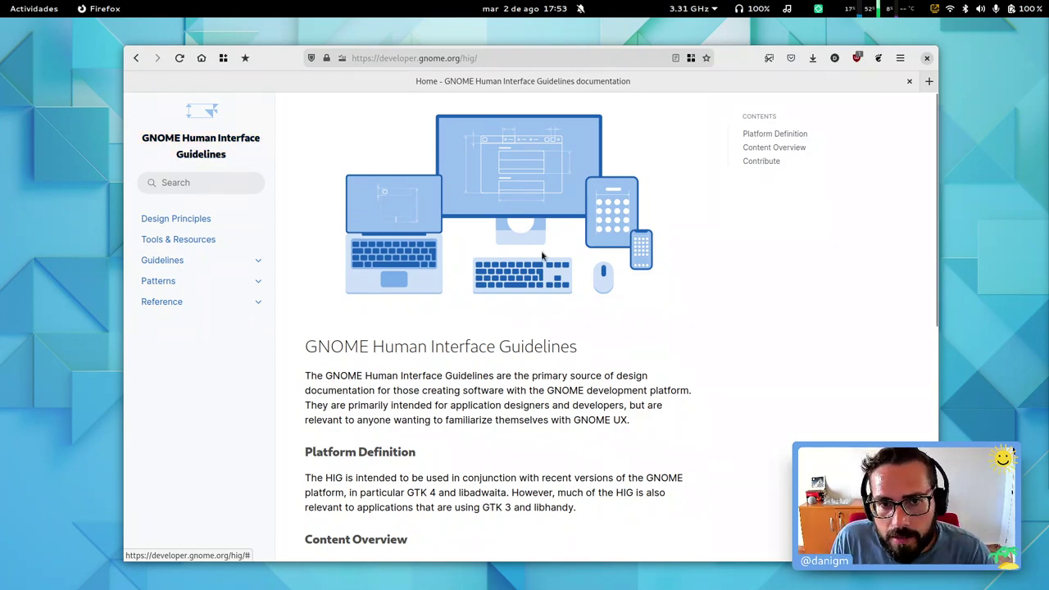
Step: Skim the home page of the GNOME Human Interface Guidelines
scroll(819, 324, "down", 10)
scroll(803, 308, "up", 10)
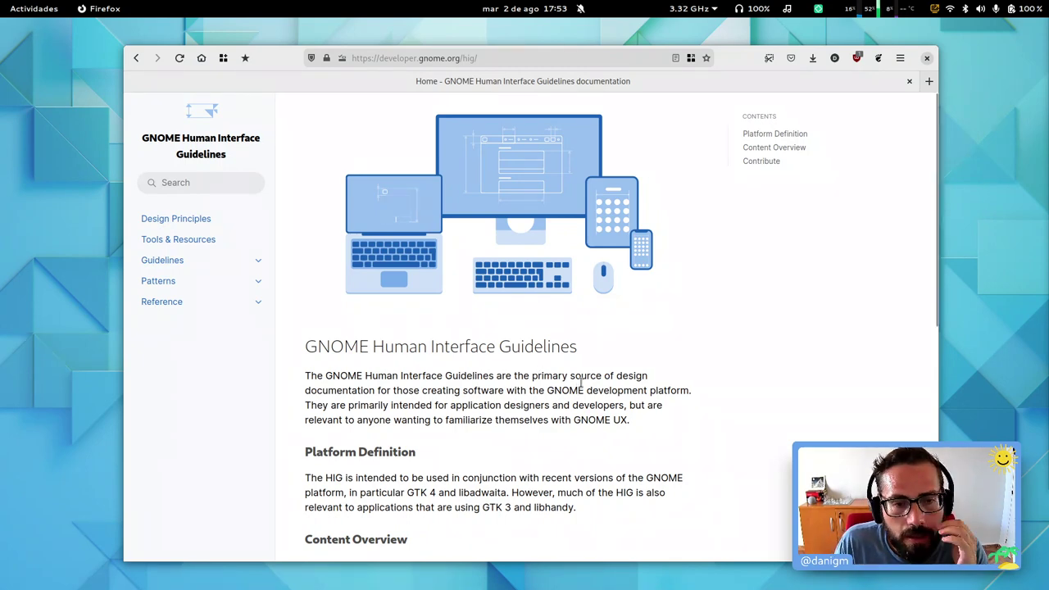
scroll(582, 373, "down", 1)
scroll(582, 372, "down", 2)
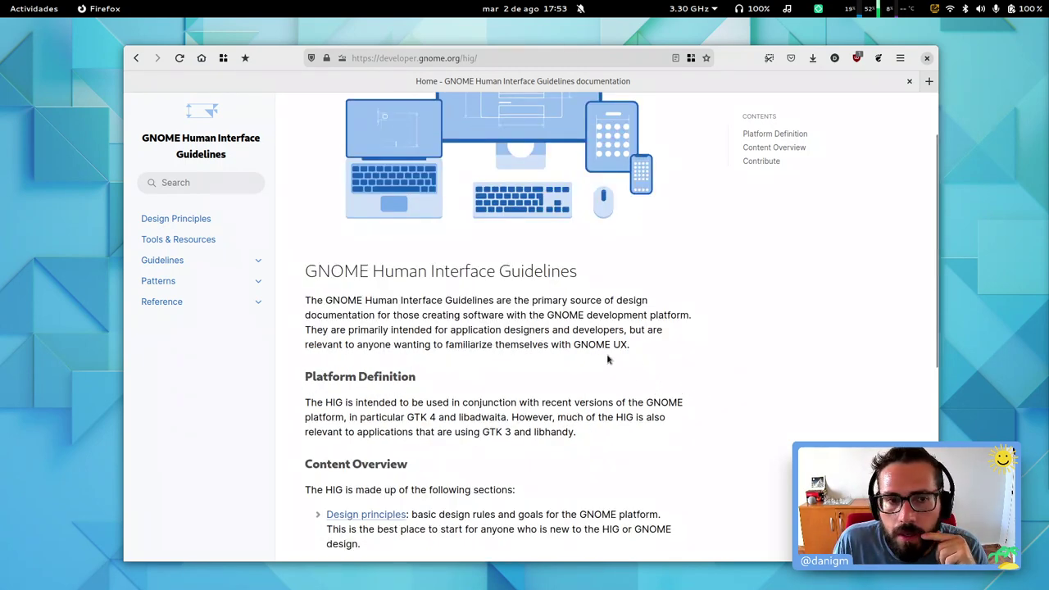
scroll(620, 323, "up", 3)
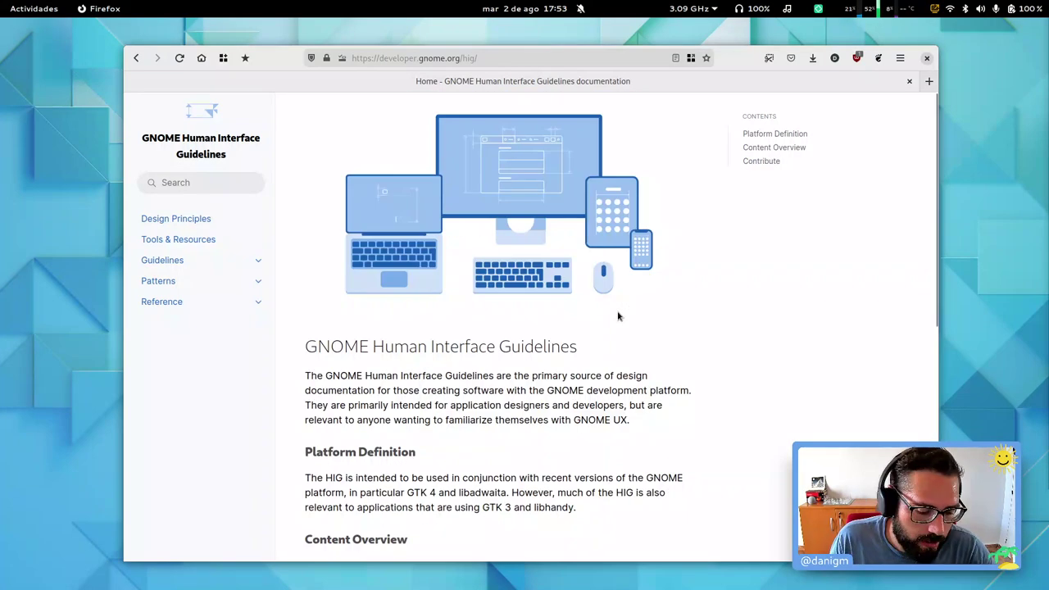
Step: Open a new Console terminal window, move it clear of the guidelines page's heading, and make it active
key("super")
left_click(617, 556)
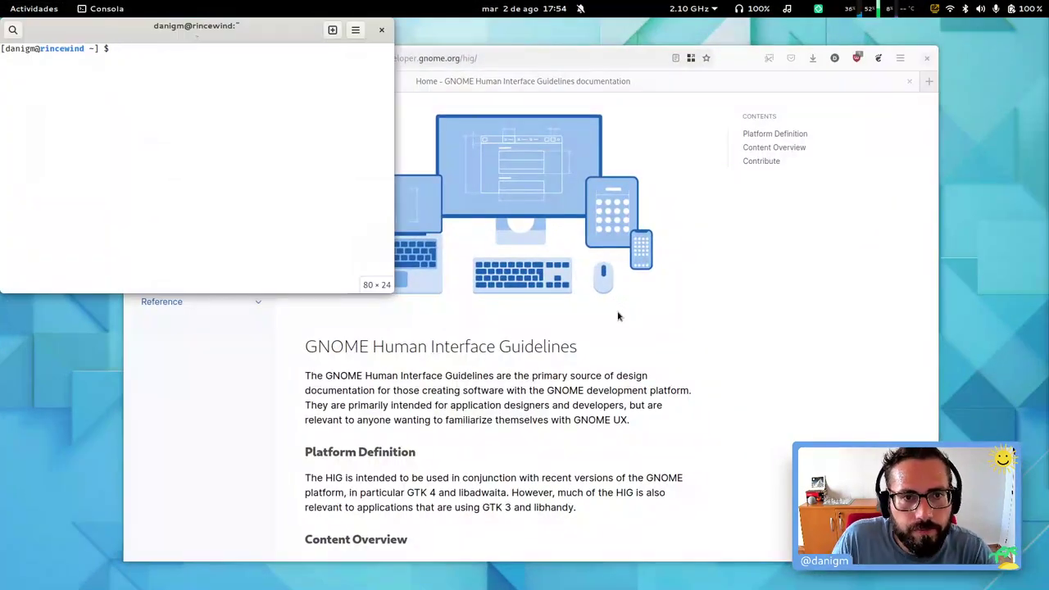
left_click_drag(245, 111, 841, 398)
left_click(763, 295)
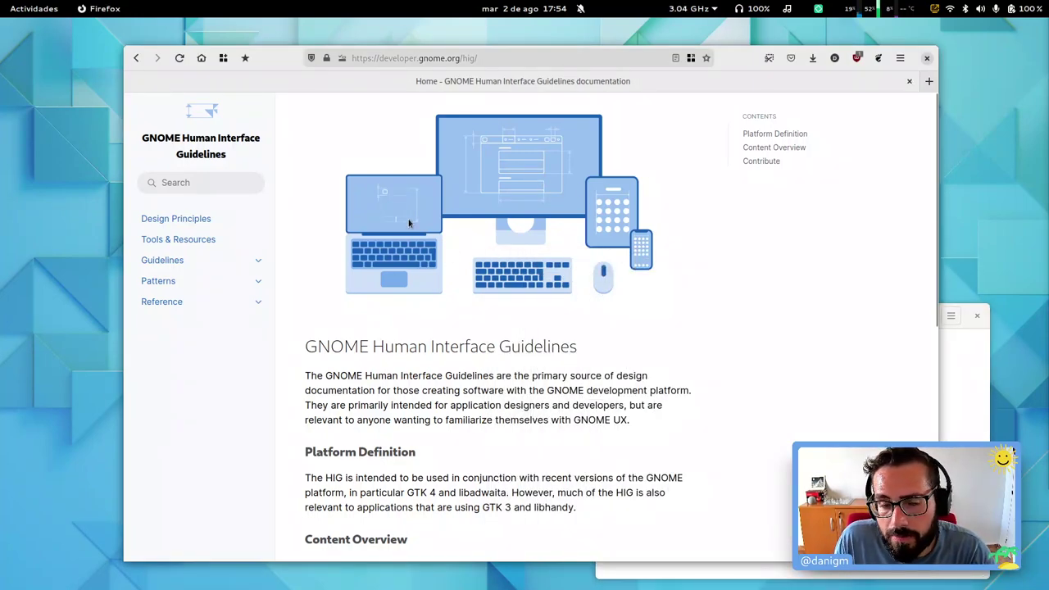
left_click(953, 399)
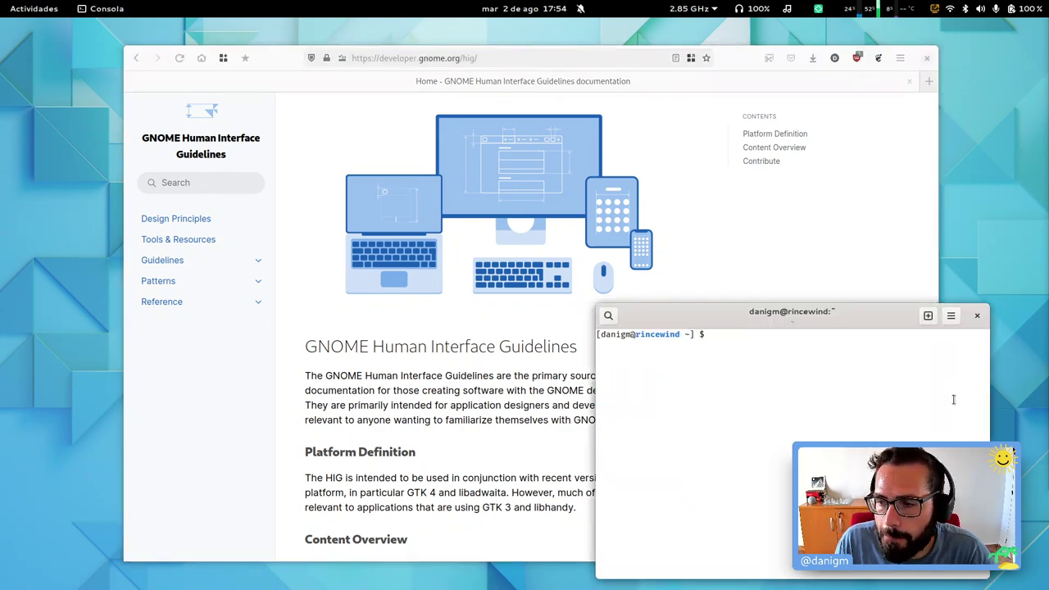
Step: Change to the Projects/gnome/gtranslator directory and list its contents
type("cd")
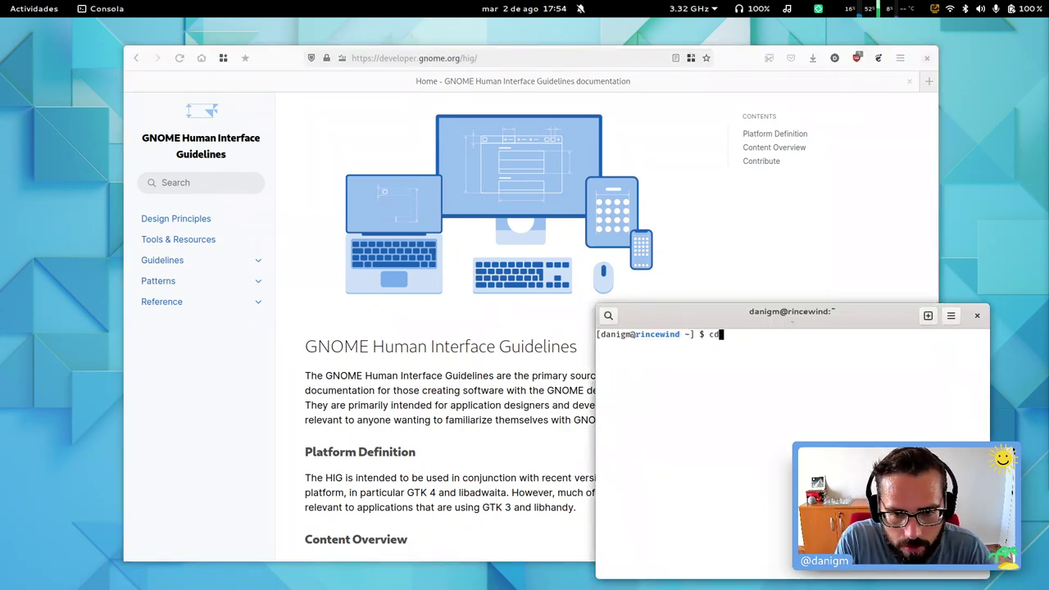
type(" Projects/gnome/gttr")
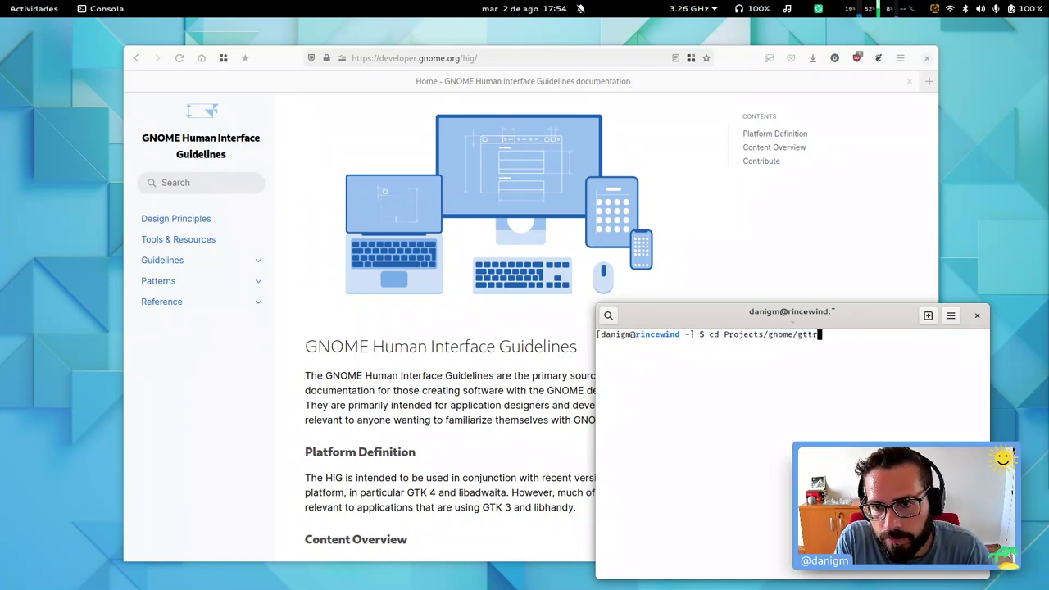
key("Return")
key("Up")
key("BackSpace")
key("BackSpace")
key("Tab")
key("Return")
type("ls")
key("Return")
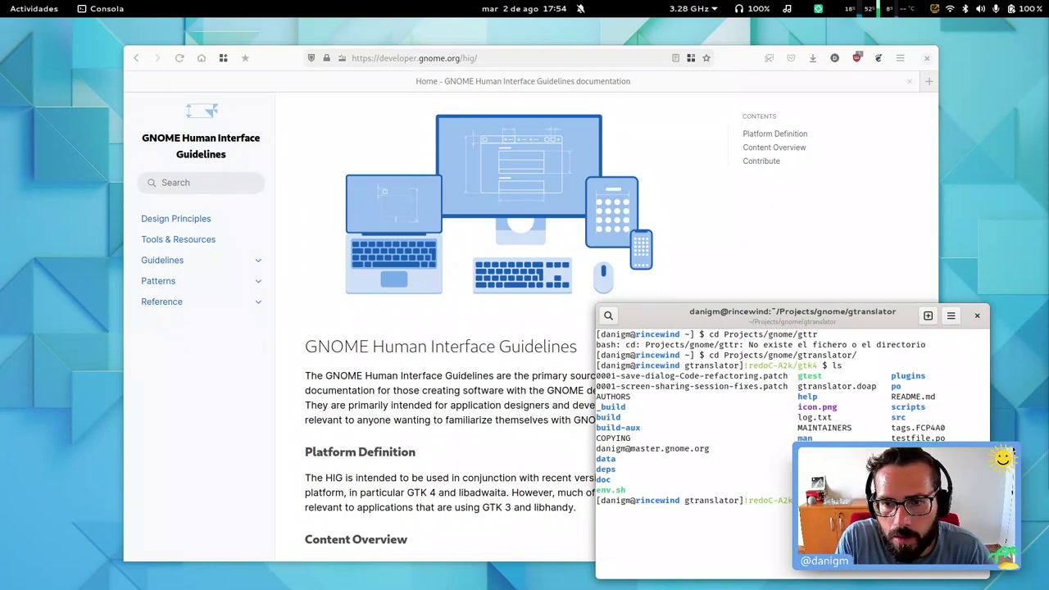
Step: Run ./env.sh in the gtranslator directory and launch gtranslator from that environment
type("toolbox enter")
key("Return")
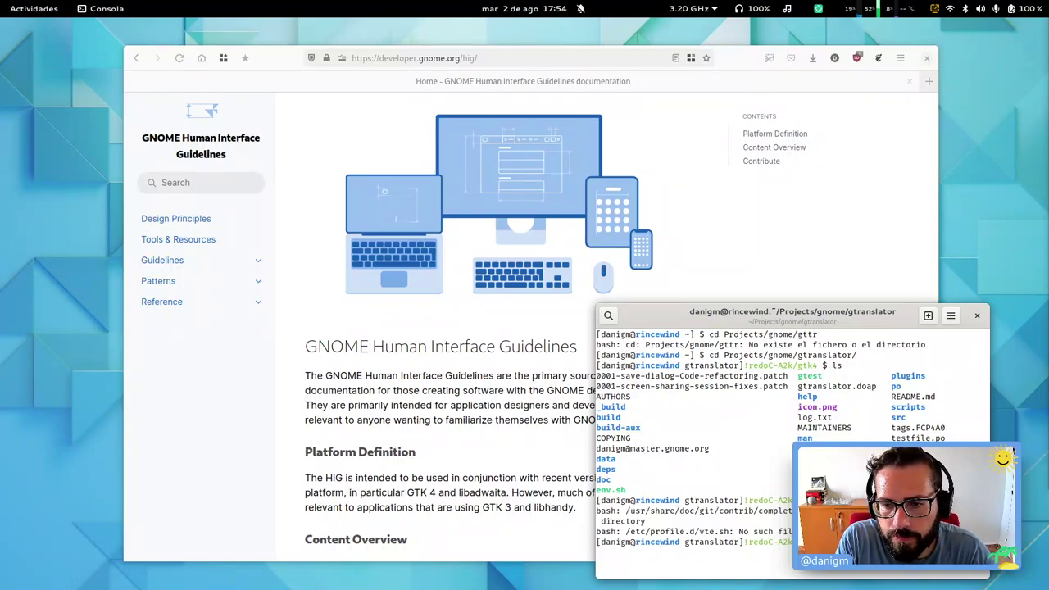
key("Return")
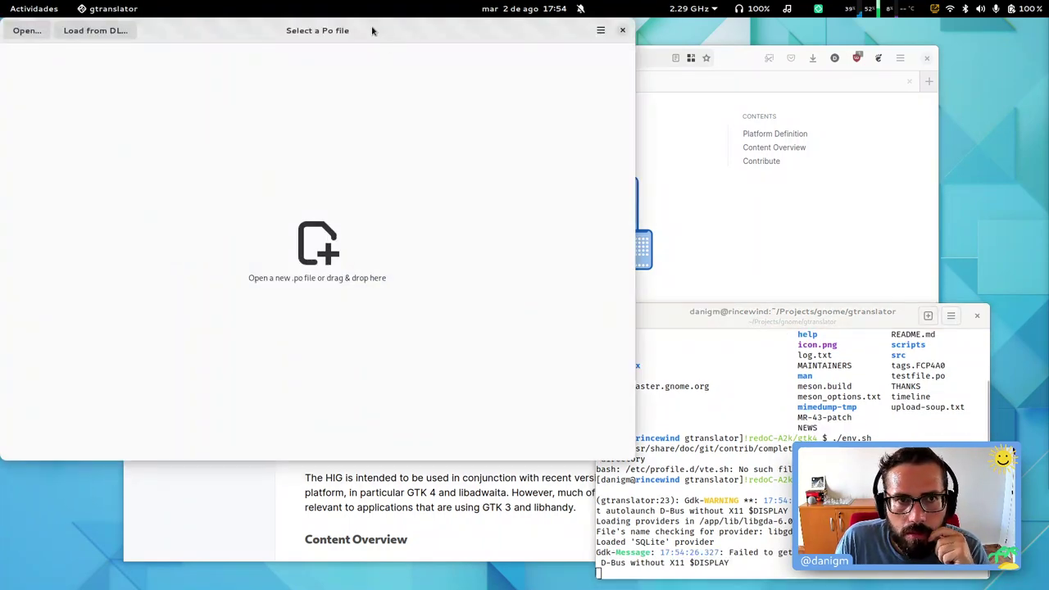
Step: Move the gtranslator window toward the middle of the desktop and look over its main menu options
left_click_drag(417, 33, 645, 107)
left_click(835, 108)
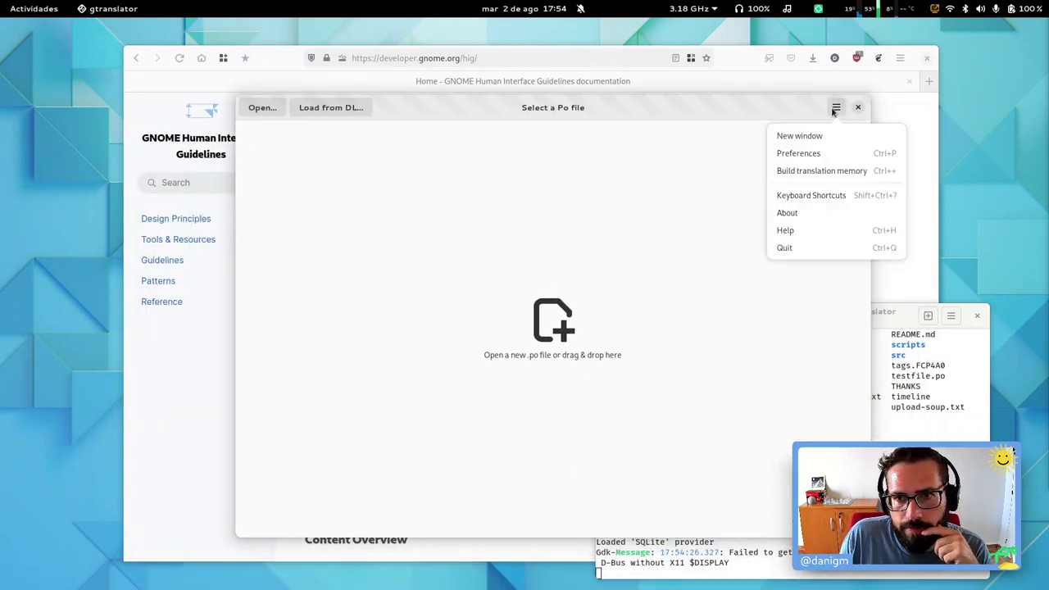
left_click(835, 108)
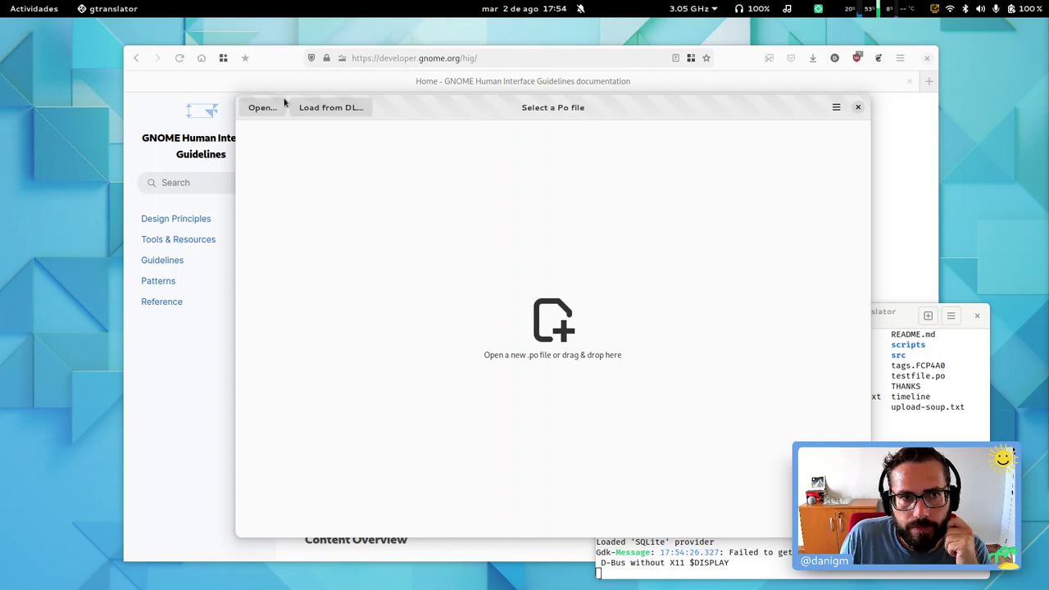
Step: Show the Load from Damned Lies page and look at its language choices
left_click(321, 109)
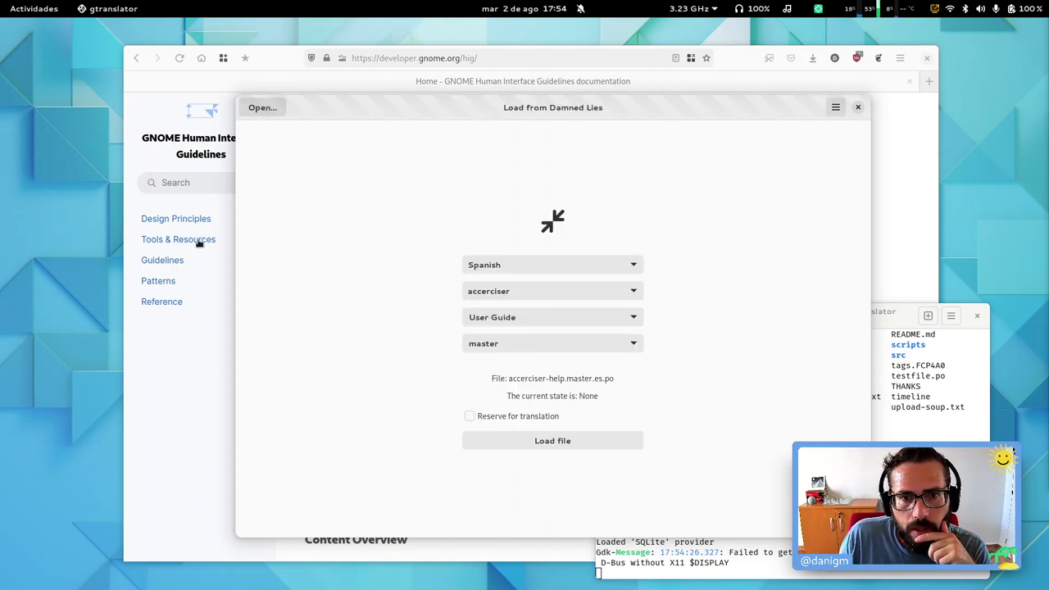
left_click(604, 263)
left_click(661, 264)
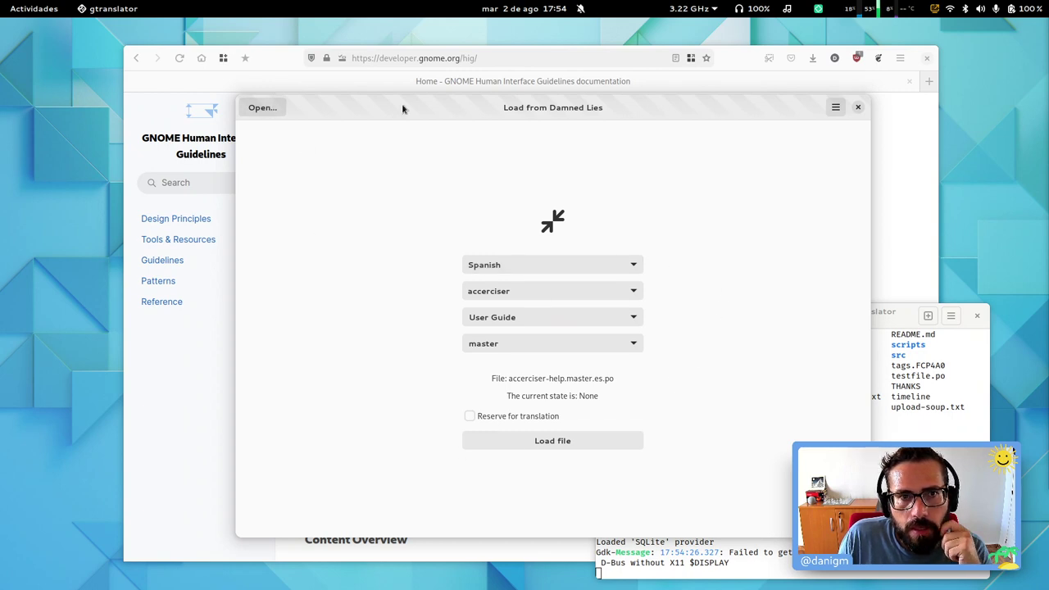
left_click(277, 107)
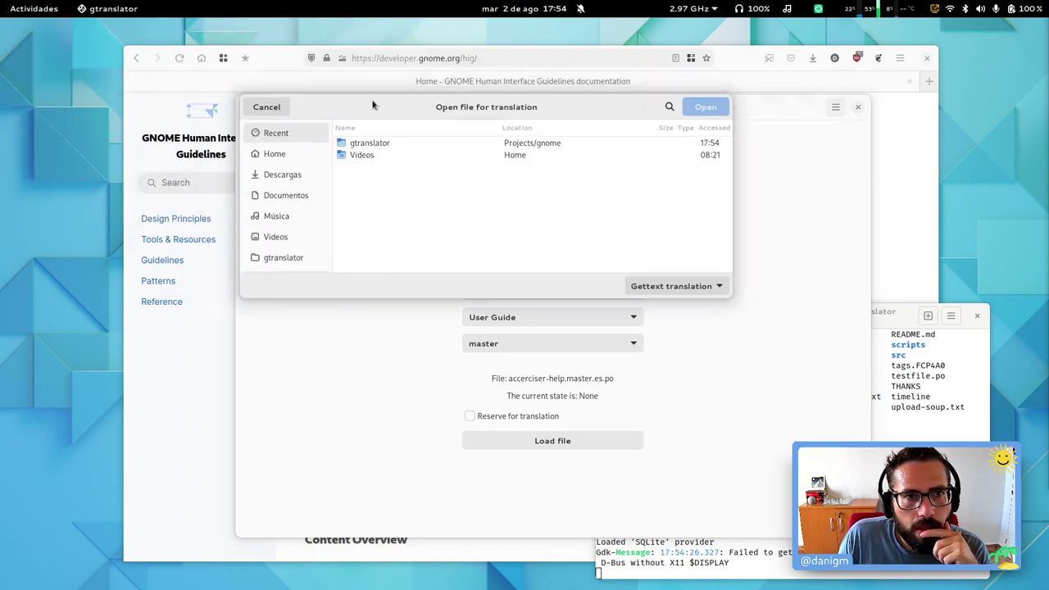
left_click(264, 109)
left_click(264, 109)
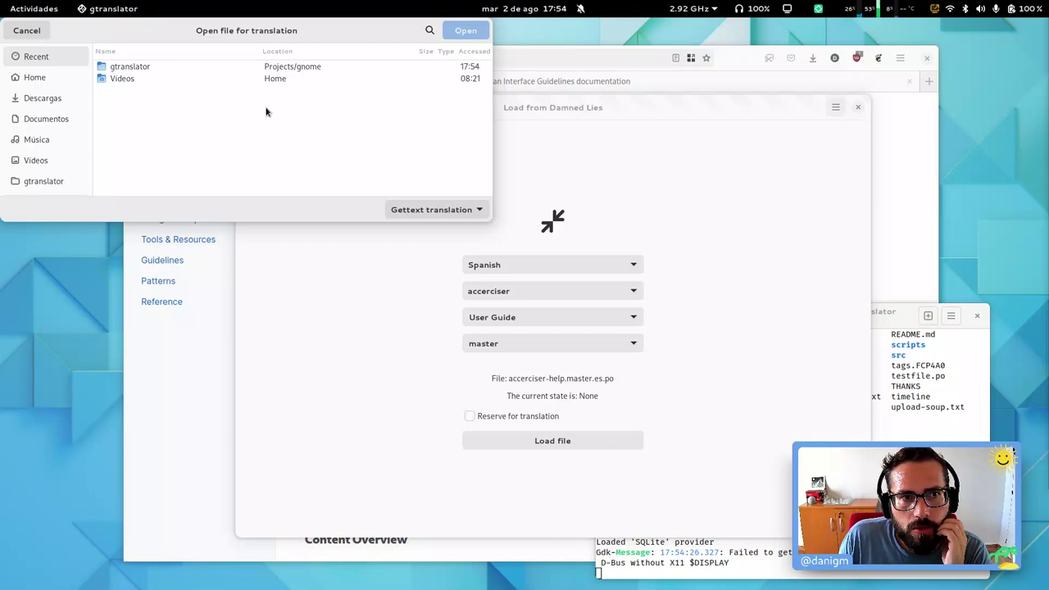
left_click(25, 33)
Step: Reposition the gtranslator window and open accerciser-help.master.es.po from the Descargas folder for translation
left_click_drag(349, 105, 475, 134)
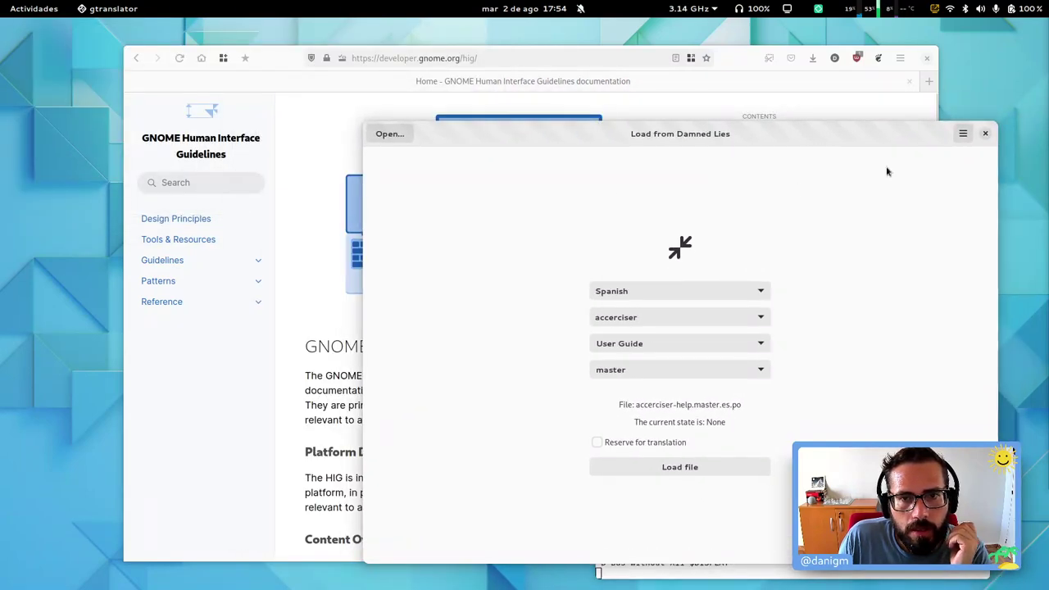
left_click(912, 107)
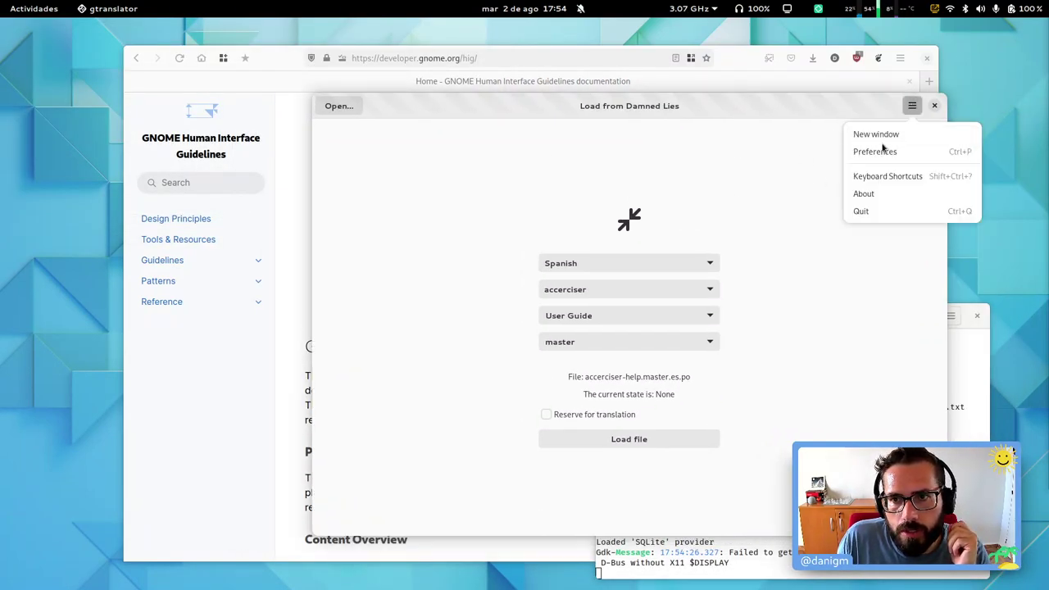
left_click(338, 107)
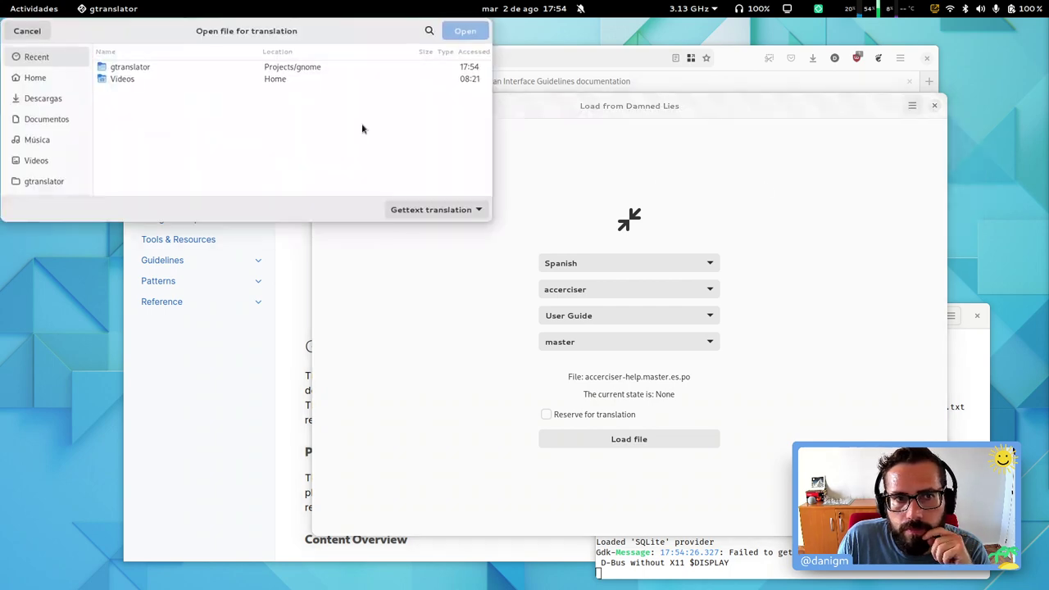
left_click(43, 98)
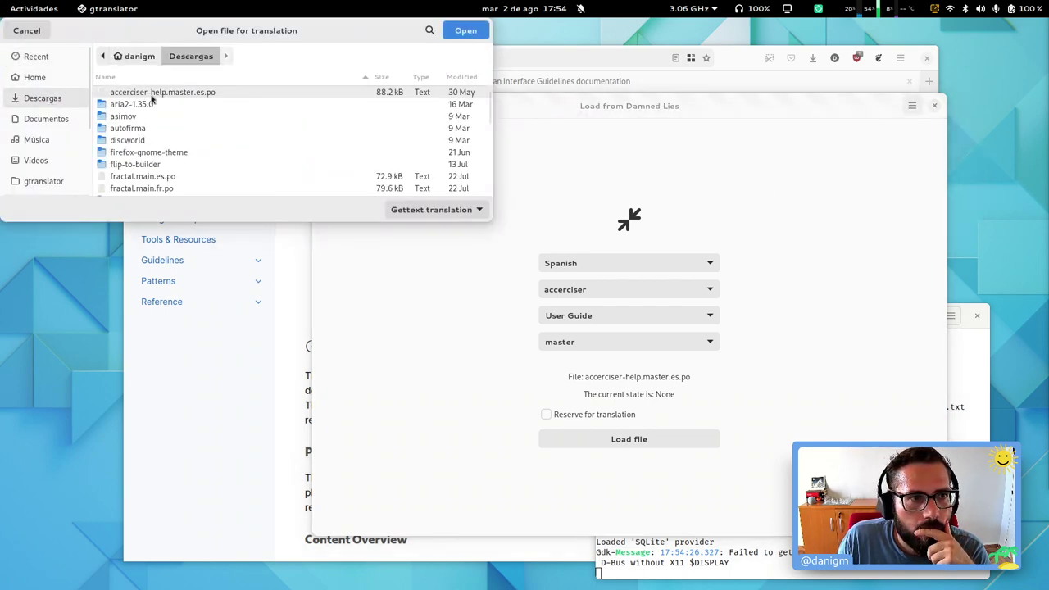
double_click(150, 92)
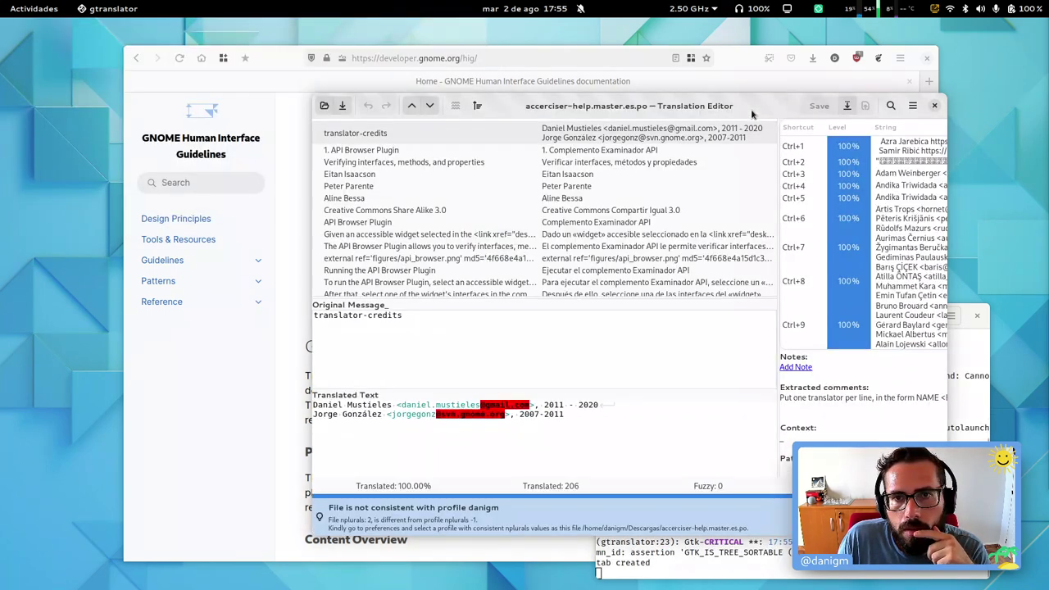
Step: Move the Translation Editor window up, maximize it and restore its original size
left_click_drag(752, 114, 710, 86)
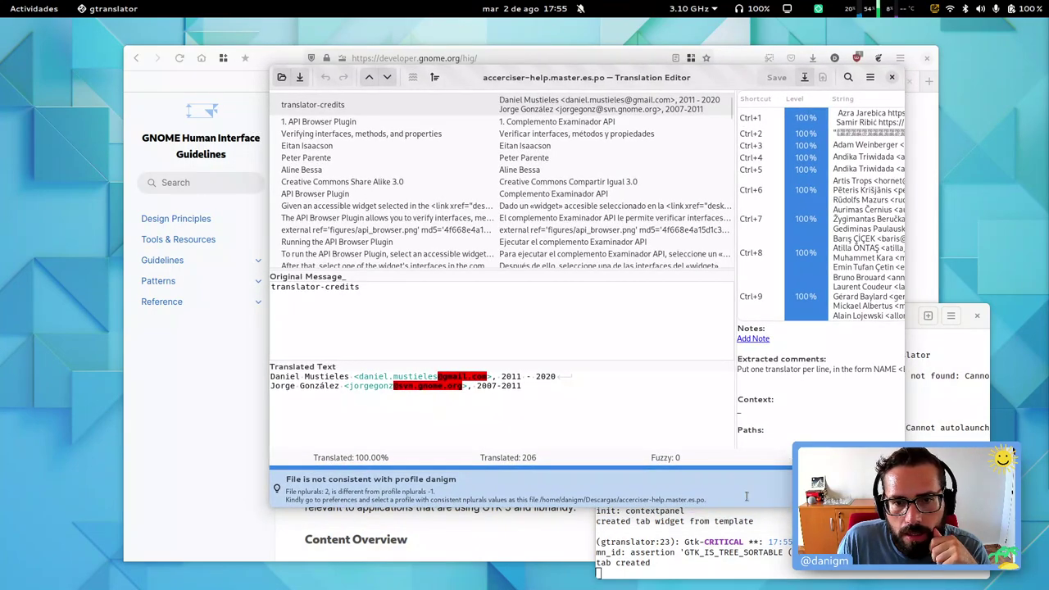
double_click(738, 79)
double_click(762, 33)
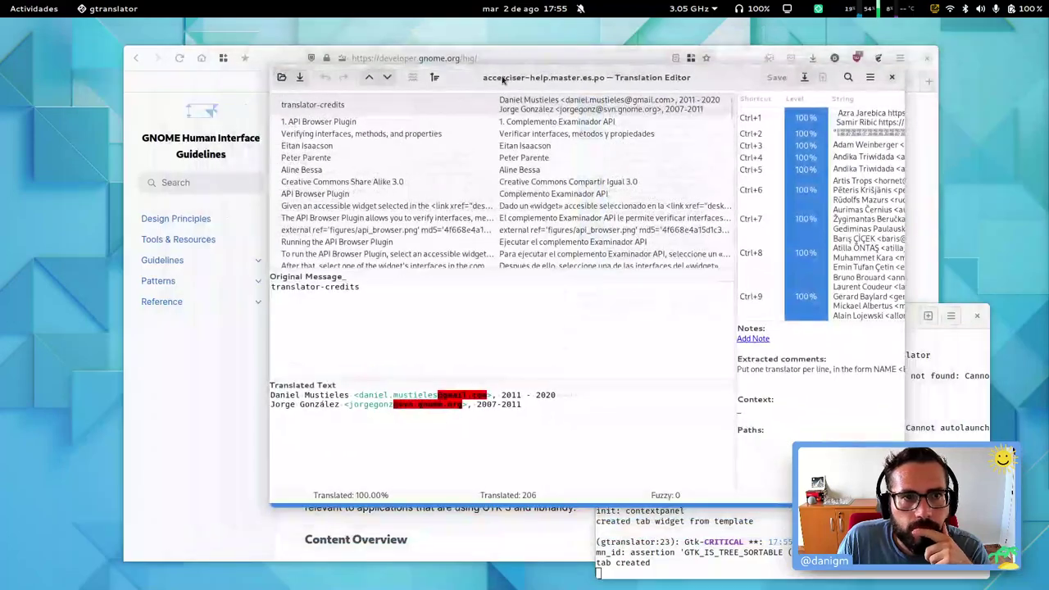
Step: Examine the message list, viewing the Creative Commons Share Alike 3.0 entry and neighbouring contributor credits with their translations
left_click(616, 181)
left_click(463, 170)
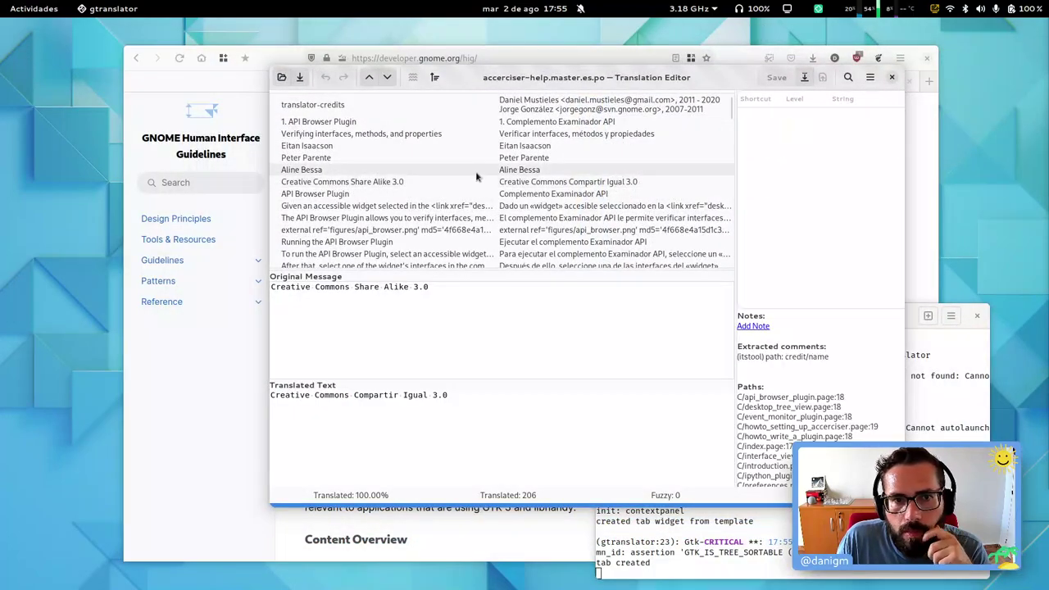
left_click(440, 157)
scroll(499, 205, "down", 2)
scroll(499, 205, "up", 2)
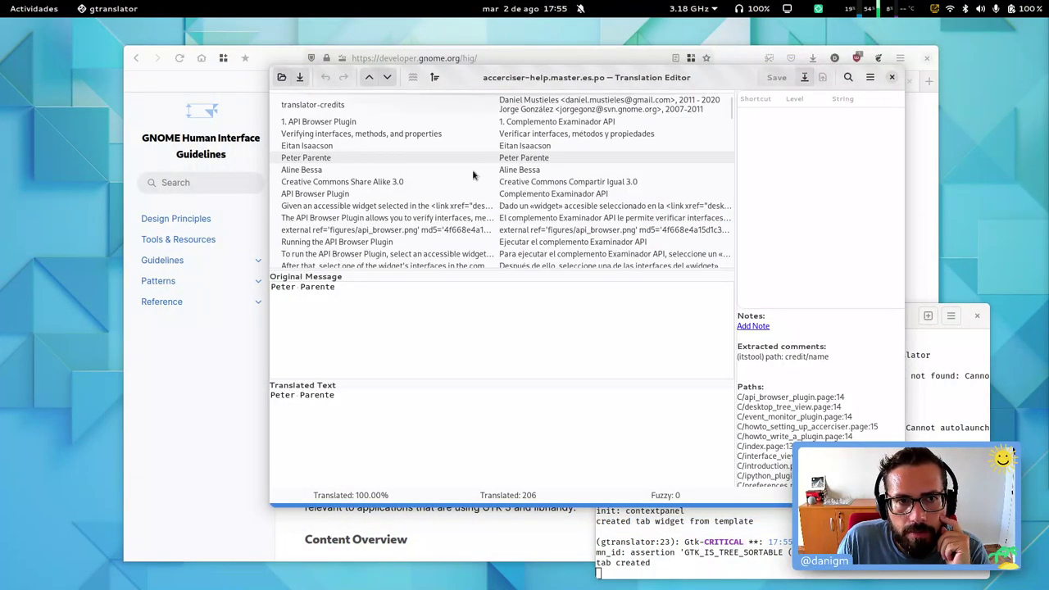
scroll(670, 110, "down", 4)
scroll(671, 110, "up", 4)
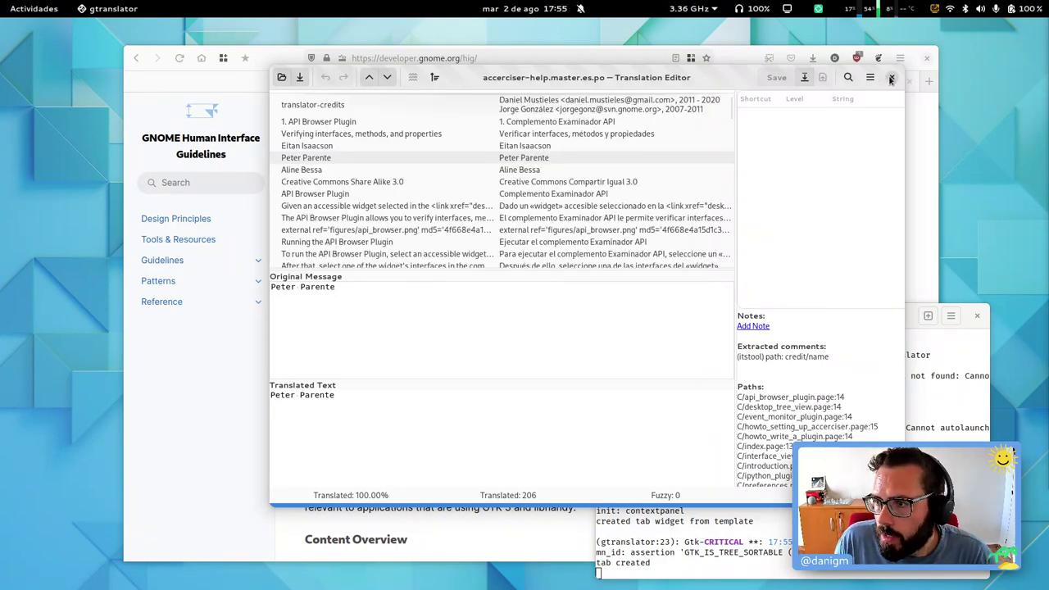
Step: Close gtranslator and run git pull for the project in a new terminal tab
left_click(891, 80)
key("ctrl+shift+t")
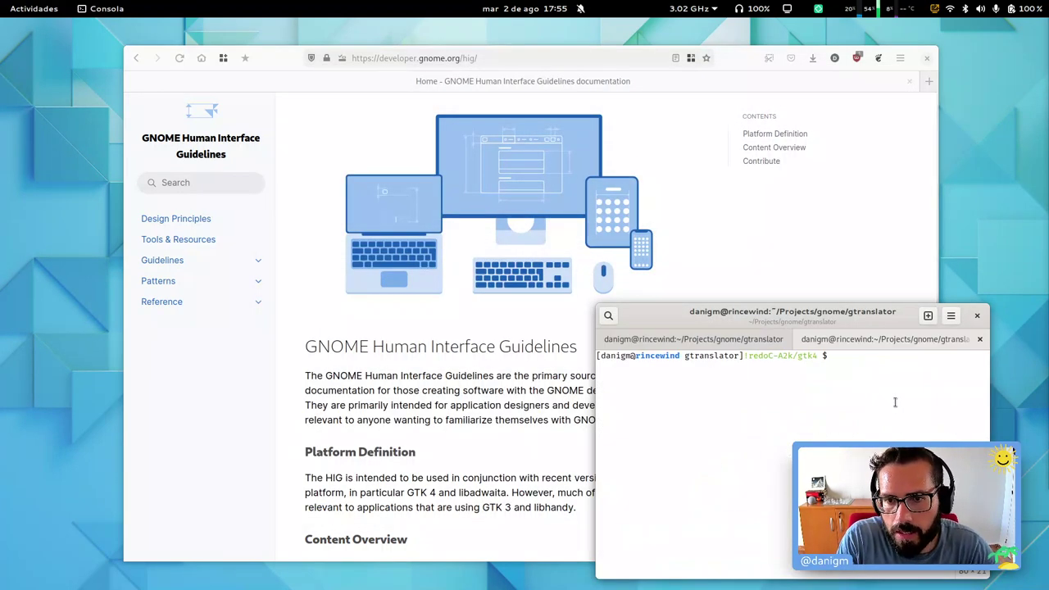
type("git pull")
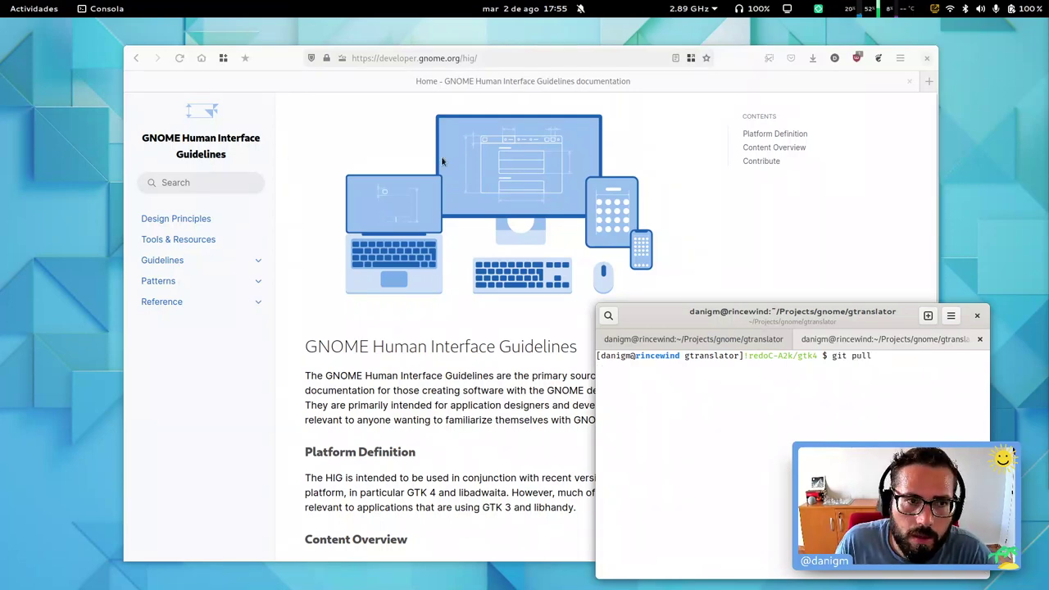
Step: Switch to Firefox to skim the guidelines' Content Overview, and return to the terminal to check the git pull output
left_click(576, 419)
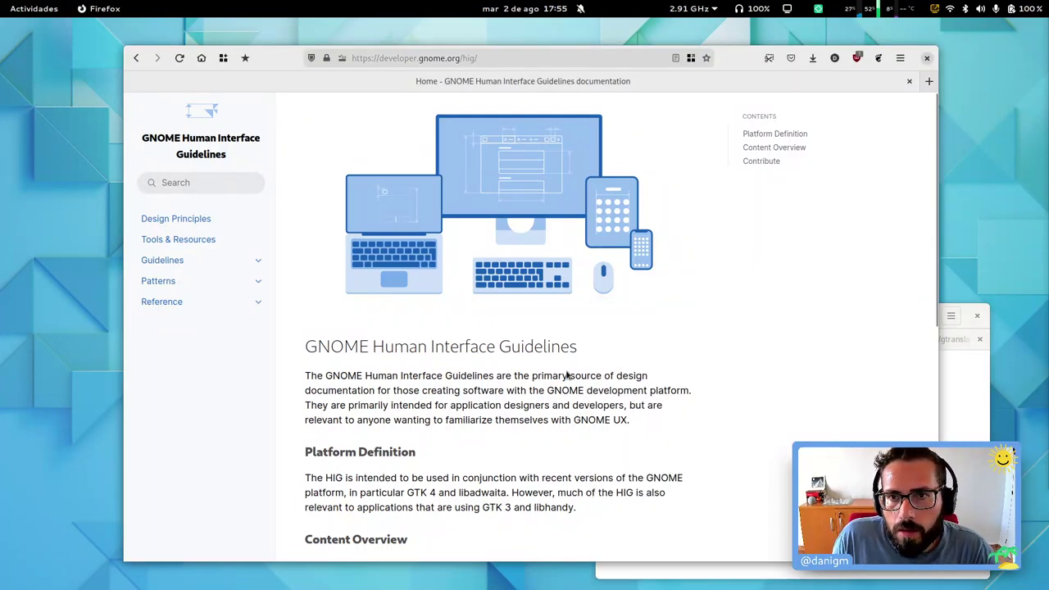
scroll(412, 506, "down", 5)
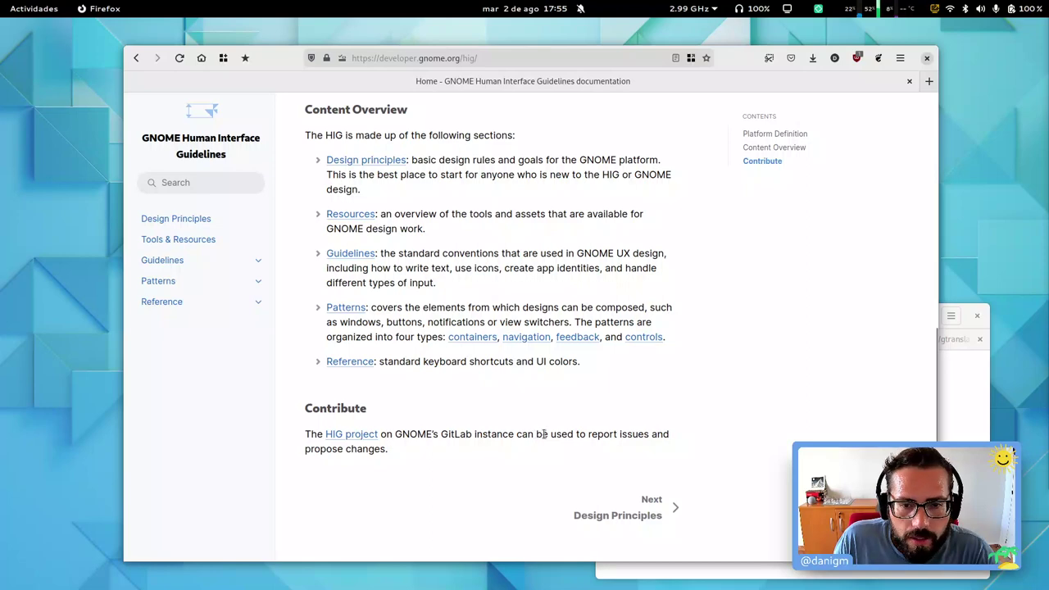
scroll(542, 435, "up", 5)
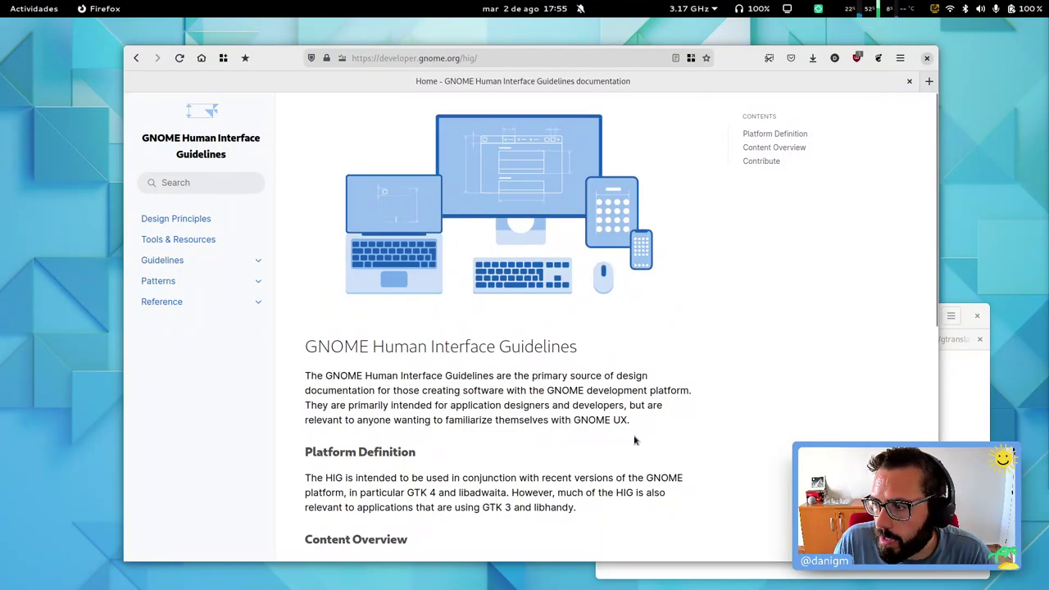
key("alt+Tab")
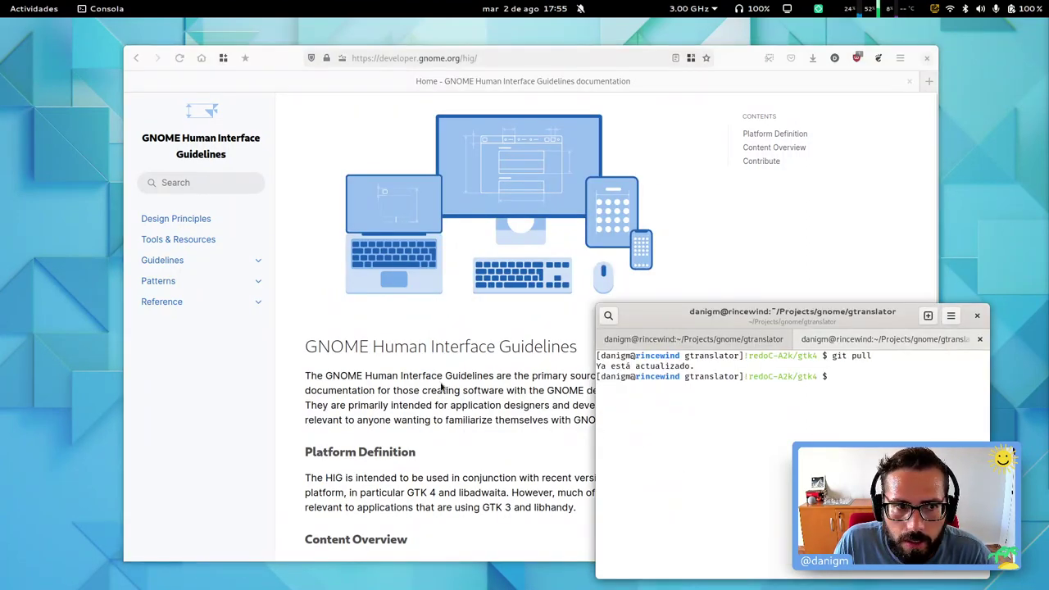
Step: Switch back to Firefox and select the Platform Definition paragraph about GTK 4 and libadwaita for reading
left_click(525, 416)
scroll(564, 419, "down", 3)
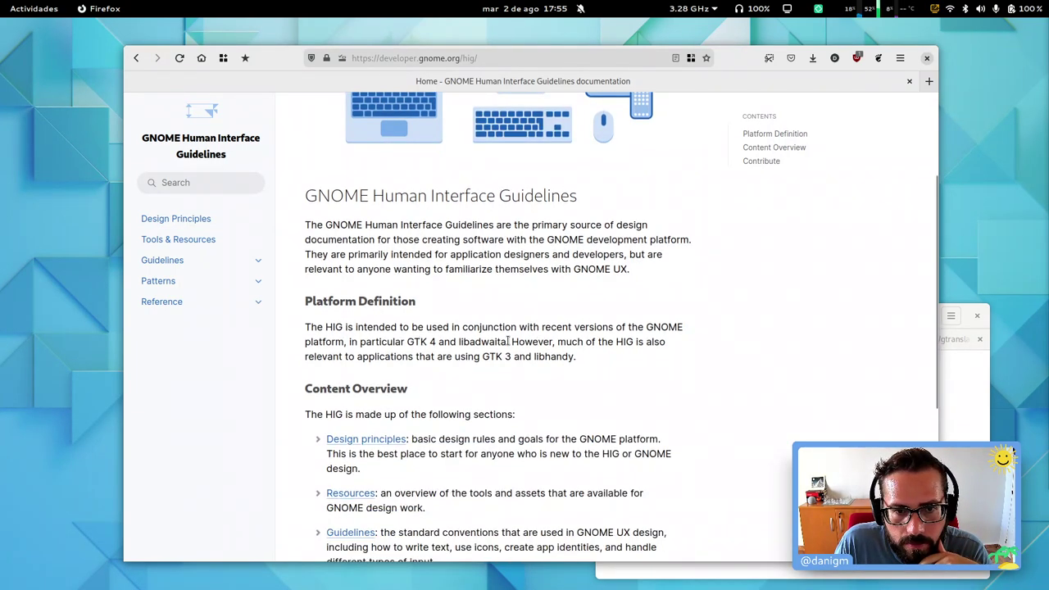
triple_click(394, 341)
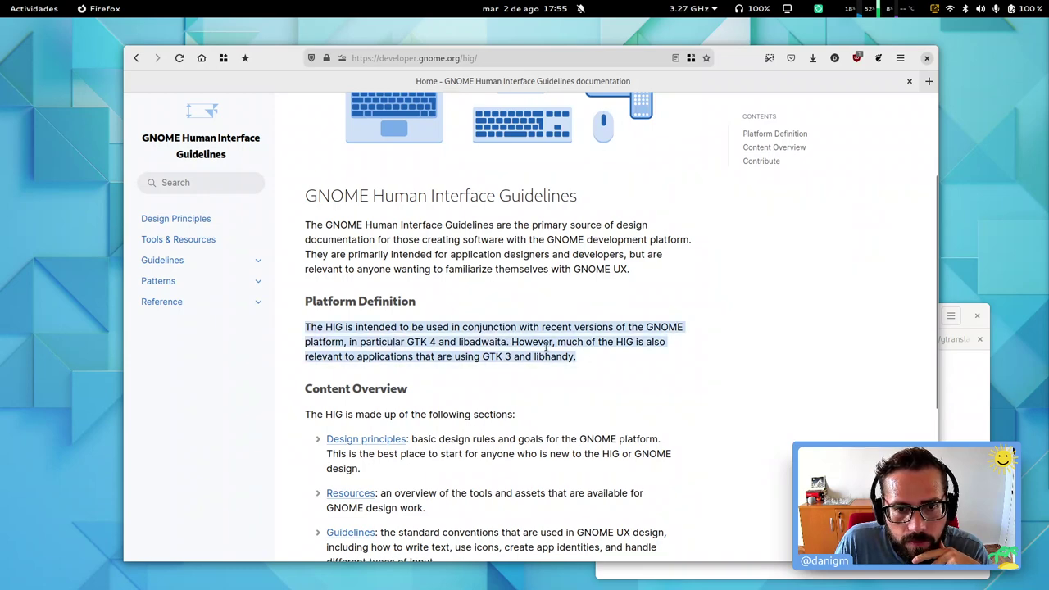
Step: Highlight the phrase "in particular GTK 4 and libadwaita." in the Platform Definition paragraph for reading
left_click(413, 352)
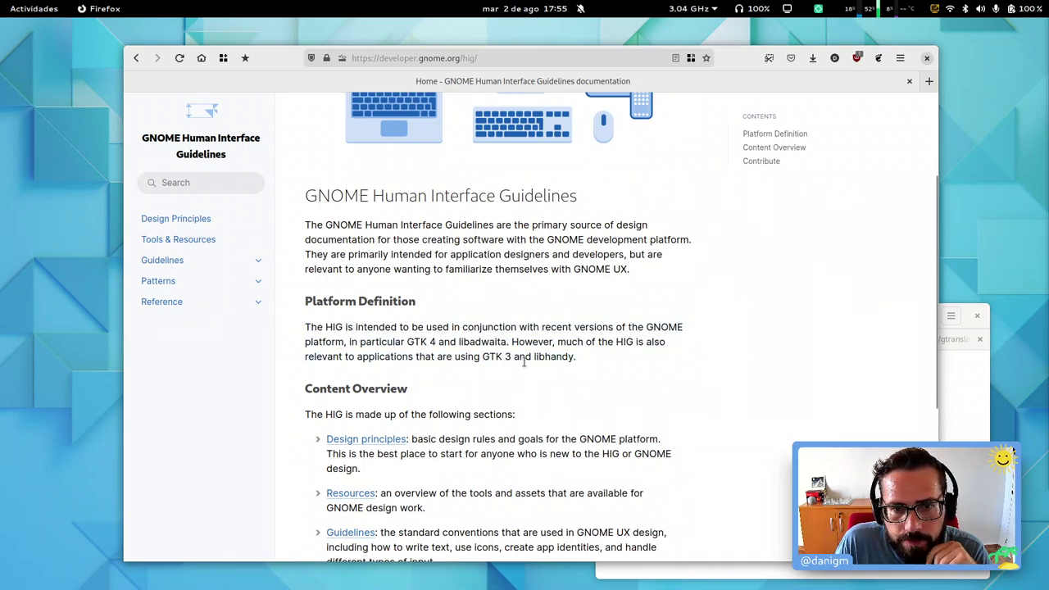
scroll(454, 359, "down", 2)
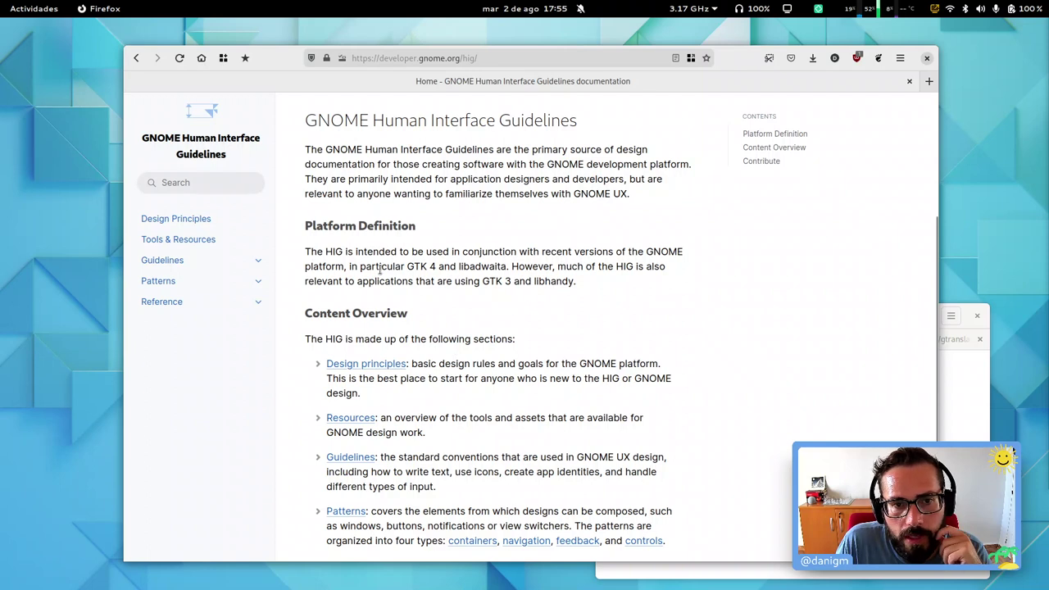
left_click_drag(351, 267, 502, 270)
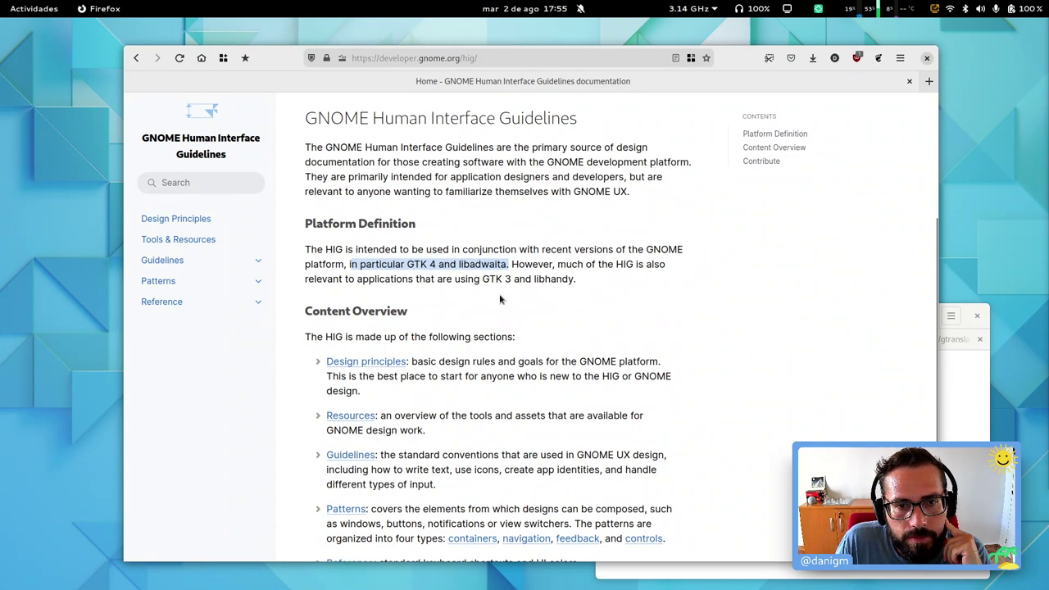
Step: Read the Content Overview section, highlighting its introduction and the descriptions of the Guidelines and Patterns entries
scroll(505, 277, "down", 3)
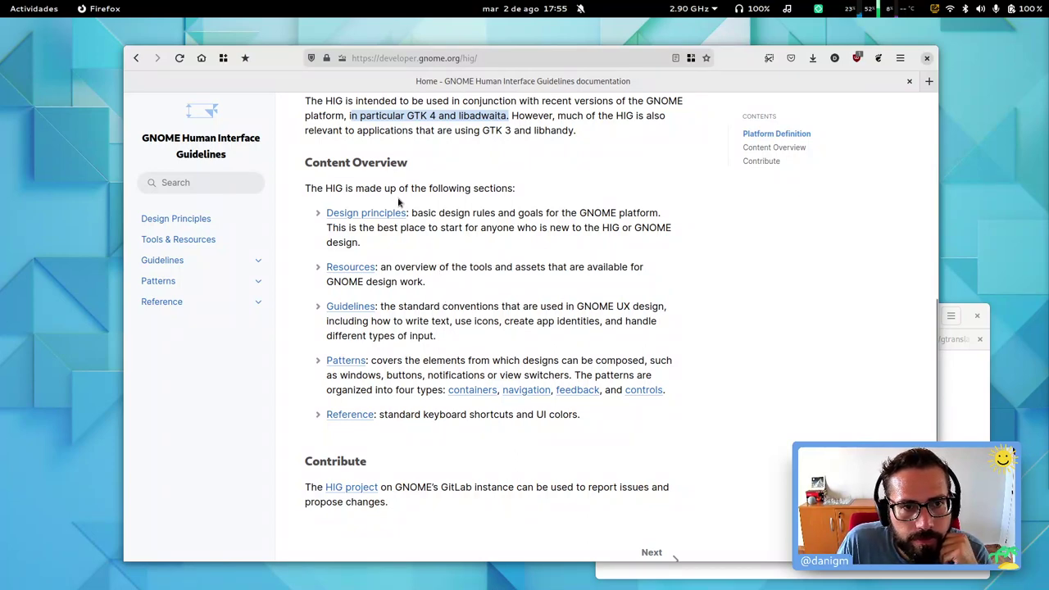
triple_click(454, 189)
left_click(498, 214)
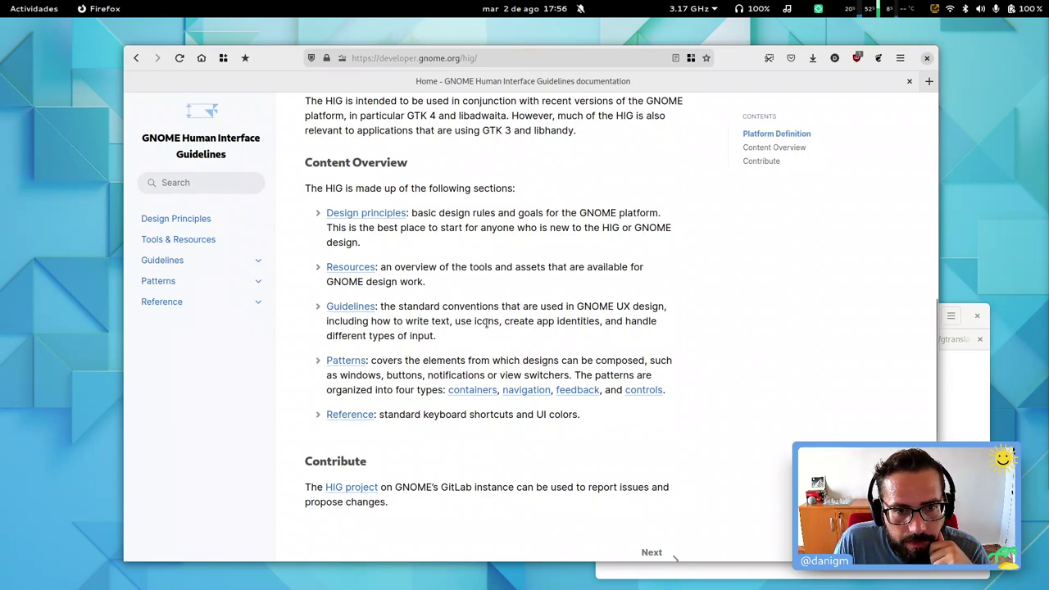
left_click_drag(481, 341, 385, 304)
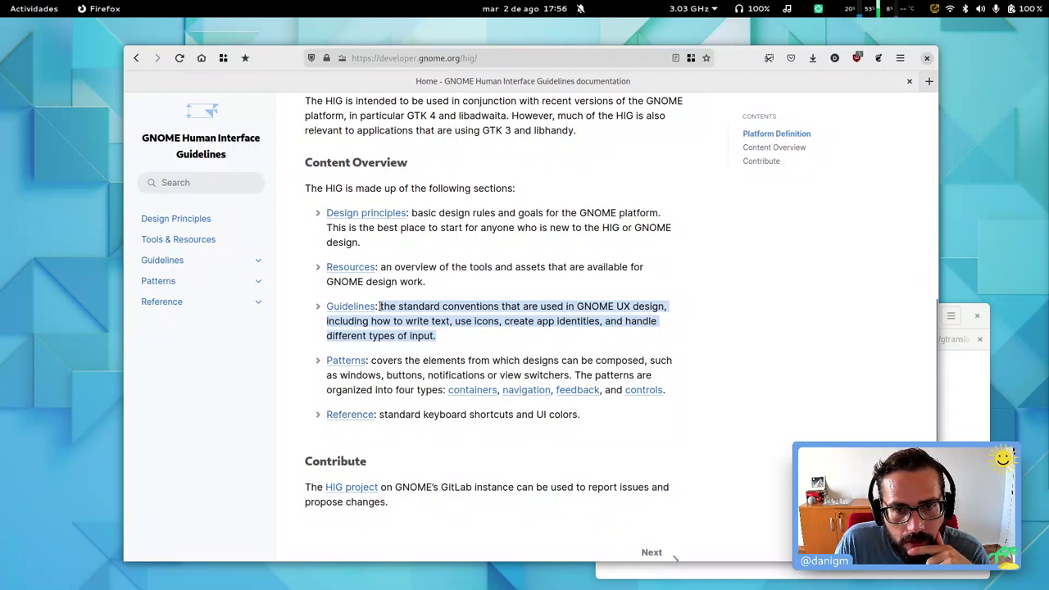
left_click(416, 338)
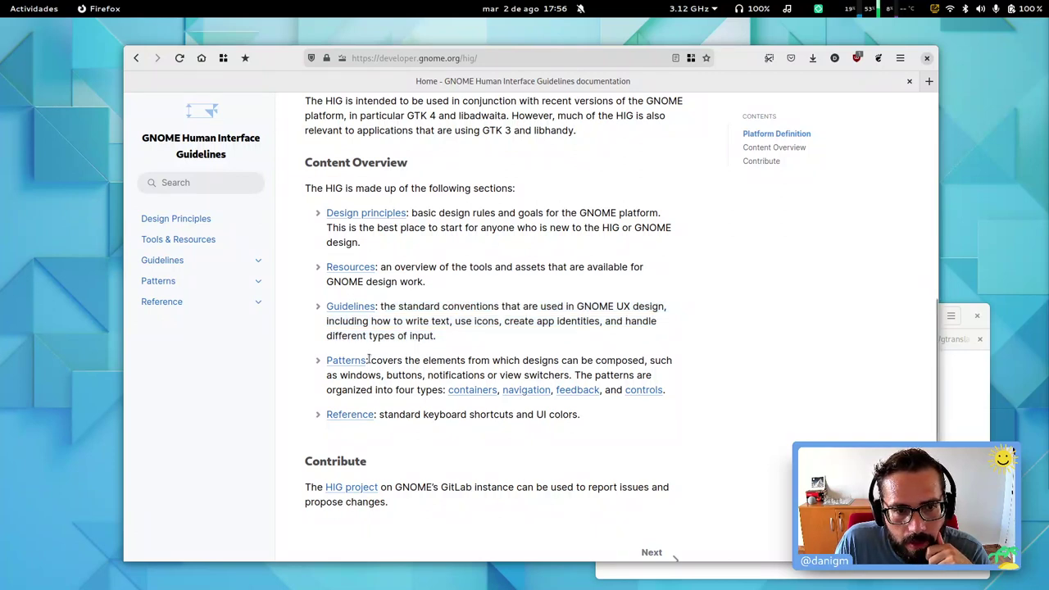
left_click_drag(368, 360, 401, 357)
left_click(714, 394)
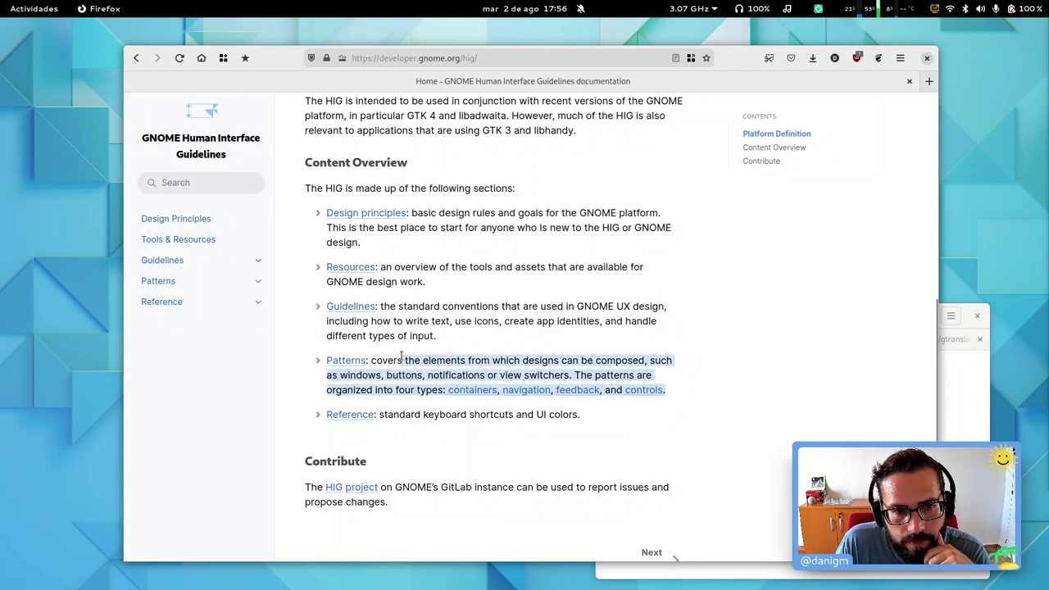
left_click(402, 358)
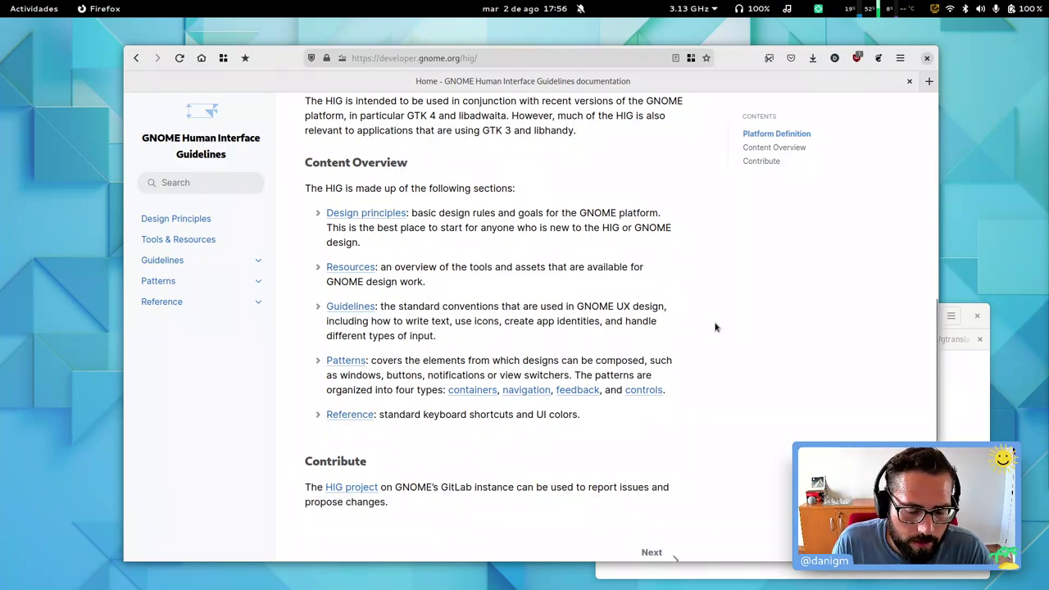
Step: Switch to the terminal to check its open tabs, and return to the guidelines in Firefox
left_click(980, 401)
key("ctrl+Page_Up")
key("ctrl+Page_Down")
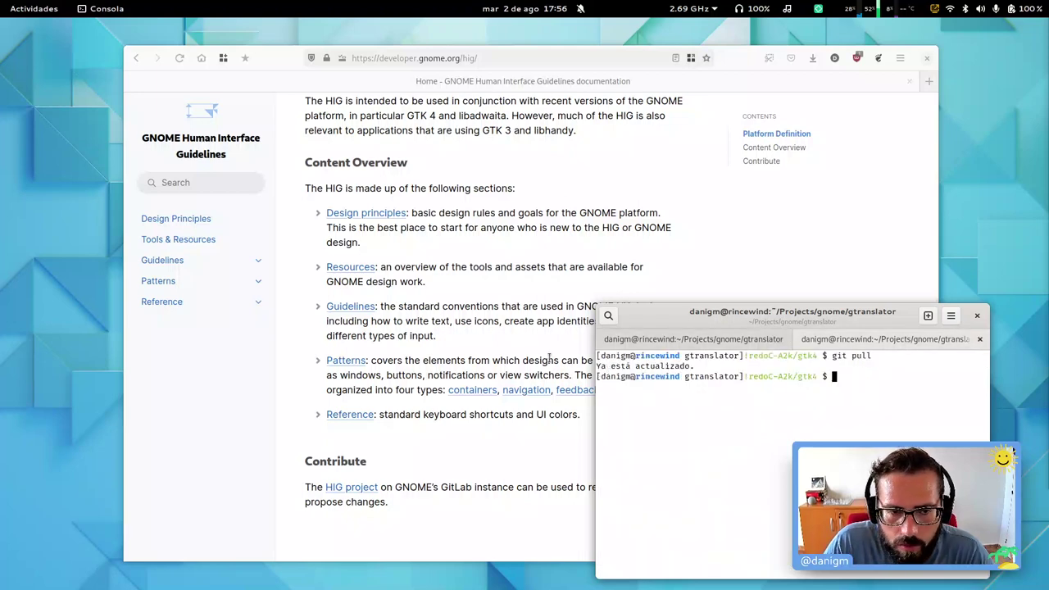
left_click(549, 357)
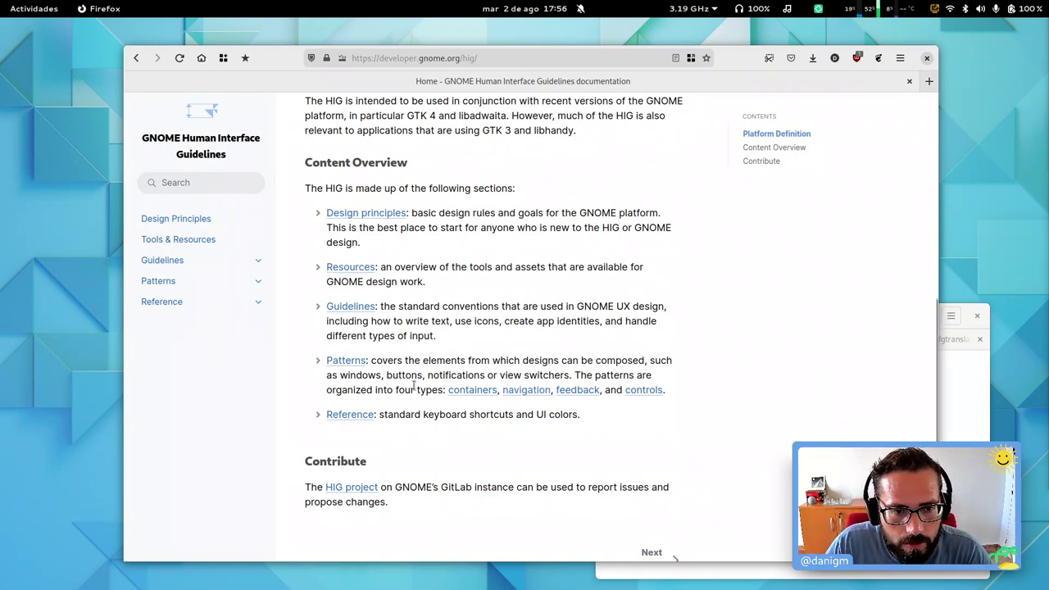
Step: Review the Reference entry of the Content Overview and open the guidelines' Design Principles page
triple_click(444, 416)
left_click(444, 416)
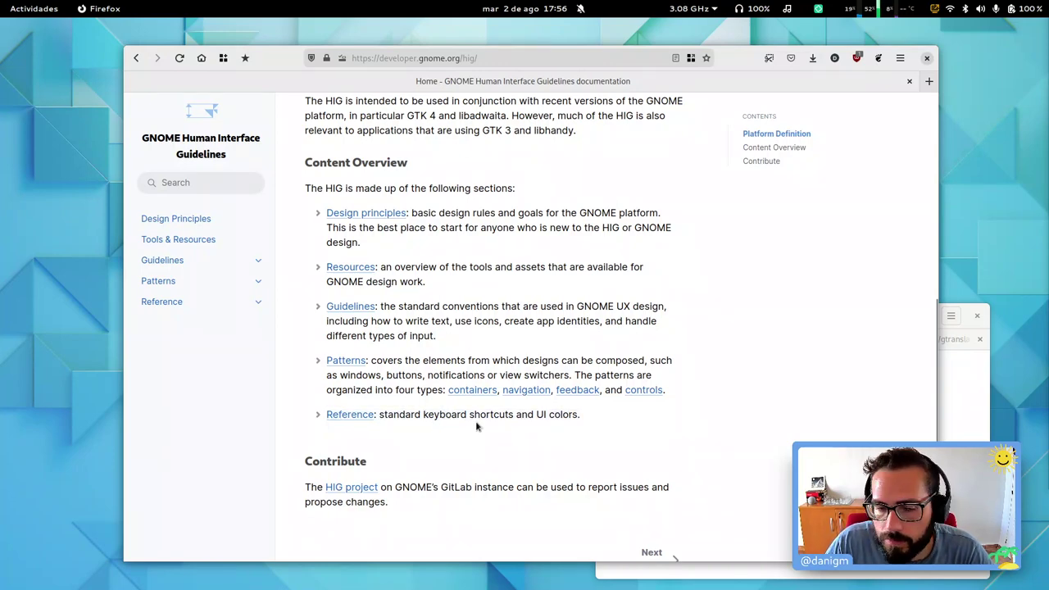
scroll(427, 414, "down", 2)
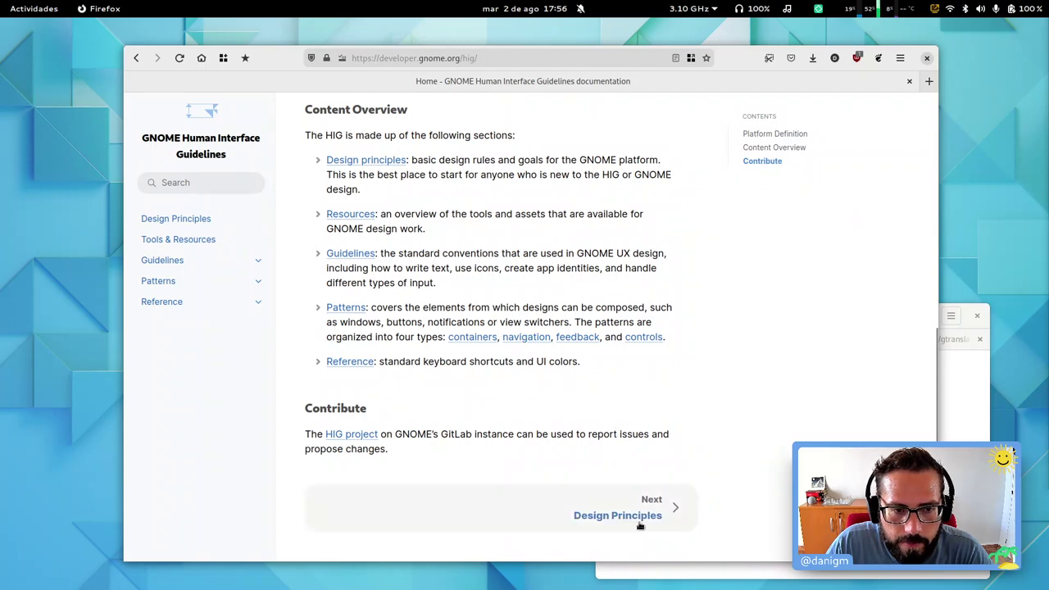
left_click(666, 513)
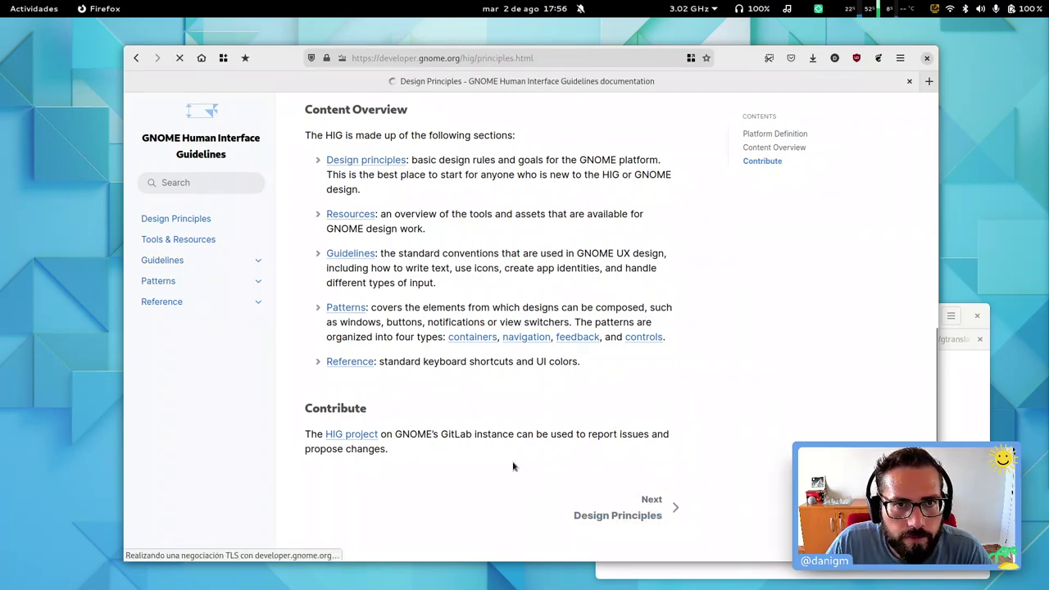
left_click_drag(476, 58, 352, 58)
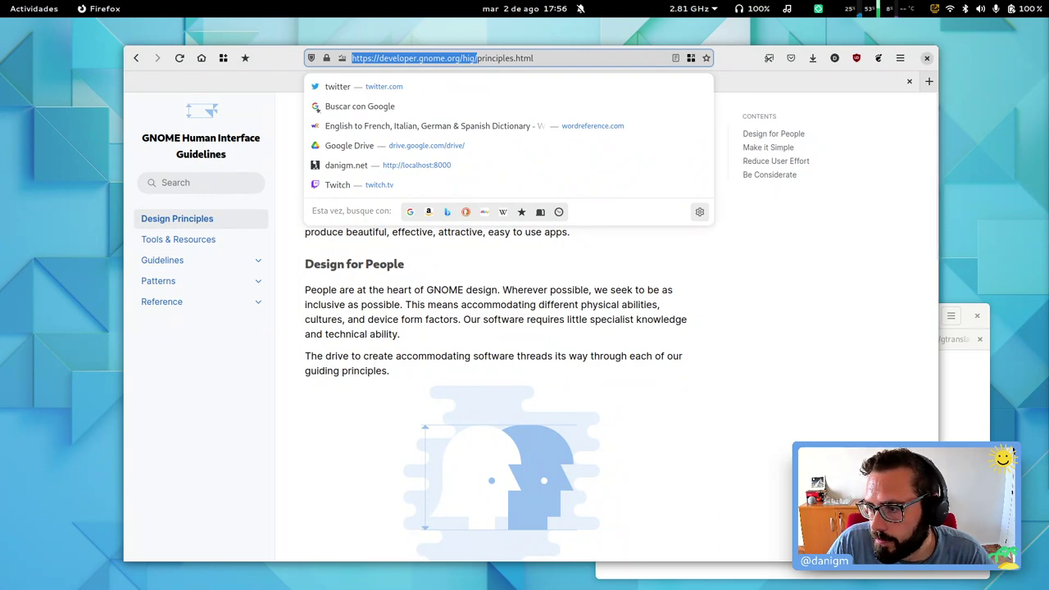
key("alt+Tab")
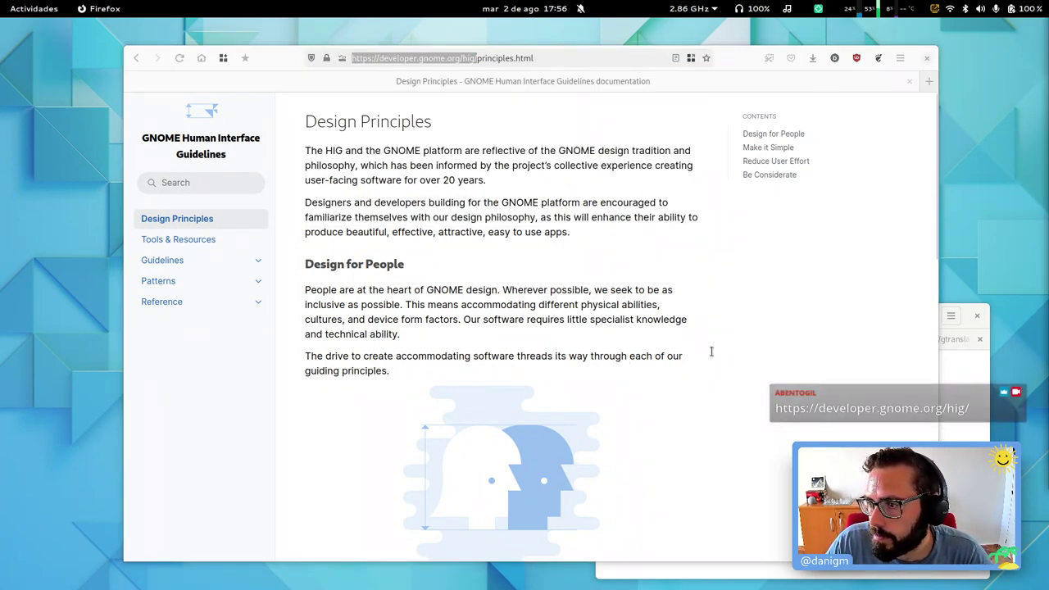
left_click(746, 430)
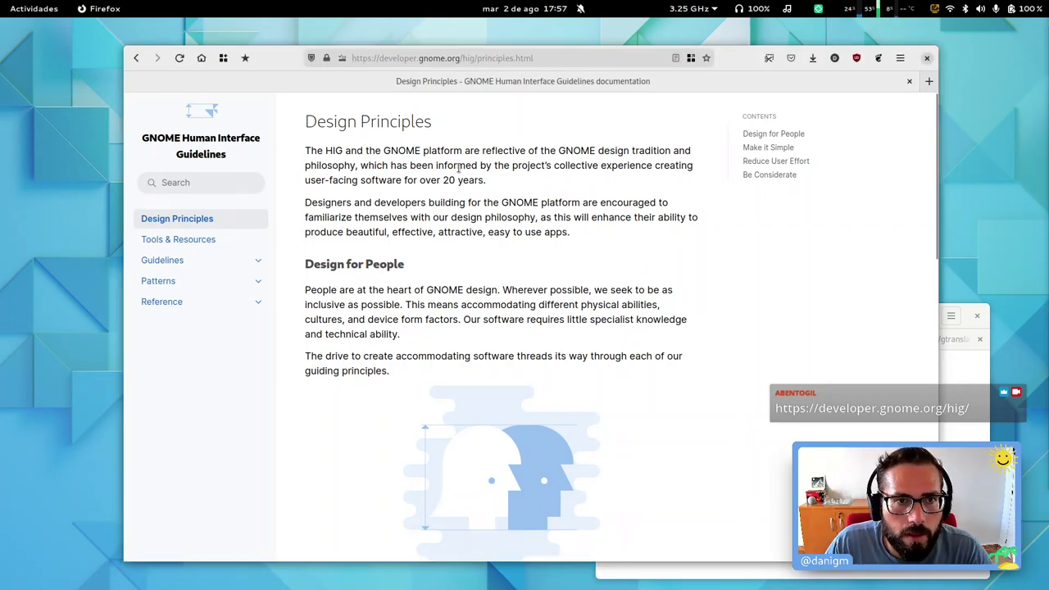
Step: Read the Design Principles down to Make it Simple, highlighting that heading and "Don't overwhelm people with too many elements at once"
scroll(657, 324, "down", 3)
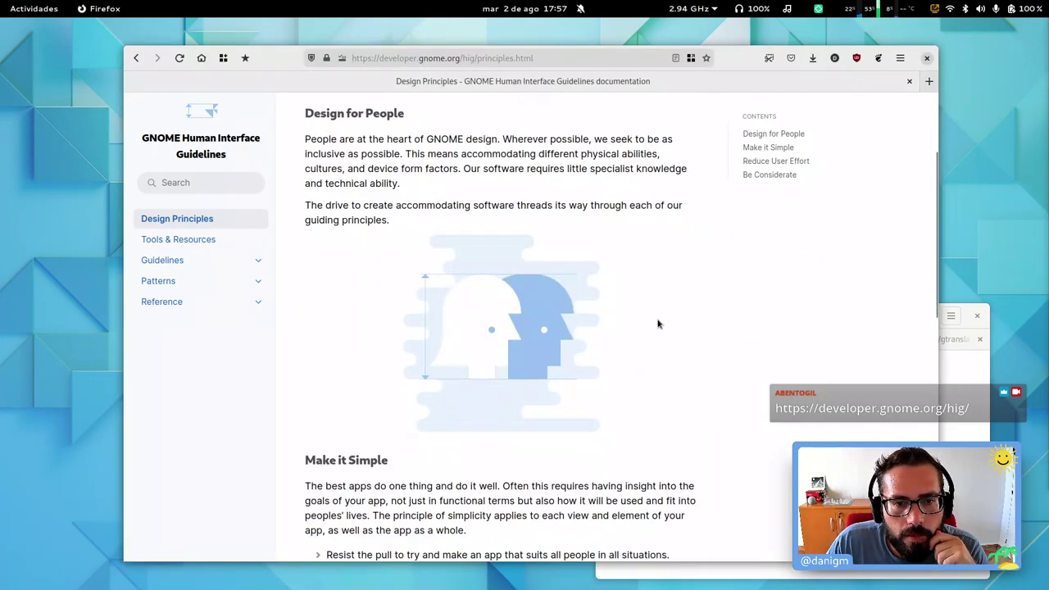
scroll(635, 363, "down", 2)
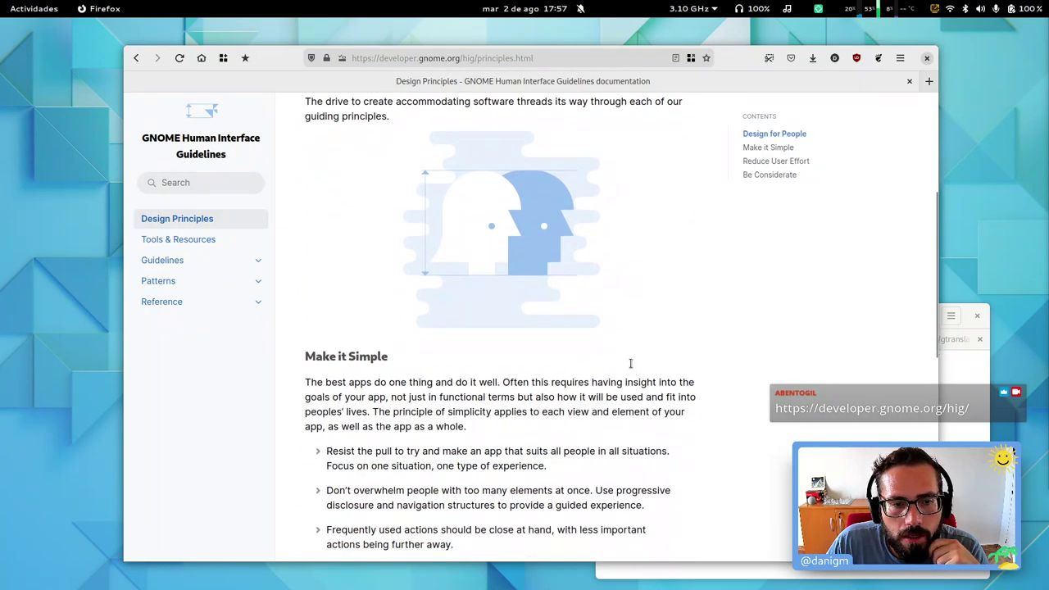
scroll(656, 360, "down", 2)
scroll(690, 363, "down", 1)
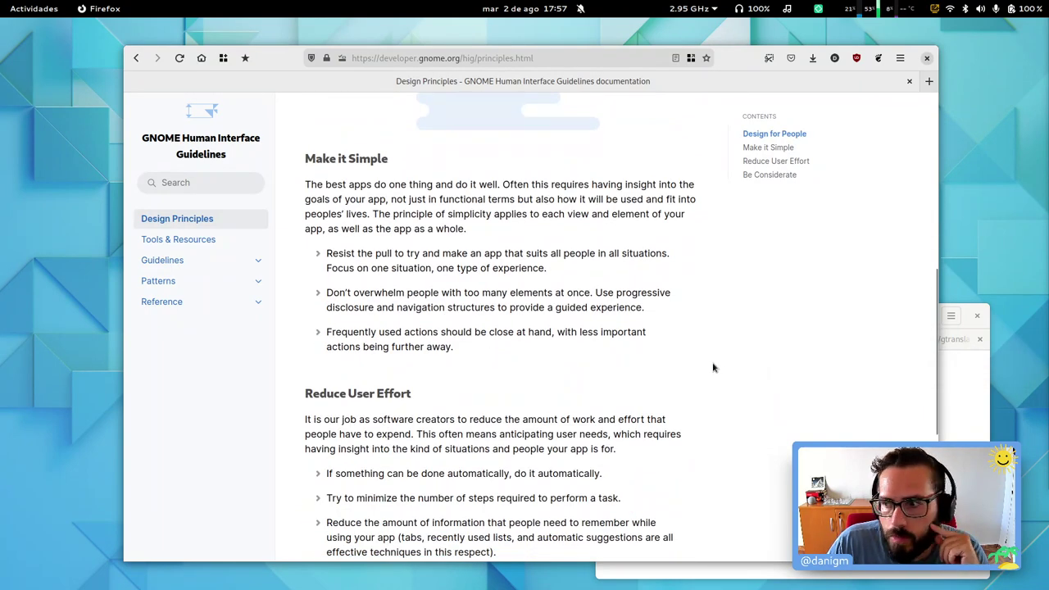
triple_click(364, 158)
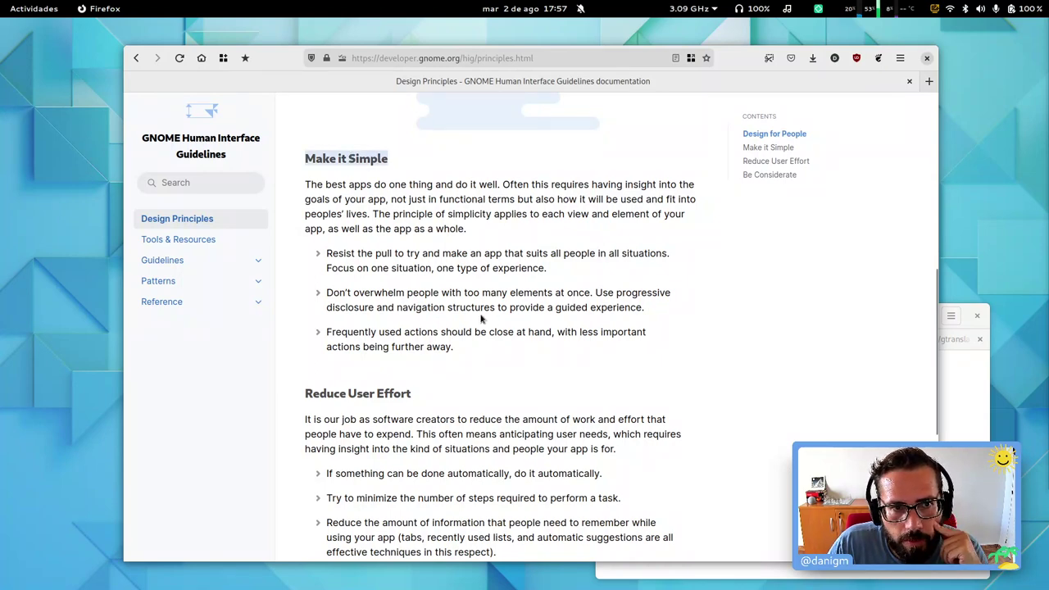
left_click(344, 158)
triple_click(344, 158)
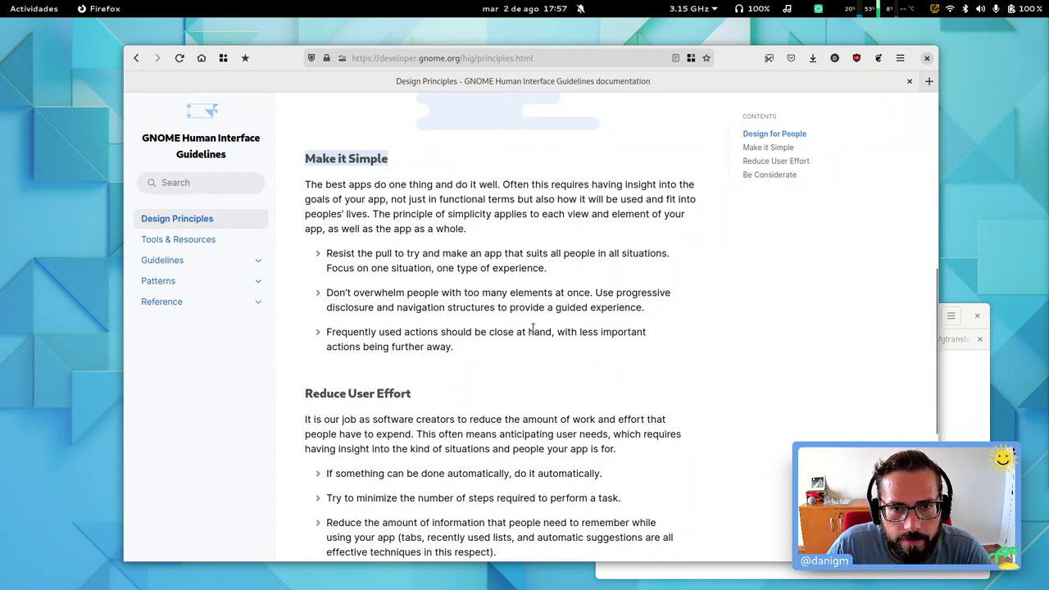
left_click_drag(591, 293, 325, 292)
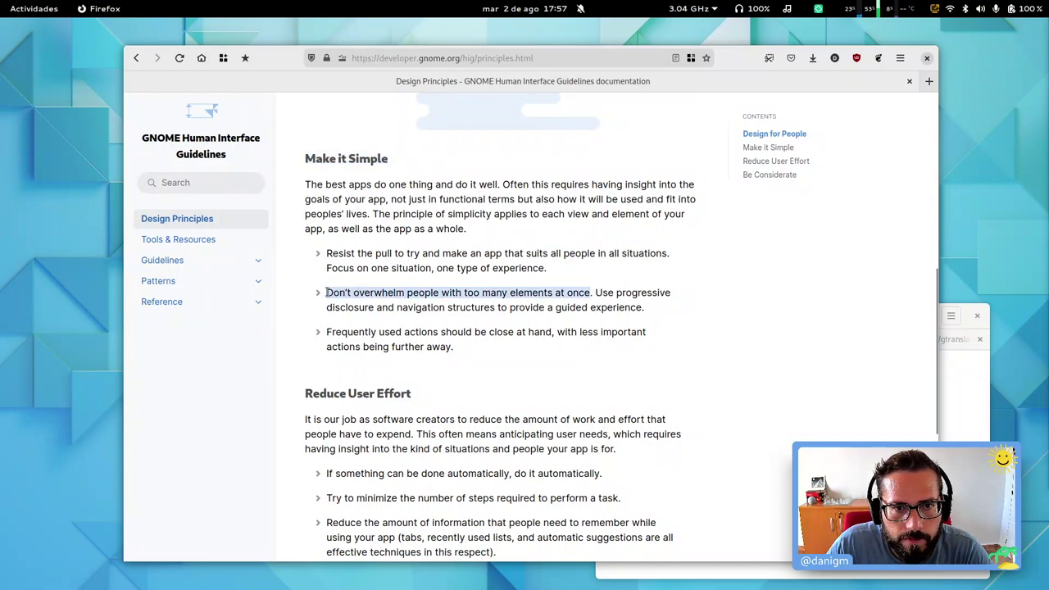
left_click(326, 269)
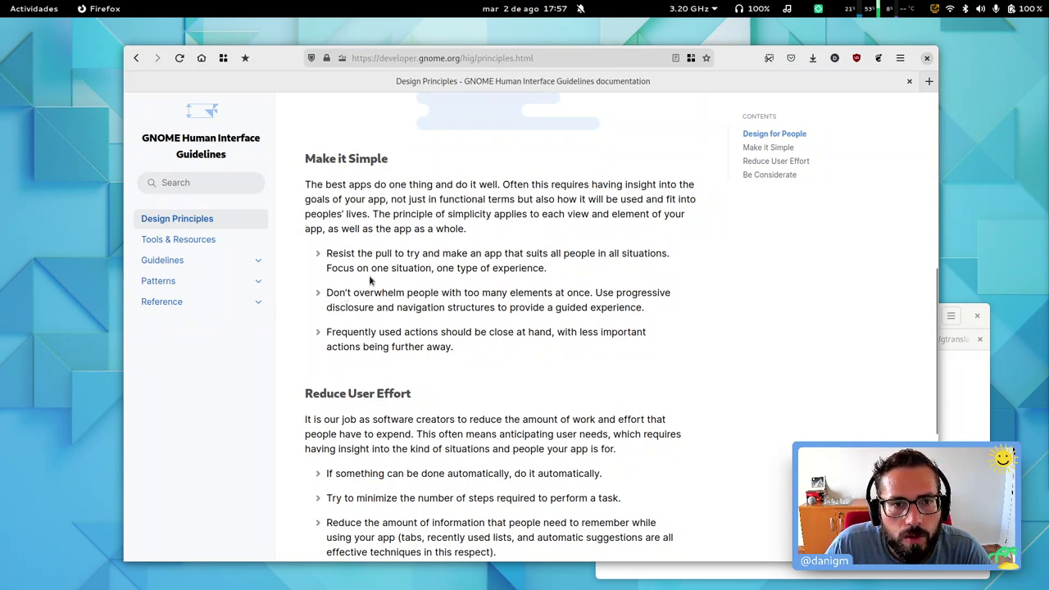
key("super")
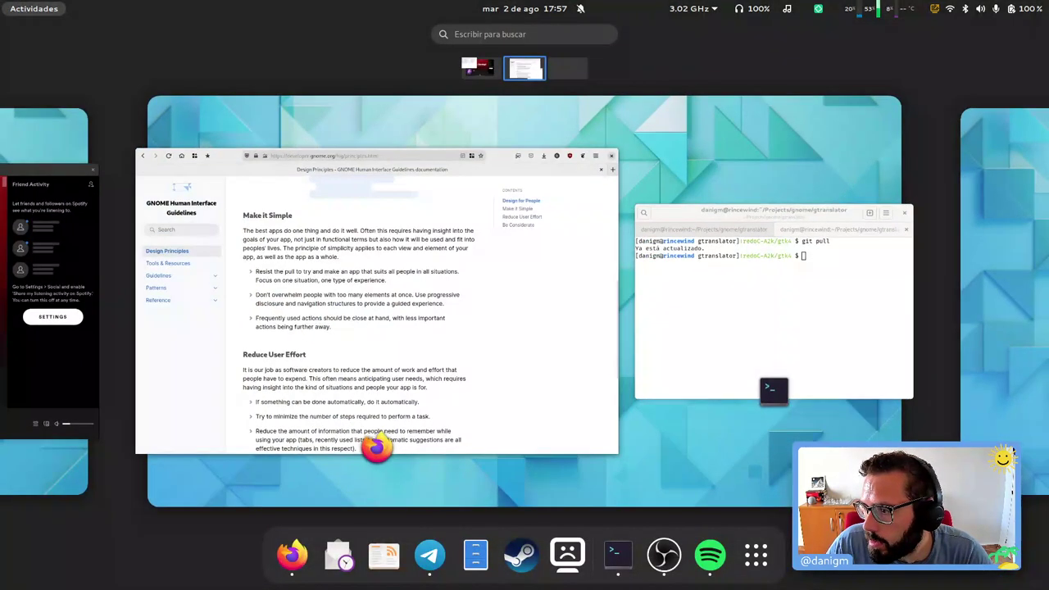
key("super")
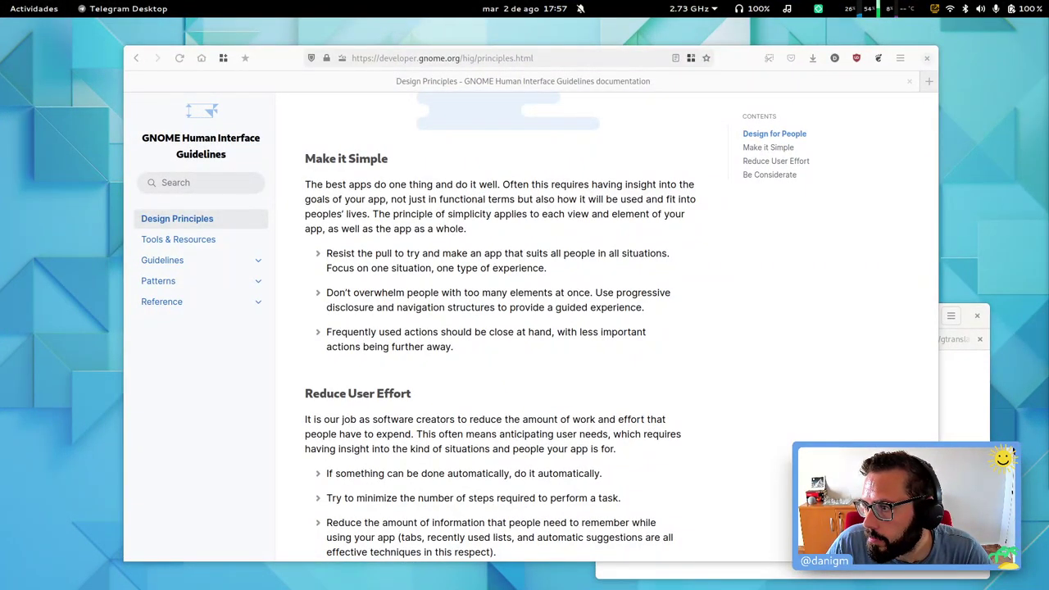
key("super")
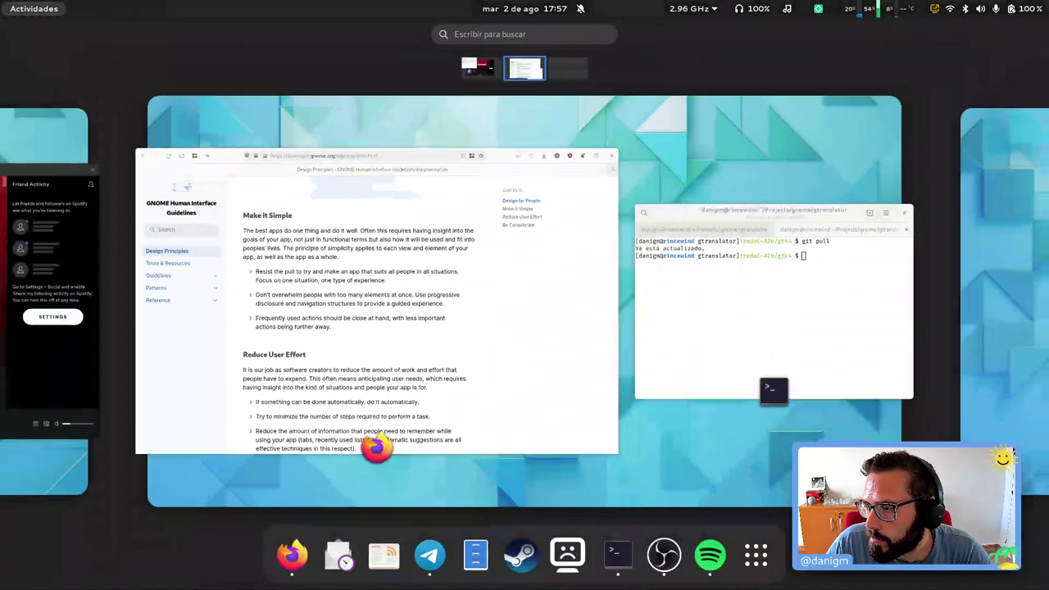
key("super")
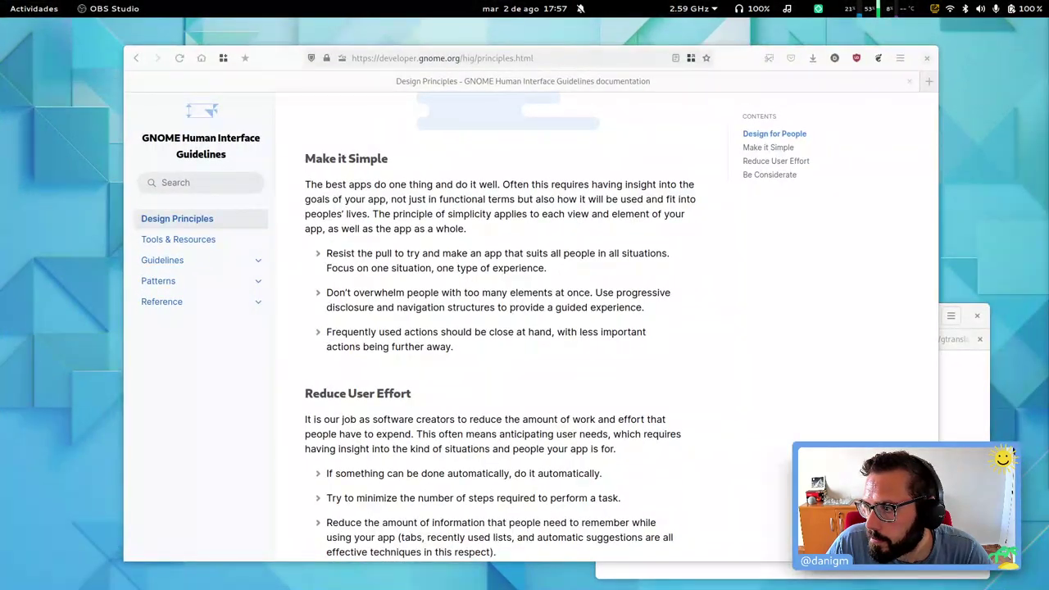
key("super")
key("super")
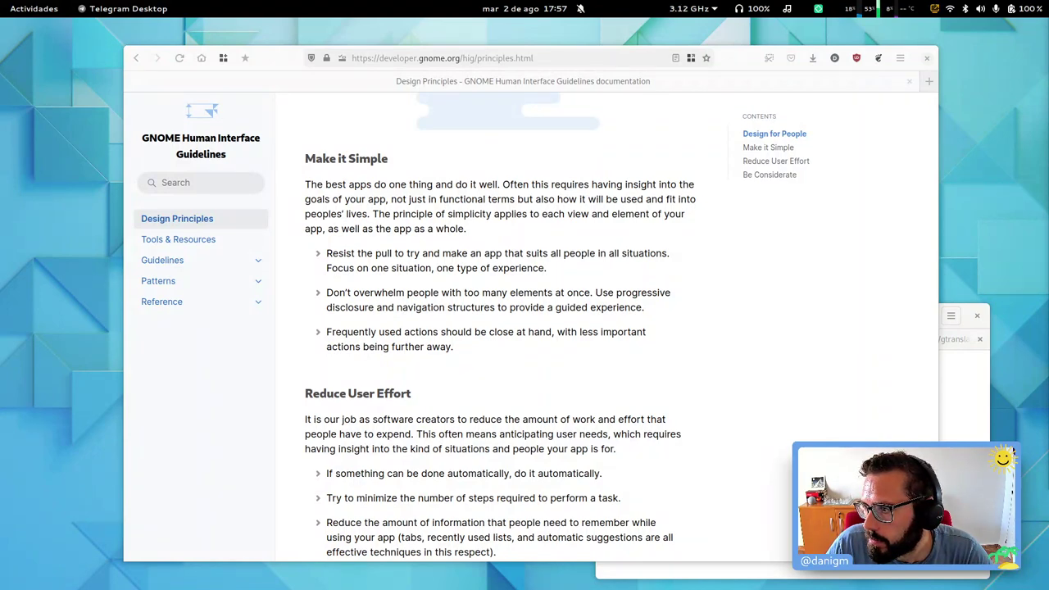
key("alt+Tab")
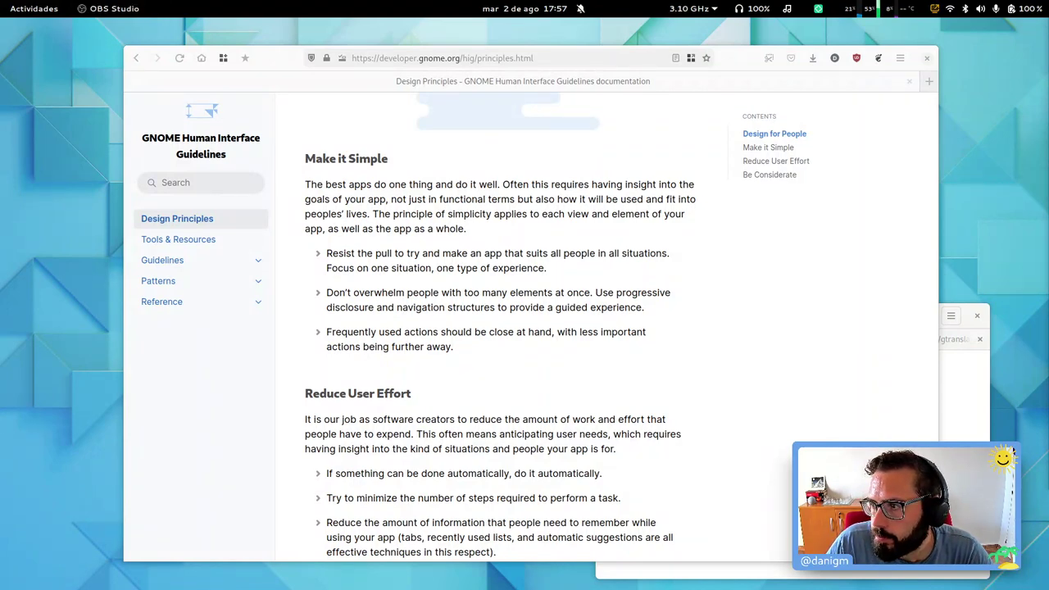
key("super")
key("super")
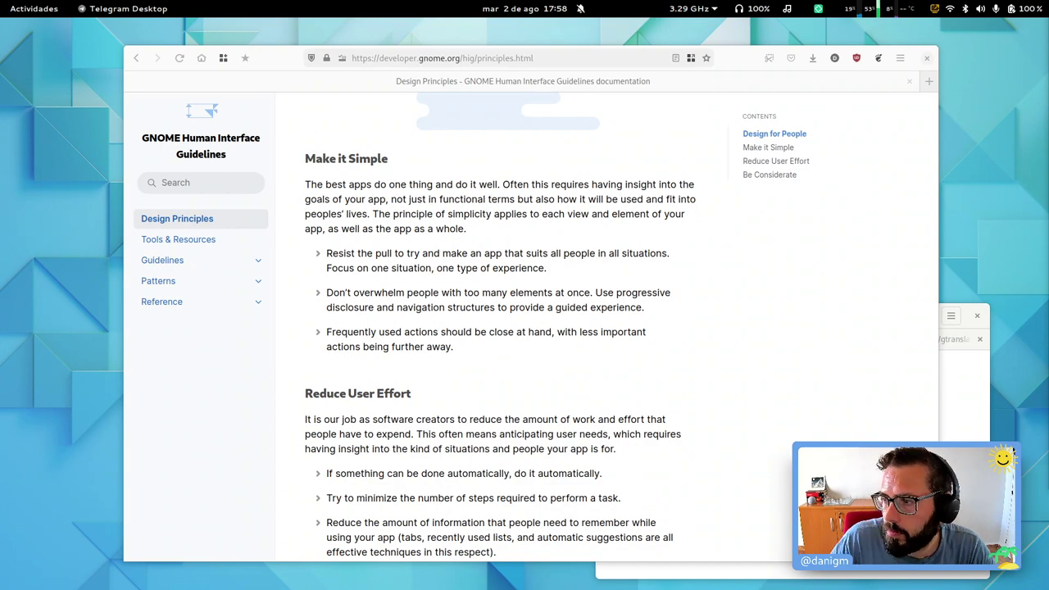
key("super")
left_click(482, 339)
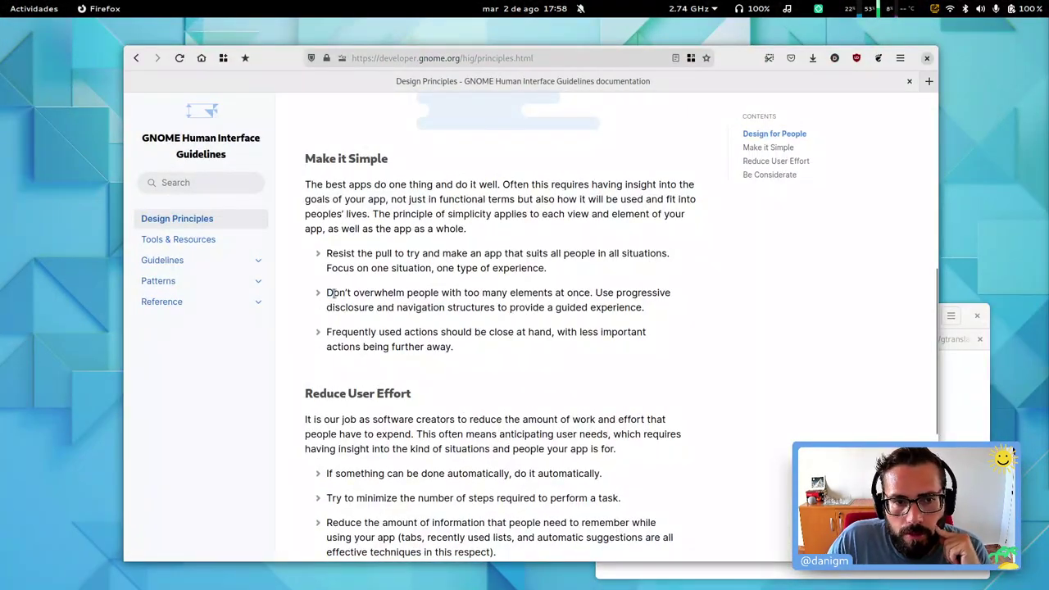
Step: Highlight the Make it Simple advice about overwhelming elements and "Frequently used actions should be close at hand", and continue to Reduce User Effort
left_click_drag(329, 292, 592, 293)
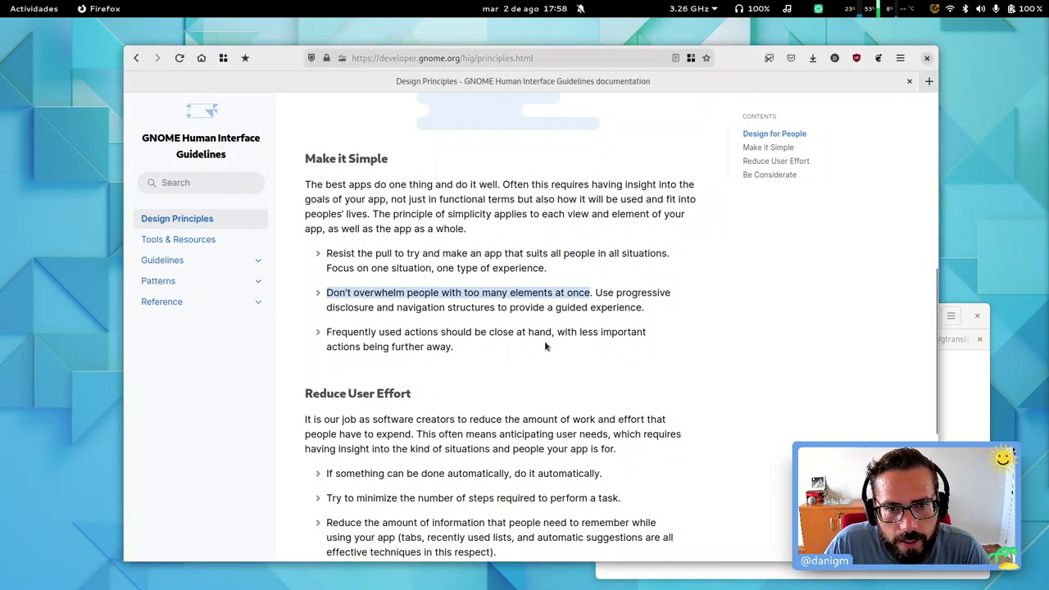
left_click_drag(552, 332, 326, 333)
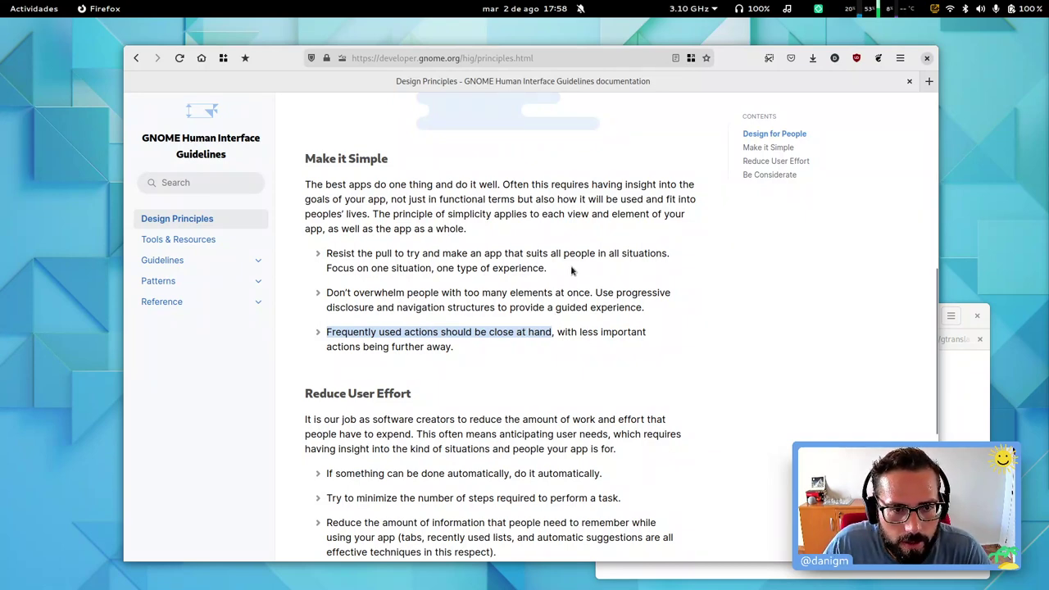
scroll(584, 267, "down", 5)
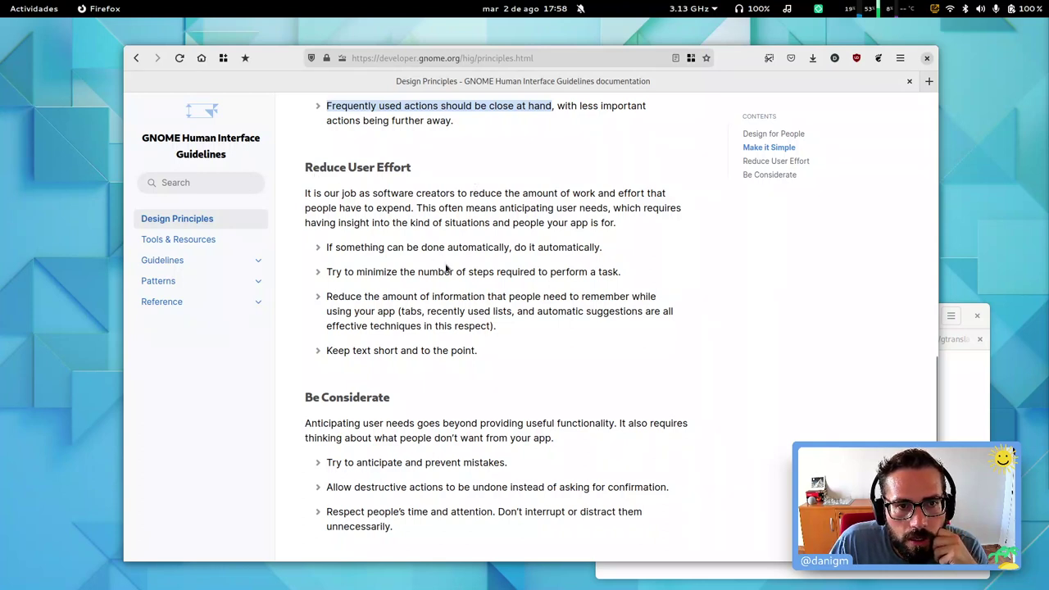
Step: Highlight the advice on automation, minimizing steps and undoable destructive actions in the Design Principles, and continue to Tools & Resources
triple_click(586, 249)
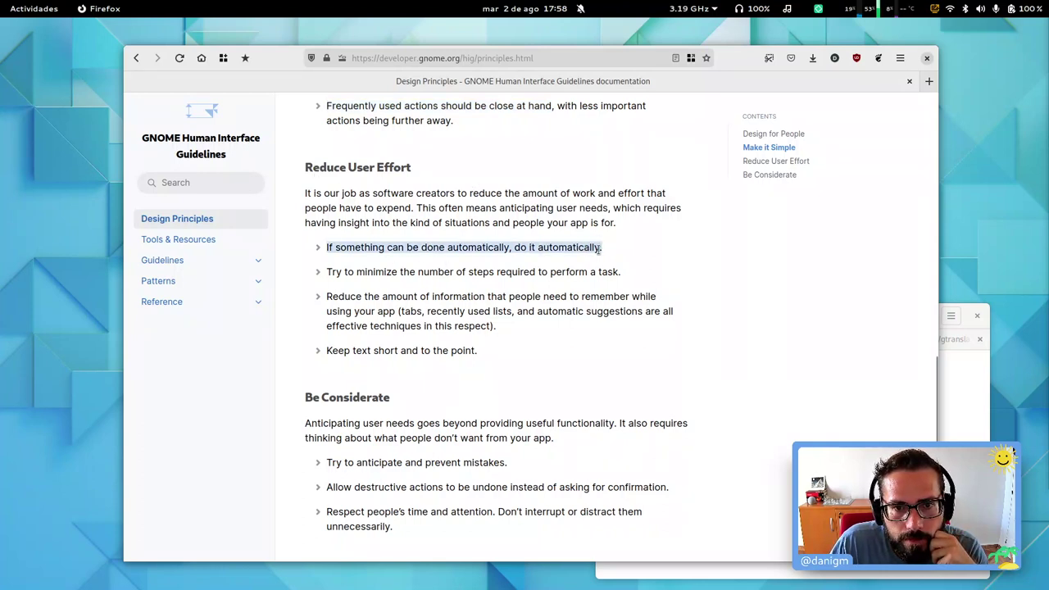
triple_click(479, 272)
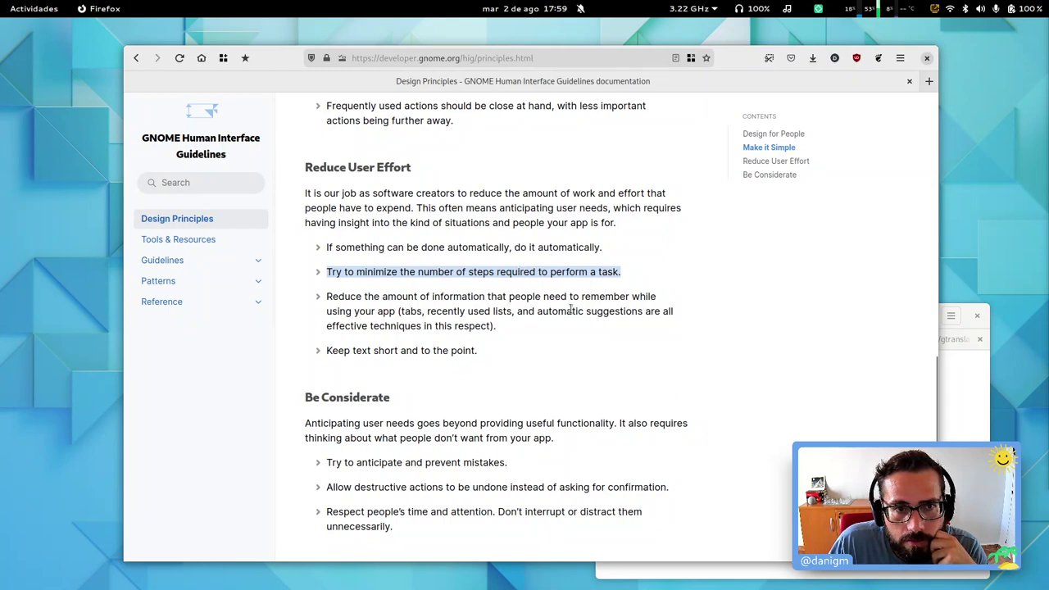
scroll(611, 310, "down", 3)
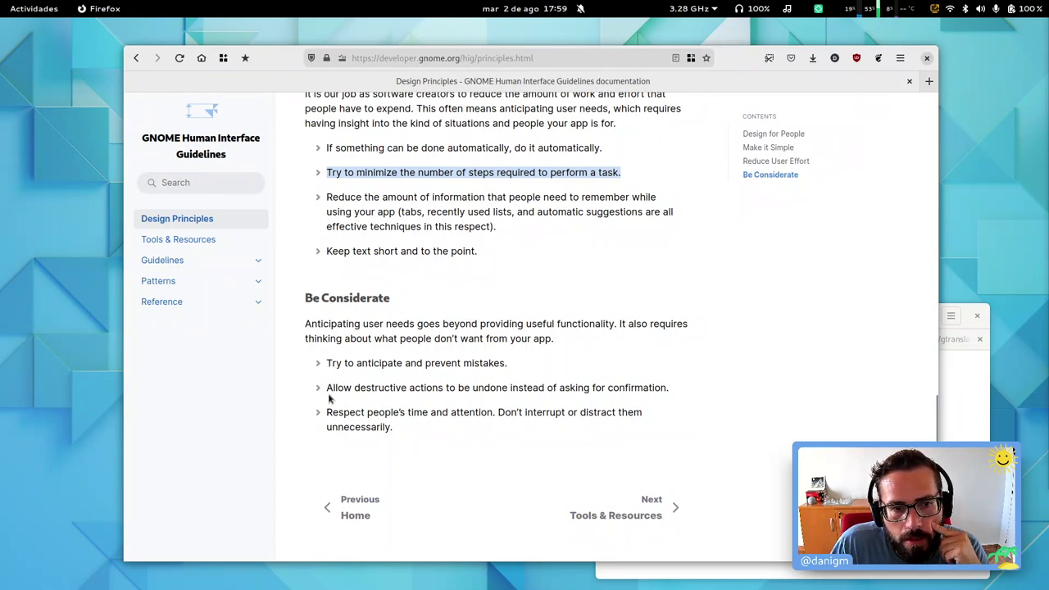
left_click_drag(326, 387, 611, 388)
left_click(636, 383)
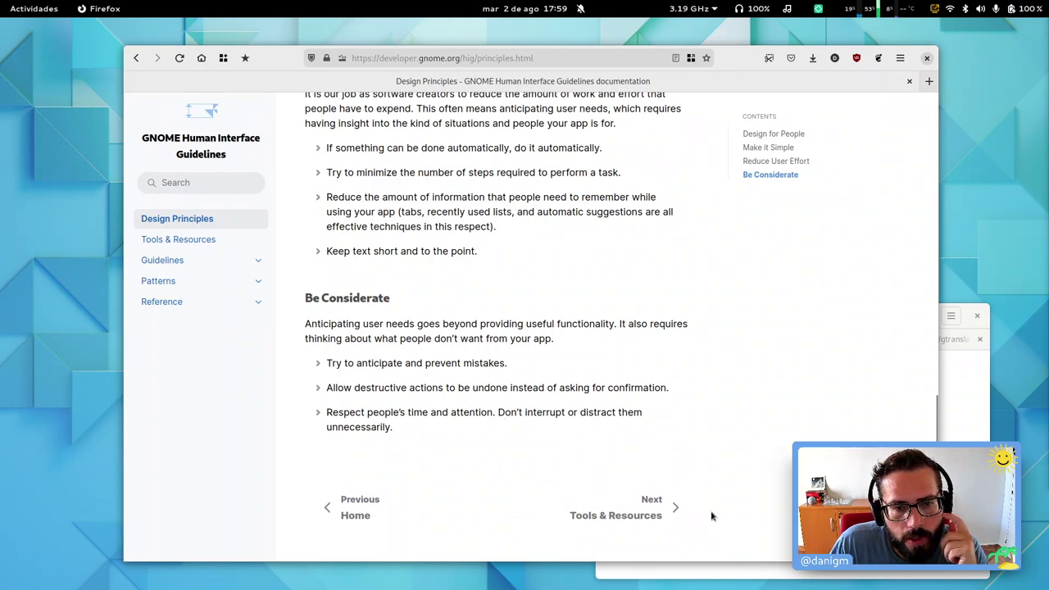
left_click(655, 505)
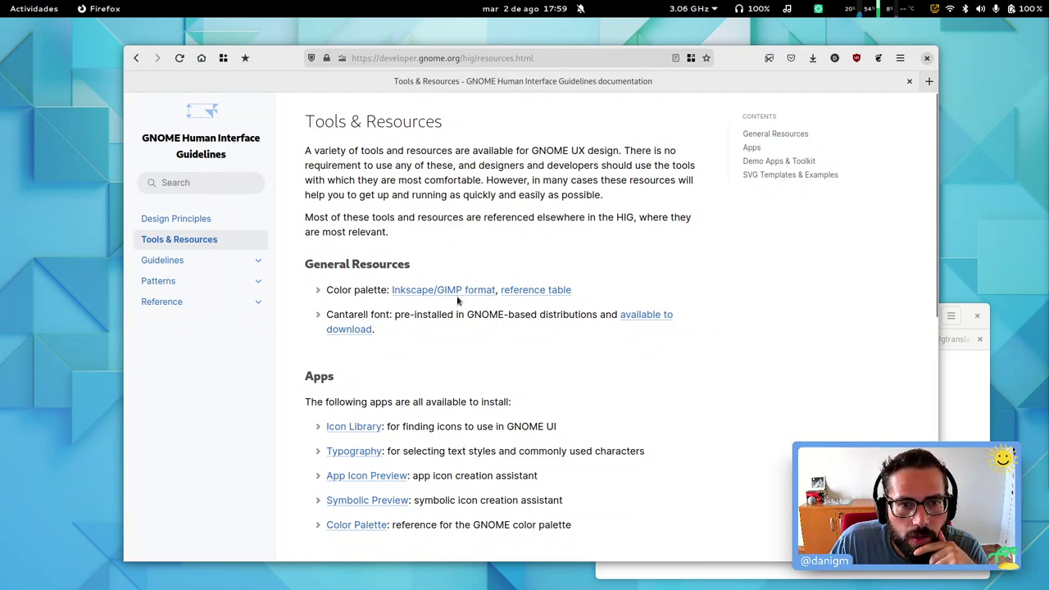
Step: Check the Color palette entry under General Resources, launch Inkscape, and create a new document
triple_click(361, 293)
left_click(360, 293)
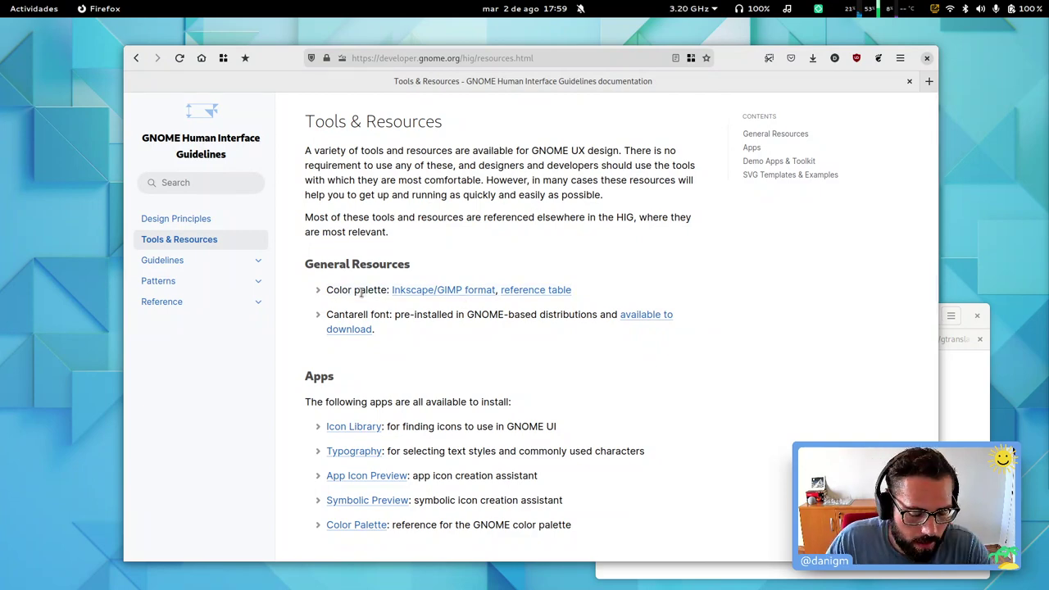
key("super")
type("ink")
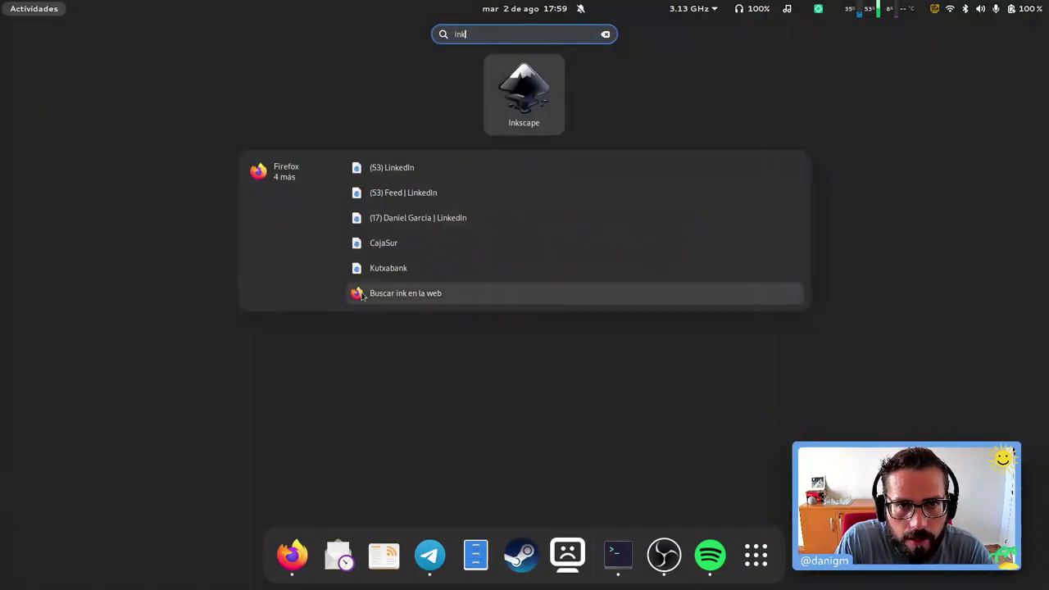
key("super")
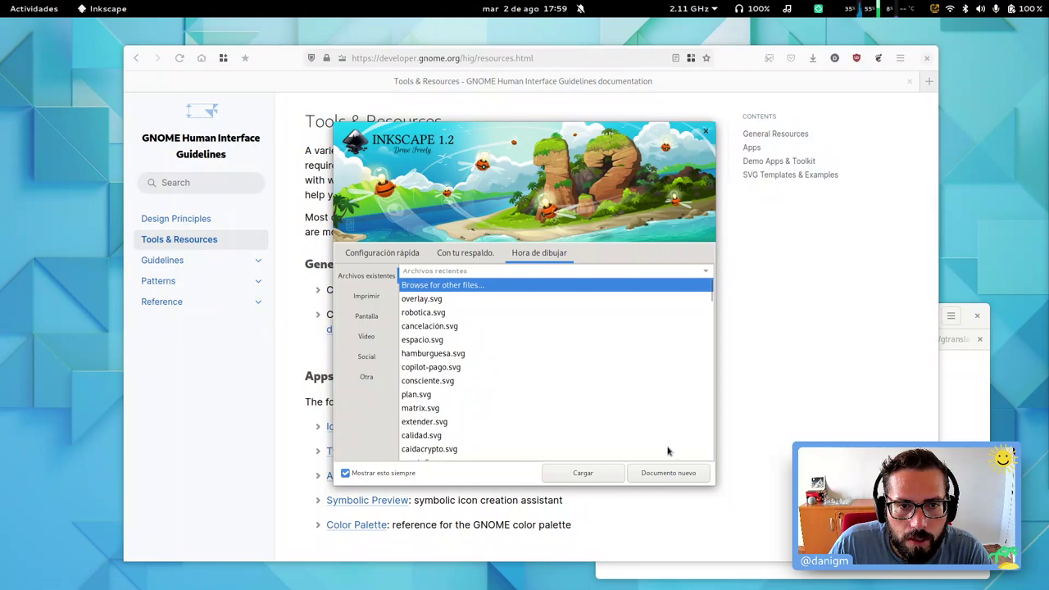
left_click(662, 472)
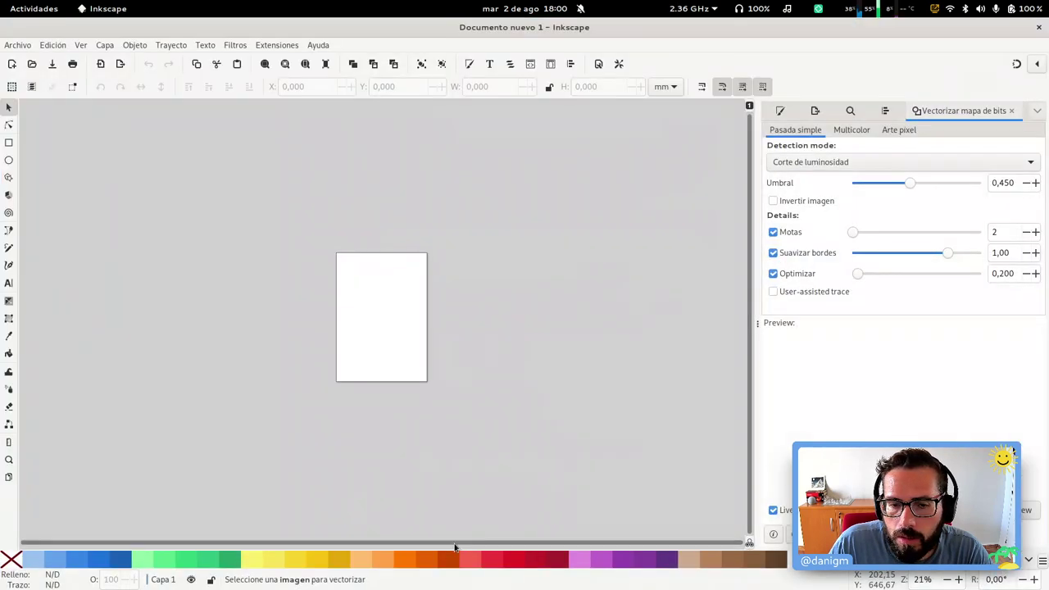
Step: View the available color palettes, including GNOME HIG Colors, close Inkscape, and return to Tools & Resources in Firefox
left_click(1029, 559)
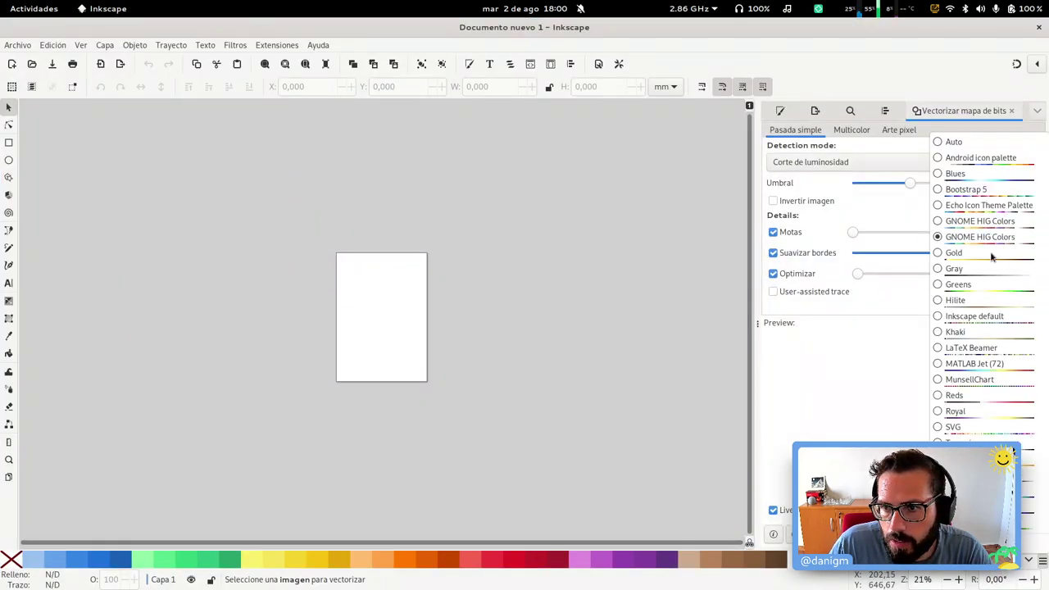
left_click(972, 109)
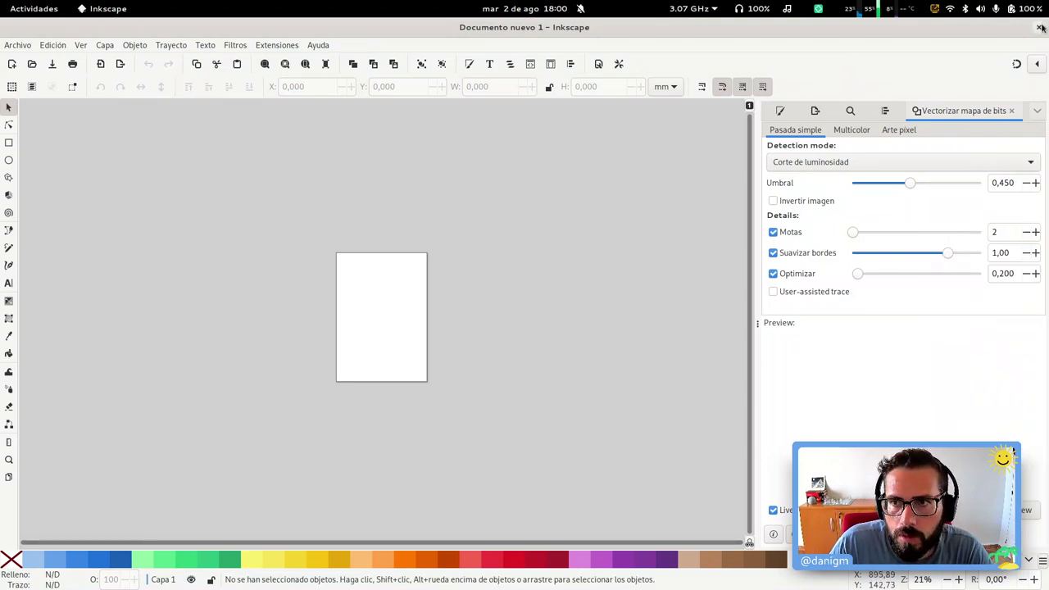
key("super+Page_Down")
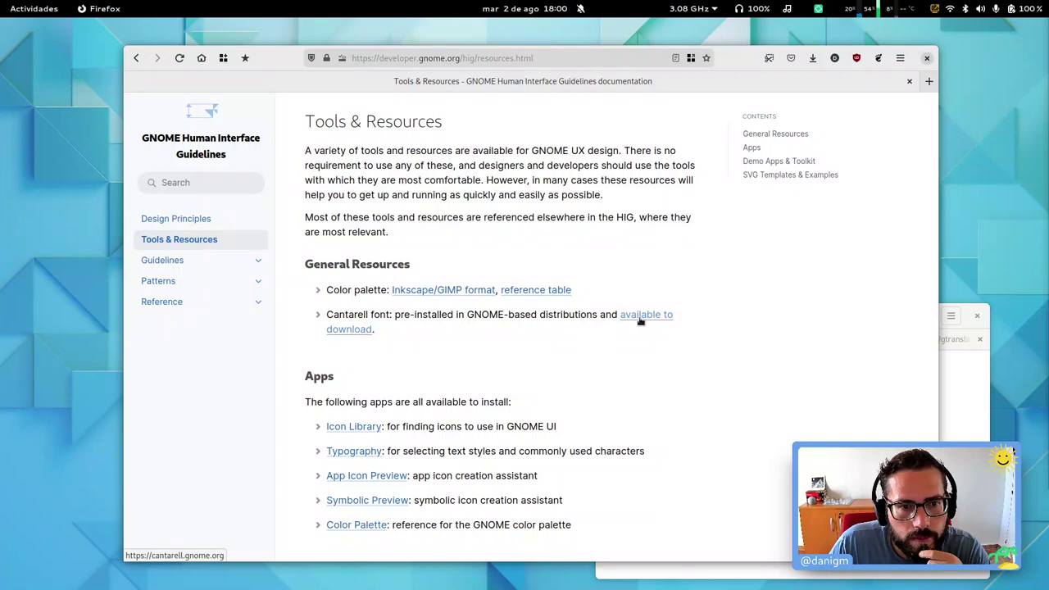
Step: Open the color palette's reference table, review its colors, and return to the Tools & Resources page
left_click(525, 294)
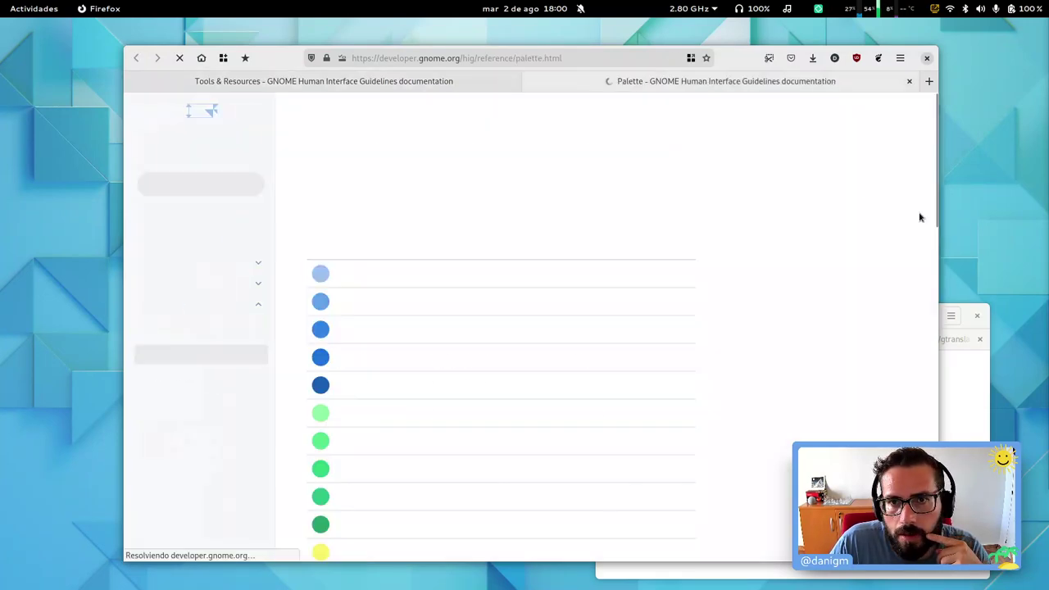
key("super")
key("super")
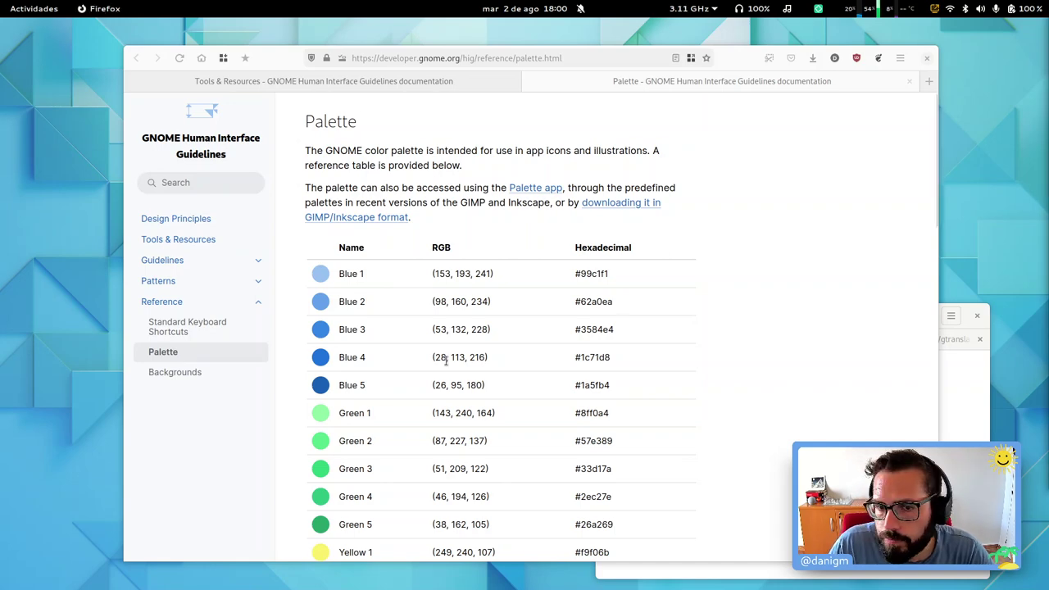
scroll(495, 299, "down", 10)
scroll(492, 309, "up", 10)
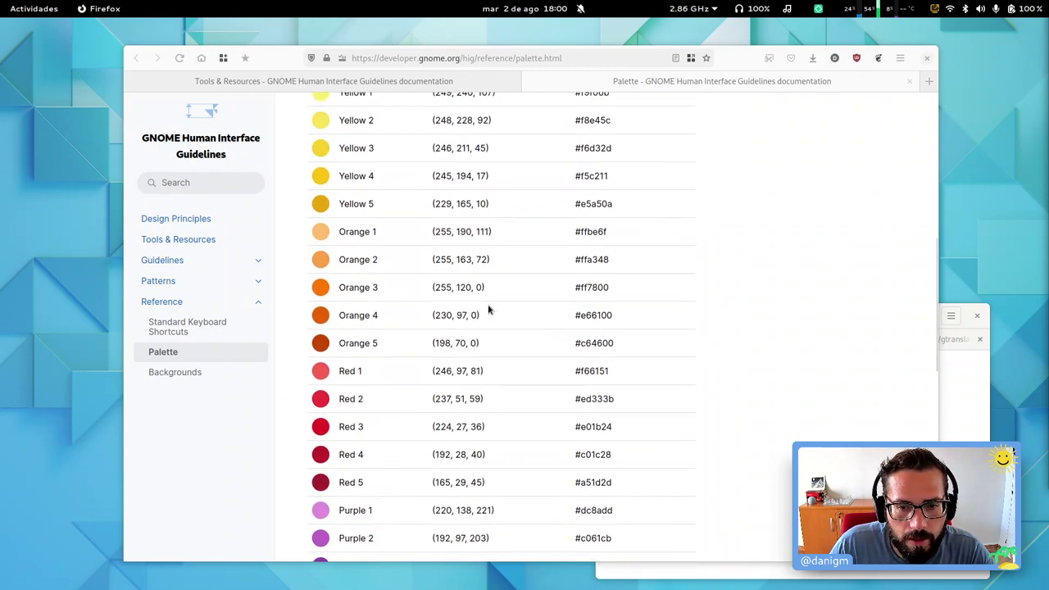
left_click(440, 80)
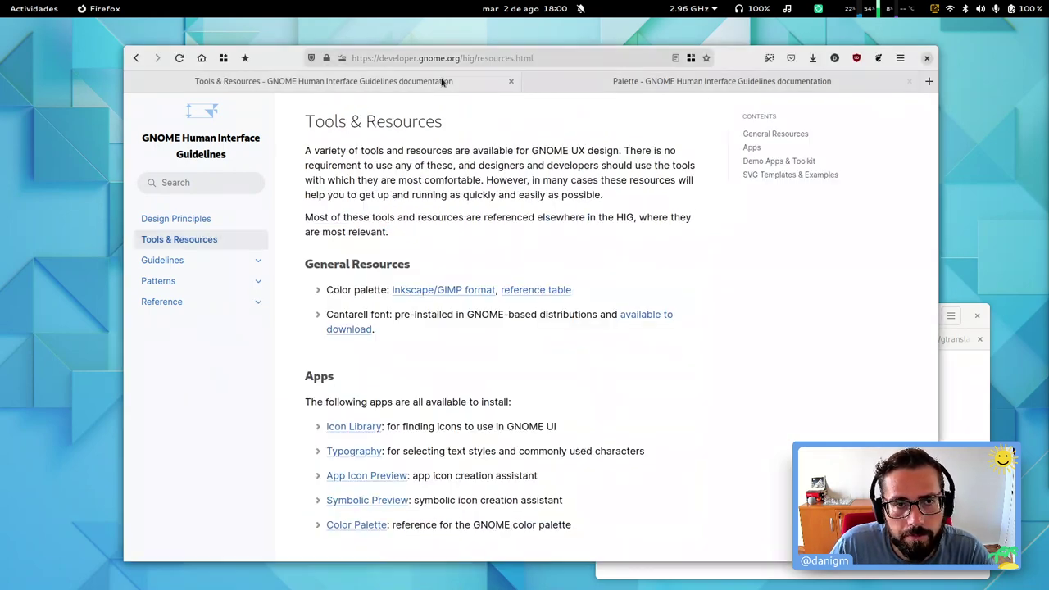
Step: Highlight "The following apps are all available to install:" in the Apps section and open the Icon Library page on Flathub
scroll(469, 363, "down", 3)
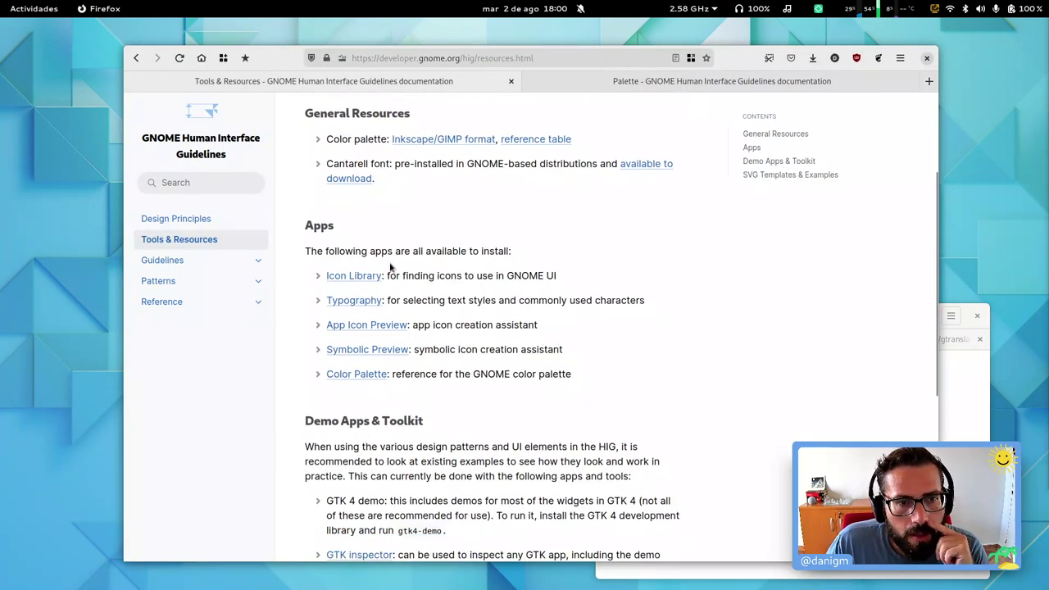
double_click(360, 253)
triple_click(361, 252)
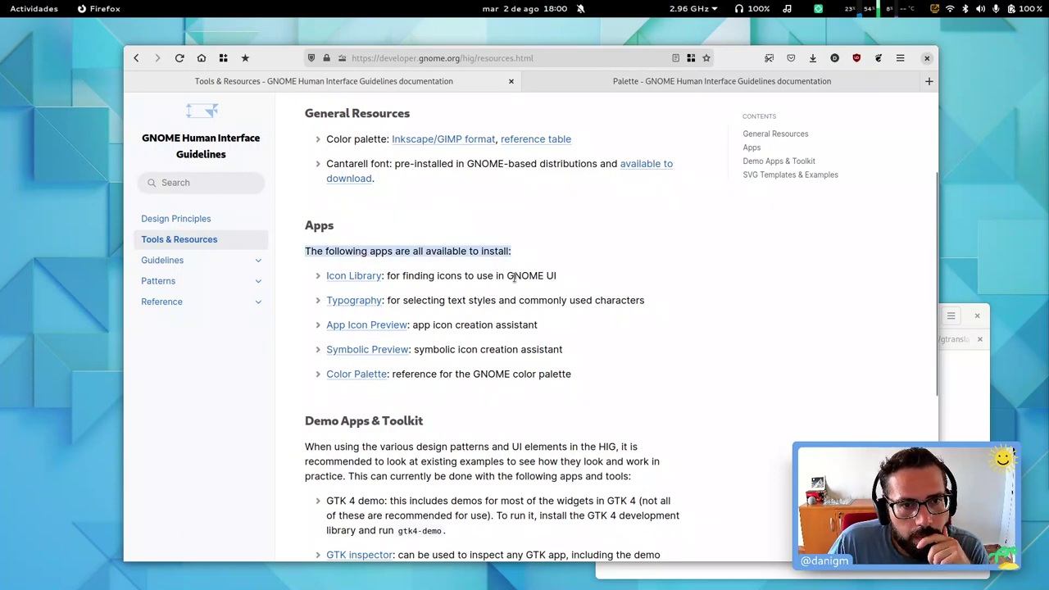
left_click(462, 276)
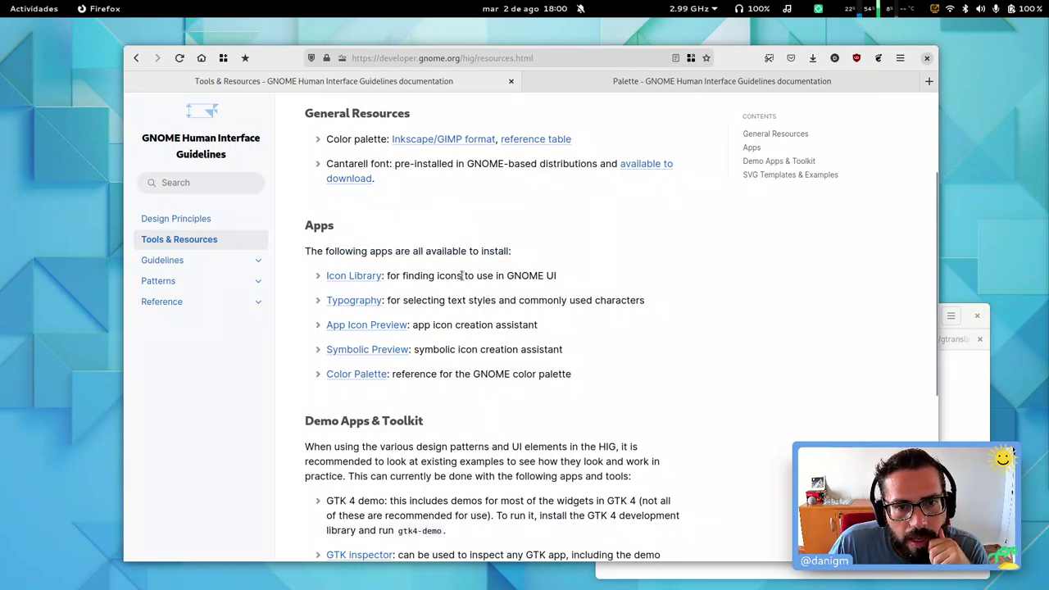
middle_click(356, 276)
left_click(598, 82)
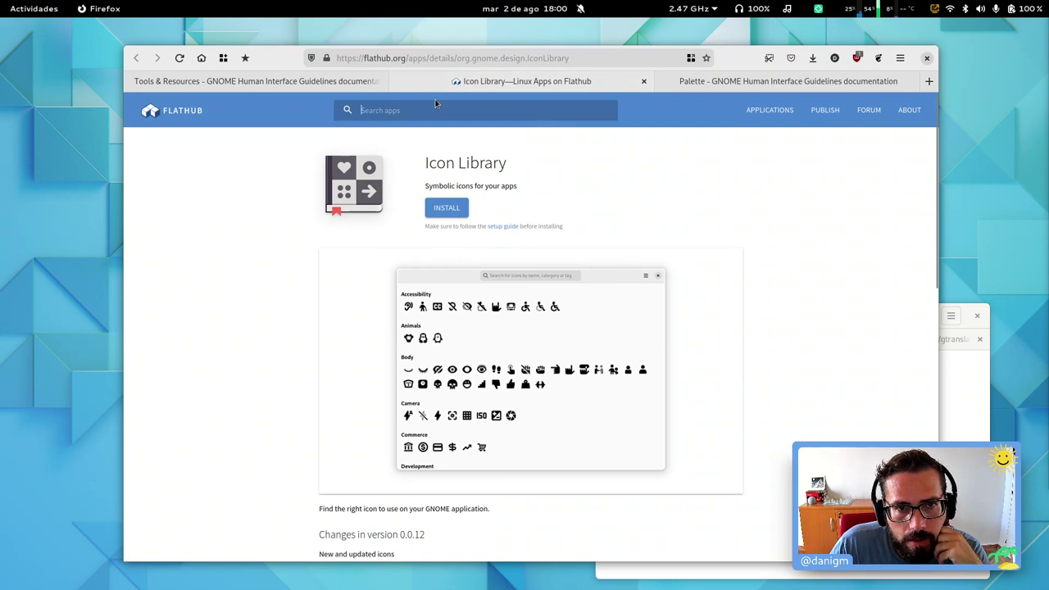
left_click(309, 85)
left_click(528, 81)
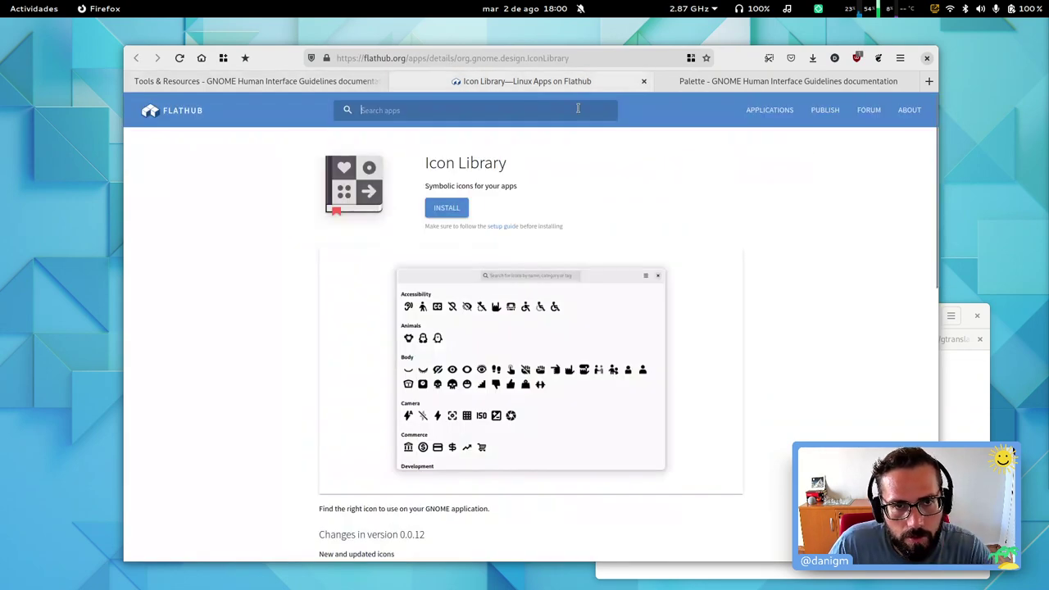
Step: Launch the installed Icon Library app and restore its maximized window to a smaller size
key("super")
type("icon")
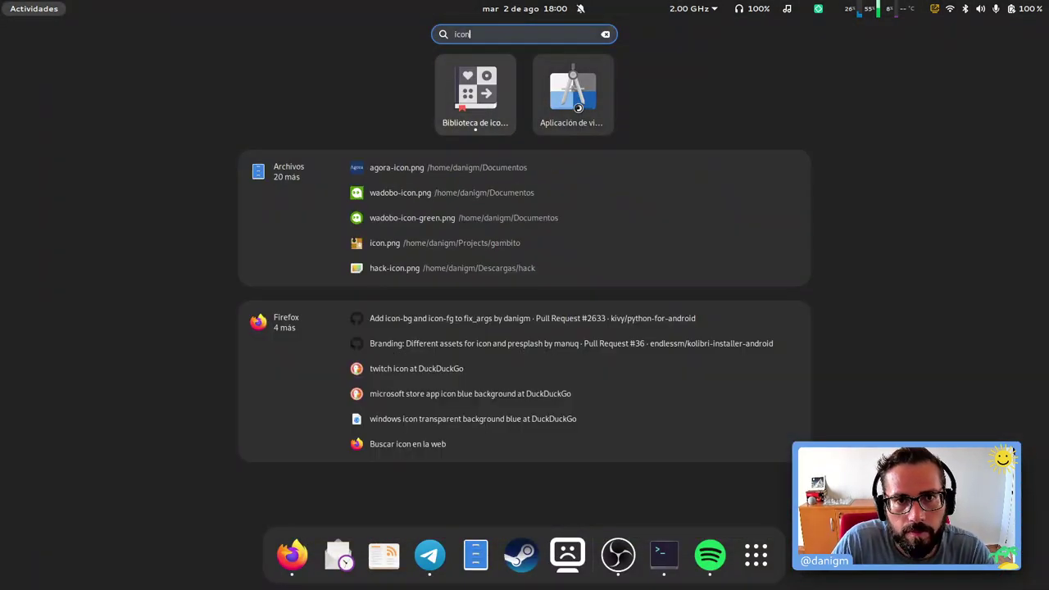
key("super")
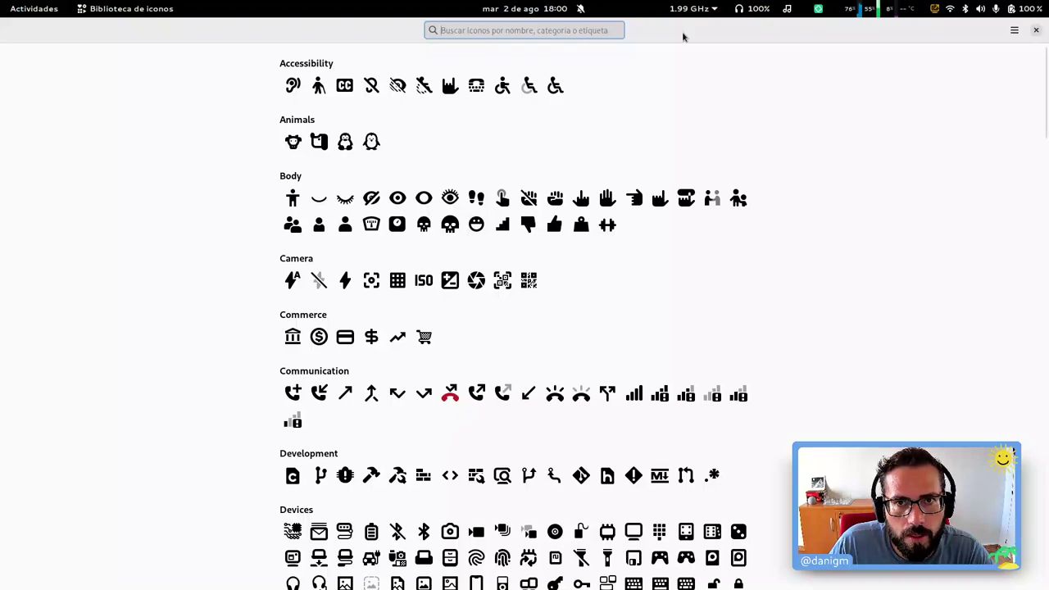
double_click(683, 36)
Step: Browse the icon categories to the end, view the software-update-urgent icon's details, and close the icon library
scroll(590, 246, "down", 20)
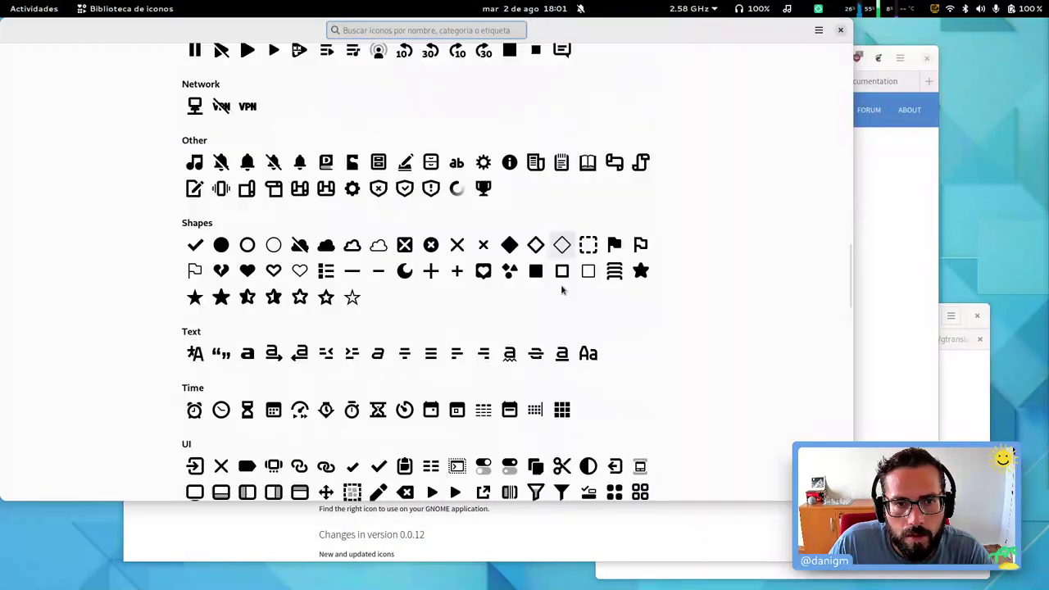
scroll(561, 288, "down", 20)
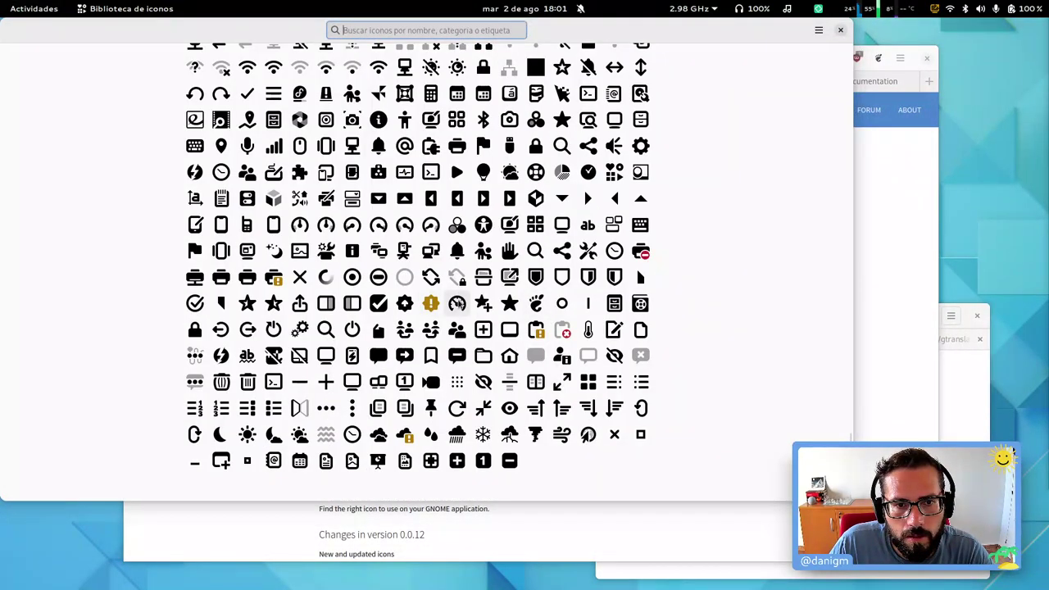
left_click(431, 303)
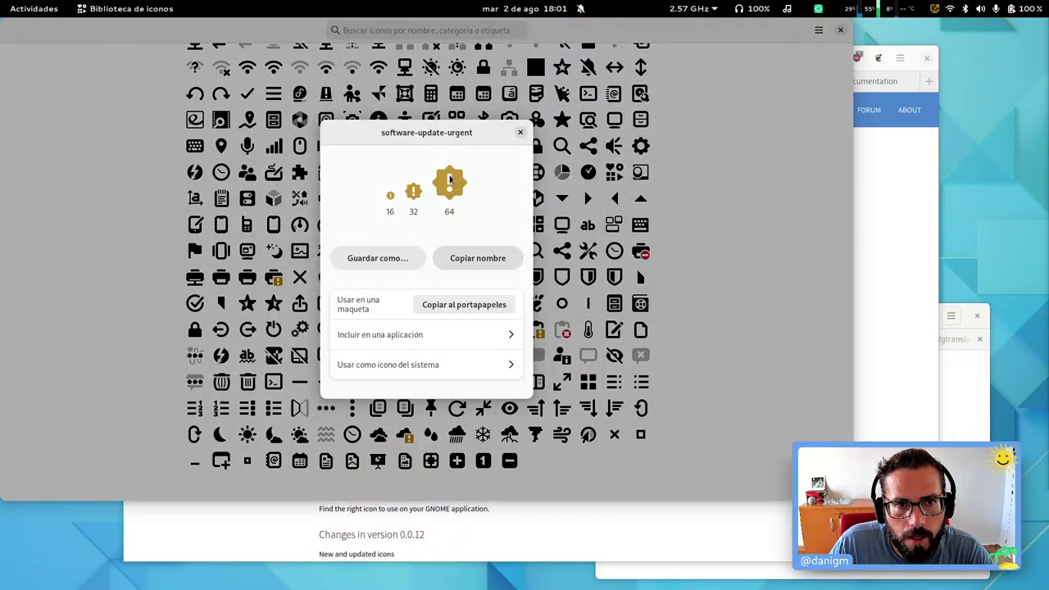
left_click(520, 132)
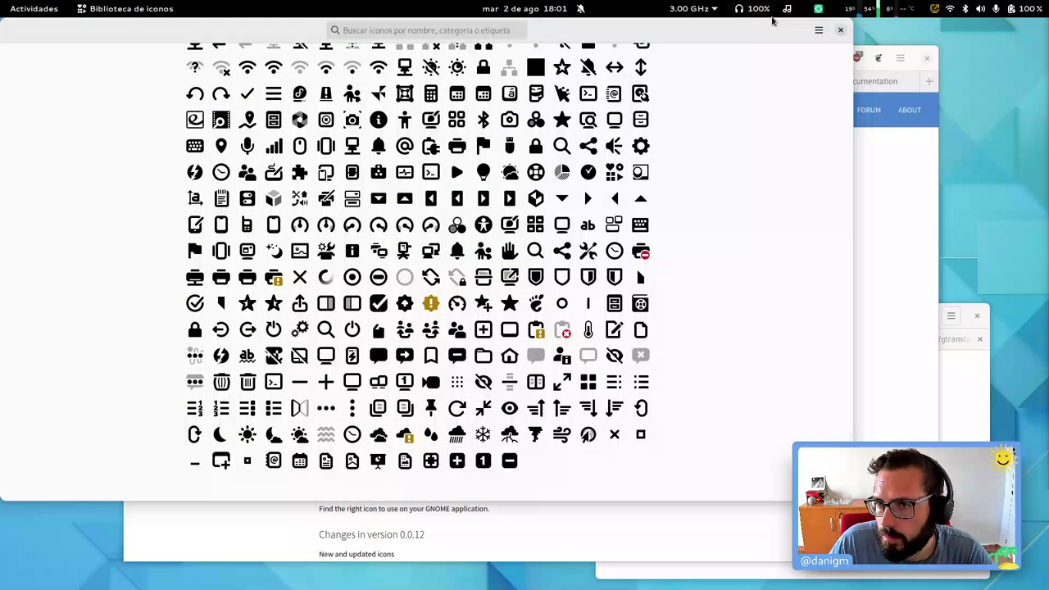
left_click(840, 30)
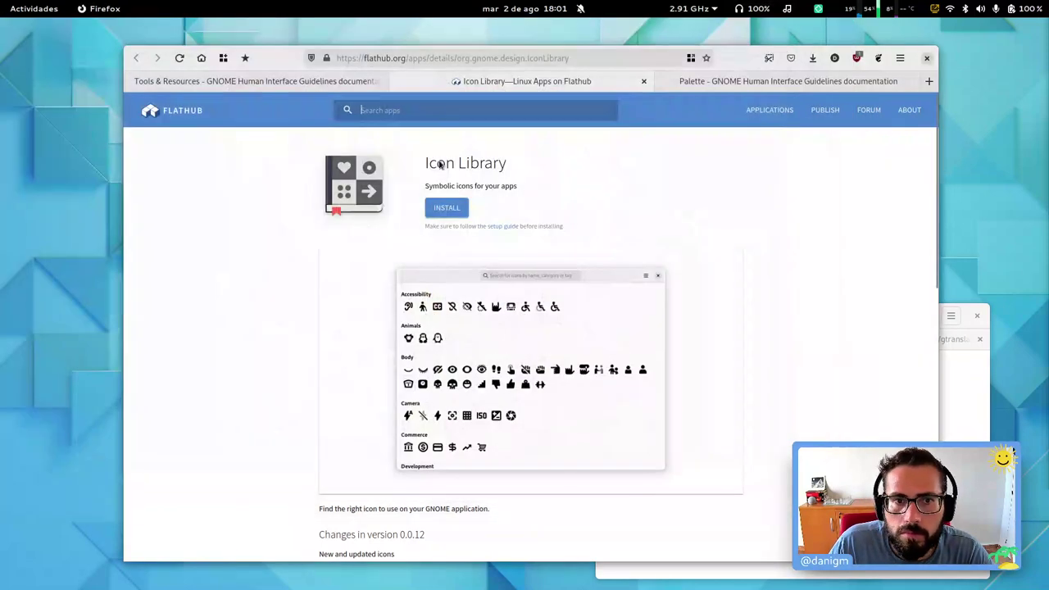
Step: Close the Flathub page for Icon Library and open the Typography page from Tools & Resources in its own tab
middle_click(498, 82)
left_click(319, 81)
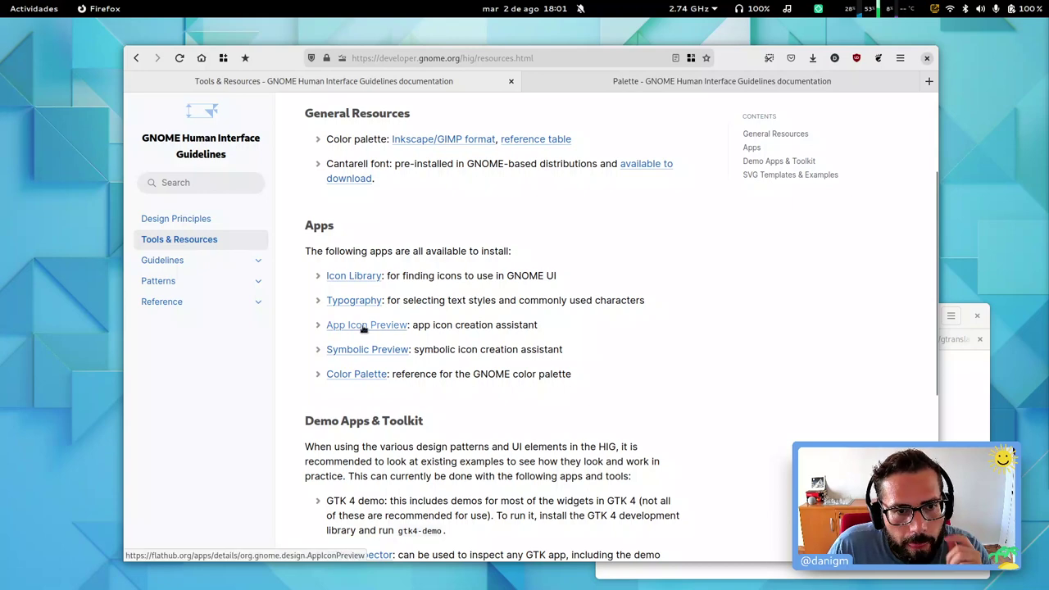
middle_click(374, 301)
left_click(515, 82)
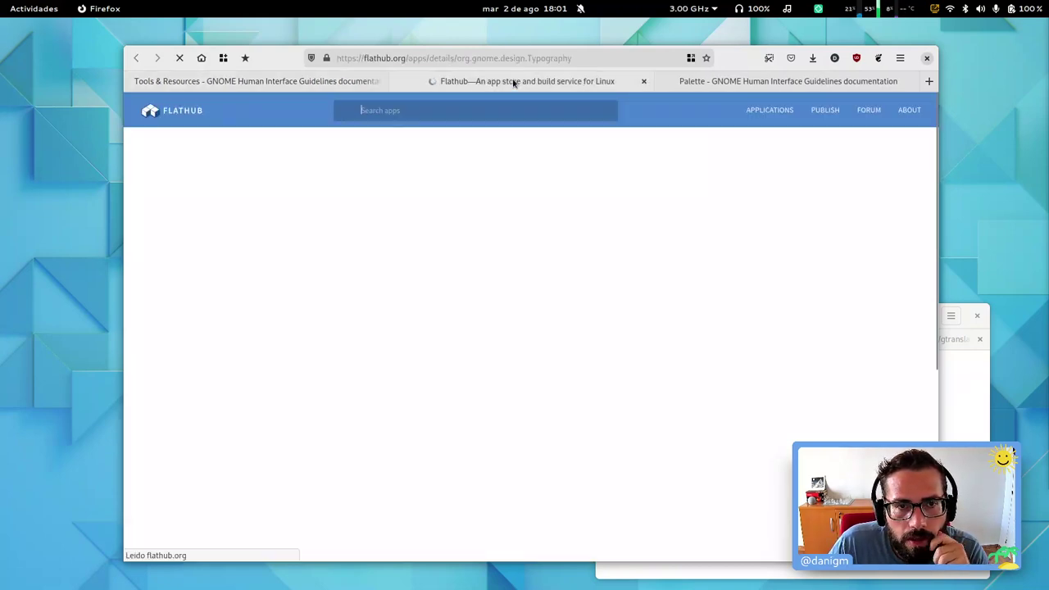
Step: Review the Typography app's Flathub page, including its preview image, additional information and command line instructions
scroll(552, 347, "down", 2)
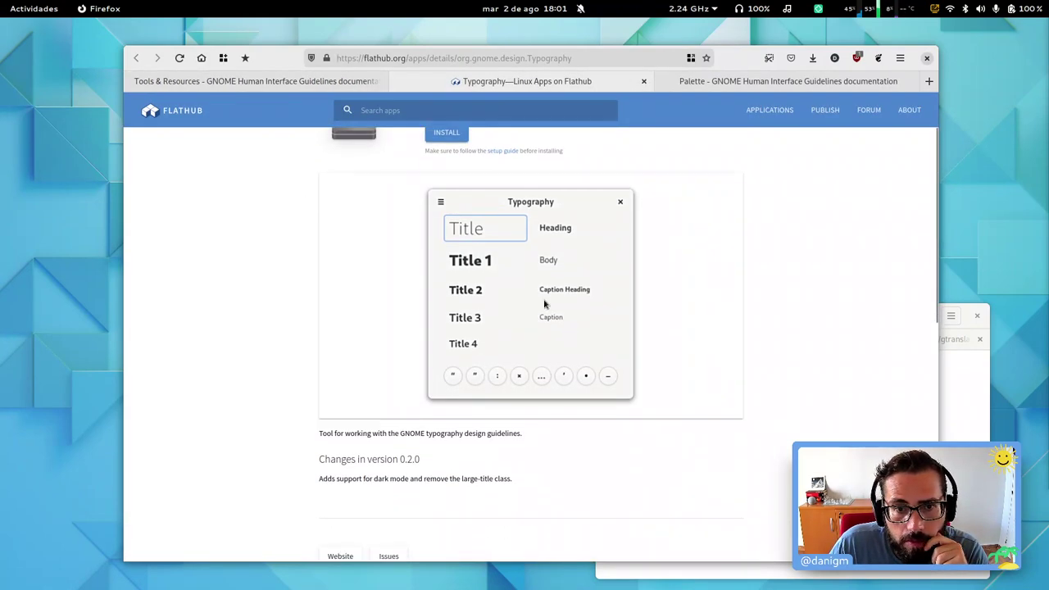
scroll(546, 303, "up", 2)
scroll(492, 344, "down", 2)
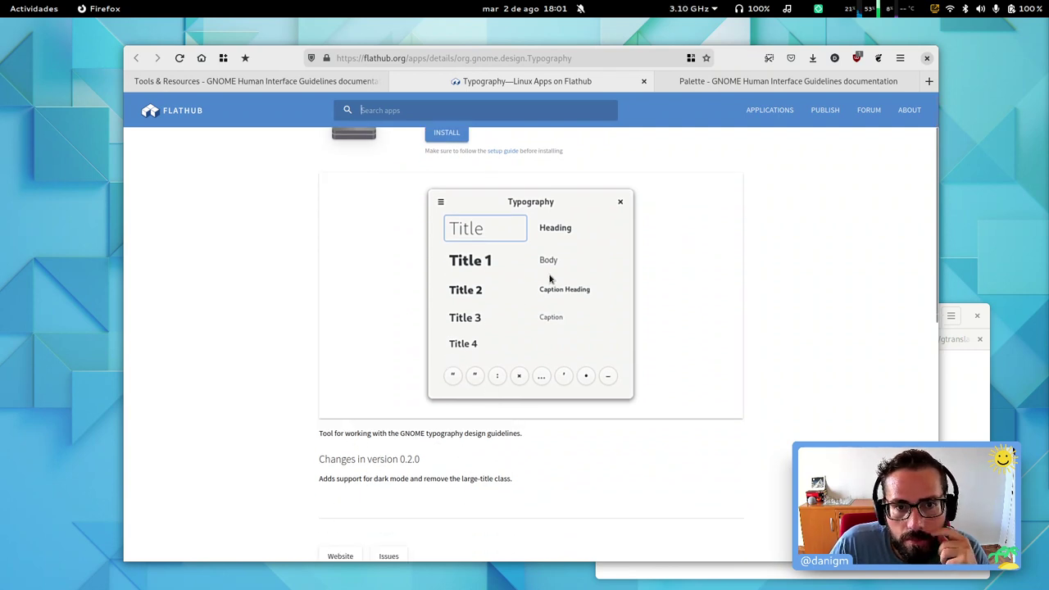
scroll(487, 293, "down", 5)
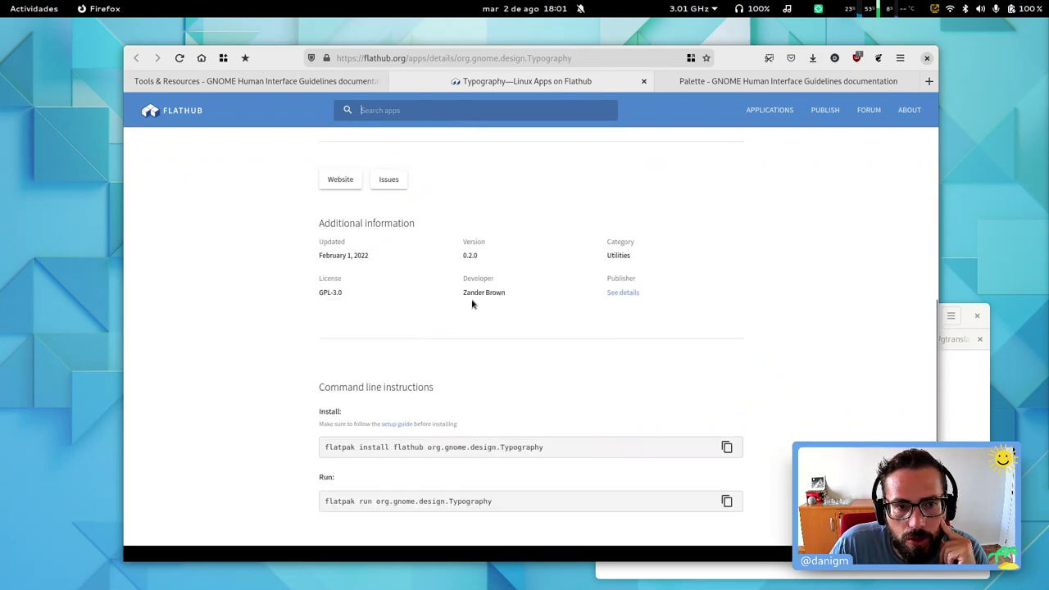
scroll(473, 320, "up", 2)
scroll(442, 332, "down", 3)
scroll(459, 326, "up", 7)
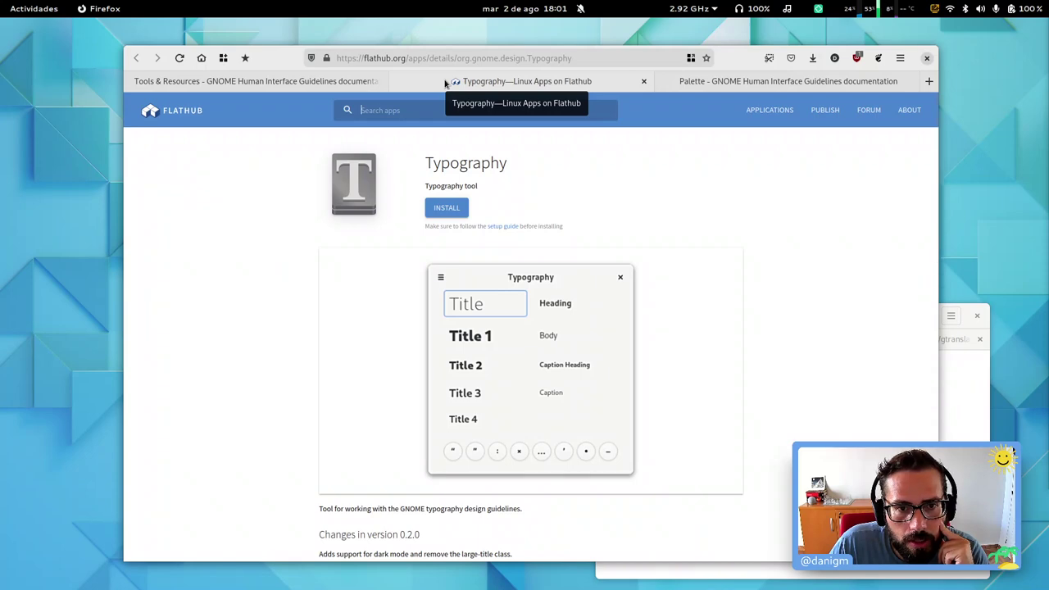
Step: Switch to the Software app, search for "typogra" and install the Typography app
key("super")
type("sof")
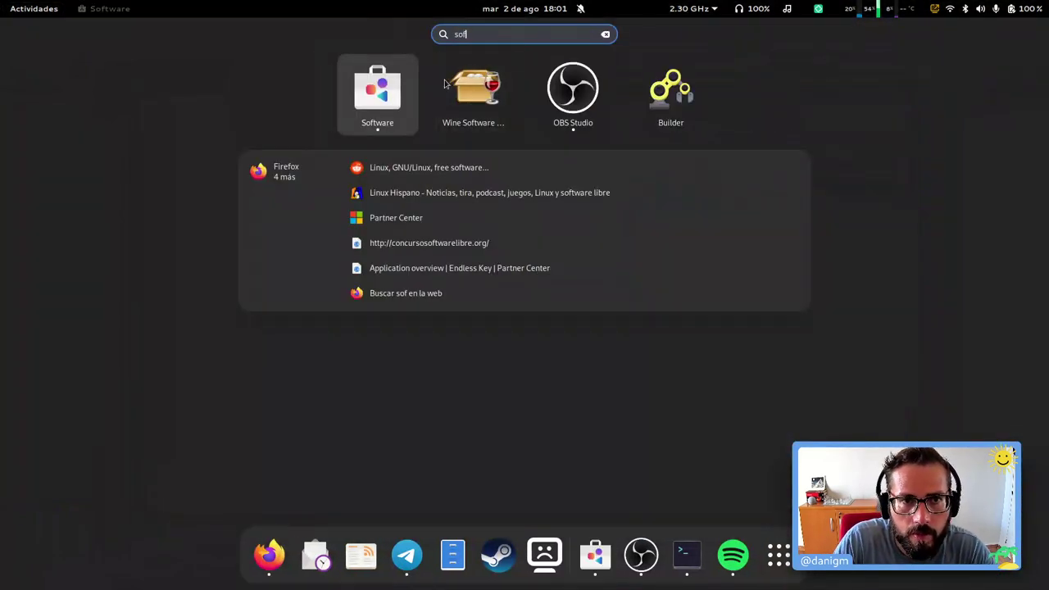
key("Return")
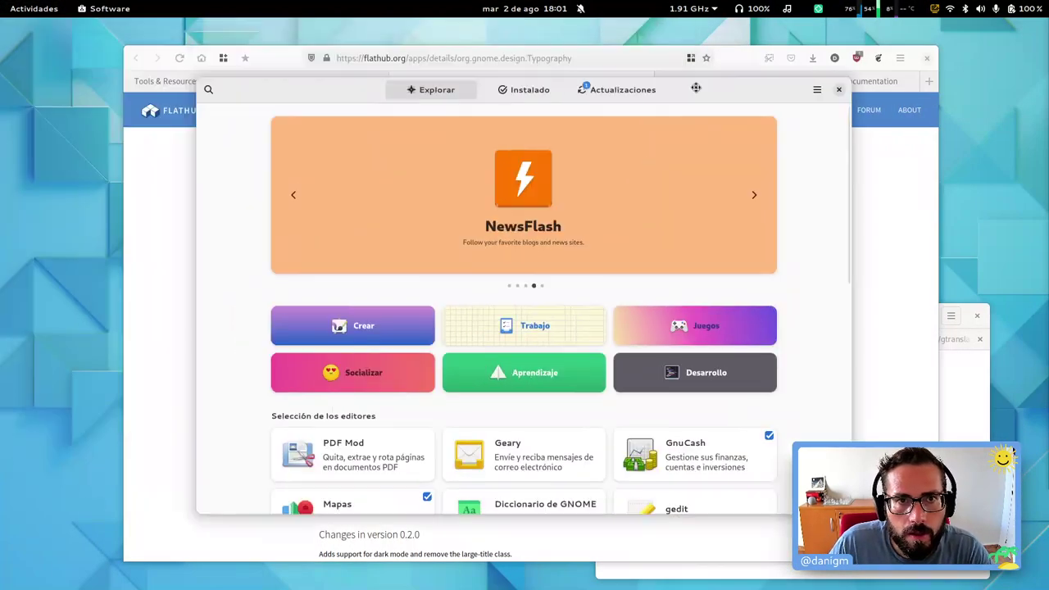
type("typo")
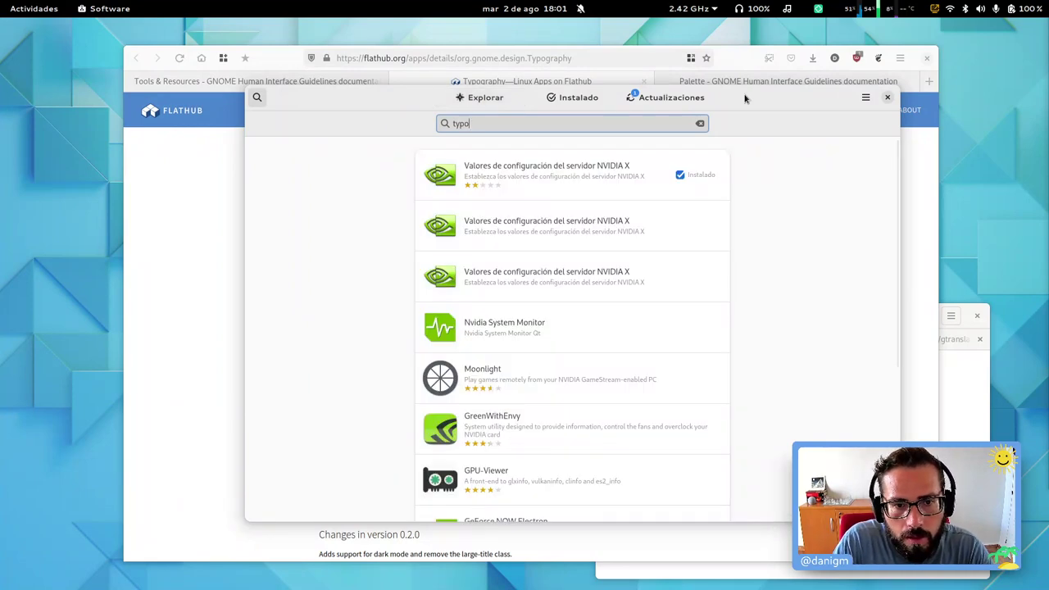
type("gra")
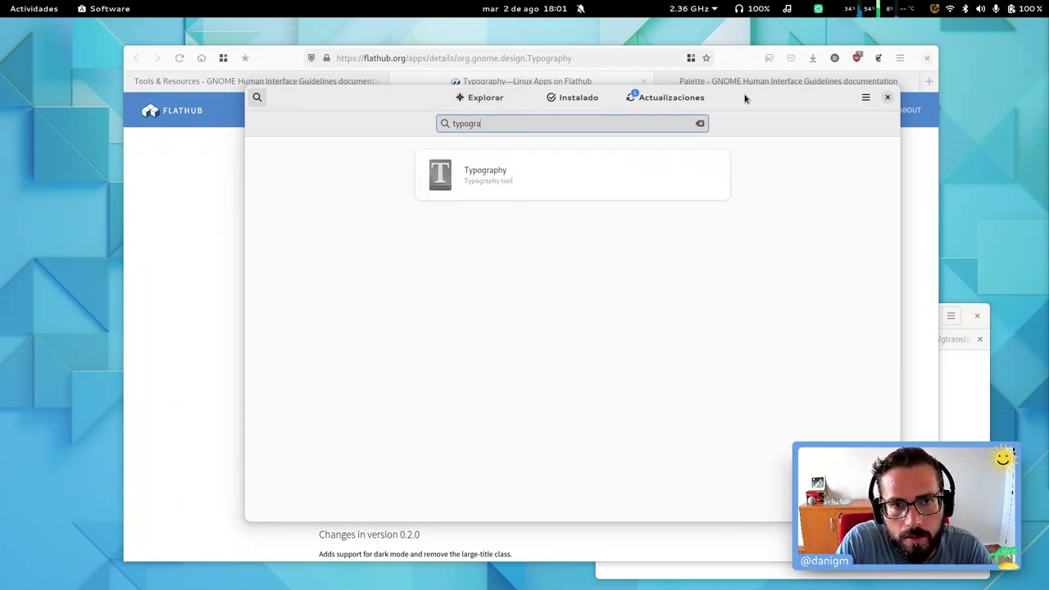
left_click(639, 176)
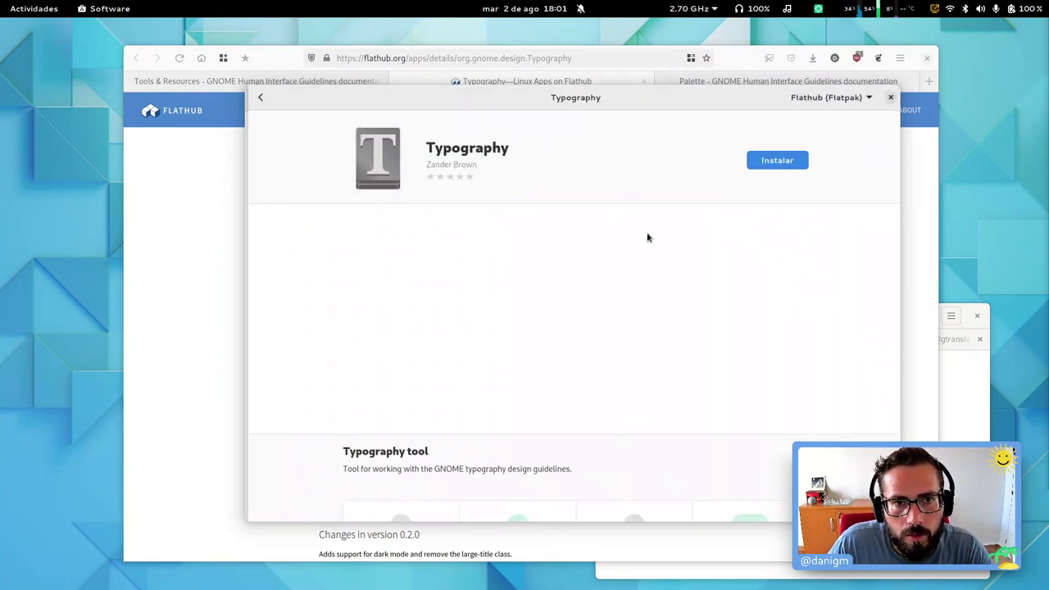
left_click(800, 164)
Step: Return to Tools & Resources in Firefox, review App Icon Preview's Flathub page in its own tab, and close that page
left_click(234, 290)
key("ctrl+Page_Up")
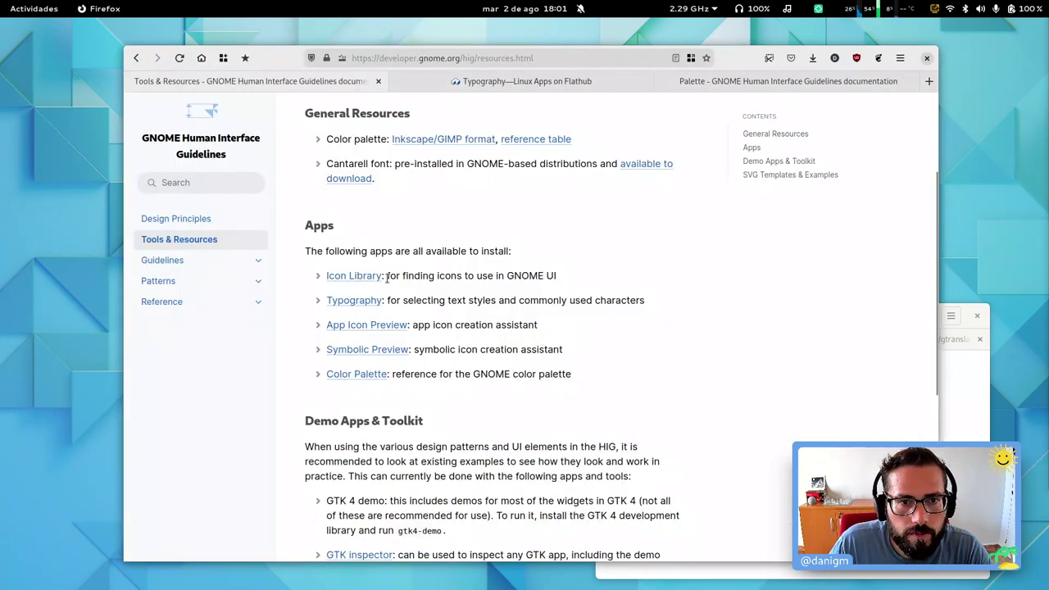
left_click(358, 326)
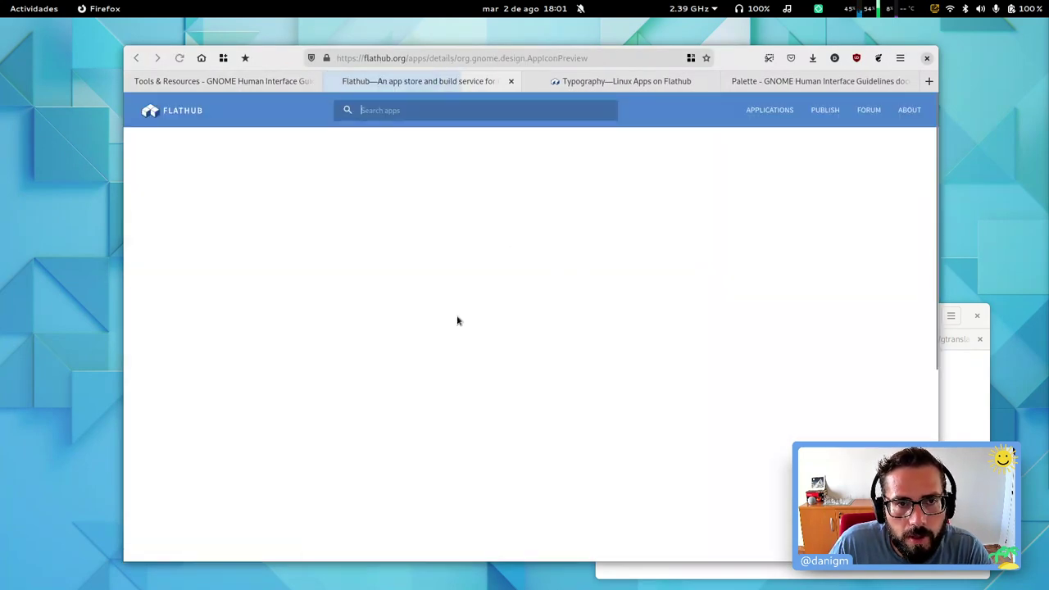
scroll(546, 312, "down", 3)
scroll(524, 295, "up", 3)
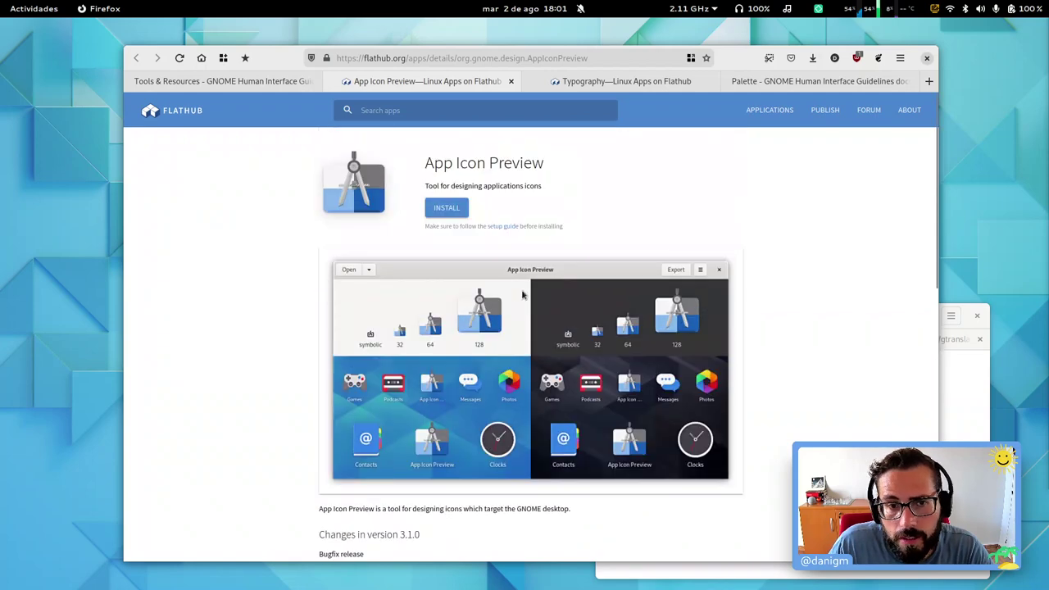
key("ctrl+w")
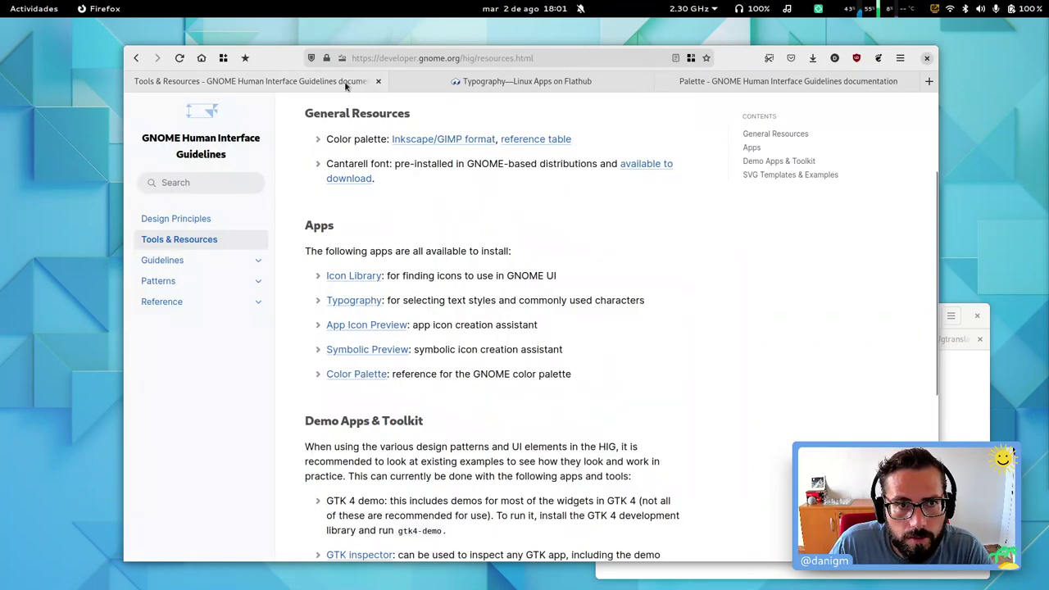
Step: From Tools & Resources, view the Symbolic Preview page and open the Color Palette page in separate tabs
middle_click(372, 351)
key("ctrl+Tab")
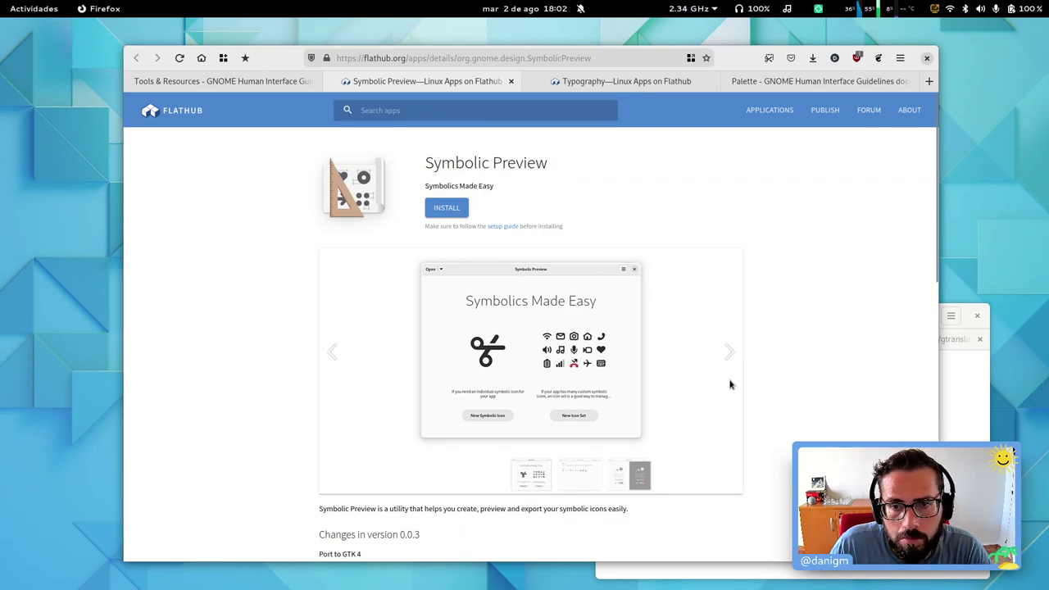
key("super")
key("super")
key("ctrl+Page_Up")
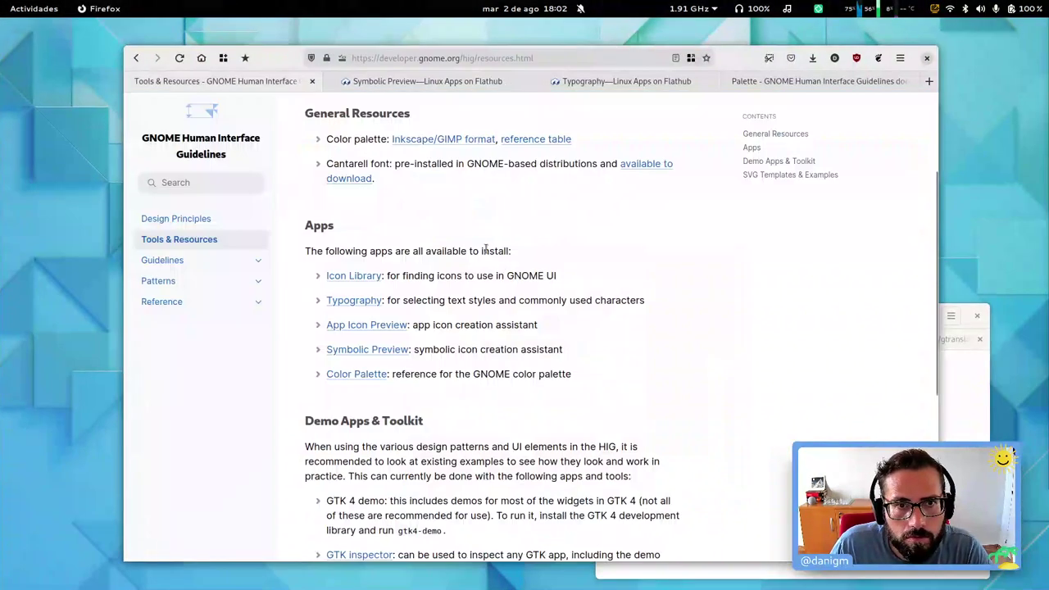
left_click(375, 374)
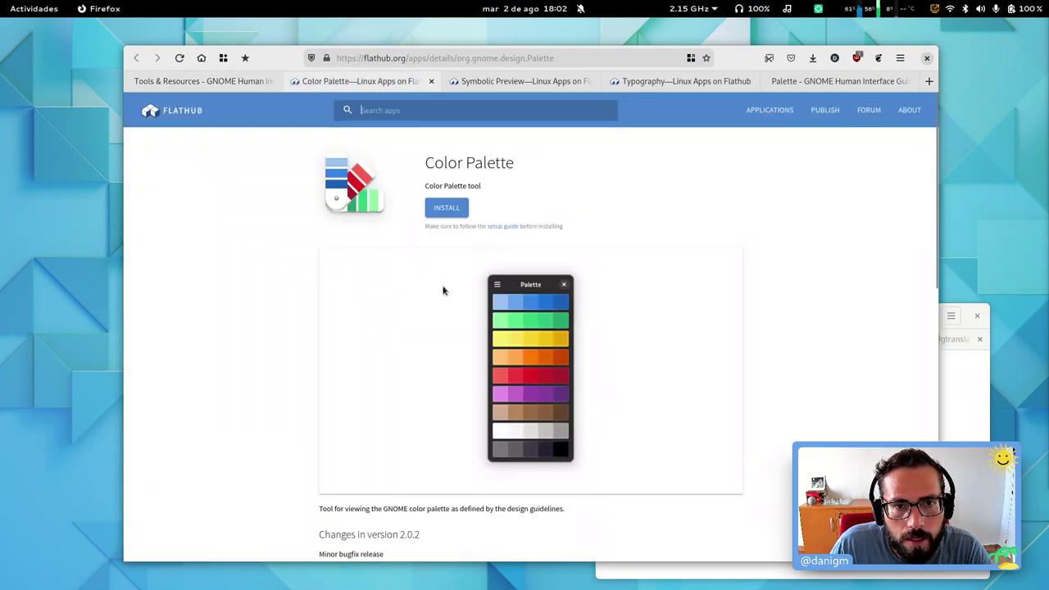
Step: Switch back to Software, launch the installed Typography app and move its window over the app details
key("super")
left_click(655, 281)
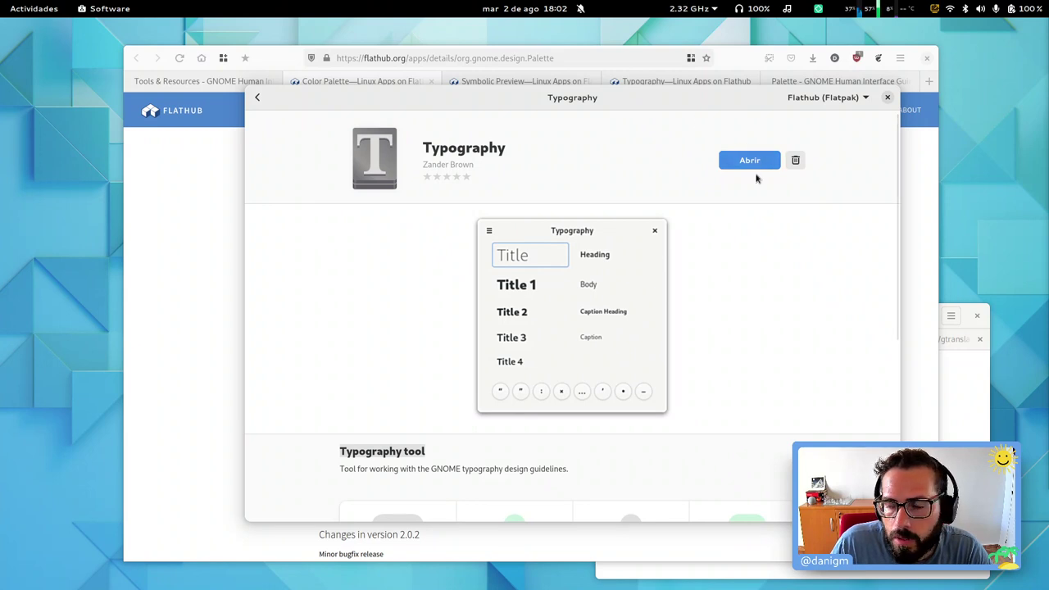
left_click(754, 167)
left_click_drag(86, 24, 439, 238)
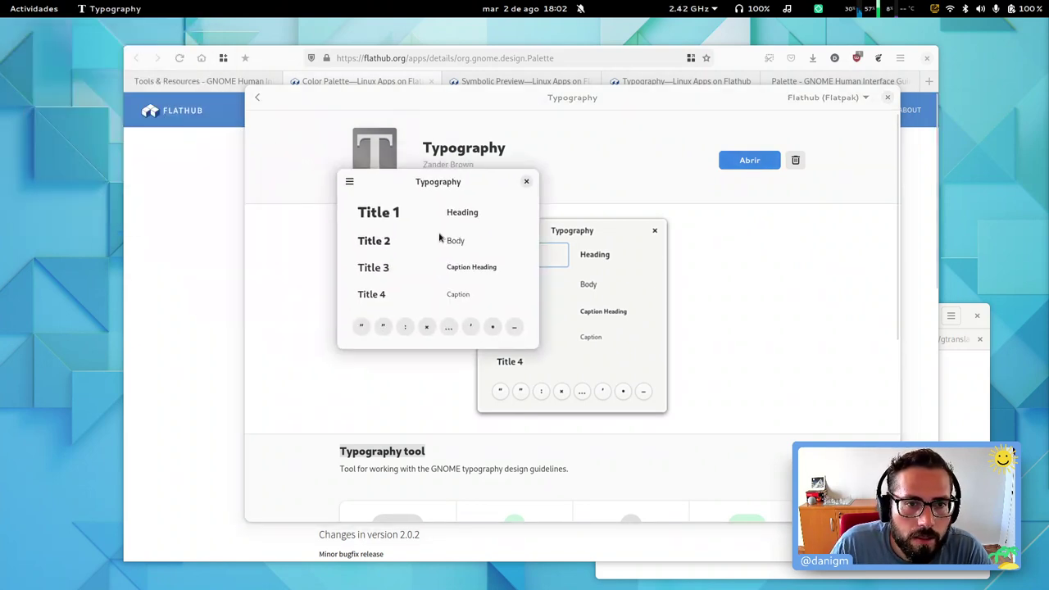
Step: Select the Title 1 style, then view Typography's About dialog with its credits and close the dialog
left_click(395, 214)
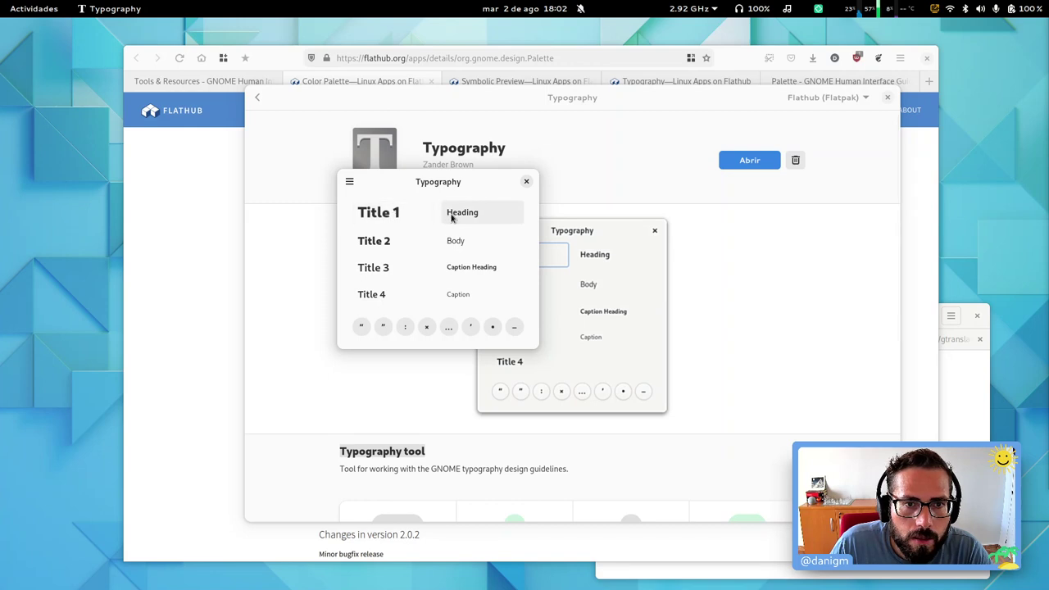
left_click(350, 183)
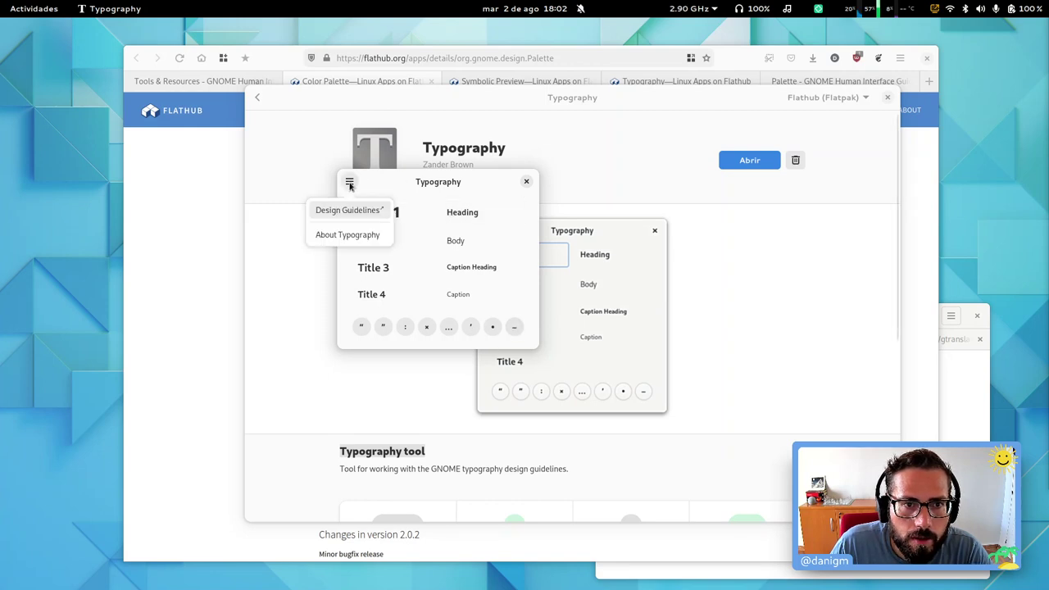
left_click(364, 236)
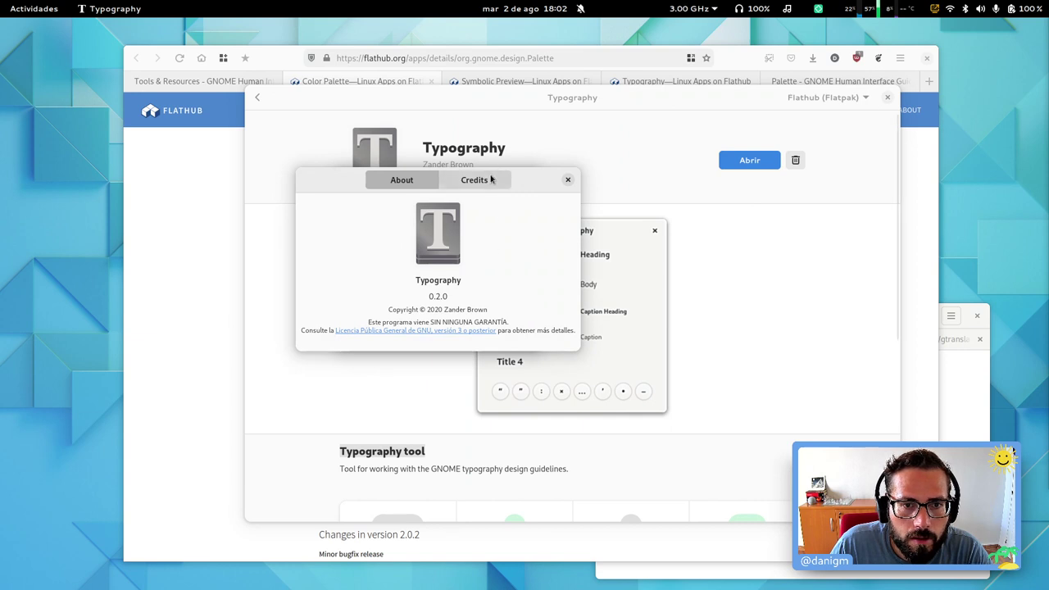
left_click(475, 179)
left_click(567, 181)
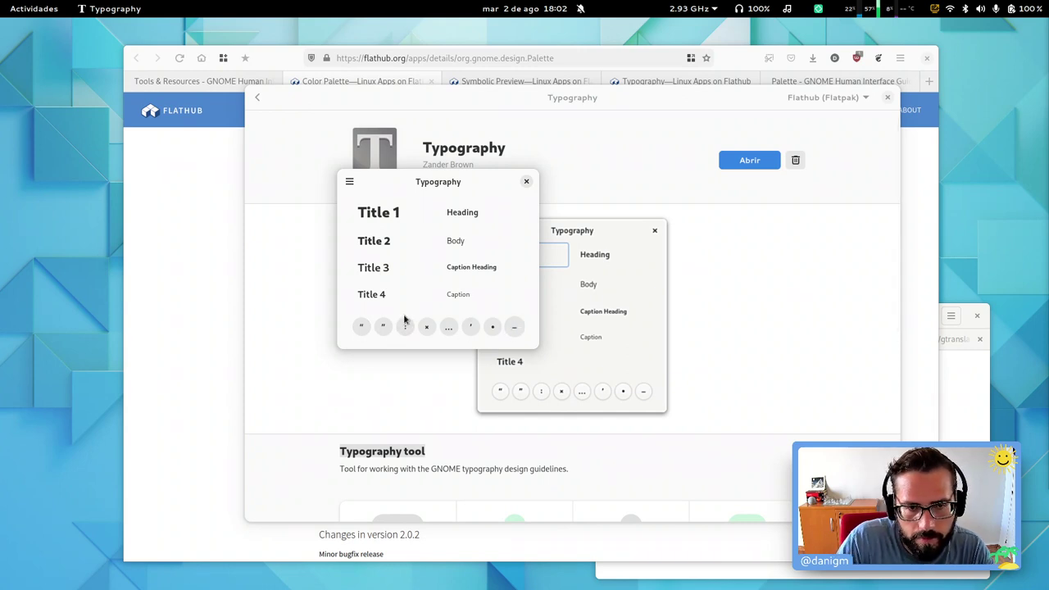
Step: Open a terminal and test pasting punctuation characters copied from Typography, discarding each command line
key("ctrl+alt+t")
key("ctrl+c")
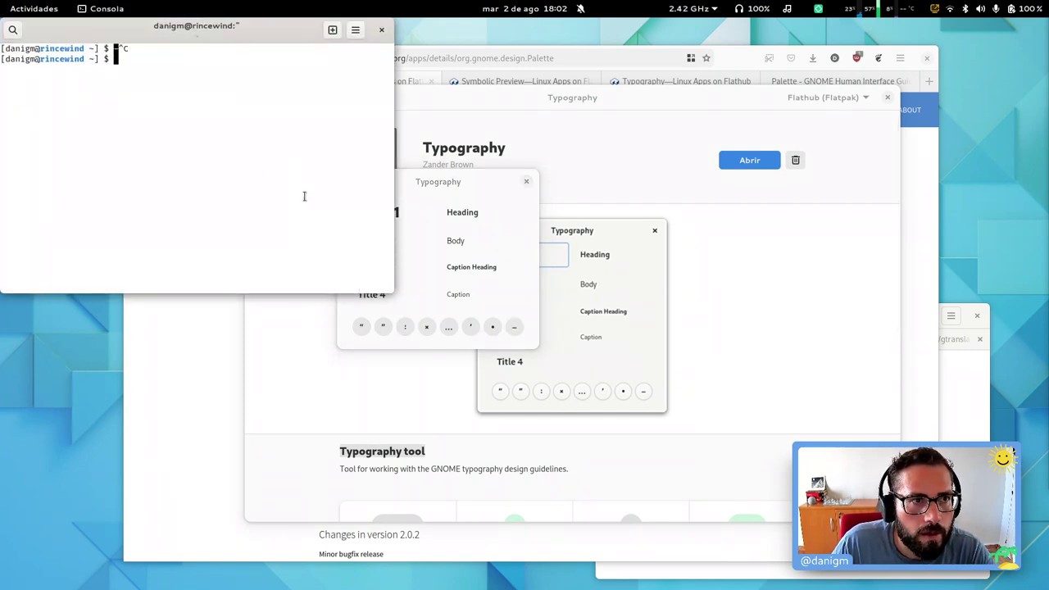
left_click(492, 327)
left_click(209, 156)
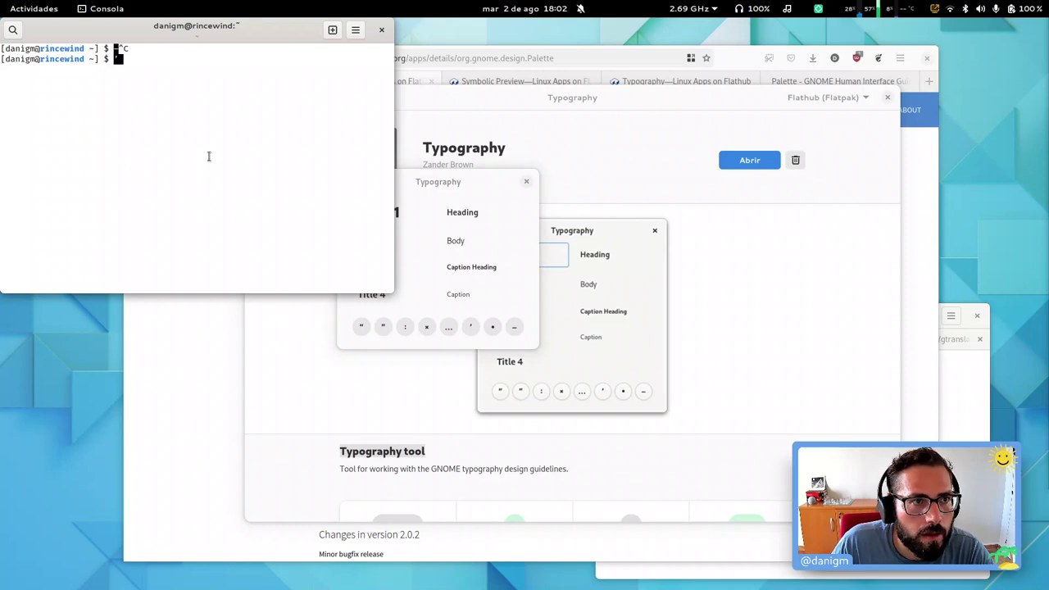
key("ctrl+c")
Step: Copy the Heading and Title 1 styles from Typography and paste each class name into the terminal, discarding each line
left_click(464, 215)
left_click(235, 169)
key("ctrl+shift+v")
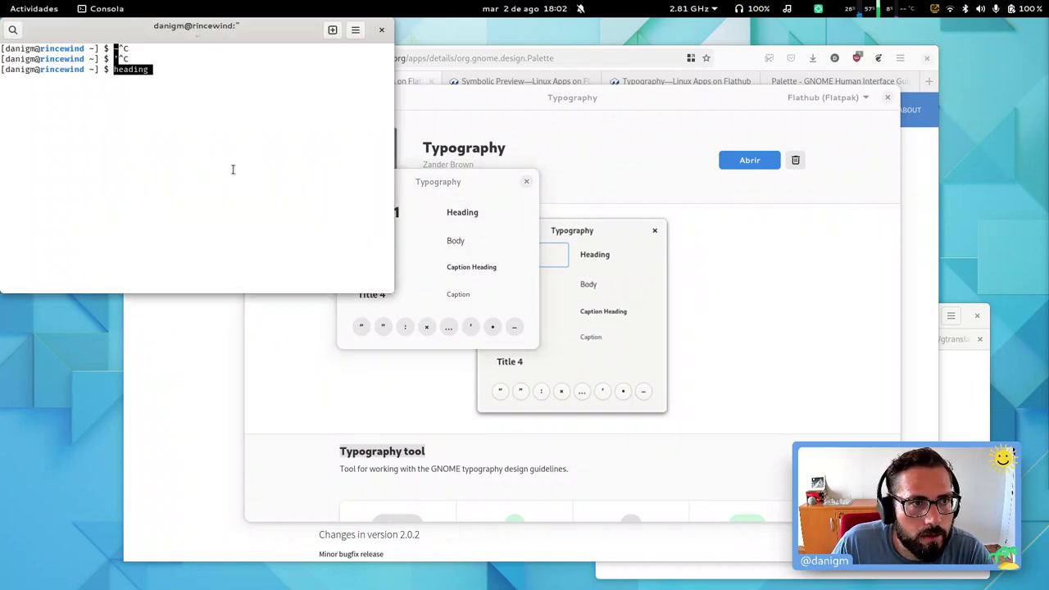
key("ctrl+c")
left_click(421, 207)
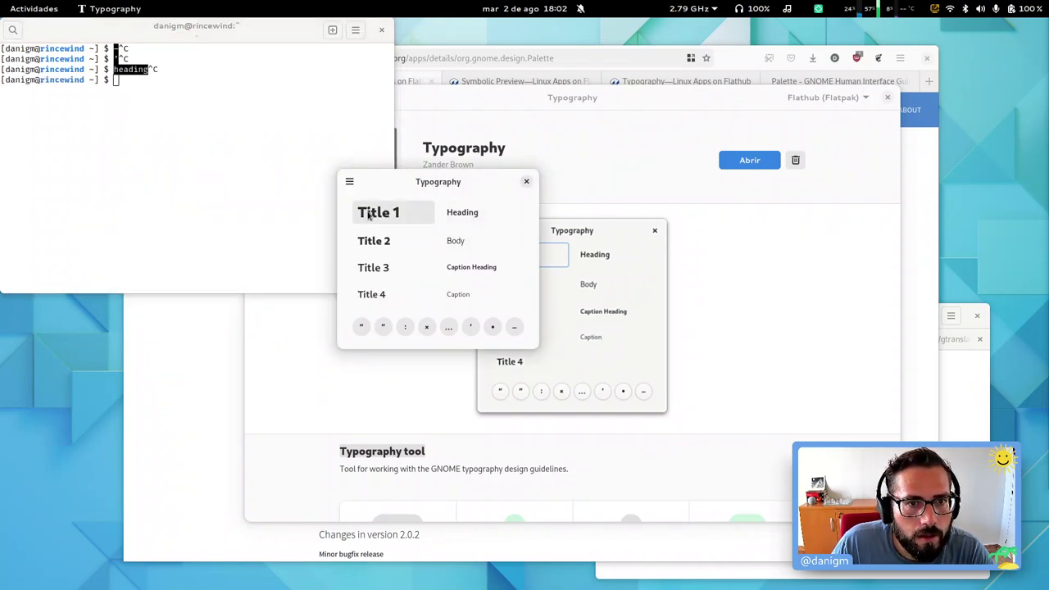
left_click(369, 215)
left_click(203, 166)
key("ctrl+shift+v")
key("ctrl+c")
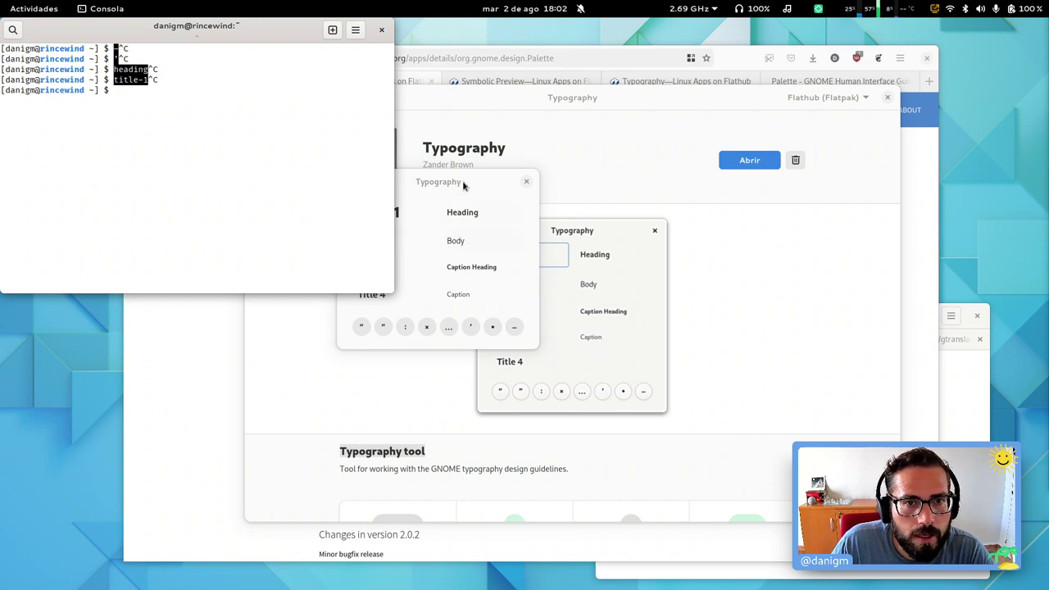
Step: Copy the Title 3 style and the bullet character from Typography, paste each into the terminal, and discard the lines
left_click(397, 242)
left_click(215, 142)
key("ctrl+shift+v")
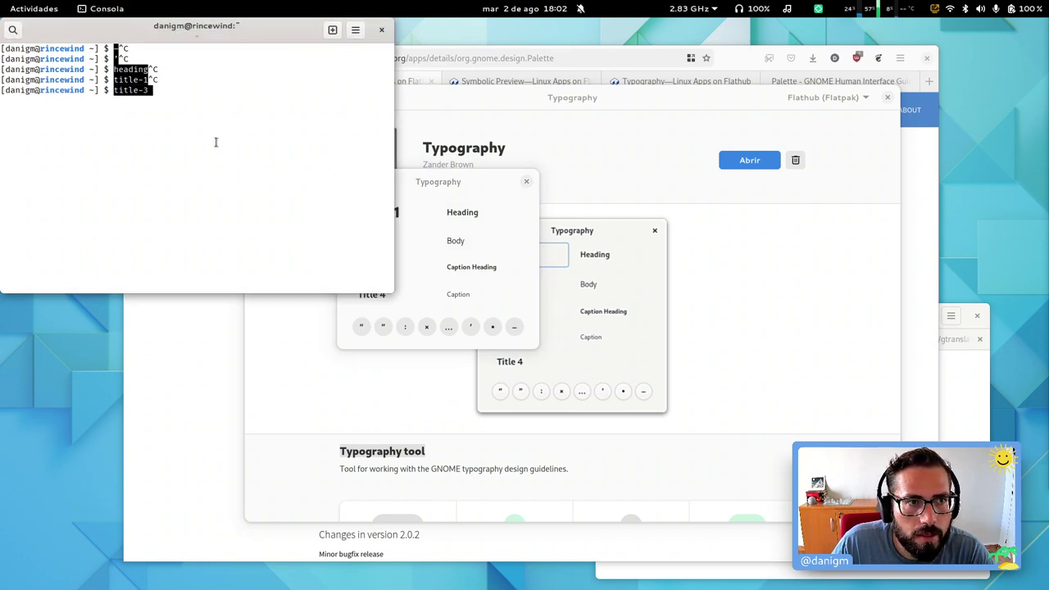
key("ctrl+c")
left_click(494, 328)
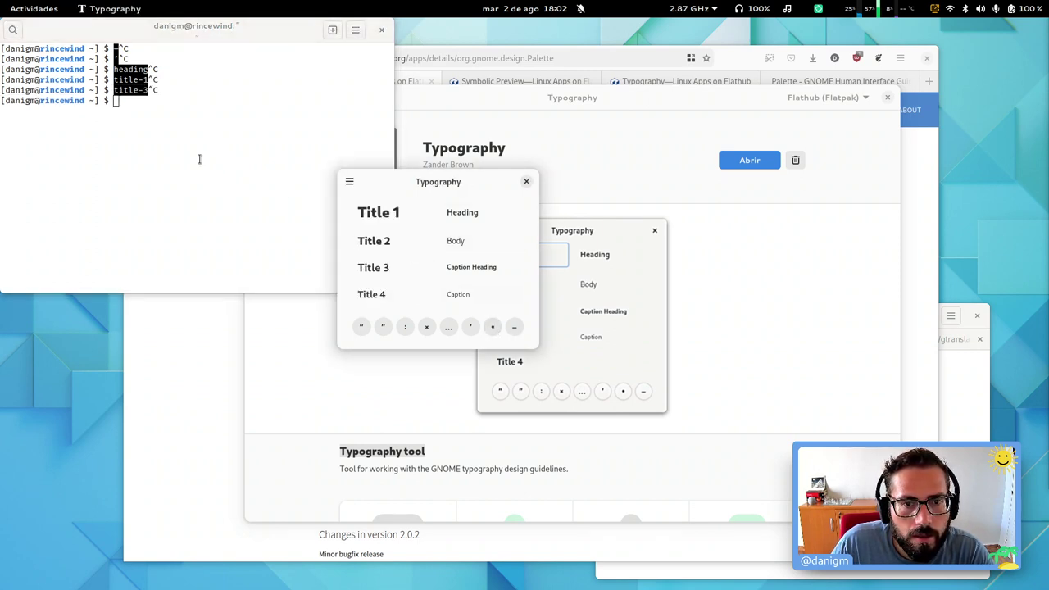
left_click(159, 138)
key("ctrl+shift+v")
key("ctrl+c")
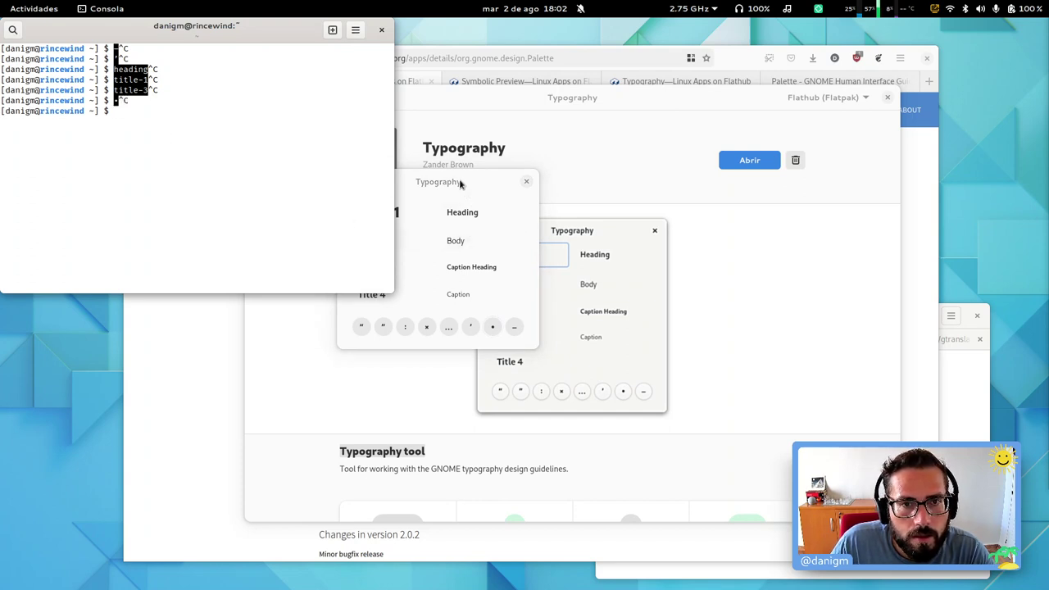
Step: Move Typography clear of the terminal and test pasting its colon-like and ellipsis characters at the prompt
left_click_drag(462, 183, 909, 146)
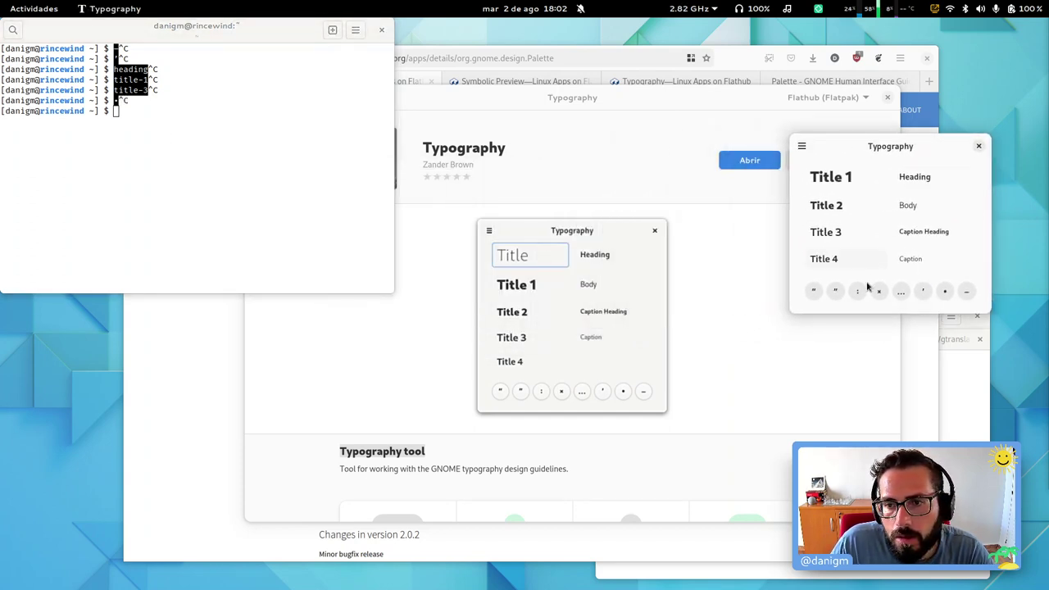
left_click(282, 163)
key("ctrl+shift+v")
key("ctrl+c")
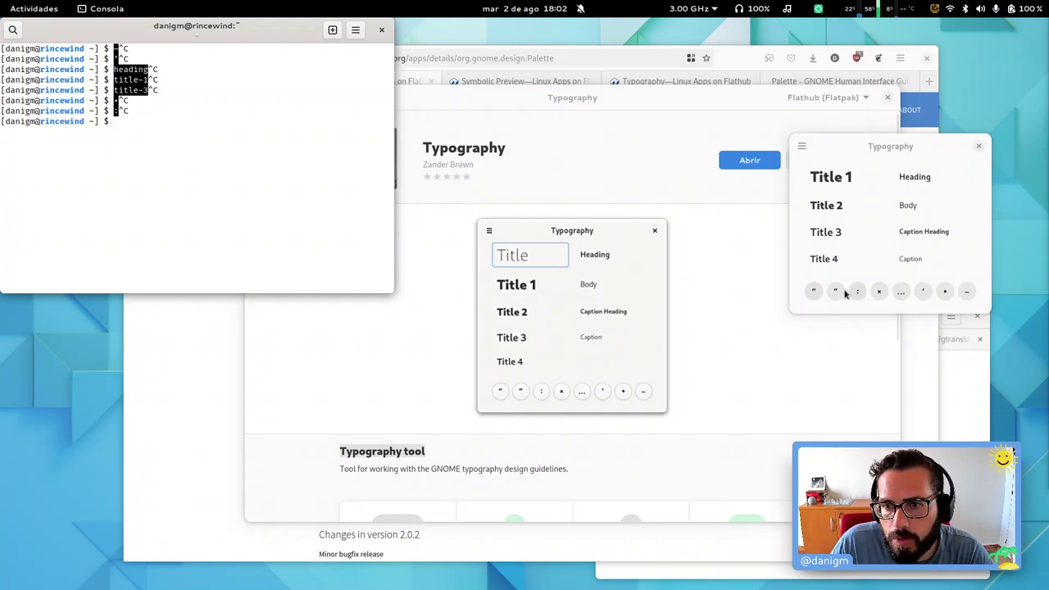
left_click(899, 290)
left_click(205, 190)
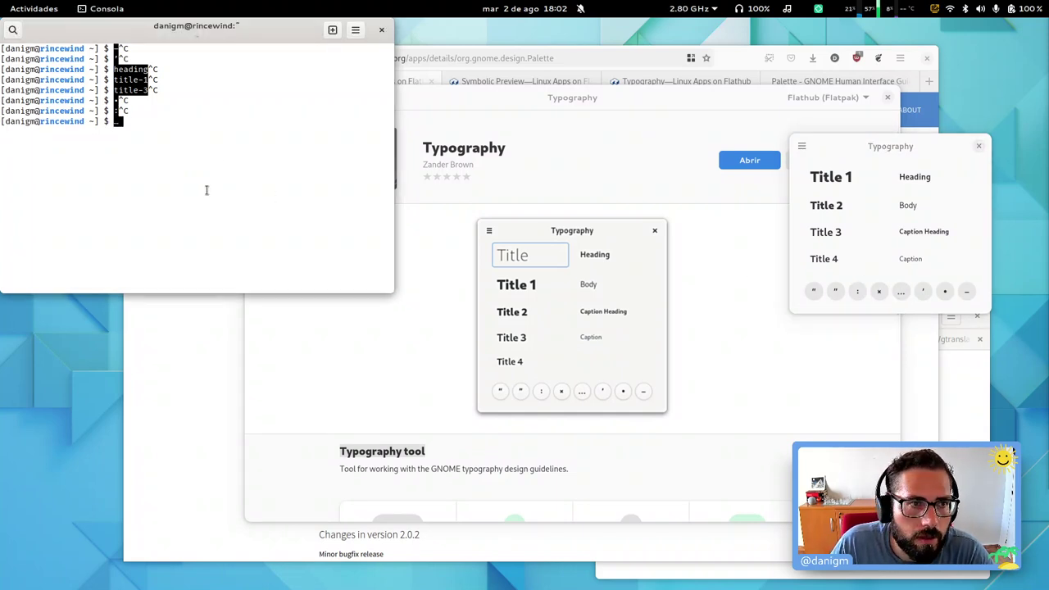
Step: Hide the terminal, close Typography and go back to the search results in Software
key("super+h")
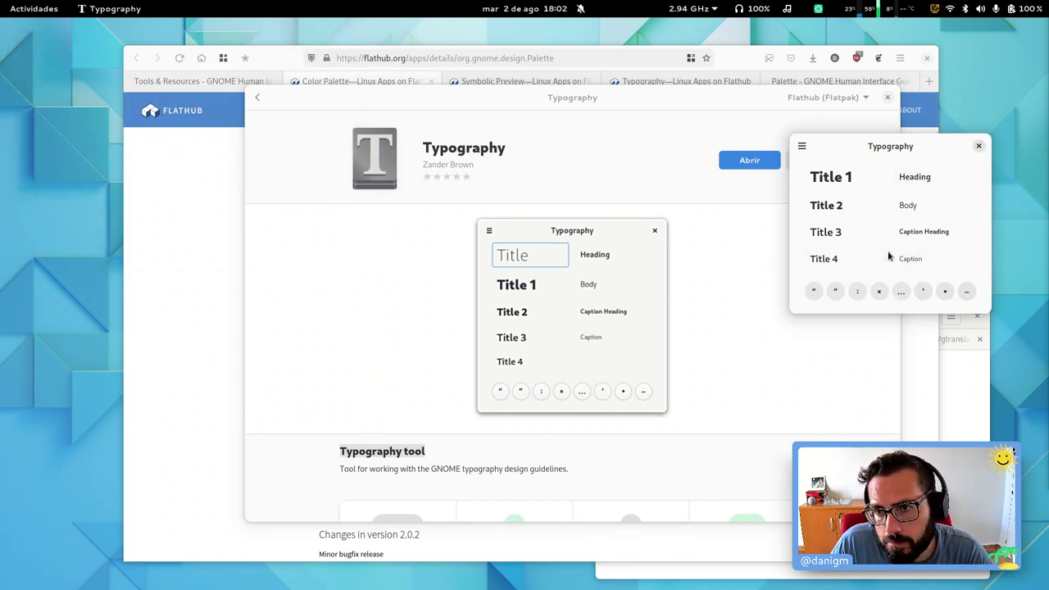
left_click(980, 145)
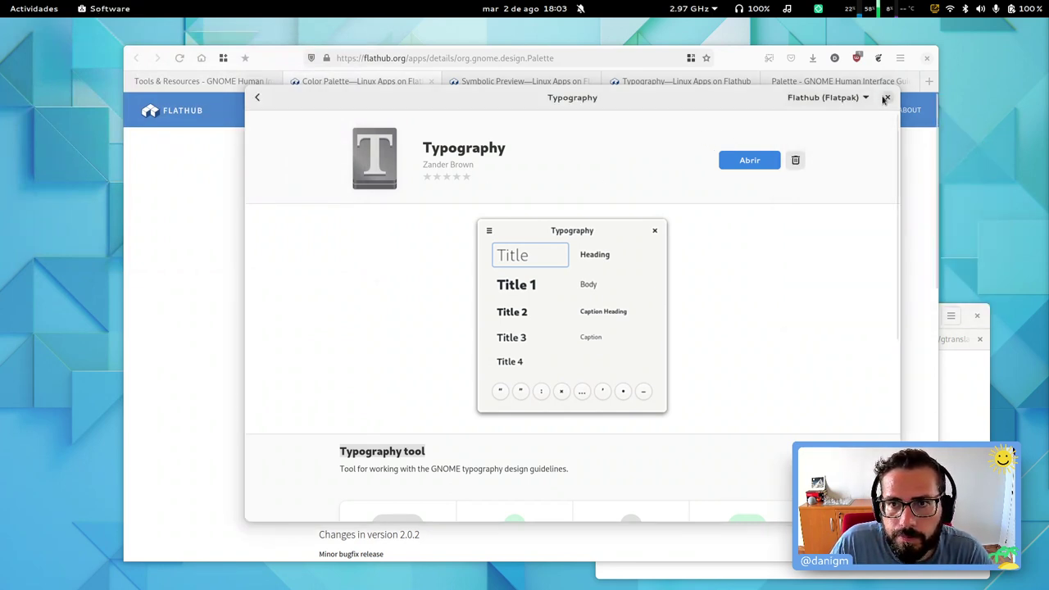
left_click(258, 96)
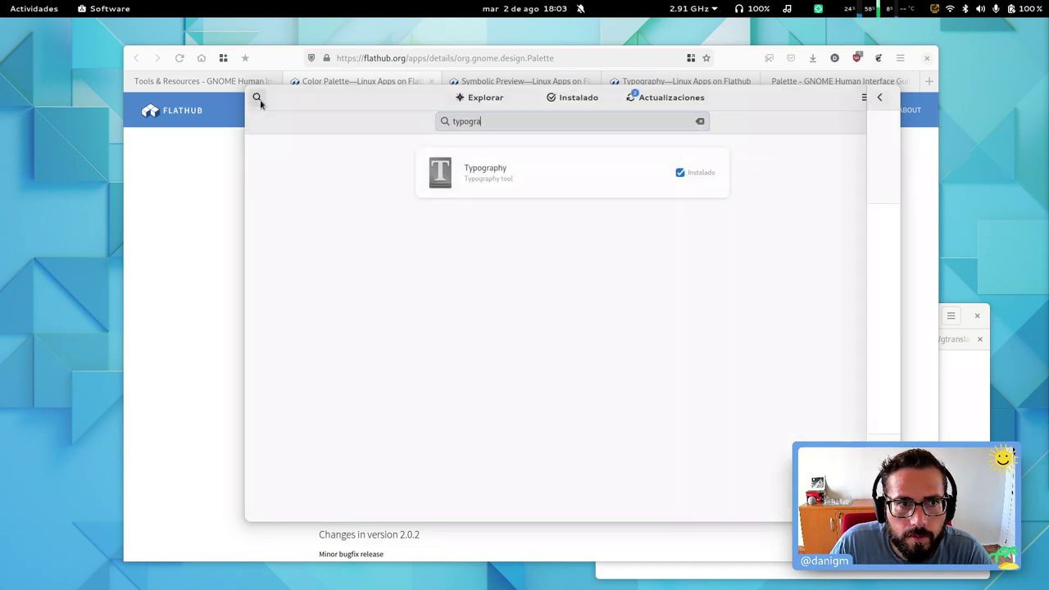
Step: Replace the search text in Software with "color palette" to find the palette app
double_click(532, 124)
type("col")
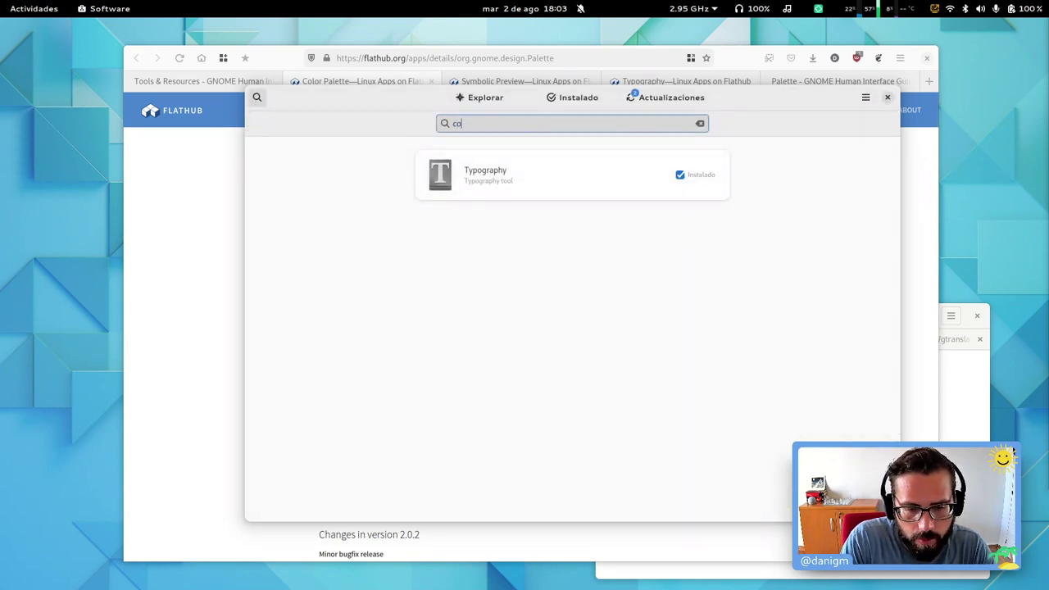
type("lo")
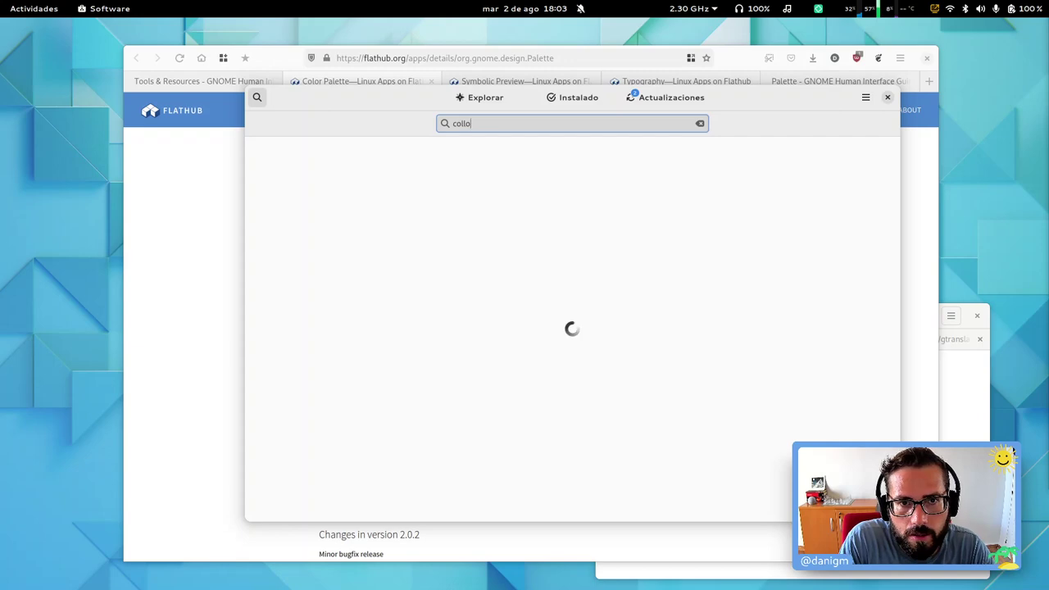
key("BackSpace")
key("BackSpace")
type("or pale")
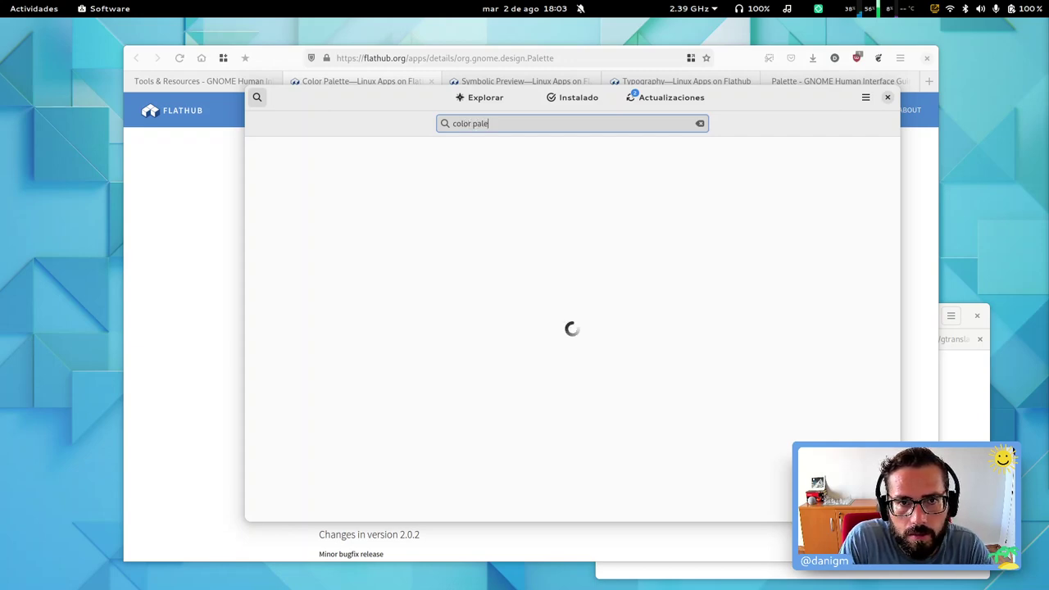
type("tte")
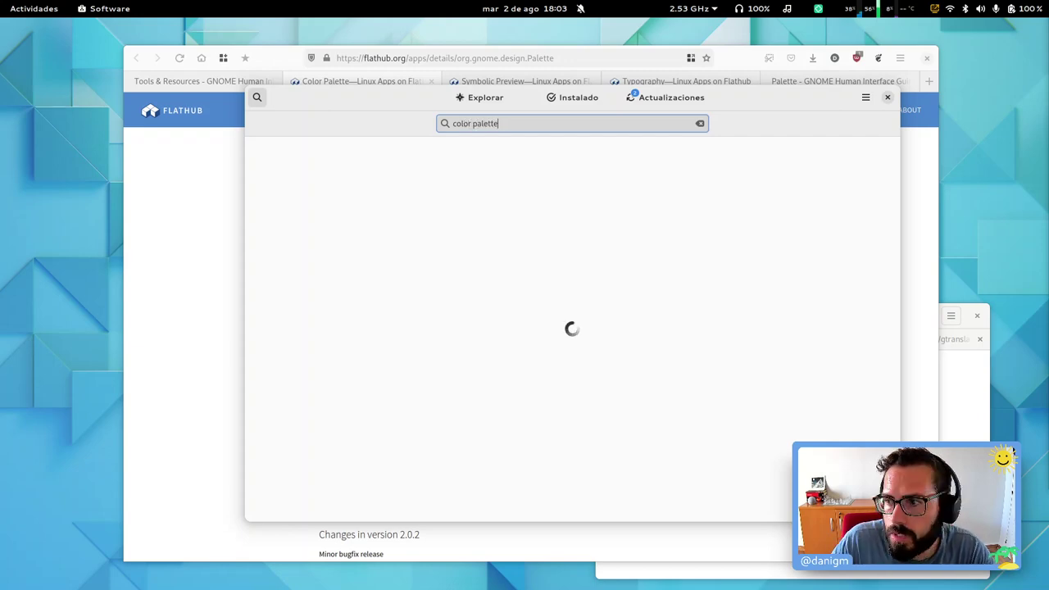
Step: Close the Color Palette and Typography Flathub tabs in Firefox and return to Software
left_click(201, 82)
left_click(358, 82)
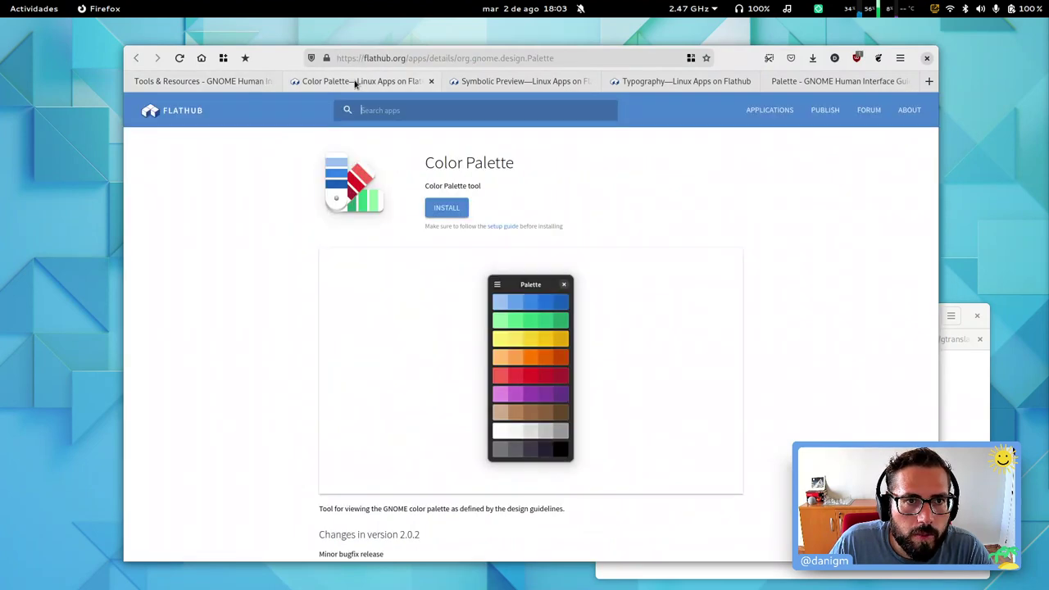
middle_click(355, 82)
left_click(642, 82)
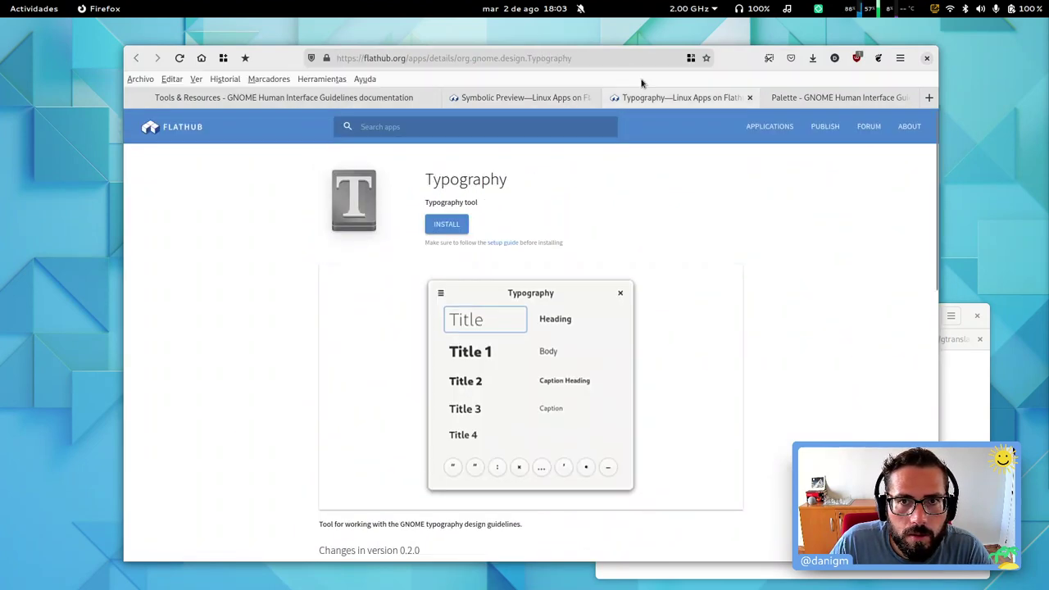
middle_click(640, 82)
key("alt+Tab")
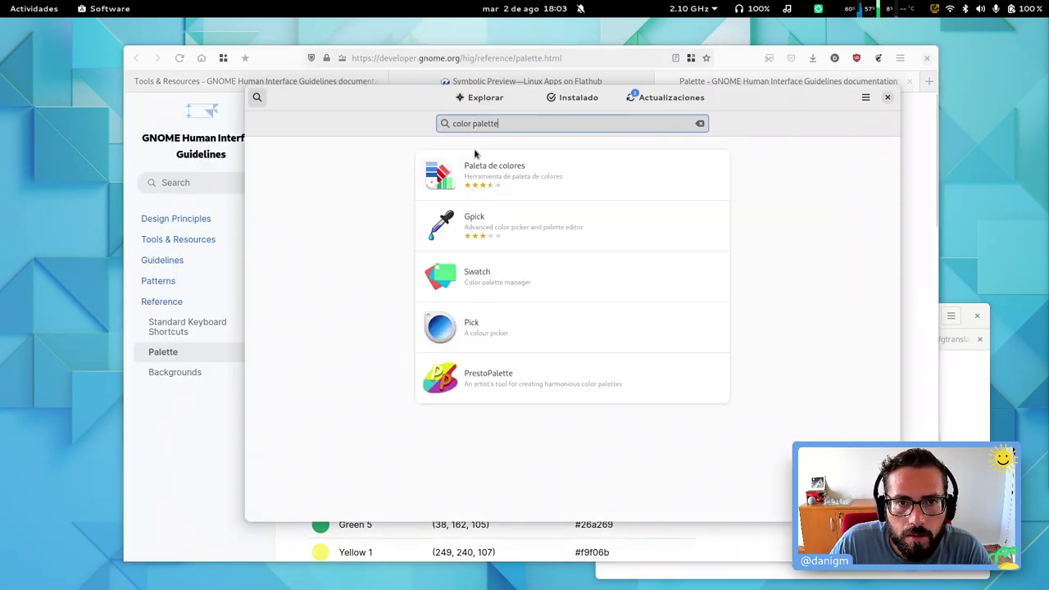
Step: Install Paleta de colores from the search results, shift the Software window aside, and open the installed app
left_click(489, 169)
left_click(774, 160)
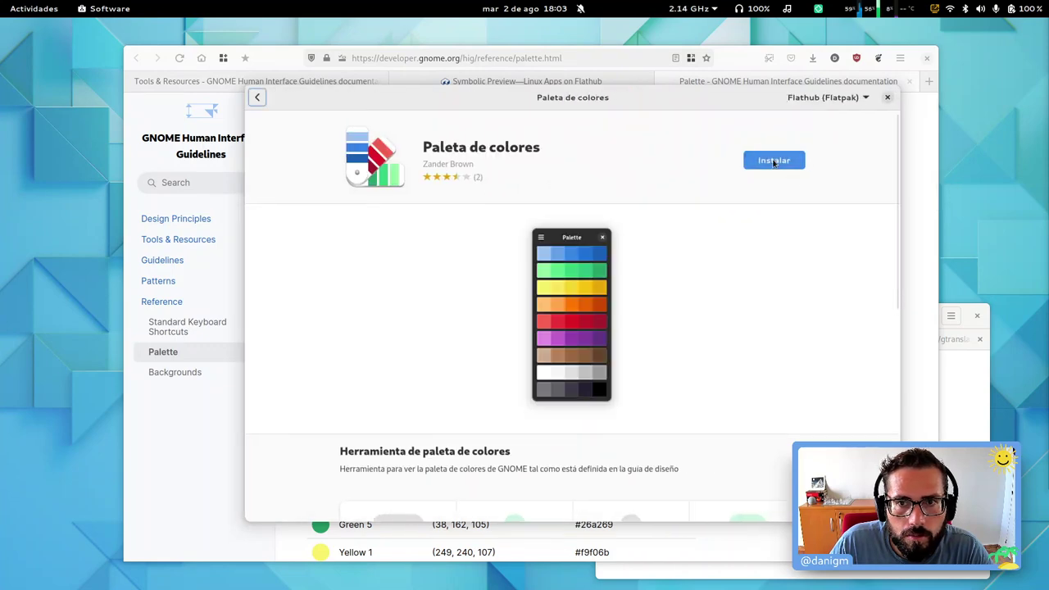
scroll(551, 246, "down", 8)
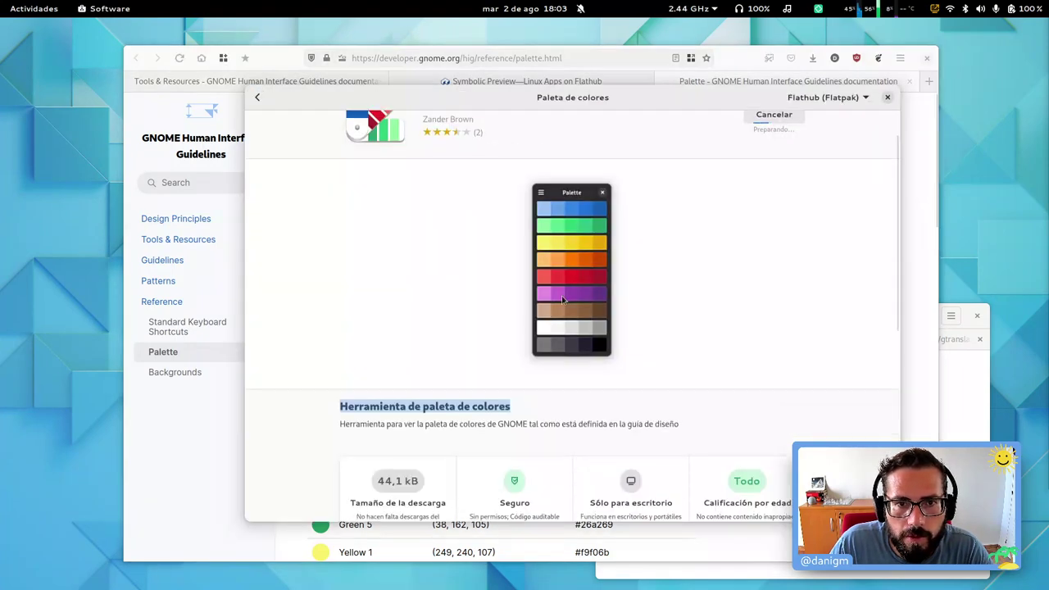
scroll(541, 283, "up", 10)
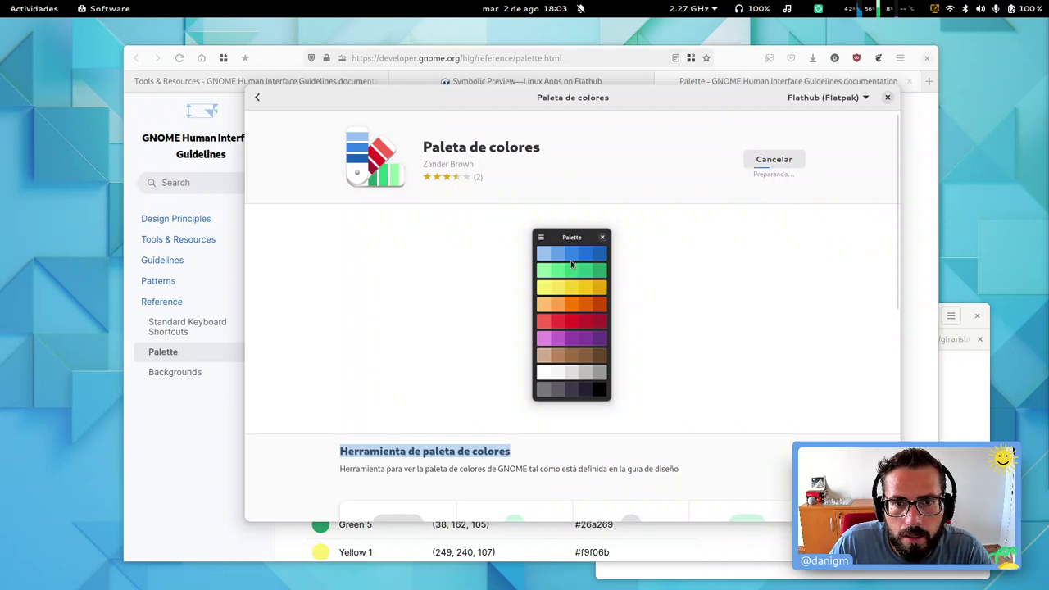
left_click_drag(532, 97, 660, 138)
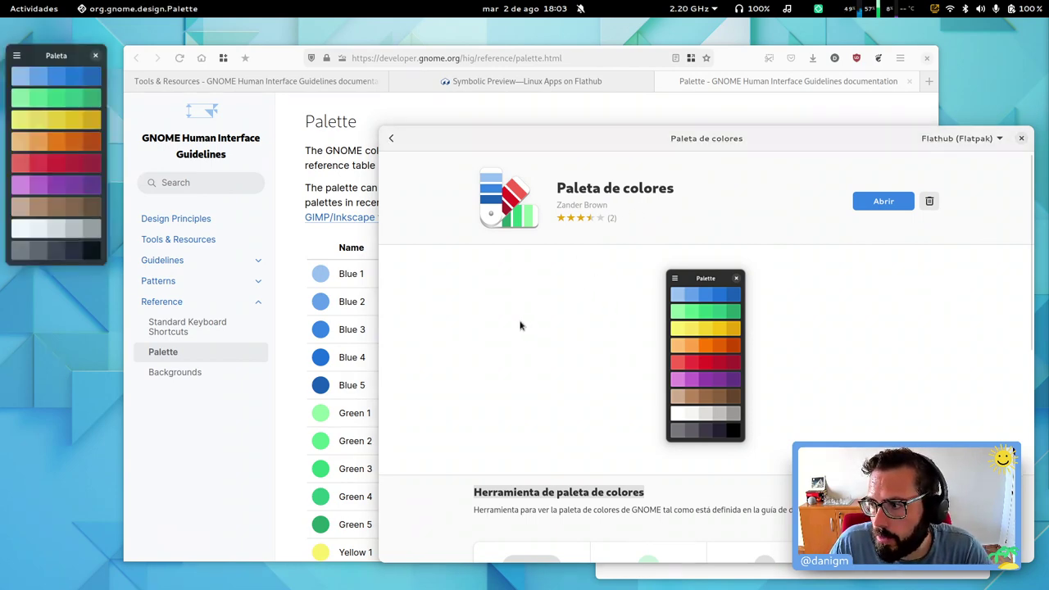
Step: Move Palette over the browser, copy its purple #9141ac, paste the code into a terminal, and discard the line
left_click_drag(55, 28, 323, 110)
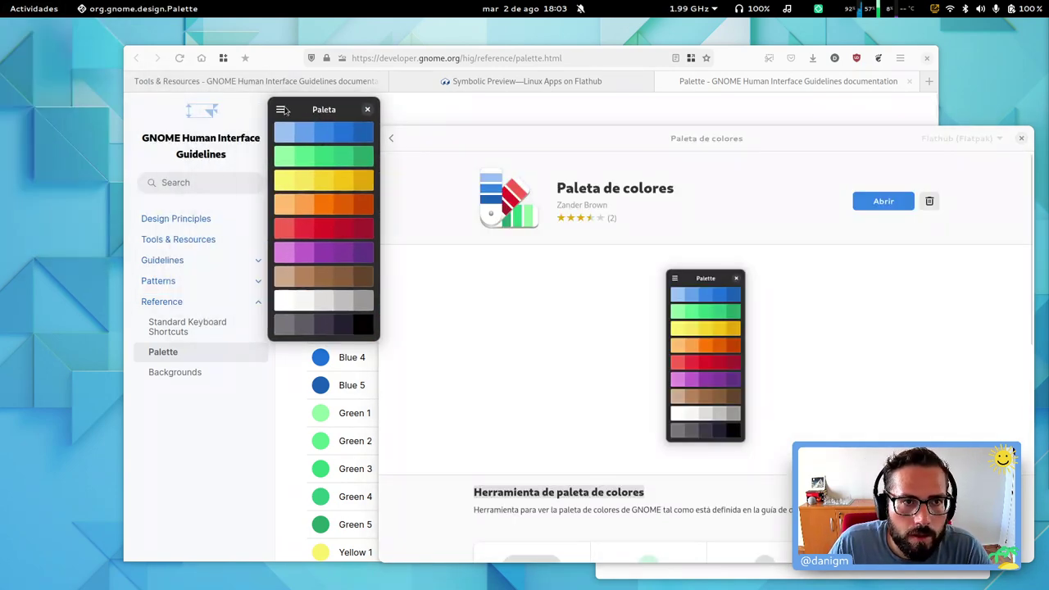
left_click(280, 109)
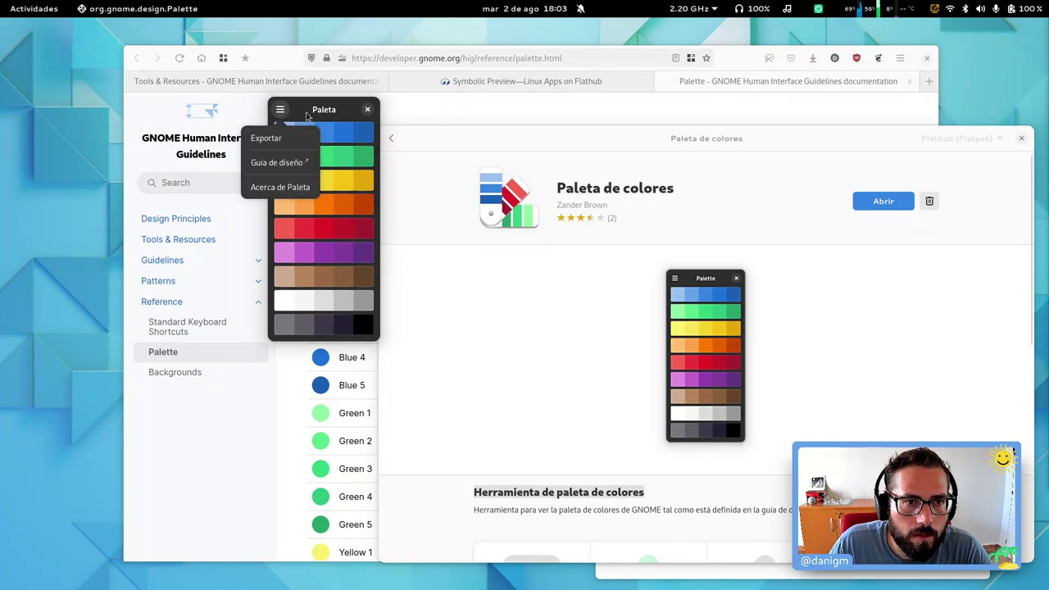
left_click(328, 182)
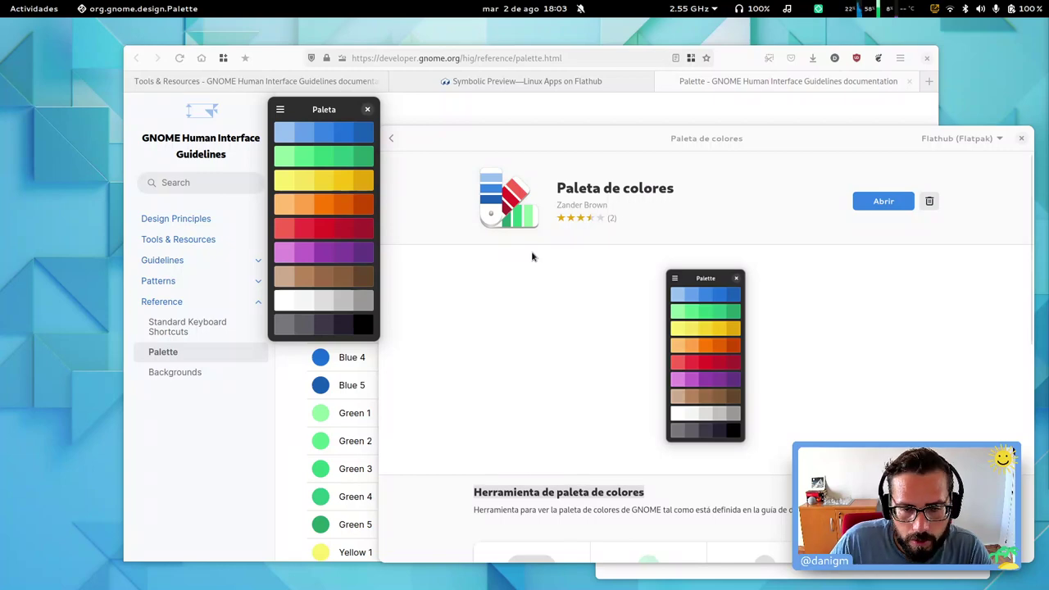
key("ctrl+alt+t")
key("ctrl+shift+v")
key("Return")
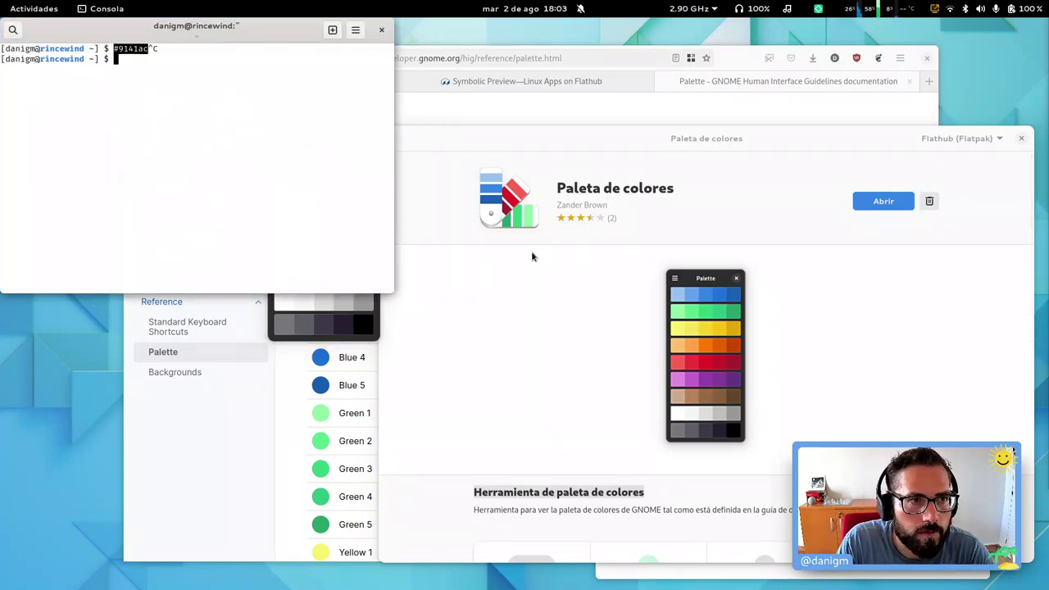
key("ctrl+d")
Step: Close the Palette app and Software, look over the Palette guideline page in Firefox, and close its tab
left_click_drag(337, 109, 80, 47)
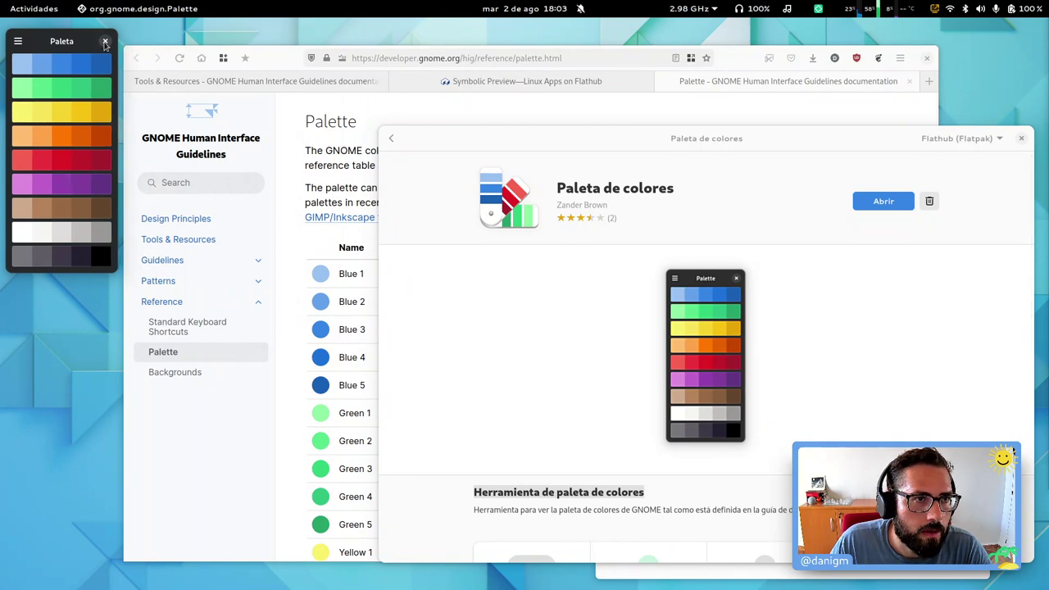
left_click(109, 47)
left_click(1021, 138)
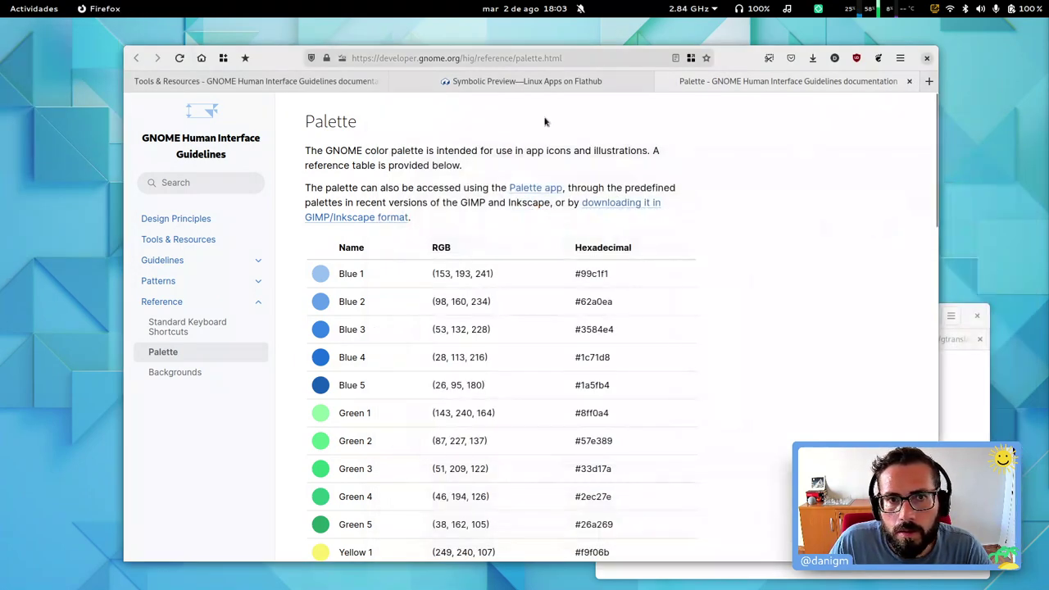
scroll(536, 221, "down", 10)
scroll(536, 221, "up", 10)
key("ctrl+w")
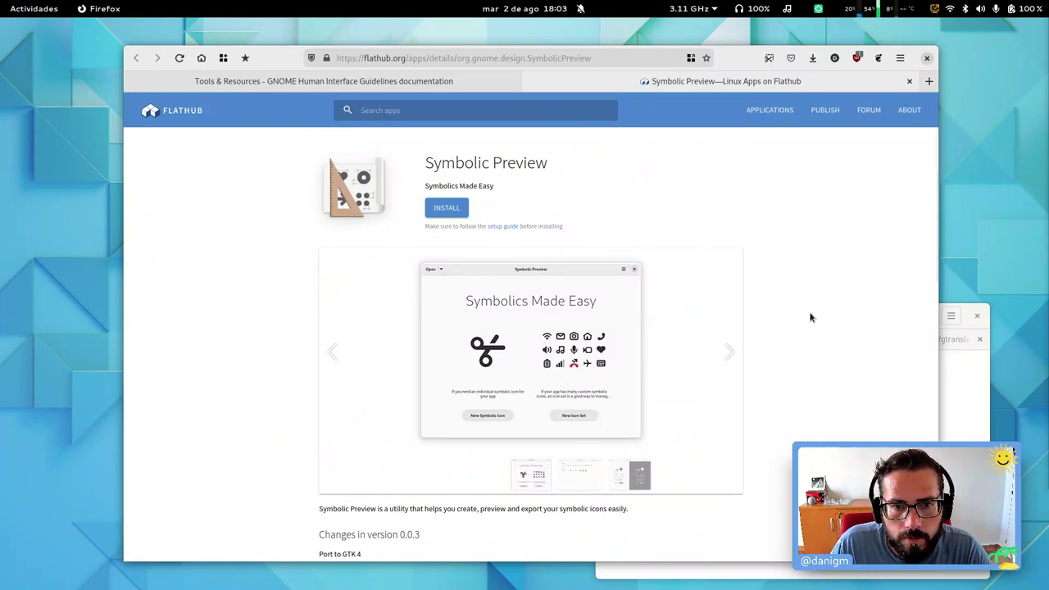
Step: Reopen Software and search for "symbolic"
key("super")
type("soft")
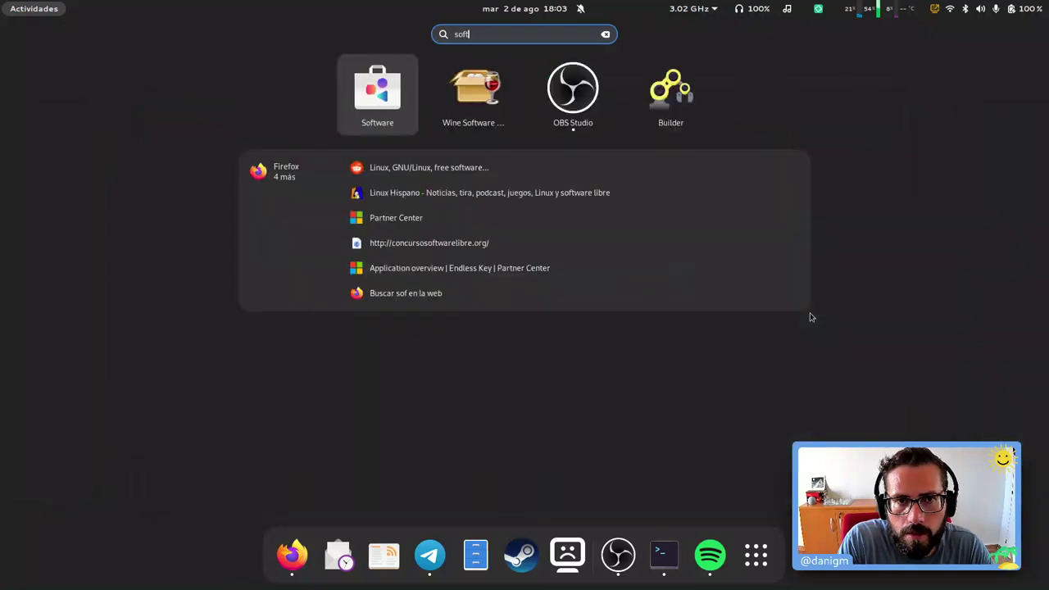
key("Return")
type("sy")
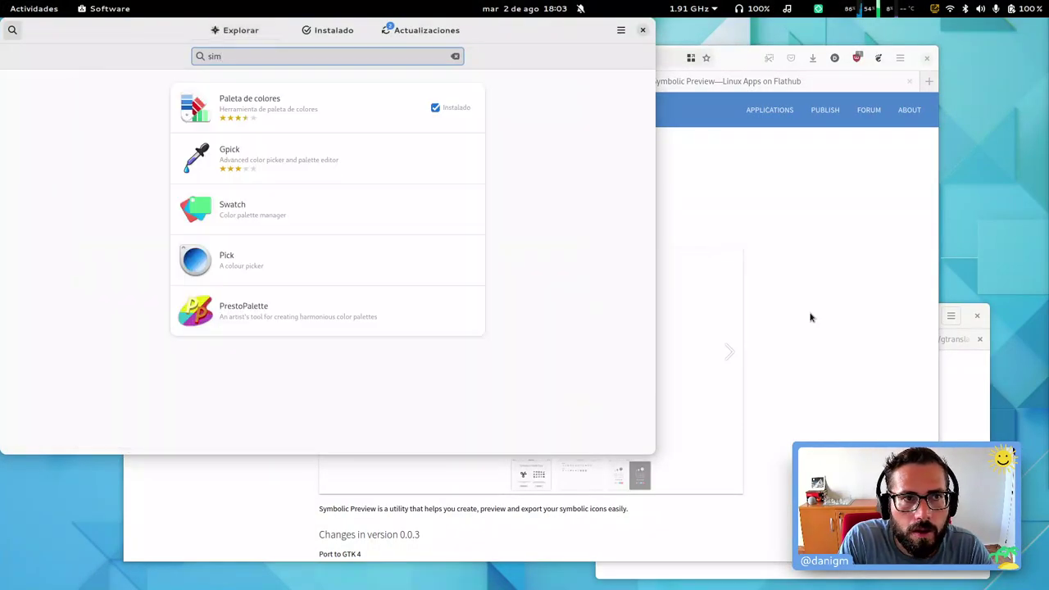
type("mbolic")
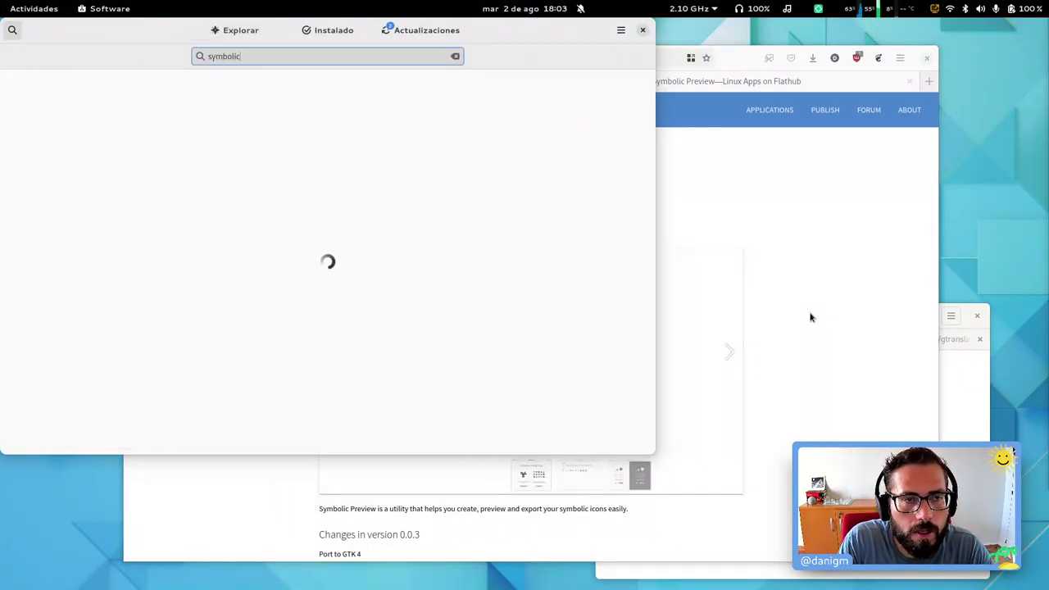
Step: Start installing Vista previa de simbólicos and close the Software window
left_click(358, 122)
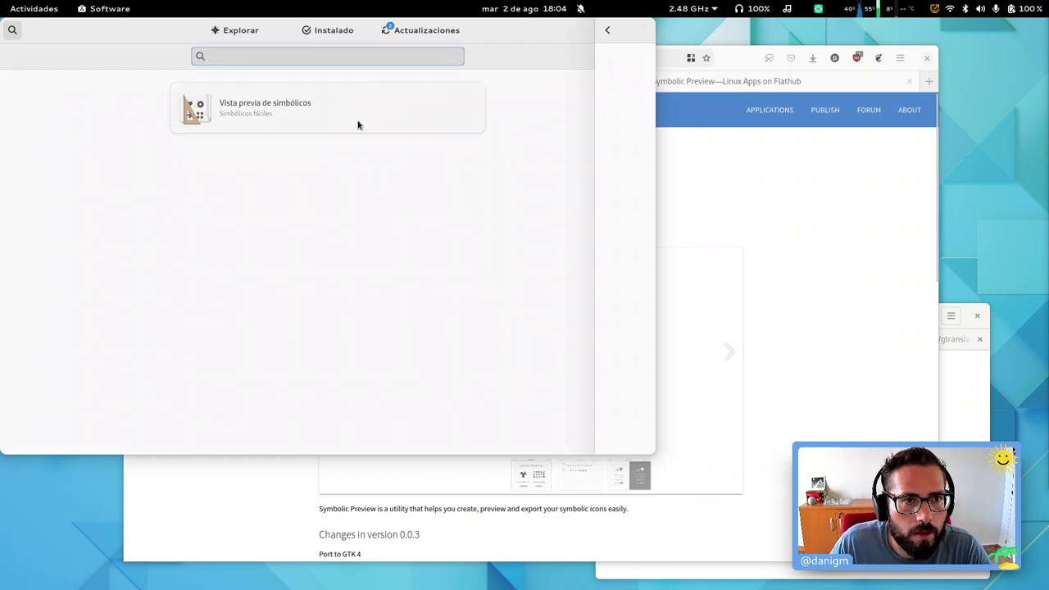
left_click(529, 92)
left_click_drag(516, 33, 765, 99)
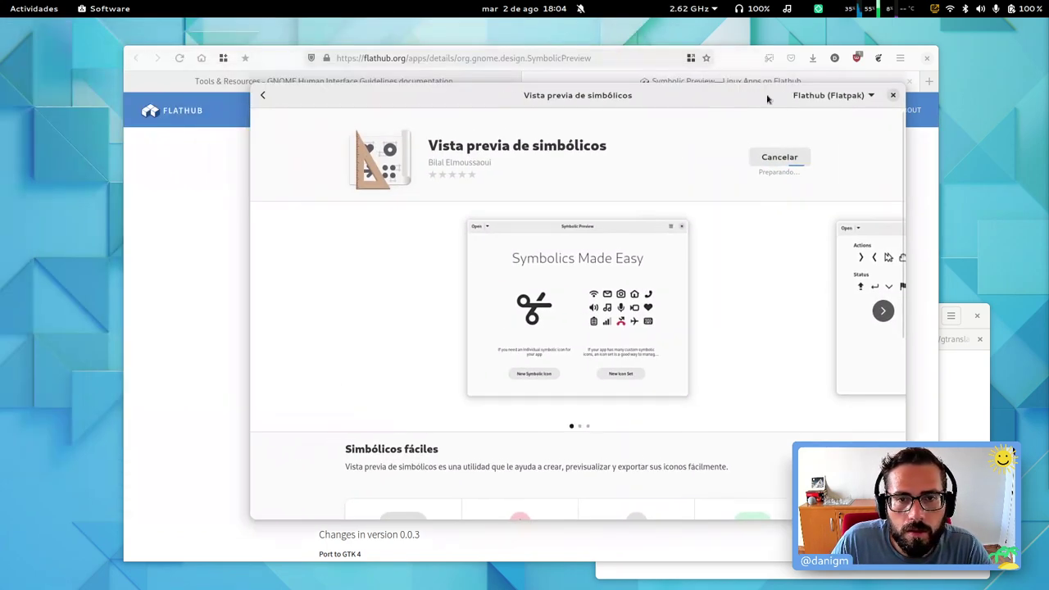
left_click(890, 96)
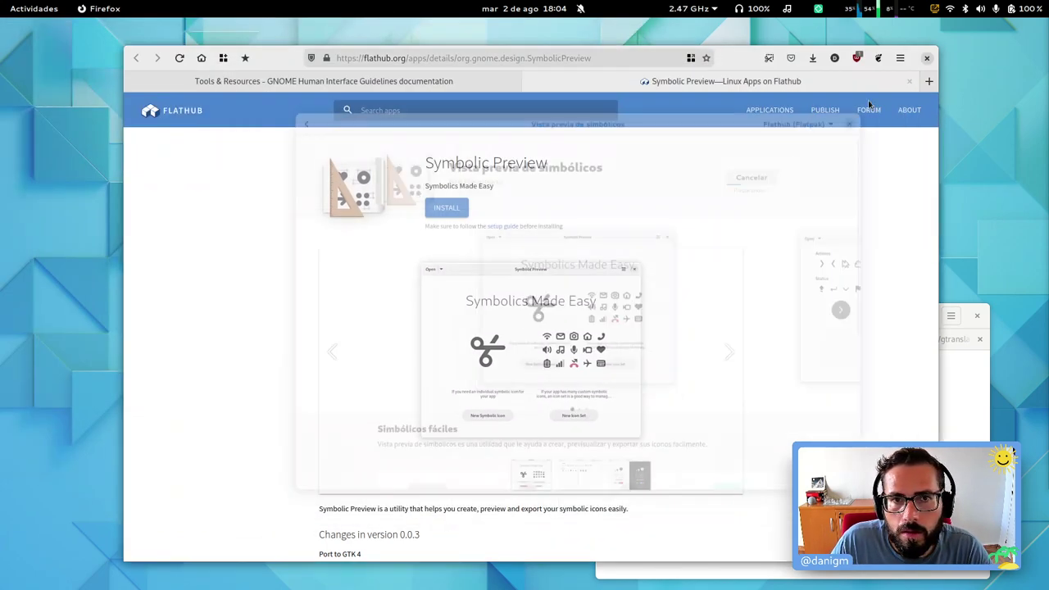
Step: Close the Symbolic Preview tab and open the GTK inspector link from Demo Apps & Toolkit in a new tab
middle_click(647, 86)
scroll(491, 262, "down", 5)
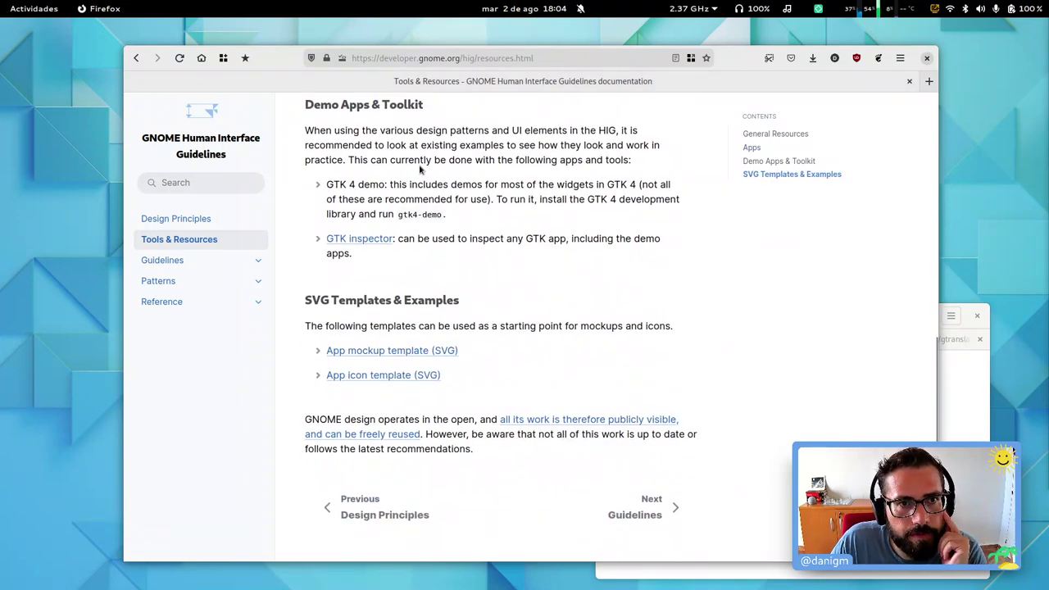
middle_click(369, 240)
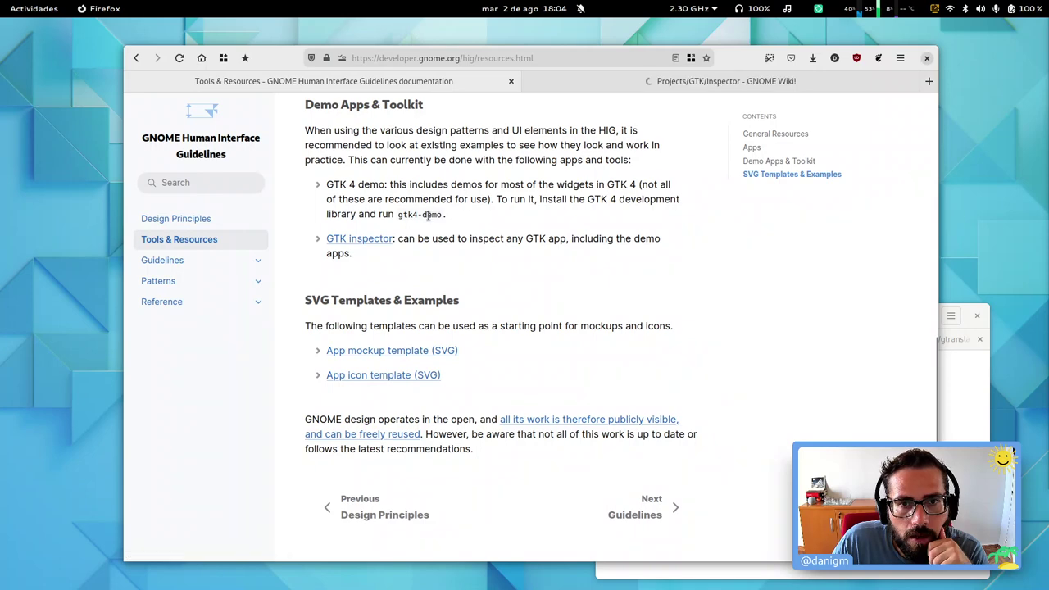
triple_click(427, 217)
left_click(630, 82)
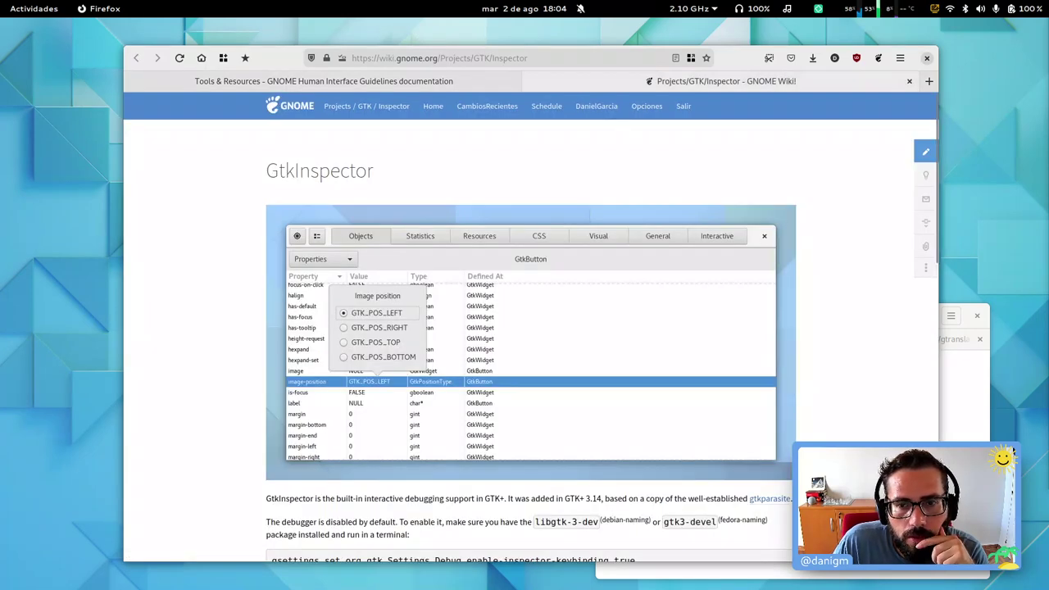
Step: Launch gtk4-demo from the gtranslator terminal and look through its list of widget demos
key("alt+Tab")
key("ctrl+Page_Up")
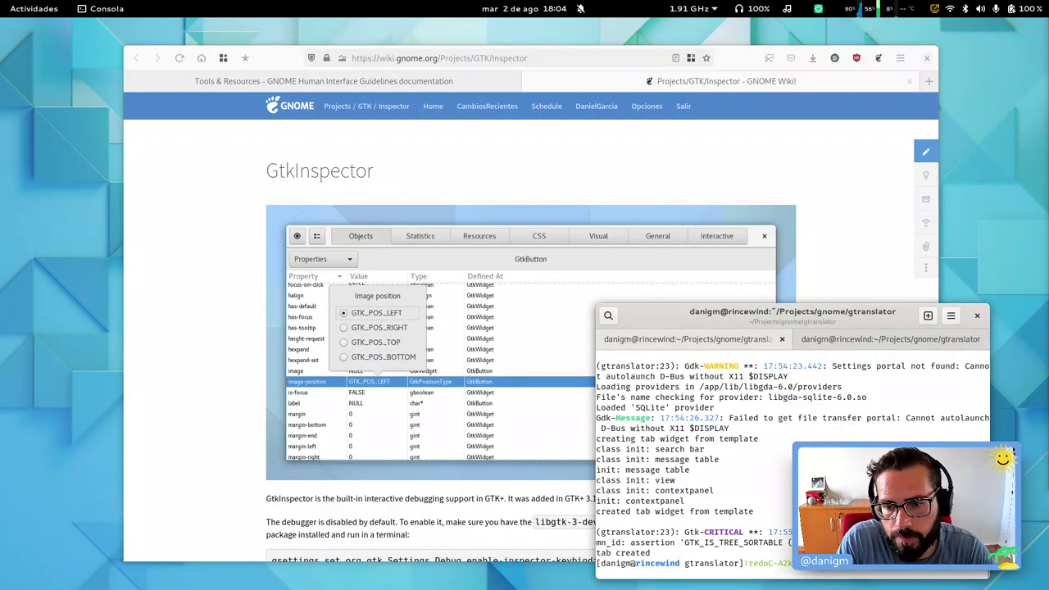
key("Return")
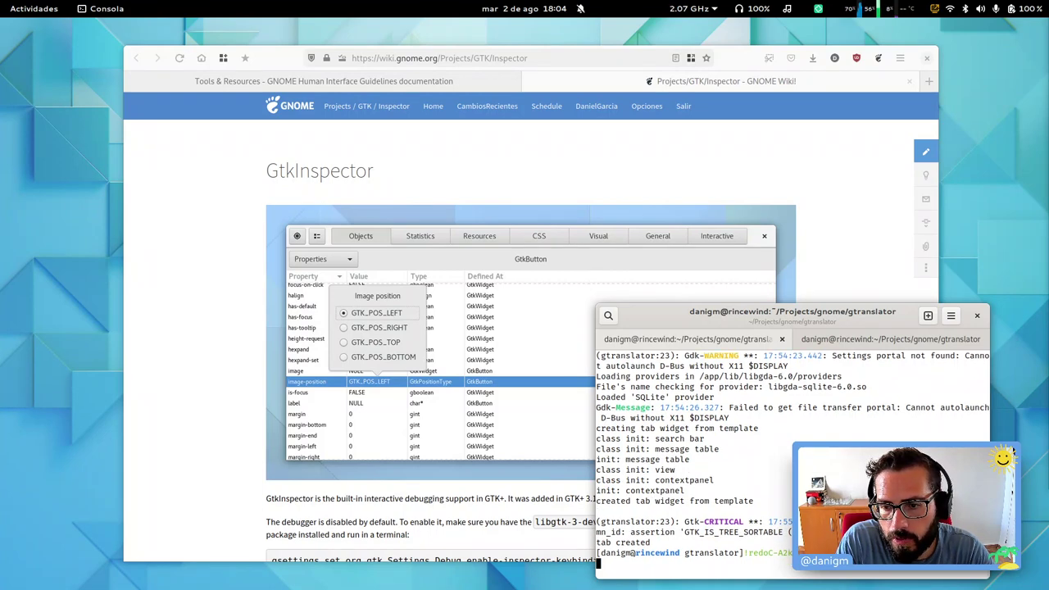
left_click_drag(208, 231, 211, 325)
scroll(98, 240, "down", 5)
scroll(98, 240, "down", 5)
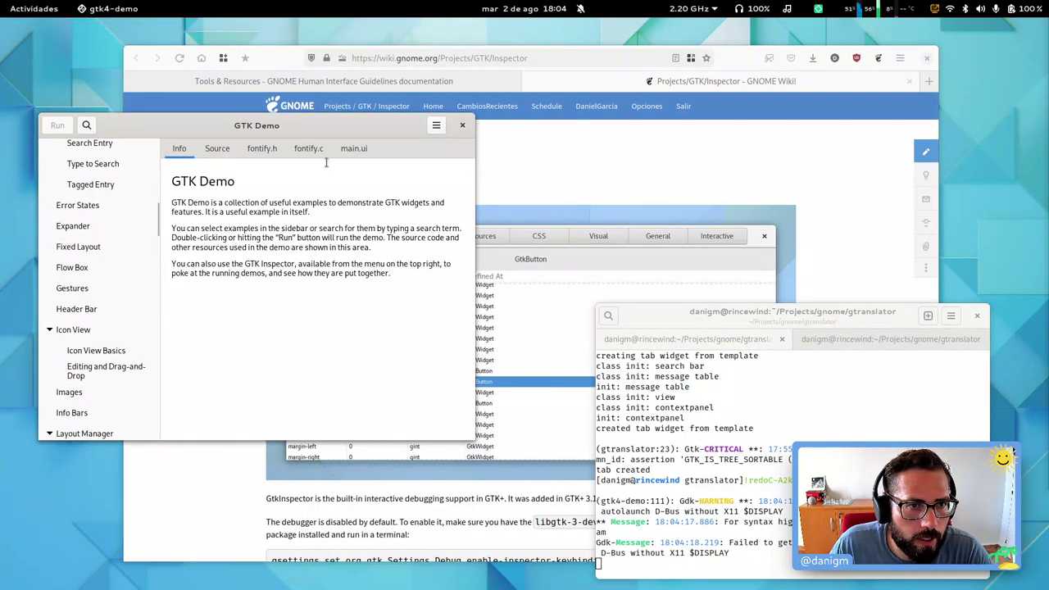
Step: Select the Tagged Entry example to view its description, and run the Error States demo
left_click(88, 184)
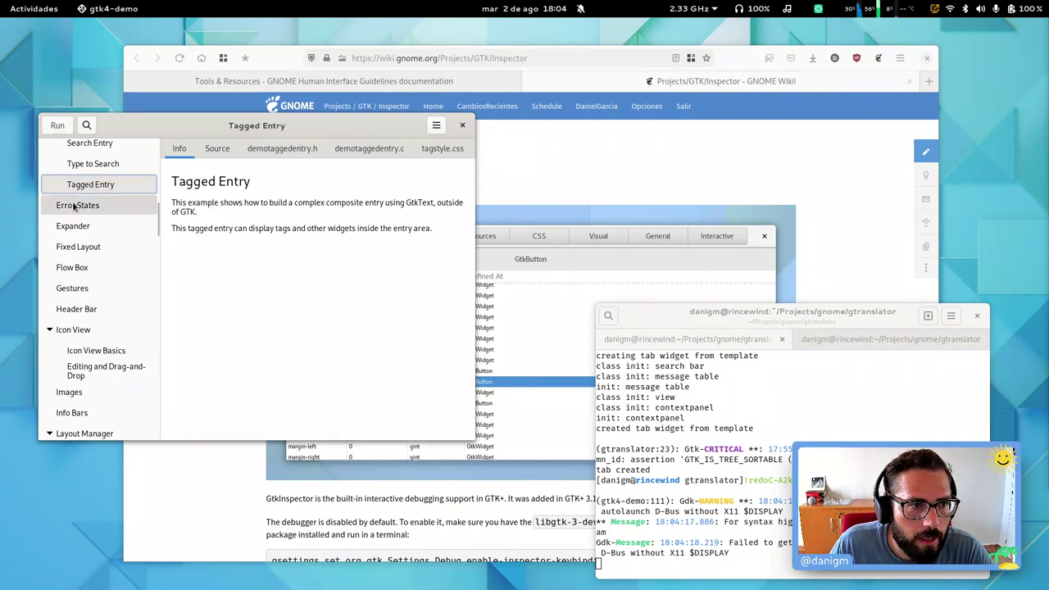
left_click(77, 207)
double_click(103, 215)
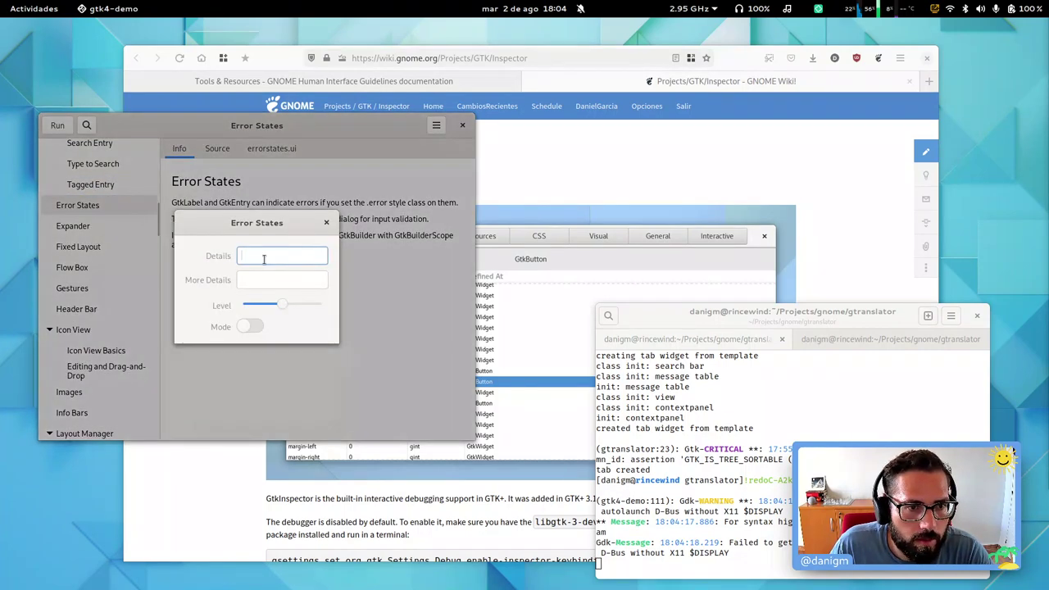
Step: Enter "asdf" in both Details and More Details of the Error States demo and lower the Level slider
key("Tab")
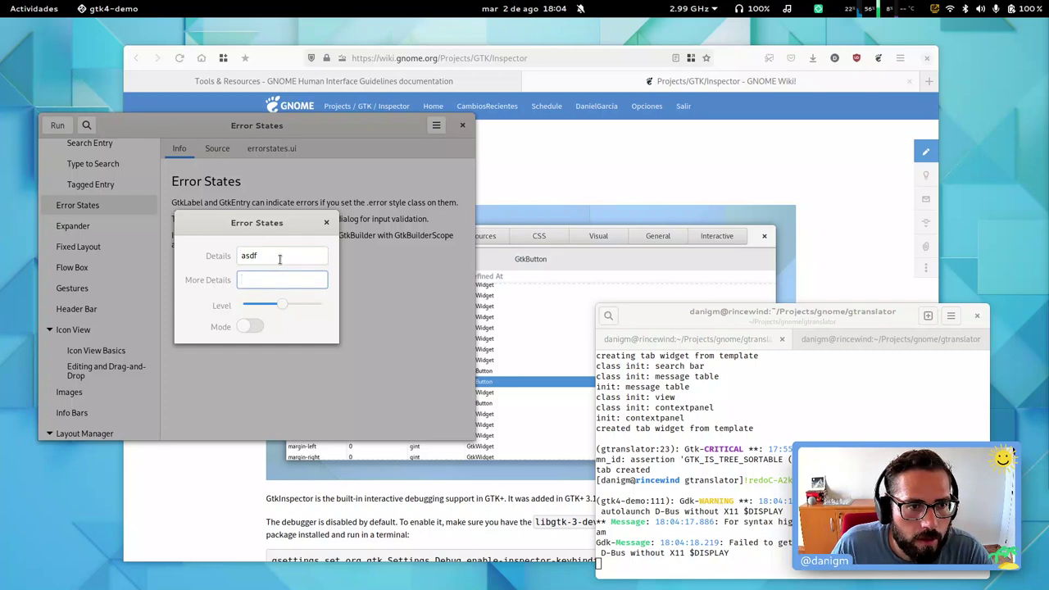
left_click_drag(281, 313, 256, 306)
left_click(259, 283)
type("asdf")
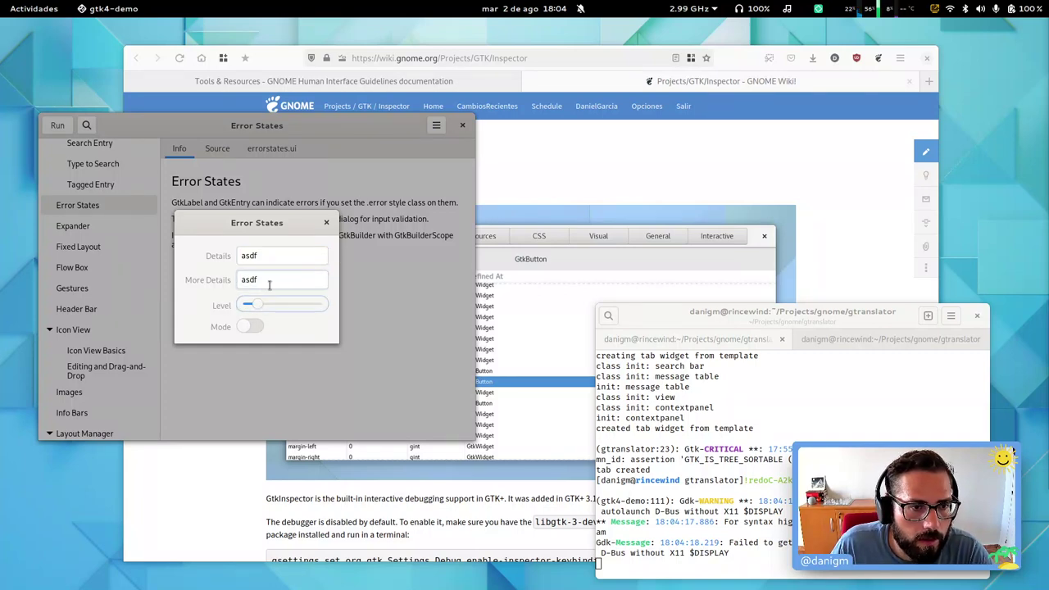
Step: Replace the Details text in the Error States demo with "123" and return focus to that field
left_click(302, 258)
key("ctrl+a")
type("123")
key("Tab")
key("shift+Tab")
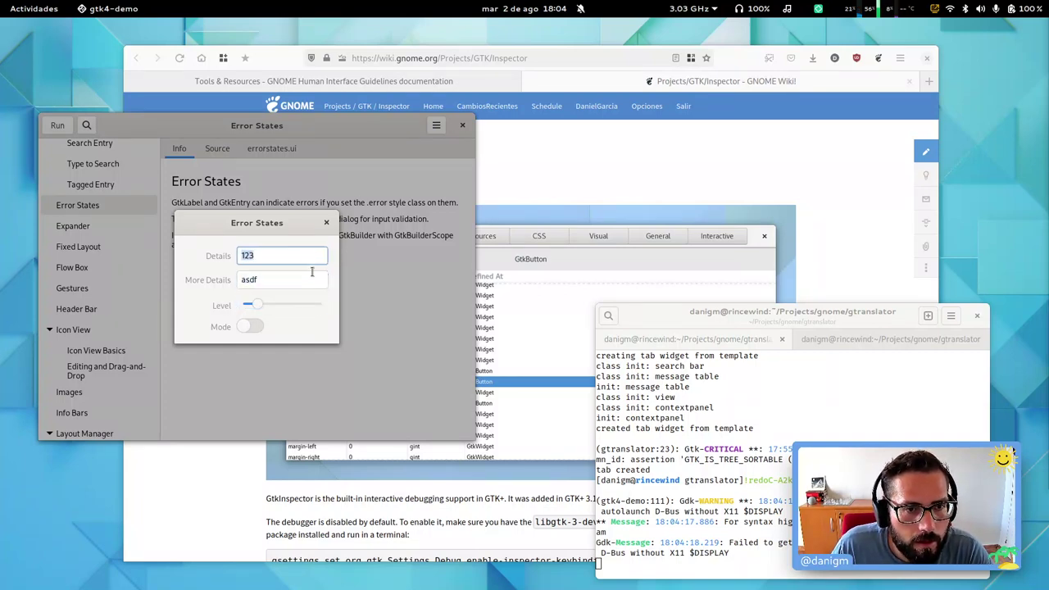
Step: Try to turn on Mode in the Error States demo, then clear the Details field and close the dialog
left_click(255, 327)
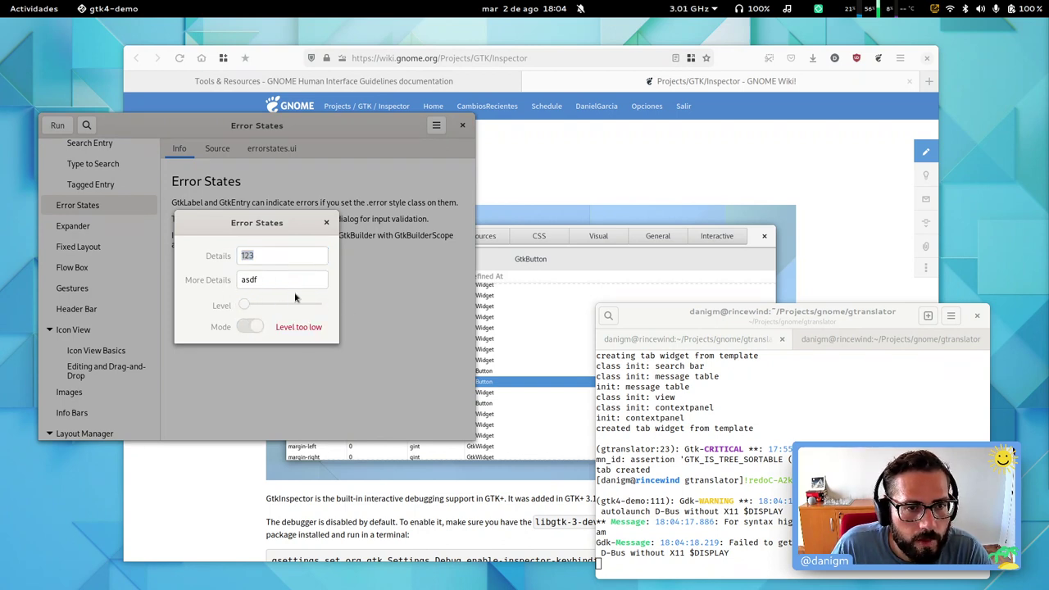
left_click(280, 256)
double_click(279, 256)
key("BackSpace")
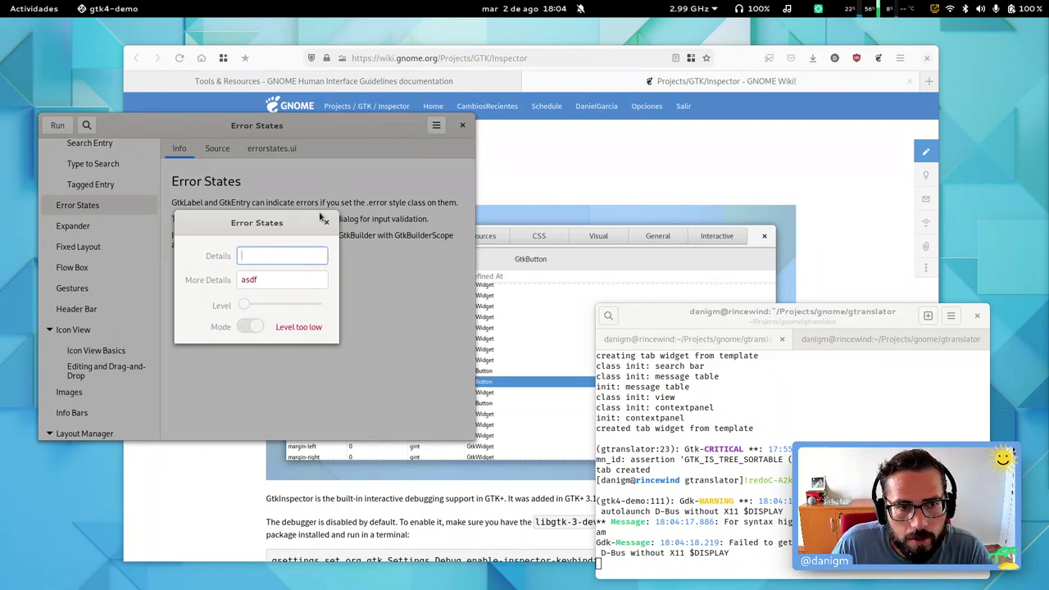
left_click_drag(311, 225, 405, 231)
left_click(419, 228)
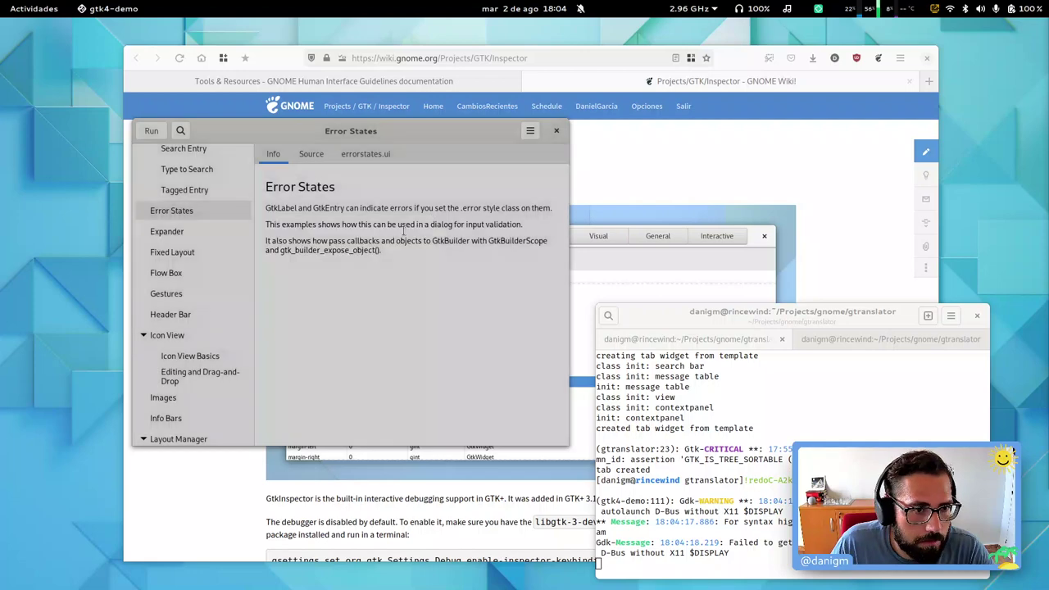
Step: Run the Header Bar demo, toggle the switch in its title bar on and off, and close the demo window
scroll(204, 279, "down", 1)
double_click(209, 278)
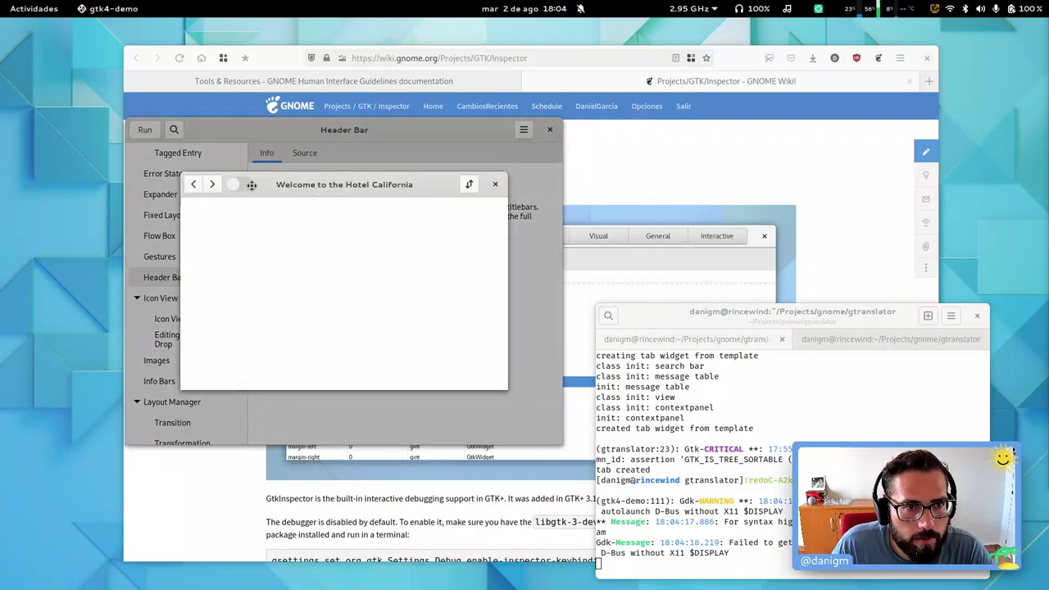
left_click(236, 184)
left_click(236, 184)
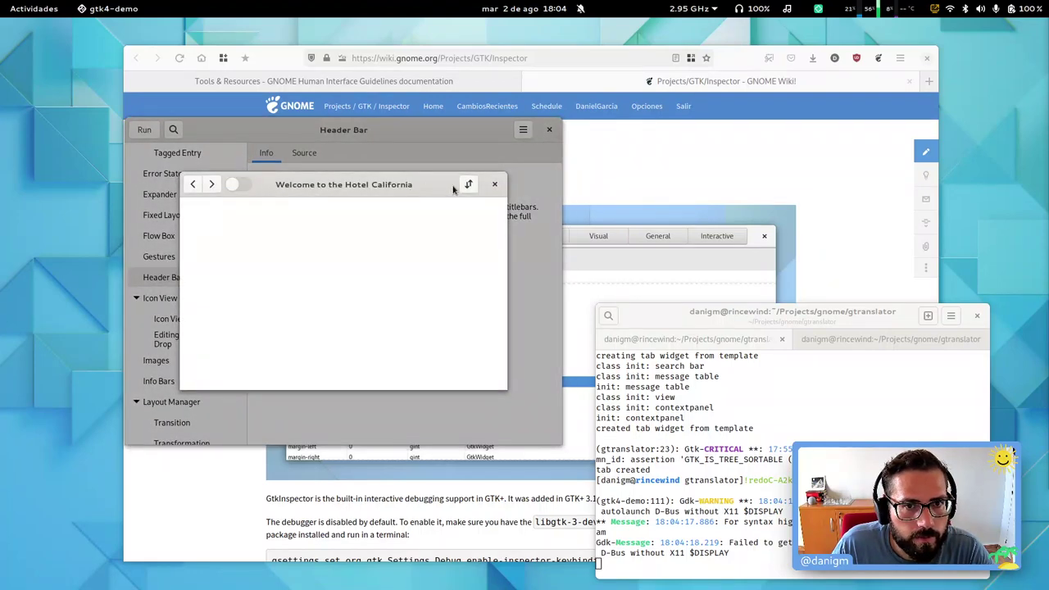
left_click(494, 184)
Step: Read through the Header Bar example's source code and close the GTK 4 demo
left_click(304, 153)
scroll(401, 271, "down", 5)
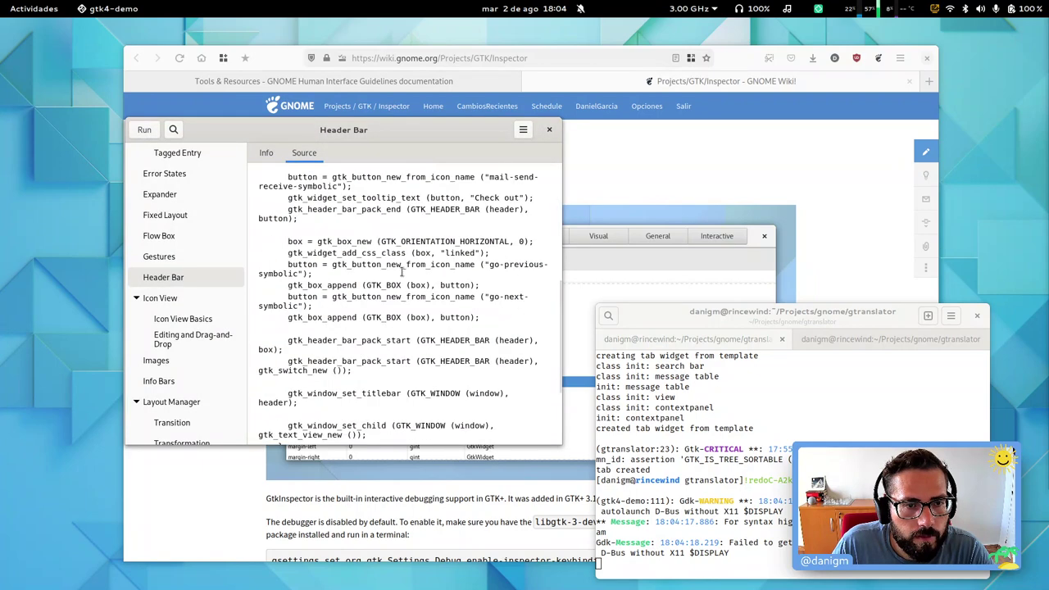
scroll(401, 271, "down", 2)
scroll(401, 271, "up", 7)
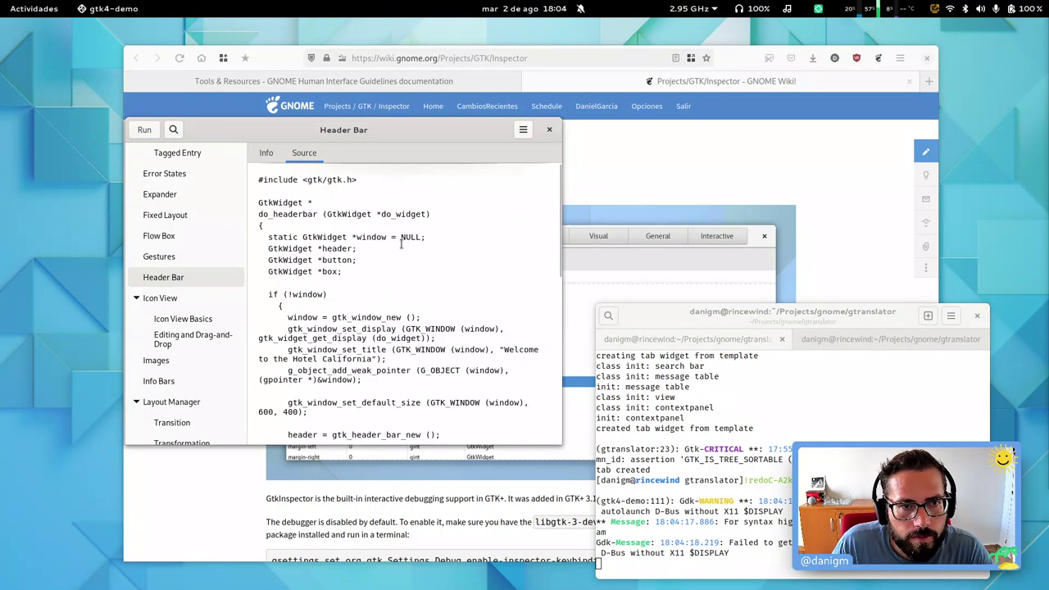
left_click(468, 178)
left_click(550, 130)
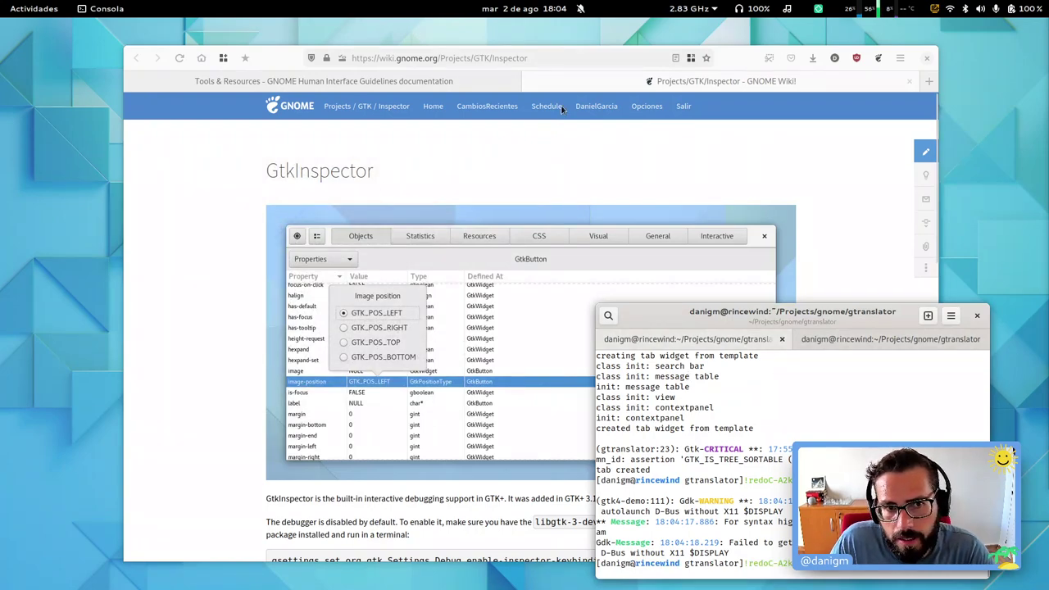
Step: Read the GtkInspector wiki page's instructions on enabling and launching the inspector
left_click(436, 221)
scroll(492, 328, "down", 5)
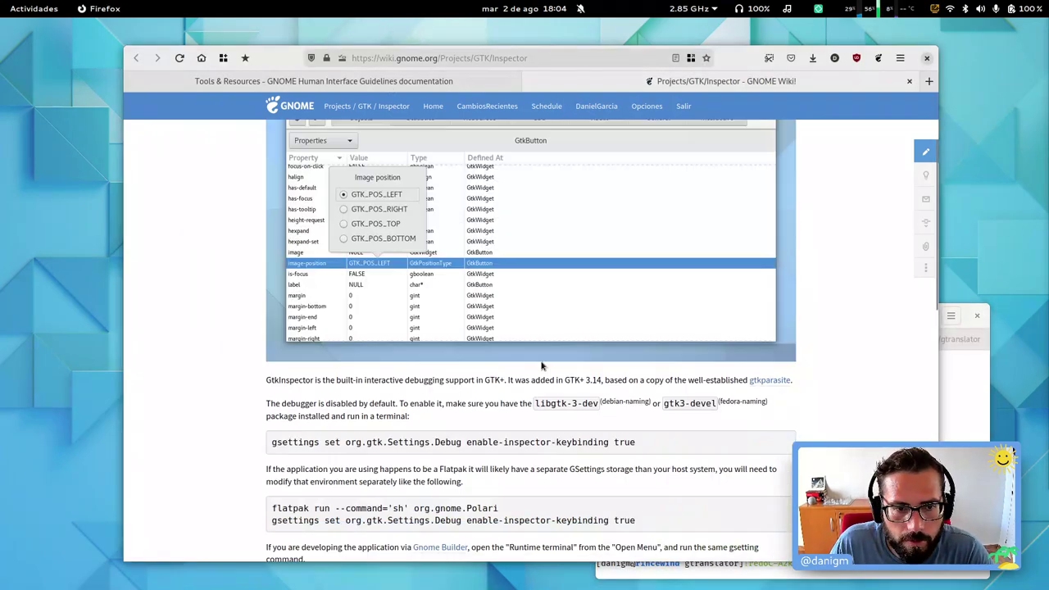
scroll(473, 265, "up", 5)
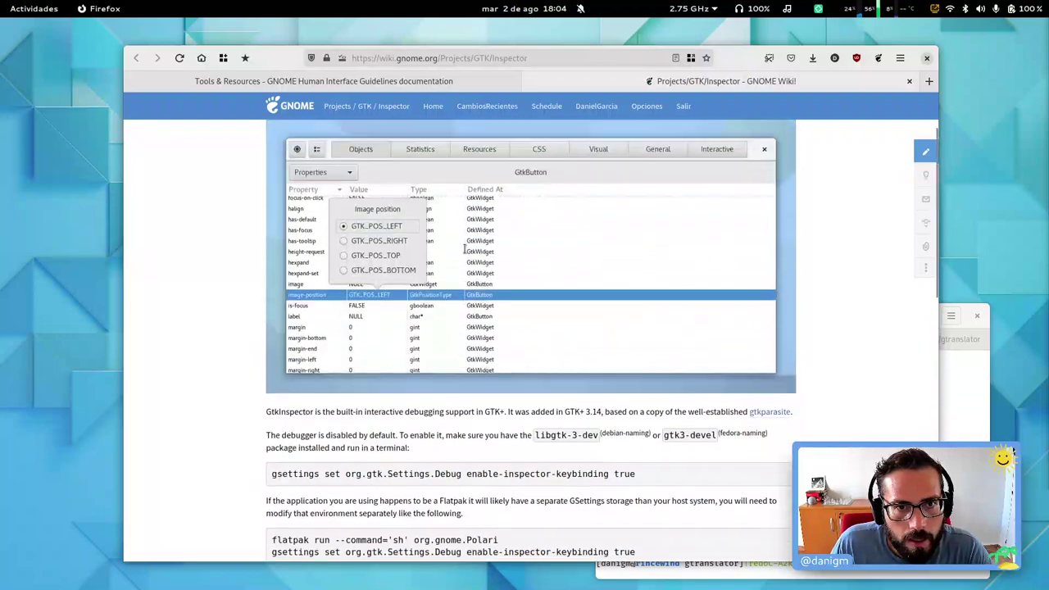
scroll(548, 299, "down", 10)
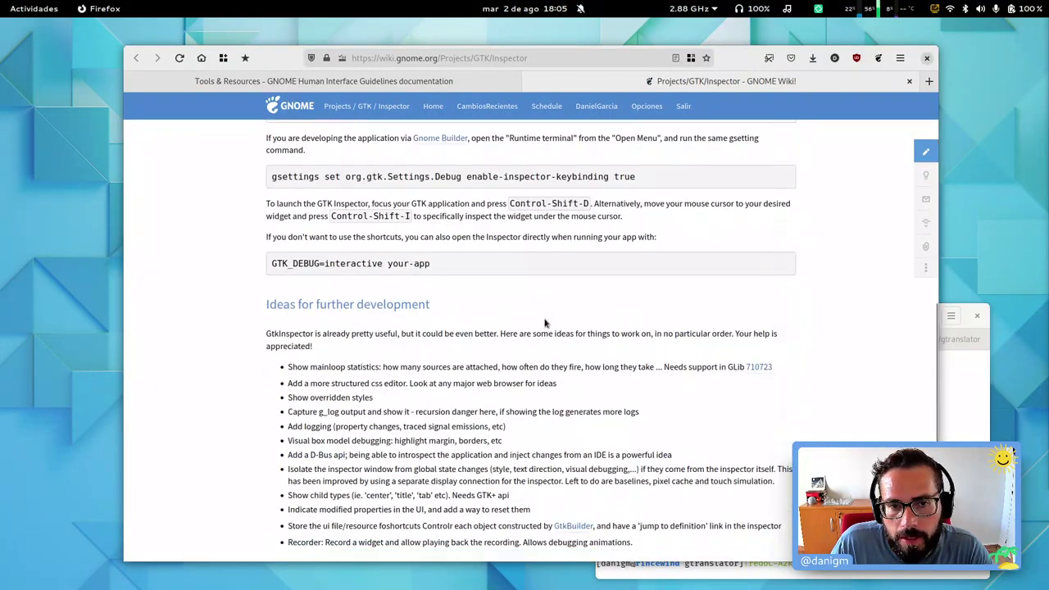
scroll(541, 351, "up", 10)
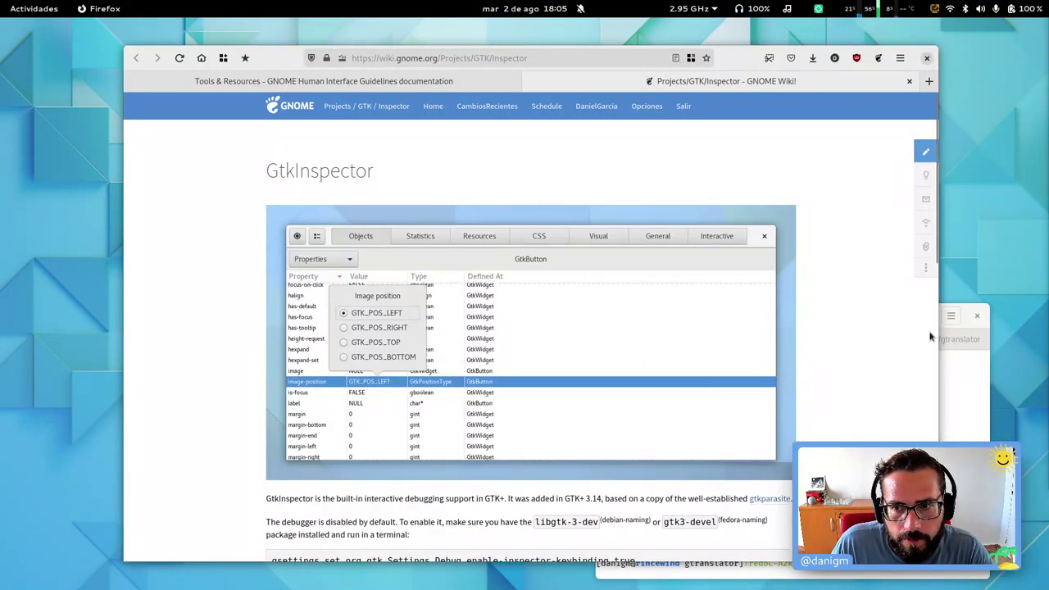
Step: Launch GTK Inspector on the terminal application, check the wiki's launch instructions, and place the inspector window over the browser
left_click(951, 318)
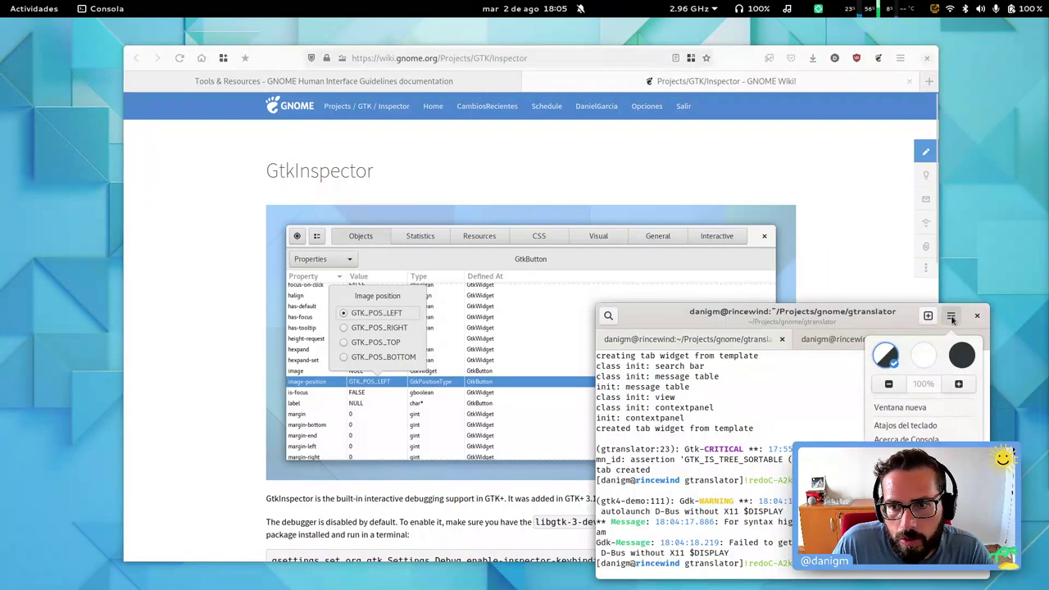
key("ctrl+shift+d")
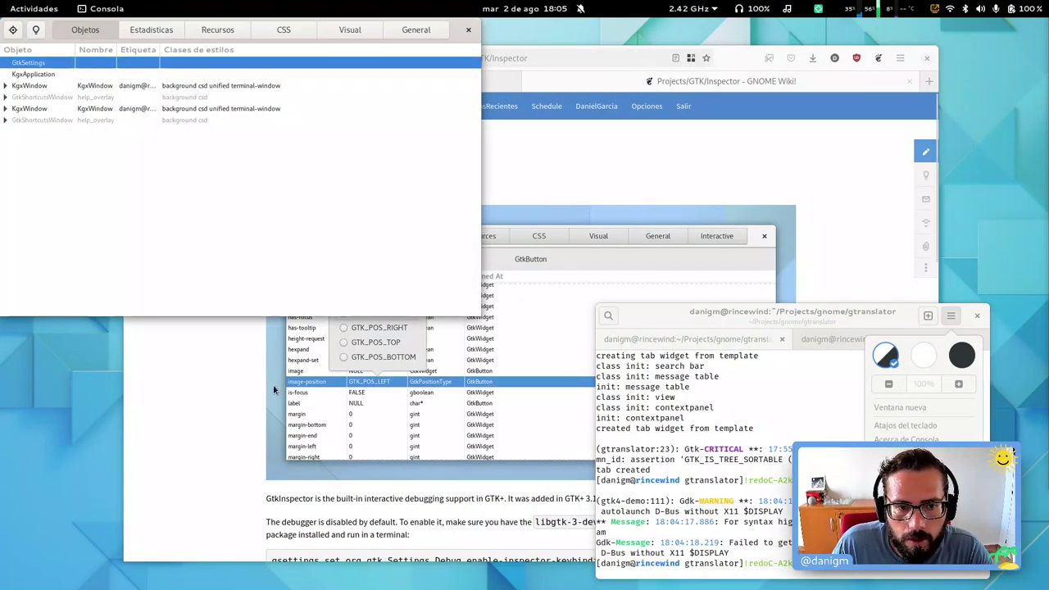
left_click(172, 401)
scroll(182, 406, "down", 5)
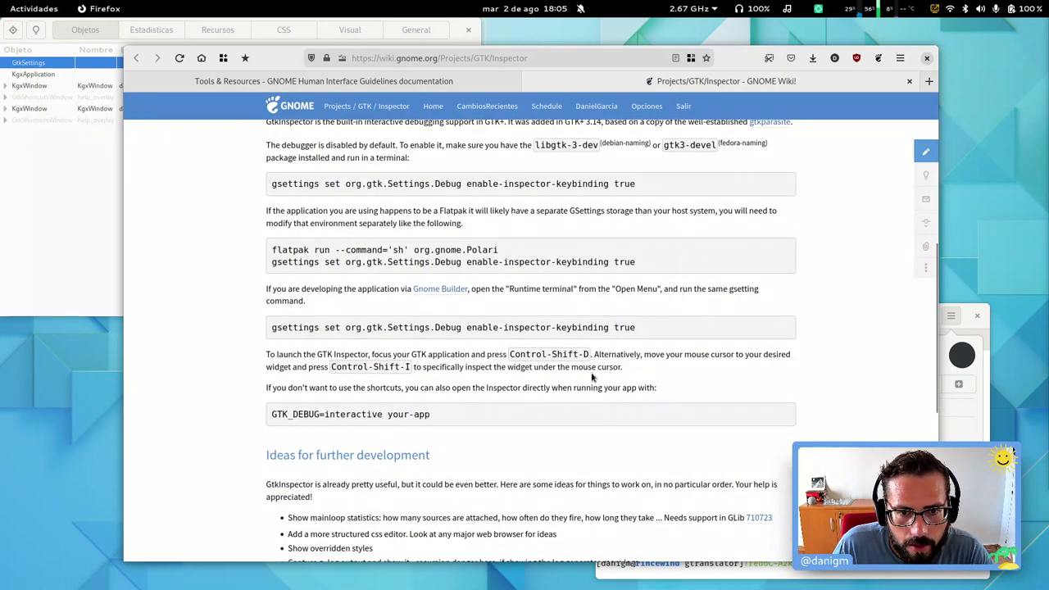
left_click_drag(88, 246, 518, 310)
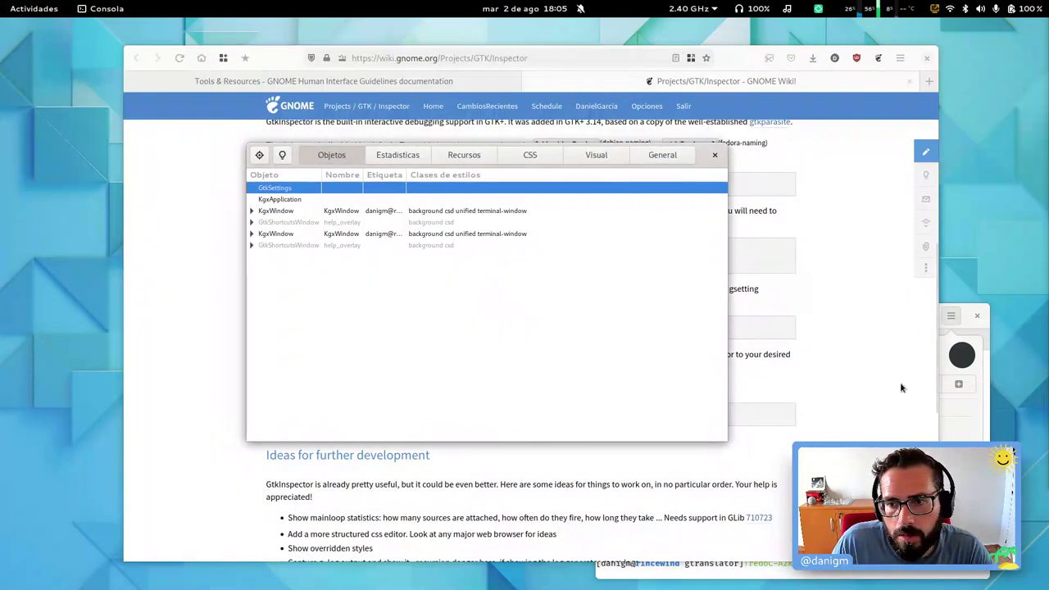
left_click(967, 315)
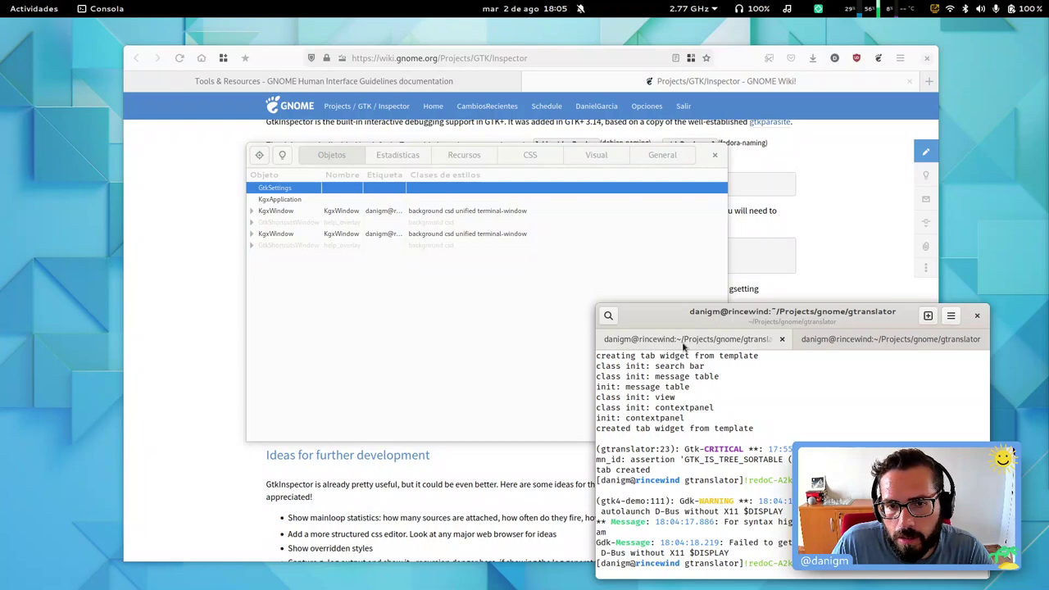
Step: Pick the second terminal tab's title in the inspector and show the properties of its GtkLabel
left_click(279, 156)
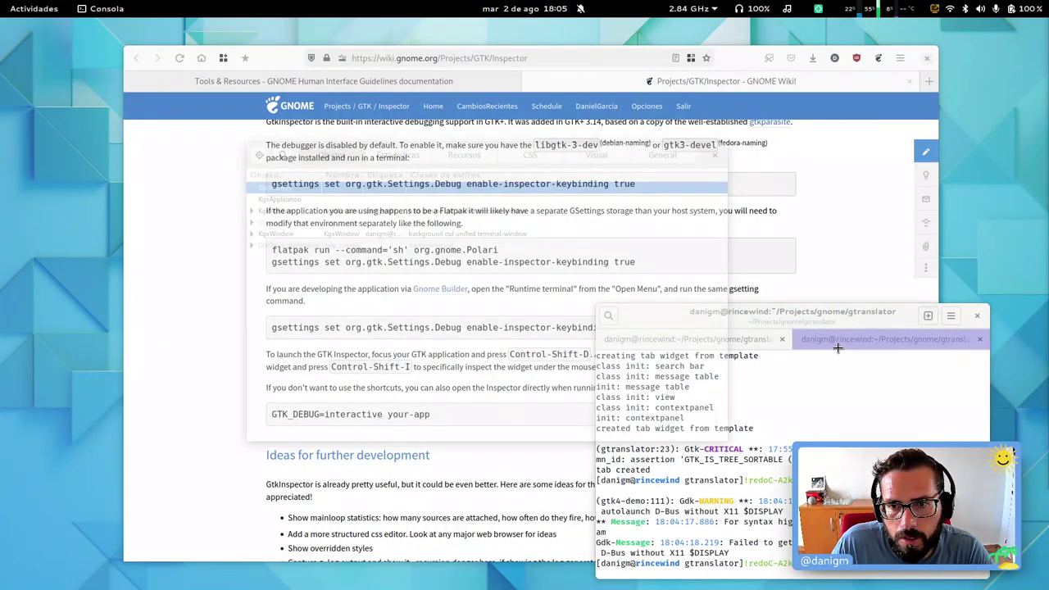
left_click(836, 350)
left_click(283, 157)
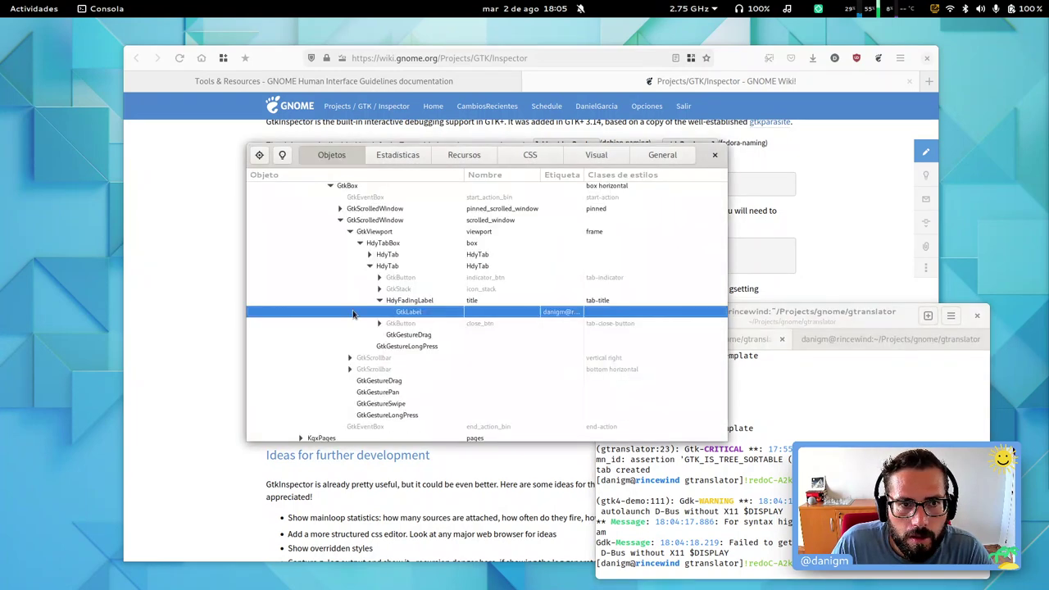
left_click(404, 317)
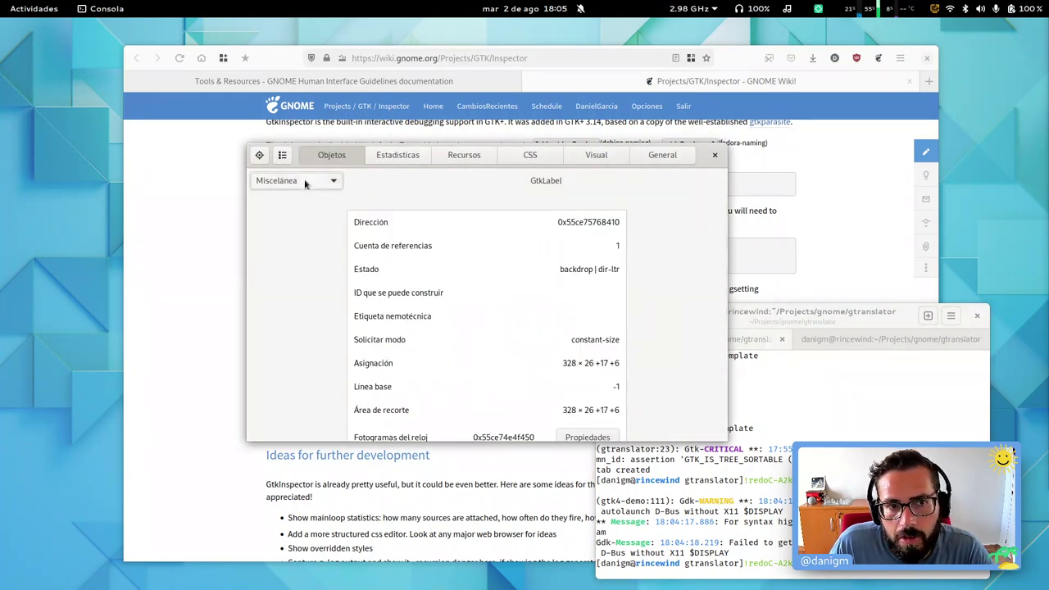
left_click(304, 183)
left_click(298, 195)
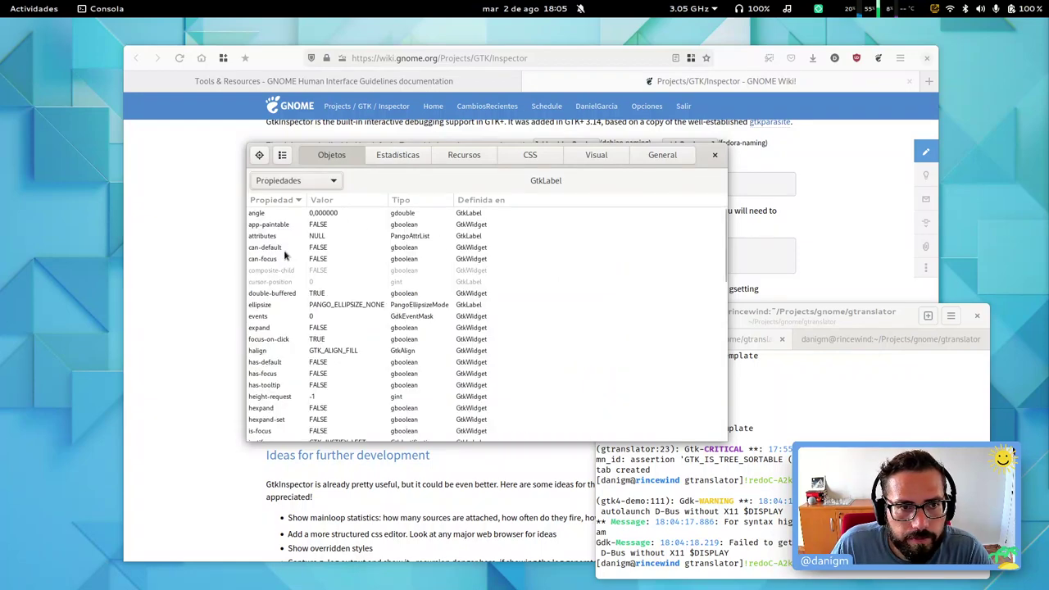
Step: Set the label property of the second terminal tab's GtkLabel to "VENTANA"
scroll(285, 257, "down", 5)
left_click(351, 272)
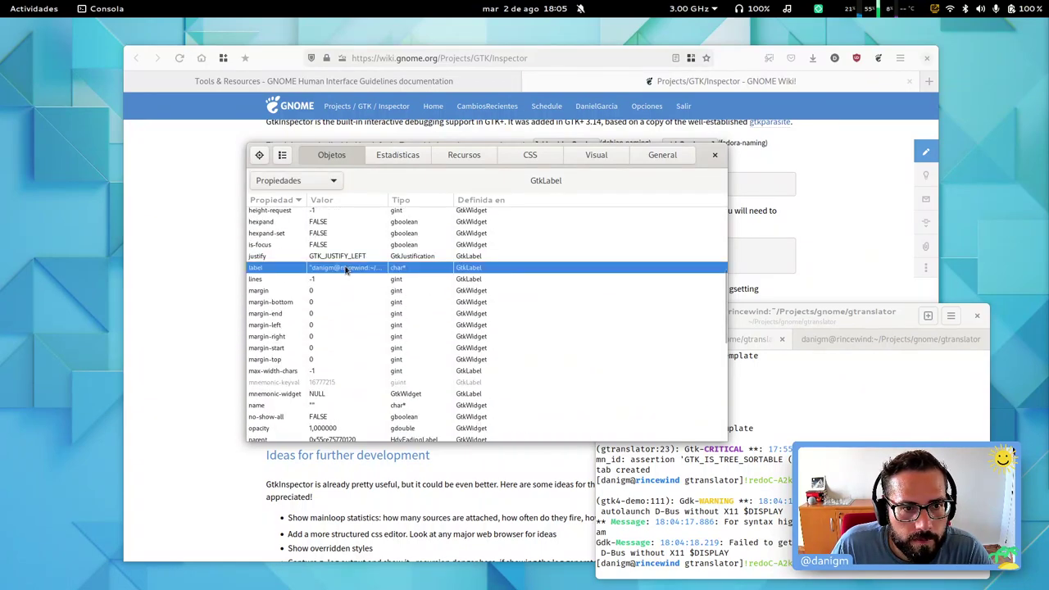
left_click(346, 275)
left_click(363, 239)
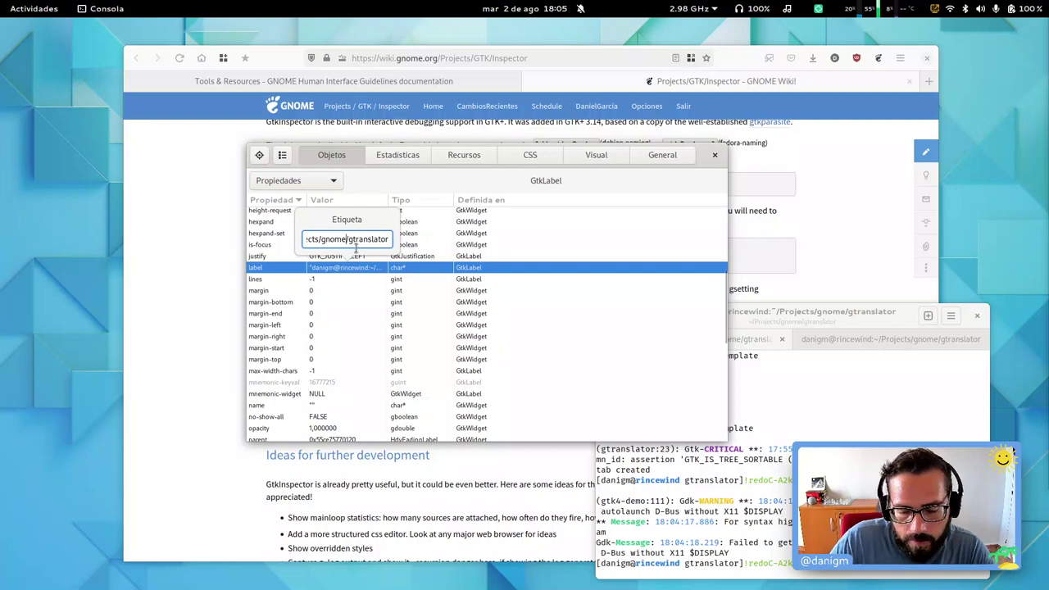
key("Home")
key("shift+End")
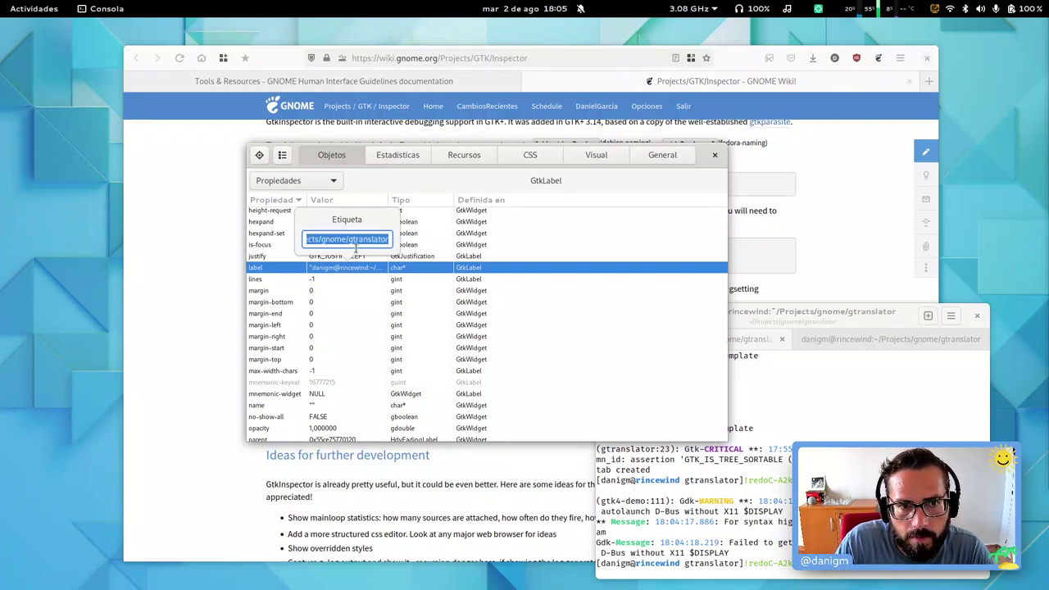
type("VENTANA")
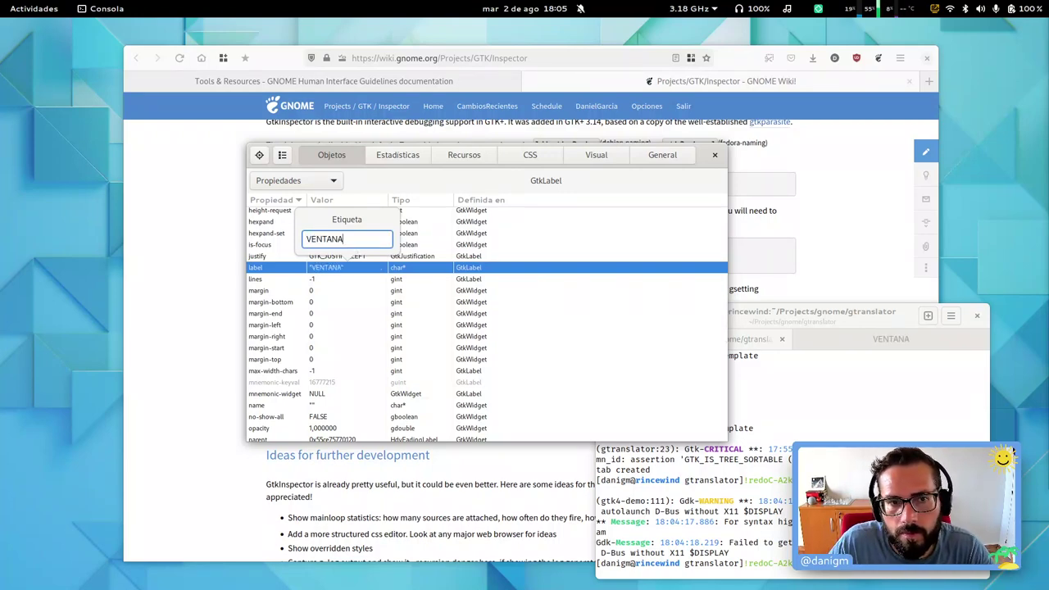
key("Return")
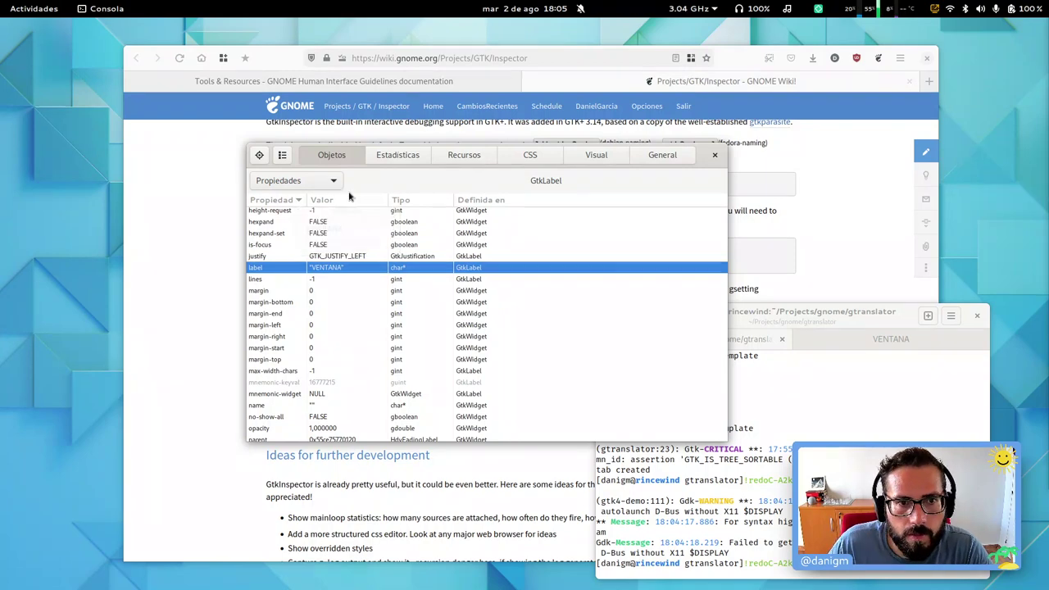
Step: Add the inspector CSS rule "button { border: 1px solid red; }" and move the terminal window to see its buttons
left_click(500, 155)
left_click(361, 303)
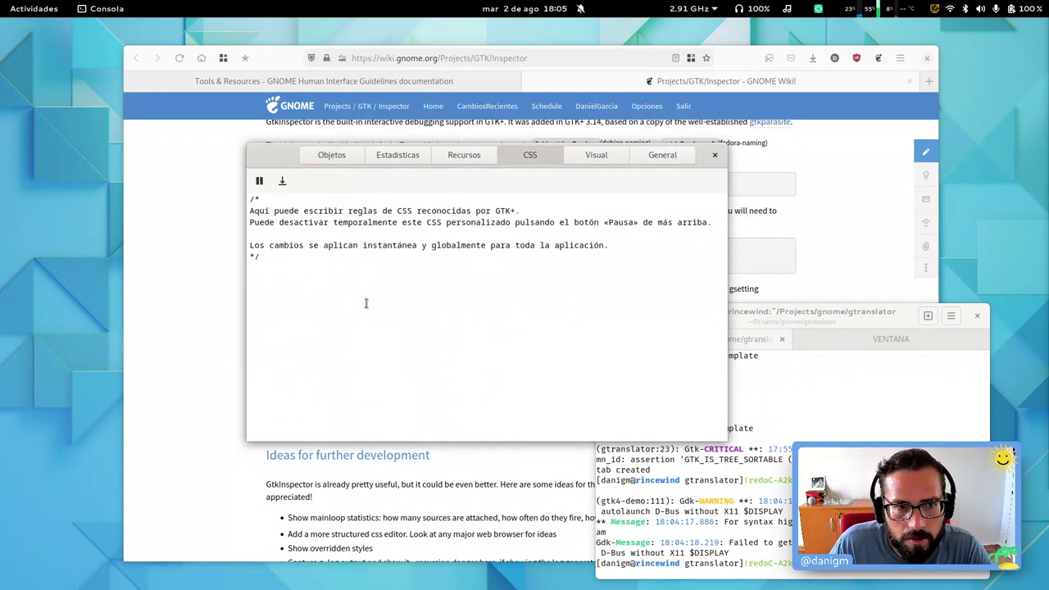
type("button {  border: 1p")
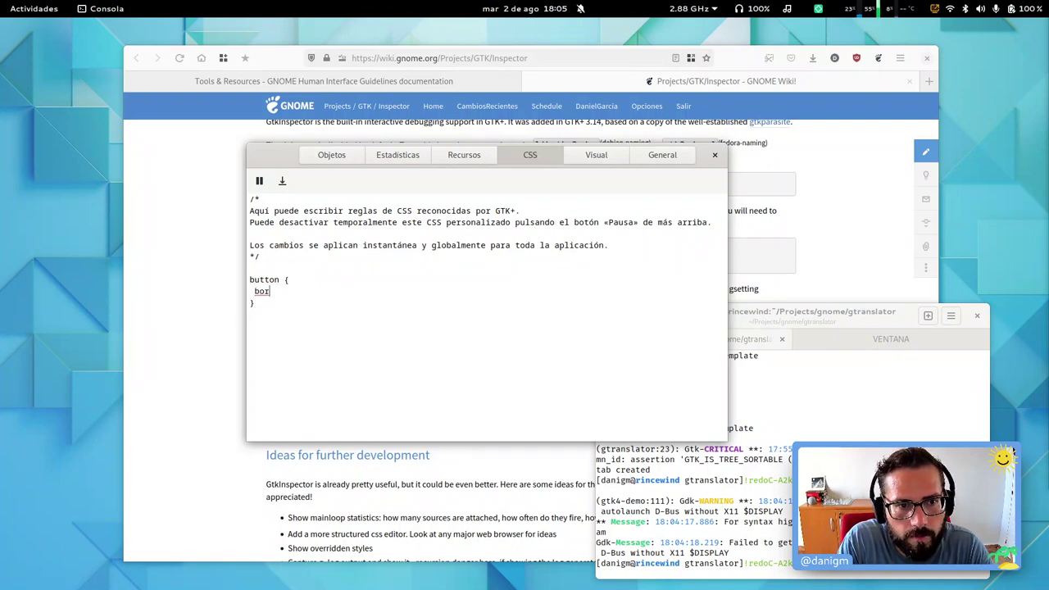
type("x solid red;")
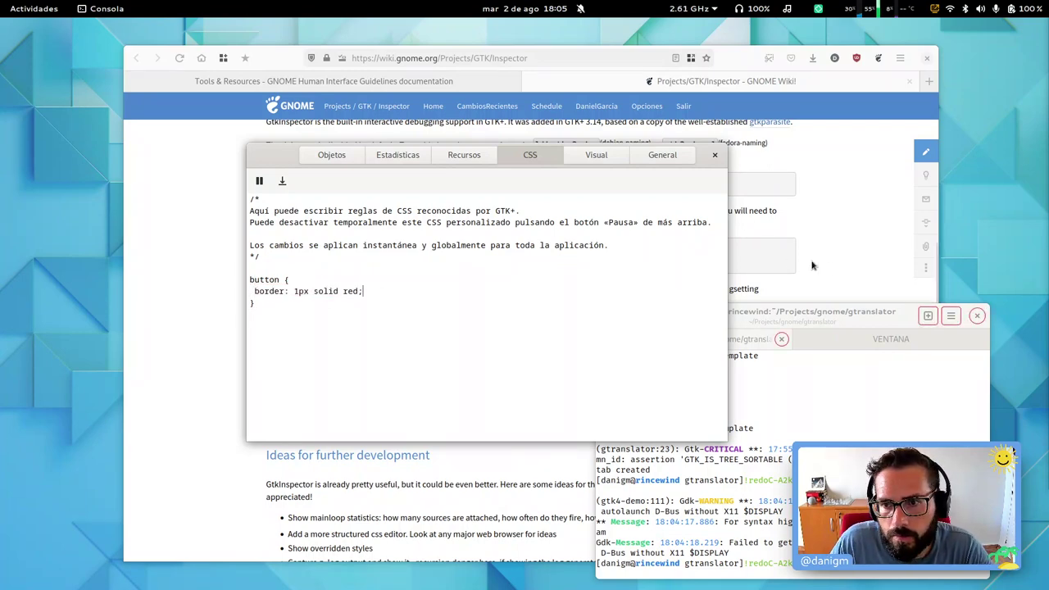
left_click_drag(852, 312, 886, 228)
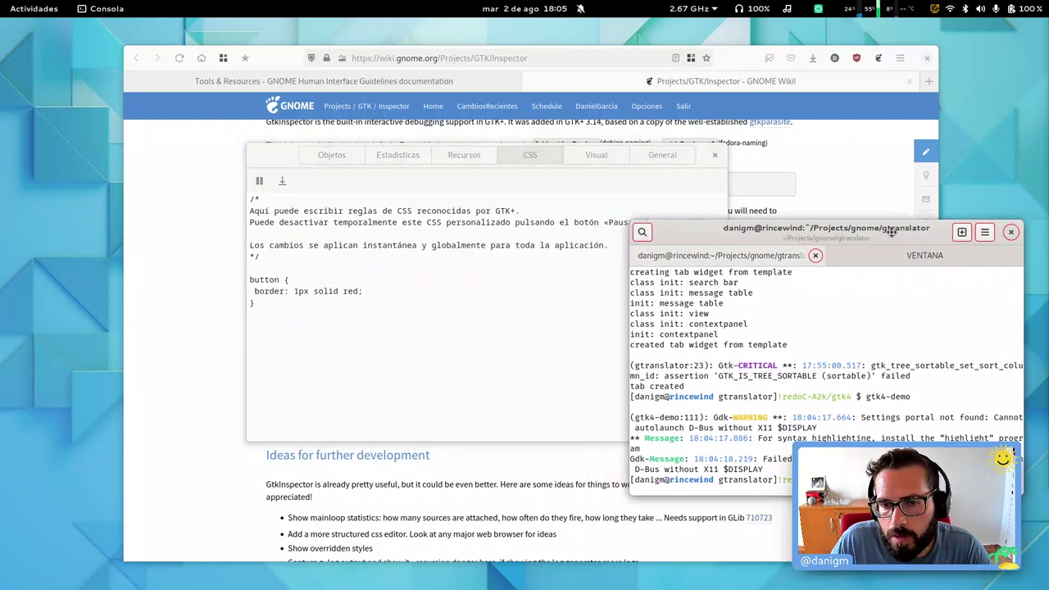
left_click(471, 315)
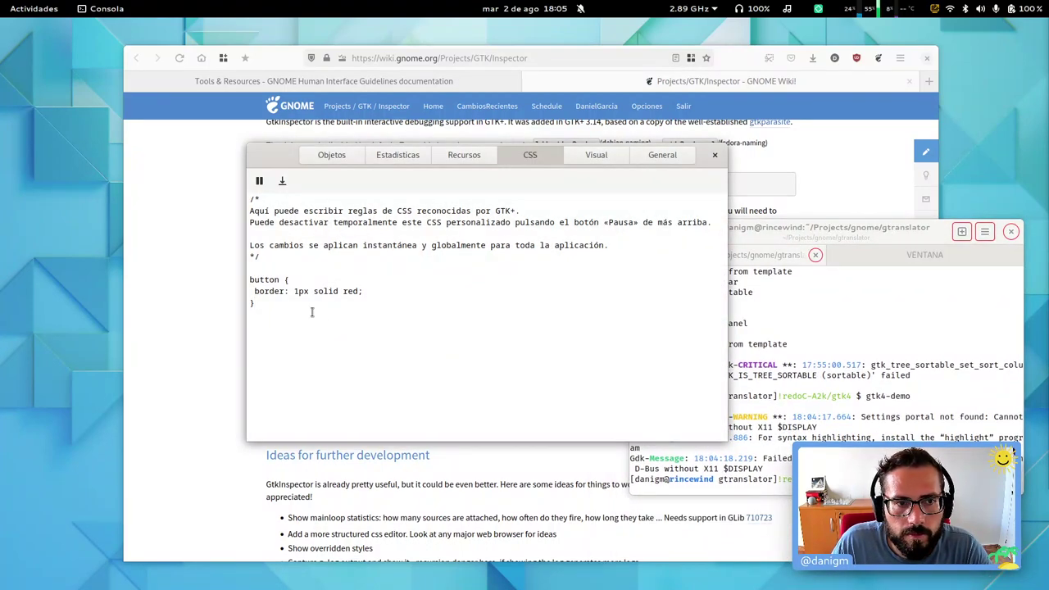
Step: Delete the custom button rule from the inspector's CSS and close GTK Inspector
left_click_drag(312, 311, 249, 279)
key("BackSpace")
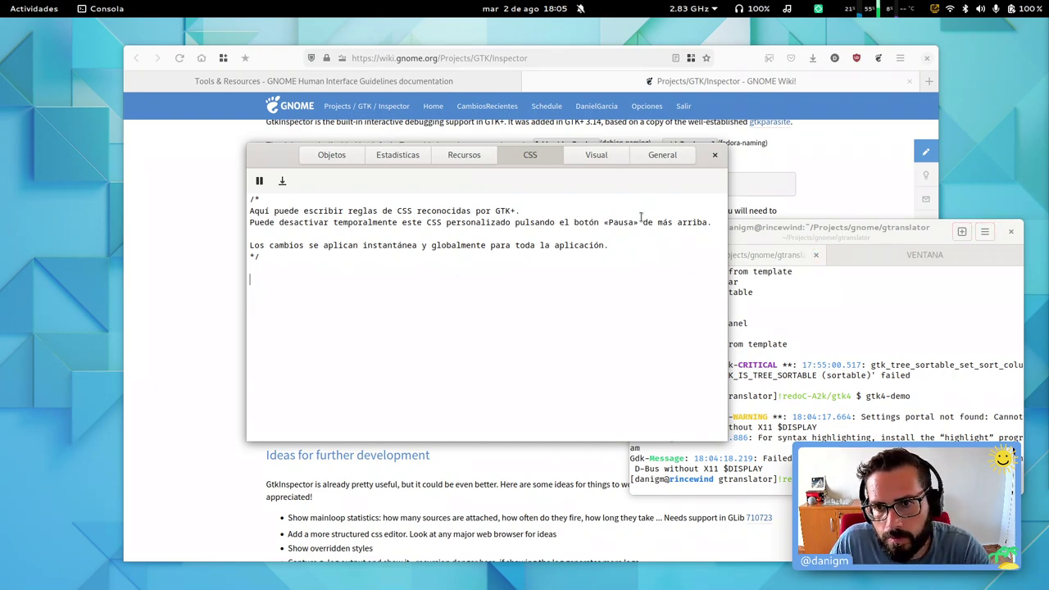
left_click(713, 156)
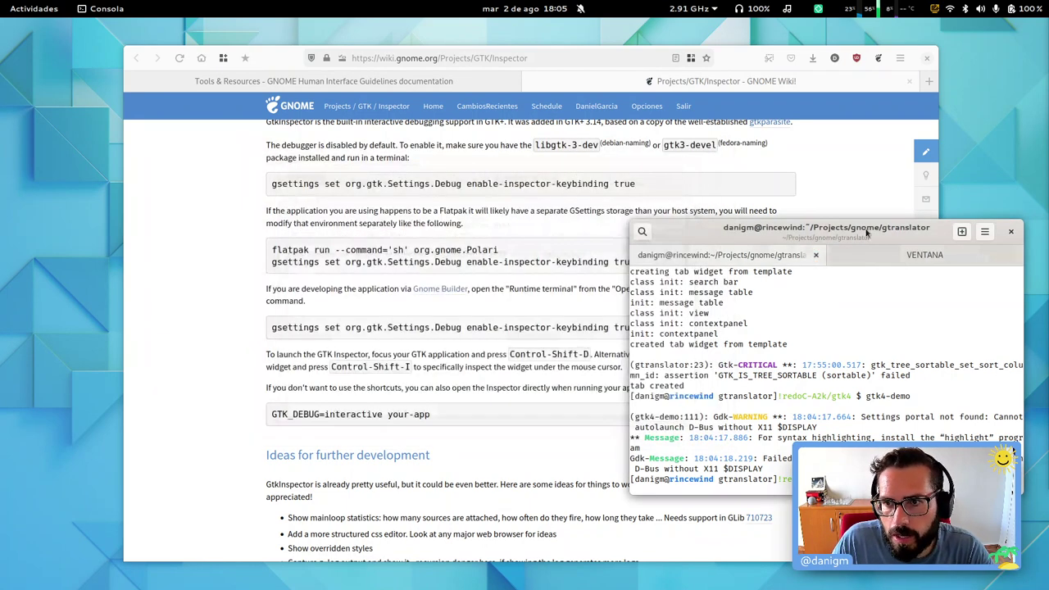
Step: Close the terminal tab titled VENTANA and open a fresh tab in its place
left_click(902, 255)
key("ctrl+shift+w")
key("ctrl+shift+t")
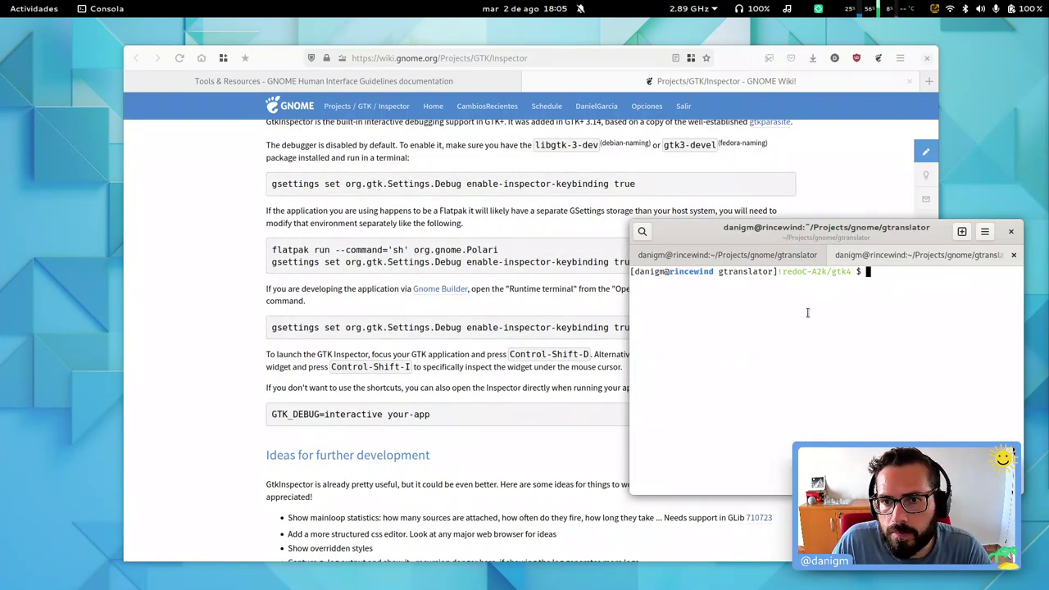
key("ctrl+shift+n")
key("ctrl+shift+w")
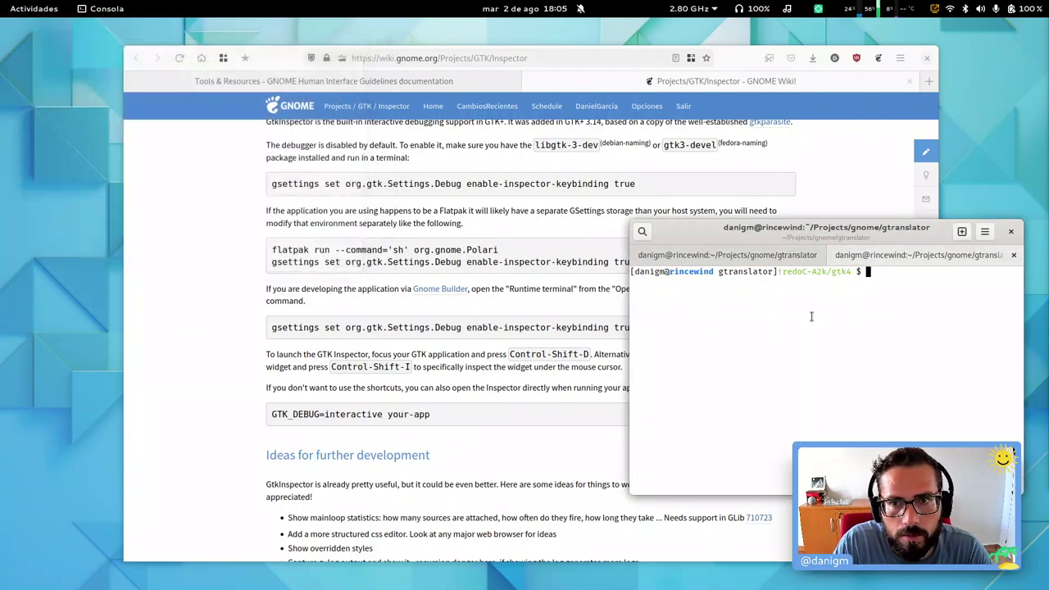
Step: Switch the terminal back to its first gtranslator tab and move the terminal window lower on the desktop
left_click(814, 253)
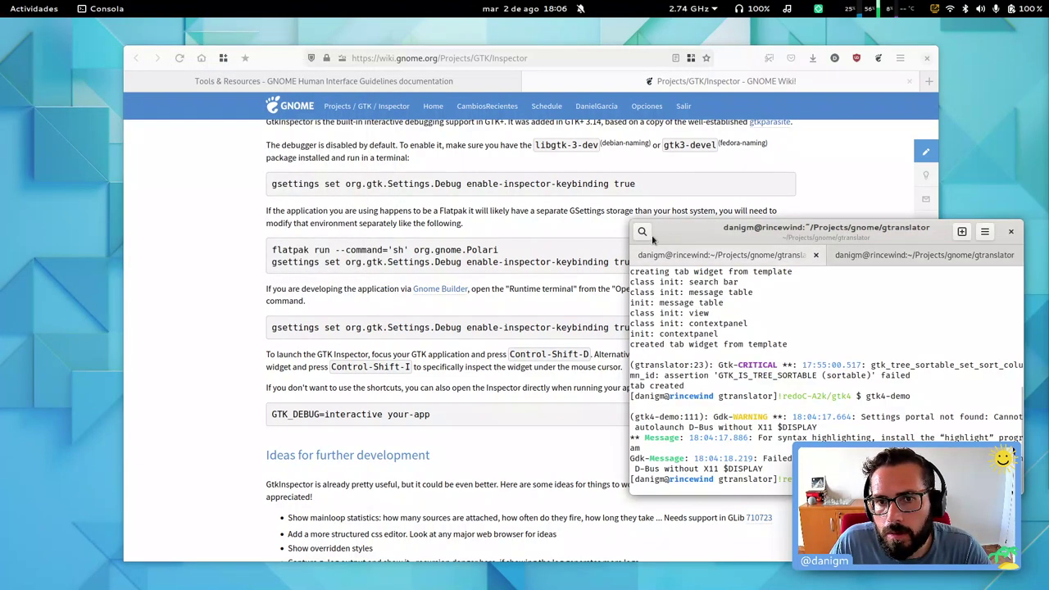
left_click(902, 255)
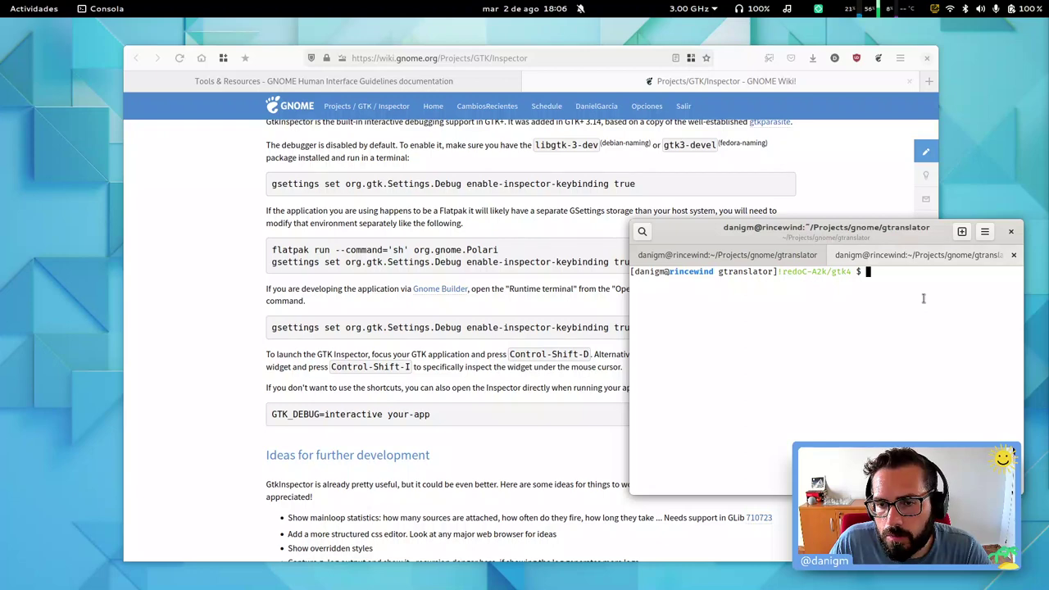
left_click(778, 253)
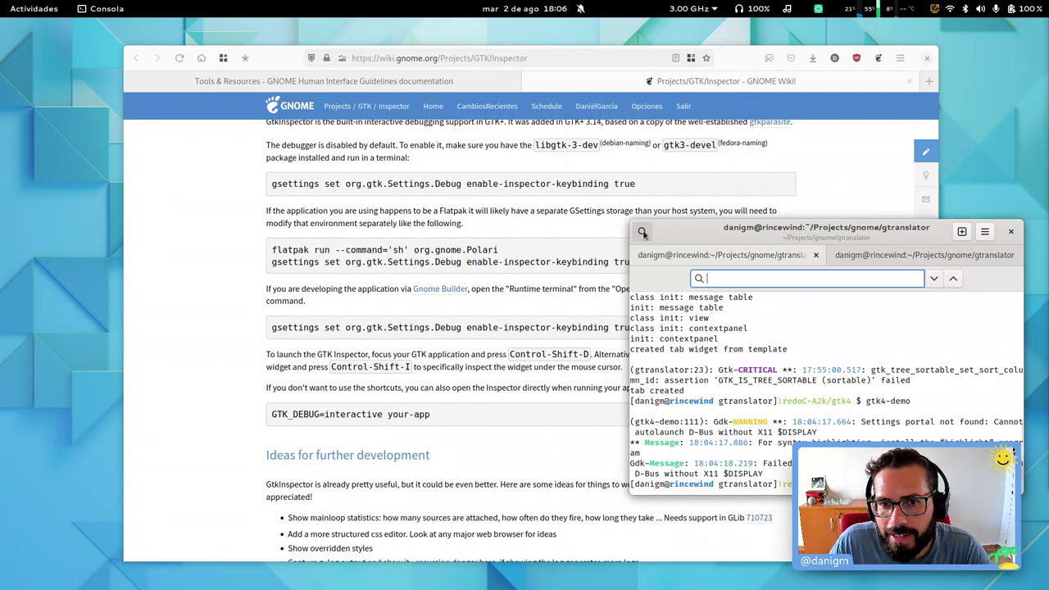
left_click_drag(793, 226, 781, 304)
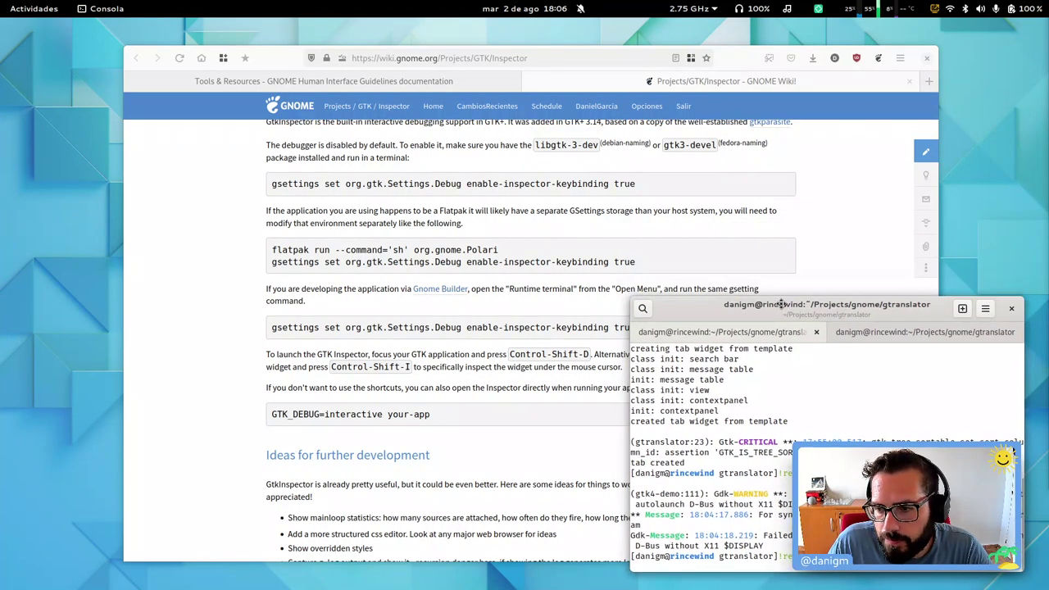
Step: Close the GTK Inspector wiki page and open the app mockup and app icon SVG templates in separate background tabs
left_click(285, 293)
key("ctrl+w")
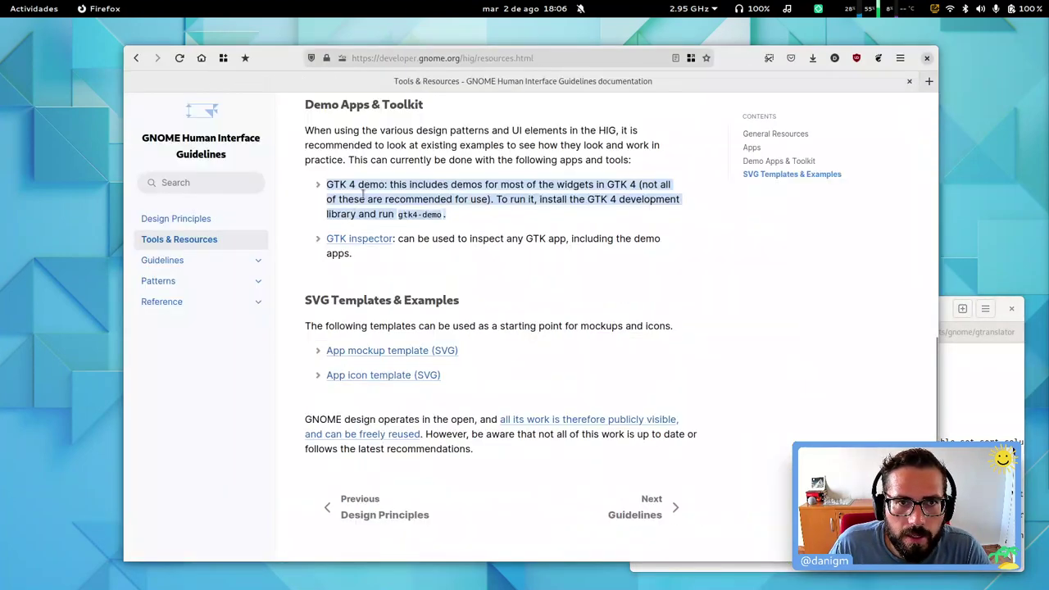
triple_click(406, 299)
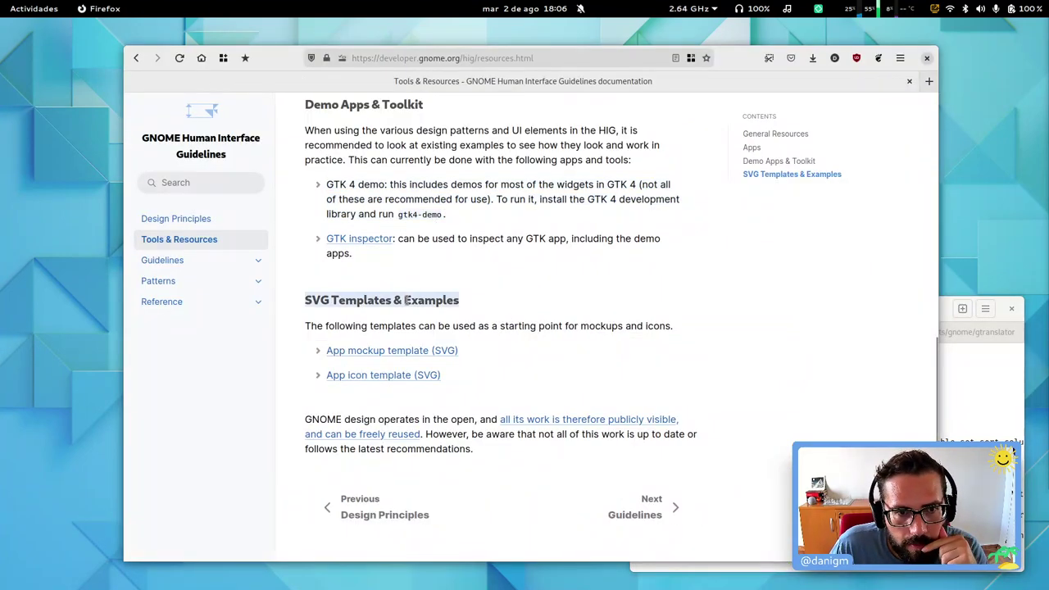
middle_click(379, 352)
middle_click(382, 374)
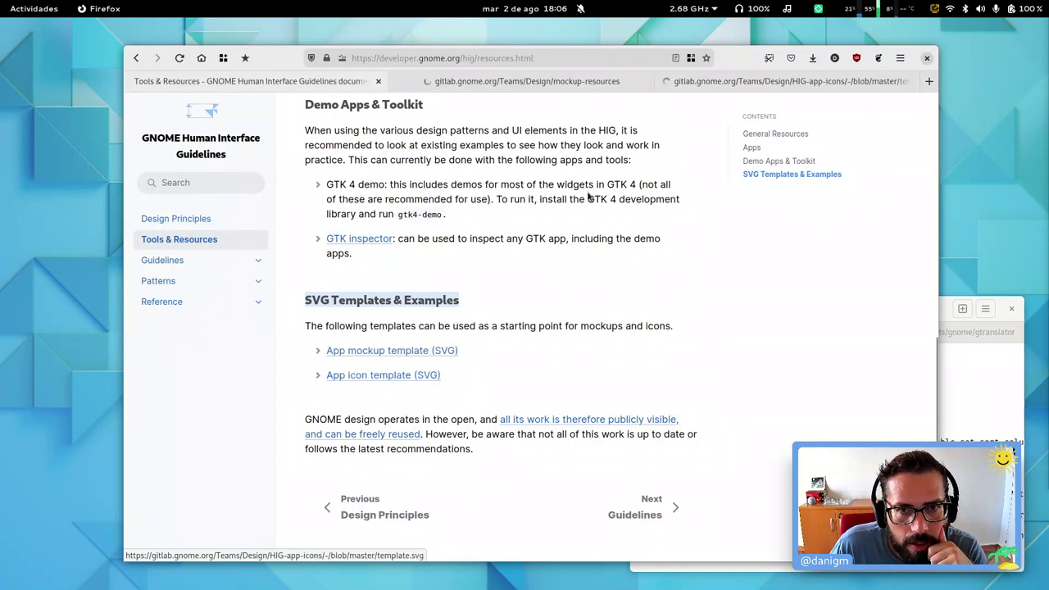
Step: Look through the file list and README of the mockup-resources repository
left_click(573, 81)
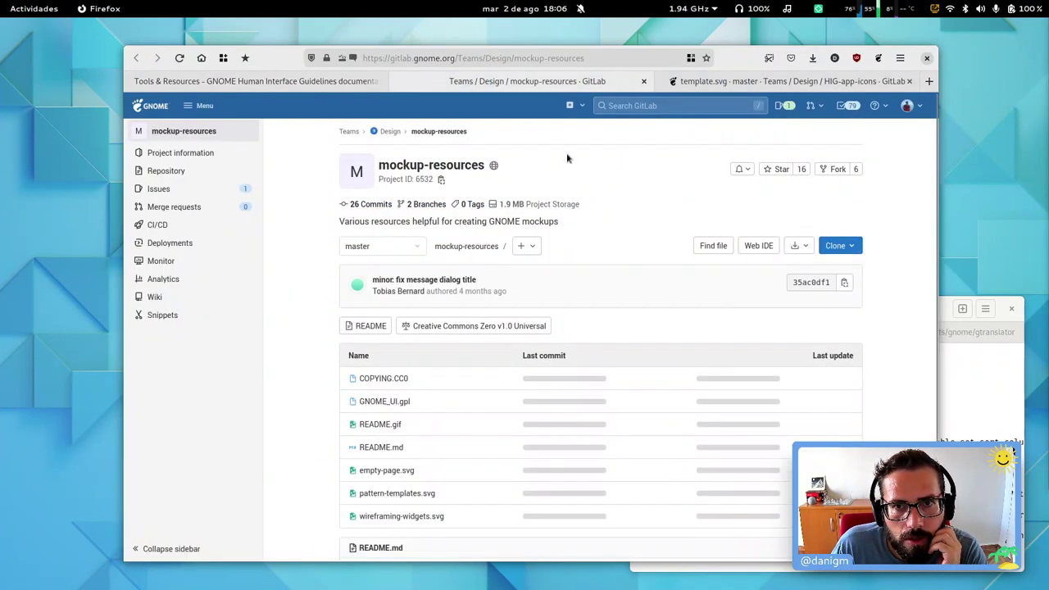
scroll(305, 387, "down", 1)
scroll(368, 342, "down", 8)
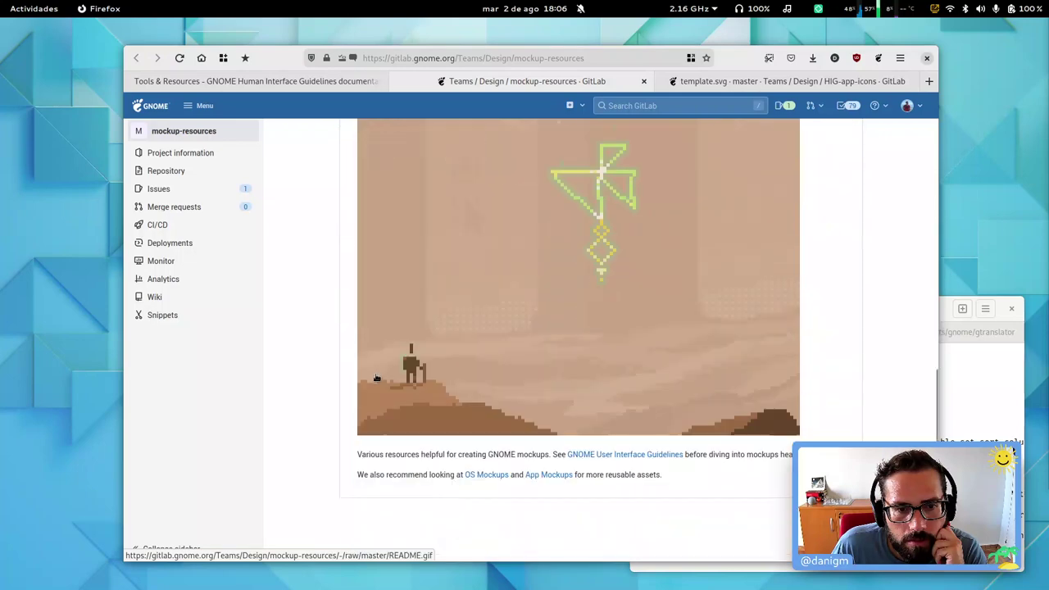
scroll(373, 361, "up", 9)
scroll(386, 389, "down", 5)
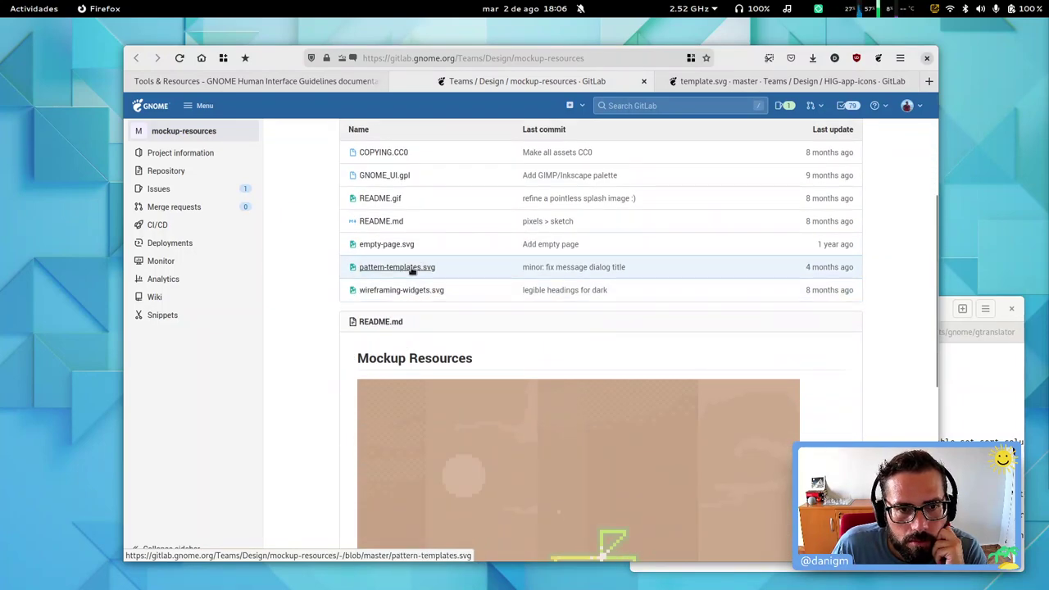
Step: Examine the light and dark window and dialog patterns in pattern-templates.svg and return to the repository's file list
left_click(409, 269)
scroll(564, 435, "down", 8)
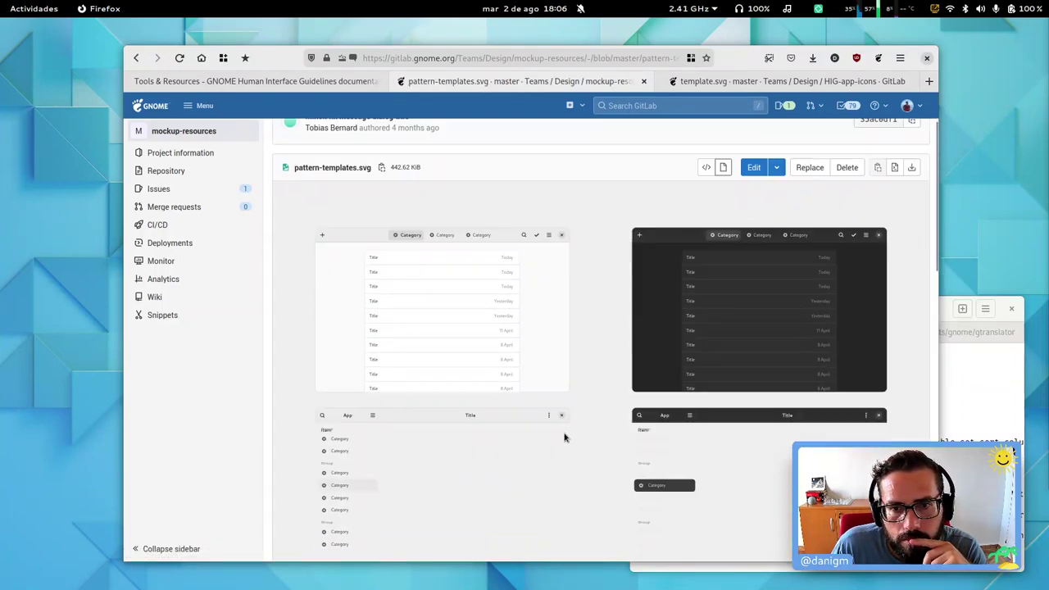
scroll(597, 394, "down", 3)
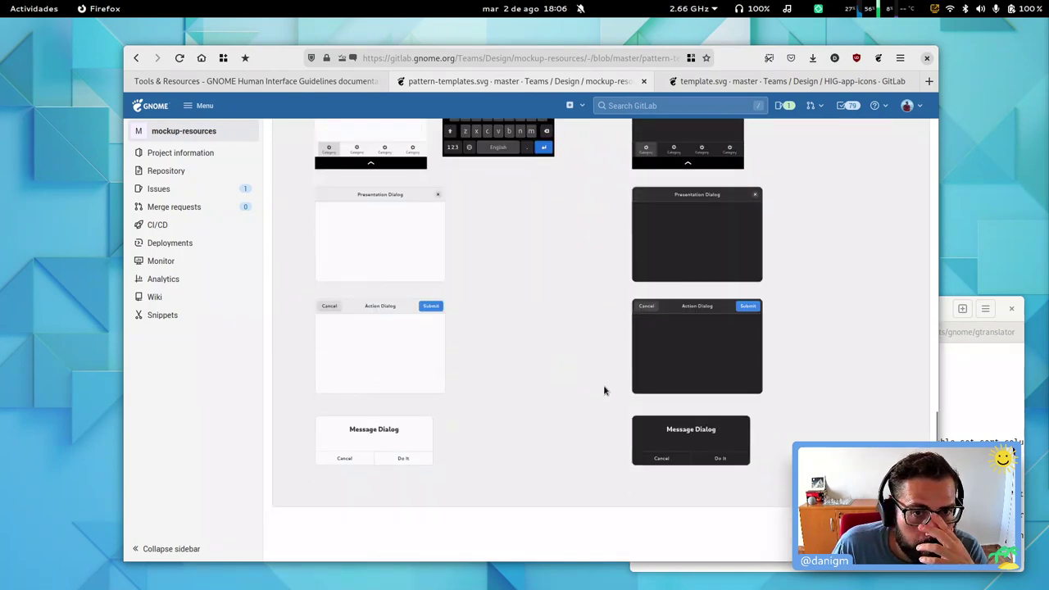
scroll(391, 366, "up", 10)
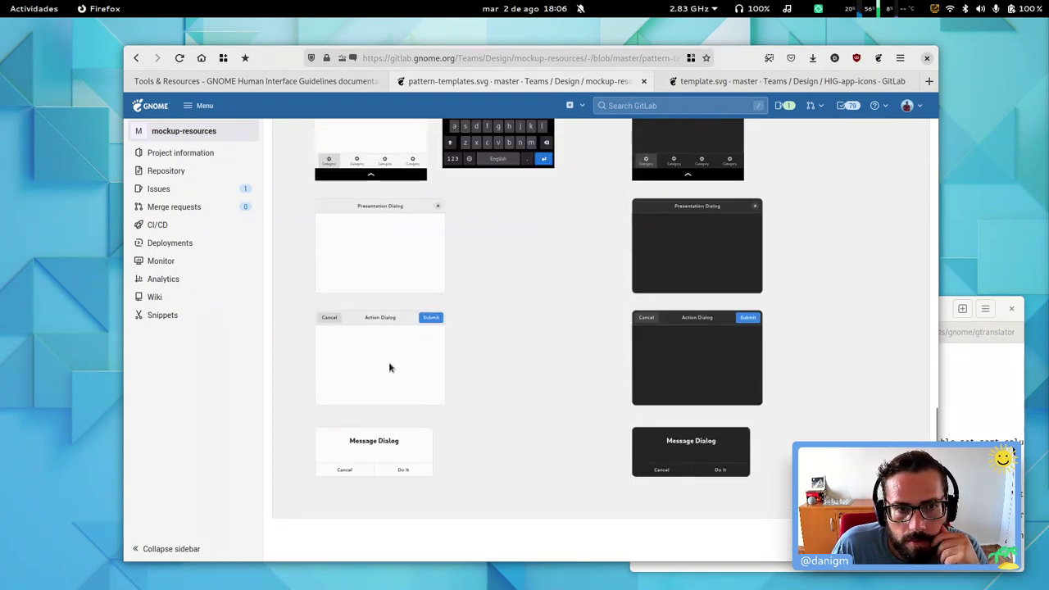
left_click(136, 58)
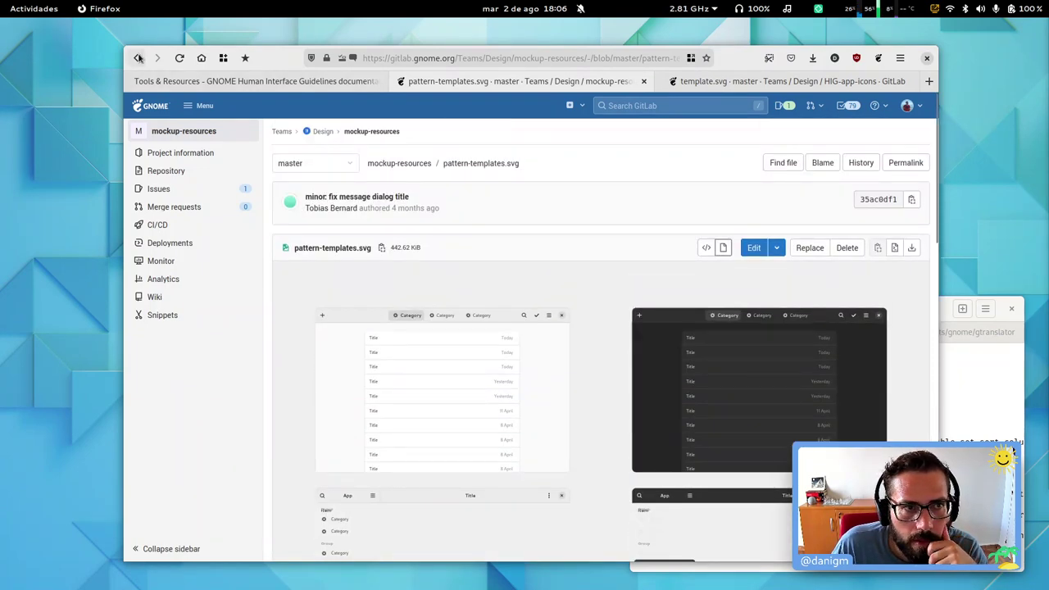
Step: Open wireframing-widgets.svg and examine its light and dark entry and button widgets
left_click(401, 290)
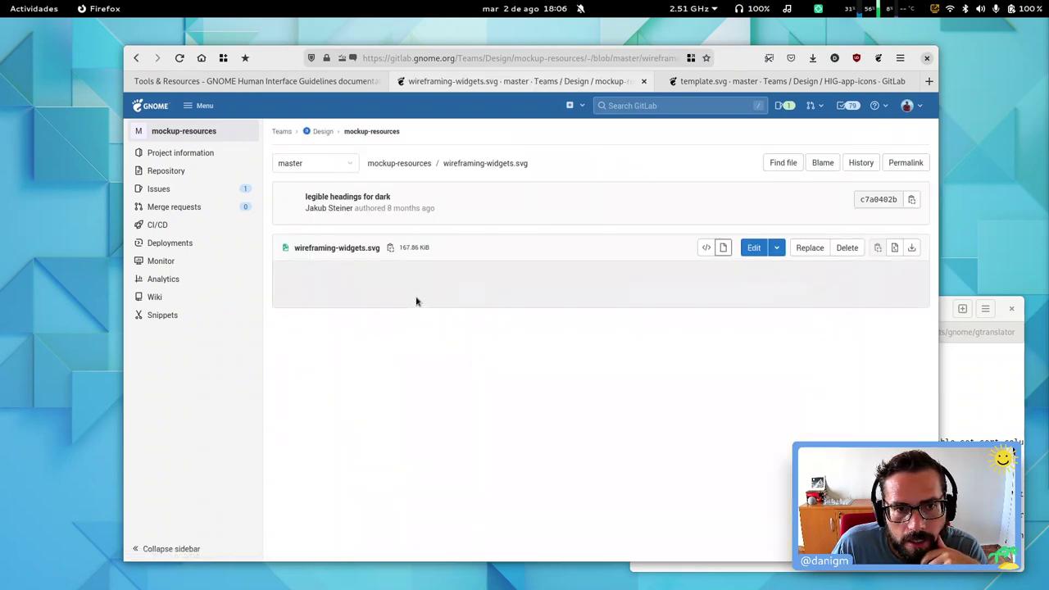
scroll(623, 352, "down", 2)
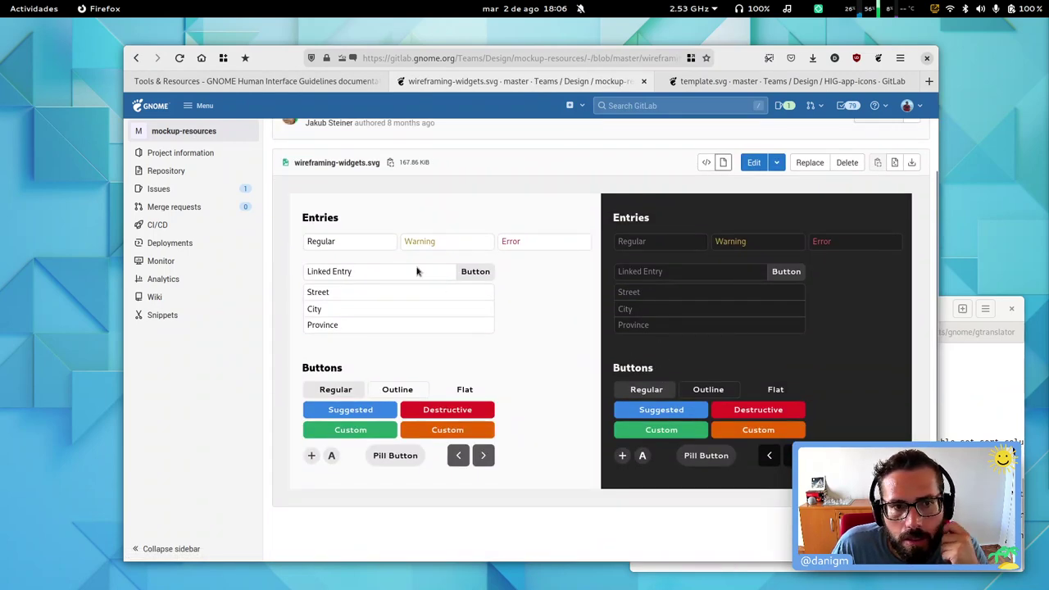
scroll(623, 221, "up", 2)
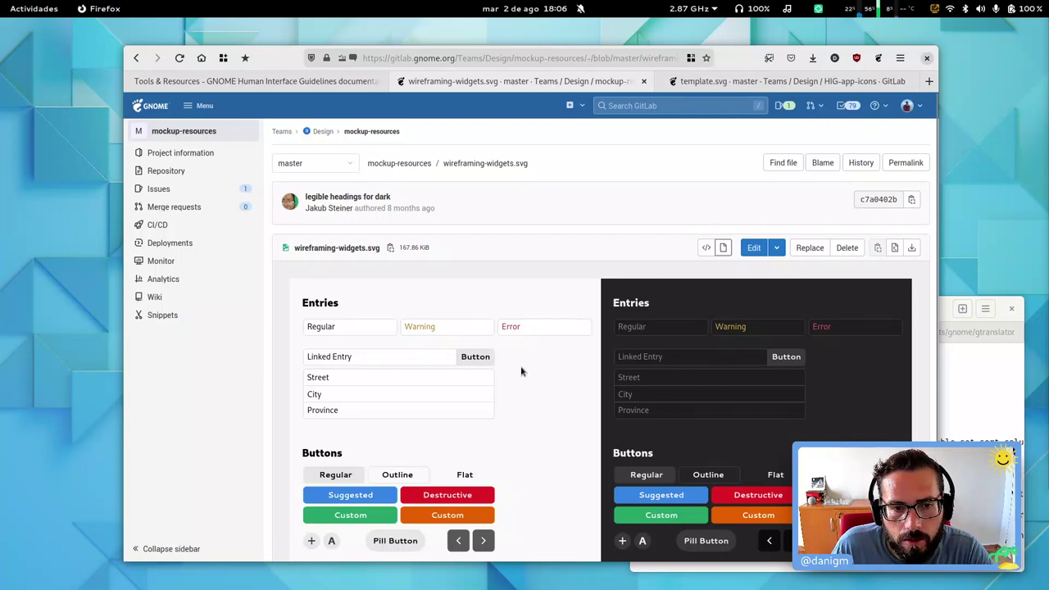
scroll(521, 371, "down", 2)
scroll(557, 368, "up", 2)
Step: View the HIG-app-icons template.svg and close both GitLab tabs to return to Tools & Resources
left_click(692, 82)
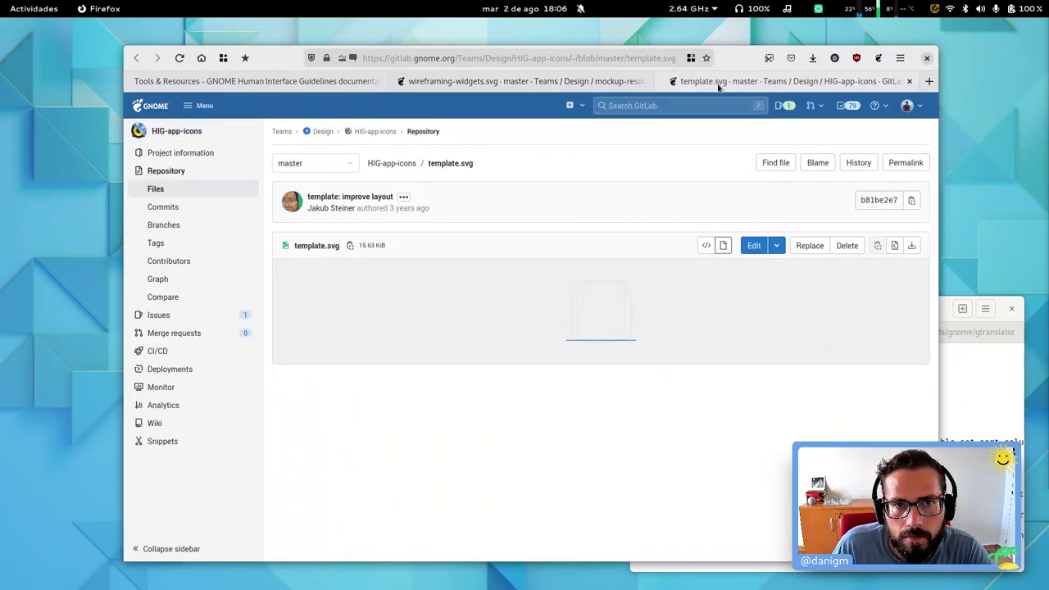
middle_click(718, 82)
middle_click(718, 82)
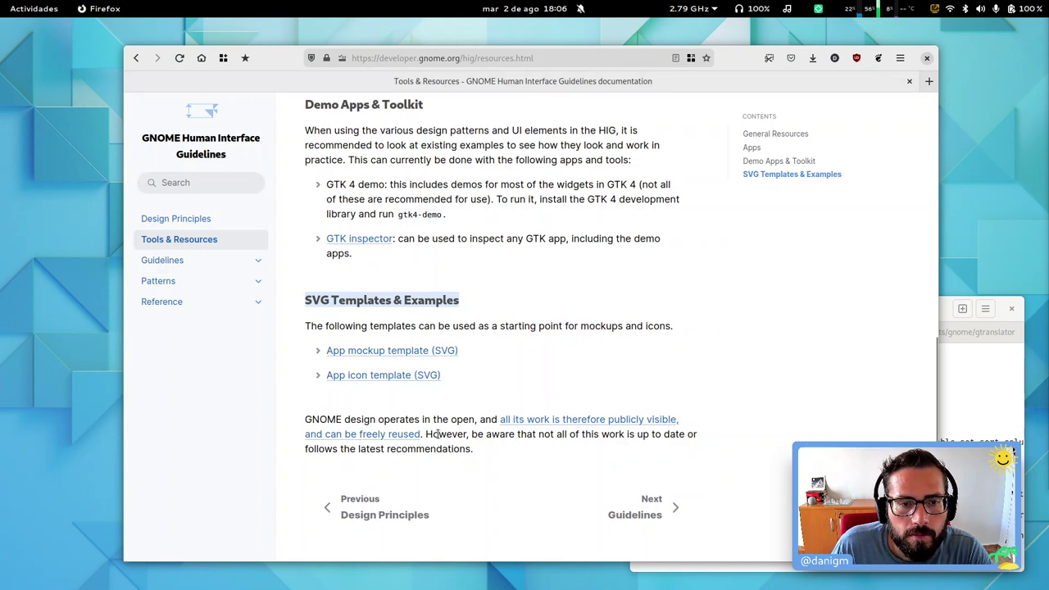
Step: Go on to the Guidelines section, look over its topics and open App Naming
left_click(641, 517)
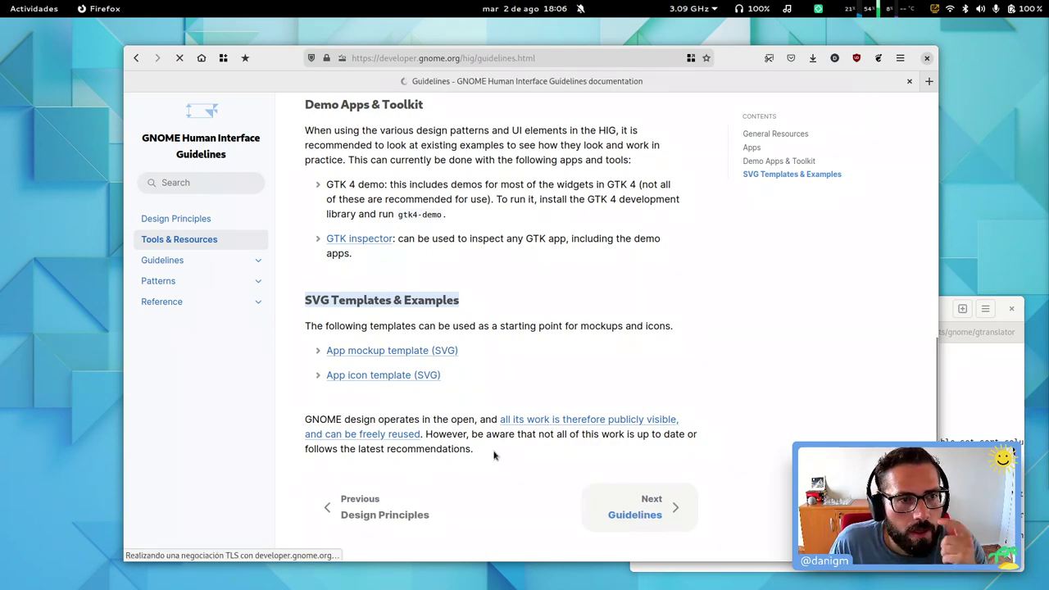
scroll(749, 313, "down", 1)
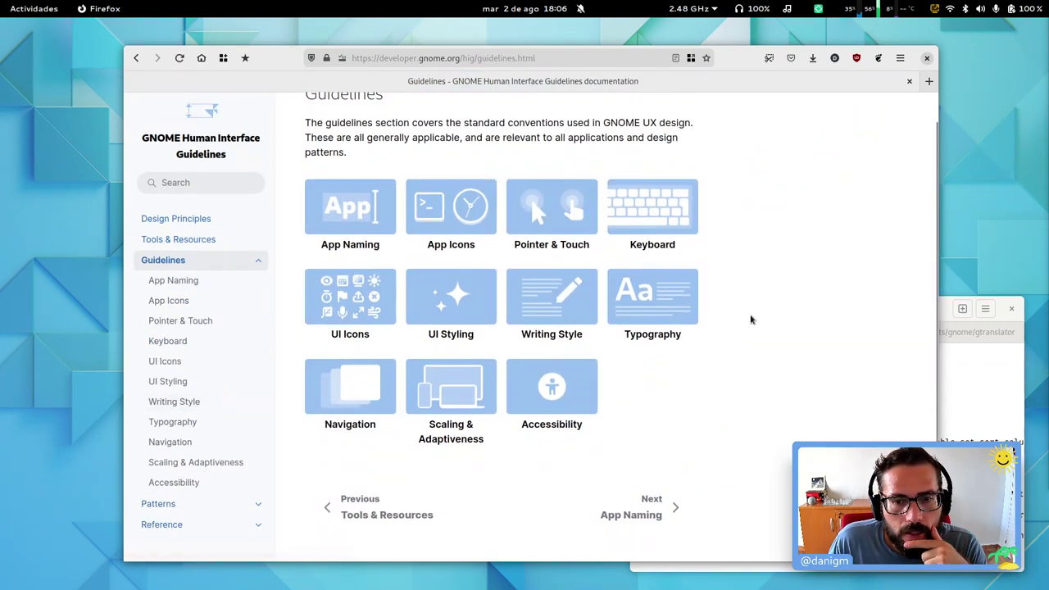
scroll(748, 316, "up", 1)
left_click(352, 233)
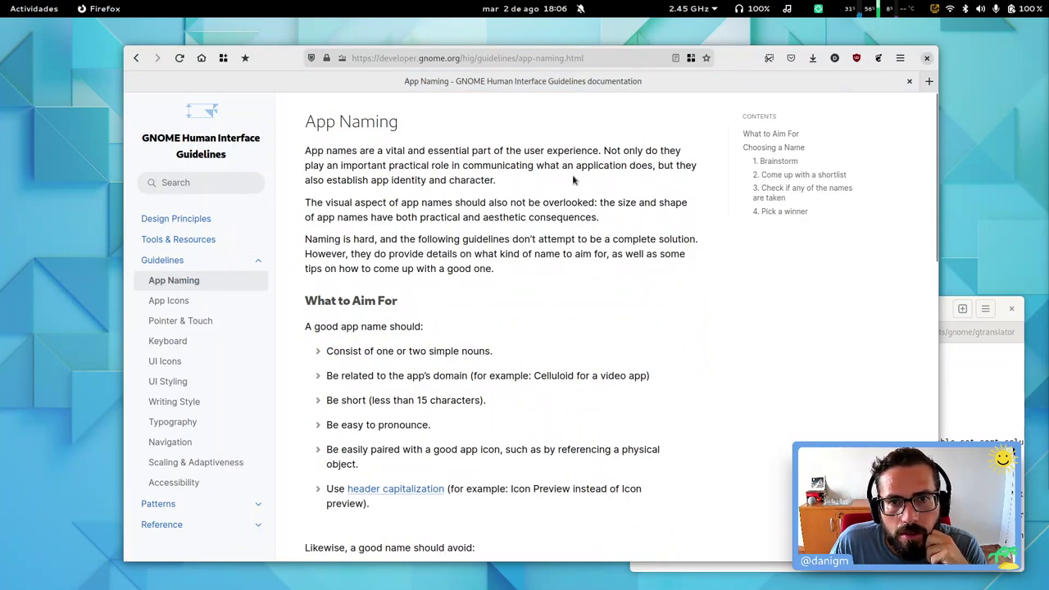
Step: Read the App Naming introduction and the What to Aim For criteria for a good app name
triple_click(429, 214)
left_click(430, 217)
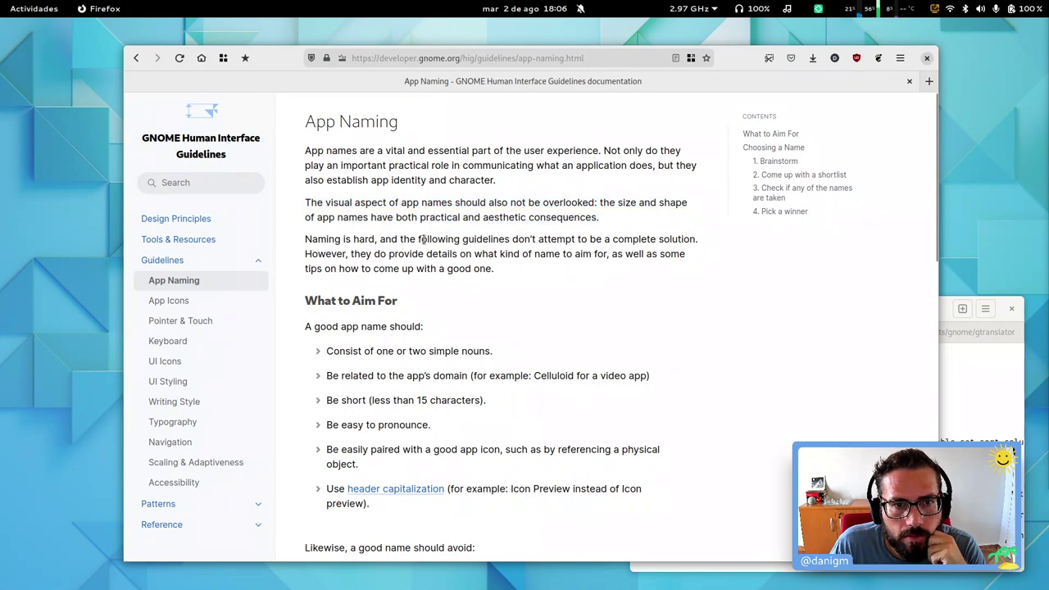
triple_click(423, 238)
left_click(414, 258)
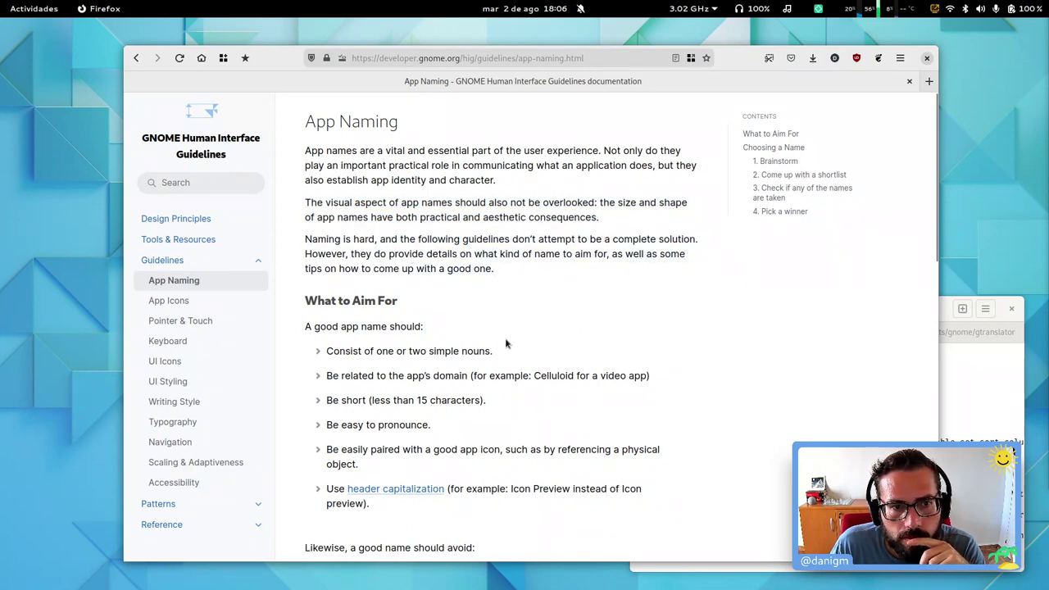
scroll(506, 344, "down", 3)
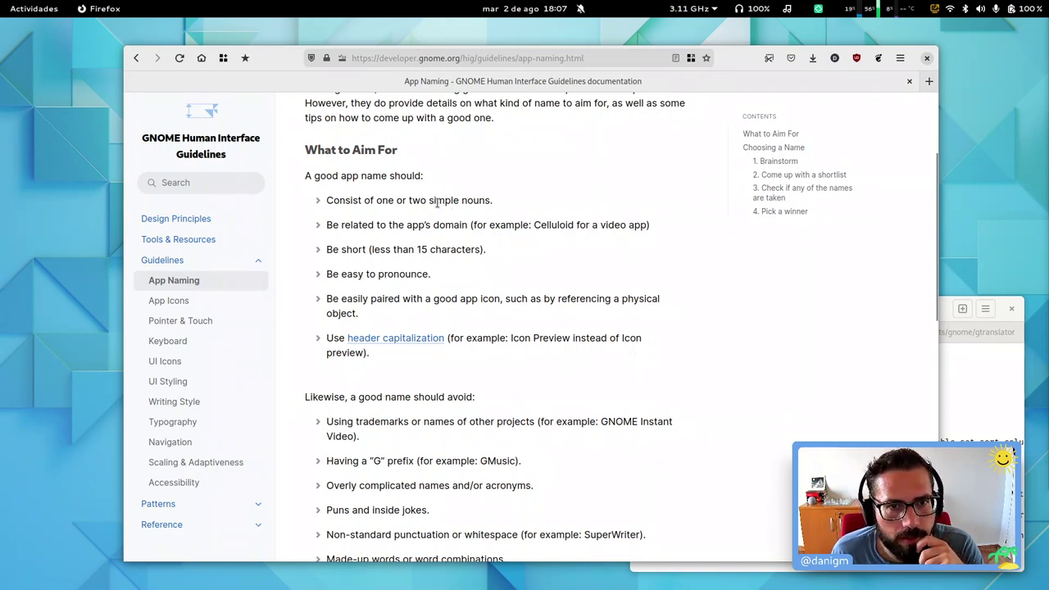
double_click(385, 200)
left_click(385, 200)
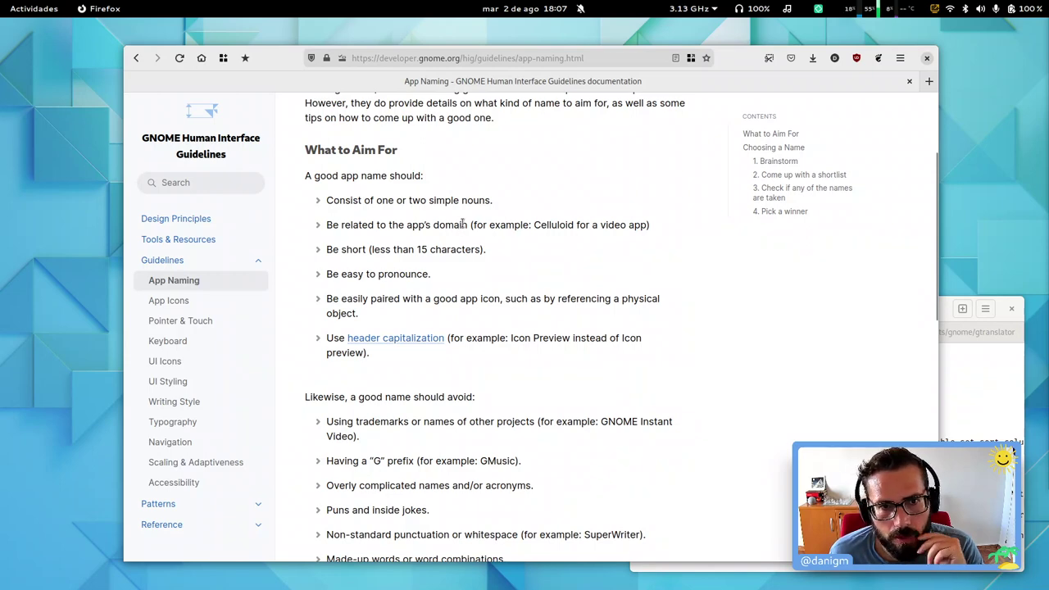
Step: Look up "nouns" in WordReference's English-Spanish dictionary in a new tab, and close that tab when done
key("ctrl+t")
type("w")
key("Return")
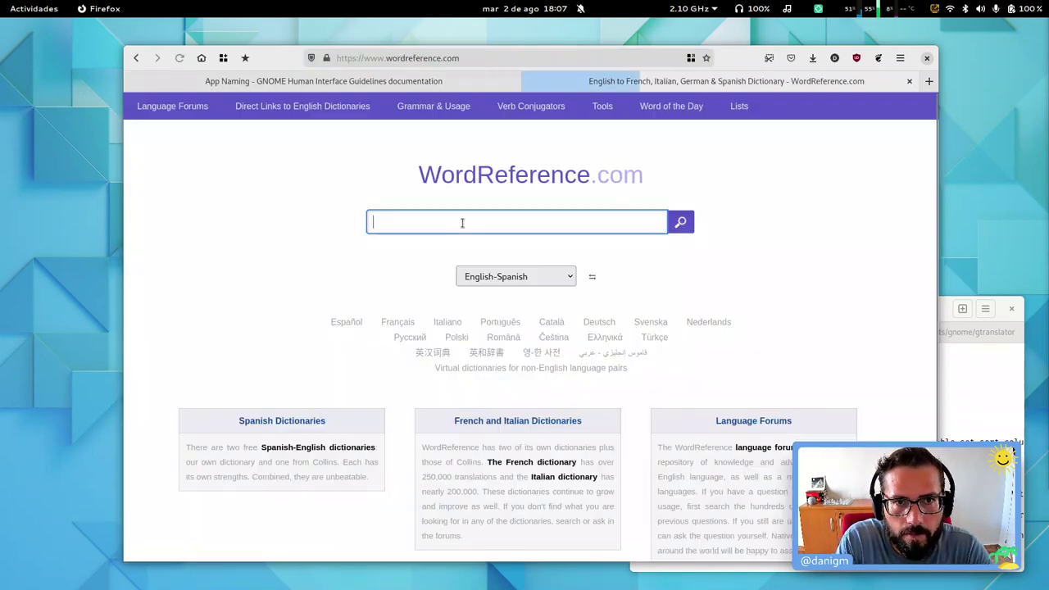
type("nouns")
key("Return")
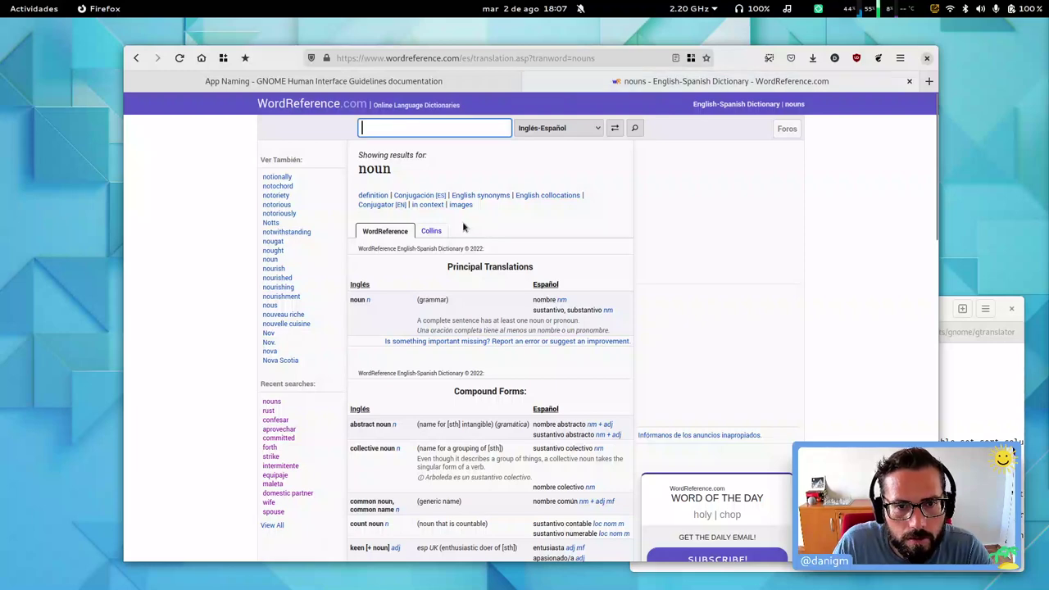
key("ctrl+w")
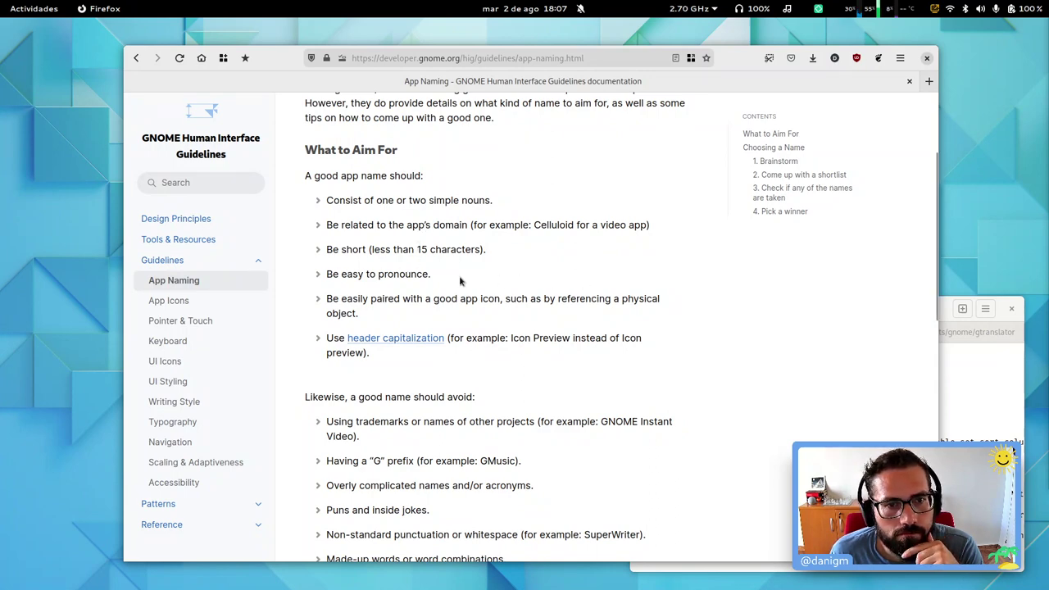
Step: Read the list of naming pitfalls to avoid and run /app/bin/gtranslator in the terminal
scroll(457, 283, "down", 2)
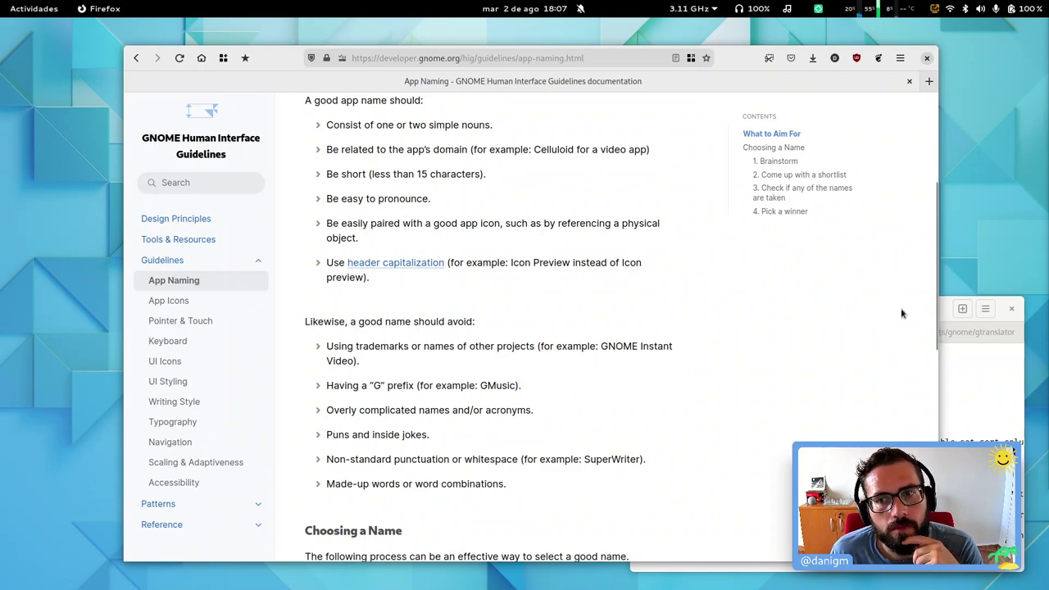
left_click(993, 382)
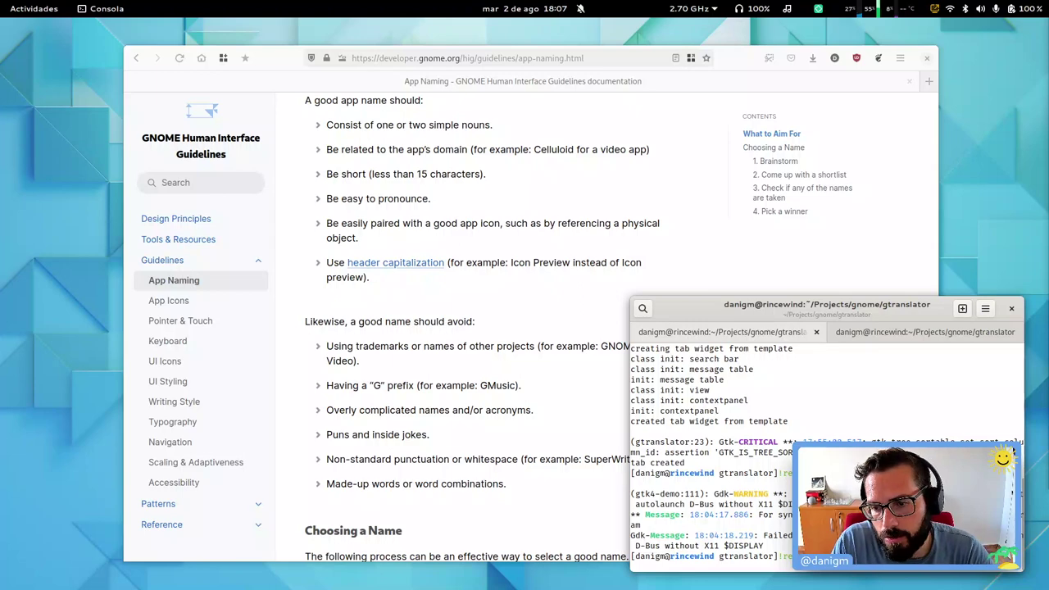
key("Return")
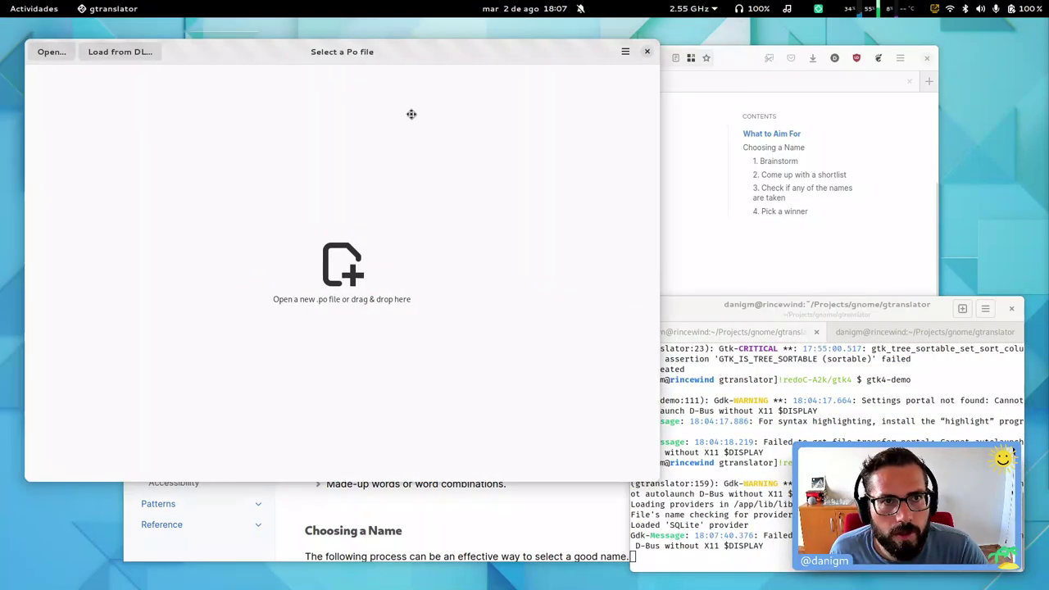
Step: Move the gtranslator window down over the browser and open the application's user help
left_click_drag(411, 114, 465, 163)
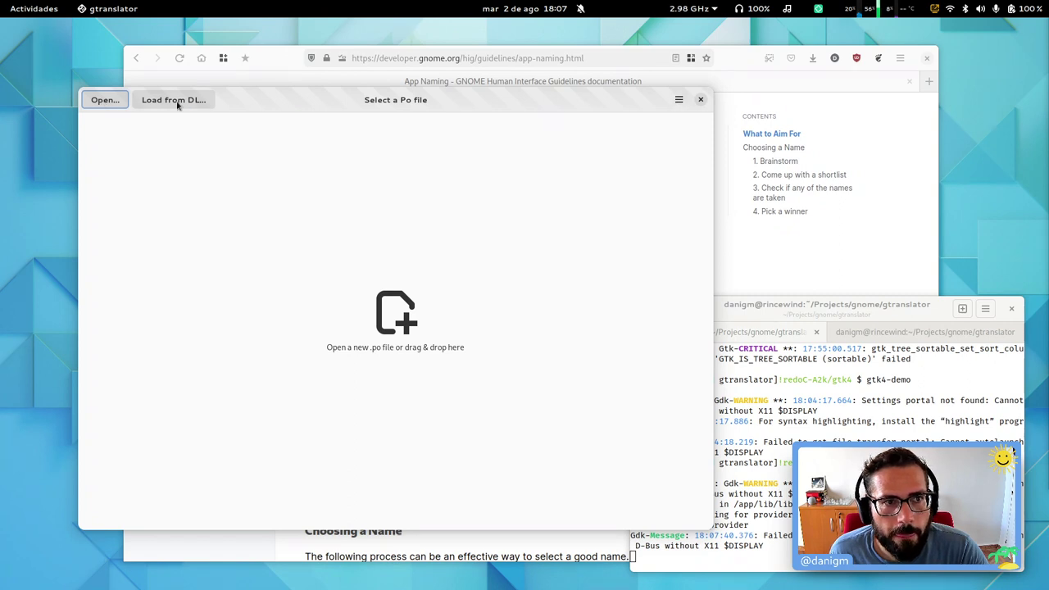
left_click(678, 100)
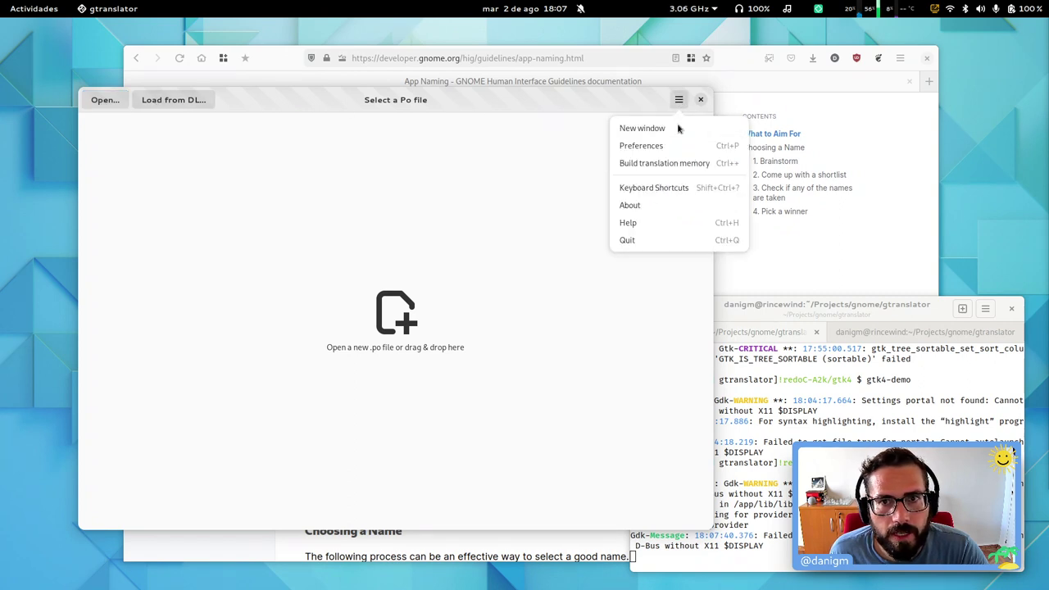
left_click(669, 222)
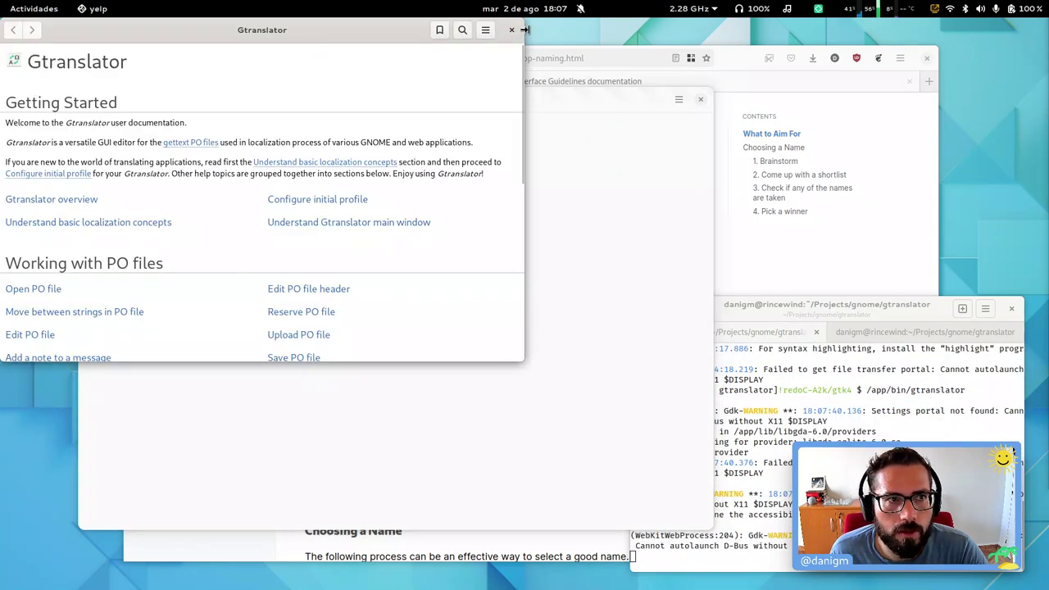
Step: Close the user help, check the application name in gtranslator's About dialog, and quit gtranslator
left_click(512, 31)
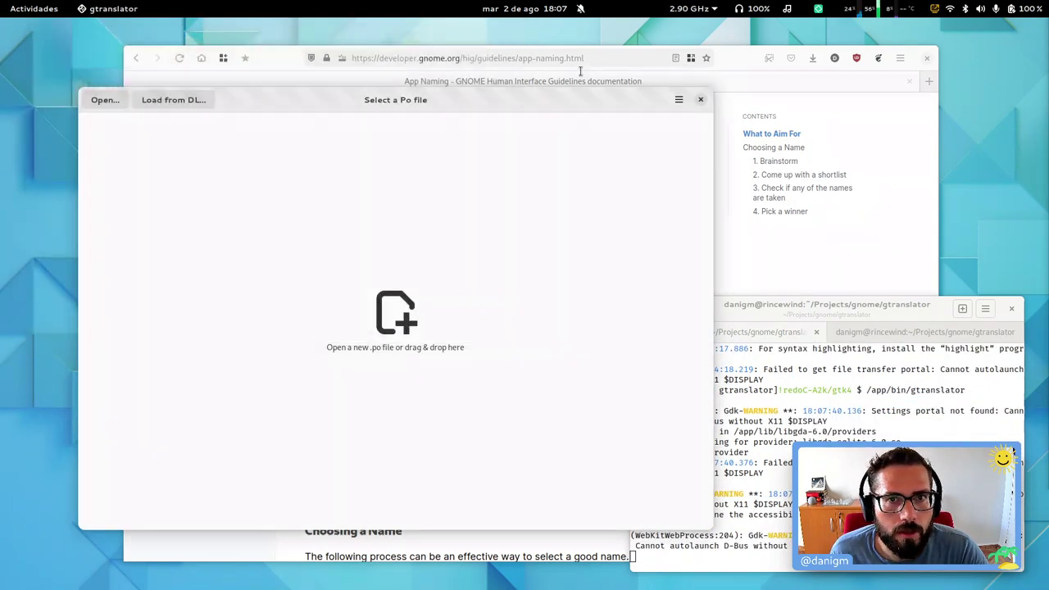
left_click(678, 99)
left_click(651, 206)
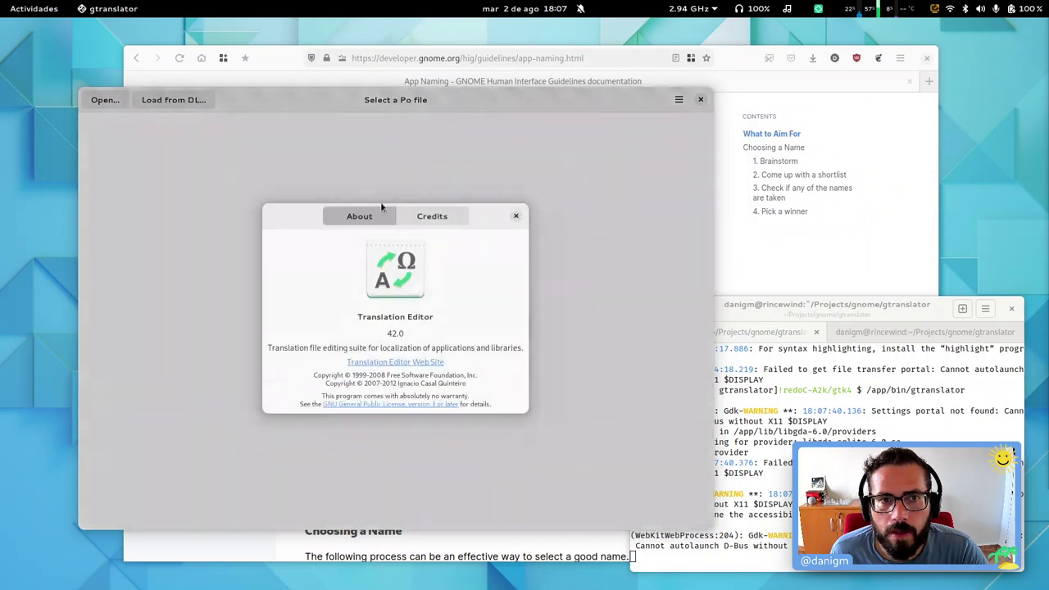
triple_click(382, 316)
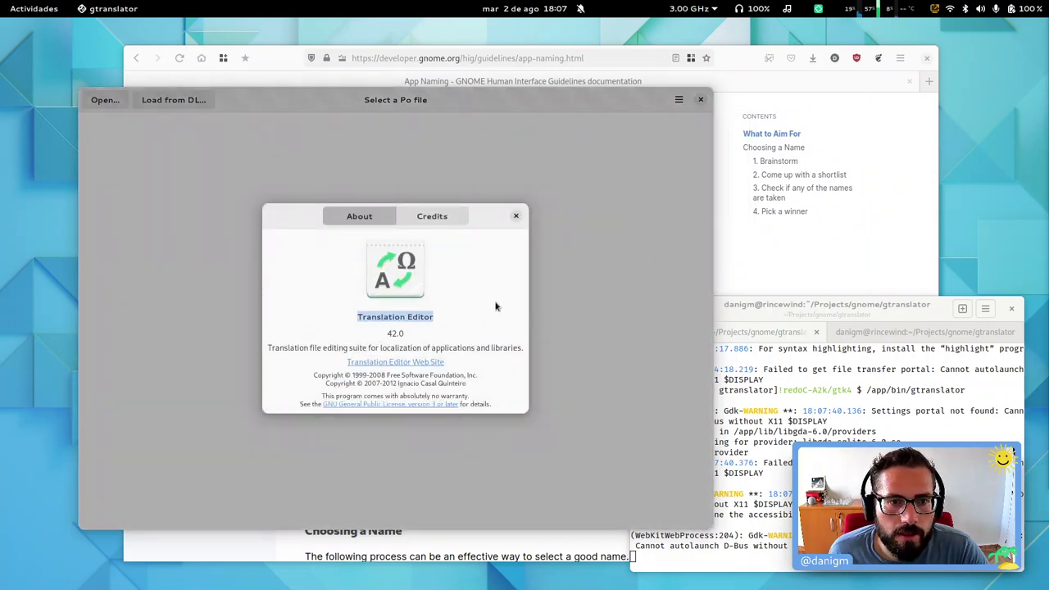
left_click(518, 217)
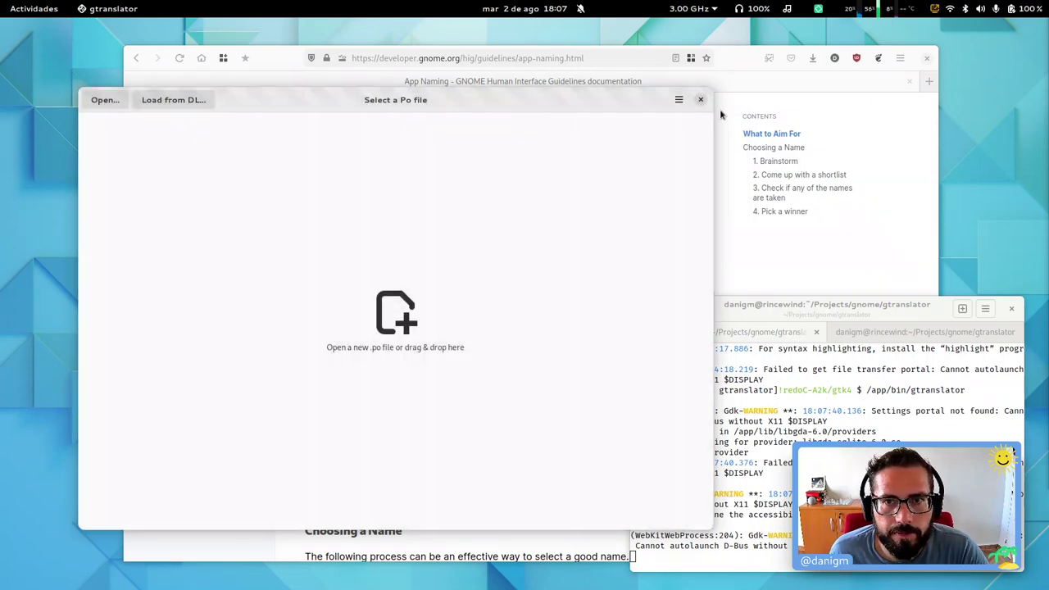
left_click(700, 99)
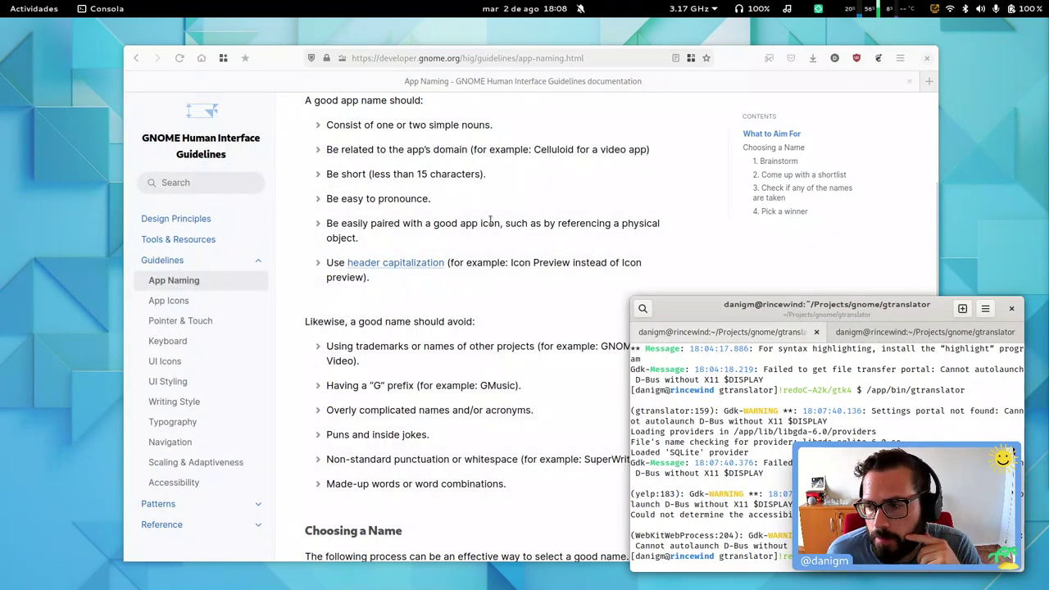
Step: Reread the App Naming criteria for a good name and the list of naming practices to avoid
left_click(358, 173)
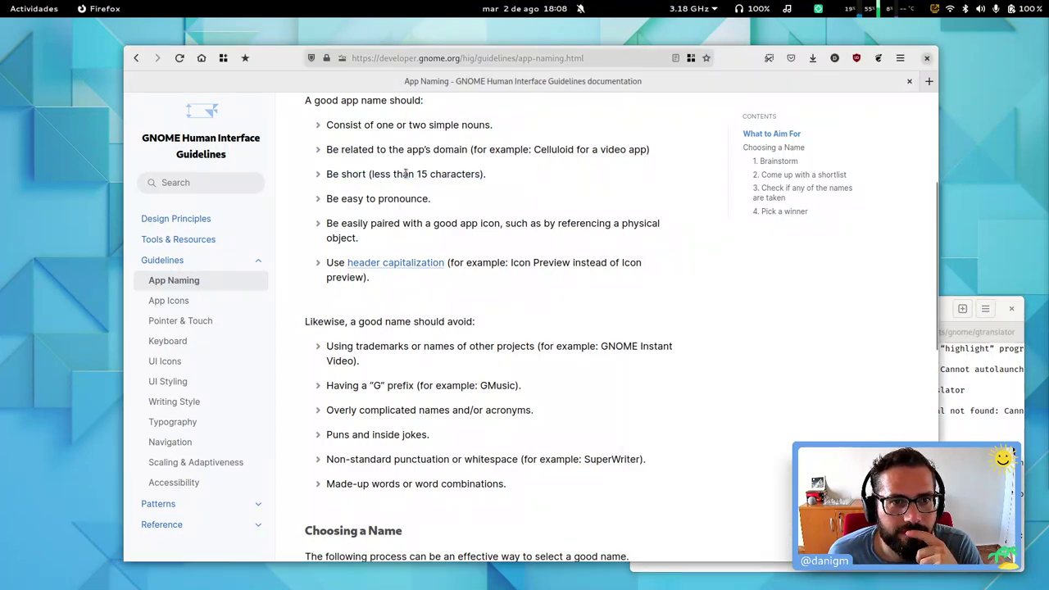
triple_click(373, 223)
left_click(623, 238)
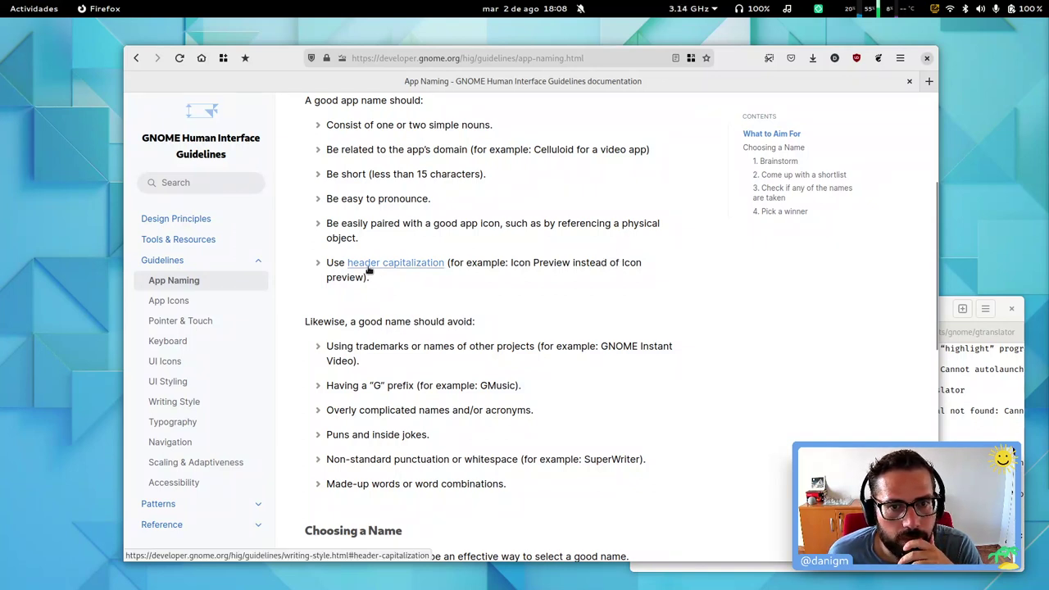
scroll(524, 326, "down", 2)
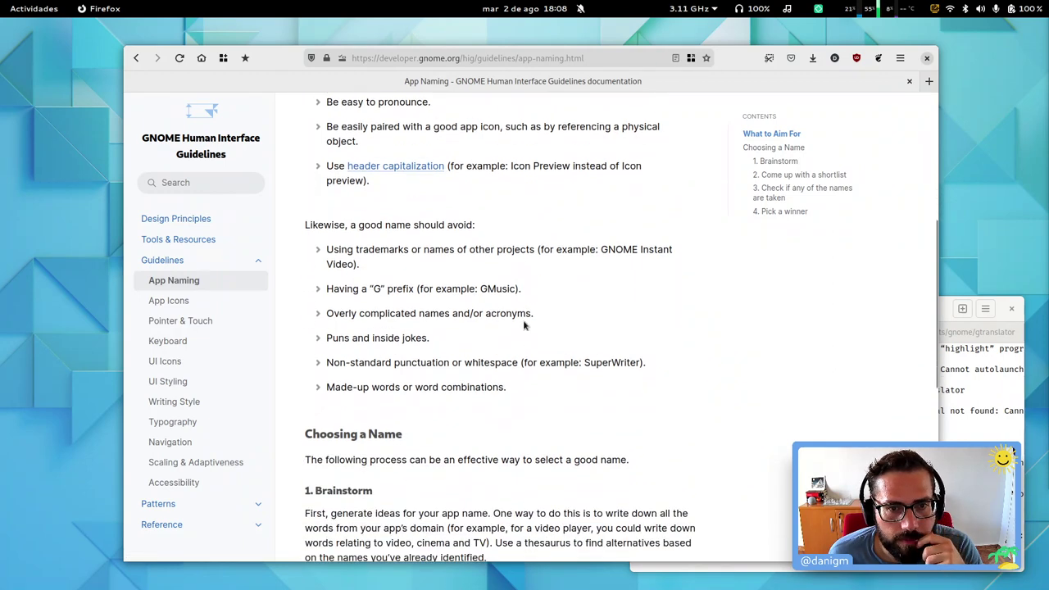
scroll(524, 325, "down", 1)
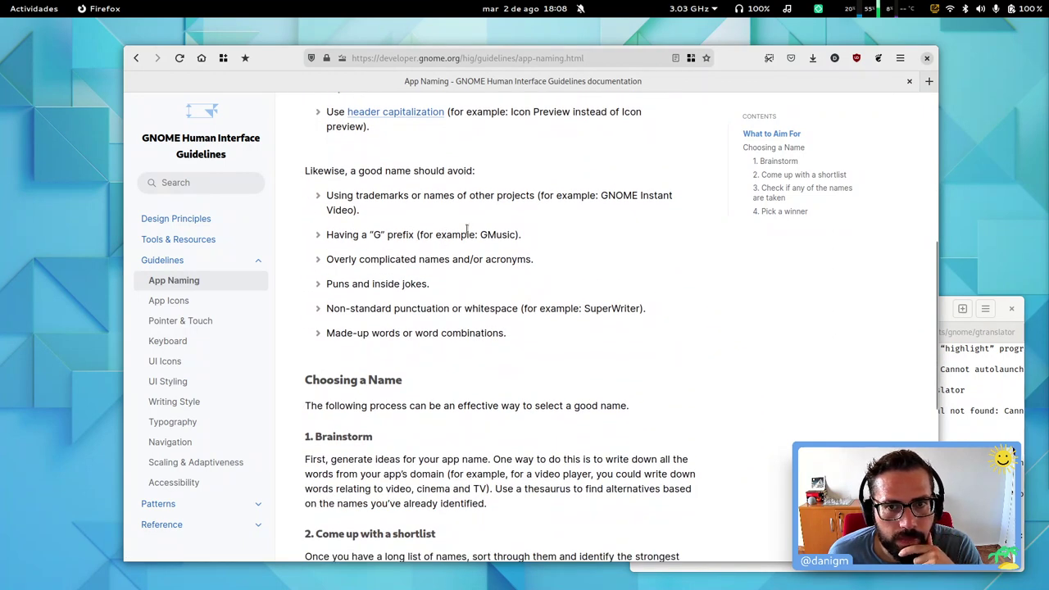
left_click_drag(601, 196, 637, 197)
left_click(617, 230)
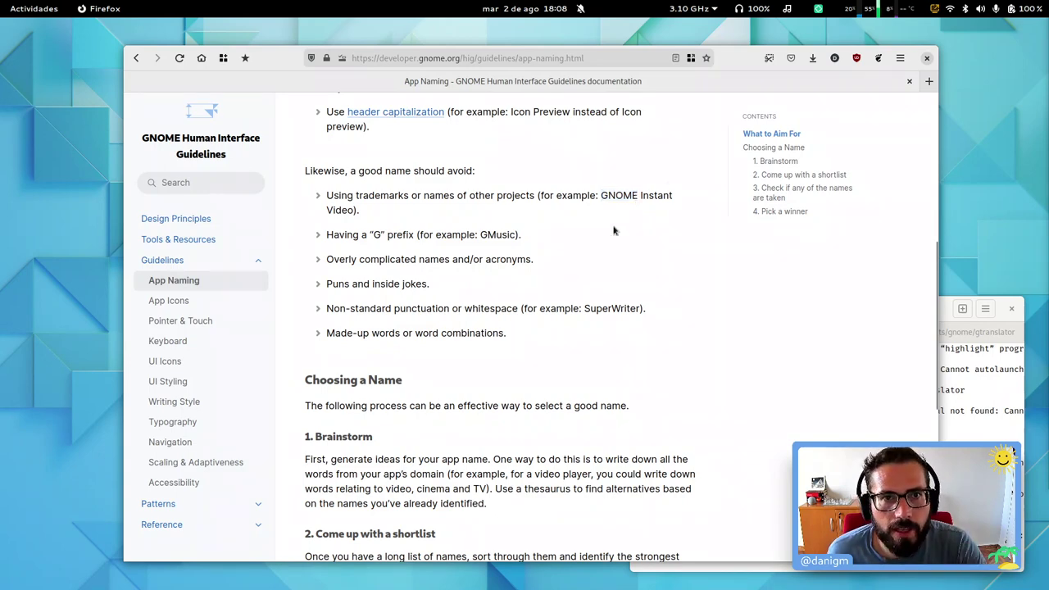
Step: Open the GNOME / gtranslator GitLab project page in a new browser tab
key("ctrl+t")
type("gt")
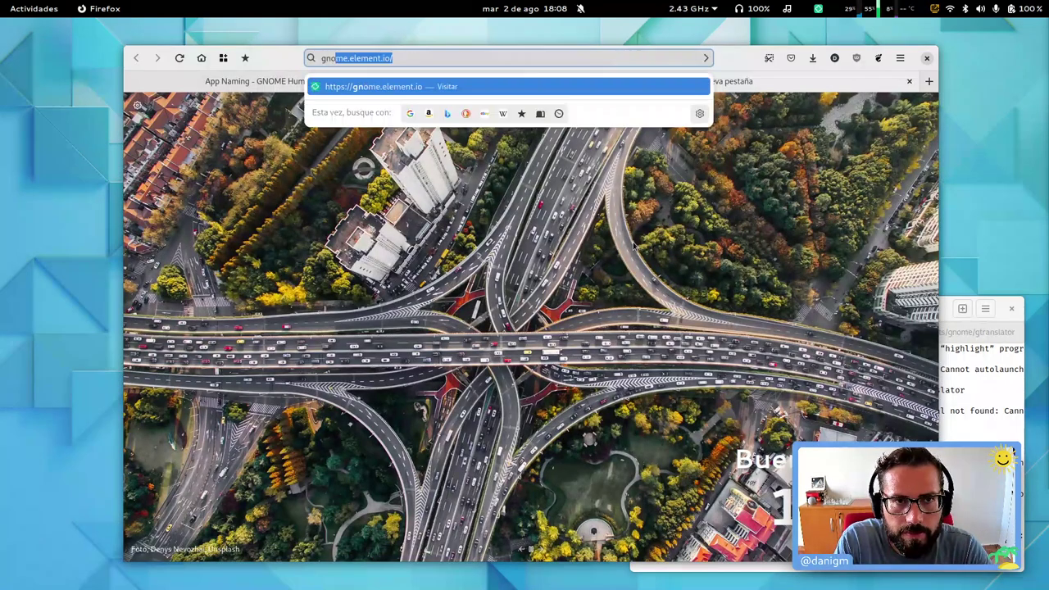
type("ranslator")
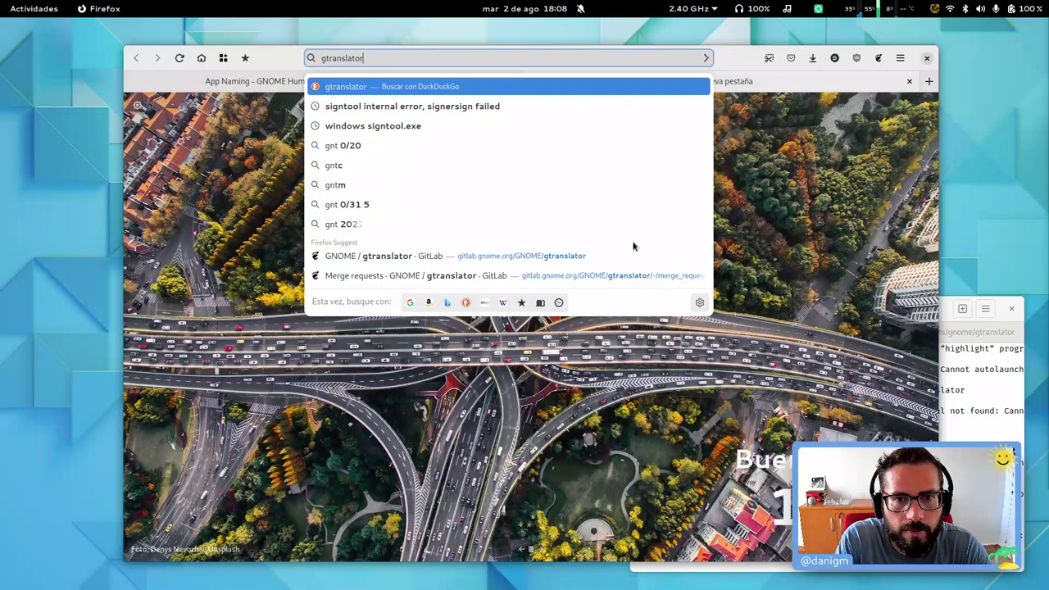
key("Down")
key("Down")
key("Down")
key("Down")
key("Down")
key("Down")
key("Down")
key("Return")
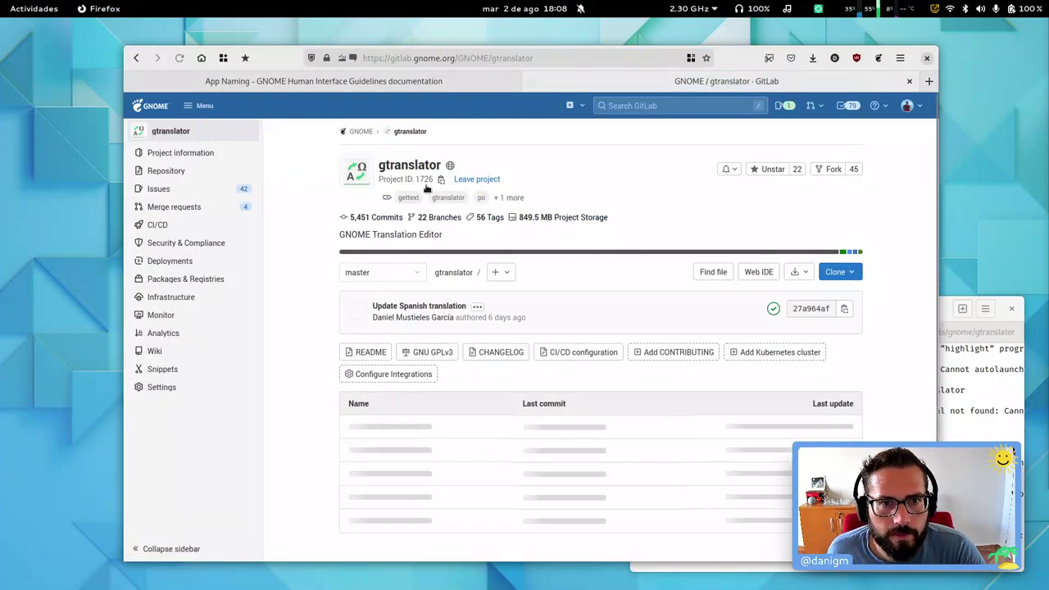
Step: Examine the project description on the gtranslator GitLab page against the naming guidelines, and return to the App Naming page
scroll(489, 236, "down", 3)
scroll(489, 236, "up", 3)
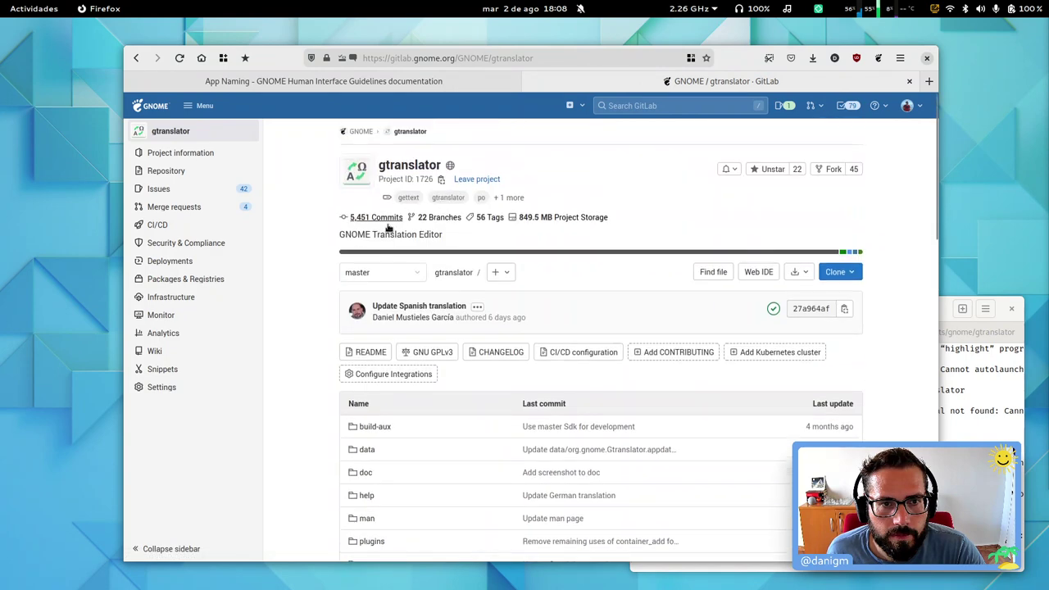
triple_click(400, 235)
key("ctrl+Tab")
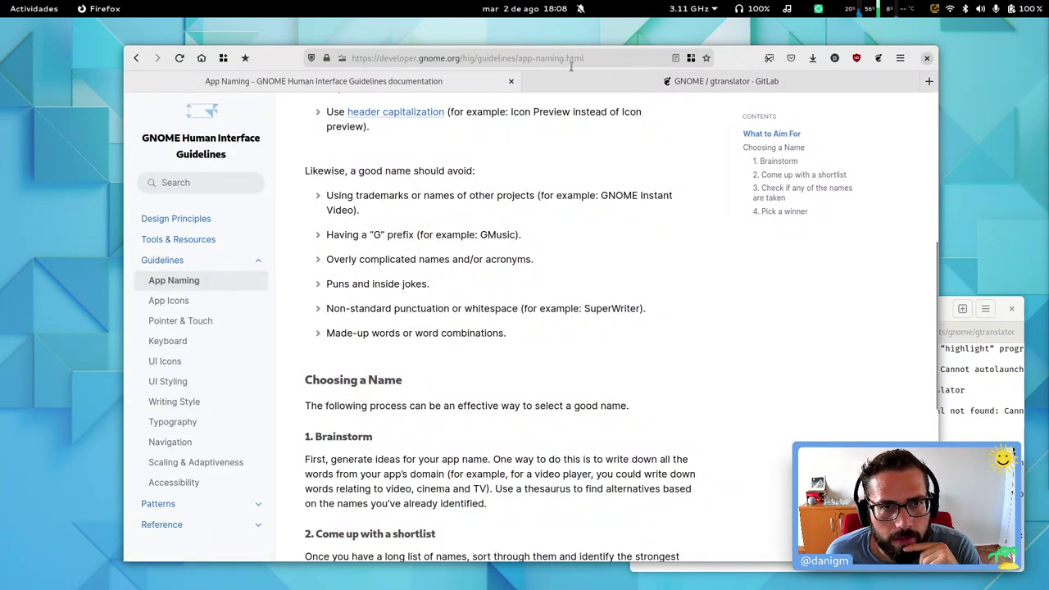
left_click(670, 82)
double_click(349, 235)
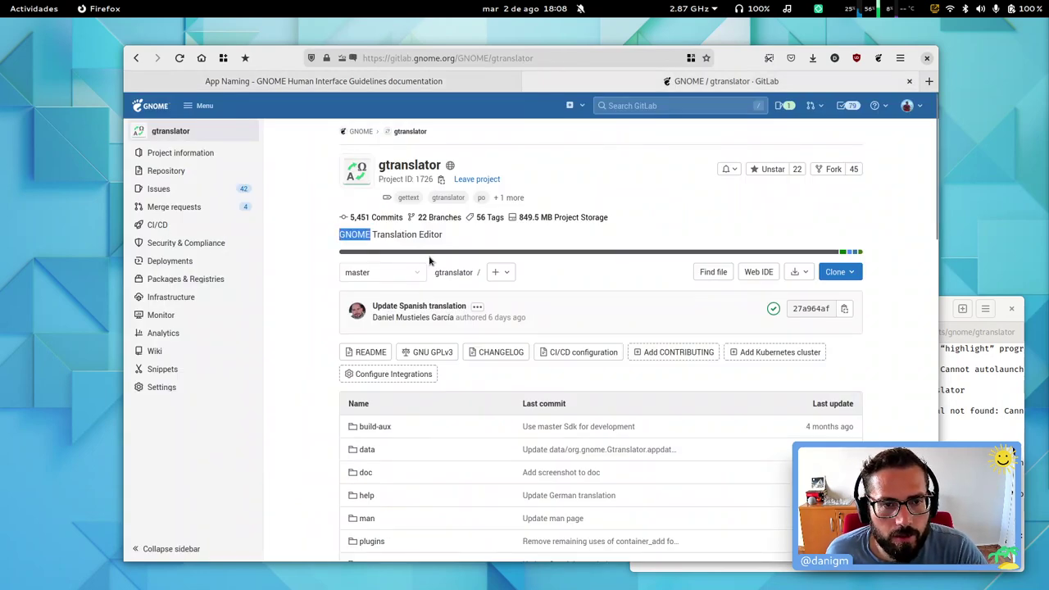
key("ctrl+Tab")
Step: Switch to the second terminal session in the gtranslator project and open a new file named HIG-TODO in vim
left_click(953, 309)
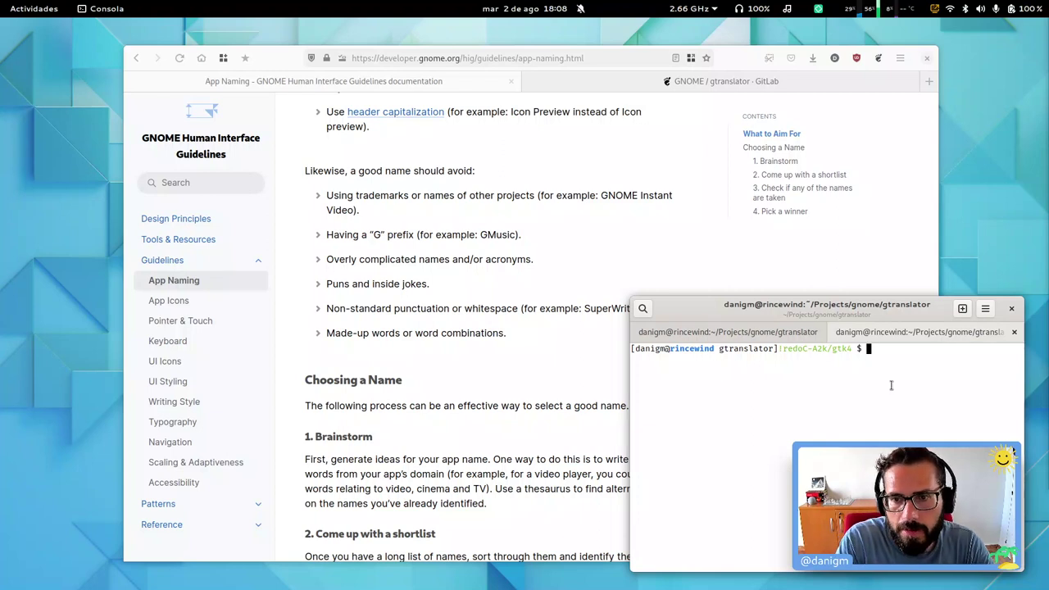
type("vim THANKS")
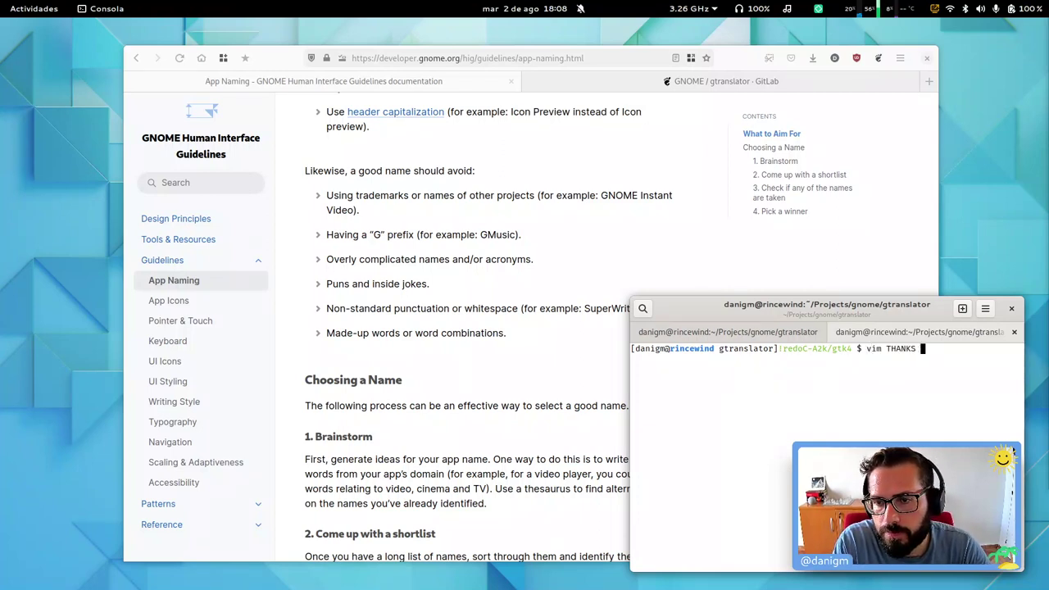
key("BackSpace")
key("BackSpace")
key("BackSpace")
key("BackSpace")
key("BackSpace")
key("BackSpace")
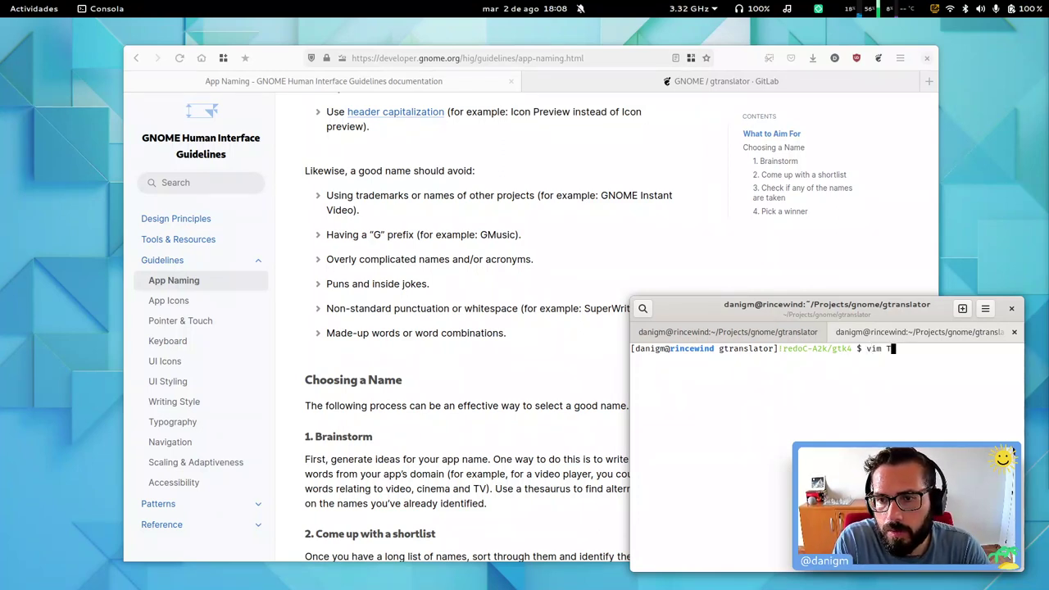
key("BackSpace")
type("HIG")
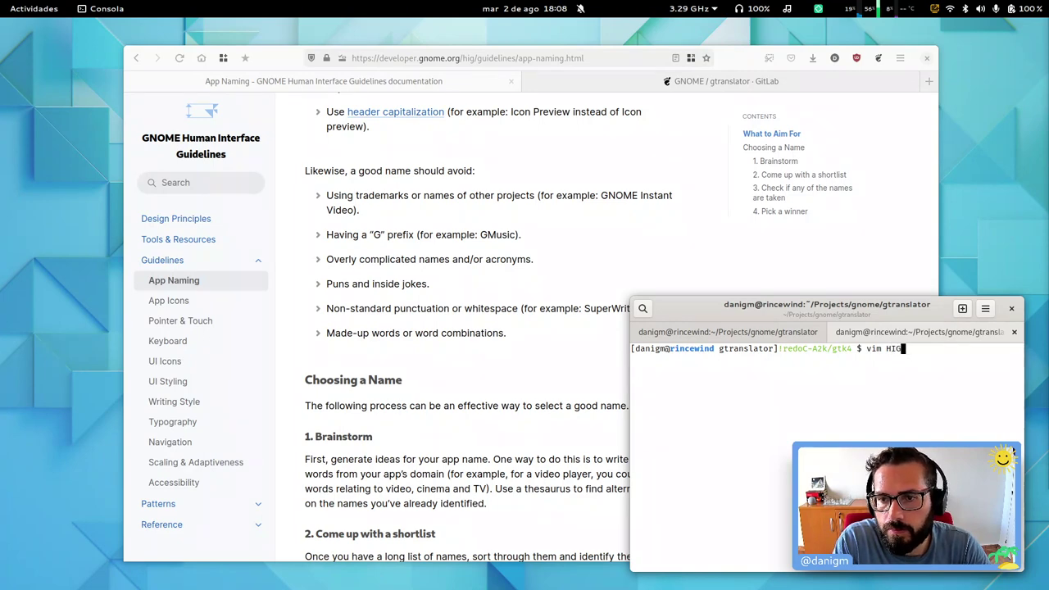
type("-TODO")
key("Return")
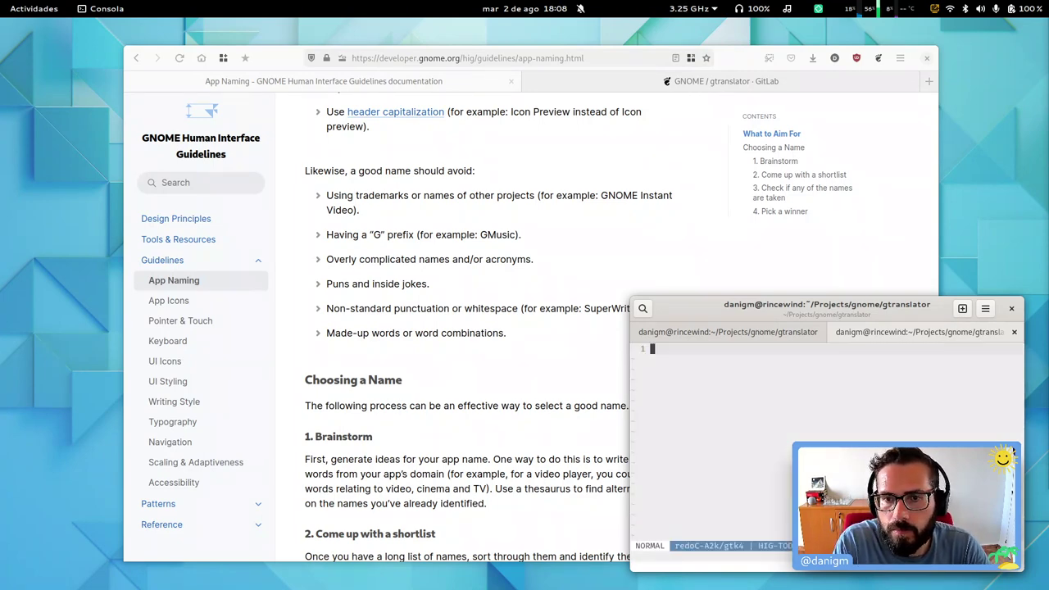
key("super+Up")
key("super+Right")
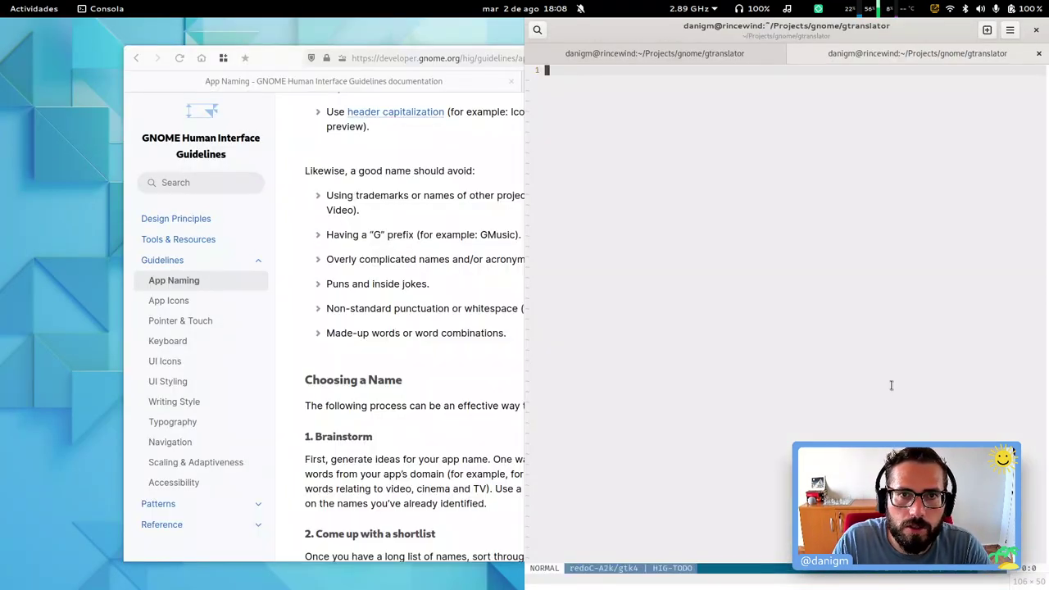
key("super+Down")
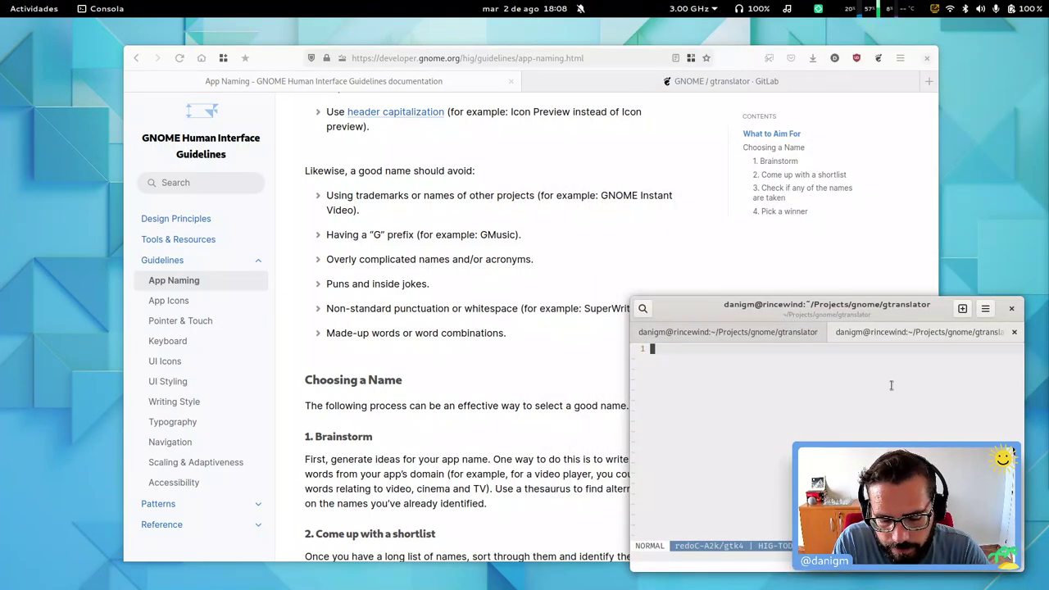
Step: Write the heading "# Human Interface Guidelines fixes" in HIG-TODO and start an empty checklist item "* [ ]" below it
key("i")
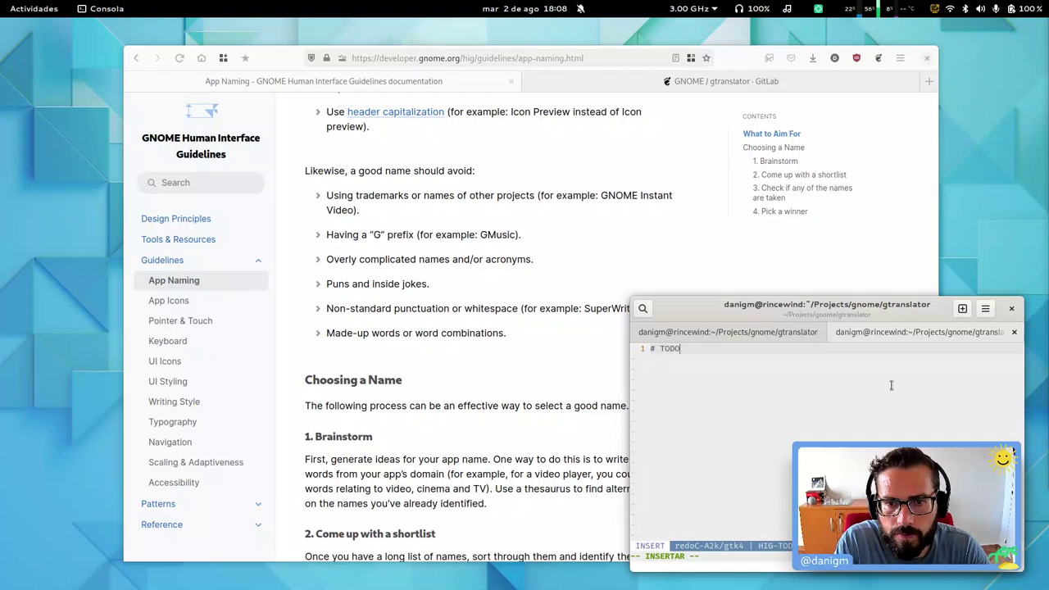
key("BackSpace")
key("BackSpace")
key("BackSpace")
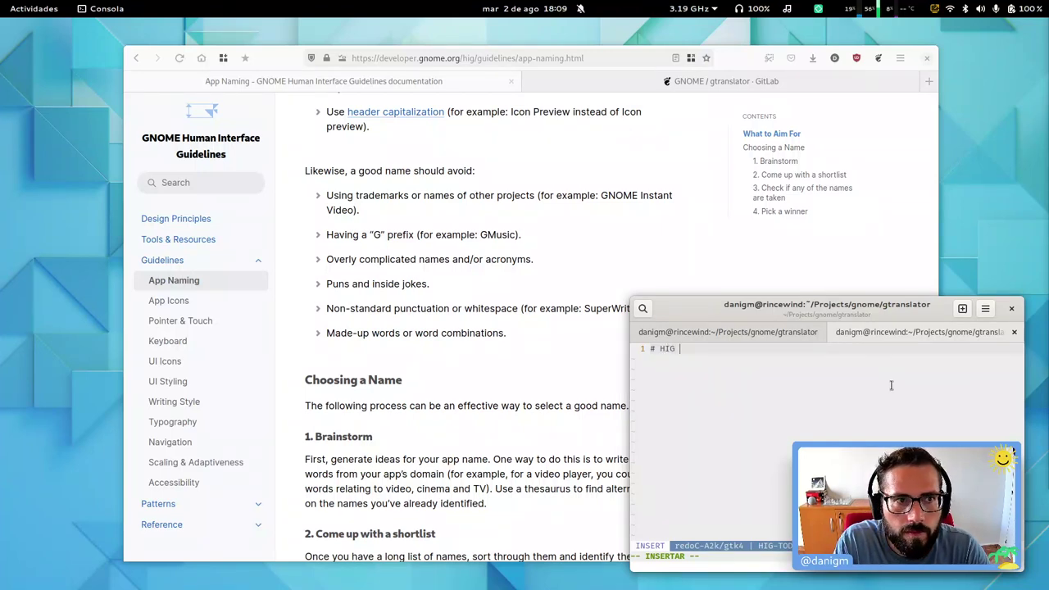
key("BackSpace")
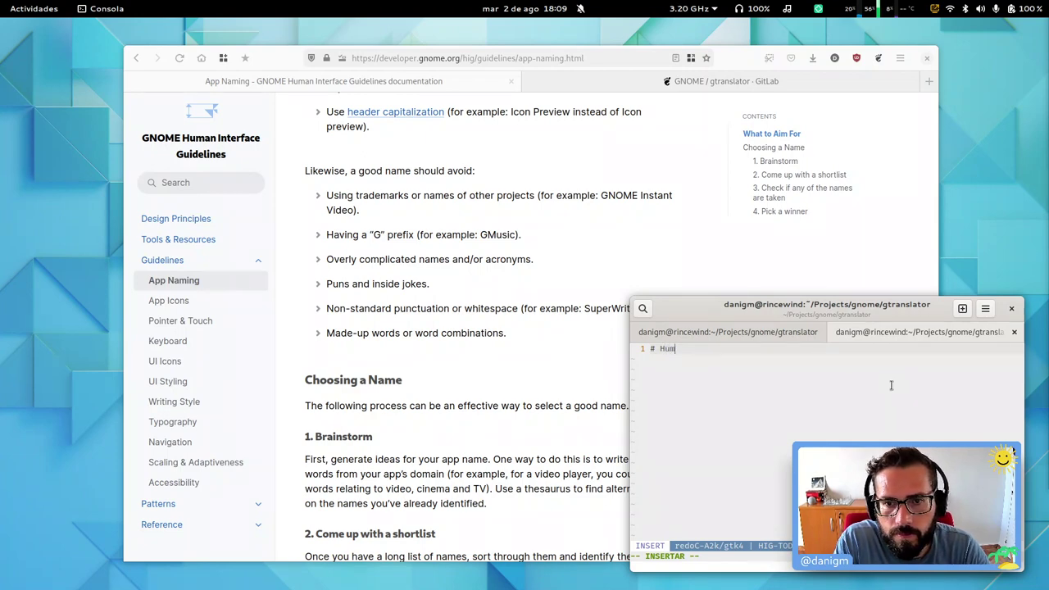
type("uman Interface ")
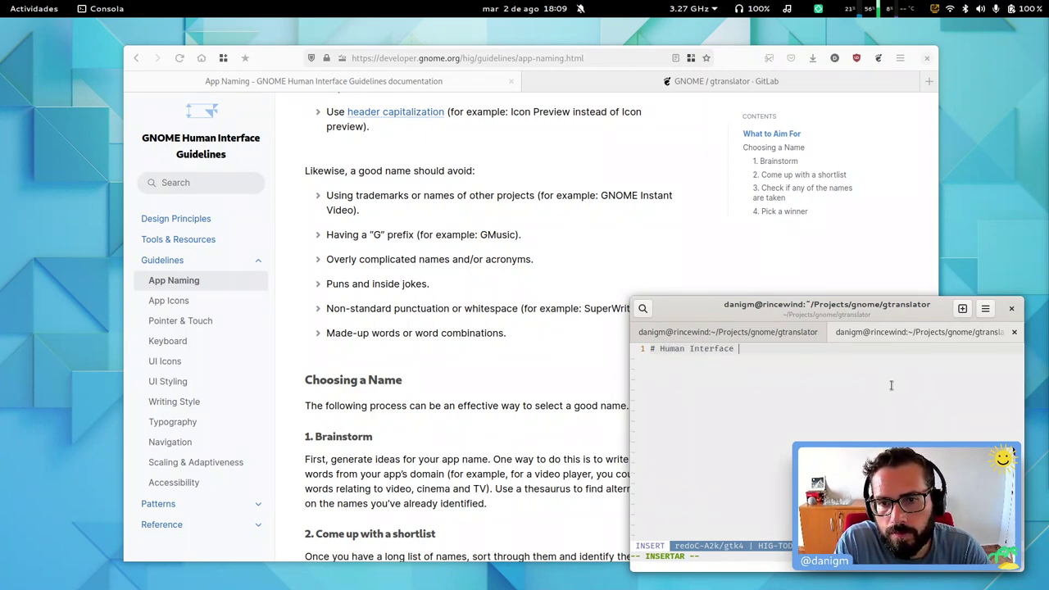
type("Guidelines ")
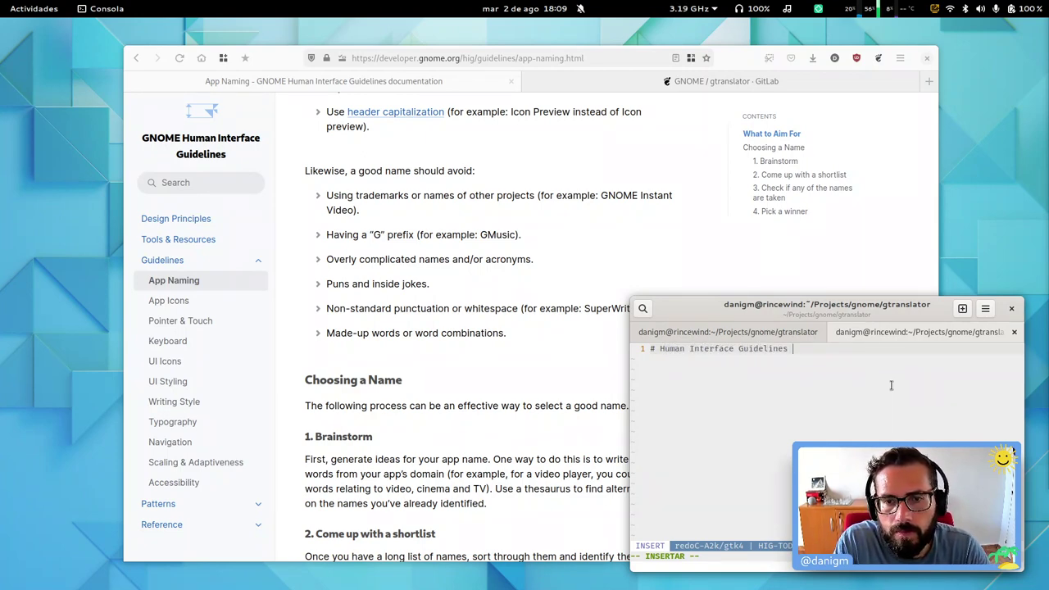
type("f")
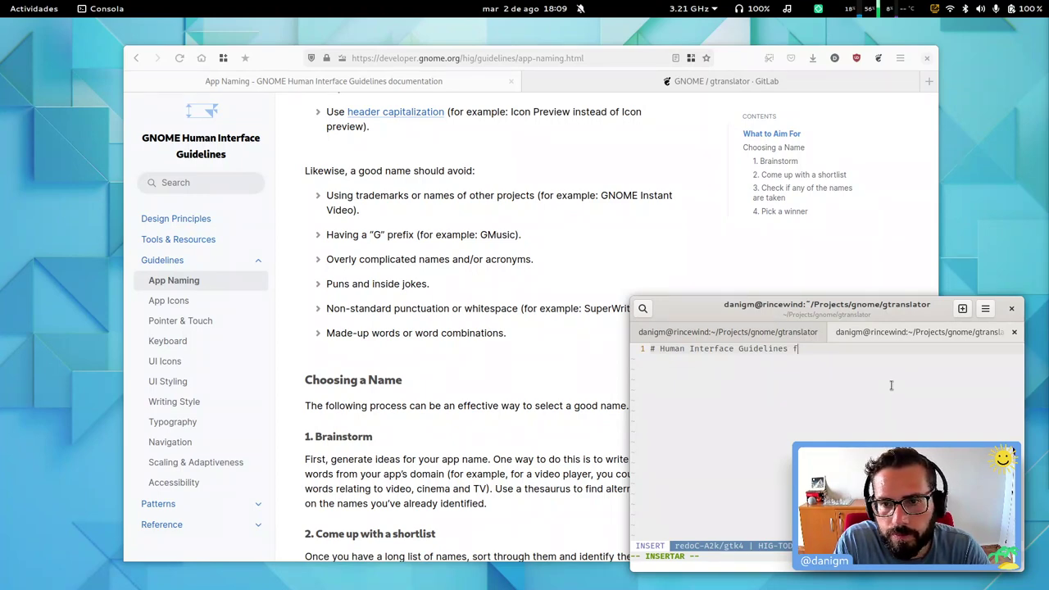
type("ixes")
key("Return")
key("Return")
type("+ ")
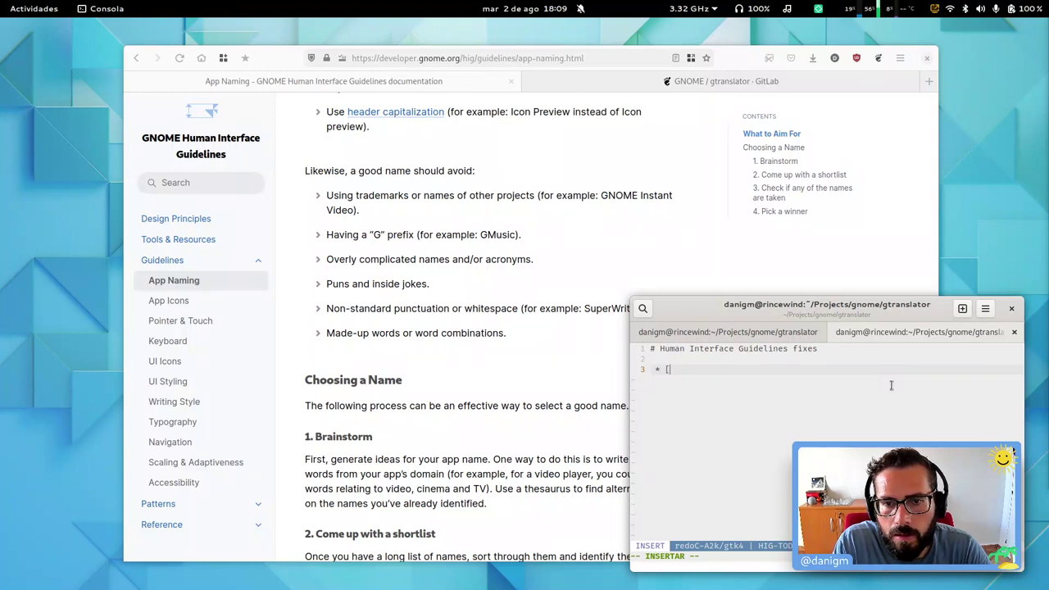
type("[ ]")
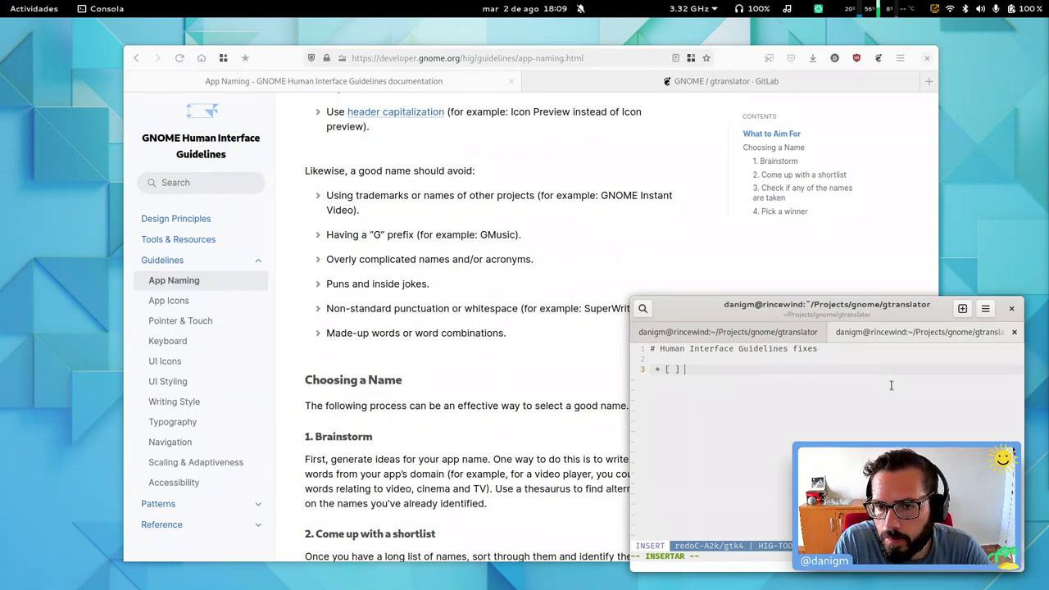
key("super")
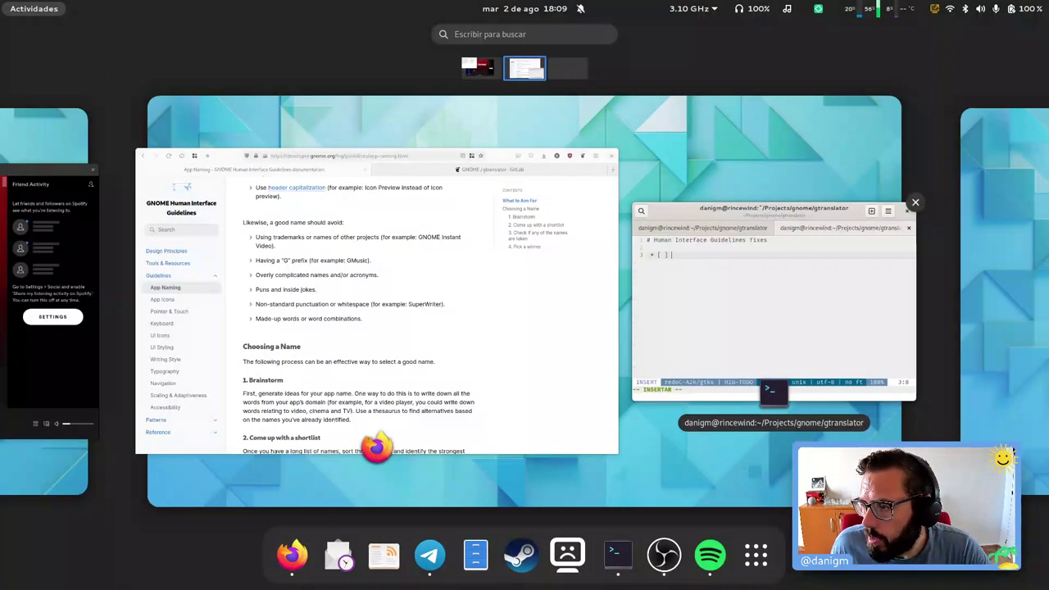
key("super")
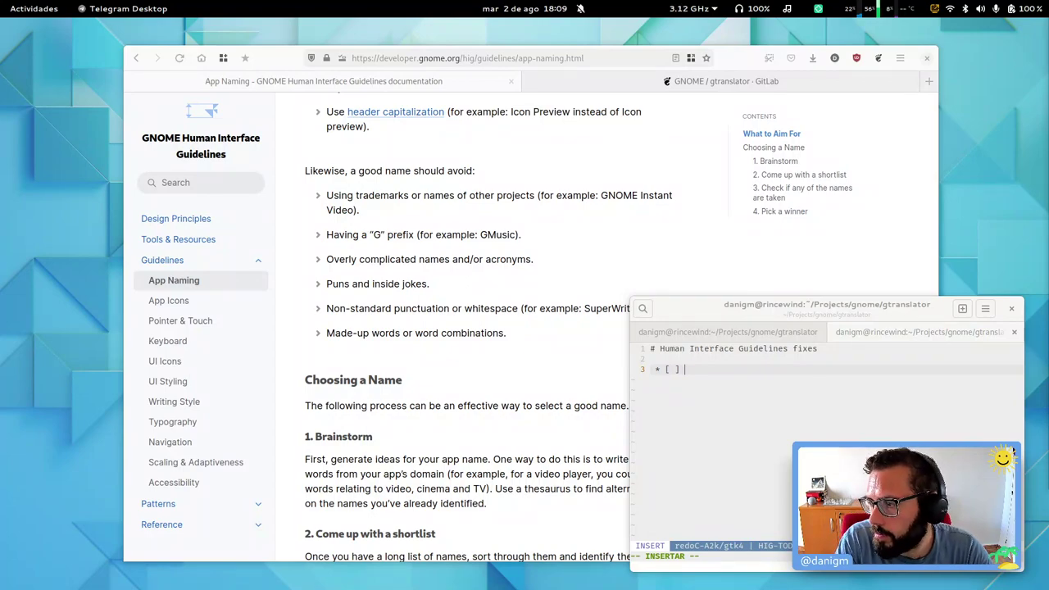
key("super")
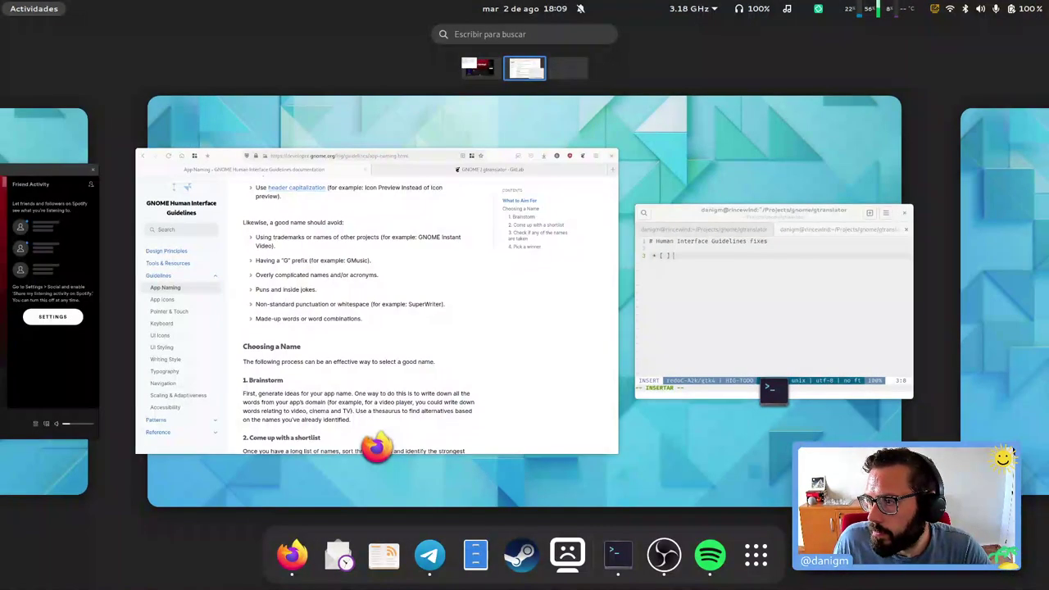
key("super")
left_click(713, 415)
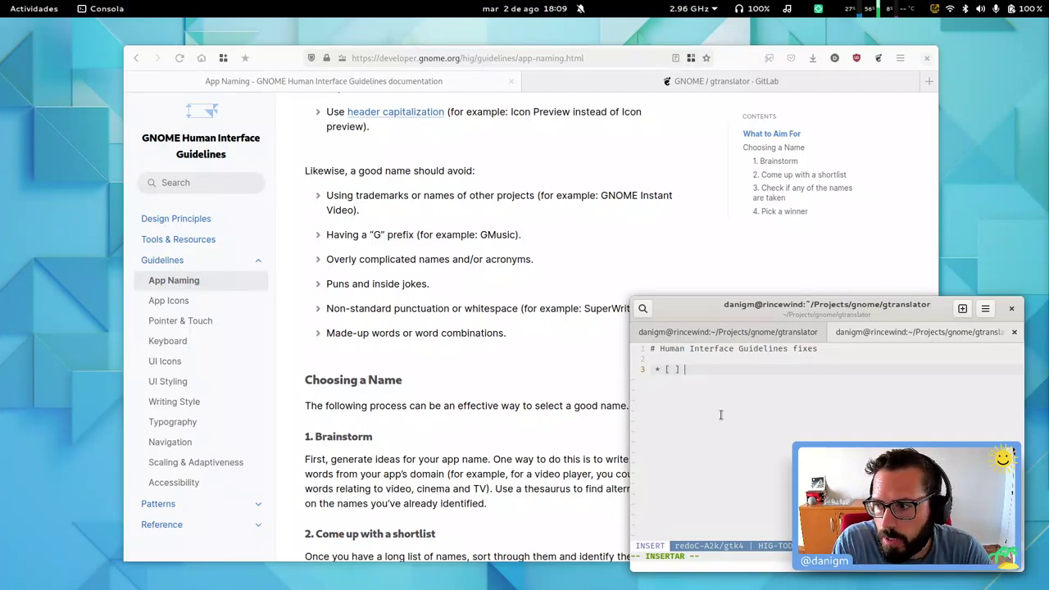
Step: Complete the first checklist item with the text Review app name "GNOME Translation Editor" and start a new line
type("Review")
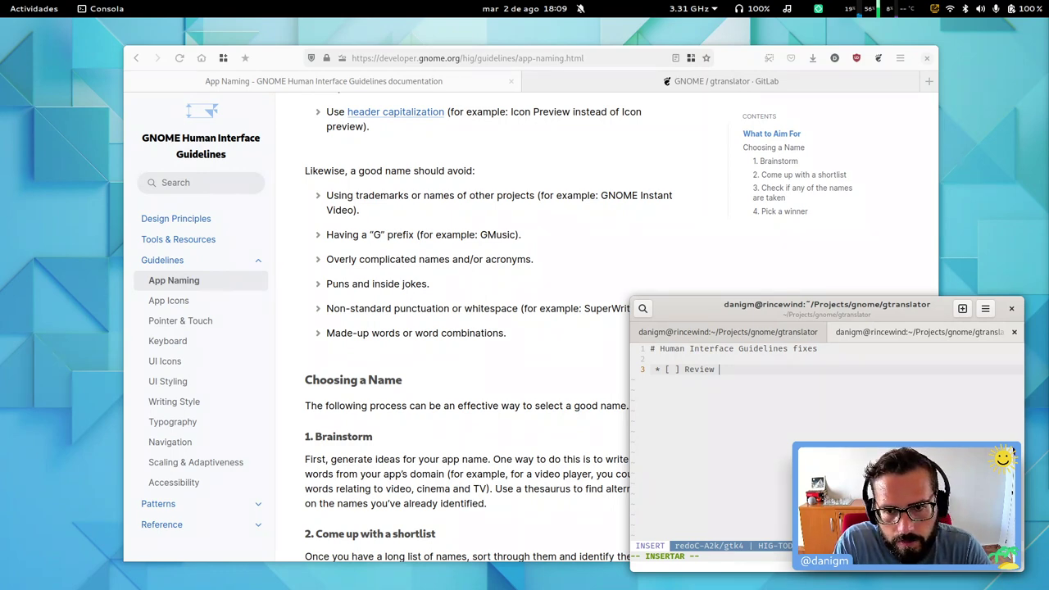
type(" app nam")
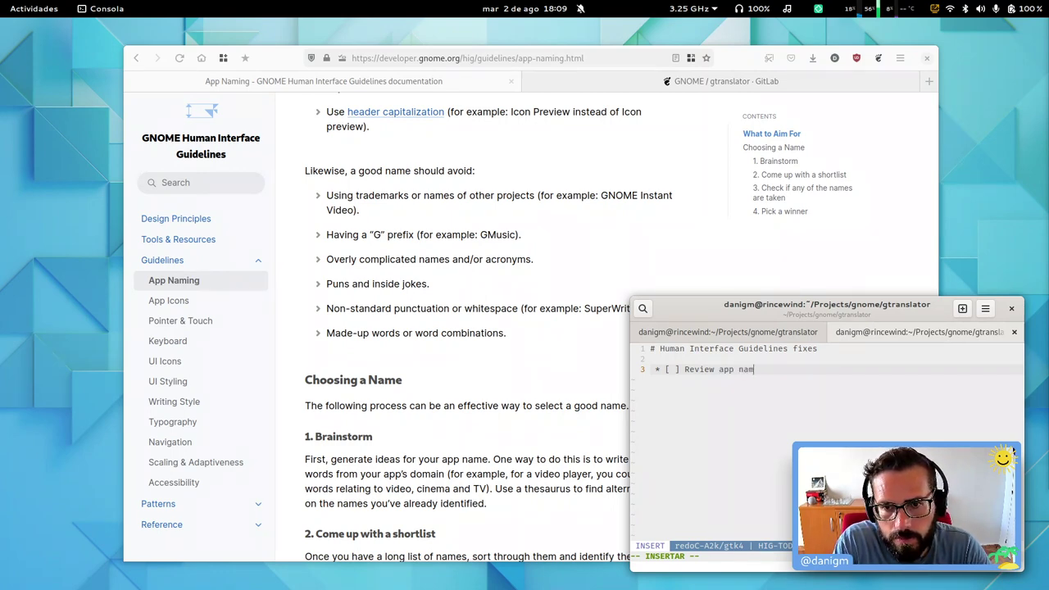
type("e \"GNOM")
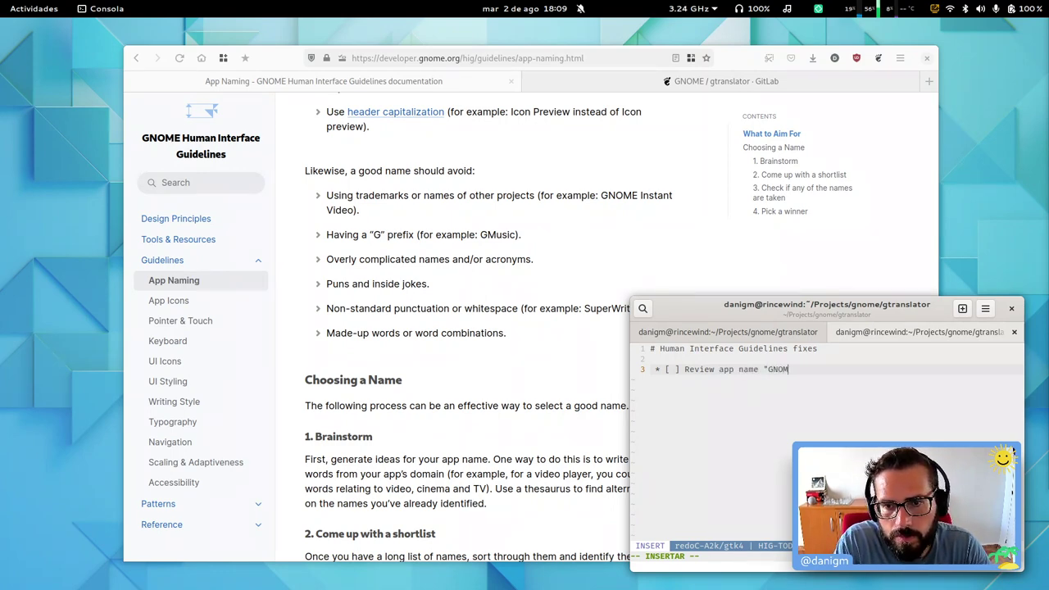
type("E Translation ")
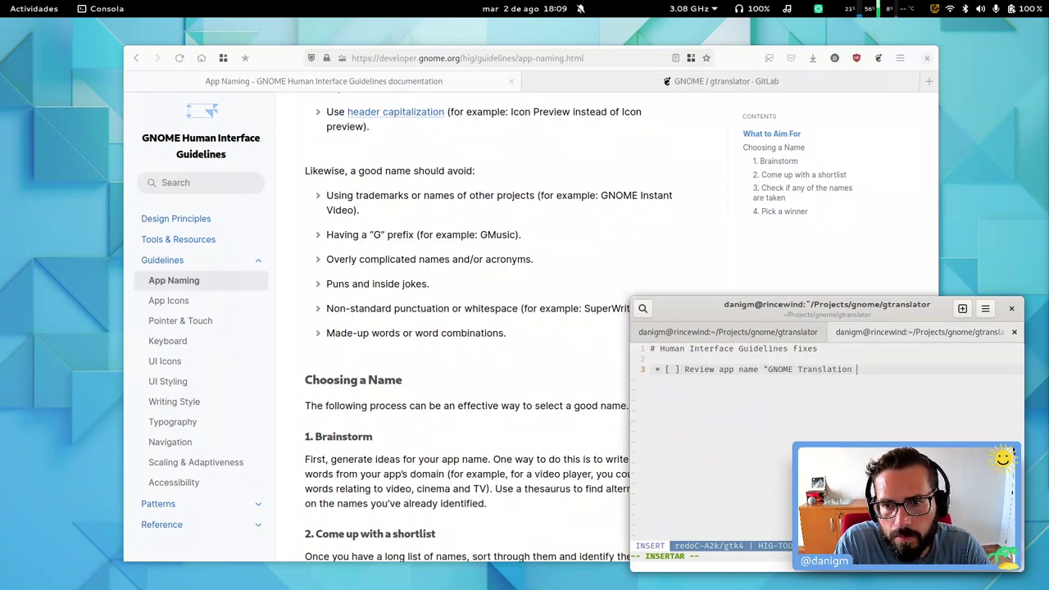
type("Editor\"")
key("Return")
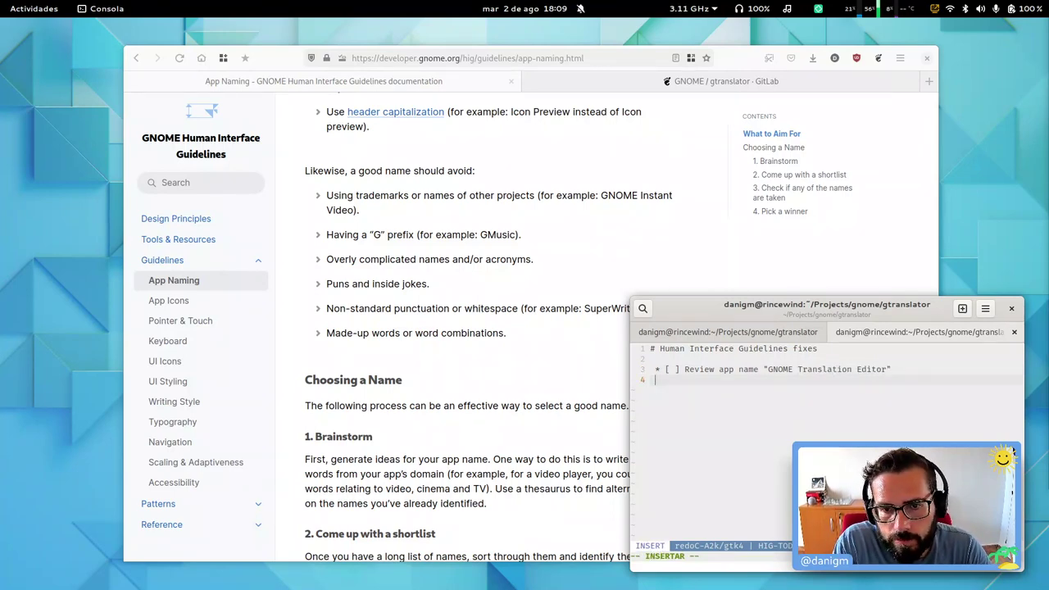
Step: Add a second empty checklist item "* [ ]" with the same indentation as the first, and save HIG-TODO
key("Escape")
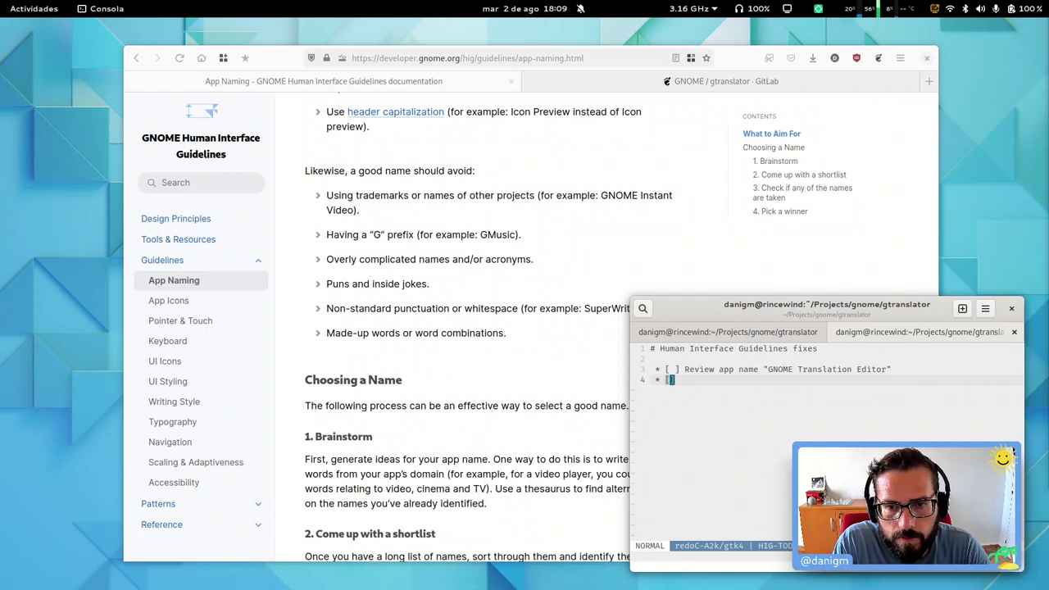
key("k")
key("0")
key("x")
key("x")
key("j")
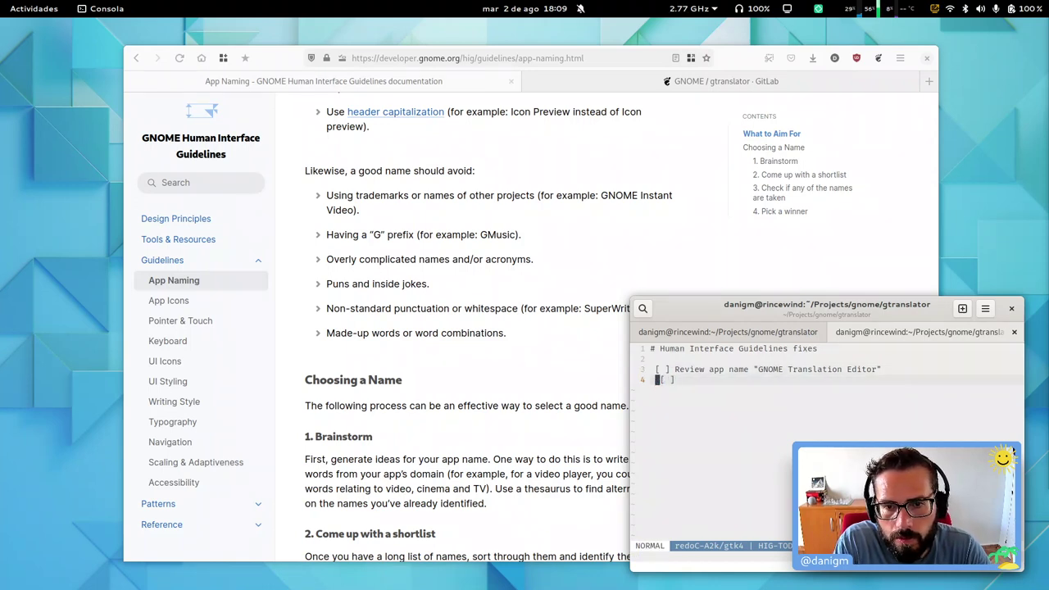
key("x")
key("x")
type("kI*")
key("Escape")
type("j")
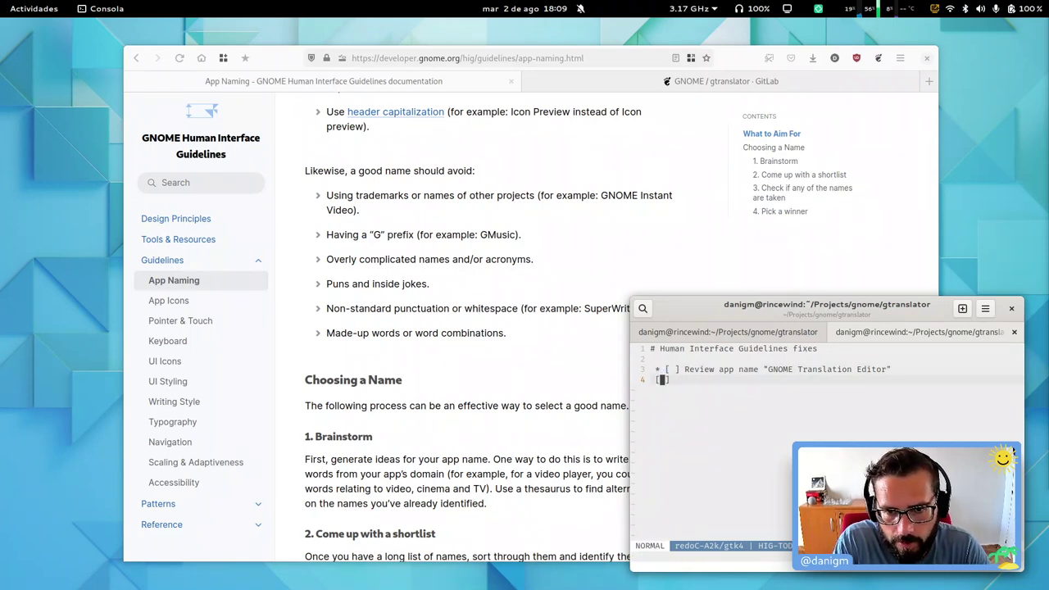
type("I*")
key("Escape")
key("A")
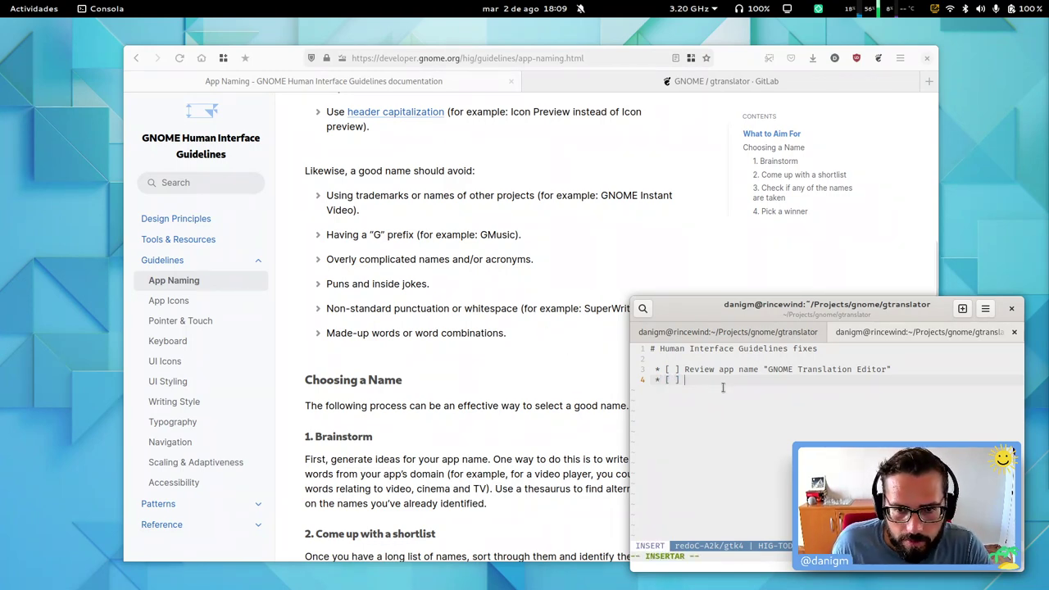
key("Escape")
type(":w")
key("Return")
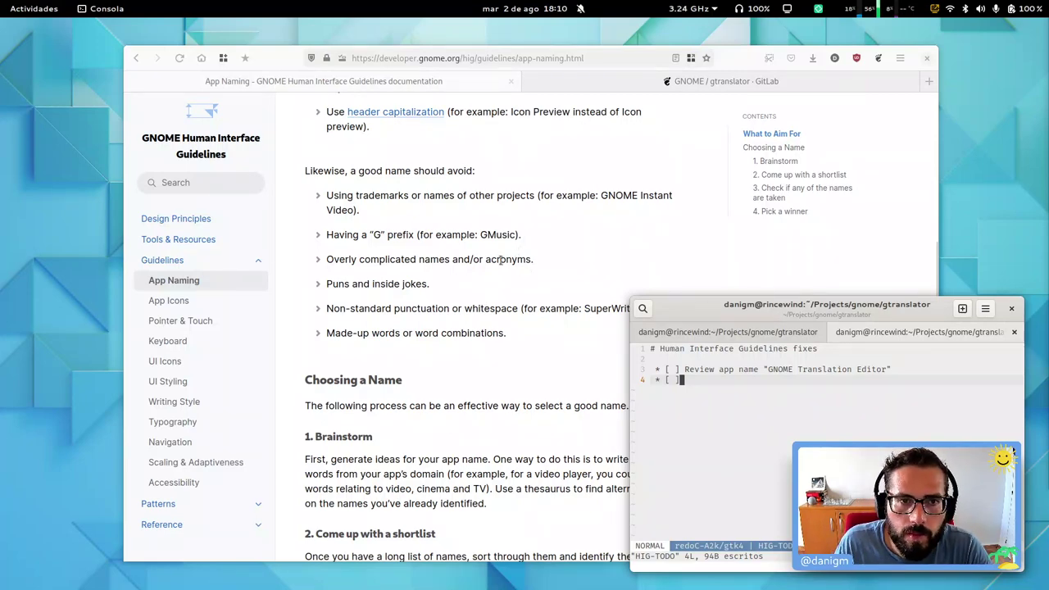
Step: Rearrange the browser and terminal windows so the guideline text is uncovered, and bring the App Naming page to the front
left_click_drag(471, 240, 376, 227)
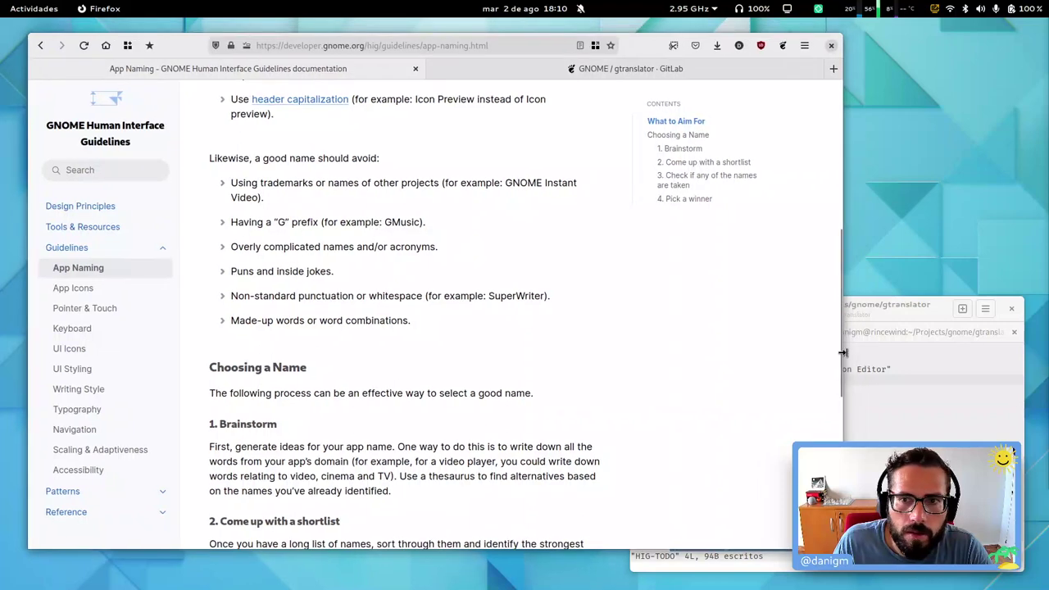
left_click_drag(900, 448, 915, 256)
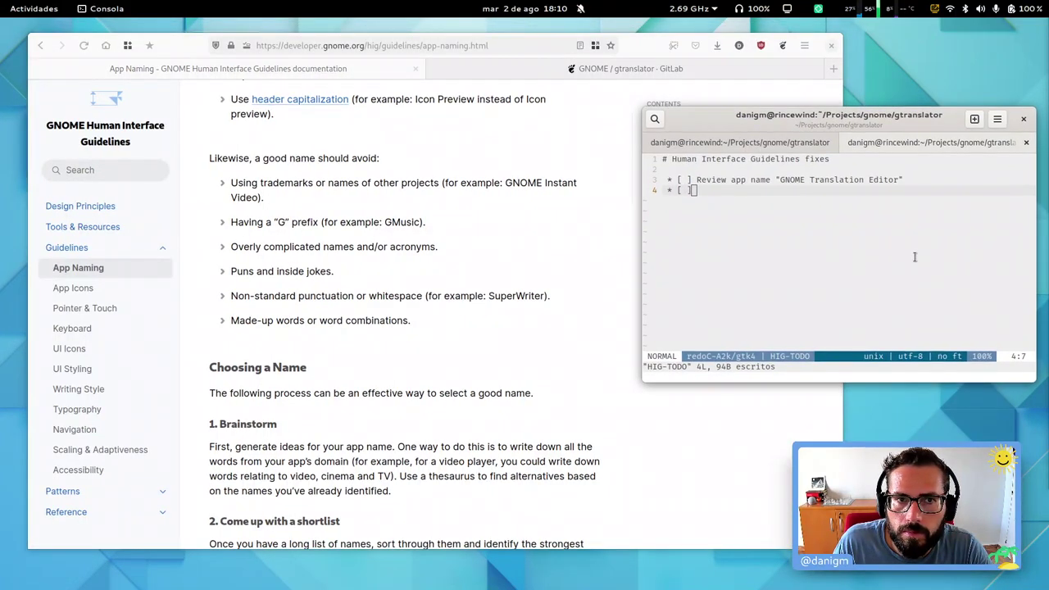
left_click(474, 325)
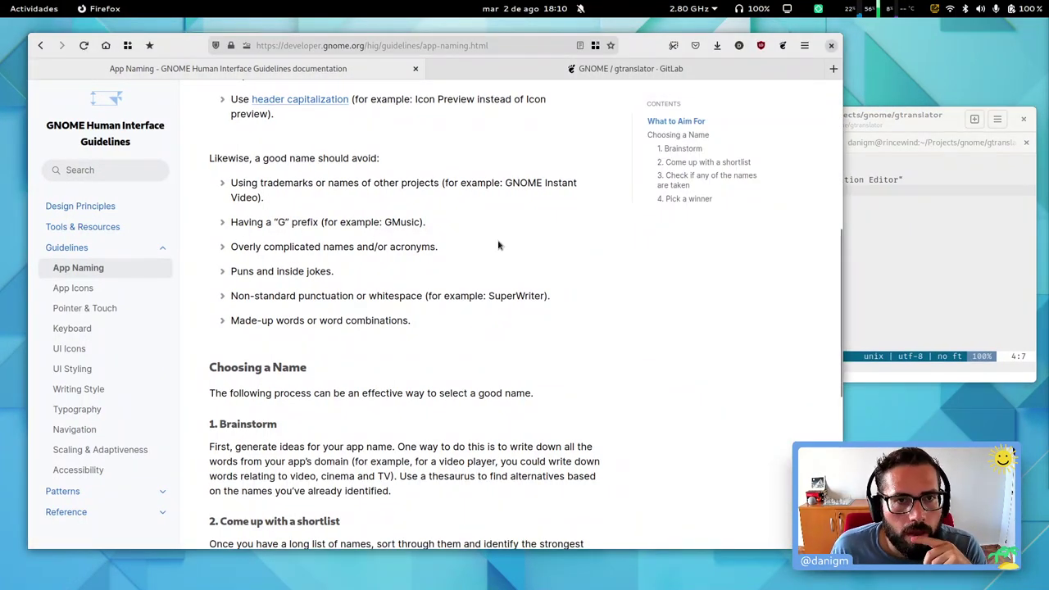
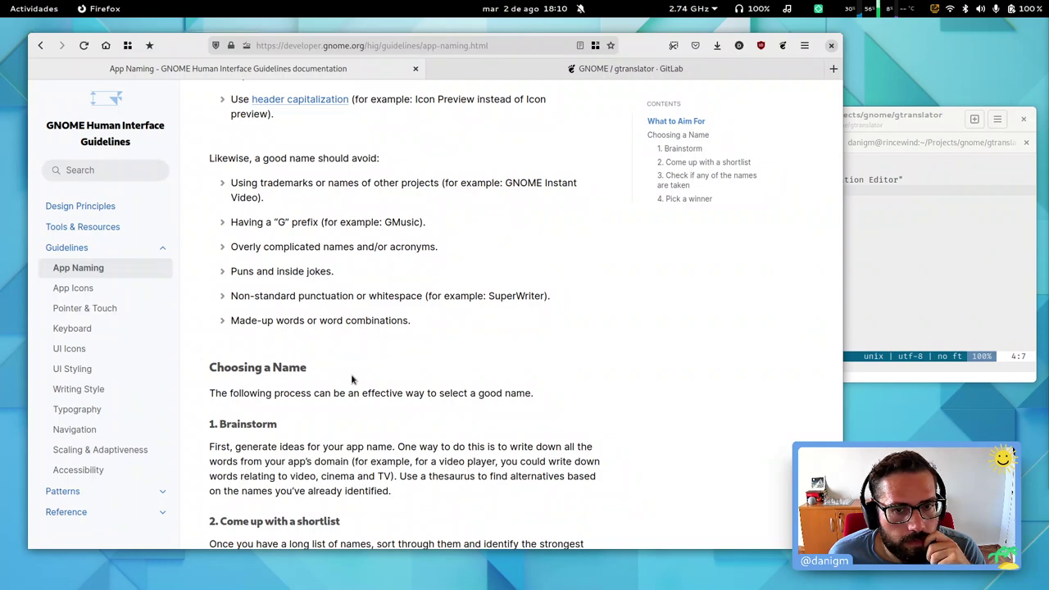
Step: Read the Choosing a Name section of the App Naming page, and go on to the App Icons guideline page
scroll(351, 379, "down", 5)
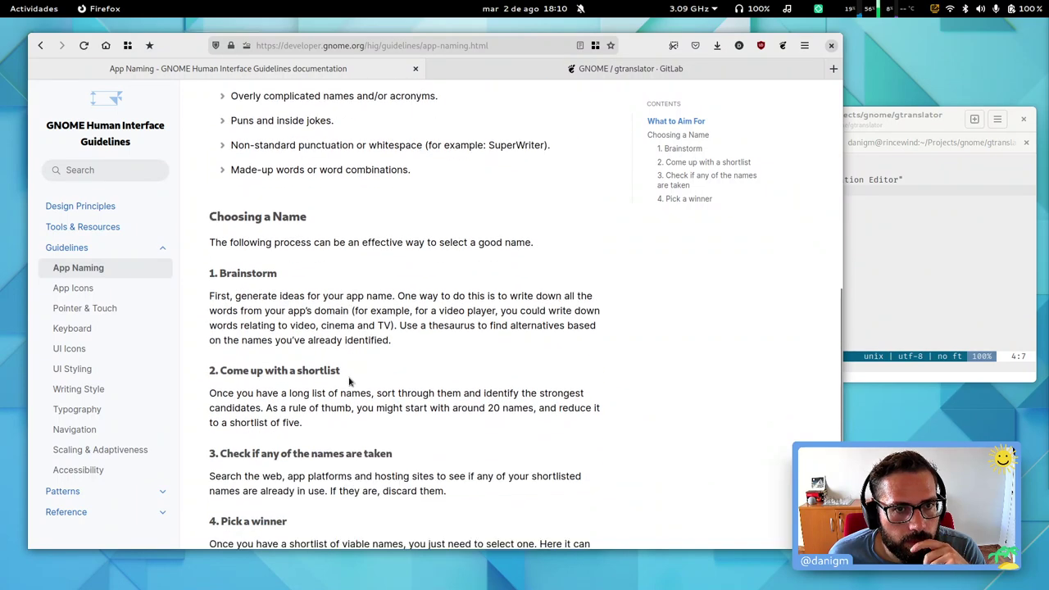
triple_click(252, 139)
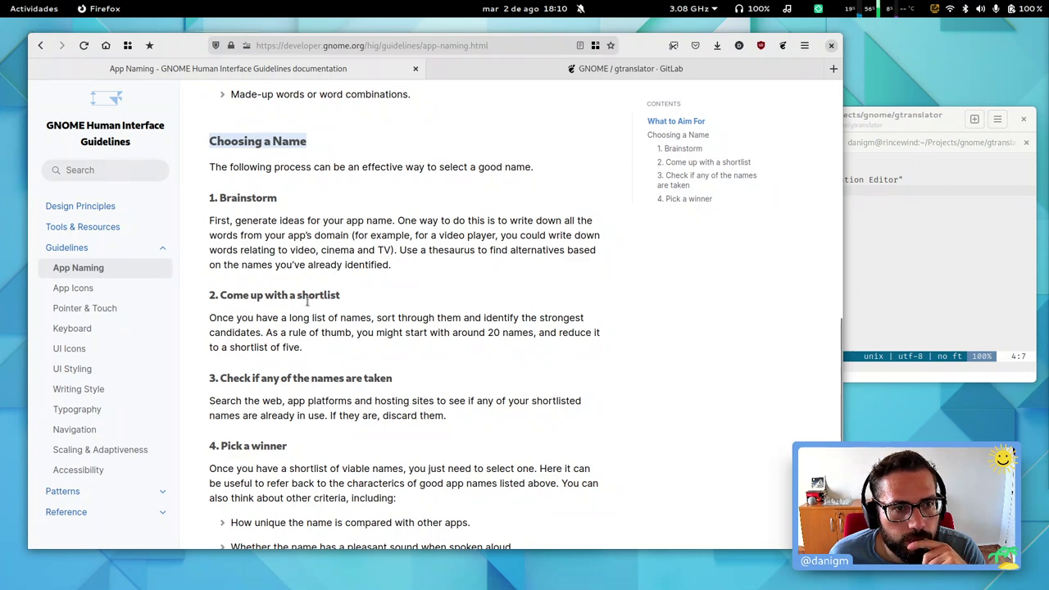
scroll(351, 315, "down", 2)
scroll(351, 316, "down", 1)
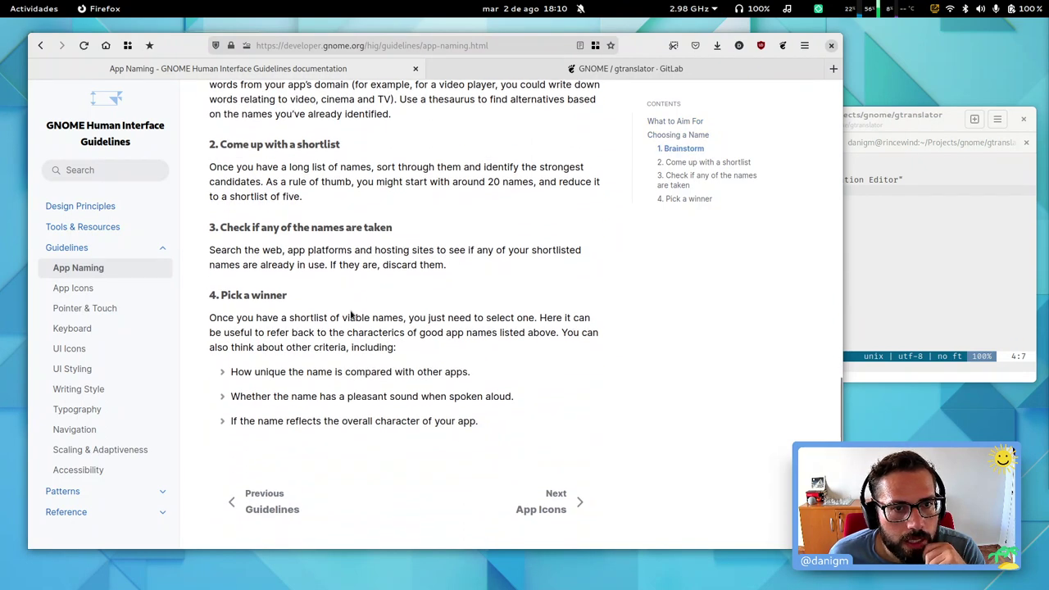
scroll(459, 401, "down", 1)
left_click(569, 492)
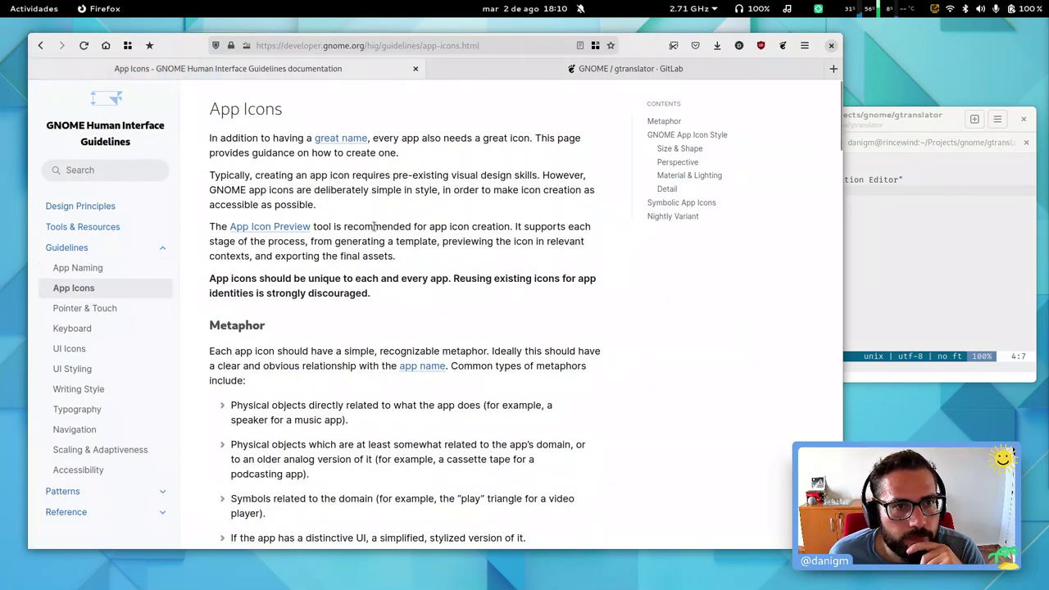
scroll(357, 238, "down", 2)
Step: Try to open icon.png with eog from the first terminal session, and return to the HIG-TODO session
left_click(886, 230)
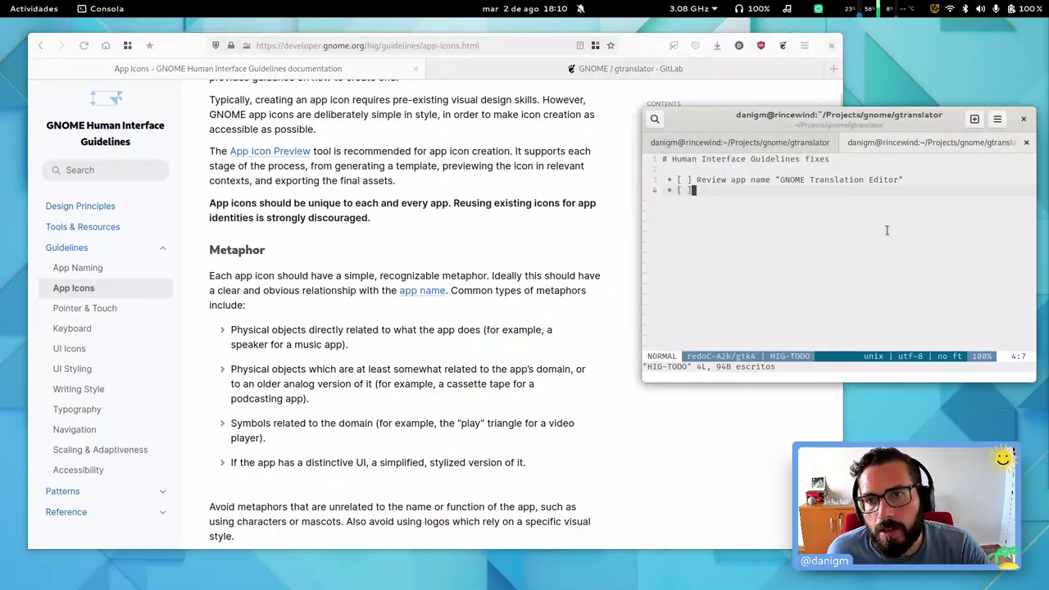
key("ctrl+Page_Up")
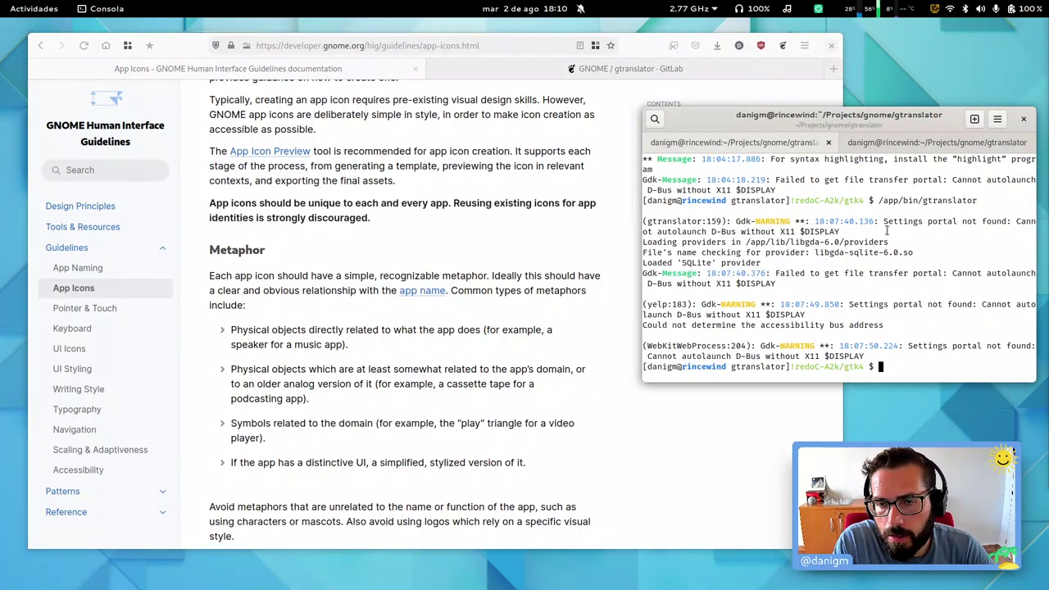
type("eog icon.png")
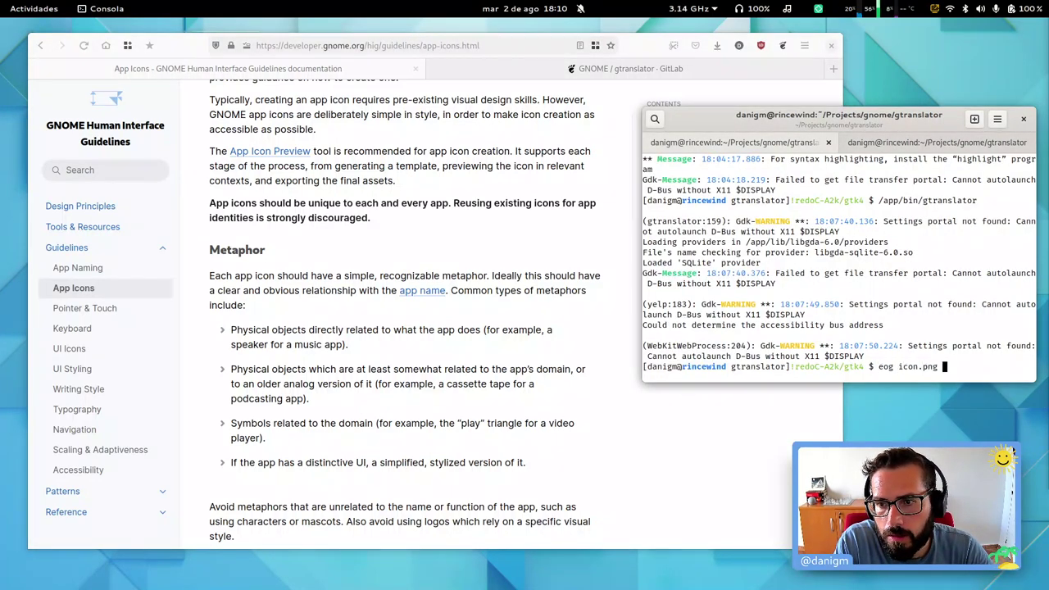
key("Return")
key("ctrl+Page_Down")
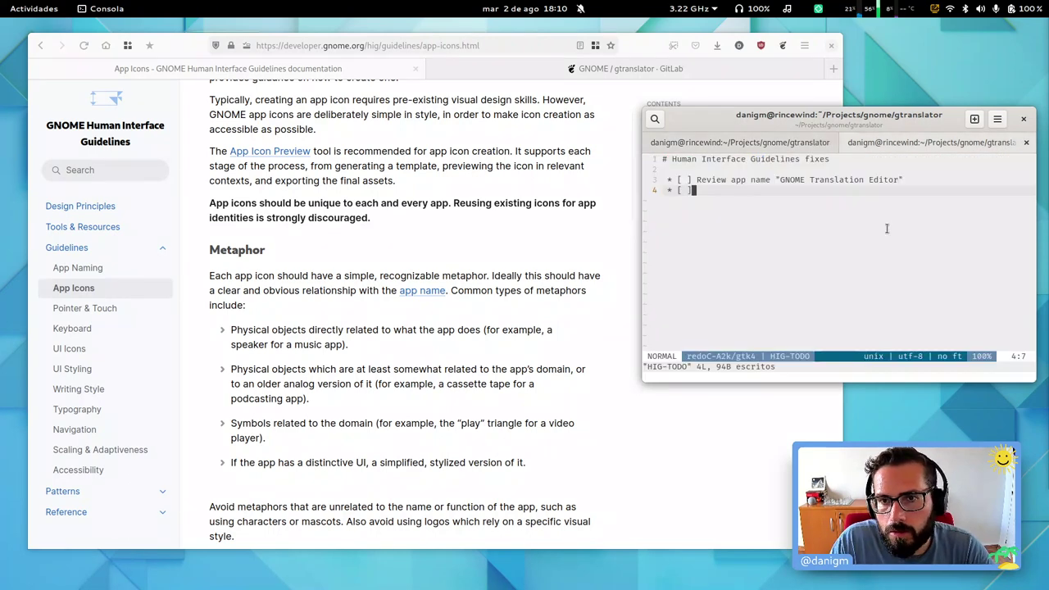
Step: Open icon.png with eog from a new terminal session, and place the image window beside the App Icons text
key("ctrl+shift+t")
type("eog icon.png")
key("Return")
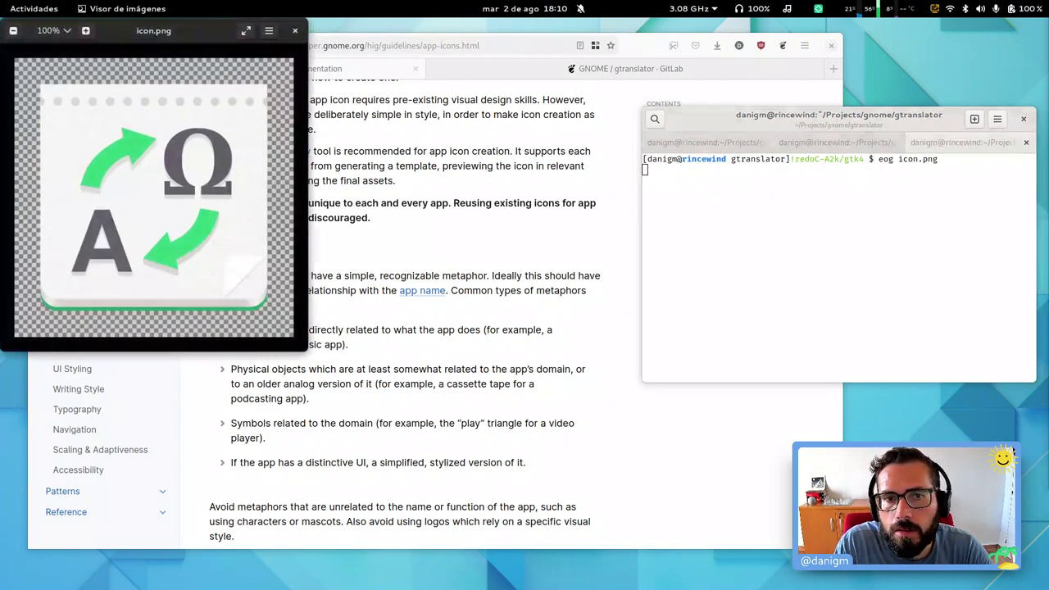
left_click_drag(153, 38, 759, 230)
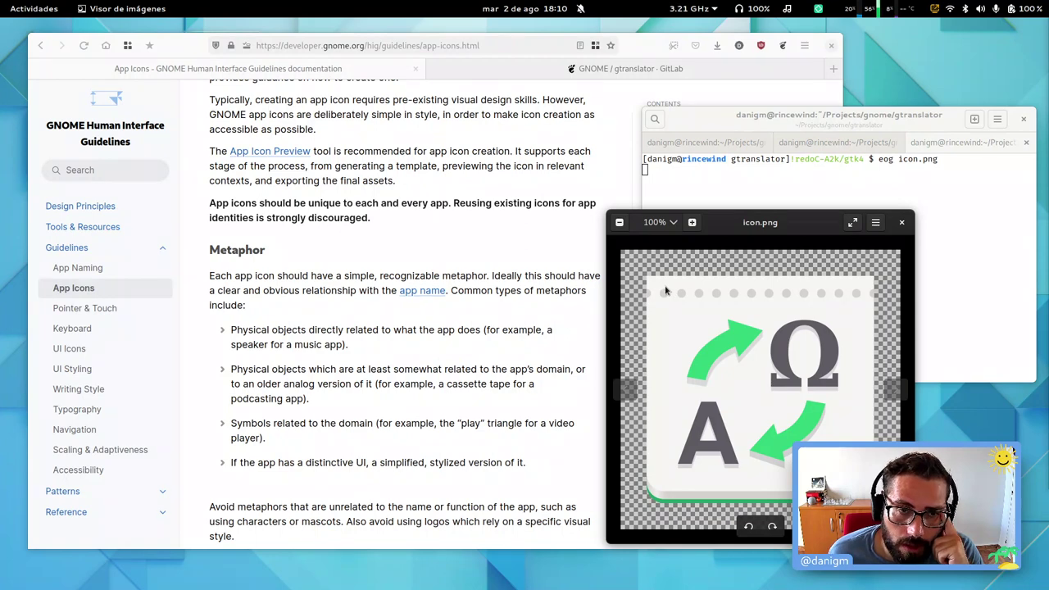
Step: Search the desktop's applications for "gedi", "edi" and "gedit" to compare their icons with gtranslator's, and close the overview
key("super")
type("gedi")
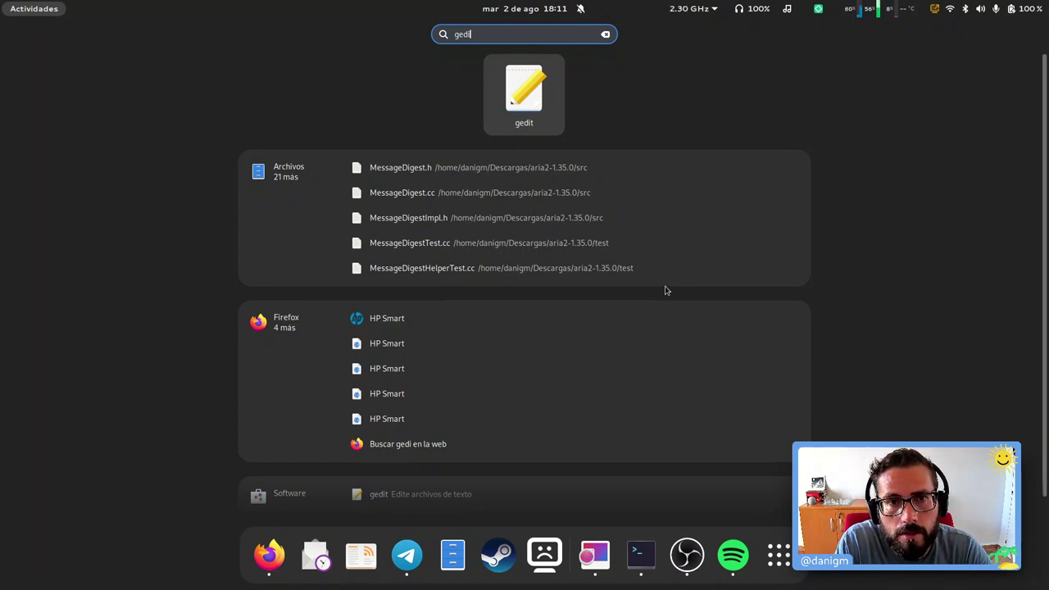
key("BackSpace")
key("BackSpace")
key("BackSpace")
key("BackSpace")
type("edi")
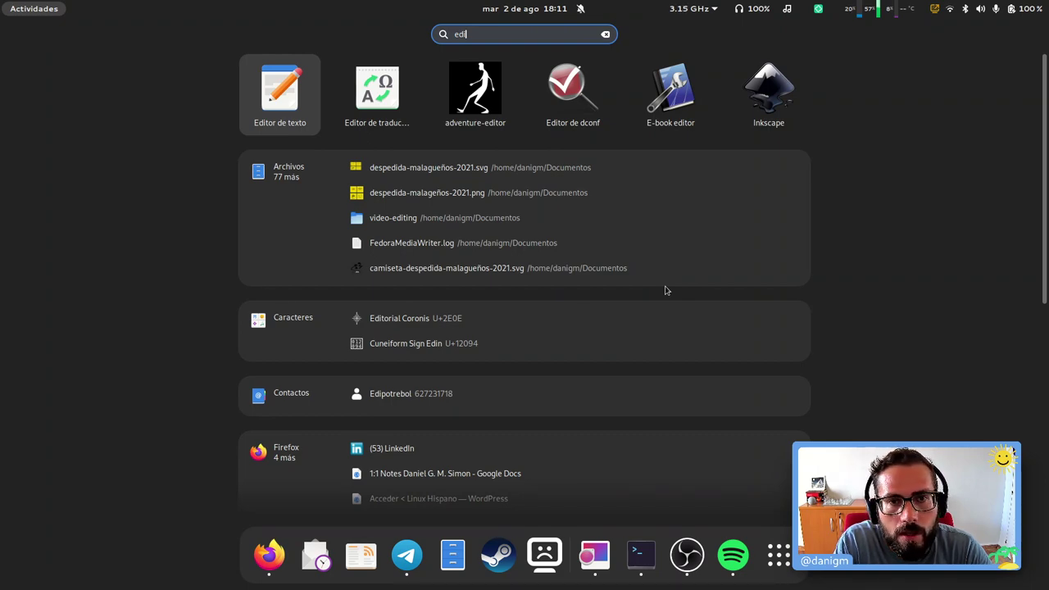
key("BackSpace")
key("BackSpace")
key("BackSpace")
type("gedit")
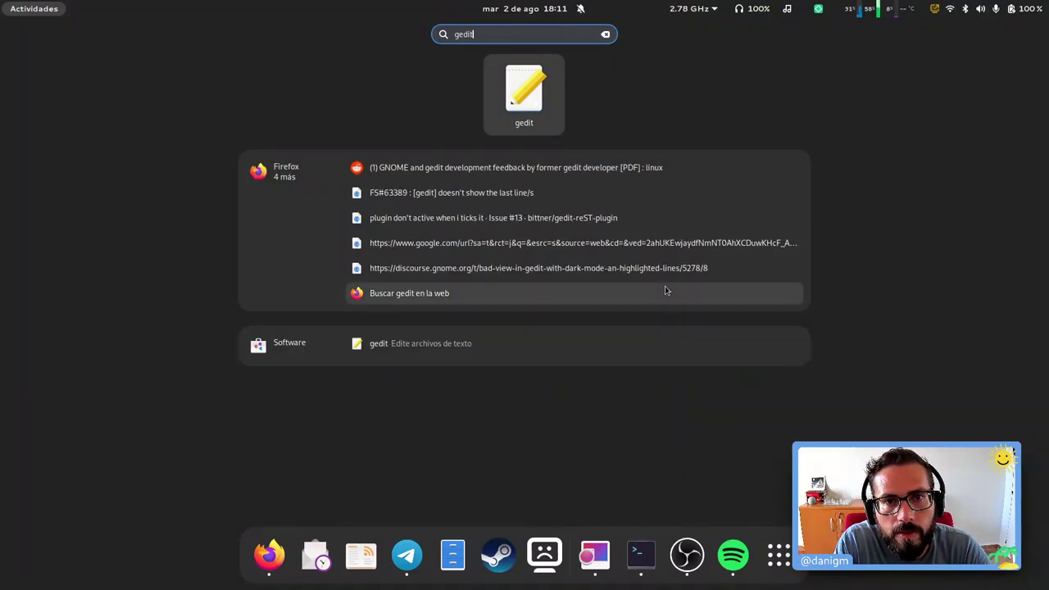
key("Escape")
key("Escape")
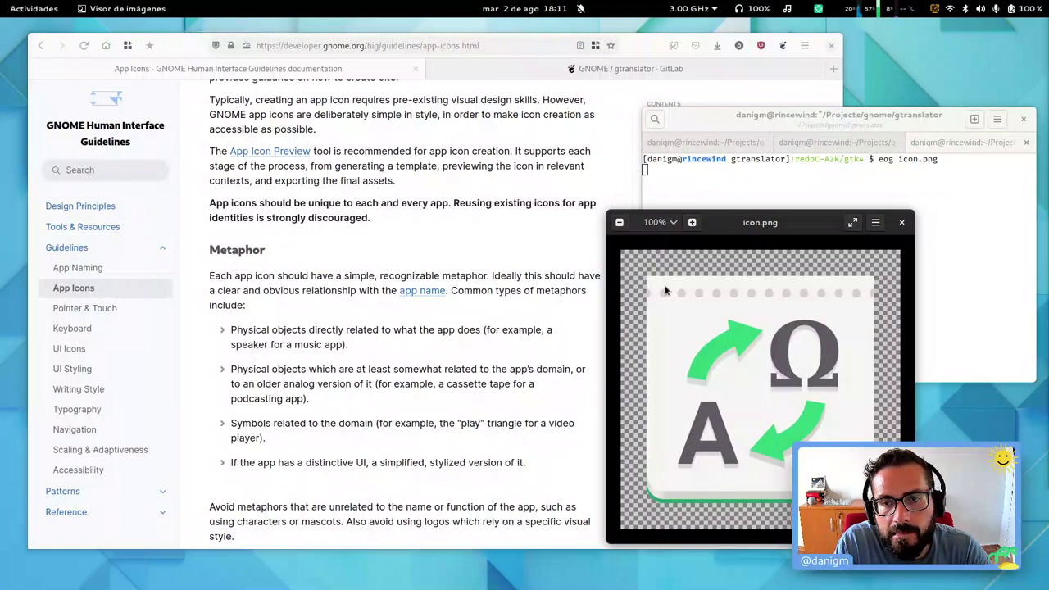
Step: Return to HIG-TODO in the second terminal session and resume inserting text in the second checklist item
left_click(870, 203)
key("ctrl+Page_Up")
key("ctrl+Page_Up")
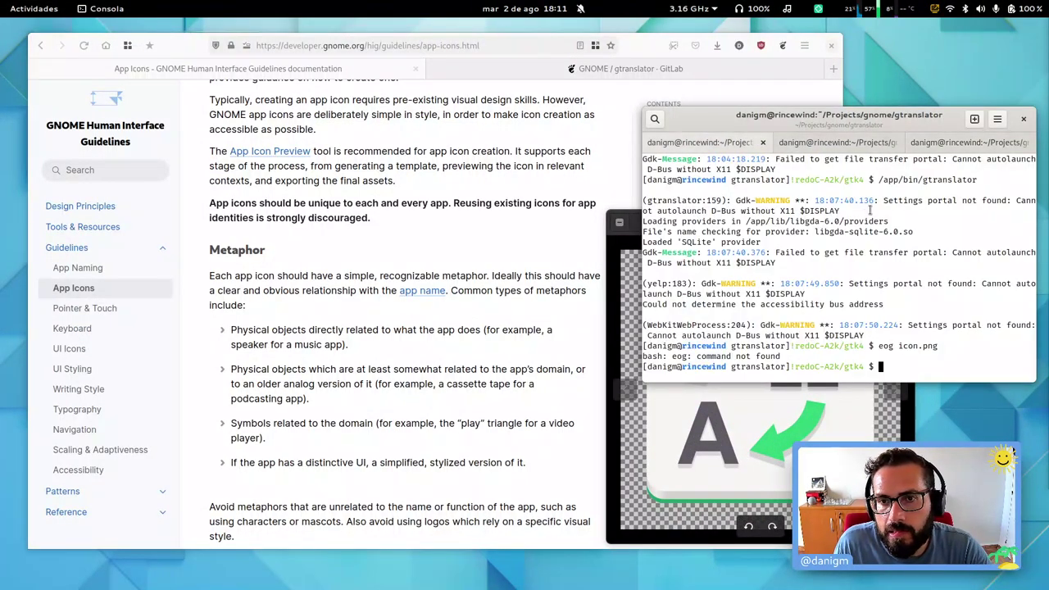
key("ctrl+Page_Down")
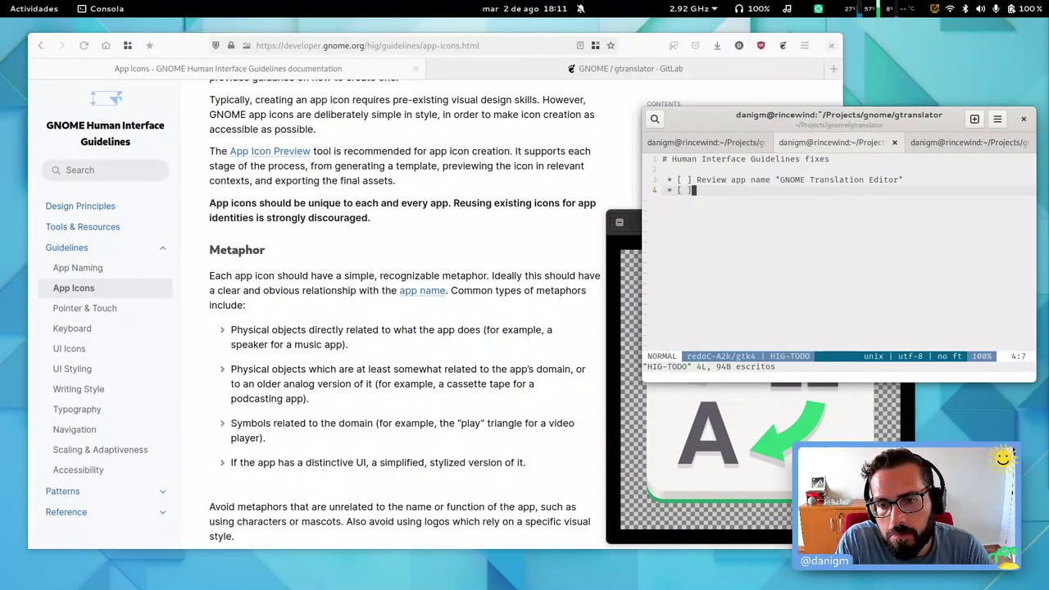
key("a")
key("Escape")
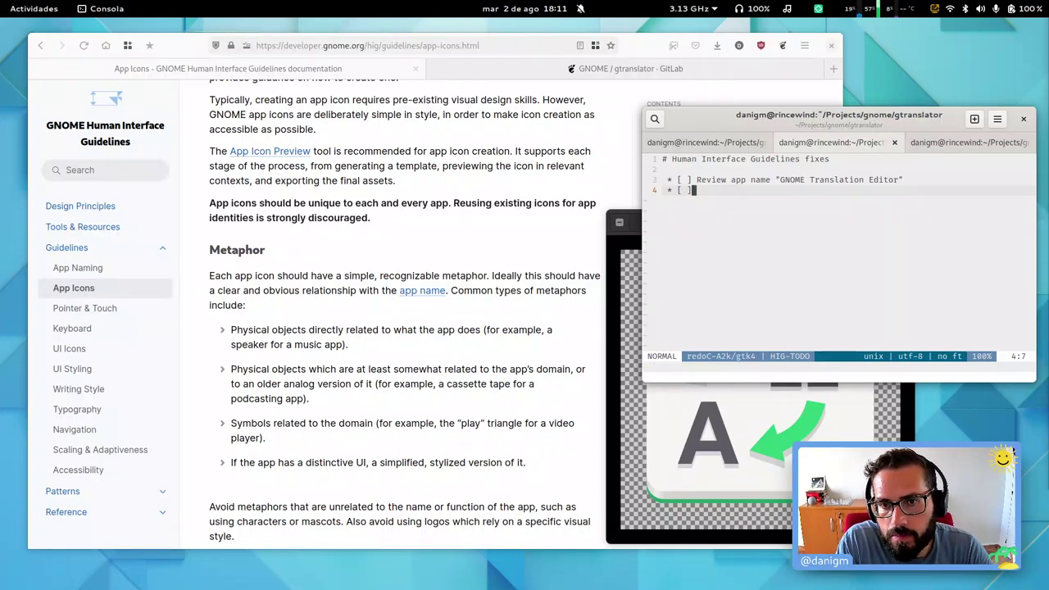
key("a")
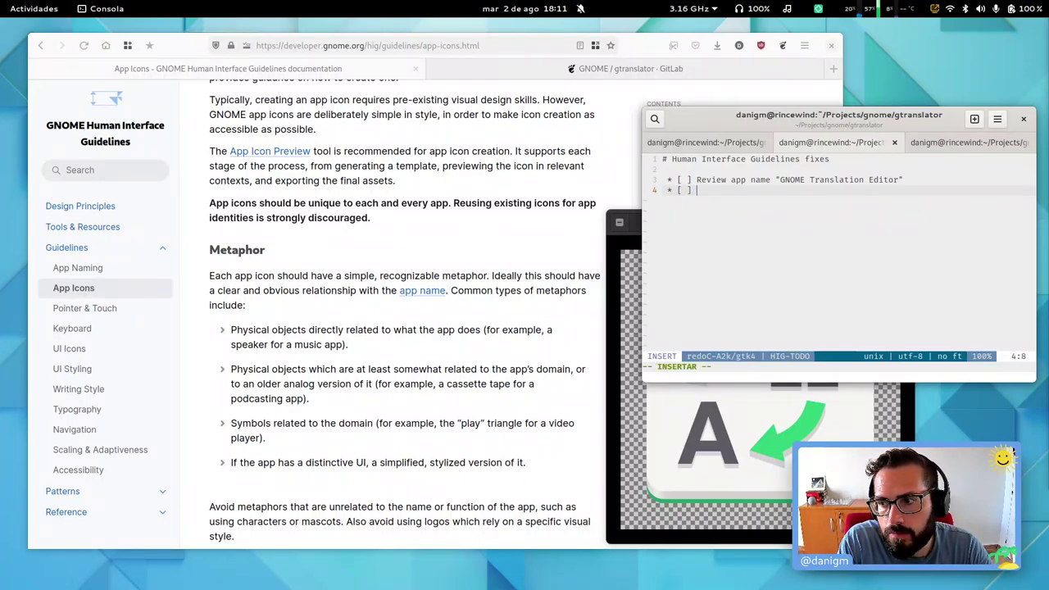
type("Update icon")
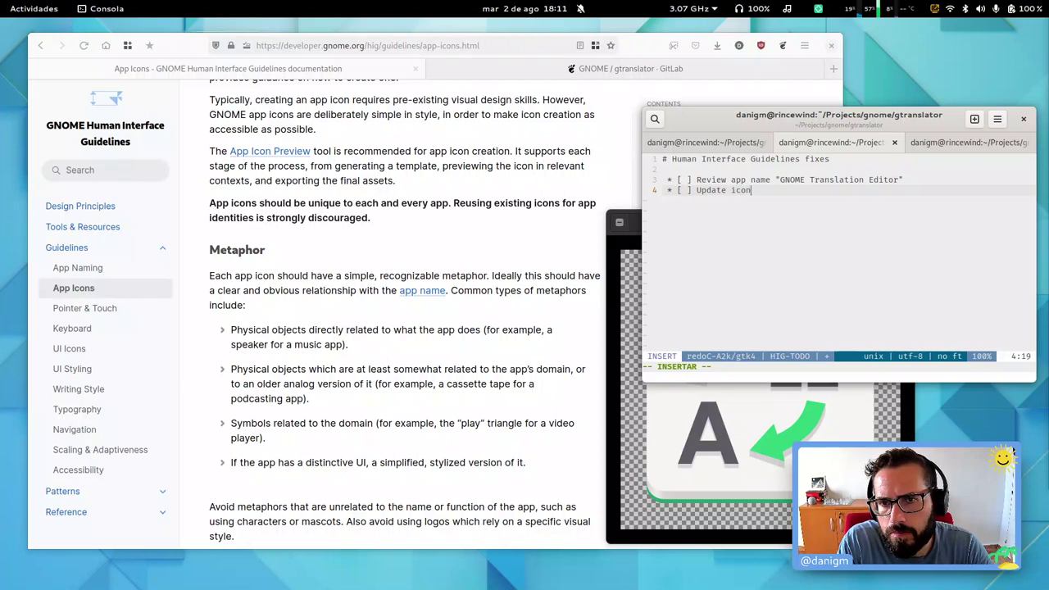
type("?")
key("BackSpace")
key("BackSpace")
key("BackSpace")
key("BackSpace")
key("BackSpace")
key("BackSpace")
key("BackSpace")
key("BackSpace")
key("BackSpace")
key("BackSpace")
key("BackSpace")
key("BackSpace")
Step: Write "Icon redesign?" as the text of the second checklist item
type("I")
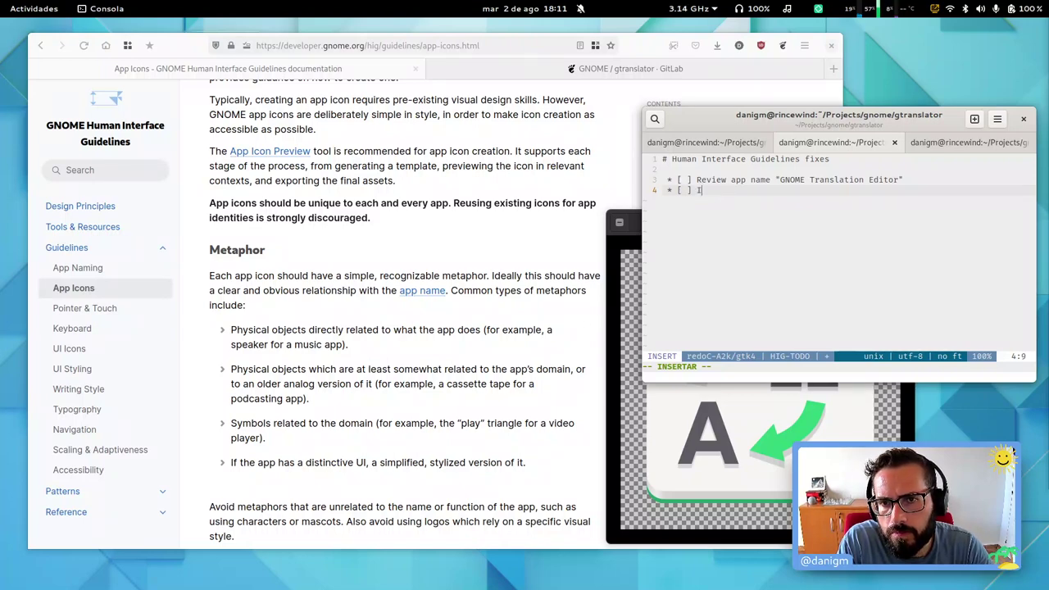
type("con redesign?")
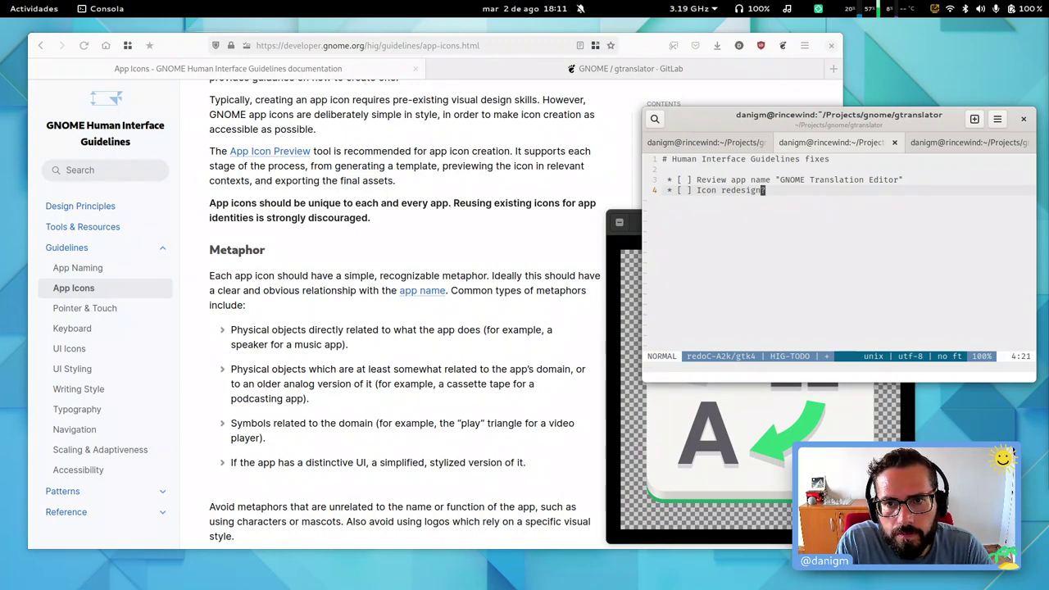
Step: Add an empty third checklist item below "Icon redesign?" in HIG-TODO, and close the icon.png image window
key("Return")
type("* [ ]")
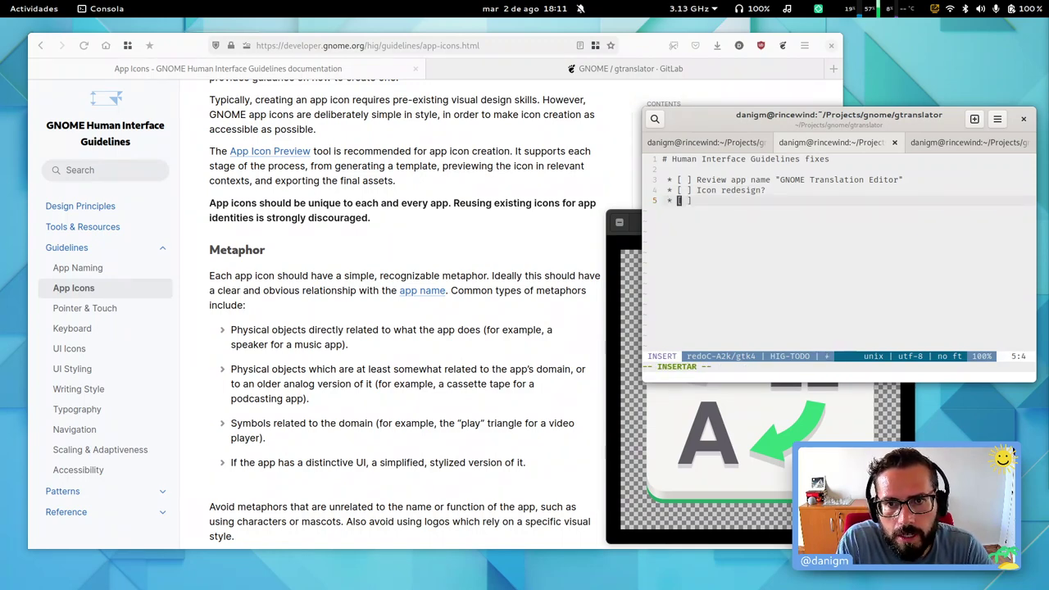
key("alt+Tab")
mouse_move(779, 272)
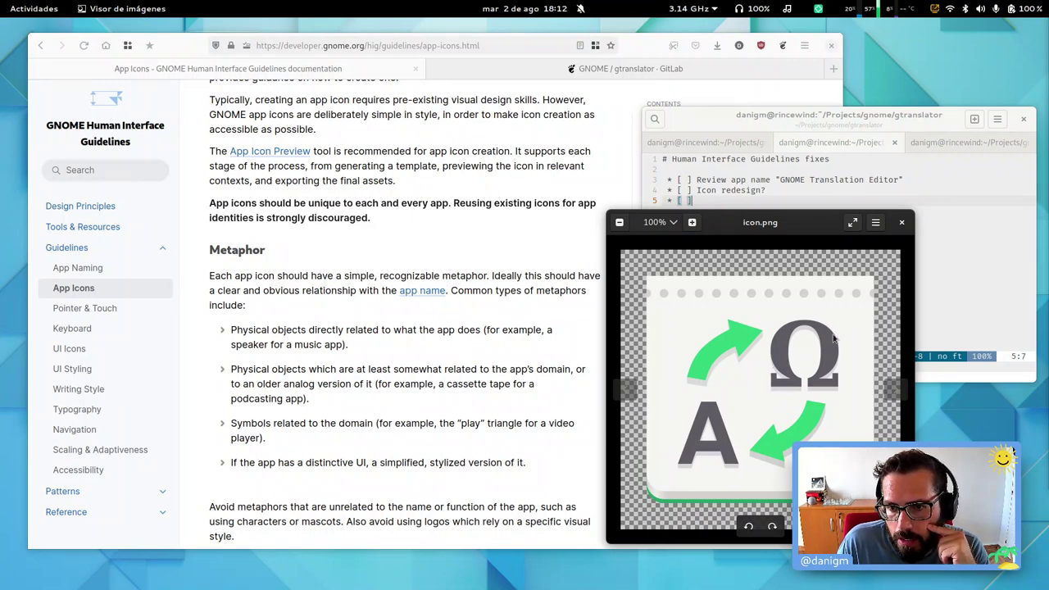
left_click(902, 223)
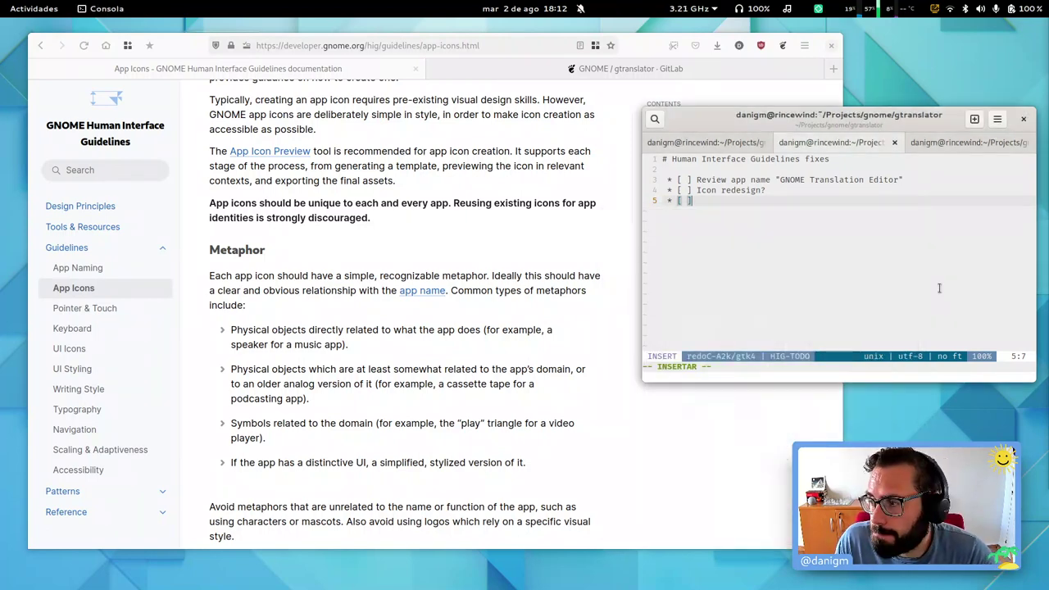
Step: Read the rest of the App Icons guidelines, from GNOME App Icon Style through Nightly Variant
left_click(418, 329)
scroll(459, 352, "down", 8)
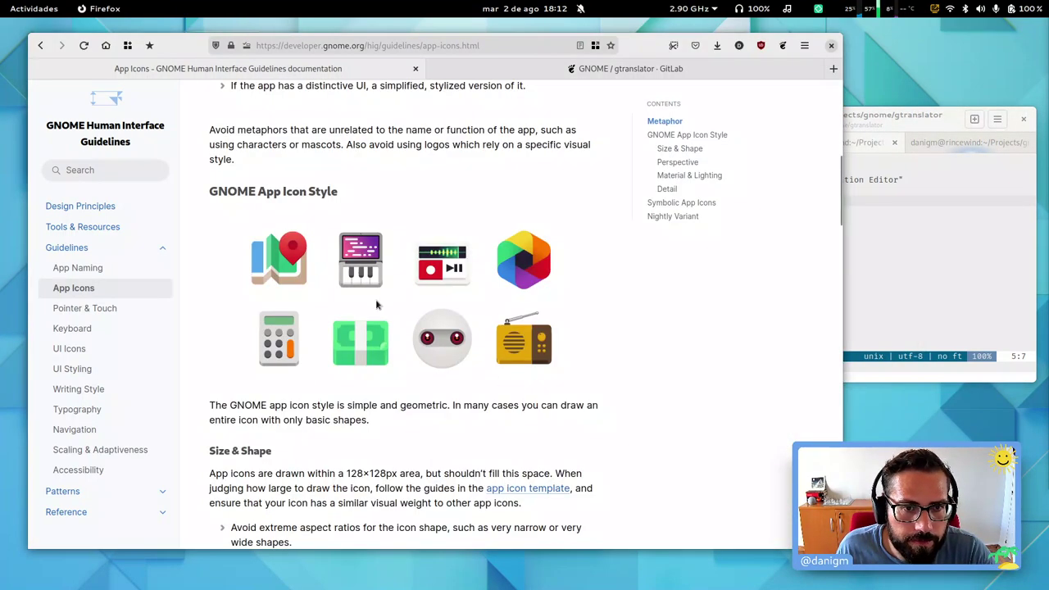
scroll(404, 361, "down", 2)
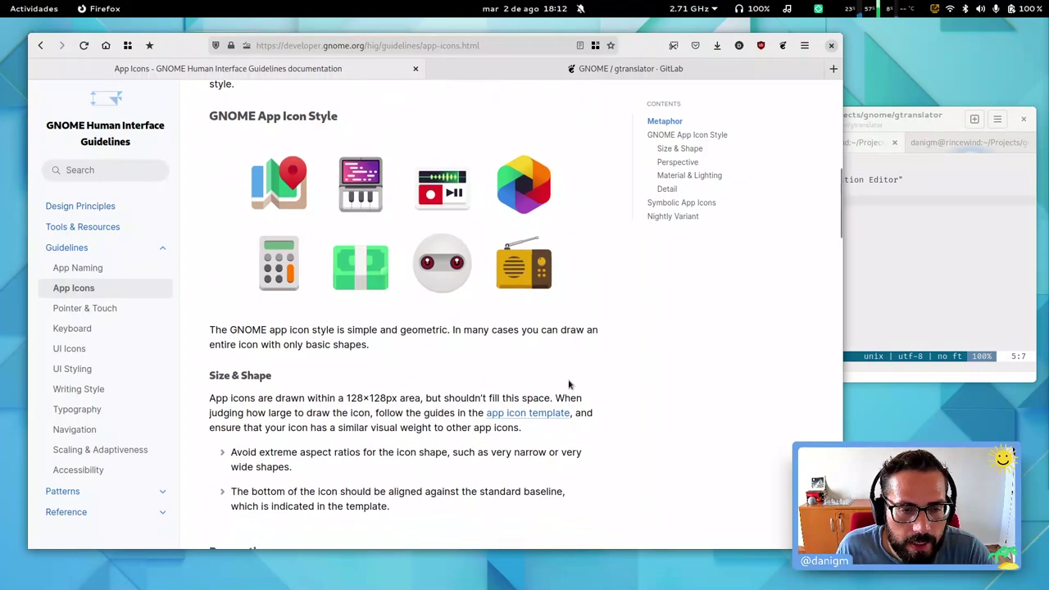
scroll(527, 411, "down", 7)
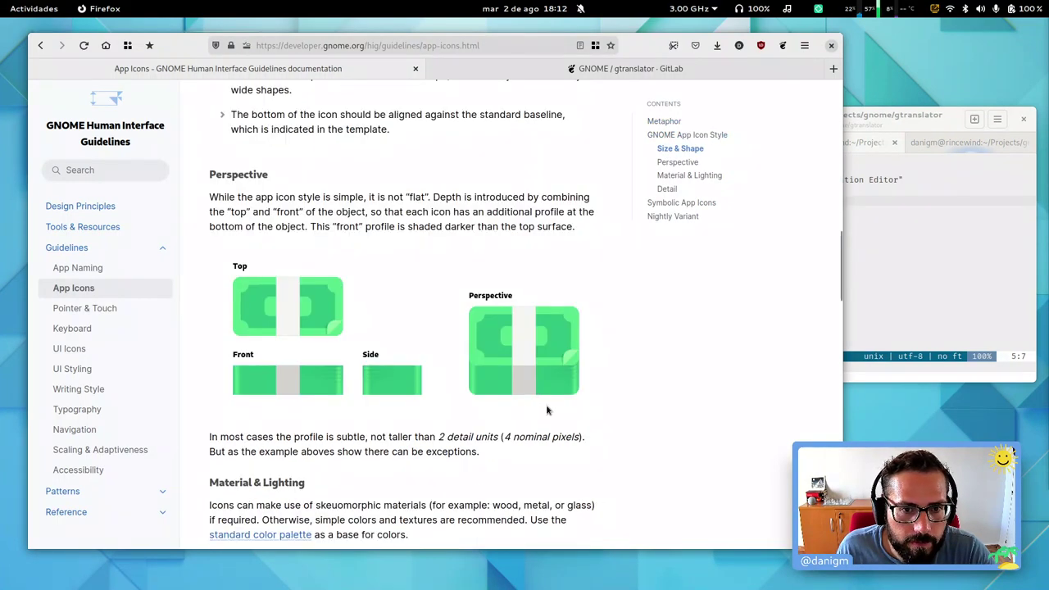
scroll(546, 412, "down", 7)
scroll(595, 413, "down", 20)
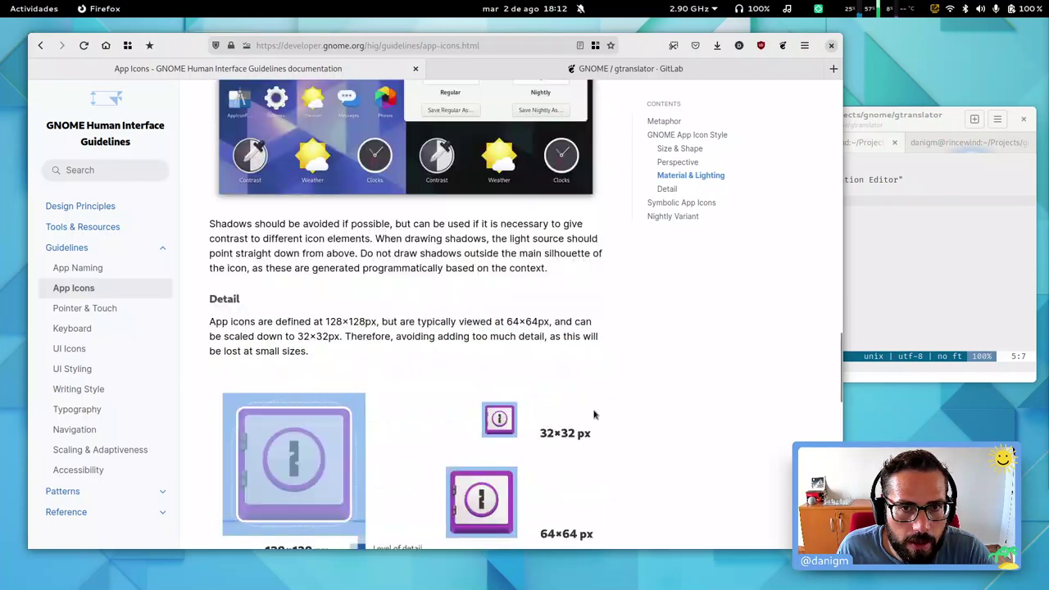
scroll(576, 386, "up", 5)
scroll(578, 384, "down", 8)
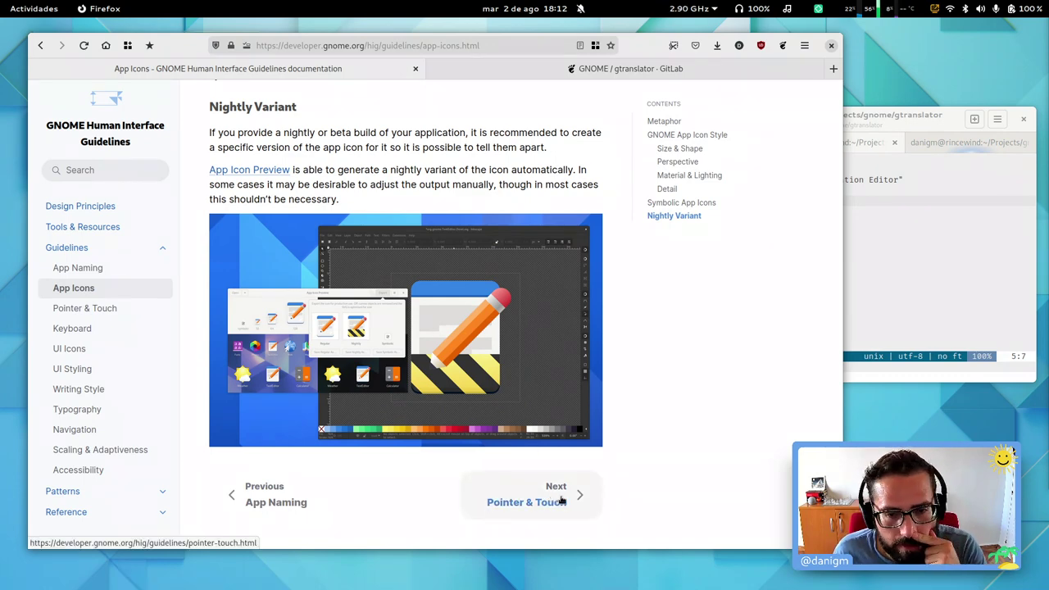
Step: Return to the terminal and bring up the session with the HIG-TODO checklist to review its items
left_click(967, 135)
left_click(967, 141)
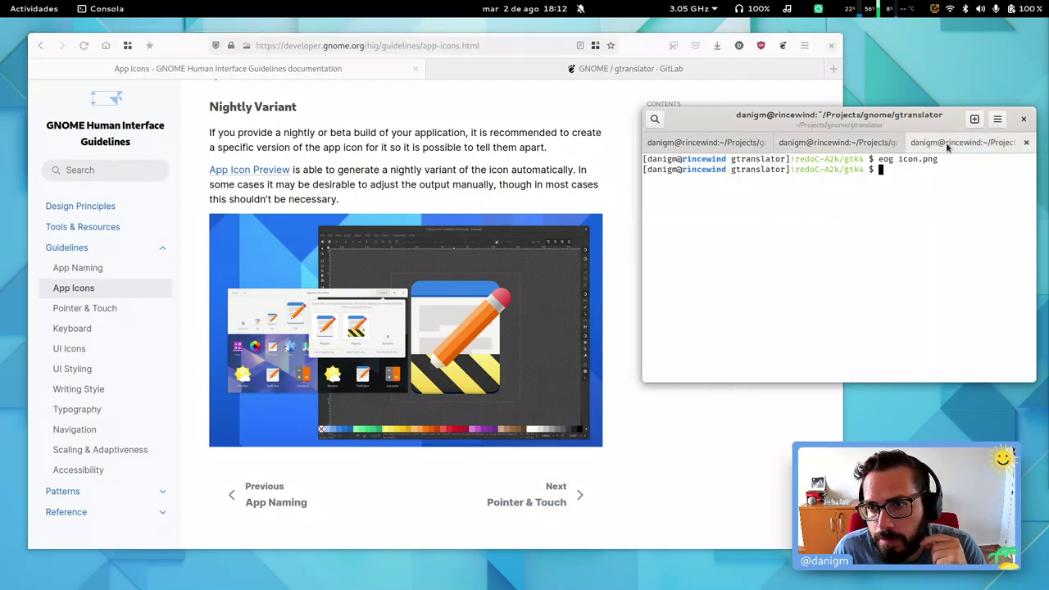
left_click(827, 143)
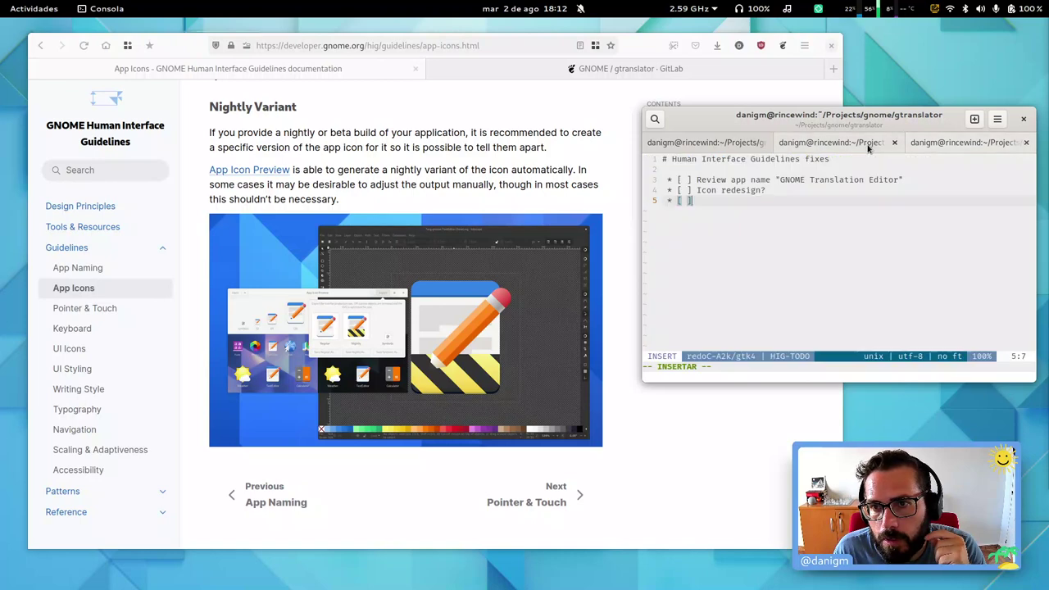
Step: Open the Pointer & Touch page of the guidelines in the browser and read its introduction and General Guidelines section
left_click(644, 48)
left_click(555, 503)
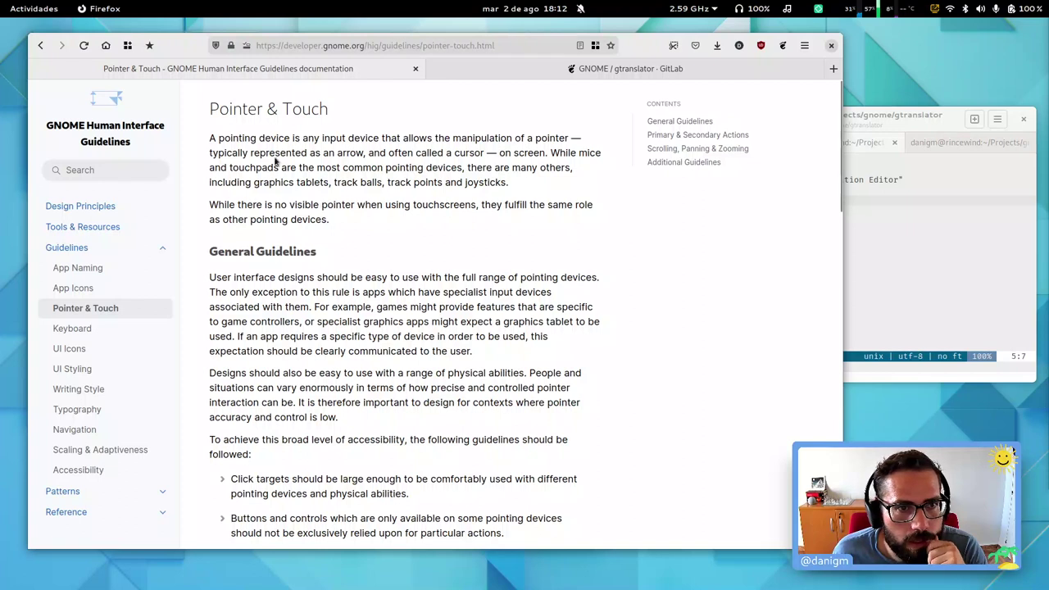
triple_click(332, 141)
left_click(350, 150)
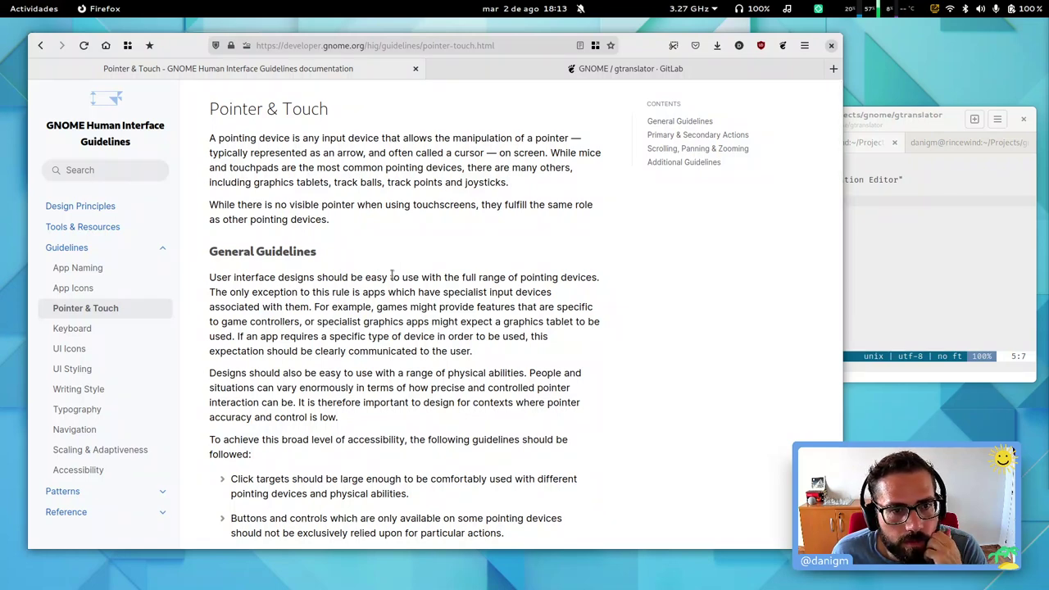
scroll(538, 321, "down", 2)
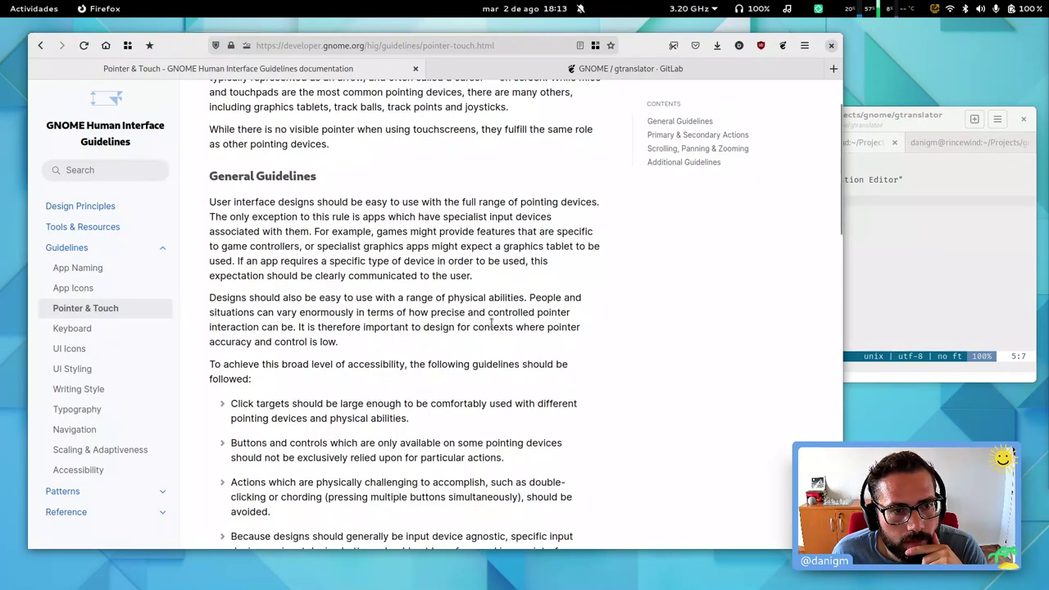
scroll(491, 322, "down", 2)
scroll(490, 322, "down", 4)
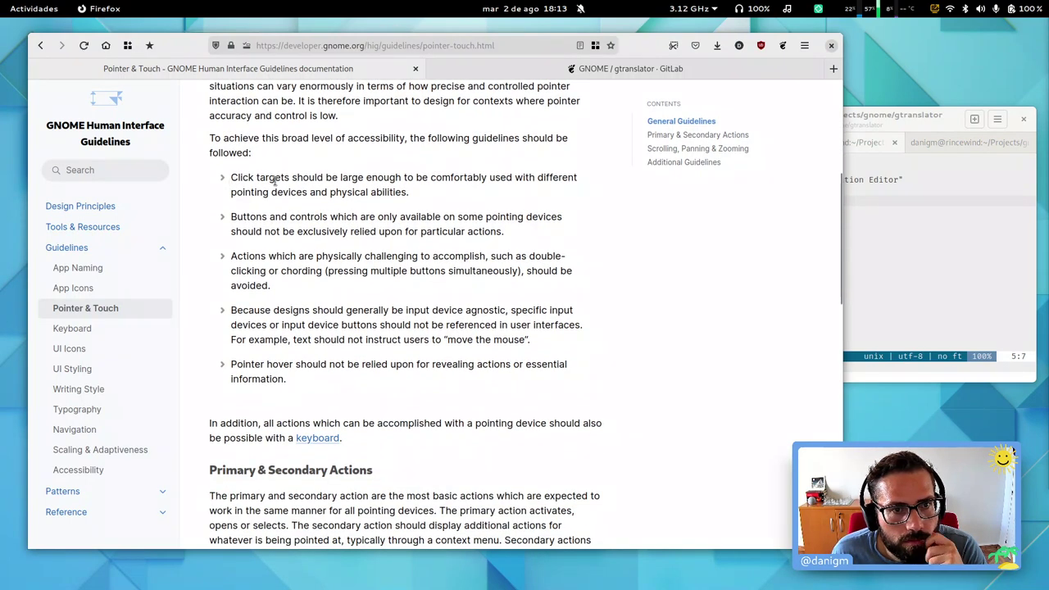
Step: Read the general Pointer & Touch guidelines on click targets, physically challenging actions and input-device-agnostic wording
triple_click(410, 192)
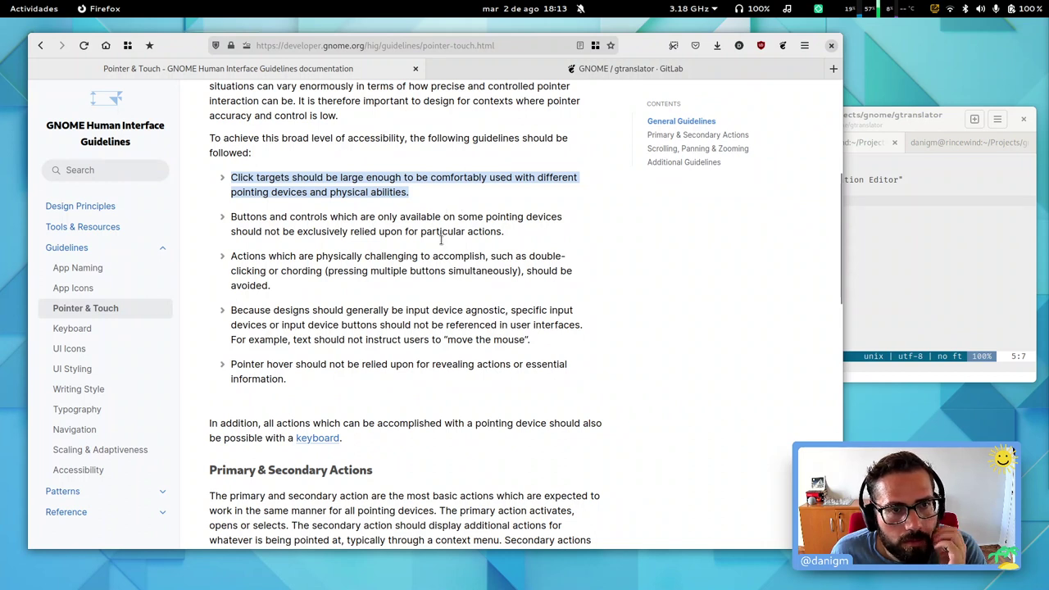
triple_click(394, 275)
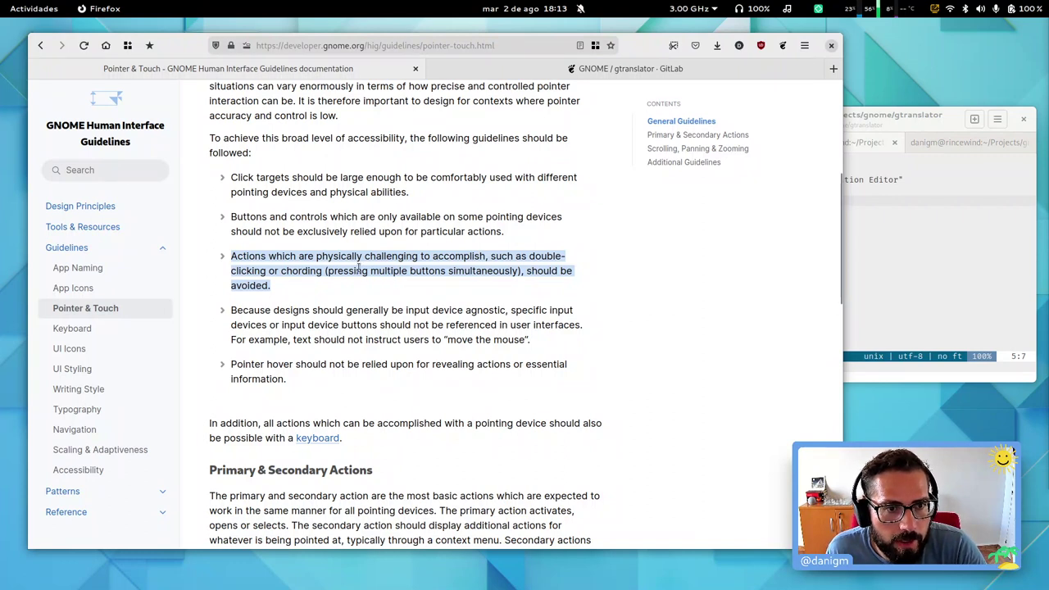
left_click(425, 271)
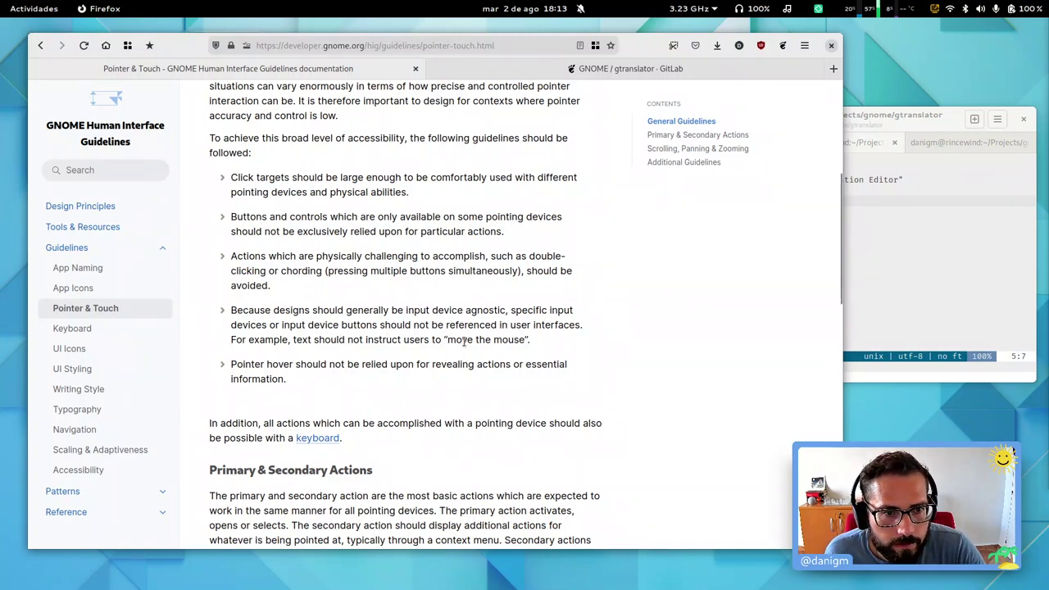
scroll(483, 359, "down", 3)
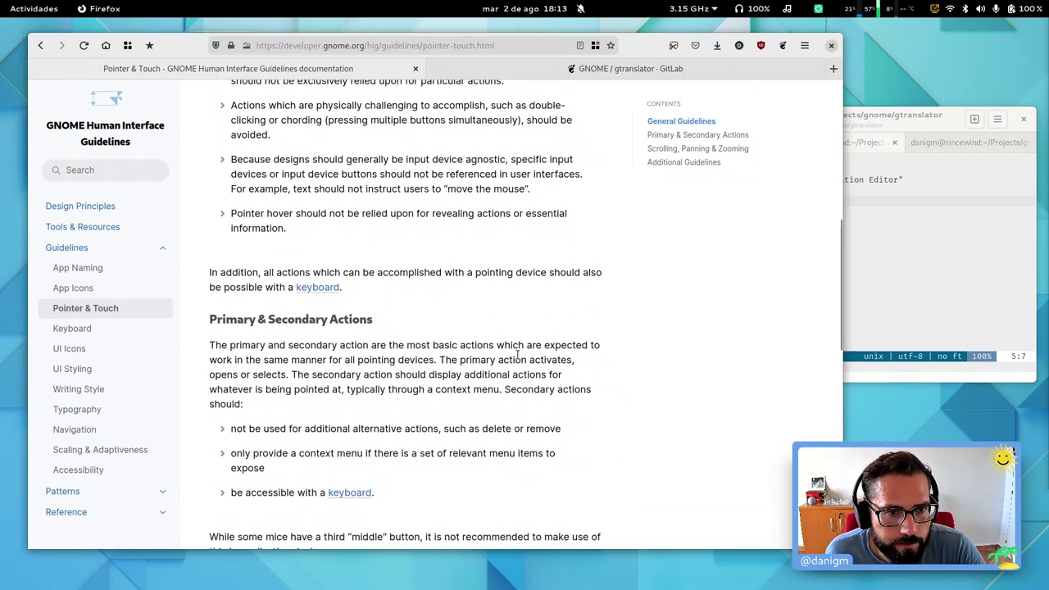
scroll(518, 358, "down", 4)
scroll(518, 358, "up", 3)
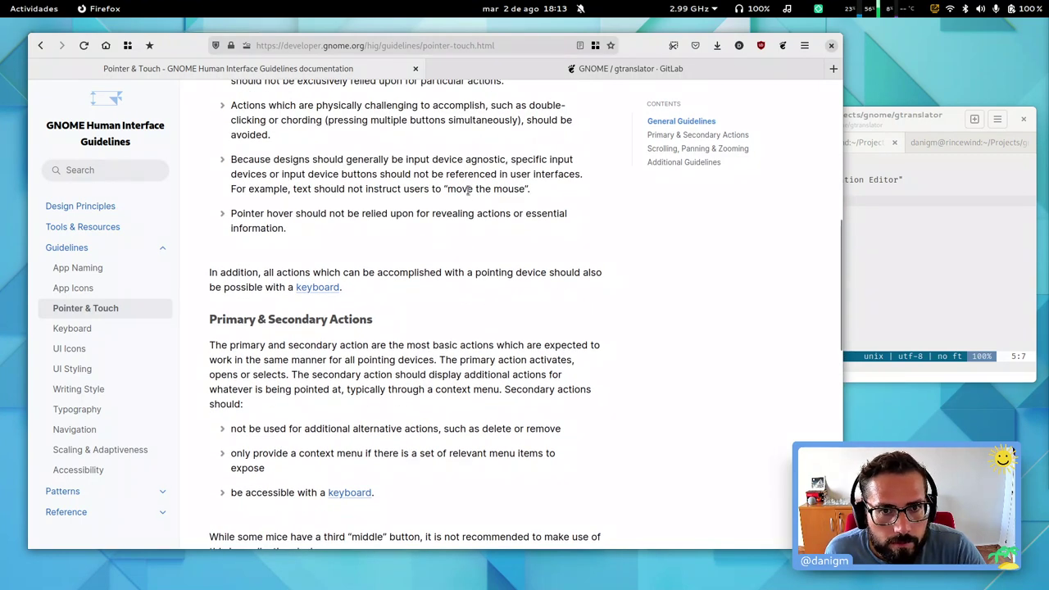
triple_click(423, 193)
left_click(375, 200)
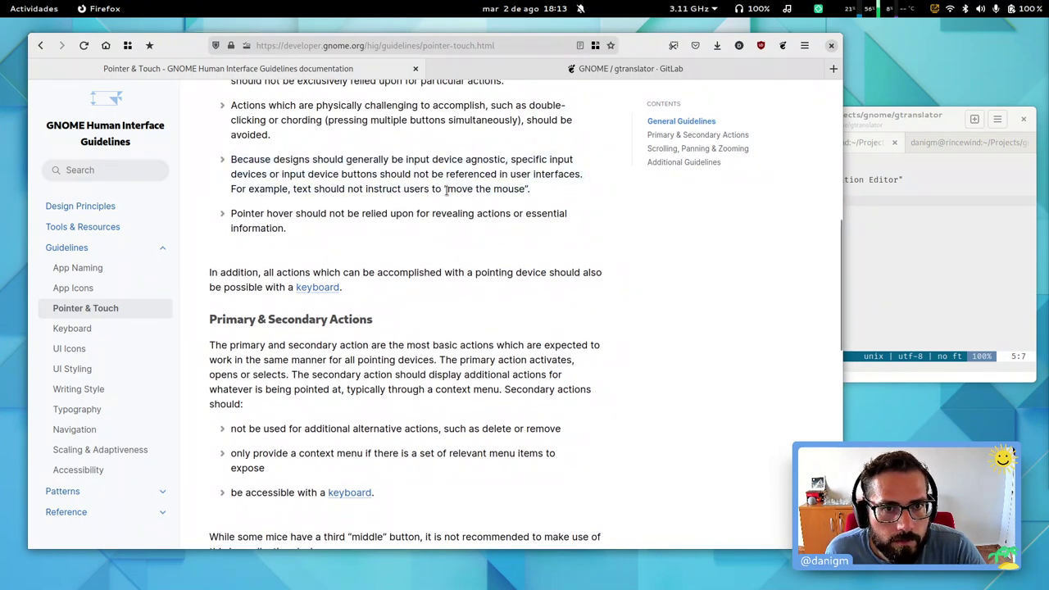
left_click_drag(447, 190, 527, 190)
left_click(527, 190)
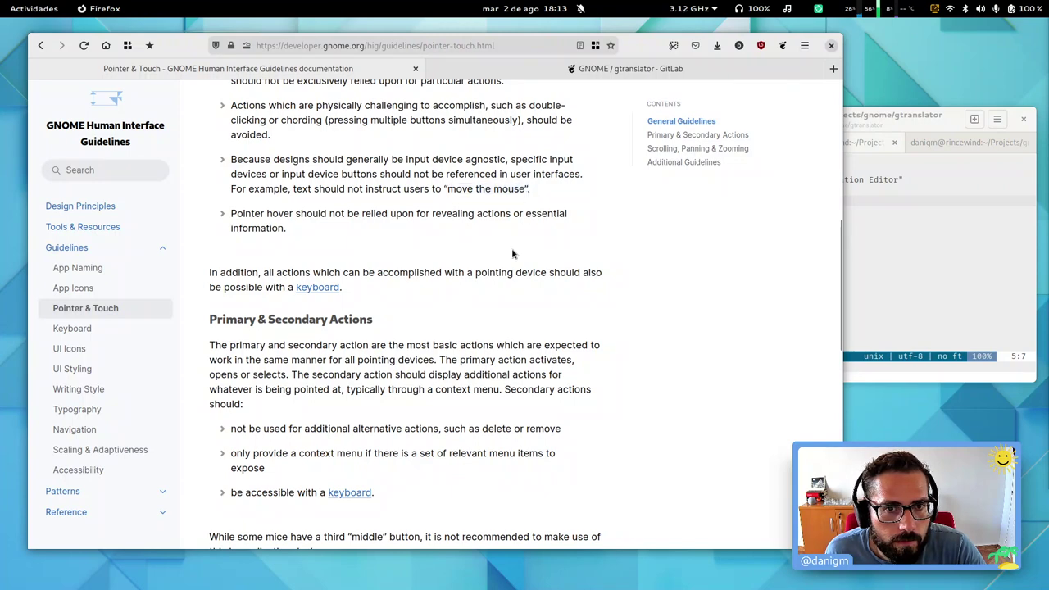
Step: Read the rest of the Pointer & Touch page, from Primary & Secondary Actions through Additional Guidelines
scroll(423, 288, "down", 3)
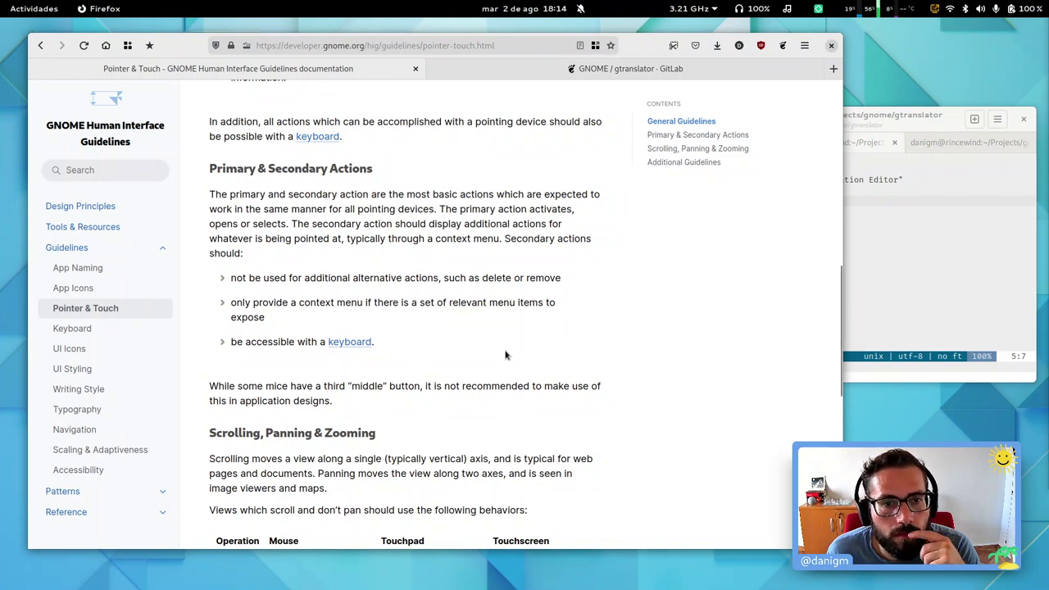
scroll(505, 354, "down", 5)
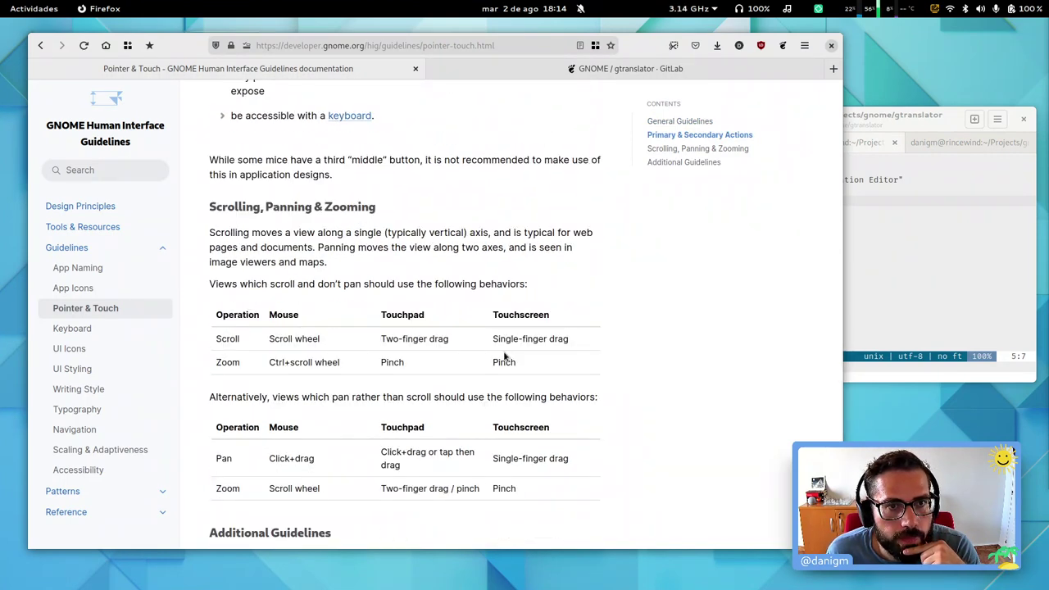
scroll(505, 354, "down", 2)
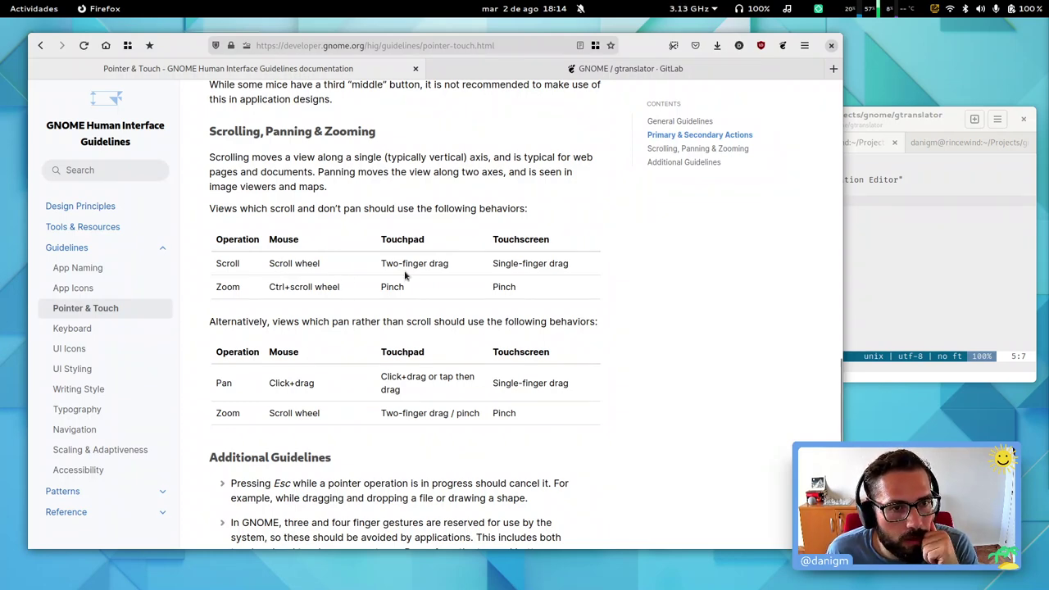
scroll(465, 290, "down", 2)
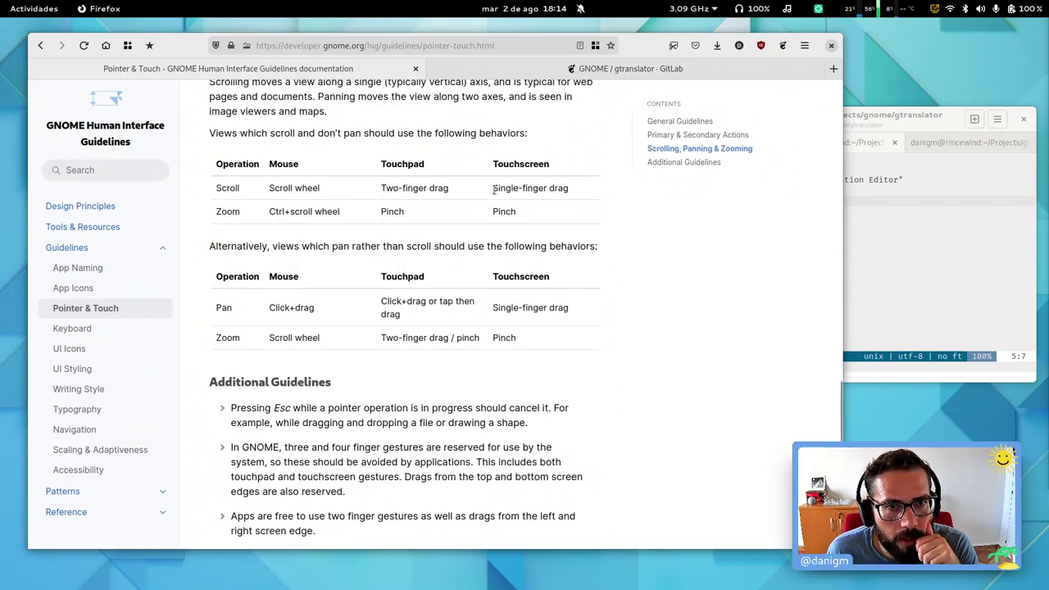
scroll(449, 332, "down", 2)
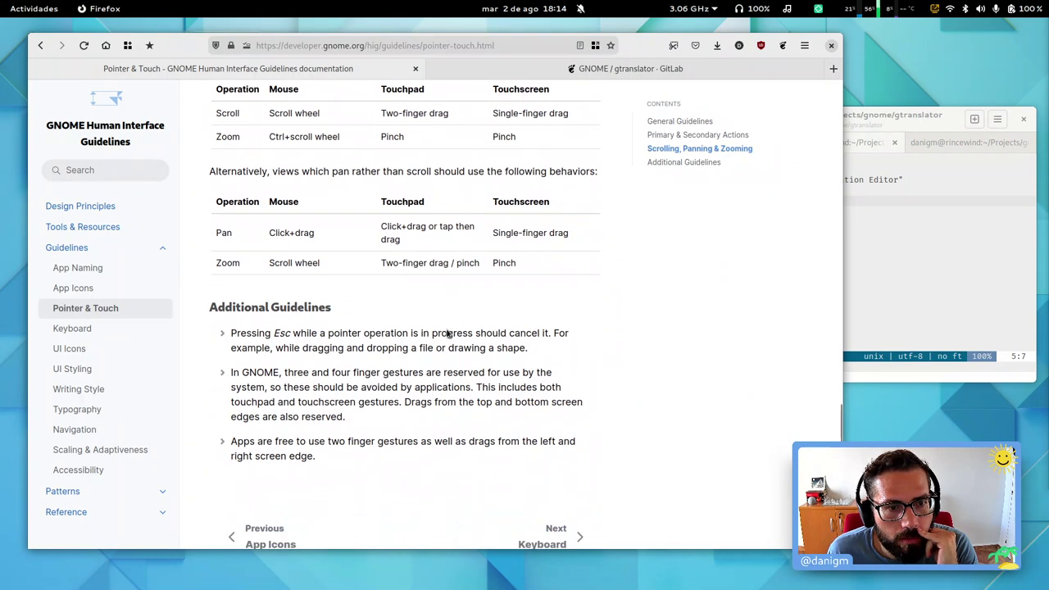
scroll(467, 329, "down", 1)
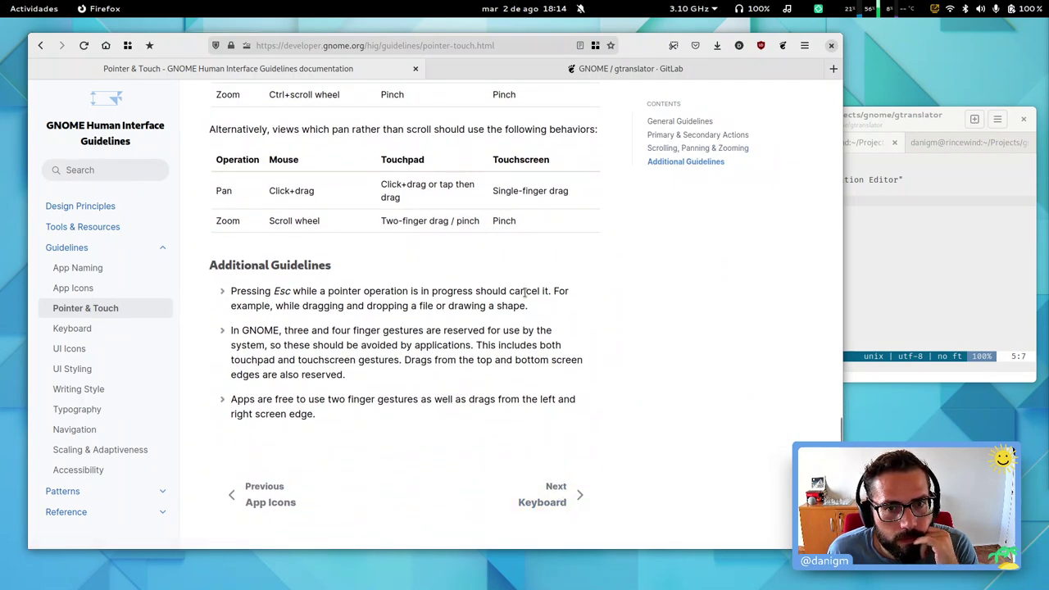
mouse_move(230, 291)
left_mouse_down()
mouse_move(579, 293)
mouse_move(548, 295)
mouse_move(549, 304)
left_mouse_up()
left_click(549, 304)
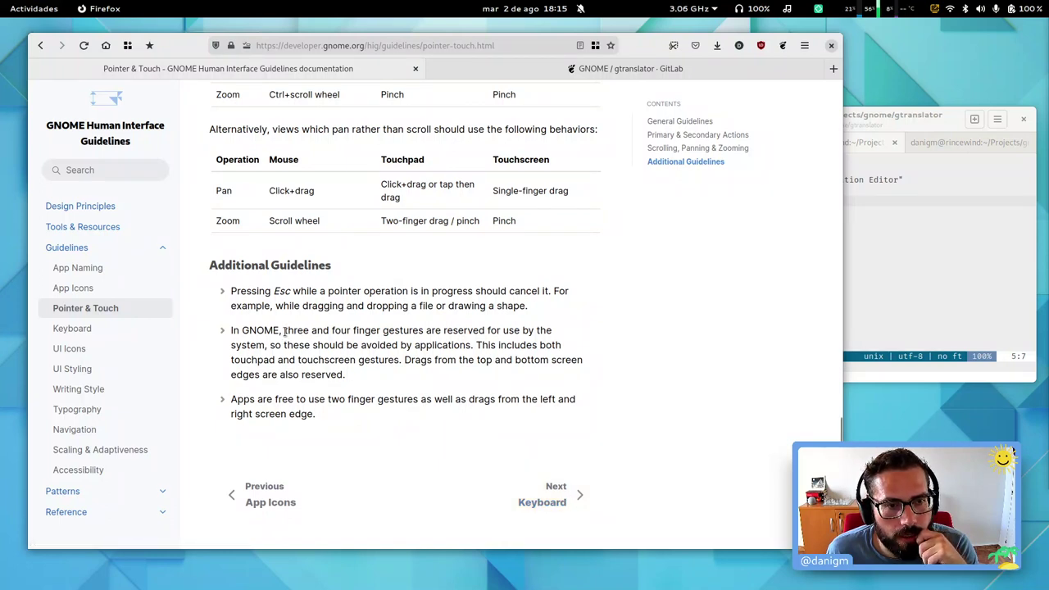
left_click_drag(284, 330, 468, 332)
left_click(540, 401)
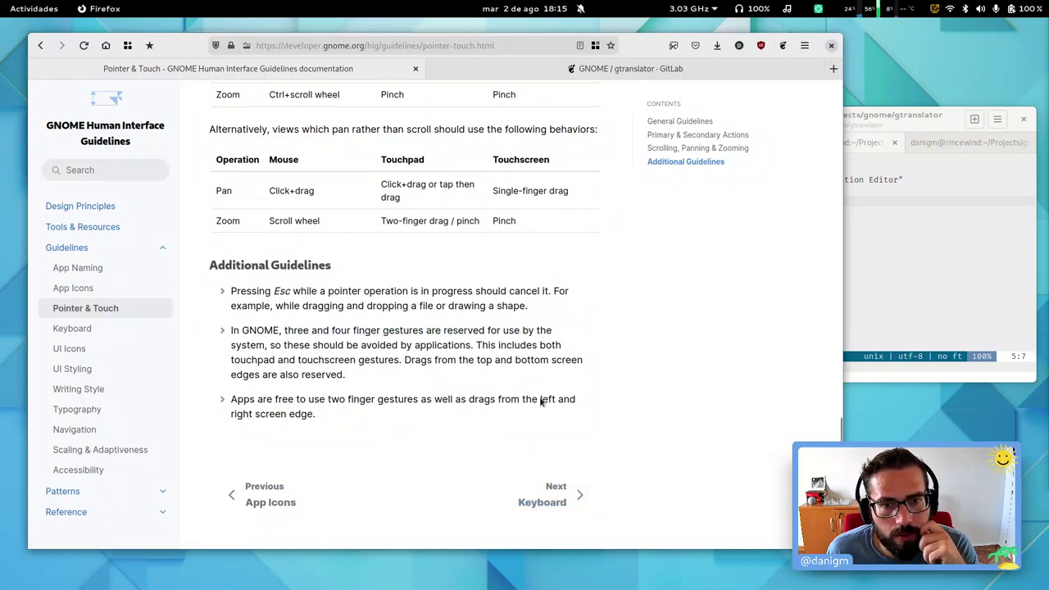
Step: Open the Keyboard guidelines page and read the Shortcut Keys recommendations for assigning non-standard shortcuts
left_click(562, 501)
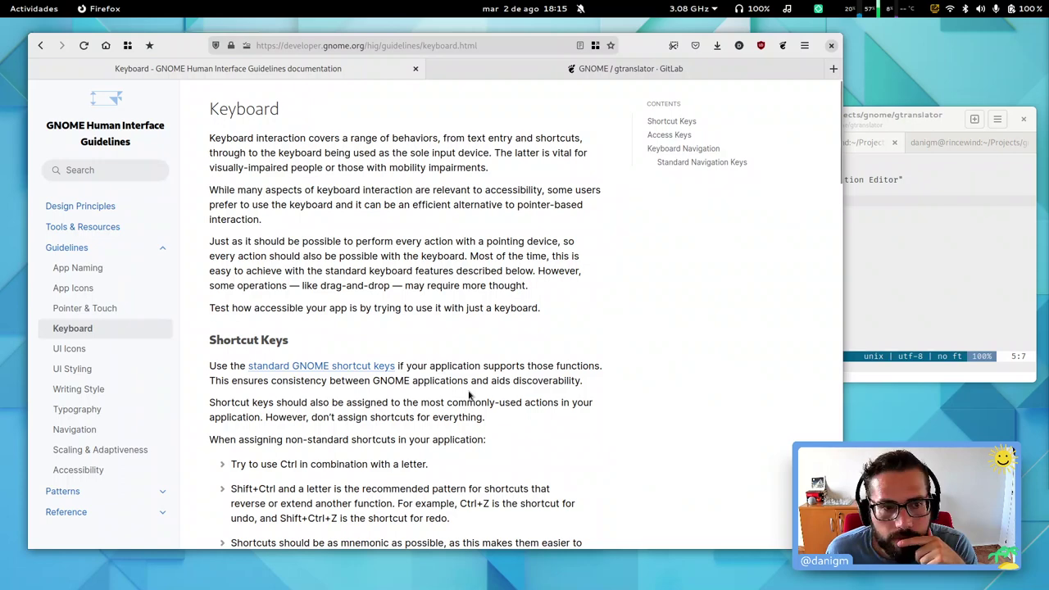
scroll(470, 397, "down", 3)
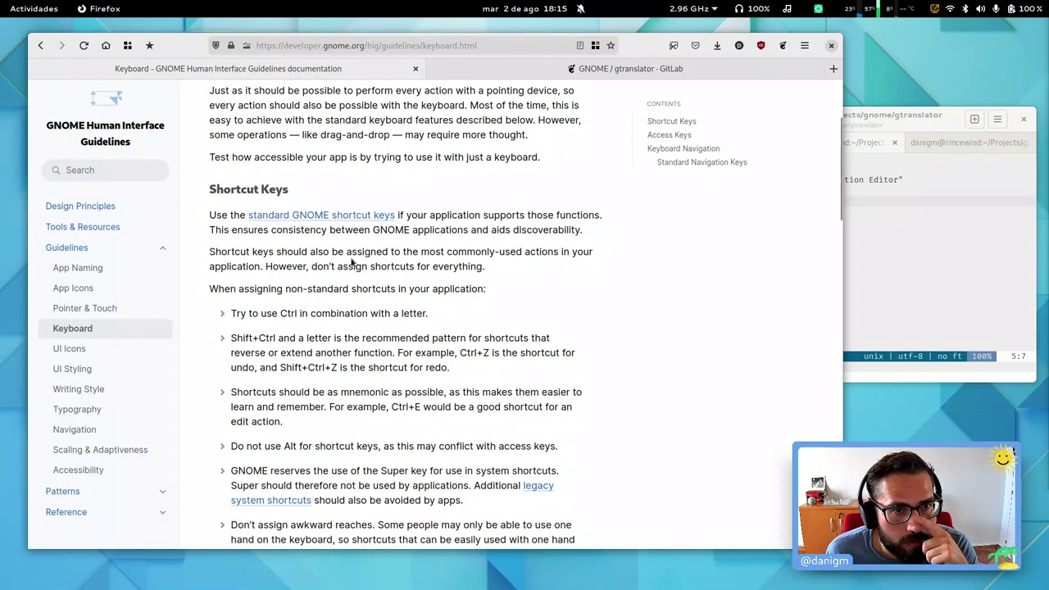
scroll(481, 315, "up", 3)
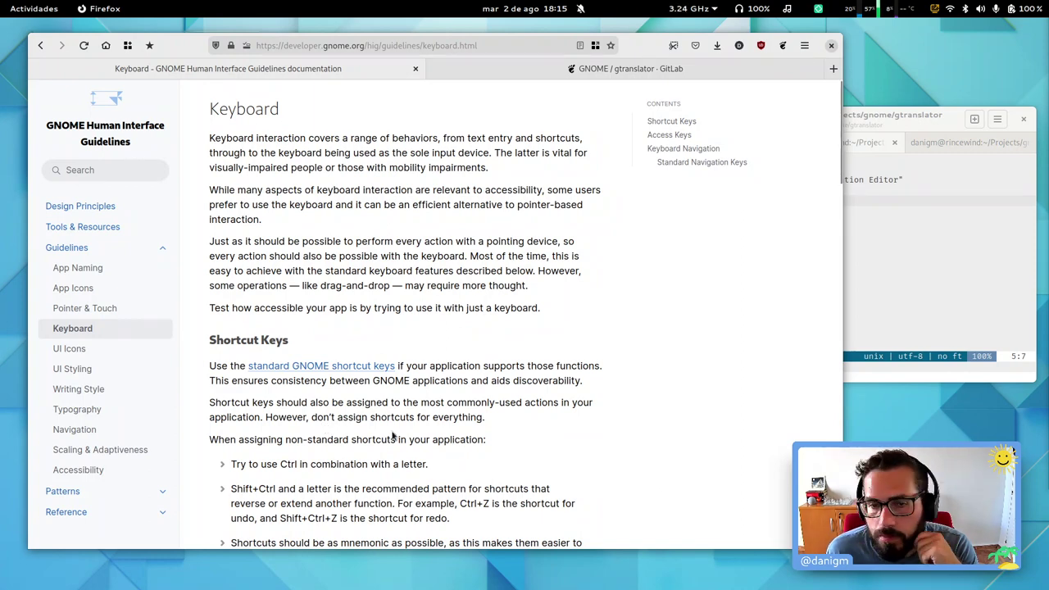
scroll(368, 426, "down", 2)
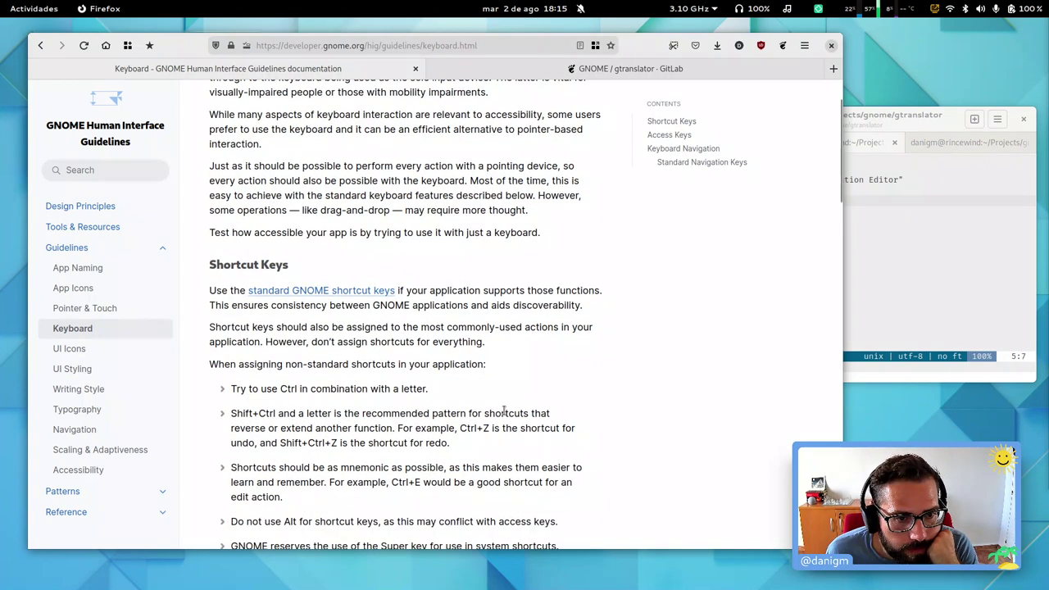
triple_click(338, 390)
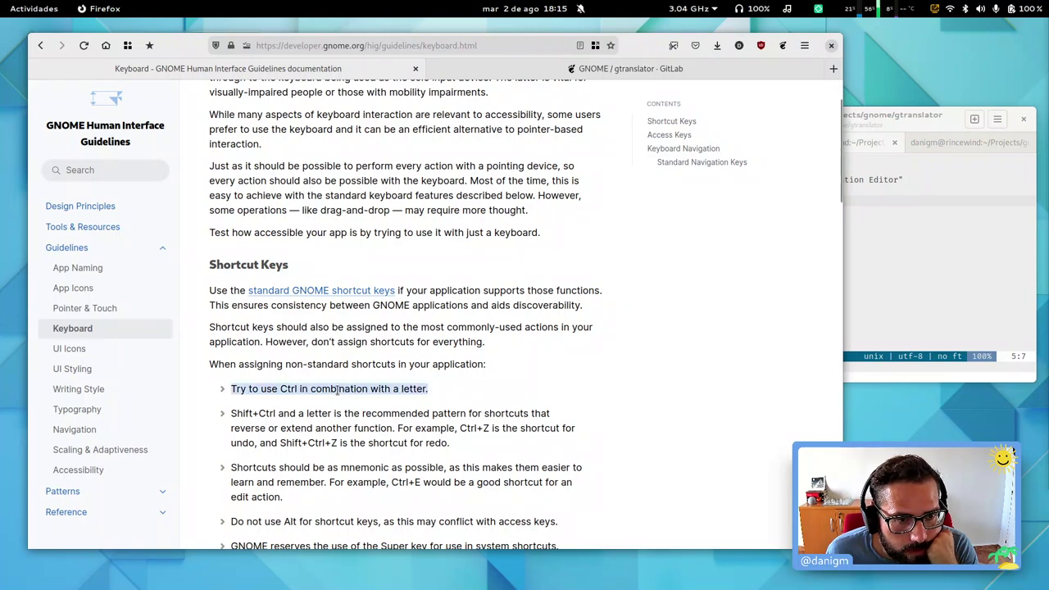
left_click(411, 407)
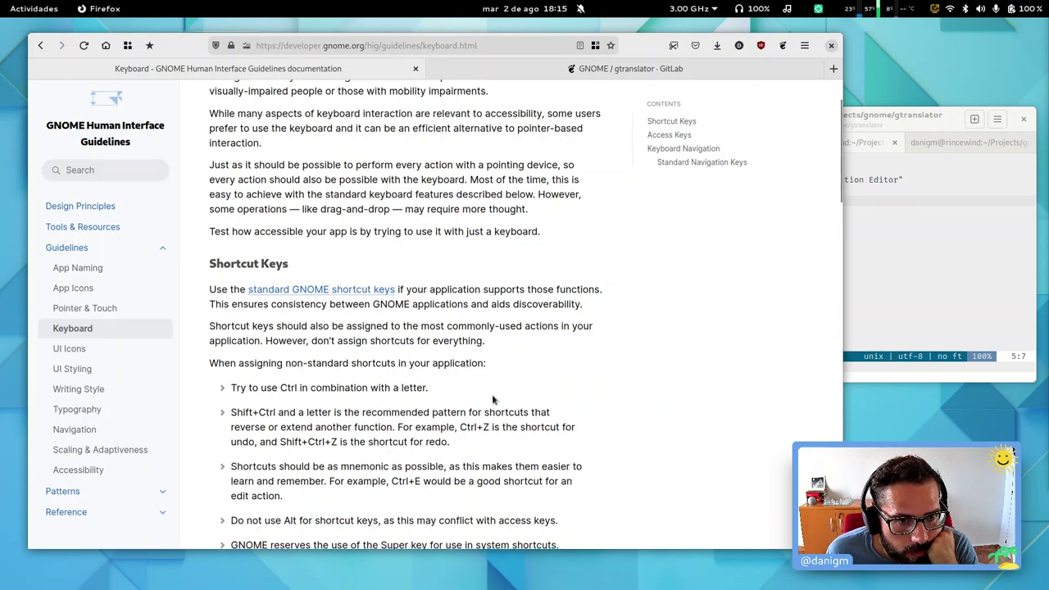
scroll(491, 398, "down", 4)
triple_click(338, 238)
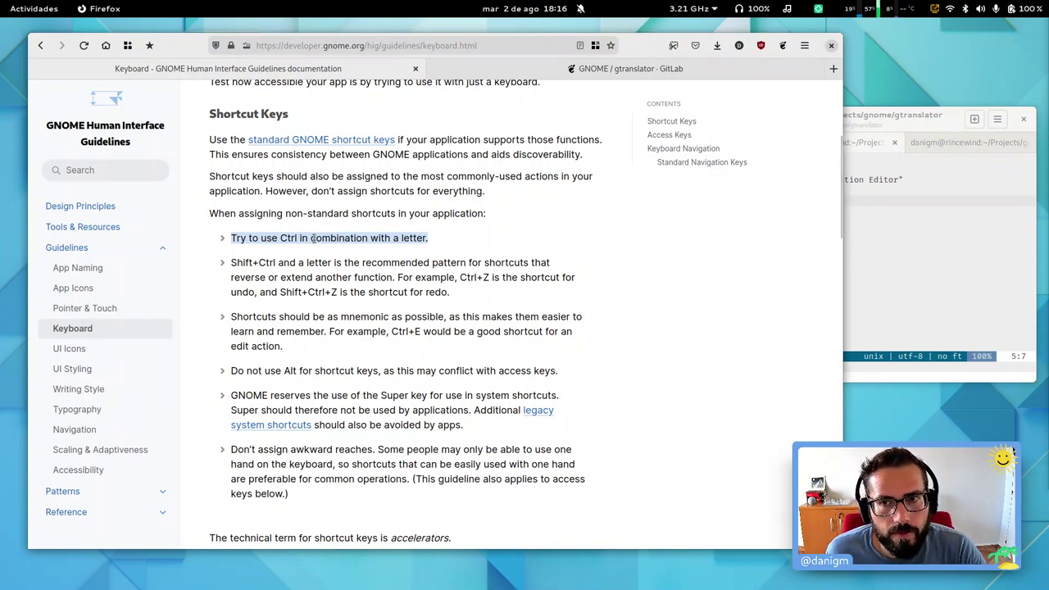
left_click(653, 203)
key("ctrl+Tab")
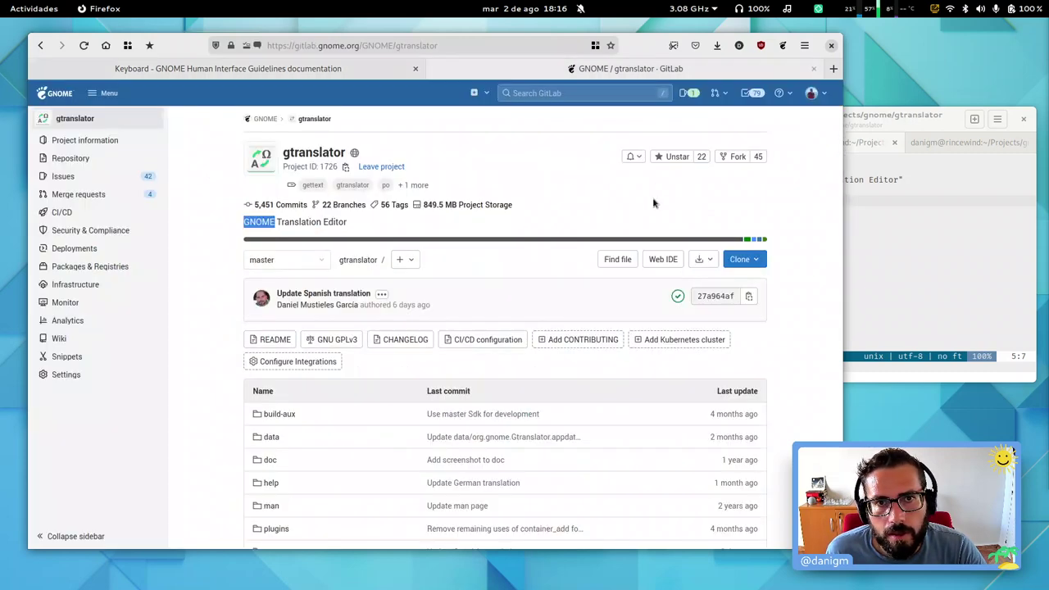
key("ctrl+Tab")
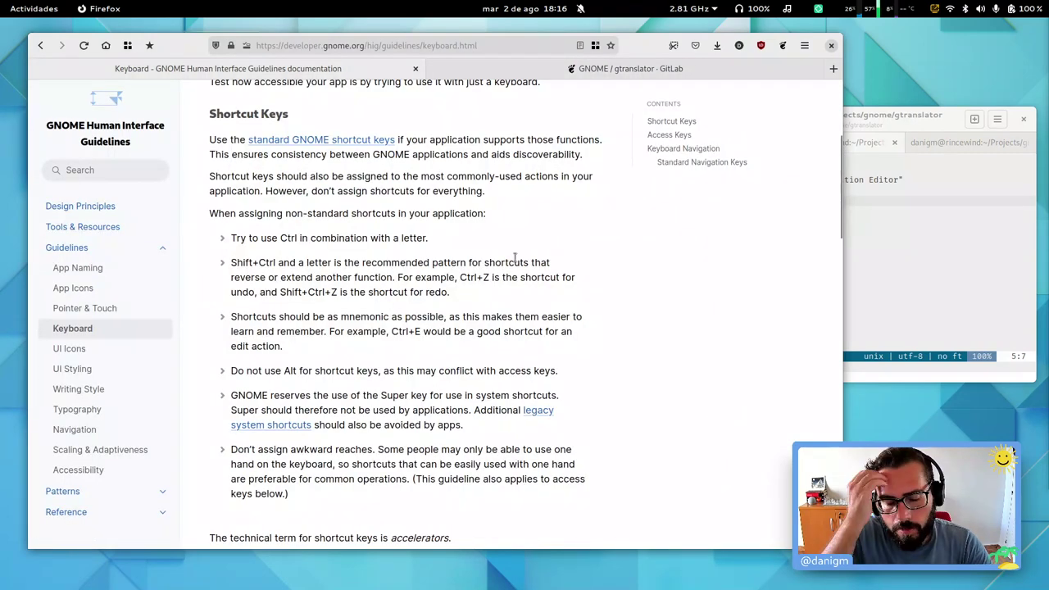
Step: Switch to the terminal's first session and launch the translation editor with /app/bin/gtranslator
left_click(871, 298)
key("ctrl+Page_Up")
type("eog icon.png")
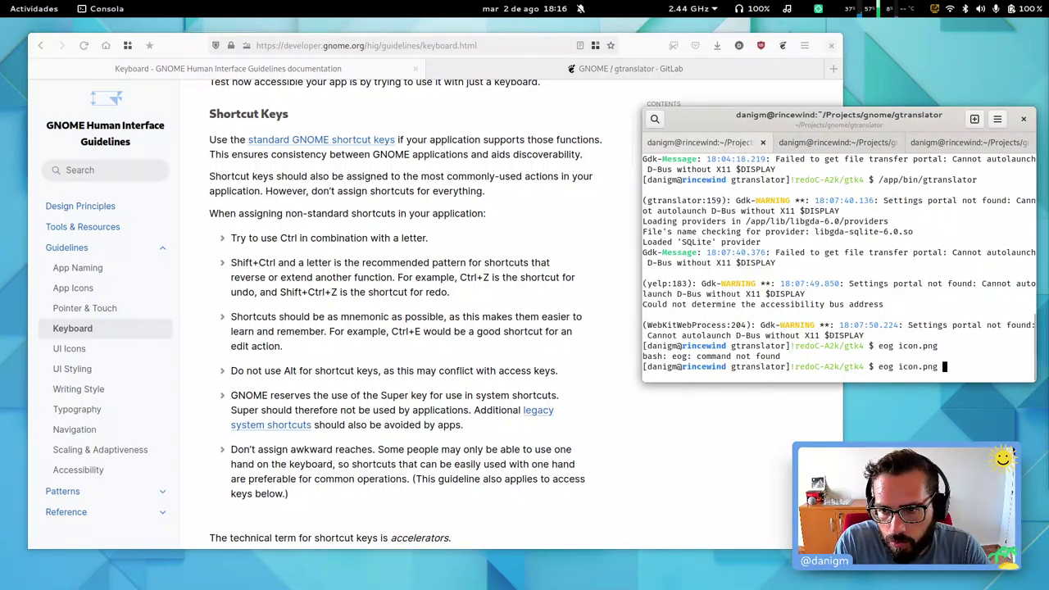
key("Up")
key("Up")
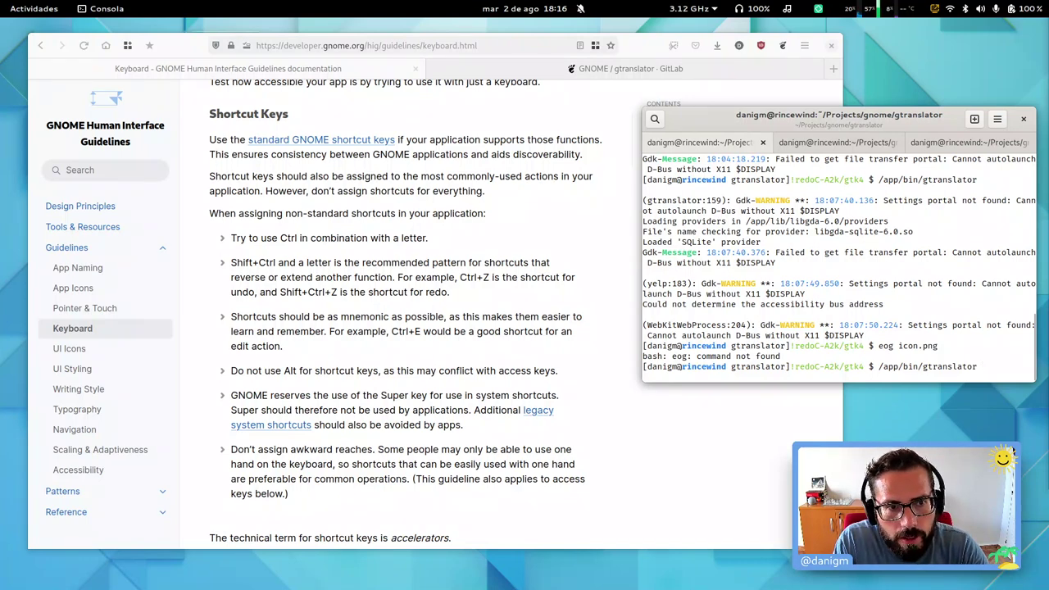
key("Return")
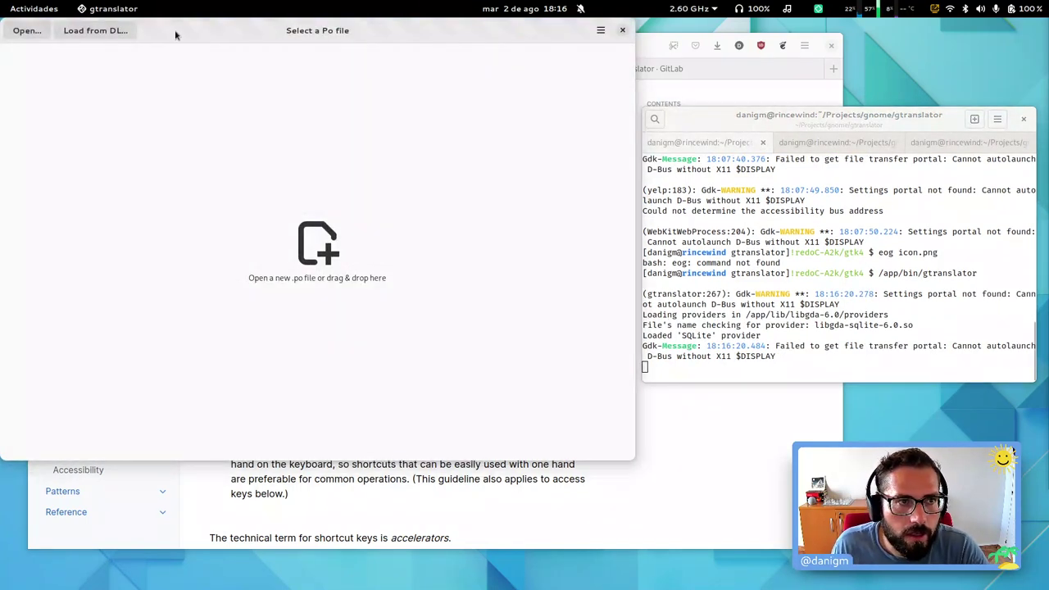
Step: Review both pages of gtranslator's keyboard shortcuts overview and close the application
left_click(601, 30)
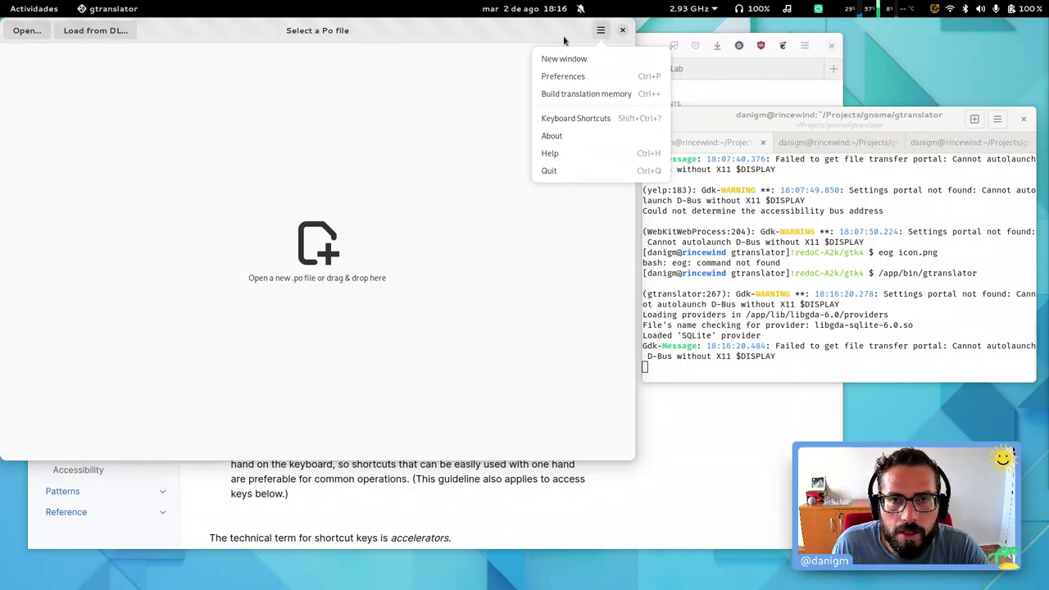
left_click(583, 120)
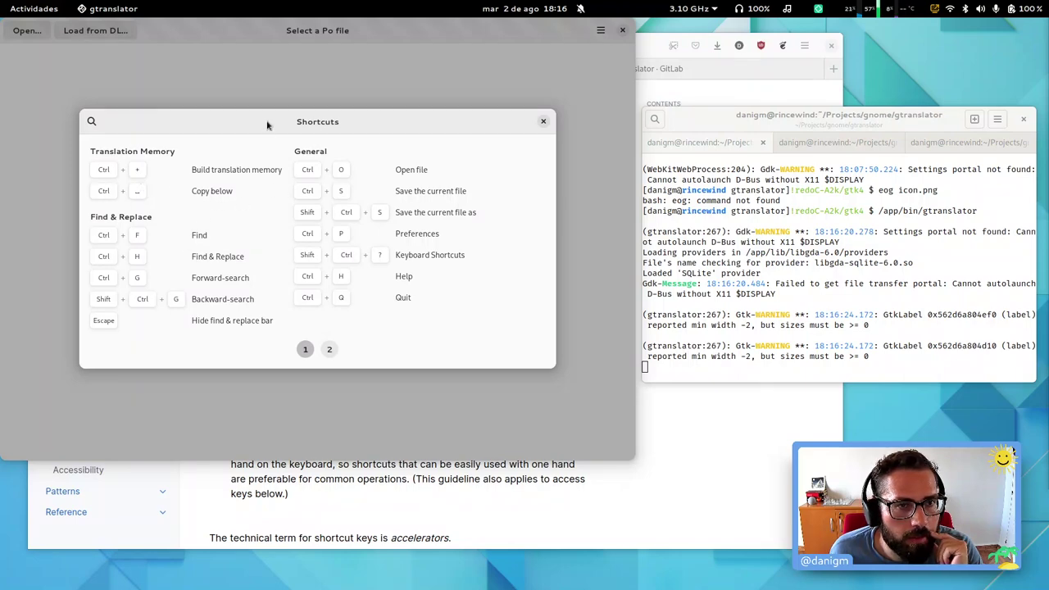
left_click_drag(267, 122, 424, 185)
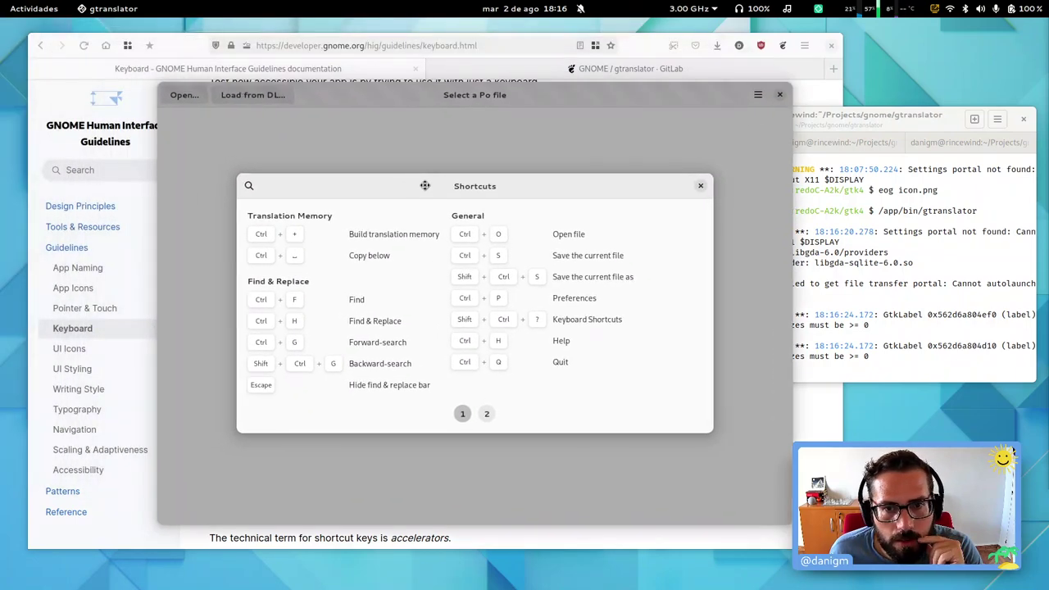
left_click(485, 414)
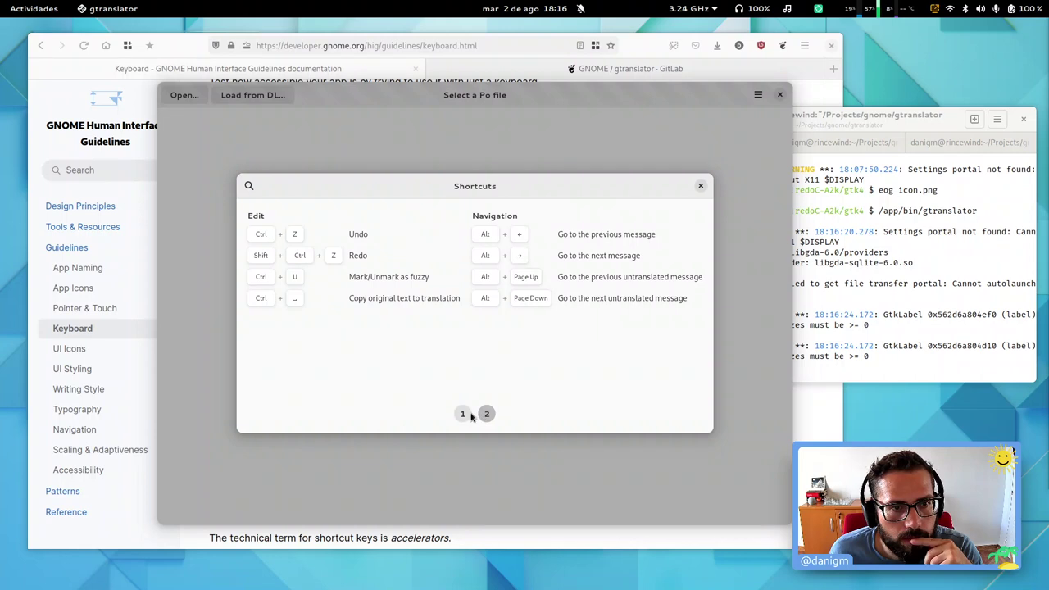
left_click(464, 415)
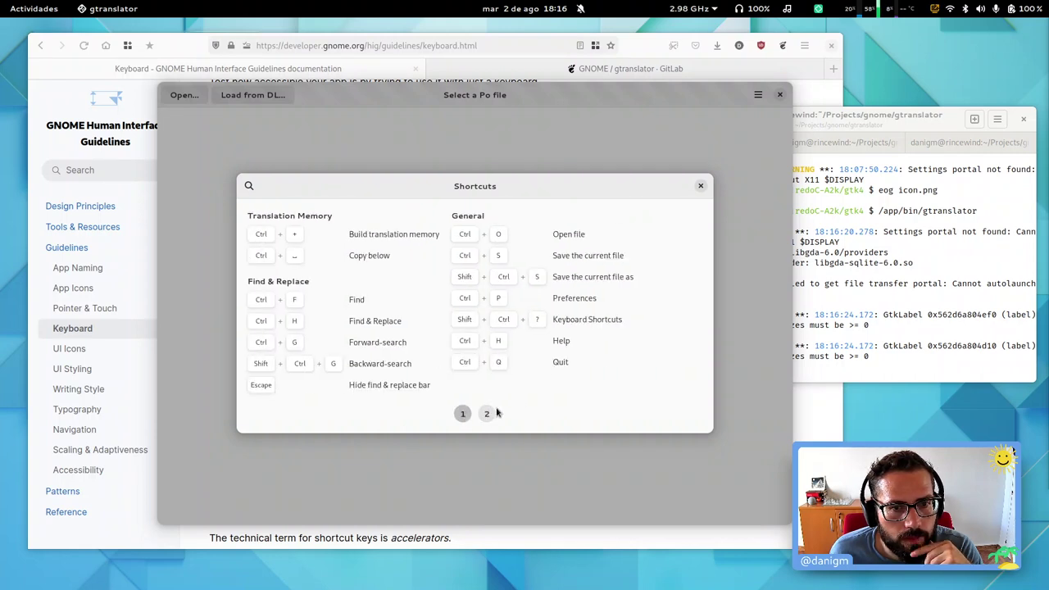
left_click(486, 414)
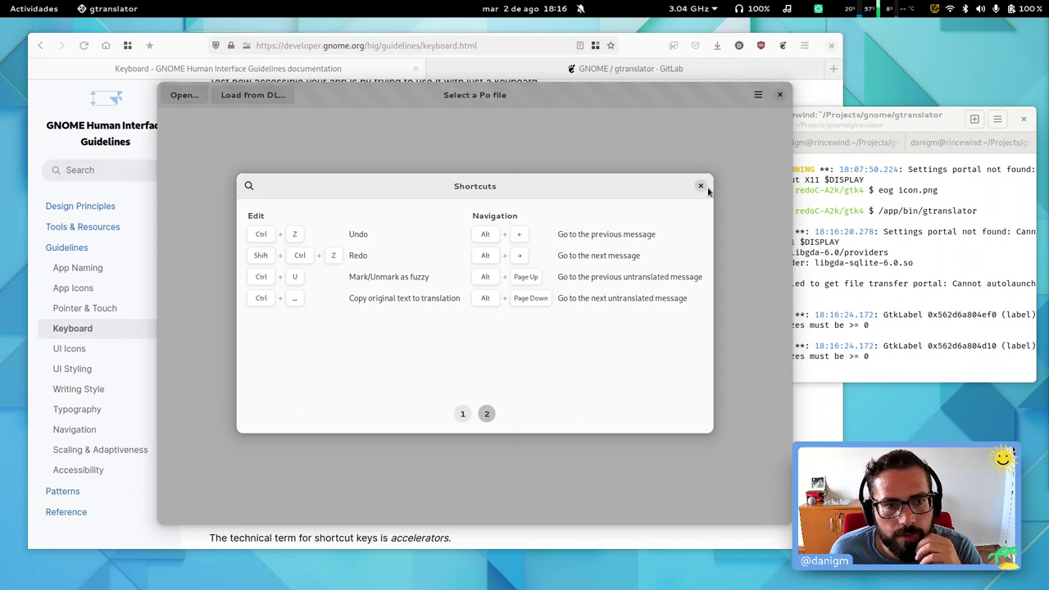
left_click(463, 415)
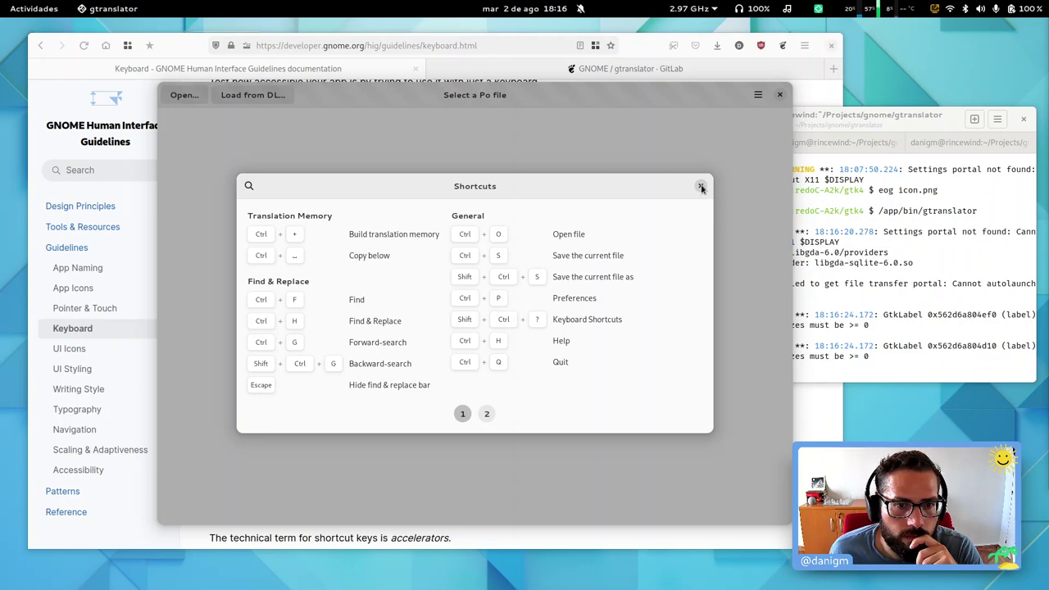
left_click(700, 186)
left_click(779, 95)
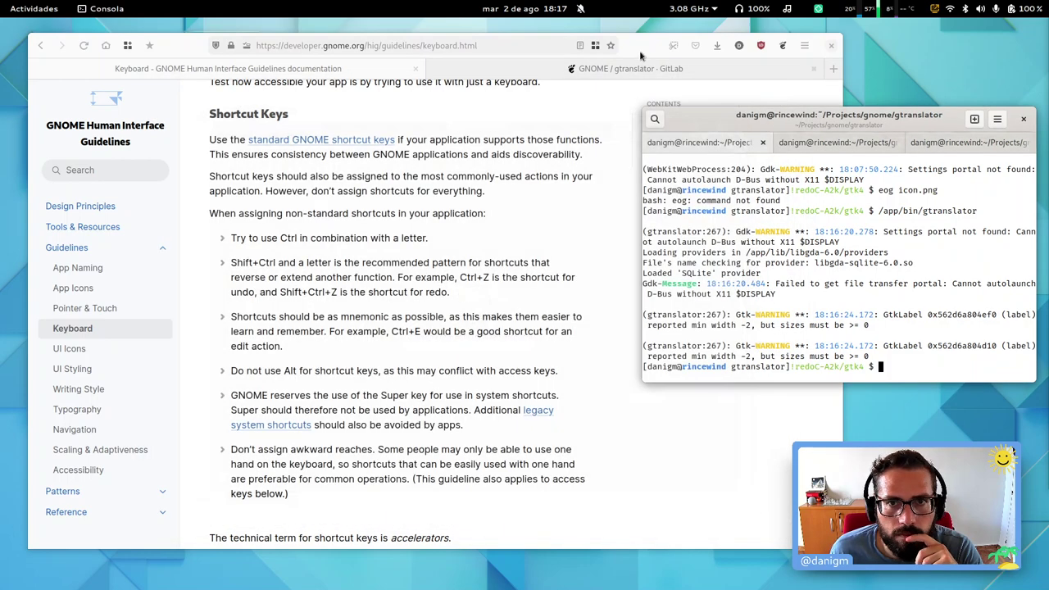
Step: Return to the Keyboard guidelines in the browser and highlight the recommendation about not using Alt for shortcut keys
left_click(438, 315)
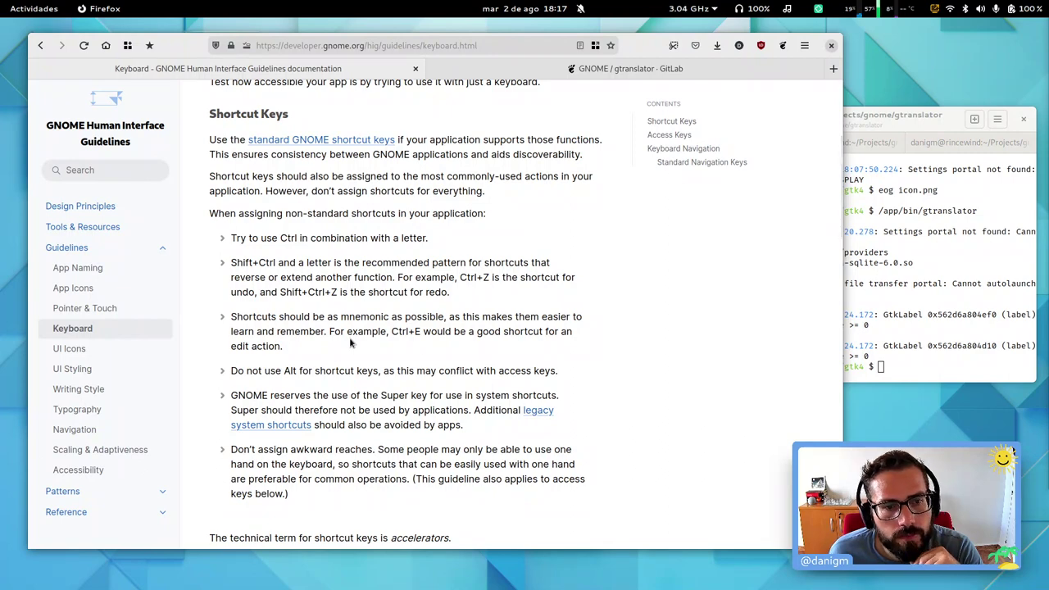
scroll(352, 342, "down", 4)
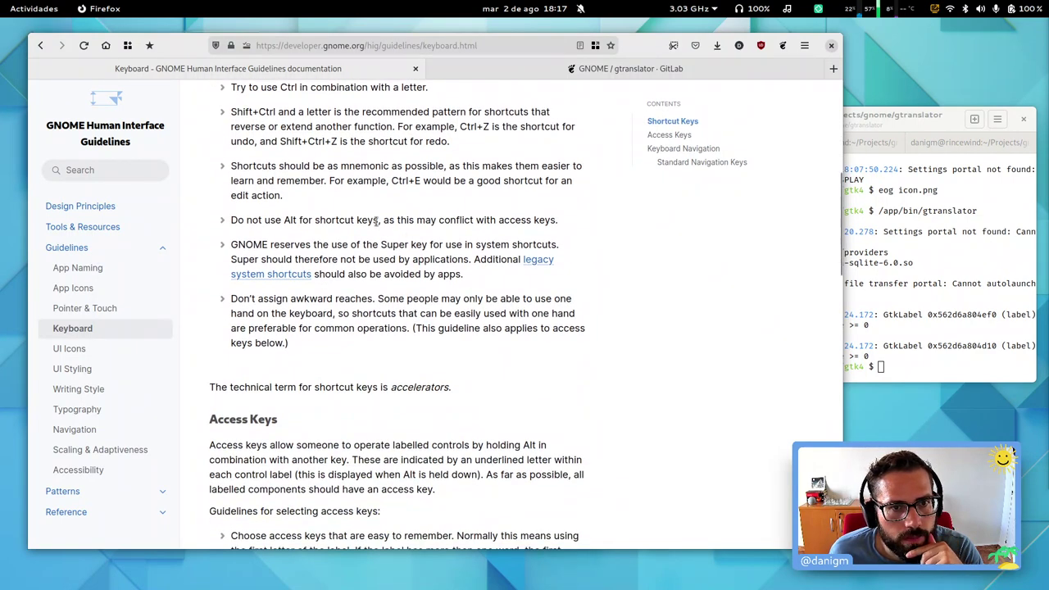
triple_click(378, 220)
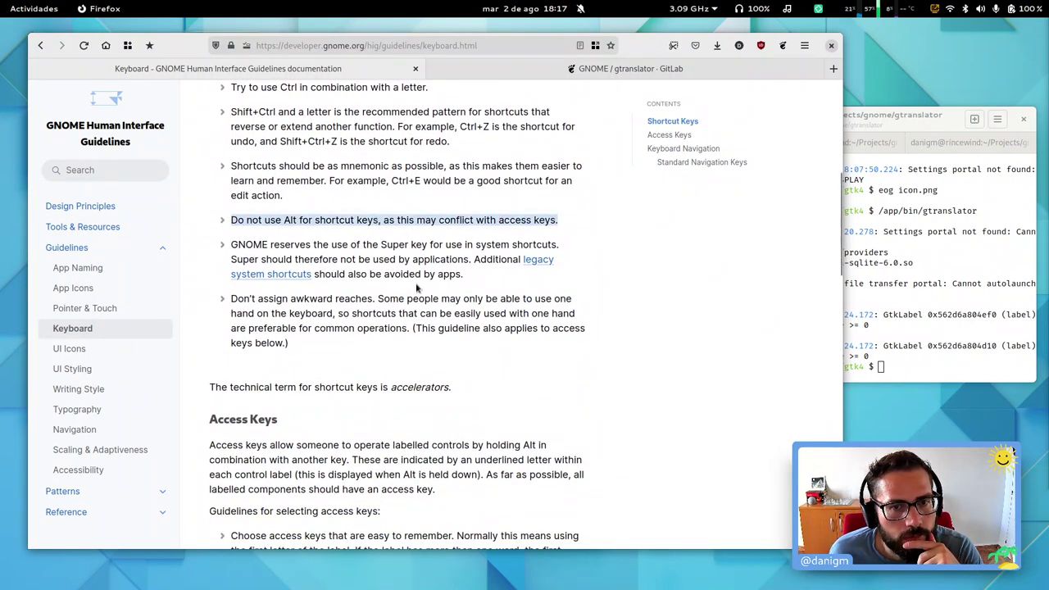
triple_click(335, 221)
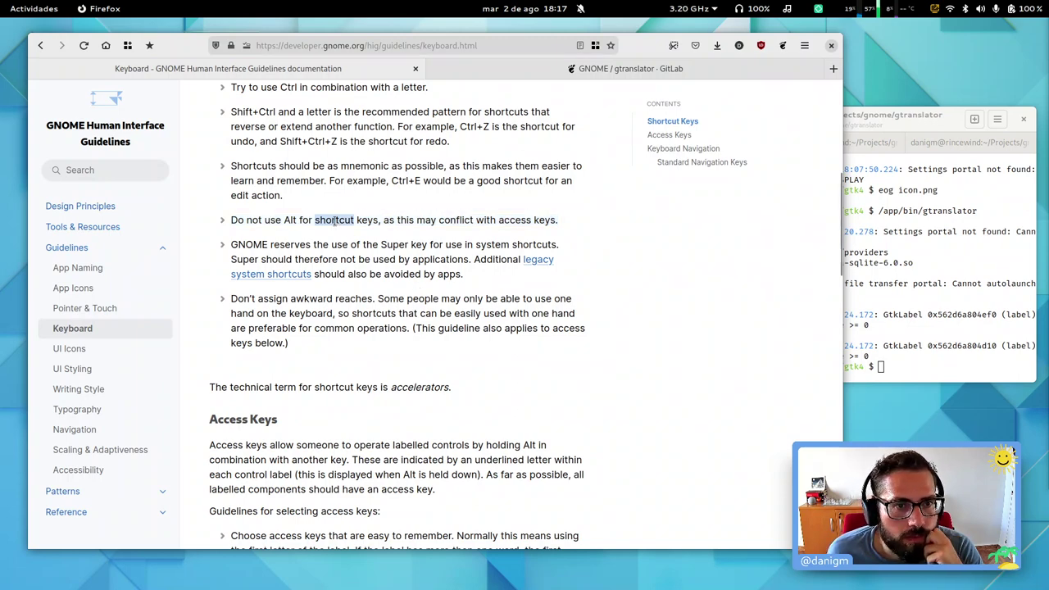
Step: In the terminal's HIG-TODO file, complete the open checklist item with "Keyboard shortcuts, do not use Alt if it's possible"
left_click(939, 283)
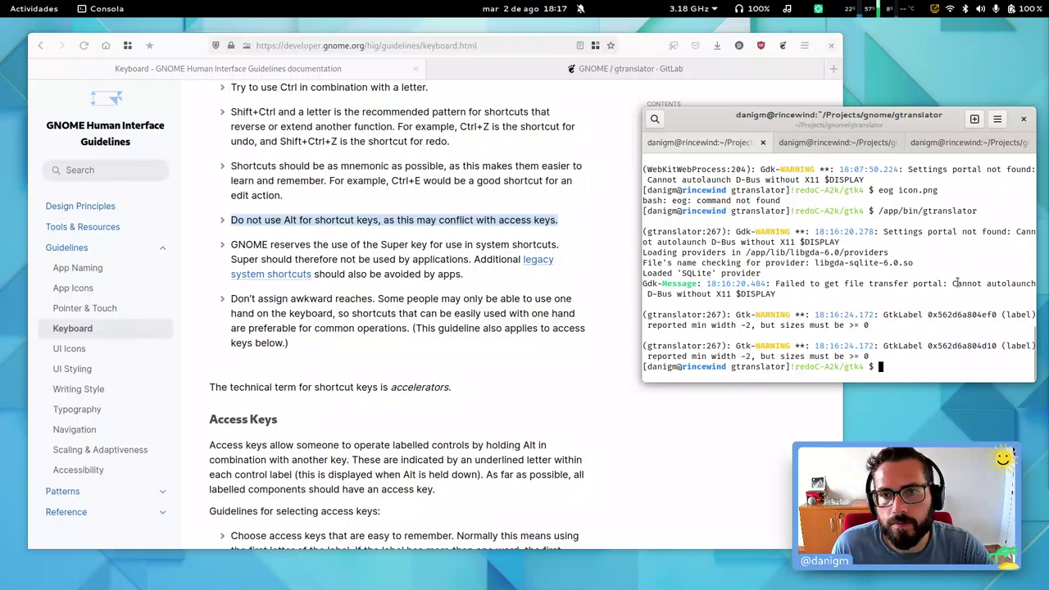
key("ctrl+Page_Down")
type("aR")
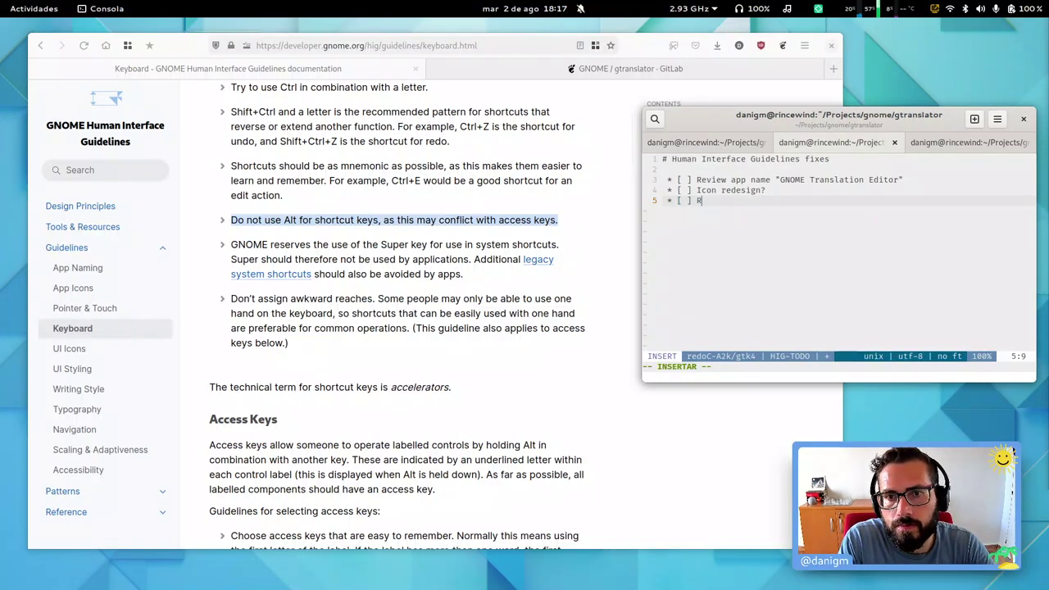
type("eview short")
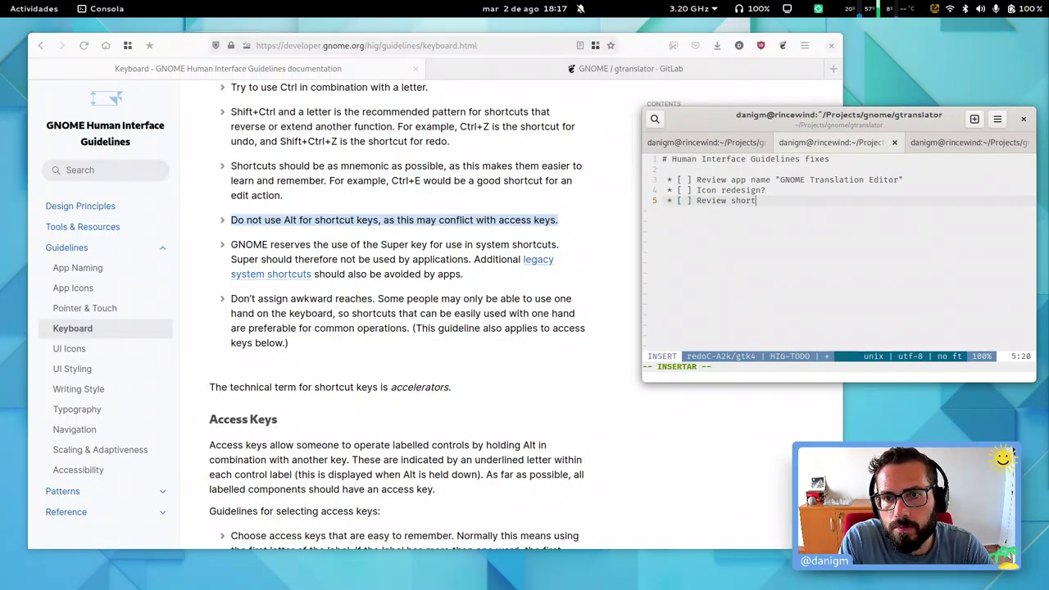
key("ctrl+w")
key("ctrl+w")
type("Sh")
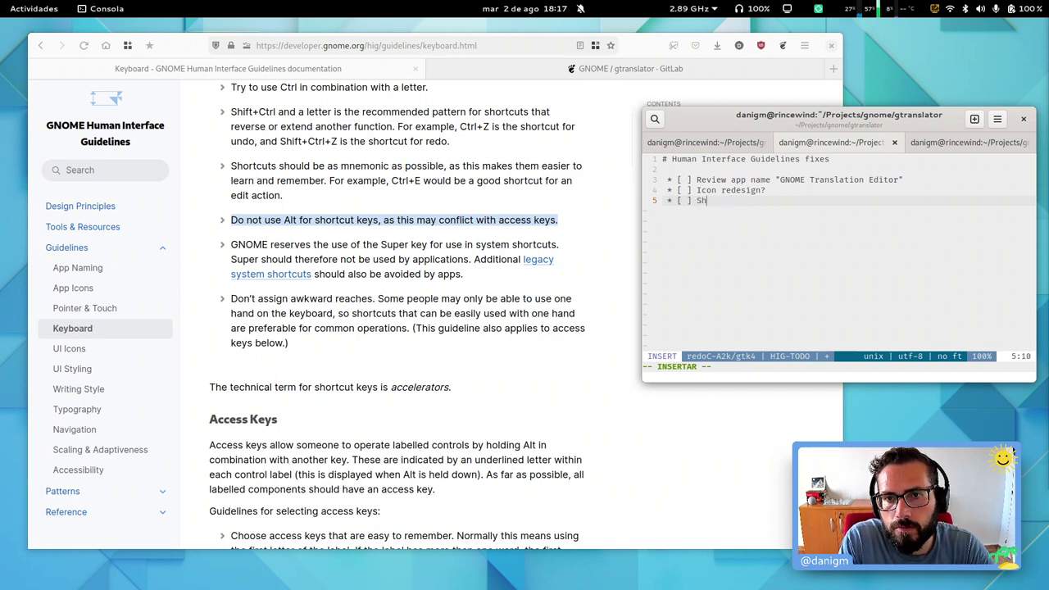
type("o")
key("BackSpace")
key("BackSpace")
key("BackSpace")
type("Key")
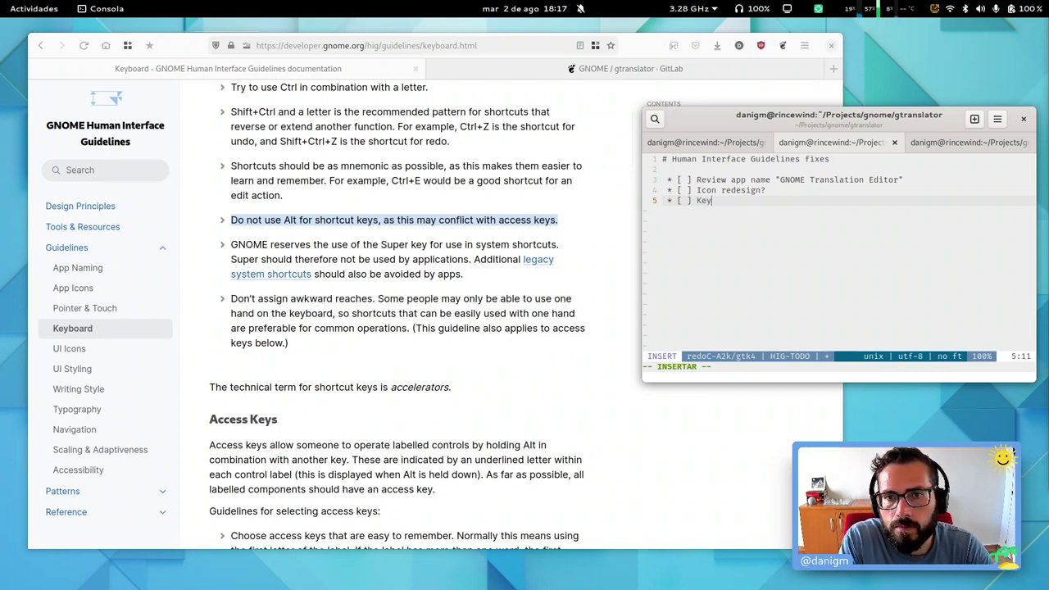
type("board shortcuts")
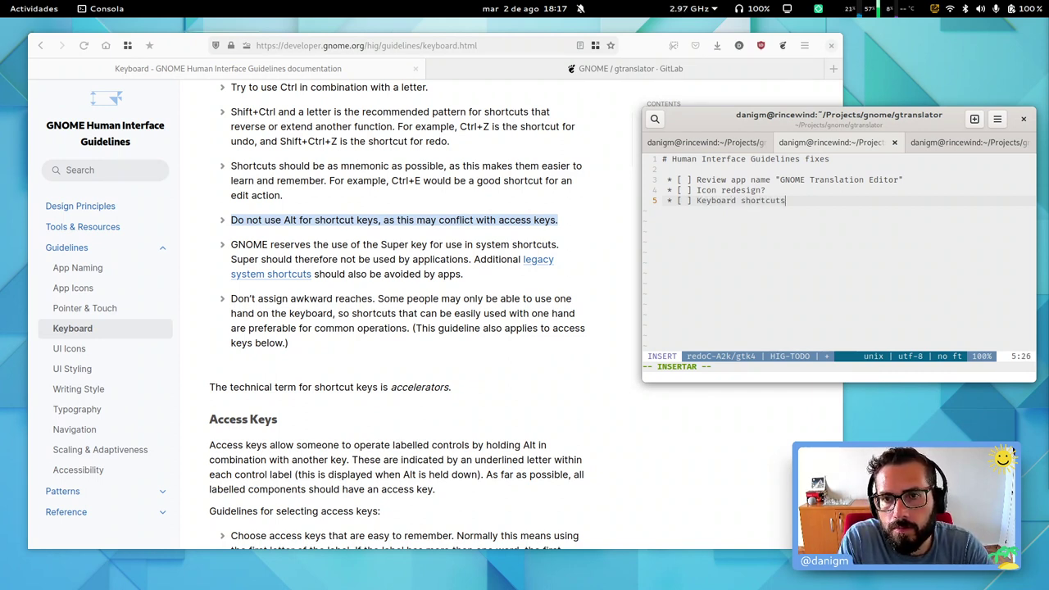
type(", do not use A")
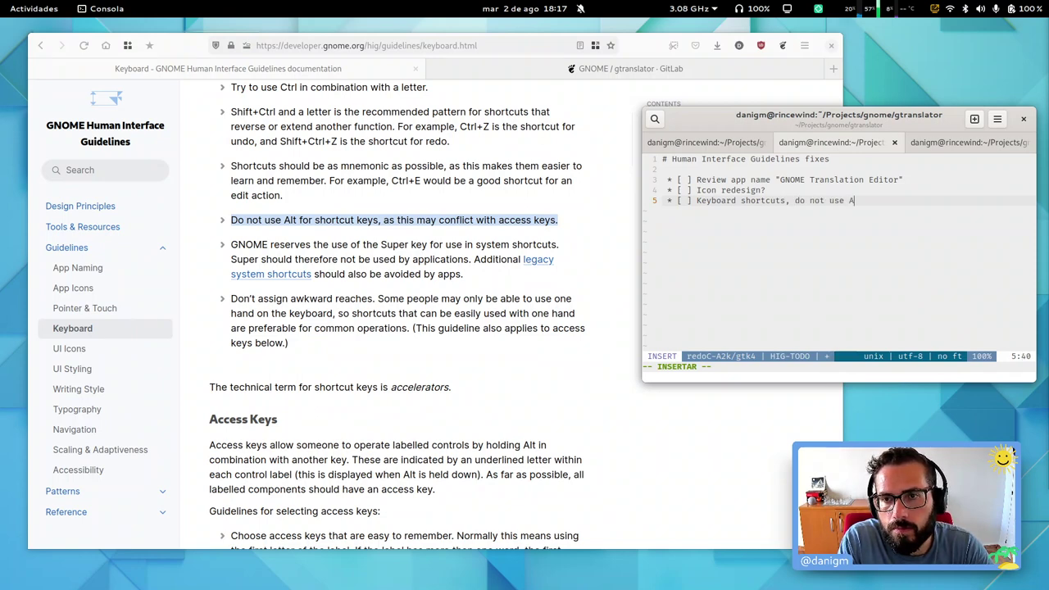
type("lt if it's possible")
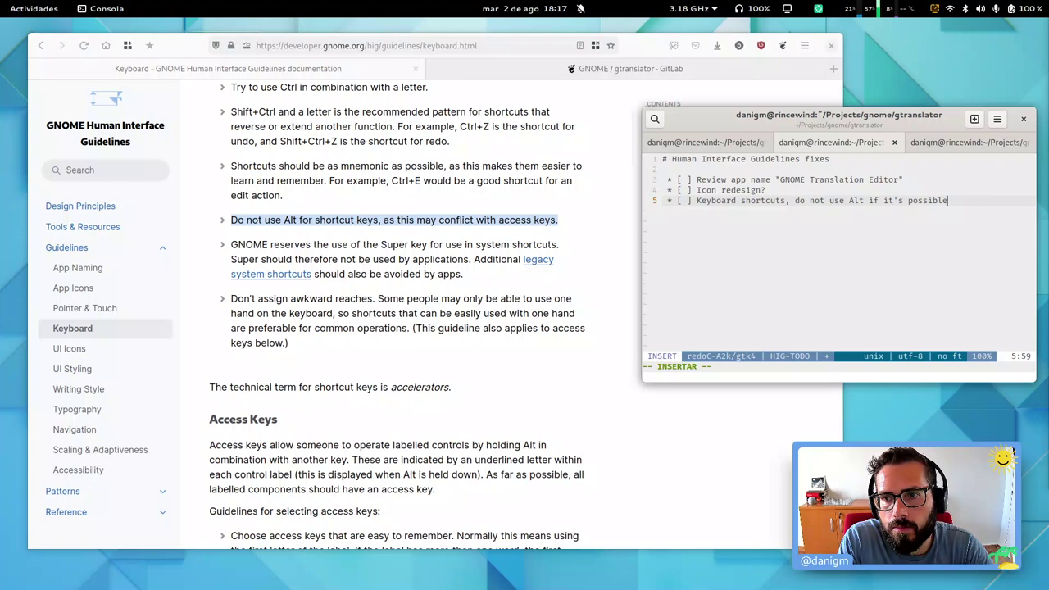
key("Escape")
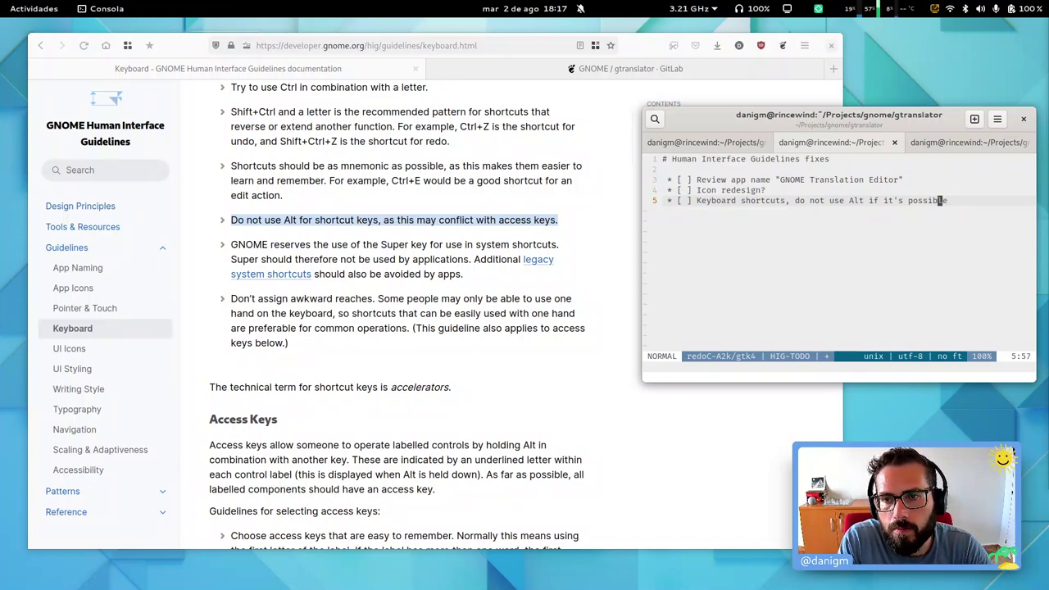
Step: Add an empty "* [ ]" checklist item below the keyboard shortcuts entry and save the HIG-TODO file
key("b")
key("b")
type("bo* [ ]")
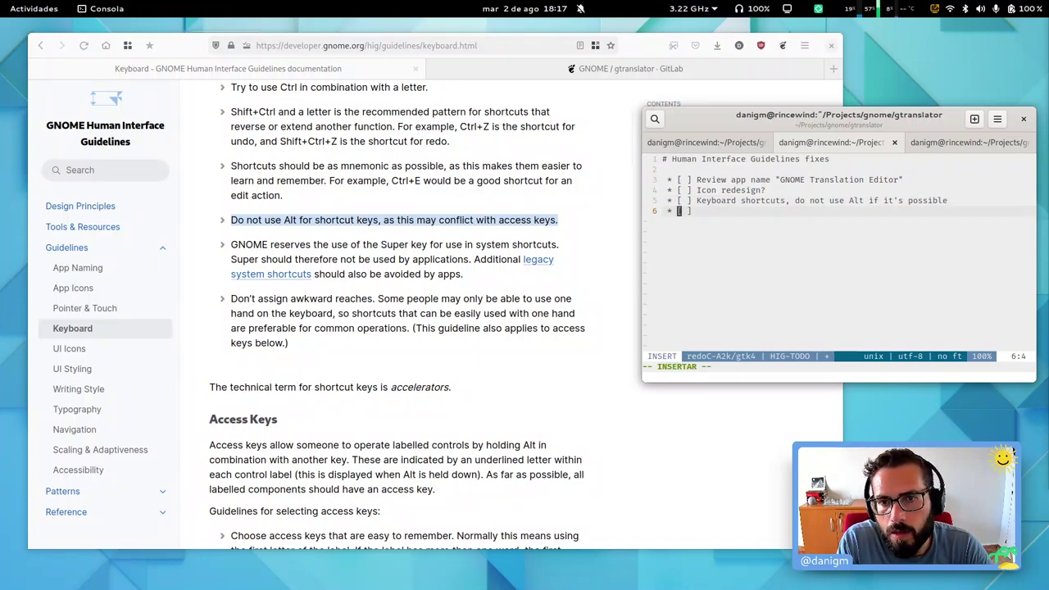
key("Escape")
type(":w")
key("Return")
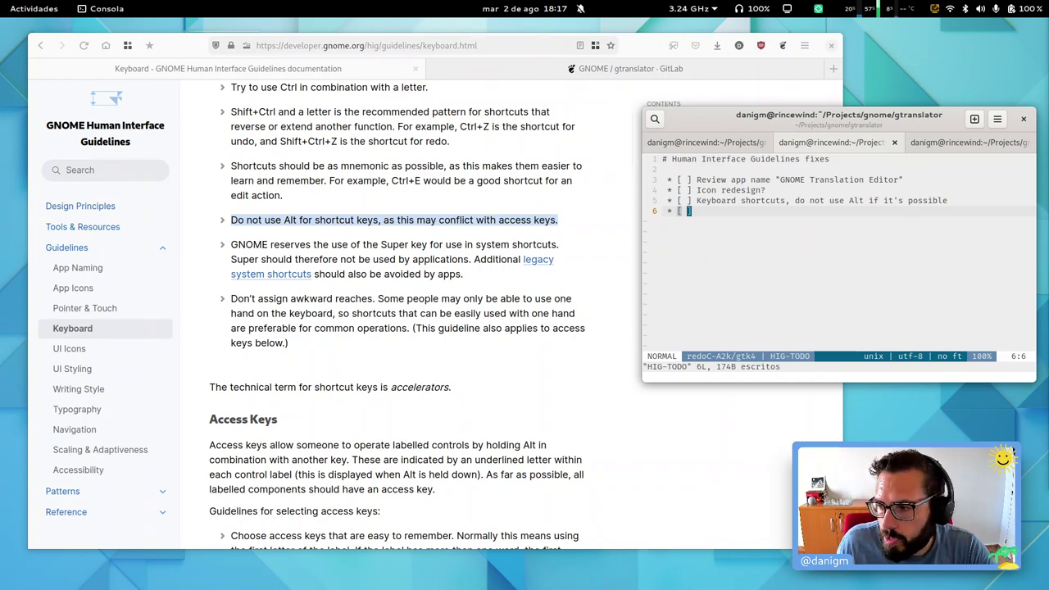
Step: Switch back to the browser and read the Access Keys section, highlighting its introductory paragraph
left_click(441, 223)
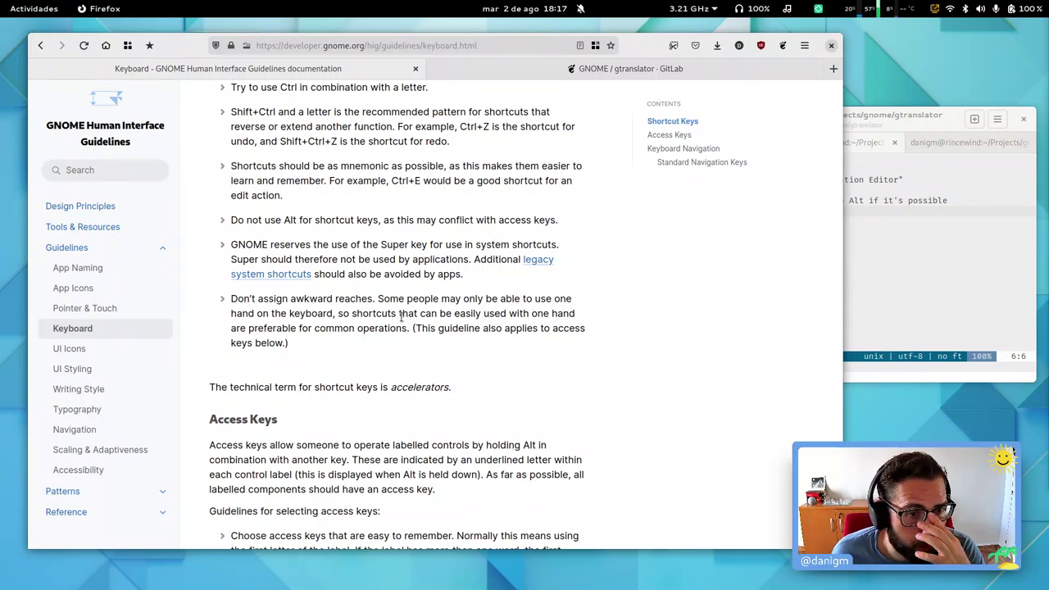
scroll(401, 316, "down", 5)
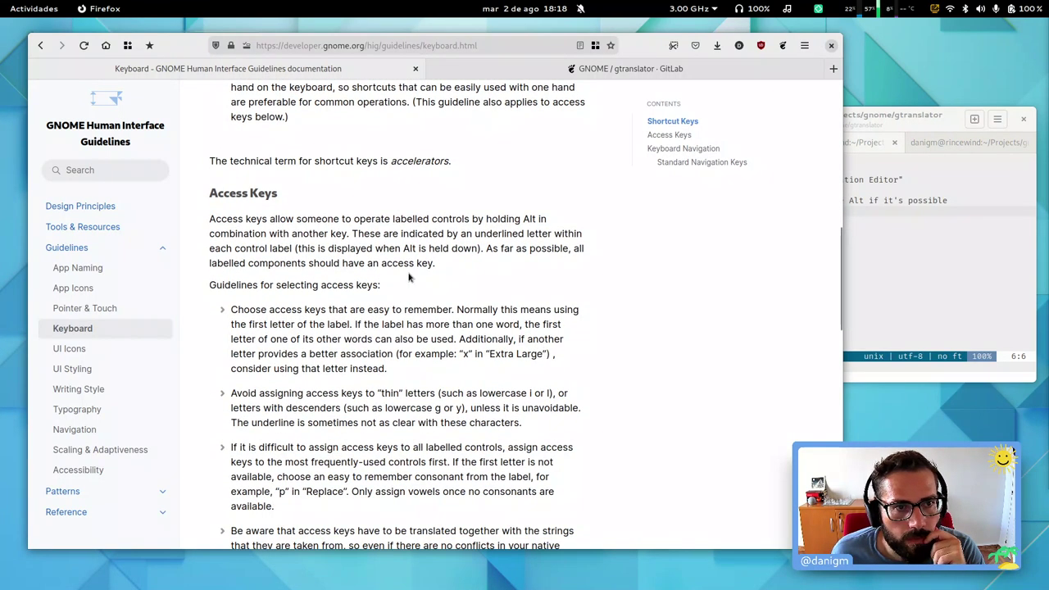
scroll(408, 277, "down", 2)
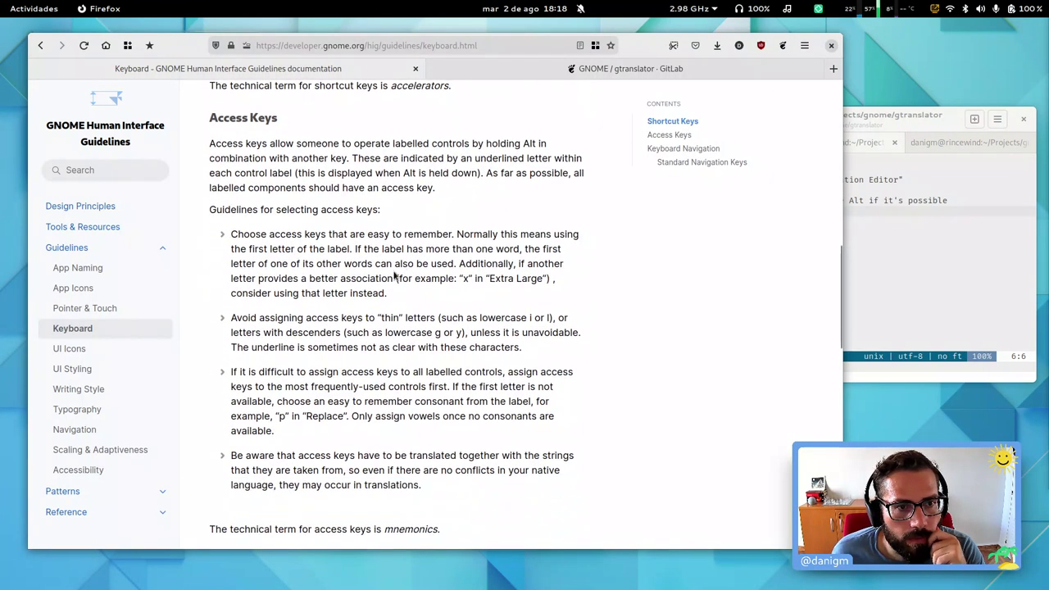
triple_click(281, 147)
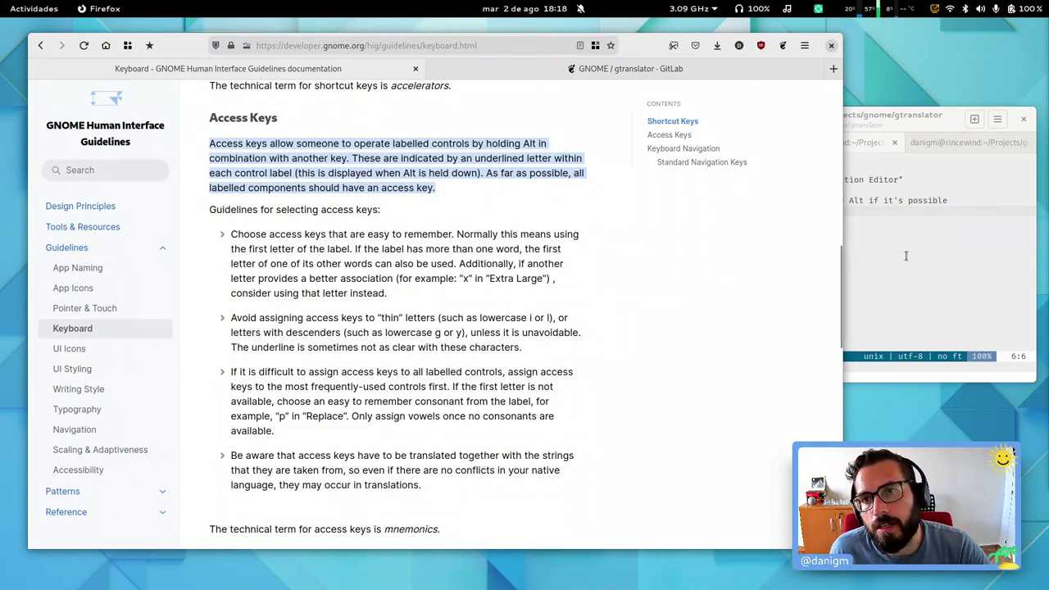
left_click(645, 267)
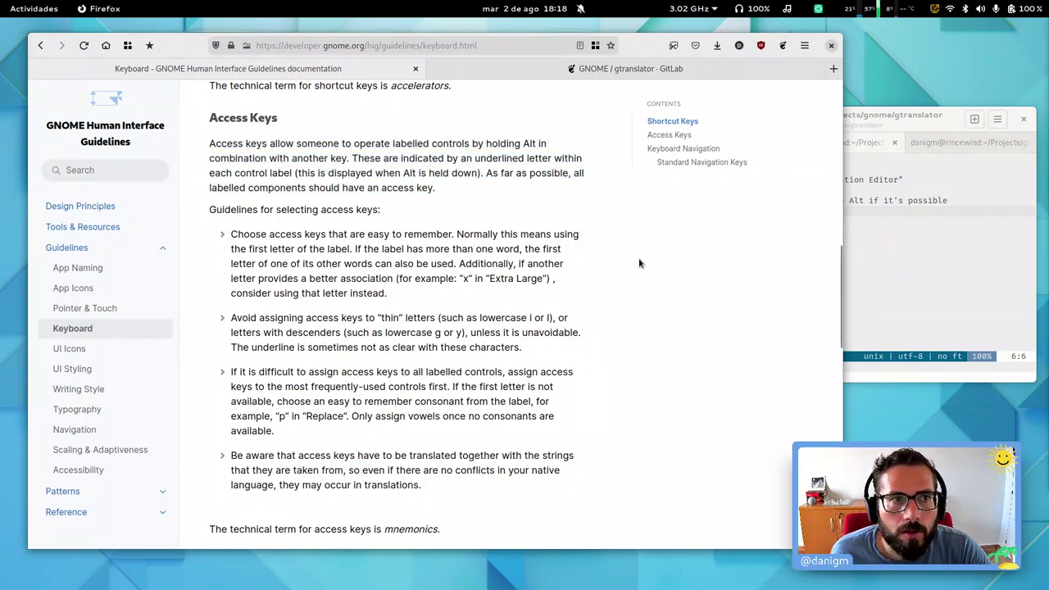
Step: Reveal Firefox's menu bar and inspect the underlined access keys in the Archivo and Editar menus
key("alt")
left_click(50, 66)
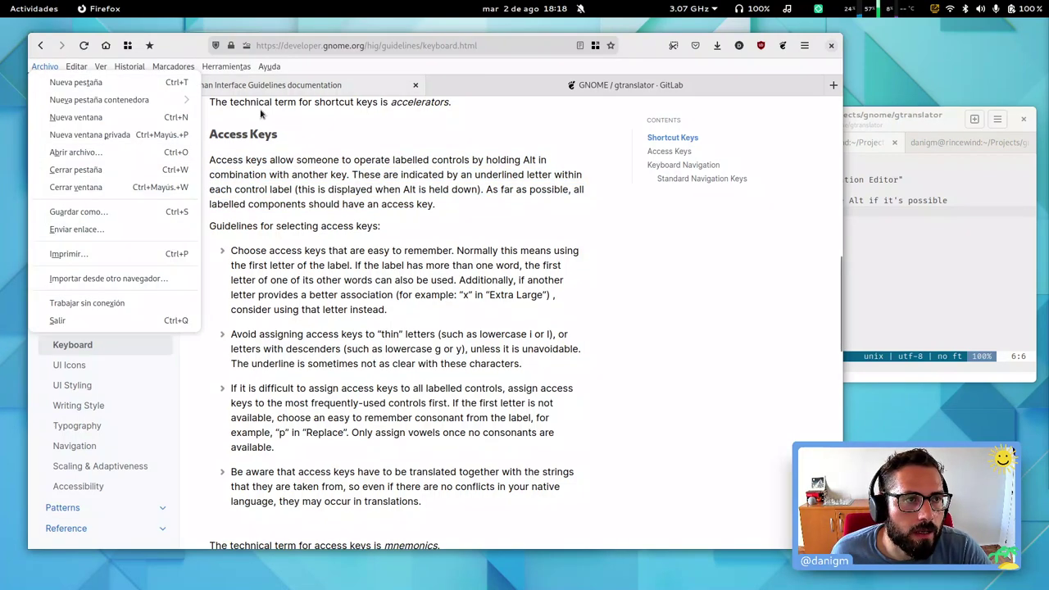
left_click(57, 64)
key("alt")
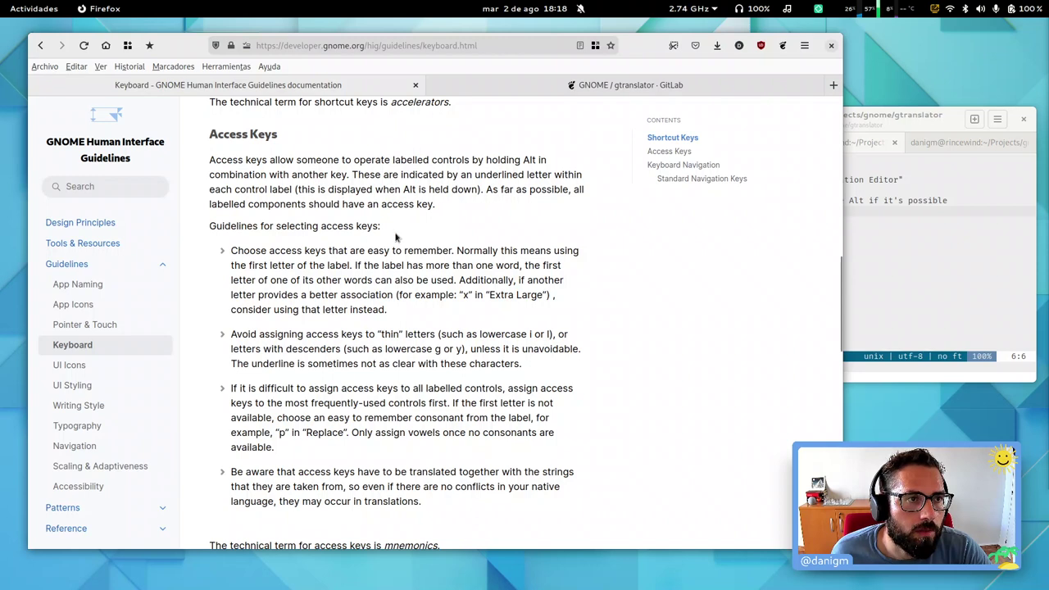
key("alt+e")
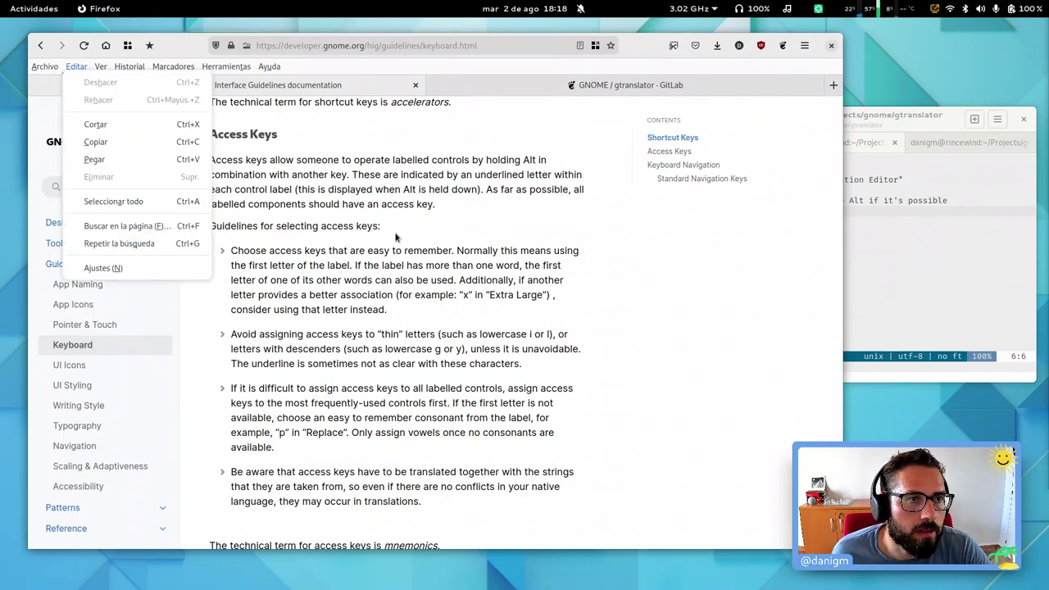
key("Escape")
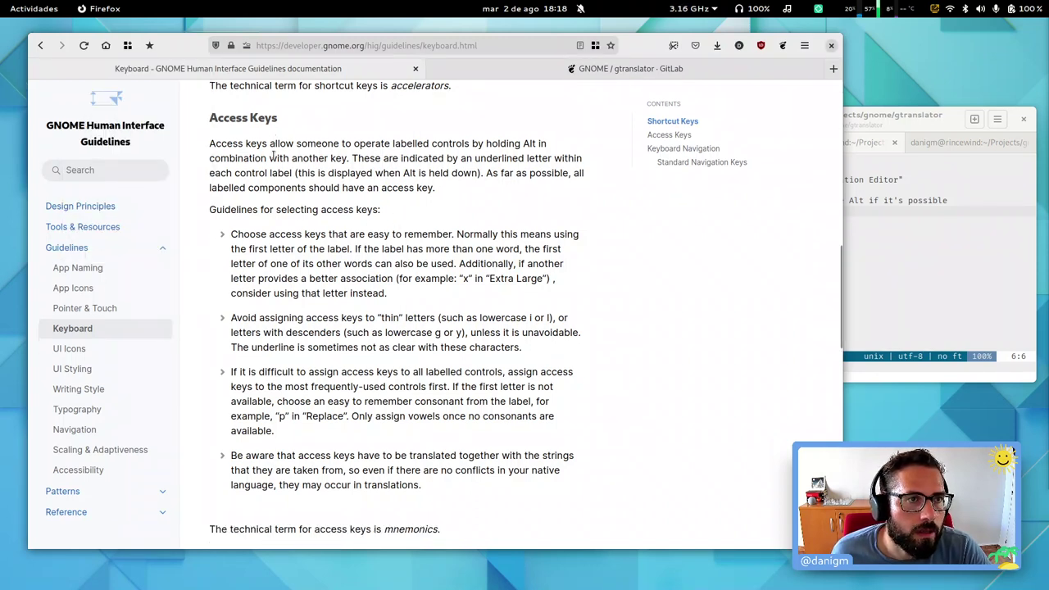
Step: Open Firefox's Ajustes page using the menu access keys, and close the preferences tab
key("alt")
key("e")
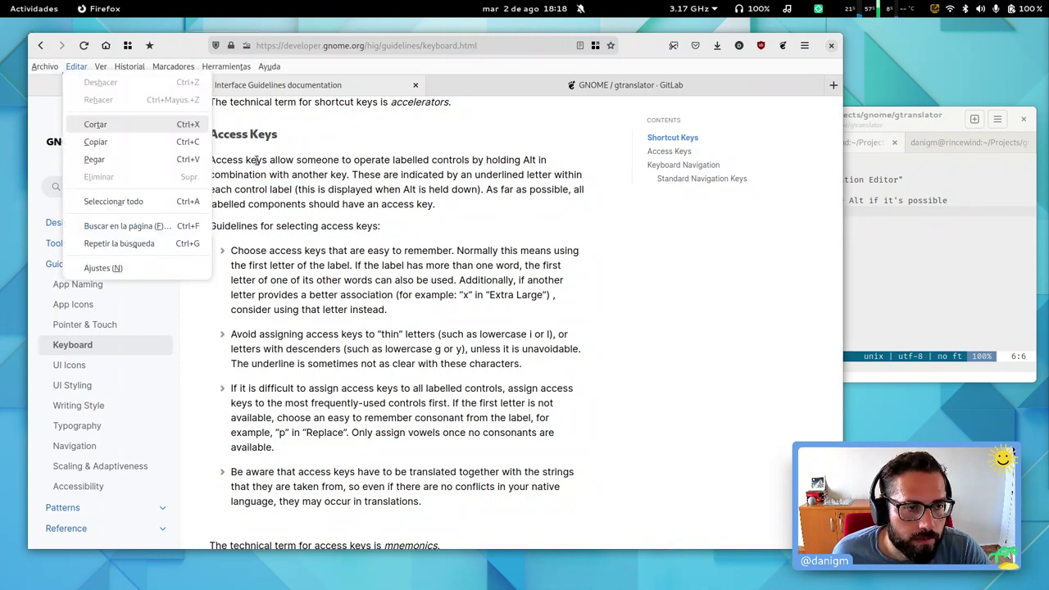
key("n")
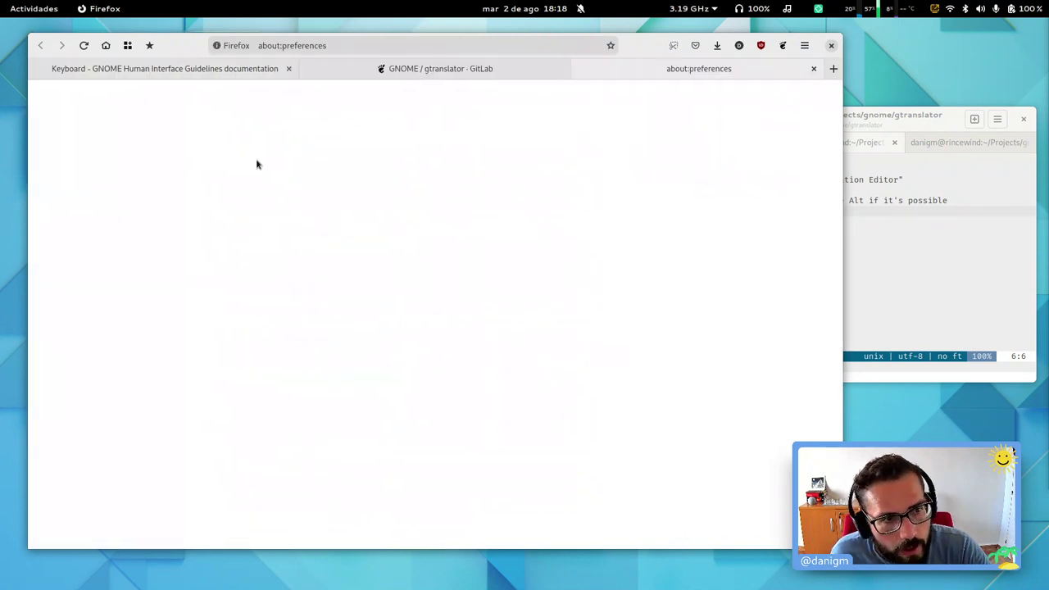
key("ctrl+w")
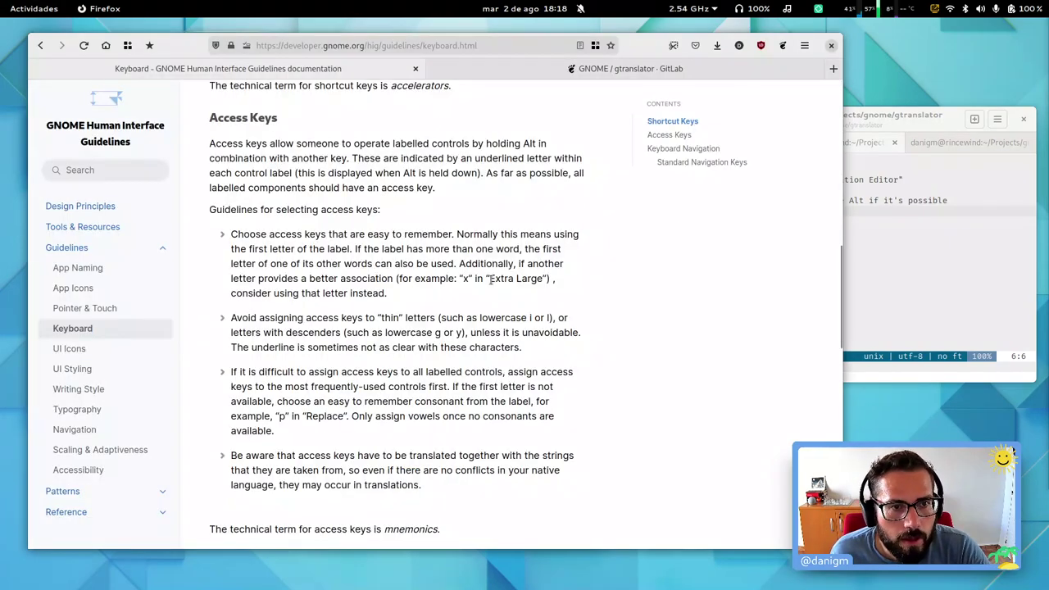
Step: Switch to the terminal and examine Consola's main menu and About dialog for access keys, closing the dialog
key("super")
left_click(451, 319)
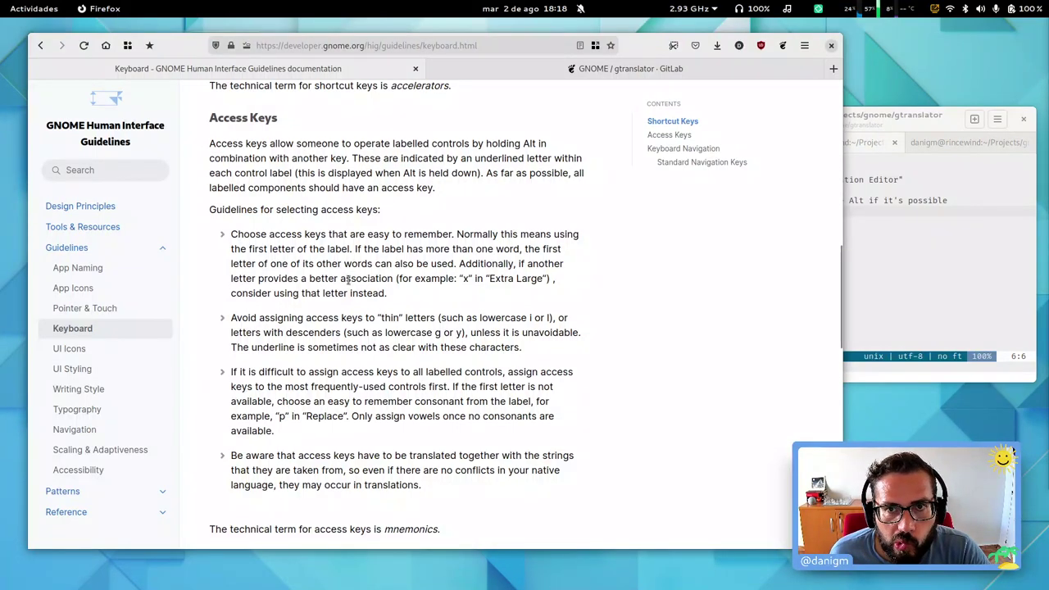
left_click(925, 294)
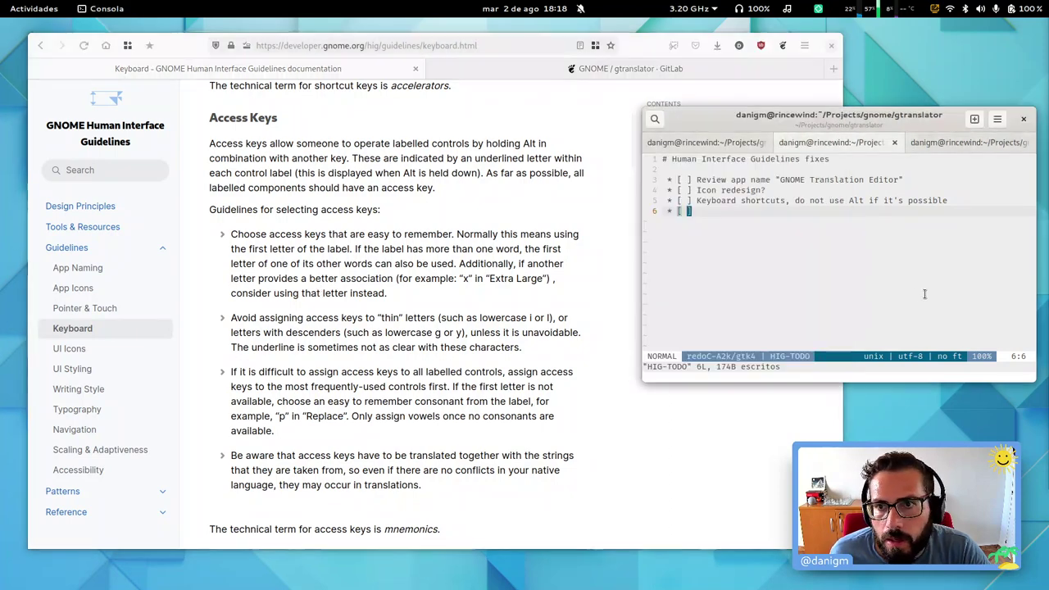
left_click(995, 123)
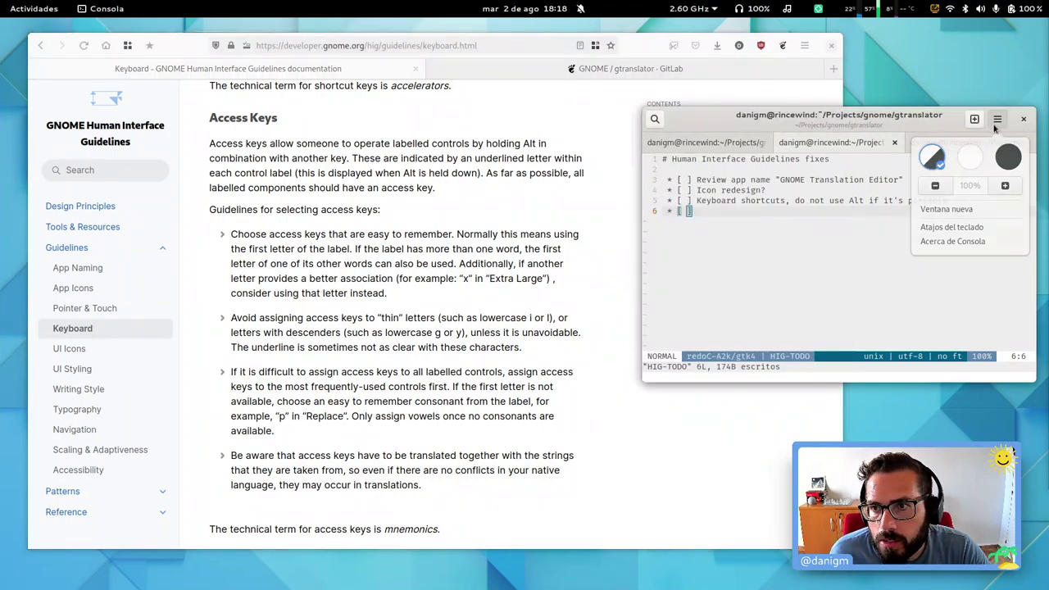
left_click(954, 242)
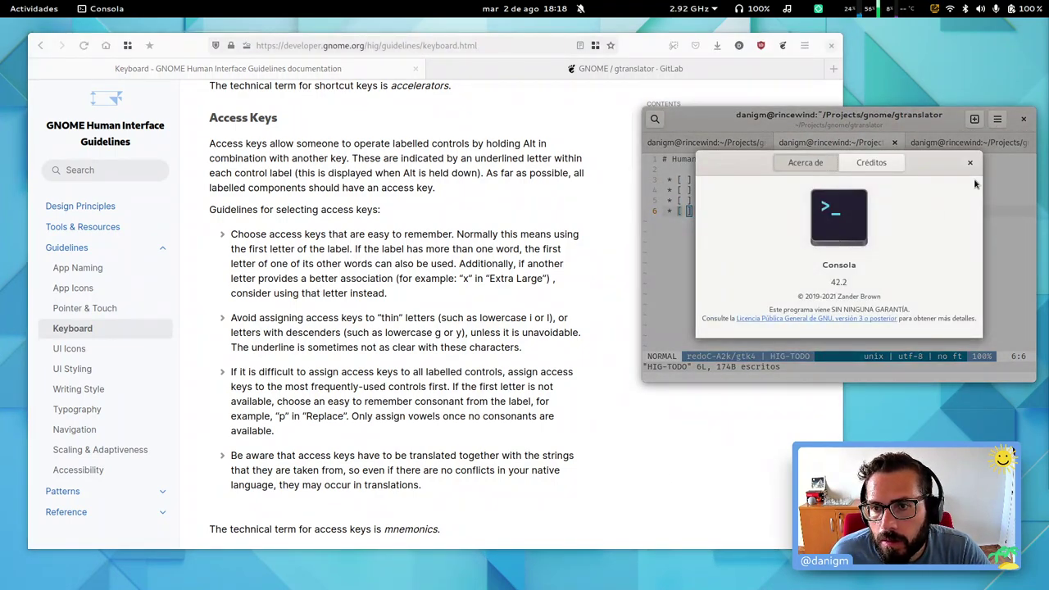
left_click(969, 162)
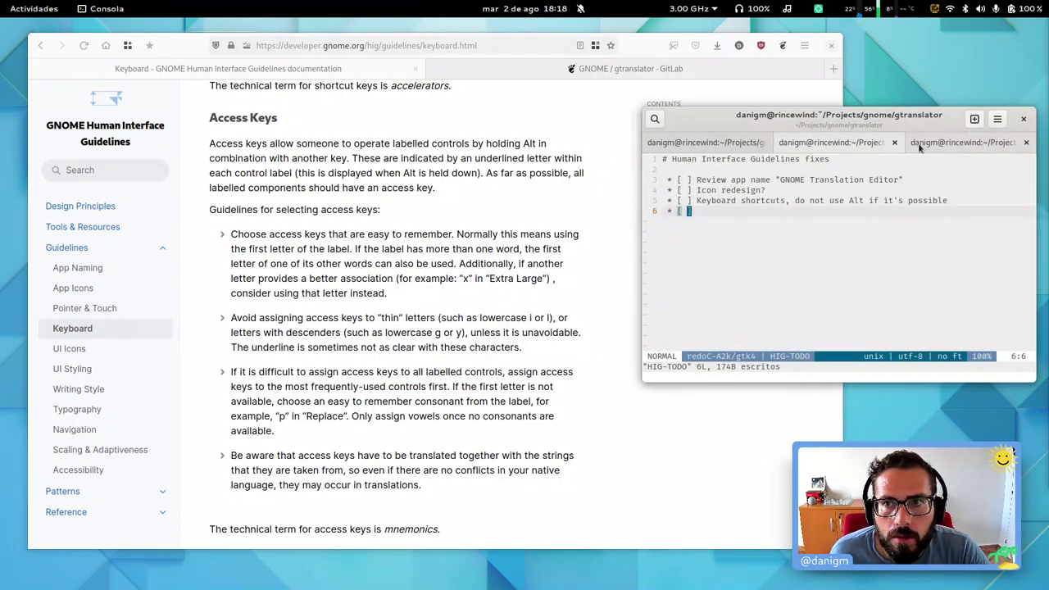
Step: Launch the Files application from the activities overview and open its main menu to check for access keys
left_click(975, 143)
left_click(852, 145)
key("super")
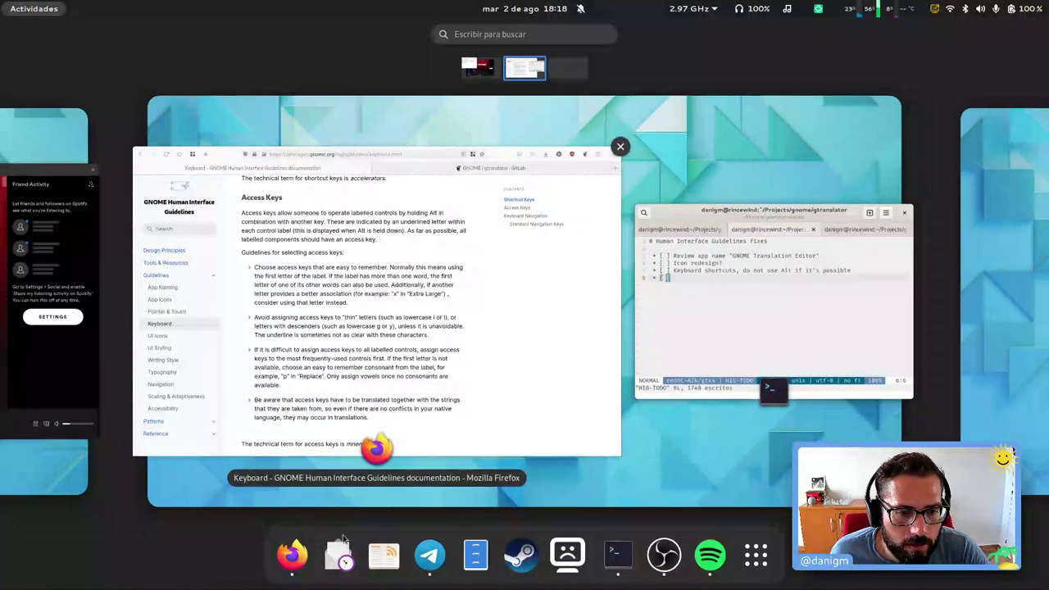
left_click(476, 549)
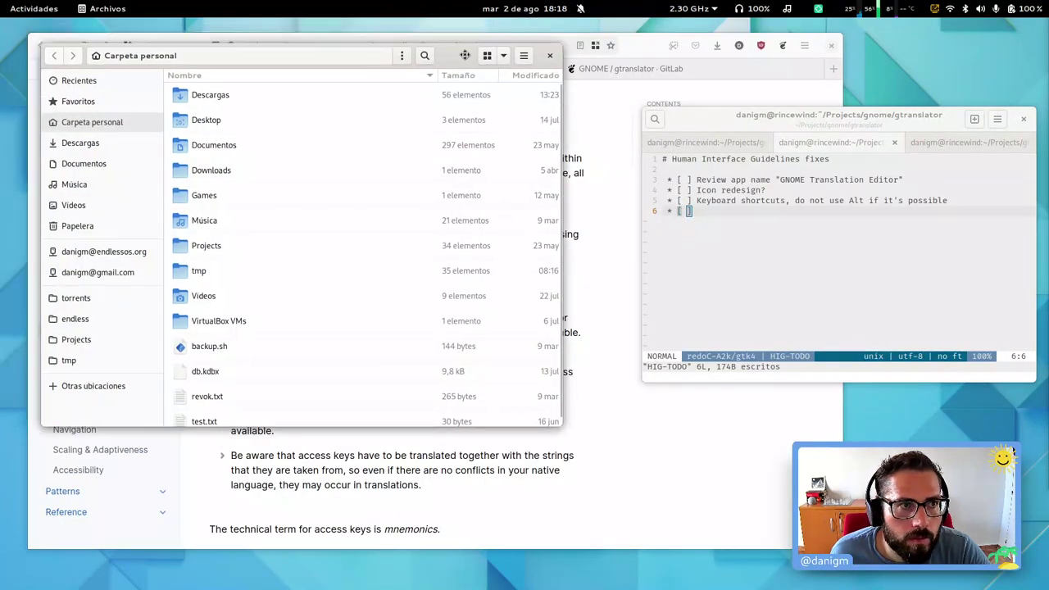
left_click(642, 95)
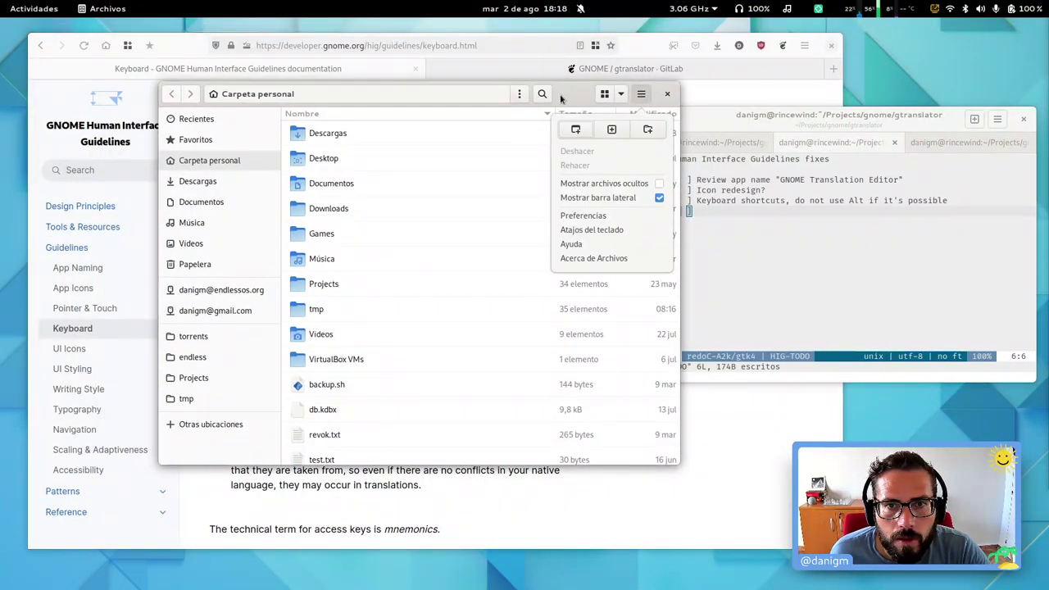
Step: Dismiss the Files main menu, close the Files window and return to the Keyboard guidelines page in Firefox
left_click(643, 97)
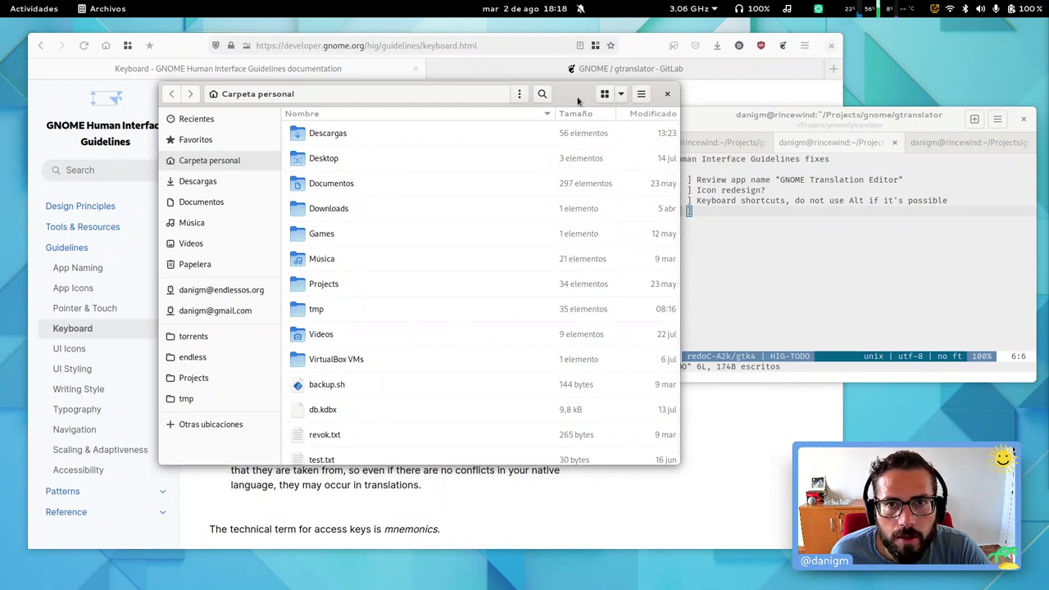
left_click(620, 93)
left_click(666, 94)
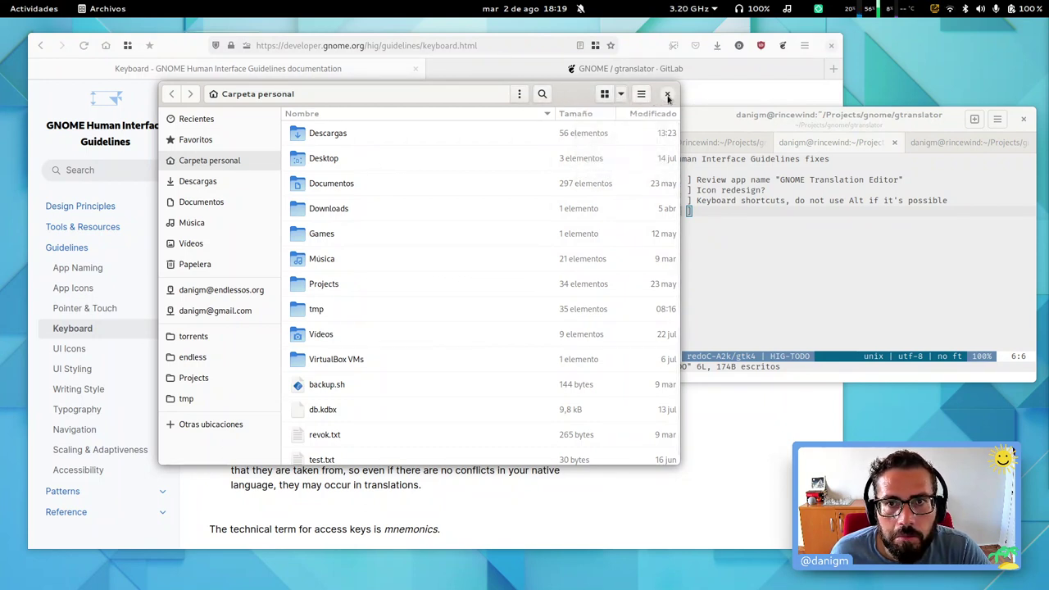
left_click(667, 93)
left_click(474, 250)
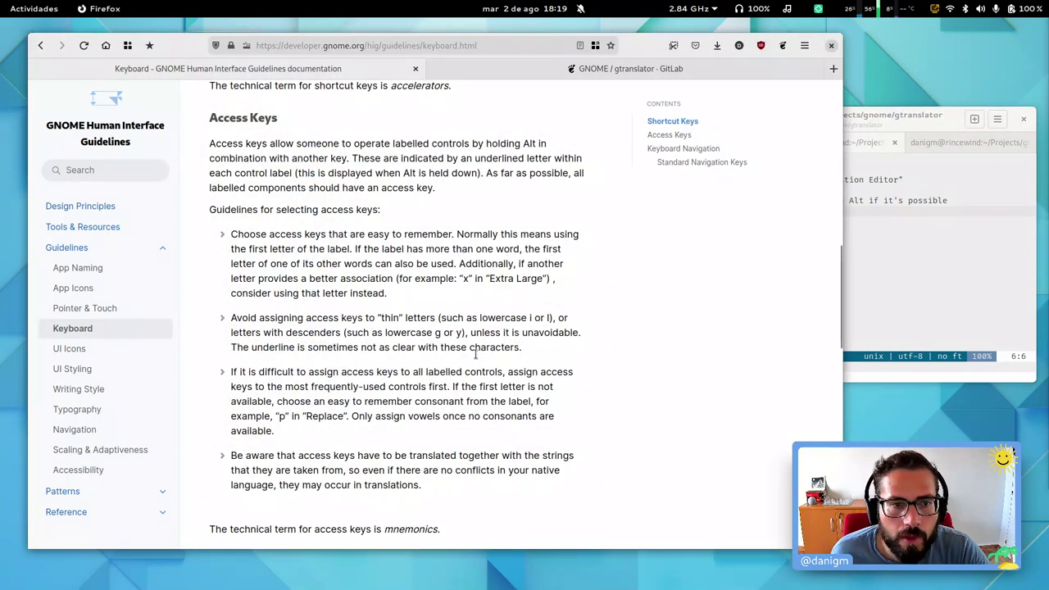
Step: Read the guidelines for selecting access keys, highlighting the paragraph on thin letters and letters with descenders
scroll(357, 328, "down", 4)
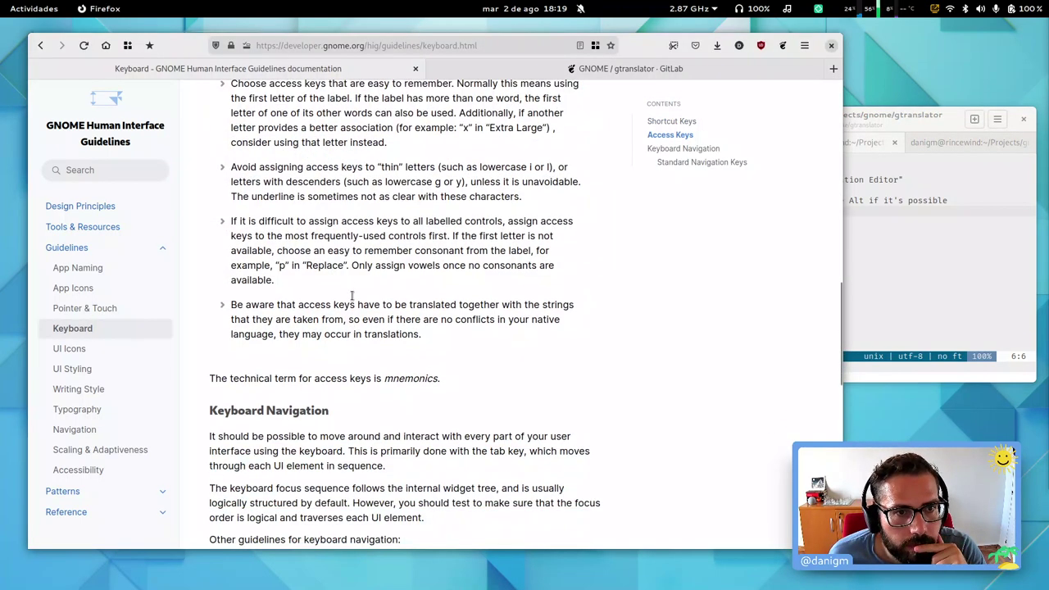
triple_click(539, 167)
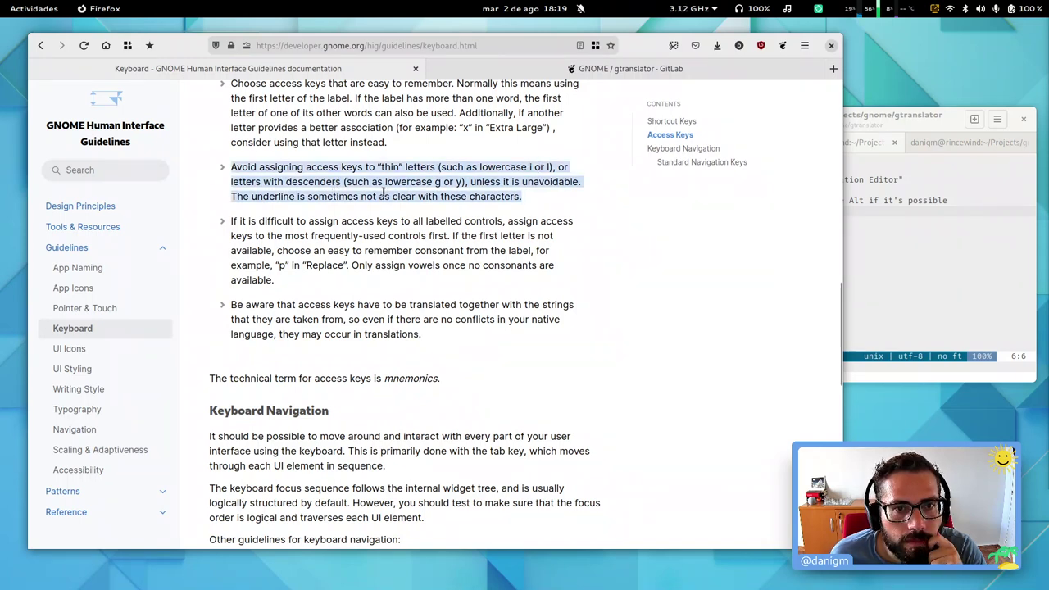
left_click(458, 182)
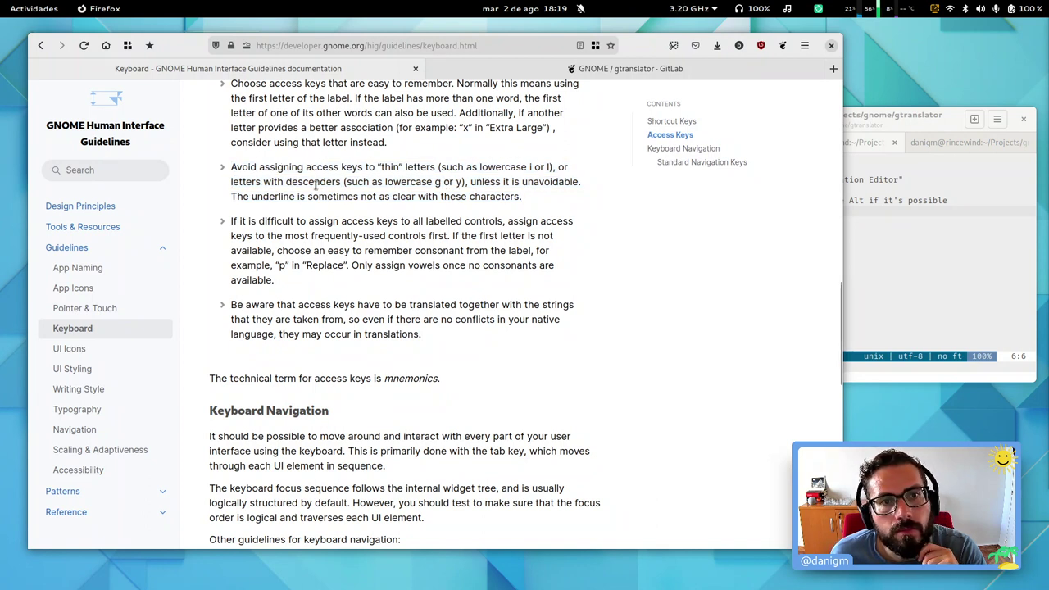
triple_click(457, 198)
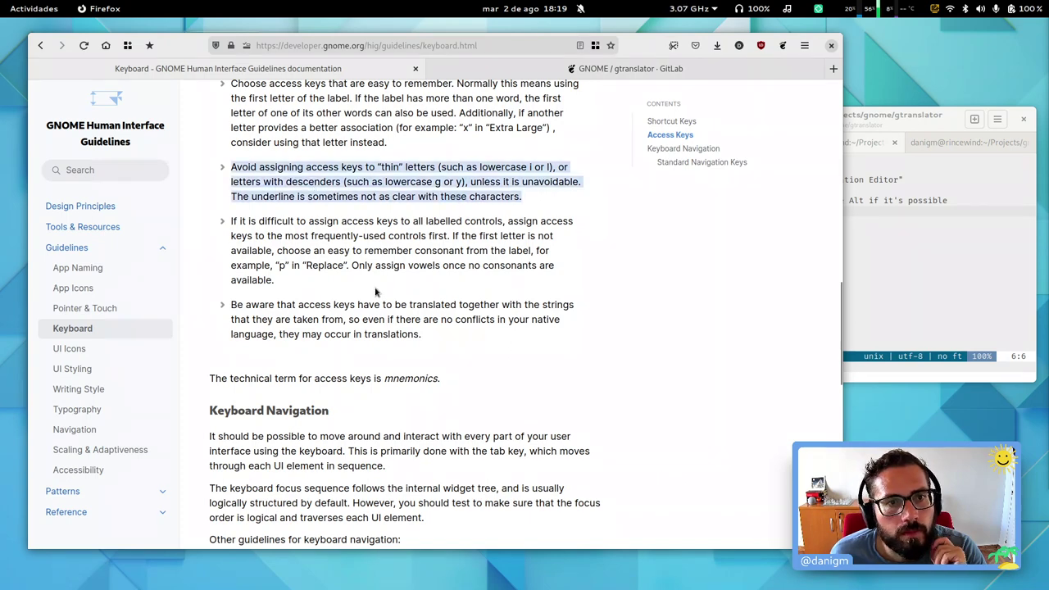
scroll(411, 266, "up", 2)
scroll(412, 270, "down", 8)
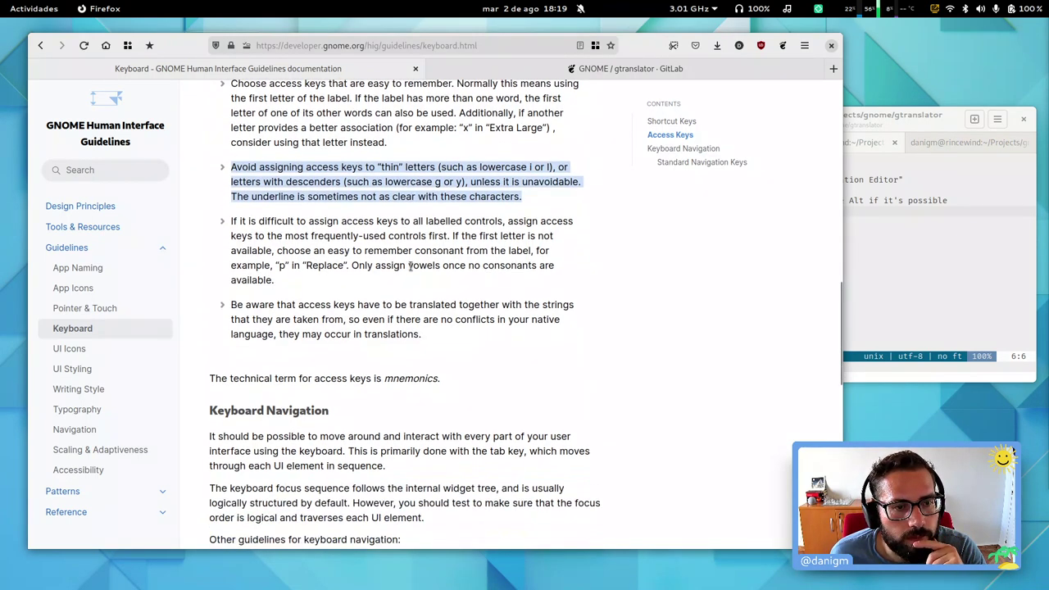
scroll(331, 288, "down", 2)
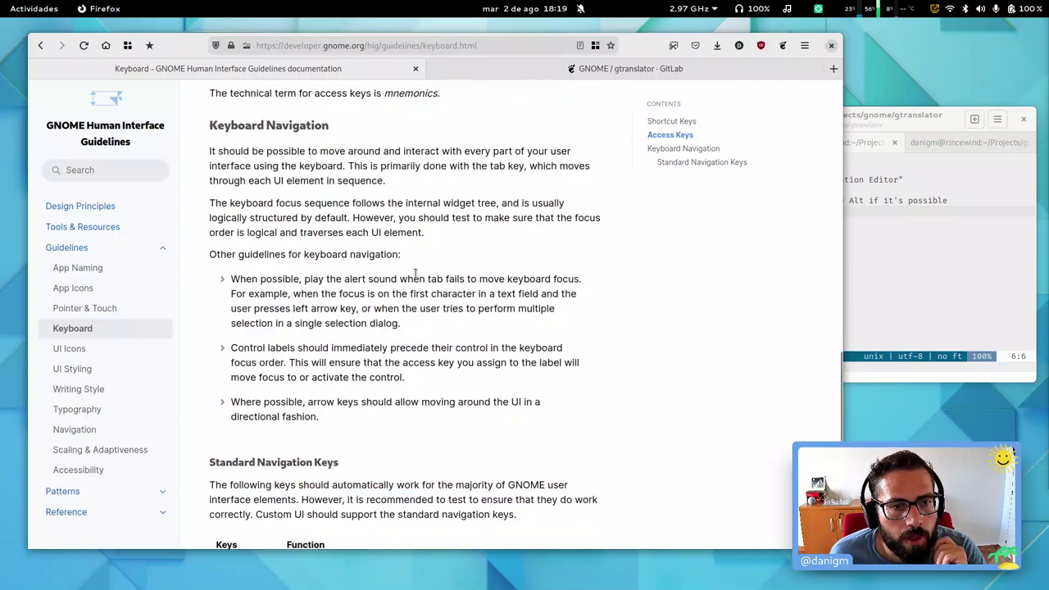
Step: Read the Keyboard Navigation section and the Standard Navigation Keys table
triple_click(338, 139)
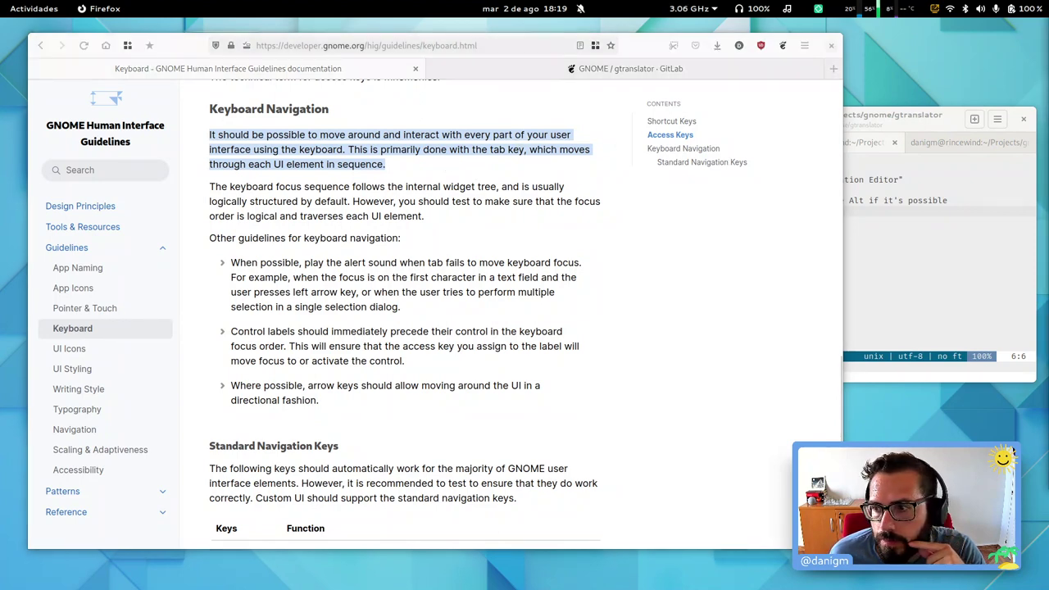
left_click(458, 207)
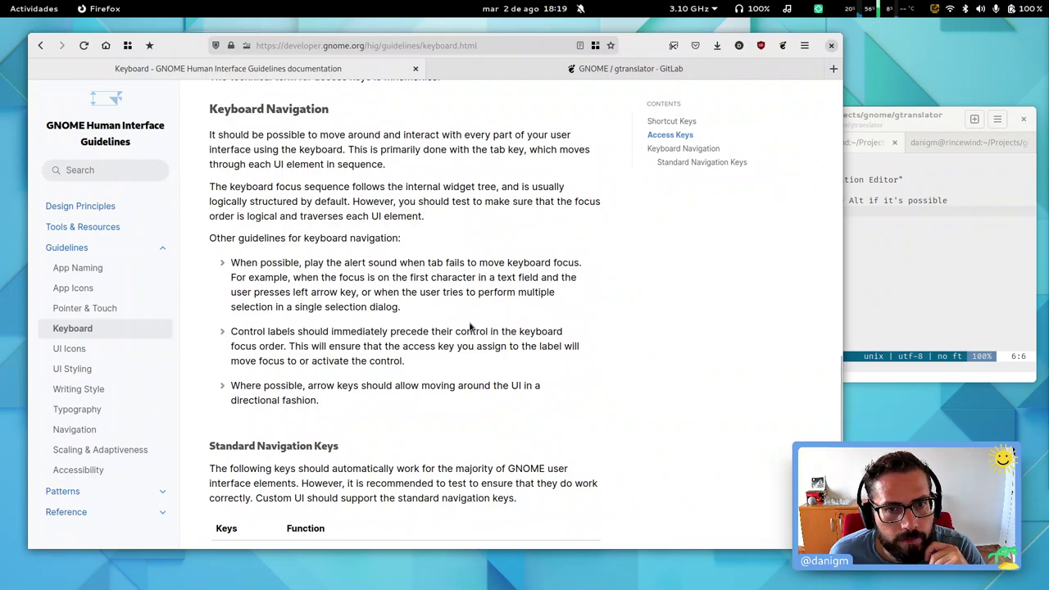
scroll(462, 369, "down", 5)
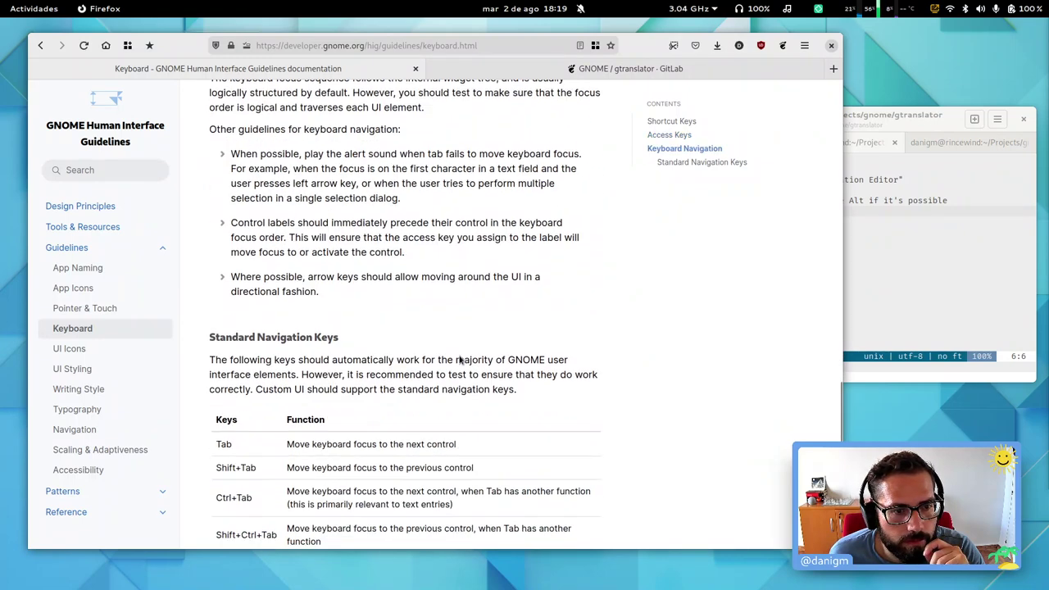
scroll(459, 350, "down", 3)
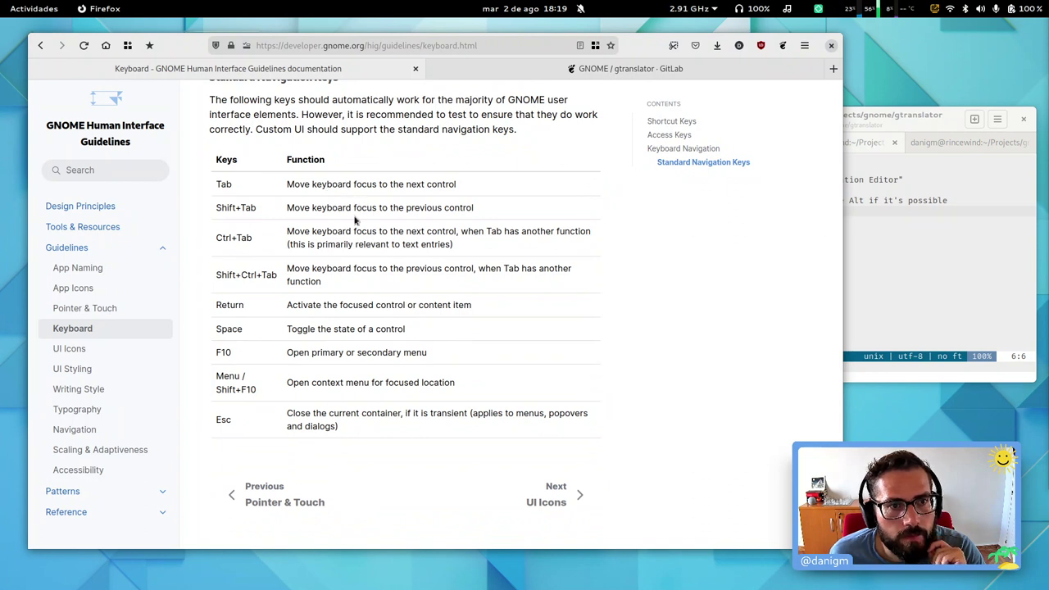
Step: Open the next guideline page, UI Icons, and read its UI Icon Style section, highlighting the word "symbolic"
left_click(570, 490)
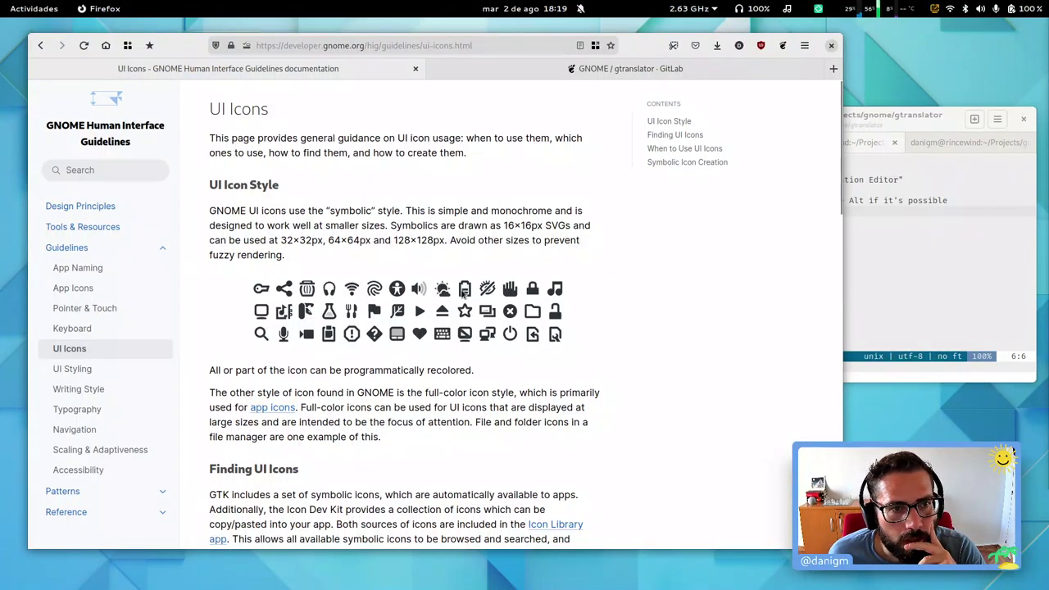
triple_click(365, 211)
double_click(365, 211)
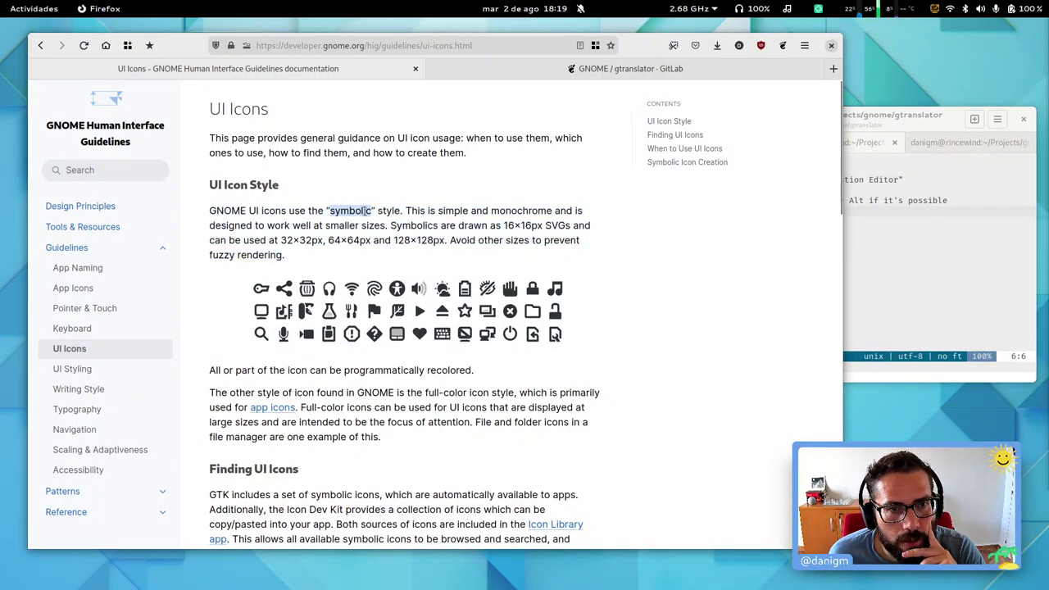
scroll(484, 337, "down", 4)
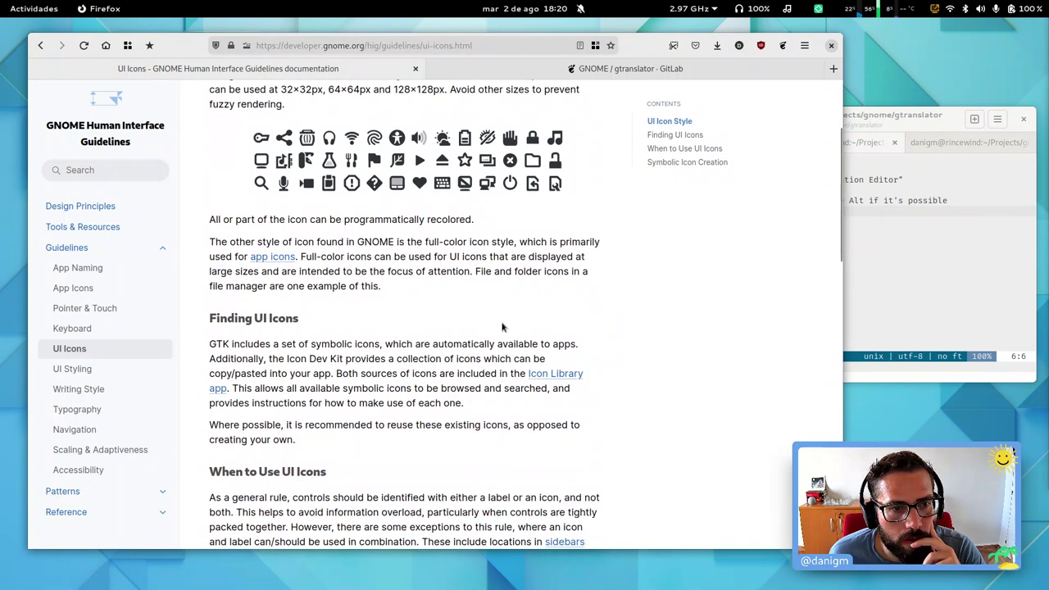
scroll(502, 327, "up", 4)
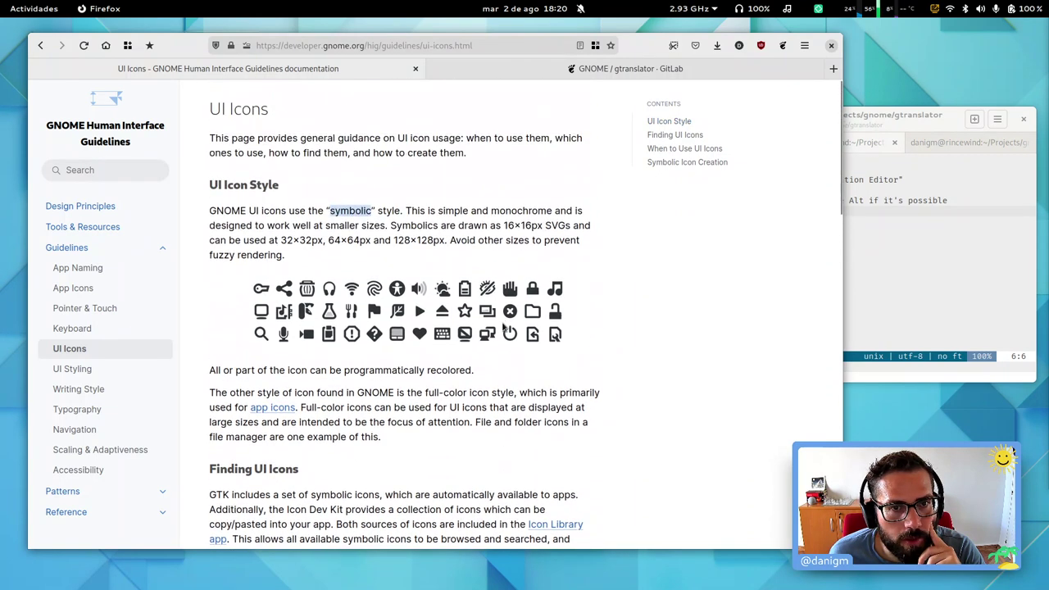
Step: Glance at the HIG-TODO list in the terminal, and read the rest of the UI Icons page through Symbolic Icon Creation
left_click(951, 248)
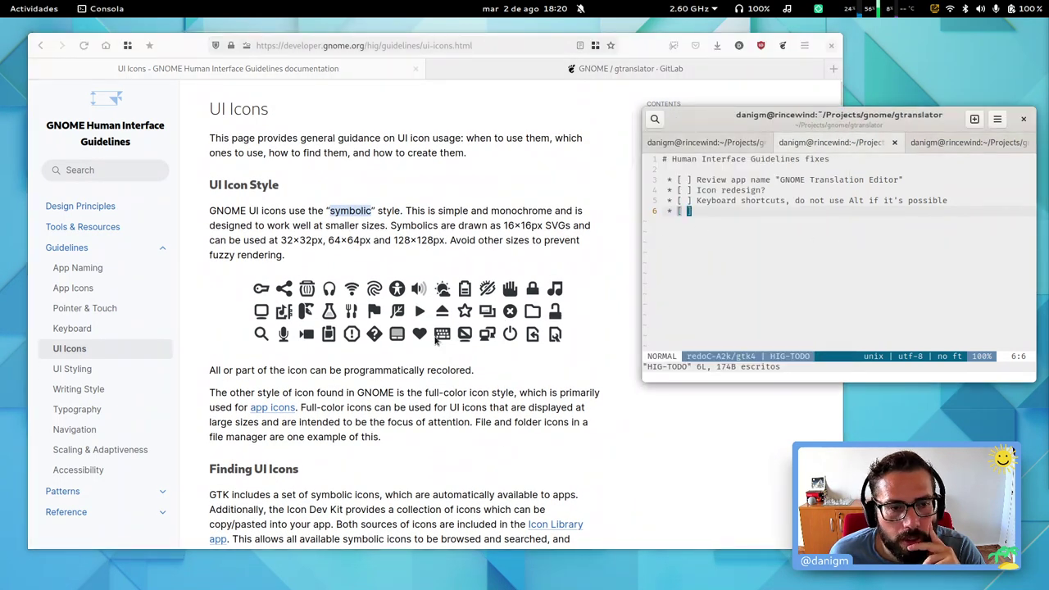
scroll(459, 335, "down", 4)
left_click(459, 336)
scroll(450, 349, "down", 8)
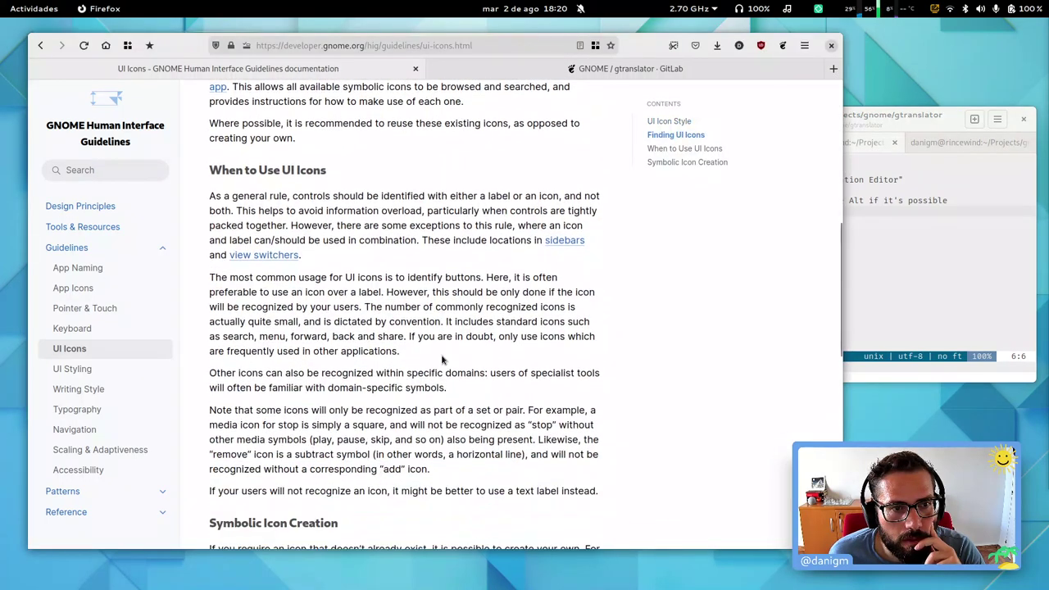
scroll(441, 359, "down", 2)
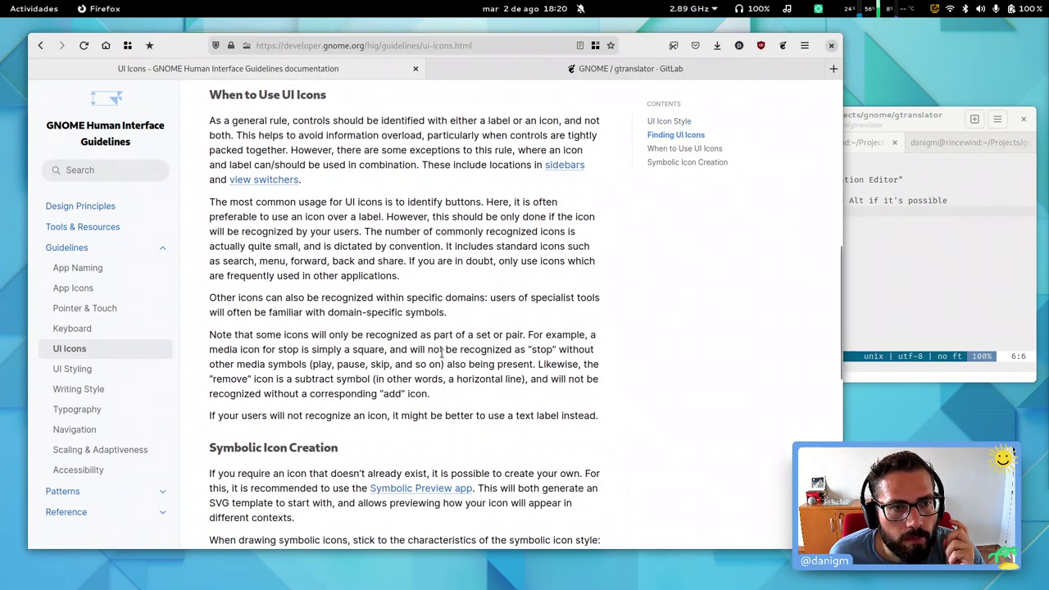
scroll(441, 356, "down", 2)
scroll(442, 357, "down", 2)
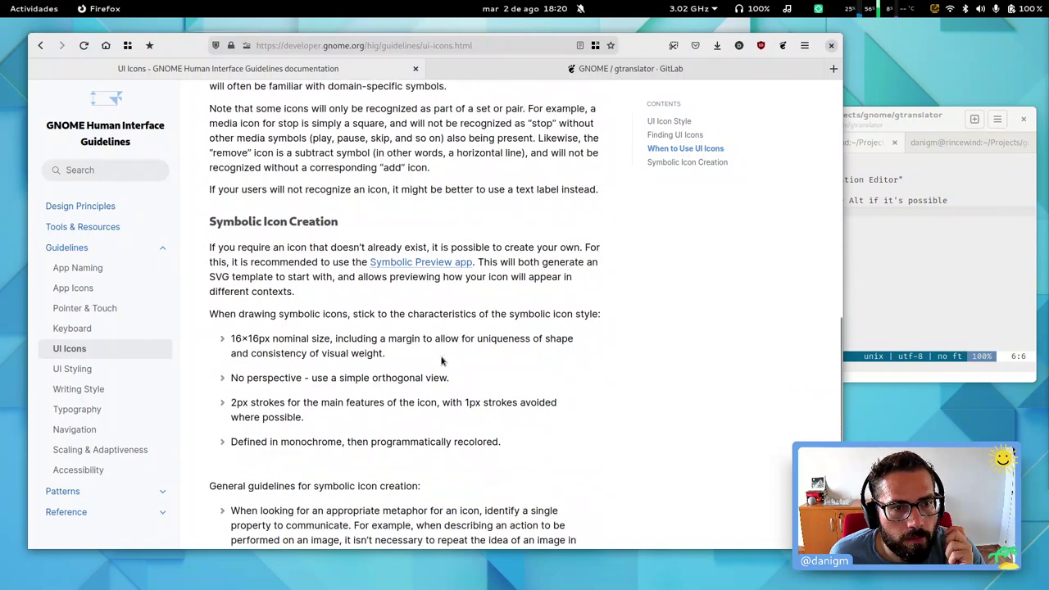
scroll(441, 359, "down", 8)
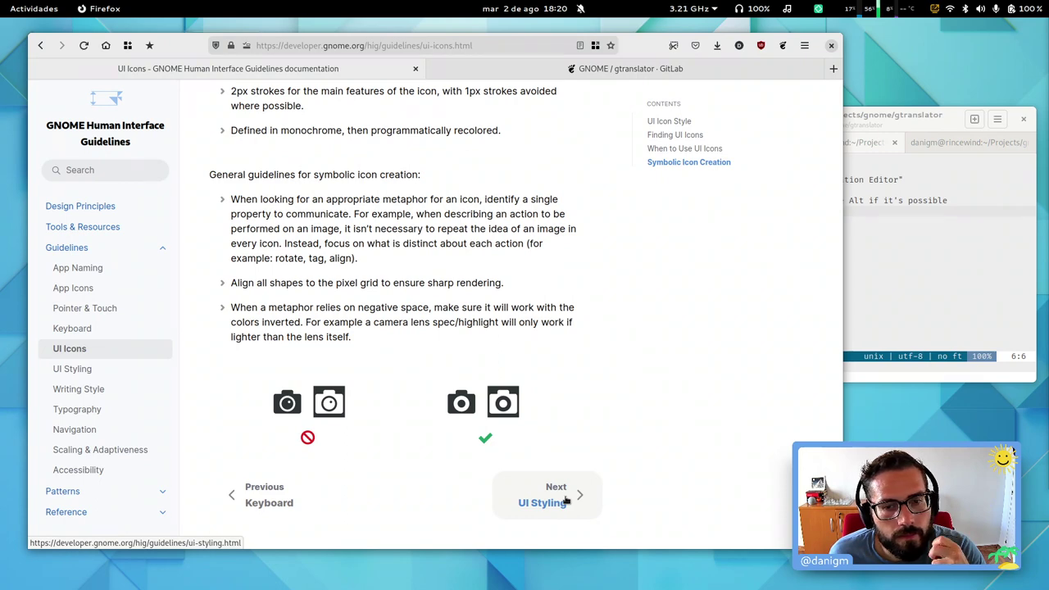
Step: Open the UI Styling page, skim it and read the introduction about the Adwaita visual style
left_click(565, 500)
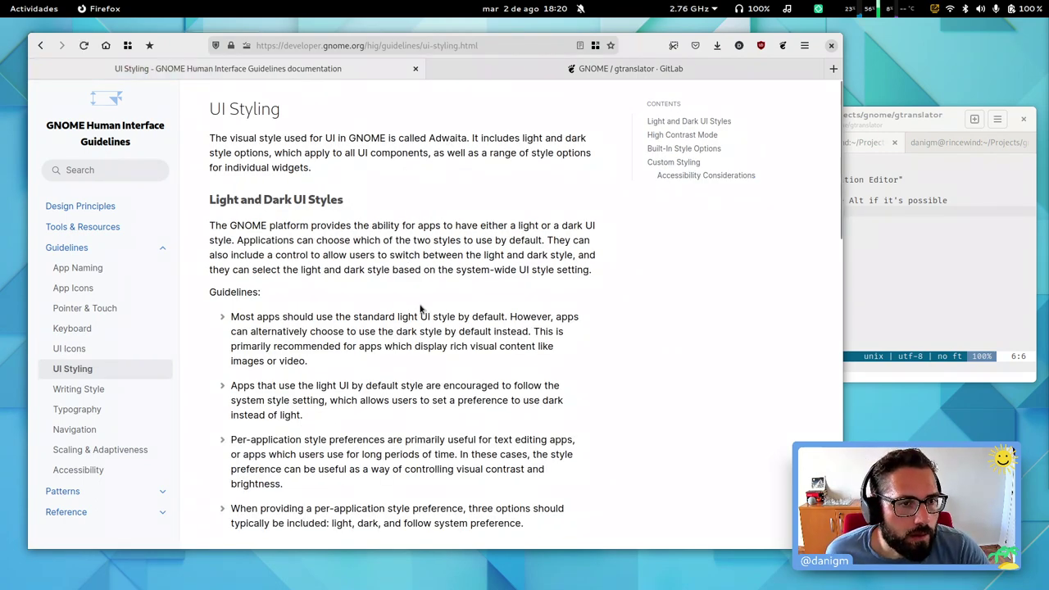
scroll(424, 312, "down", 15)
scroll(517, 335, "up", 12)
scroll(517, 335, "up", 5)
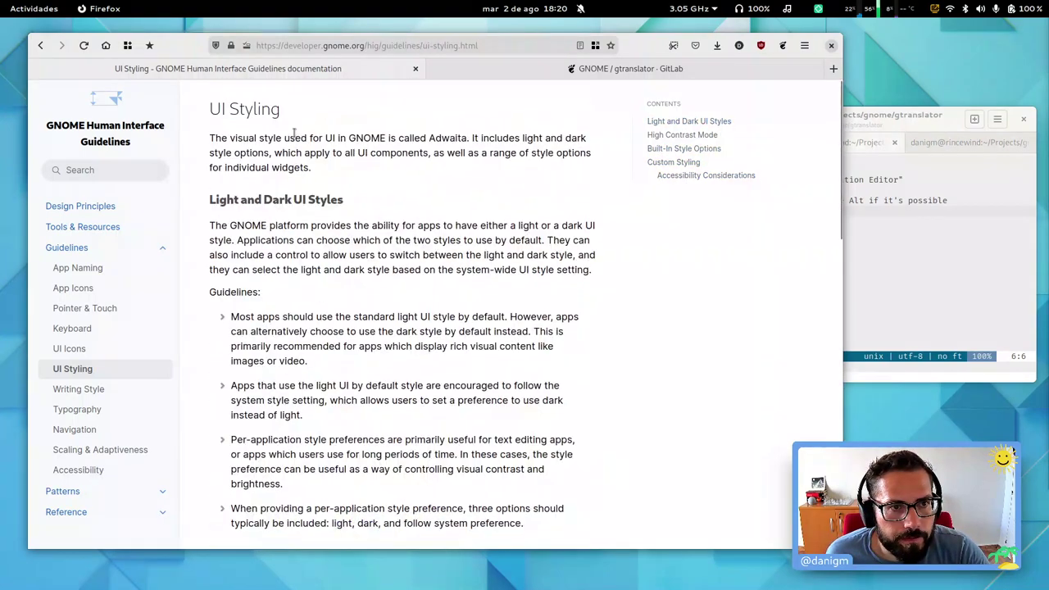
triple_click(317, 138)
left_click(371, 154)
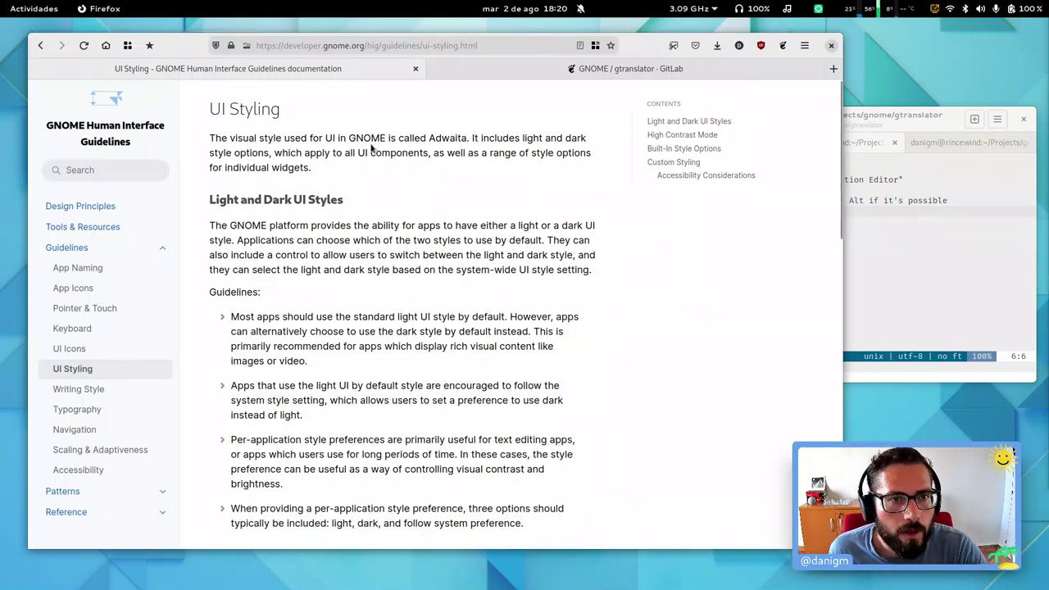
double_click(379, 138)
triple_click(380, 138)
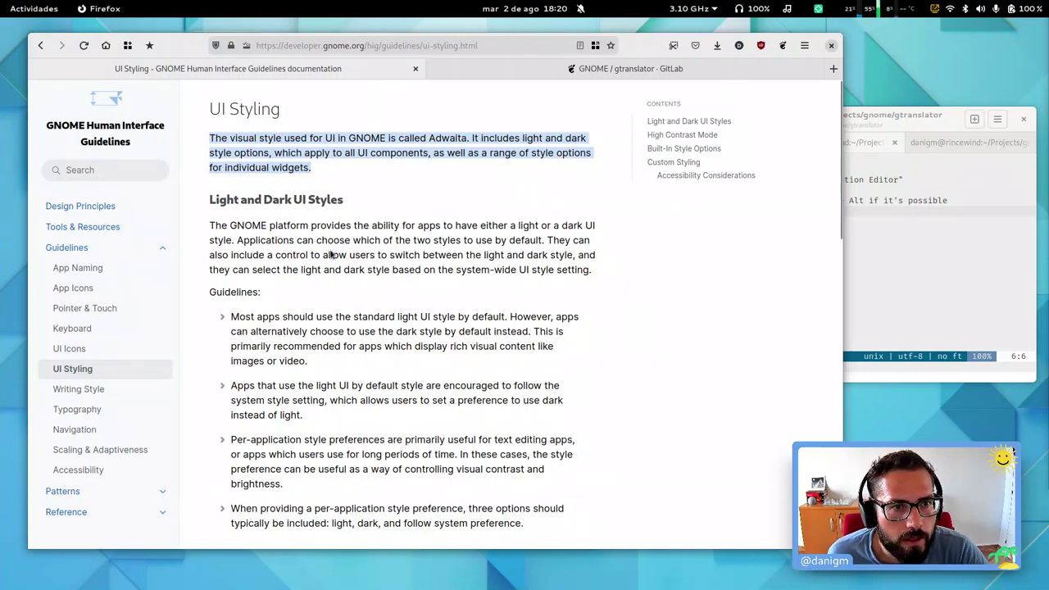
left_click(380, 255)
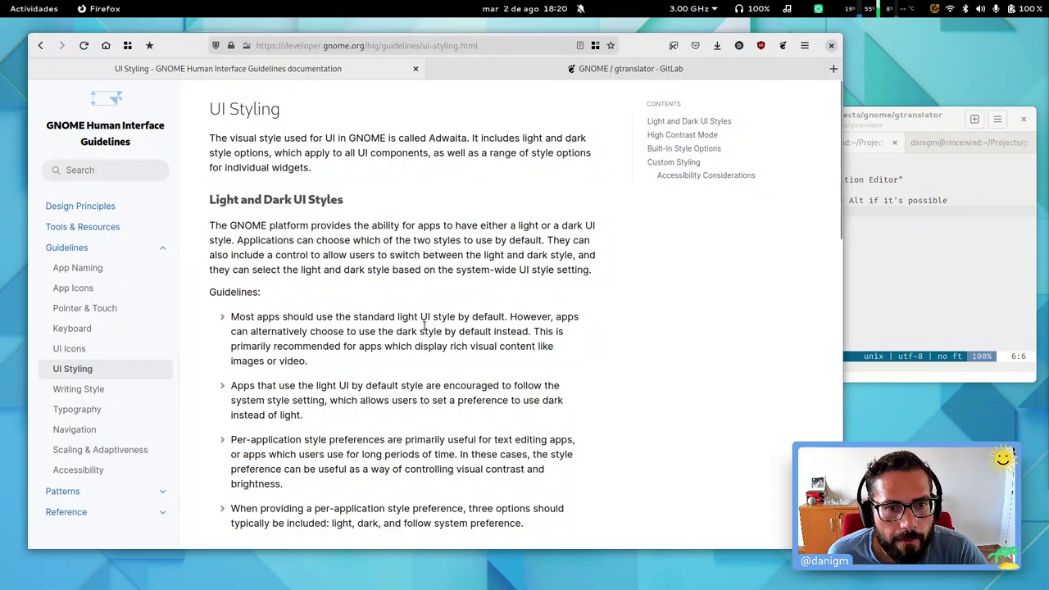
Step: Read the Light and Dark UI Styles guideline on using the standard light style by default, highlighting its first sentence
scroll(425, 316, "down", 3)
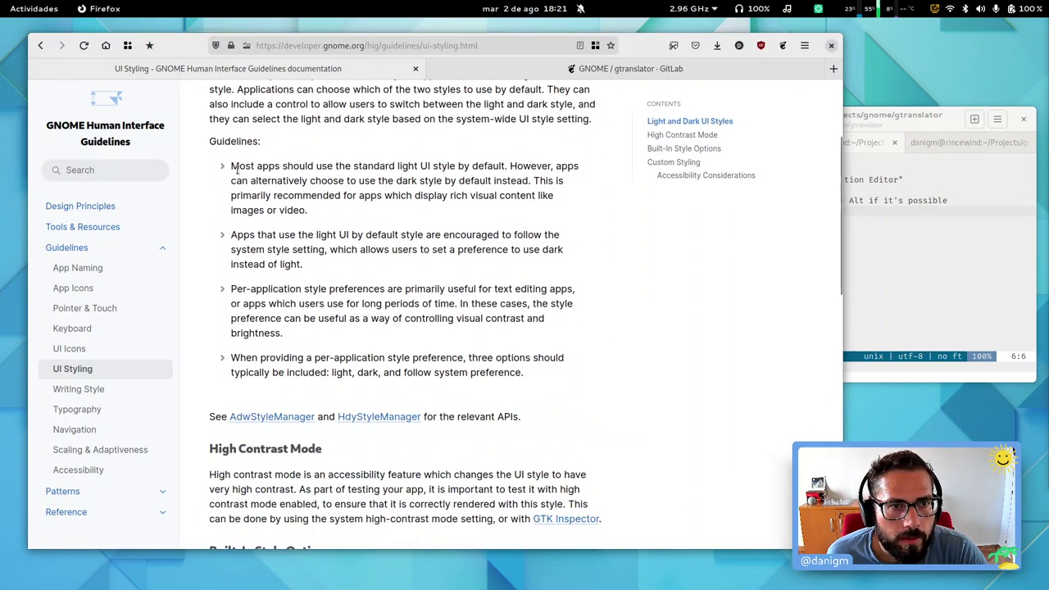
left_click_drag(231, 167, 507, 168)
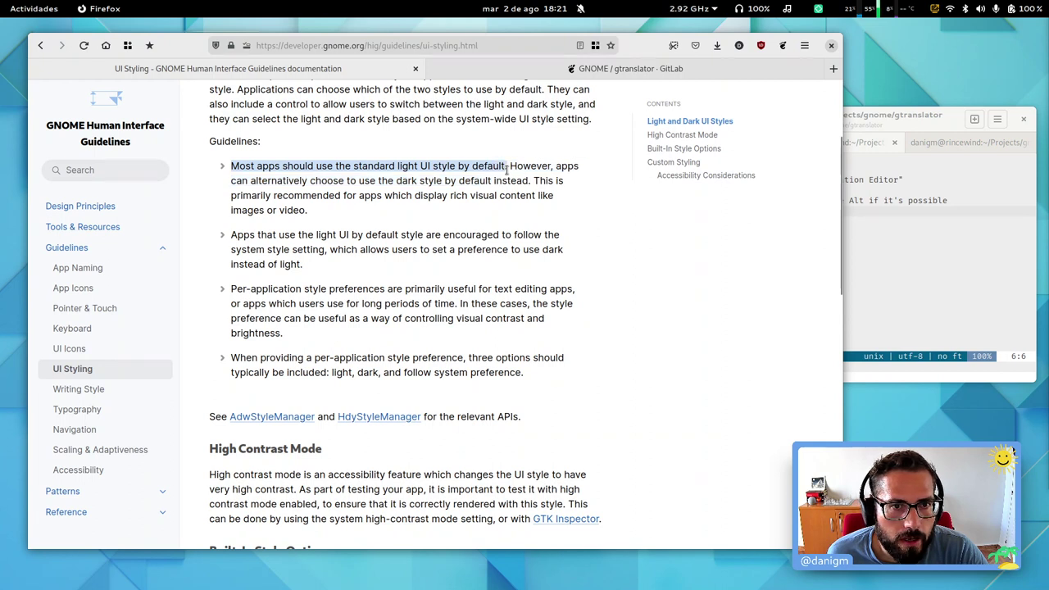
left_click(508, 168)
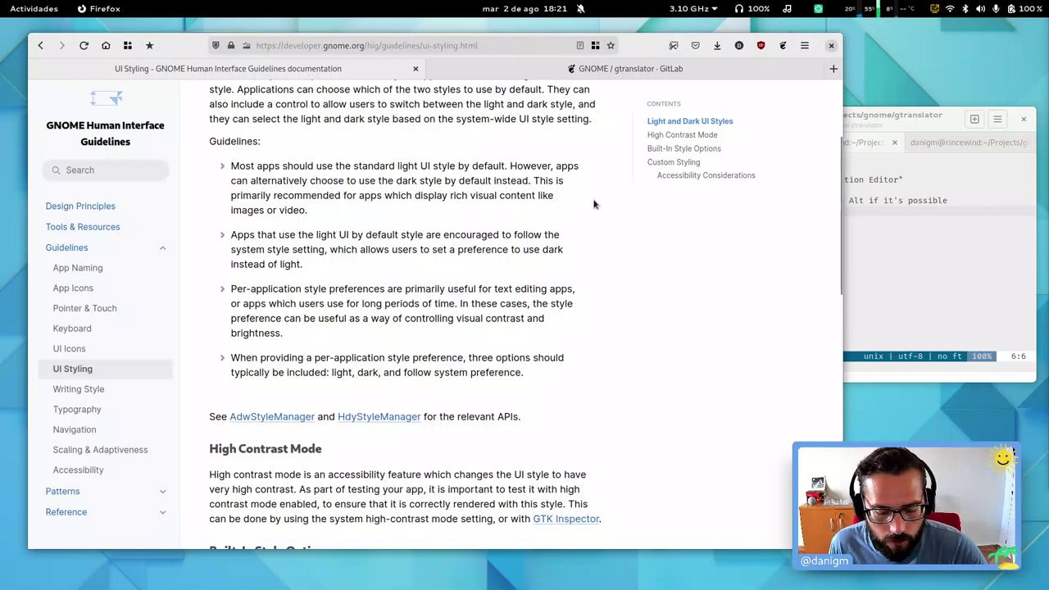
Step: Launch the image viewer by searching for "eog" to inspect its default window style, and close it
key("super")
type("eog")
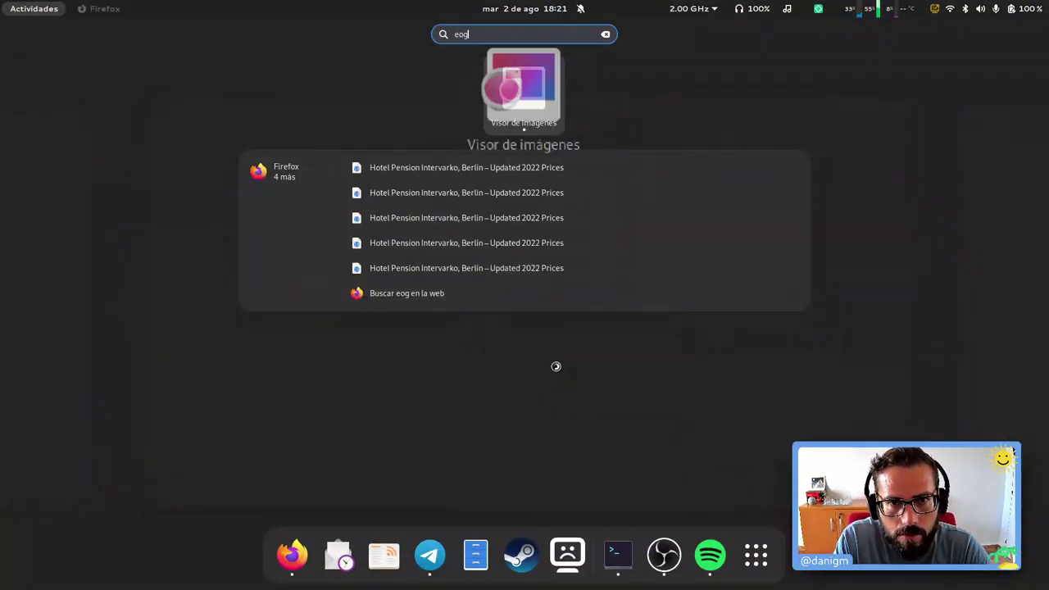
key("Return")
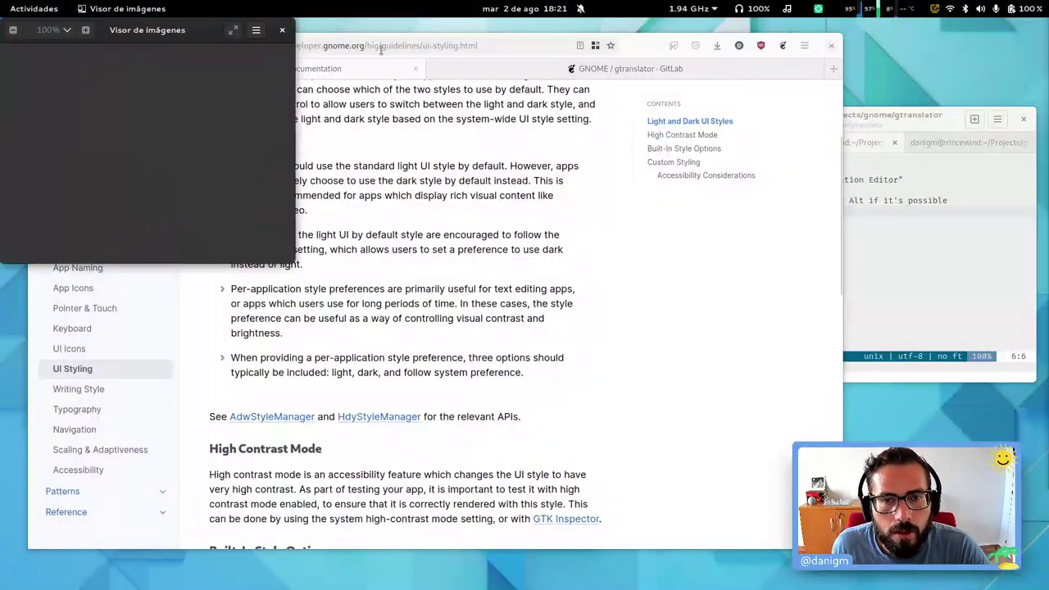
key("ctrl+w")
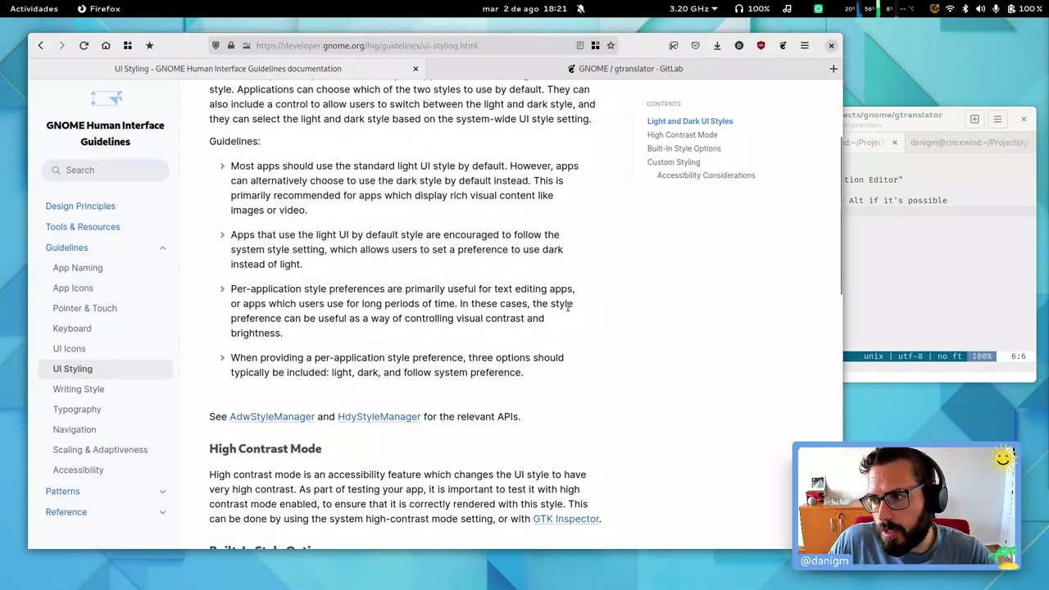
Step: Shift the Firefox window slightly and highlight the guideline on per-application style preferences for reading
left_click_drag(645, 54, 660, 54)
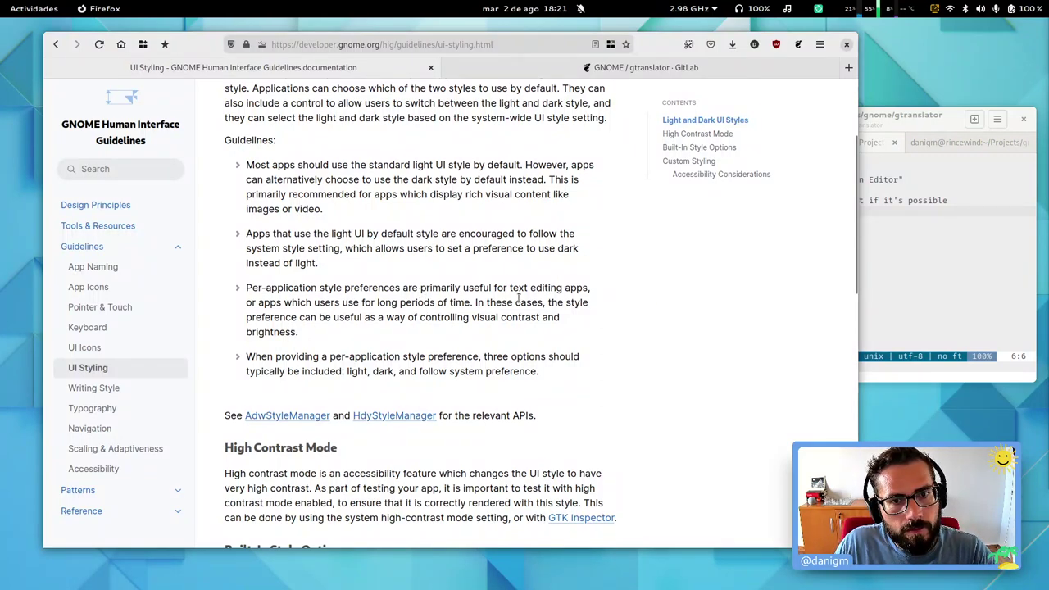
triple_click(296, 303)
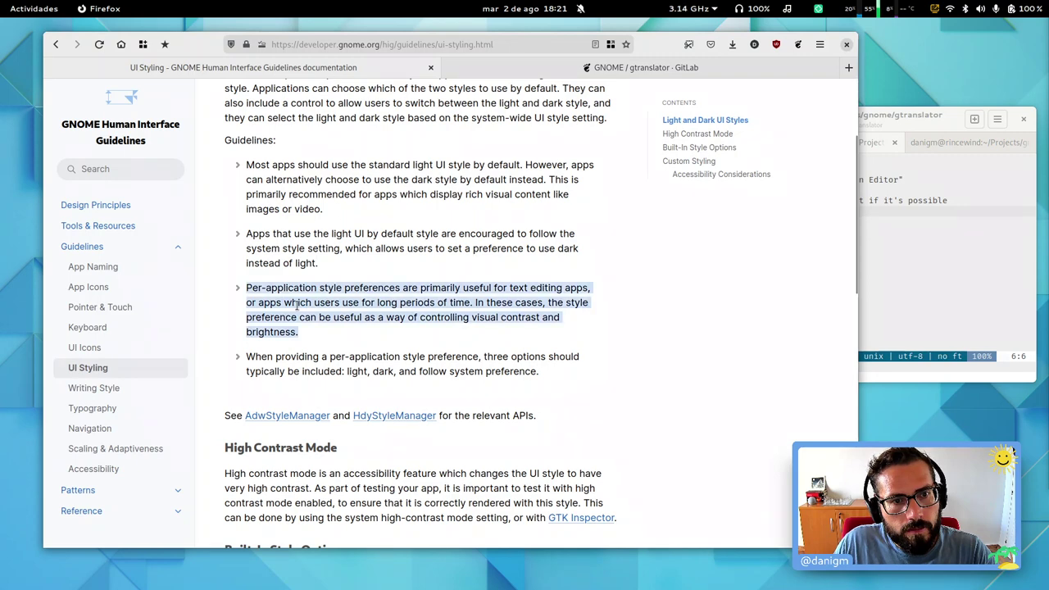
Step: Read the guidelines on when per-application style preferences are useful and which three options to offer, highlighting each paragraph
left_click(463, 304)
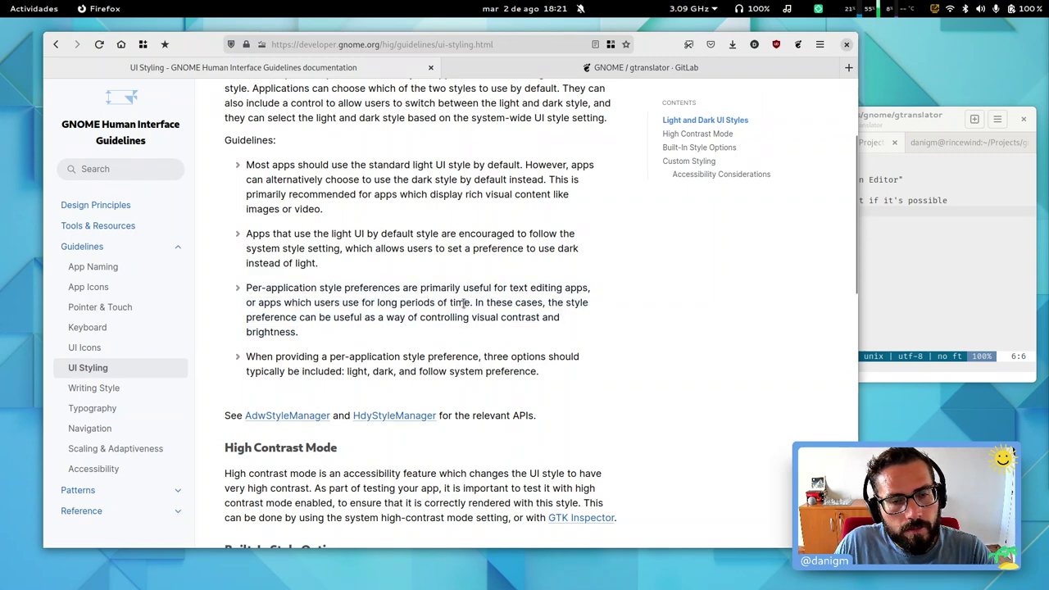
triple_click(401, 321)
scroll(685, 361, "down", 3)
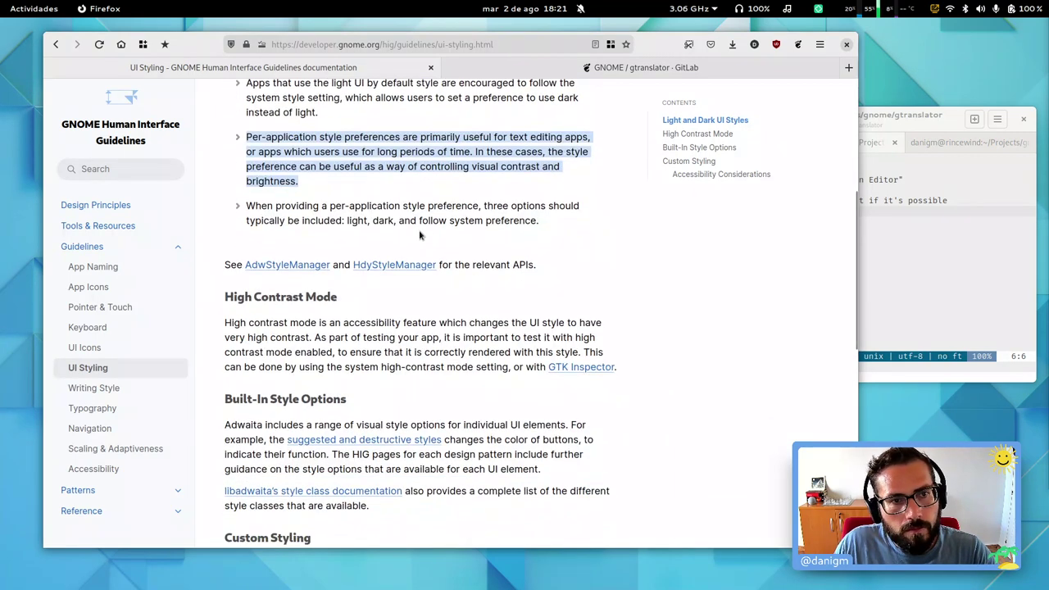
triple_click(418, 221)
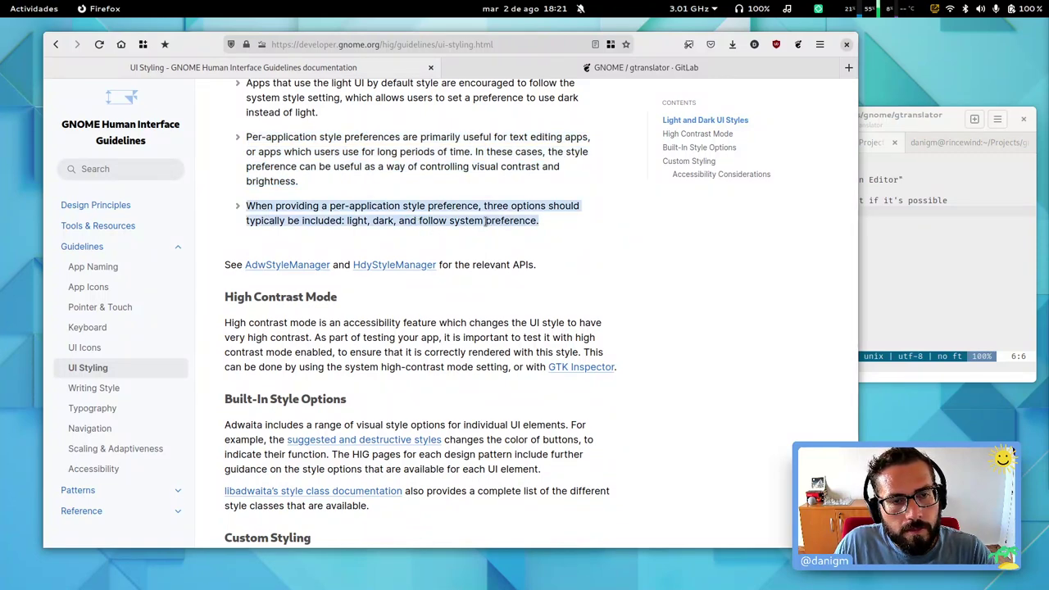
left_click(485, 221)
scroll(587, 288, "down", 2)
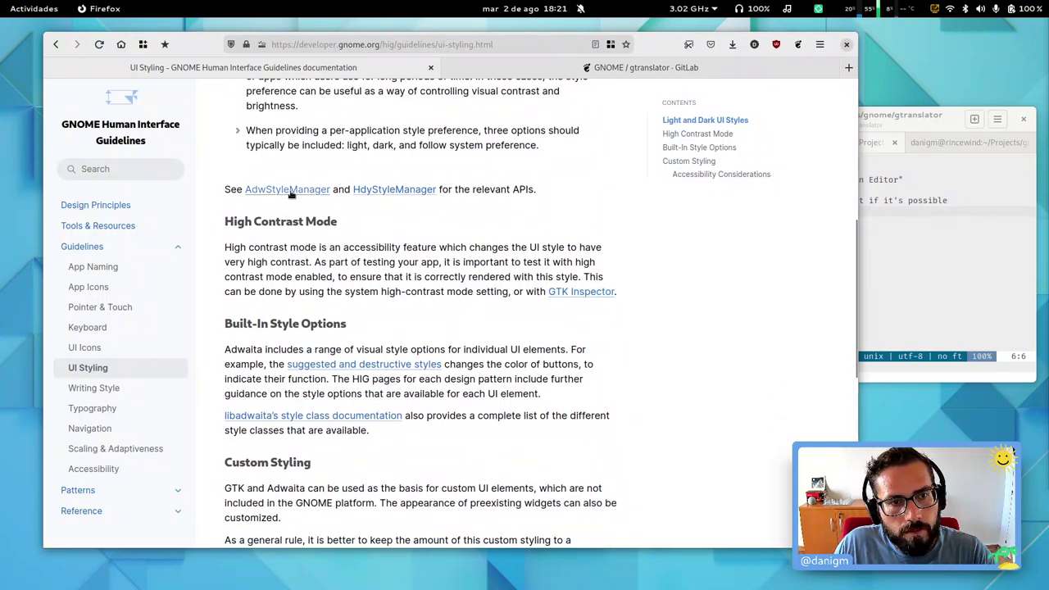
Step: Open the linked AdwStyleManager class documentation in its own tab, highlight its title, and return to the UI Styling page
left_click(285, 195)
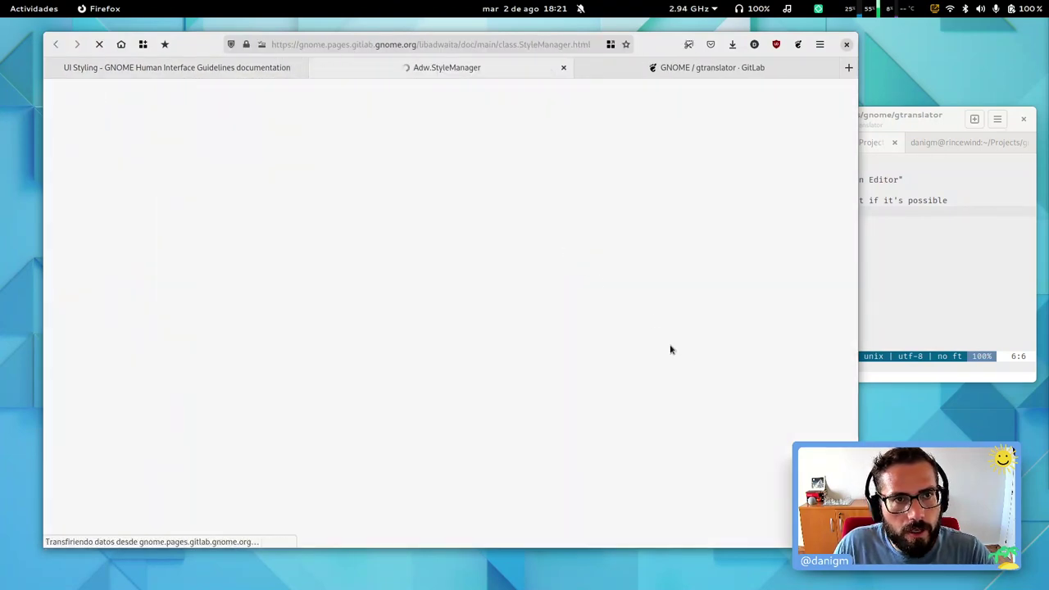
triple_click(343, 144)
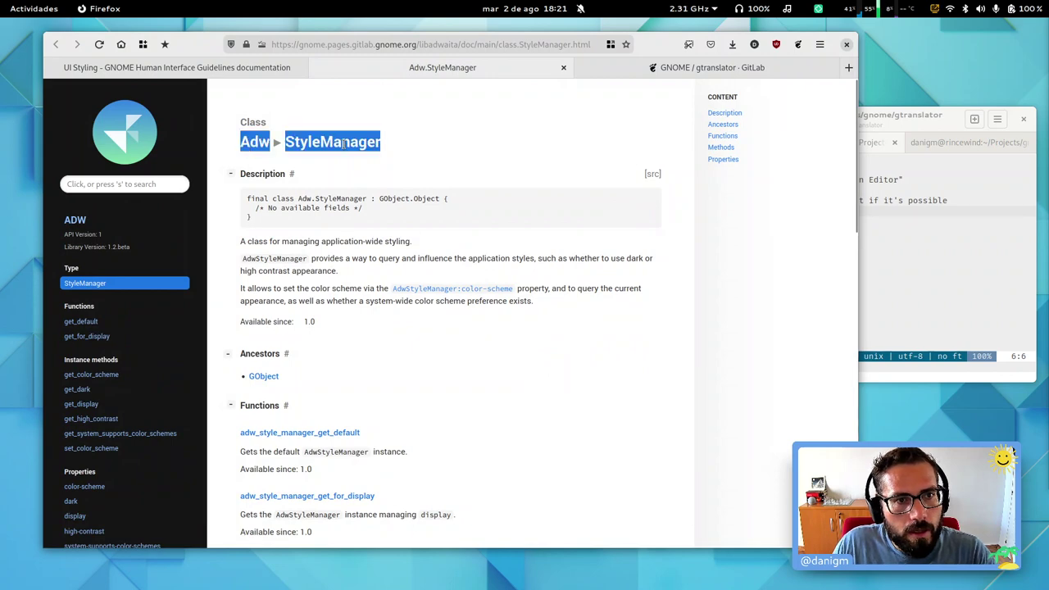
left_click(344, 143)
key("ctrl+Page_Up")
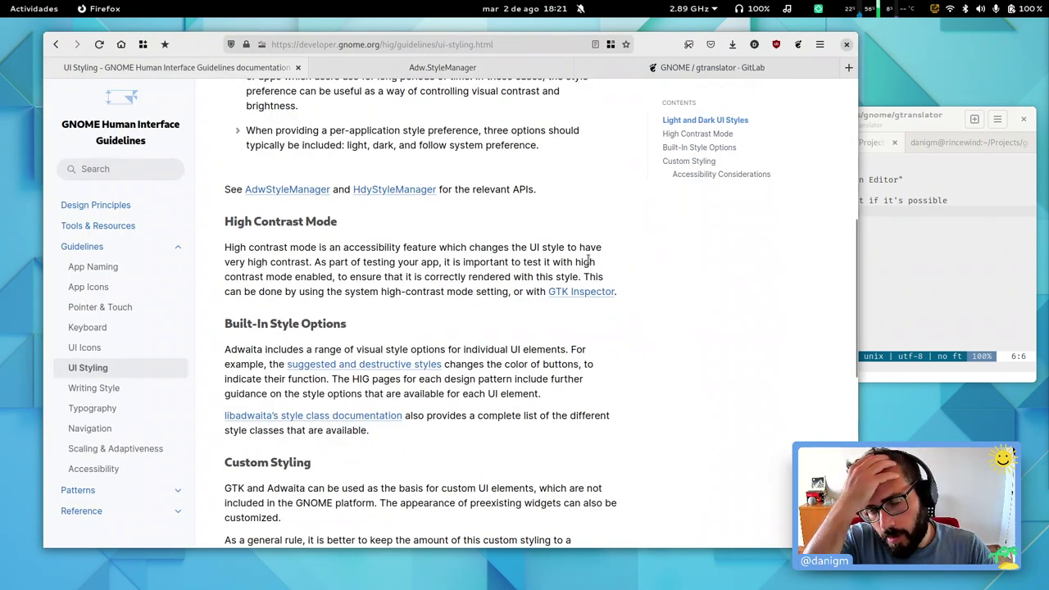
Step: Switch to the Console window, try its light and dark styles, and set it to follow the system style
left_click(950, 123)
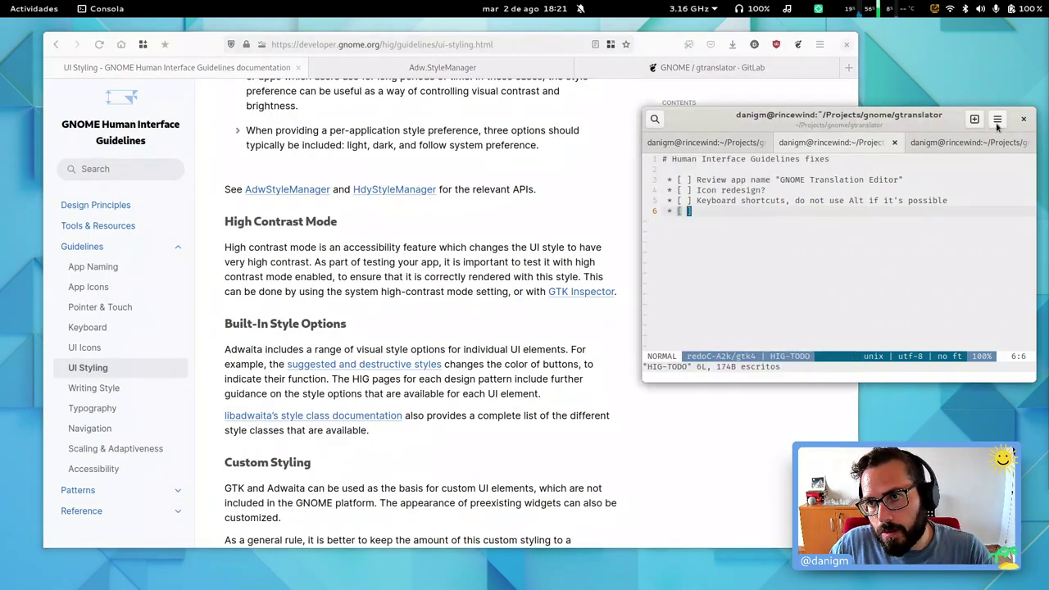
left_click(997, 120)
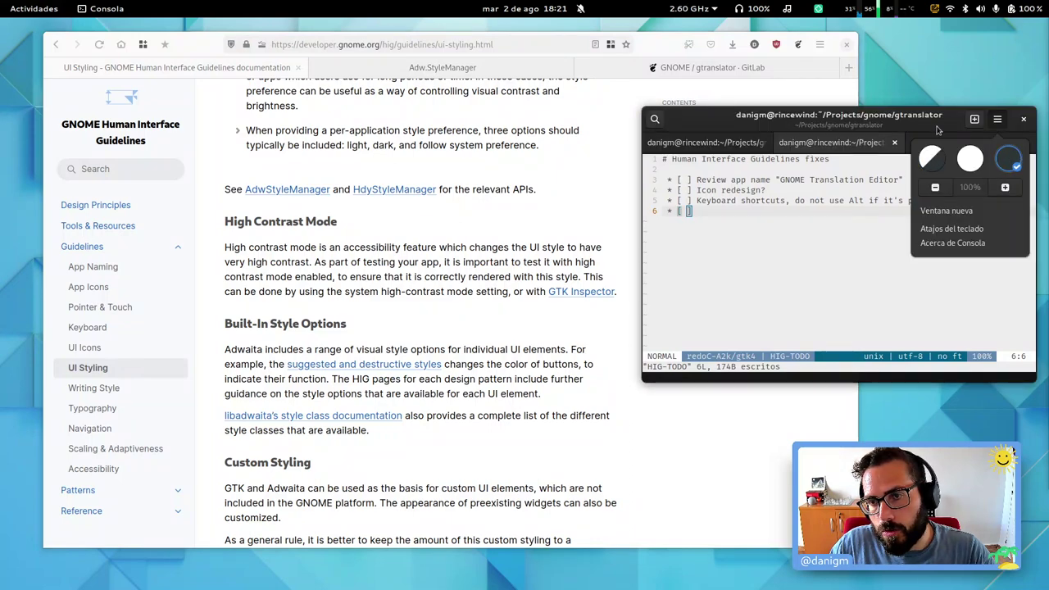
left_click(998, 121)
left_click(997, 120)
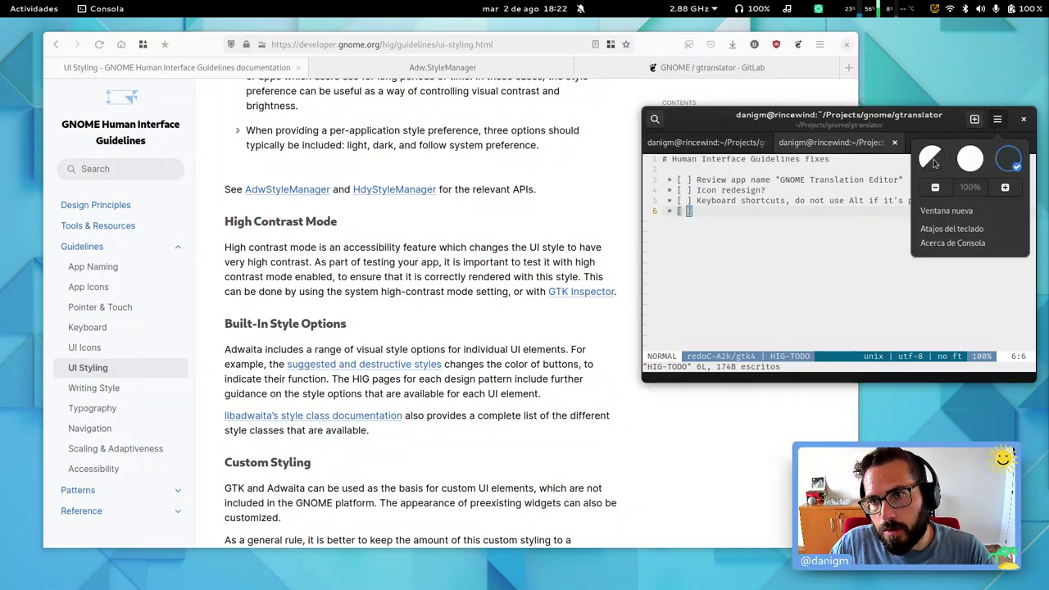
left_click(970, 159)
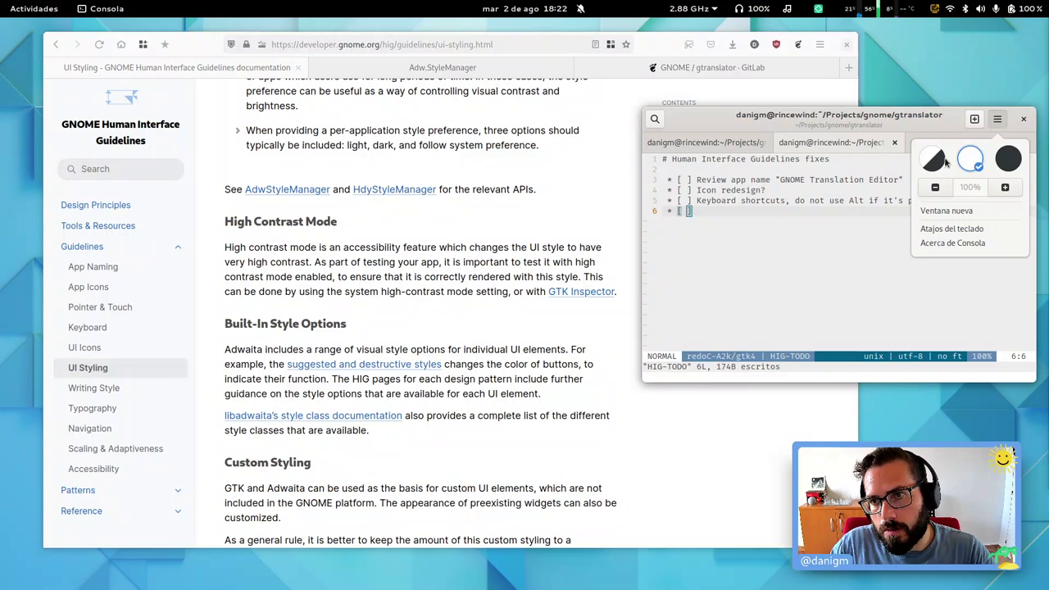
left_click(1008, 159)
left_click(934, 161)
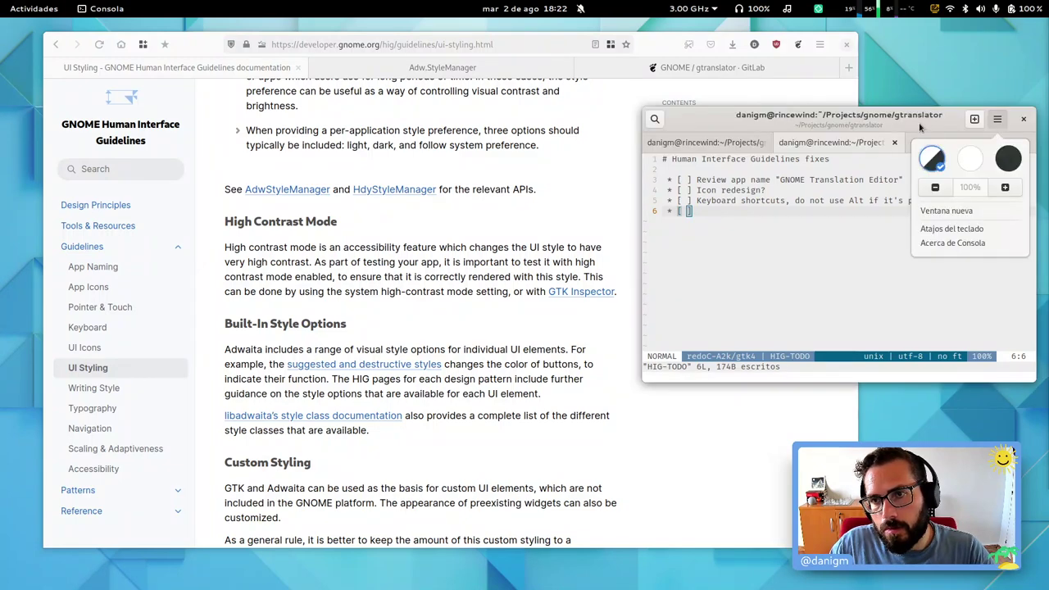
left_click(920, 127)
Step: Return to Firefox and examine the AdwStyleManager description, functions and instance methods for controlling the application's color scheme
left_click(420, 264)
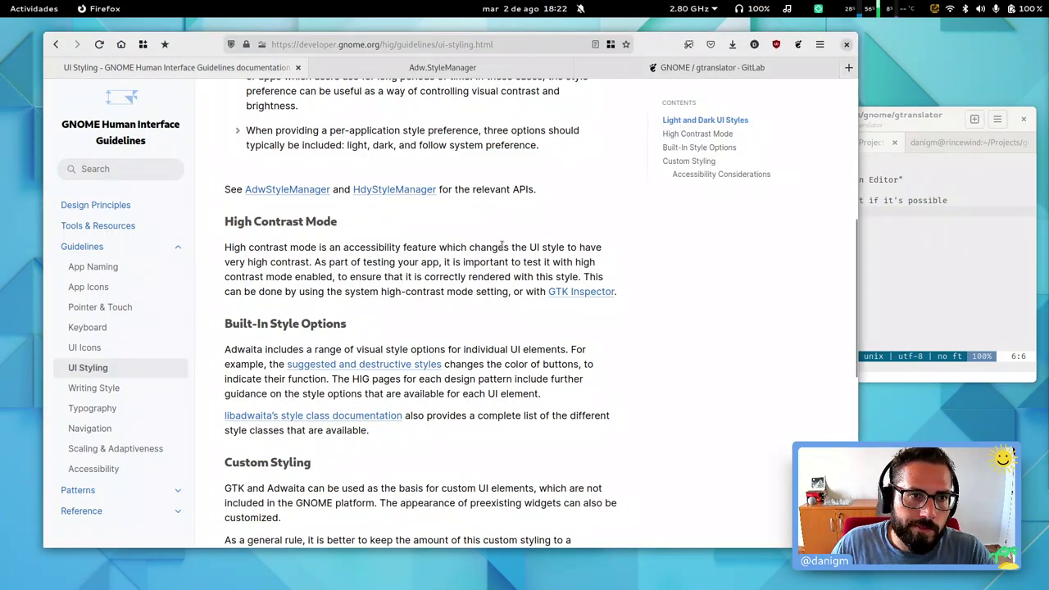
key("ctrl+Tab")
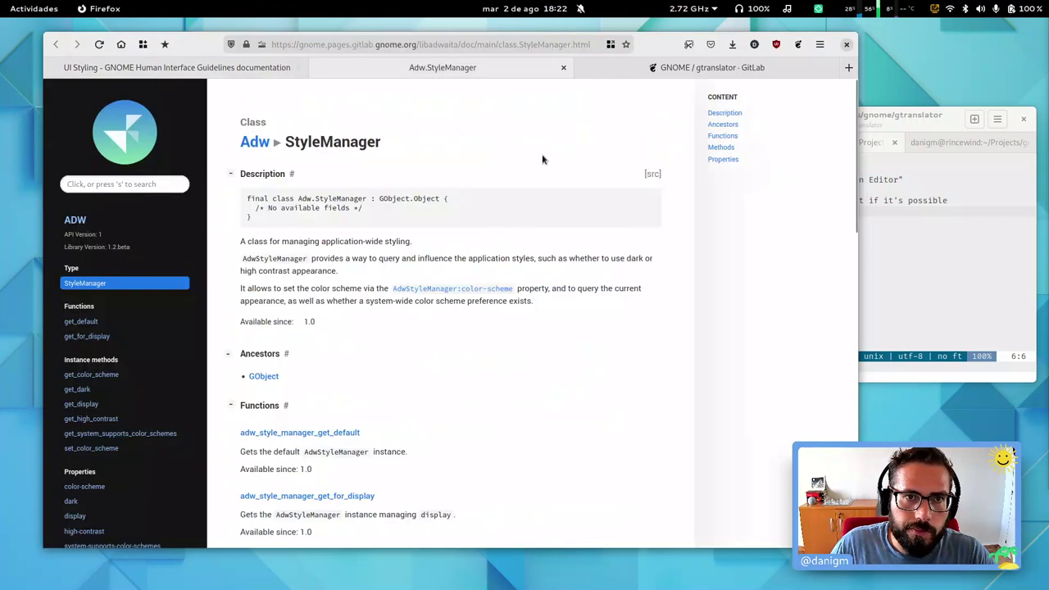
triple_click(270, 240)
left_click(289, 284)
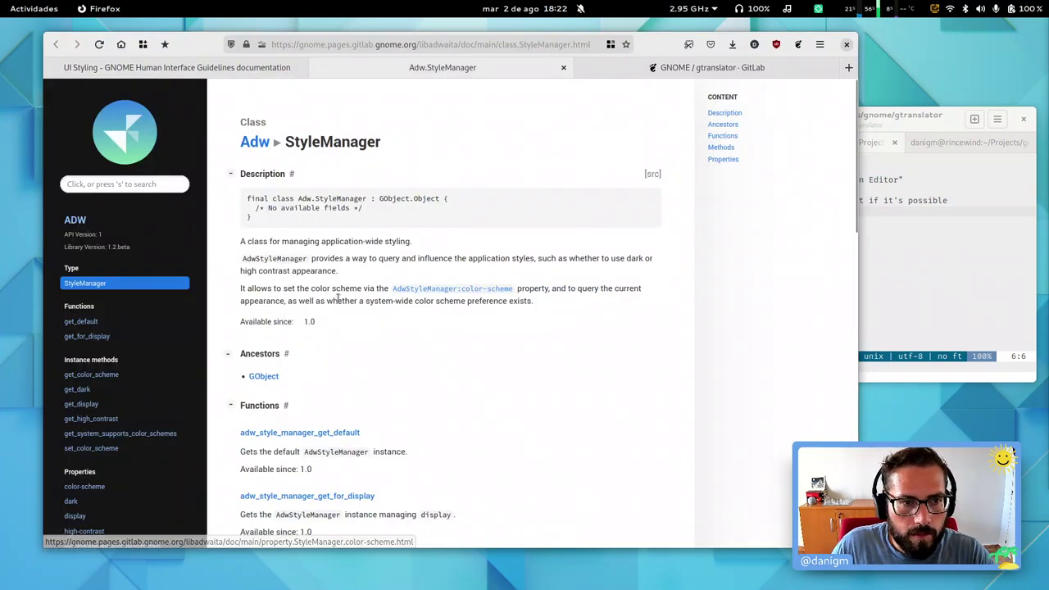
scroll(331, 290, "down", 3)
scroll(344, 310, "down", 2)
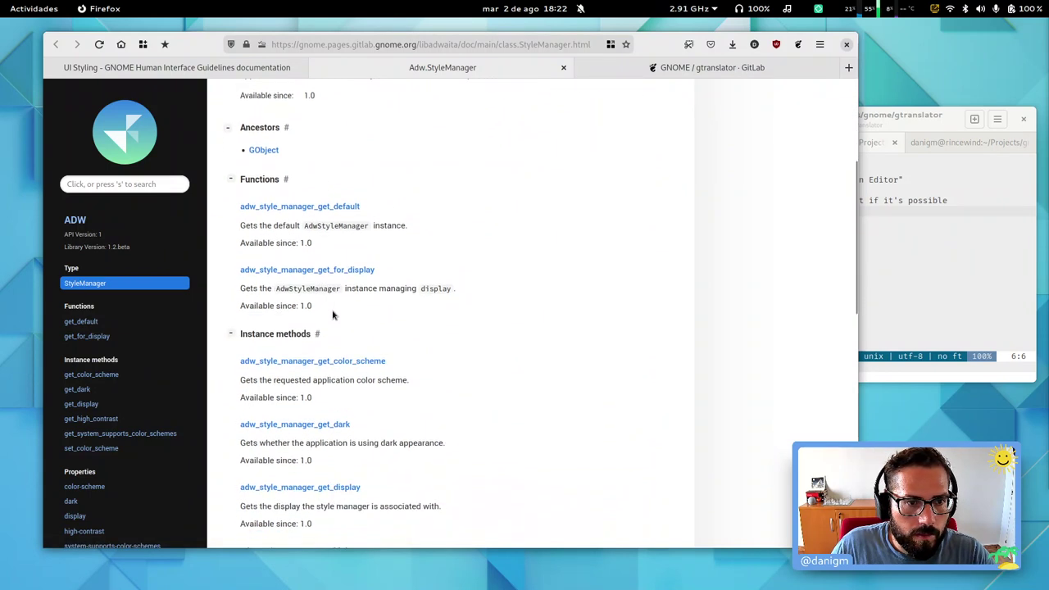
scroll(355, 312, "down", 3)
scroll(327, 315, "down", 5)
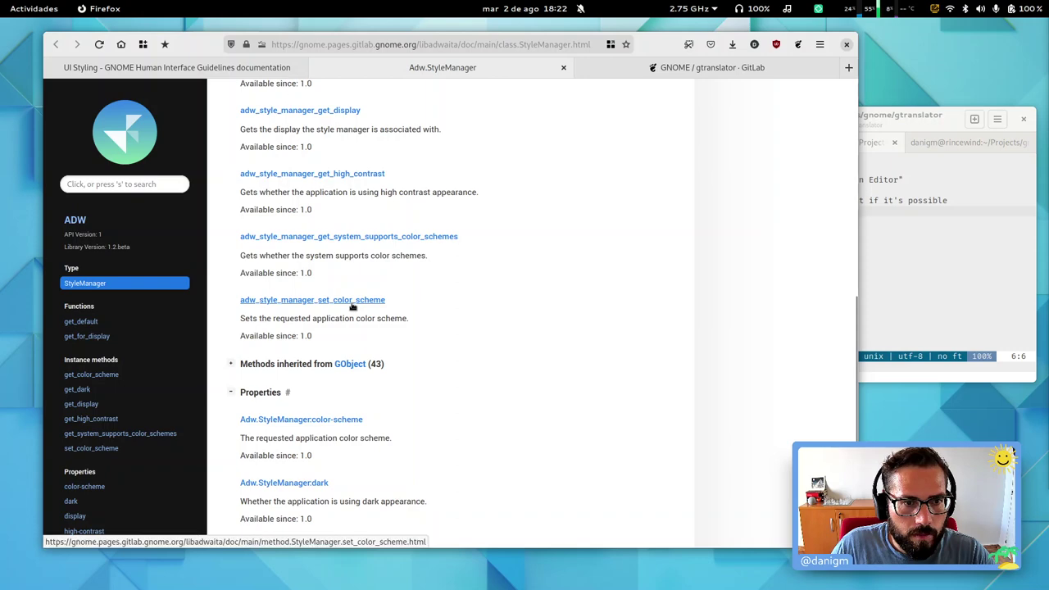
Step: Open the adw_style_manager_set_color_scheme reference to check its declaration, and close that documentation tab
left_click(351, 300)
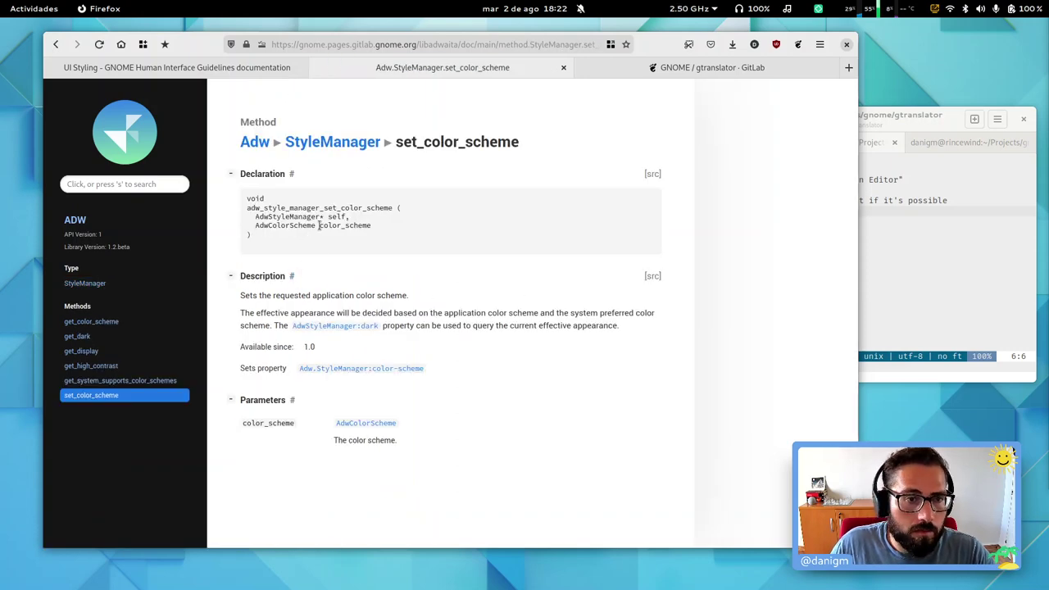
left_click(563, 67)
key("alt+1")
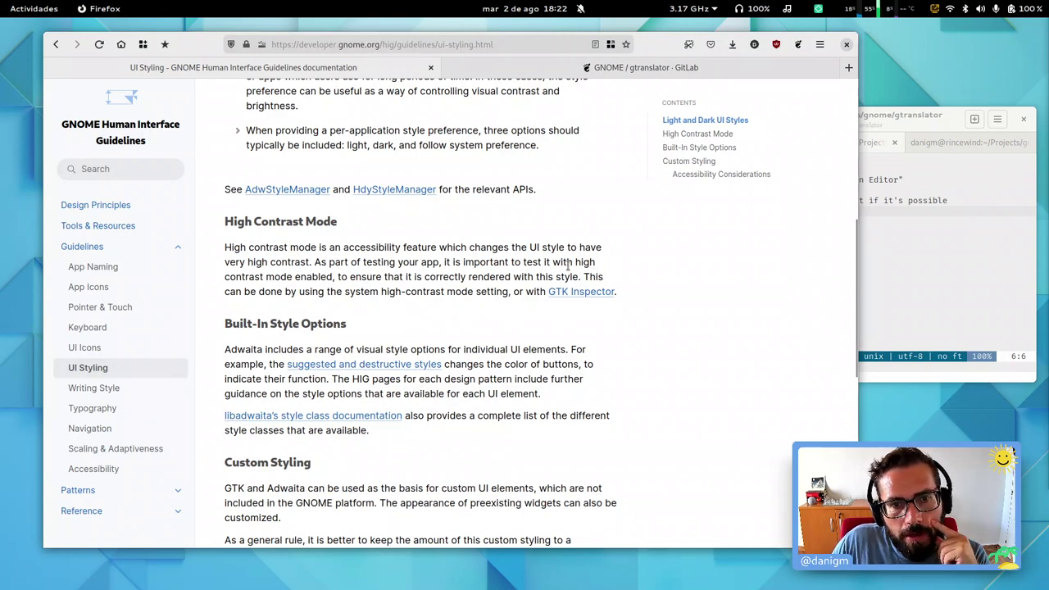
Step: Read the High Contrast Mode and Built-In Style Options sections, highlighting the heading and the paragraph on Adwaita's visual style options
triple_click(263, 220)
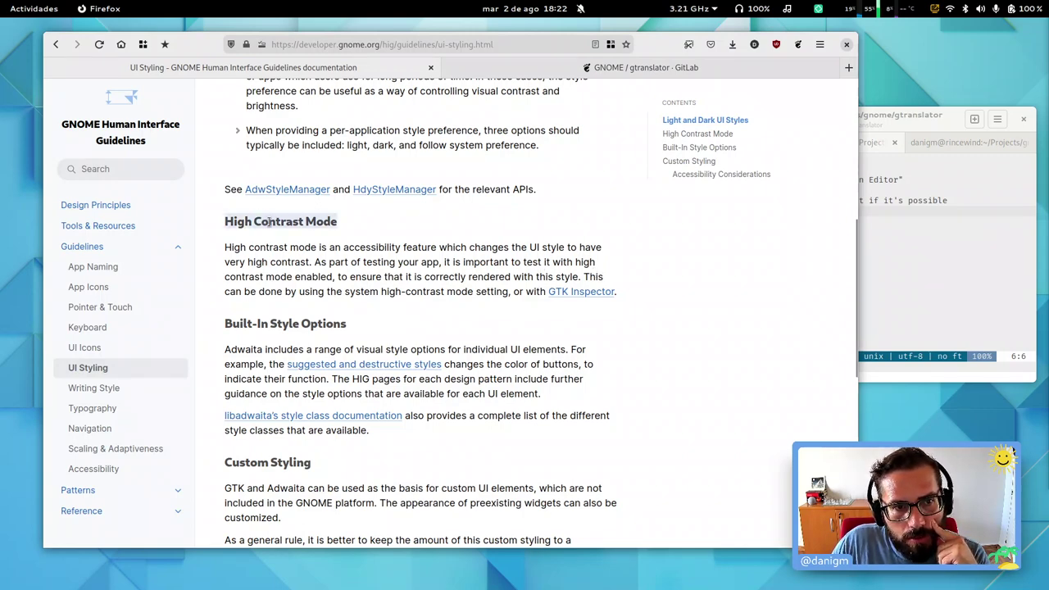
triple_click(264, 220)
left_click(263, 220)
scroll(474, 276, "down", 2)
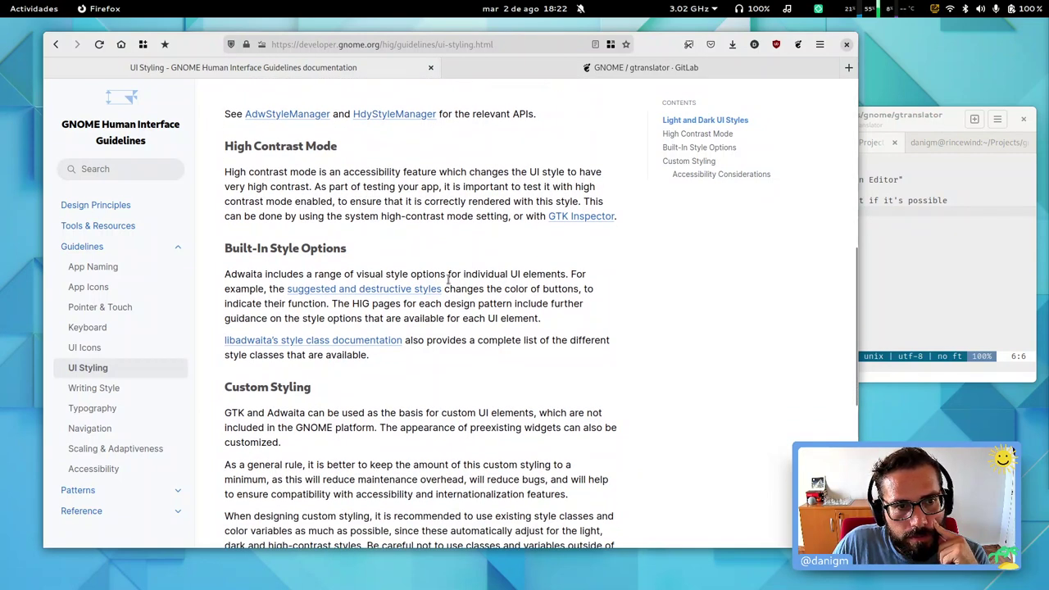
triple_click(447, 278)
scroll(509, 301, "down", 2)
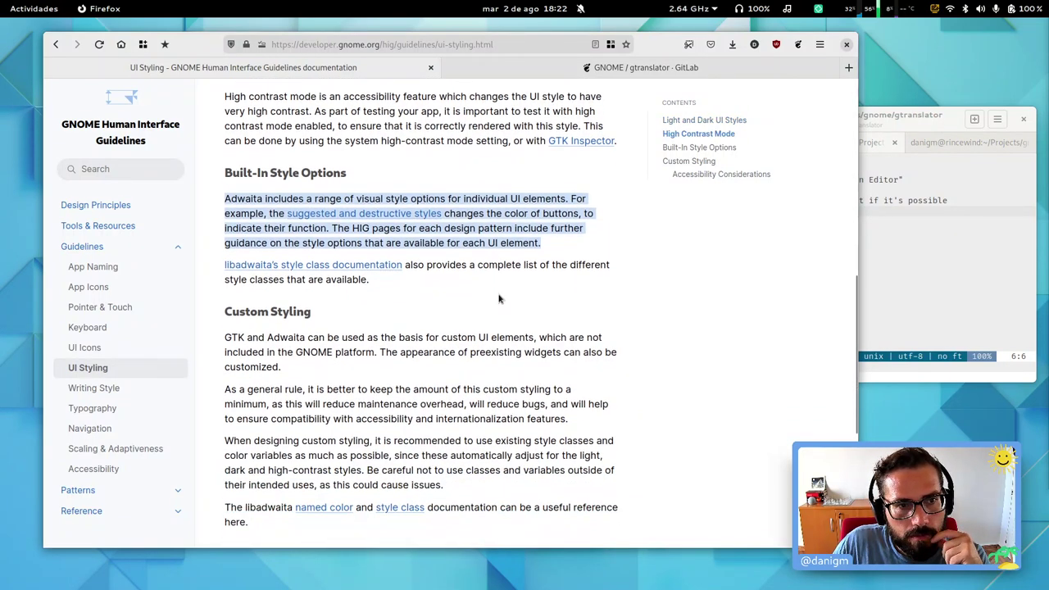
left_click(323, 187)
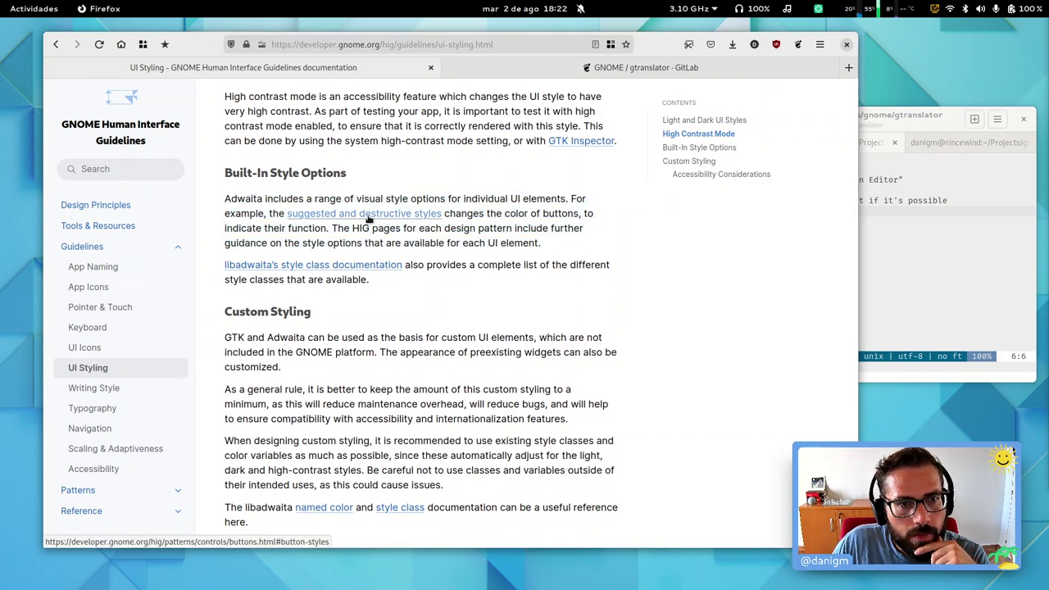
Step: Open libadwaita's style class documentation in a new tab and skim the button styles, from suggested and destructive to pill
middle_click(345, 266)
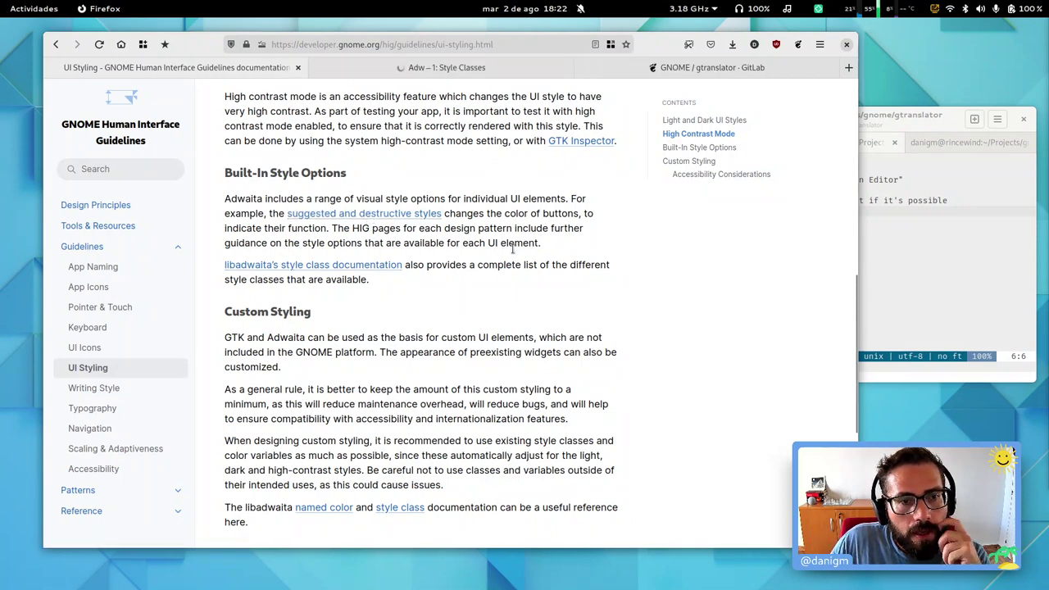
scroll(513, 252, "down", 2)
left_click(485, 72)
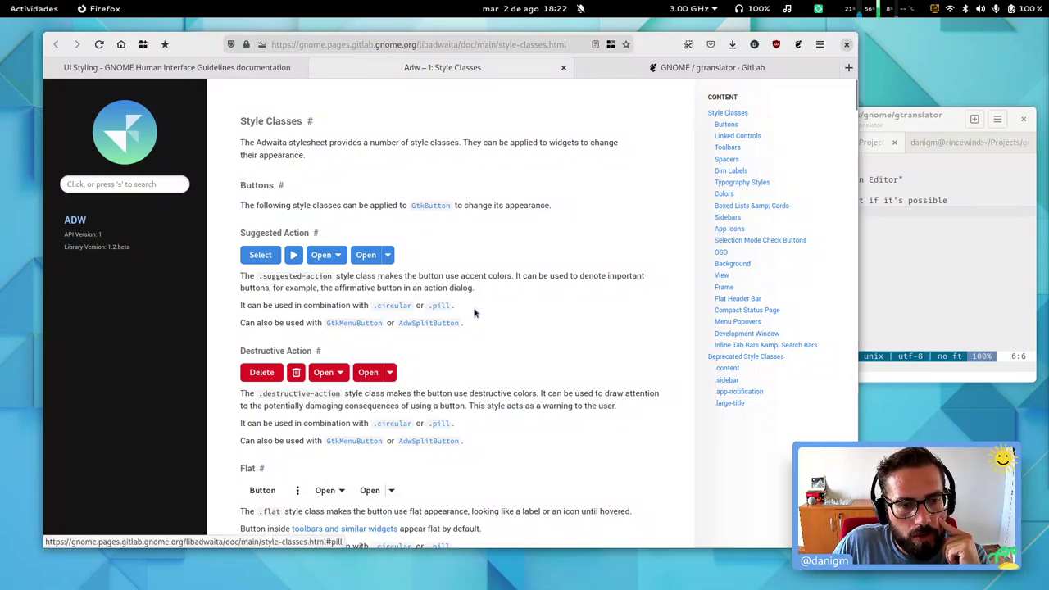
scroll(324, 279, "down", 5)
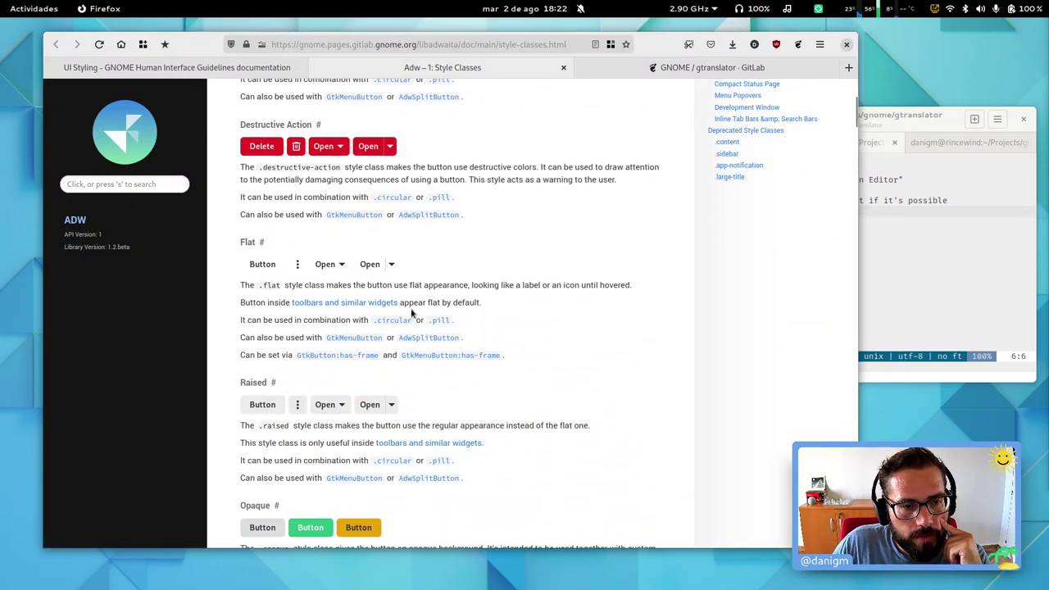
scroll(412, 311, "down", 3)
scroll(418, 307, "down", 5)
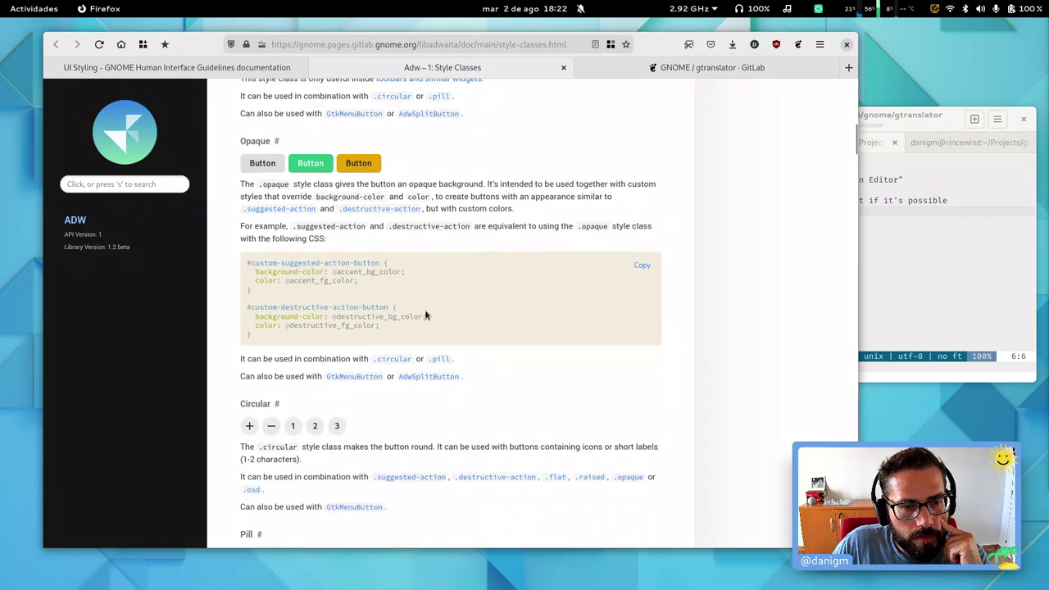
scroll(425, 309, "down", 8)
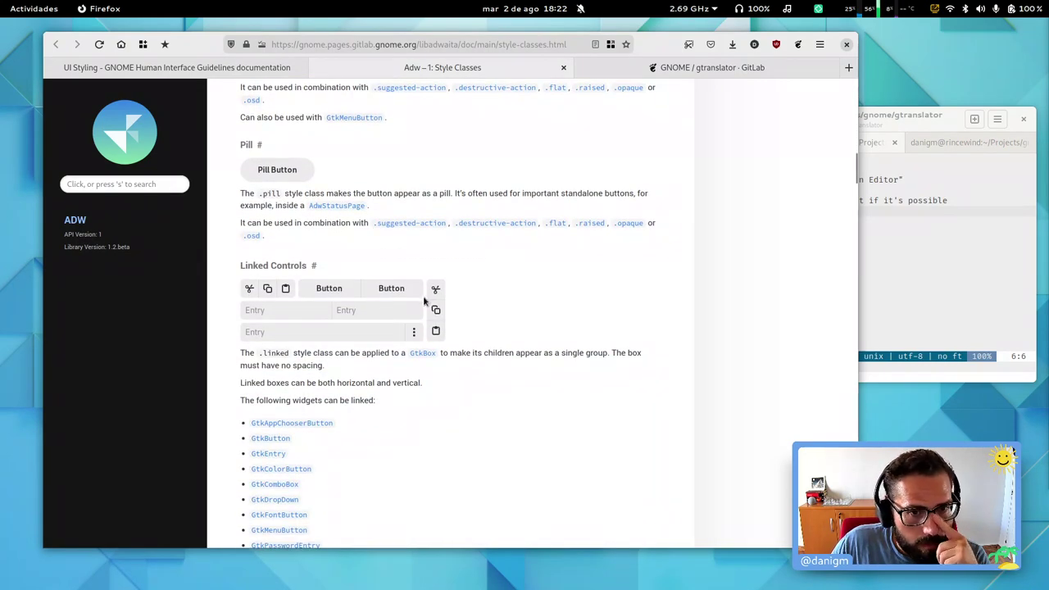
scroll(422, 307, "down", 3)
scroll(370, 227, "up", 18)
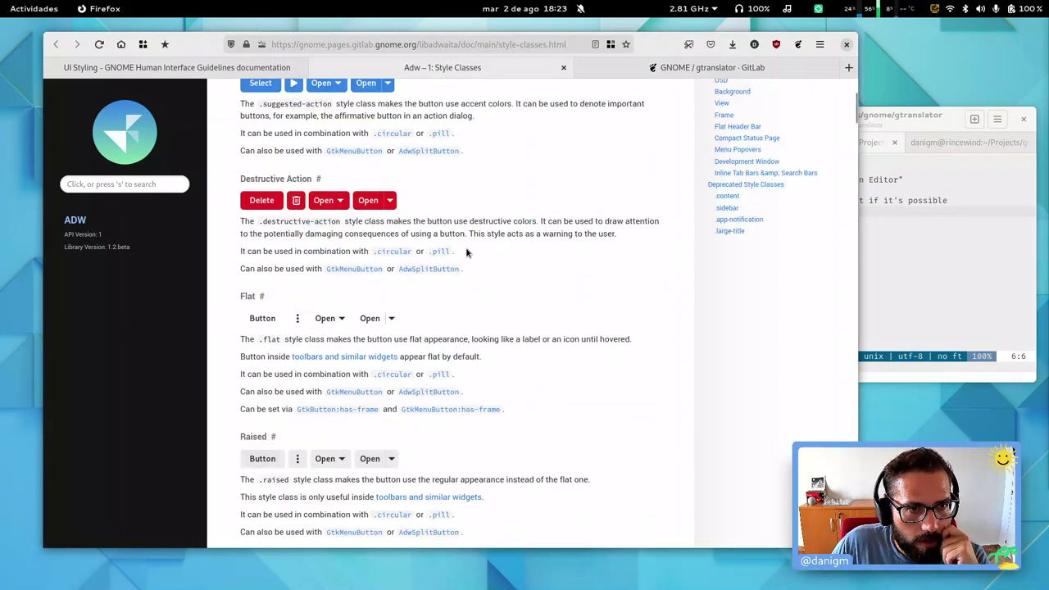
Step: Examine the style classes for linked controls, toolbars, spacers, dim labels and typography
scroll(464, 257, "down", 16)
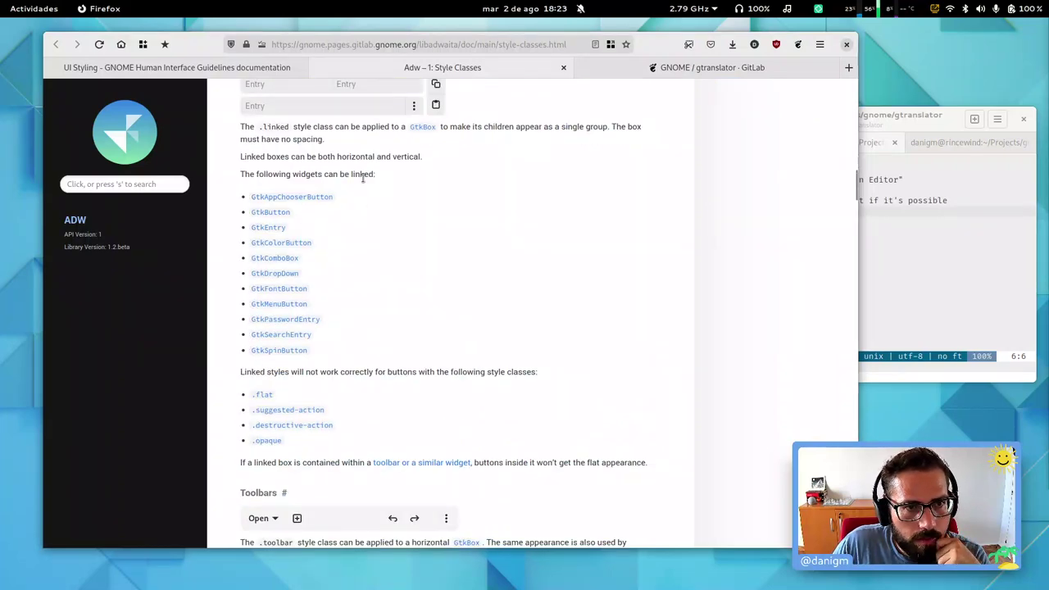
scroll(384, 209, "down", 1)
scroll(538, 222, "up", 3)
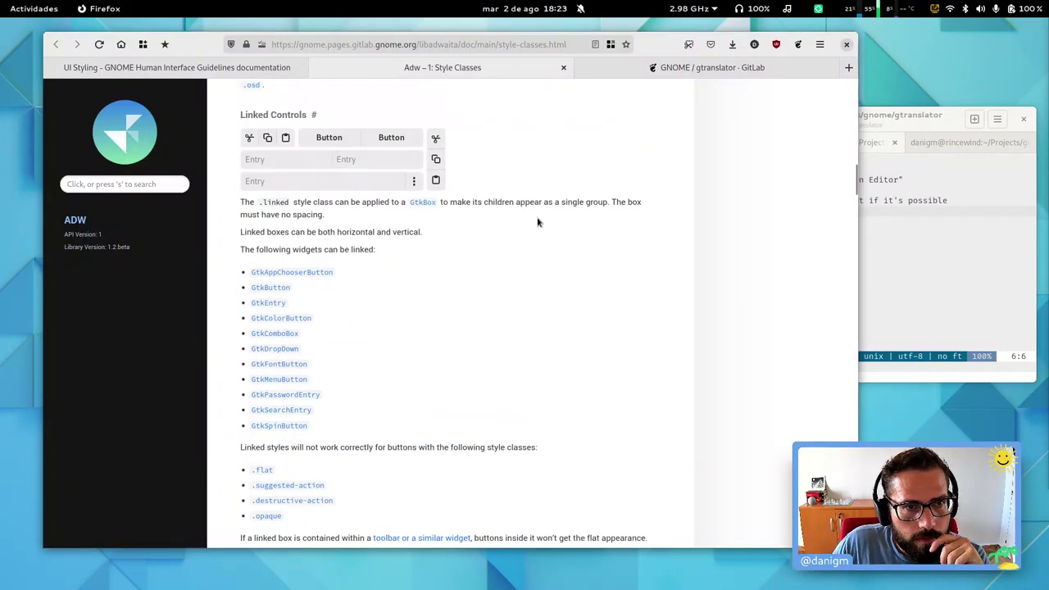
scroll(539, 221, "down", 6)
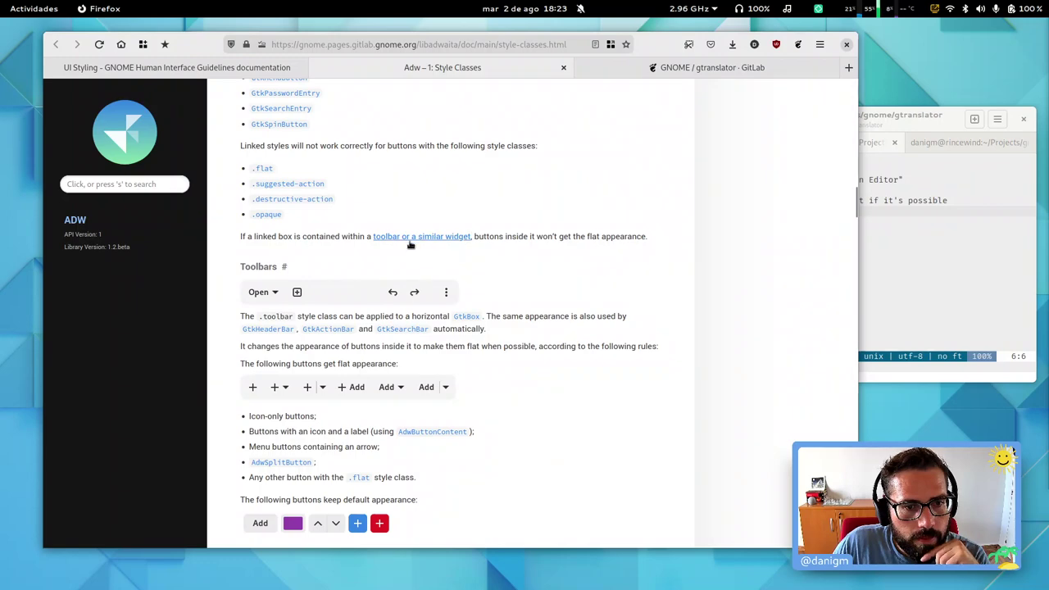
scroll(503, 304, "down", 5)
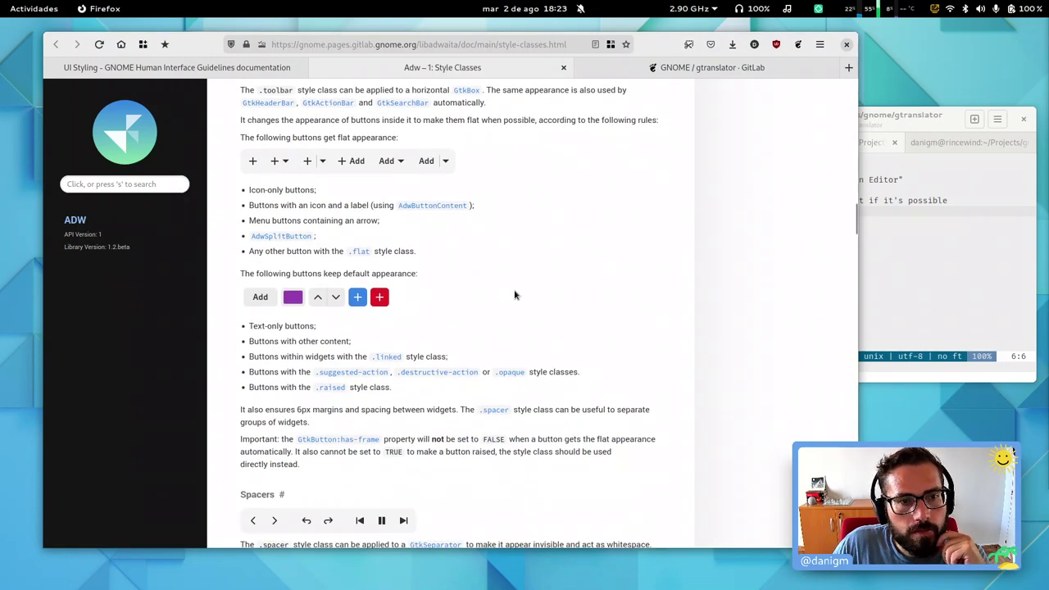
scroll(514, 295, "down", 6)
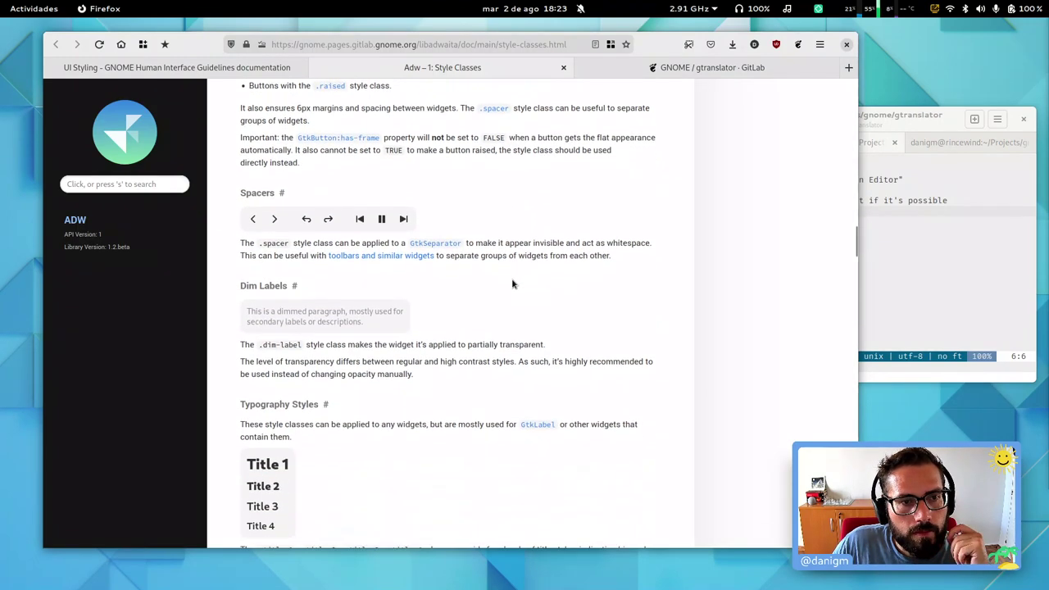
scroll(442, 275, "down", 6)
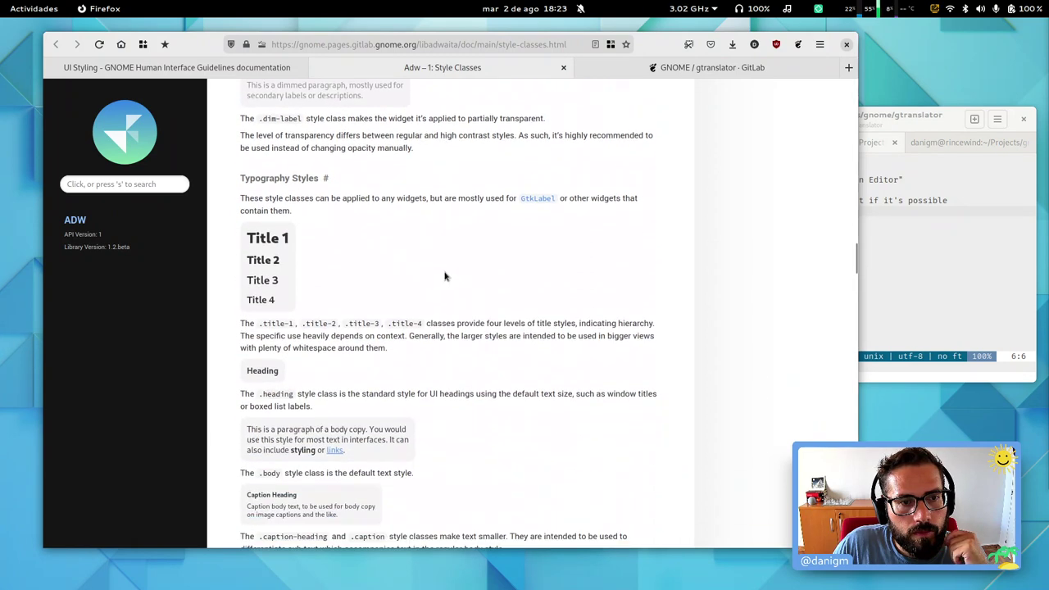
Step: Read the typography, color and boxed list style classes, highlighting the title classes paragraph and the Boxed Lists & Cards heading
triple_click(274, 246)
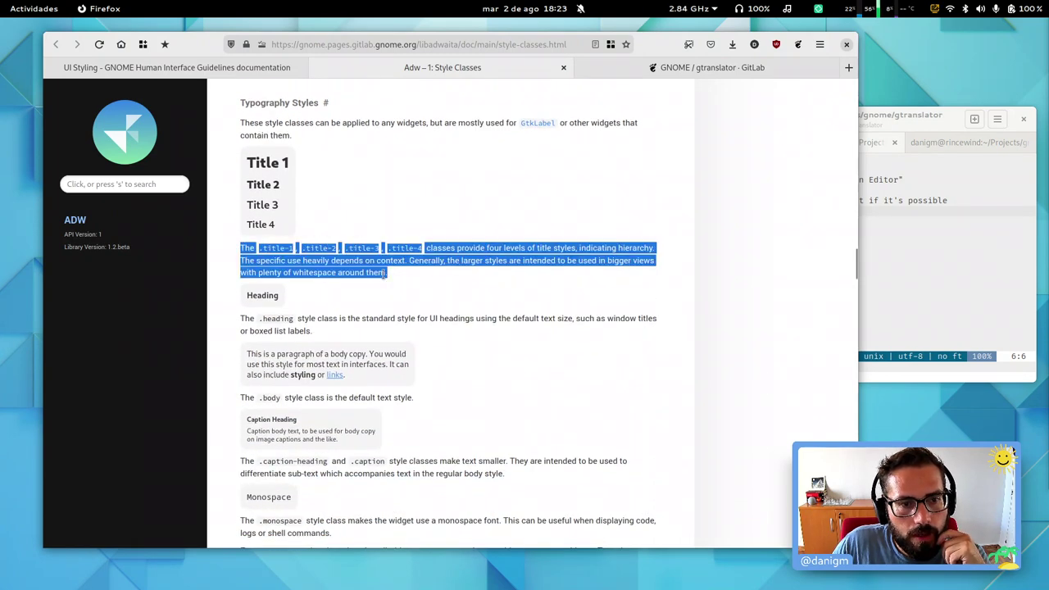
scroll(449, 286, "down", 7)
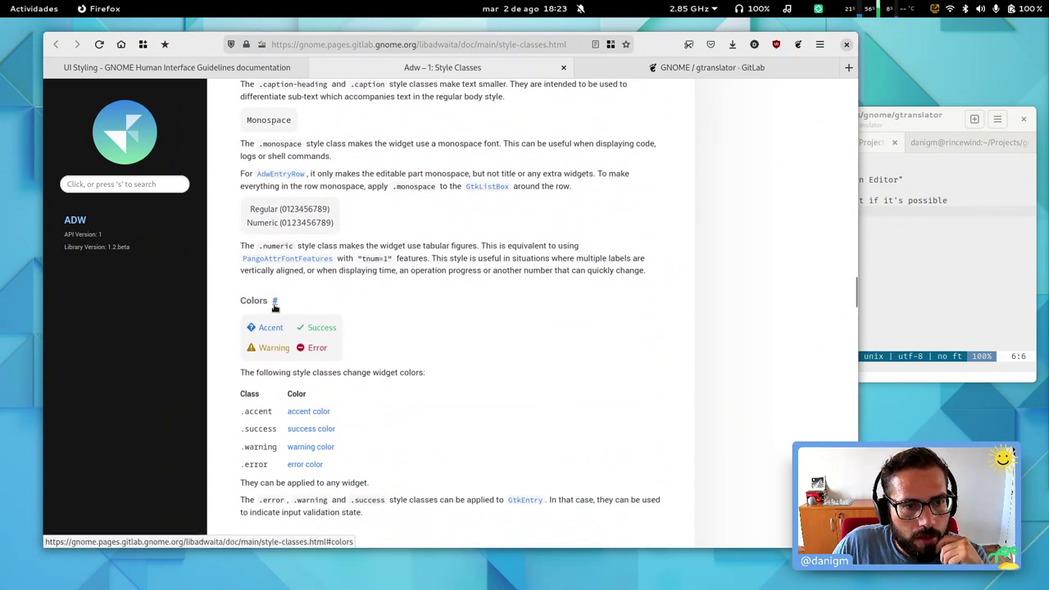
scroll(336, 330, "down", 3)
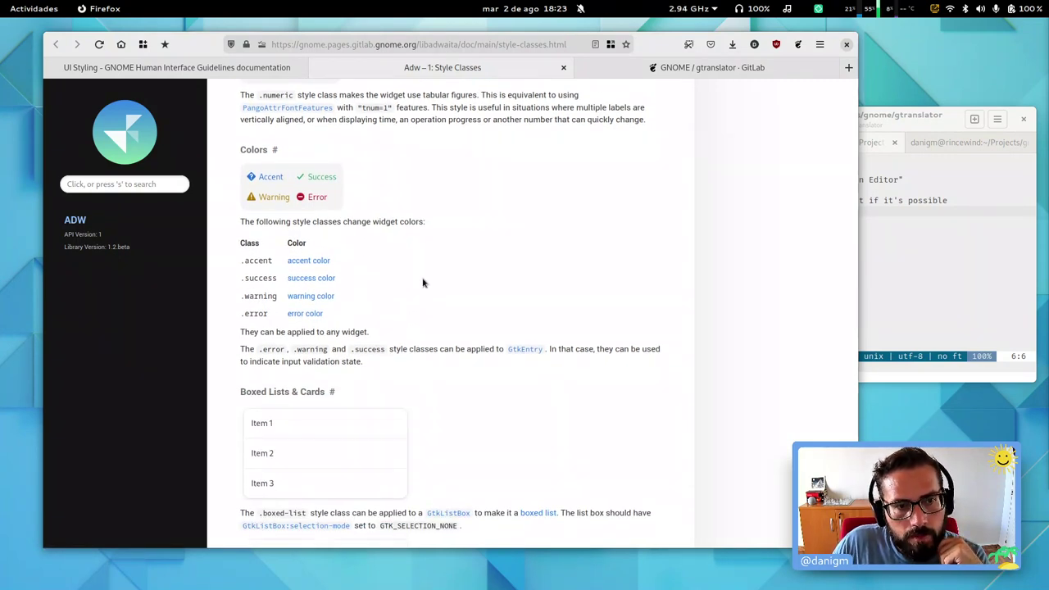
scroll(422, 283, "down", 3)
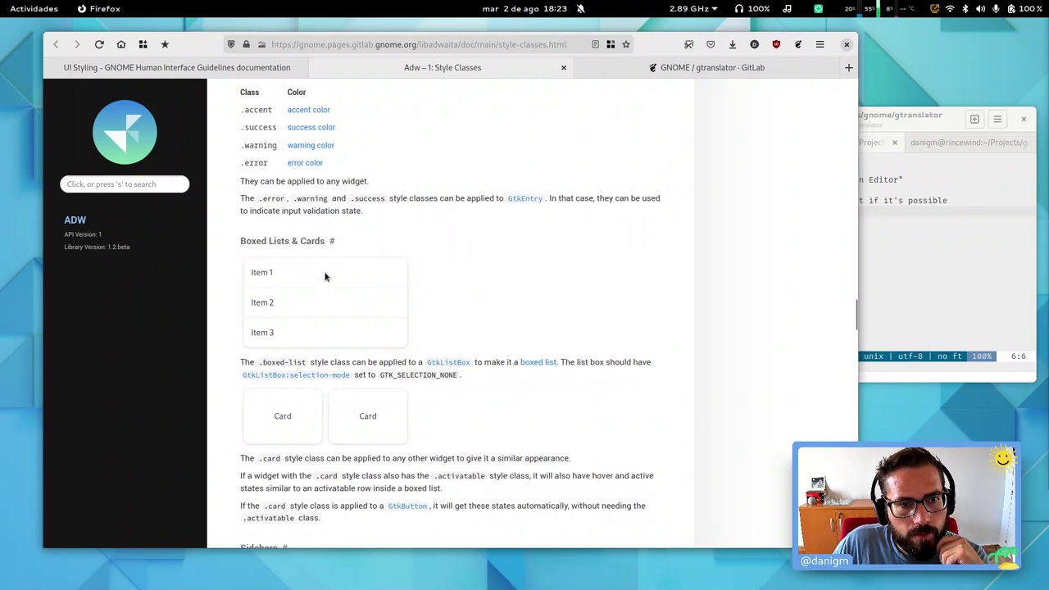
triple_click(279, 241)
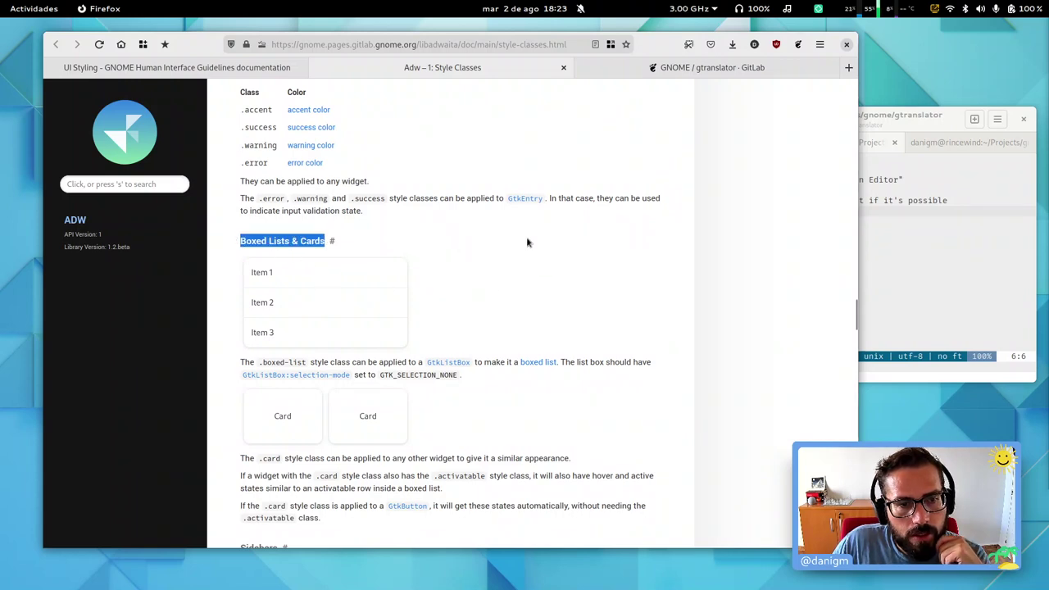
Step: Skim the style classes for sidebars, app icons, selection mode check buttons, OSD elements and backgrounds
scroll(533, 244, "down", 8)
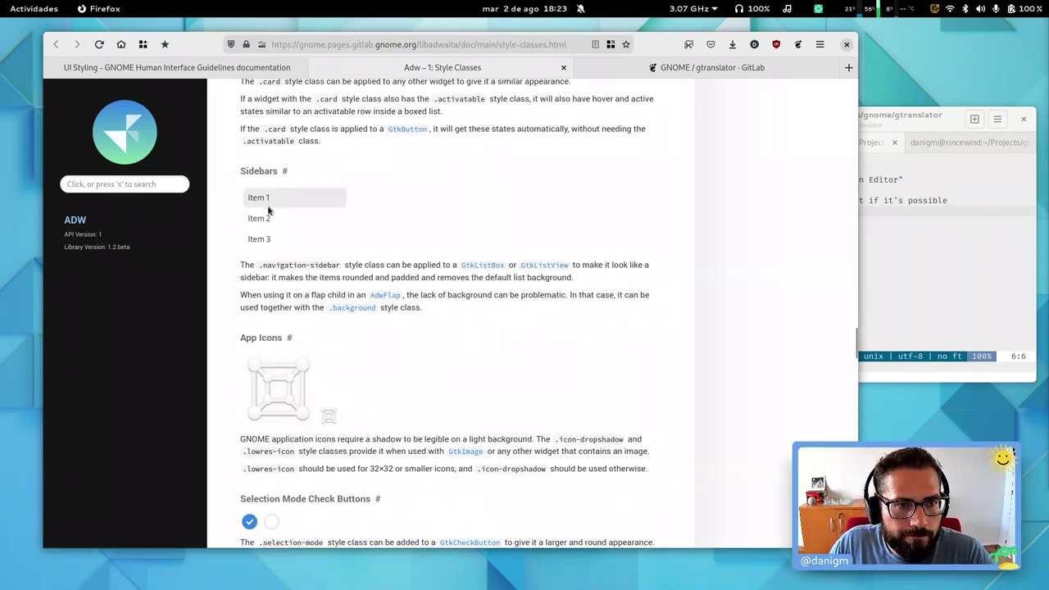
scroll(498, 289, "down", 3)
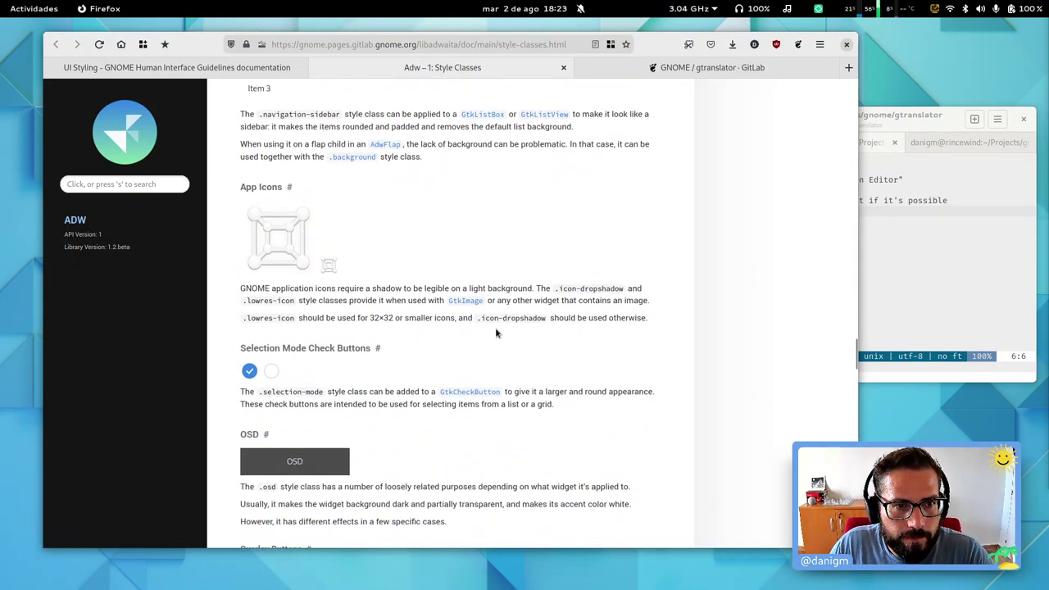
scroll(501, 289, "down", 3)
scroll(494, 332, "down", 10)
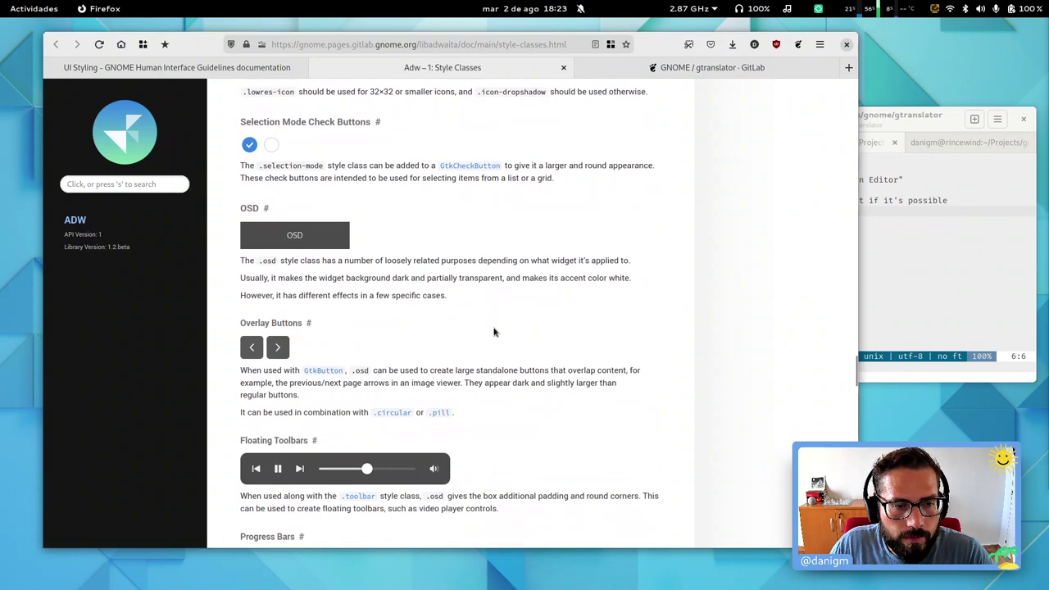
scroll(486, 317, "down", 4)
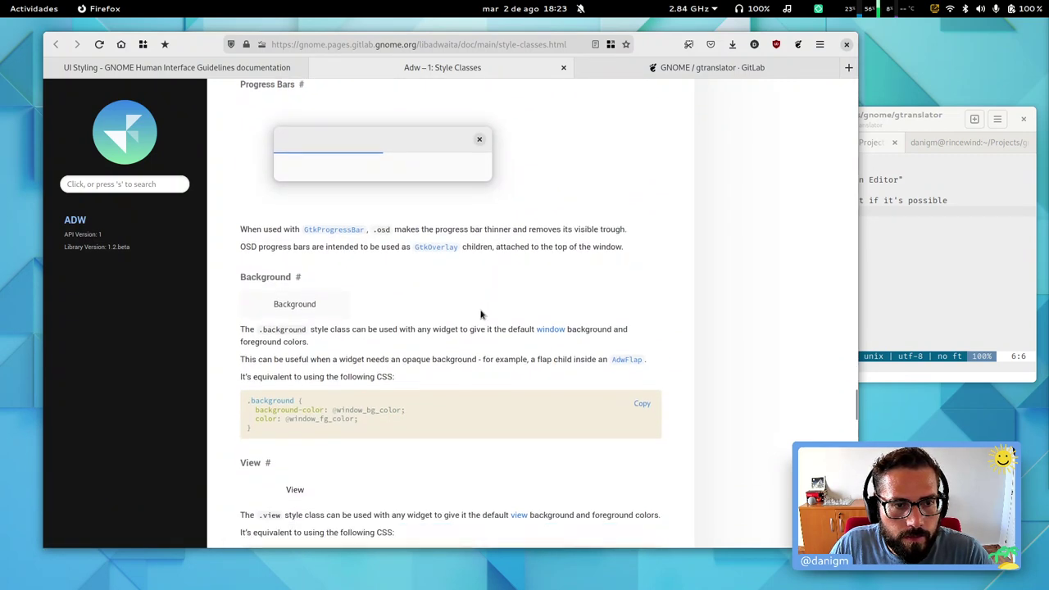
Step: Examine the remaining style classes, from flat header bars, compact status pages and menu popovers to the deprecated ones
scroll(482, 313, "down", 9)
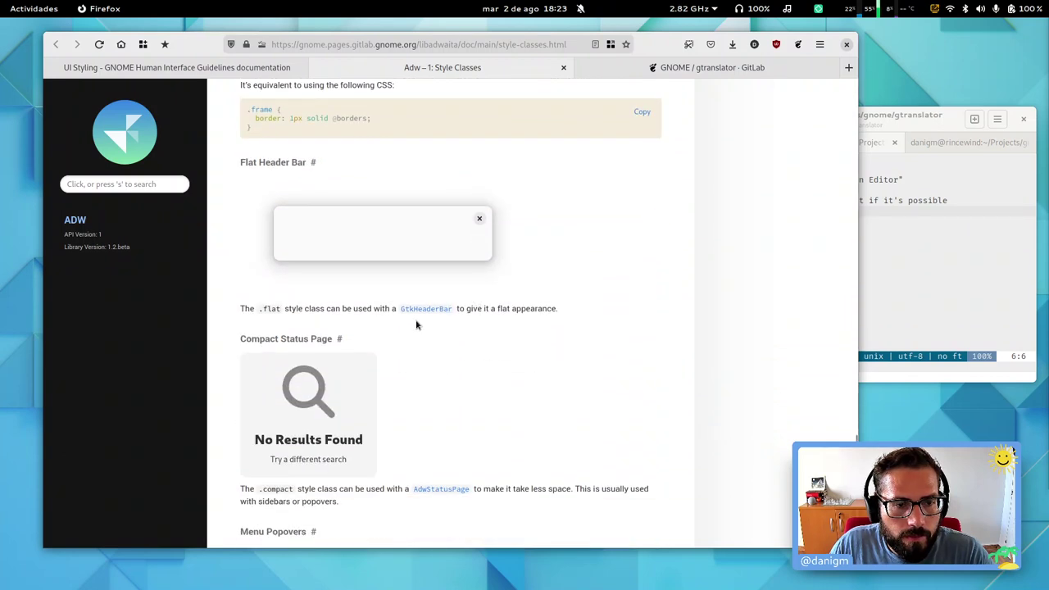
scroll(409, 332, "down", 2)
scroll(411, 332, "down", 6)
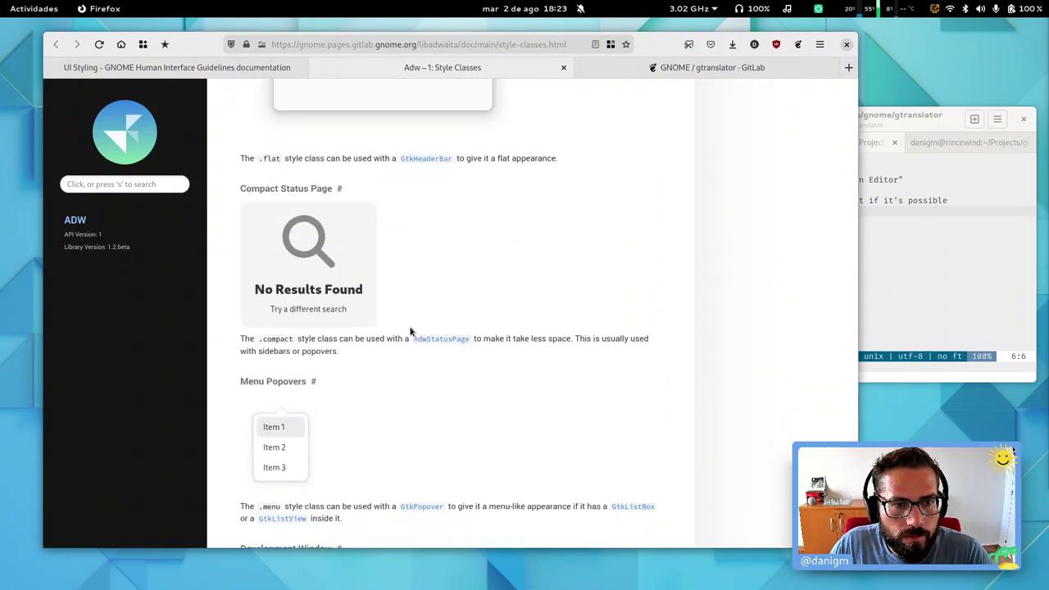
scroll(369, 295, "up", 4)
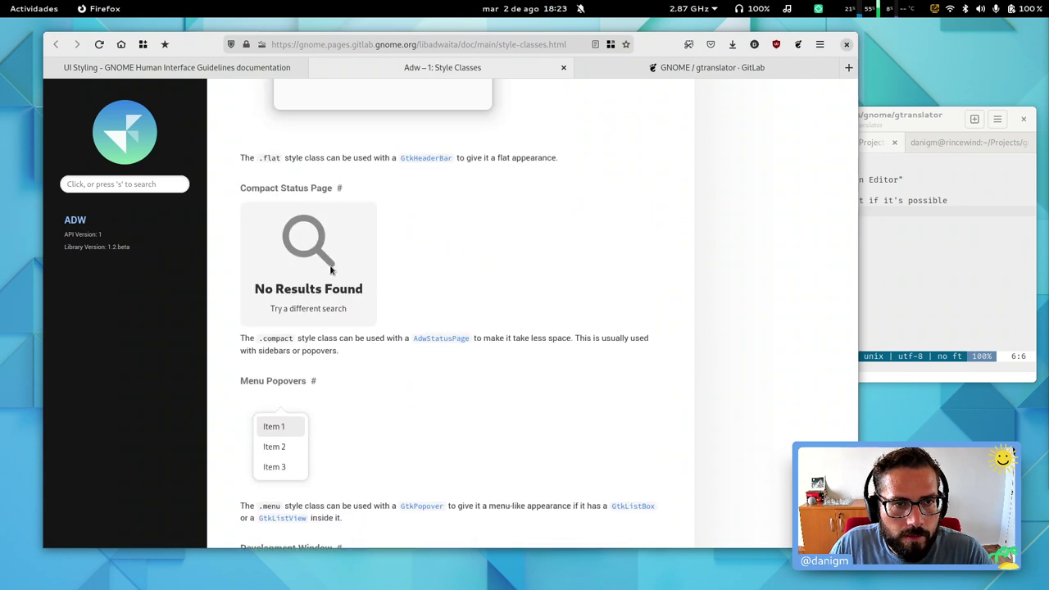
scroll(451, 346, "down", 9)
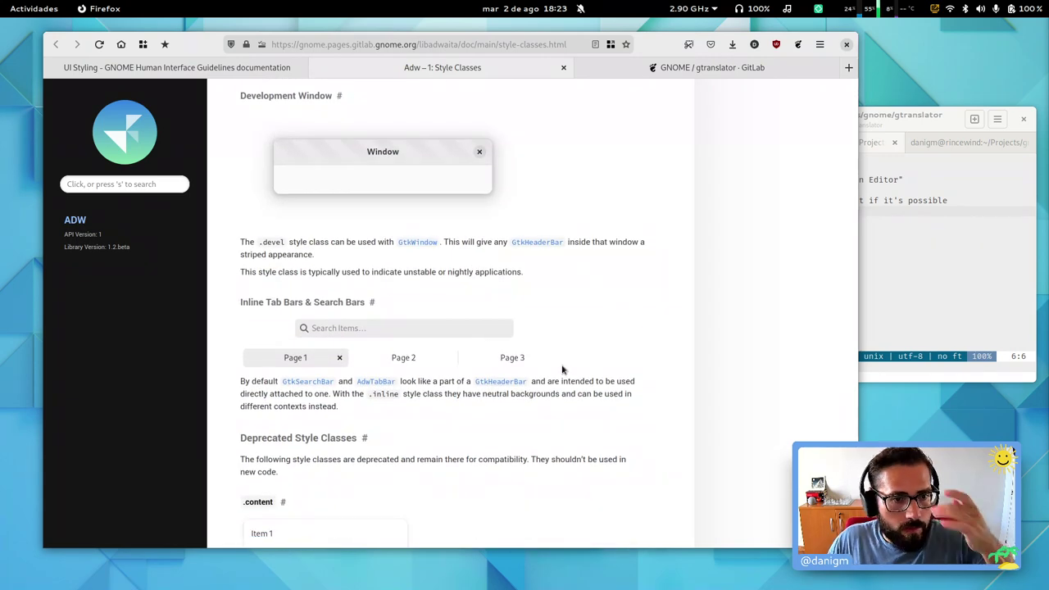
scroll(603, 381, "down", 3)
scroll(606, 383, "down", 7)
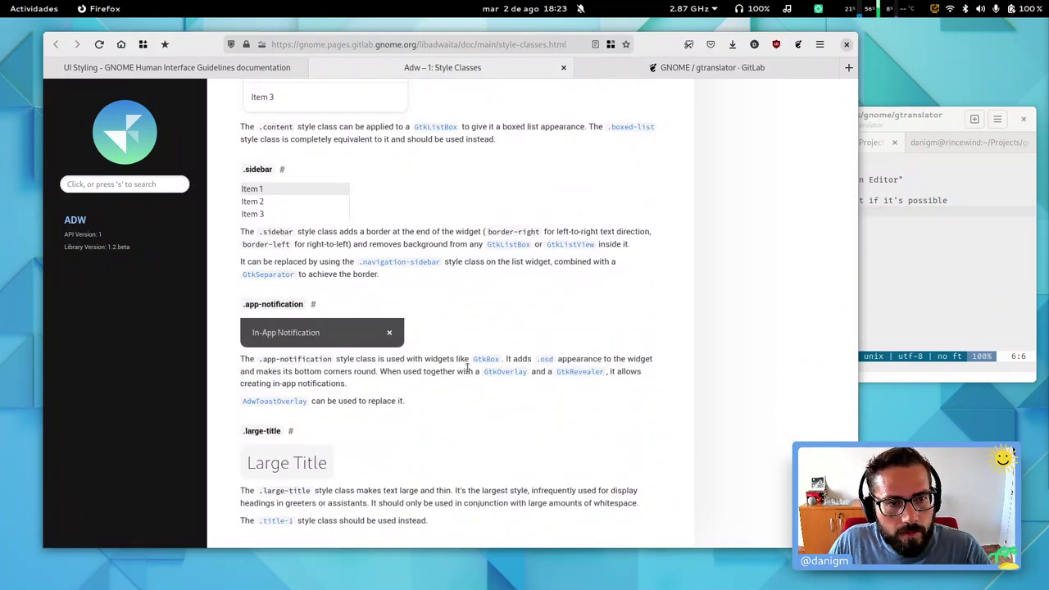
Step: Close the style class documentation tab and read the Custom Styling and Accessibility Considerations sections of UI Styling
middle_click(435, 72)
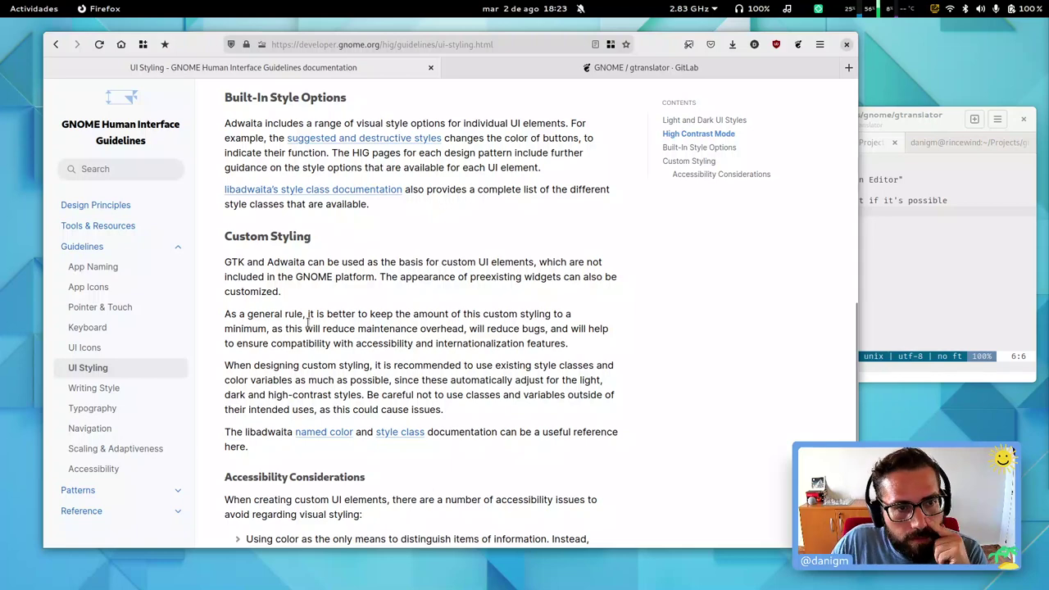
scroll(467, 363, "down", 3)
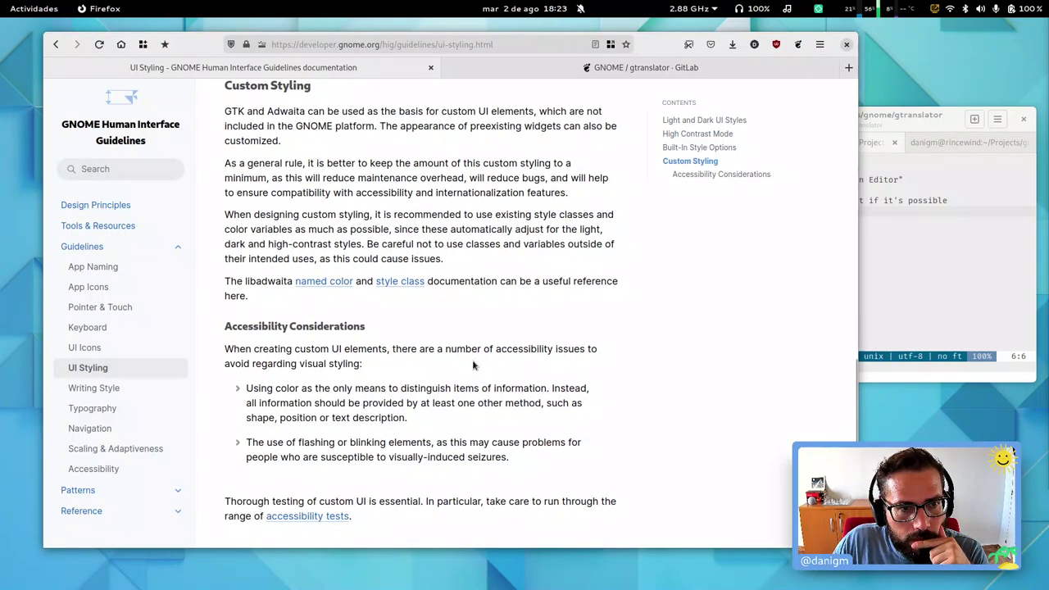
scroll(431, 372, "down", 2)
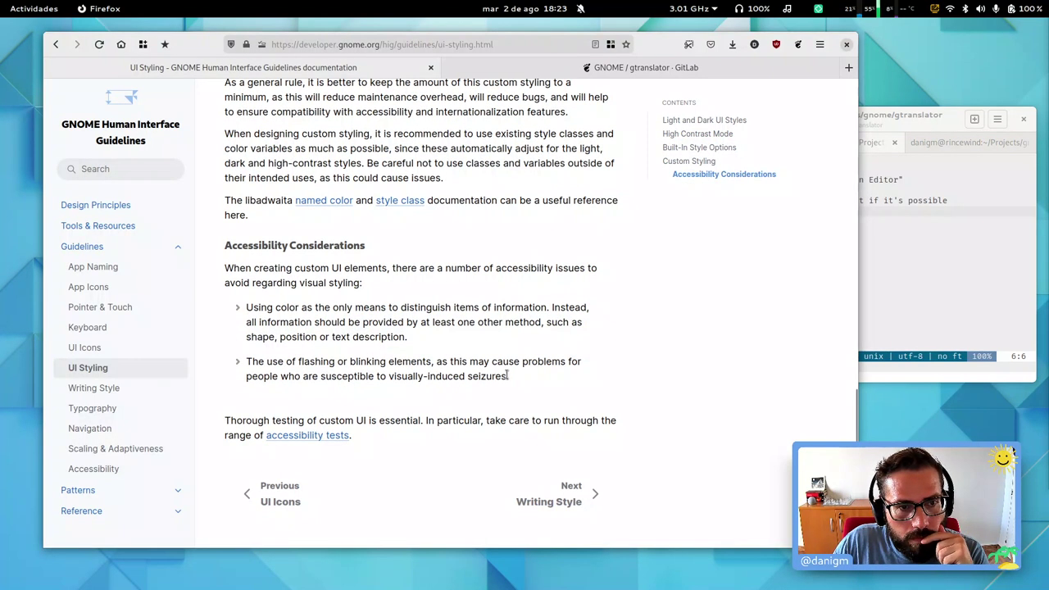
Step: Open the Writing Style page and read its Guidelines list on clear, concise and translatable interface text
left_click(574, 496)
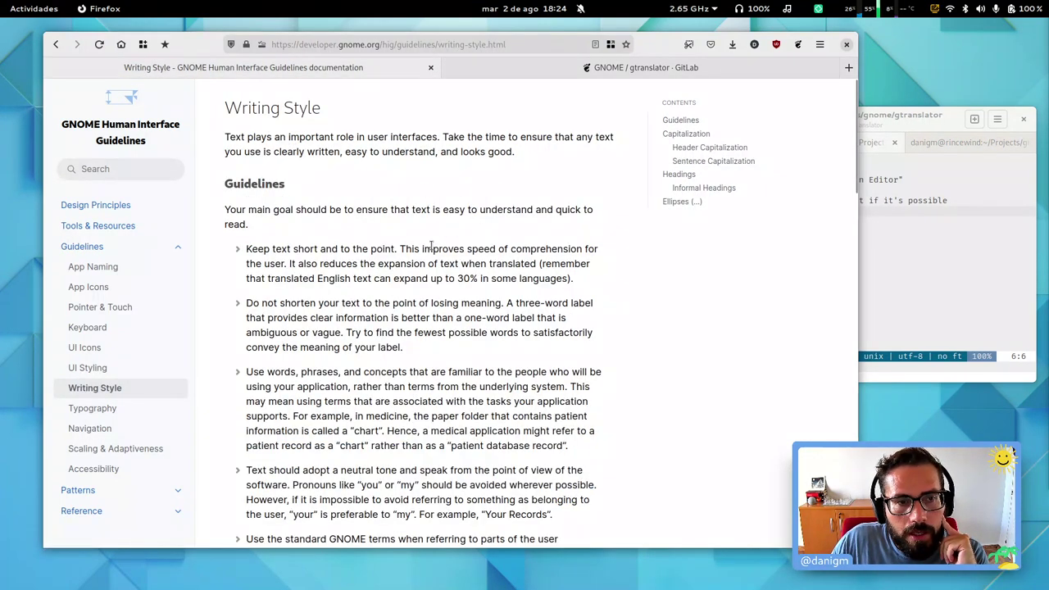
scroll(462, 298, "down", 4)
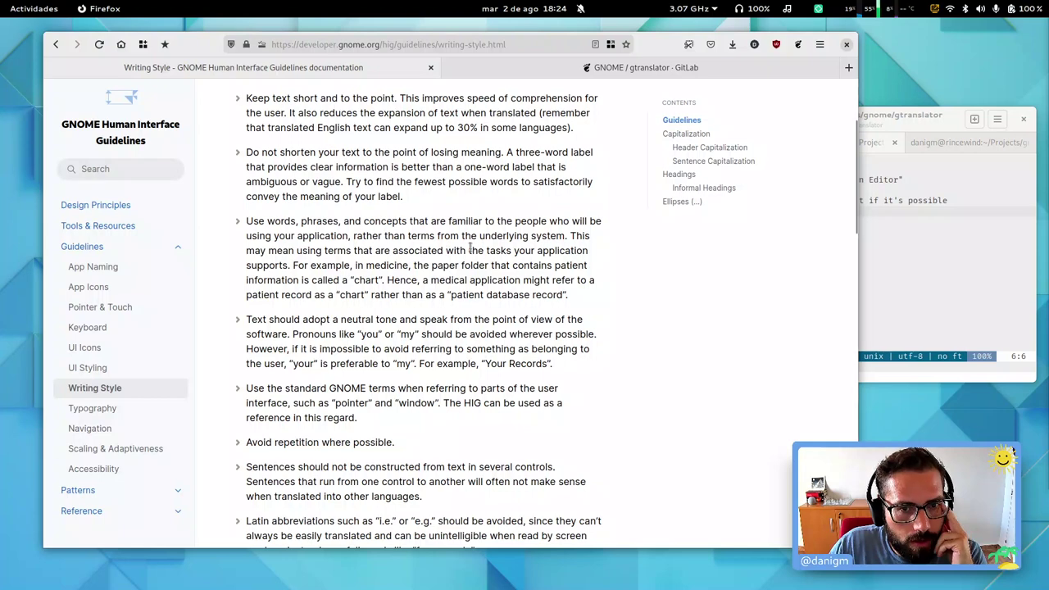
scroll(470, 248, "down", 2)
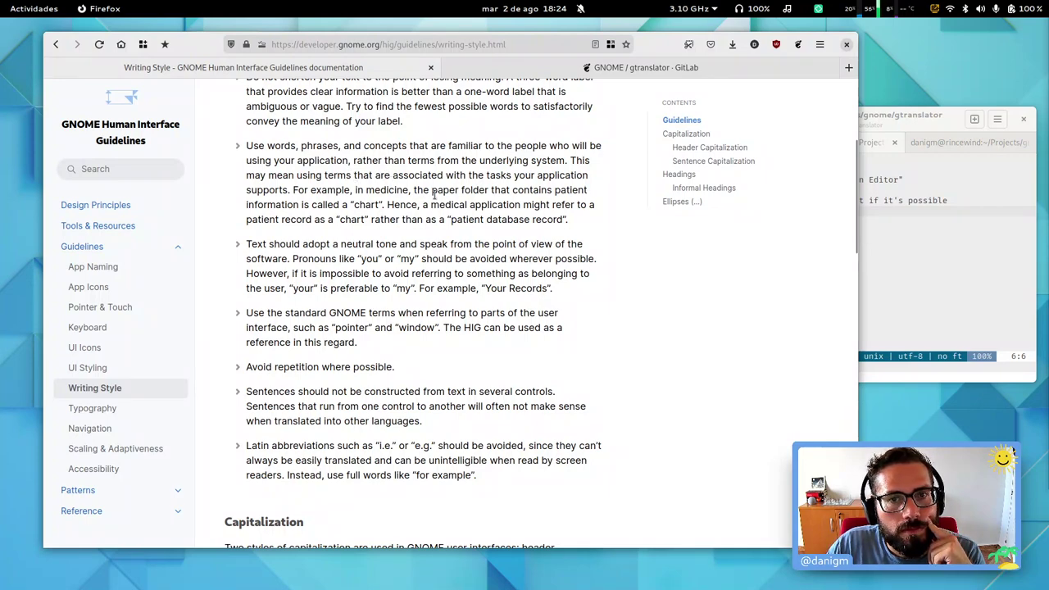
scroll(435, 193, "up", 3)
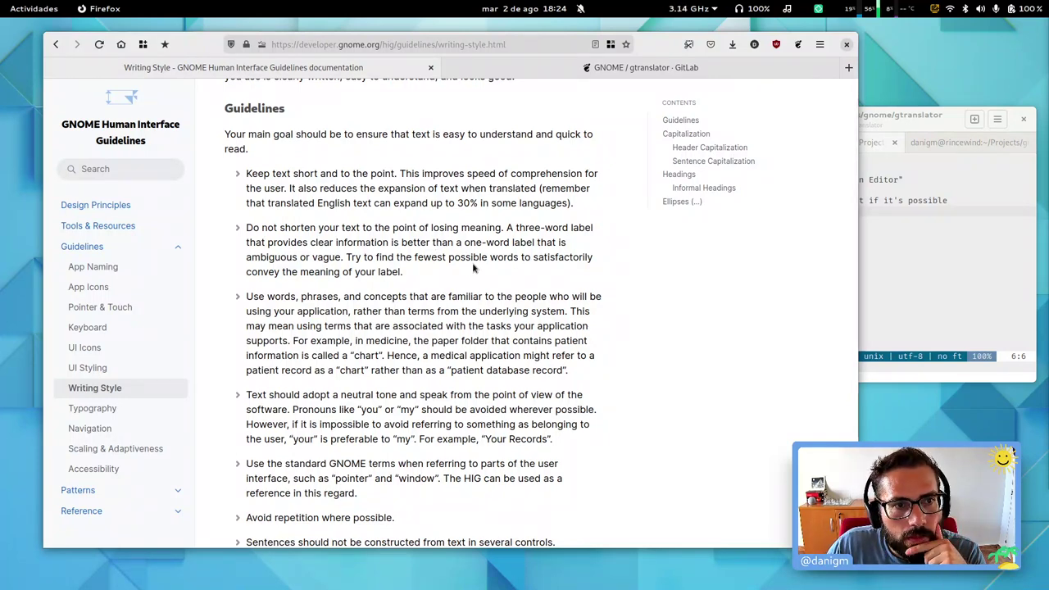
scroll(472, 268, "down", 2)
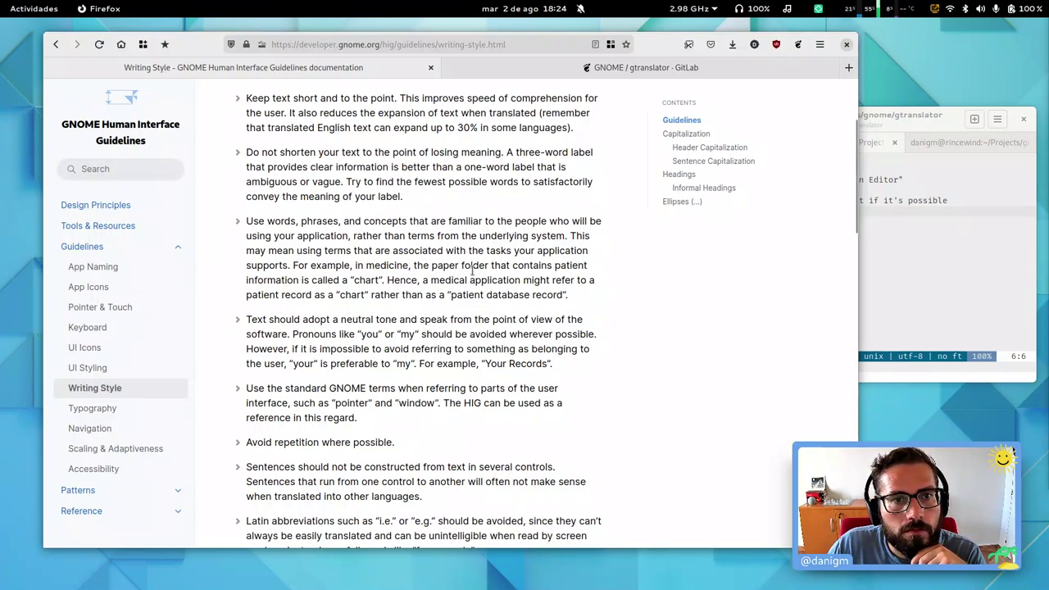
scroll(472, 271, "down", 2)
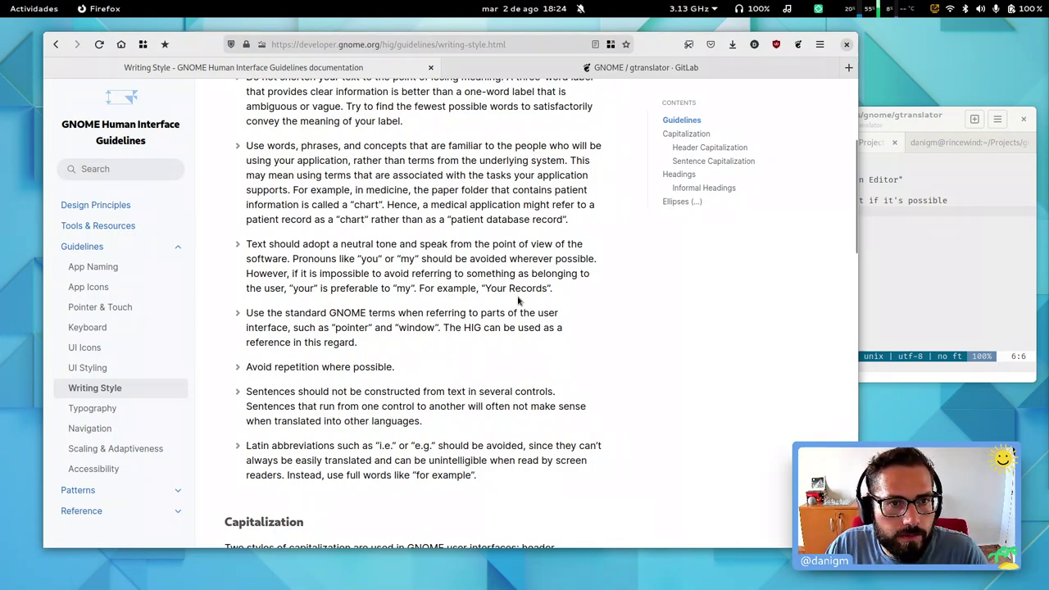
scroll(514, 303, "down", 2)
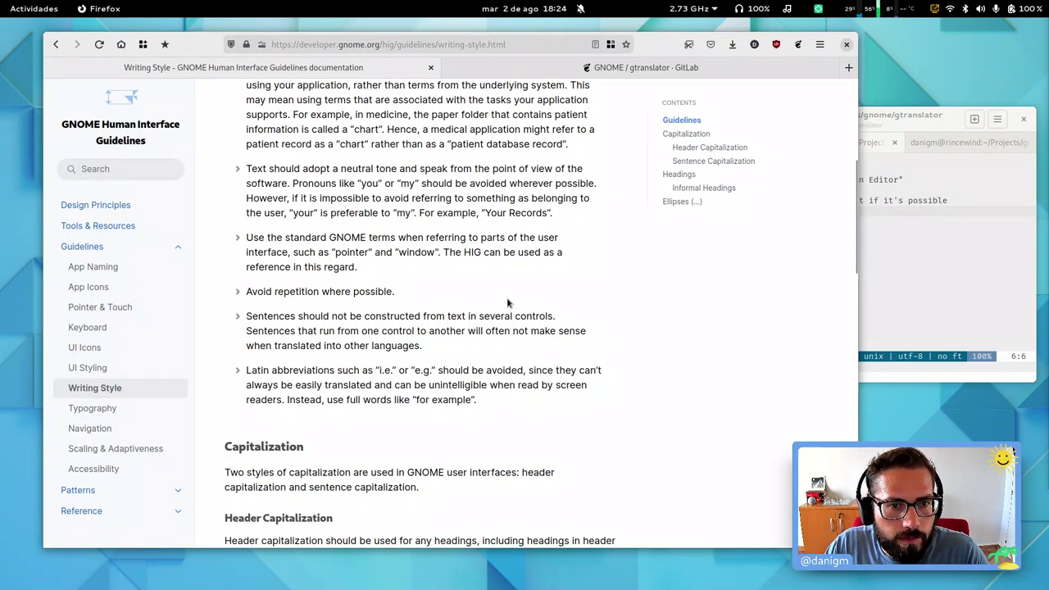
Step: Read the Capitalization section, studying where header capitalization applies and which words it capitalizes
scroll(452, 348, "down", 4)
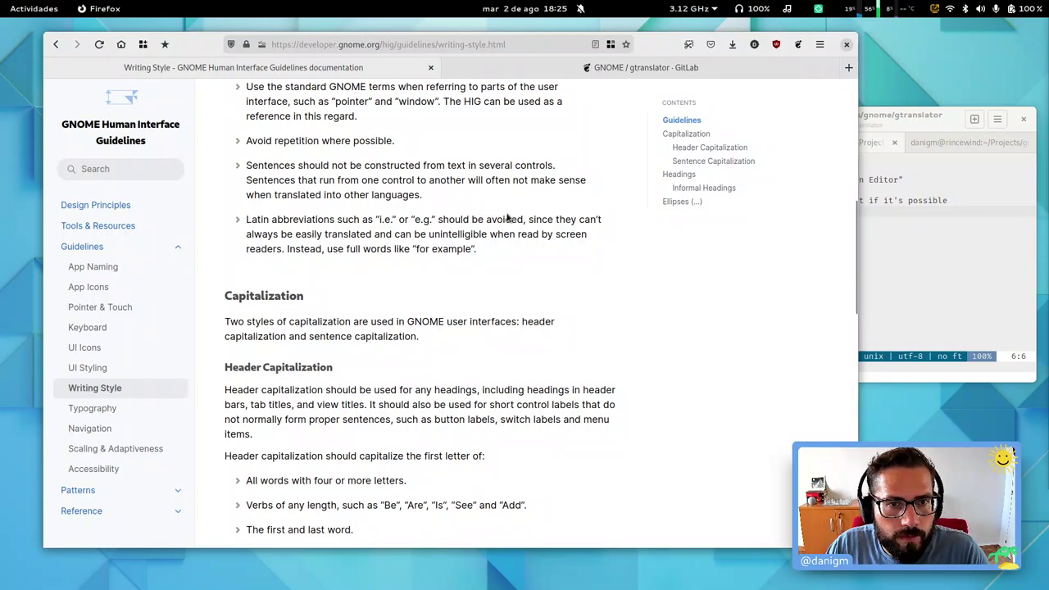
scroll(518, 248, "down", 3)
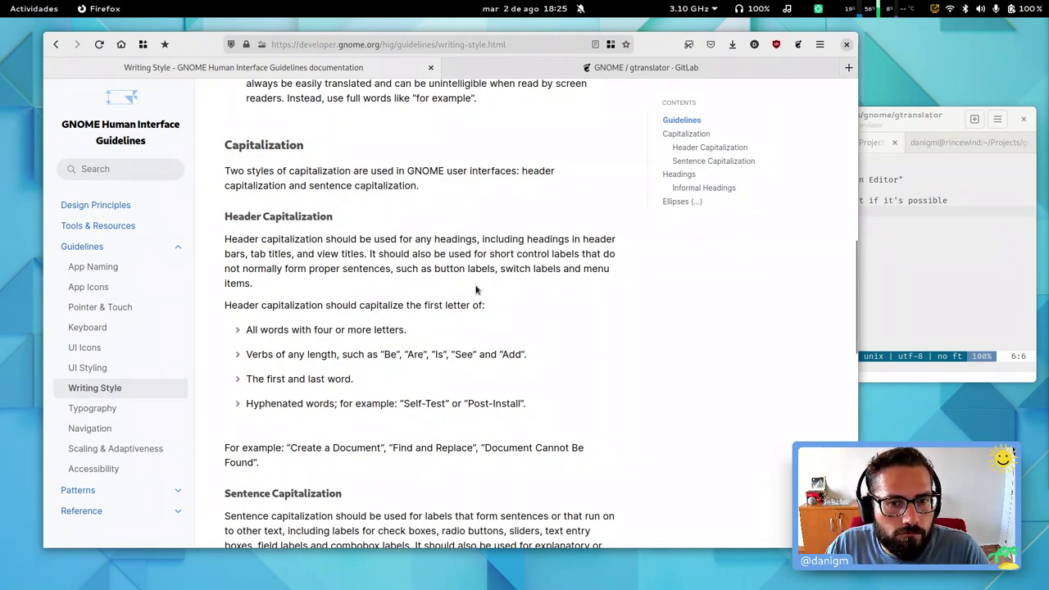
scroll(478, 300, "down", 3)
scroll(478, 299, "down", 2)
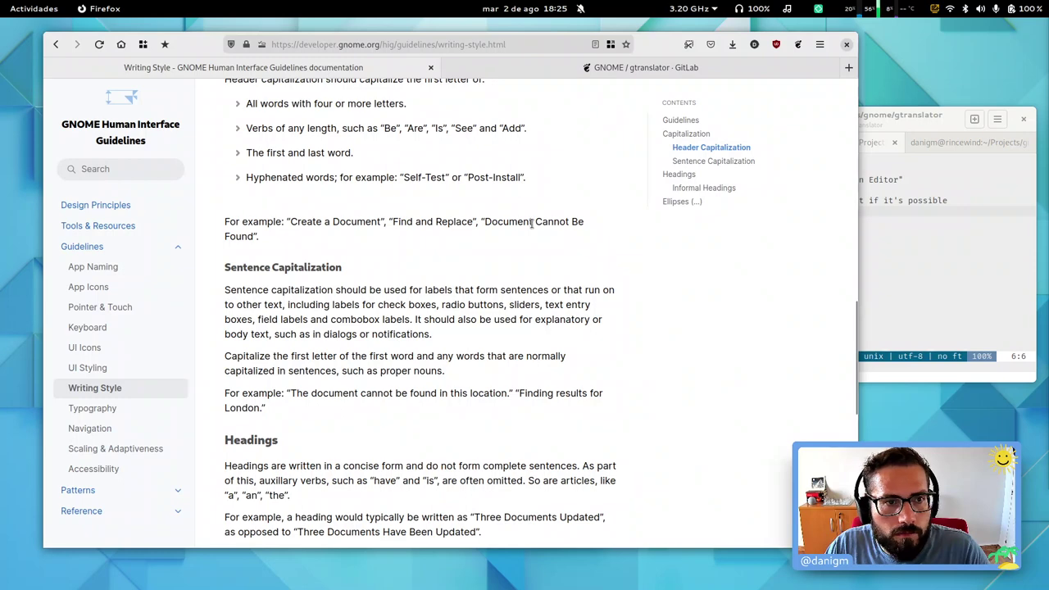
scroll(524, 226, "up", 2)
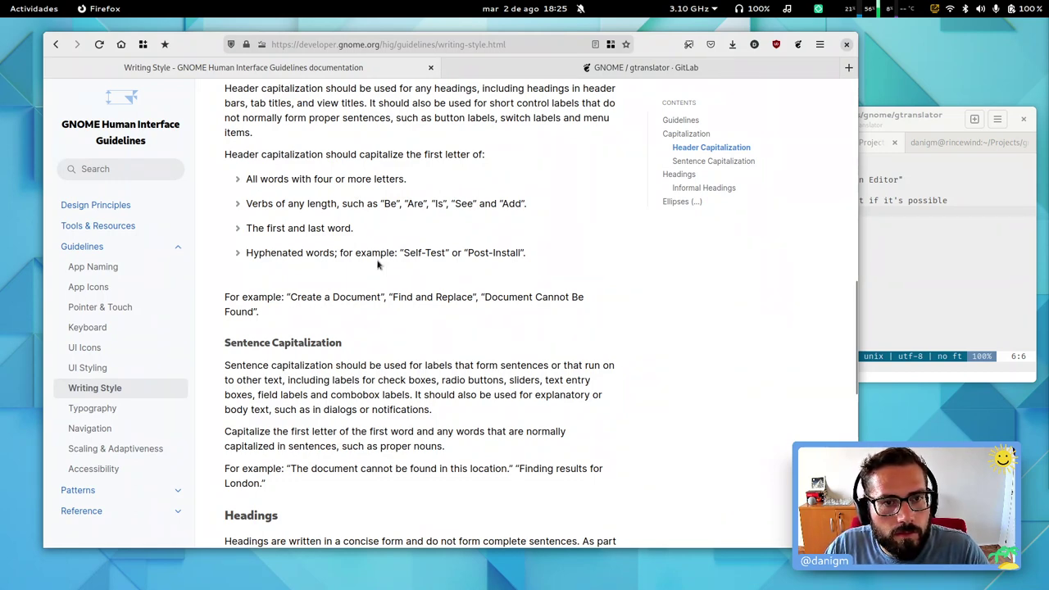
scroll(404, 267, "up", 2)
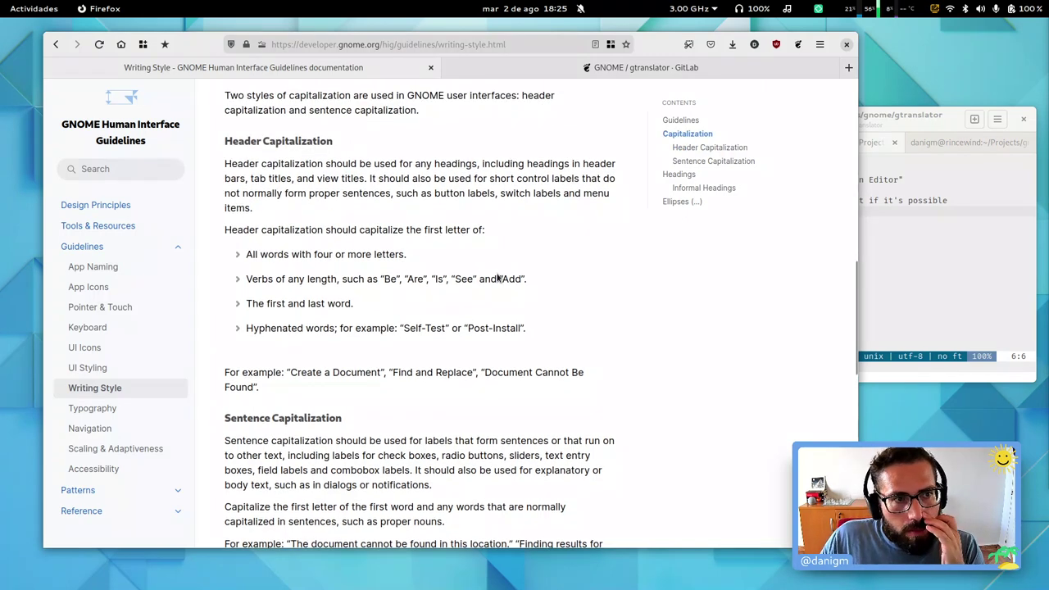
scroll(512, 291, "up", 2)
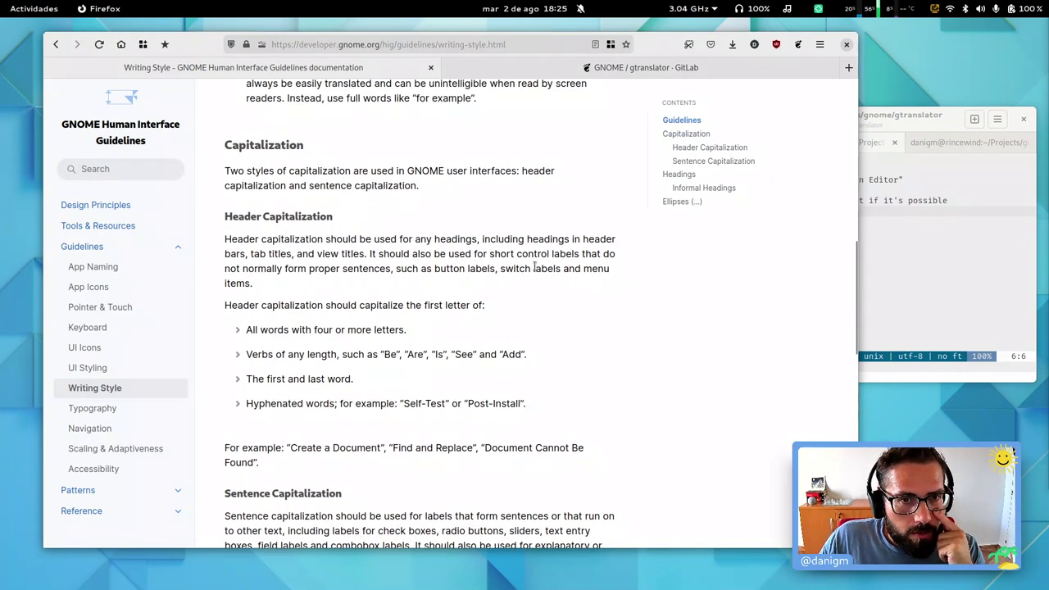
scroll(555, 281, "down", 2)
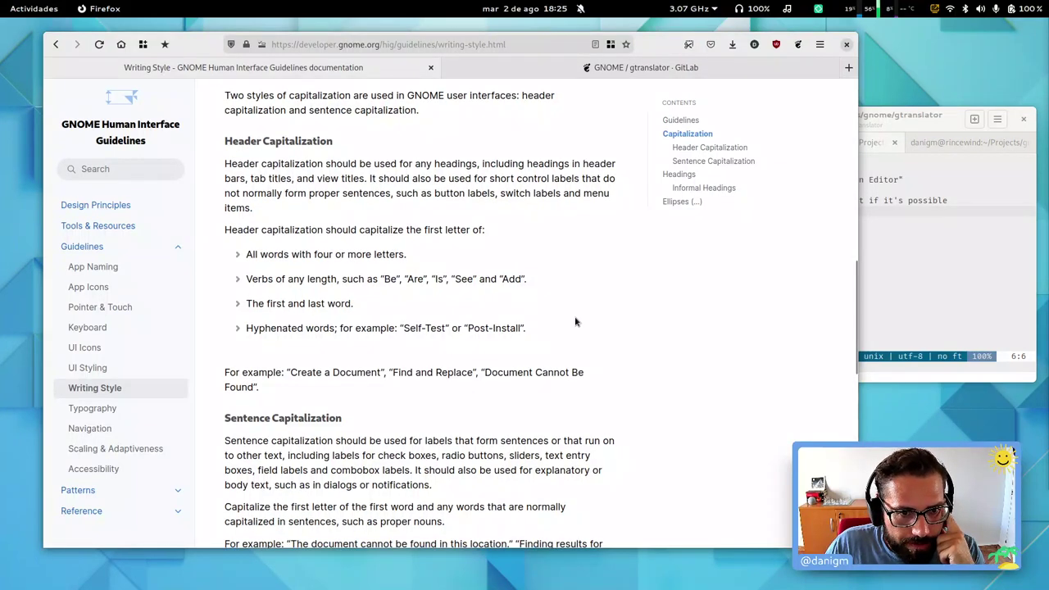
Step: Recheck the Header Capitalization rules and read the Sentence Capitalization section of Writing Style
scroll(582, 313, "down", 2)
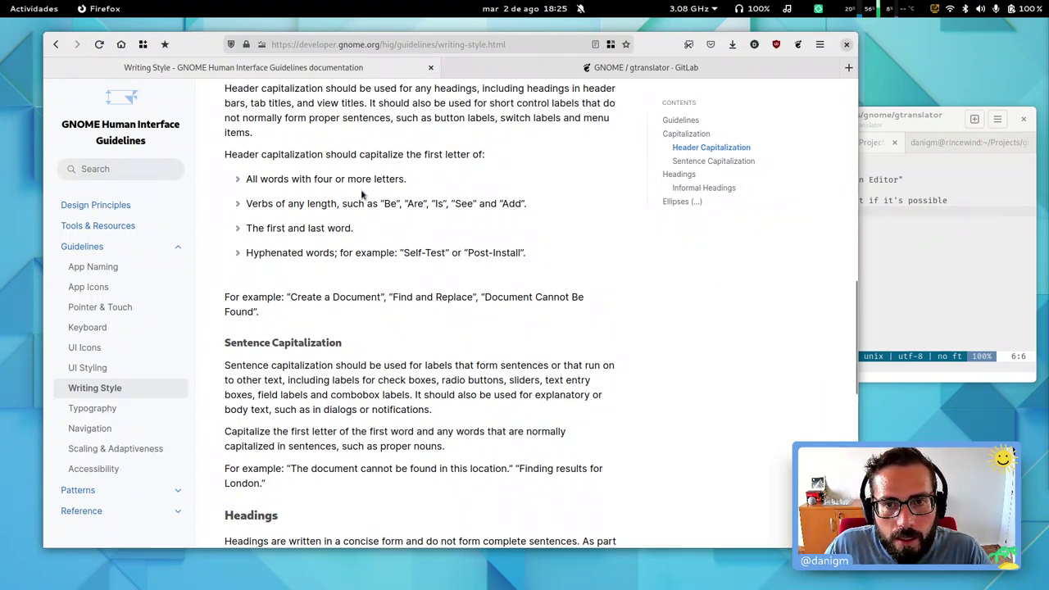
scroll(426, 197, "down", 2)
scroll(458, 222, "up", 5)
scroll(483, 237, "down", 4)
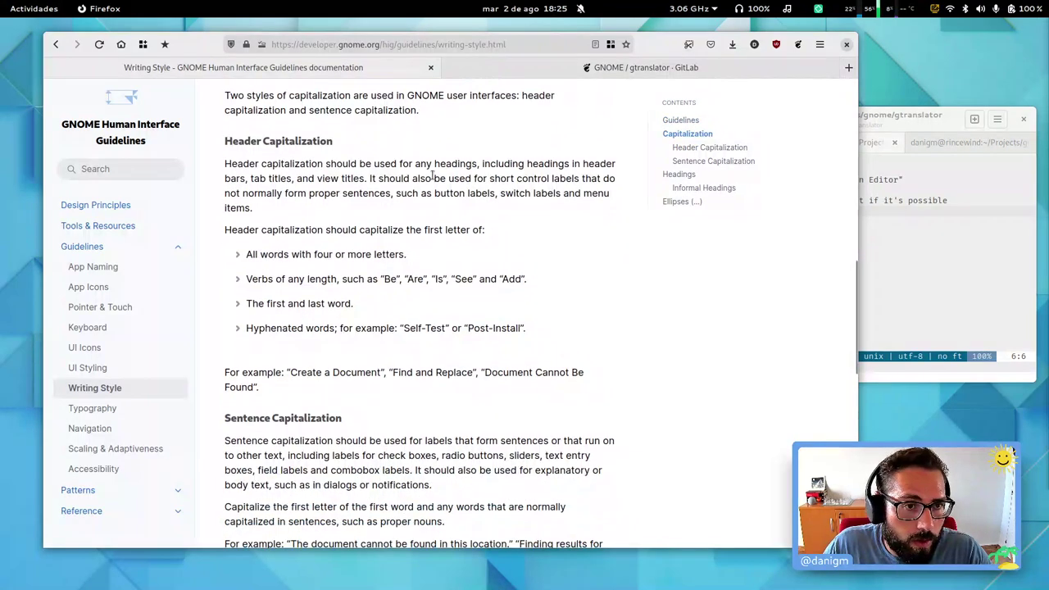
scroll(490, 244, "down", 2)
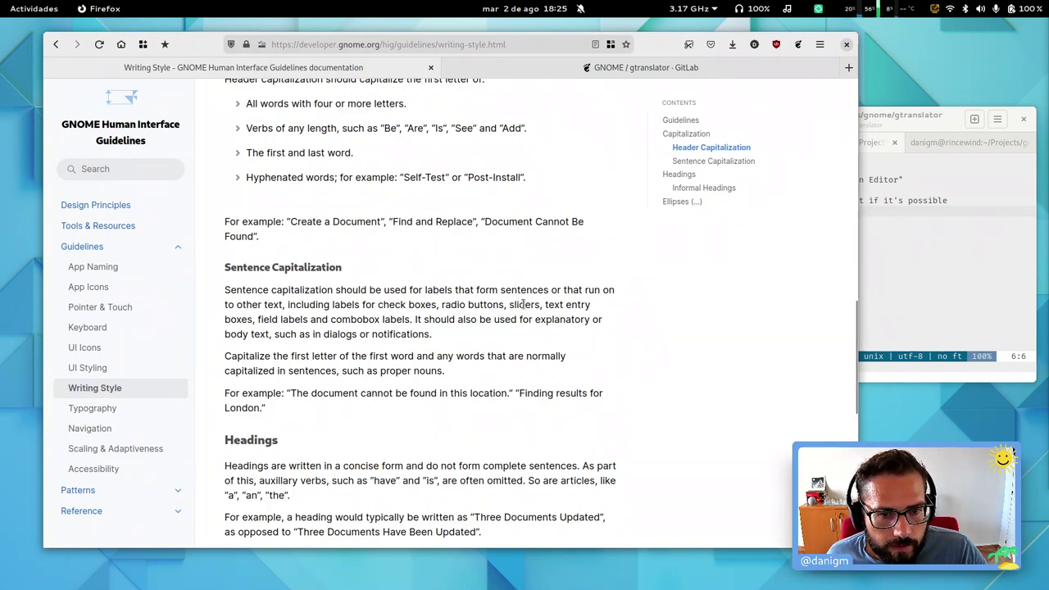
Step: Read the Headings, Informal Headings and Ellipses sections at the end of the Writing Style page
scroll(531, 314, "down", 4)
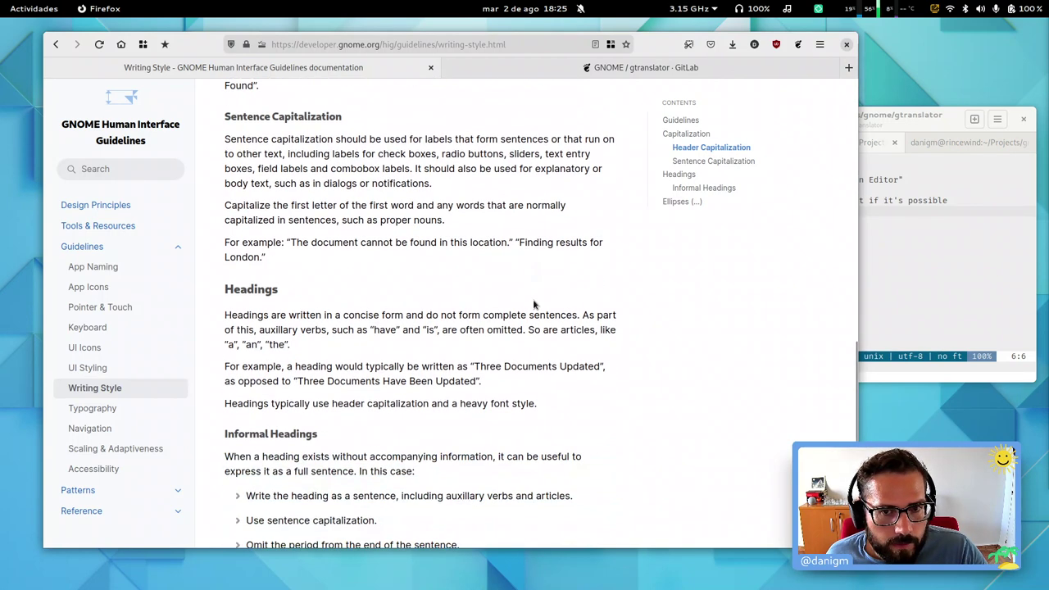
scroll(467, 326, "down", 2)
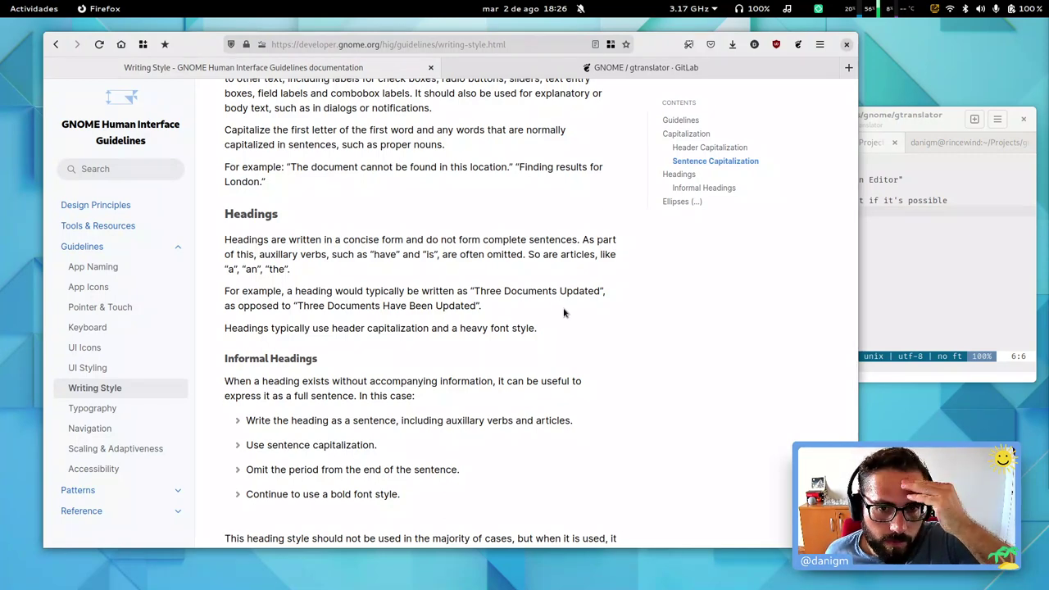
scroll(563, 313, "down", 3)
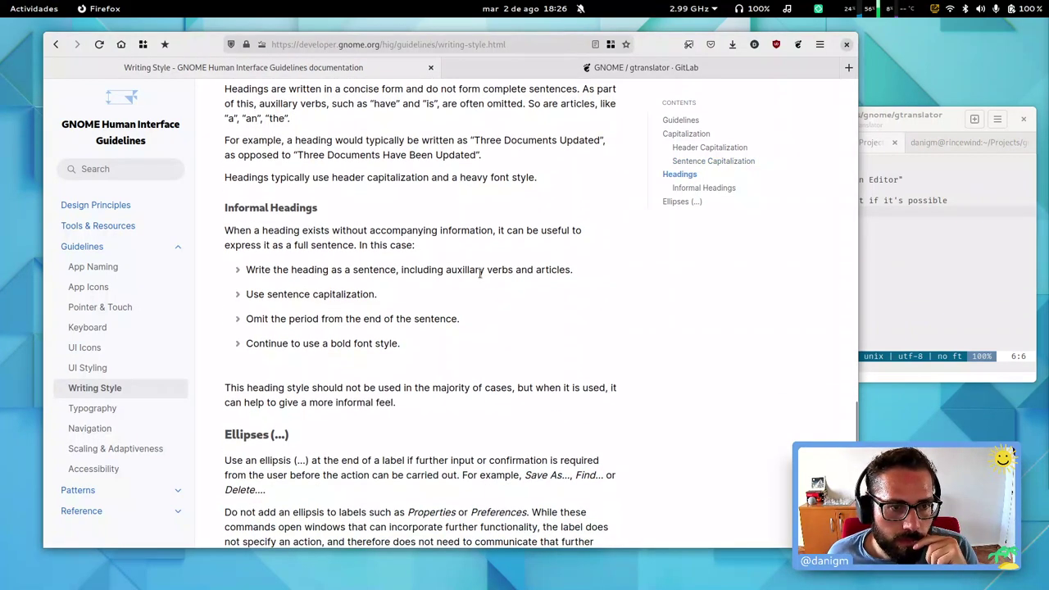
scroll(390, 289, "down", 2)
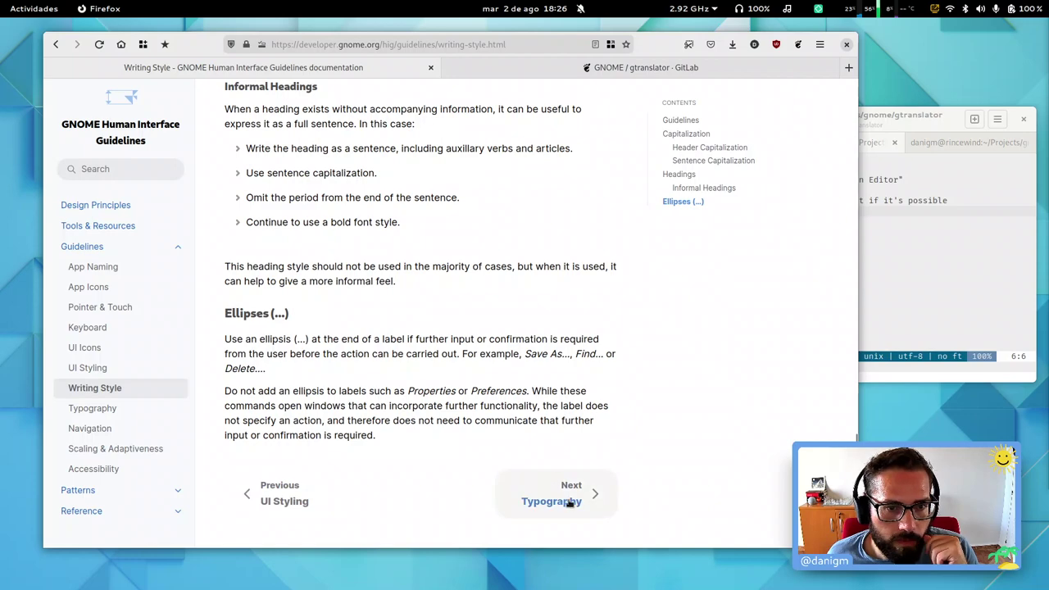
Step: Open the Typography page and skim its guidelines, standard font styles and recommended Unicode characters
left_click(569, 502)
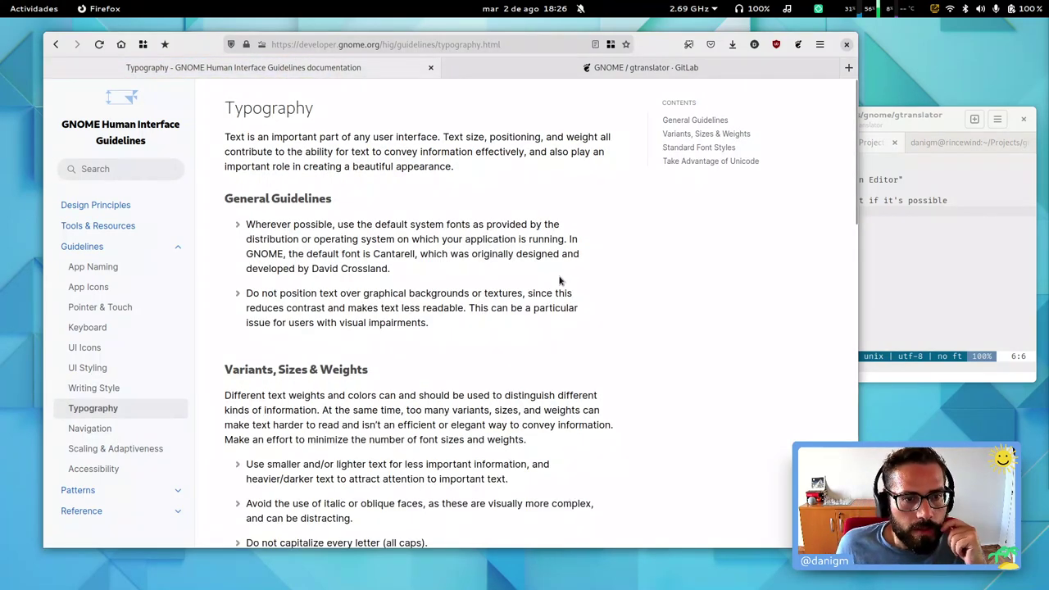
scroll(549, 274, "down", 3)
scroll(577, 258, "down", 4)
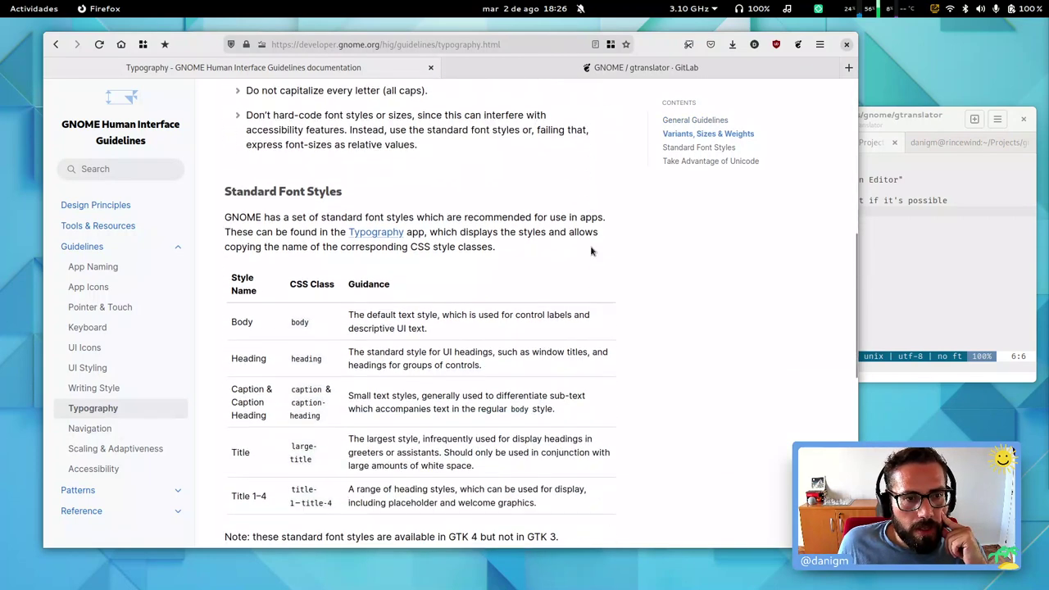
scroll(591, 252, "down", 4)
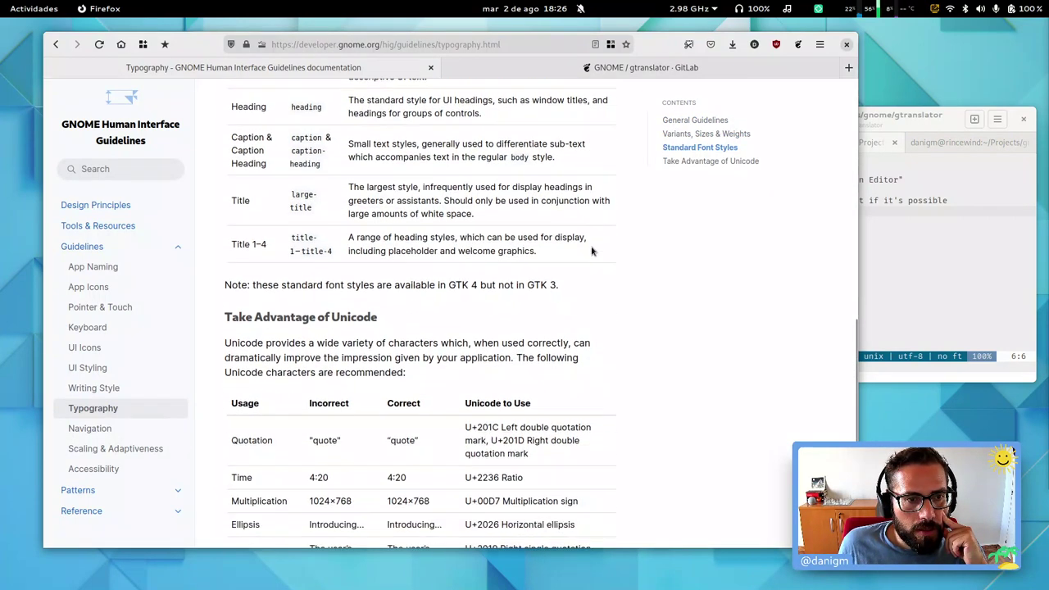
scroll(603, 230, "down", 2)
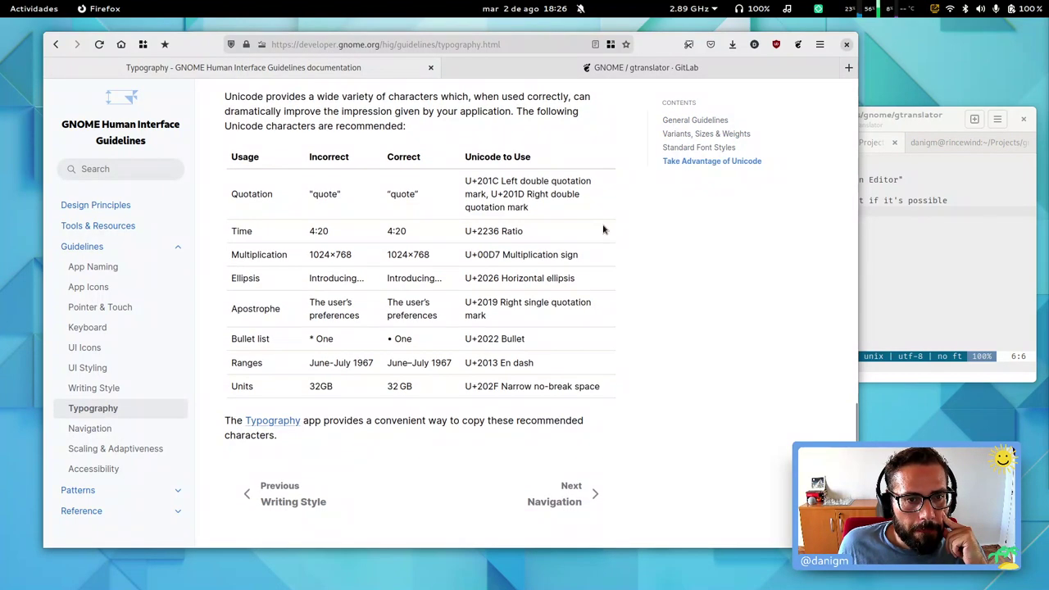
Step: Open the Navigation page and read its introduction and the Window-Based Navigation section
left_click(581, 501)
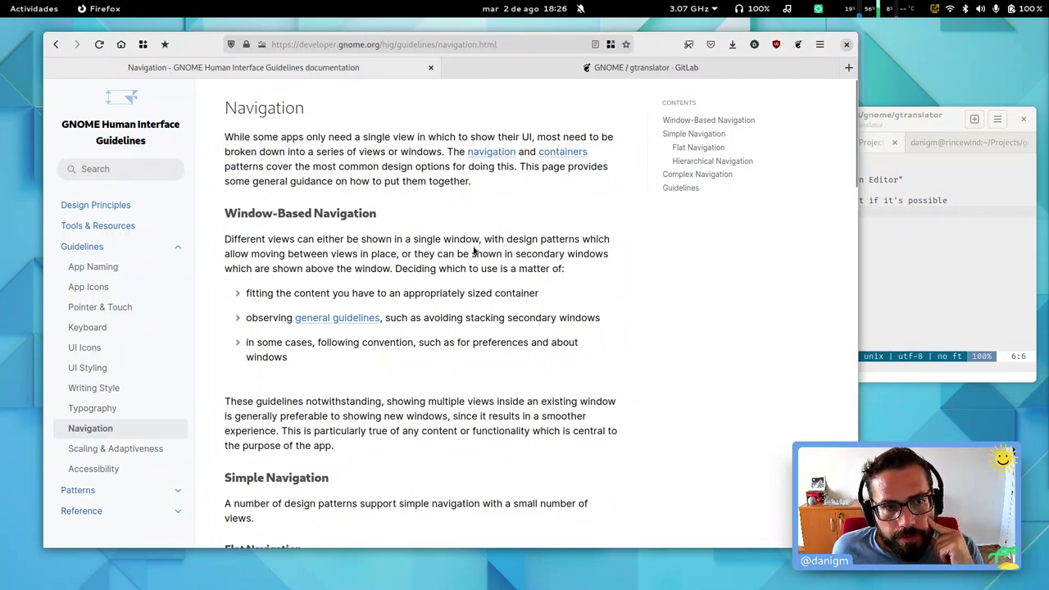
triple_click(337, 240)
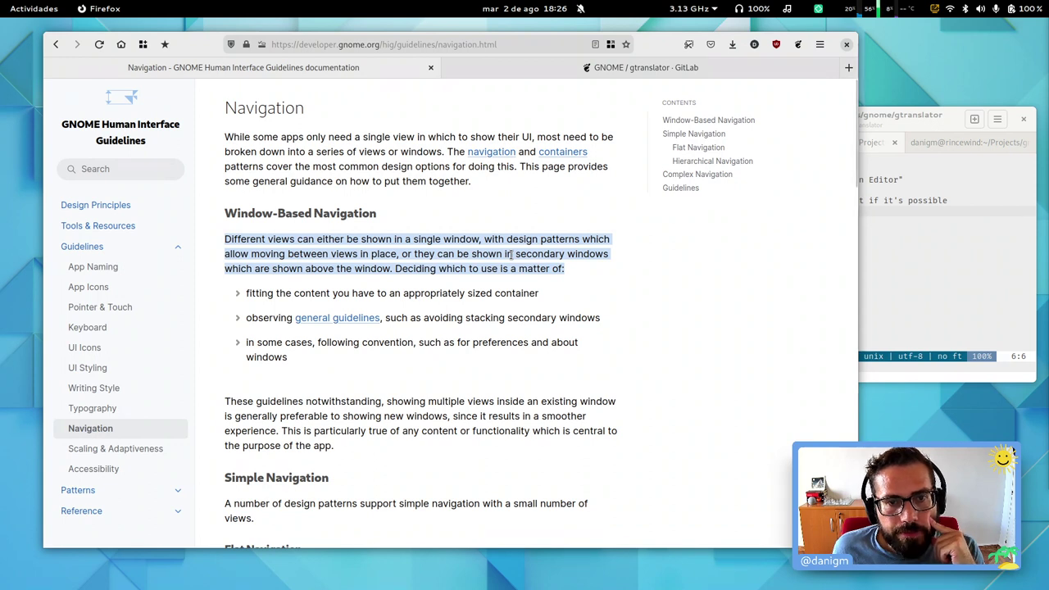
left_click(655, 304)
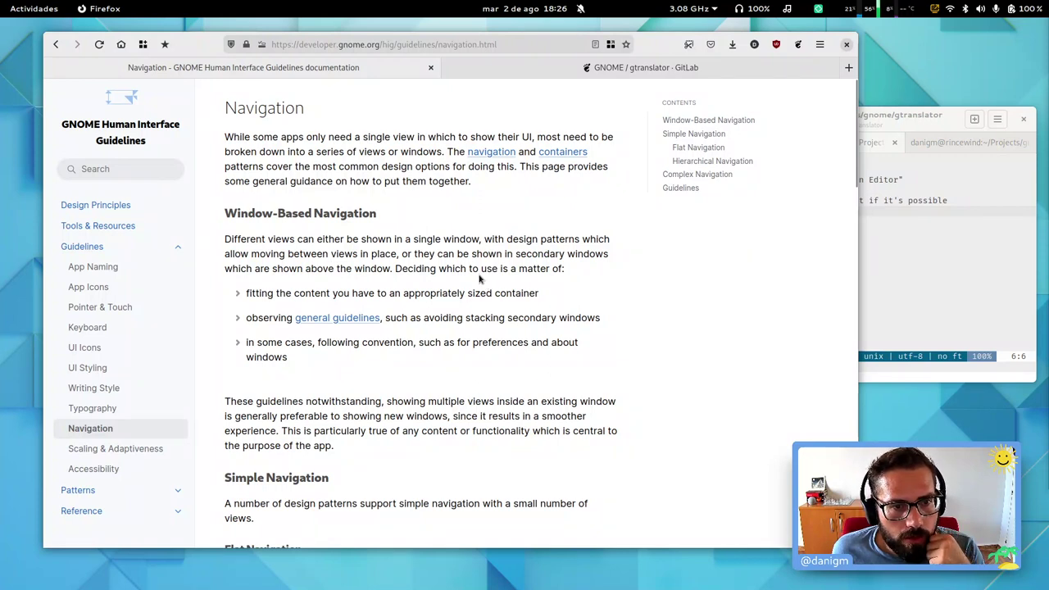
Step: Look through the linked general guidelines on the Windows pattern page in a separate tab, and close that tab
middle_click(340, 321)
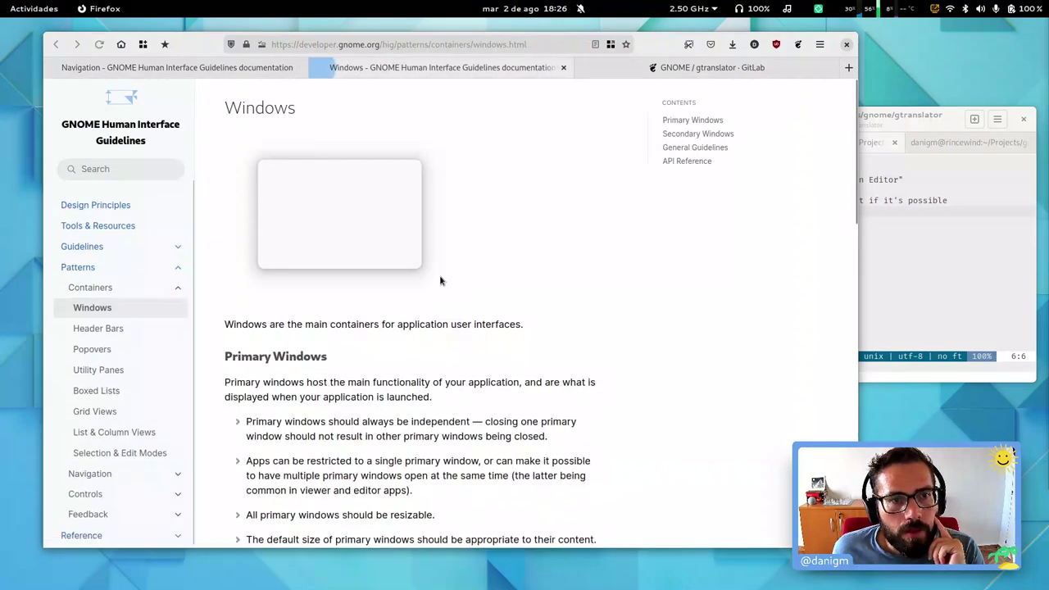
triple_click(335, 324)
scroll(459, 342, "down", 4)
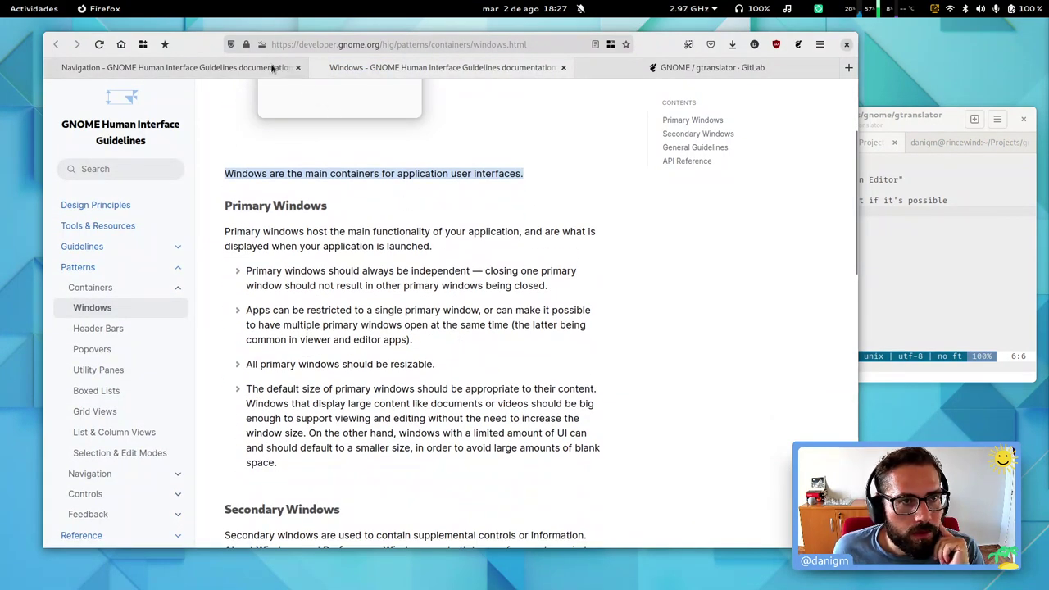
middle_click(350, 68)
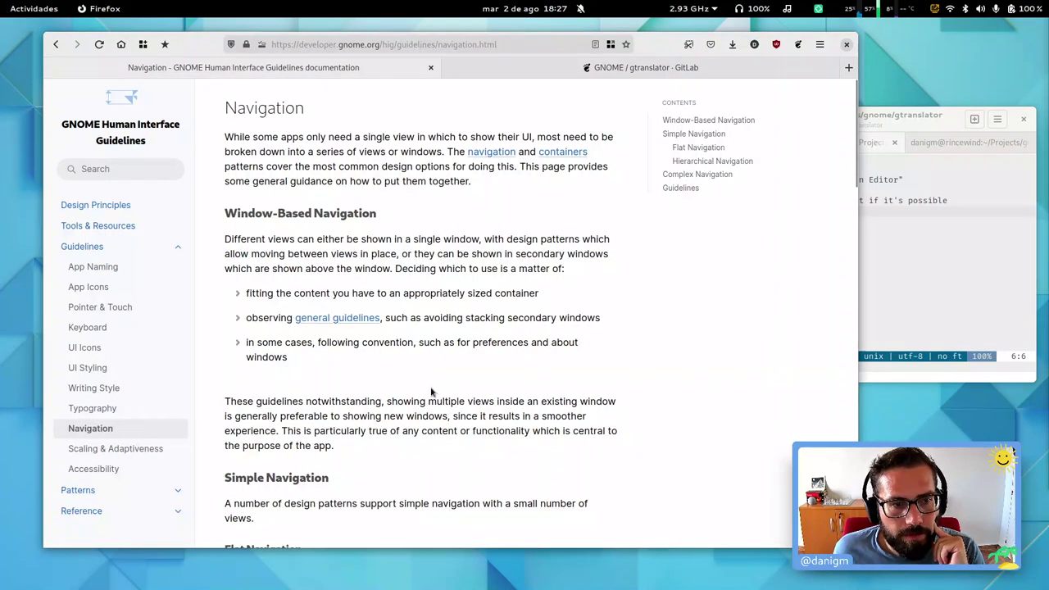
Step: Read on into Simple Navigation and Flat Navigation, checking the linked View Switchers page in a tab that is closed again
scroll(482, 366, "down", 4)
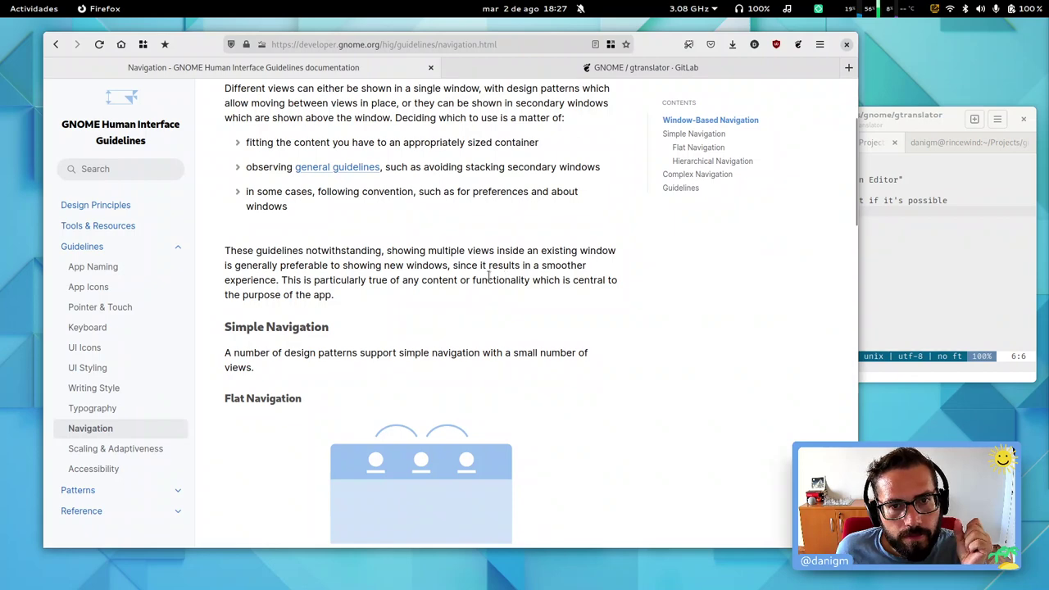
scroll(385, 332, "down", 2)
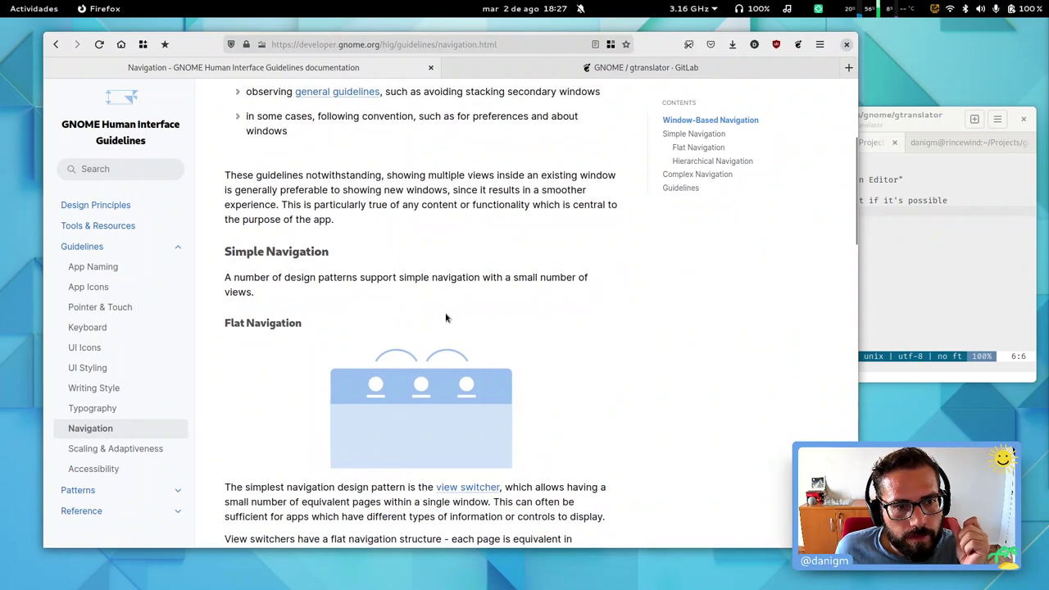
scroll(446, 306, "down", 2)
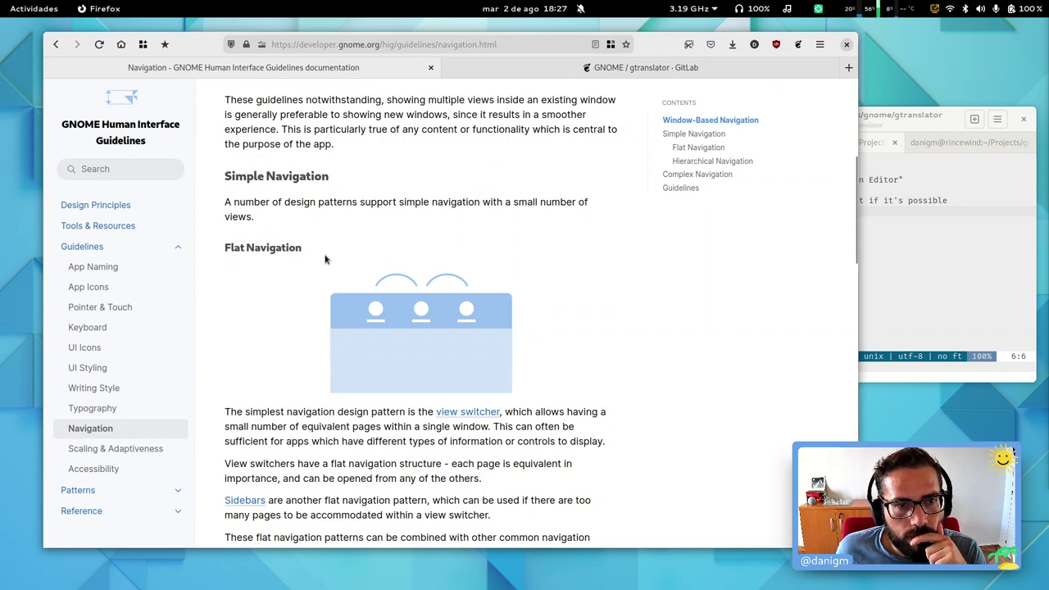
scroll(334, 256, "down", 2)
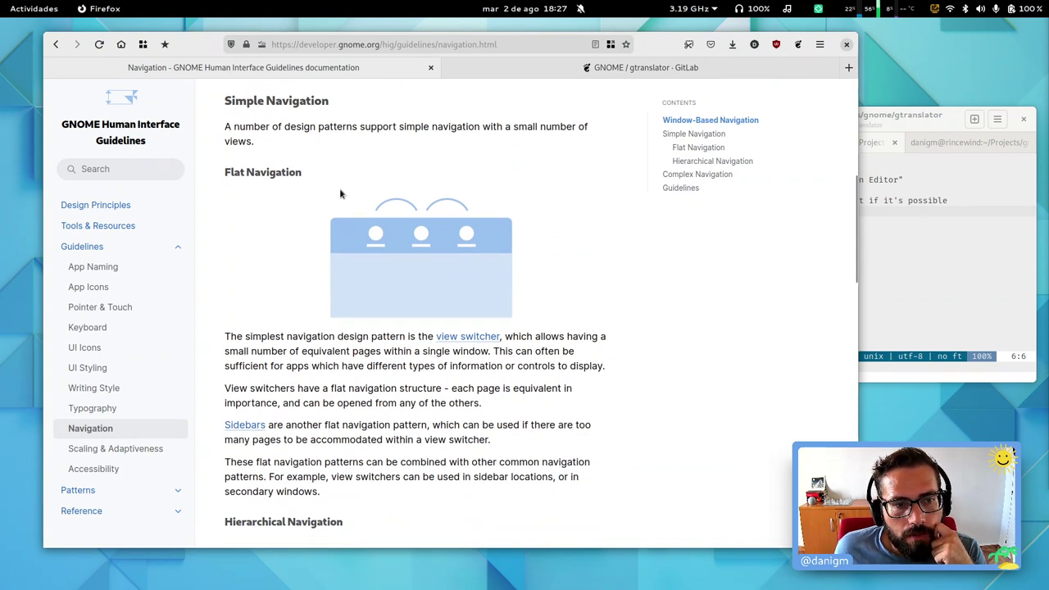
middle_click(465, 340)
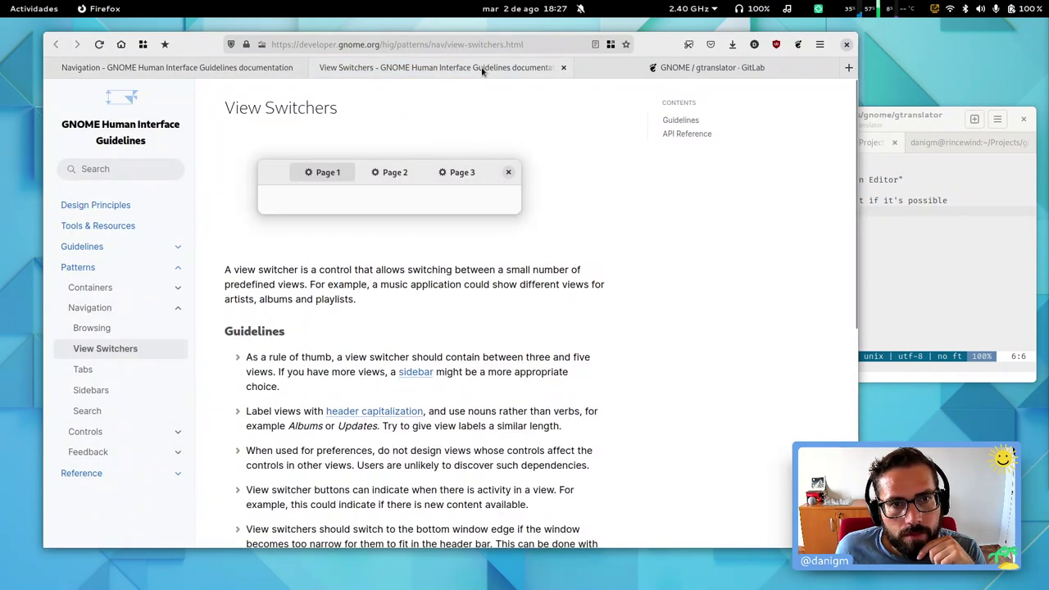
middle_click(482, 71)
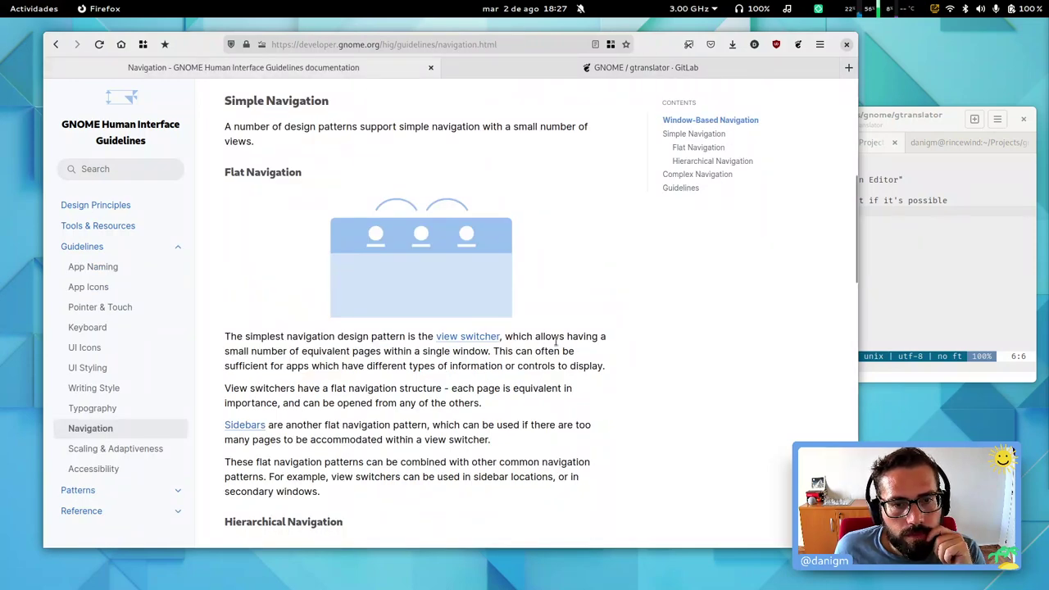
Step: Study the Flat Navigation text and check the linked Sidebars pattern page in a separate tab, closing it again
triple_click(342, 352)
left_click(459, 364)
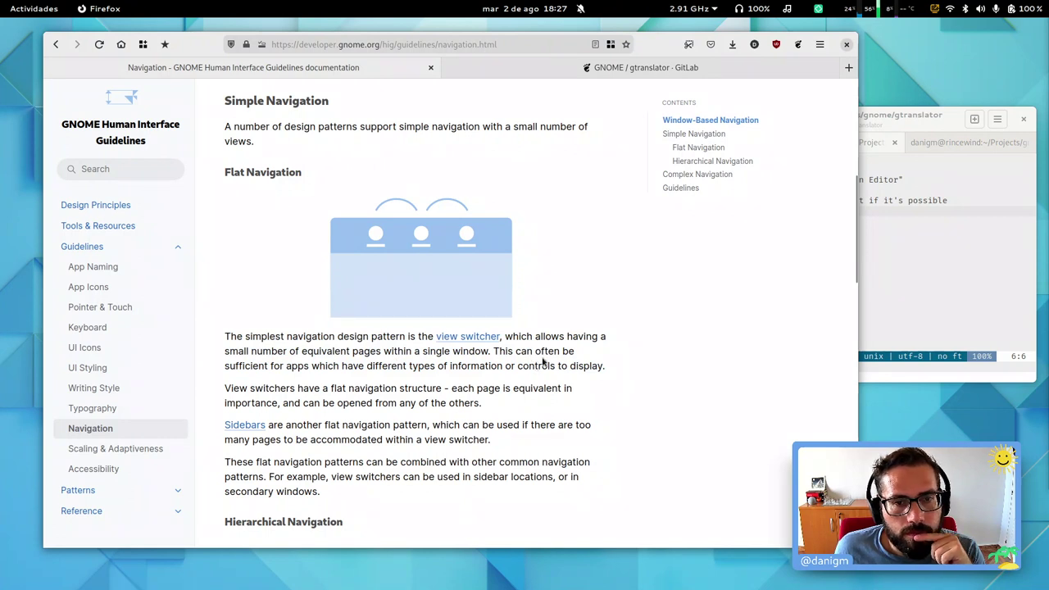
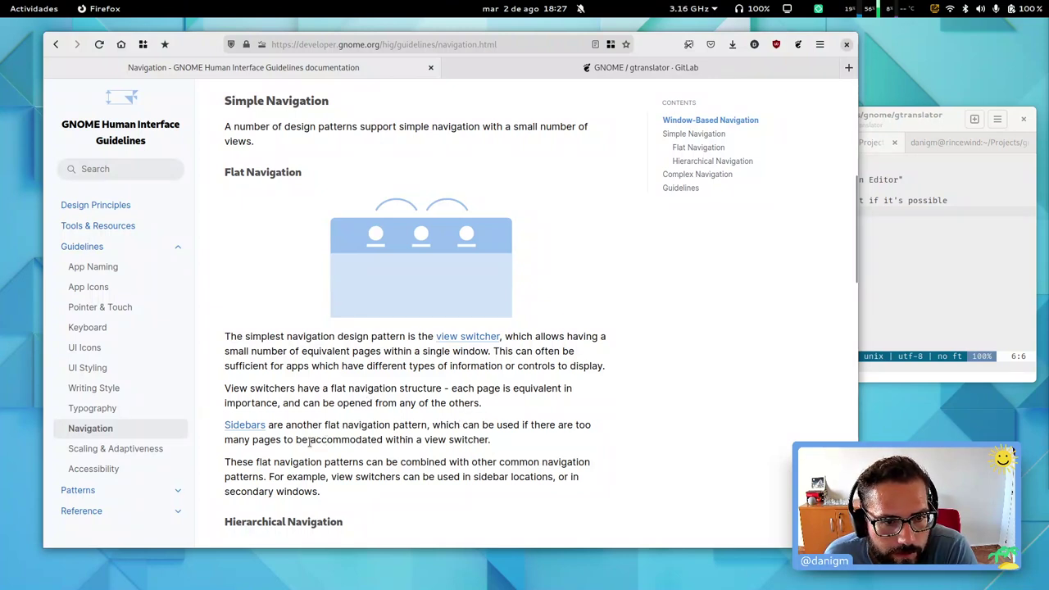
middle_click(246, 425)
left_click(451, 69)
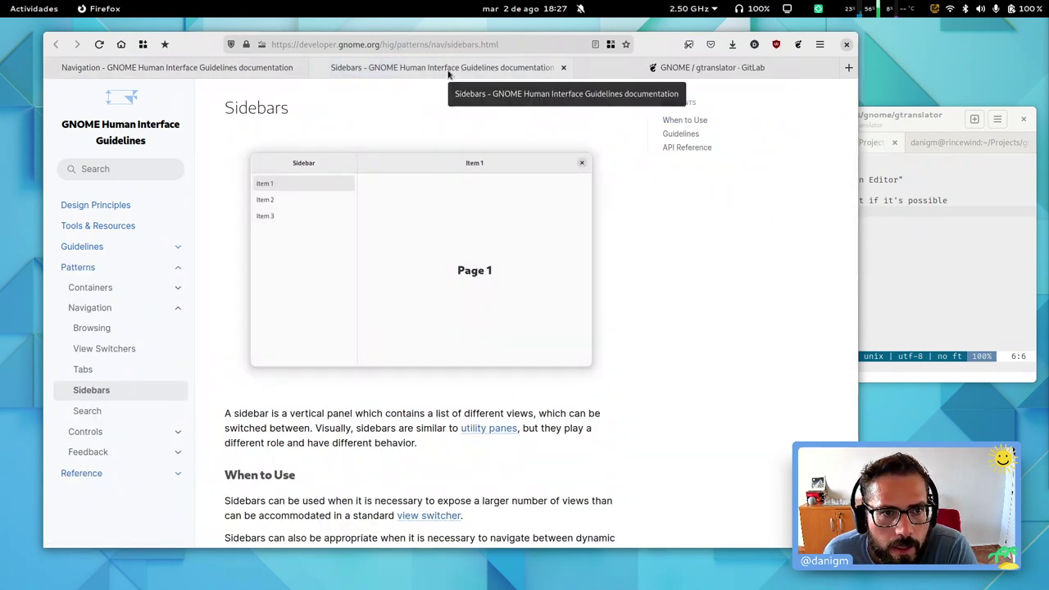
middle_click(447, 69)
Step: Switch to the terminal, launch gtranslator from the previous command and show its Load from Damned Lies view
left_click(957, 216)
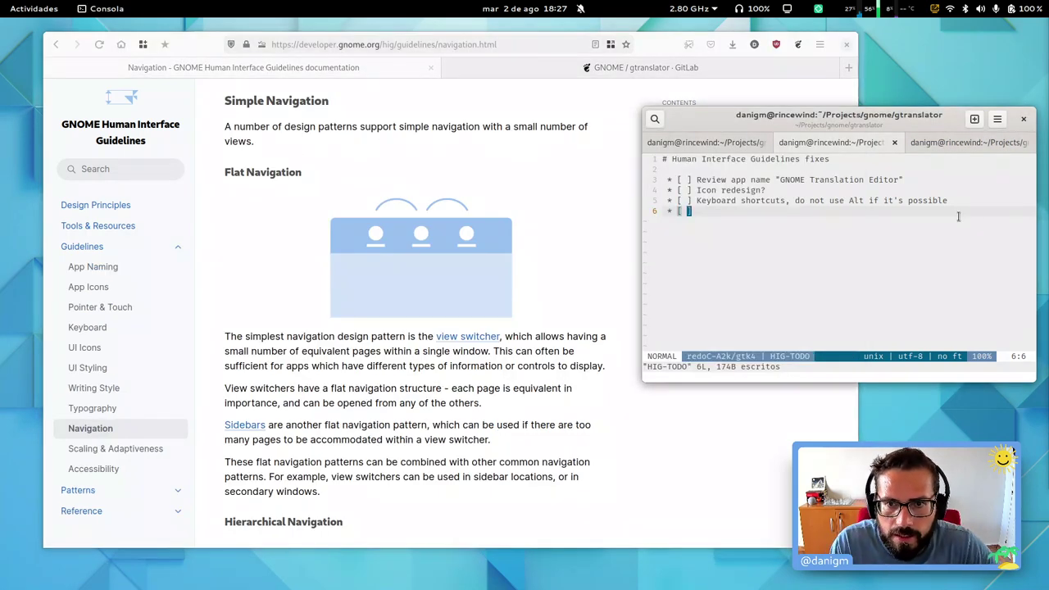
key("ctrl+Page_Up")
key("Up")
key("Return")
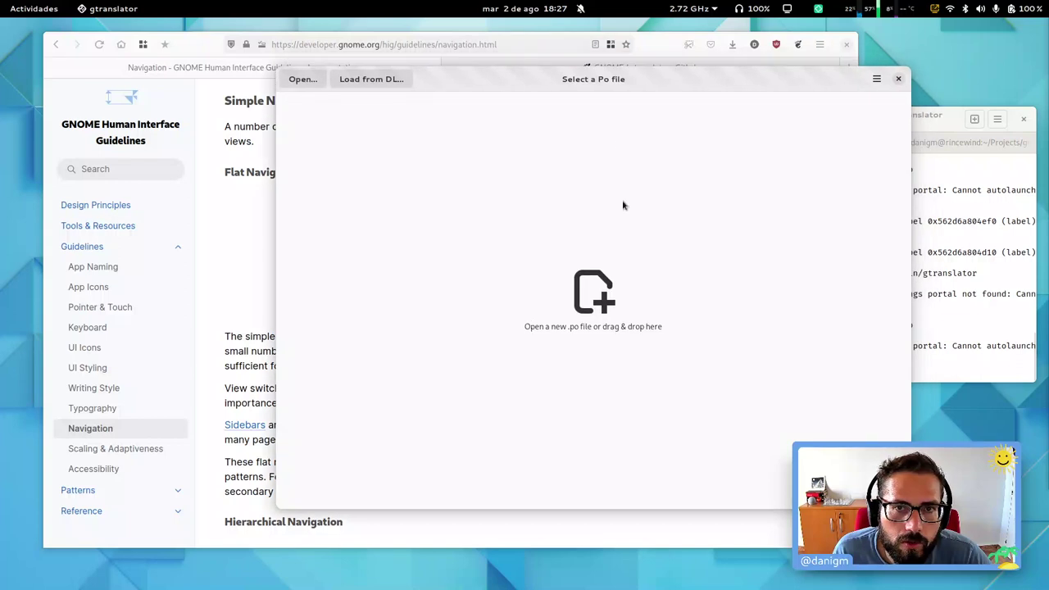
left_click_drag(589, 79, 559, 95)
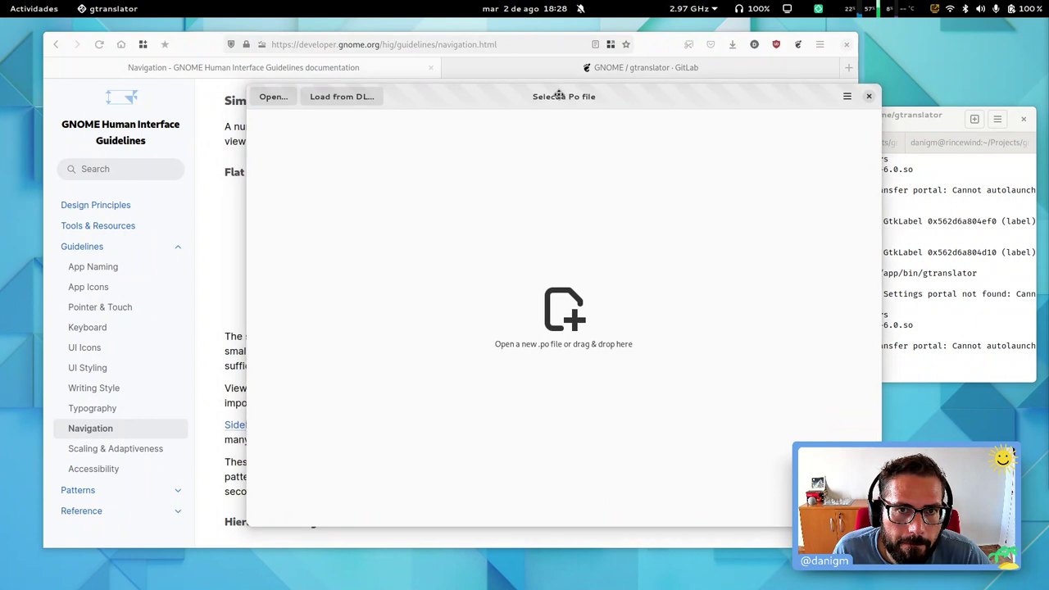
left_click(349, 97)
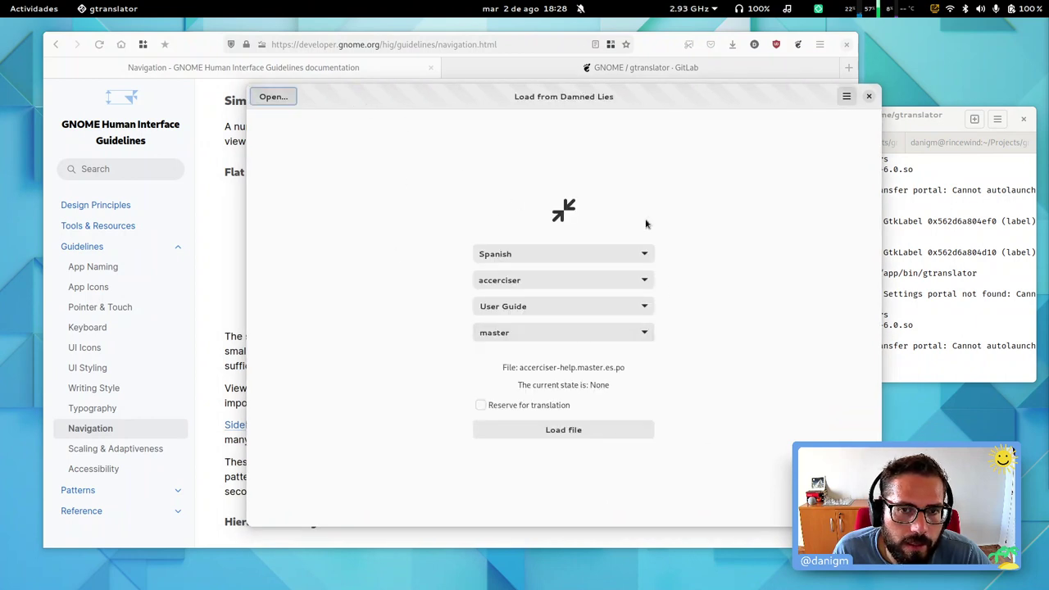
Step: Open the translation file accerciser-help.master.es.po from the Descargas folder in gtranslator
left_click(273, 99)
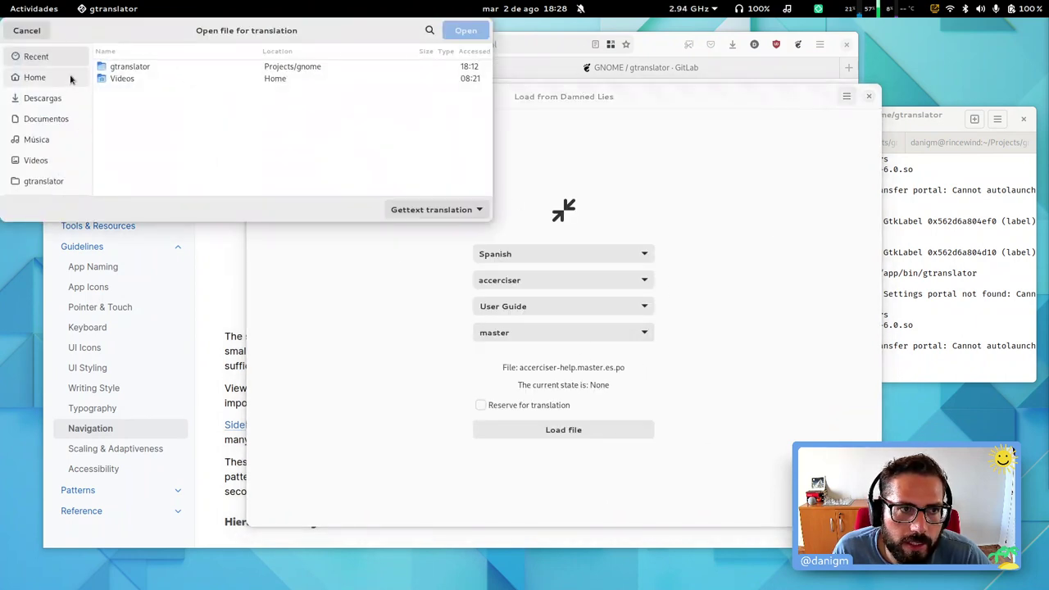
left_click(58, 97)
double_click(178, 92)
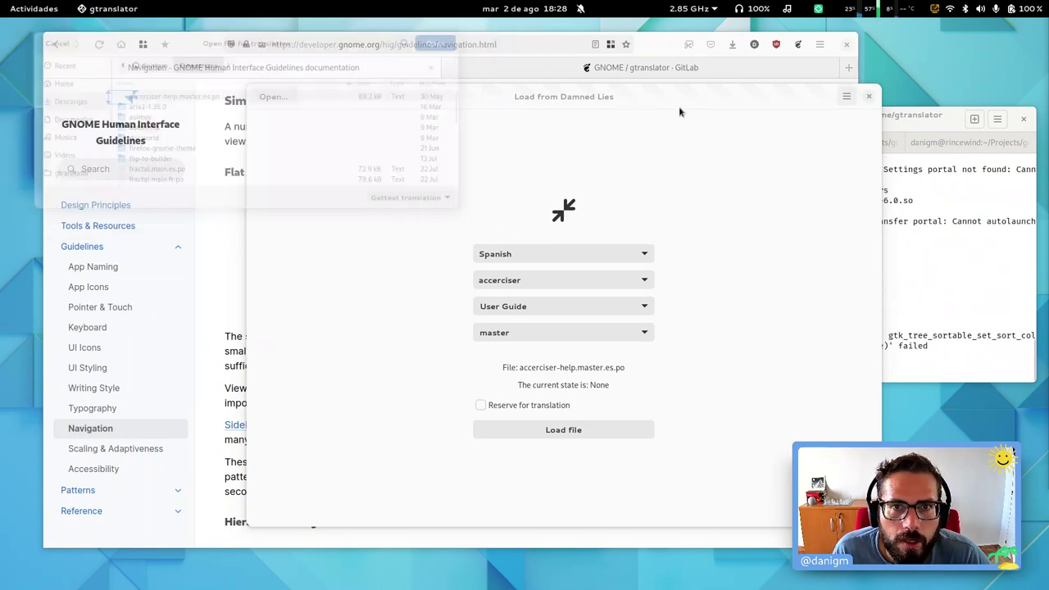
left_click_drag(649, 96, 657, 73)
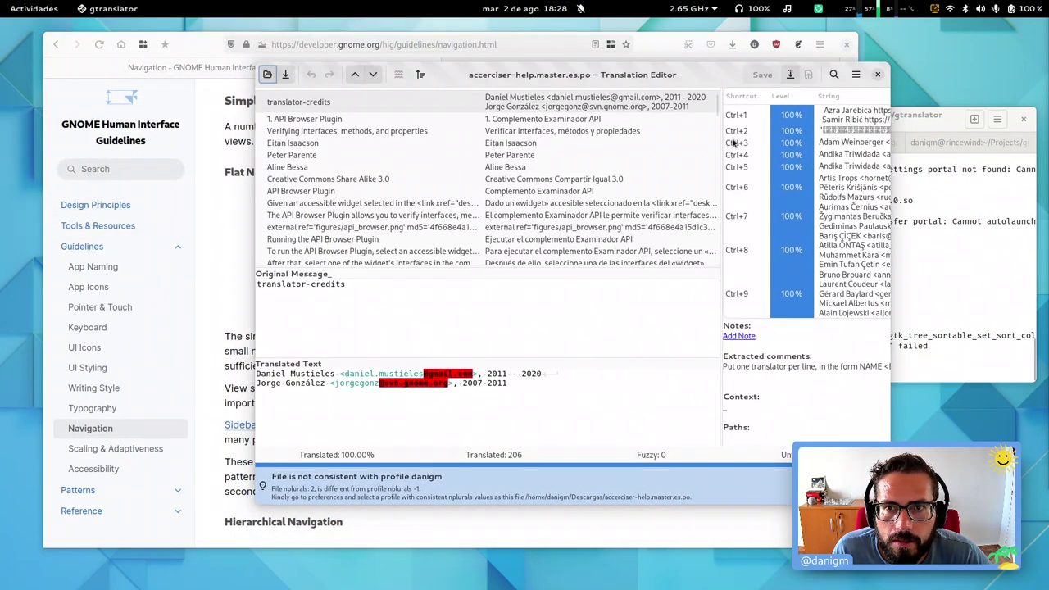
Step: Widen the message list and load fractal.main.es.po from the Descargas folder into gtranslator instead of the current translation
left_click_drag(723, 136, 731, 158)
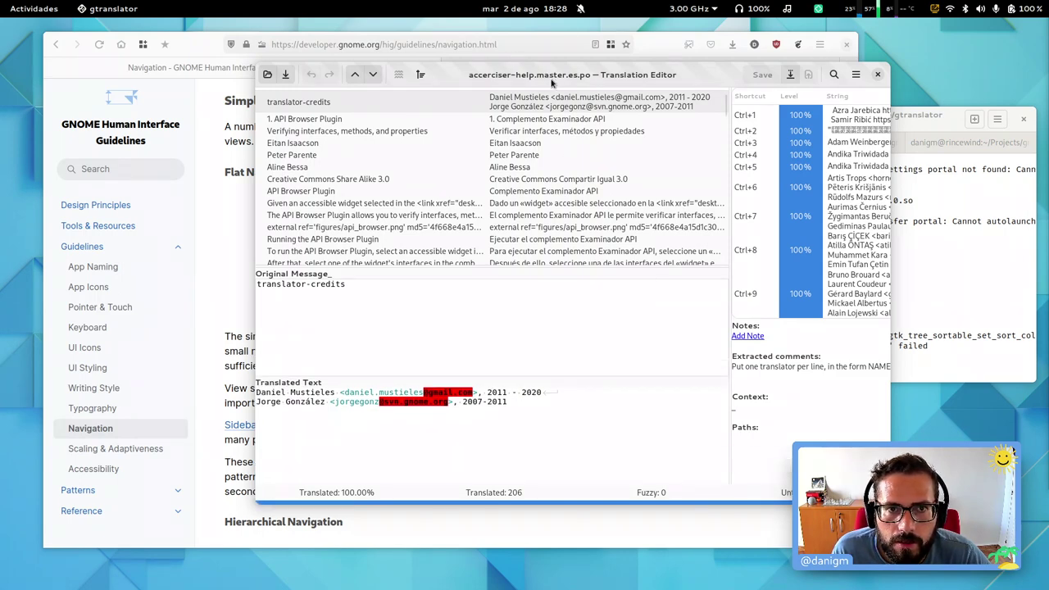
left_click_drag(552, 83, 547, 71)
left_click(263, 62)
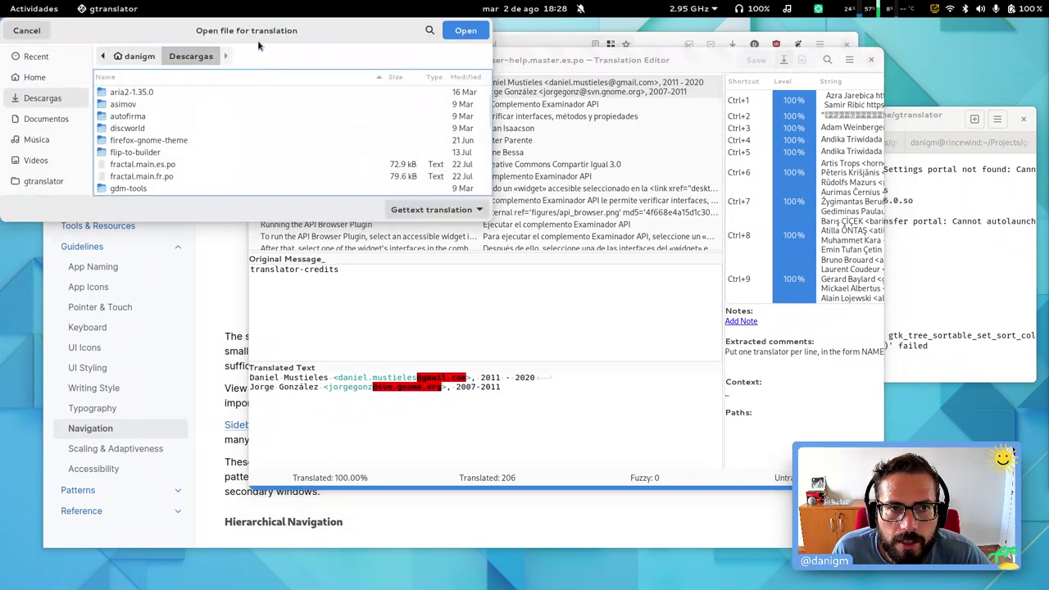
left_click_drag(258, 47, 400, 115)
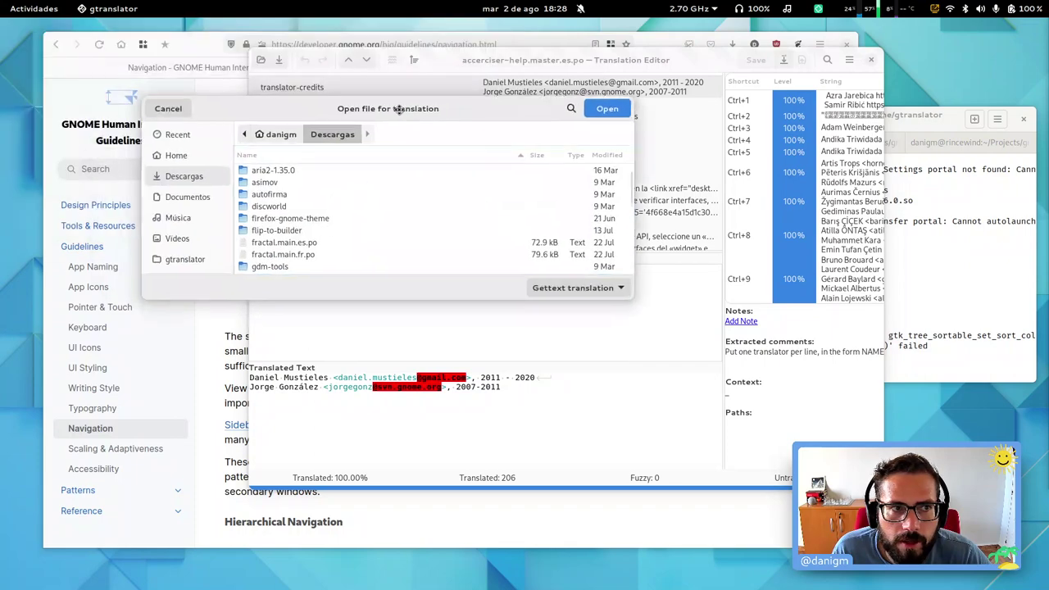
double_click(275, 245)
left_click_drag(641, 50, 608, 71)
Step: Create a second gtranslator window, load fractal.main.fr.po from Descargas in it and arrange both windows for comparison
left_click(813, 72)
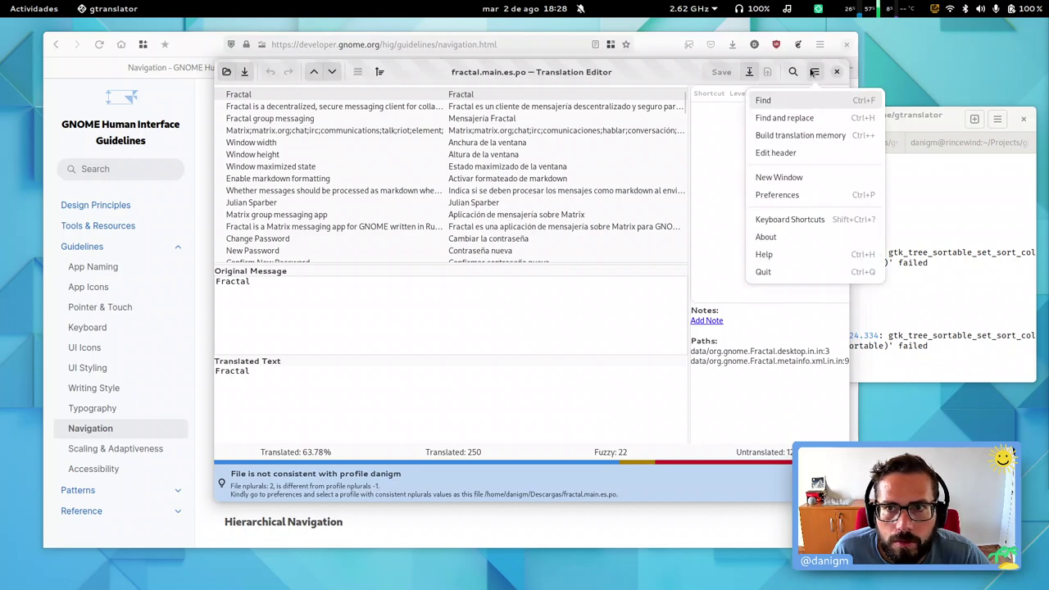
left_click(808, 177)
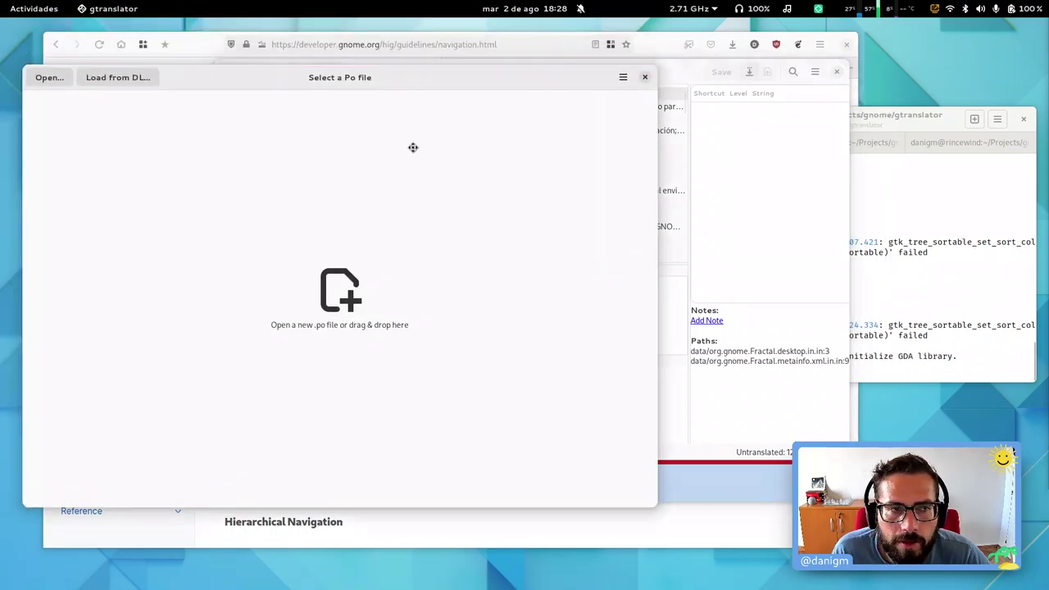
left_click_drag(413, 147, 353, 124)
left_click(116, 113)
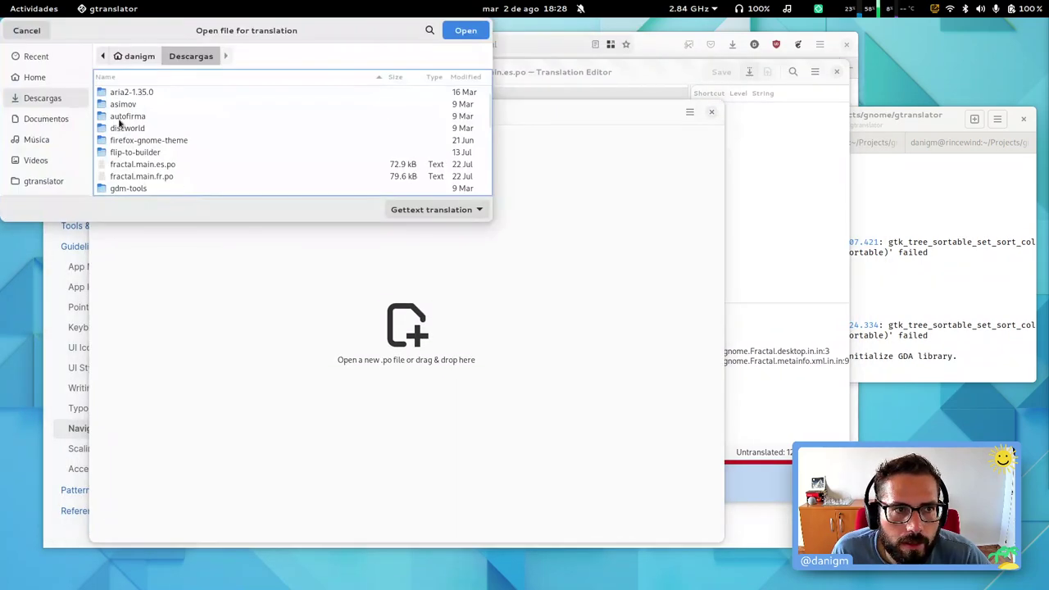
double_click(143, 176)
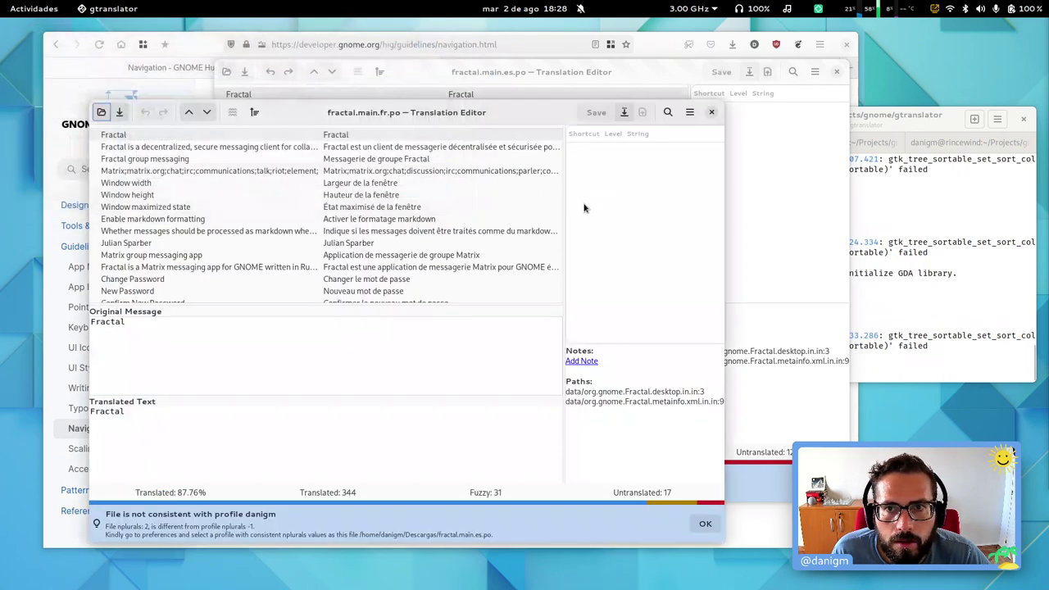
left_click_drag(443, 229, 698, 235)
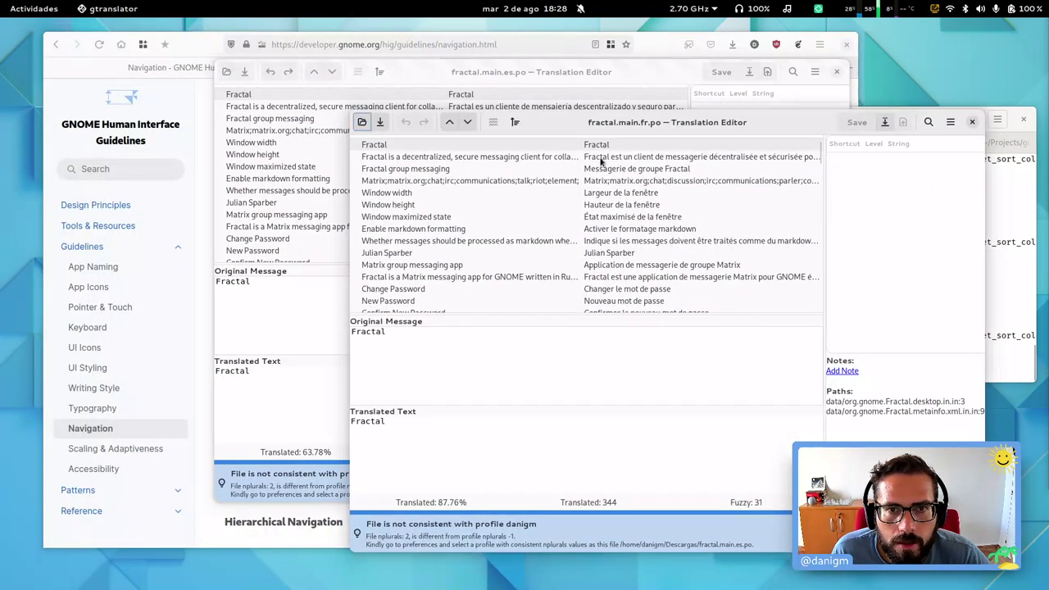
left_click_drag(506, 73, 400, 54)
left_click(806, 120)
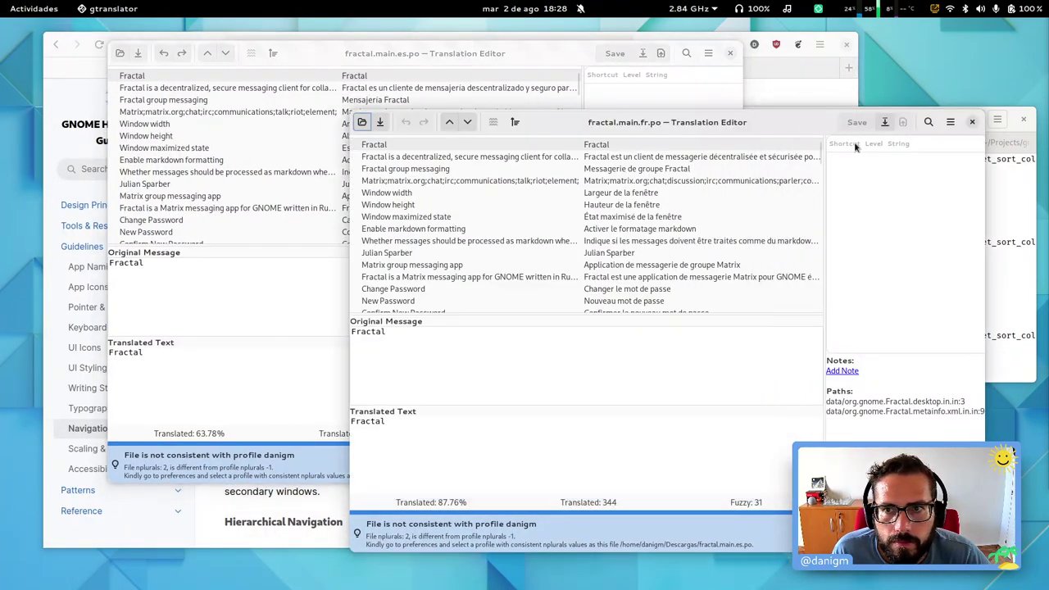
Step: Close the fractal.main.fr.po window, reposition the fractal.main.es.po window and test its main menu and title bar
left_click(971, 121)
left_click_drag(513, 55, 657, 67)
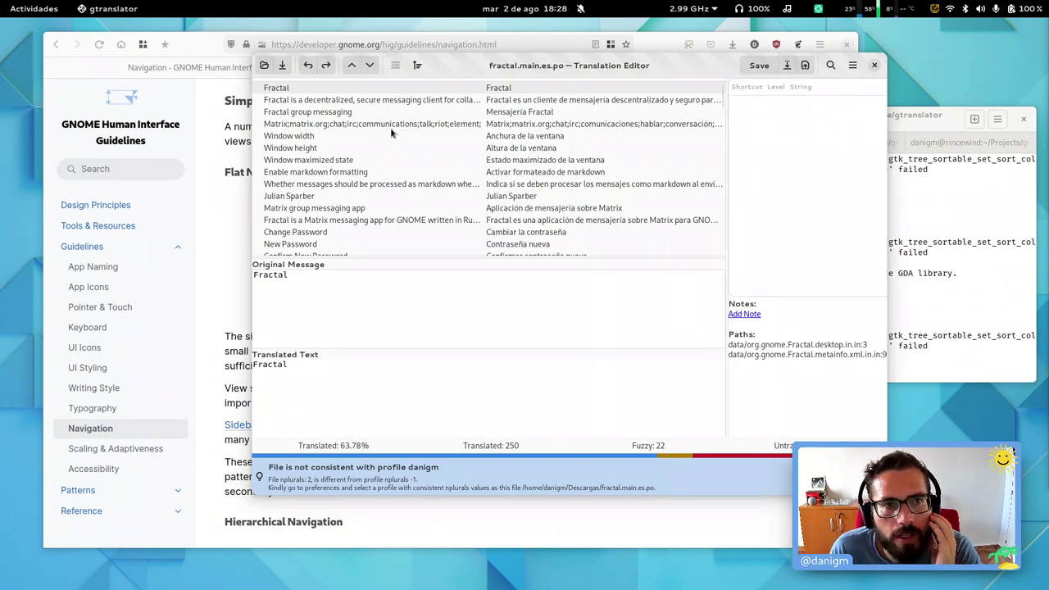
left_click(854, 72)
left_click(698, 69)
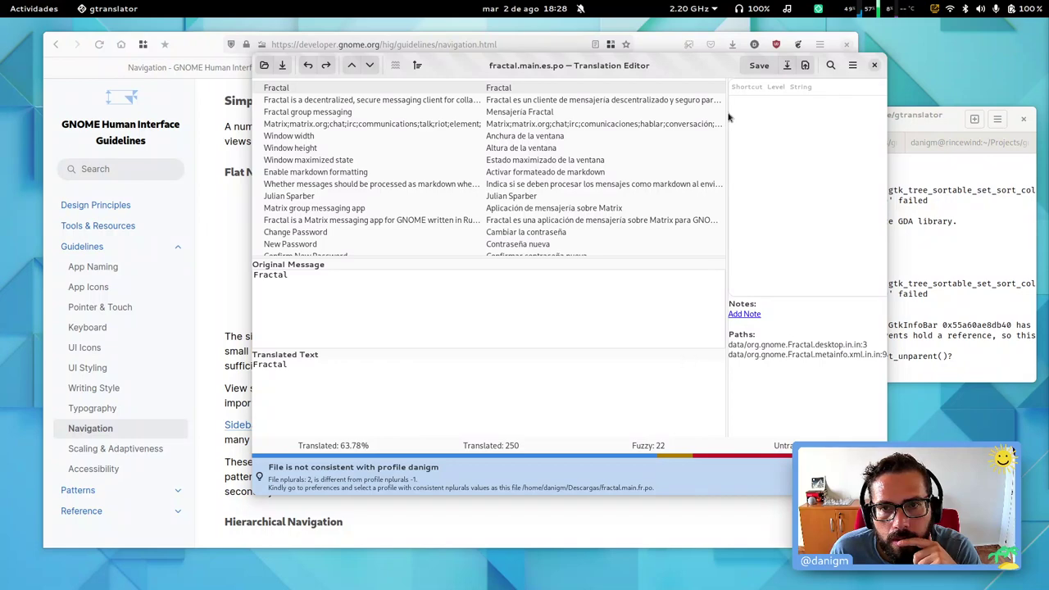
middle_click(687, 72)
left_click(687, 69)
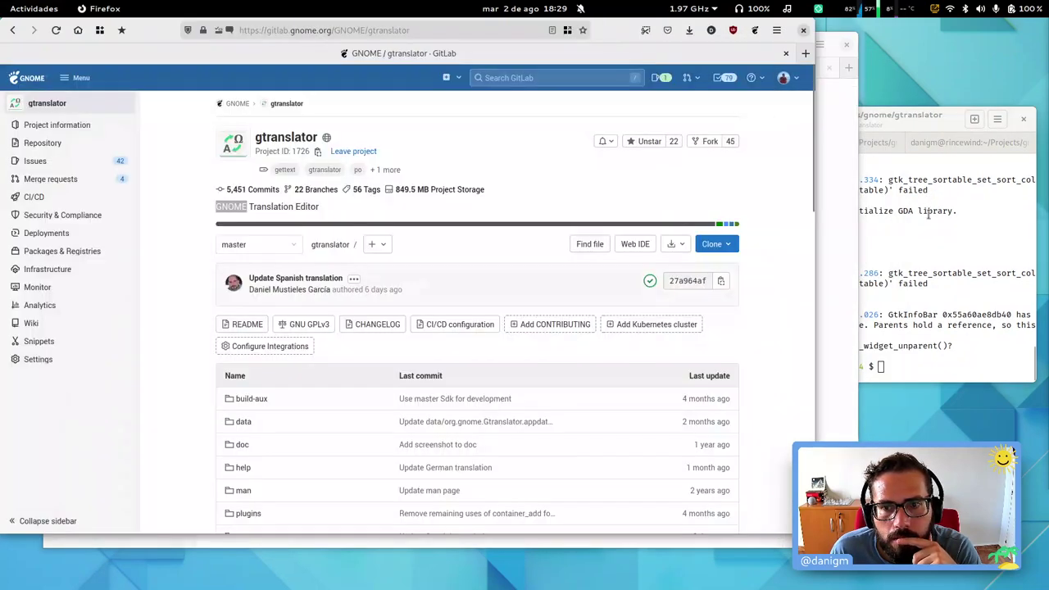
Step: Check gtranslator's terminal output, close the GNOME / gtranslator GitLab browser window and return to the Navigation guidelines page
left_click(868, 205)
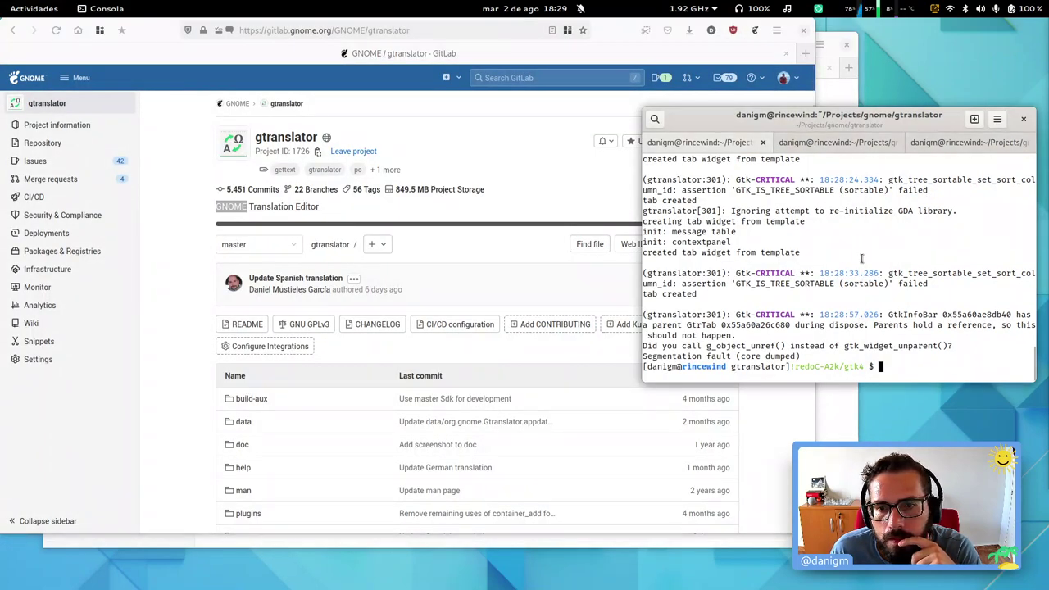
key("super")
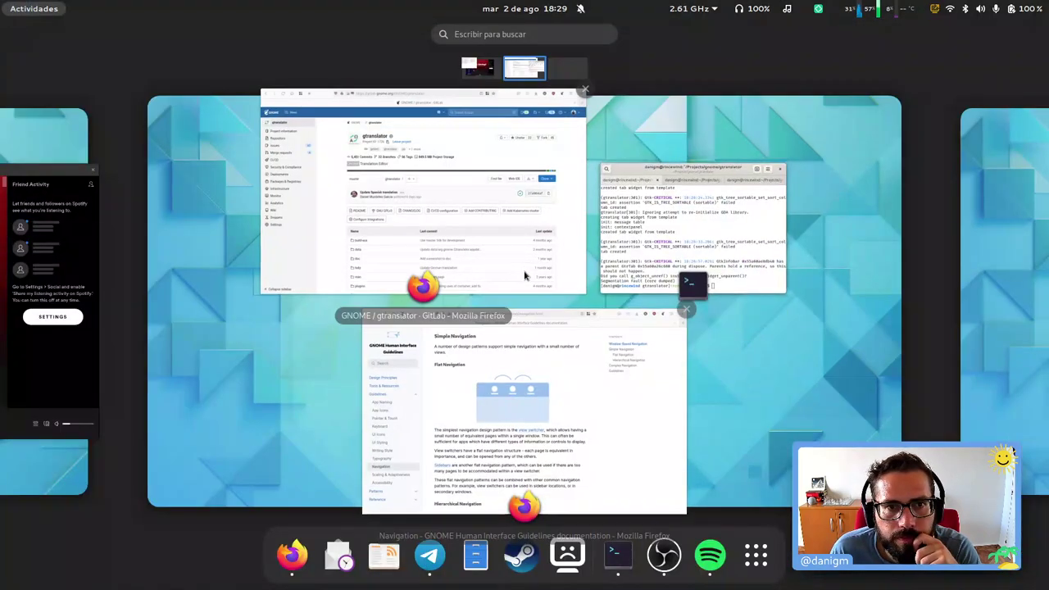
left_click(584, 89)
left_click(584, 403)
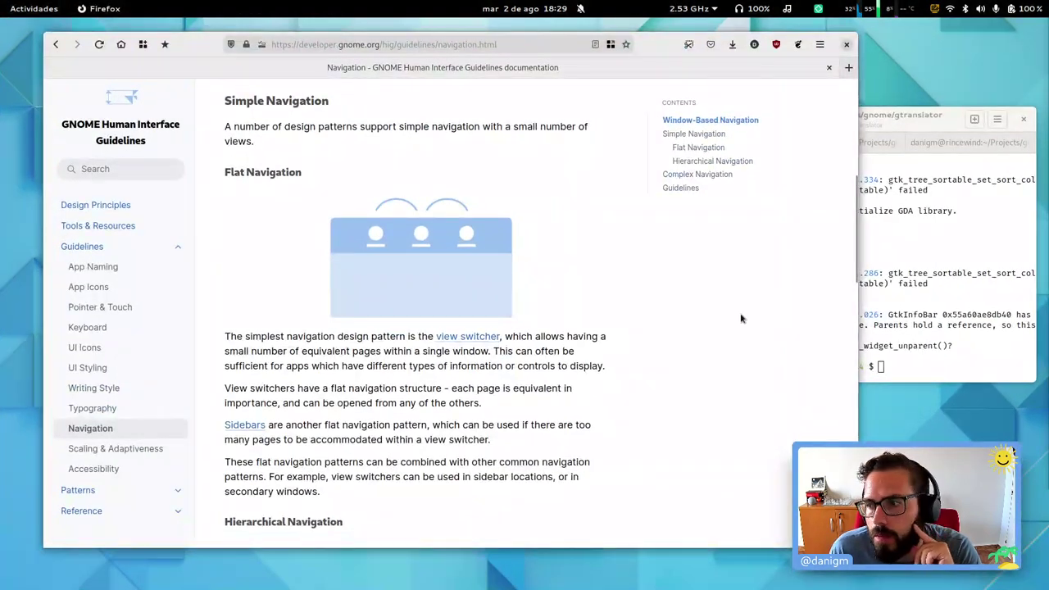
Step: Read the sidebars and combined patterns paragraphs under Flat Navigation and go through Hierarchical Navigation up to Complex Navigation
scroll(585, 314, "down", 2)
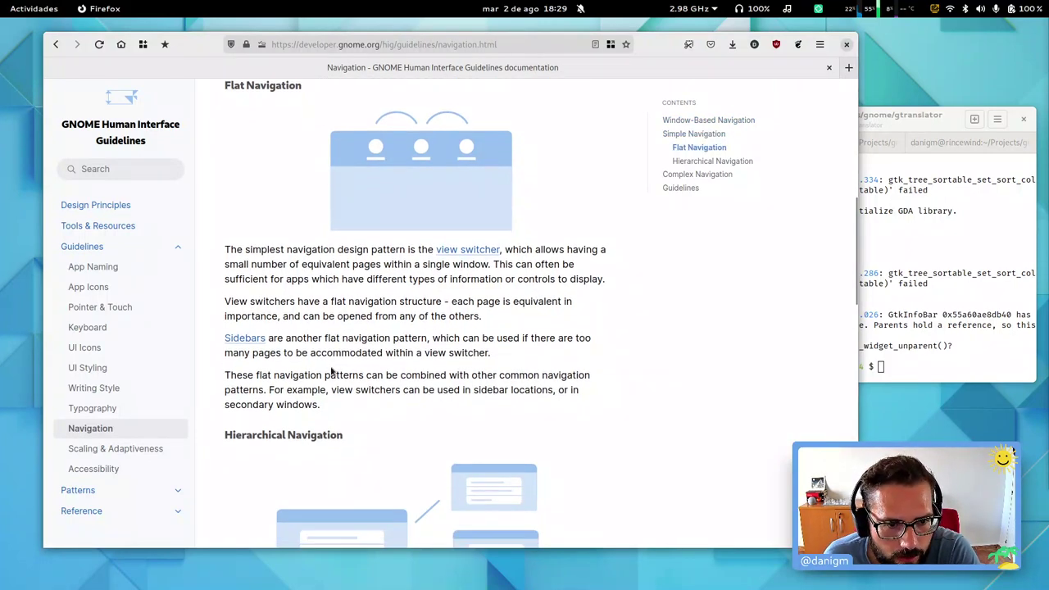
scroll(344, 352, "down", 3)
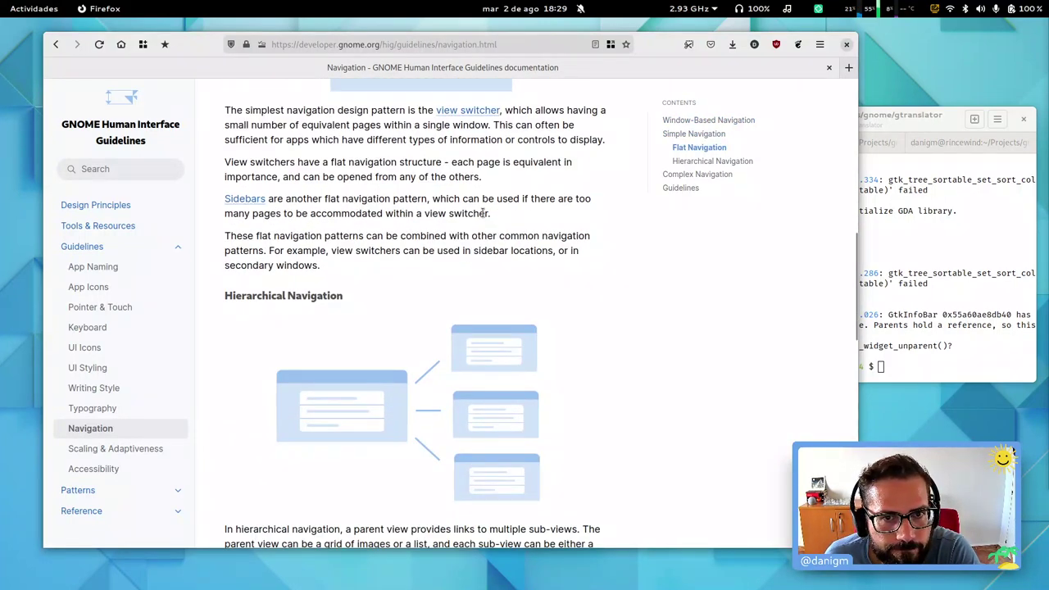
triple_click(272, 214)
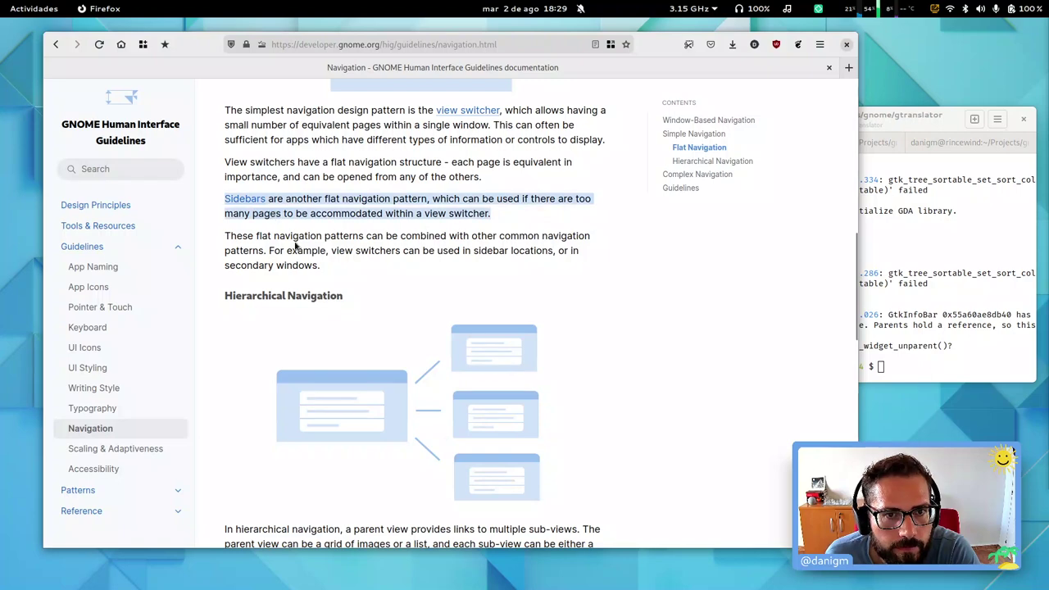
left_click(297, 246)
scroll(375, 340, "down", 3)
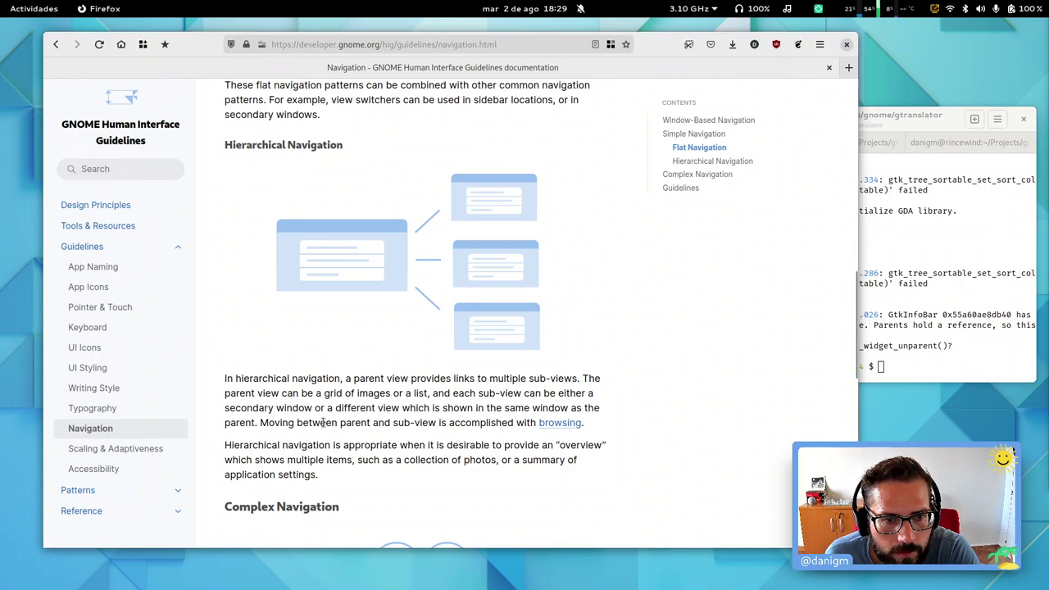
scroll(323, 422, "down", 3)
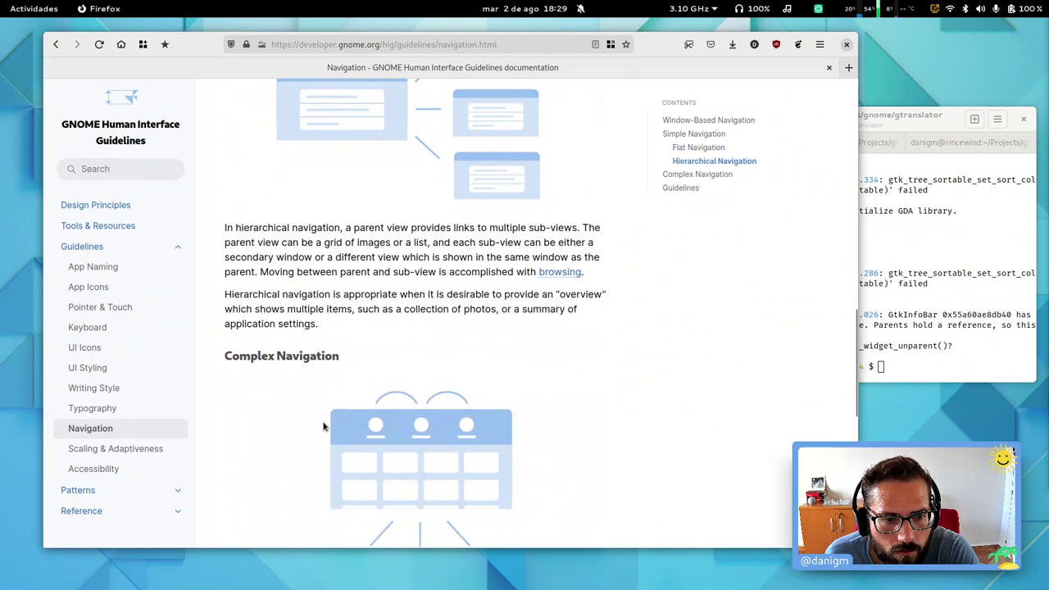
Step: Relaunch gtranslator by rerunning /app/bin/gtranslator in the terminal and show its Preferences clear of the terminal
left_click(879, 340)
key("Up")
key("Return")
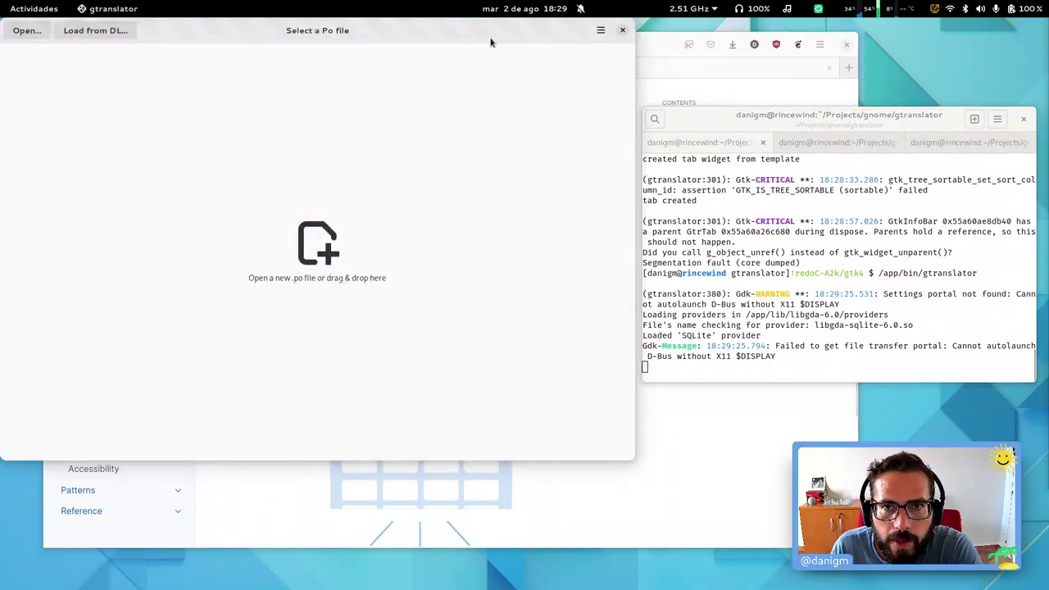
left_click(601, 30)
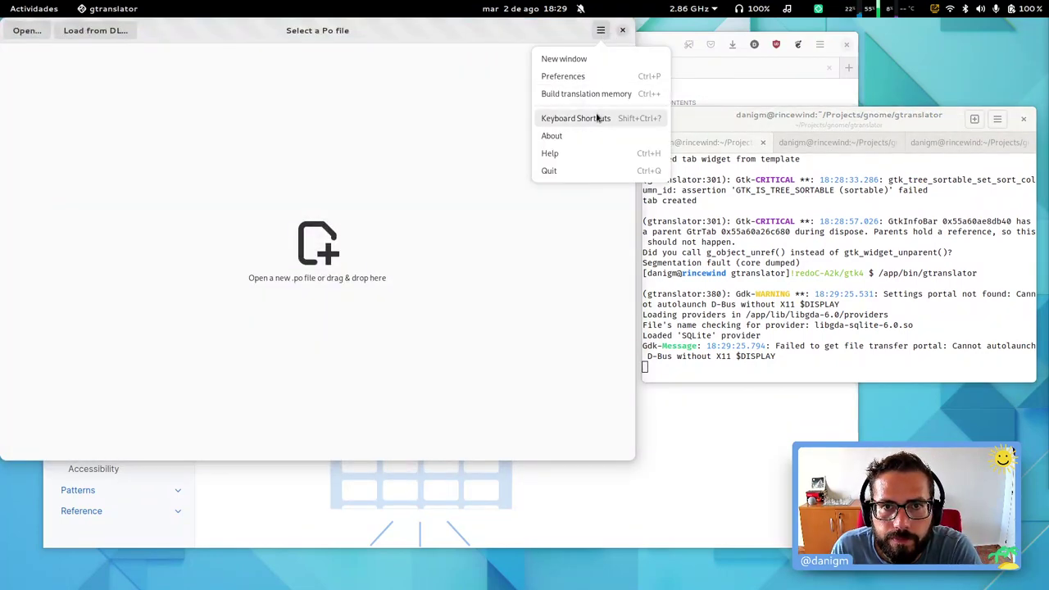
left_click(565, 77)
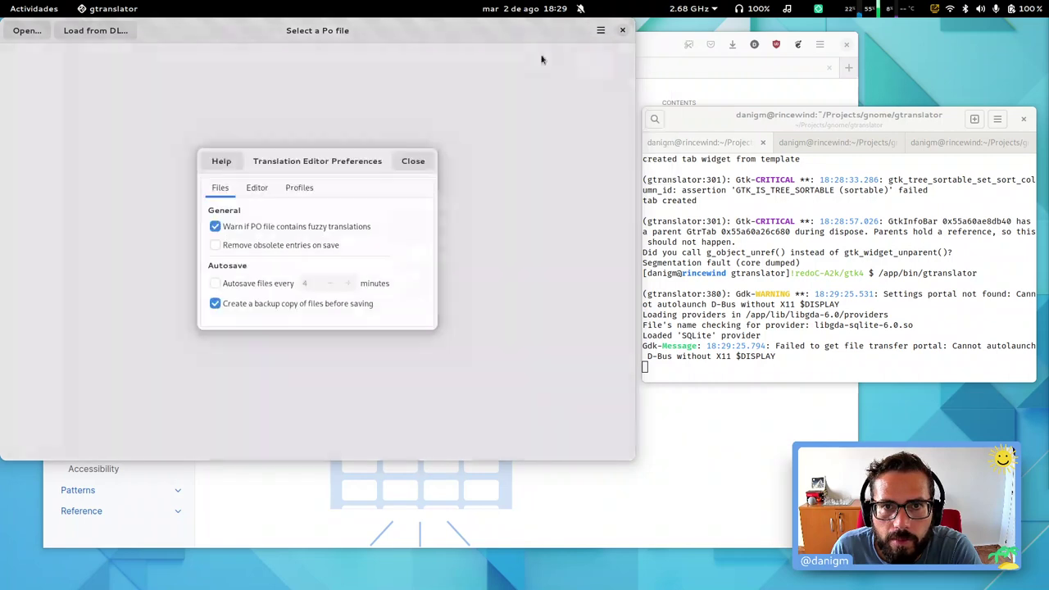
left_click_drag(322, 162, 635, 224)
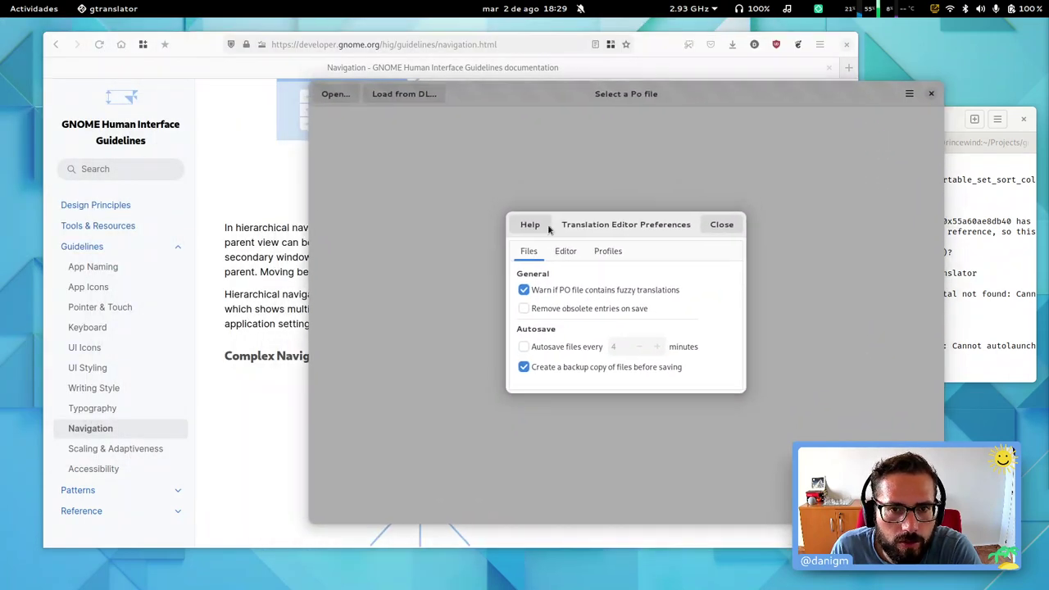
Step: Compare the Files, Editor and Profiles pages of the Preferences dialog, closing the dialog and gtranslator when done
left_click(605, 252)
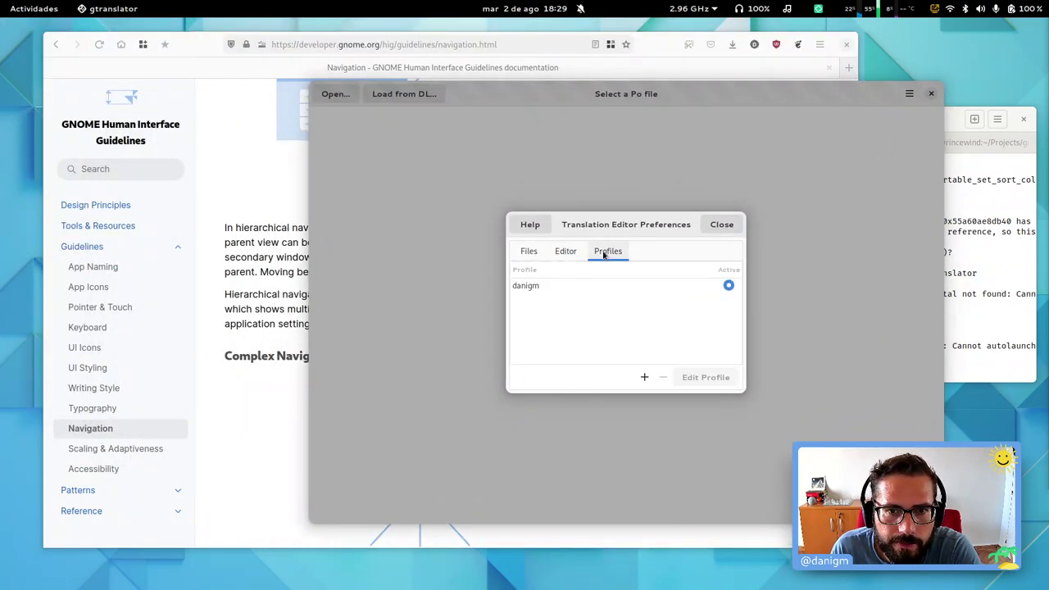
left_click(527, 253)
left_click(565, 251)
left_click(608, 251)
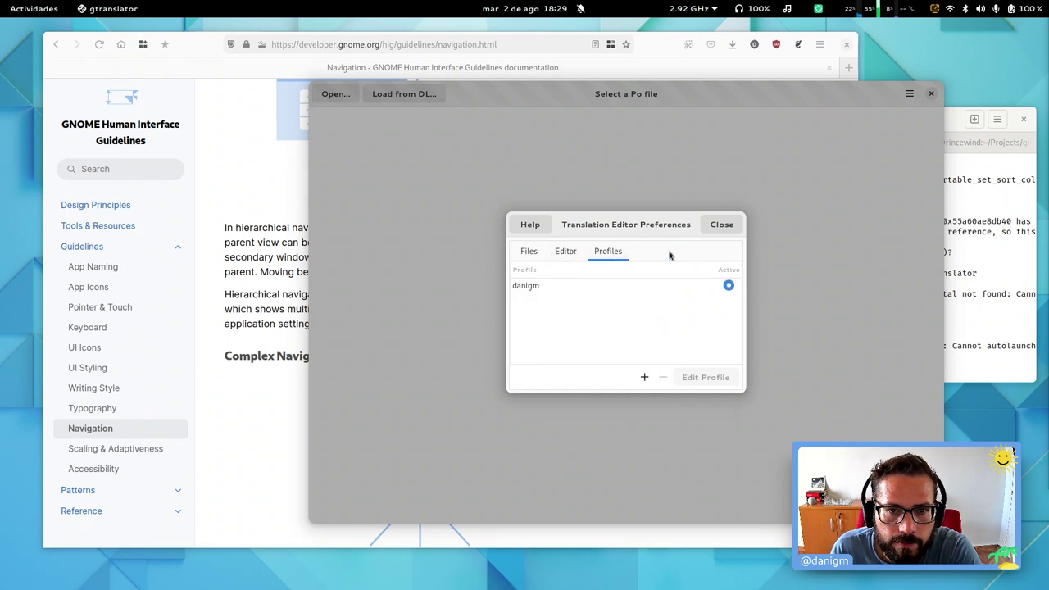
left_click(722, 225)
left_click(930, 93)
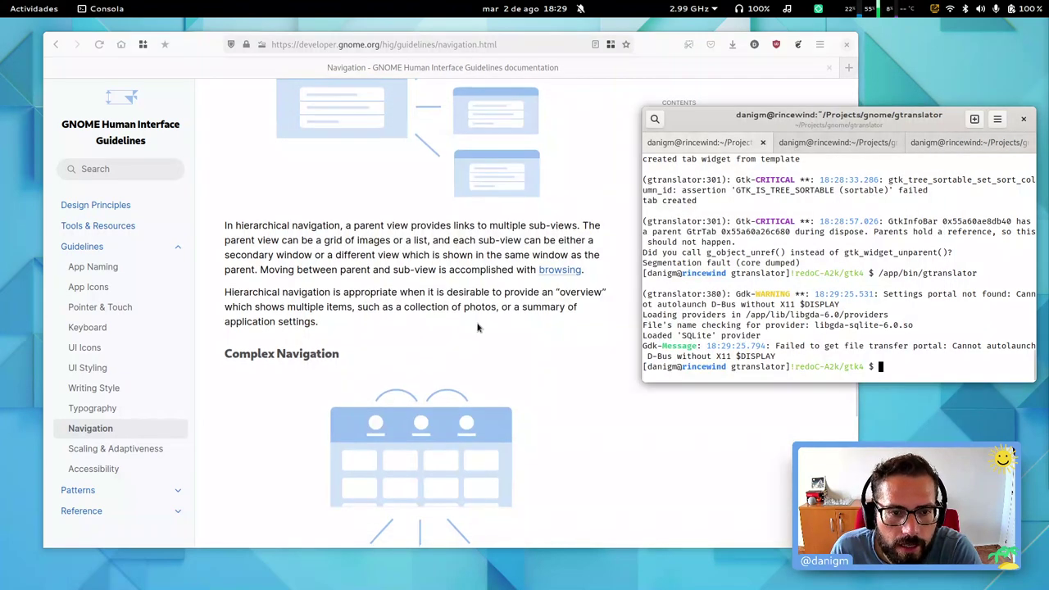
Step: Read the Complex Navigation text and the closing Guidelines list at the end of the Navigation page
scroll(423, 304, "down", 4)
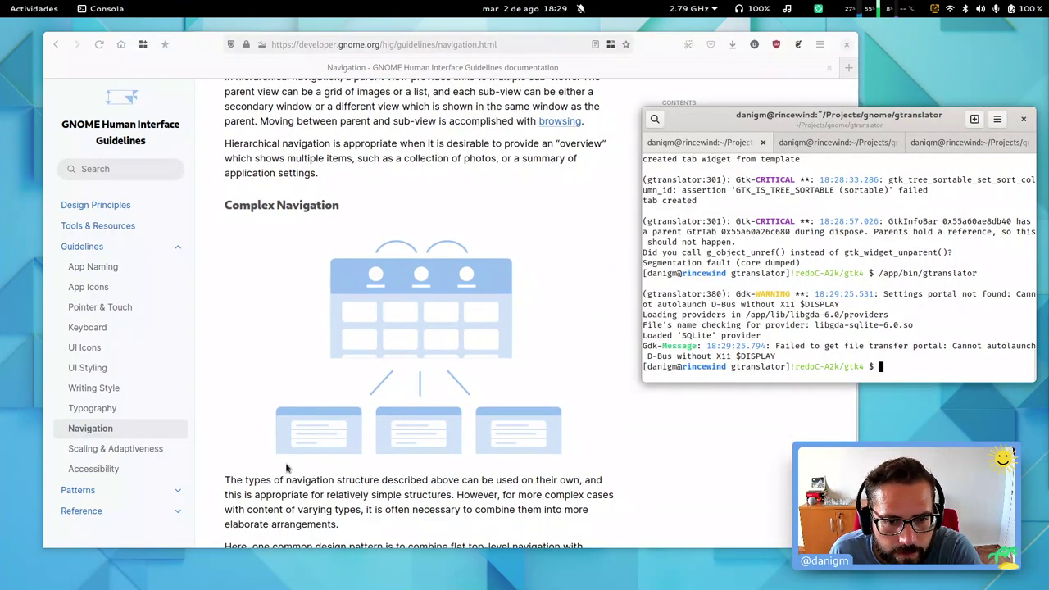
left_click(534, 485)
triple_click(505, 486)
scroll(476, 426, "down", 5)
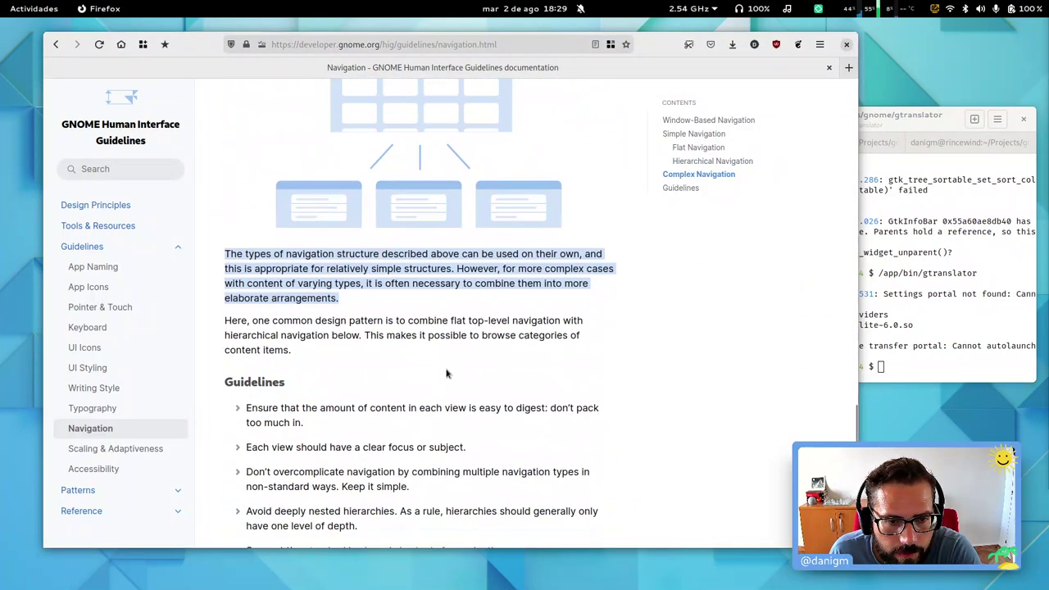
left_click(405, 269)
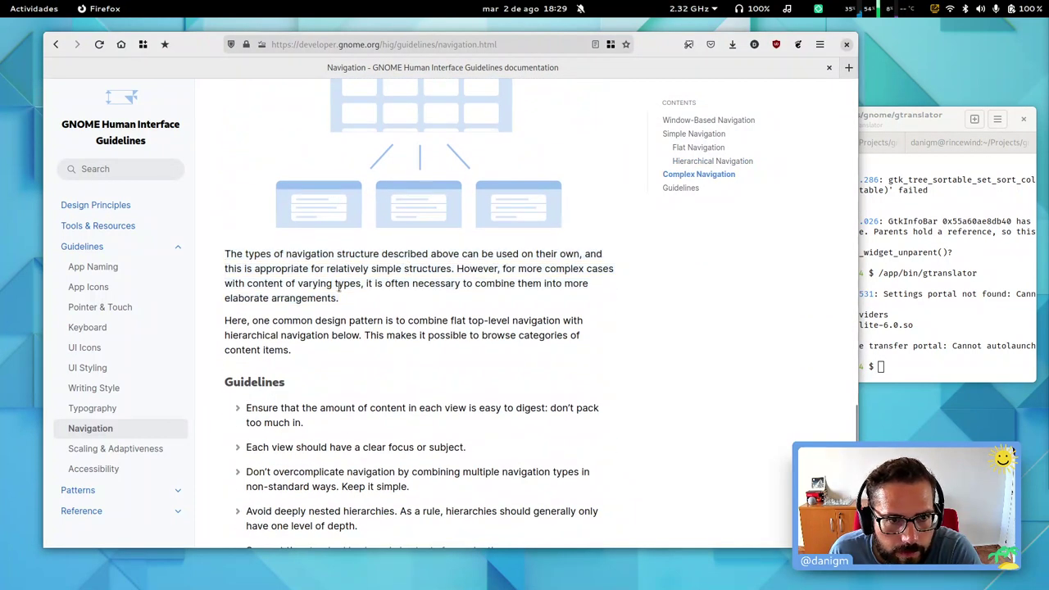
scroll(408, 347, "down", 2)
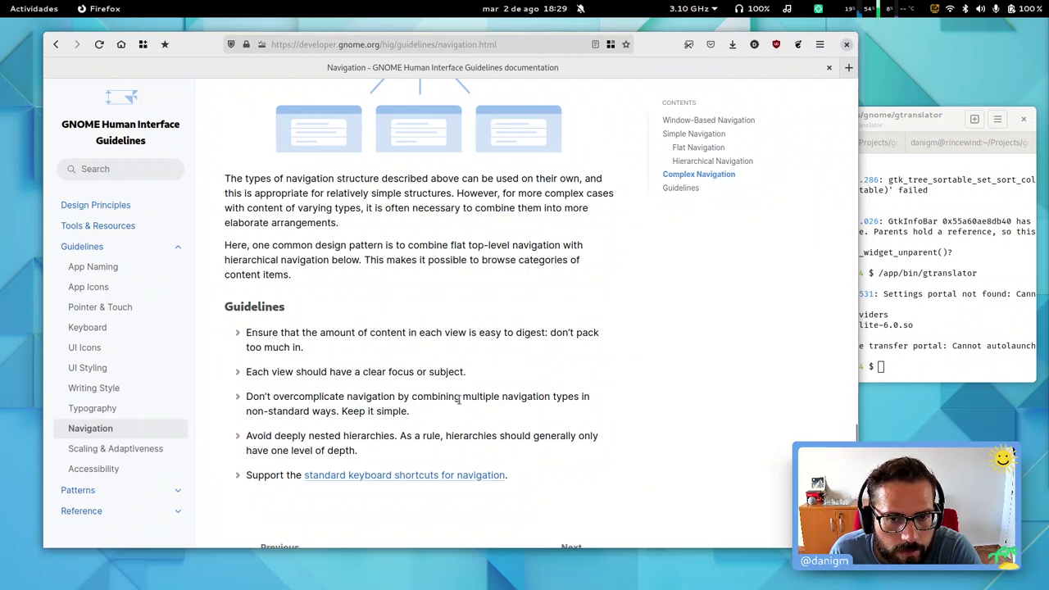
scroll(458, 400, "down", 2)
Step: Run /app/bin/gtranslator again from the terminal and show the Editor page of its Preferences
left_click(891, 232)
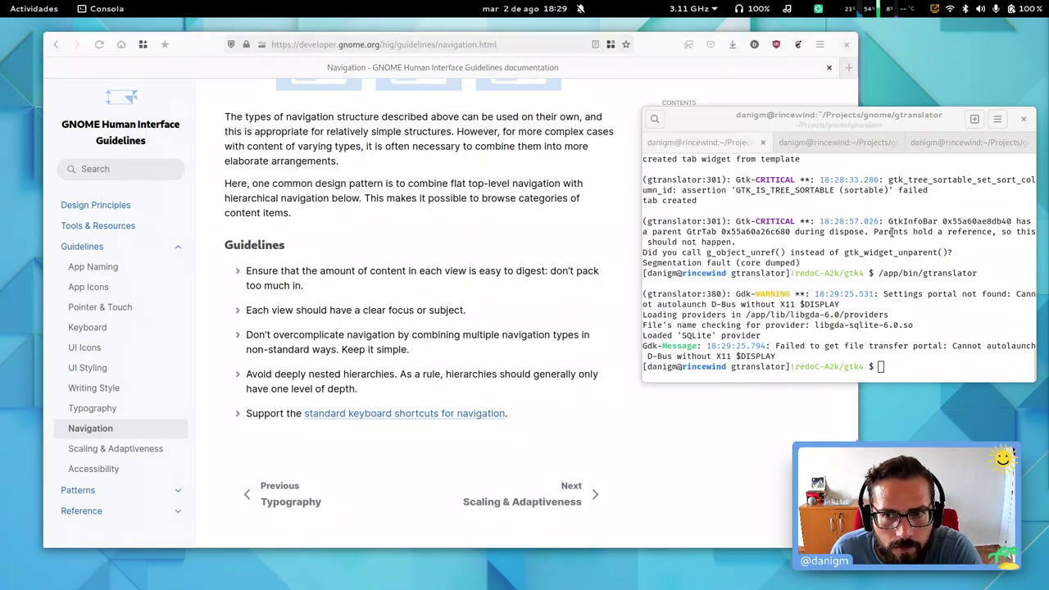
key("Up")
key("Return")
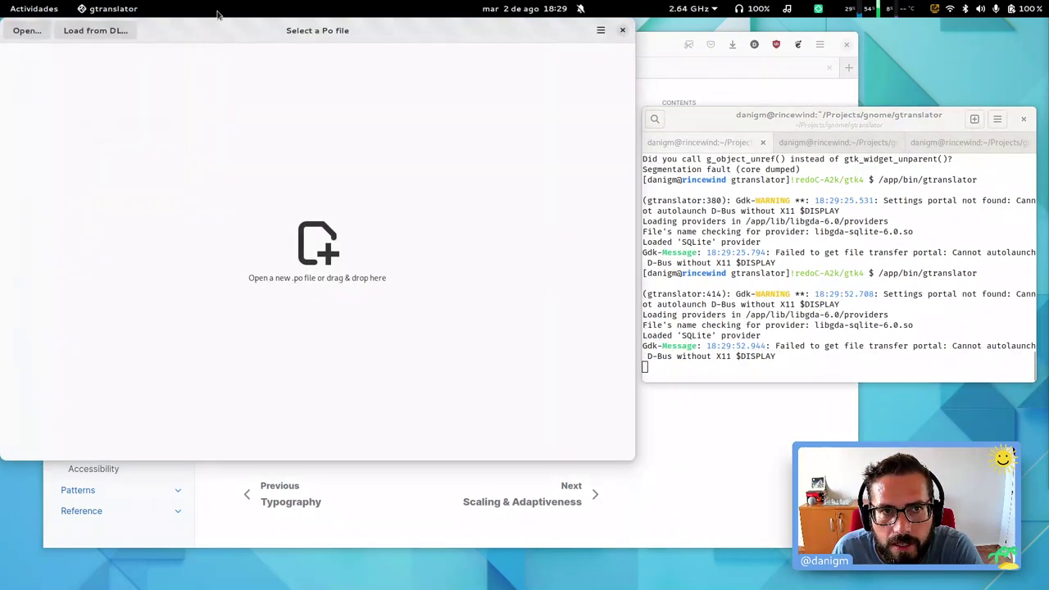
left_click(600, 31)
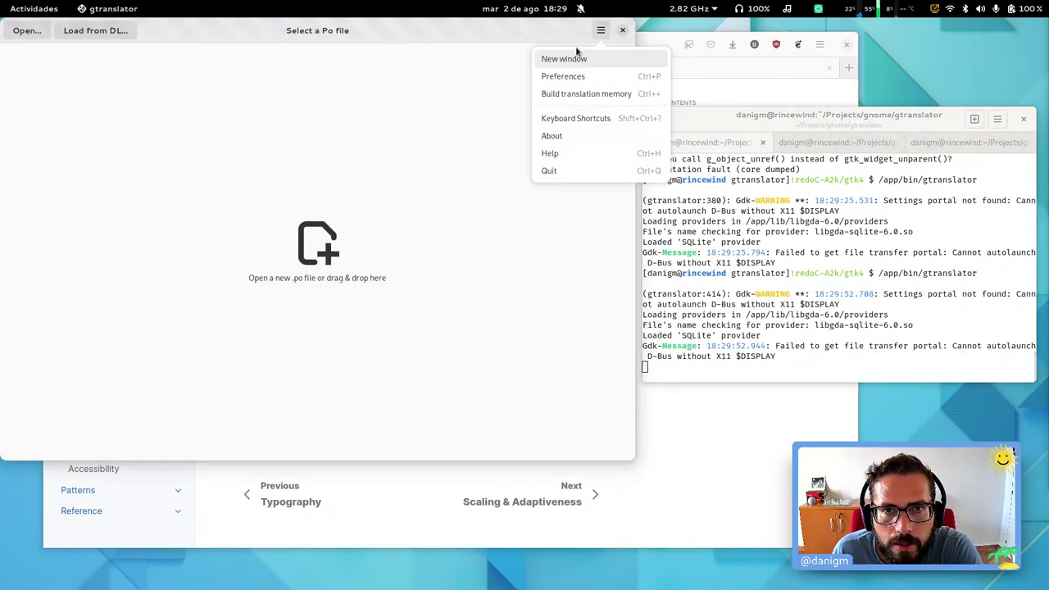
left_click(584, 77)
left_click(256, 187)
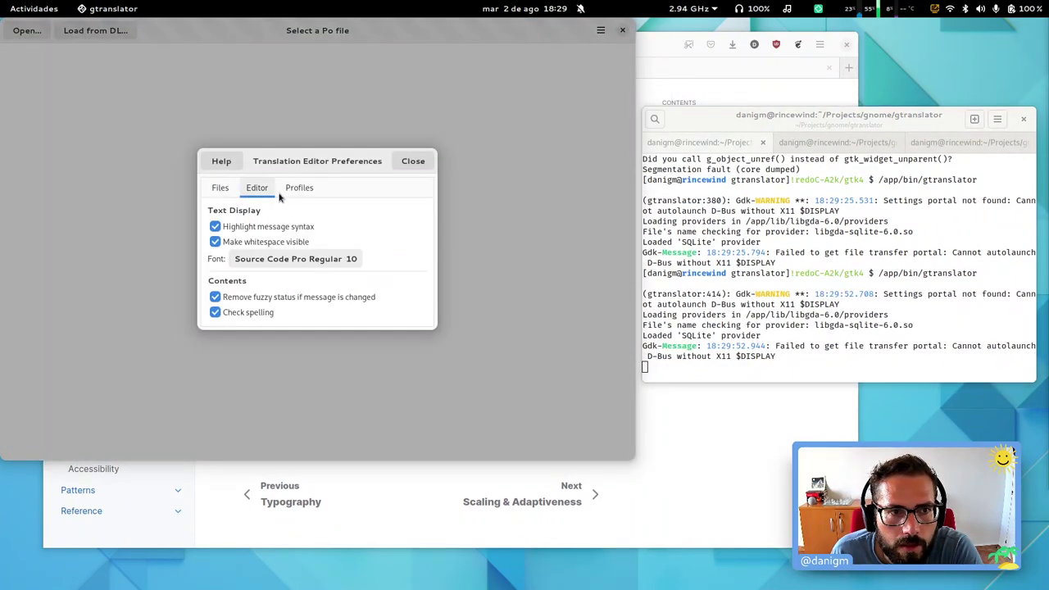
Step: Compare the Files, Editor and Profiles pages of the Translation Editor Preferences, then close the dialog
left_click(299, 187)
left_click(219, 187)
left_click(256, 193)
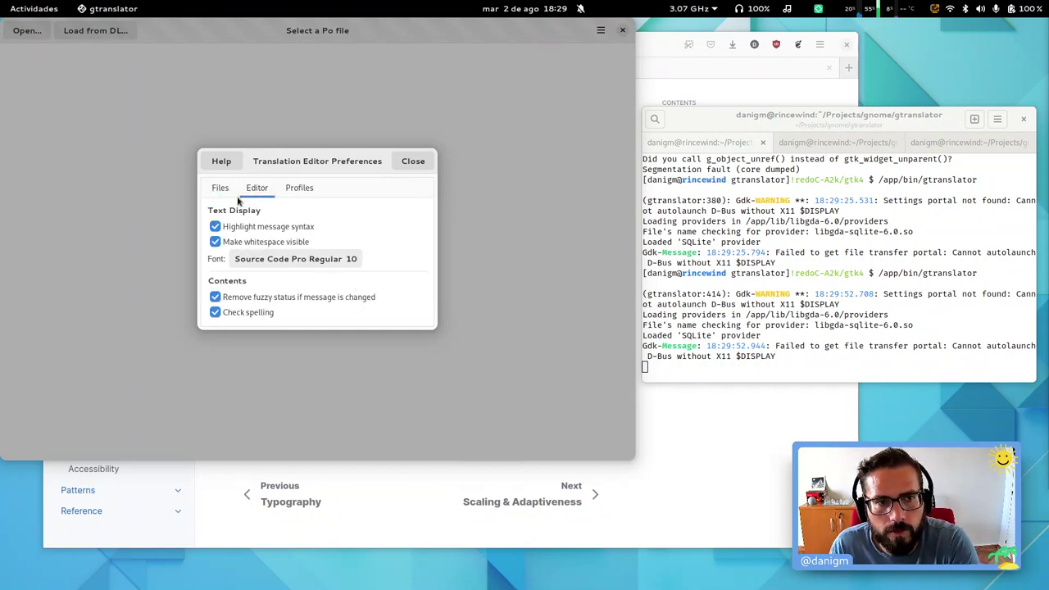
left_click(223, 193)
left_click(254, 192)
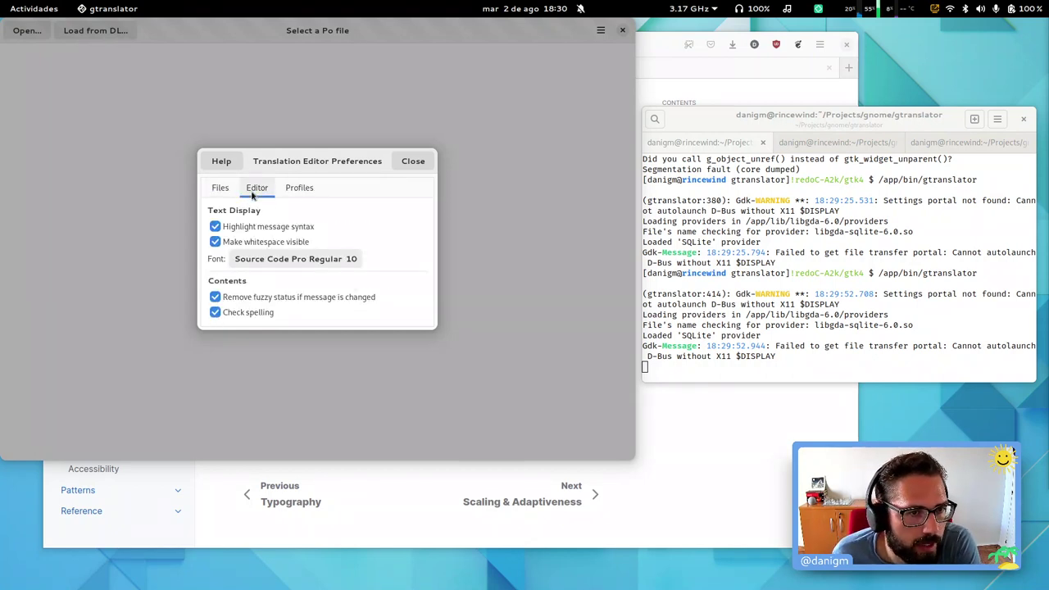
left_click(295, 190)
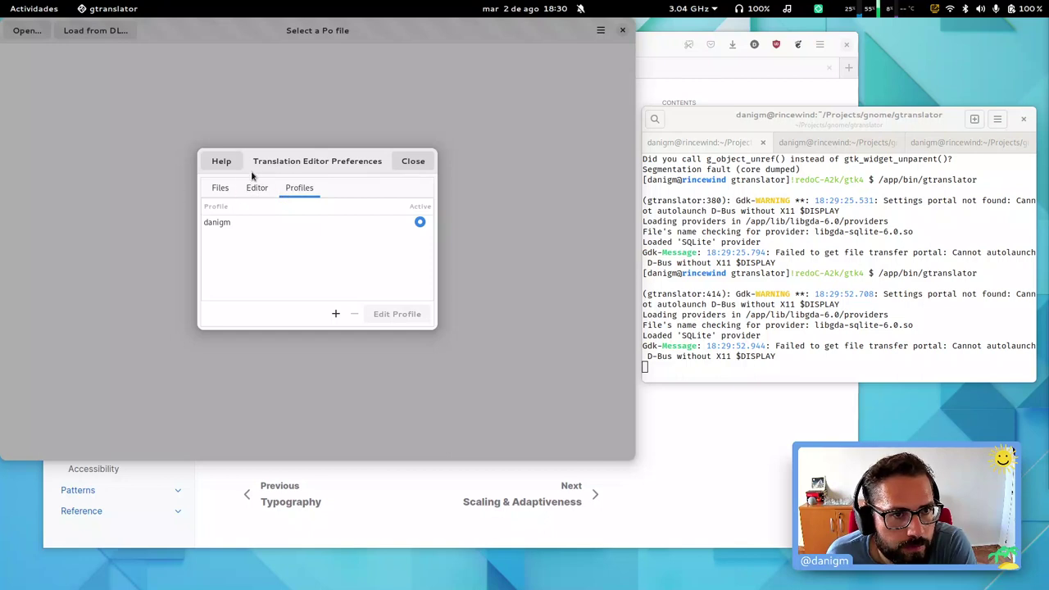
left_click(220, 188)
left_click(256, 188)
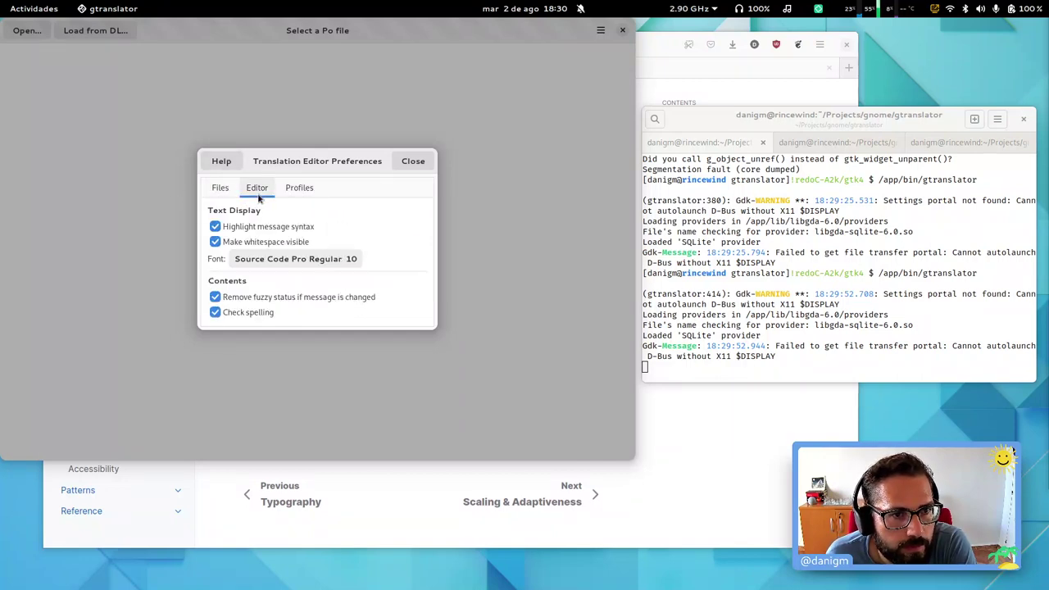
left_click(299, 188)
left_click(219, 187)
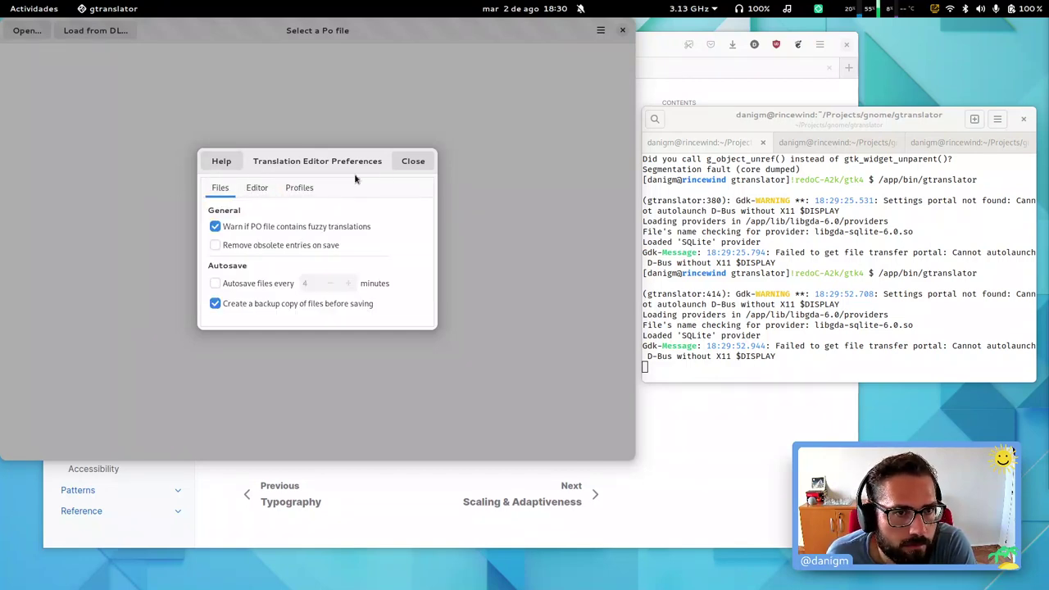
left_click(411, 160)
Step: Reopen Preferences to check the Files, Editor and Profiles pages once more, closing both the dialog and gtranslator when done
left_click(610, 31)
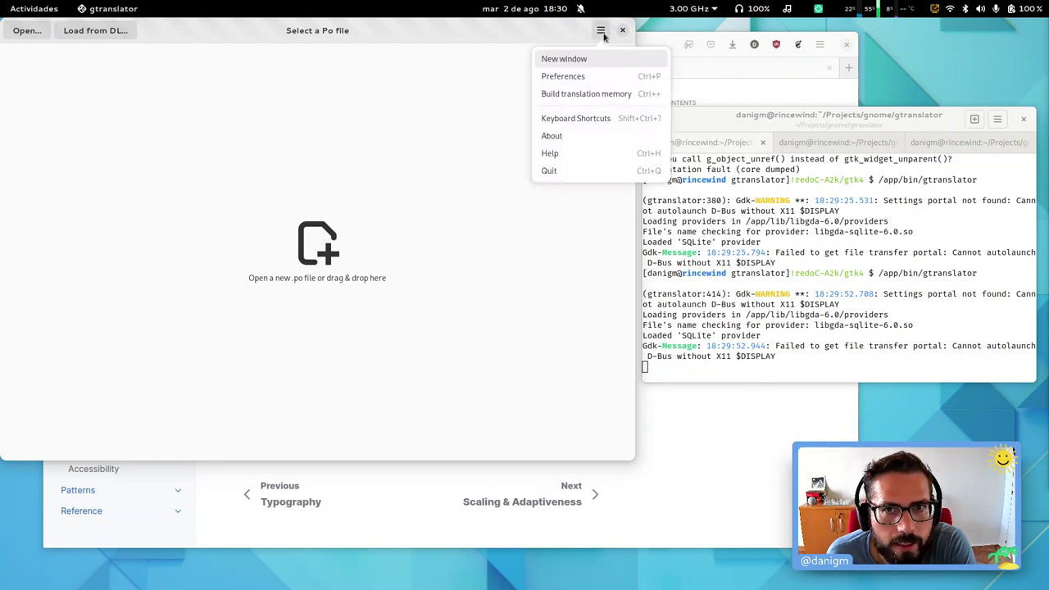
left_click(544, 87)
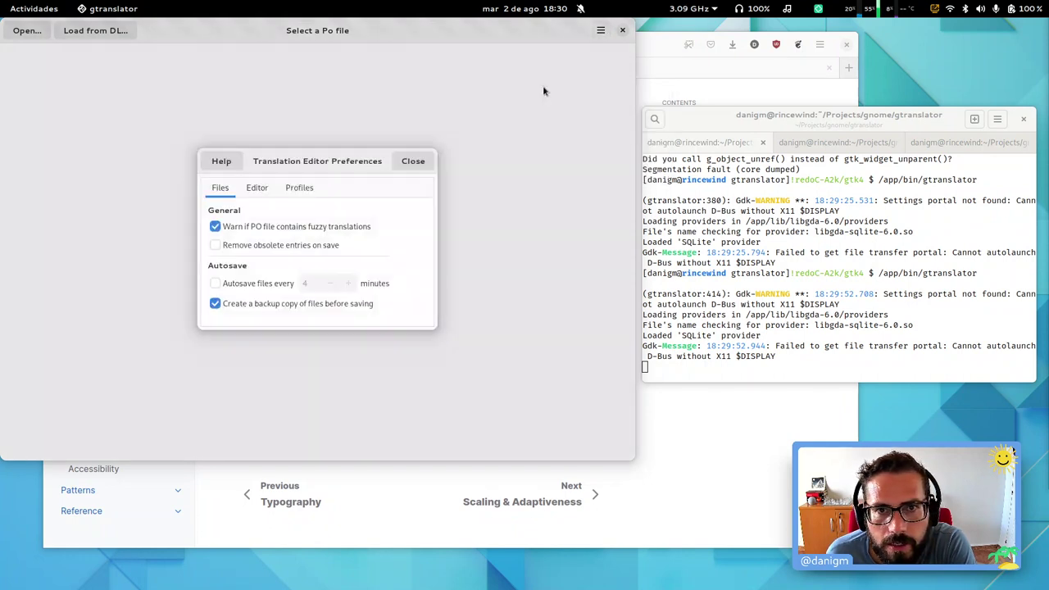
left_click(249, 189)
left_click(223, 190)
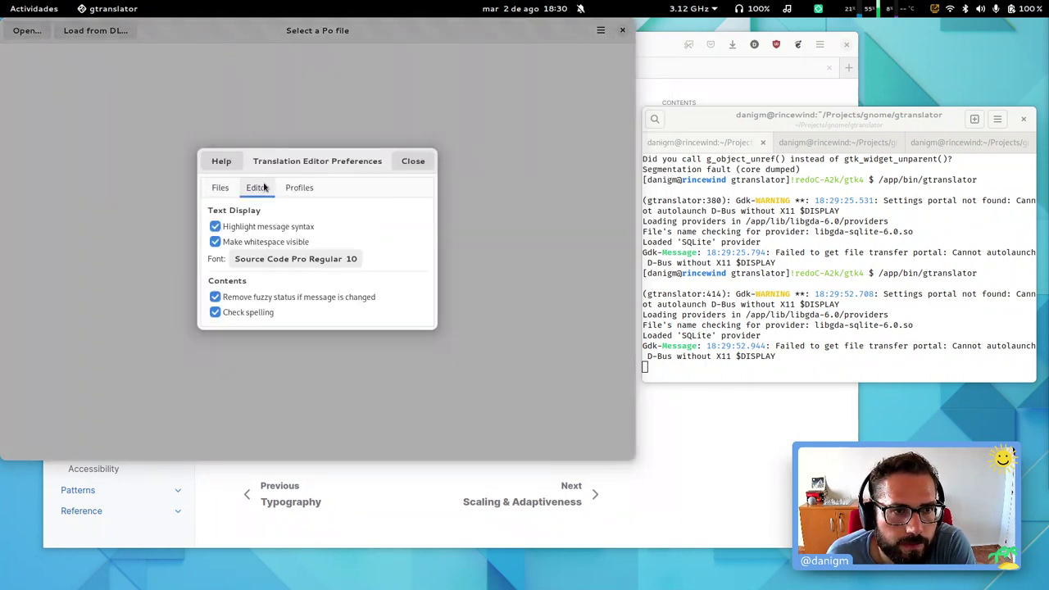
left_click(222, 188)
left_click(221, 189)
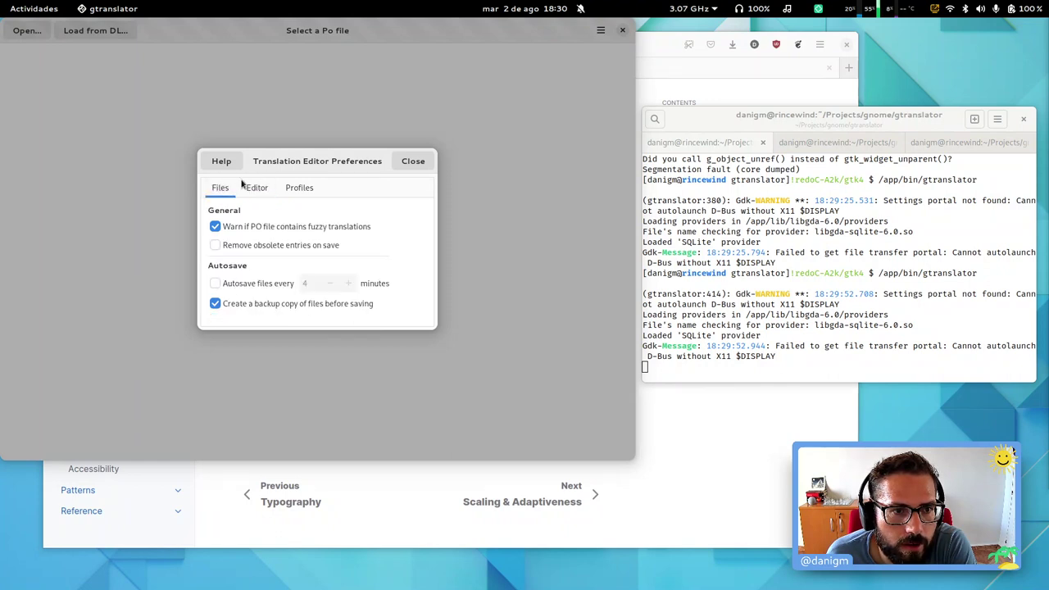
left_click(257, 188)
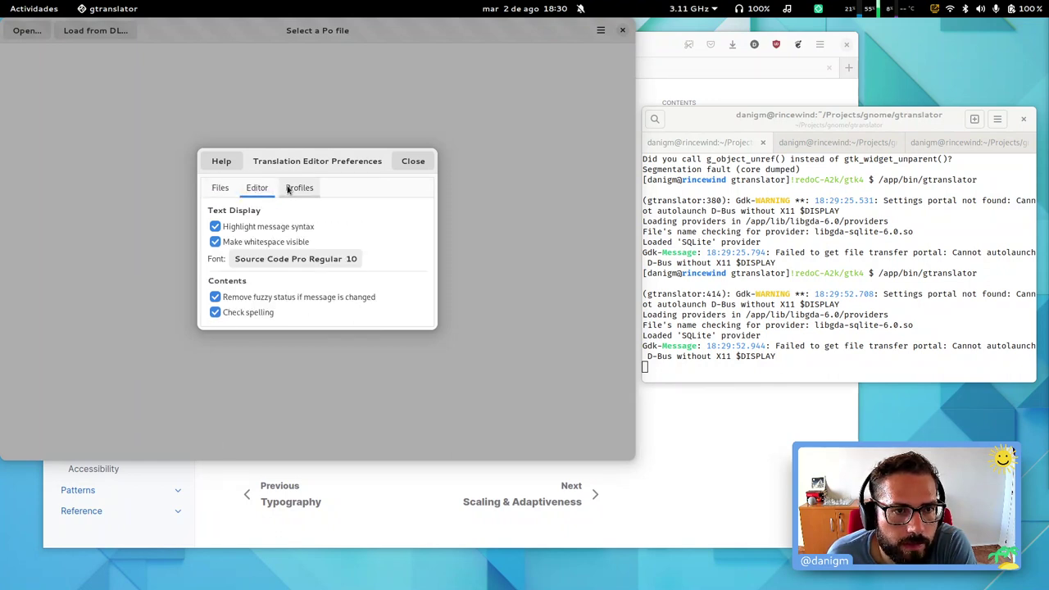
left_click(289, 189)
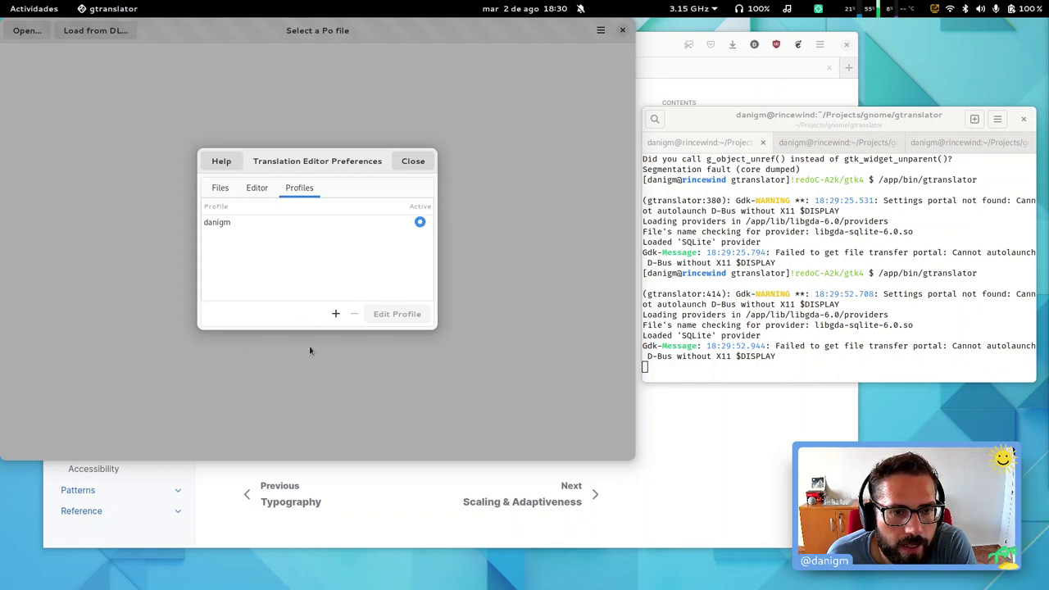
left_click(413, 162)
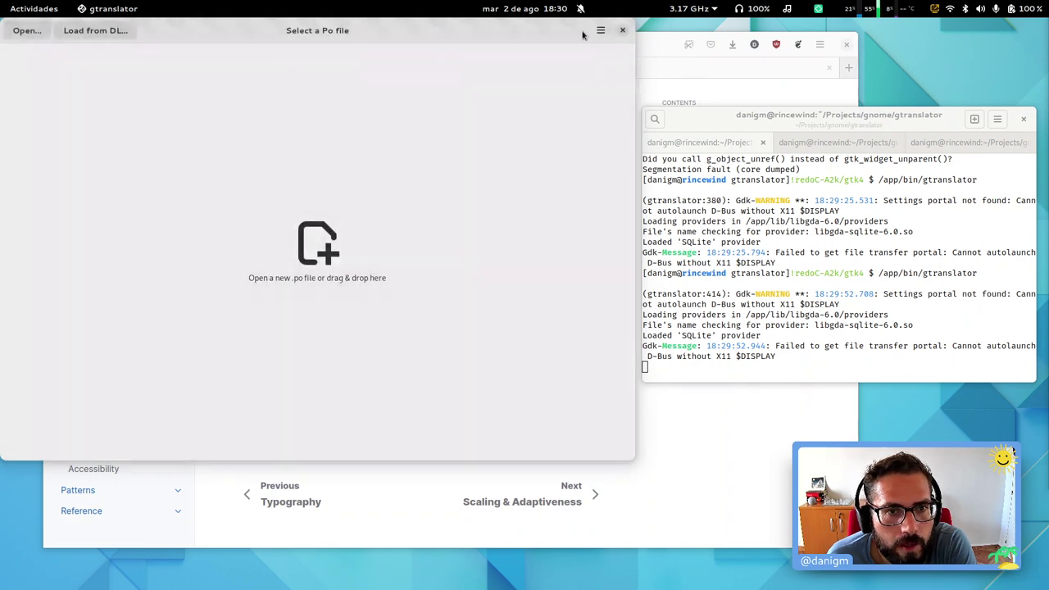
left_click(622, 34)
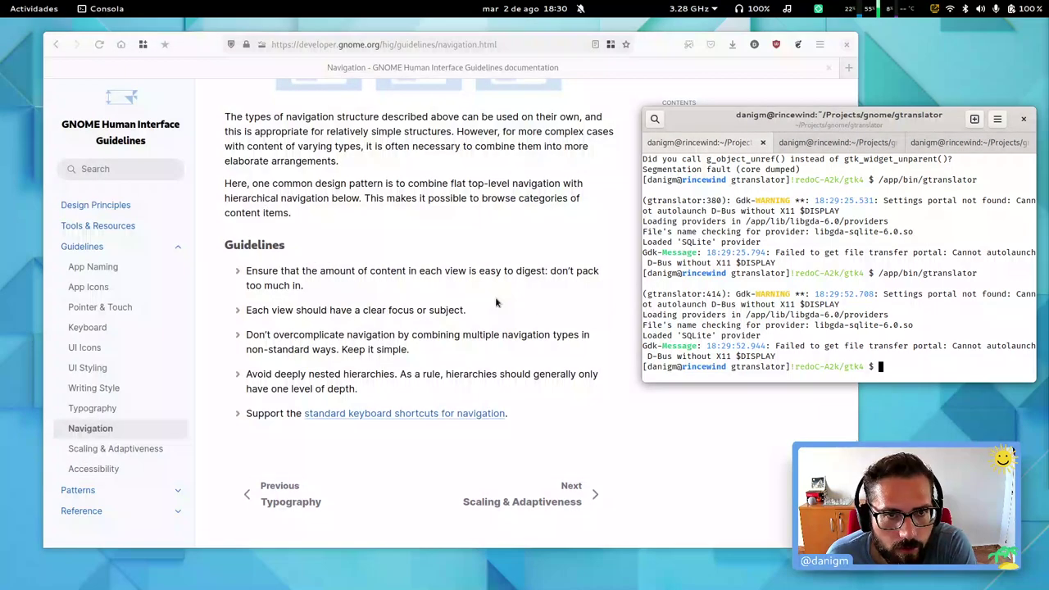
Step: Reread the Guidelines bullets on view focus, combined navigation types and nested hierarchies on the HIG Navigation page in Firefox
left_click(426, 321)
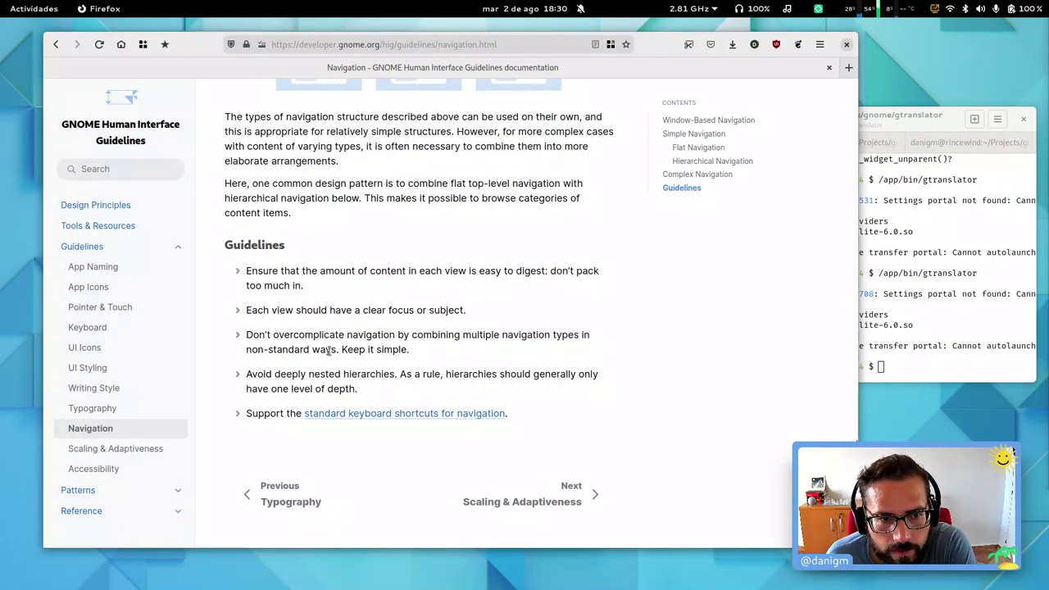
triple_click(345, 309)
triple_click(408, 332)
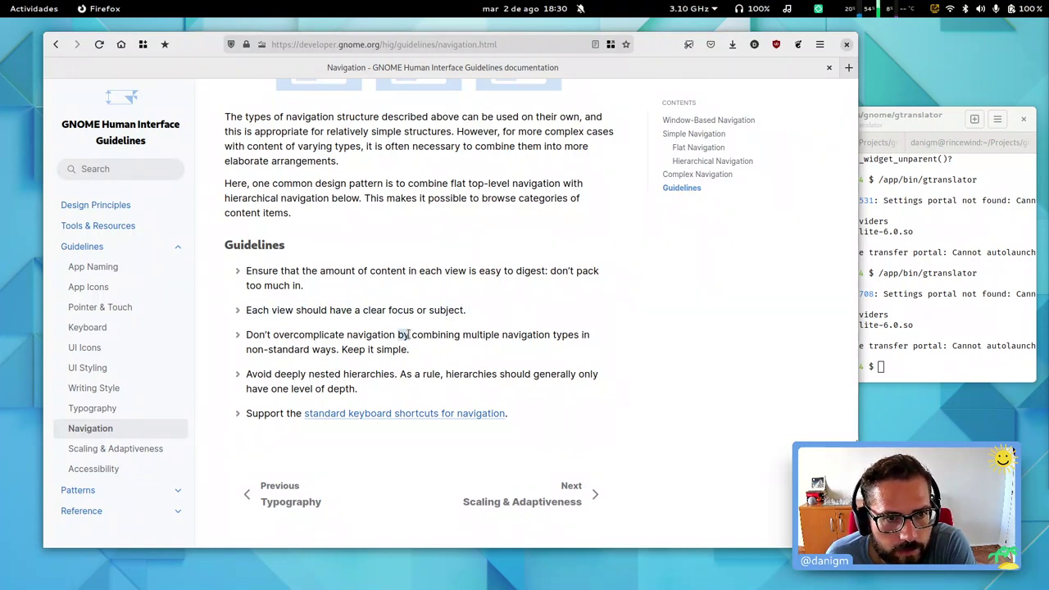
triple_click(434, 374)
Step: Go on to the Scaling & Adaptiveness page and skim it from Adaptive Design to Technical Reference
left_click(587, 503)
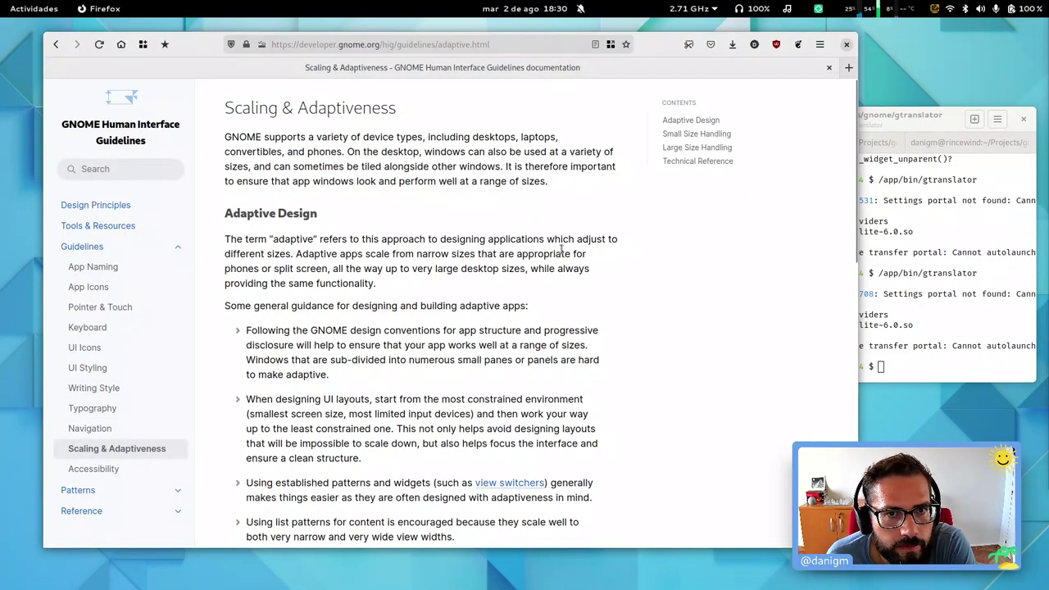
scroll(562, 250, "down", 12)
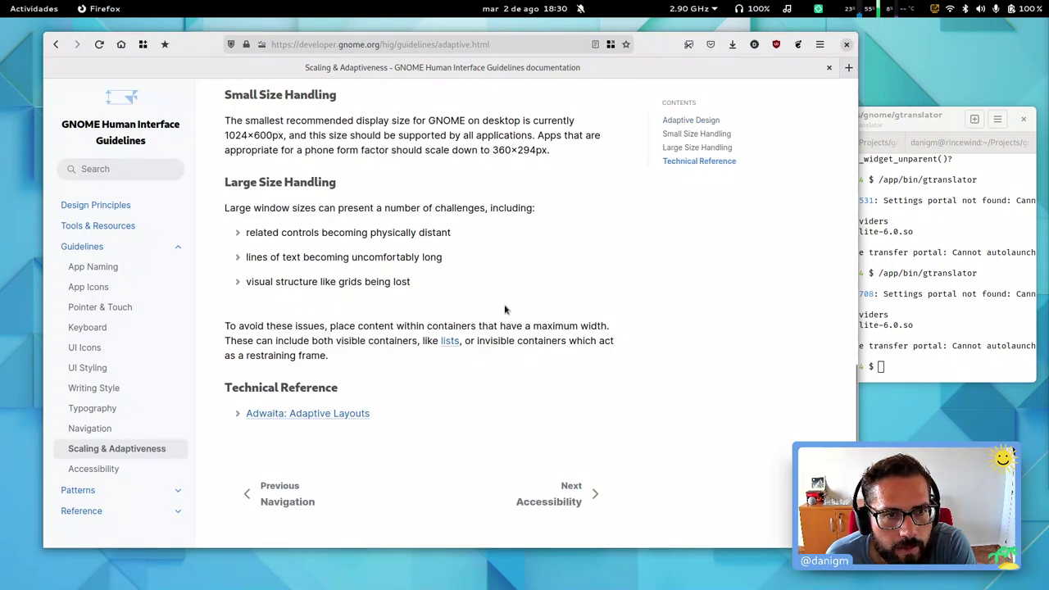
scroll(483, 311, "up", 12)
scroll(461, 315, "down", 11)
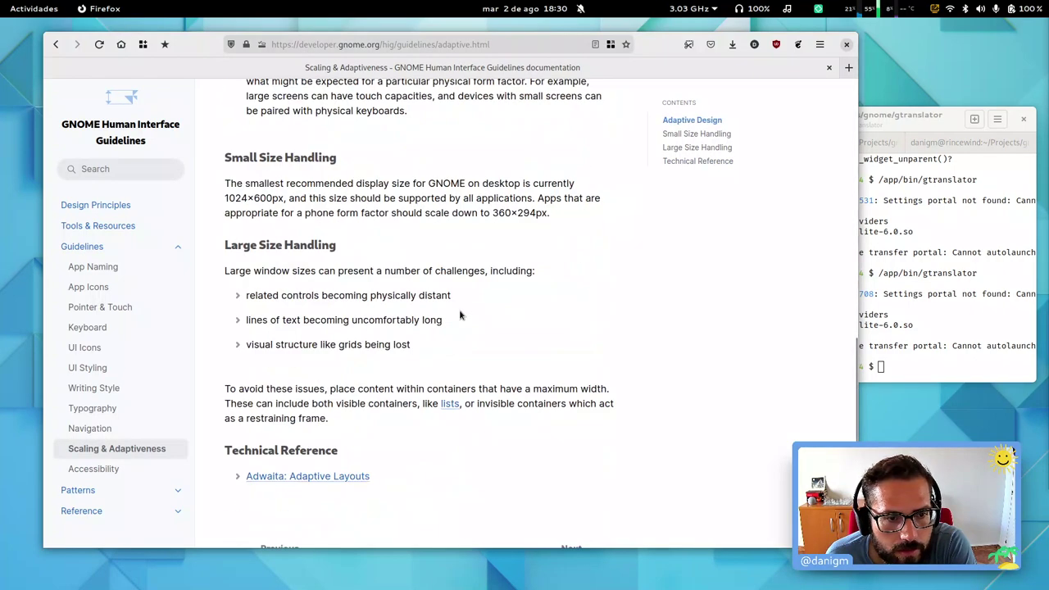
scroll(369, 443, "down", 2)
Step: Open the Adwaita: Adaptive Layouts reference in a separate tab, skim its Leaflet and Flap examples, and close the tab
middle_click(327, 414)
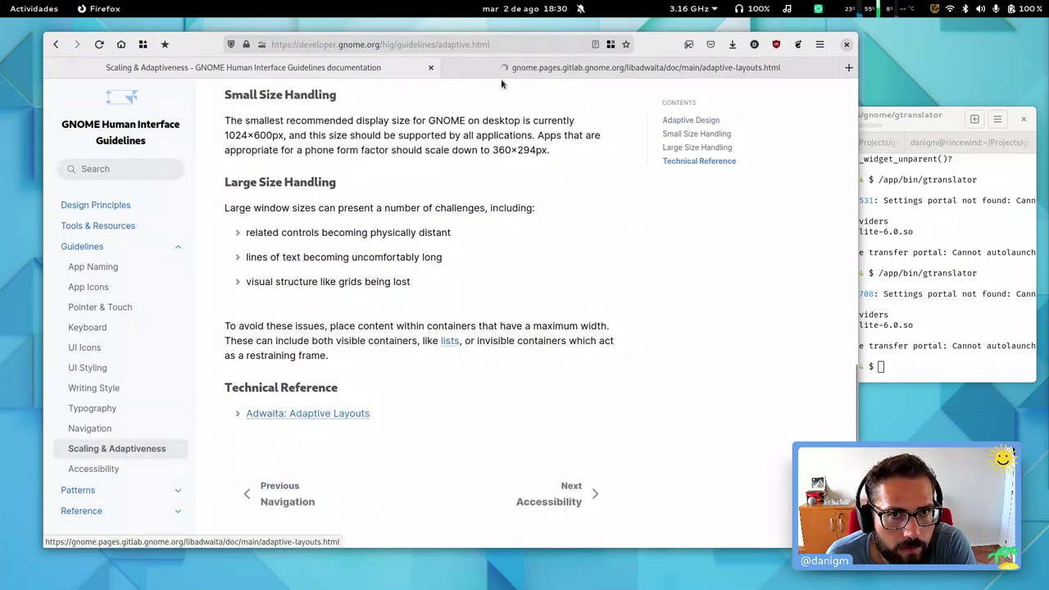
left_click(508, 70)
scroll(623, 368, "down", 10)
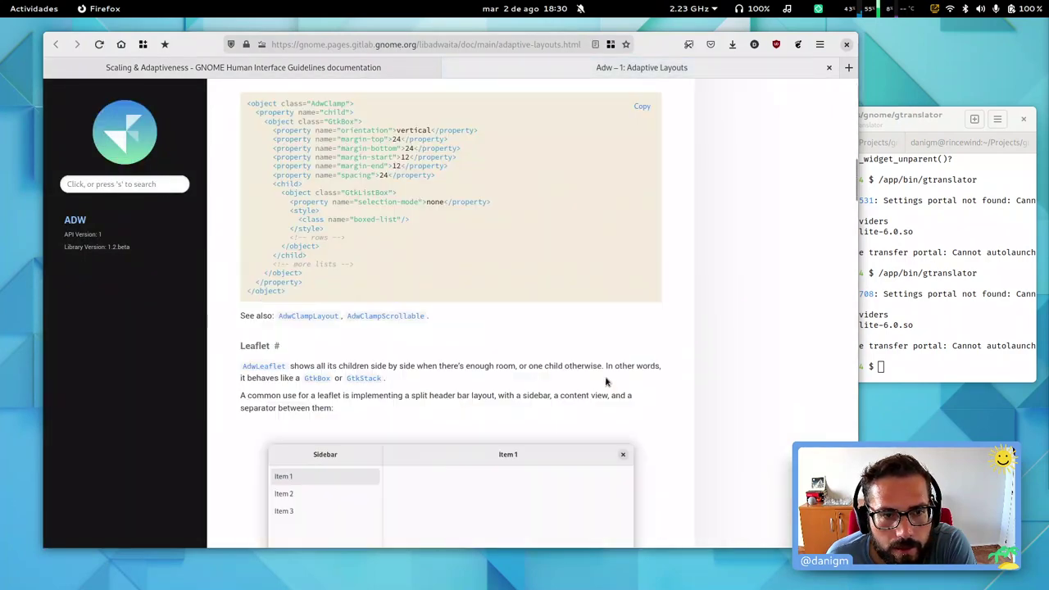
scroll(606, 381, "down", 12)
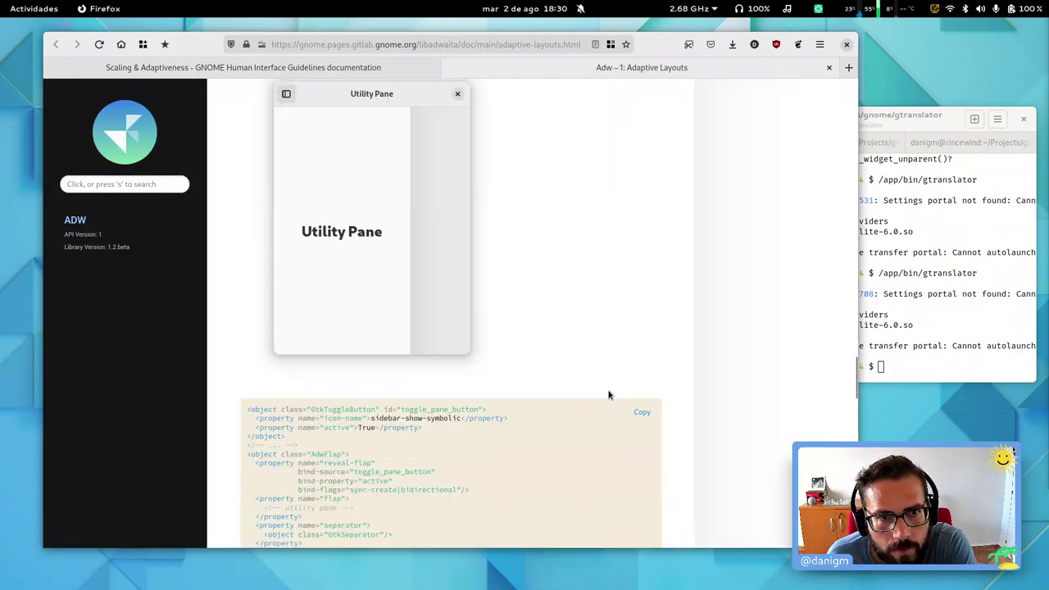
scroll(610, 392, "down", 3)
scroll(611, 382, "up", 10)
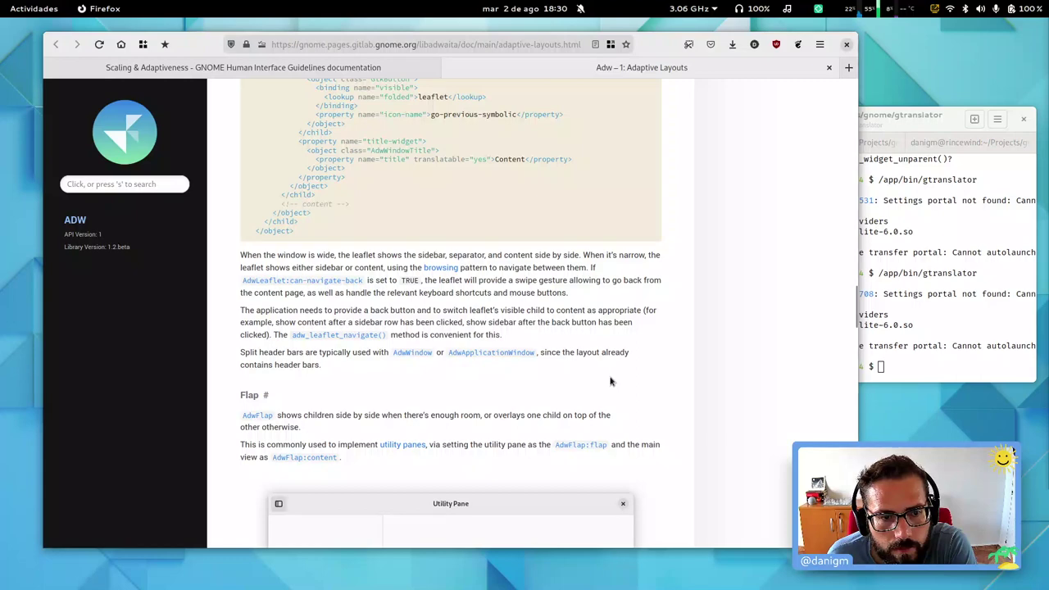
scroll(610, 381, "up", 8)
middle_click(782, 70)
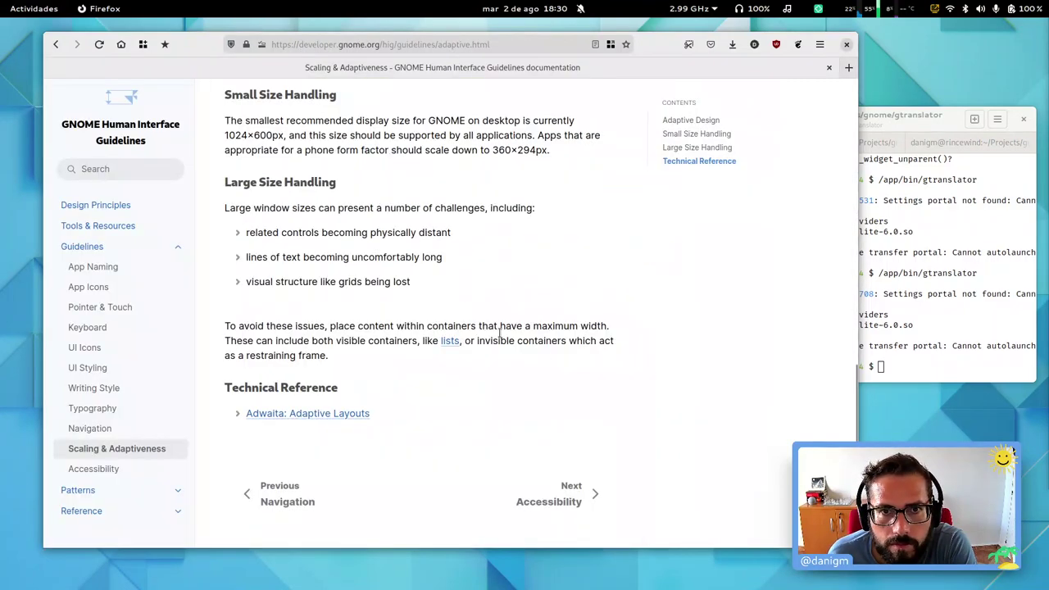
Step: Go on to the Accessibility page and skim its general guidelines, accessible names and testing sections
left_click(562, 500)
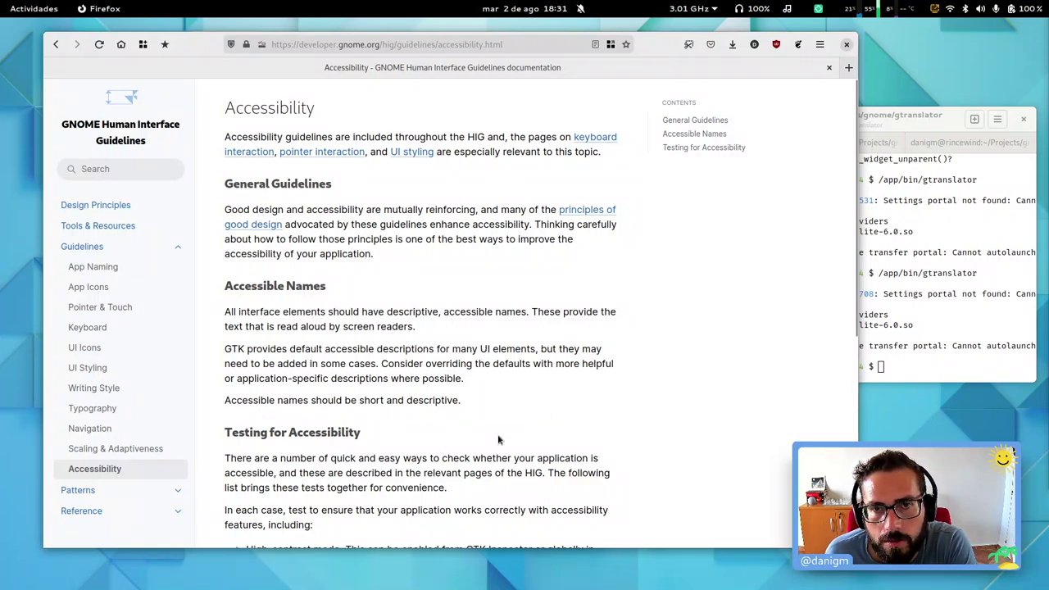
scroll(527, 440, "down", 5)
scroll(530, 438, "up", 5)
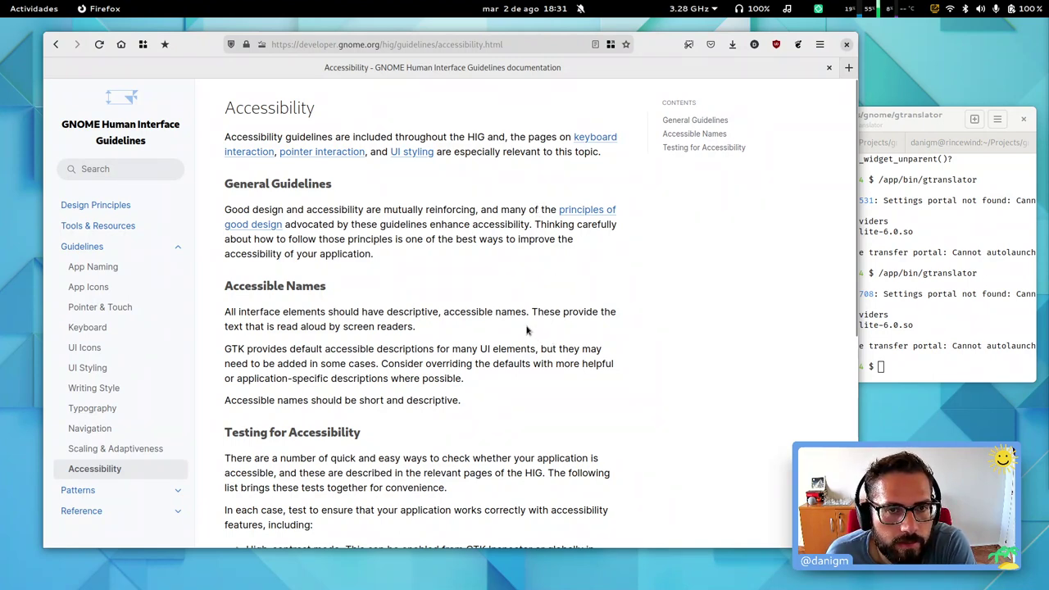
Step: Return to the Scaling & Adaptiveness page and open its Adwaita: Adaptive Layouts reference again
left_click(130, 451)
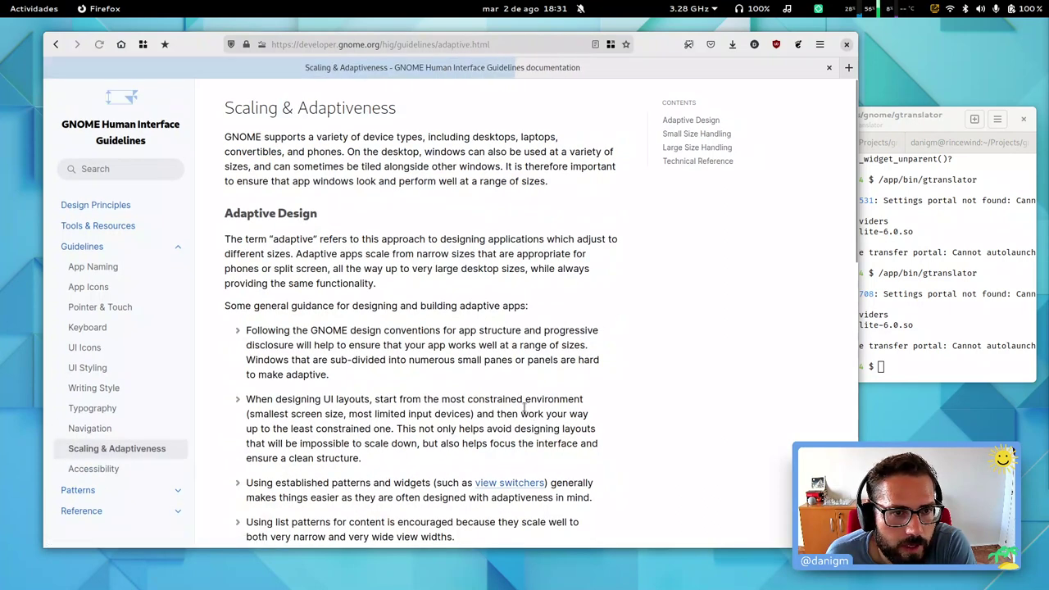
scroll(485, 426, "down", 10)
left_click(333, 414)
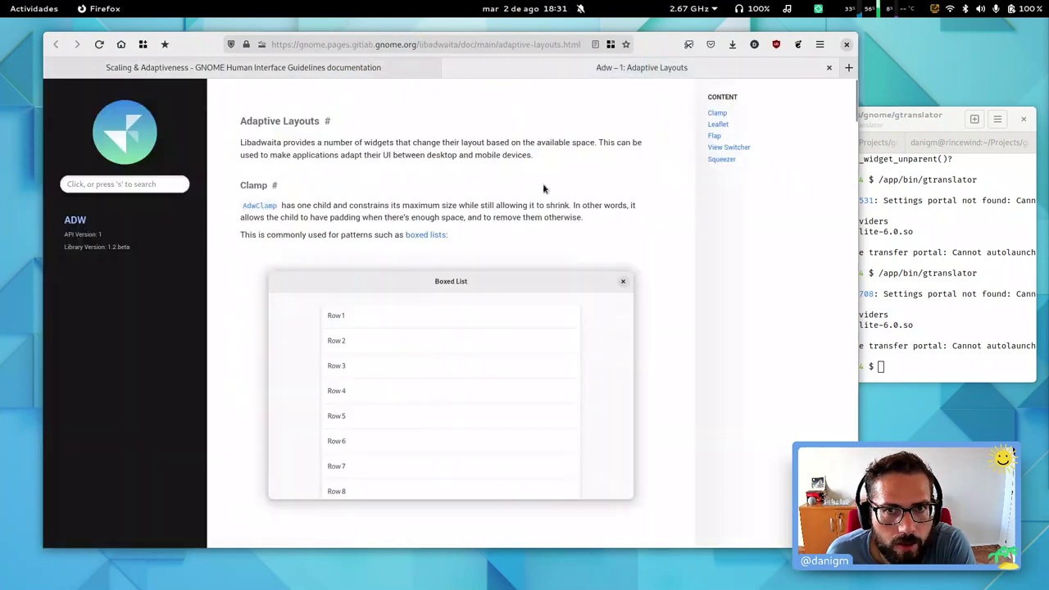
Step: Examine the Leaflet section with its sidebar examples and the Flap section with its utility pane example
scroll(608, 310, "down", 1)
scroll(608, 309, "down", 15)
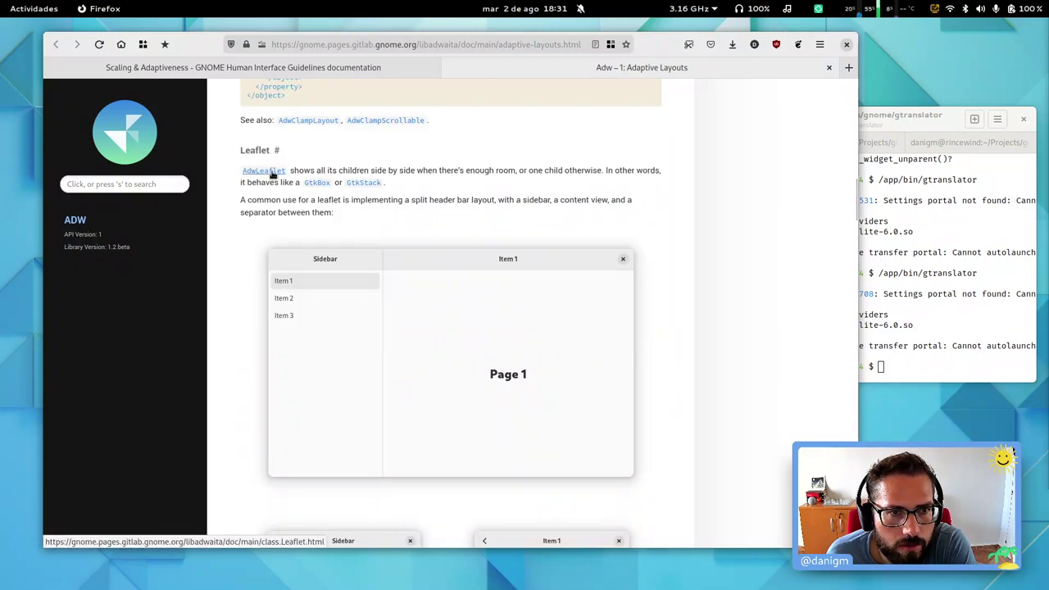
scroll(394, 227, "down", 5)
scroll(393, 228, "down", 1)
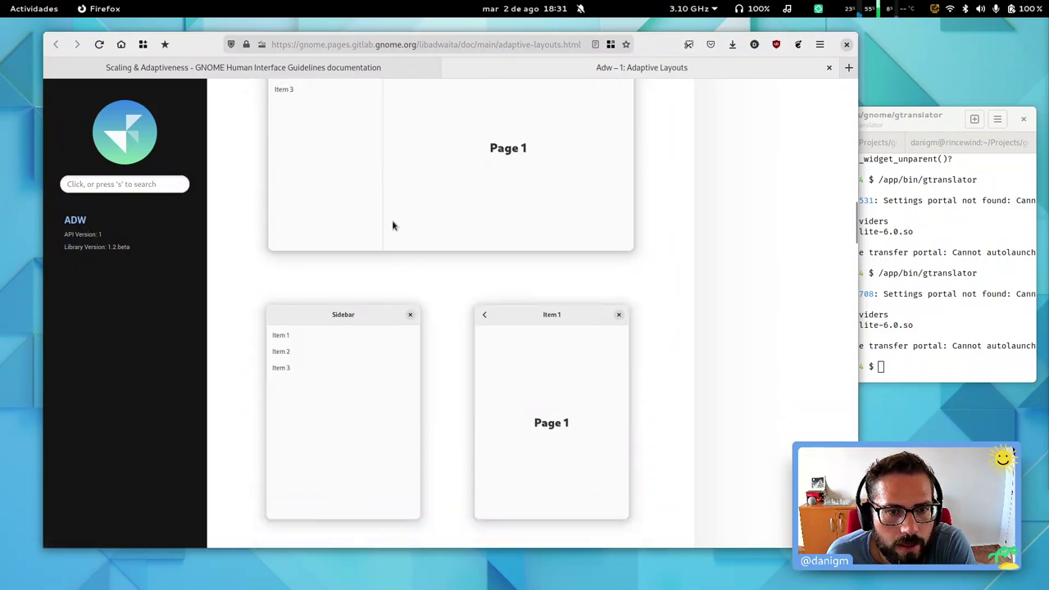
scroll(392, 224, "up", 8)
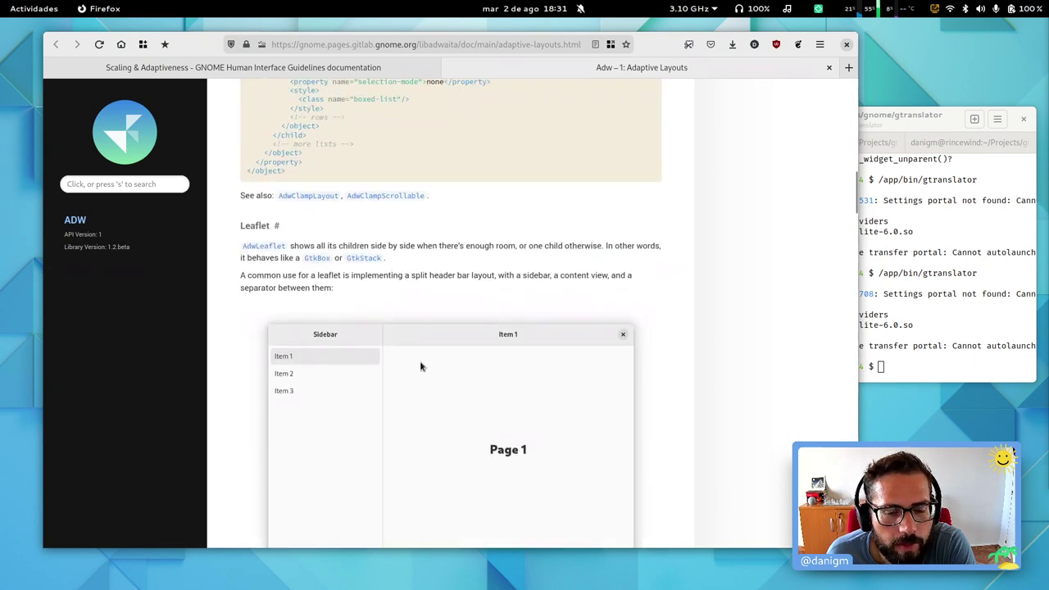
scroll(395, 356, "down", 5)
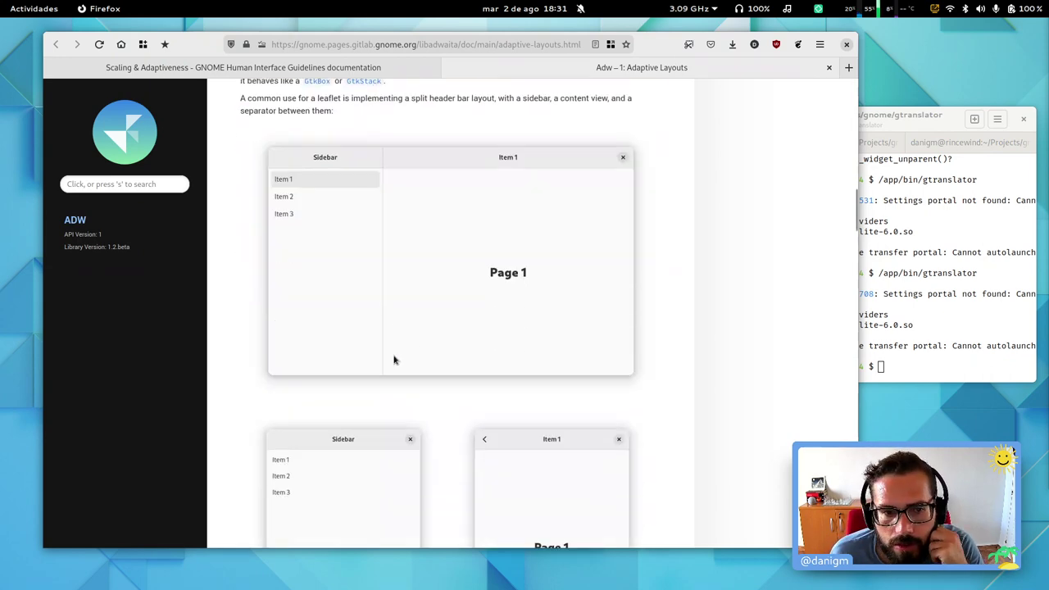
scroll(393, 358, "down", 20)
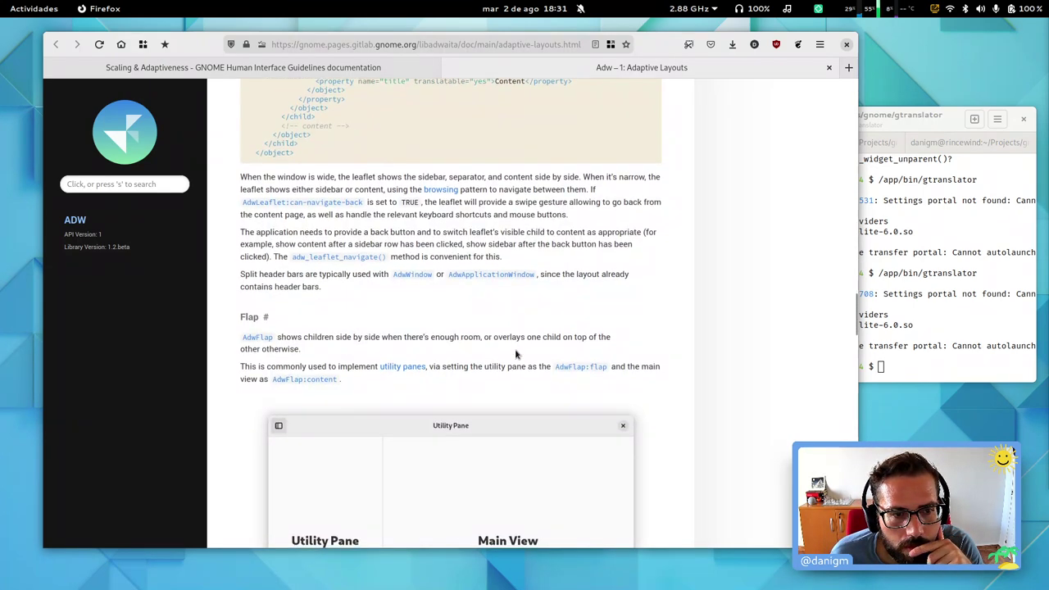
scroll(516, 354, "down", 4)
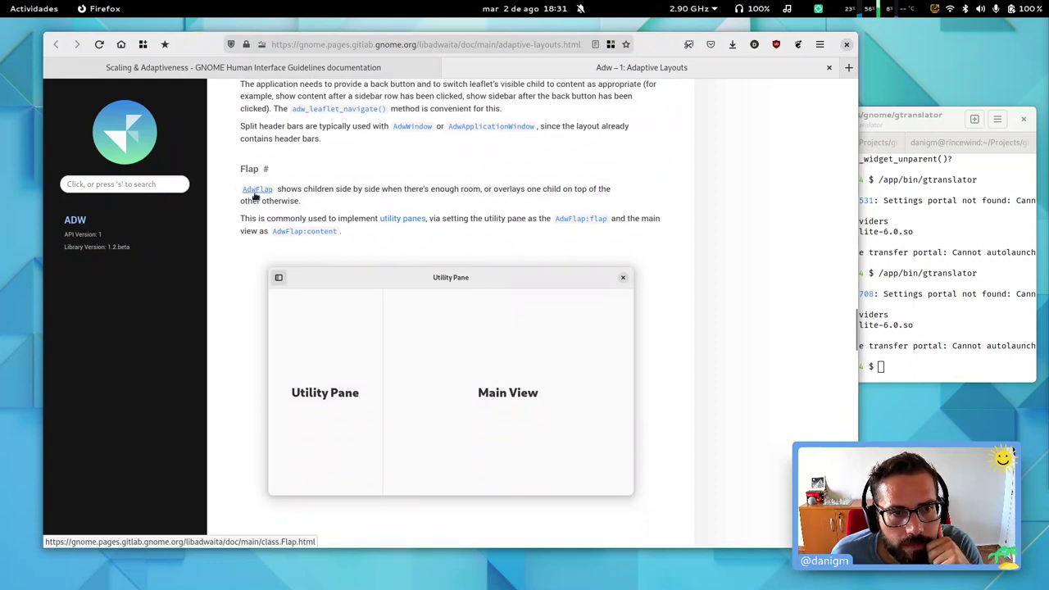
Step: Switch to HIG-TODO in the terminal and fill the empty checklist item with "Use flap for sidebar"
left_click(910, 233)
key("ctrl+Page_Down")
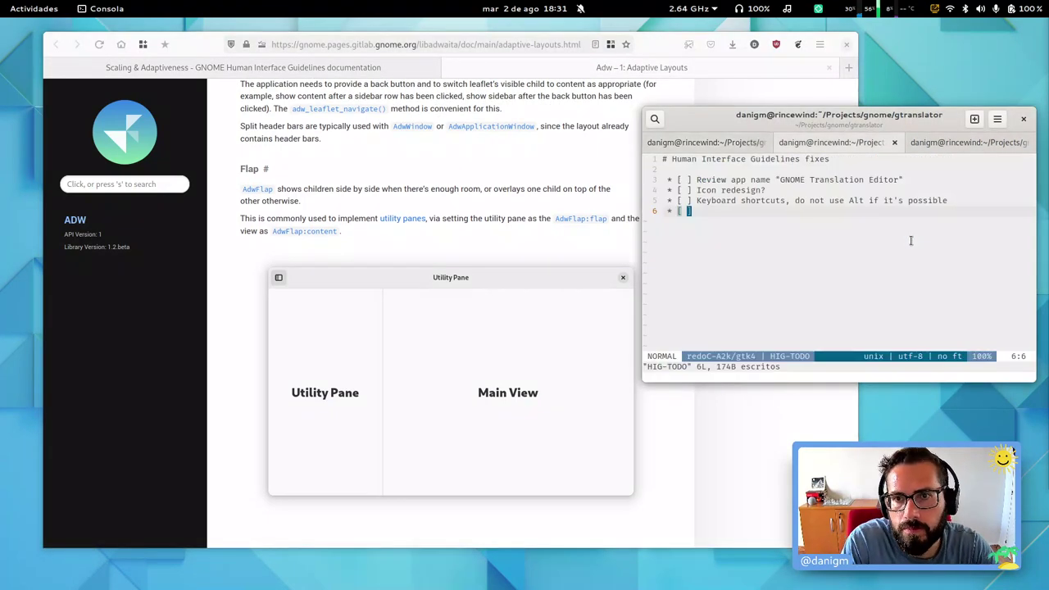
type("A Use ")
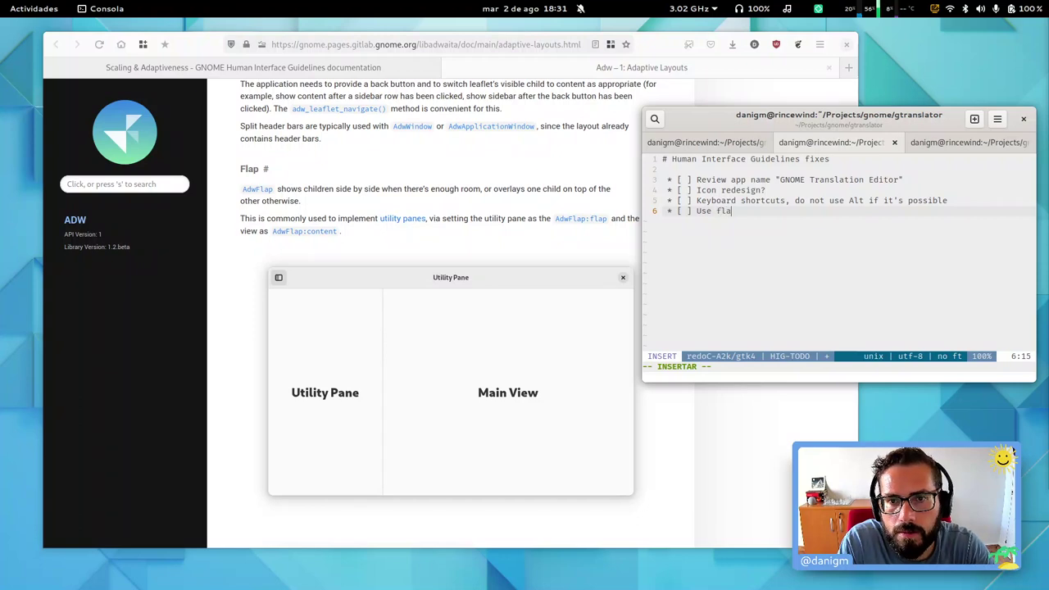
type("flap for sid")
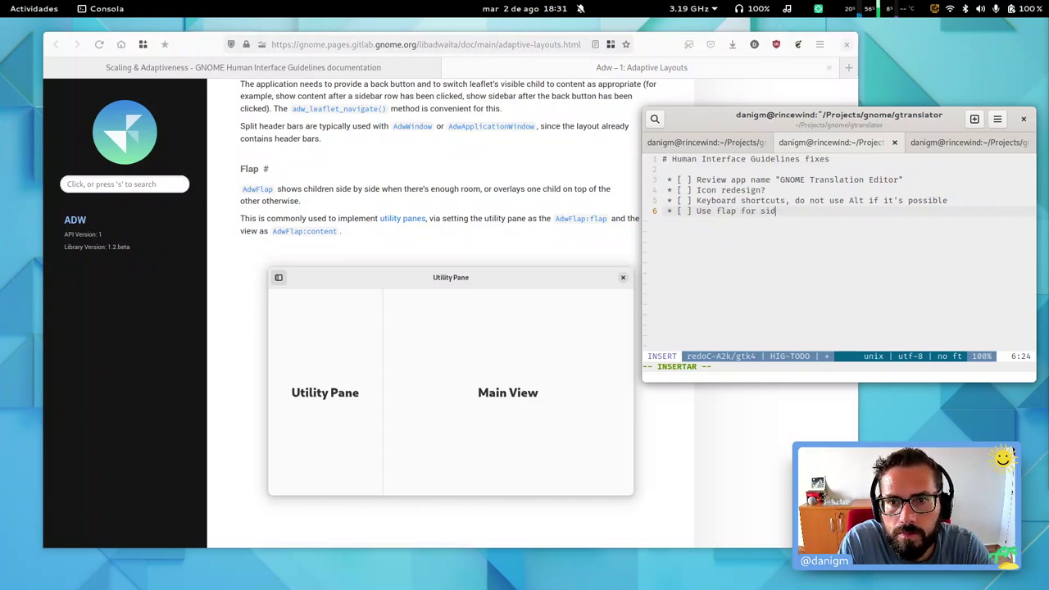
type("eebar")
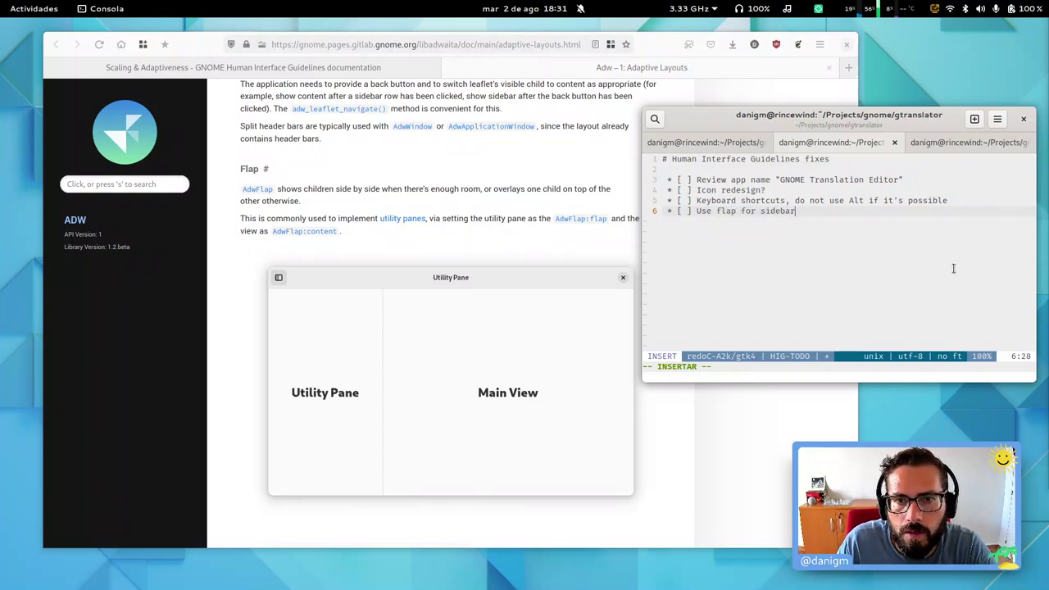
Step: Replace the word "flap" in the sidebar item with "AdwFlap" and save HIG-TODO
key("Escape")
key("b")
key("b")
key("b")
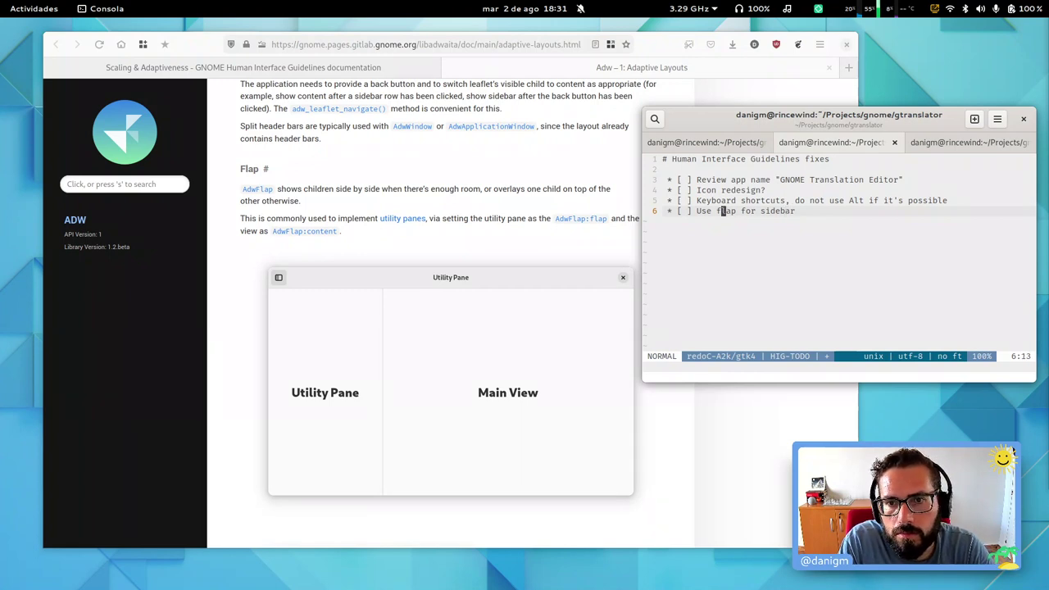
type("cw")
type("AdwFlap")
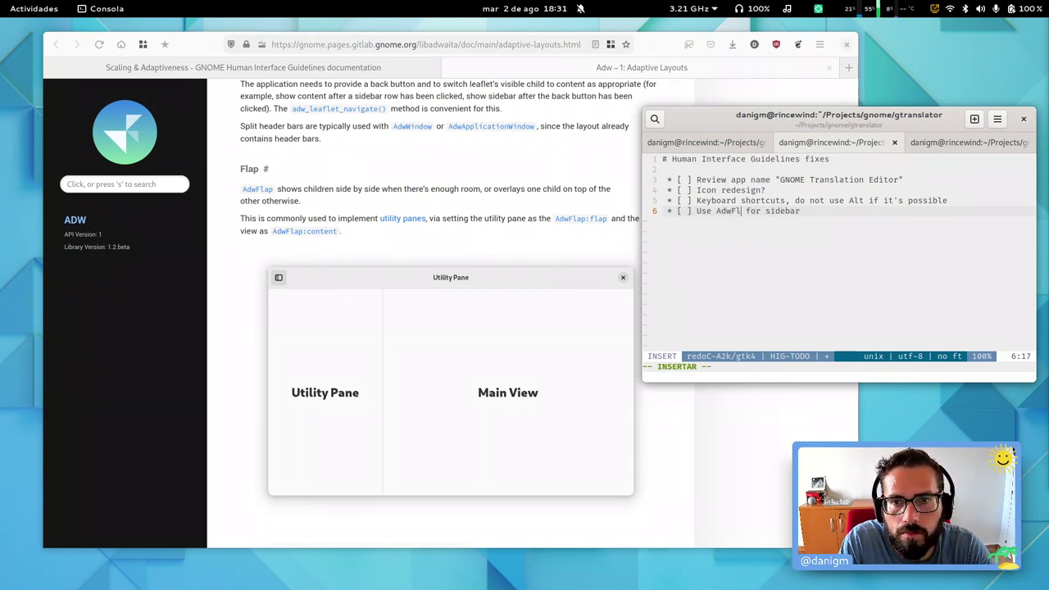
key("Escape")
type(":w")
key("Return")
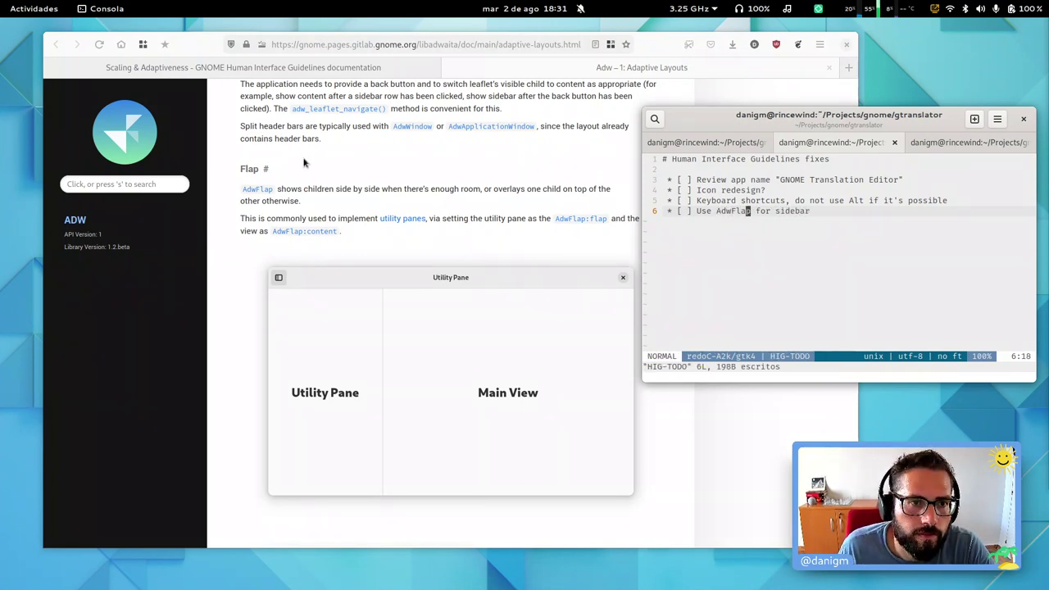
Step: Return to the Adaptive Layouts page in Firefox and examine the wide and narrow utility pane examples in the Flap section
left_click(325, 190)
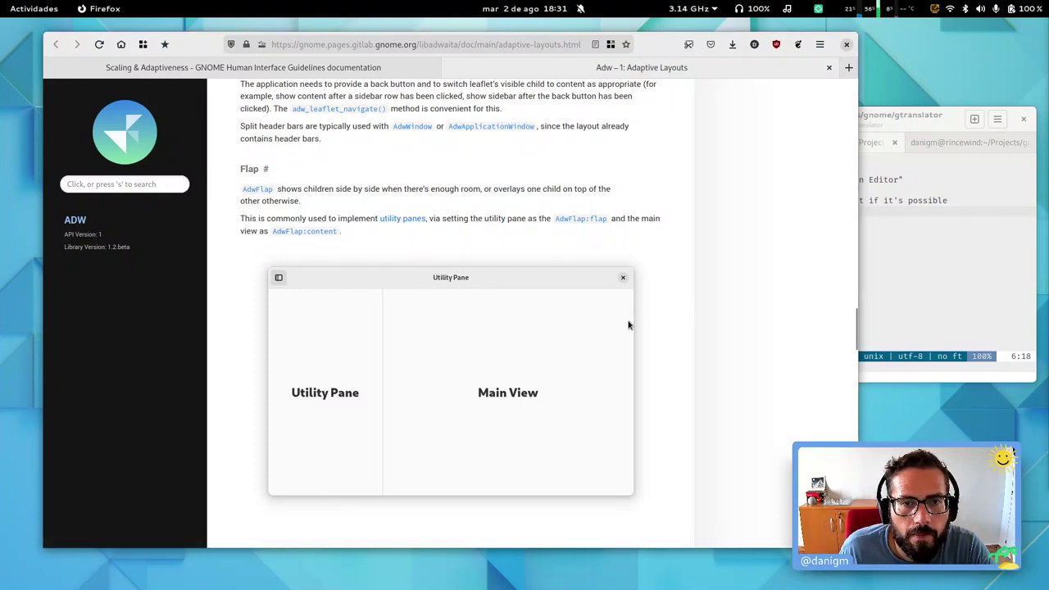
scroll(623, 311, "down", 6)
scroll(508, 304, "up", 2)
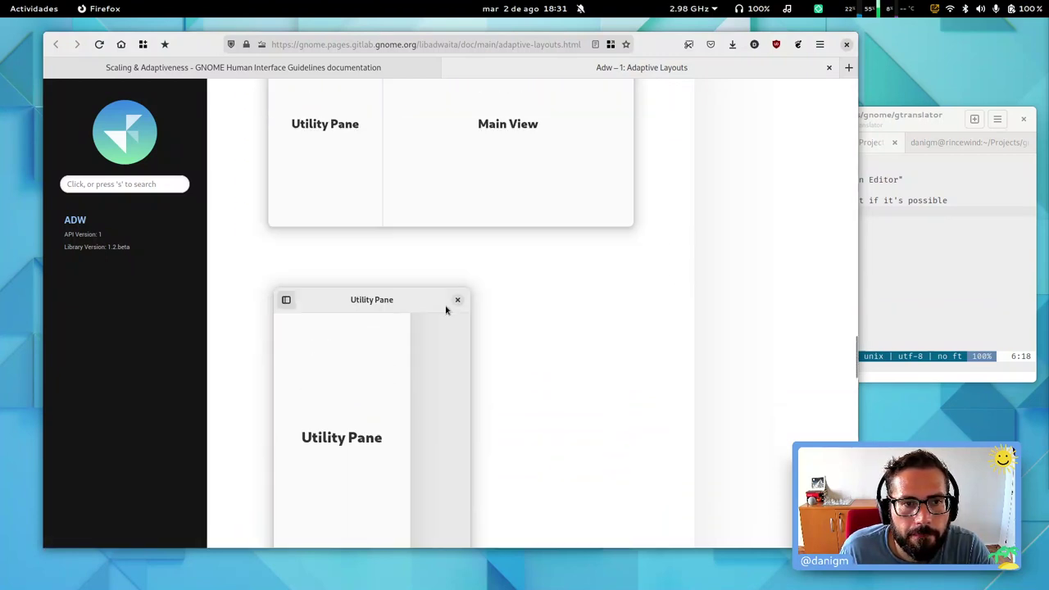
scroll(446, 311, "up", 1)
scroll(445, 320, "down", 3)
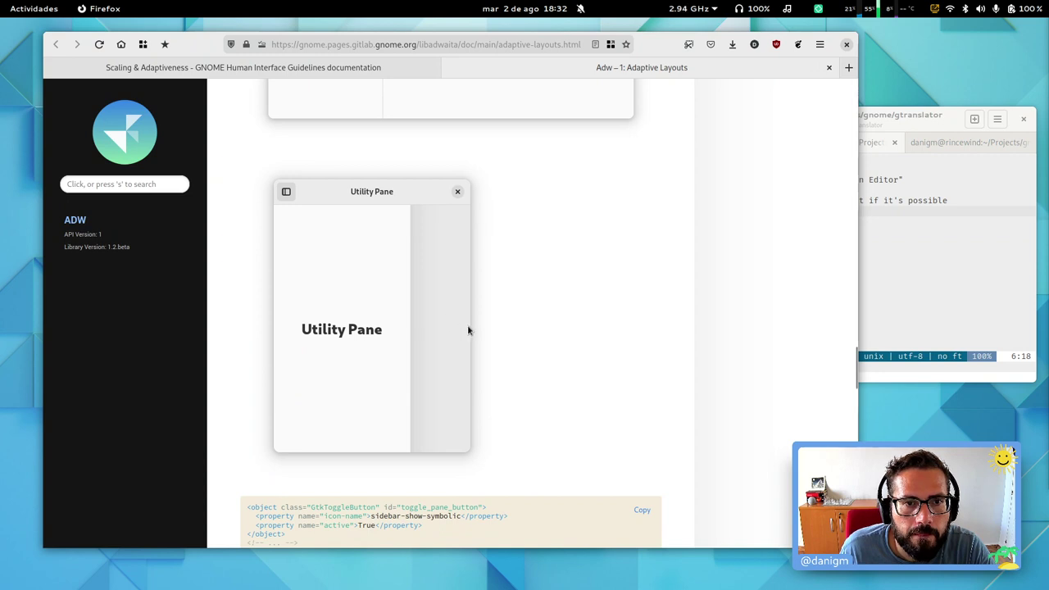
scroll(431, 293, "up", 3)
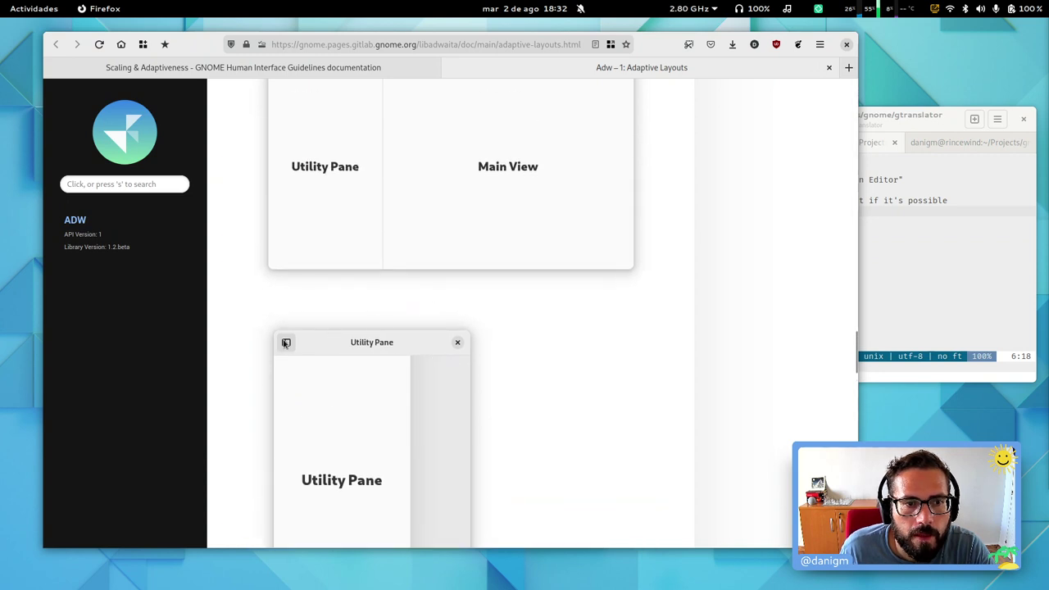
scroll(394, 342, "up", 3)
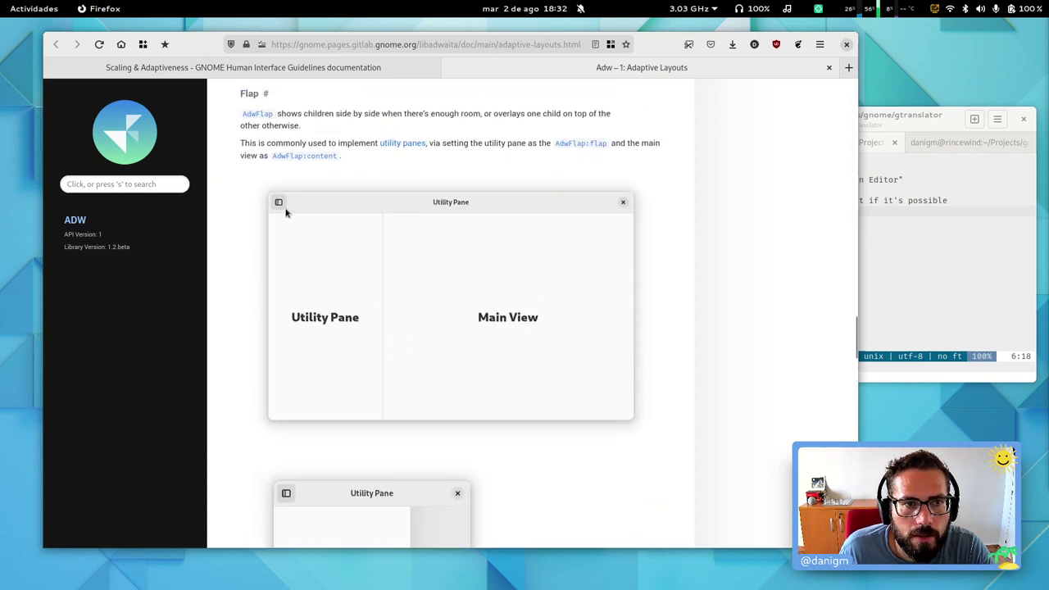
scroll(306, 423, "down", 3)
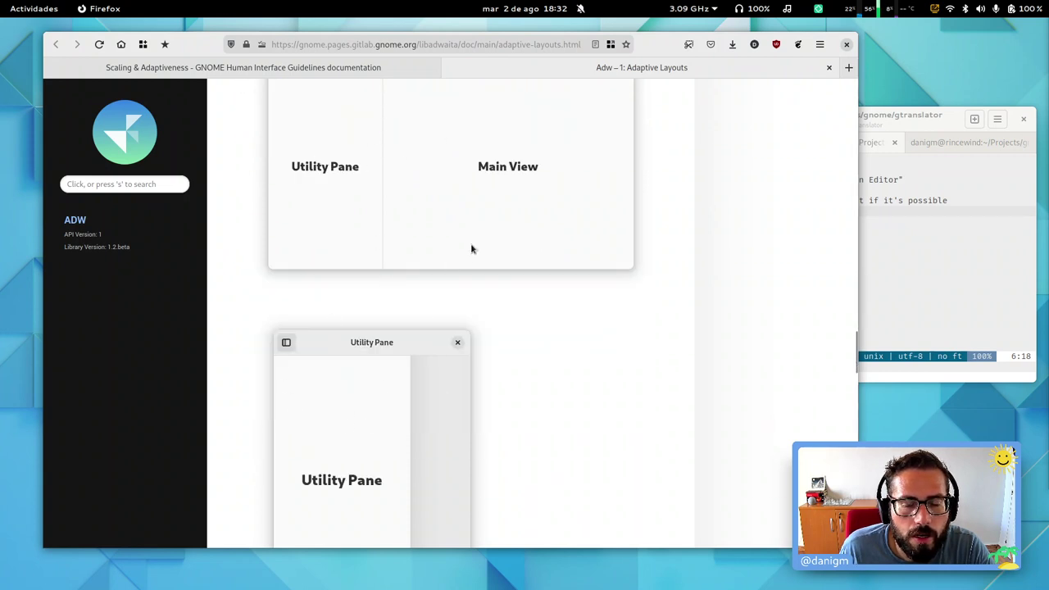
scroll(471, 248, "up", 5)
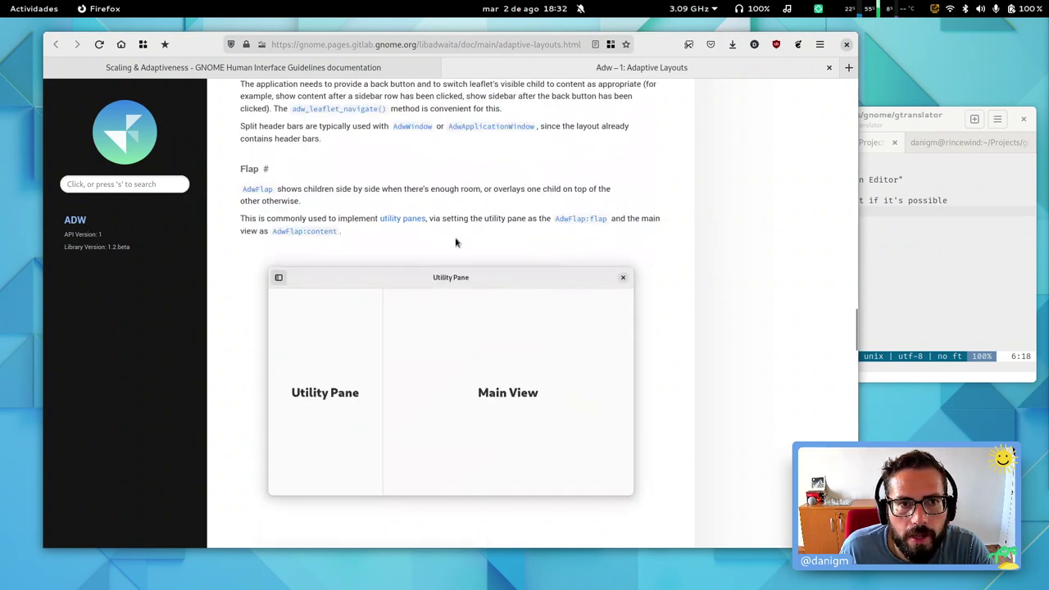
Step: Open the AdwFlap class reference in a separate tab and append its URL to the sidebar item in HIG-TODO
middle_click(258, 190)
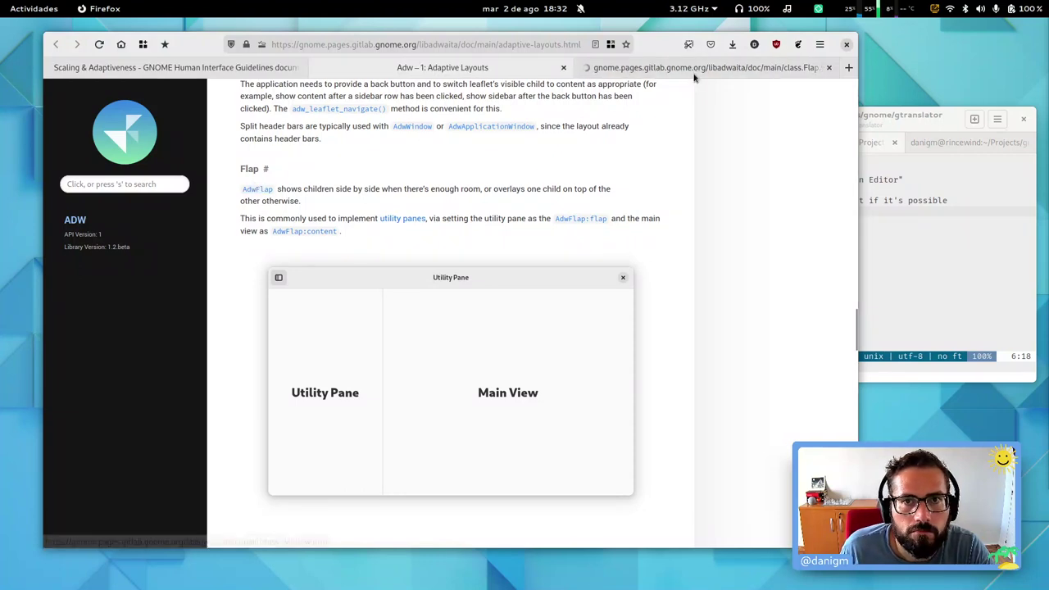
left_click(693, 74)
key("ctrl+l")
key("alt+Tab")
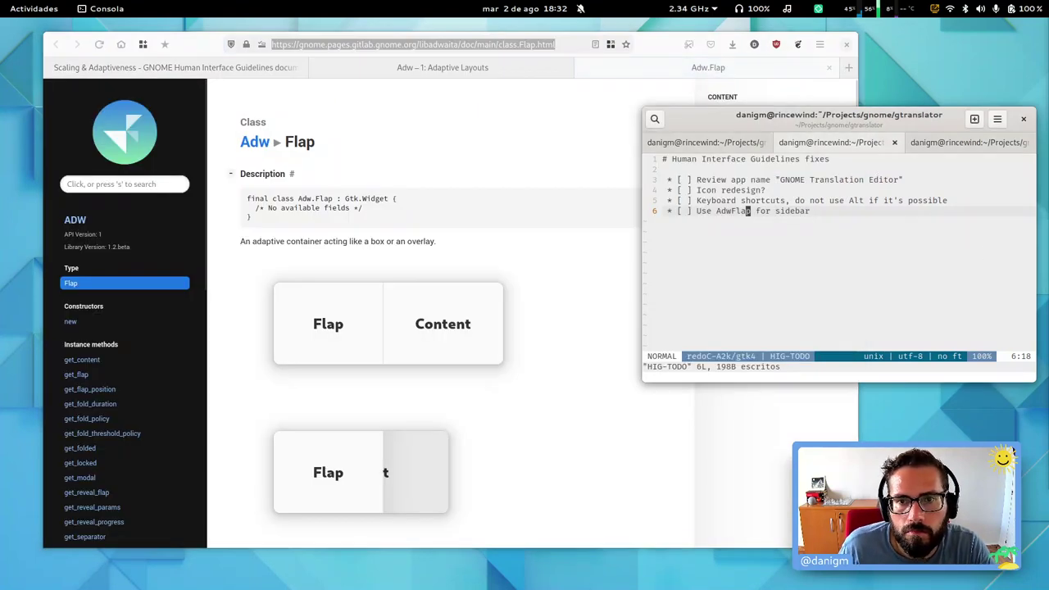
key("A")
type("https://gnome.pages.gitlab.gnome.org/libadwaita/doc/main/class.Flap.html")
key("Escape")
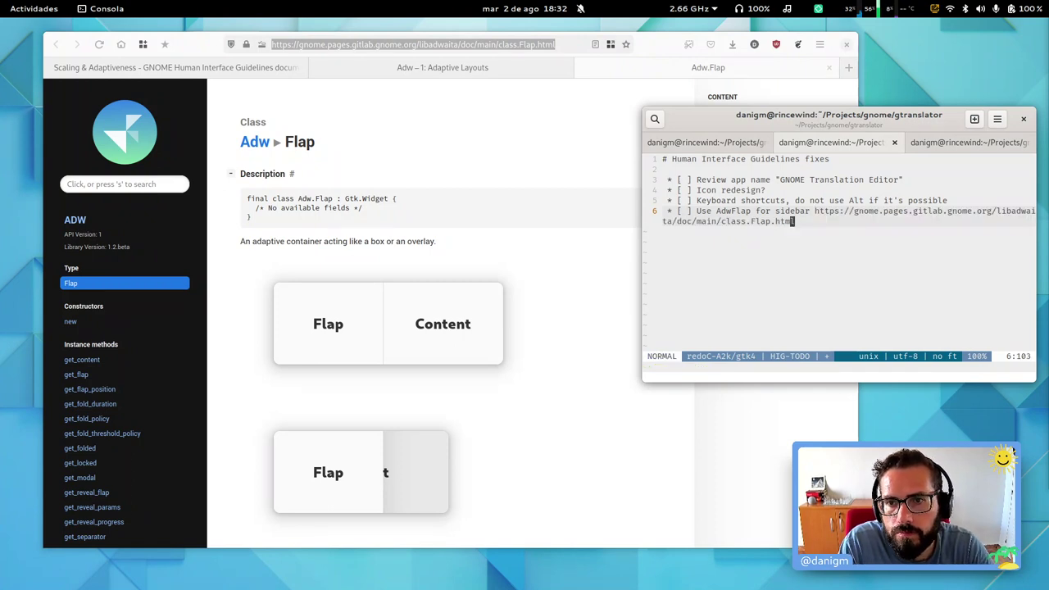
Step: Add an empty checkbox item below the AdwFlap entry, save HIG-TODO, and get ready to append text to the new item
type("o")
type("*")
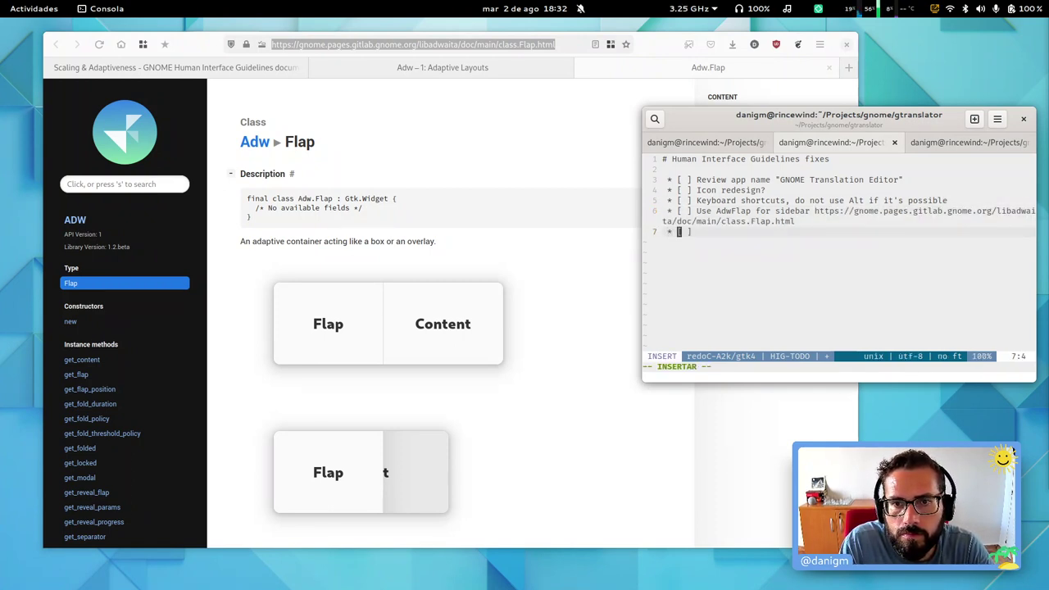
key("Escape")
type(":w")
key("Return")
key("A")
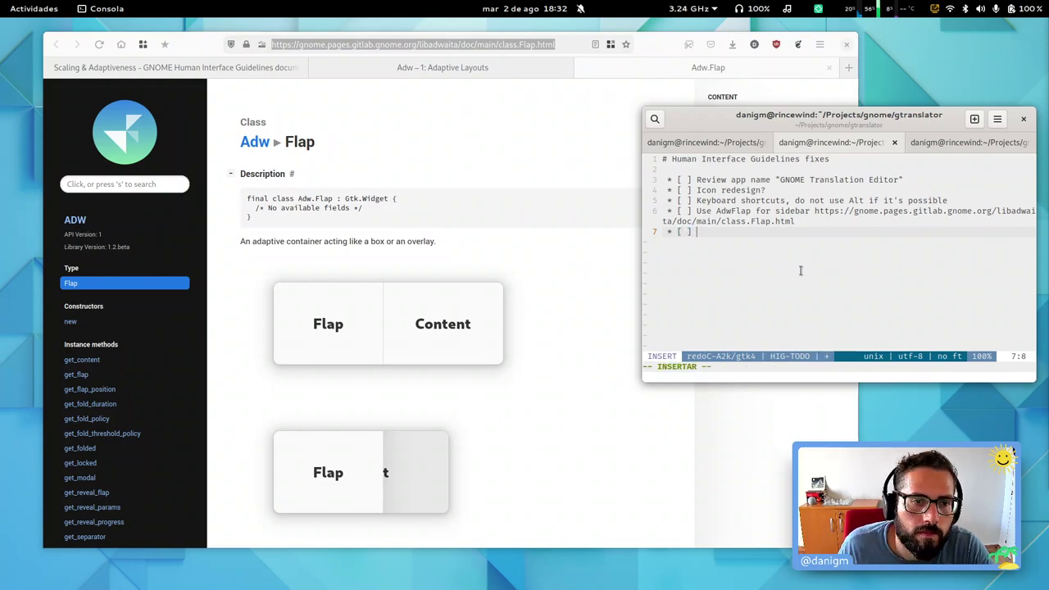
Step: Skim the Adw.Flap class description in Firefox and close both libadwaita reference tabs
scroll(546, 290, "down", 5)
scroll(541, 313, "up", 4)
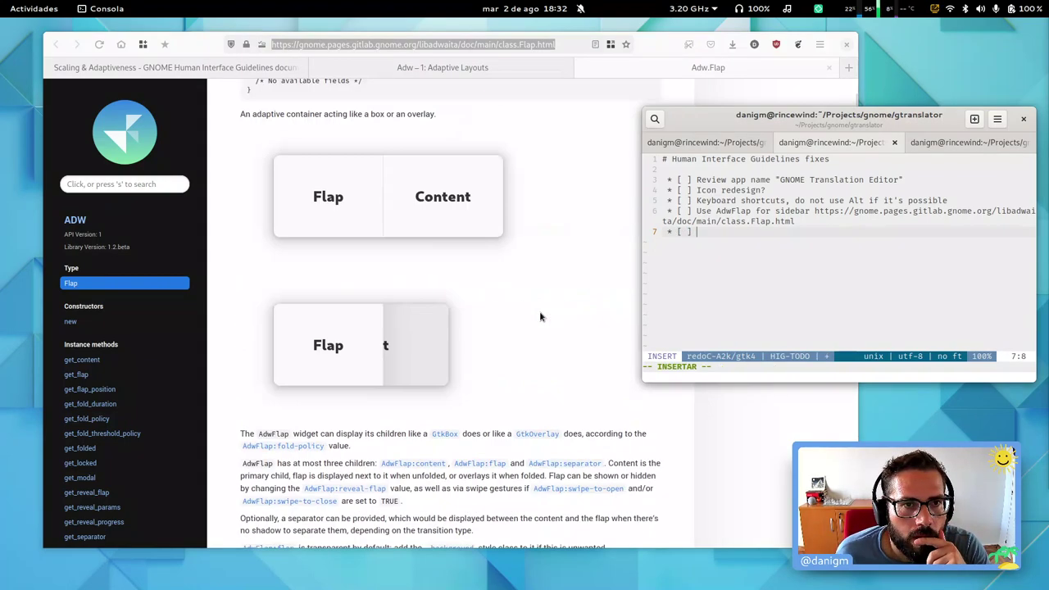
scroll(533, 311, "down", 8)
scroll(529, 344, "down", 6)
scroll(529, 363, "up", 7)
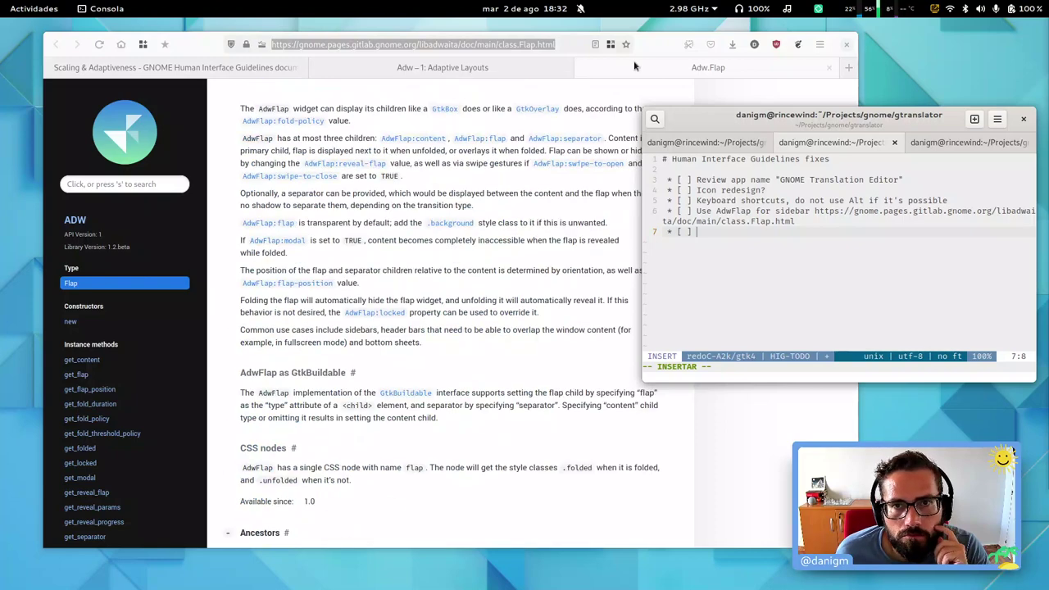
left_click(514, 77)
key("ctrl+w")
key("ctrl+w")
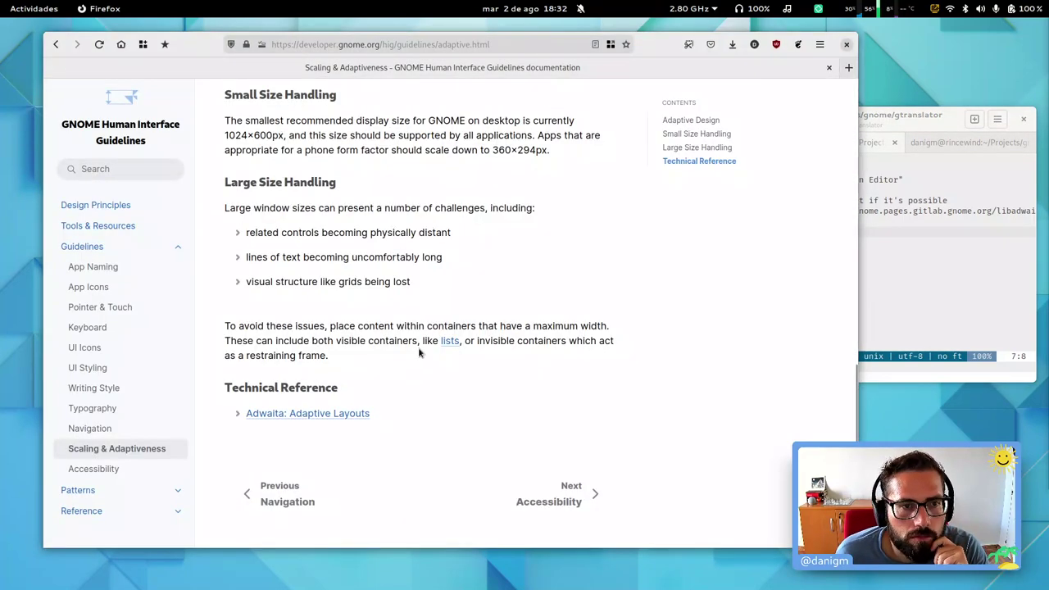
Step: Read the Accessibility page, including its testing checklist, and go on to the Patterns overview
left_click(571, 494)
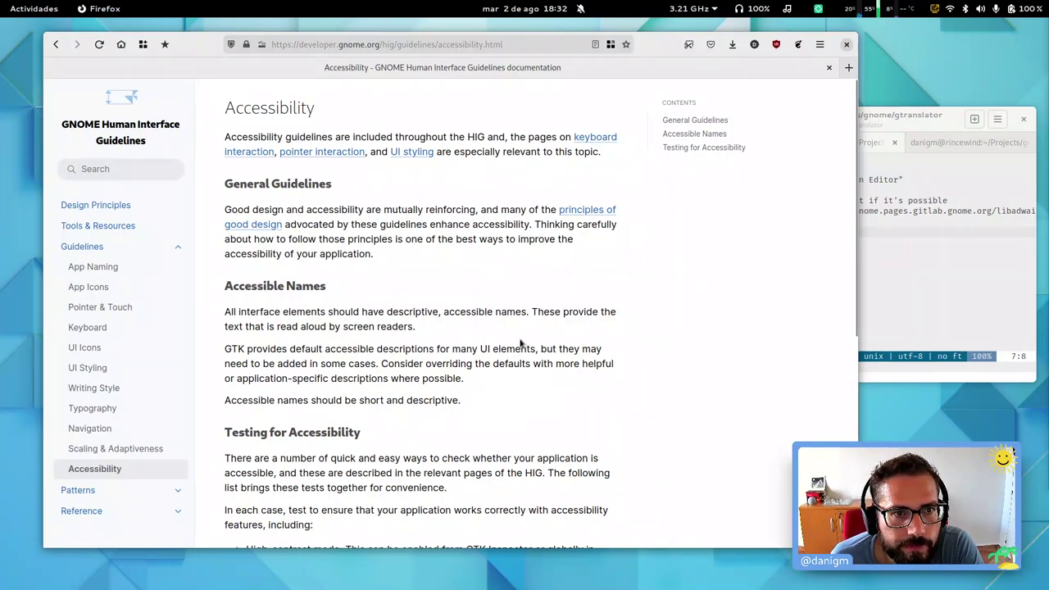
scroll(449, 343, "down", 2)
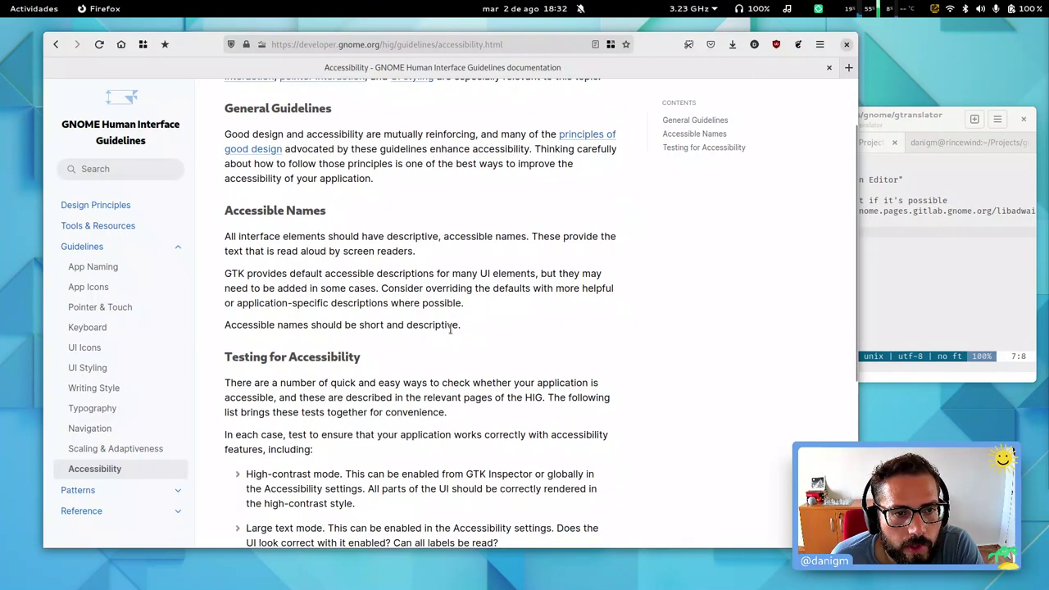
scroll(449, 329, "down", 7)
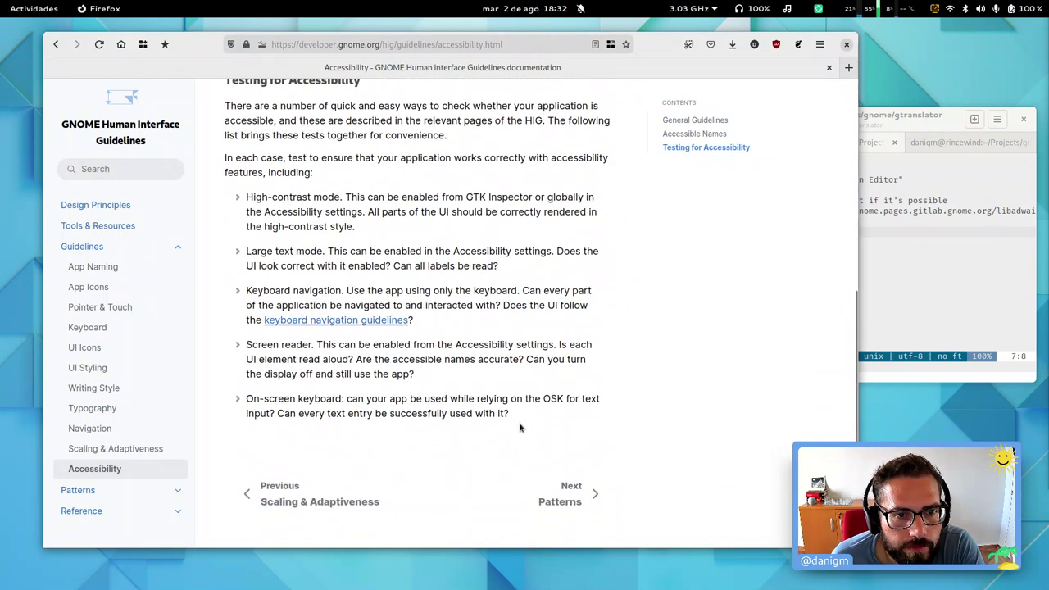
left_click(80, 491)
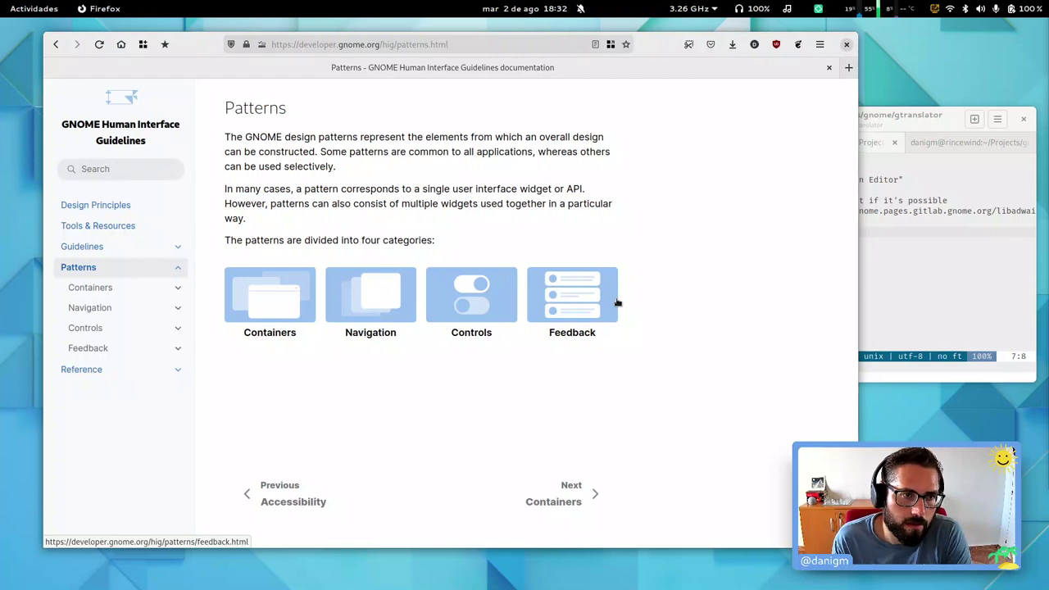
Step: Switch to HIG-TODO in the terminal, leave text entry, and save the file again
left_click(900, 239)
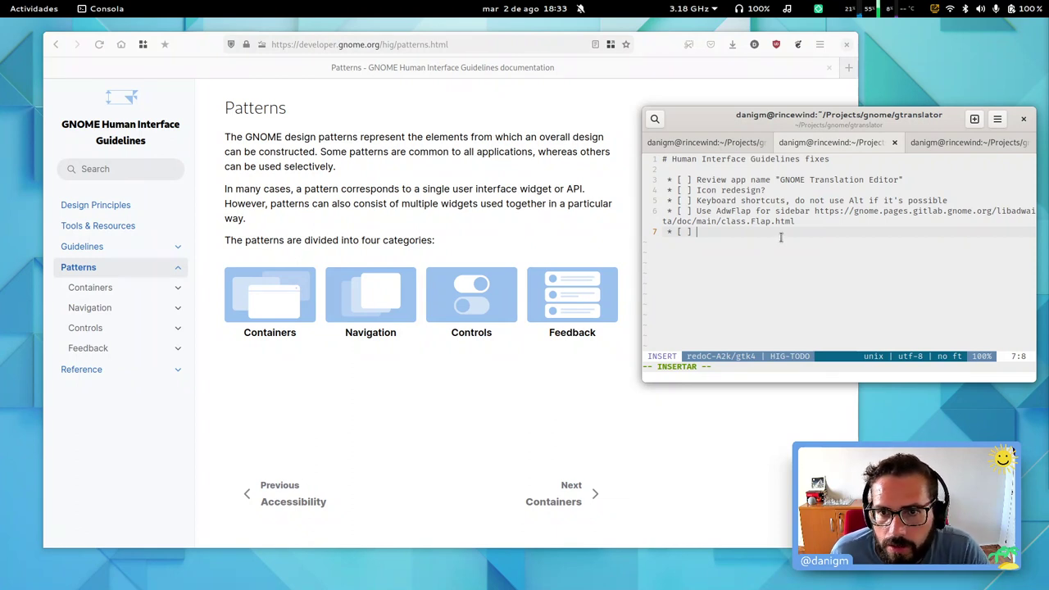
key("Escape")
type(":w")
key("Return")
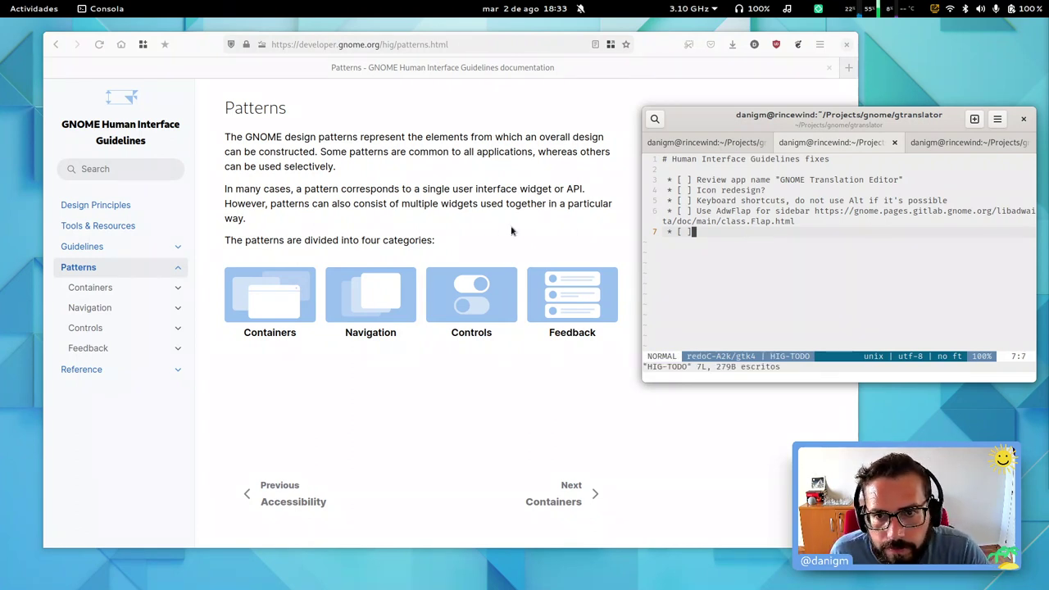
Step: Return to the guidelines in Firefox and open the Windows page from the Containers patterns
left_click(382, 199)
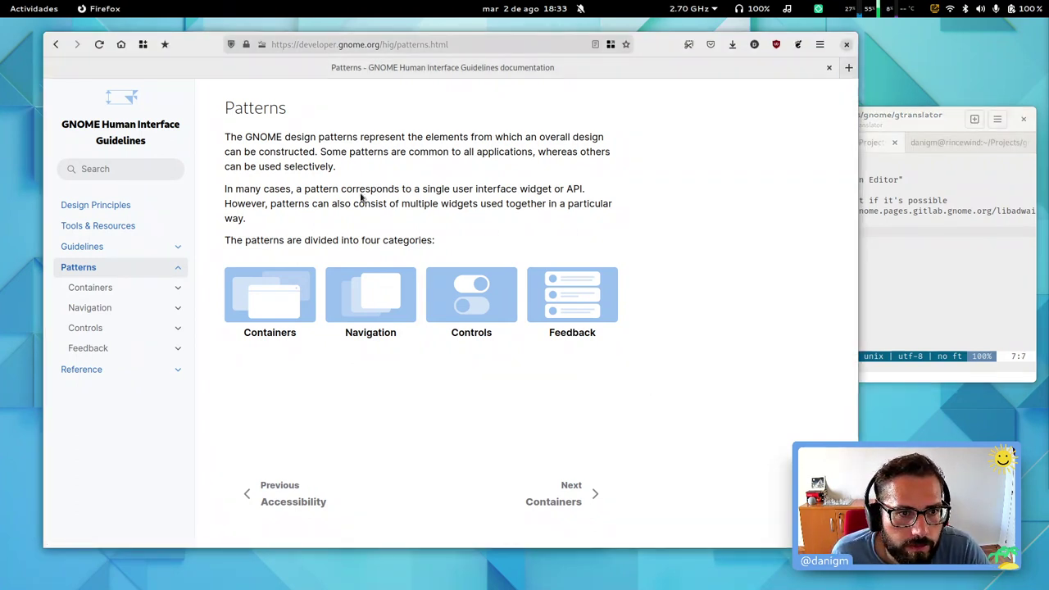
left_click(271, 293)
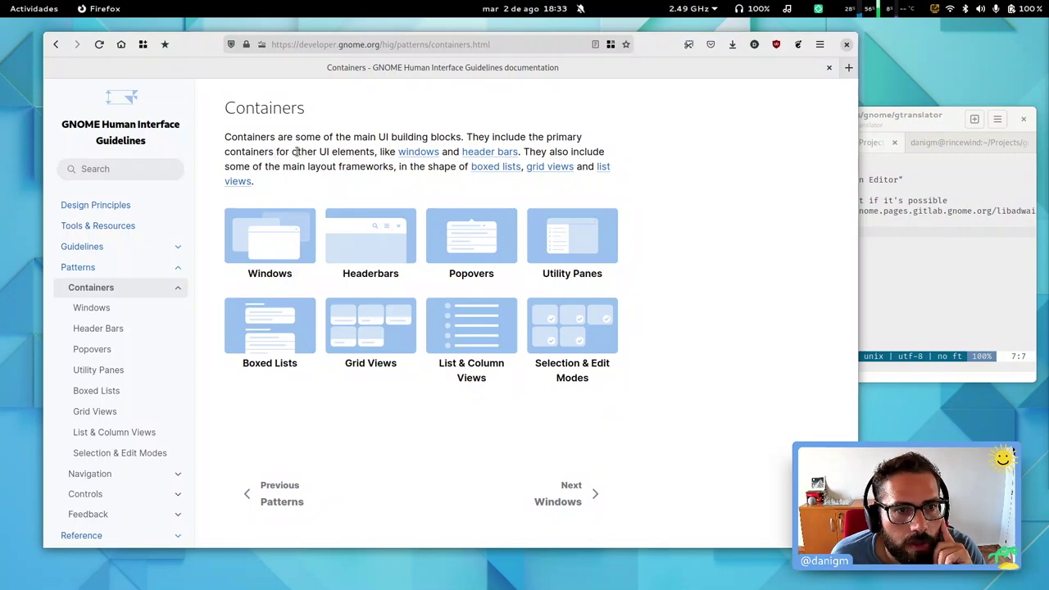
left_click(252, 238)
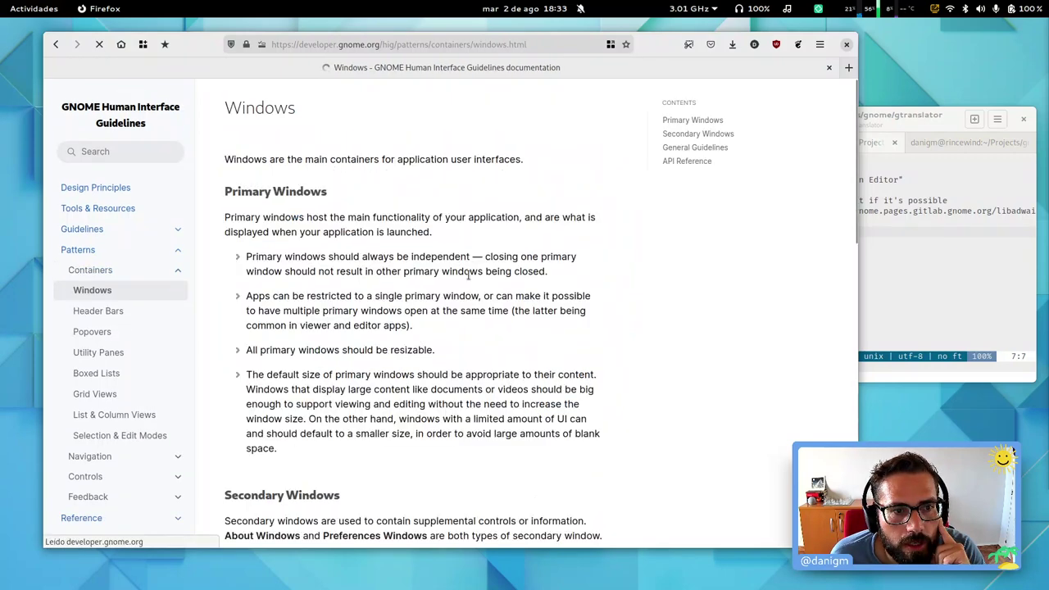
Step: Read the Windows page, covering primary windows, secondary window modality and stacking, general guidelines, and the API reference
scroll(475, 348, "down", 5)
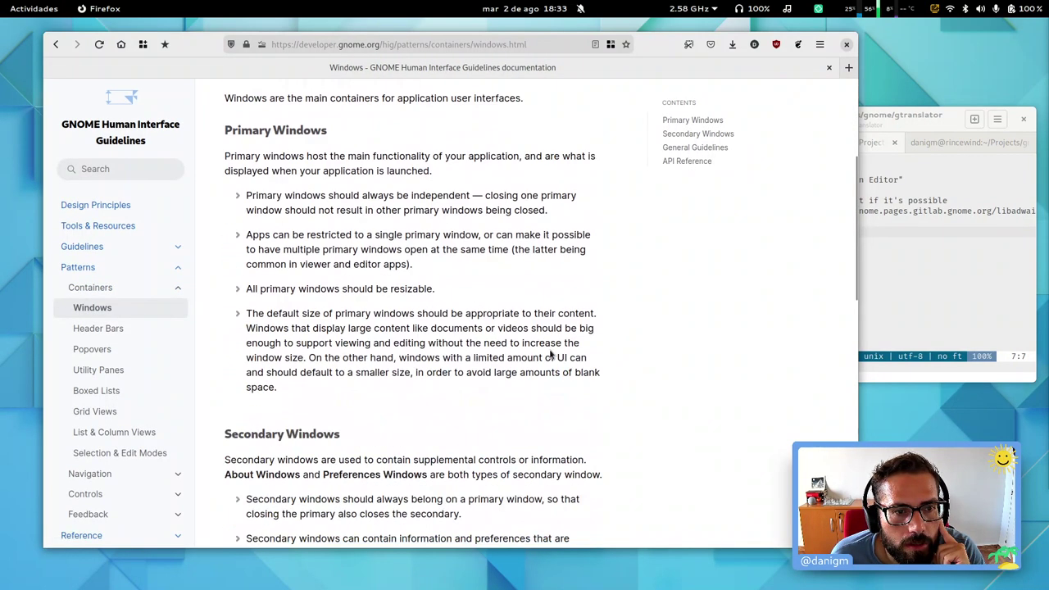
scroll(631, 386, "down", 3)
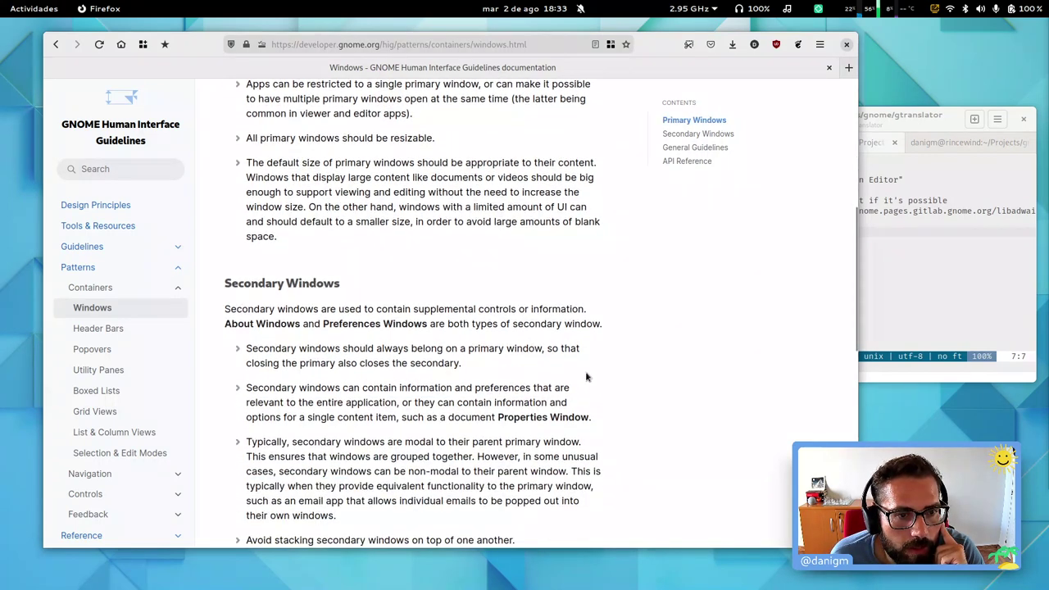
triple_click(357, 308)
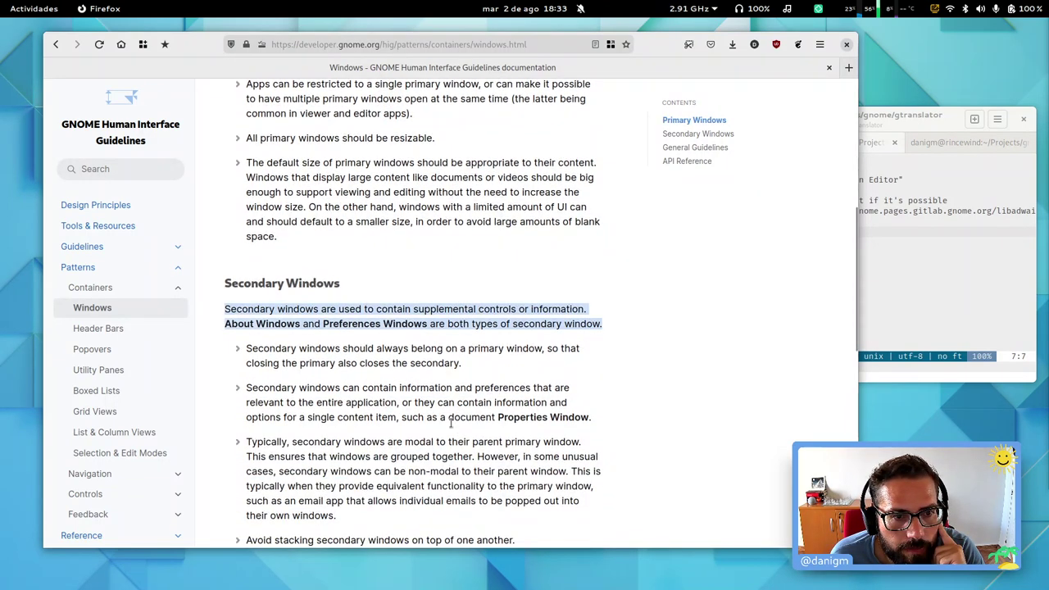
scroll(435, 421, "down", 3)
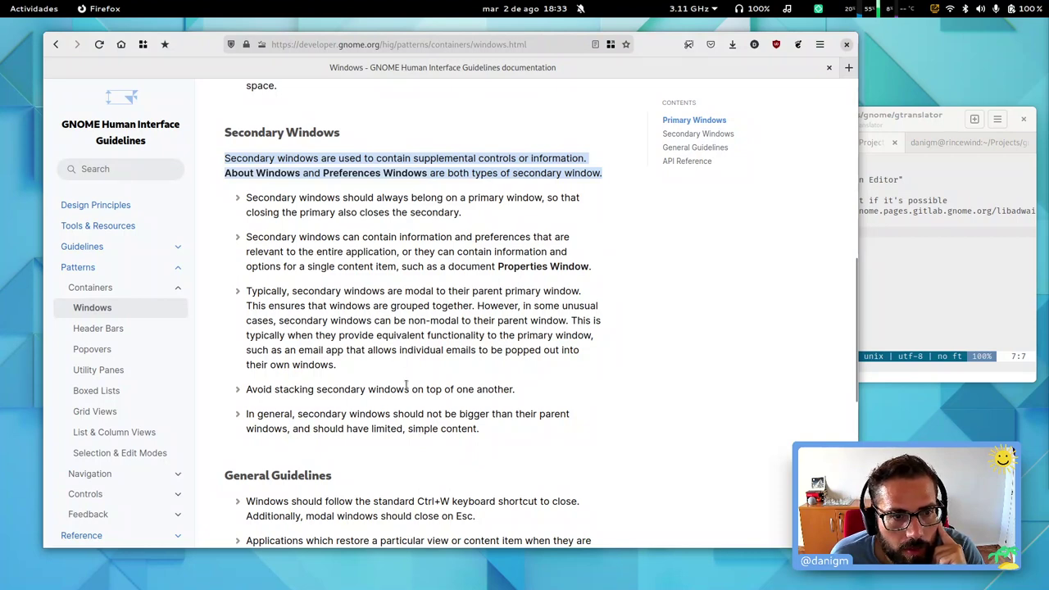
triple_click(442, 302)
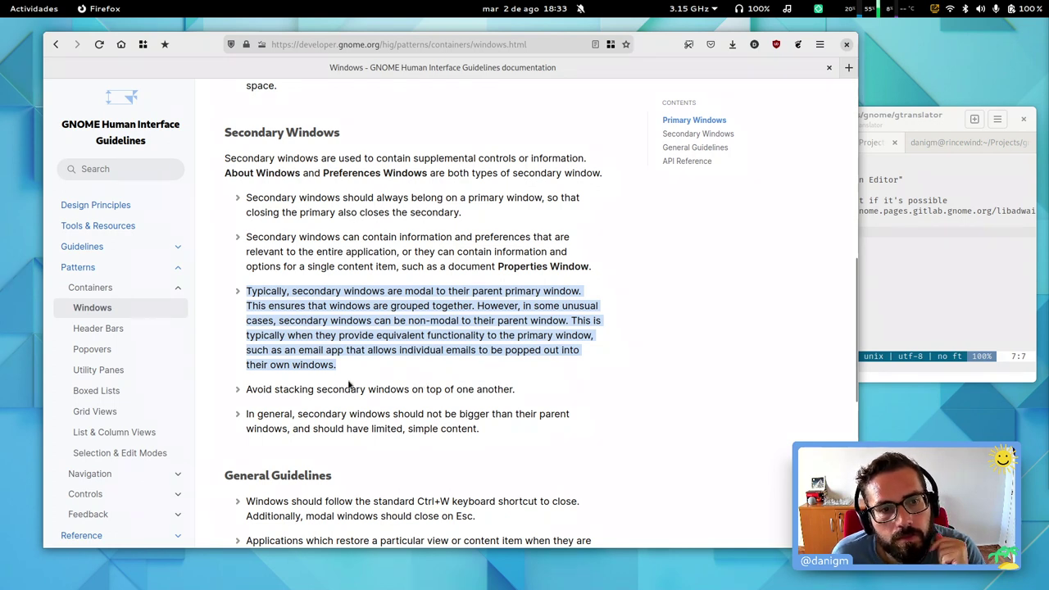
triple_click(270, 394)
left_click(304, 455)
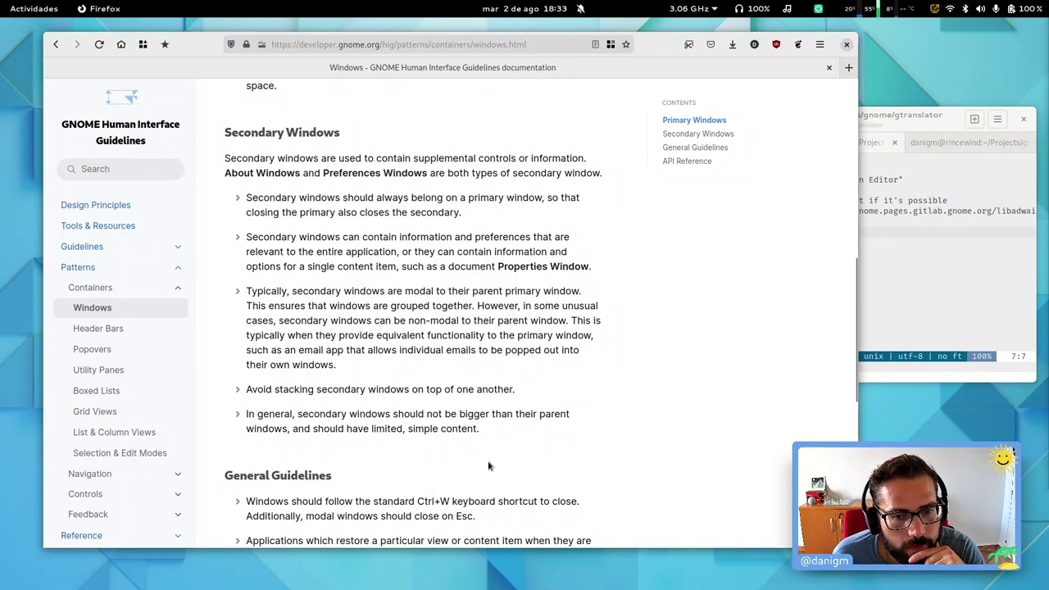
scroll(488, 465, "down", 5)
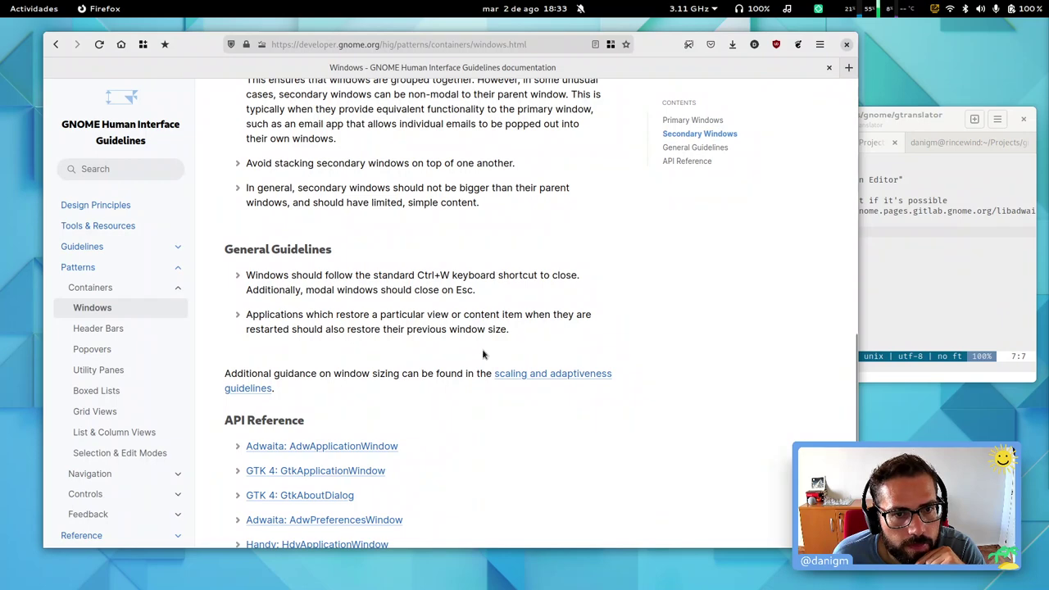
scroll(377, 367, "down", 5)
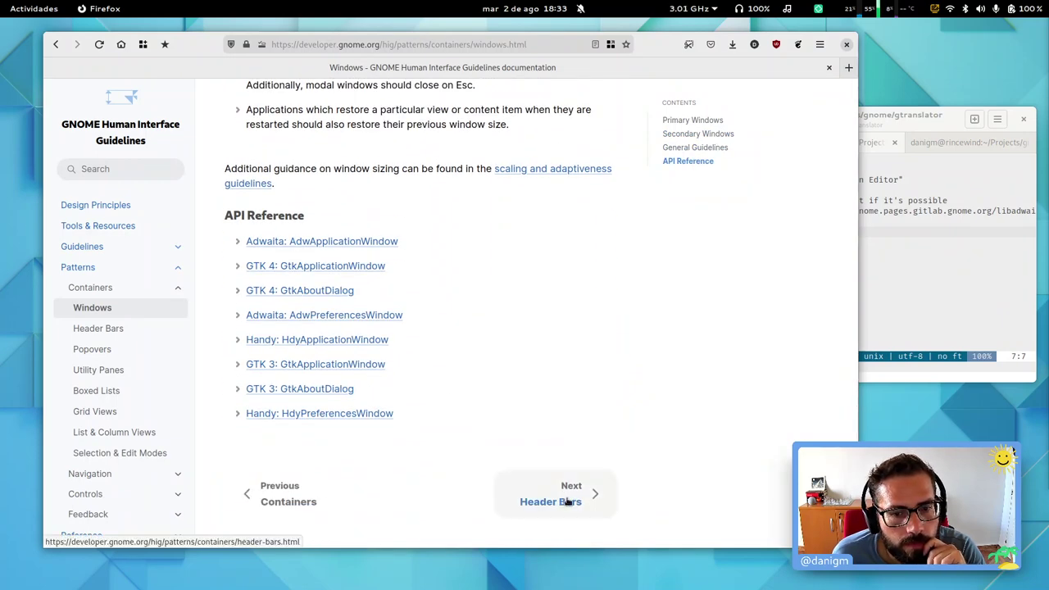
Step: Go on to the Header Bars page and highlight the guideline on arranging controls by three alignment points
left_click(568, 501)
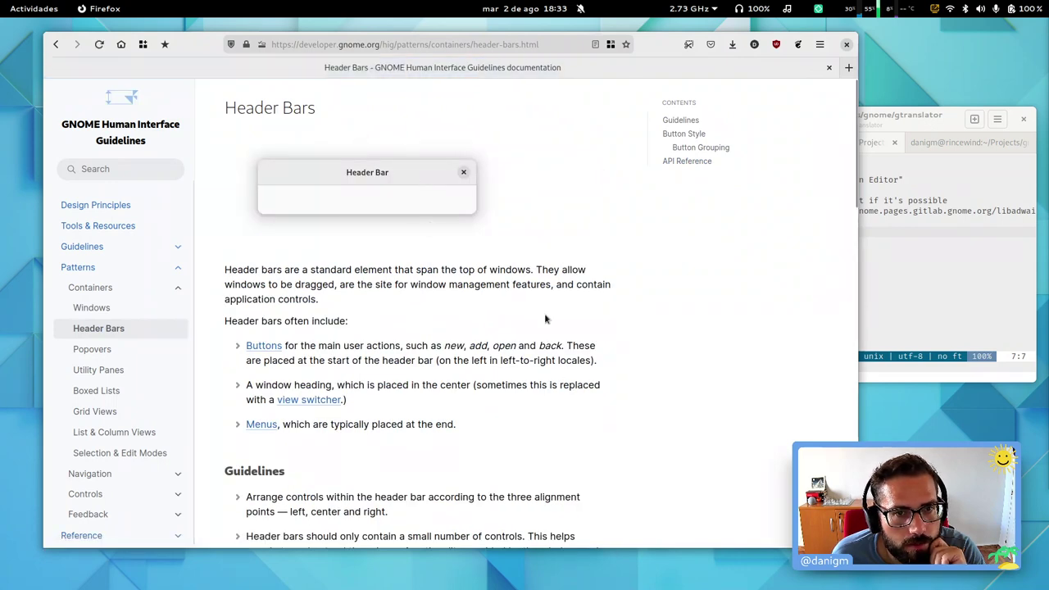
scroll(545, 318, "down", 3)
double_click(352, 346)
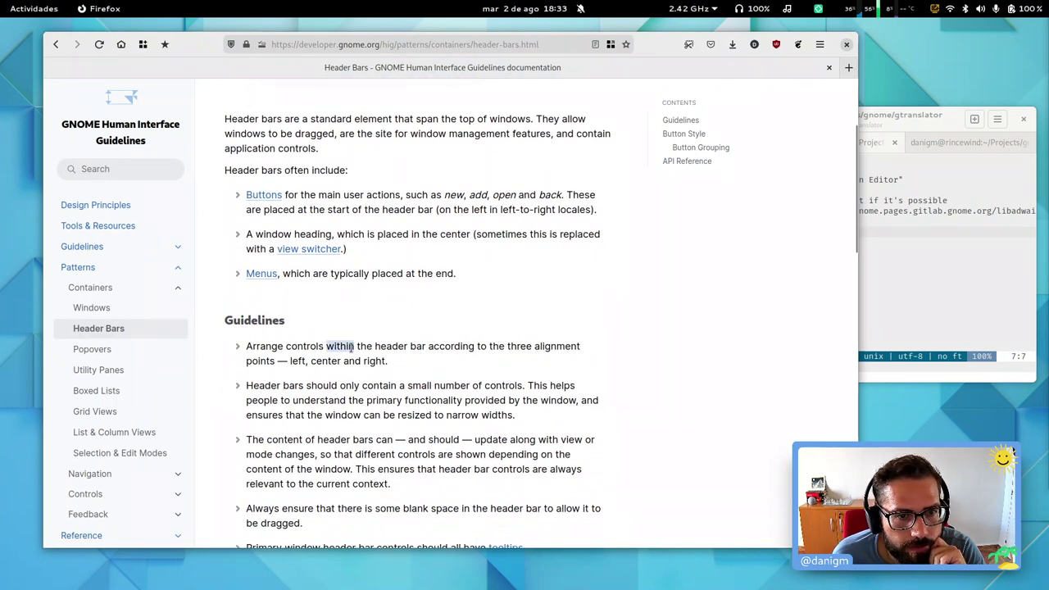
left_click(351, 347)
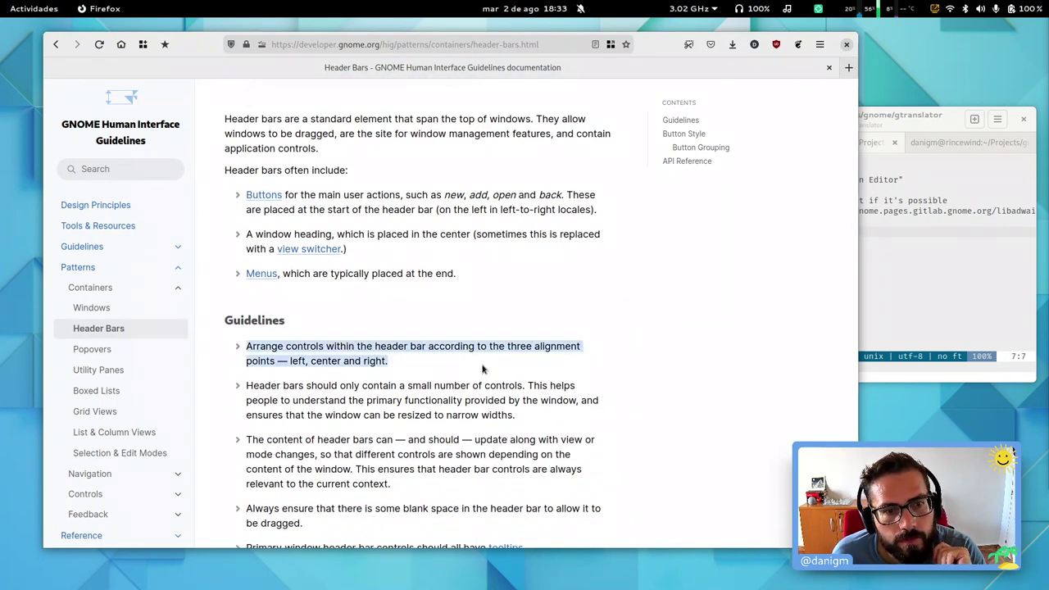
Step: Switch to the terminal, rerun the previous command to launch gtranslator, and open fractal.main.fr.po in it
left_click(929, 278)
key("ctrl+Page_Up")
key("Up")
key("Return")
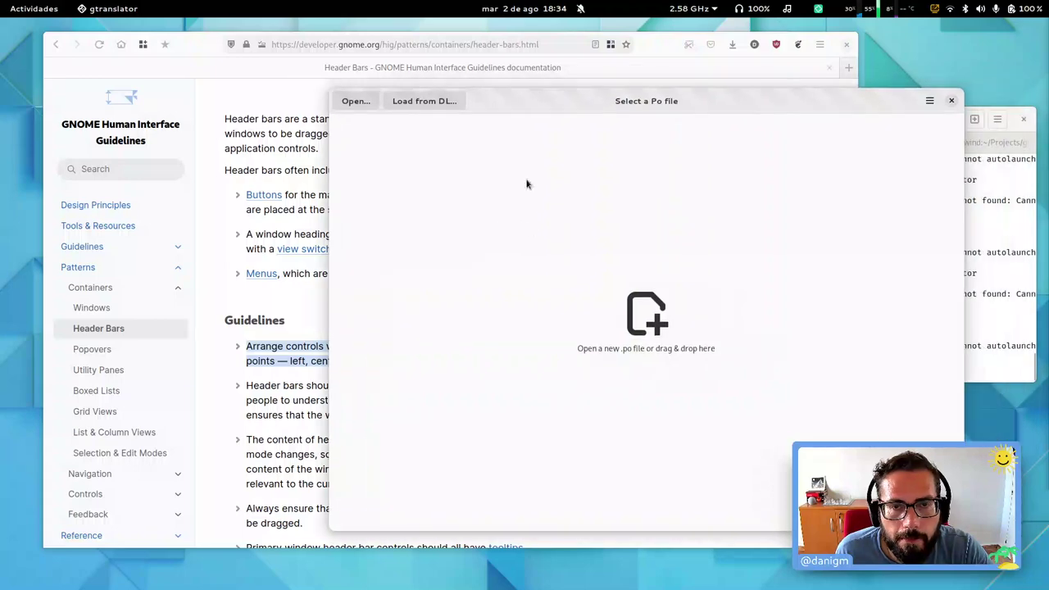
left_click(355, 101)
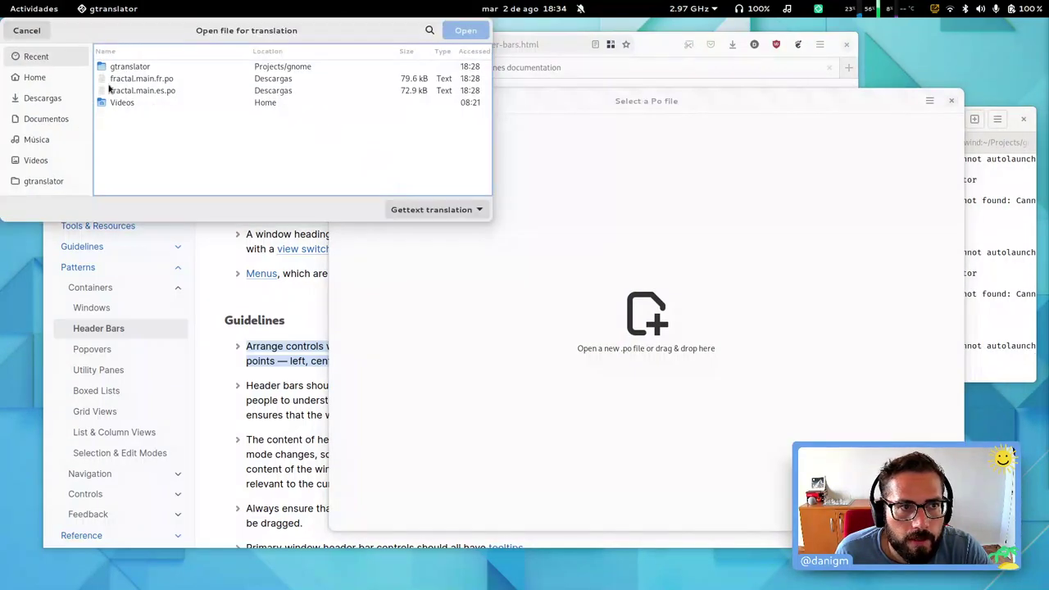
double_click(121, 79)
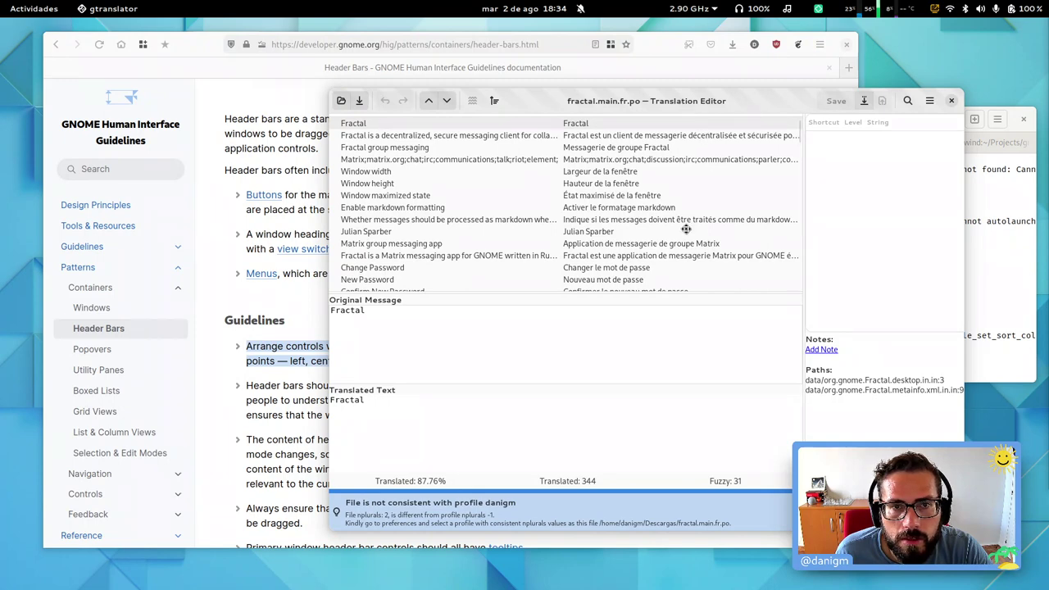
Step: Narrow the gtranslator window so the header bar guidelines are readable beside it, and dismiss the profile inconsistency notice
left_click_drag(686, 229, 712, 186)
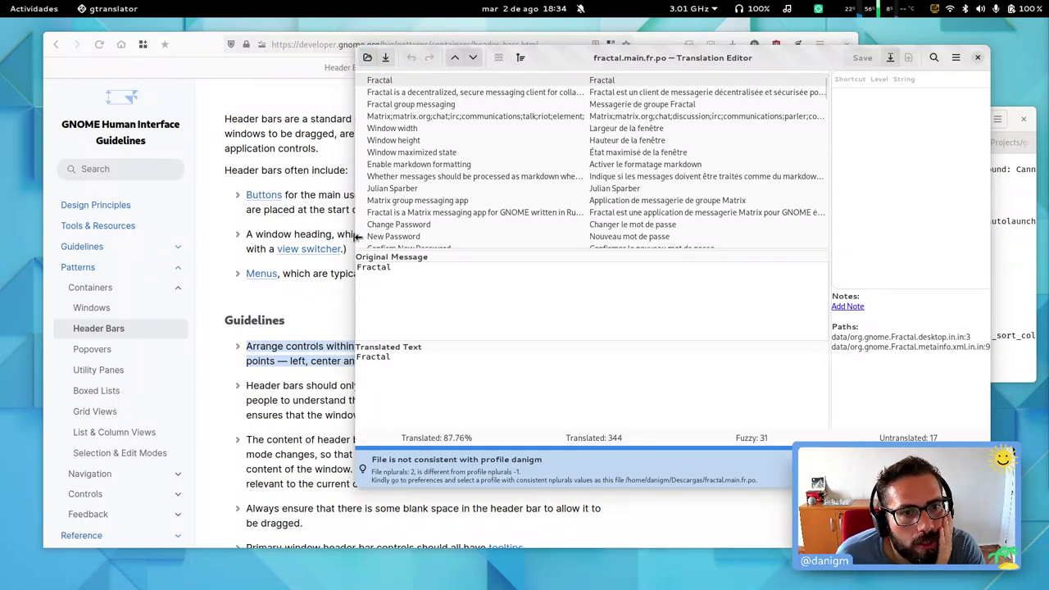
left_click_drag(357, 236, 811, 273)
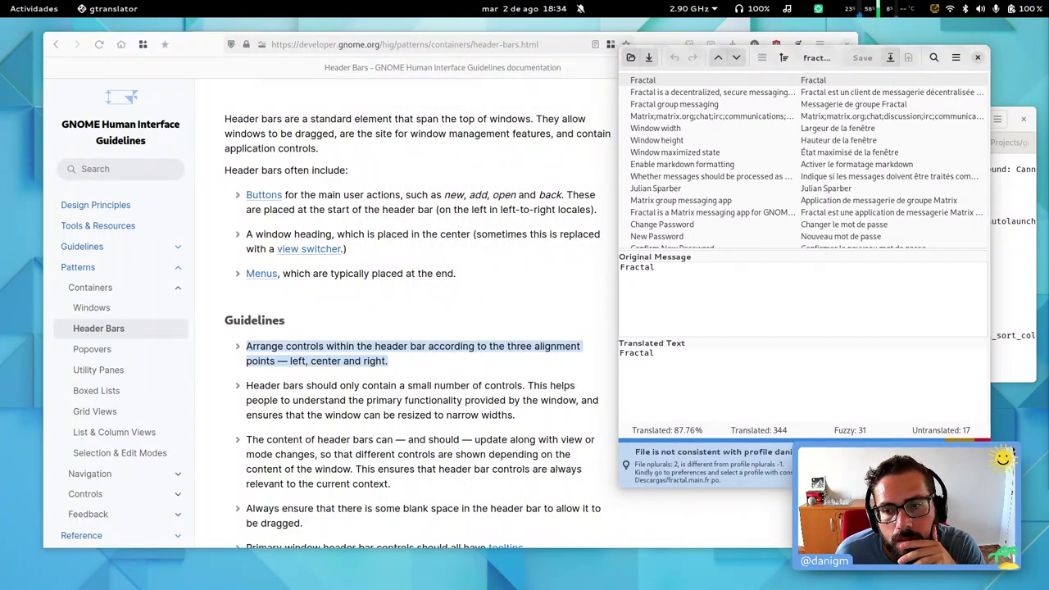
left_click(979, 459)
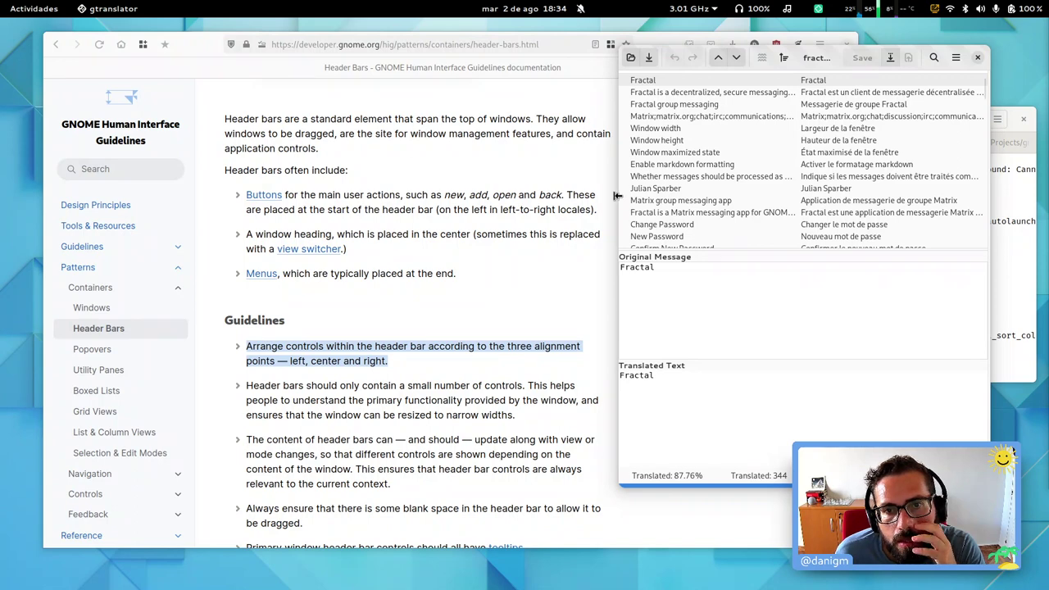
Step: Examine the header bar controls at the narrowest window width, toggle the search on and off, and widen the window again
left_click_drag(818, 57, 726, 56)
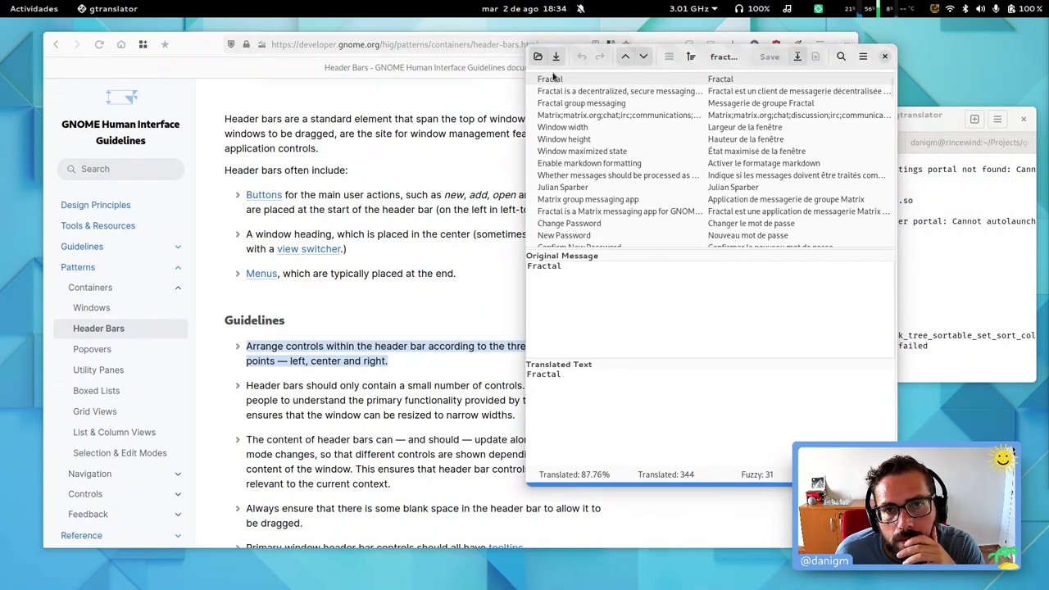
mouse_move(525, 78)
left_mouse_down()
mouse_move(431, 91)
mouse_move(526, 90)
left_mouse_up()
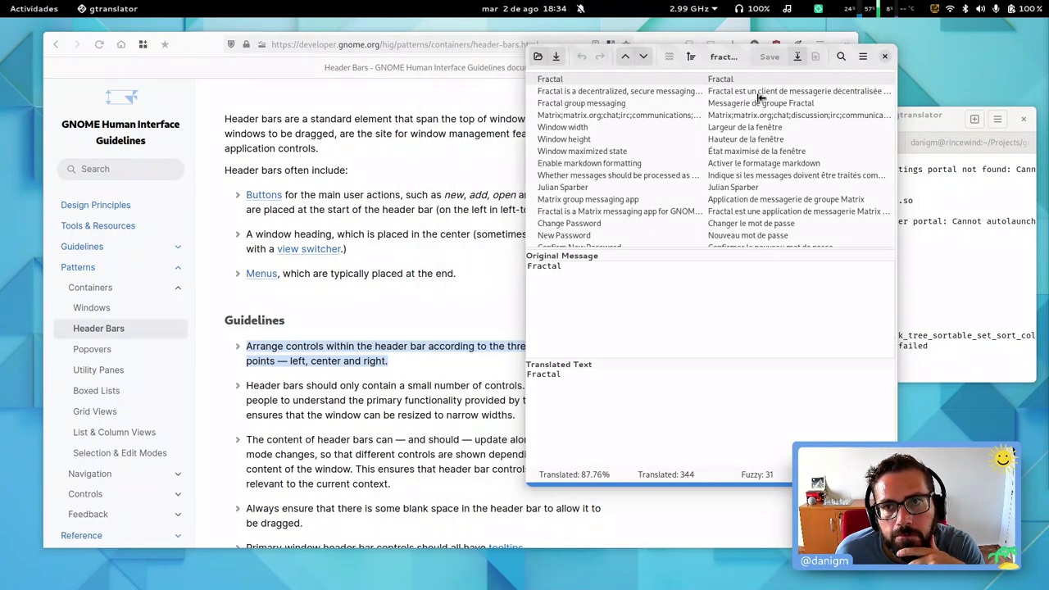
left_click(841, 56)
left_click(842, 57)
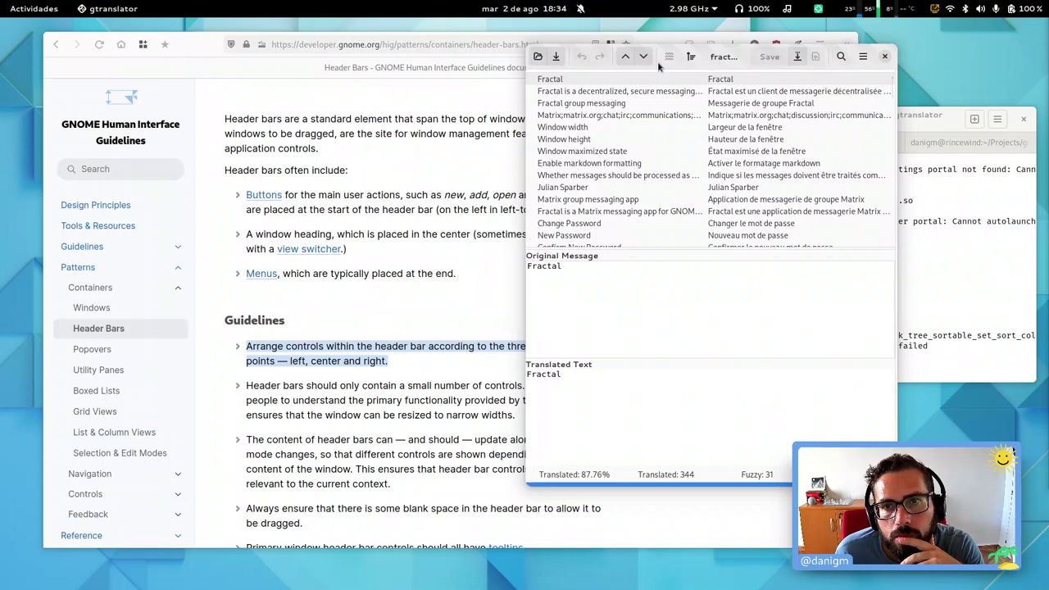
left_click_drag(526, 112, 176, 112)
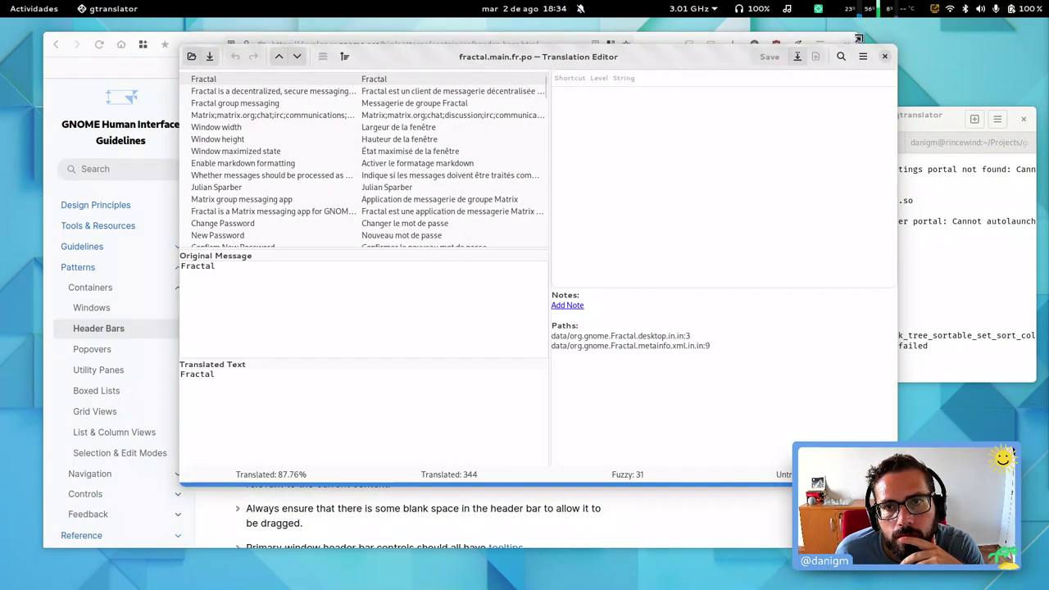
Step: Open the message search in the Translation Editor and search for "Fractal"
left_click(842, 57)
left_click(834, 56)
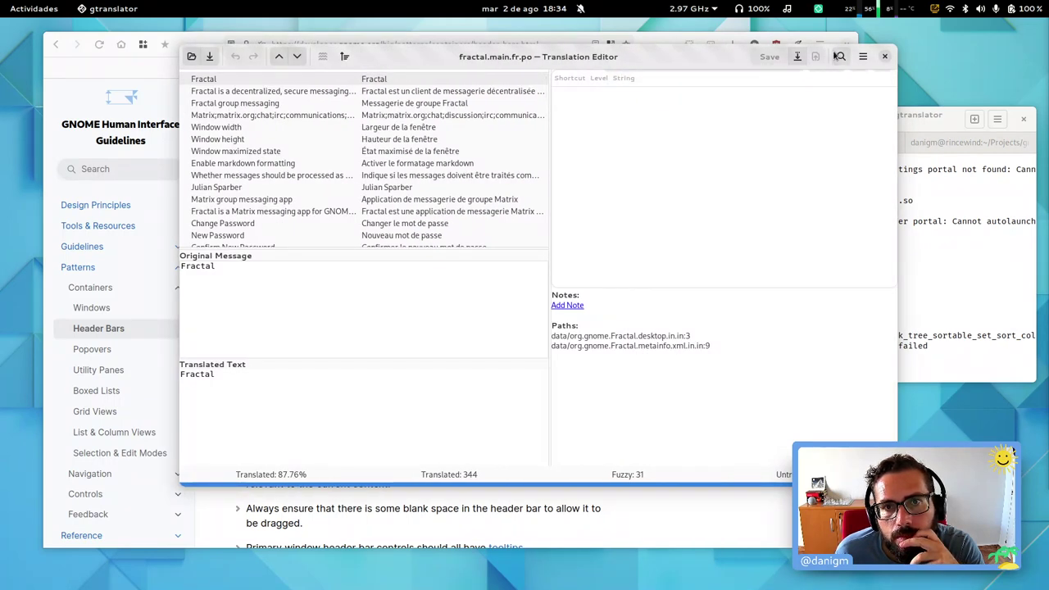
left_click(838, 55)
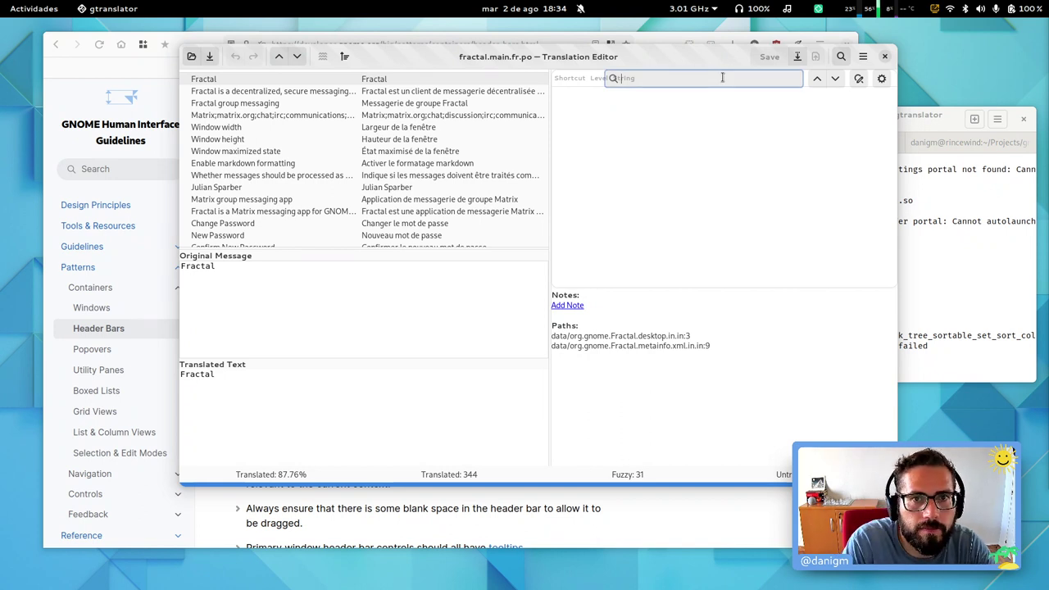
type("Fractal")
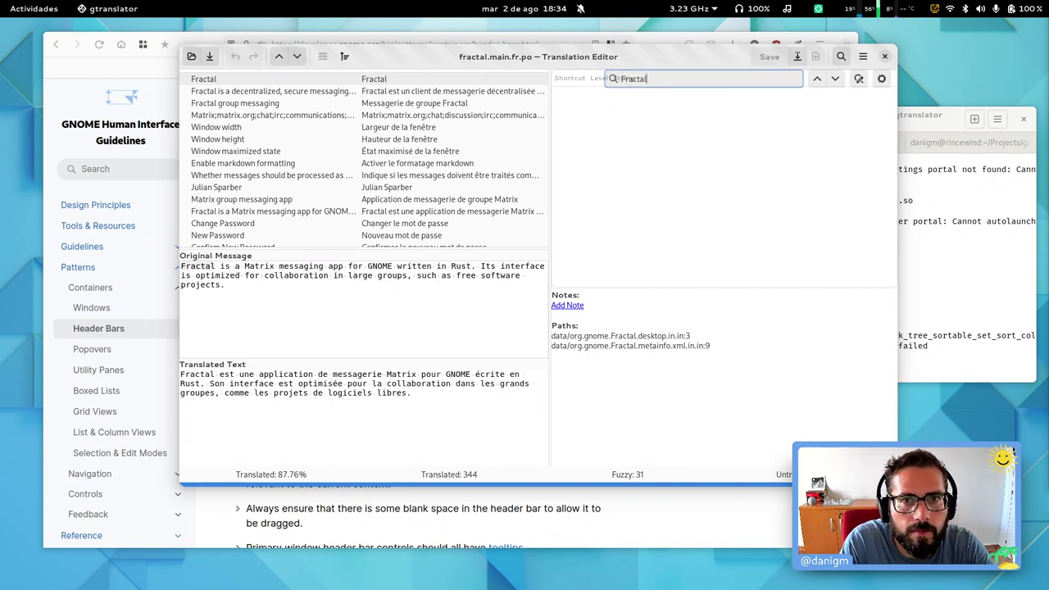
Step: Step forward through the "Fractal" matches in the translation file, and close the search
left_click(835, 79)
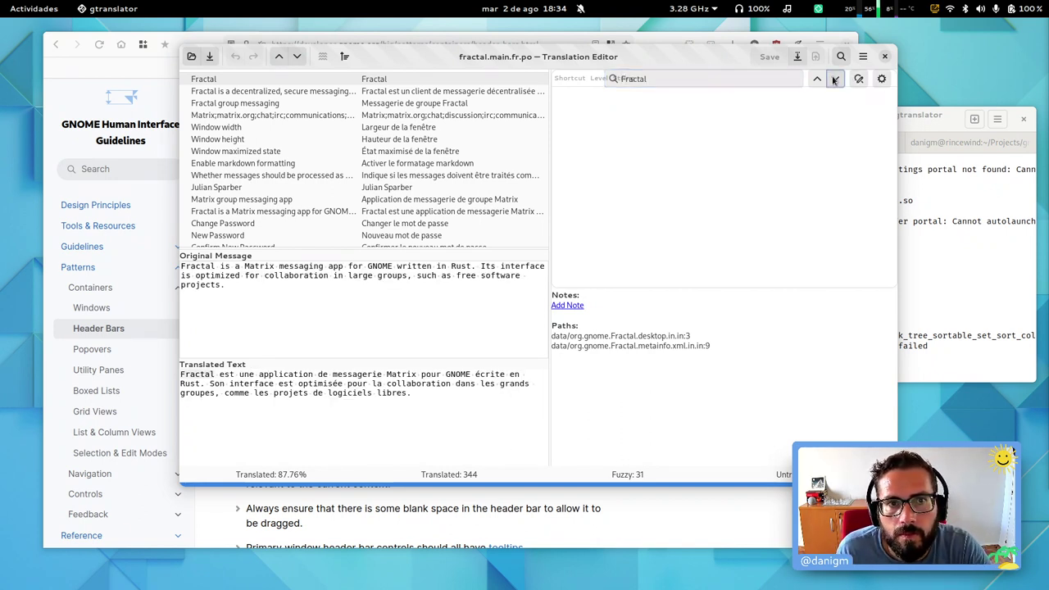
left_click(835, 78)
left_click(835, 79)
left_click(835, 79)
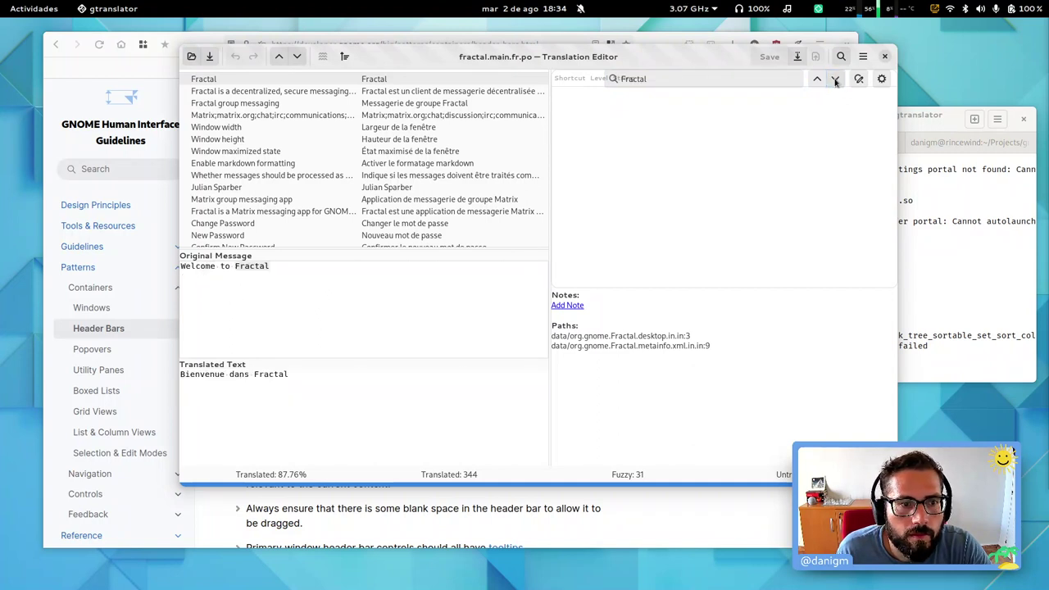
left_click(835, 79)
left_click(835, 78)
left_click(835, 79)
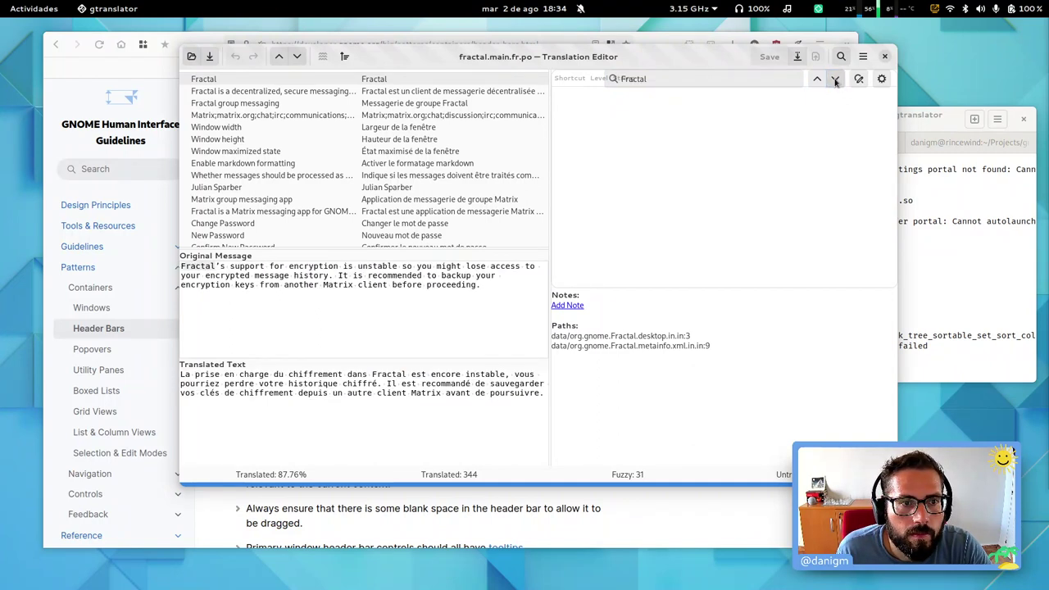
left_click(834, 79)
left_click(835, 79)
left_click(835, 78)
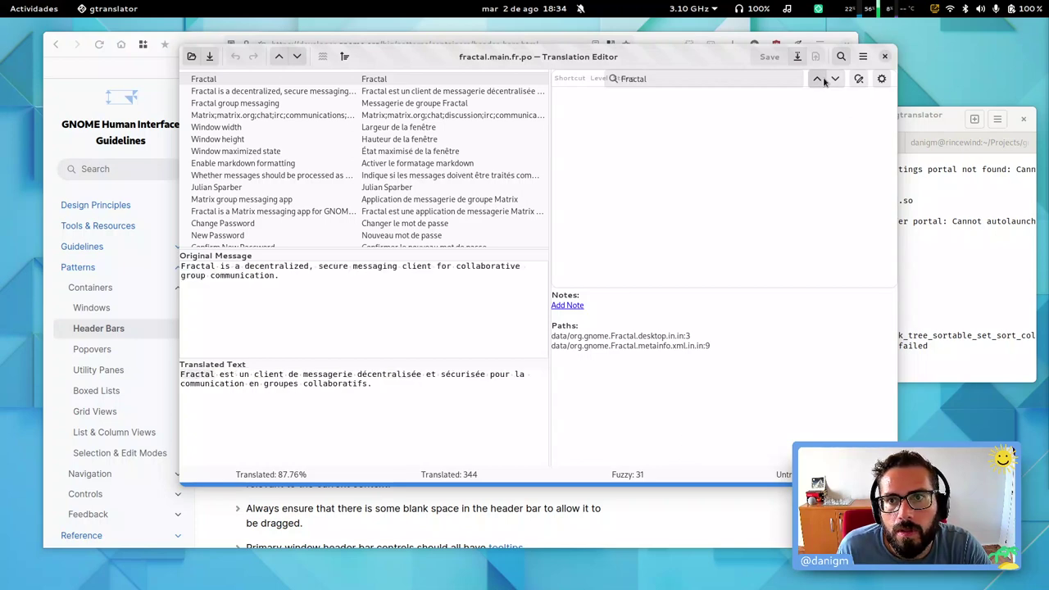
left_click(835, 79)
left_click(840, 56)
Step: Narrow the Translation Editor window to about half its width and place it beside the header bar guidelines text
left_click_drag(709, 49, 807, 46)
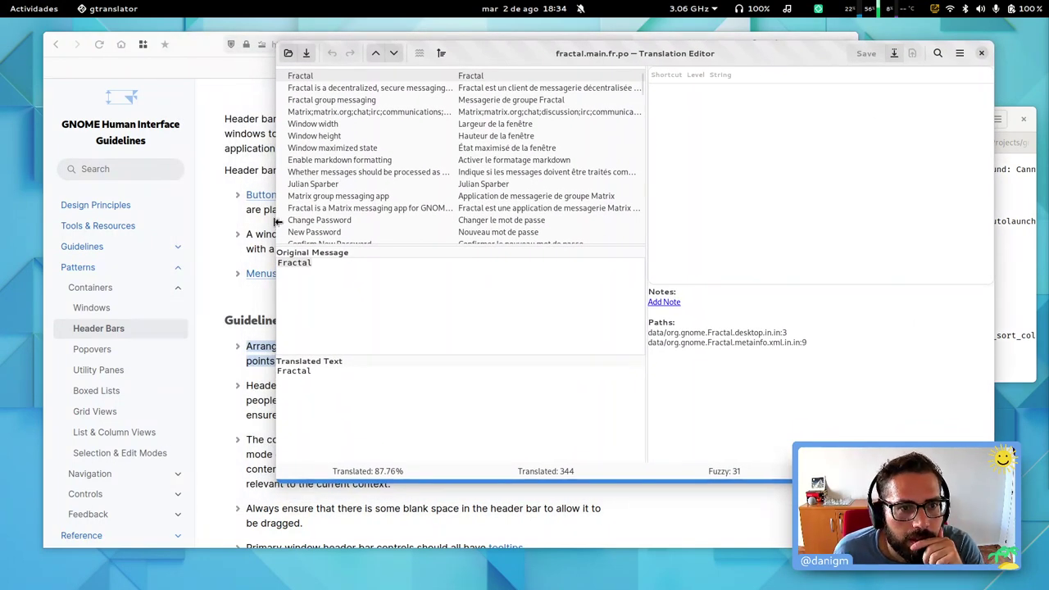
left_click_drag(277, 221, 622, 221)
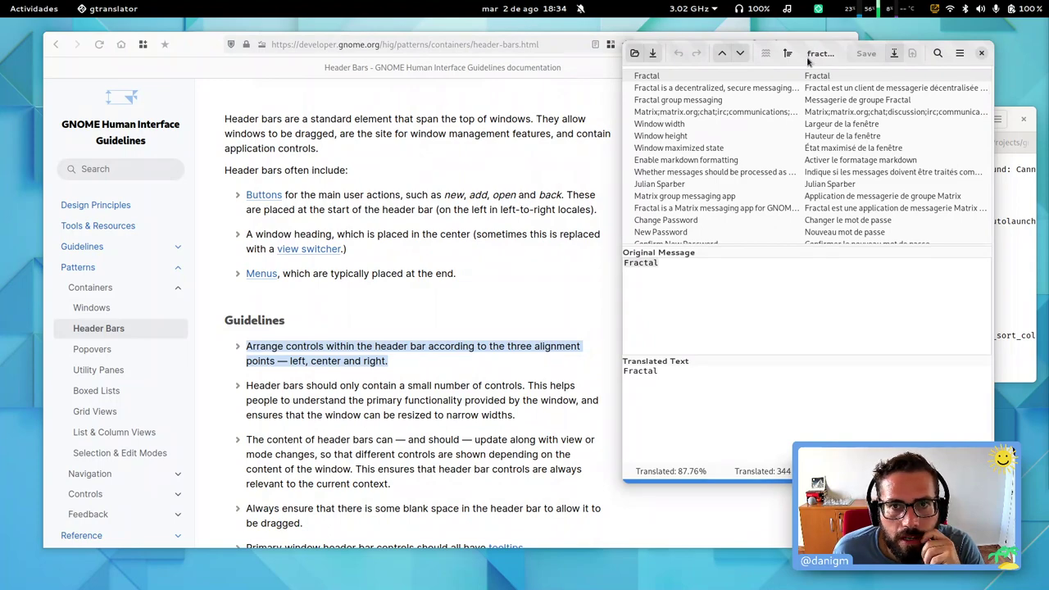
left_click_drag(808, 60, 768, 83)
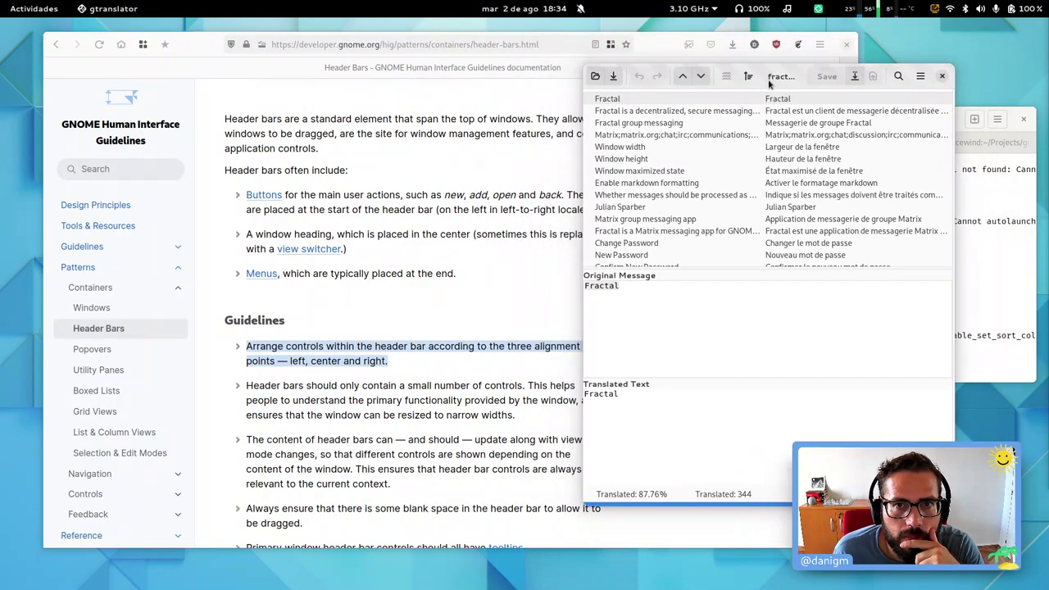
Step: Switch to Firefox, open the Adwaita AdwHeaderBar reference in a new tab, and review the header bar guidelines on button style and grouping
left_click(508, 265)
scroll(547, 302, "down", 15)
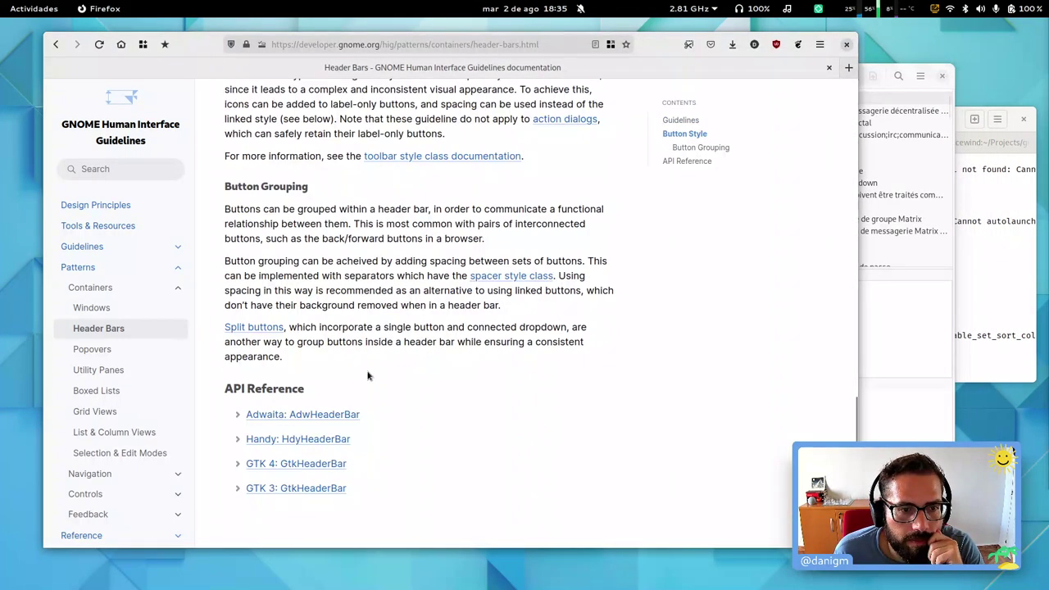
middle_click(328, 415)
scroll(520, 353, "up", 1)
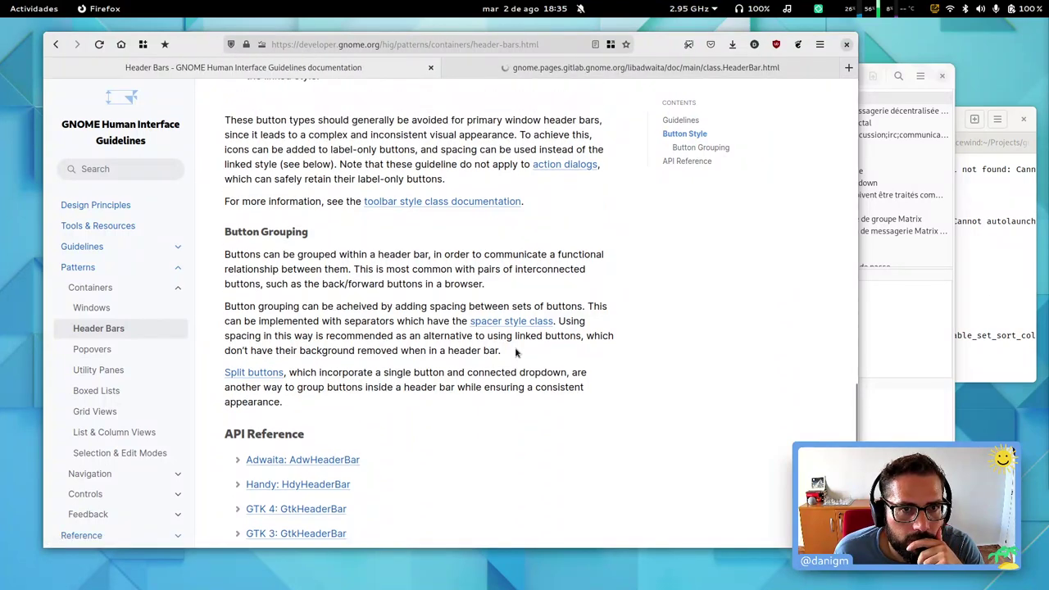
scroll(517, 353, "up", 4)
scroll(517, 352, "up", 10)
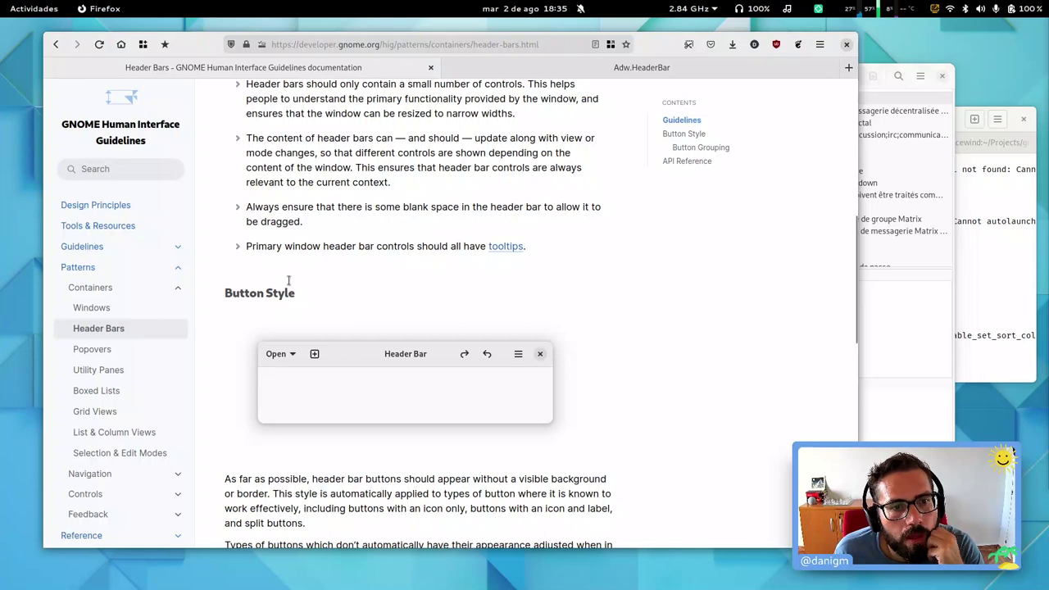
scroll(257, 366, "up", 4)
Step: Examine the Adw.HeaderBar class documentation, including its layout examples, CSS nodes and properties
left_click(654, 69)
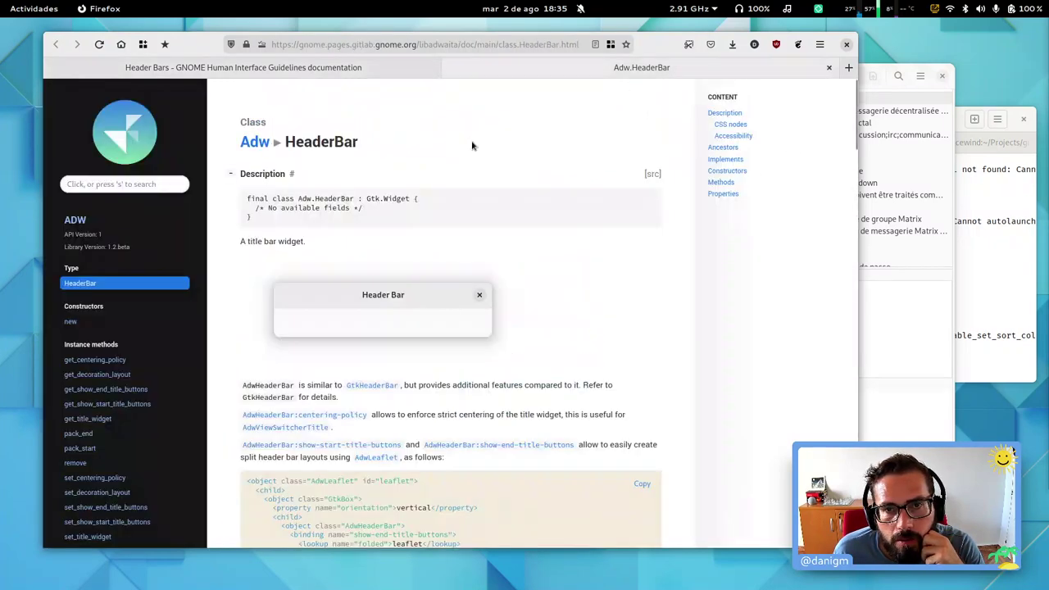
scroll(583, 328, "down", 12)
scroll(578, 336, "down", 6)
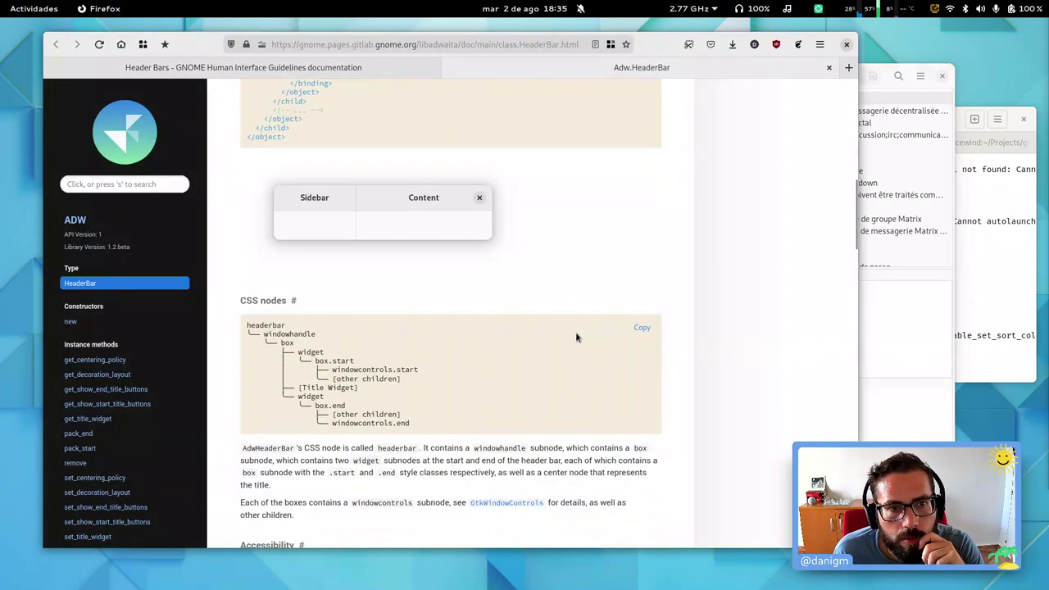
scroll(575, 335, "up", 3)
scroll(575, 336, "up", 6)
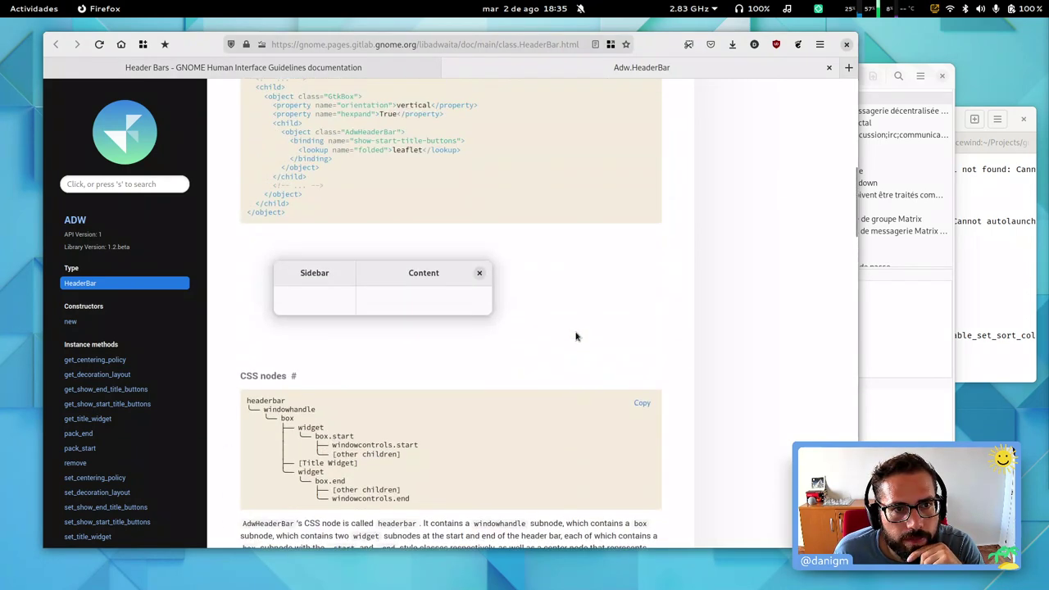
scroll(578, 348, "down", 20)
scroll(583, 358, "down", 5)
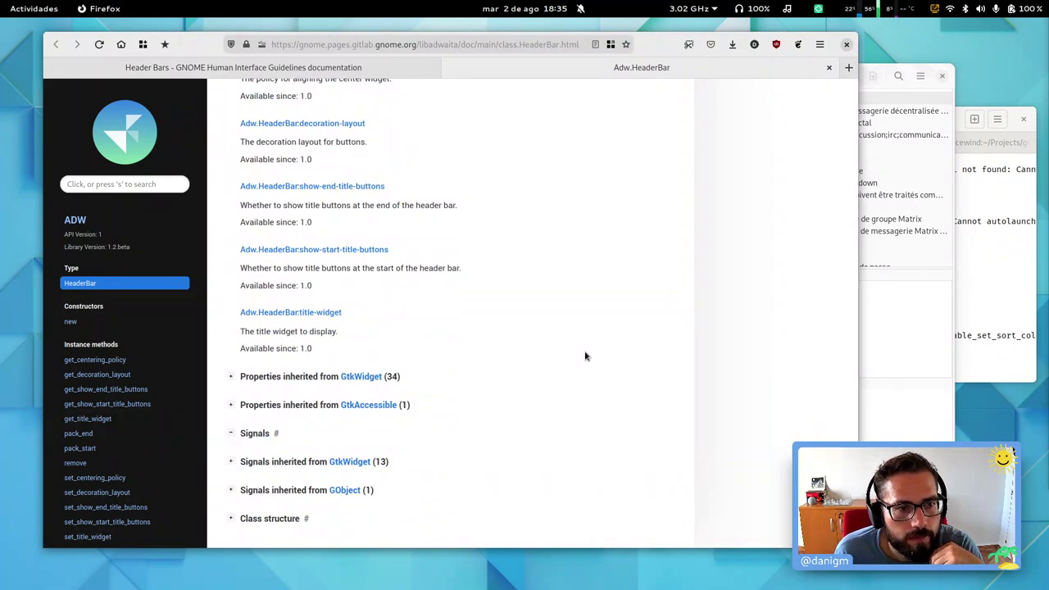
Step: Open the ADW namespace overview in a new tab, and from it the Visual Index in another tab
middle_click(73, 220)
left_click(628, 68)
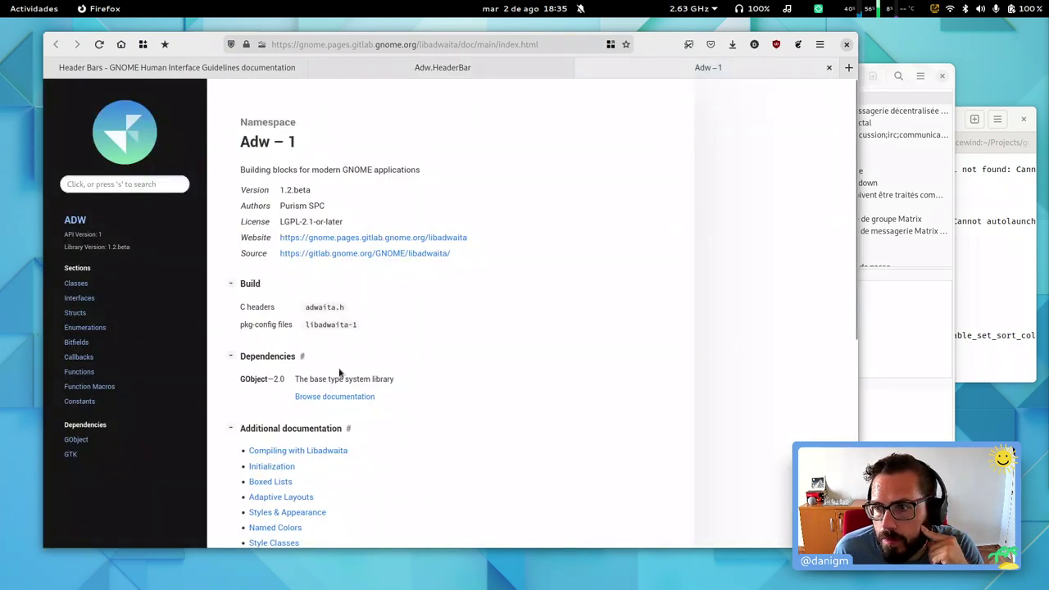
scroll(250, 375, "down", 8)
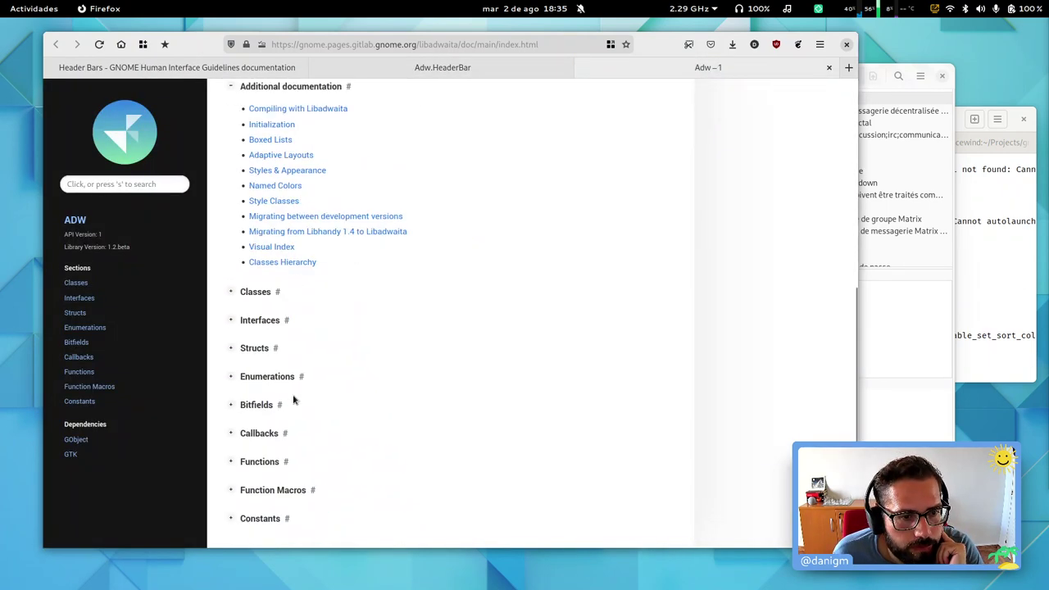
middle_click(273, 246)
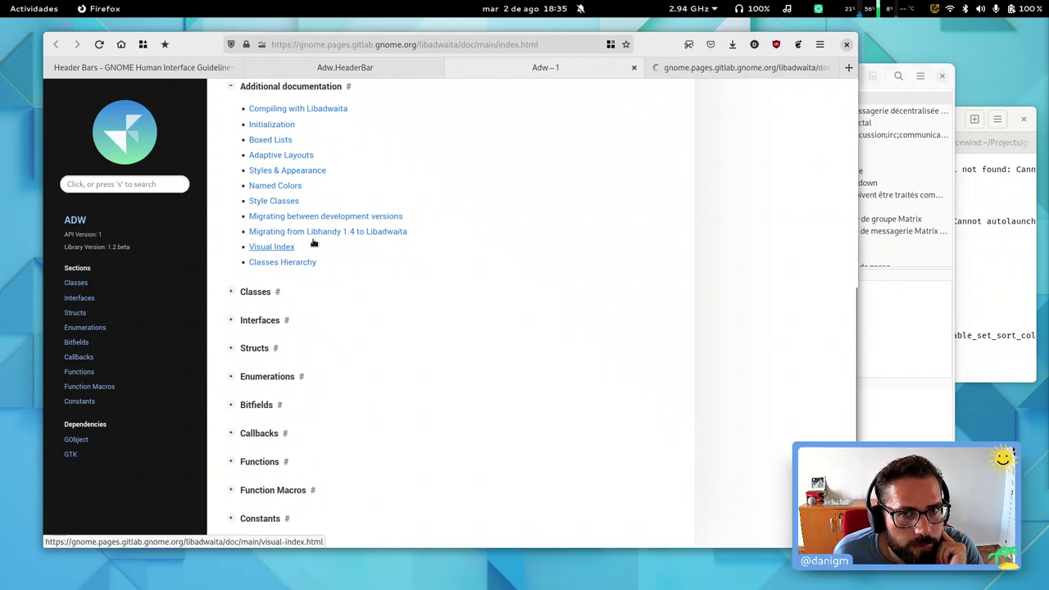
left_click(705, 70)
Step: Examine the Libadwaita Visual Index for view switchers, tab bars, adaptive containers and button helpers, and close its tab
scroll(568, 365, "down", 5)
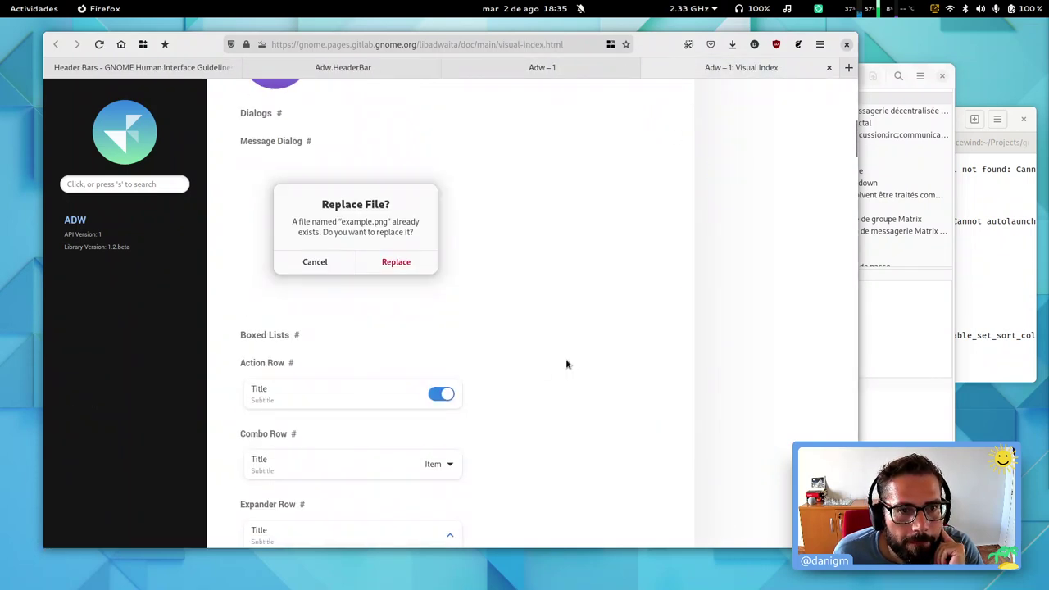
scroll(565, 364, "down", 15)
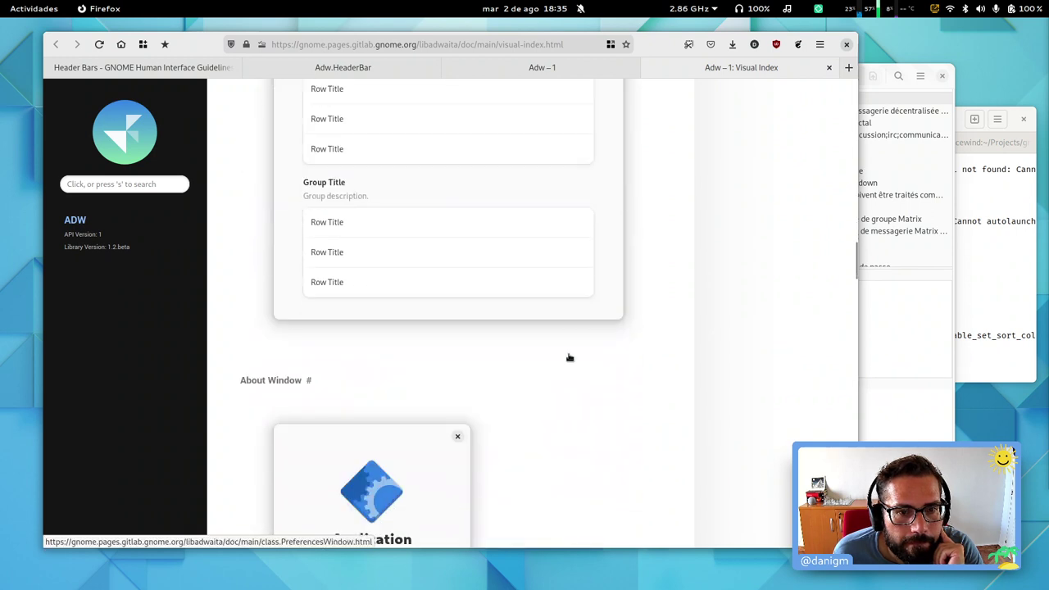
scroll(574, 361, "down", 12)
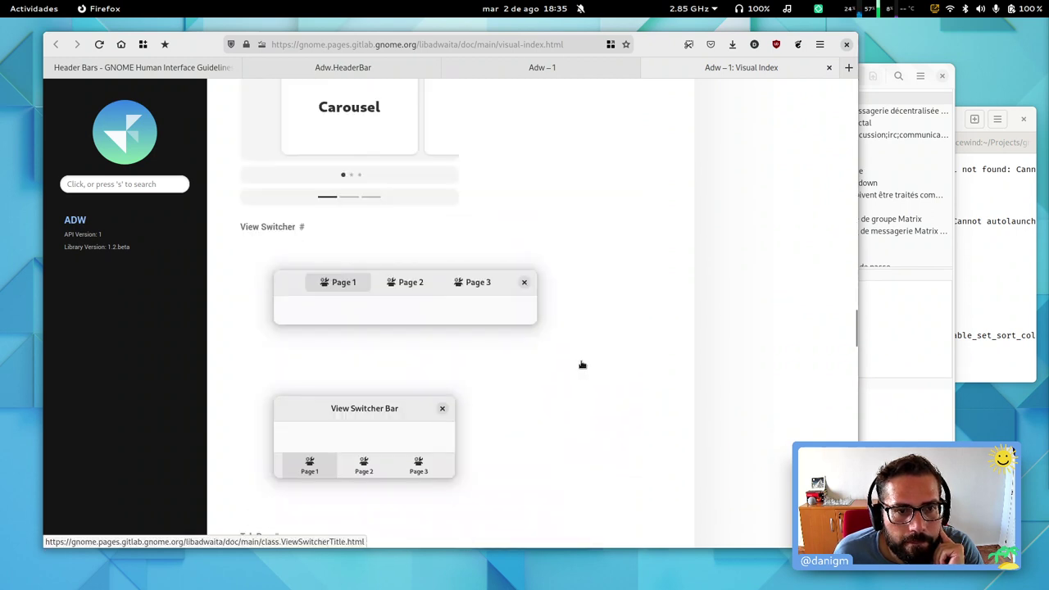
scroll(584, 363, "down", 5)
scroll(585, 363, "up", 4)
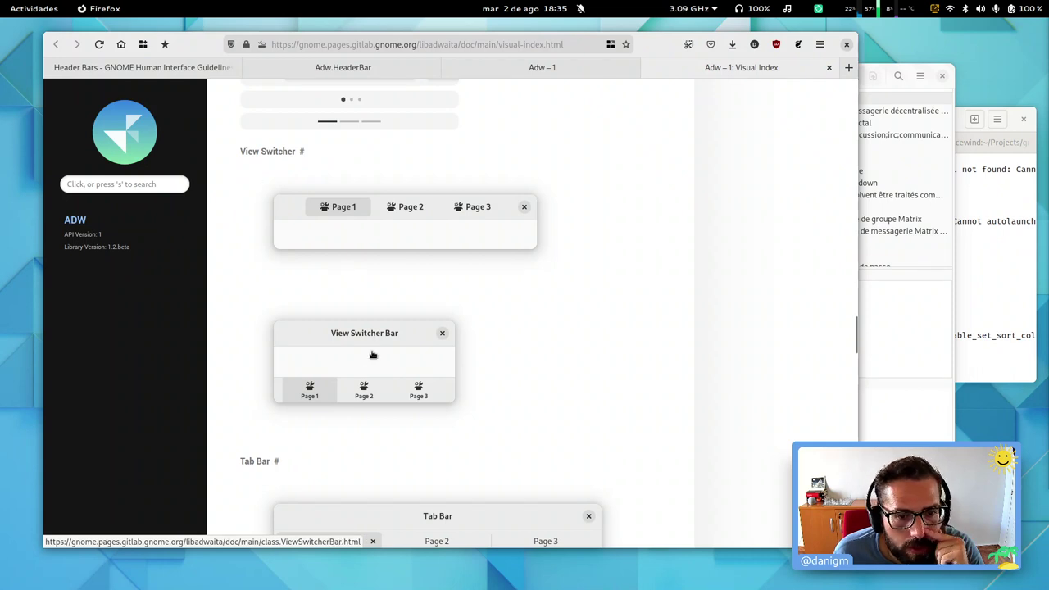
scroll(490, 352, "down", 4)
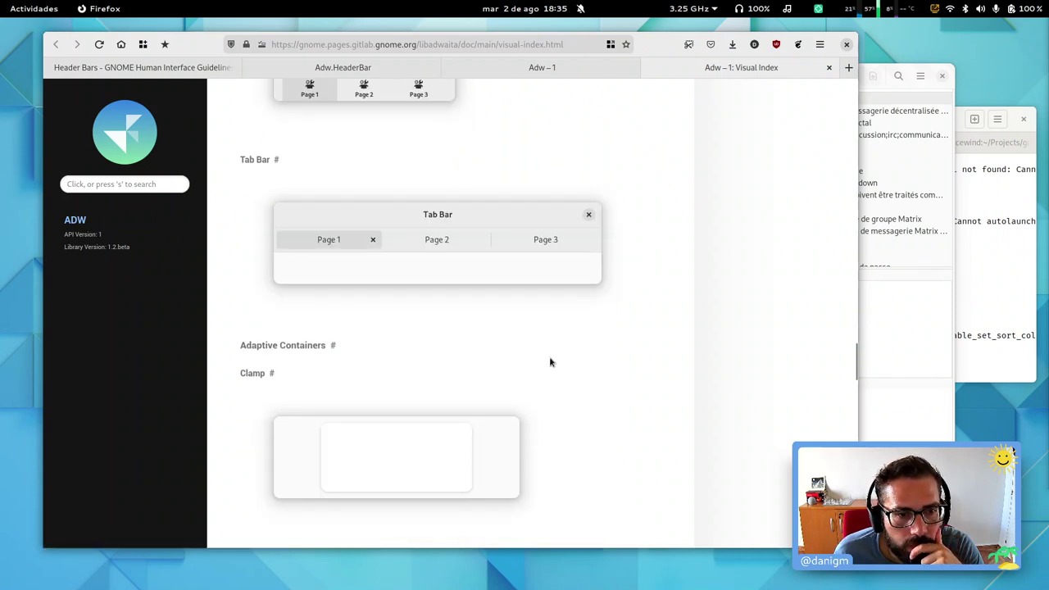
scroll(438, 347, "up", 5)
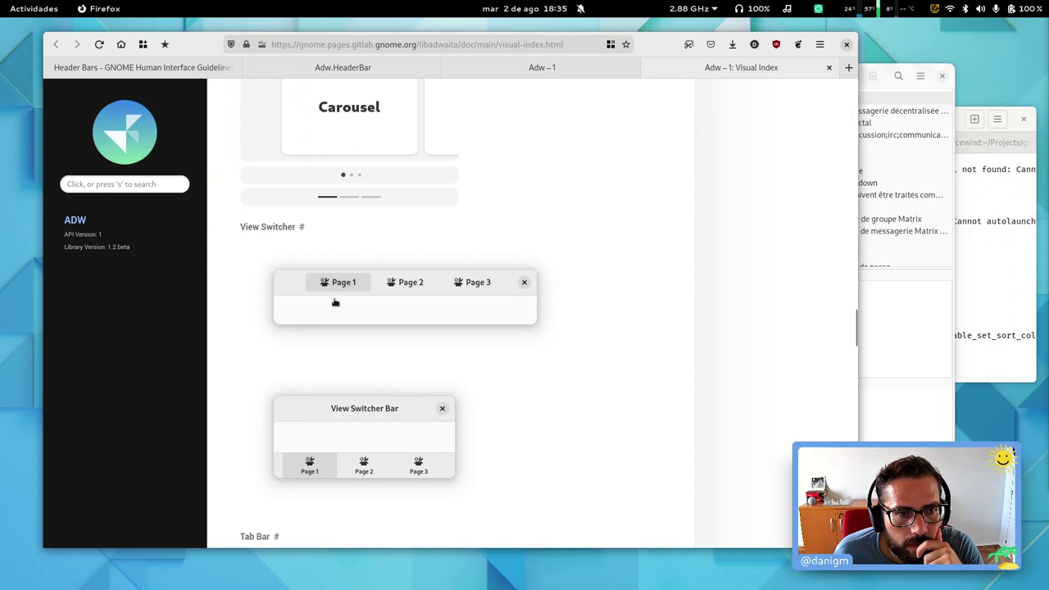
scroll(536, 363, "down", 10)
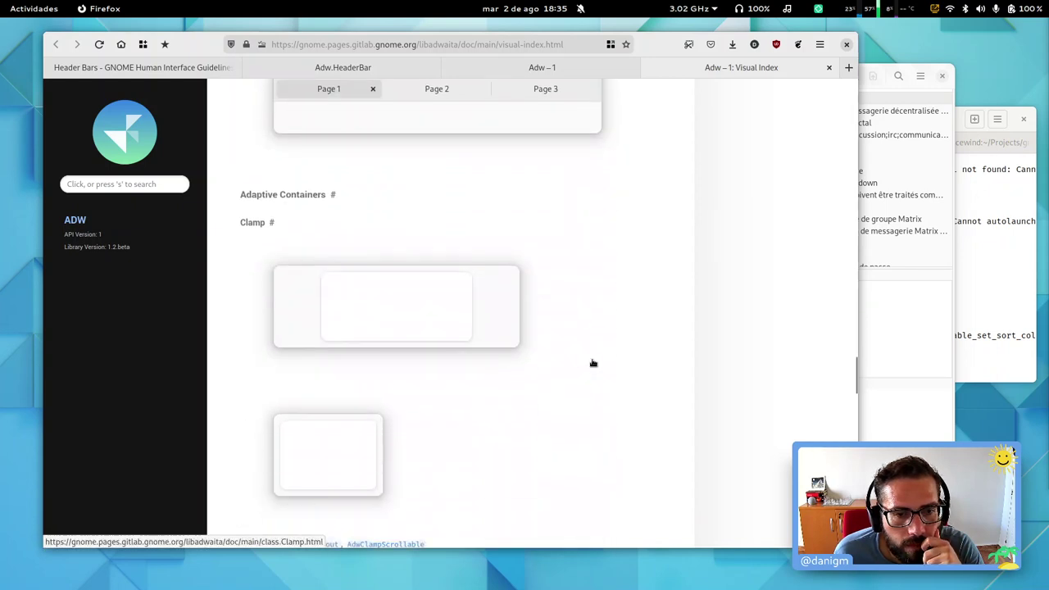
scroll(608, 373, "down", 10)
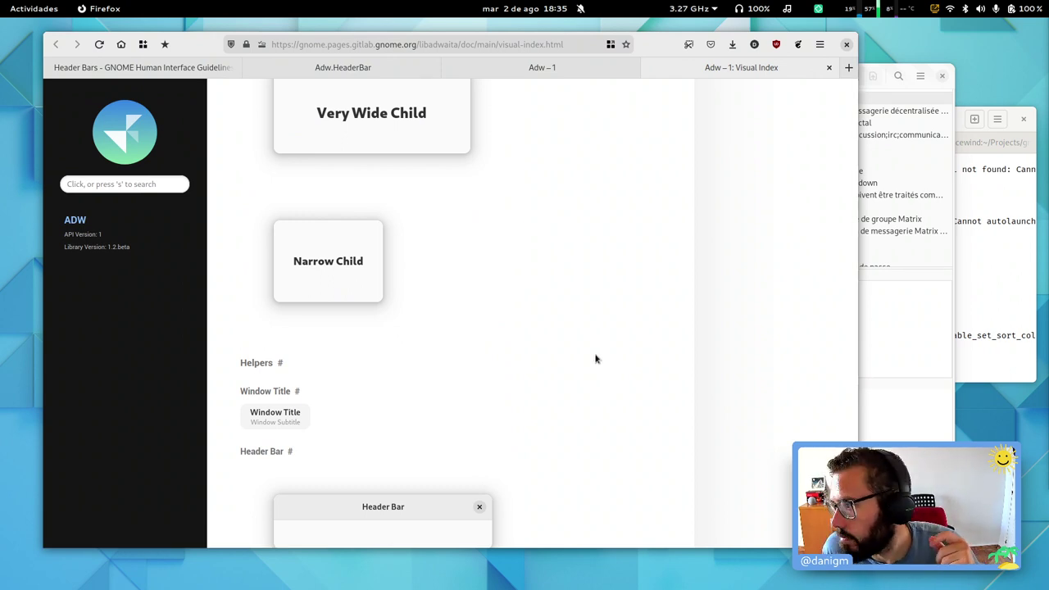
scroll(421, 346, "down", 5)
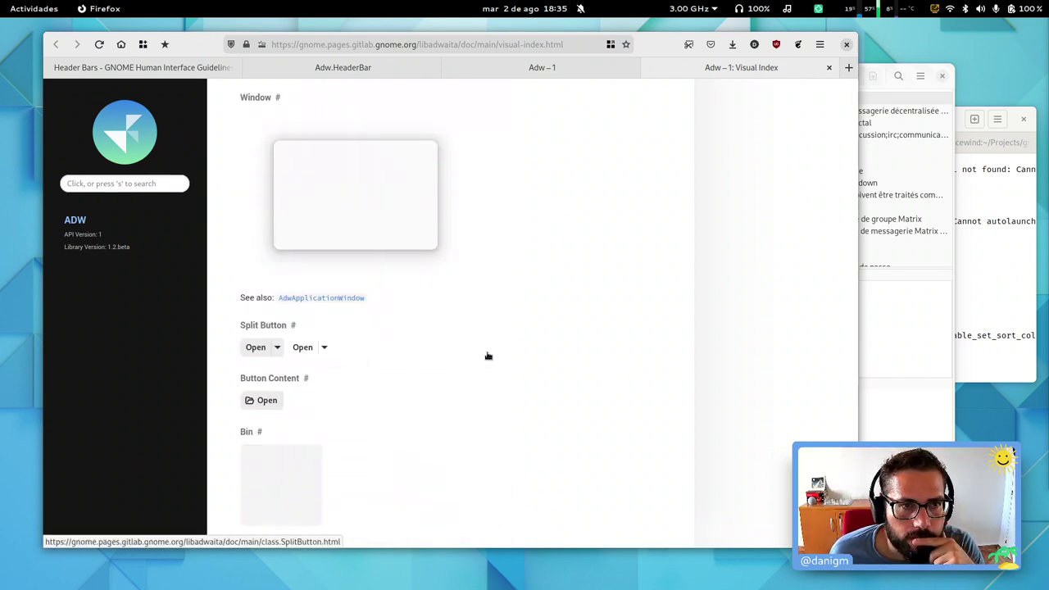
scroll(487, 356, "up", 2)
scroll(487, 356, "down", 2)
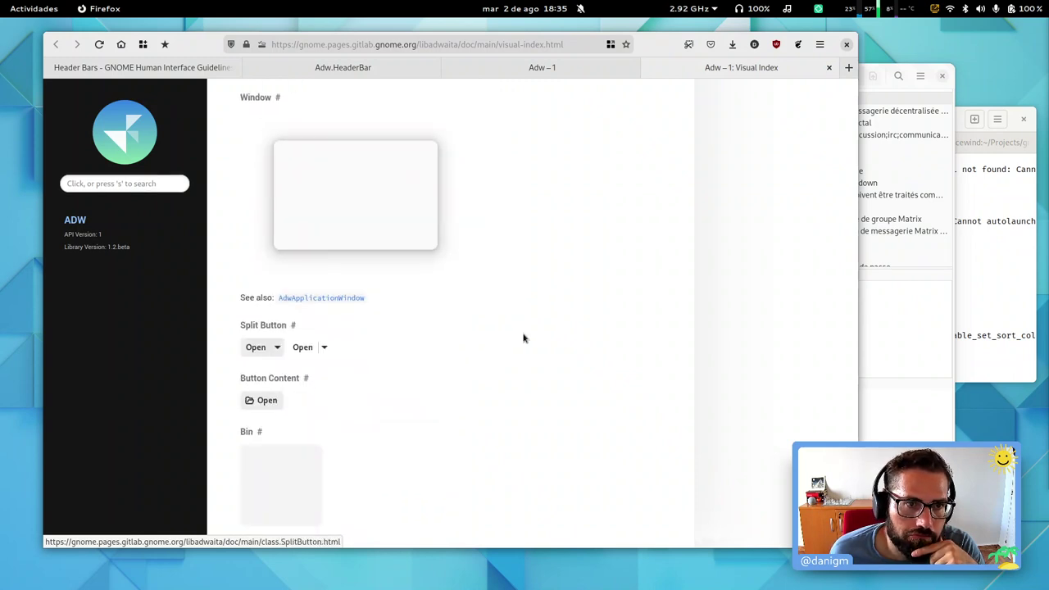
middle_click(759, 75)
Step: Switch back to gtranslator, widen the Translation Editor window until the notes pane shows, and close the window
left_click(875, 69)
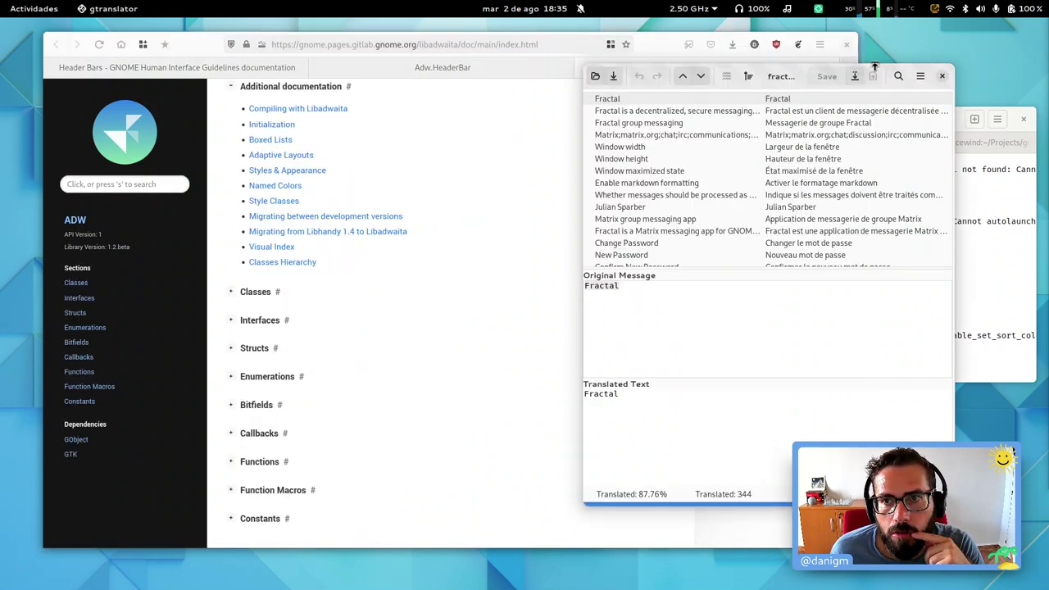
mouse_move(951, 119)
left_mouse_down()
mouse_move(1018, 121)
mouse_move(963, 120)
left_mouse_up()
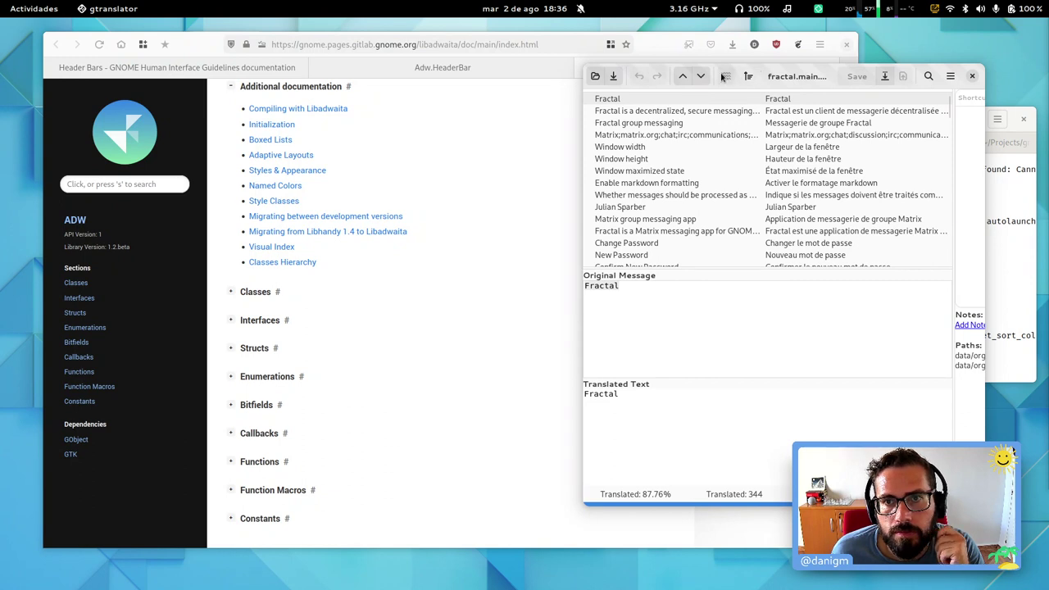
left_click_drag(582, 84, 420, 85)
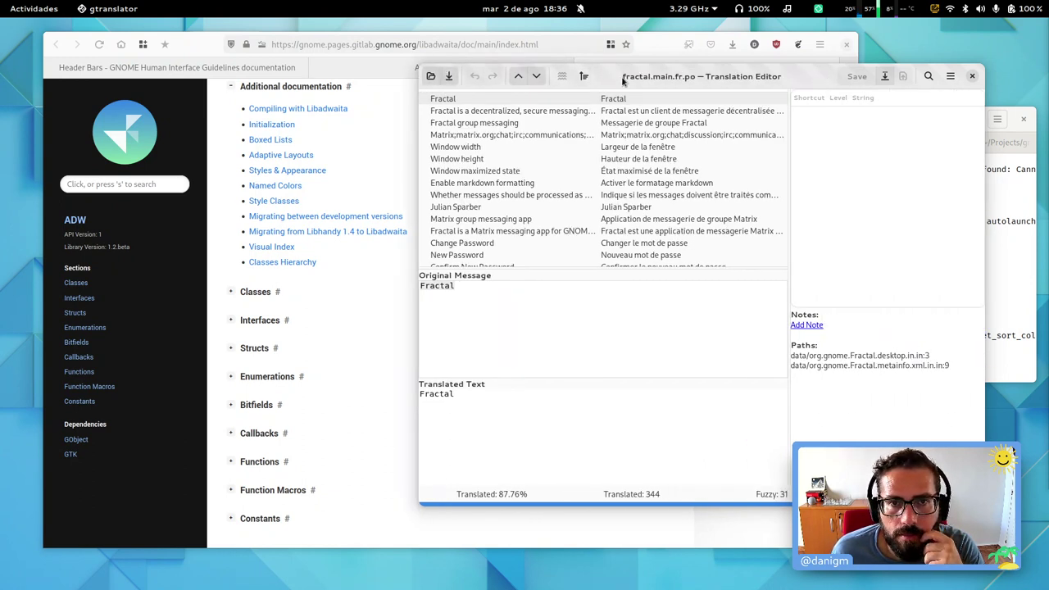
left_click_drag(778, 74, 771, 38)
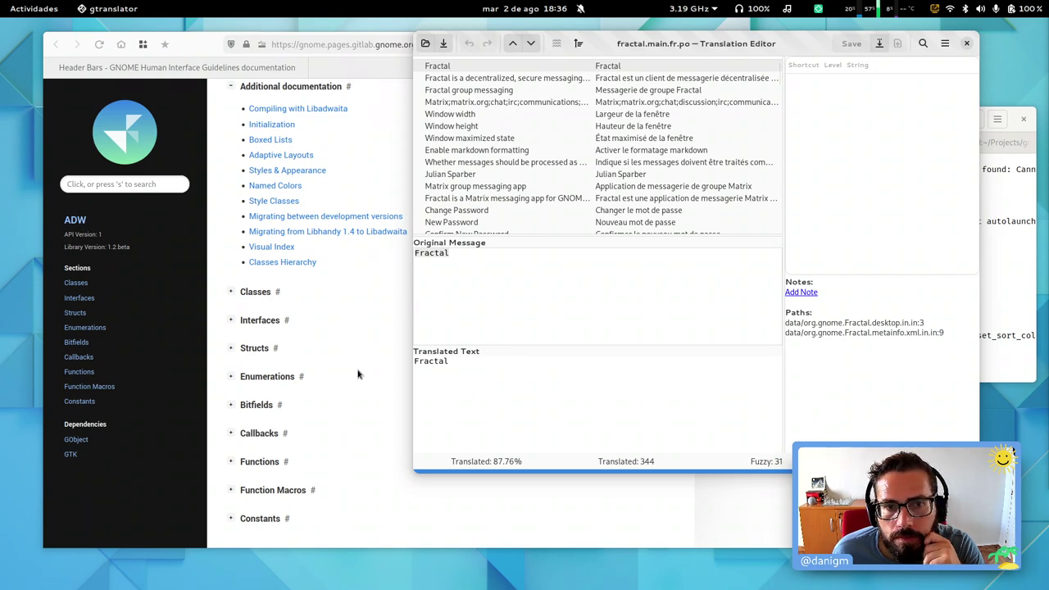
left_click(966, 43)
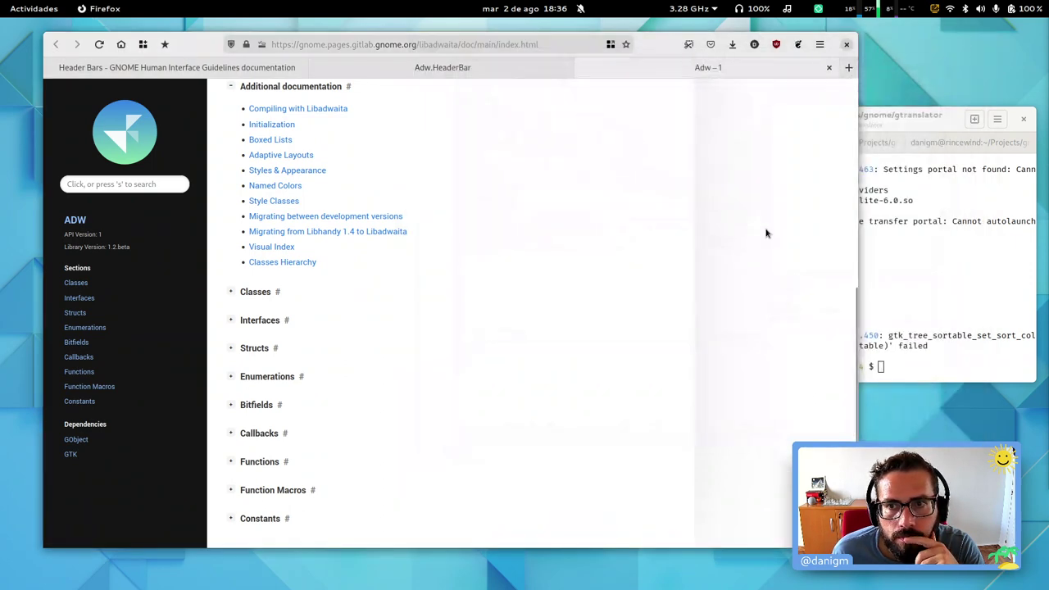
Step: Switch to the terminal, bring up the HIG-TODO file in the editor and save it
left_click(884, 246)
key("ctrl+Page_Down")
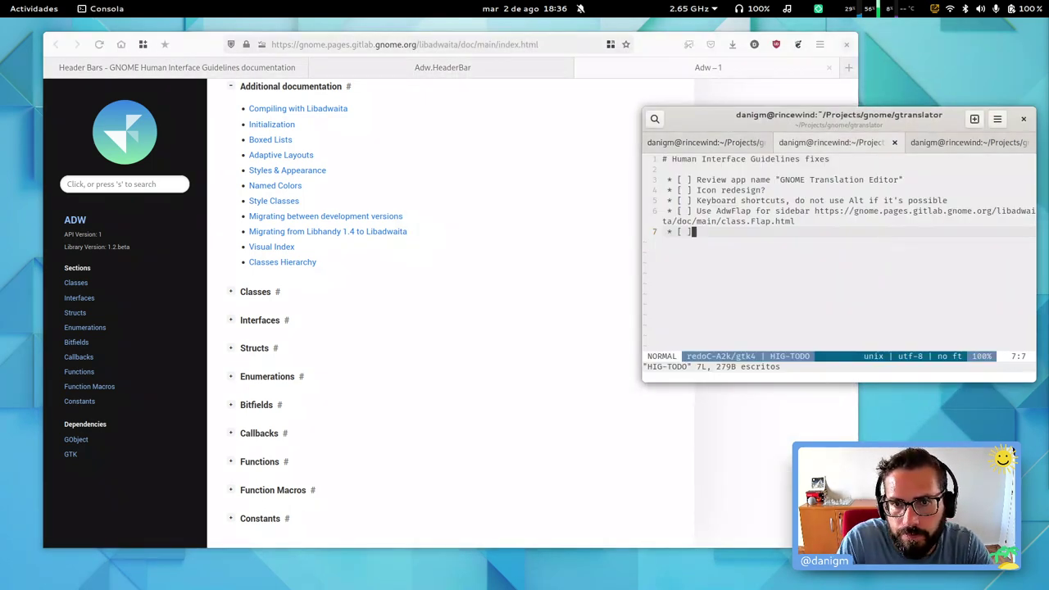
type(":w")
key("Return")
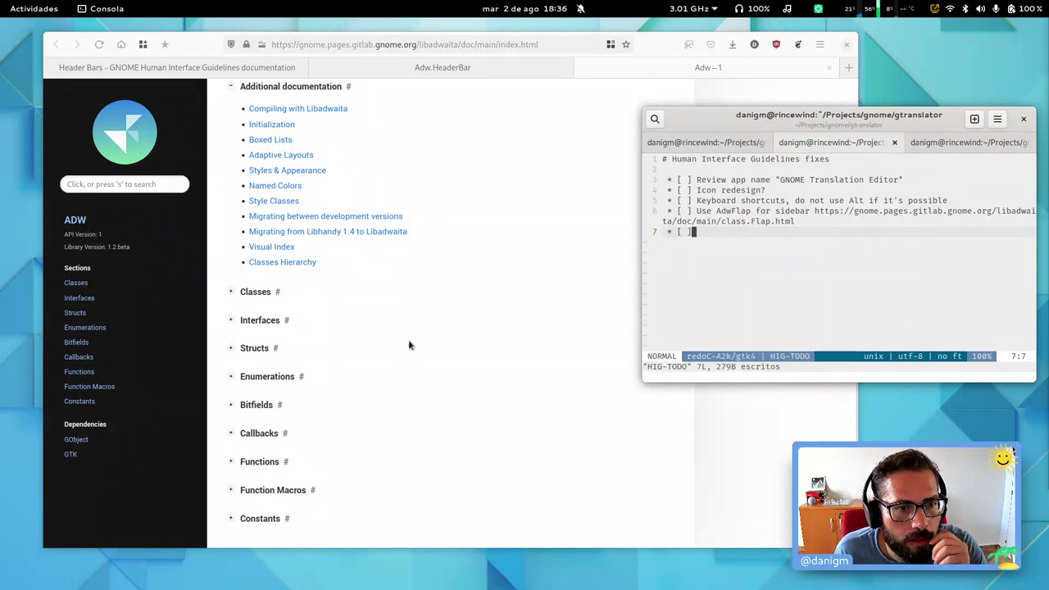
Step: Return to the Header Bars guidelines in Firefox and read the Guidelines section through to Button Style
left_click(469, 70)
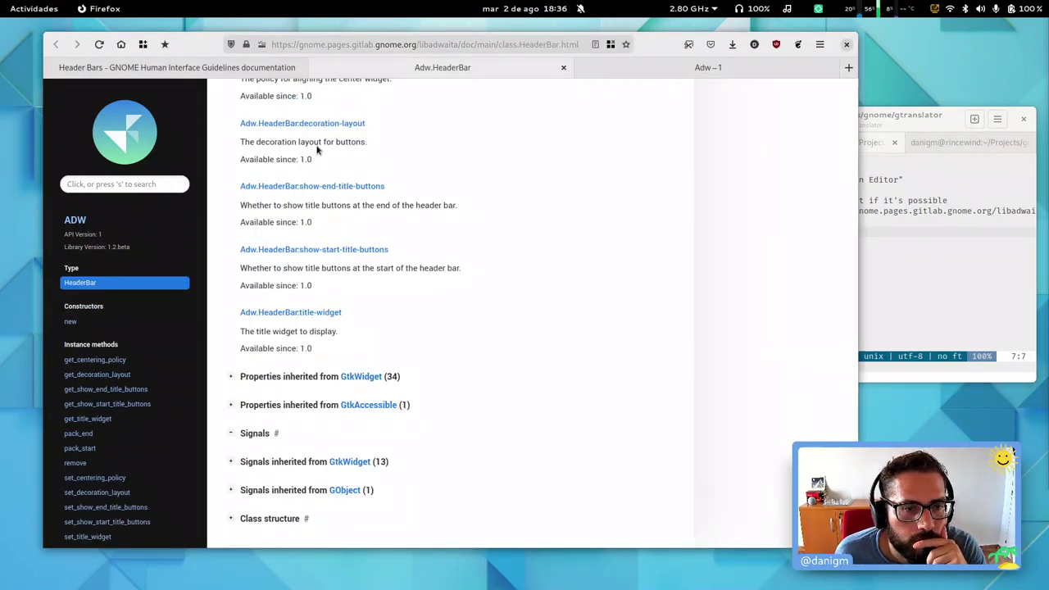
left_click(217, 69)
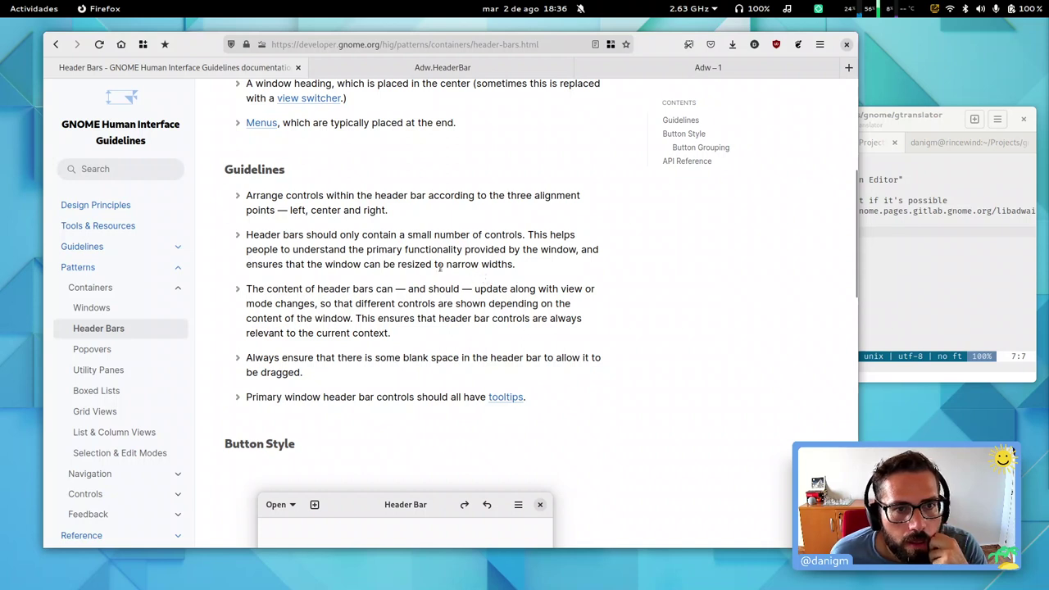
triple_click(356, 237)
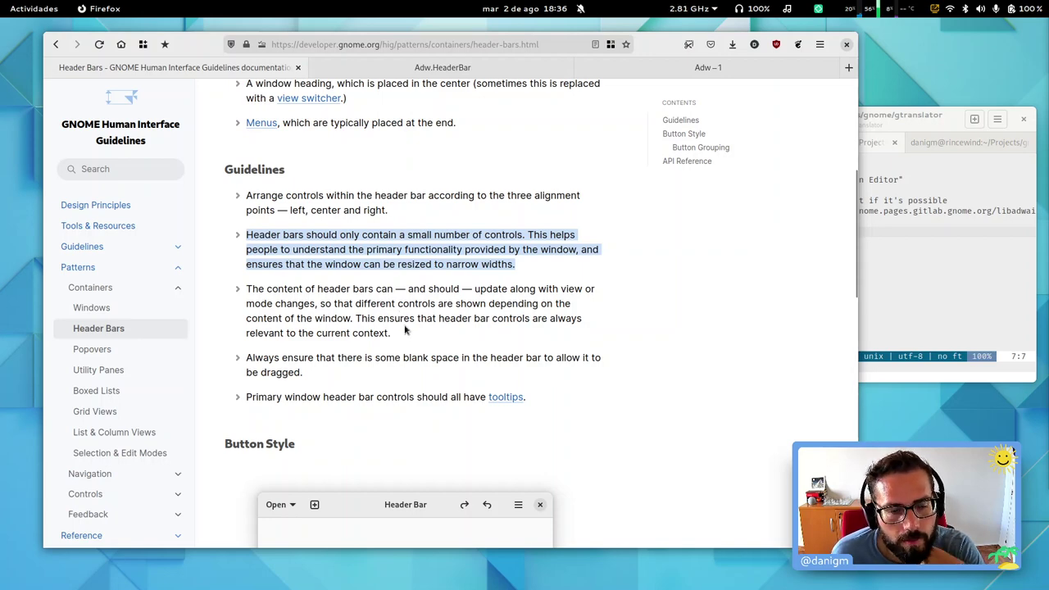
scroll(400, 321, "down", 2)
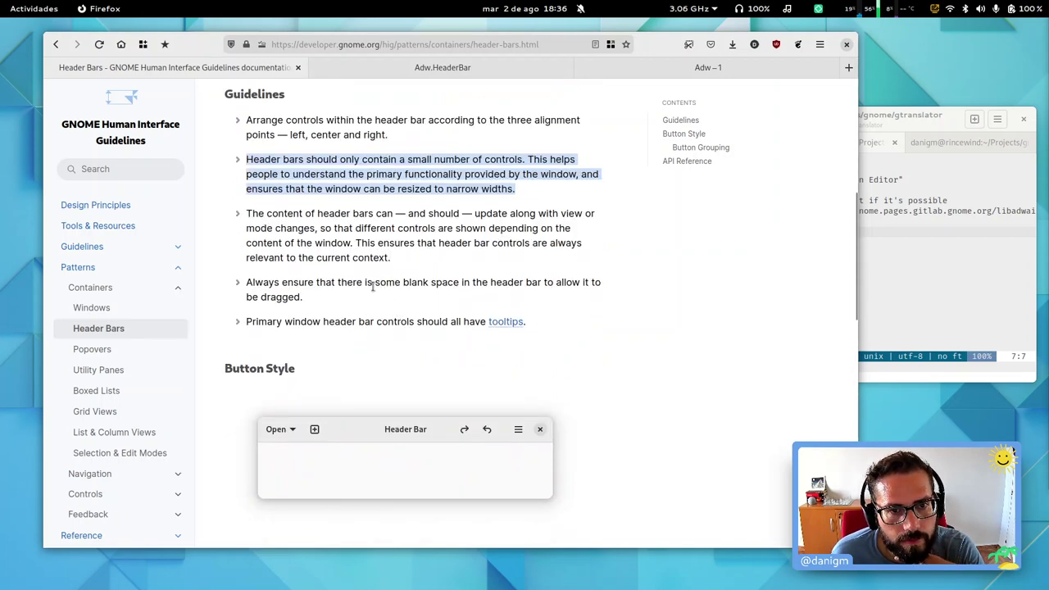
scroll(373, 284, "down", 2)
scroll(344, 254, "down", 3)
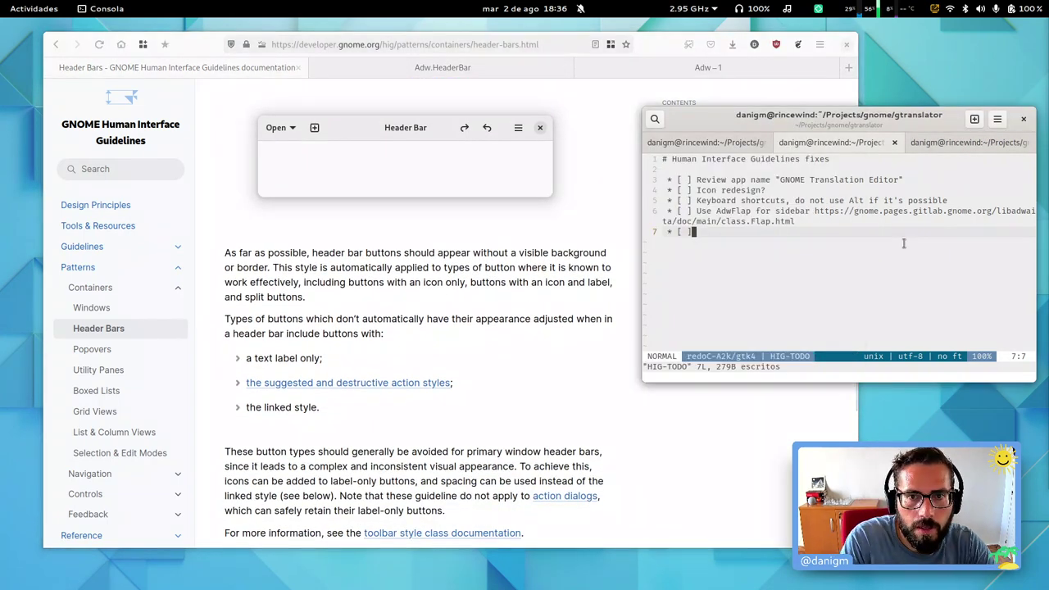
Step: Complete the empty last checklist item in HIG-TODO with "Apply adwaita styles to header bar buttons" and save the file
type("AApply")
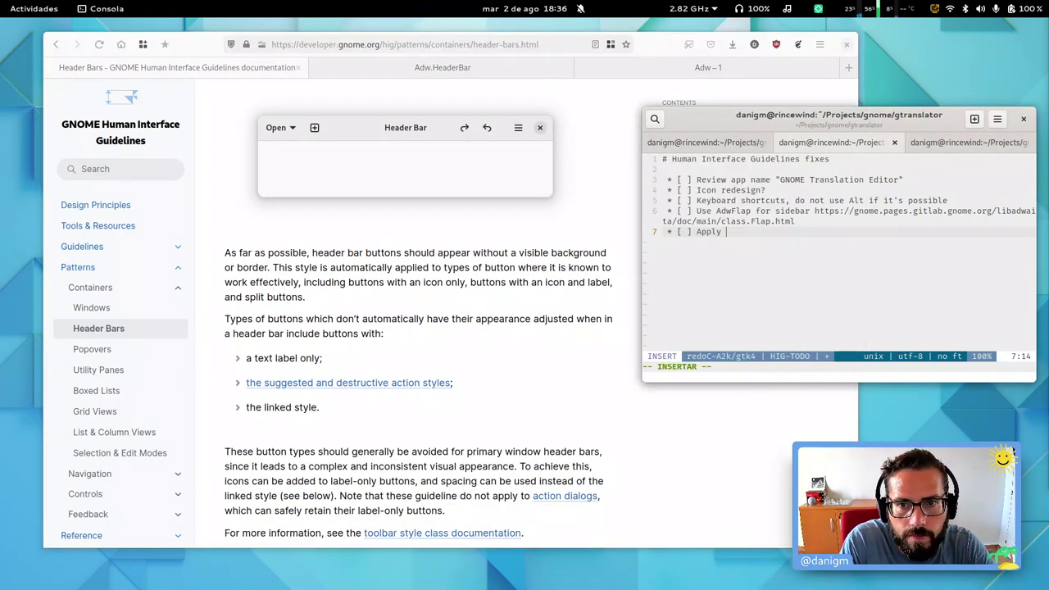
type(" adwait")
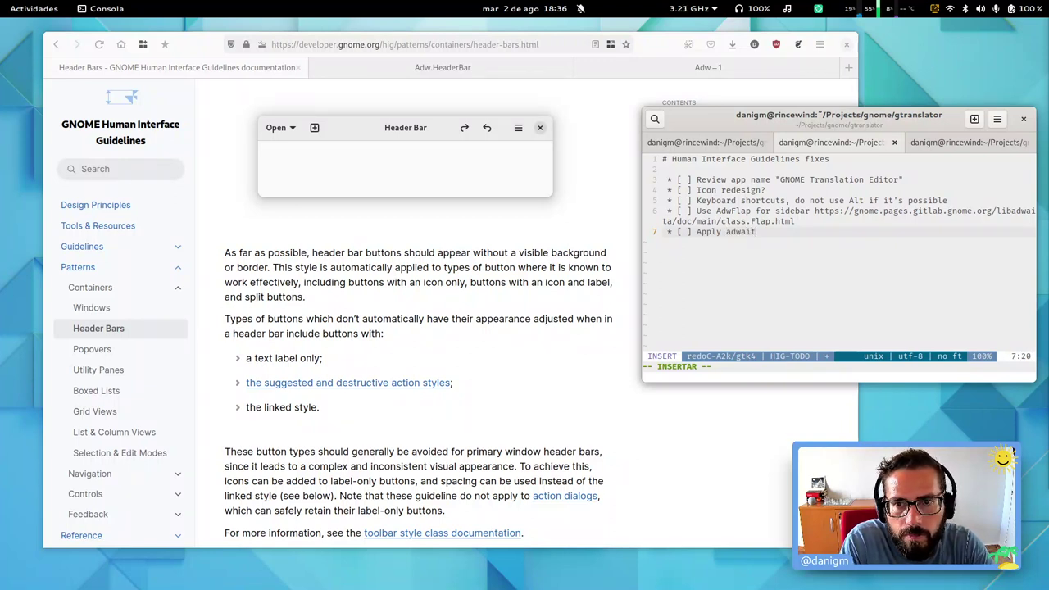
type("a styles ")
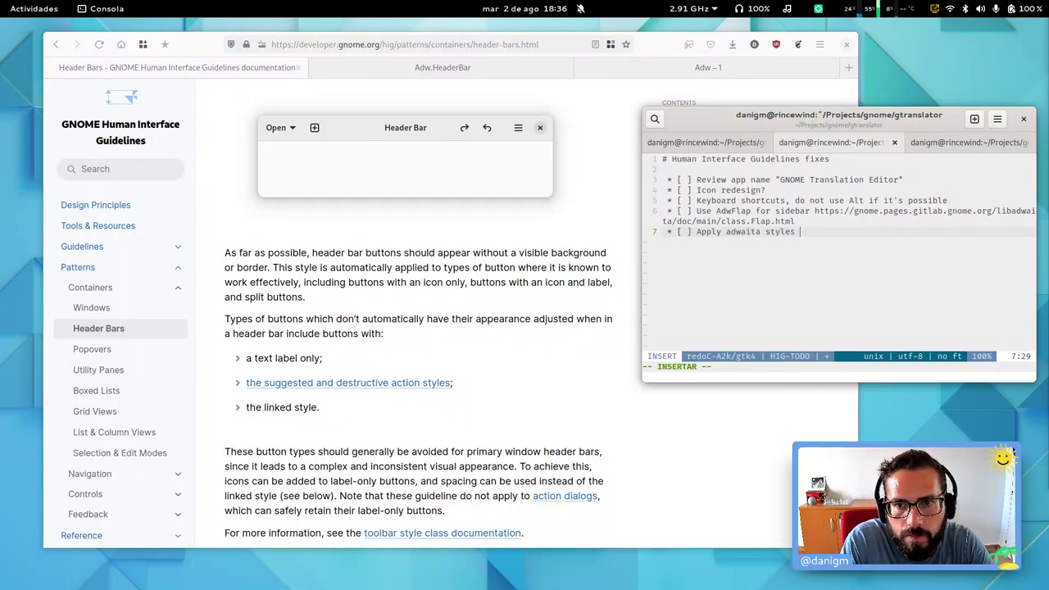
type("to header bar bu")
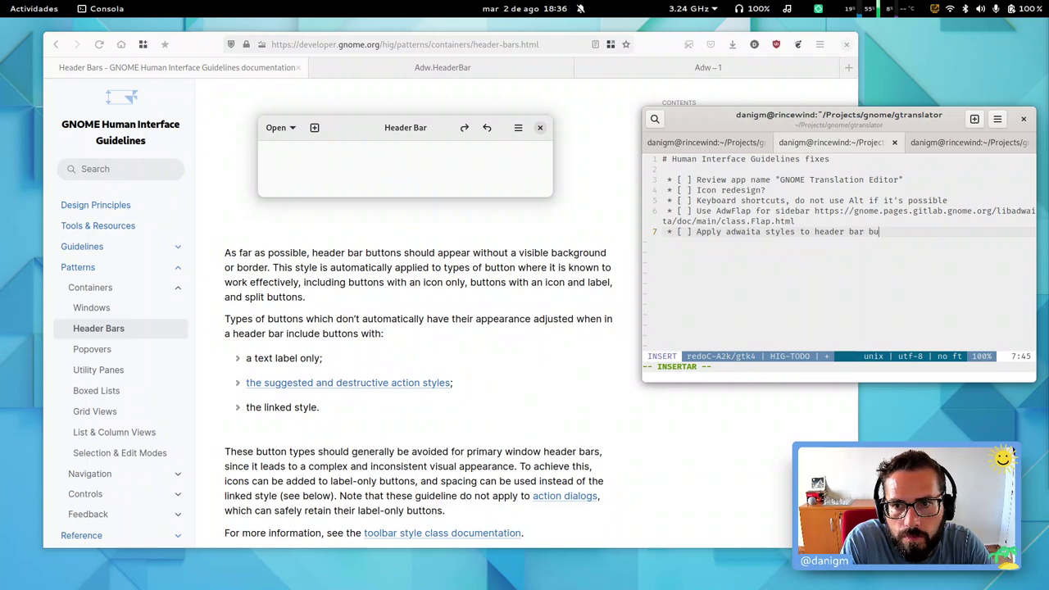
type("ttons")
key("Escape")
type(":w")
key("Return")
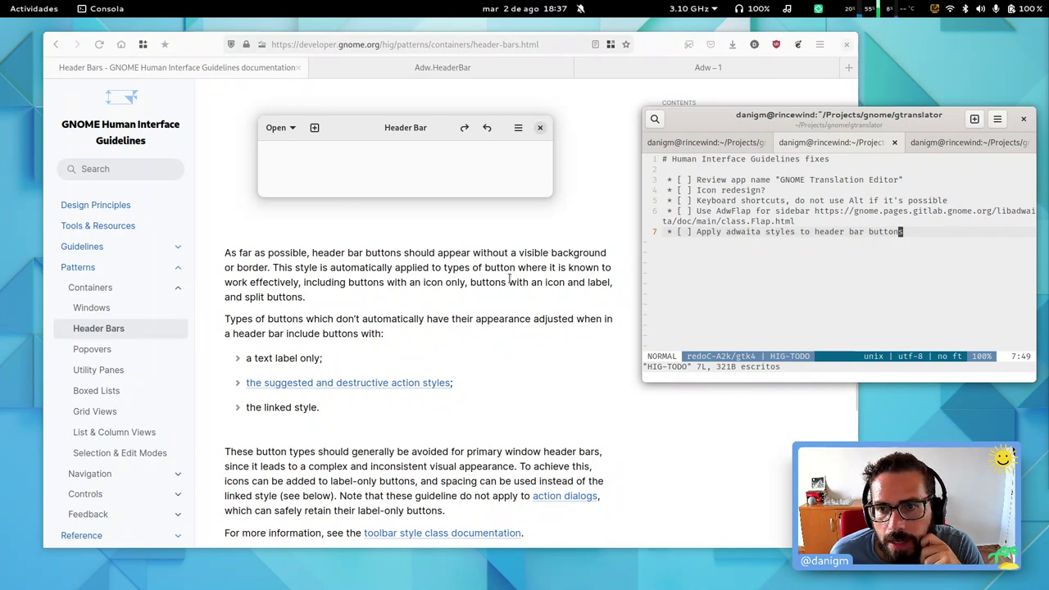
Step: Relaunch gtranslator by rerunning the last terminal command, and open fractal.main.fr.po for translation
left_click(443, 305)
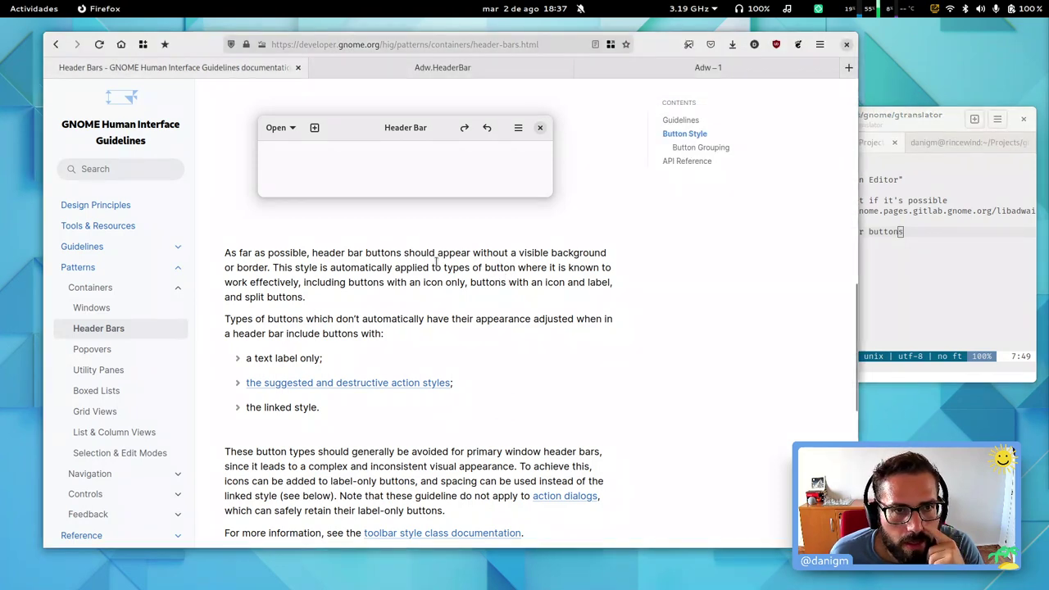
key("alt+Tab")
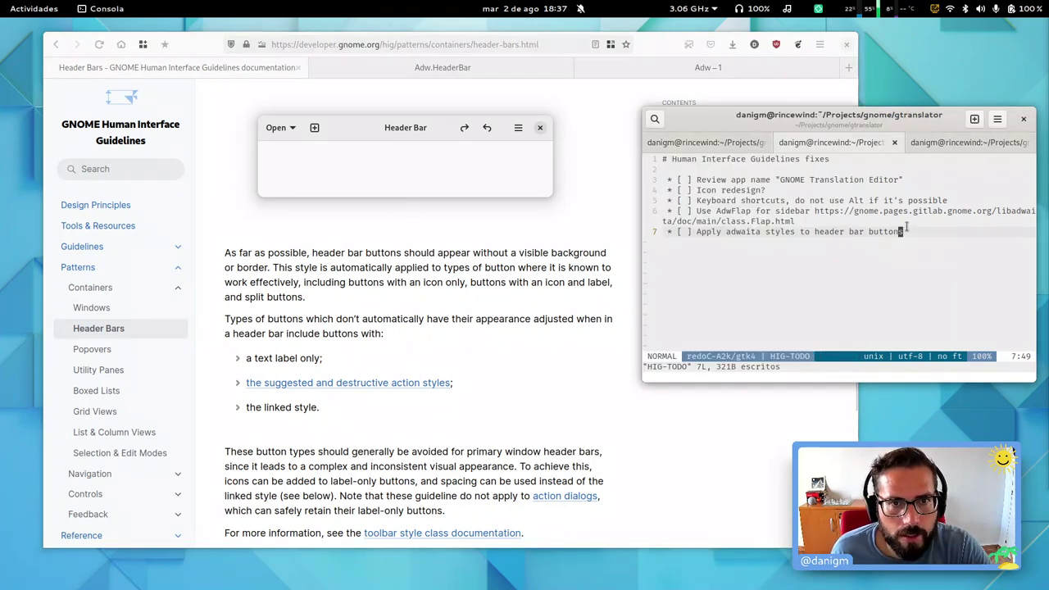
key("ctrl+Page_Up")
key("Up")
key("Return")
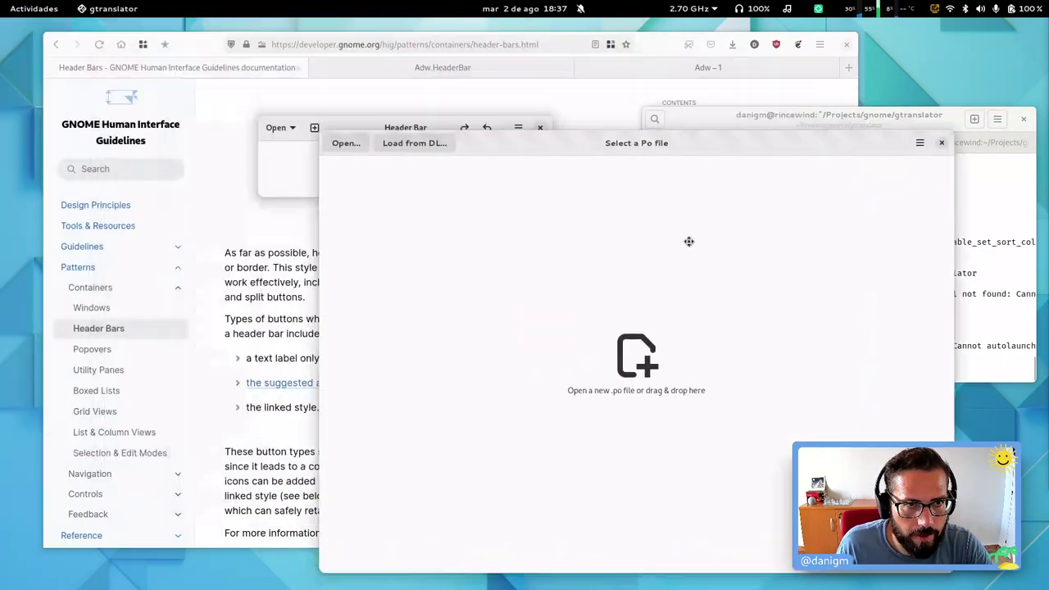
left_click(390, 149)
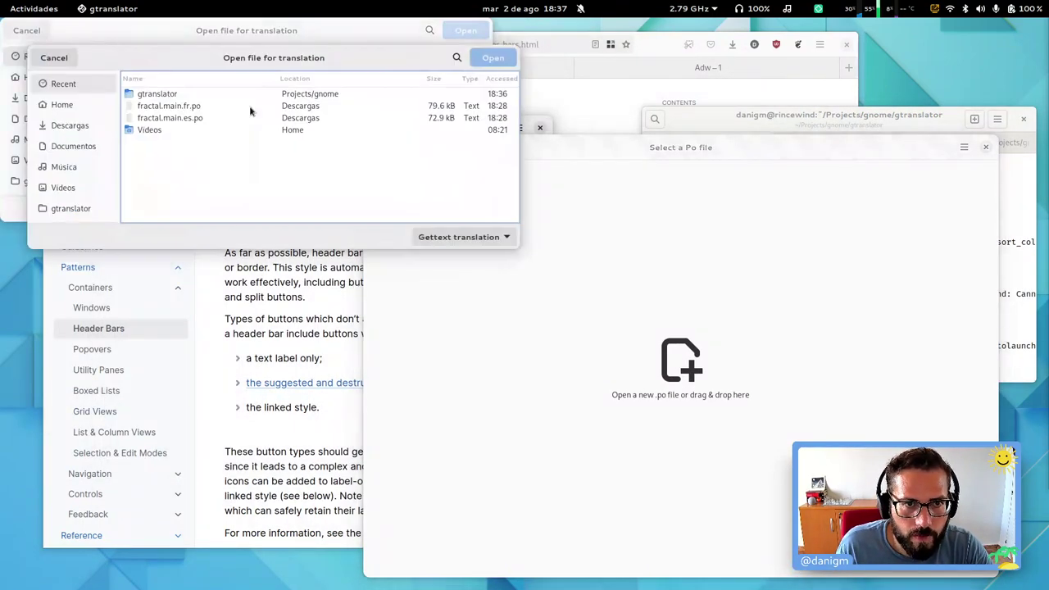
left_click(164, 111)
double_click(162, 108)
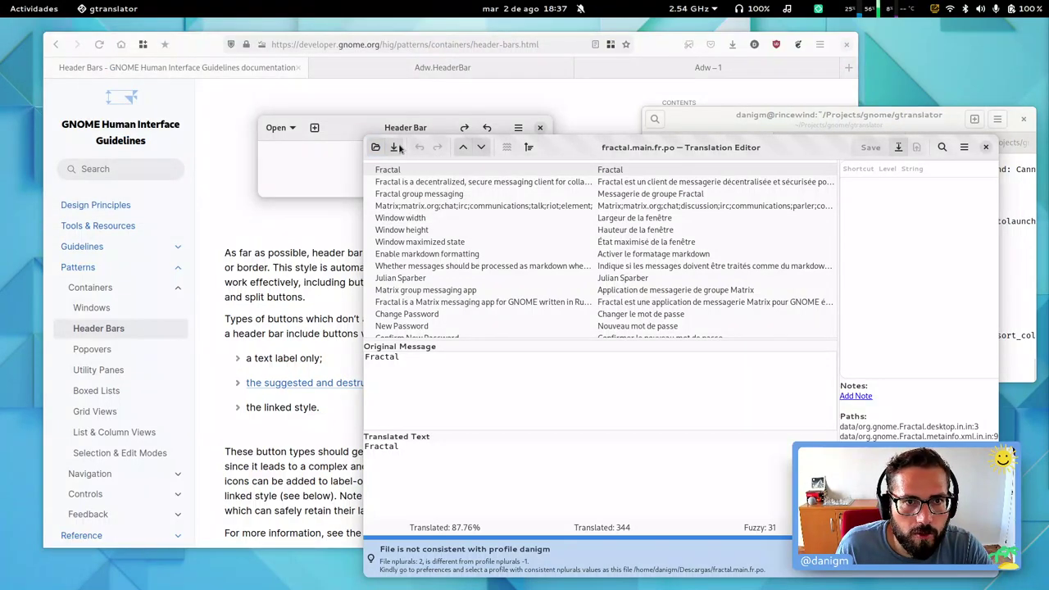
Step: Examine the buttons in the Translation Editor's header bar alongside the guidelines page, and close the window
key("super")
key("super")
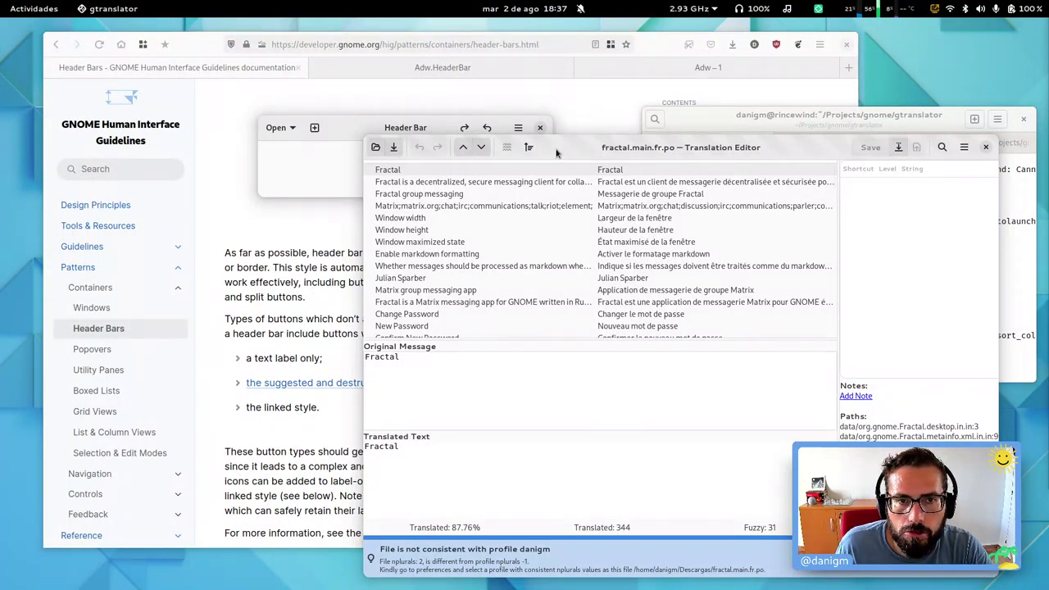
left_click_drag(556, 153, 558, 157)
left_click(447, 379)
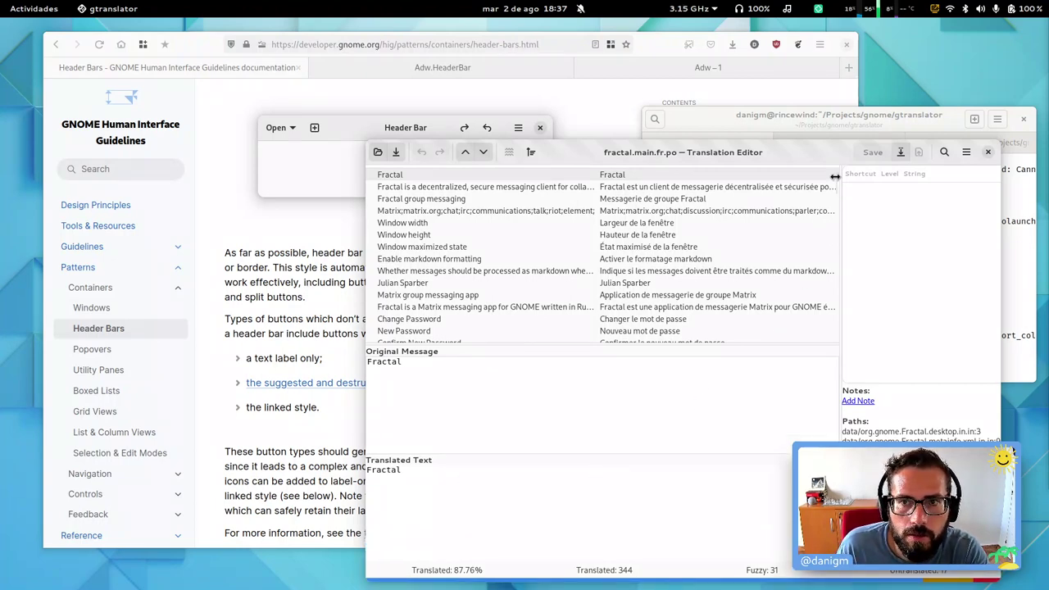
mouse_move(805, 150)
left_mouse_down()
mouse_move(812, 122)
mouse_move(813, 135)
left_mouse_up()
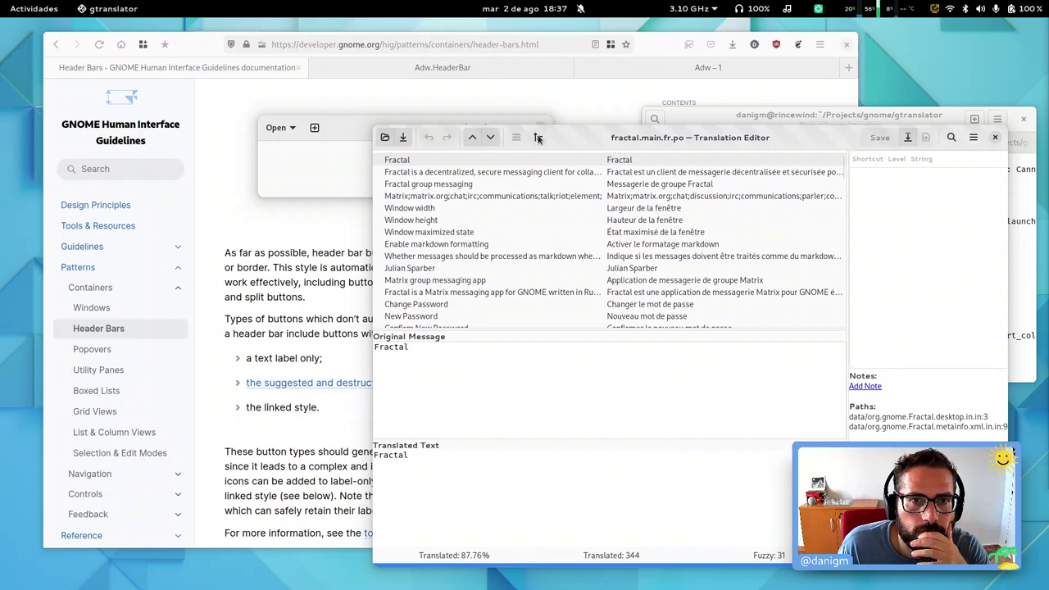
left_click(997, 138)
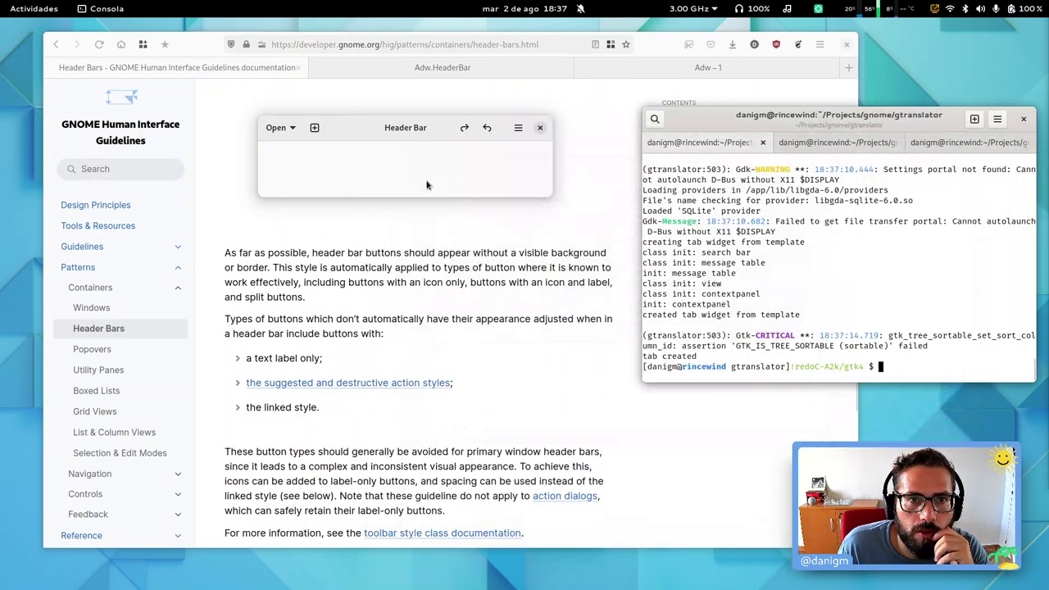
Step: Read the Button Style paragraphs on which header bar buttons get the borderless style automatically
triple_click(294, 319)
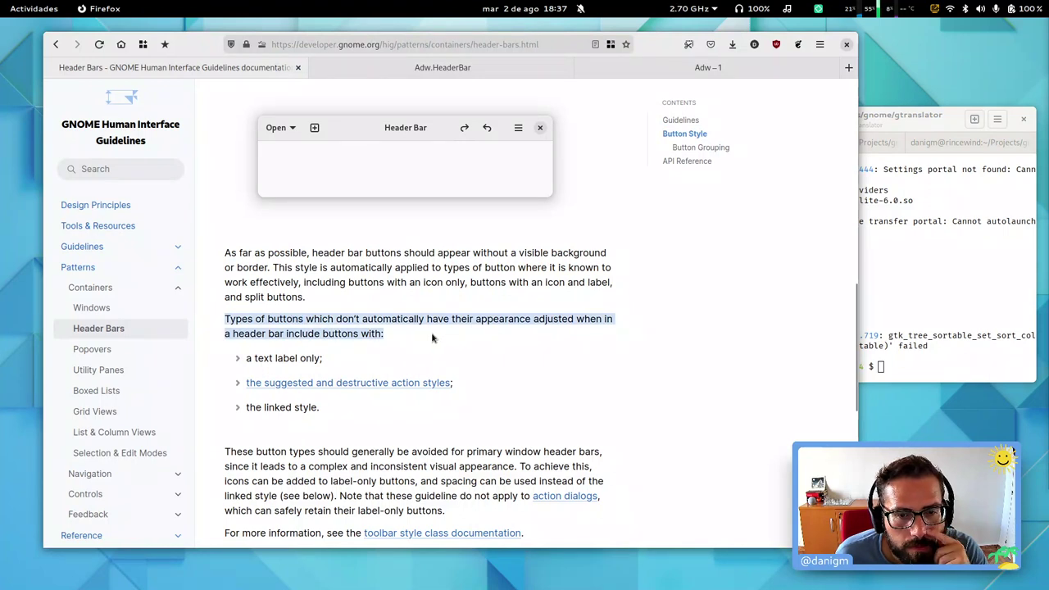
triple_click(343, 257)
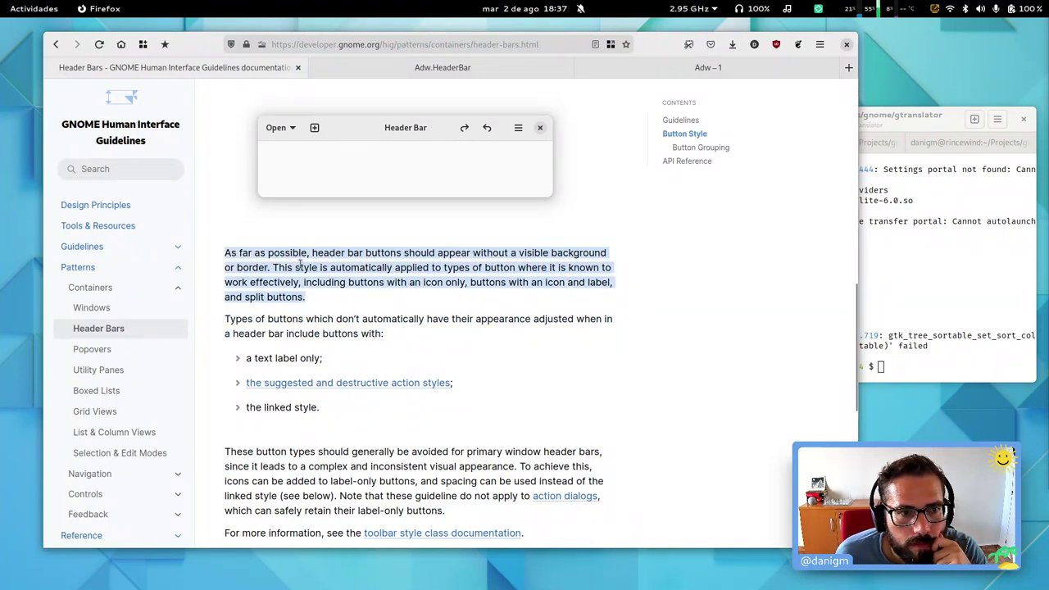
left_click_drag(273, 267, 498, 301)
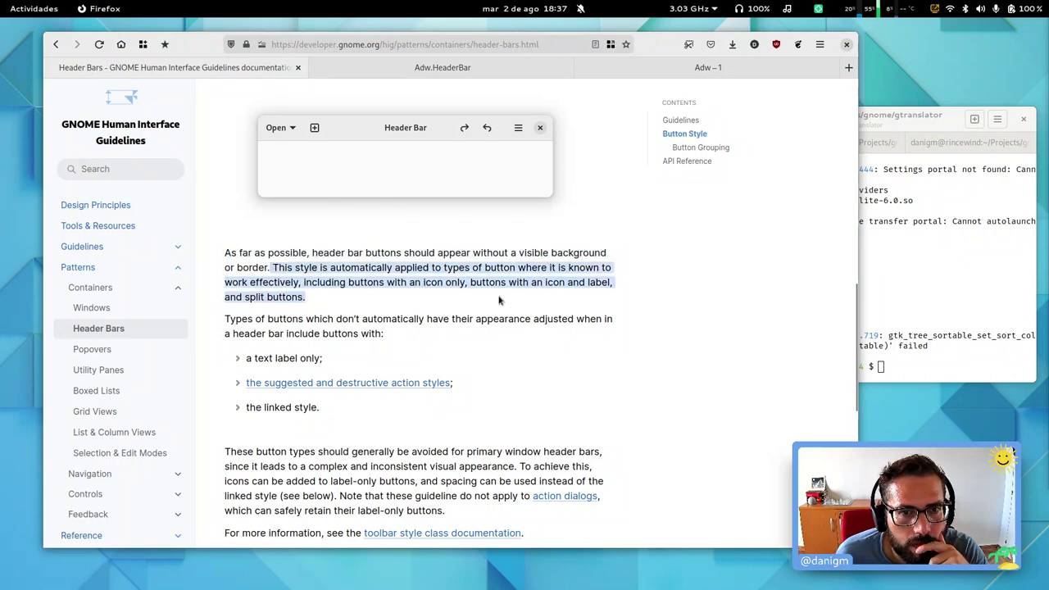
left_click(472, 310)
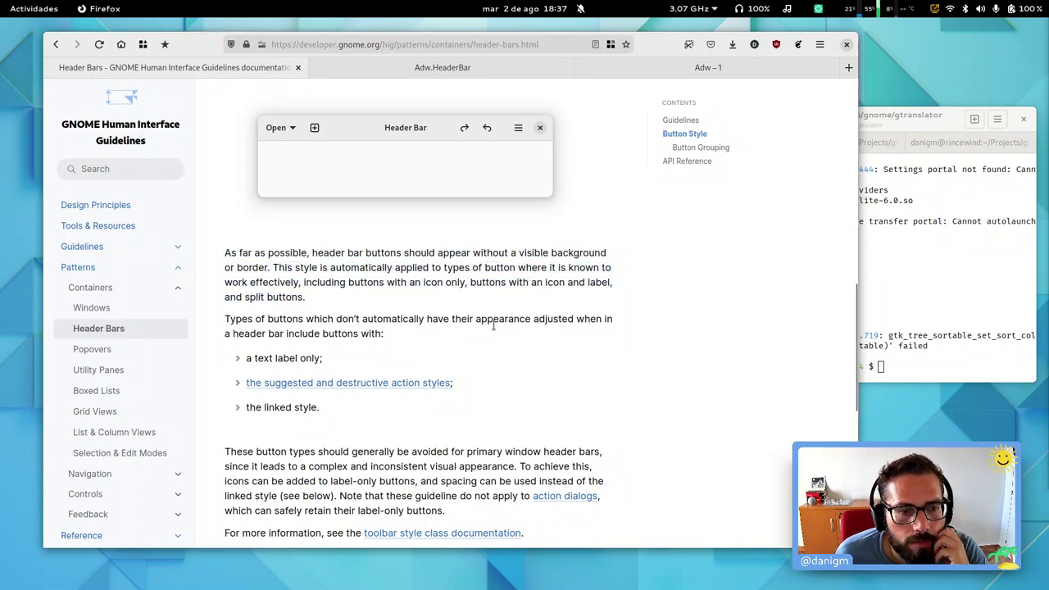
Step: Read the Button Grouping section of the Header Bars guidelines, covering related buttons, spacing and split buttons
scroll(485, 326, "down", 3)
scroll(451, 343, "down", 2)
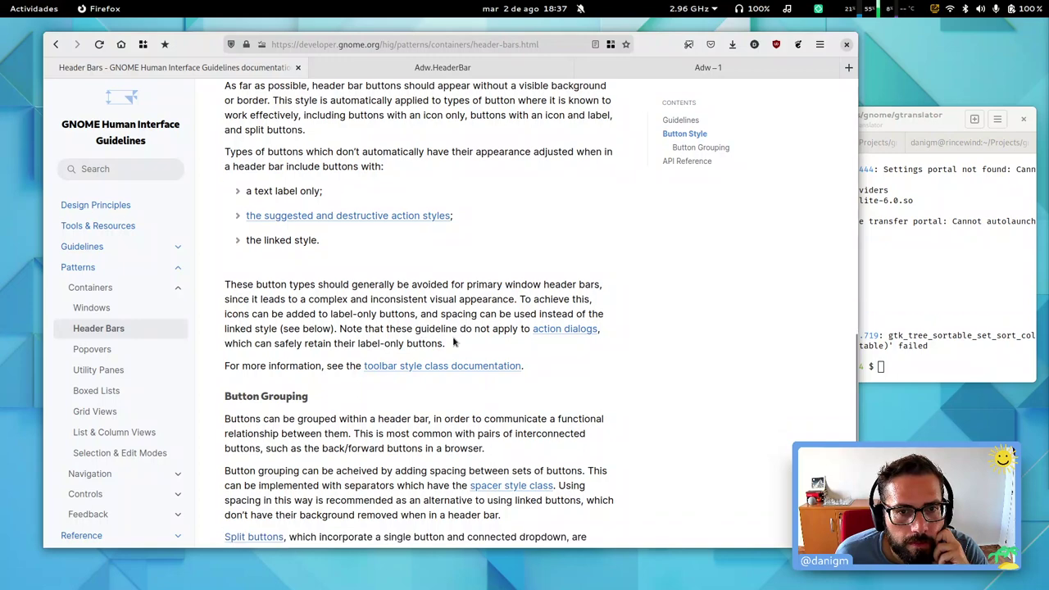
scroll(322, 311, "down", 2)
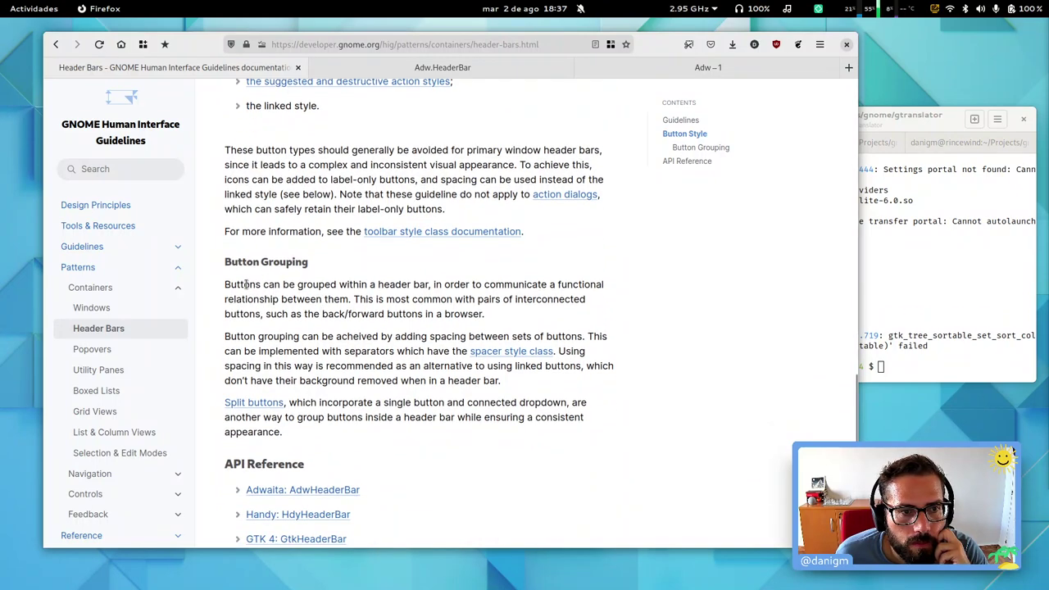
left_click_drag(229, 284, 519, 311)
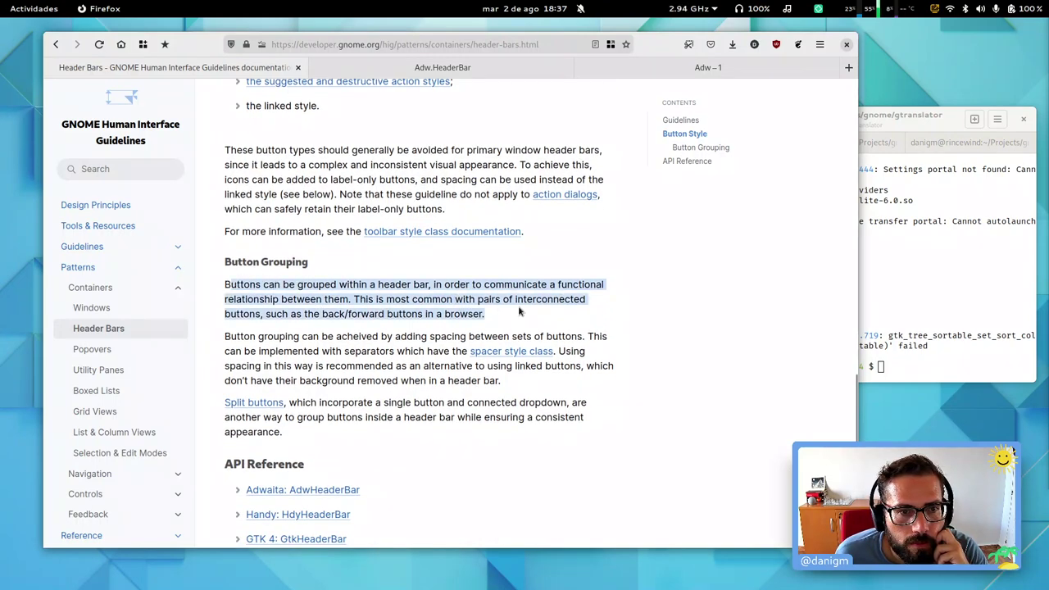
left_click(518, 312)
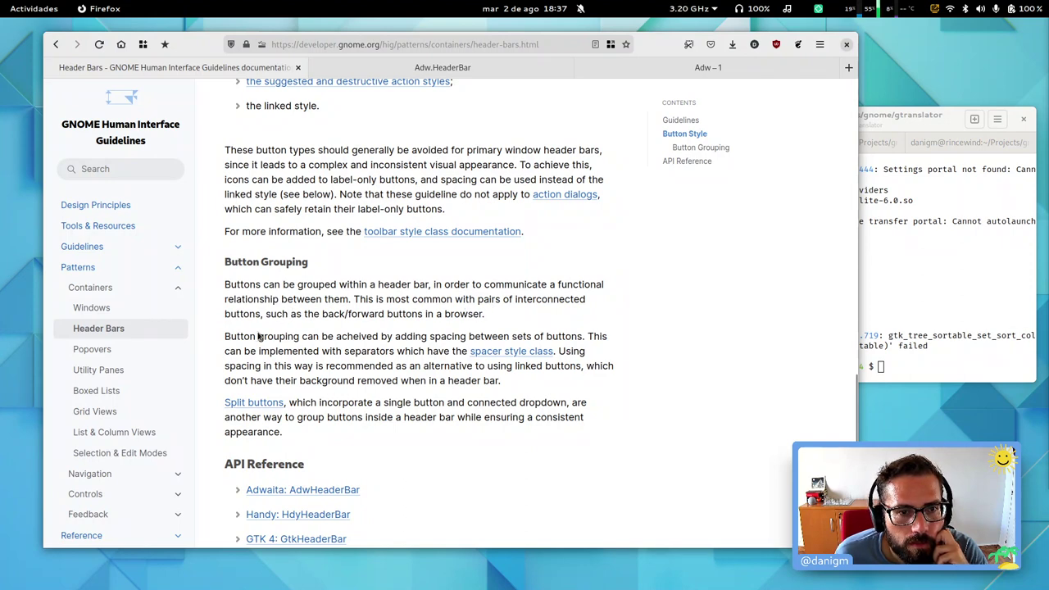
left_click_drag(226, 340, 653, 345)
left_click(645, 346)
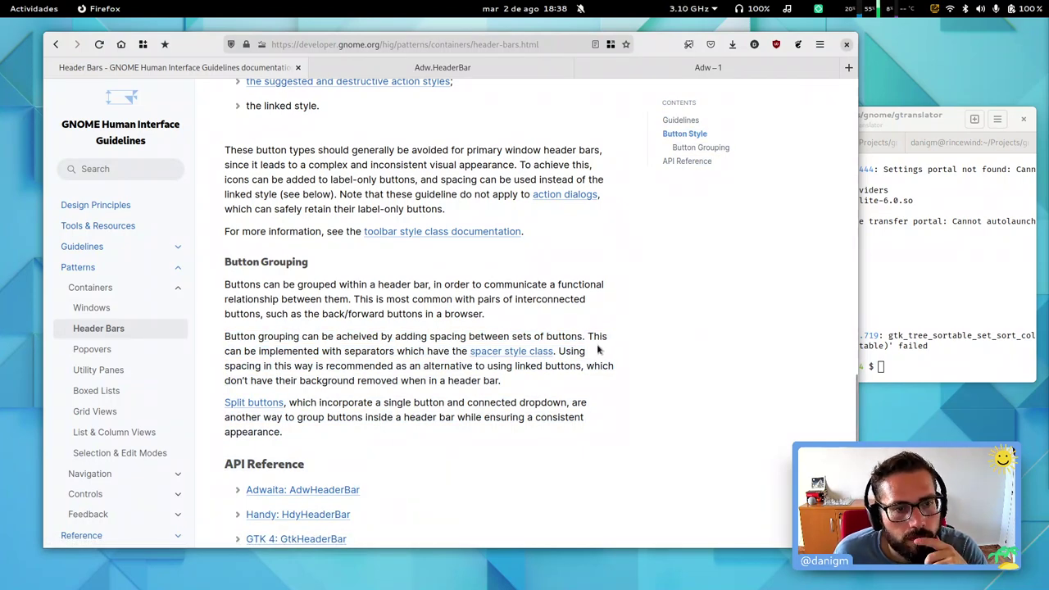
scroll(596, 350, "down", 2)
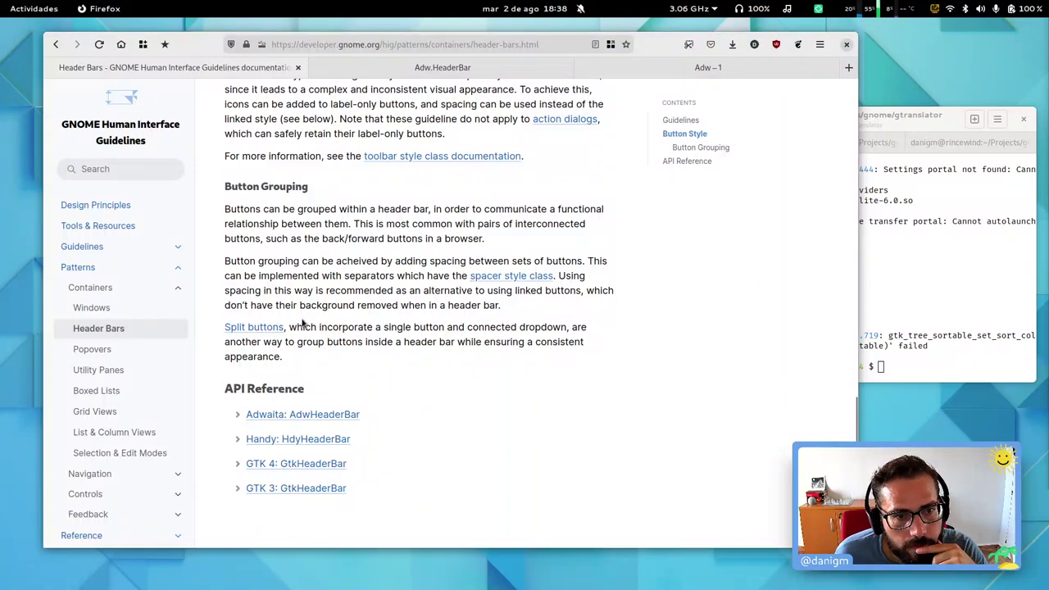
Step: View the Adw.SplitButton documentation in a new tab, close it, and return to the end of the Header Bars guidelines
middle_click(267, 329)
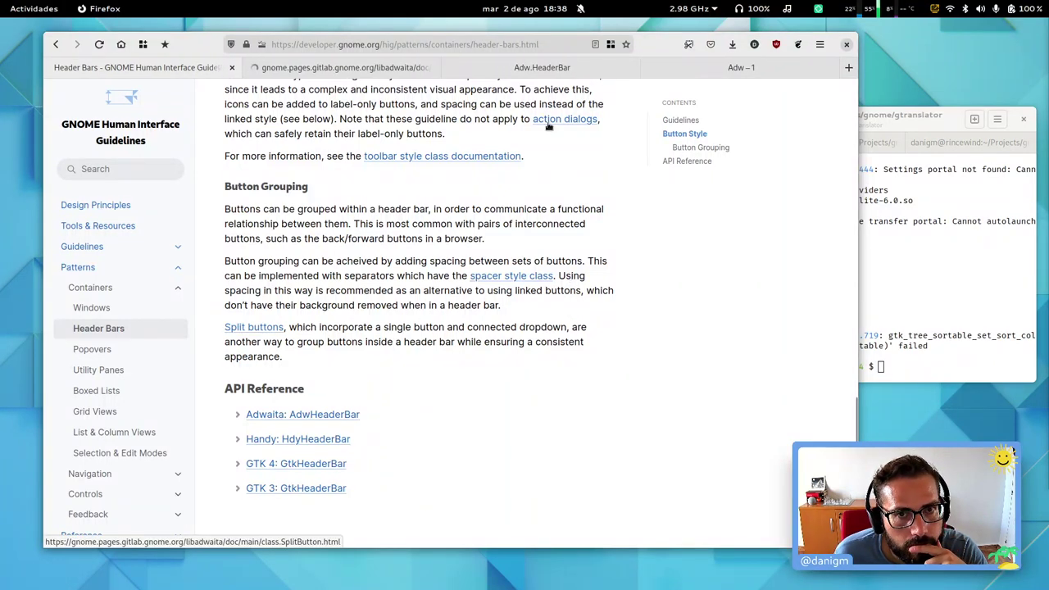
left_click(344, 69)
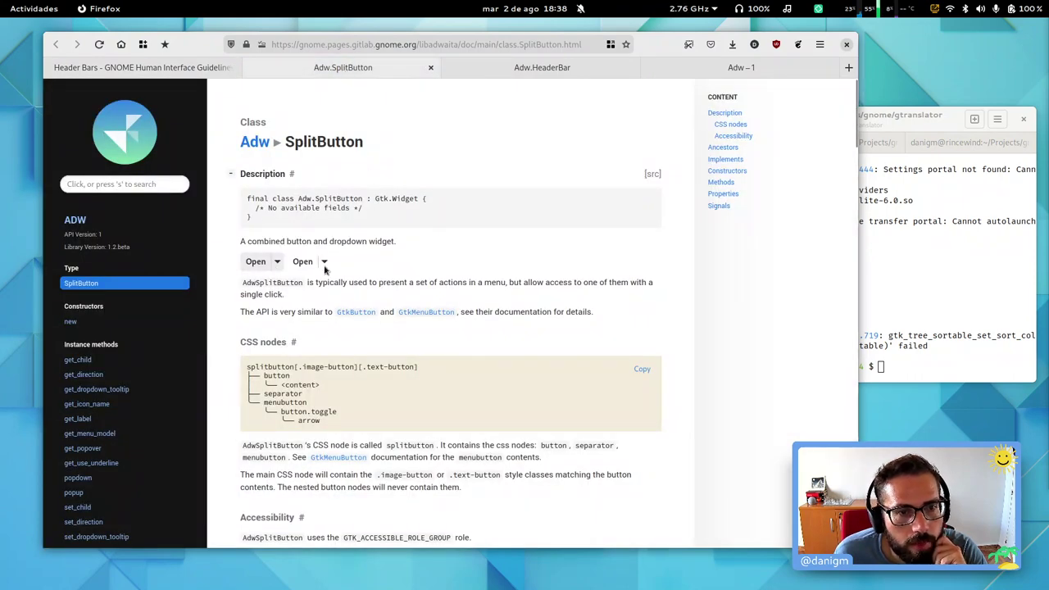
middle_click(368, 68)
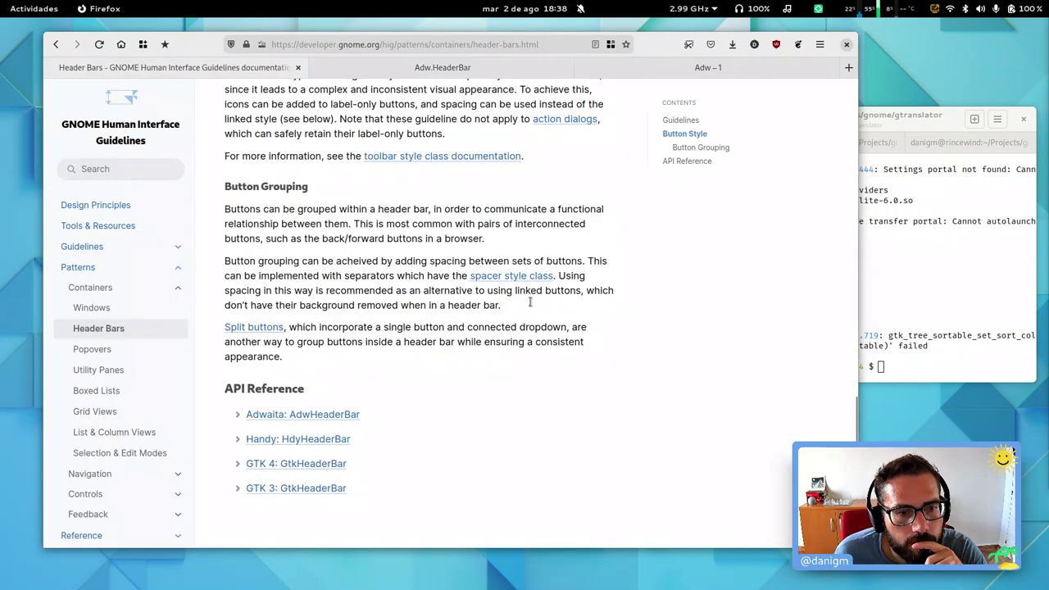
scroll(521, 326, "down", 2)
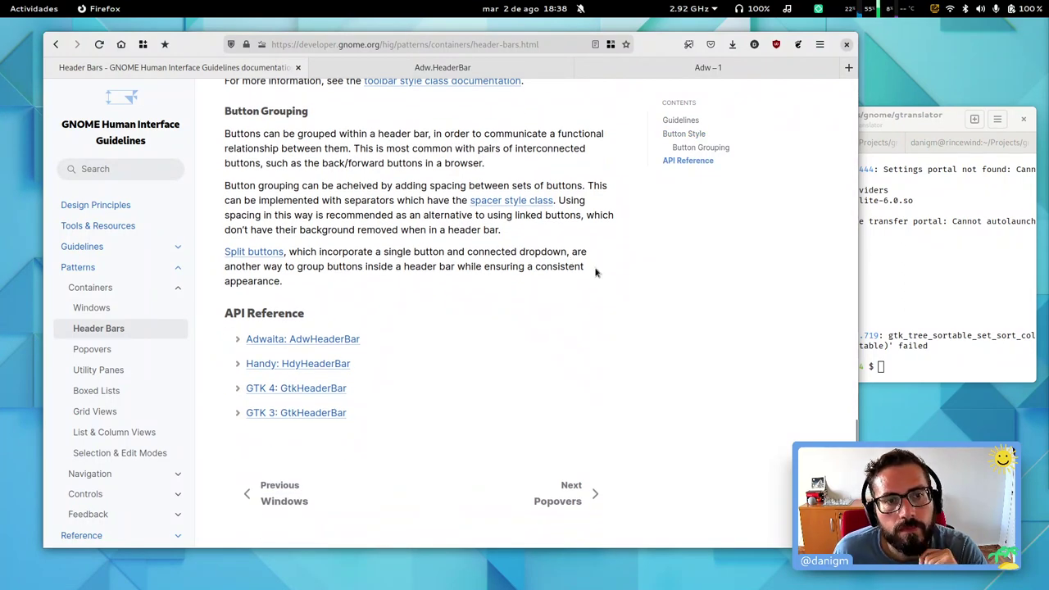
Step: Open the Popovers page of the guidelines and read its rules on popover content, size and closing
left_click(567, 506)
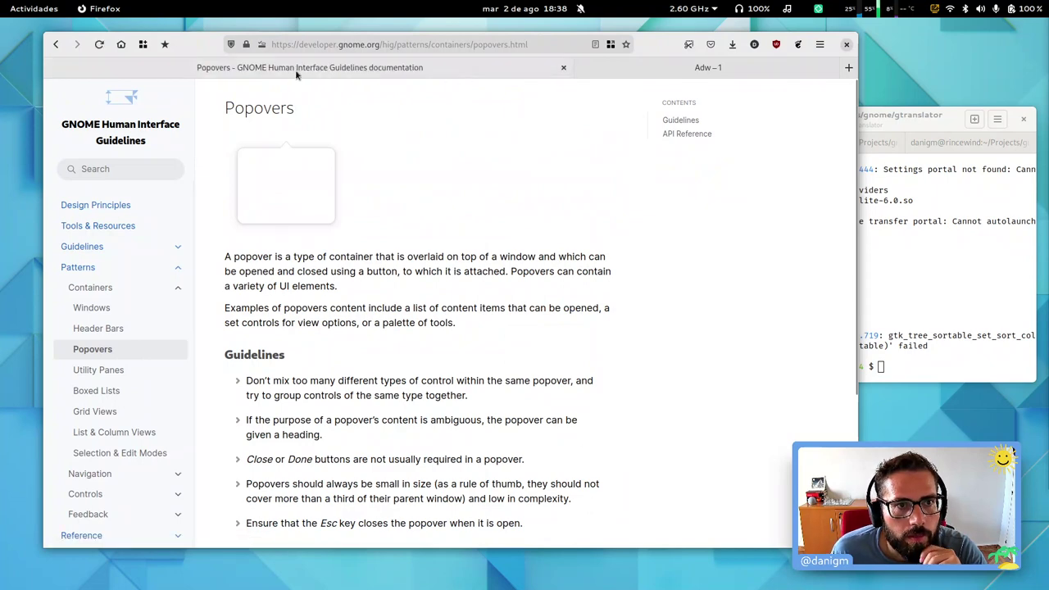
scroll(413, 329, "down", 3)
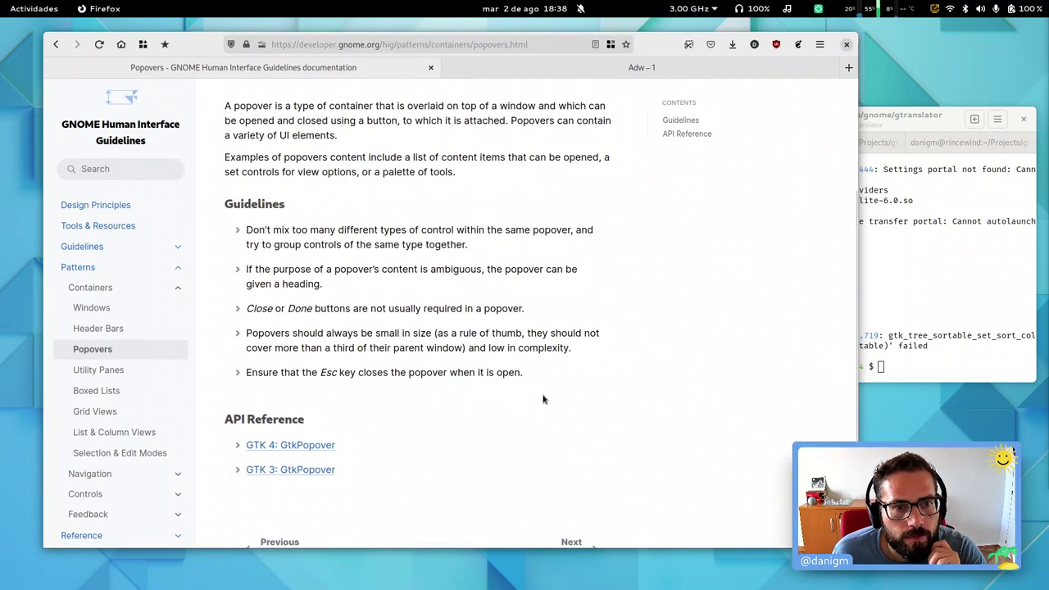
scroll(543, 401, "down", 1)
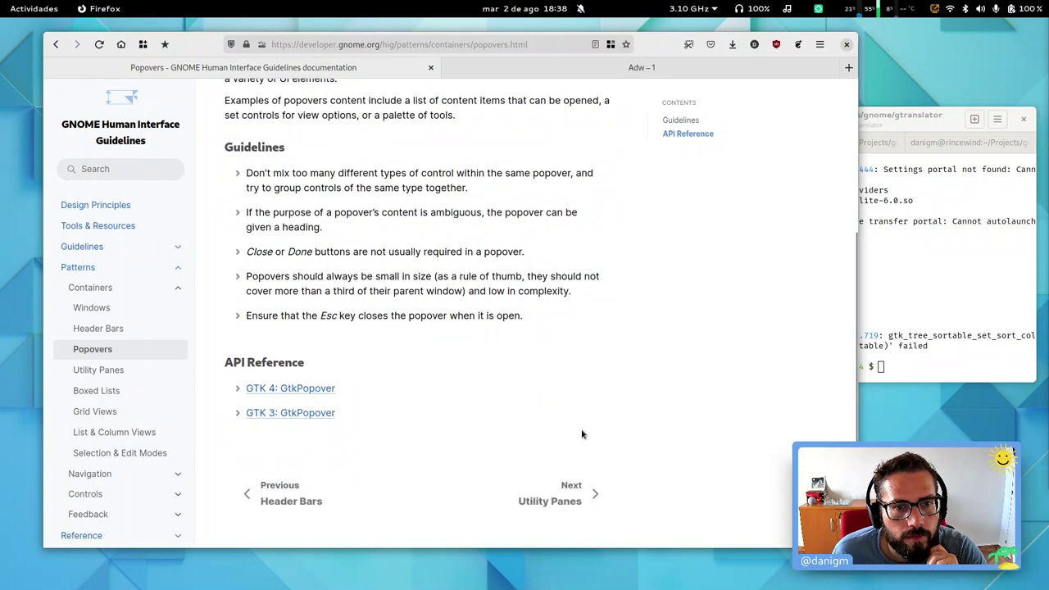
Step: Open the Utility Panes page, skim its layout and API reference, and check the AdwFlap sidebar entry in HIG-TODO
left_click(576, 502)
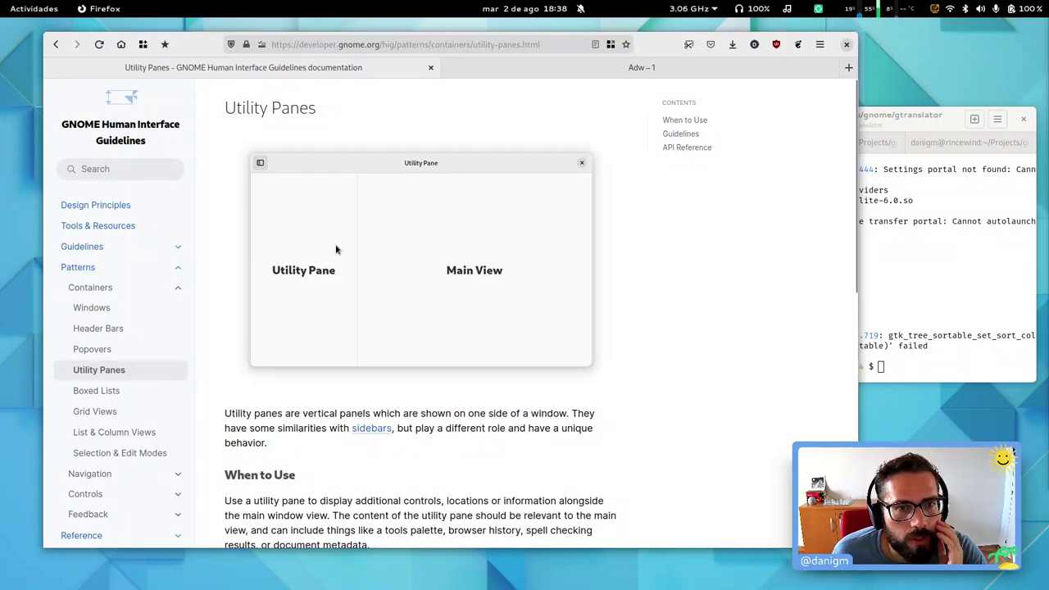
scroll(339, 250, "down", 10)
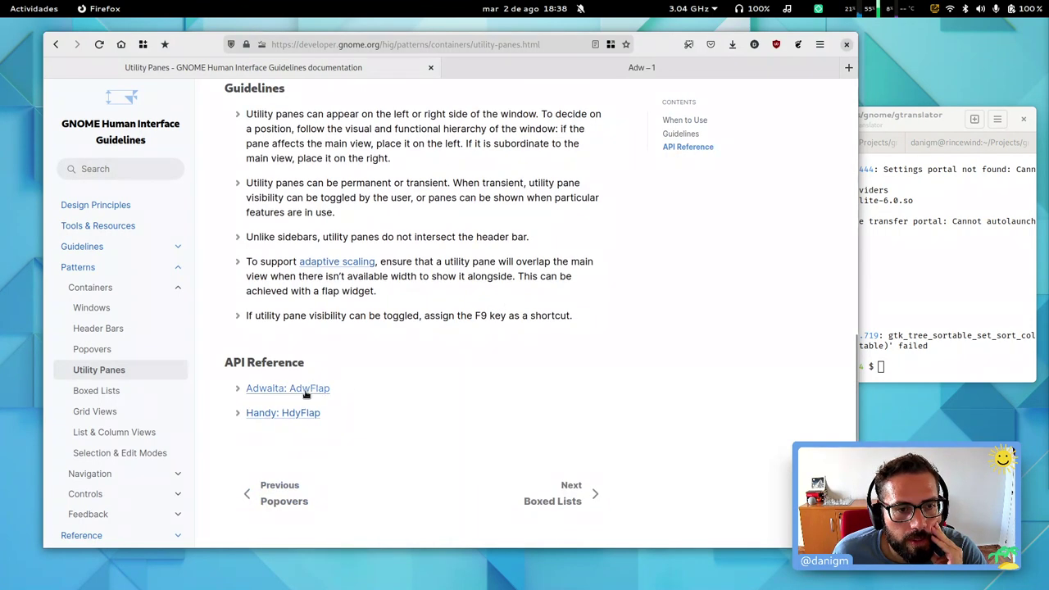
scroll(332, 344, "up", 5)
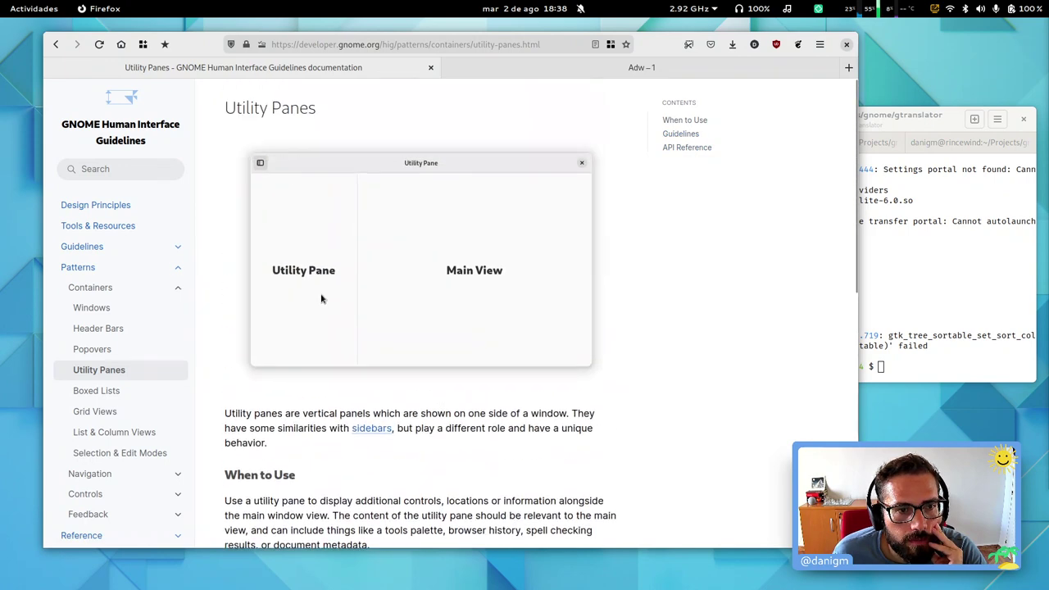
scroll(323, 295, "up", 2)
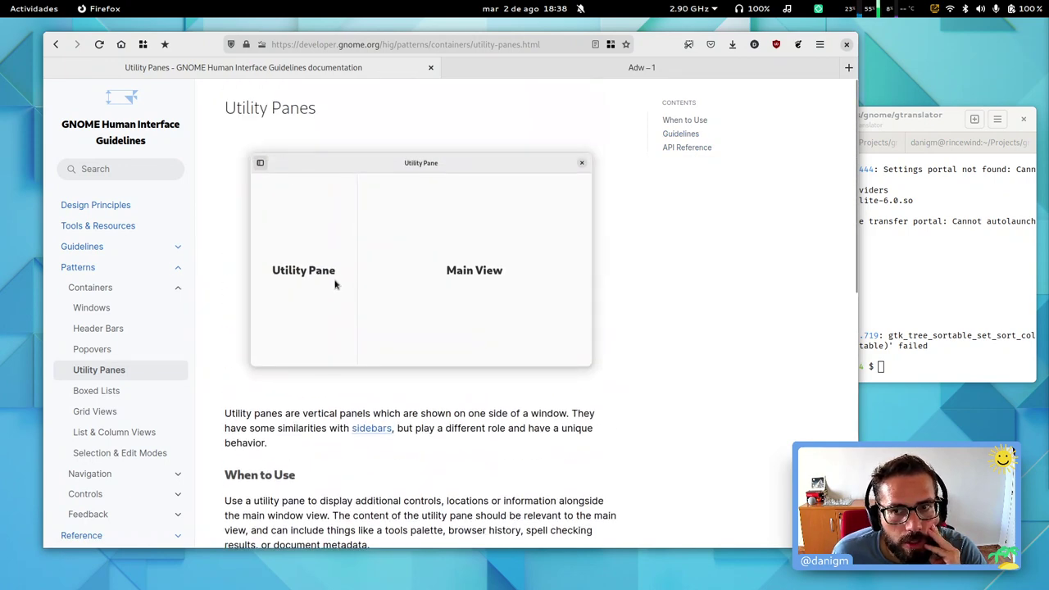
left_click(894, 232)
left_click(789, 144)
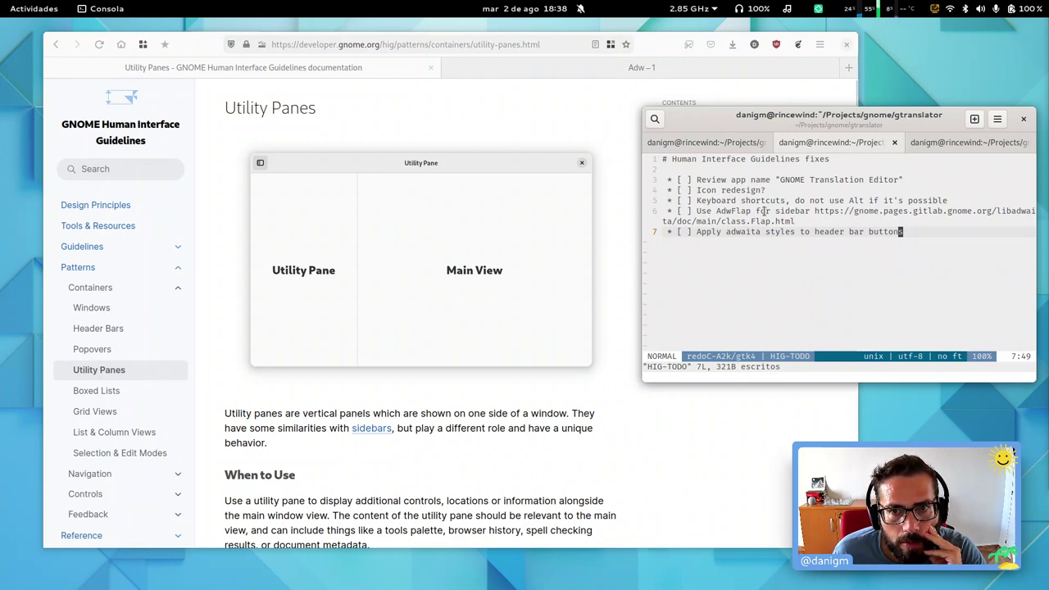
Step: Read the Utility Panes introduction, the When to Use section and the guideline on which side to place a pane
left_click(409, 379)
scroll(299, 415, "down", 2)
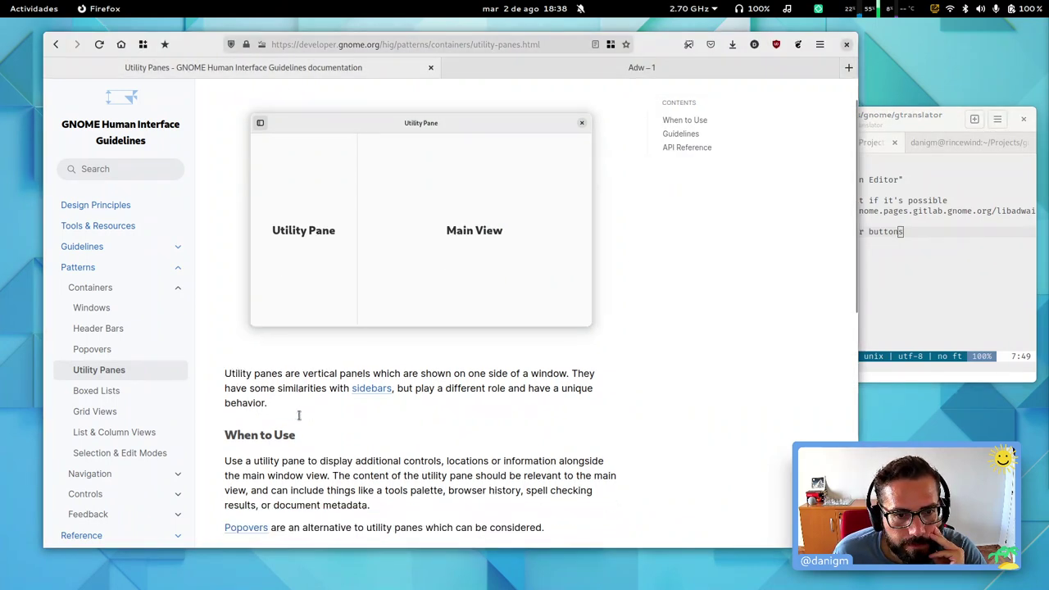
scroll(346, 426, "down", 2)
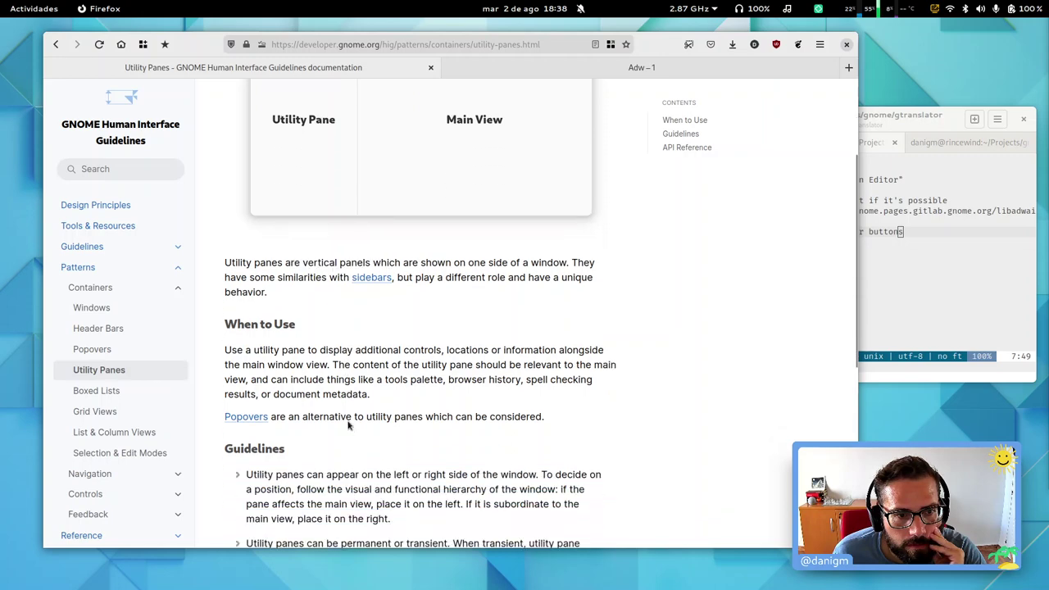
scroll(410, 391, "down", 2)
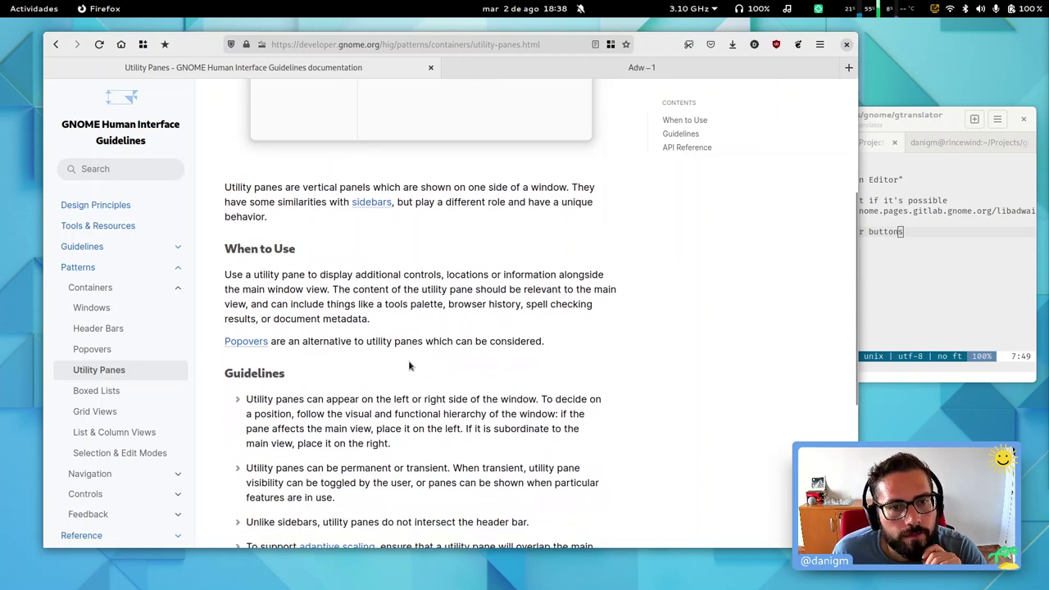
scroll(410, 365, "down", 4)
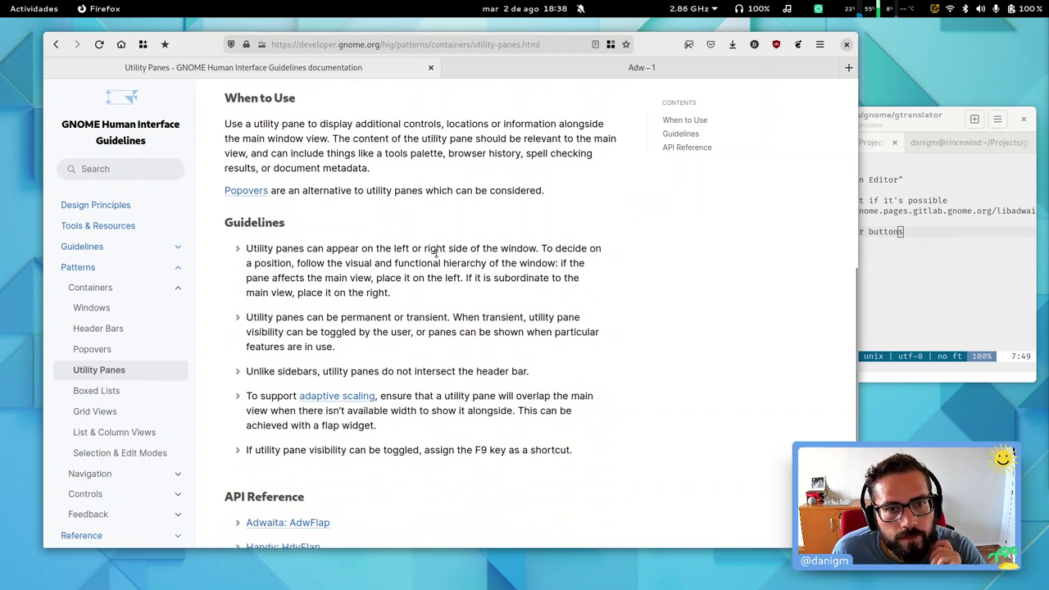
triple_click(434, 254)
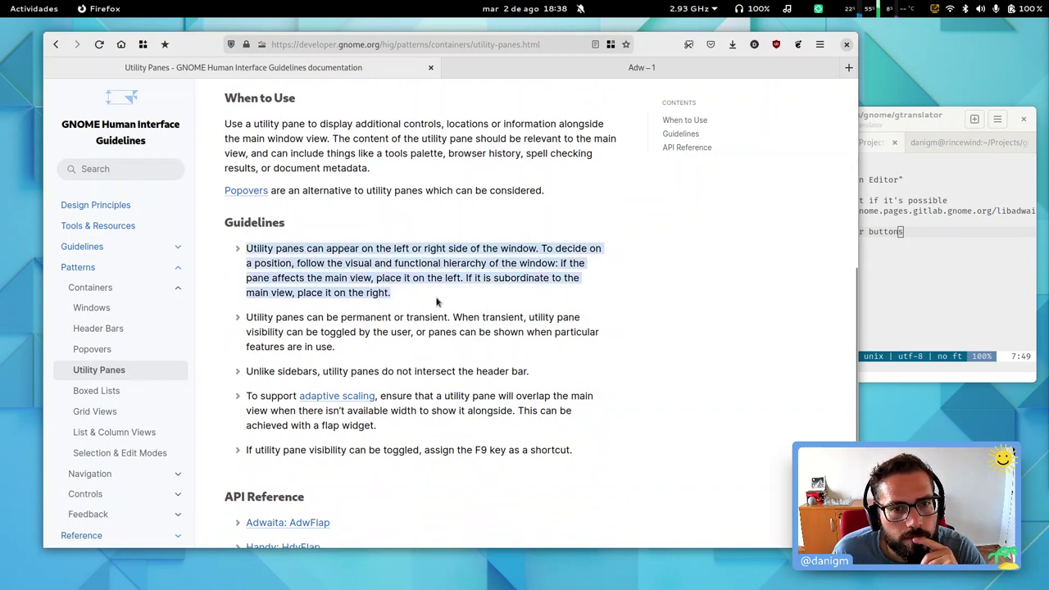
left_click(407, 268)
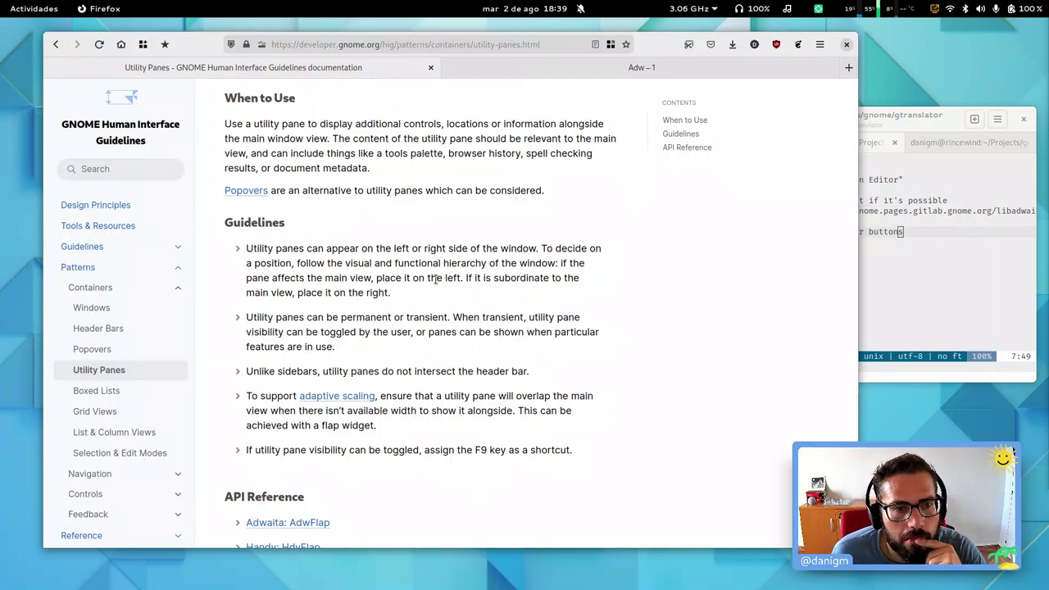
Step: Read the remaining Utility Panes guidelines on transient panes, header bar intersection, adaptive scaling and the toggle shortcut
triple_click(416, 316)
left_click(457, 332)
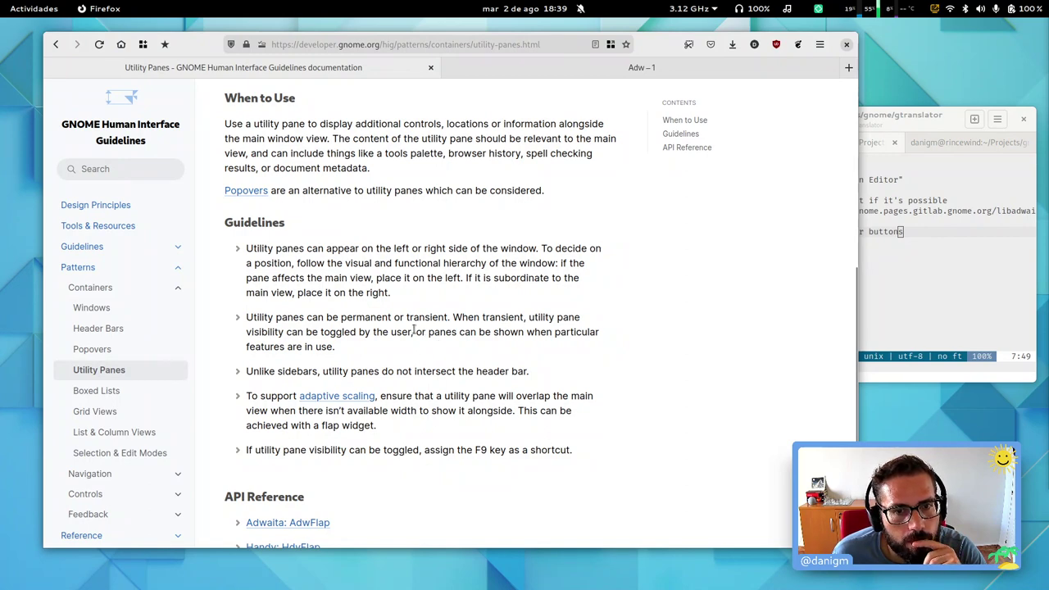
scroll(413, 326, "down", 2)
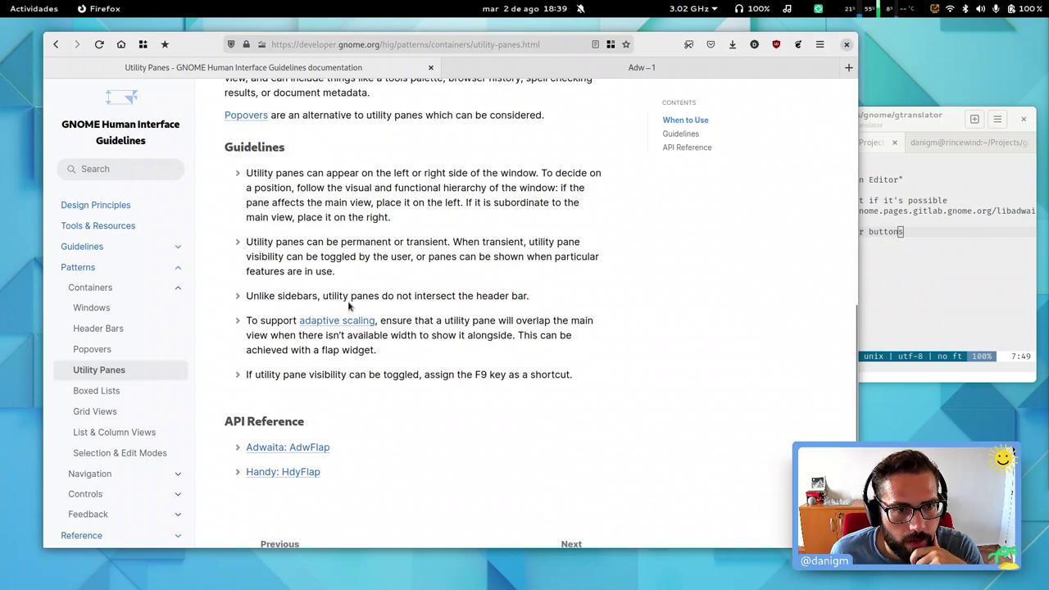
scroll(434, 332, "down", 2)
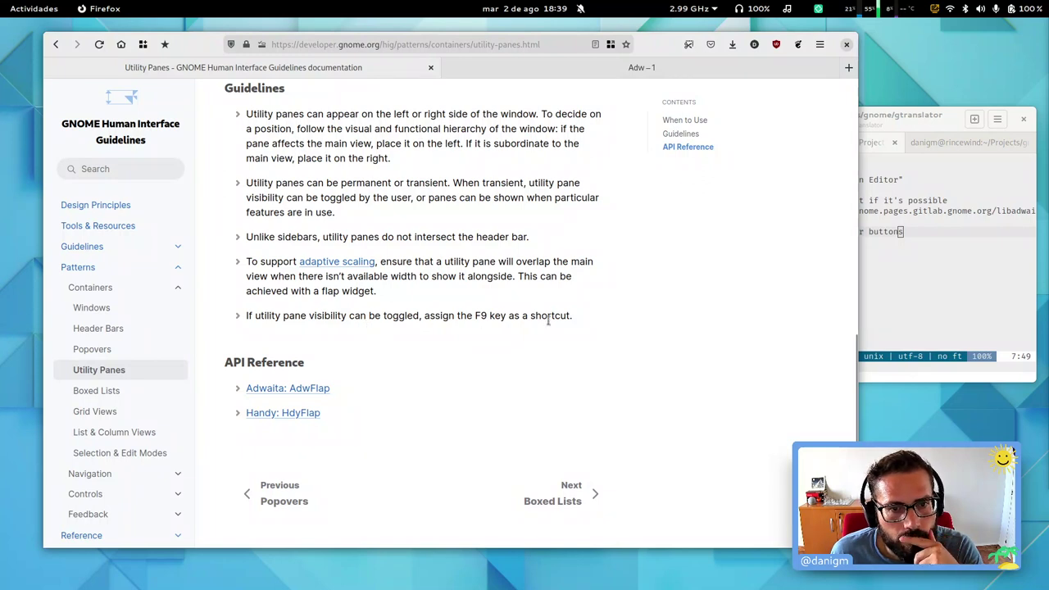
triple_click(481, 319)
left_click(490, 328)
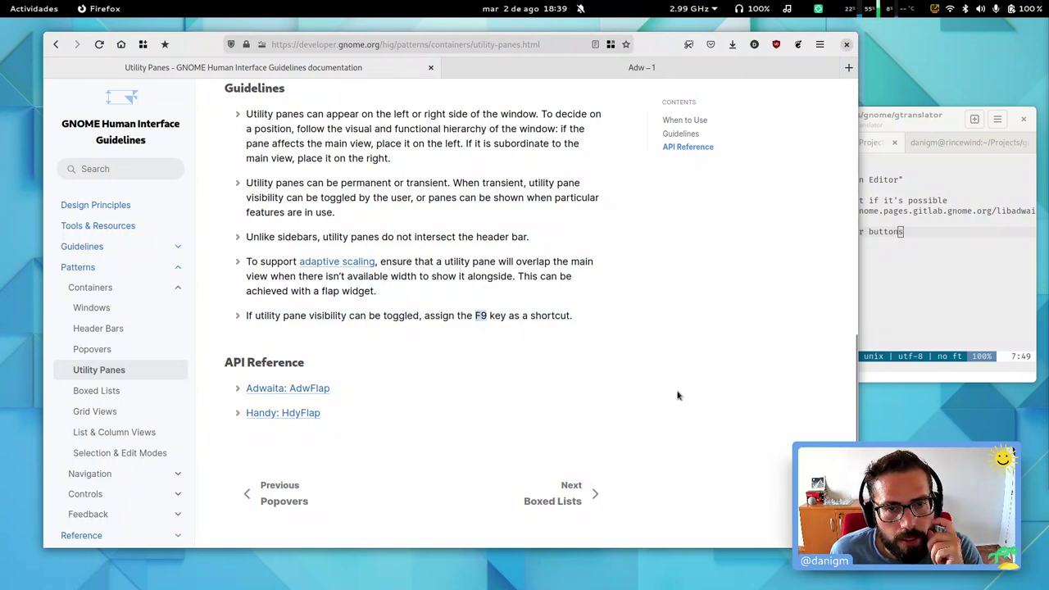
Step: Read the Boxed Lists introduction, add the unchecked item "Use boxed list for load from DL view" to HIG-TODO, and save the file
left_click(579, 507)
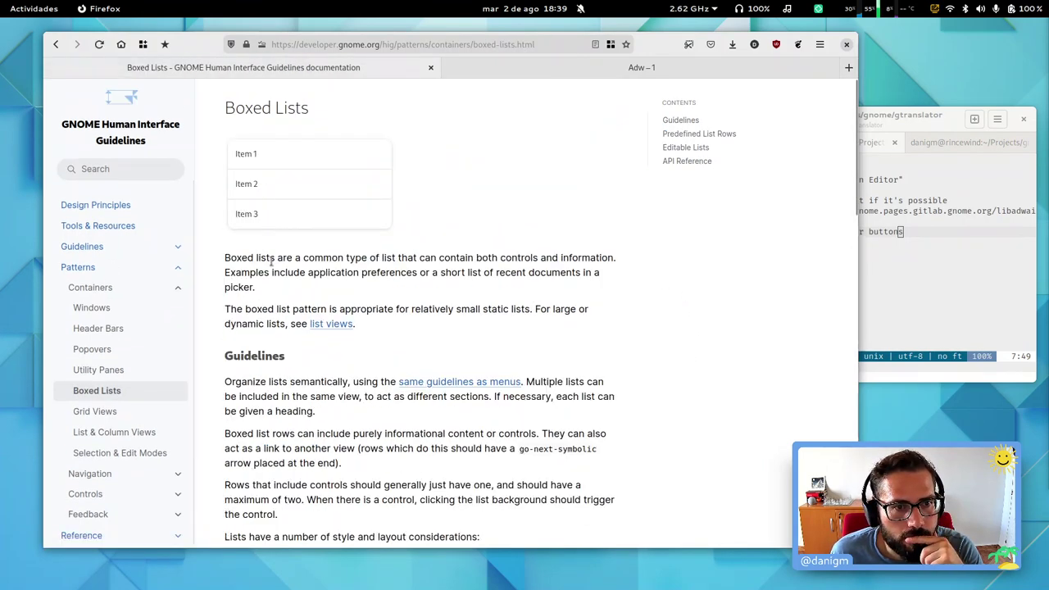
triple_click(271, 262)
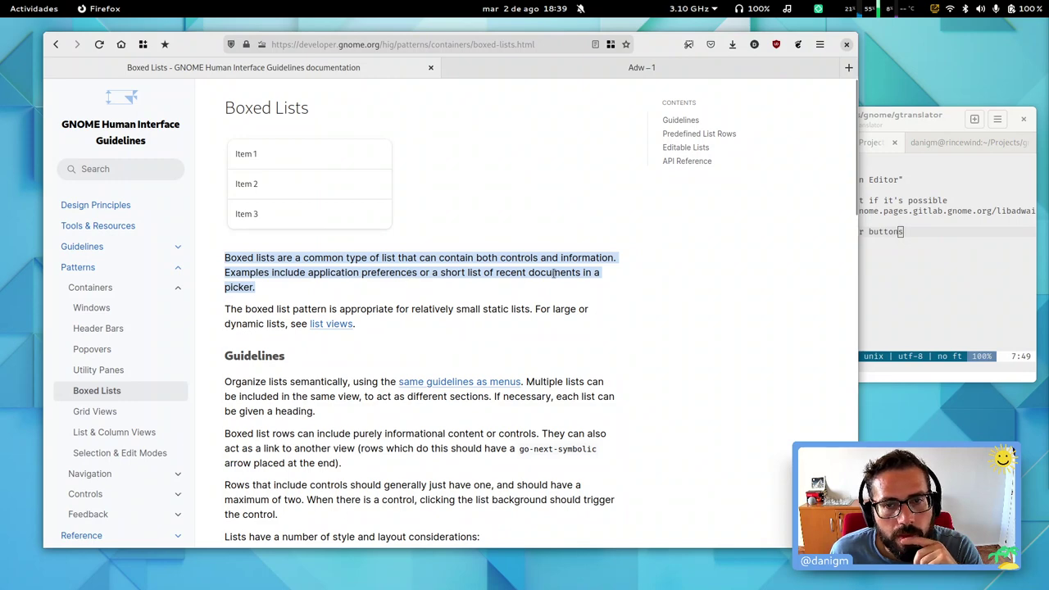
left_click(905, 267)
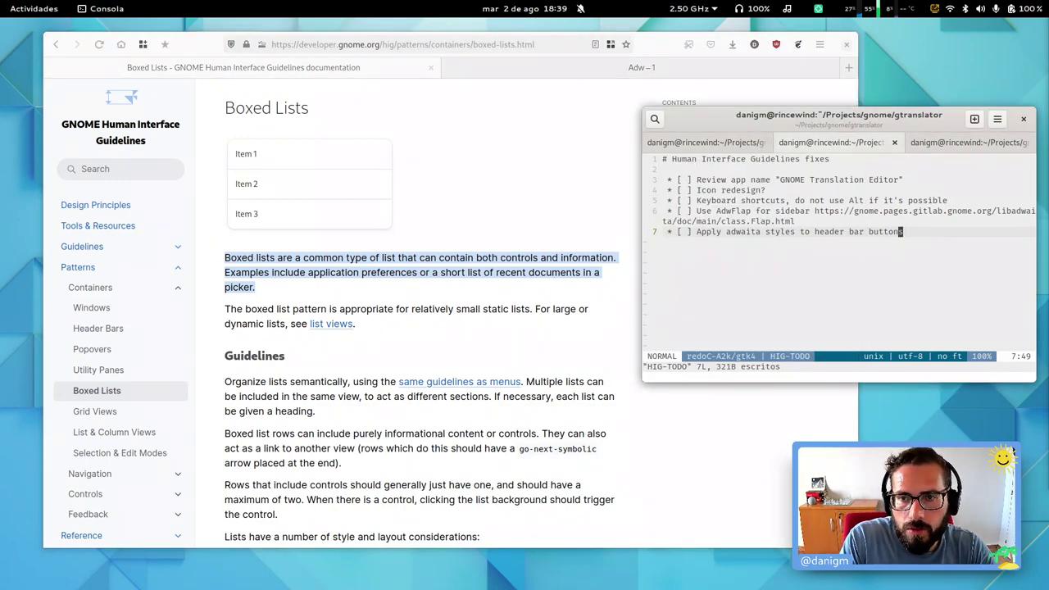
key("o")
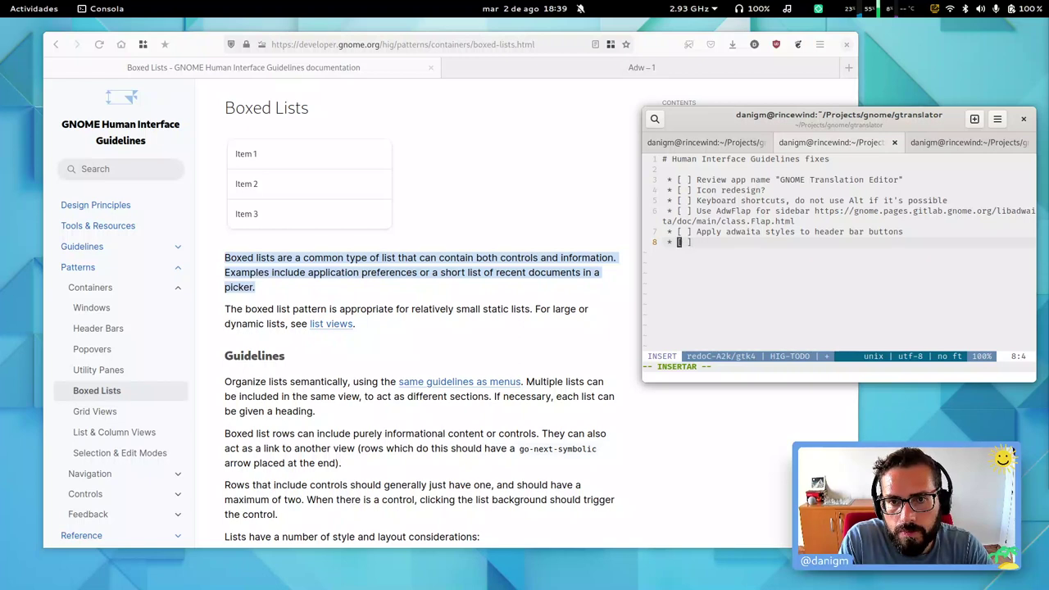
type("* [ ] Use boxed list for ")
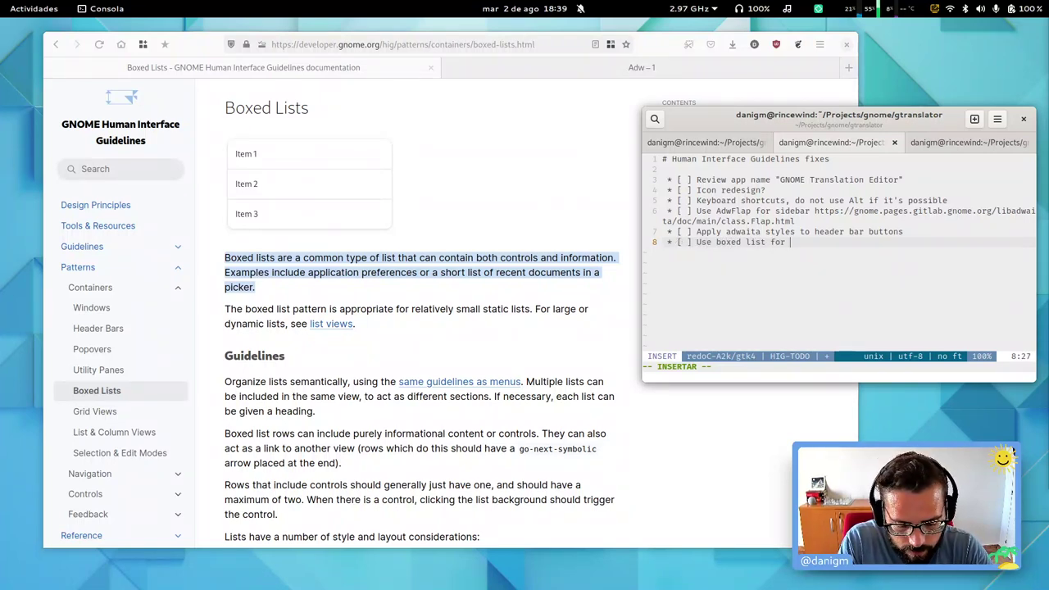
type("load ")
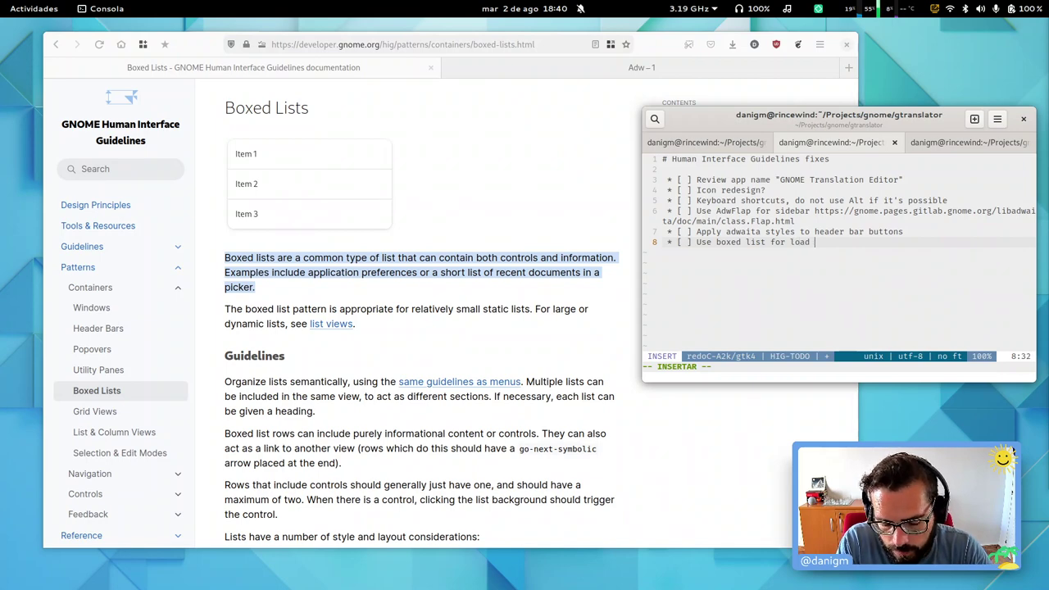
type("from DL ")
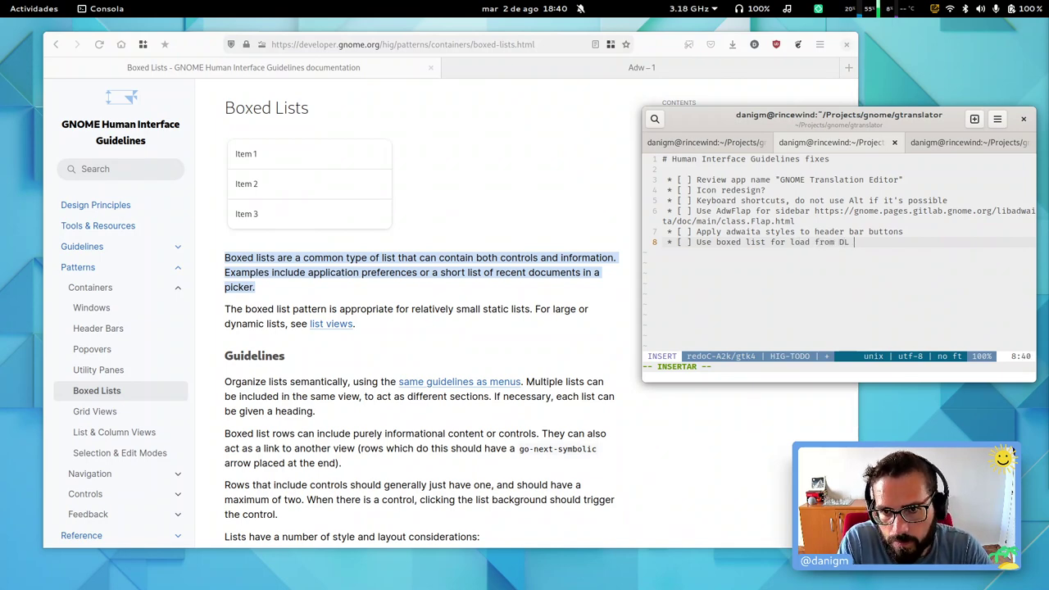
type("view")
key("Escape")
type(":w")
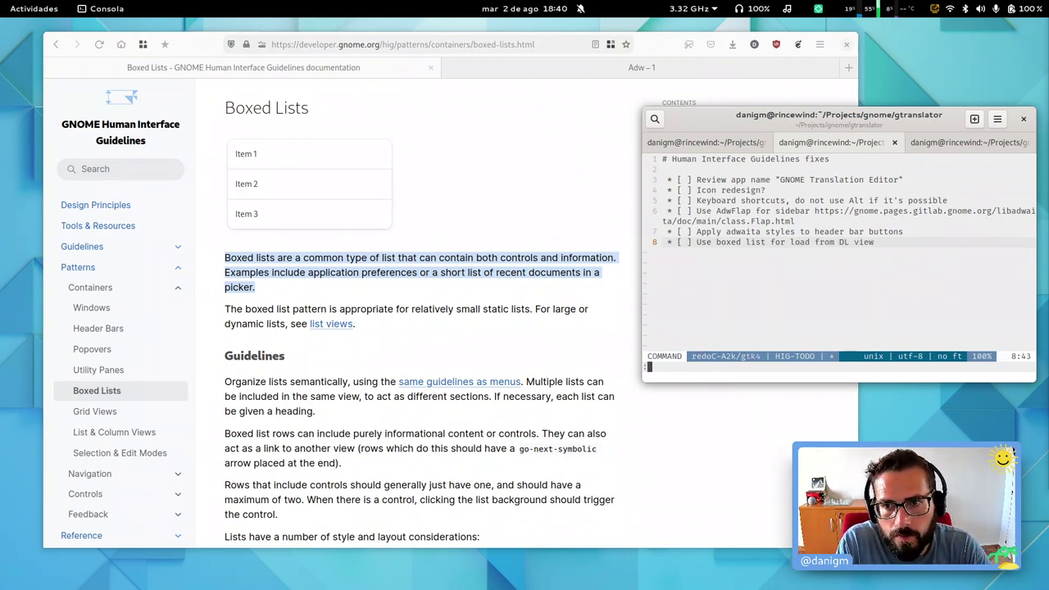
key("Return")
Step: Run /app/bin/gtranslator again, examine the Load from Damned Lies view beside the Boxed Lists page, and quit it
key("ctrl+Page_Up")
key("Up")
key("Return")
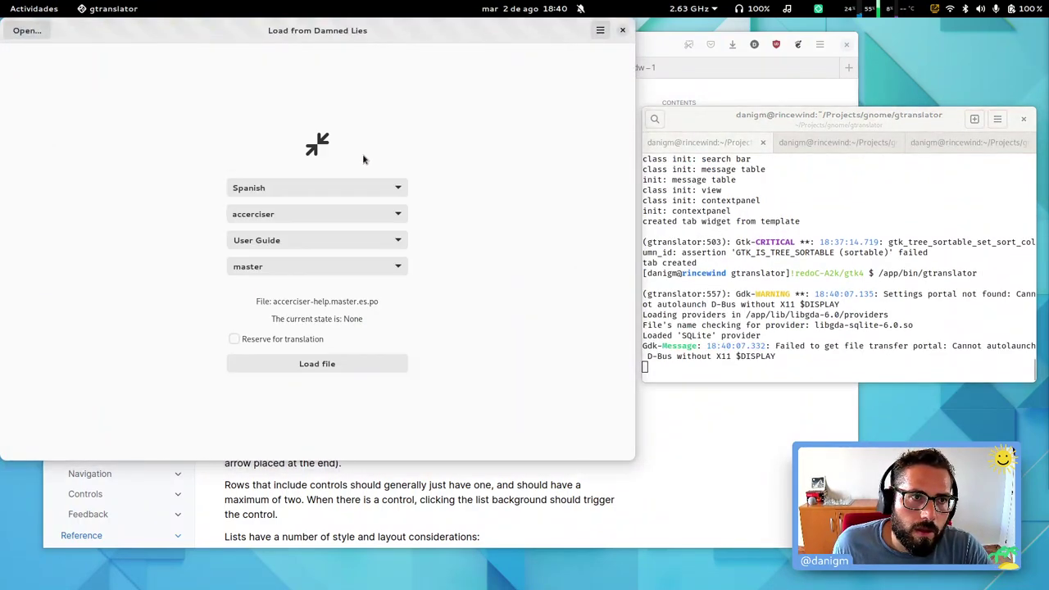
left_click_drag(393, 180, 774, 236)
left_click_drag(800, 214, 800, 214)
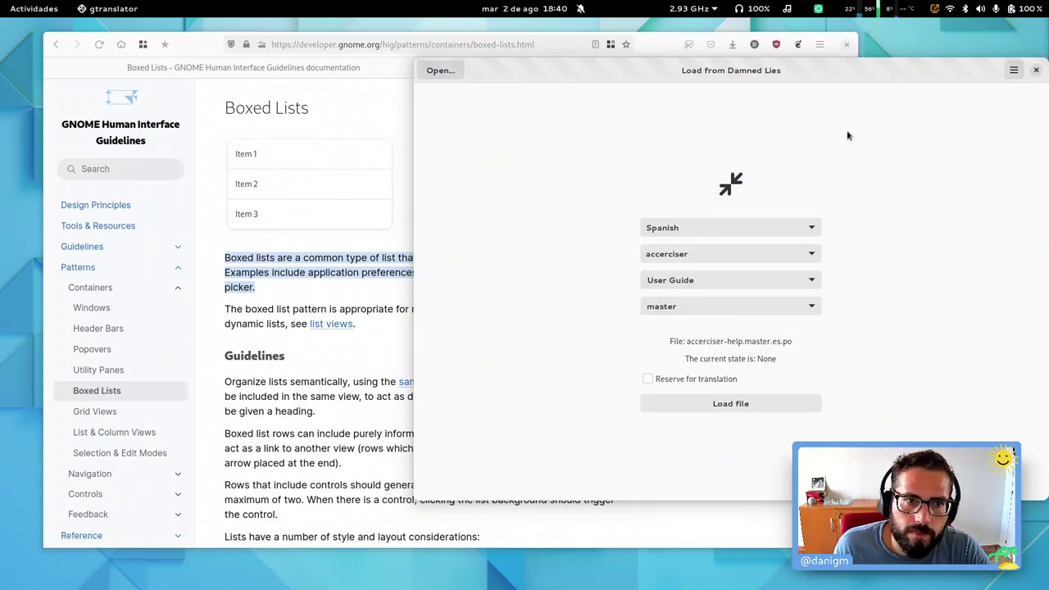
key("ctrl+q")
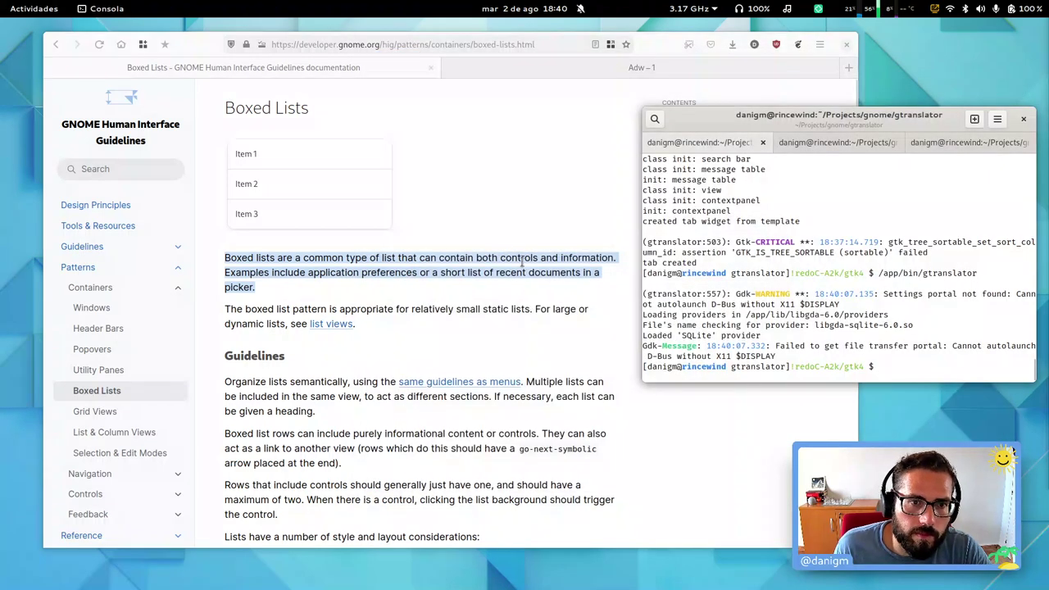
Step: Open the list views link from the Boxed Lists page in a new tab and skim the List & Column Views guidelines
left_click(469, 331)
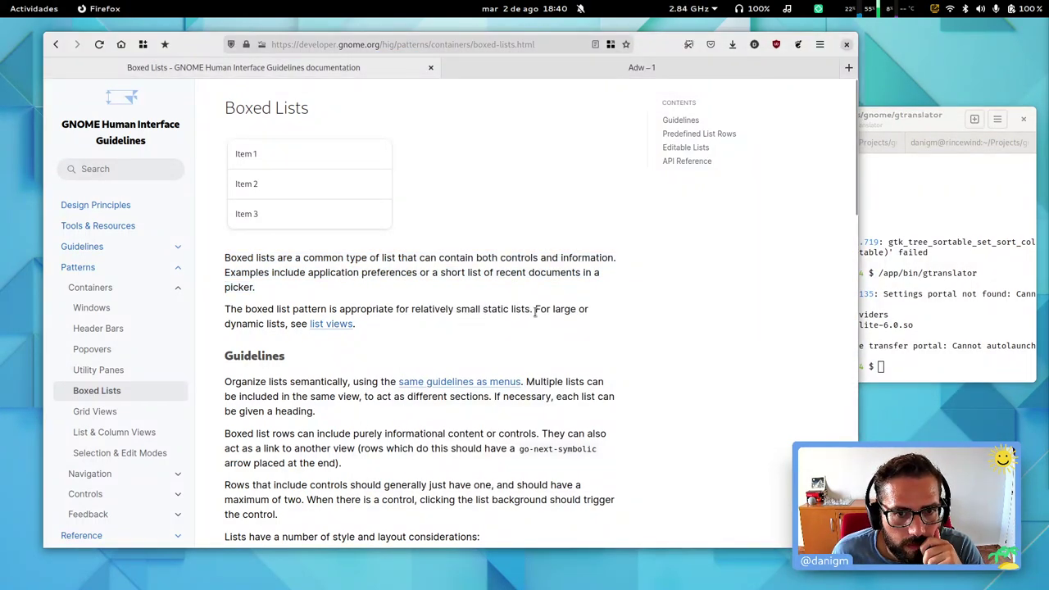
middle_click(336, 324)
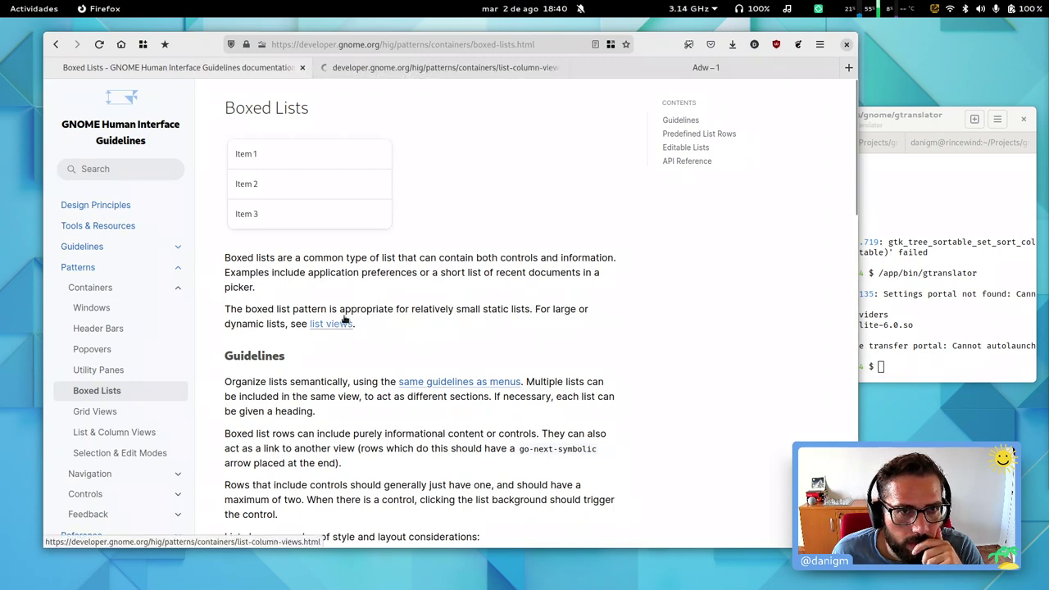
left_click(483, 69)
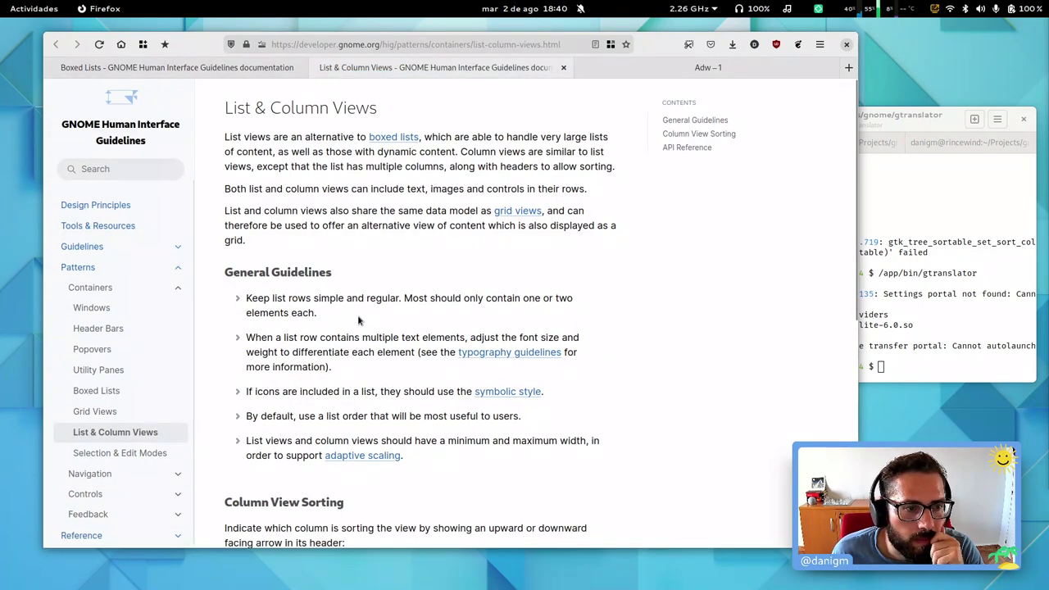
scroll(410, 300, "down", 5)
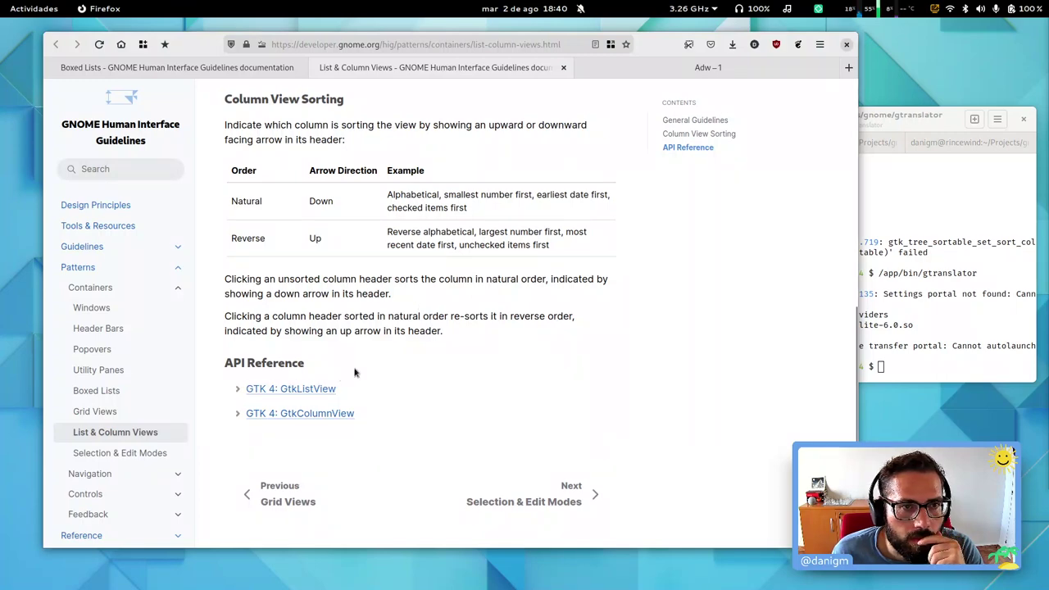
scroll(354, 371, "up", 5)
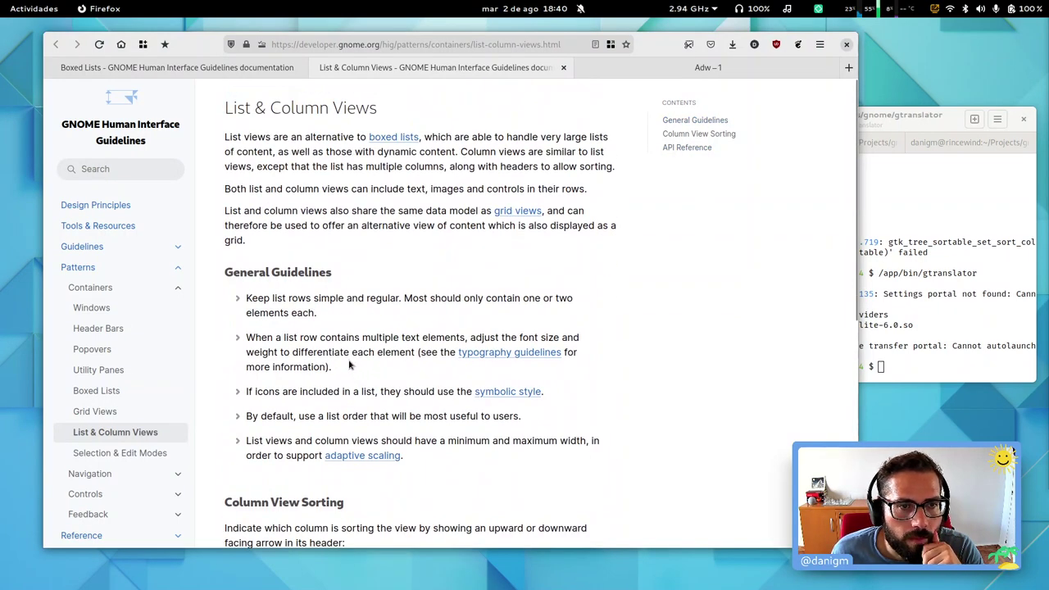
scroll(348, 366, "down", 5)
scroll(328, 389, "up", 5)
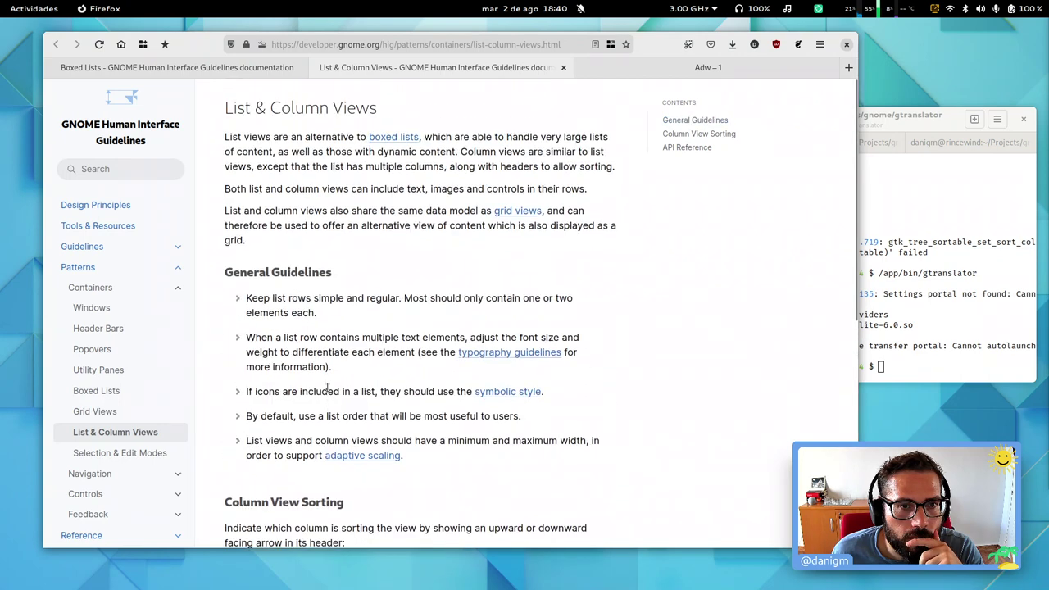
Step: Close the List & Column Views tab and read the Boxed Lists guidelines through Predefined List Rows, checking them against the HIG-TODO entries
middle_click(453, 69)
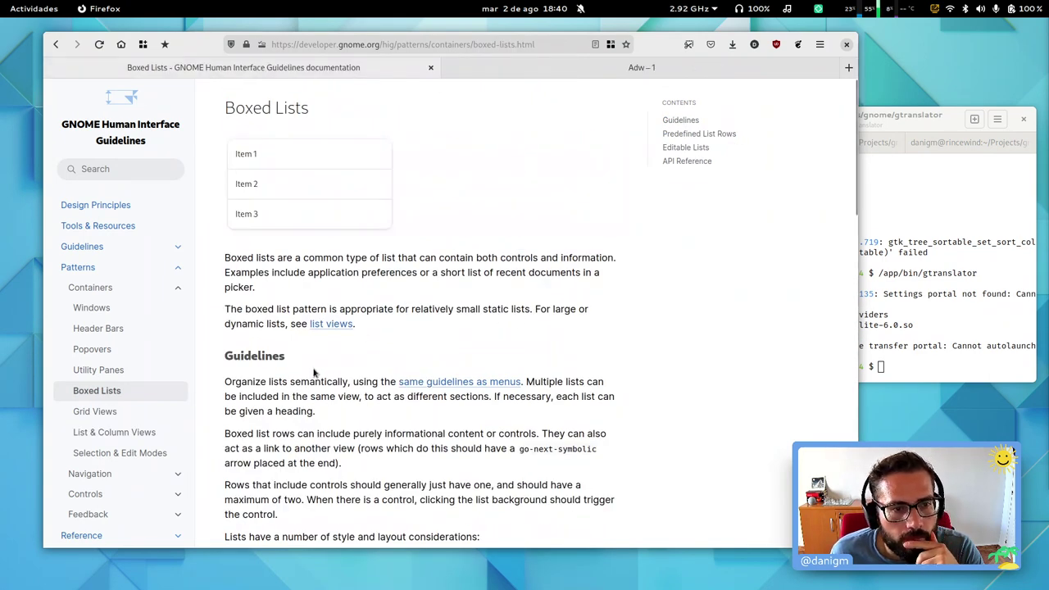
scroll(313, 372, "down", 4)
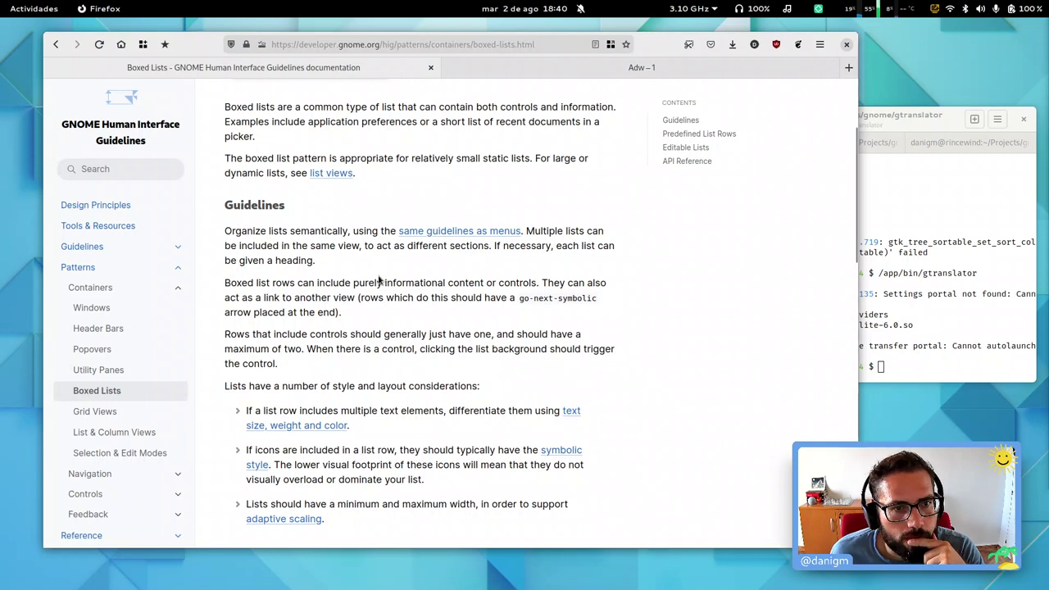
scroll(380, 281, "down", 2)
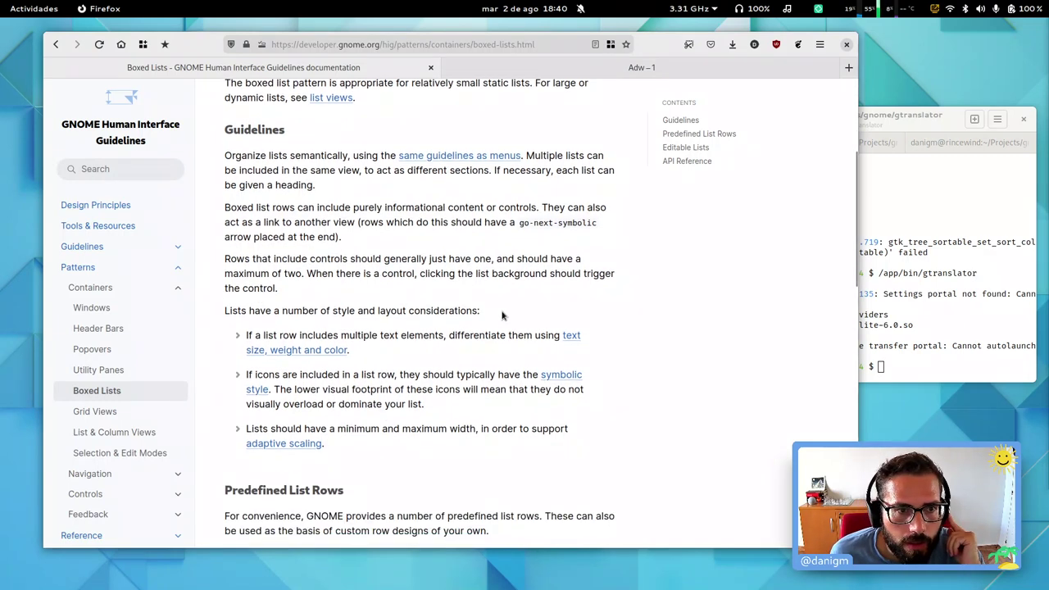
left_click(869, 281)
key("ctrl+Page_Down")
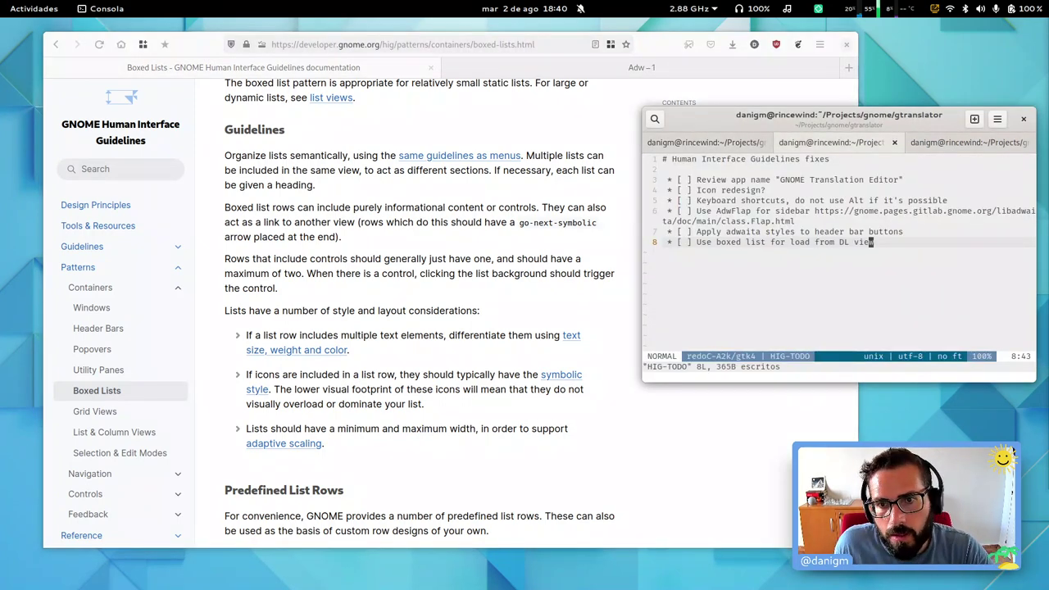
left_click(531, 237)
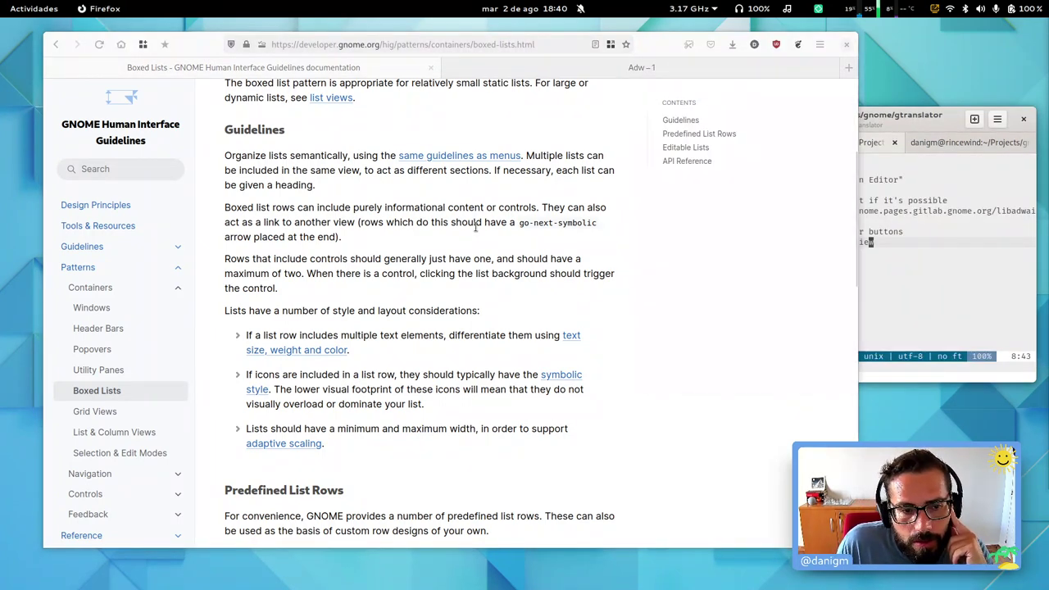
scroll(496, 237, "down", 4)
scroll(435, 286, "down", 4)
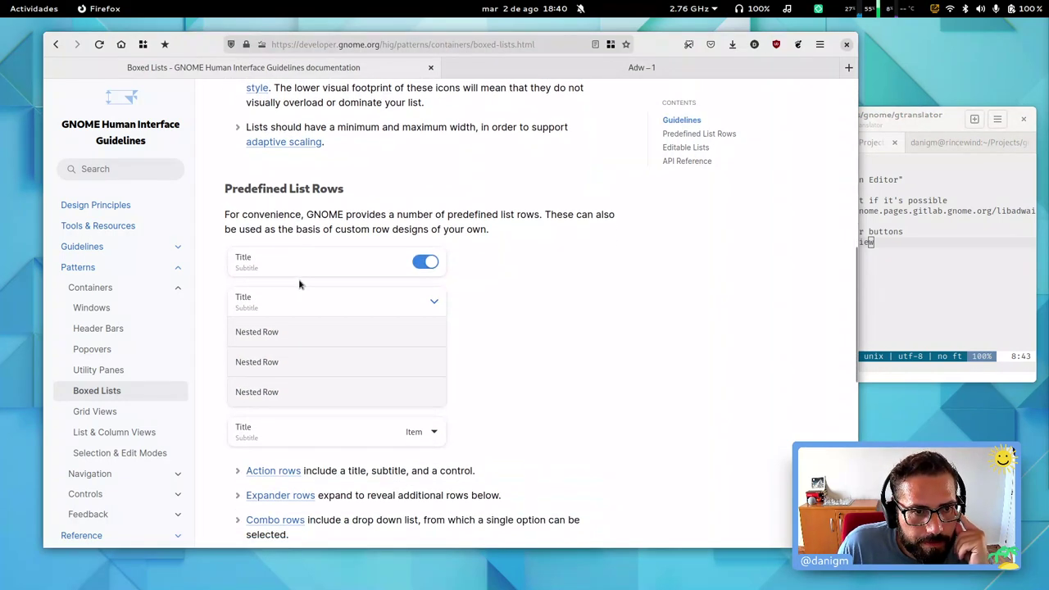
triple_click(280, 229)
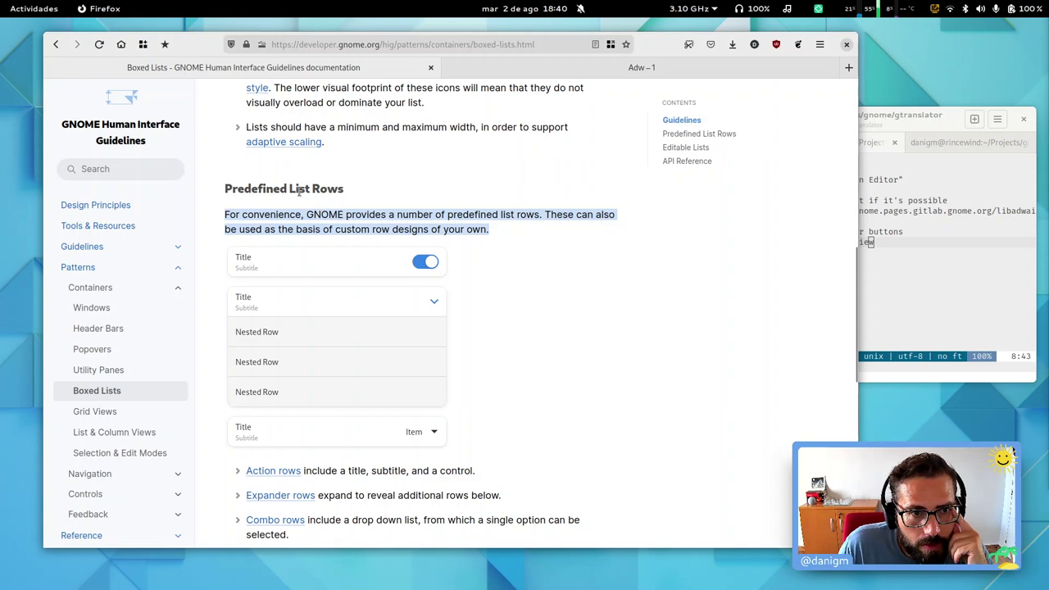
scroll(430, 227, "down", 2)
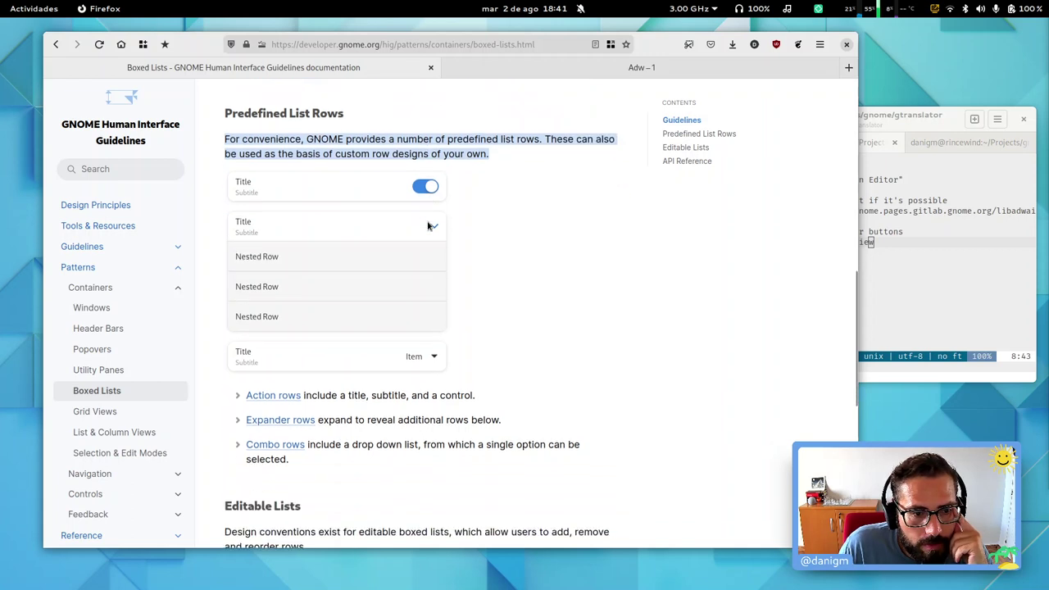
Step: Append ", Action rows, Combo rows" to the boxed list item in HIG-TODO and save the file
left_click(922, 291)
type("Aw, ")
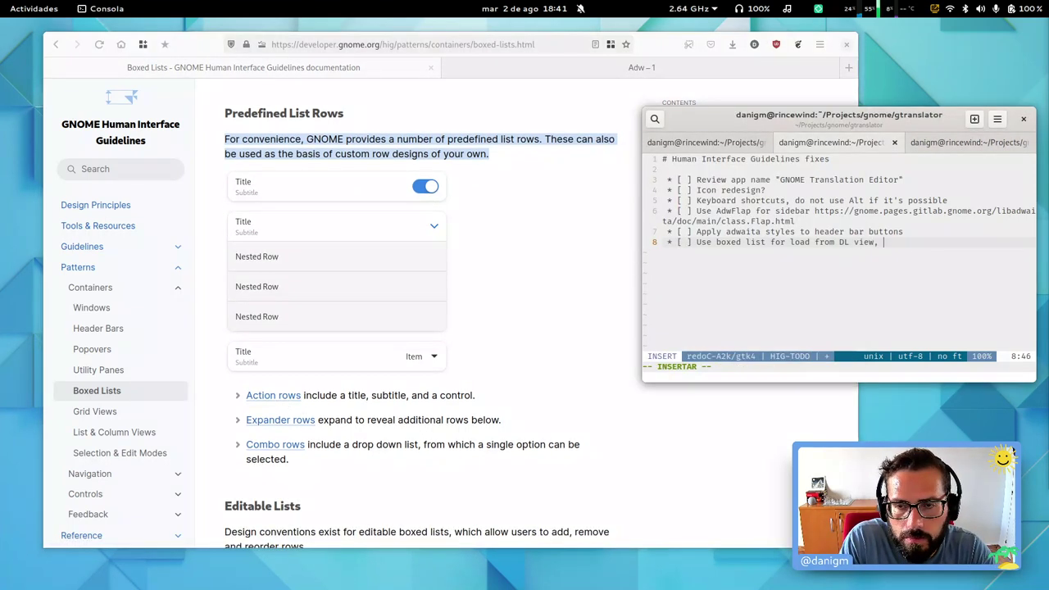
type("Action ")
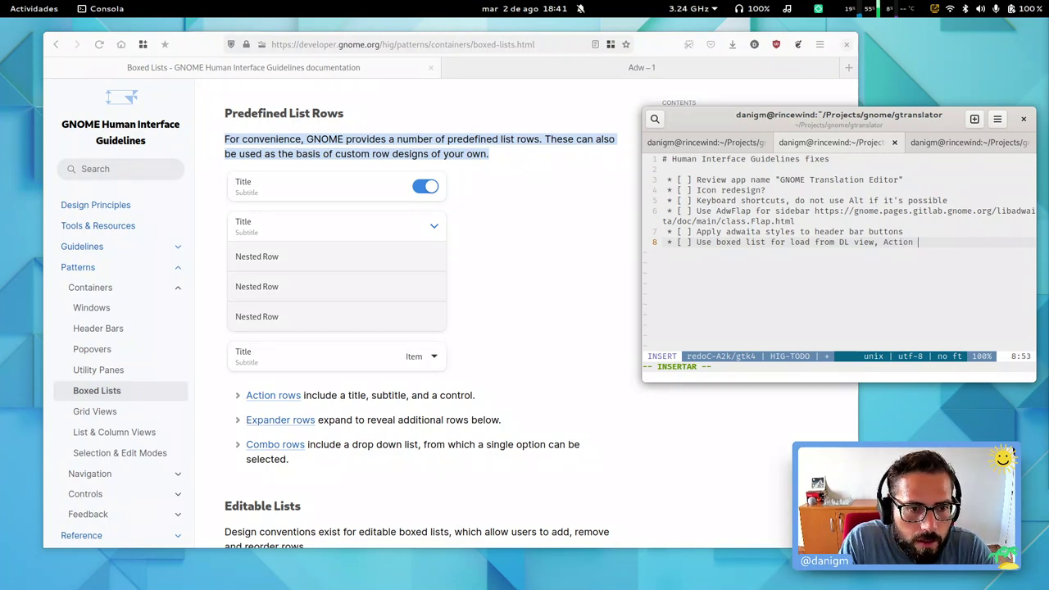
type("rows")
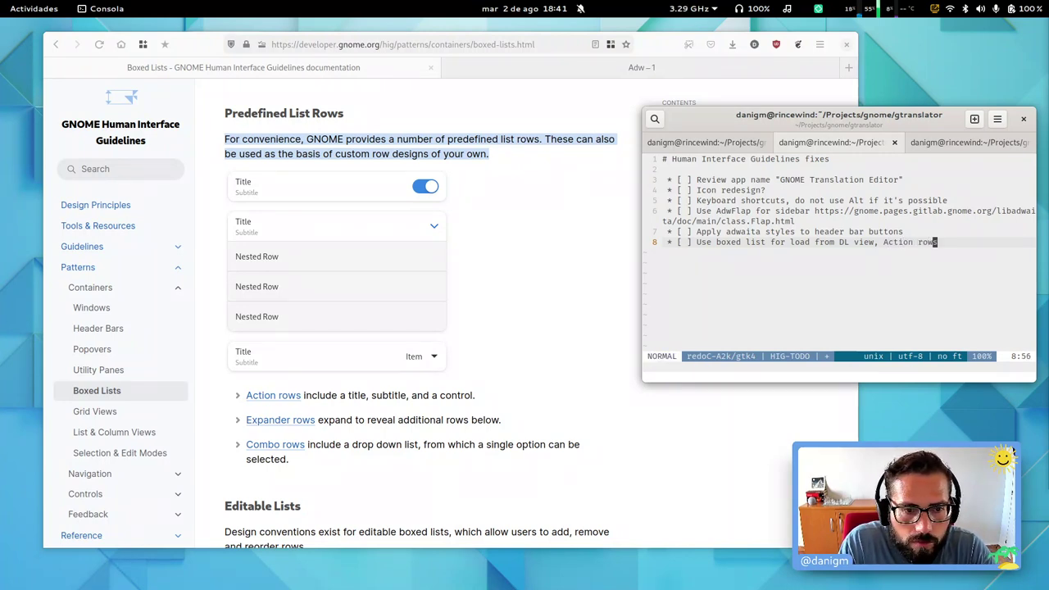
type(", ")
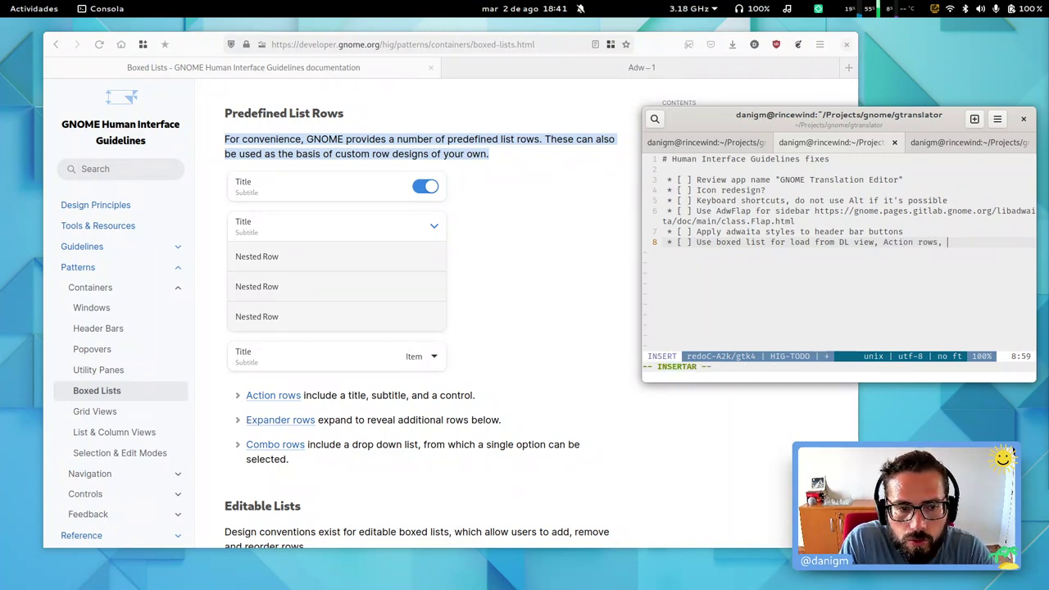
type("Combo rows")
key("Escape")
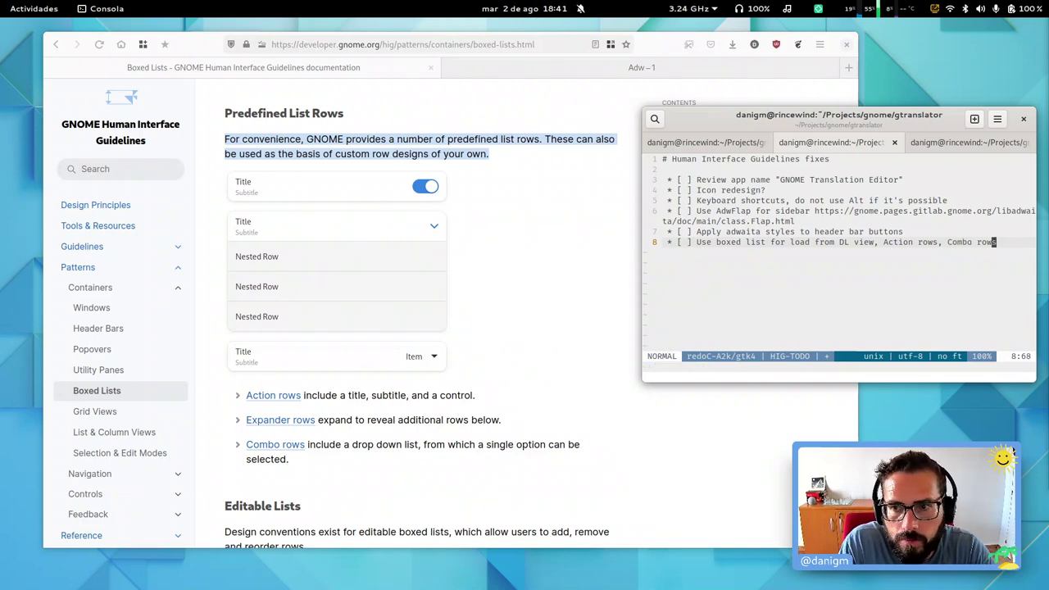
type(":w")
key("Return")
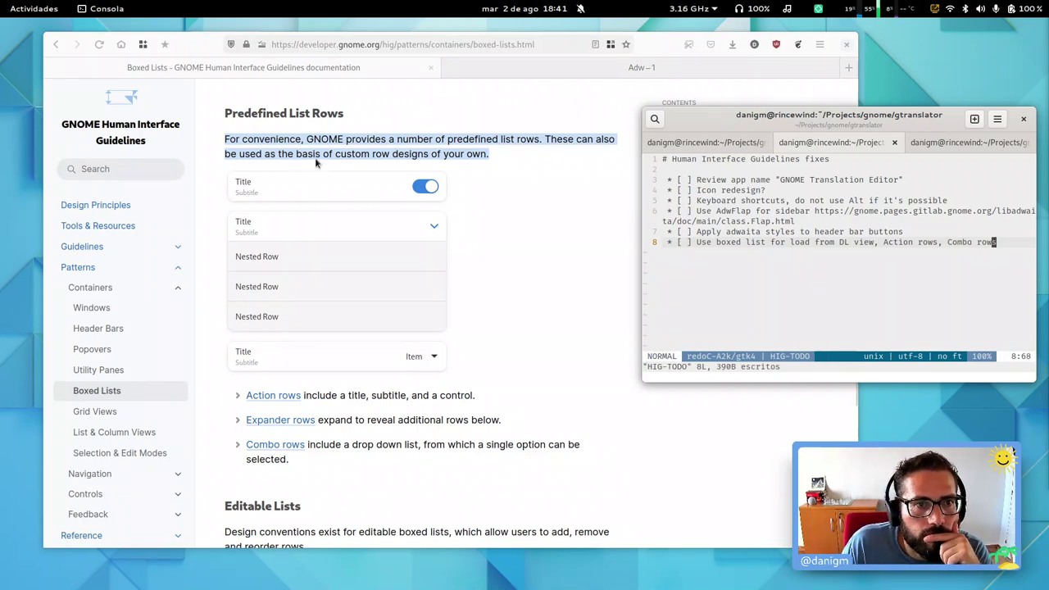
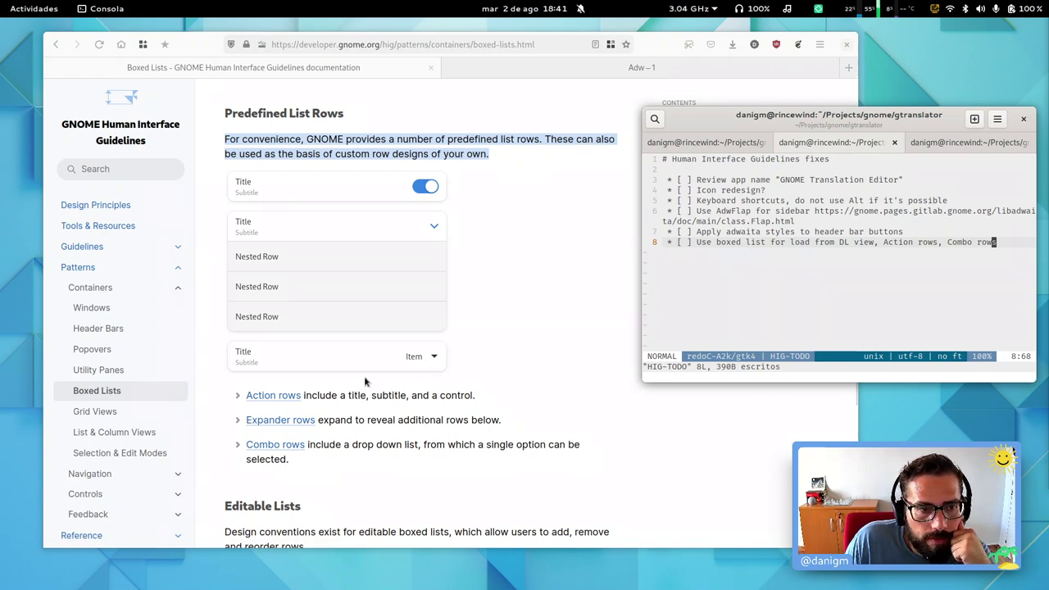
Step: Read the Editable Lists guidelines and the API references at the end of the Boxed Lists page
scroll(368, 381, "down", 5)
scroll(382, 375, "down", 3)
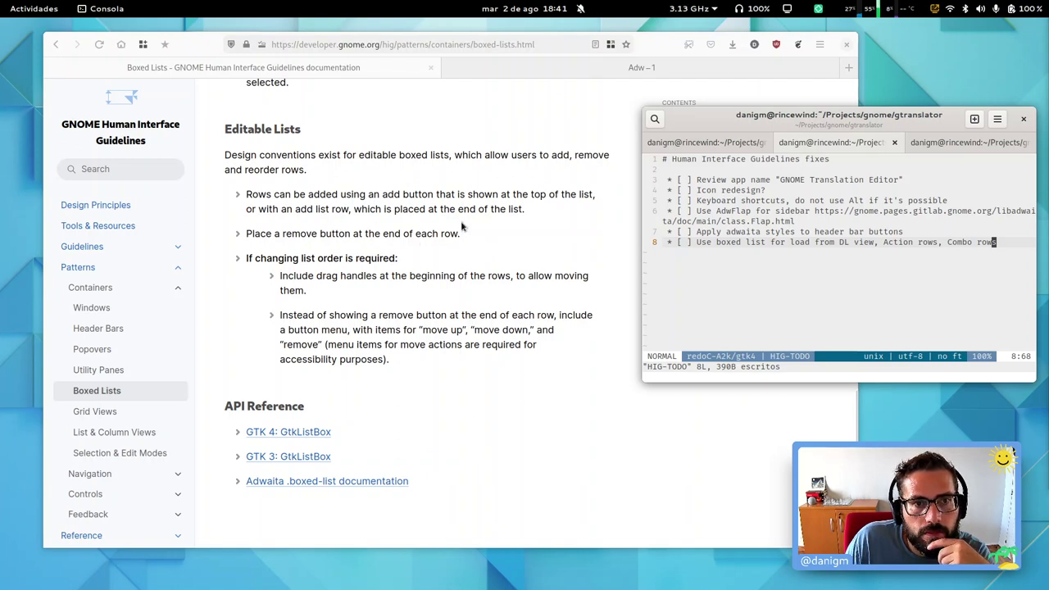
scroll(410, 295, "down", 1)
scroll(411, 299, "down", 1)
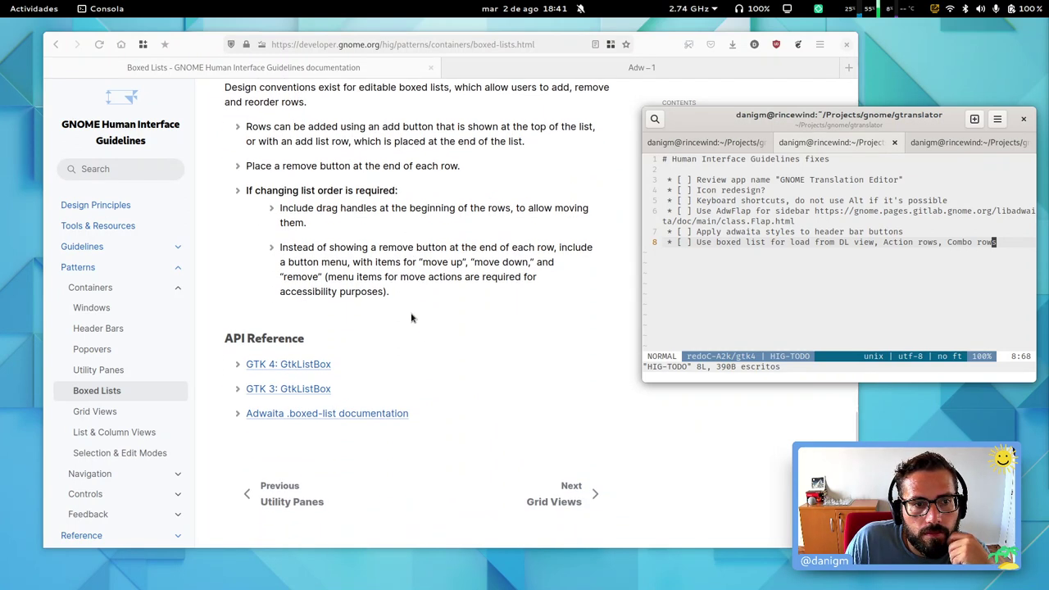
Step: Read the Grid Views guidelines on thumbnails, ordering and visual styling, and continue to the List & Column Views page
left_click(565, 489)
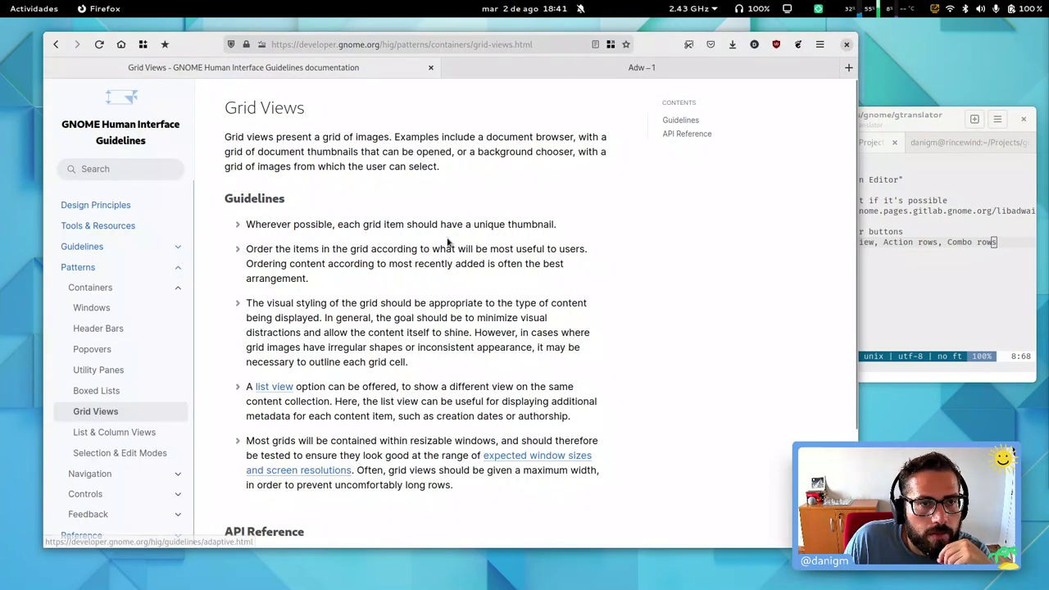
triple_click(336, 140)
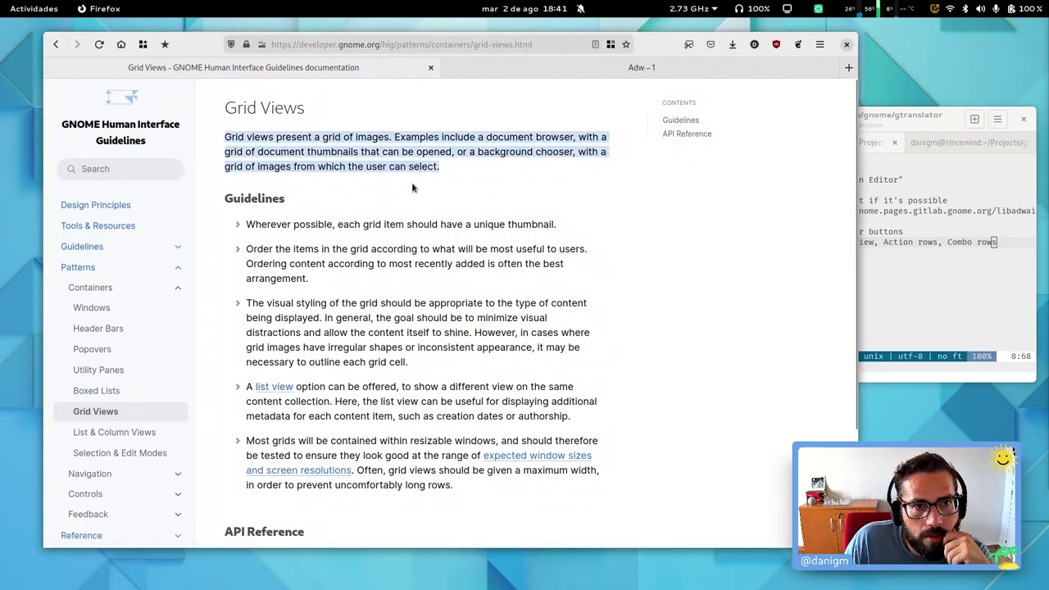
scroll(395, 161, "down", 3)
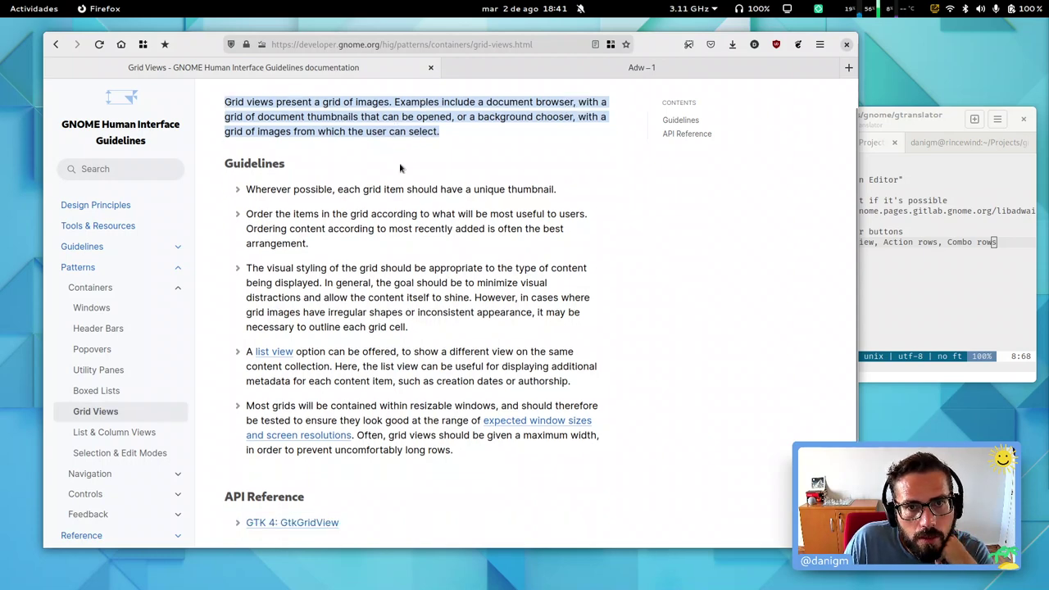
scroll(467, 170, "up", 2)
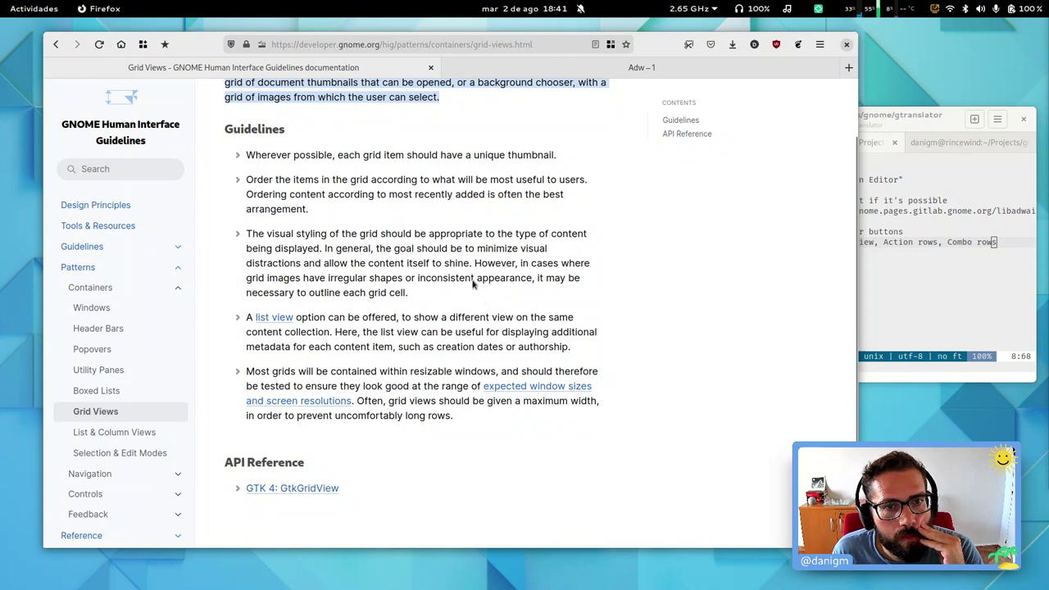
triple_click(509, 239)
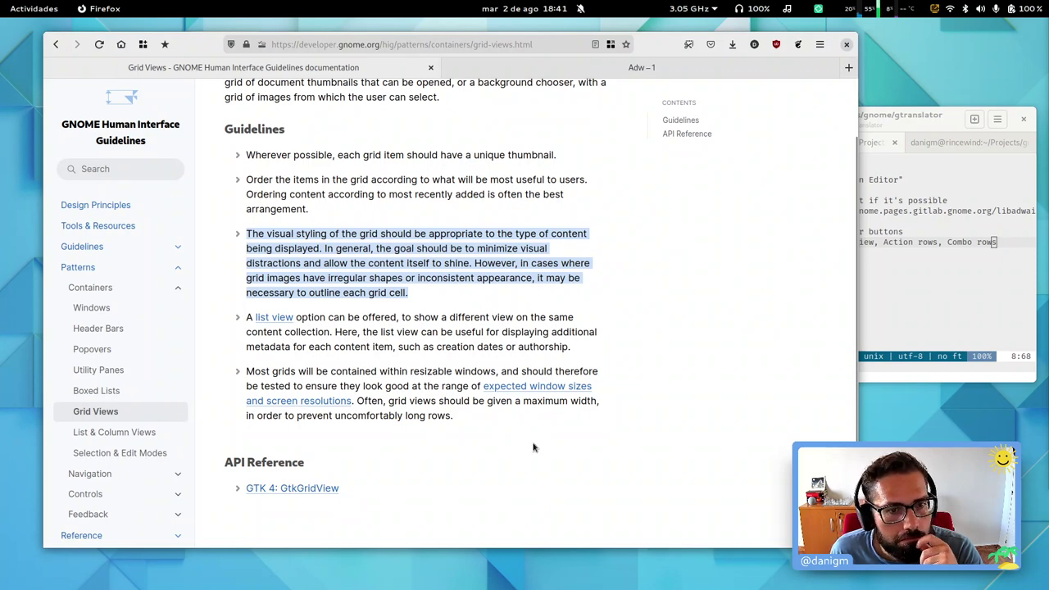
scroll(540, 450, "down", 2)
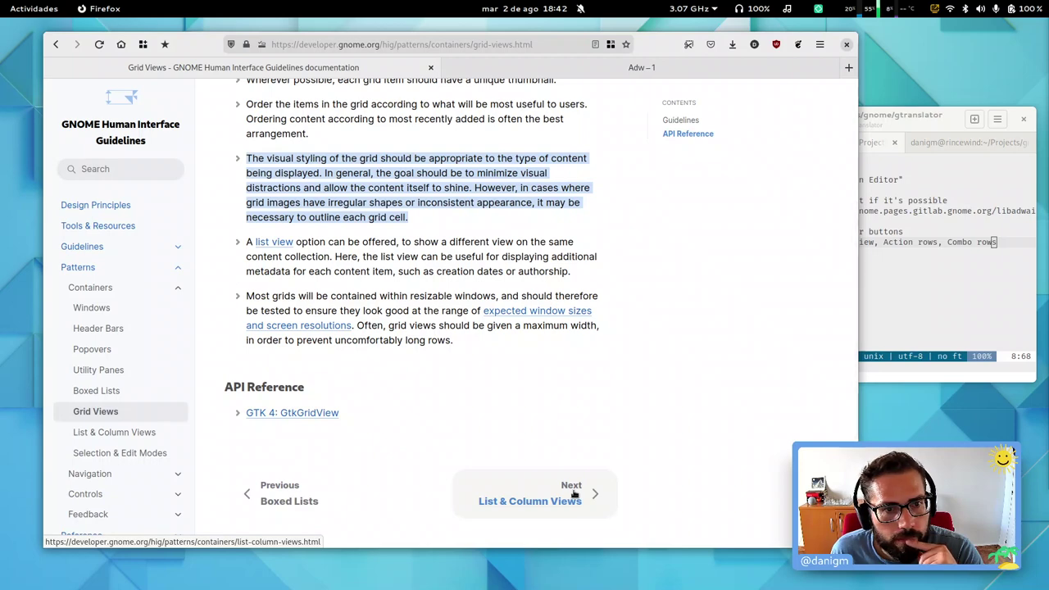
left_click(574, 491)
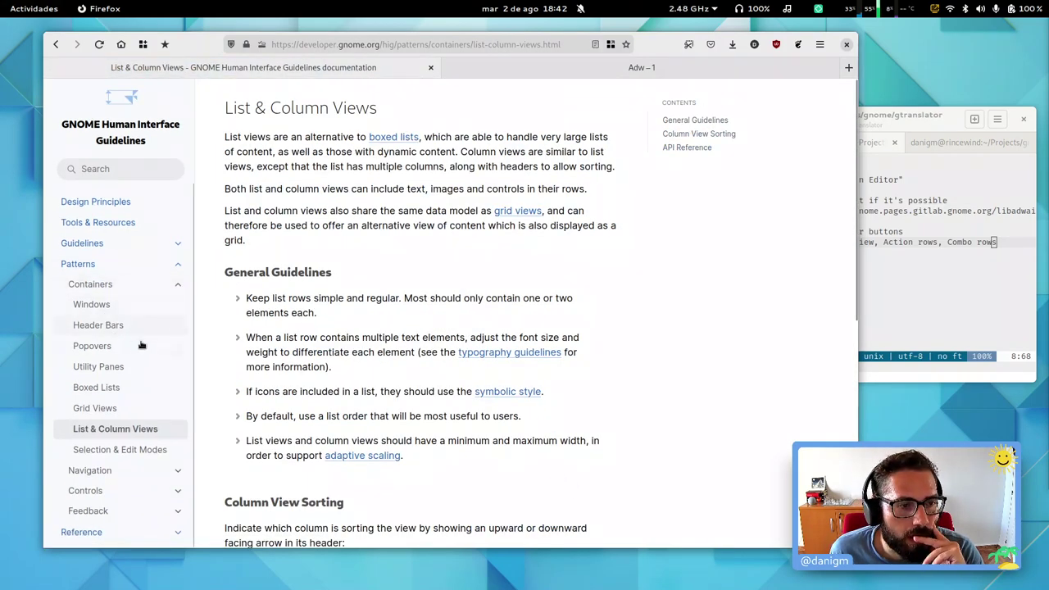
Step: Run /app/bin/gtranslator again from the terminal, open fractal.main.fr.po, and select the second message in the list
left_click(910, 239)
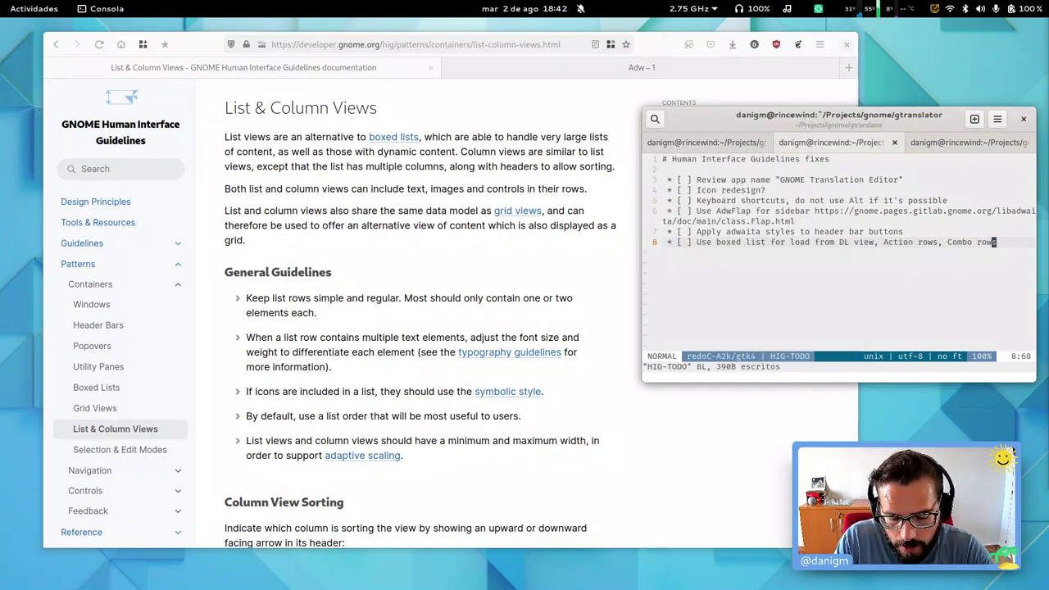
type(":wq")
key("Return")
key("Up")
key("Return")
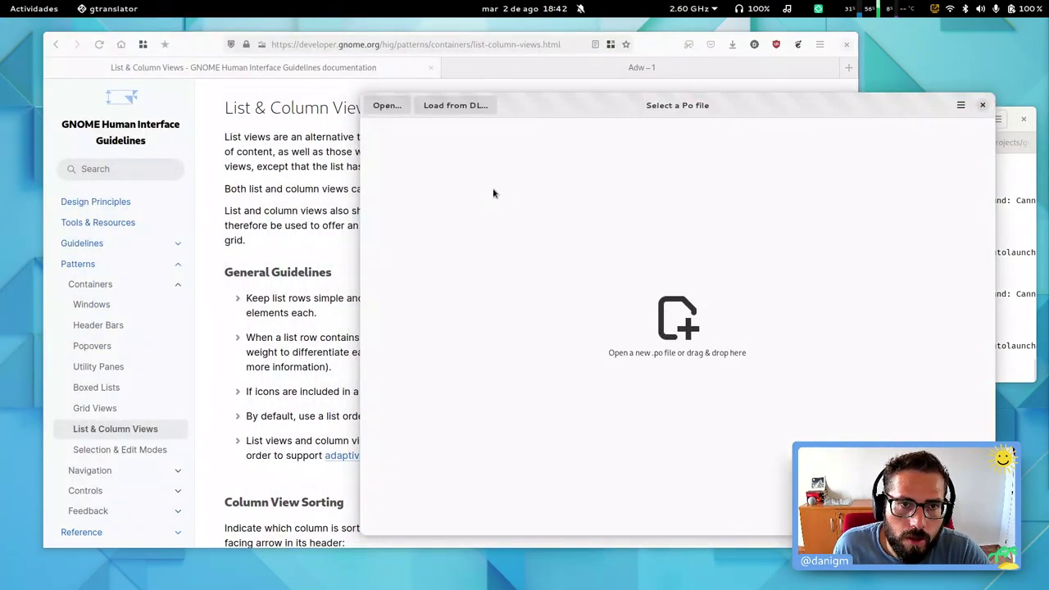
key("ctrl+o")
double_click(140, 79)
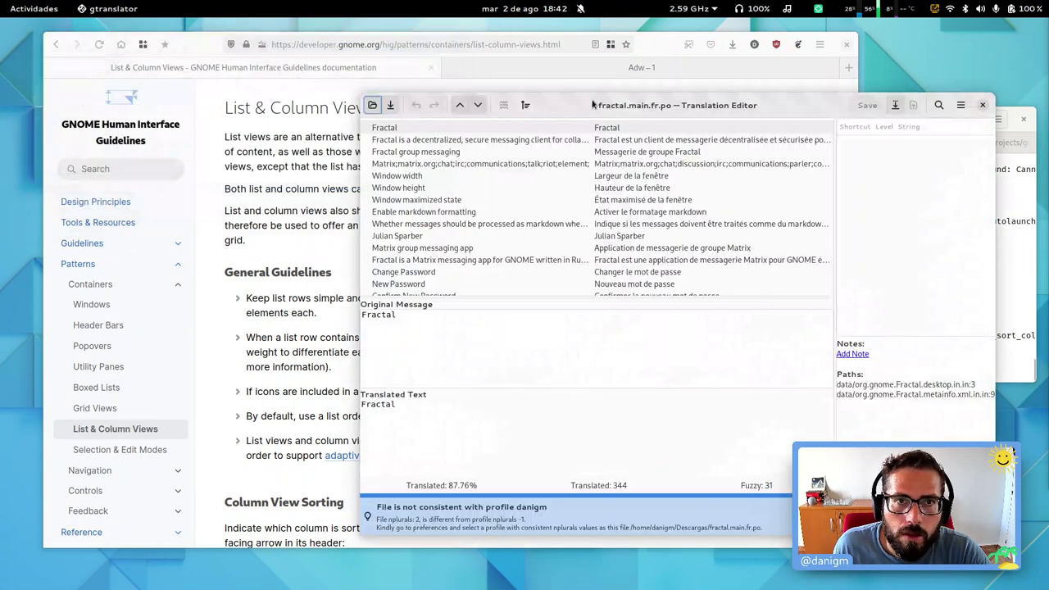
left_click(564, 142)
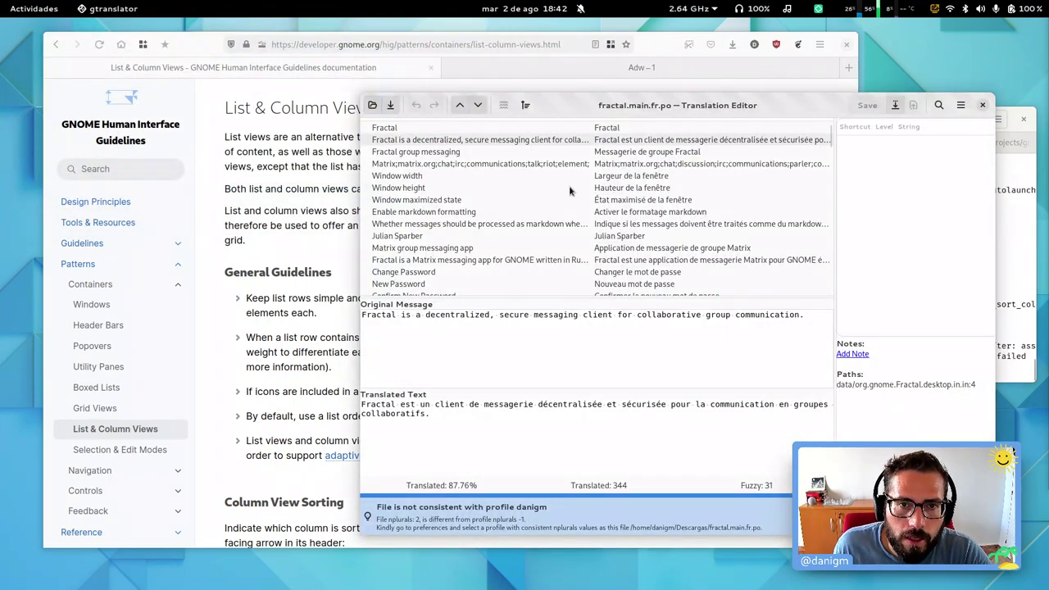
Step: Inspect the message list with the GTK Inspector, expanding its GtkTreeView node, and reposition the windows to uncover the guidelines page
key("ctrl+shift+d")
left_click(12, 30)
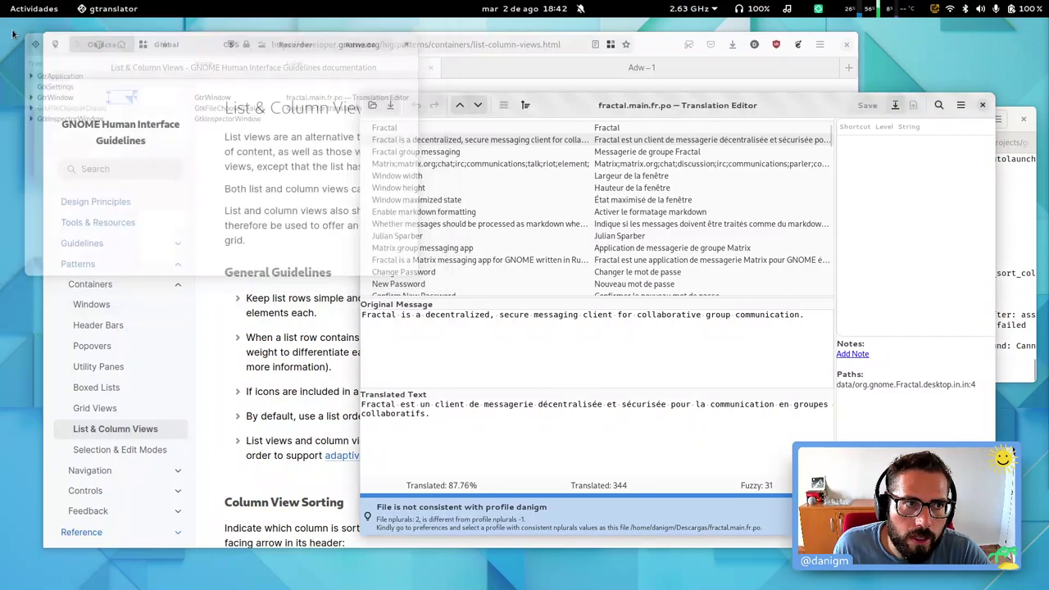
left_click(432, 152)
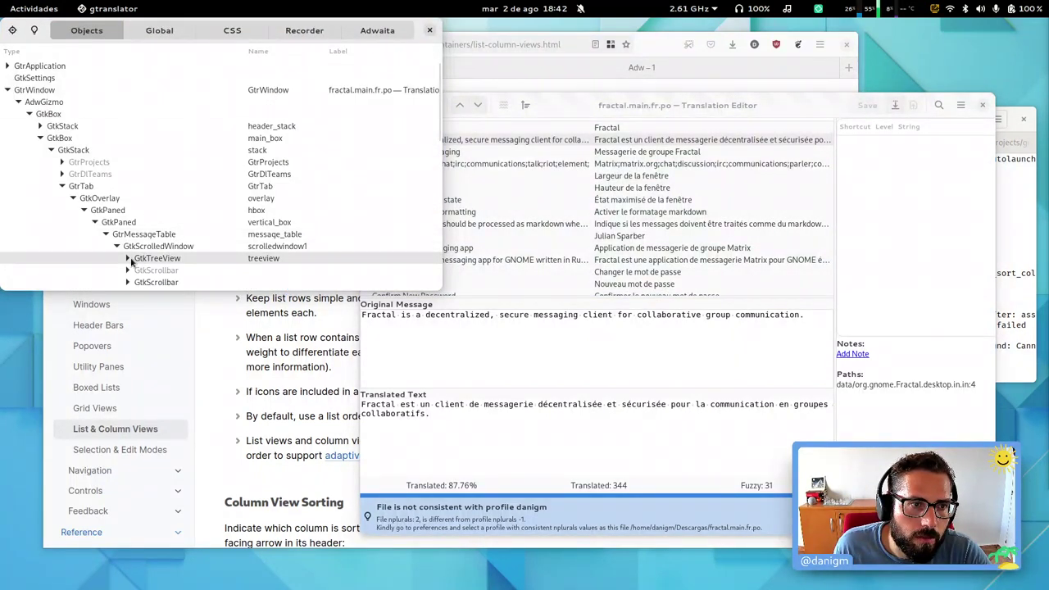
left_click(129, 258)
key("super")
left_click(546, 188)
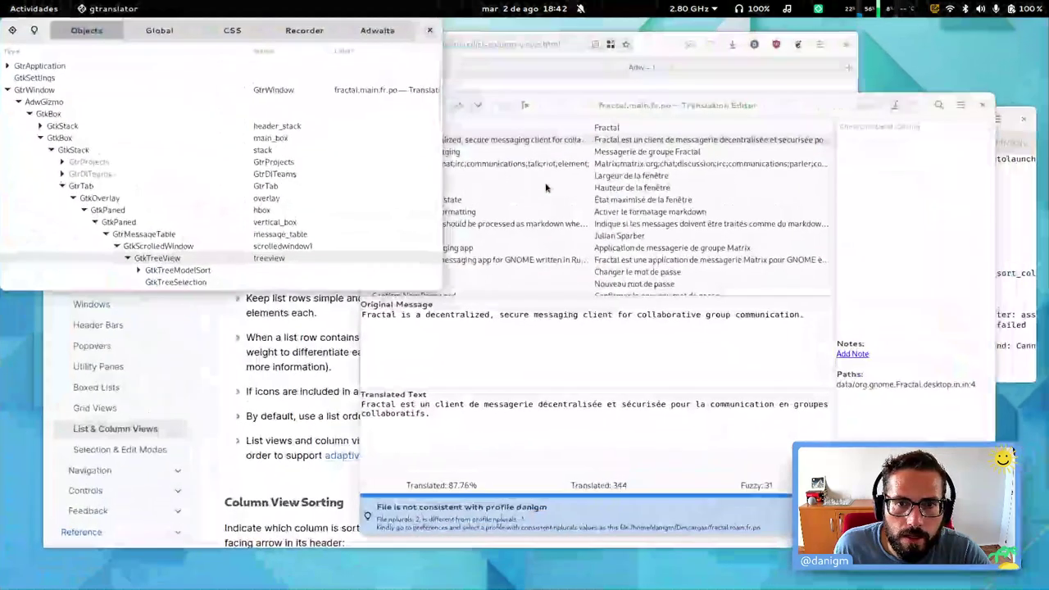
mouse_move(574, 105)
left_mouse_down()
mouse_move(578, 164)
mouse_move(579, 133)
mouse_move(593, 133)
left_mouse_up()
left_click_drag(267, 127, 640, 211)
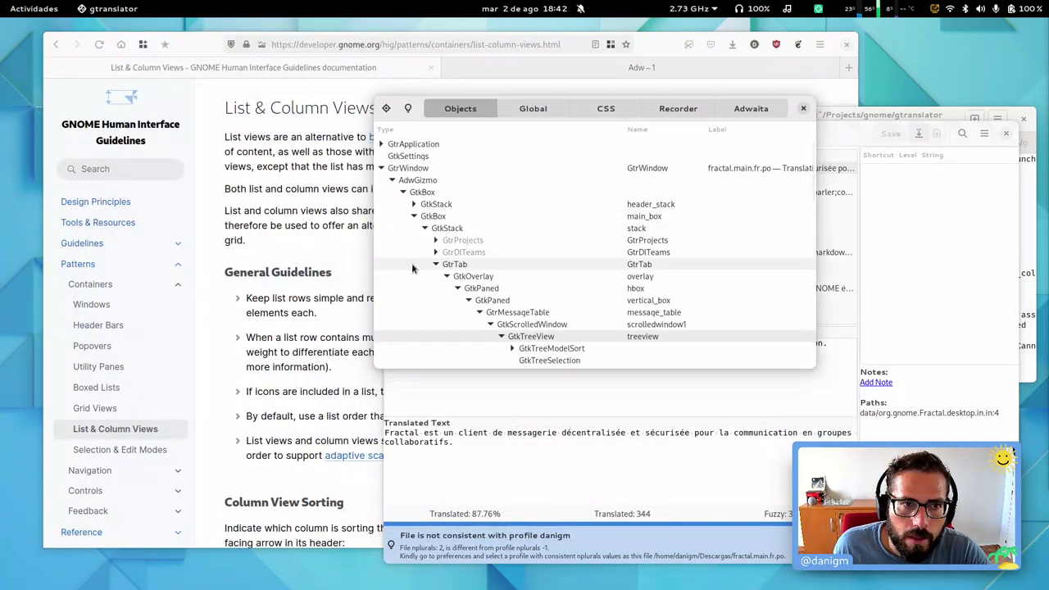
Step: Read the List & Column Views introduction on how list views and column views differ
left_click(314, 209)
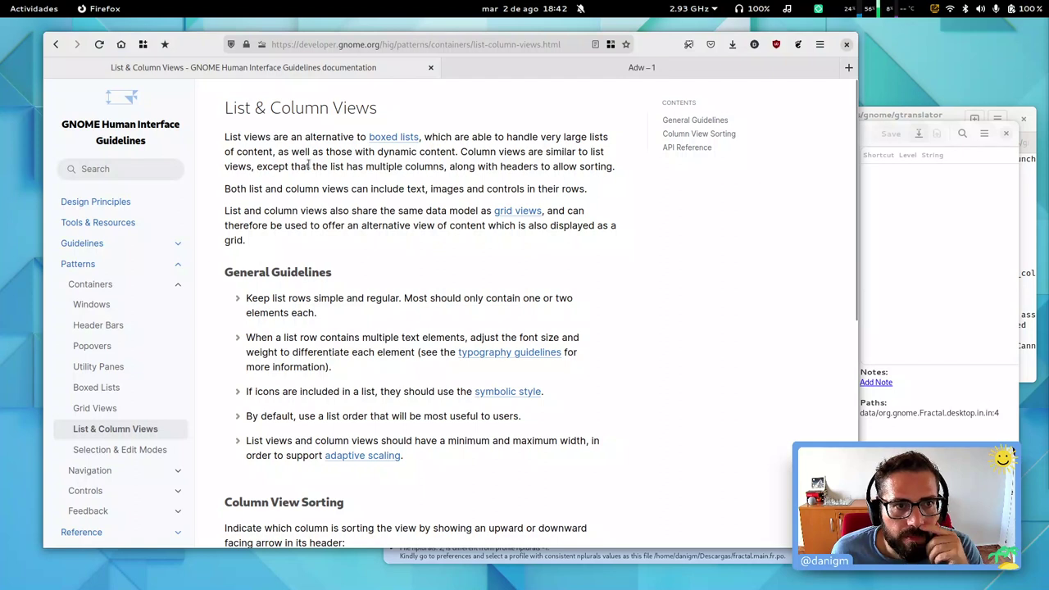
triple_click(277, 138)
left_click(282, 137)
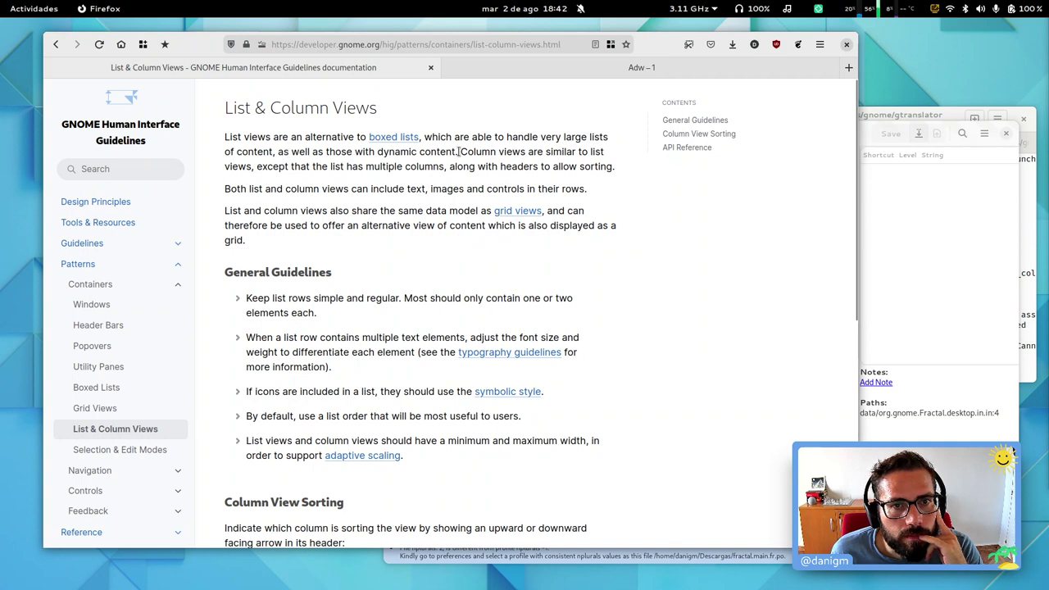
left_click_drag(257, 167, 490, 179)
left_click(461, 187)
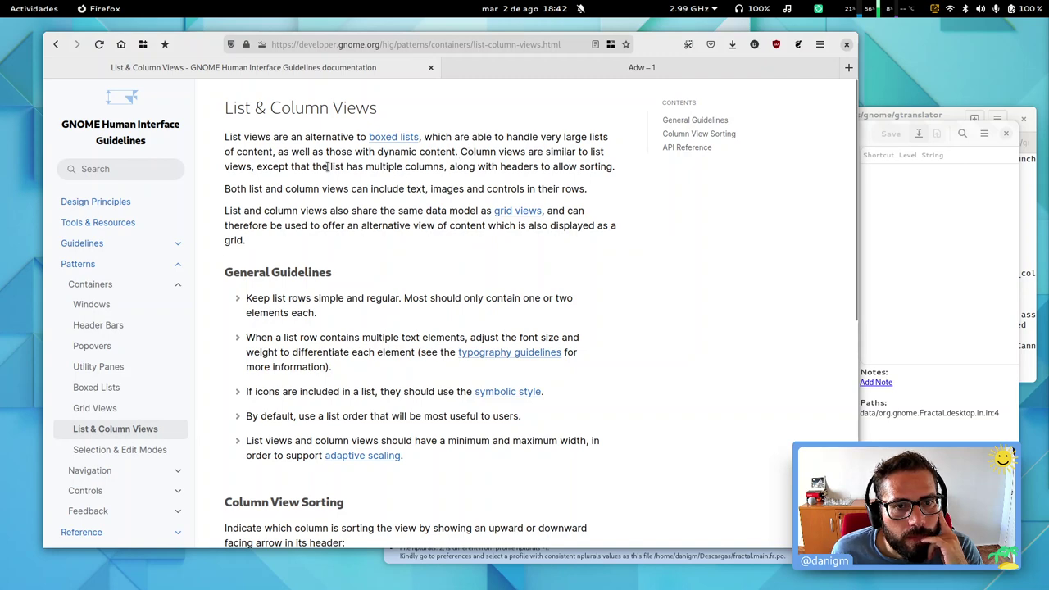
Step: Open the GtkColumnView API reference linked from List & Column Views in a new tab and read its description
scroll(354, 209, "down", 5)
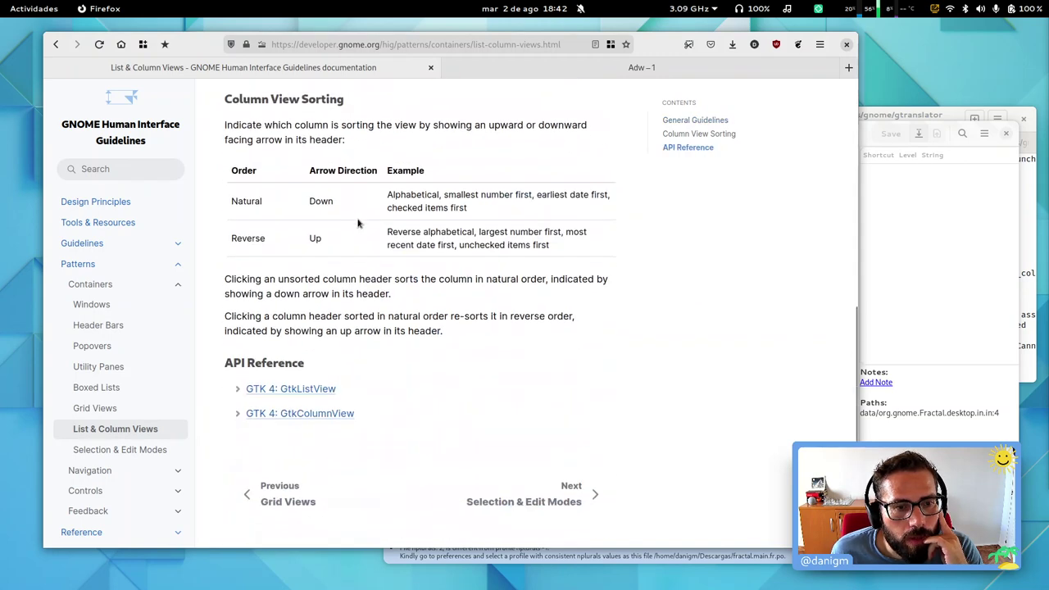
middle_click(315, 414)
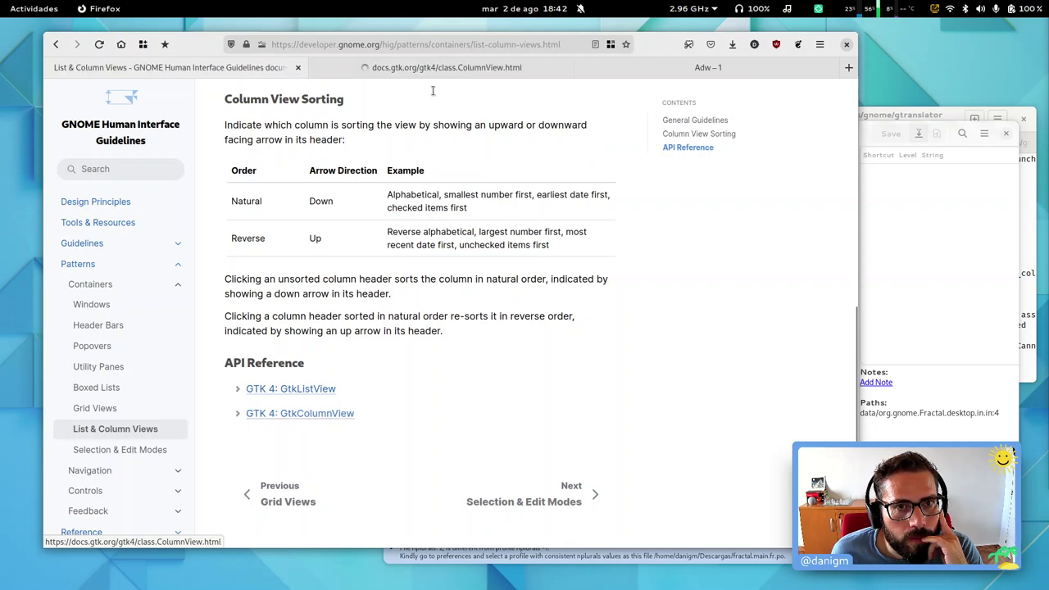
left_click(435, 67)
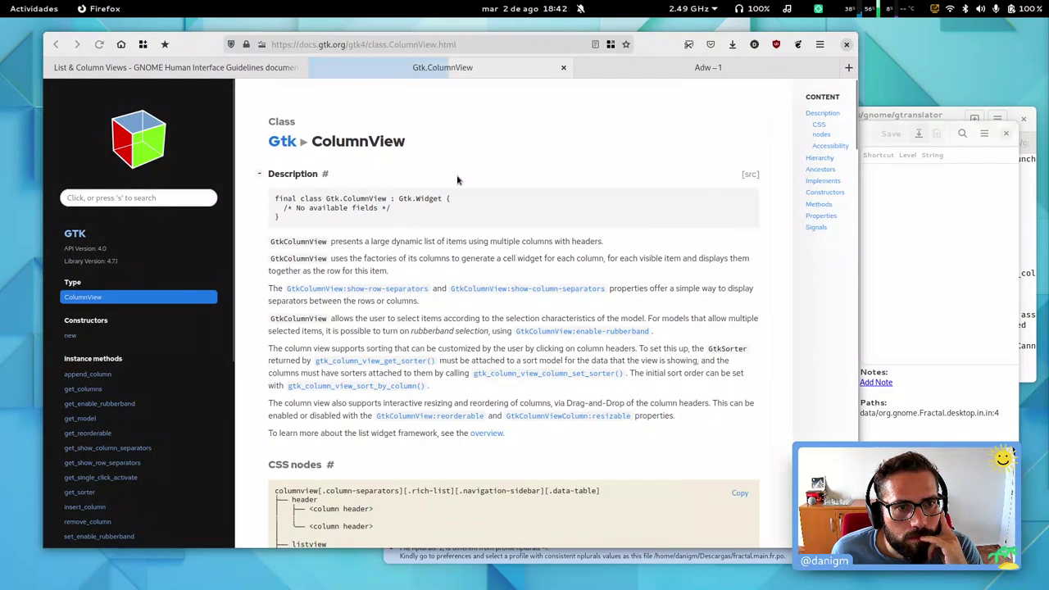
scroll(475, 197, "down", 2)
scroll(434, 212, "up", 2)
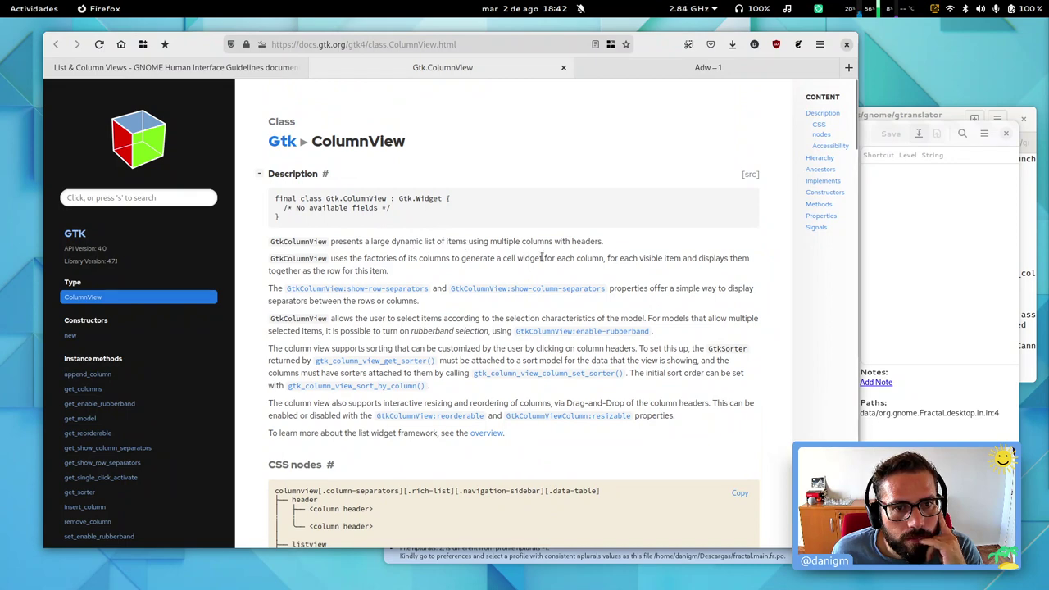
scroll(579, 257, "down", 4)
Step: Examine the original and translation columns of gtranslator's message list, selecting several messages and browsing further rows
left_click(950, 238)
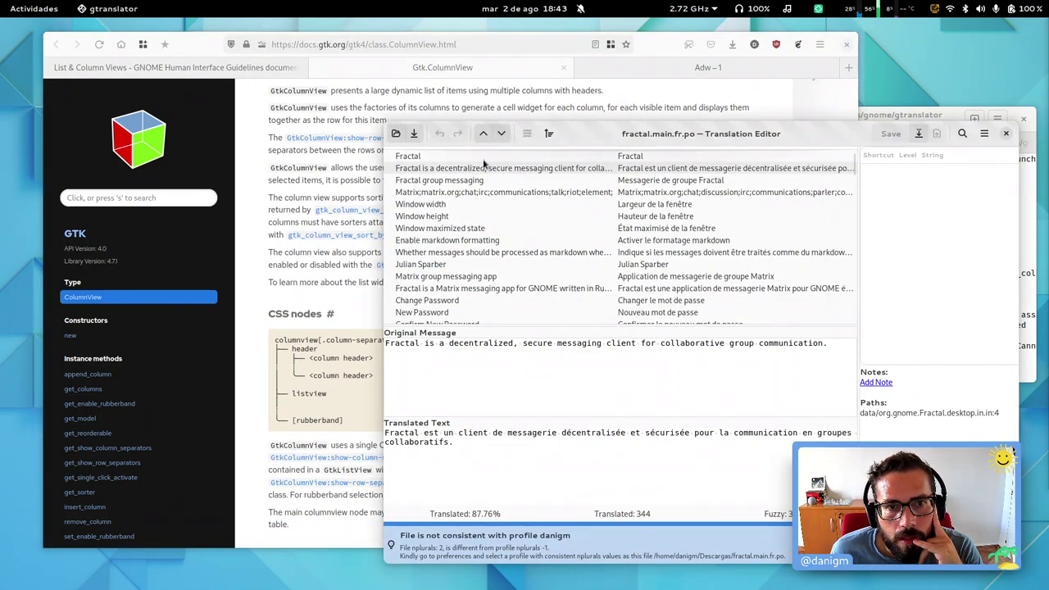
left_click(435, 155)
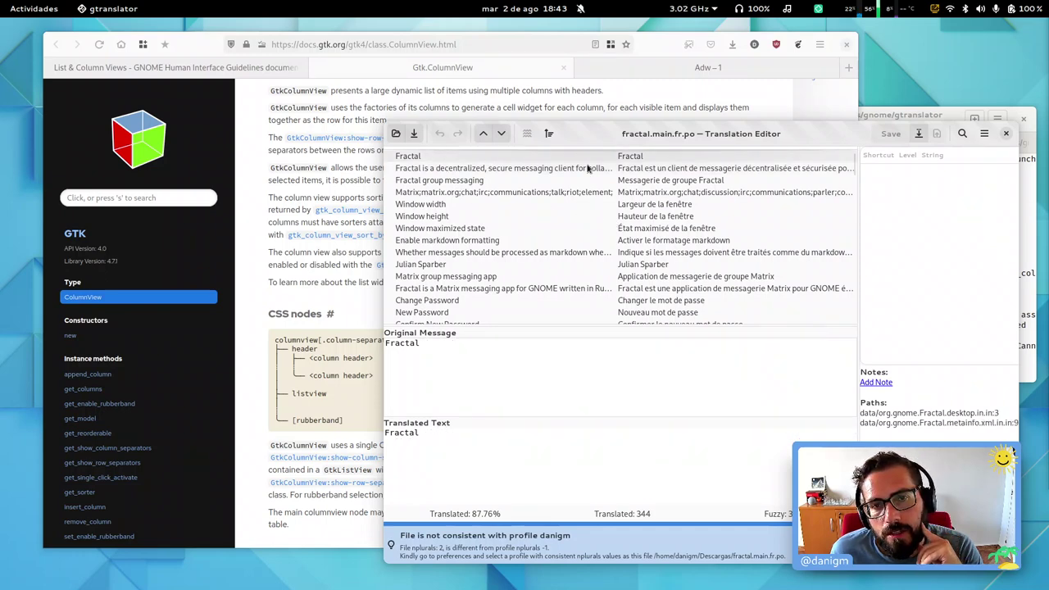
left_click(669, 170)
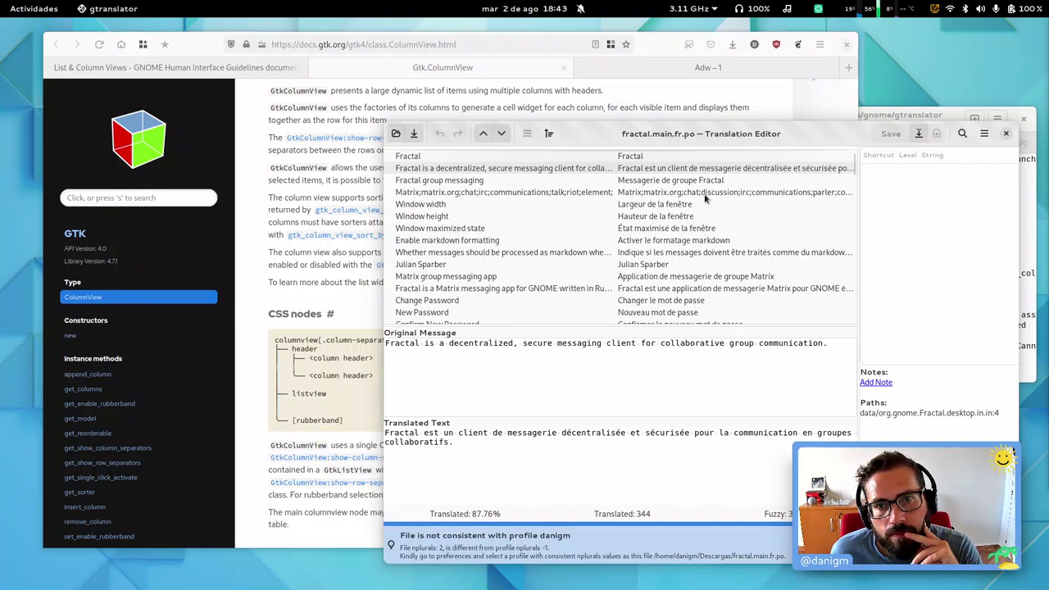
scroll(717, 190, "down", 3)
left_click(837, 182)
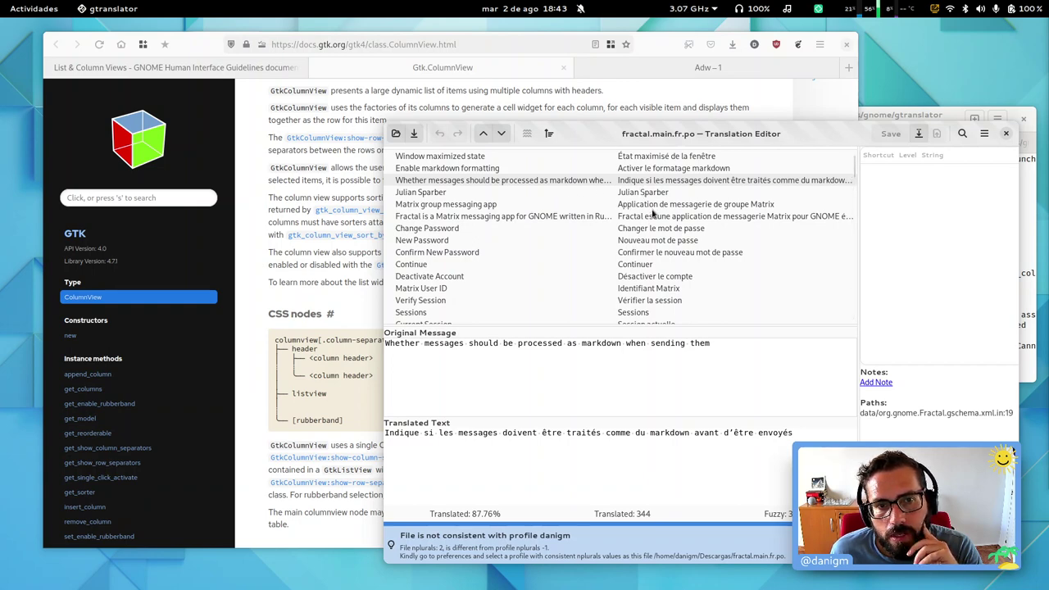
scroll(647, 217, "down", 5)
scroll(645, 233, "up", 5)
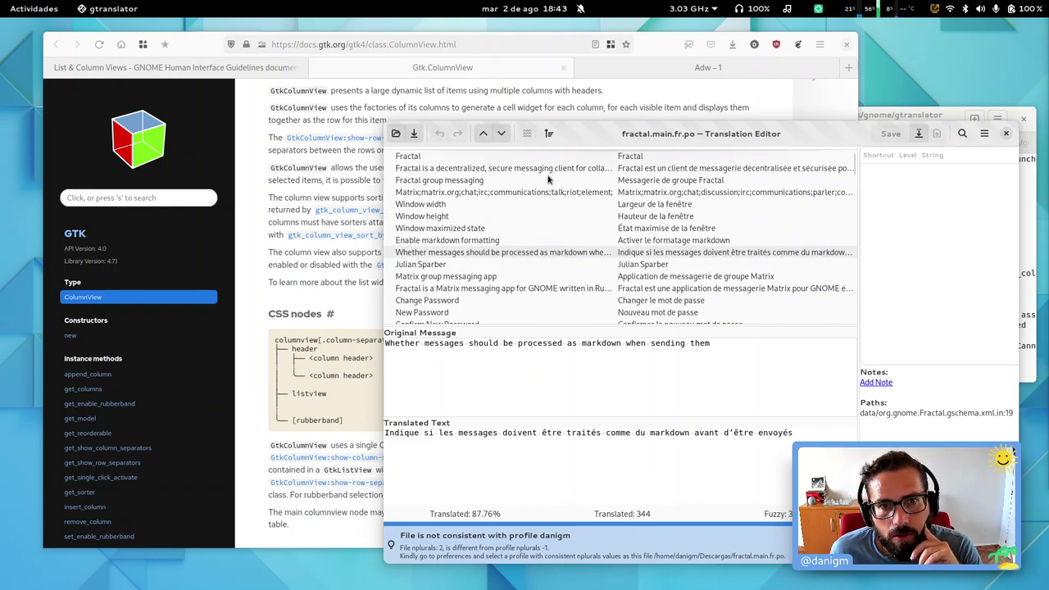
Step: Compare the GtkColumnView reference with gtranslator's message list and return to the start of the List & Column Views guidelines
left_click(618, 45)
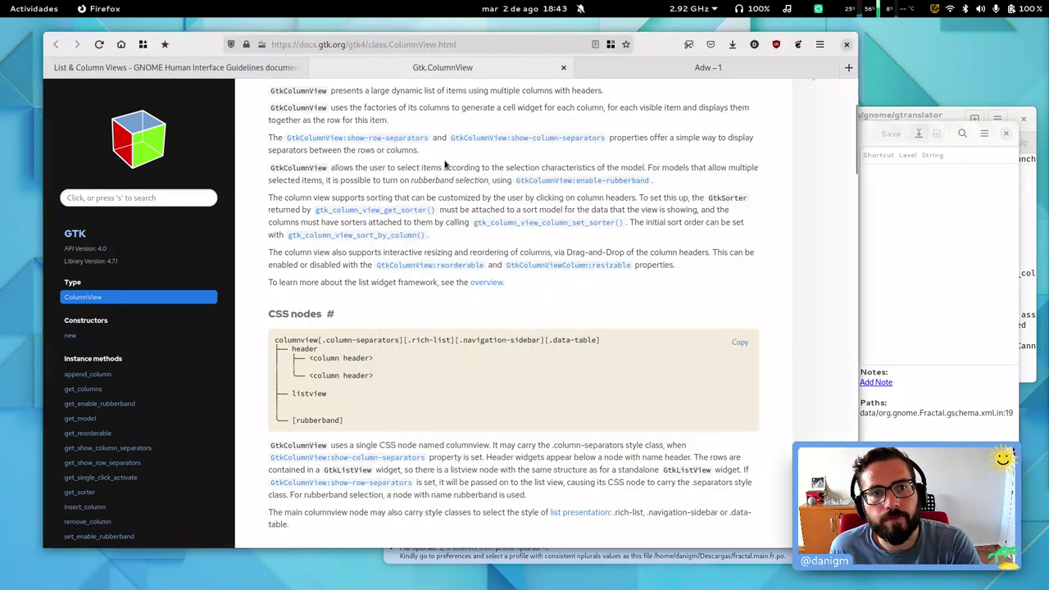
scroll(431, 168, "down", 5)
scroll(434, 168, "up", 5)
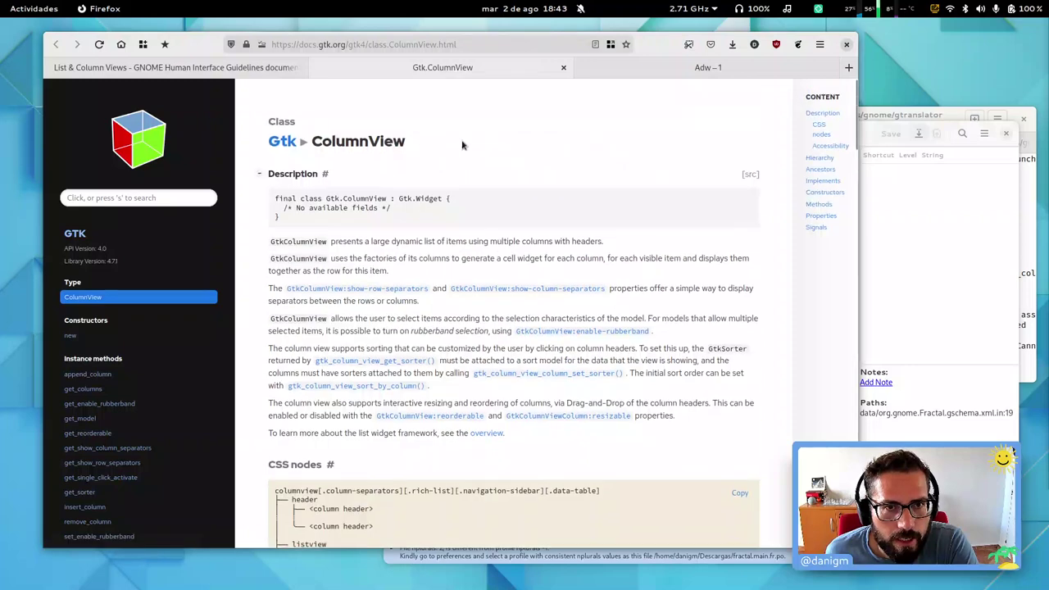
left_click(875, 125)
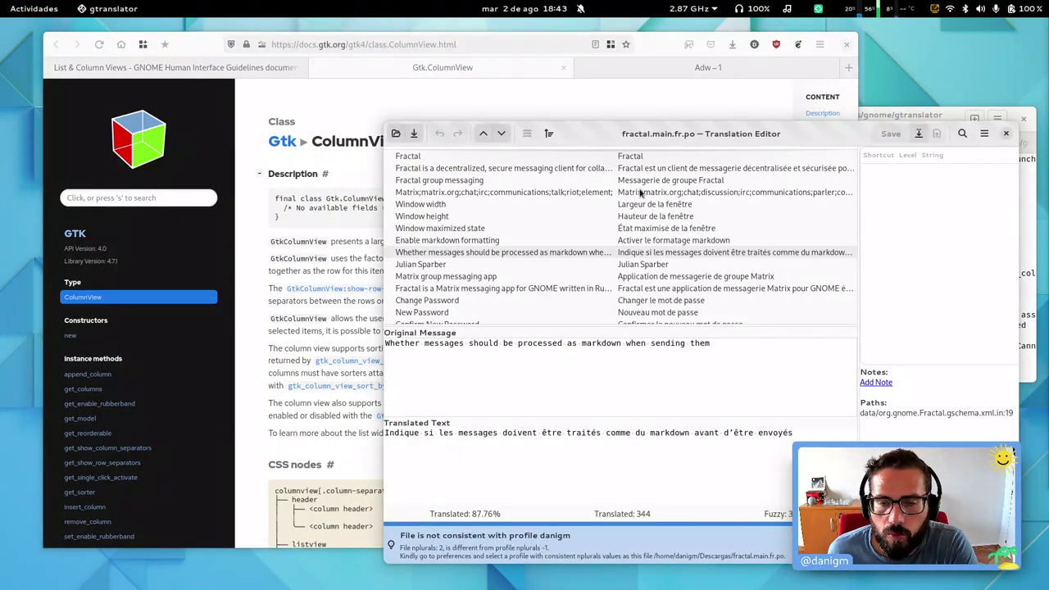
left_click(320, 232)
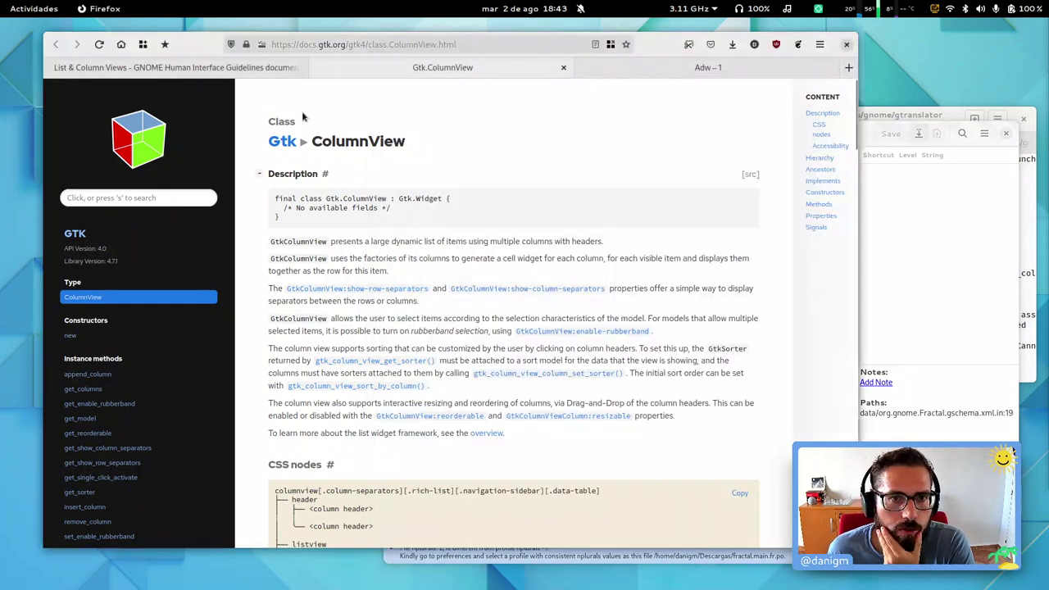
left_click(256, 70)
scroll(406, 209, "up", 5)
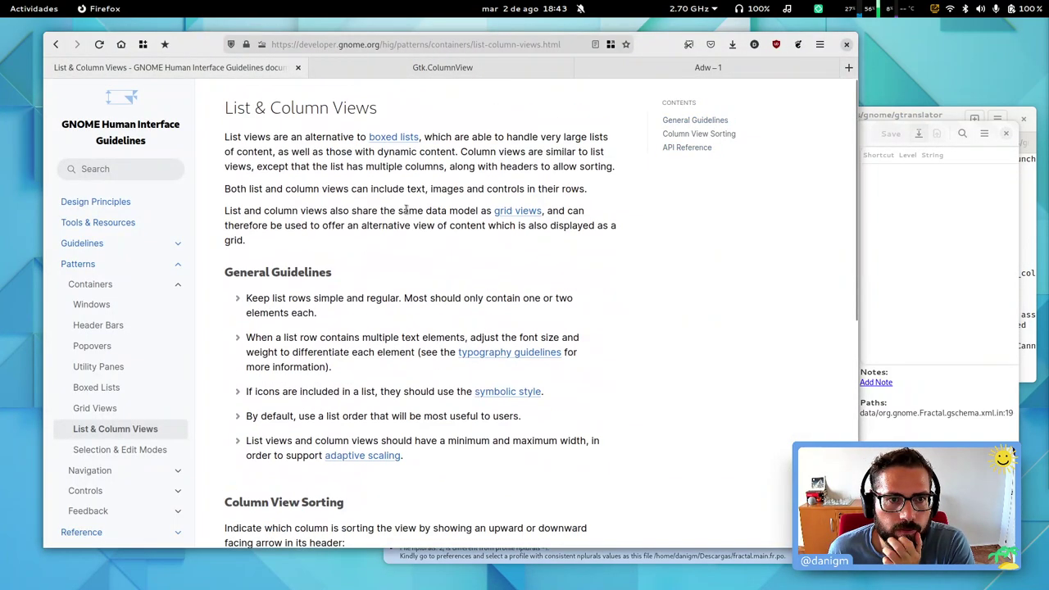
left_click(940, 113)
key("ctrl+Page_Down")
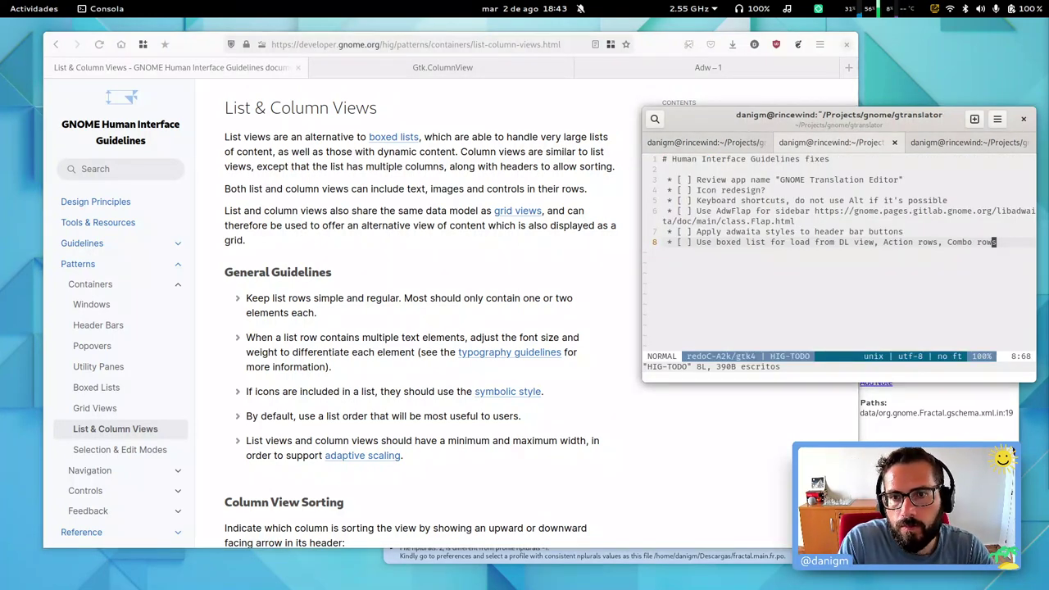
type("o*")
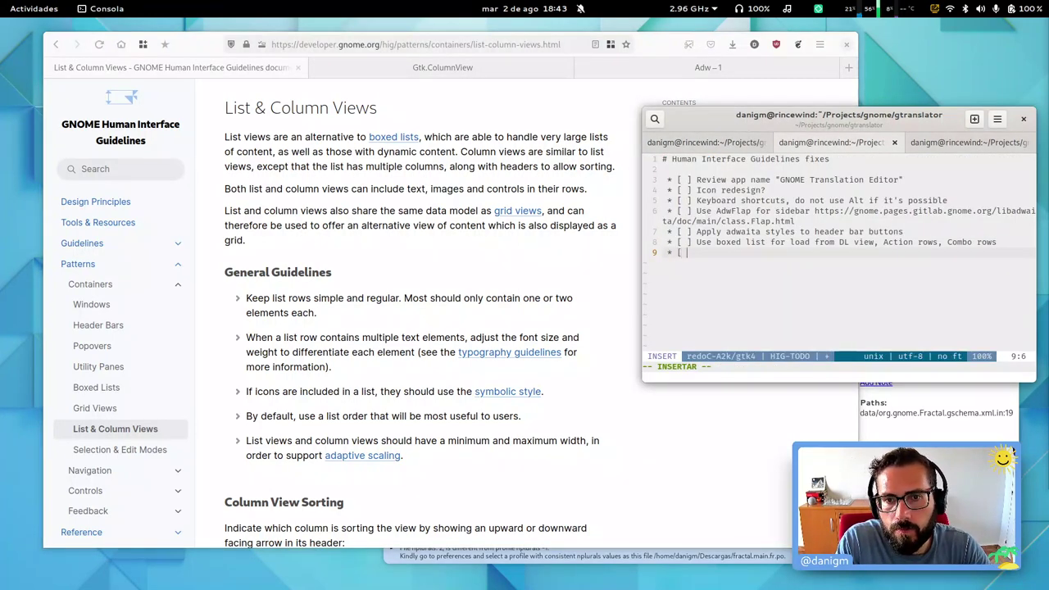
type(" [ ] Use col")
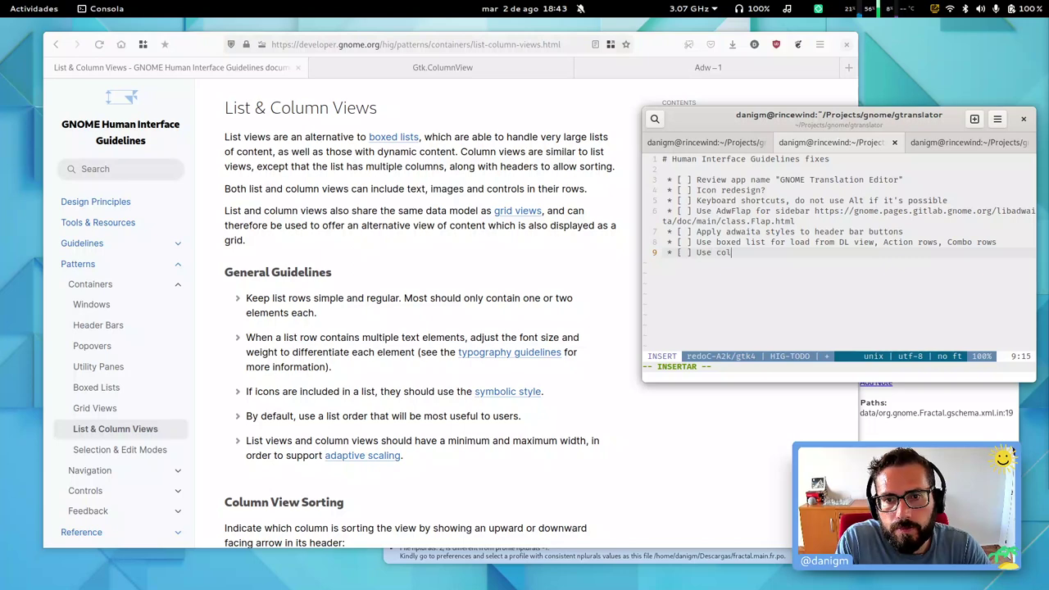
type("umn view")
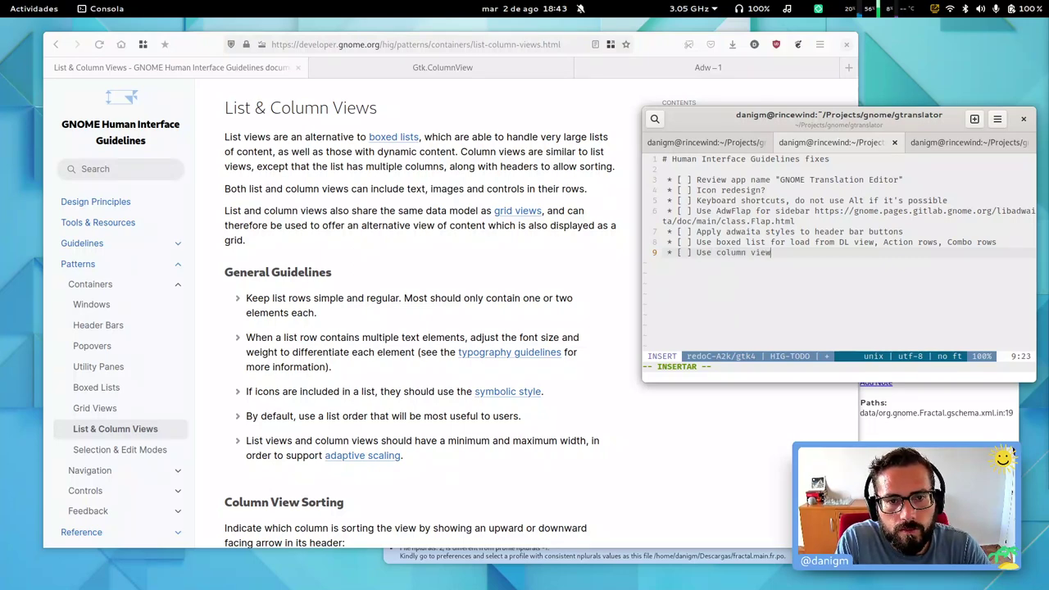
left_click(442, 68)
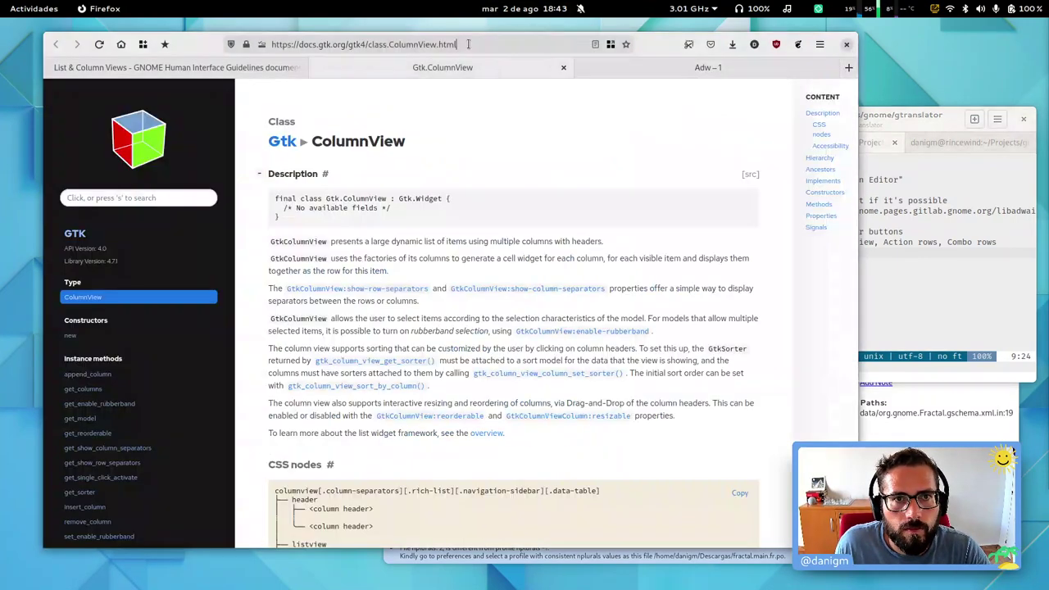
key("ctrl+c")
key("alt+Tab")
key("ctrl+shift+v")
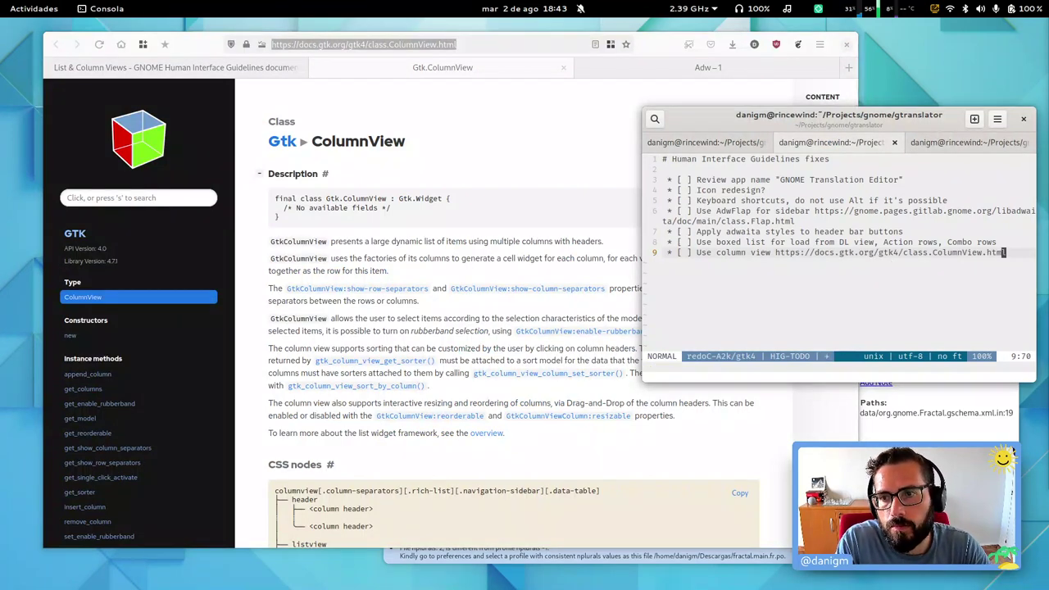
Step: Insert the word "for" before the link in the column view item of HIG-TODO
key("Escape")
key("l")
key("l")
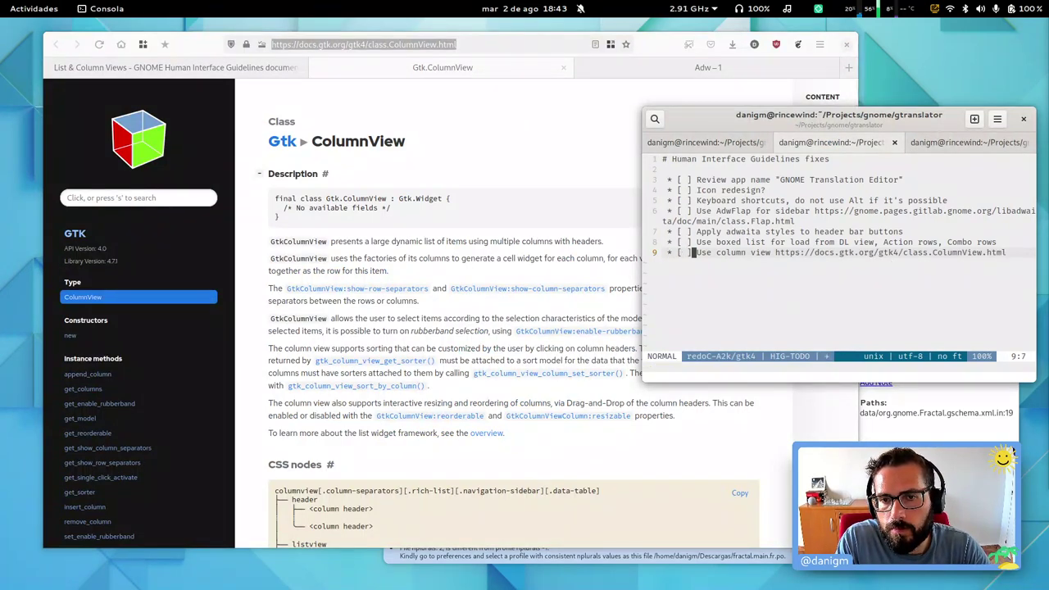
key("w")
key("w")
key("w")
type("iew for")
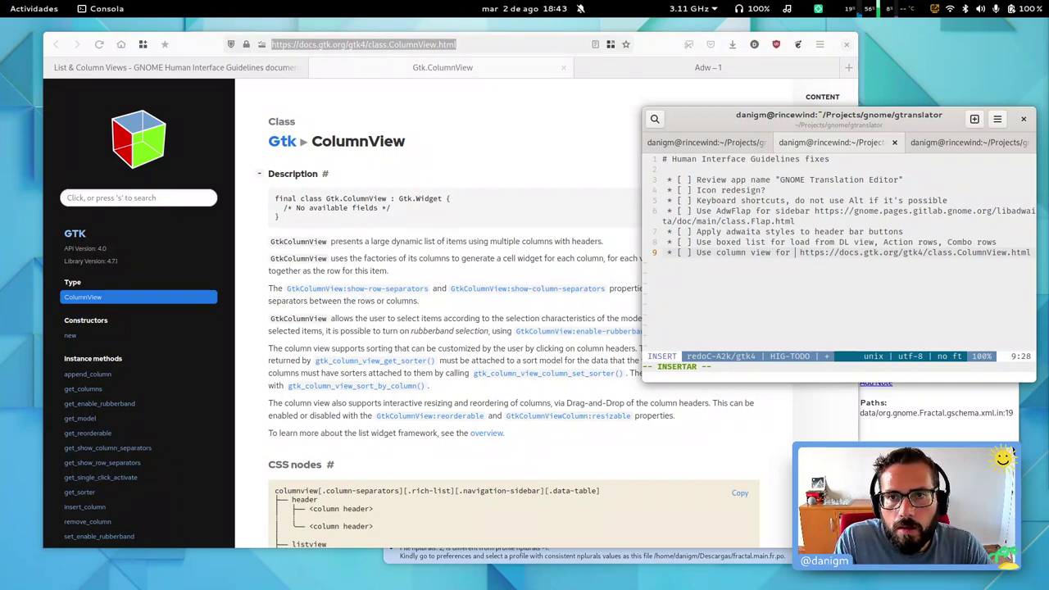
Step: Check the message list's widget name in the GTK Inspector's object tree
key("super")
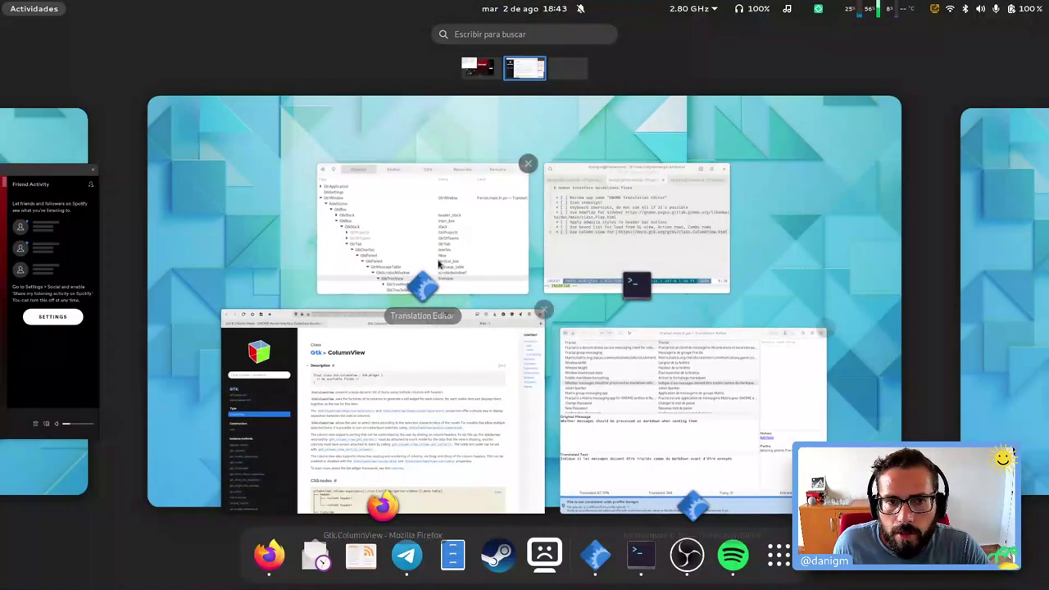
left_click(457, 281)
key("super")
key("super")
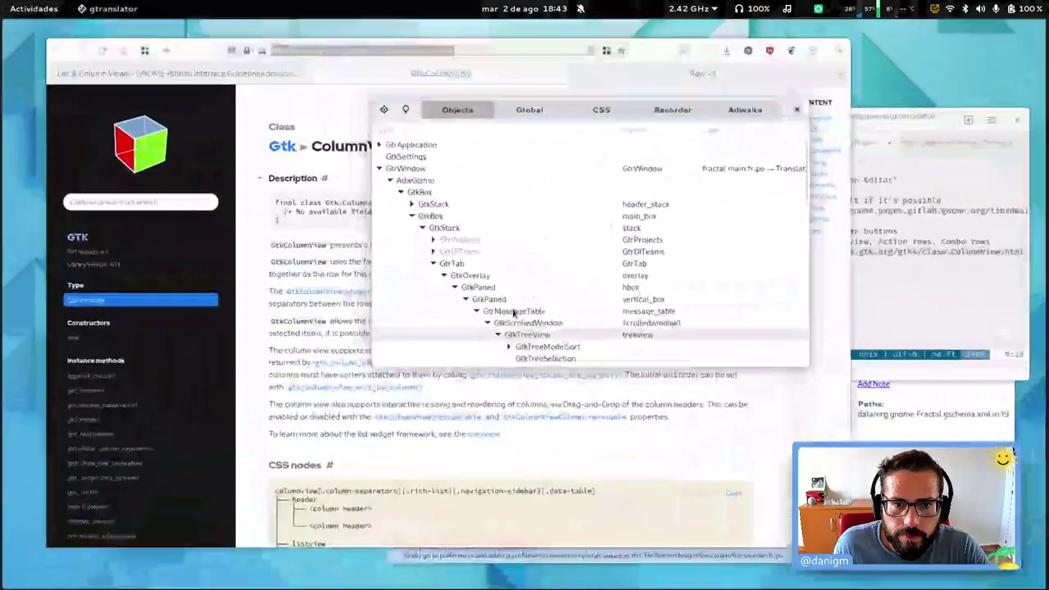
key("super")
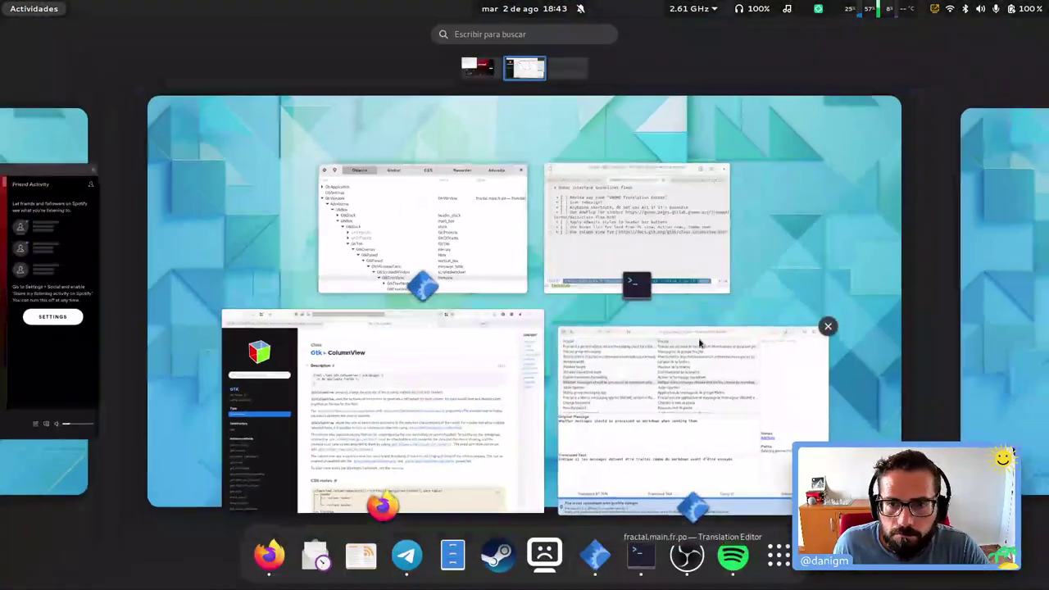
Step: Complete the HIG-TODO item as "Use column view for message table" ahead of the link and save the file
left_click(640, 257)
type("messa")
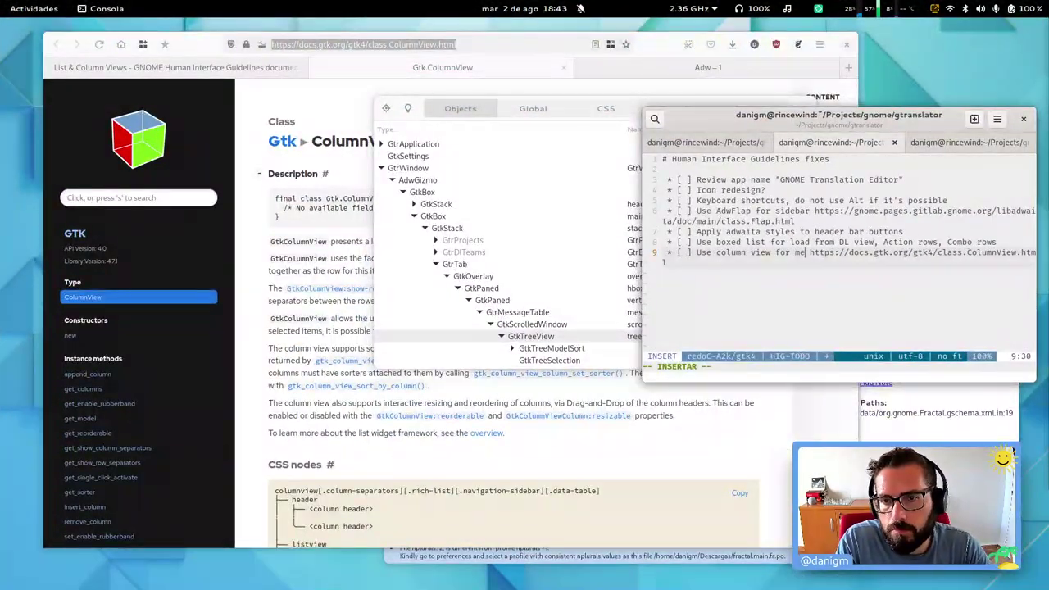
type("ge table")
key("Escape")
type(":w")
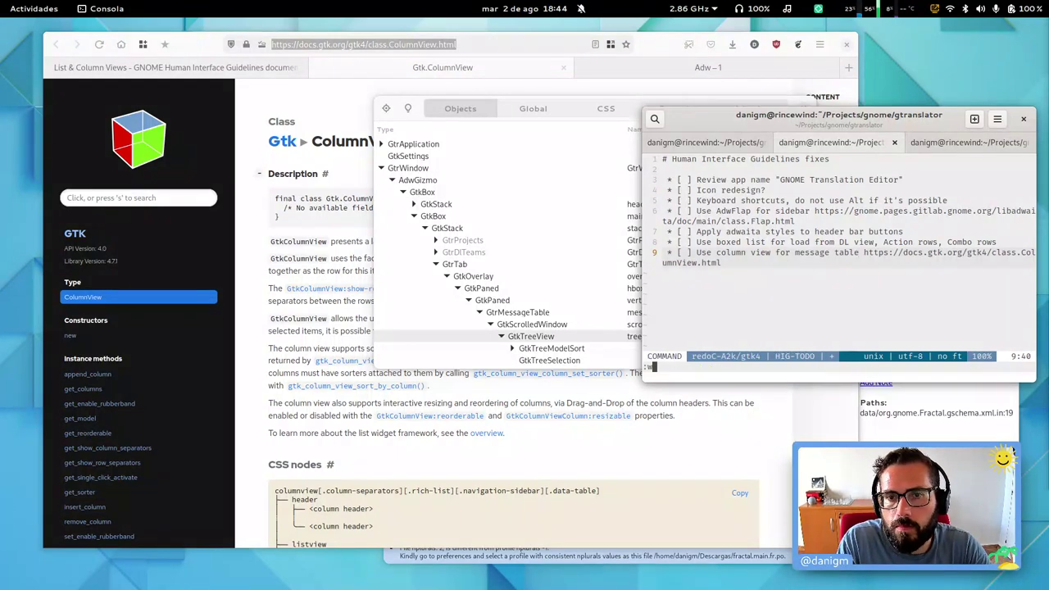
key("Return")
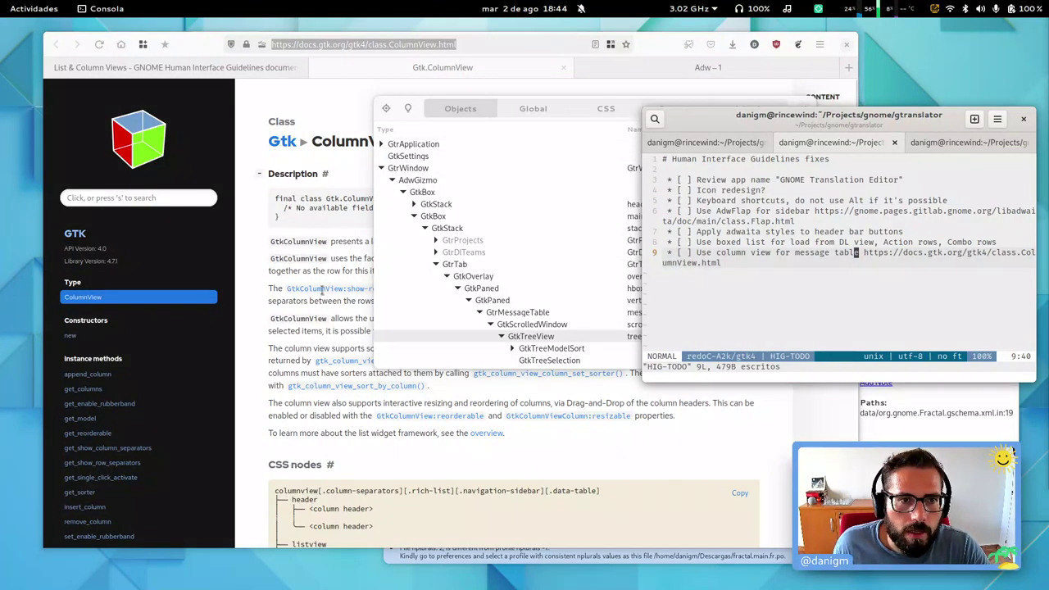
Step: Skim the GtkColumnView reference's accessibility, hierarchy, constructor and instance method sections
left_click(292, 237)
scroll(530, 377, "down", 15)
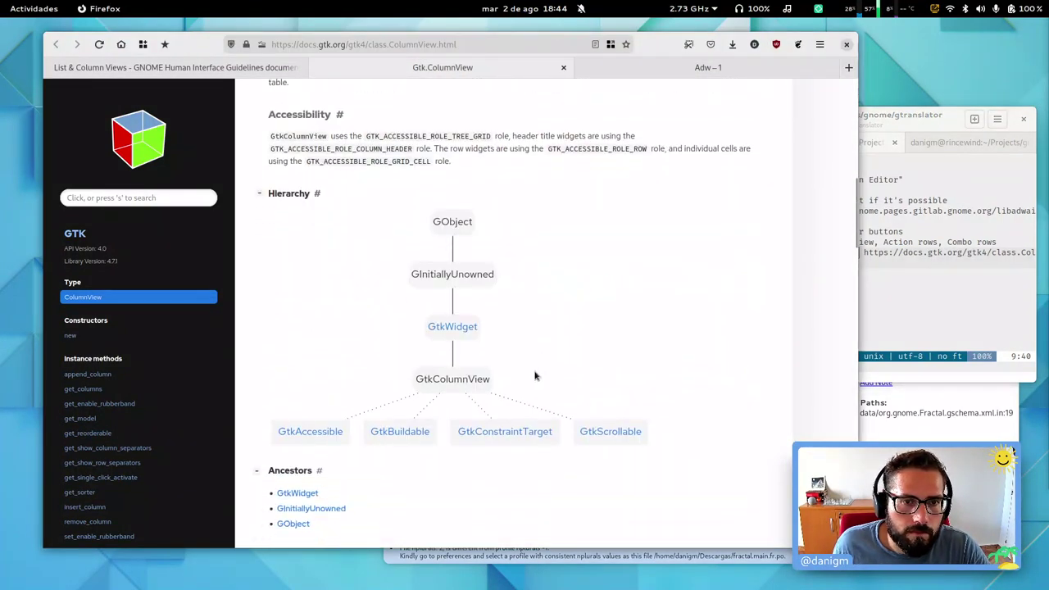
scroll(528, 382, "down", 5)
scroll(520, 368, "up", 15)
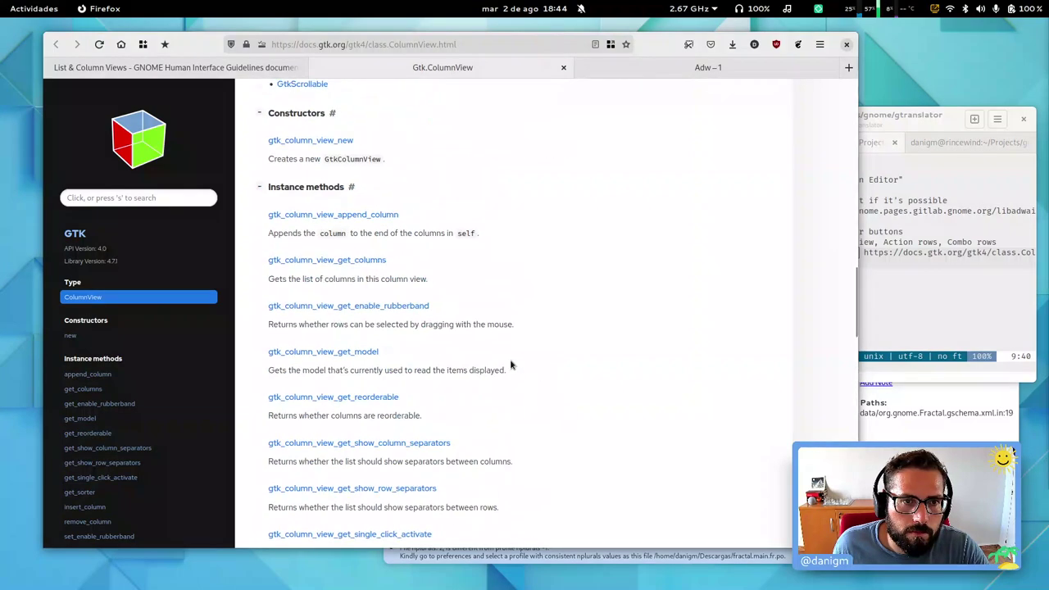
scroll(510, 363, "up", 10)
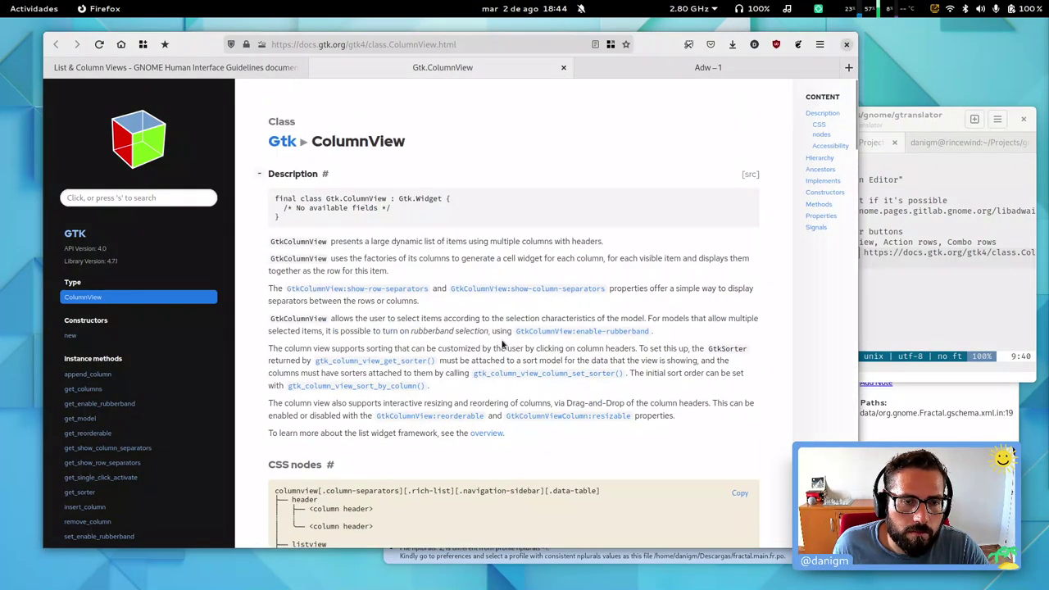
Step: Read the List & Column Views notes on the data model shared with grid views, simple rows and differentiating text elements
key("ctrl+Page_Up")
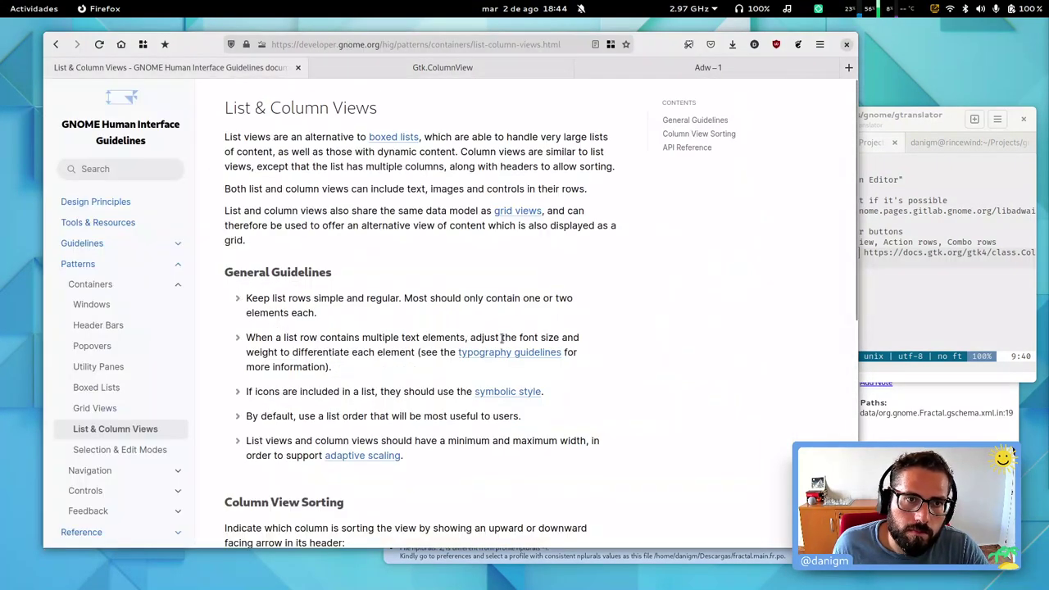
triple_click(371, 210)
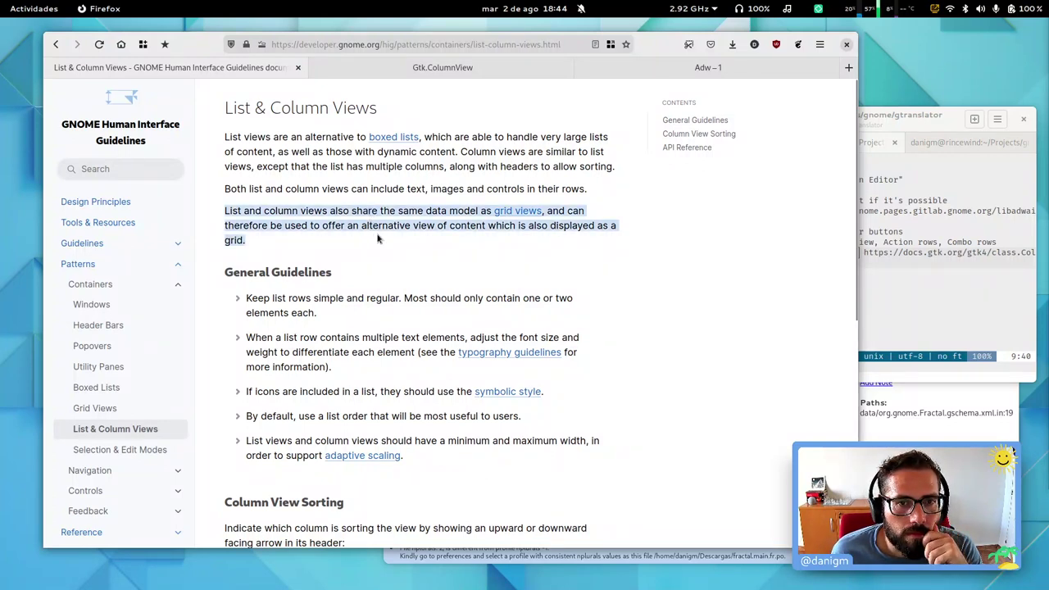
triple_click(328, 301)
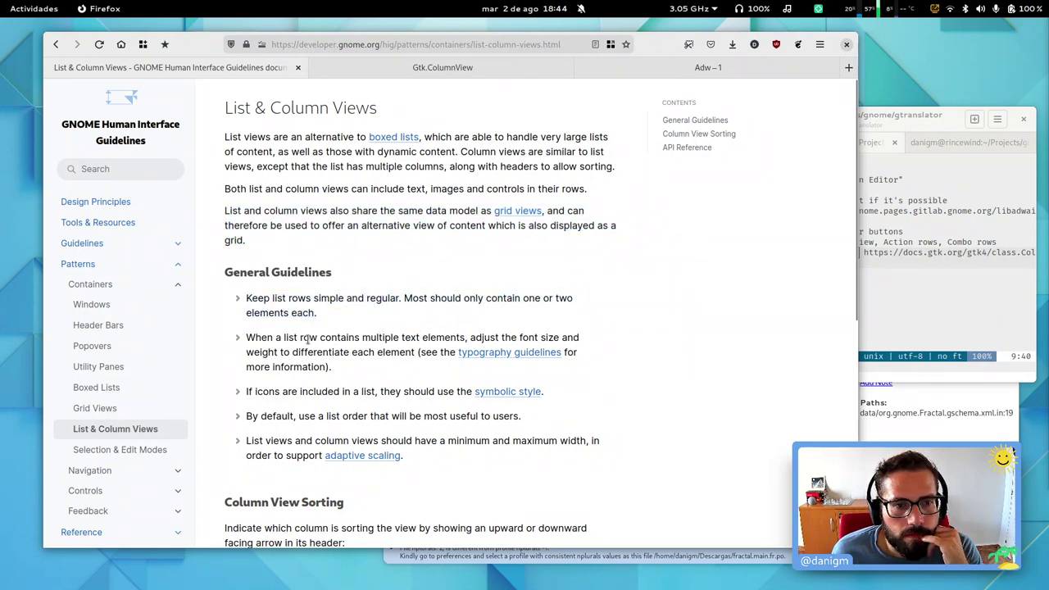
triple_click(418, 352)
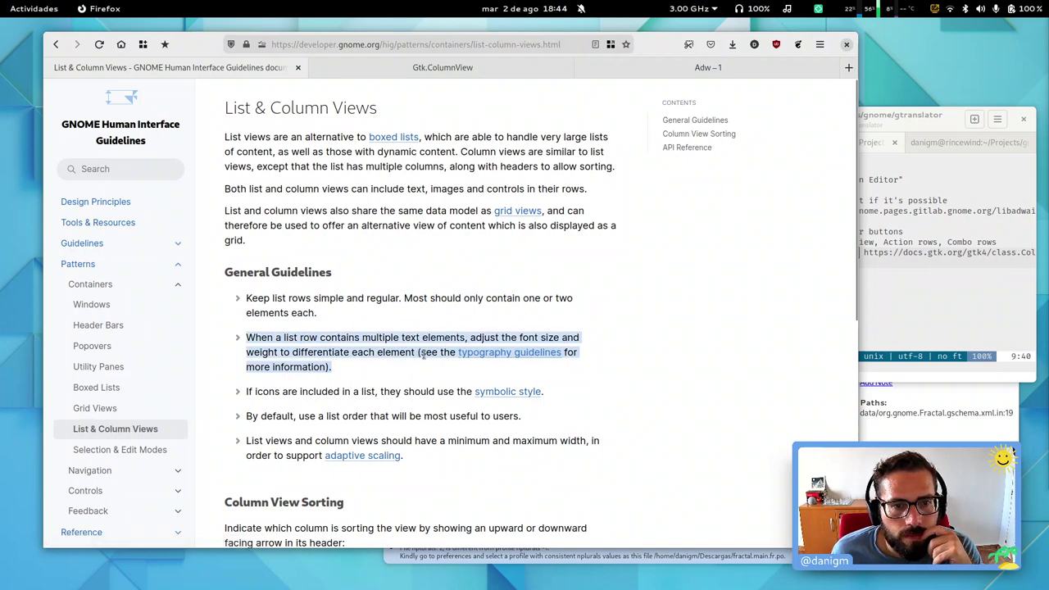
Step: Read the List & Column Views guidelines on symbolic icons, minimum and maximum widths, and indicating the sorted column in its header
triple_click(350, 393)
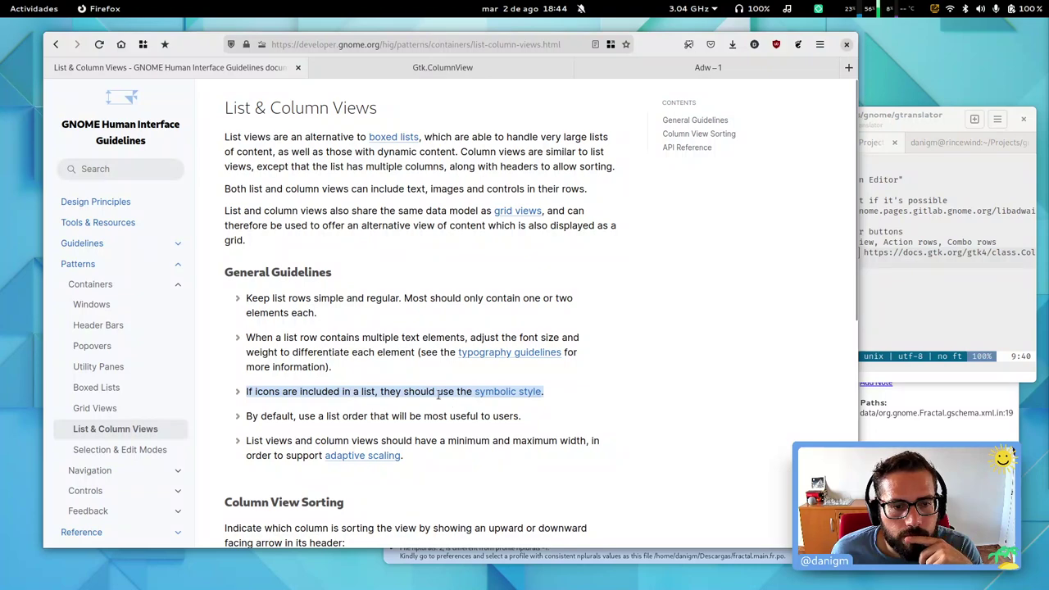
scroll(438, 305, "down", 3)
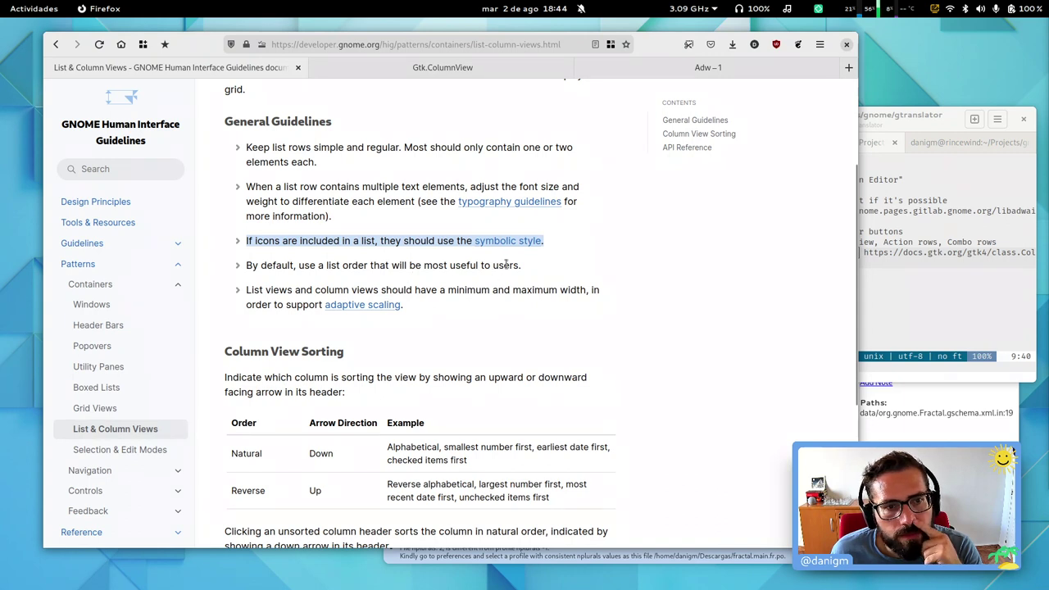
triple_click(276, 294)
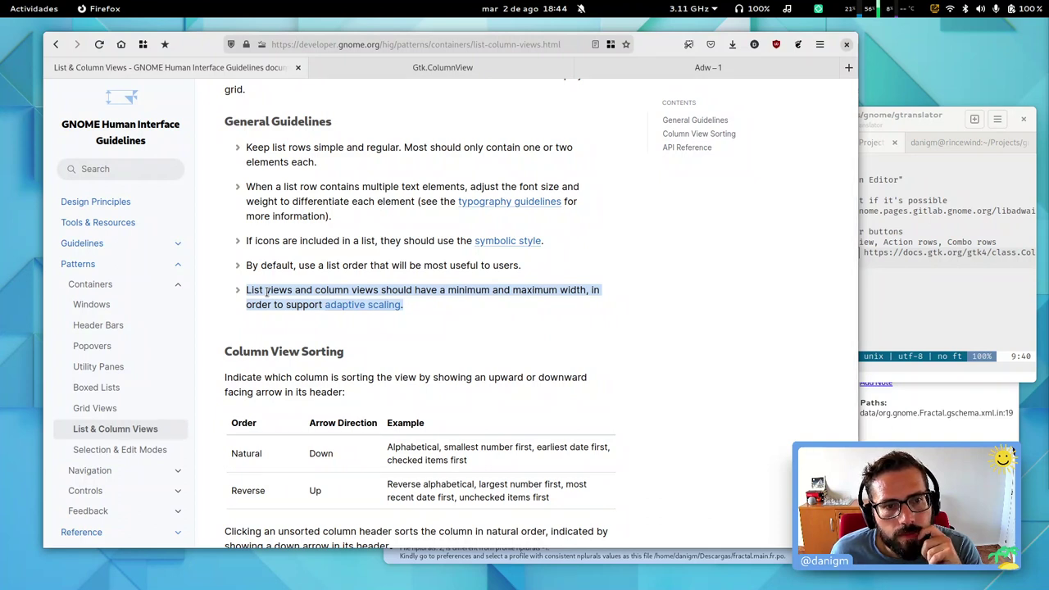
left_click(483, 293)
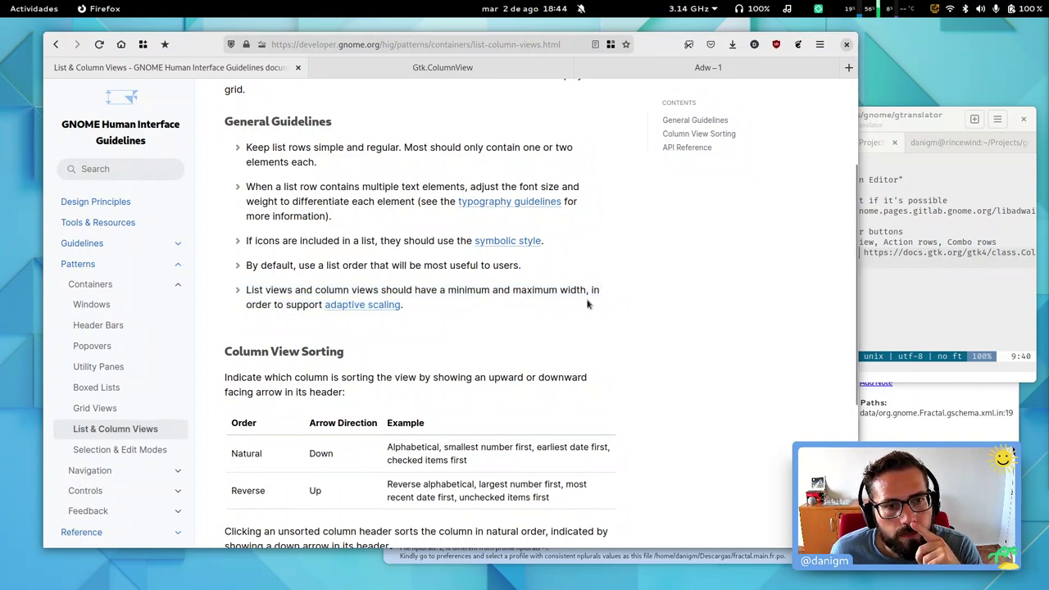
triple_click(293, 379)
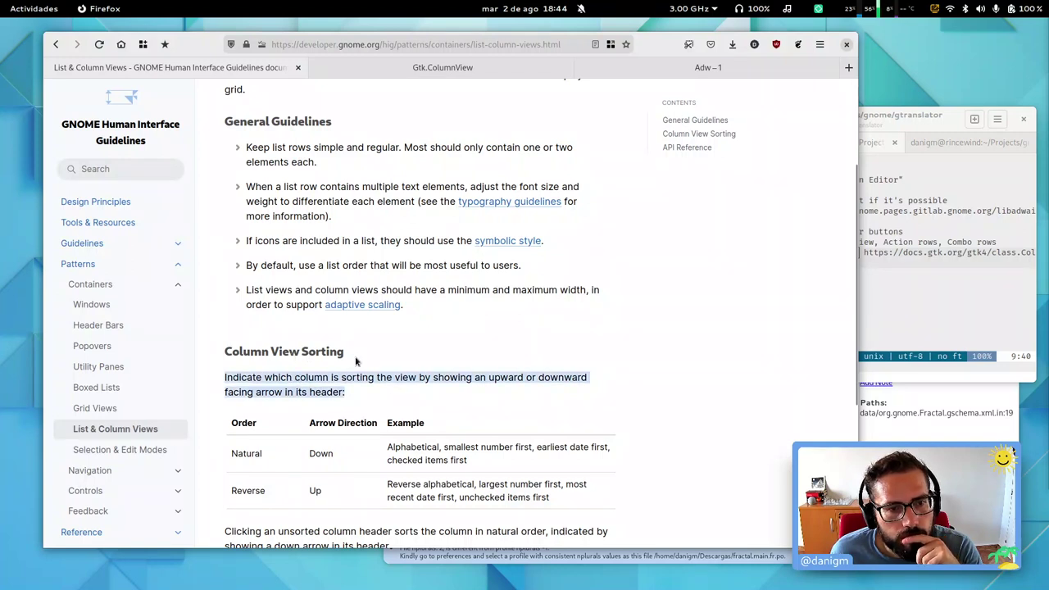
triple_click(328, 377)
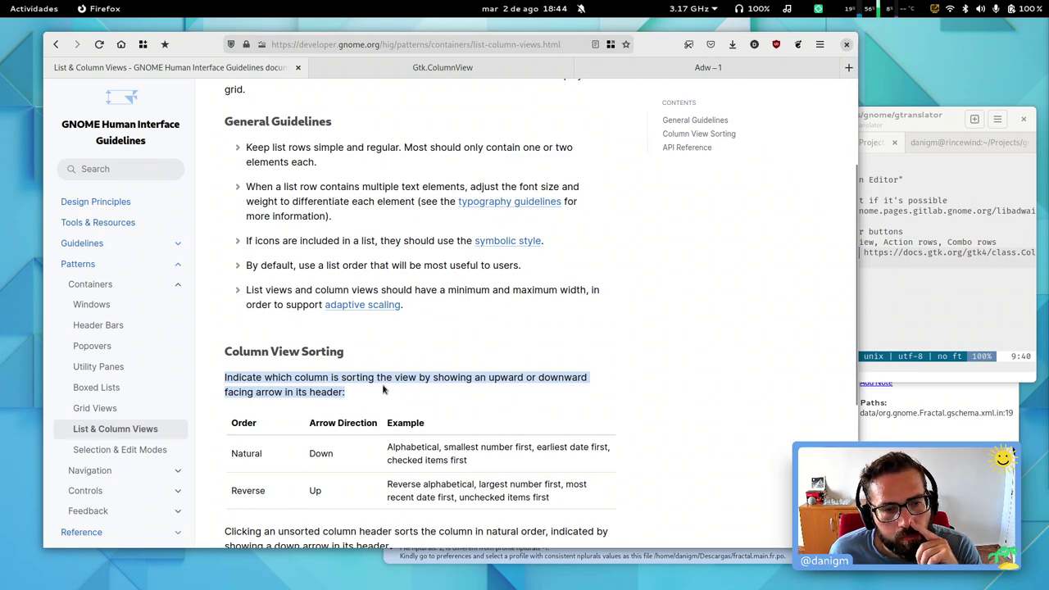
scroll(384, 389, "down", 4)
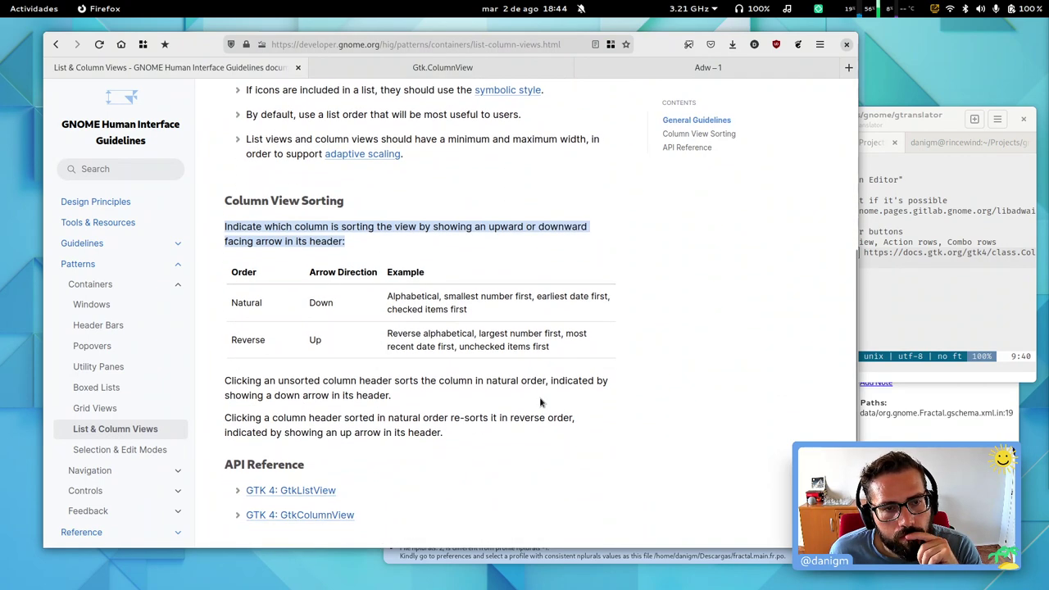
Step: Switch to gtranslator and look through the message list of fractal.main.fr.po from start to end
left_click(911, 108)
mouse_move(0, 0)
left_click(616, 372)
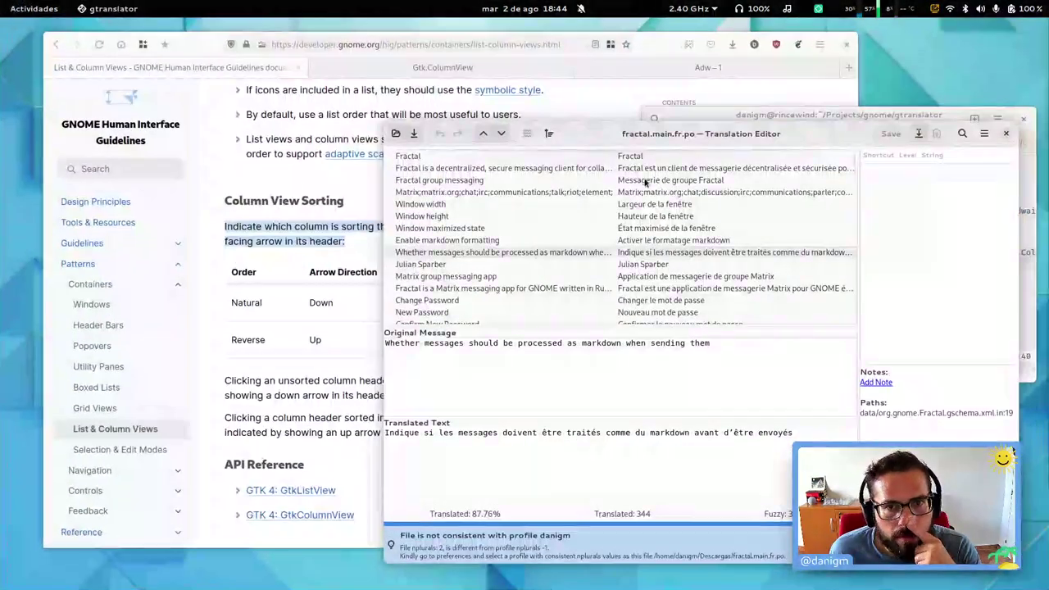
scroll(856, 156, "down", 5)
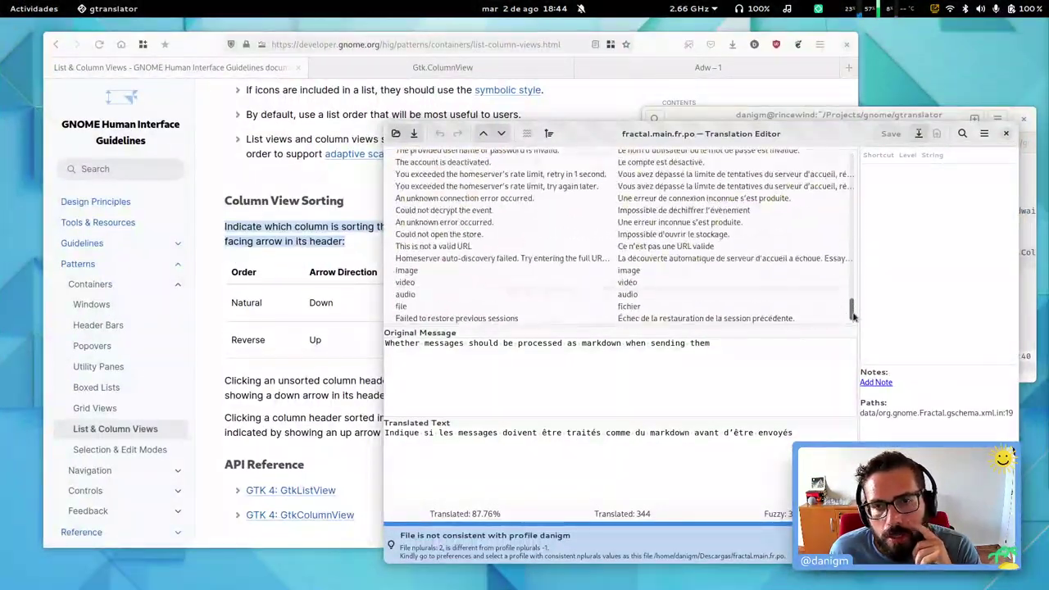
scroll(856, 156, "up", 10)
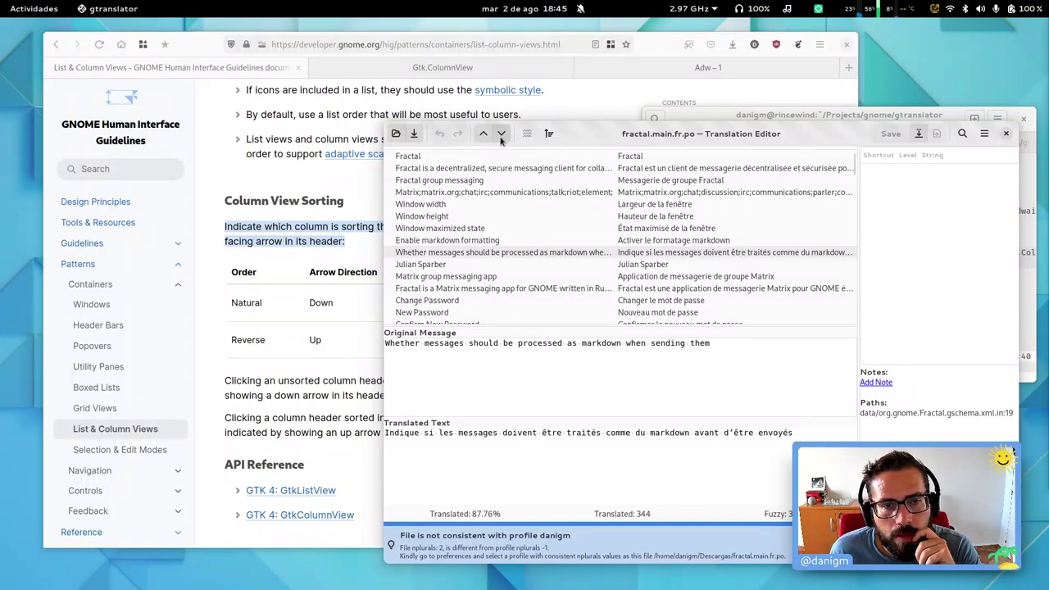
Step: Try ordering the messages by status, original message and translated message, restore the original file order, and return to the Column View Sorting notes
left_click(548, 134)
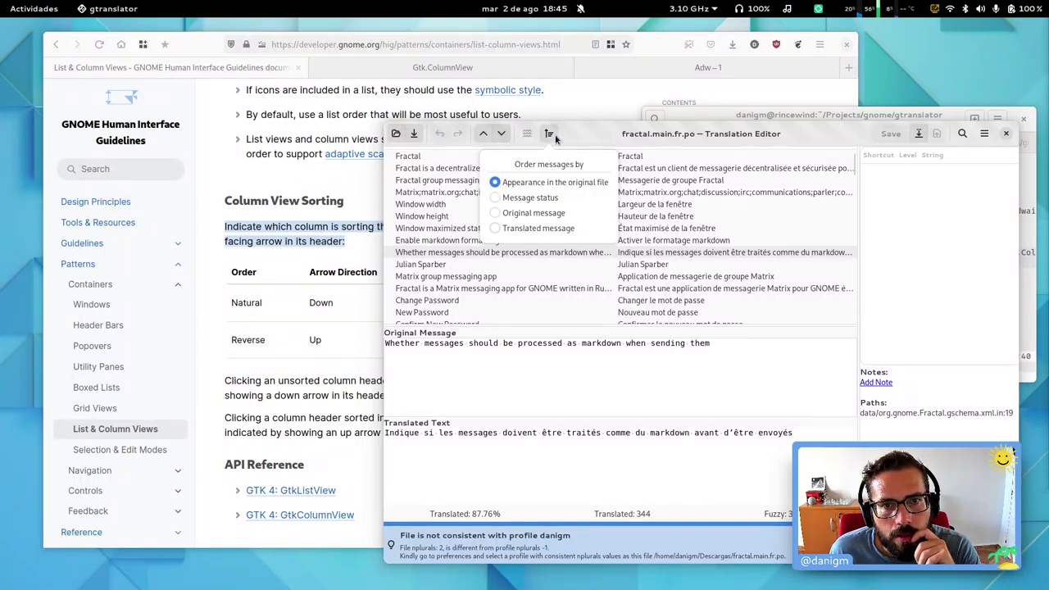
left_click(530, 198)
left_click(639, 158)
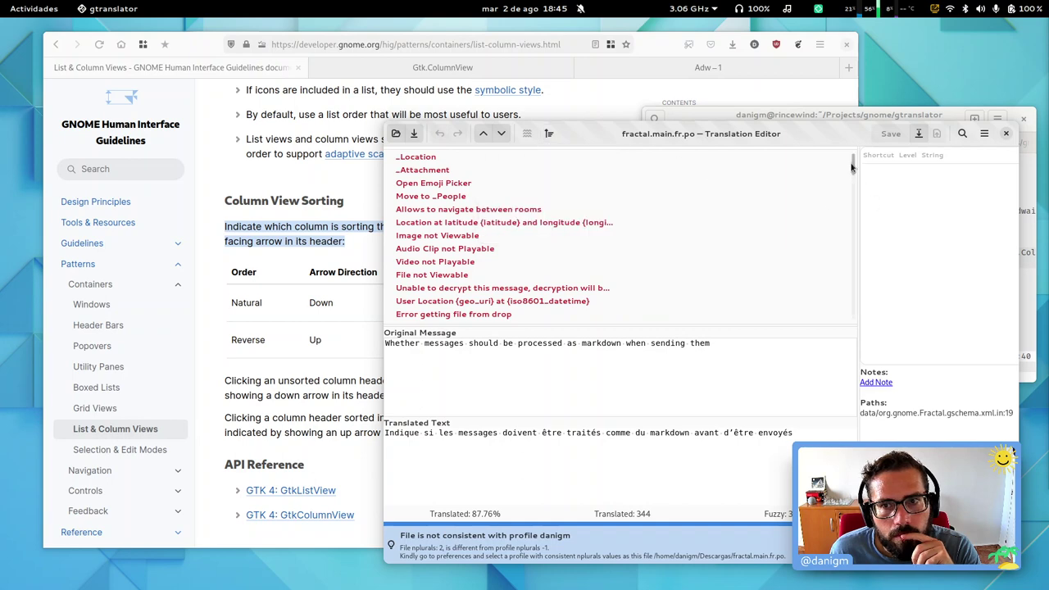
mouse_move(853, 164)
left_mouse_down()
mouse_move(855, 287)
mouse_move(853, 159)
left_mouse_up()
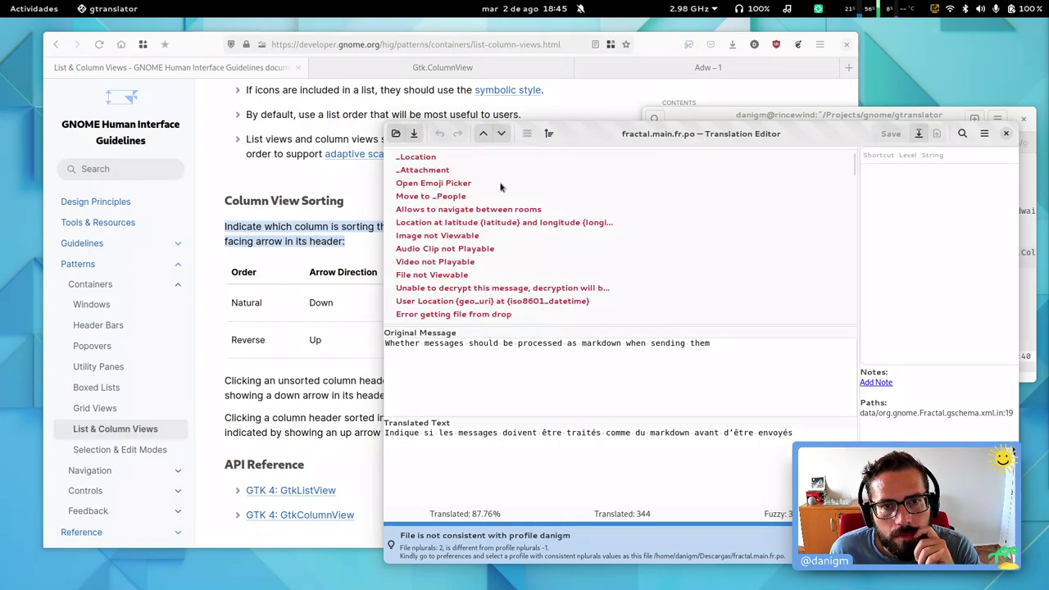
left_click(548, 133)
left_click(547, 214)
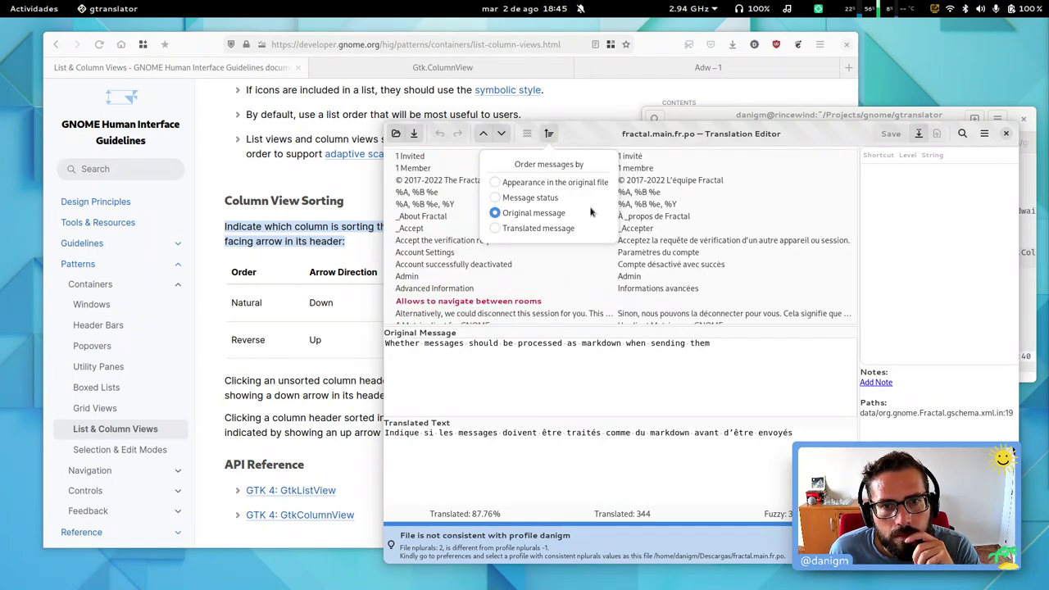
left_click(555, 231)
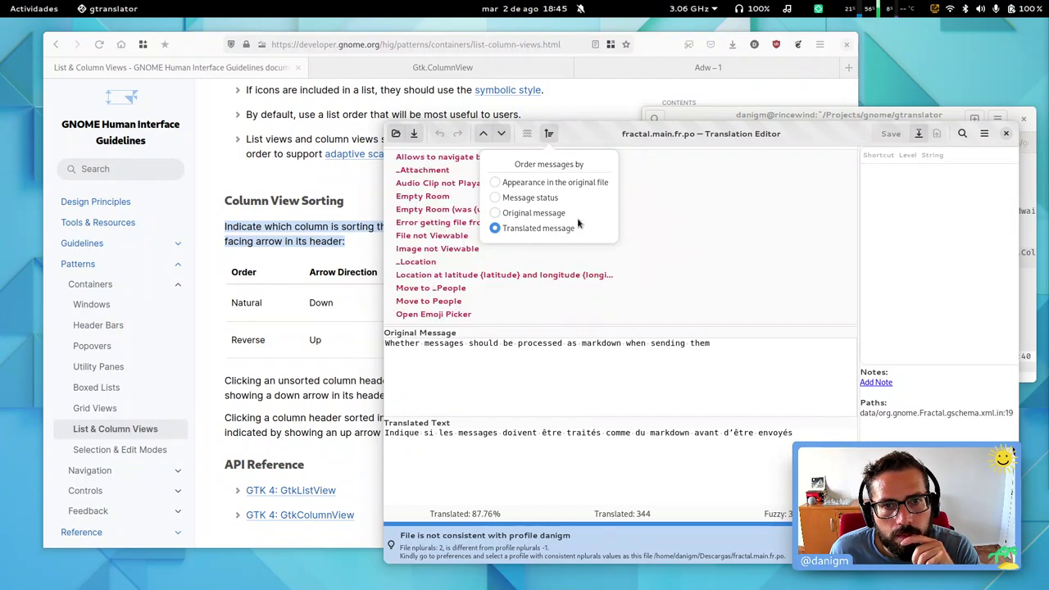
left_click(539, 182)
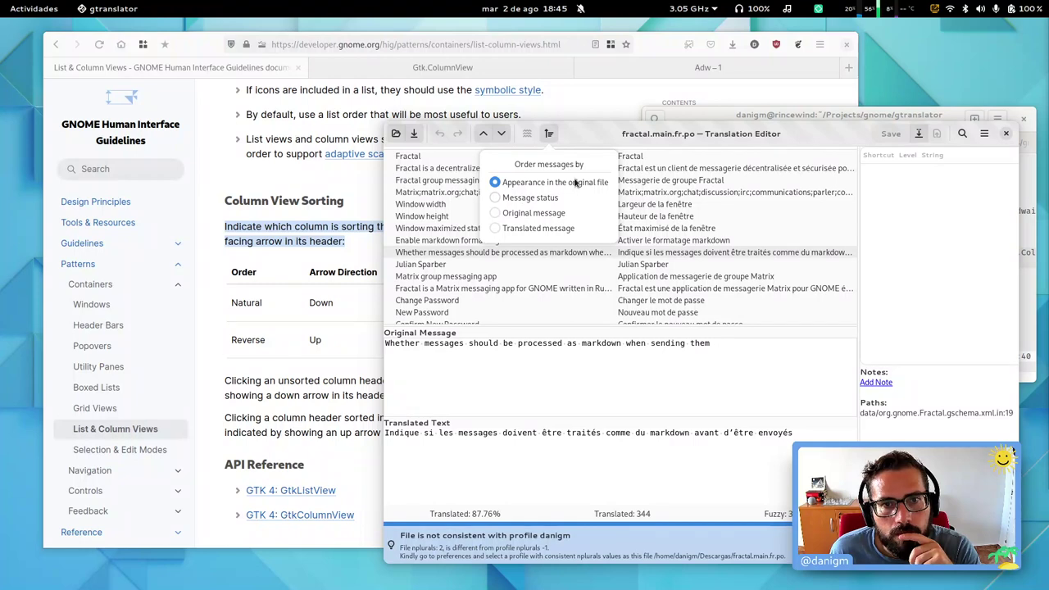
left_click(549, 134)
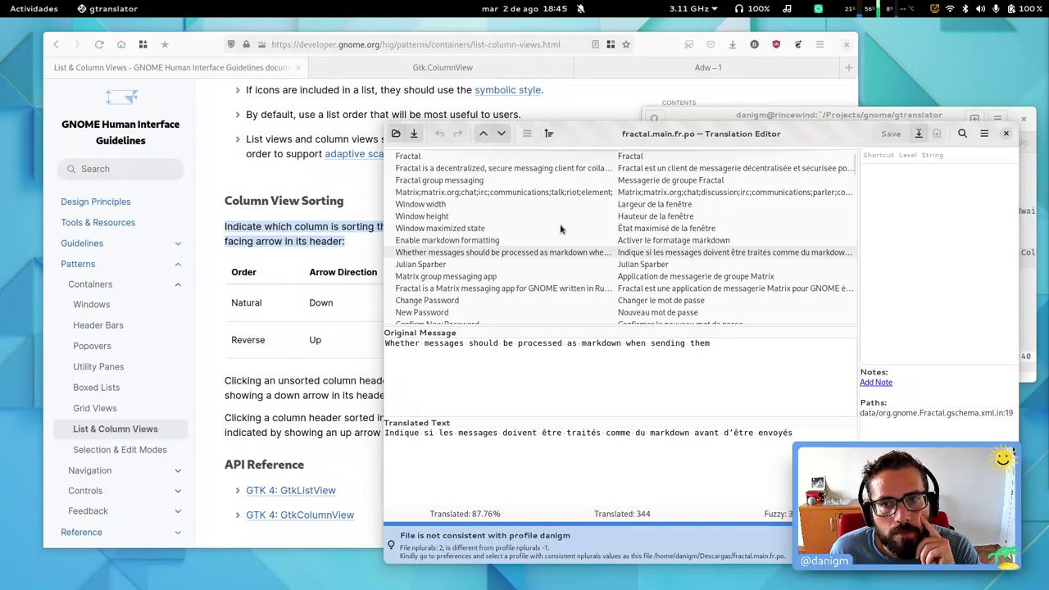
scroll(561, 230, "down", 5)
scroll(562, 233, "up", 5)
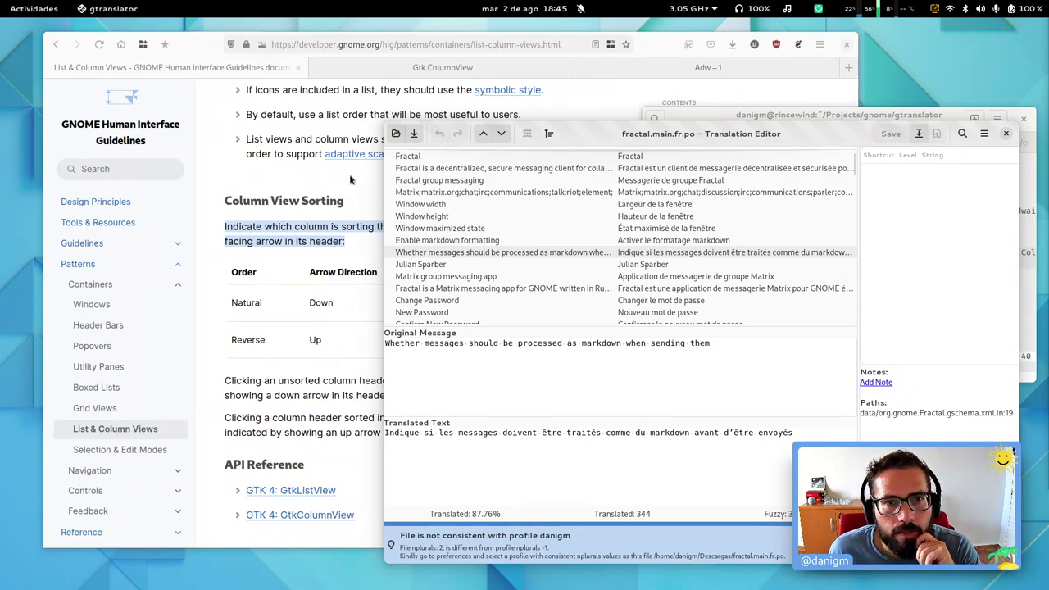
left_click(295, 241)
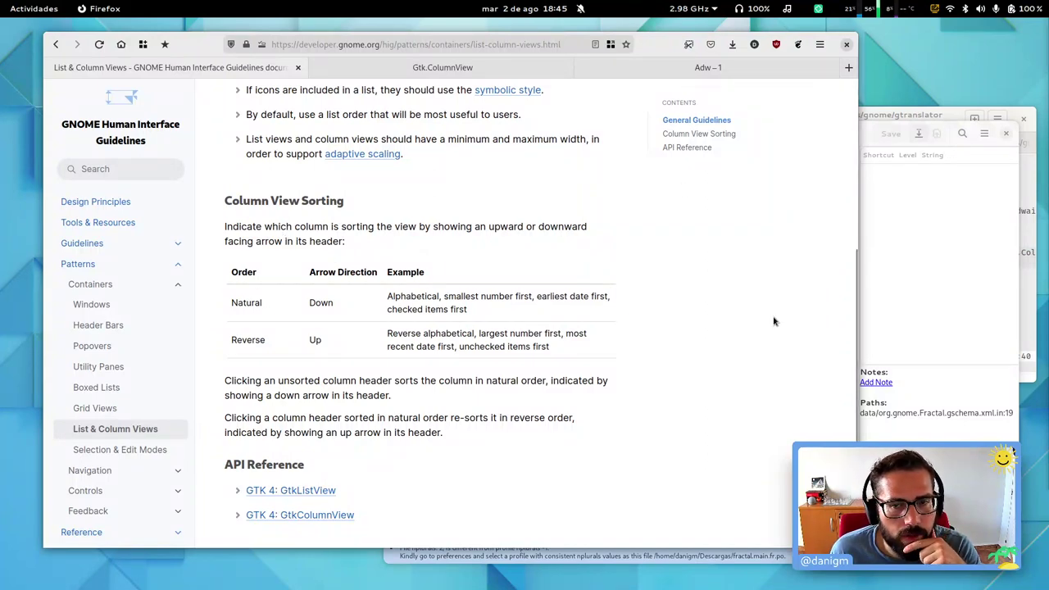
Step: Switch to the terminal running gtranslator, suspend it and resume it in the background with bg, and launch gtk4-demo
key("super")
key("super")
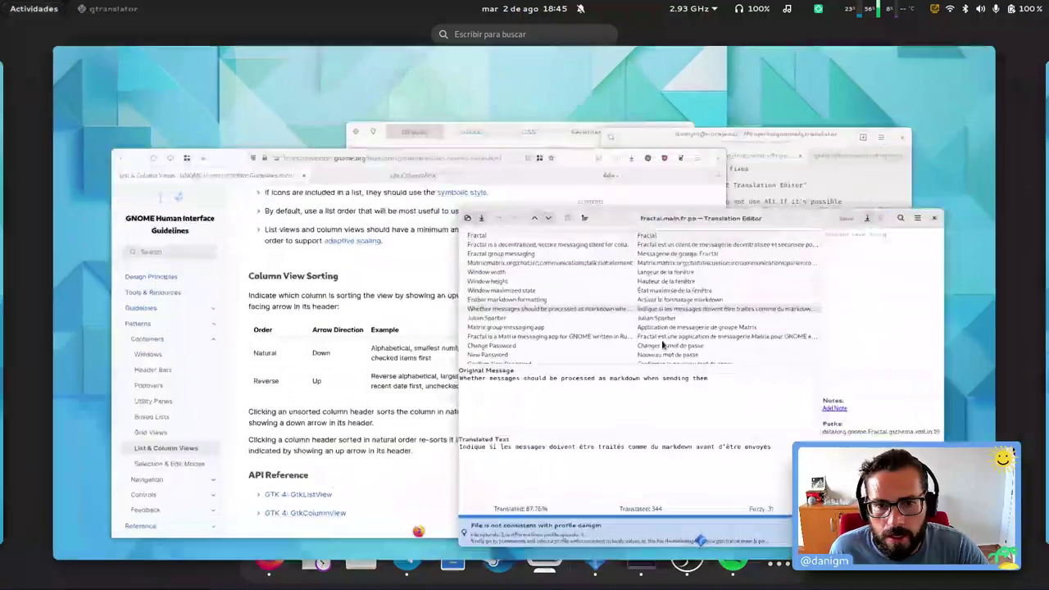
key("super")
left_click(607, 262)
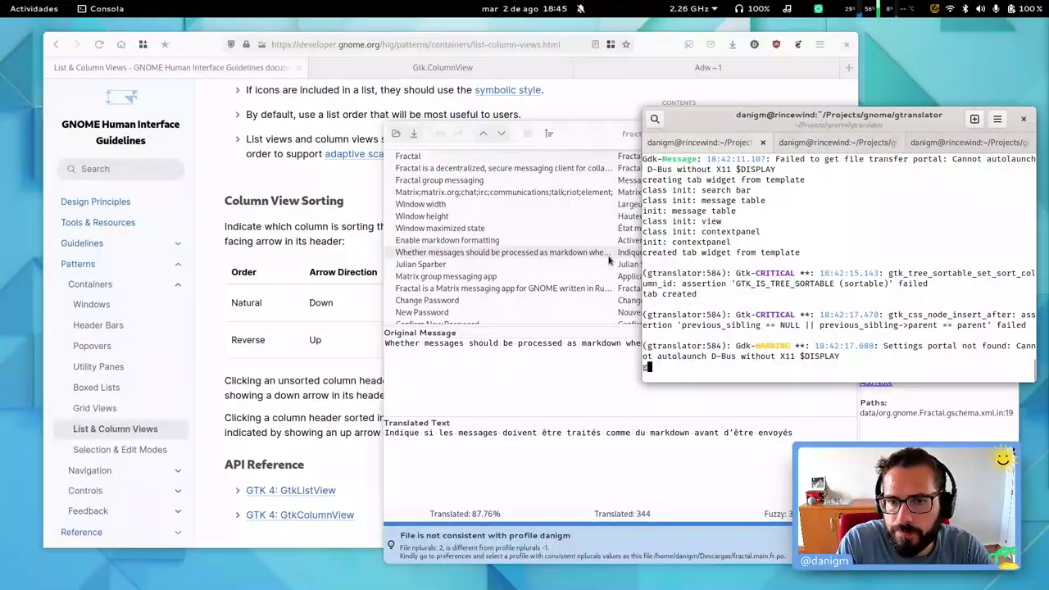
key("ctrl+z")
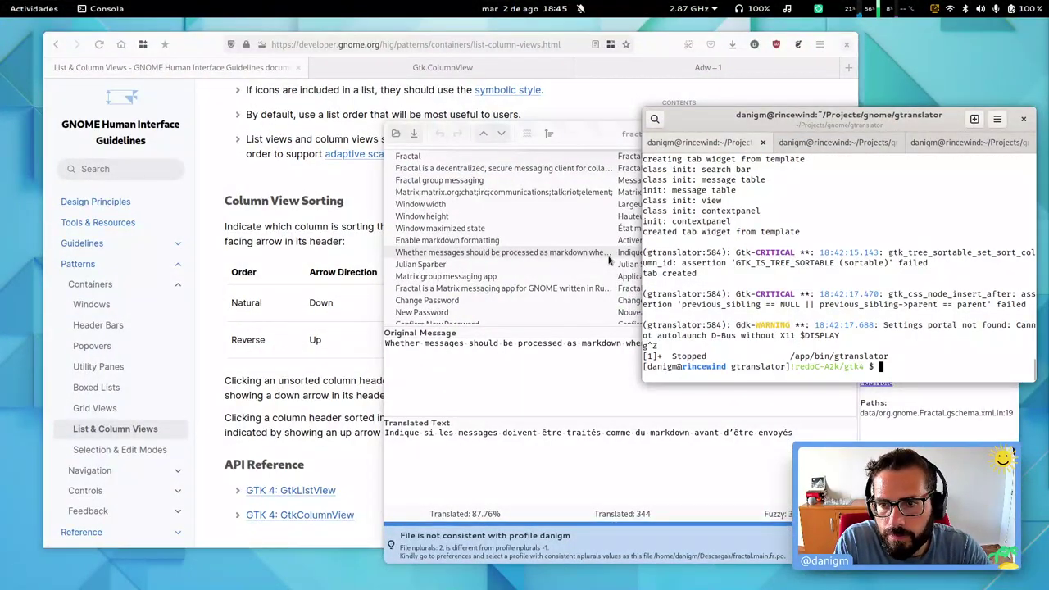
type("bg")
key("Return")
type("gtk4-demo")
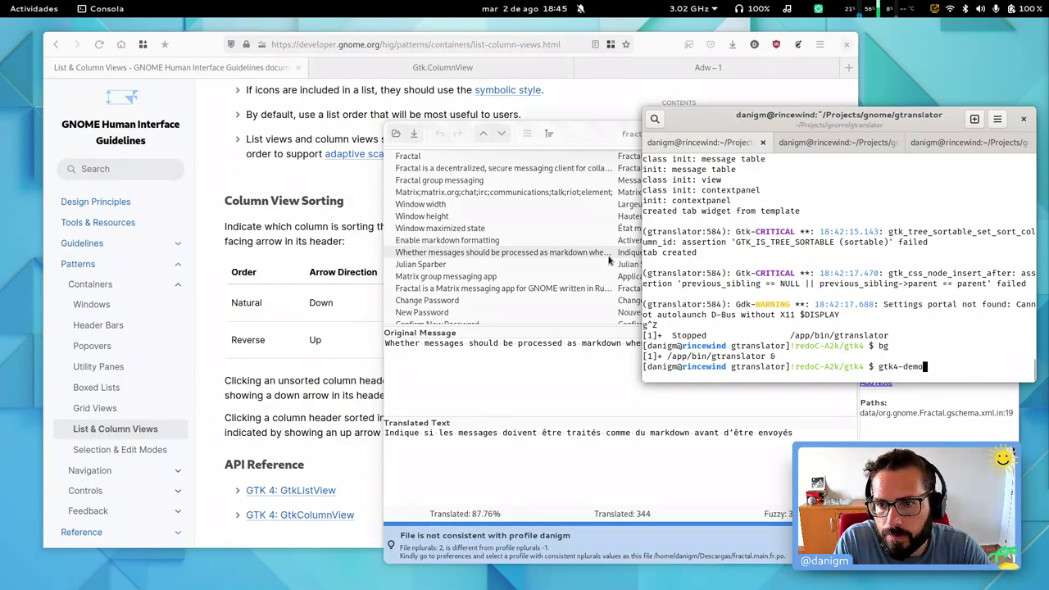
key("Return")
mouse_move(2, 2)
key("Escape")
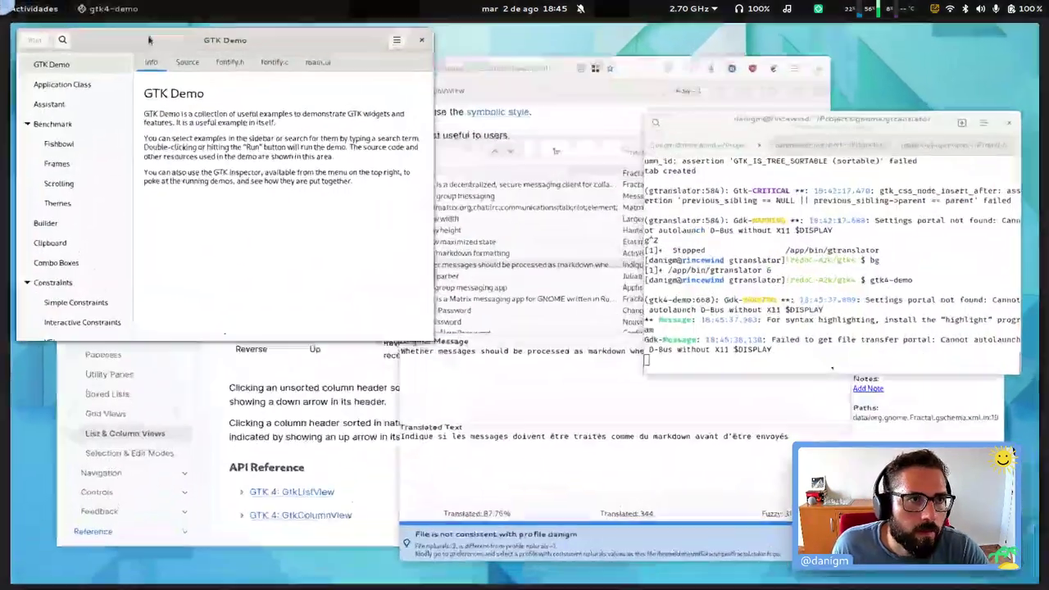
Step: Search the GTK demos for "column" and run the Settings demo under Lists
left_click(244, 70)
type("colum")
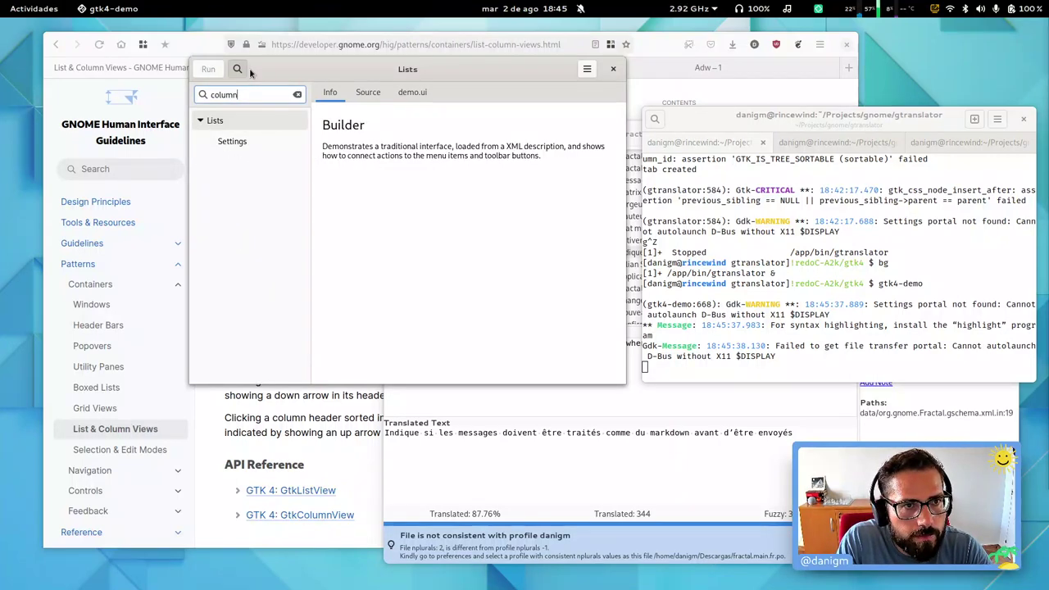
type("n")
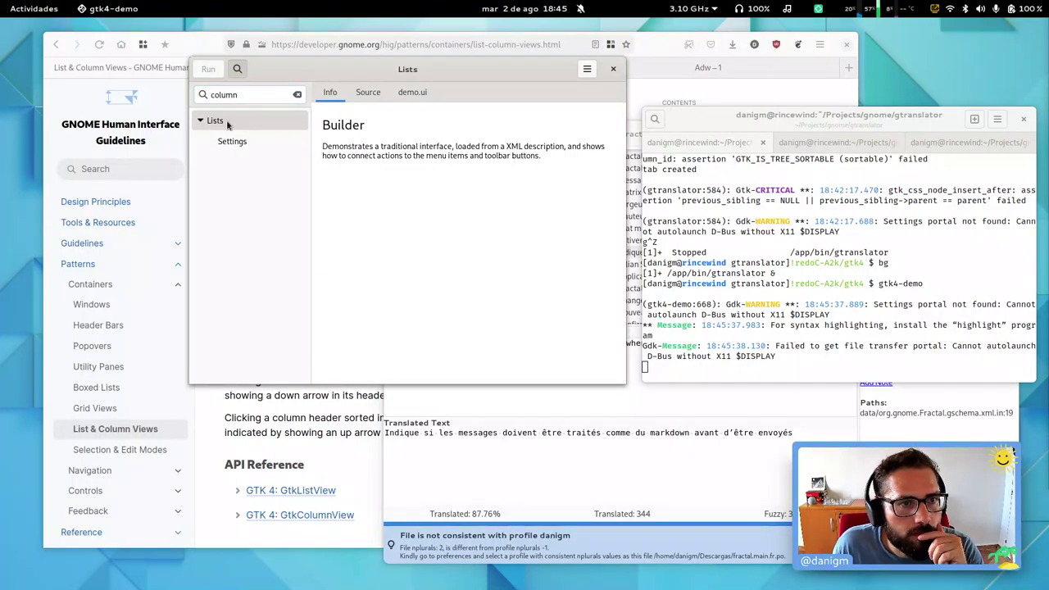
double_click(235, 140)
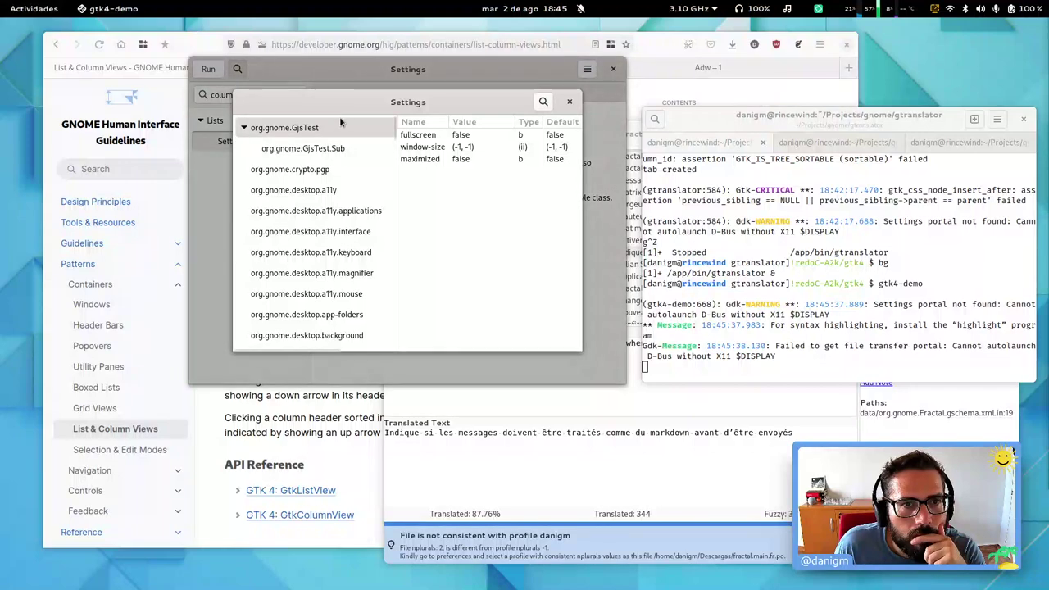
Step: Move the Settings demo window clear of the terminal output and examine its schema list and the column view's headers and cells
left_click_drag(318, 99, 548, 134)
left_click(678, 170)
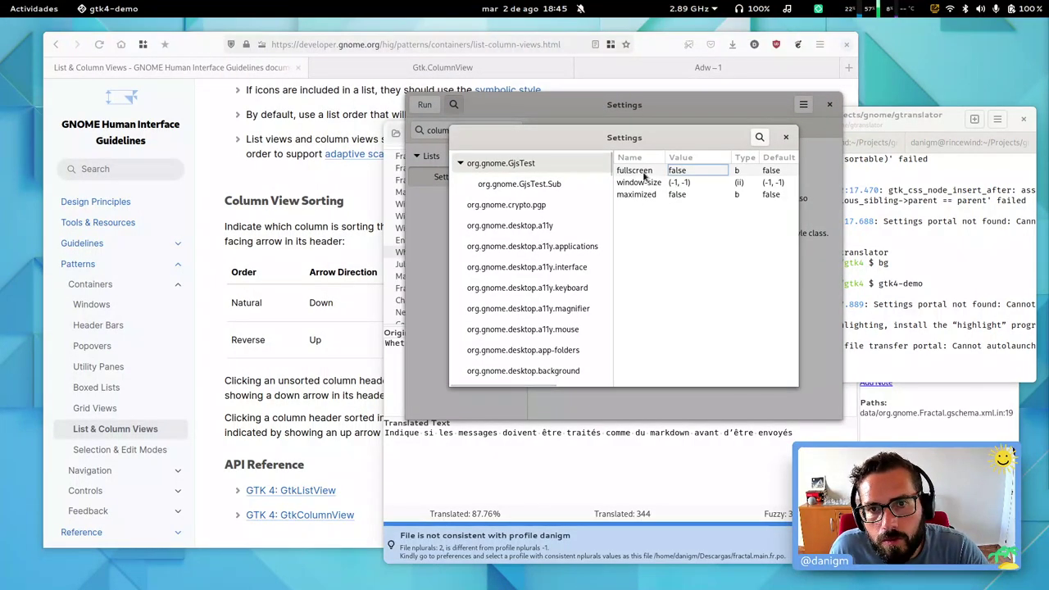
scroll(553, 213, "down", 5)
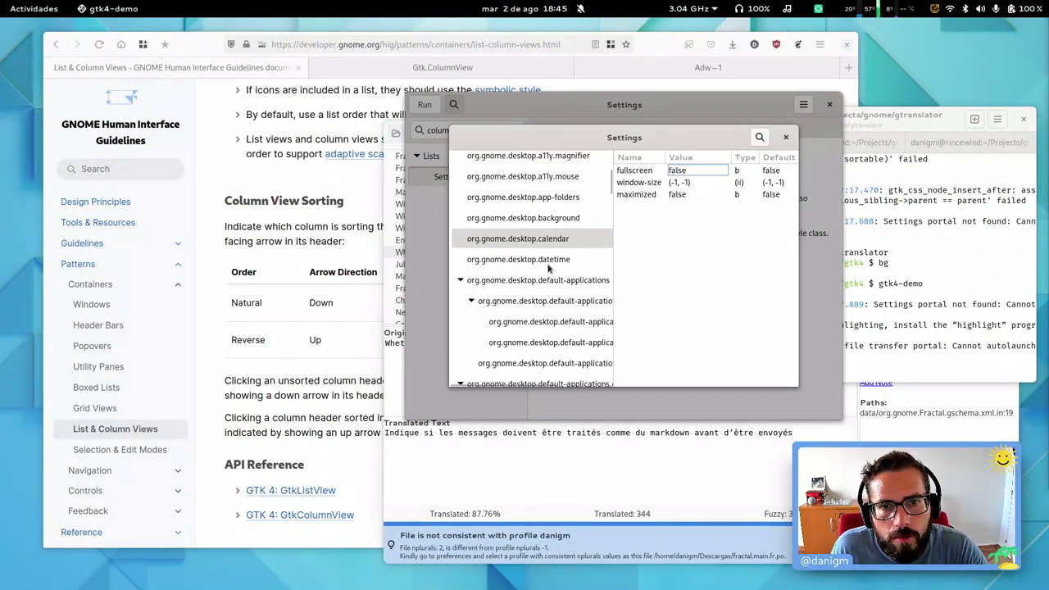
scroll(545, 232, "up", 2)
scroll(546, 232, "up", 2)
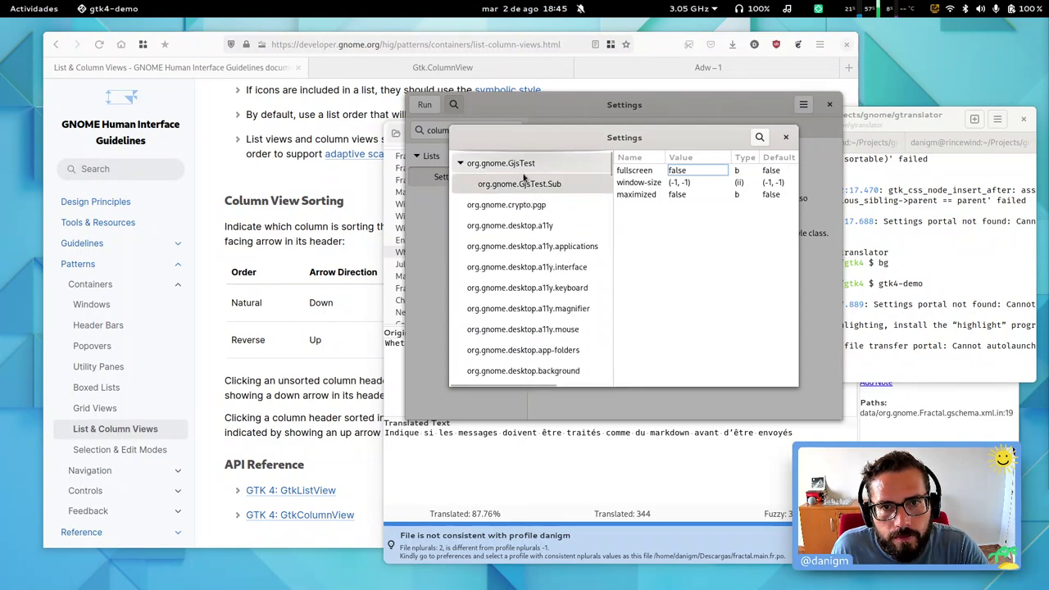
Step: Open the GTK Inspector for the Settings demo and pick the "fullscreen" cell to inspect
key("ctrl+shift+d")
key("ctrl+shift+d")
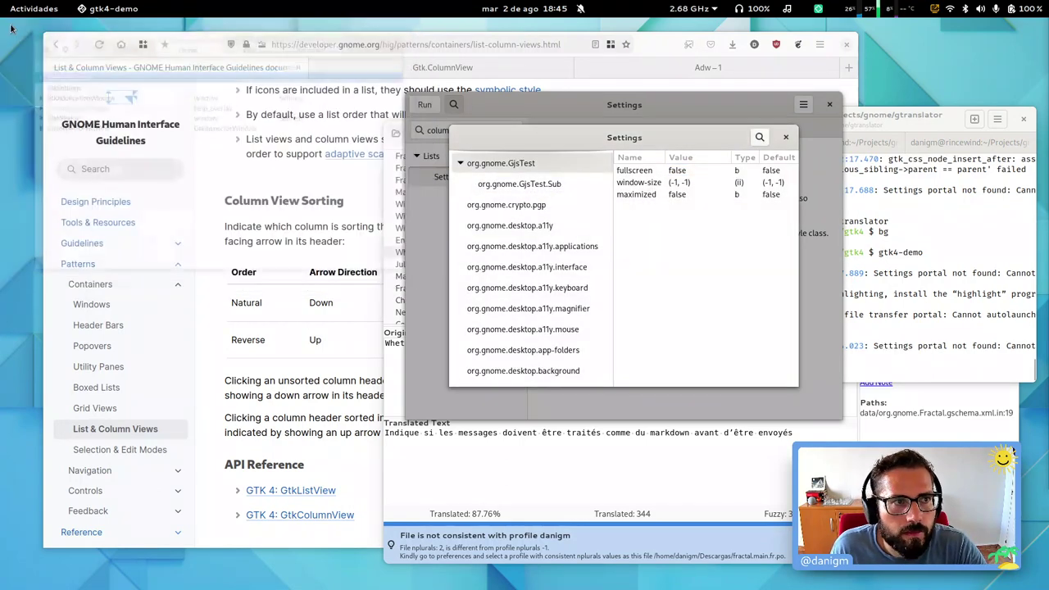
left_click(632, 172)
key("ctrl+shift+i")
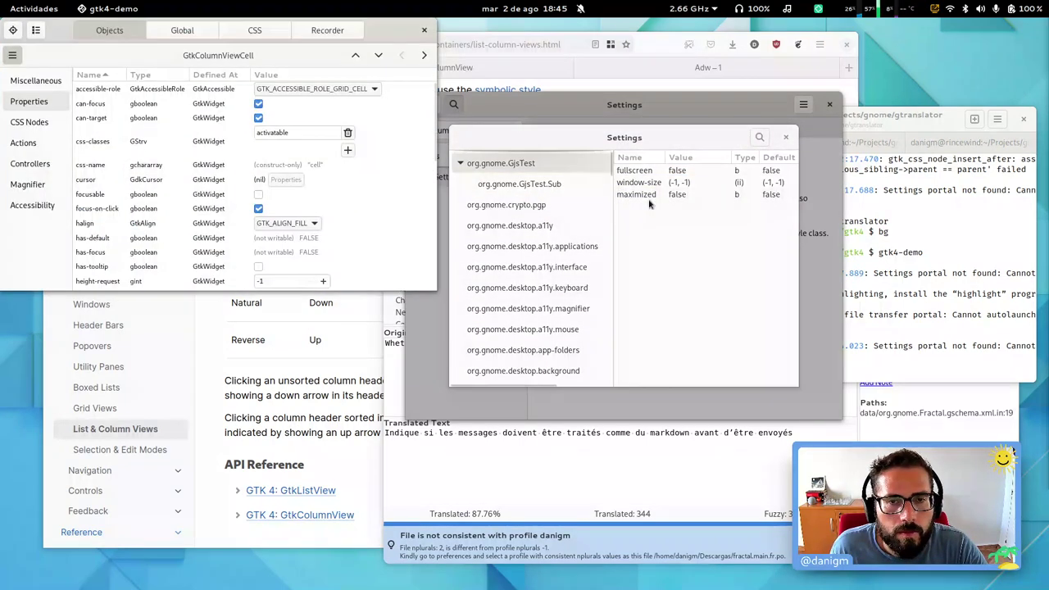
Step: Trace the picked cell's ancestors in the Inspector's object tree up to the GtkColumnView and select it
left_click(93, 54)
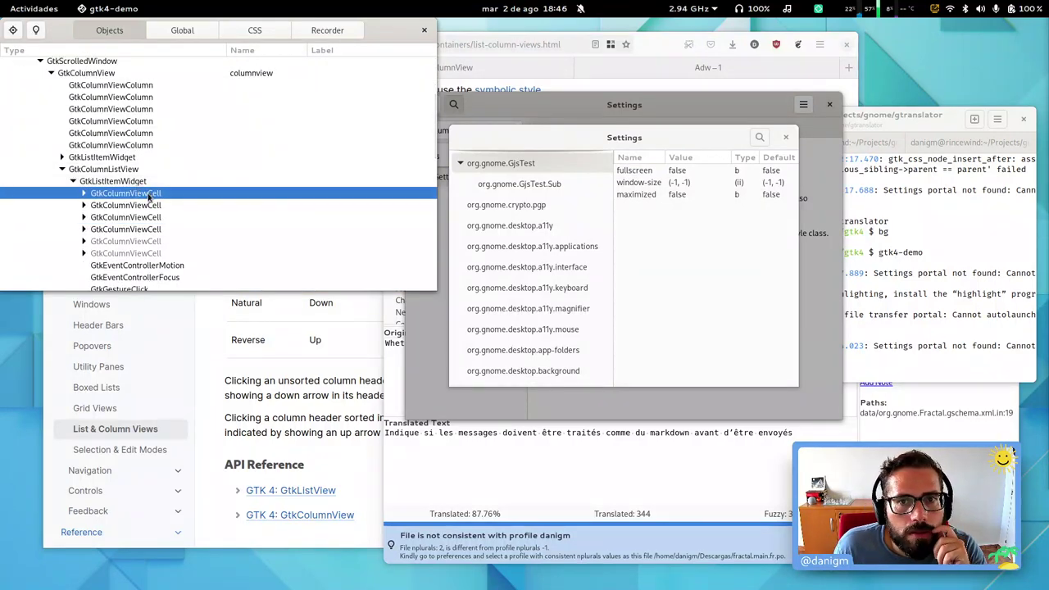
left_click(123, 181)
left_click(121, 192)
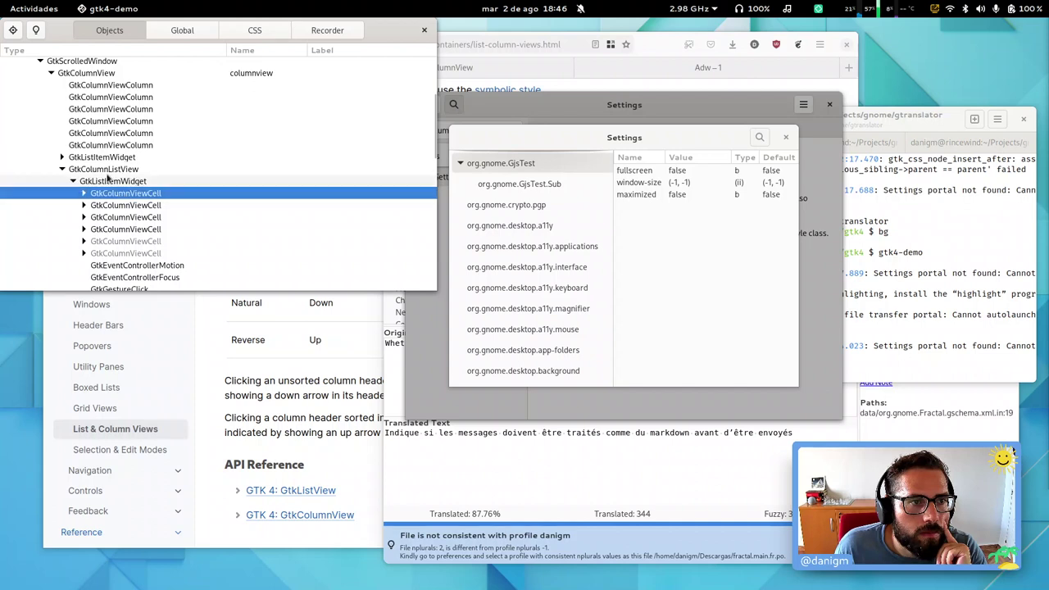
left_click(106, 170)
left_click(88, 74)
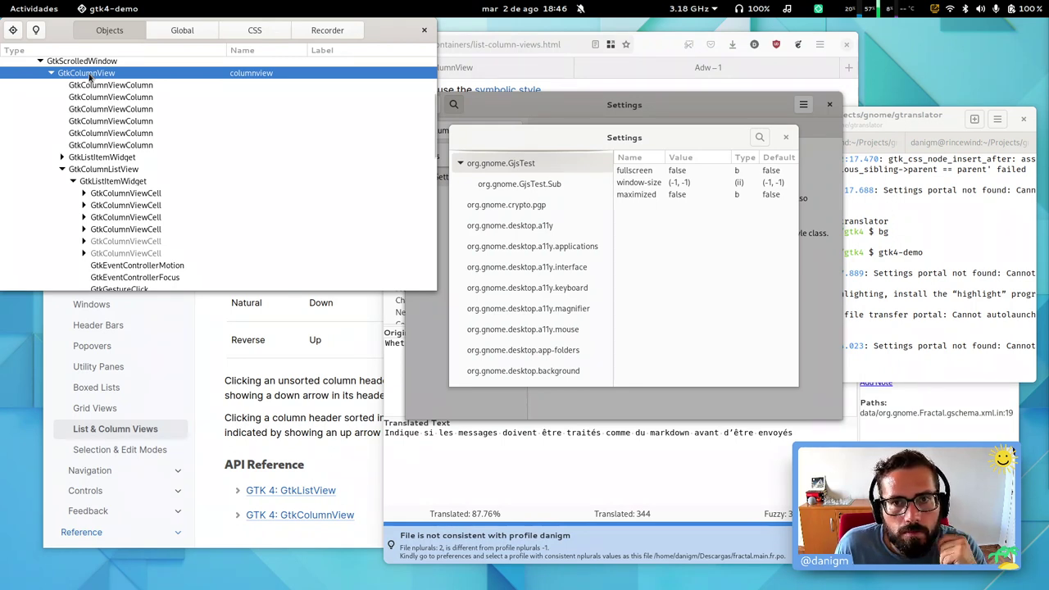
Step: Pick the "org.gnome.GjsTest" row with the Inspector and select its parent GtkListItemWidget in the object tree
scroll(91, 77, "up", 3)
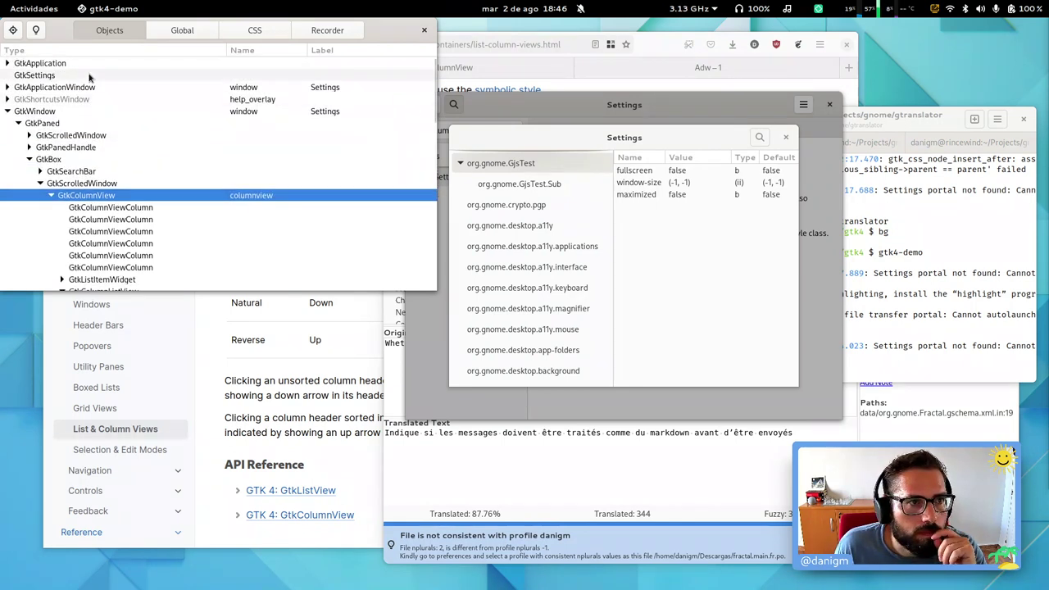
left_click(13, 30)
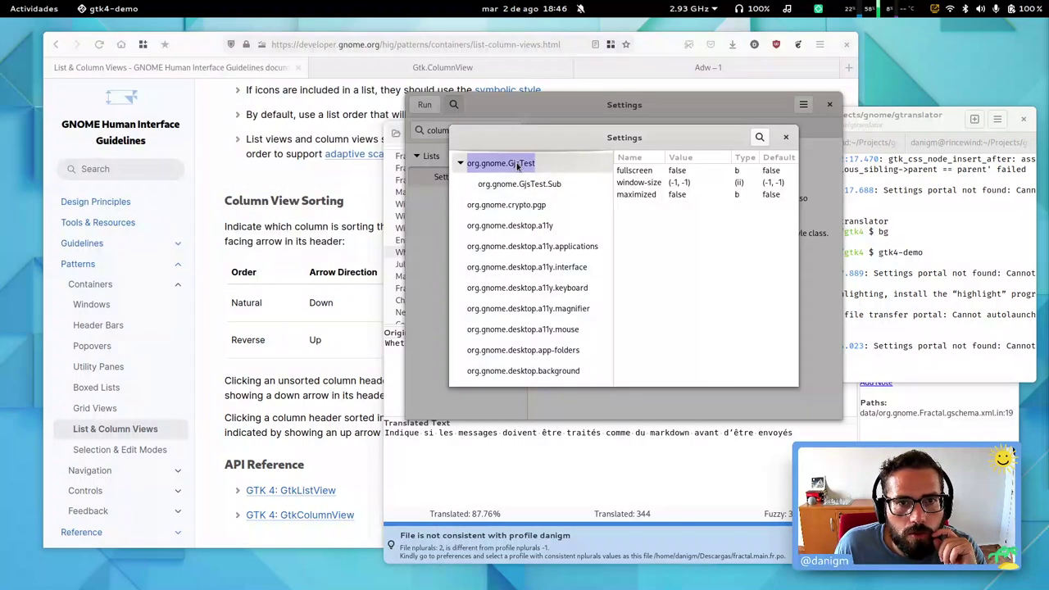
left_click(292, 150)
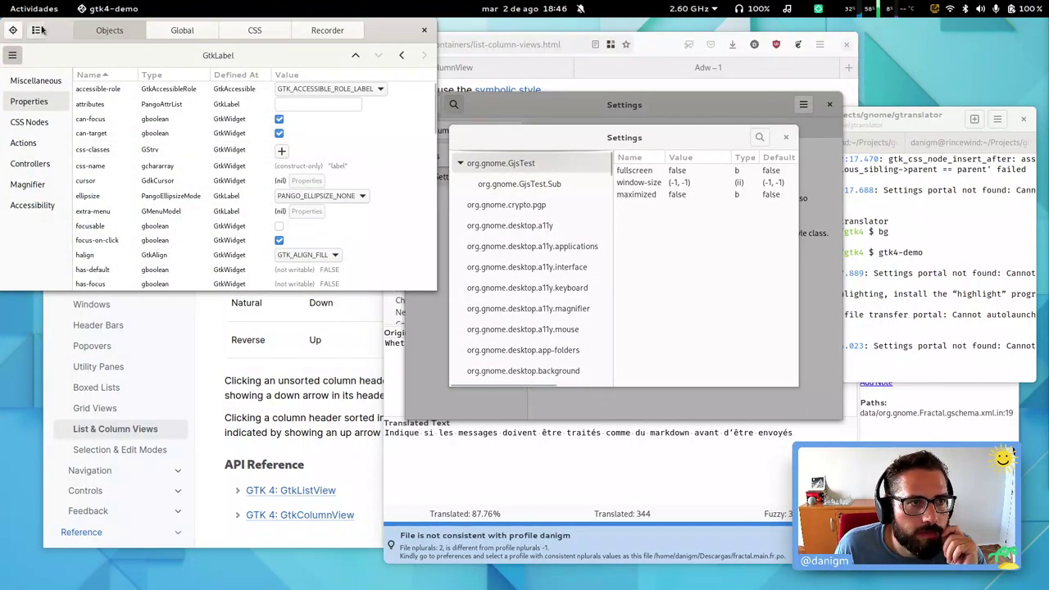
left_click(13, 29)
scroll(165, 205, "down", 10)
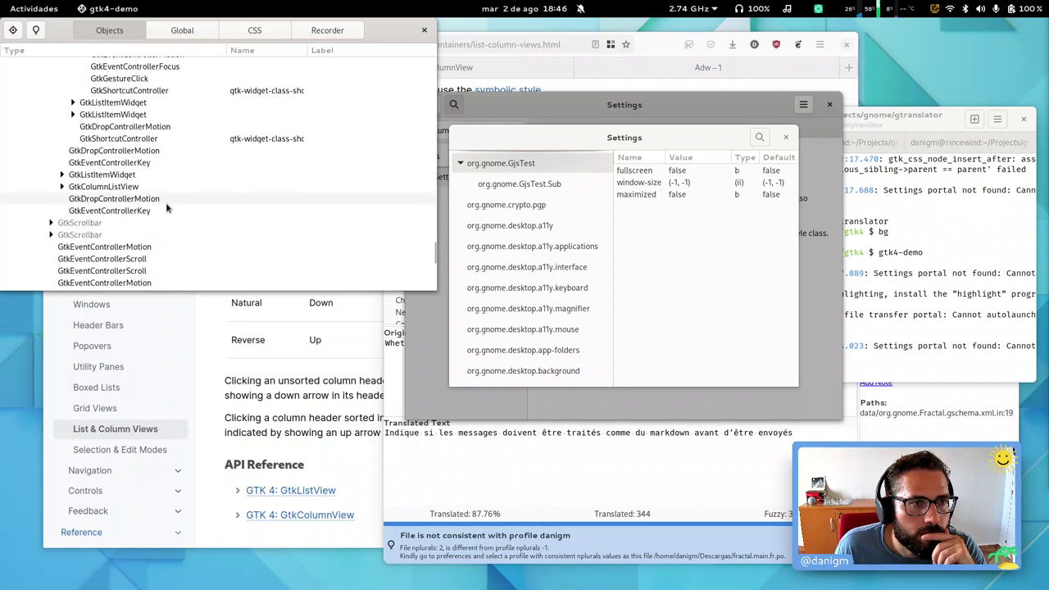
scroll(165, 205, "up", 15)
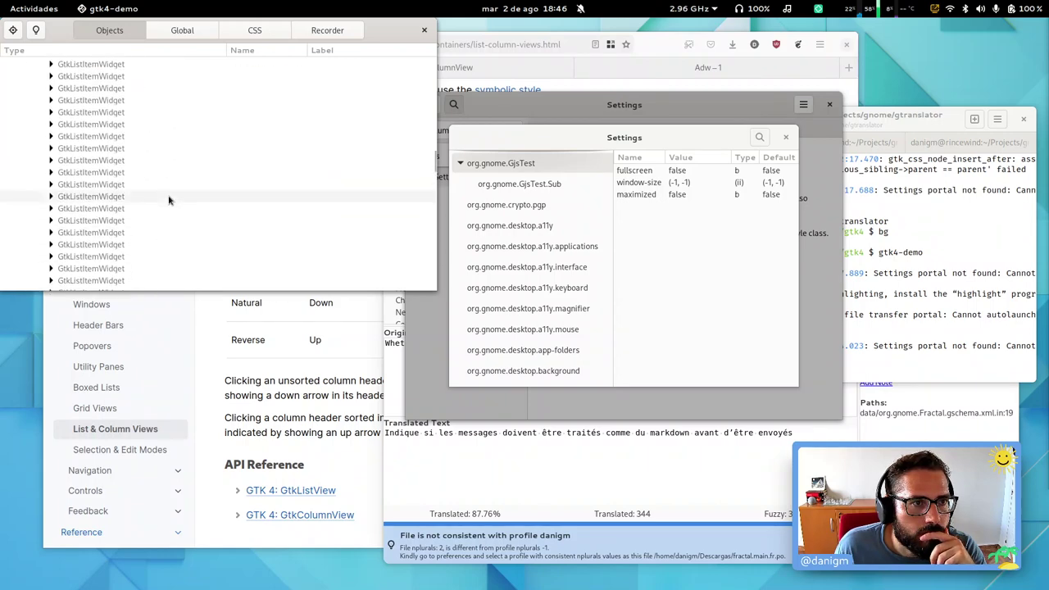
scroll(168, 196, "up", 5)
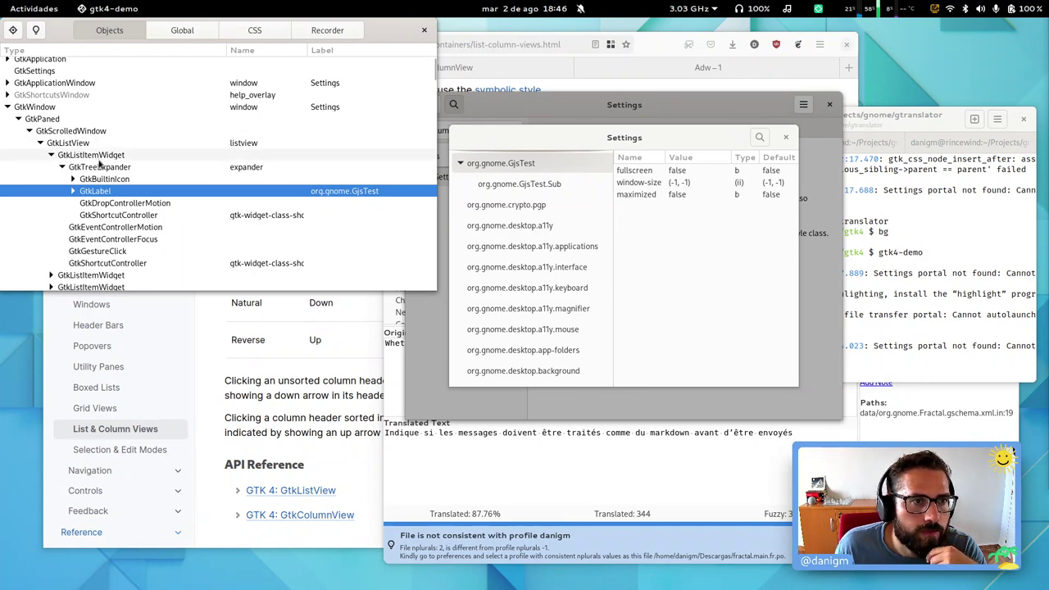
left_click(96, 157)
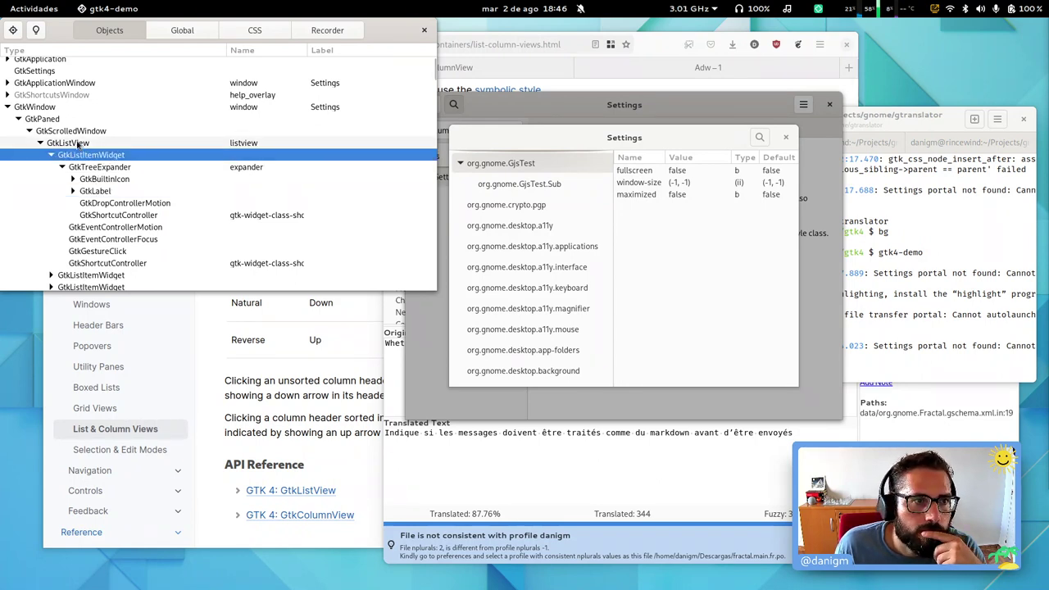
Step: Collapse org.gnome.GjsTest in the Settings demo and examine the column view's rows for org.gnome.crypto.pgp and org.gnome.desktop.a11y
left_click(461, 164)
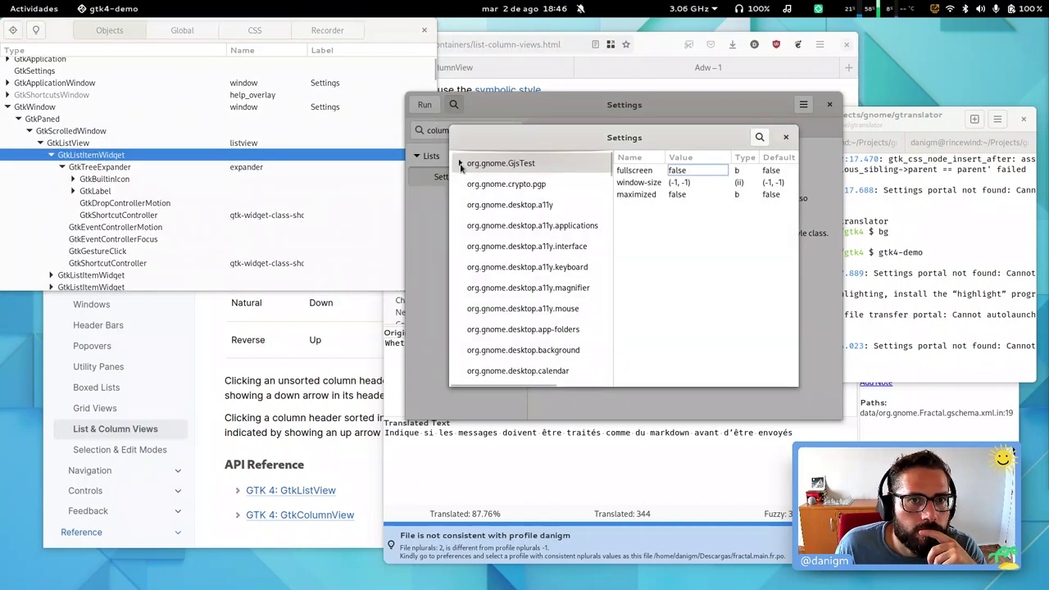
left_click(463, 185)
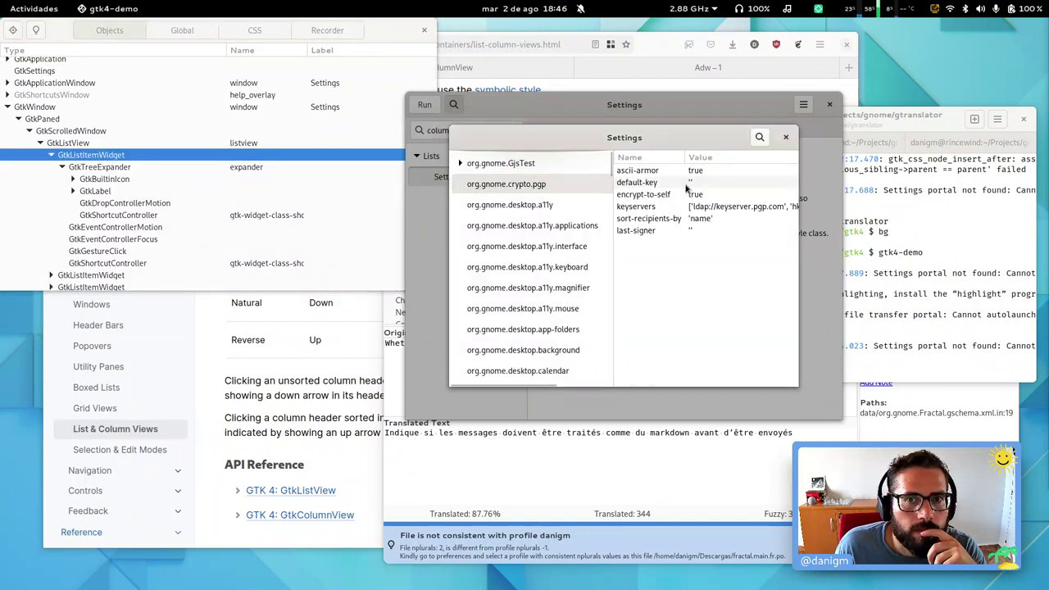
key("Down")
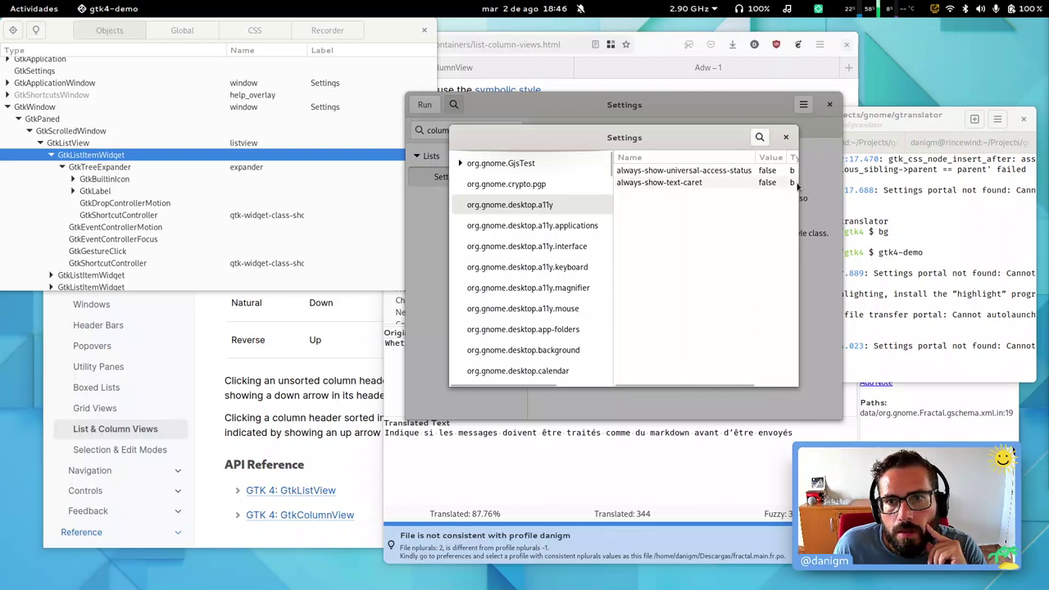
left_click(766, 182)
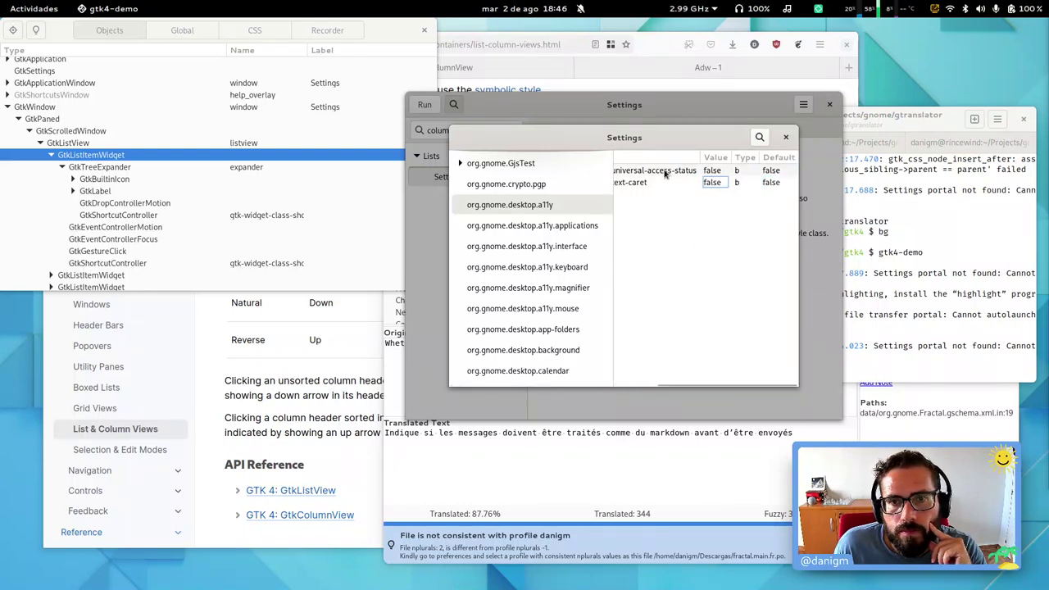
key("Up")
key("Down")
scroll(666, 174, "left", 3)
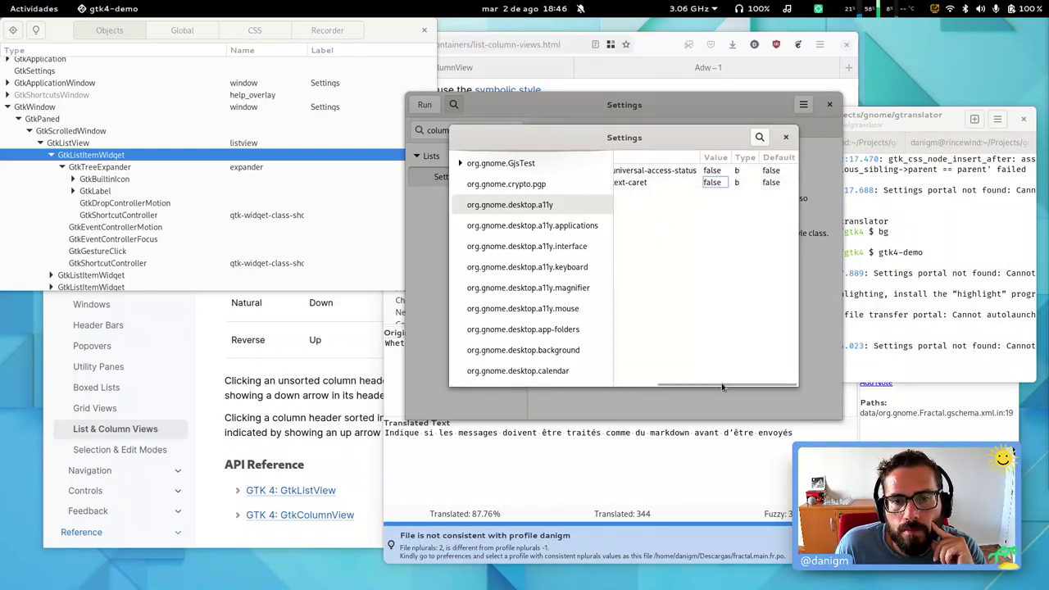
Step: Close the Settings demo, the Inspector and the GTK demo, and switch back to the Translation Editor window
left_click(786, 138)
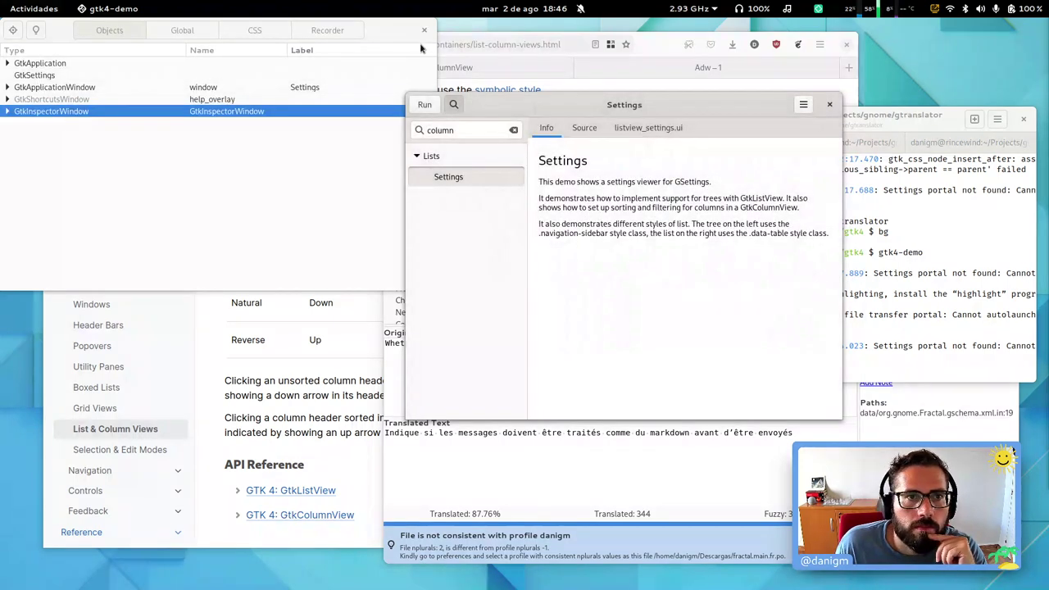
left_click(424, 29)
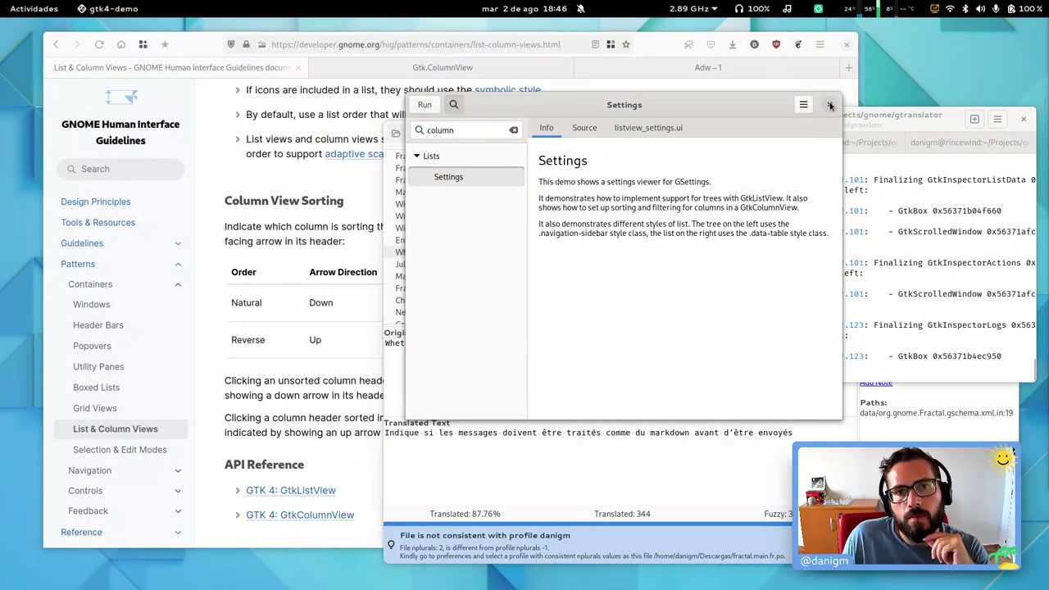
left_click(830, 105)
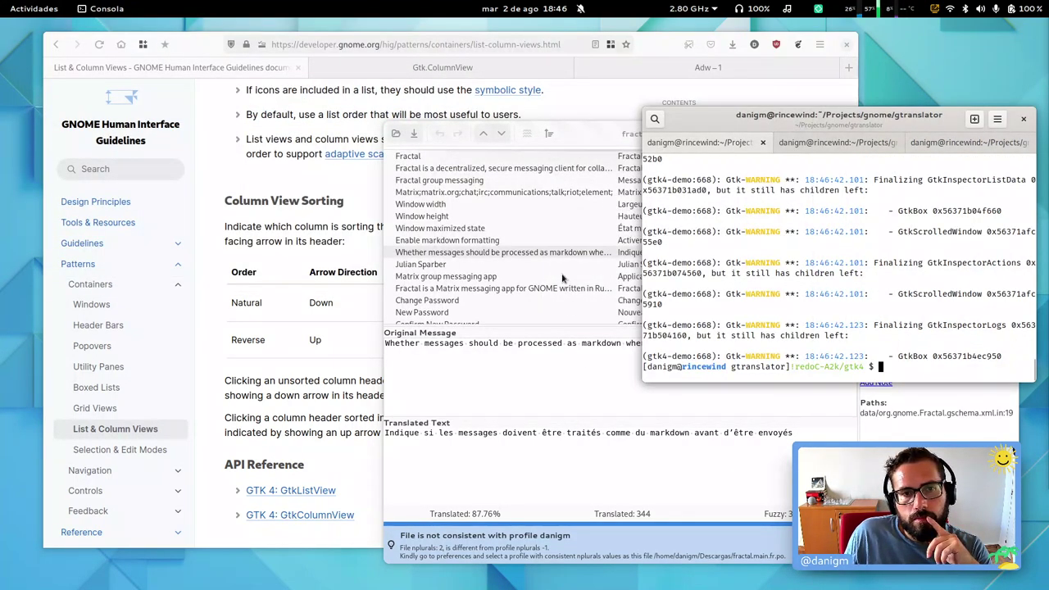
key("alt+Tab")
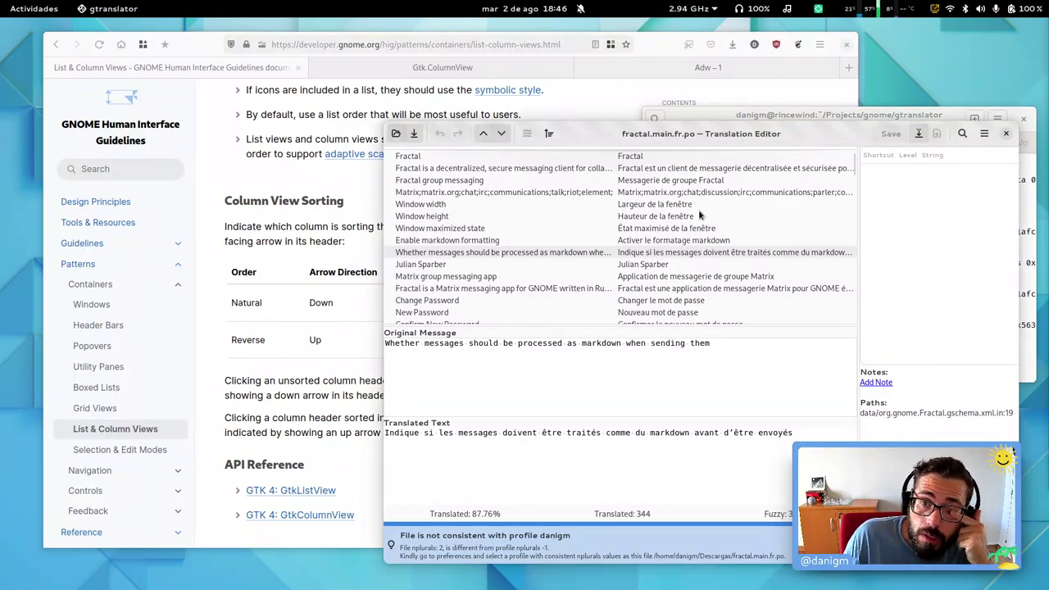
Step: Finish reading Column View Sorting in the GNOME guidelines, close the Gtk.ColumnView tab and open the Selection & Edit Modes page
left_click(283, 264)
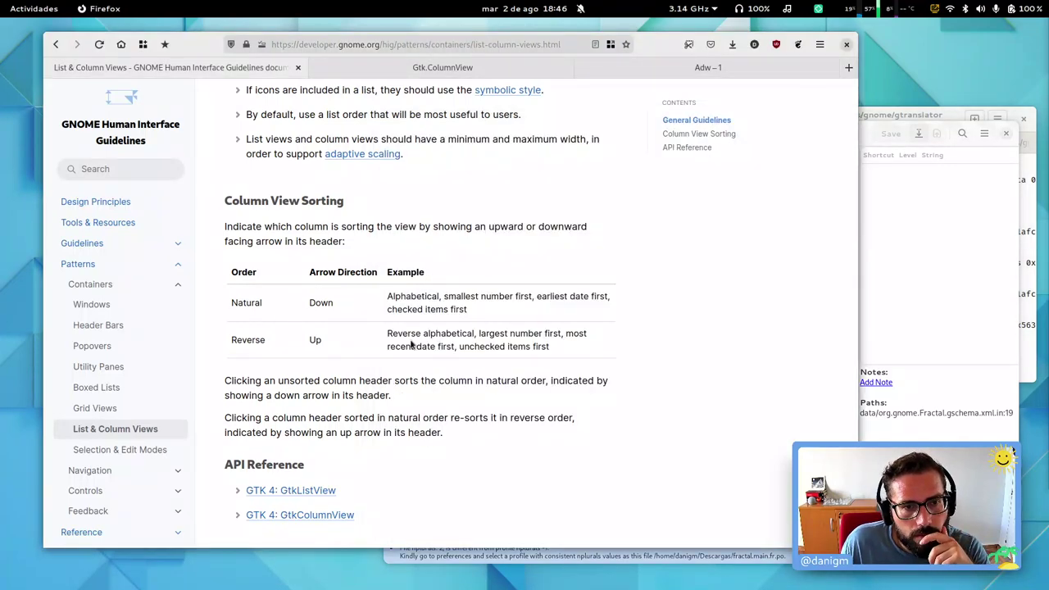
scroll(402, 344, "down", 3)
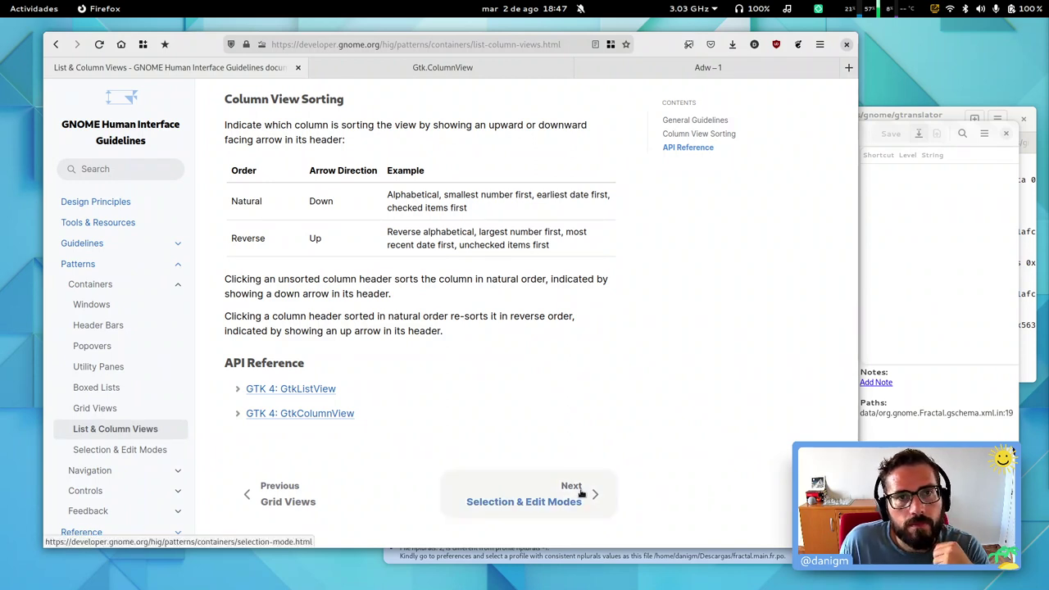
middle_click(491, 72)
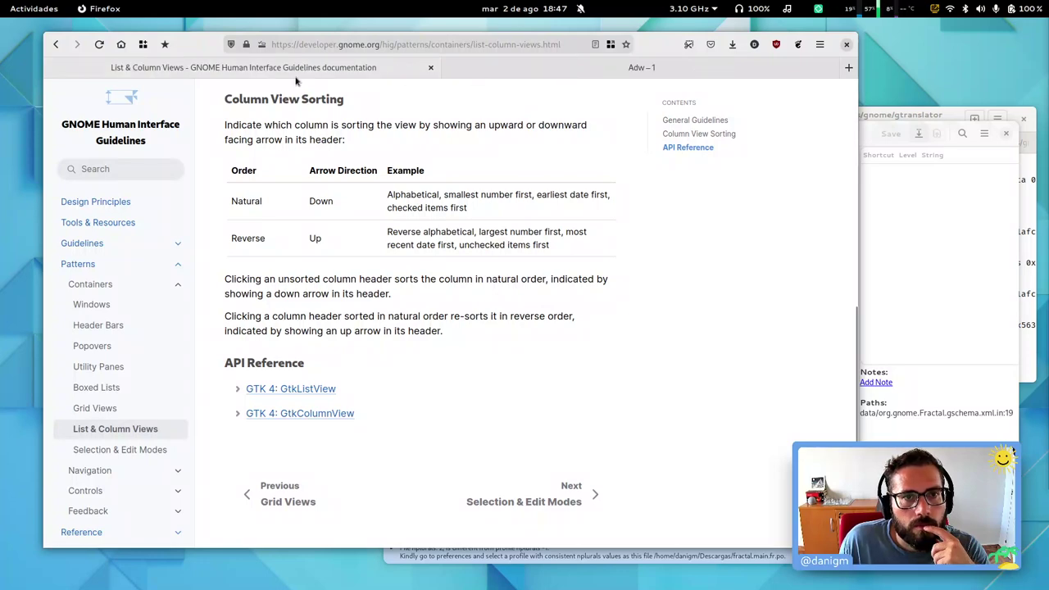
left_click(555, 498)
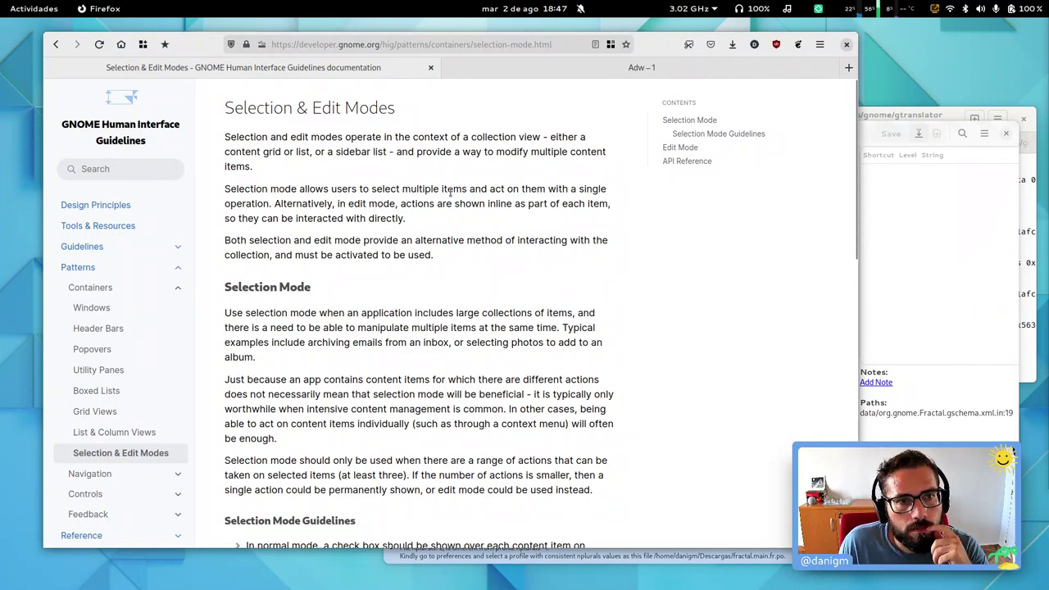
Step: Read the Selection & Edit Modes page through its Edit Mode section and return to the Selection Mode Guidelines
scroll(447, 250, "down", 3)
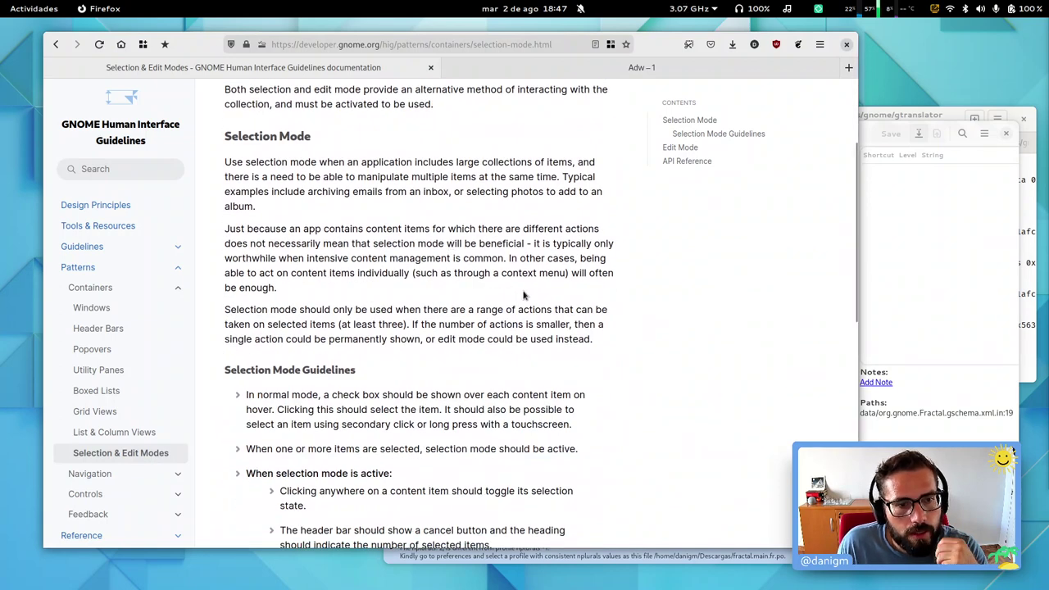
scroll(523, 297, "down", 4)
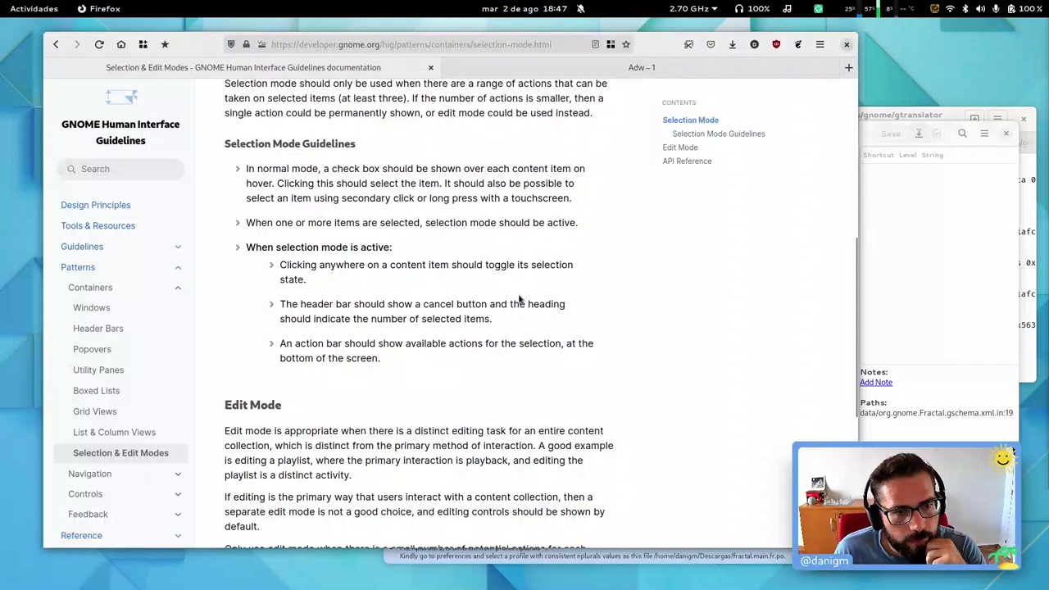
scroll(519, 299, "down", 4)
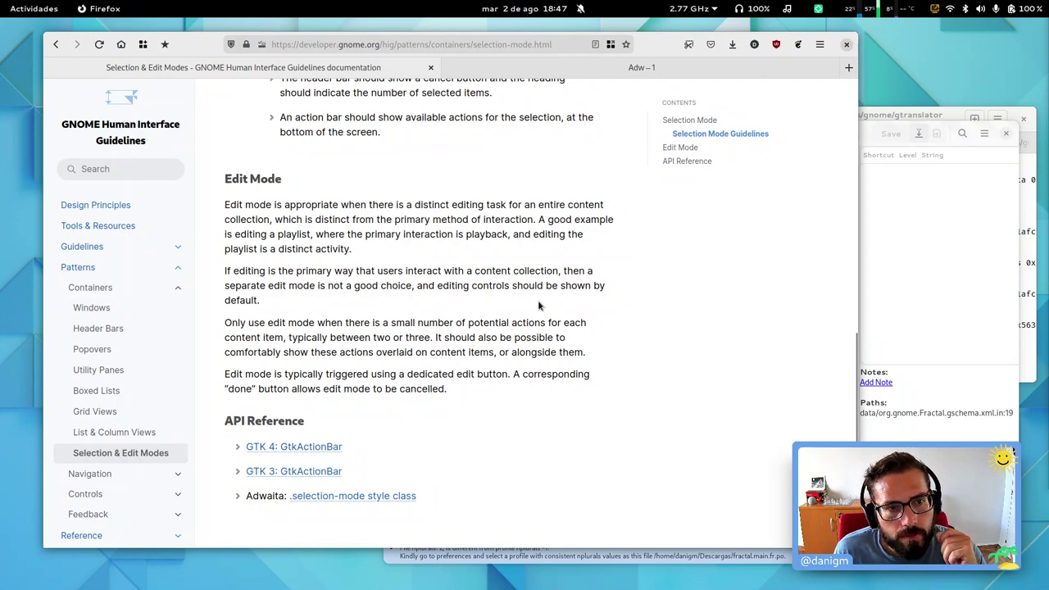
scroll(501, 300, "up", 3)
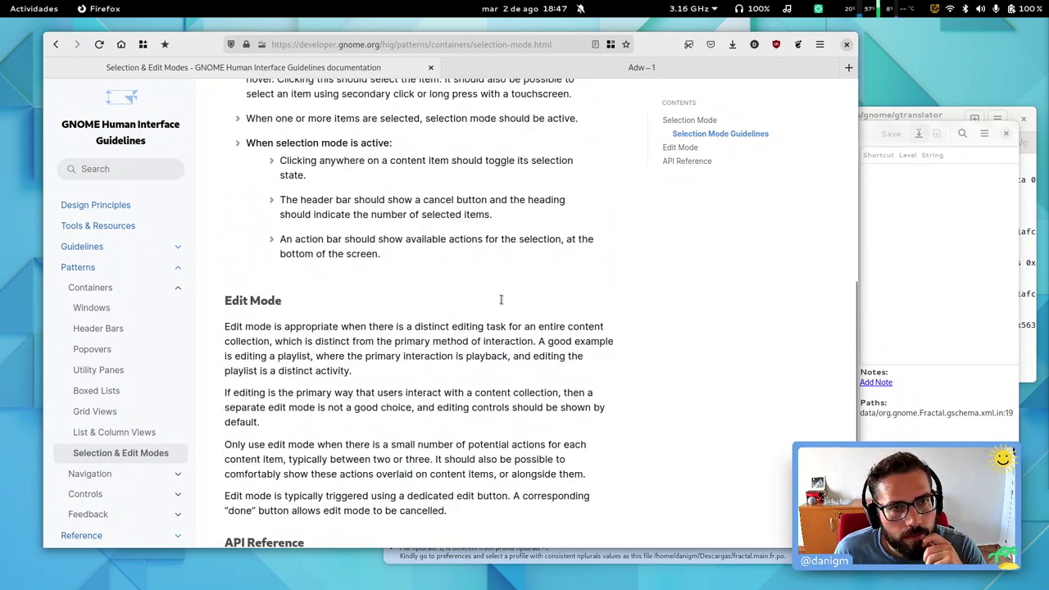
scroll(501, 300, "up", 2)
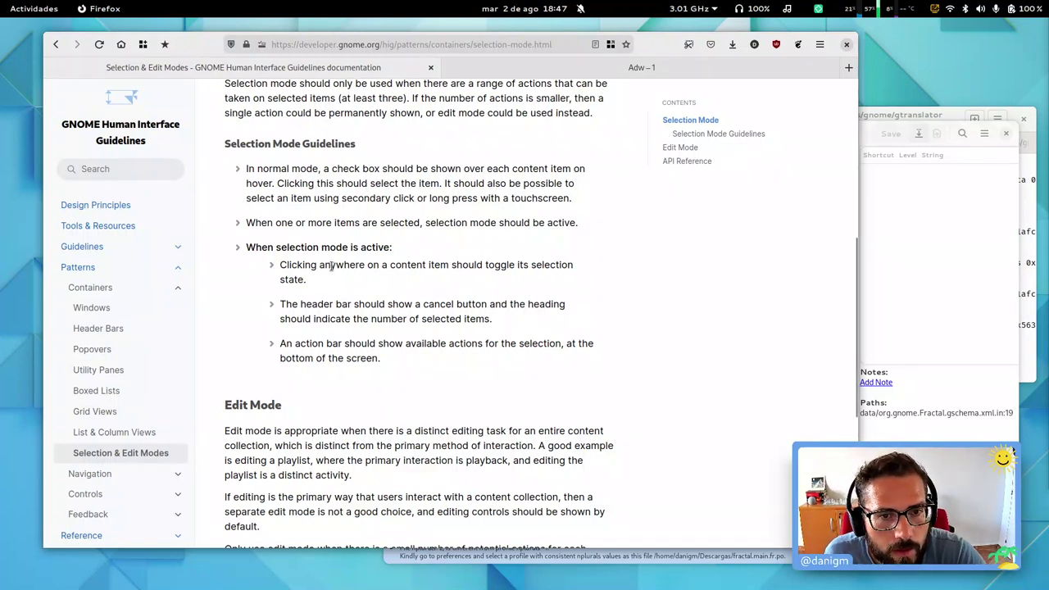
Step: Highlight the guidelines on selected items, hover check boxes and the action bar, and review the rest of the Selection & Edit Modes page
triple_click(293, 223)
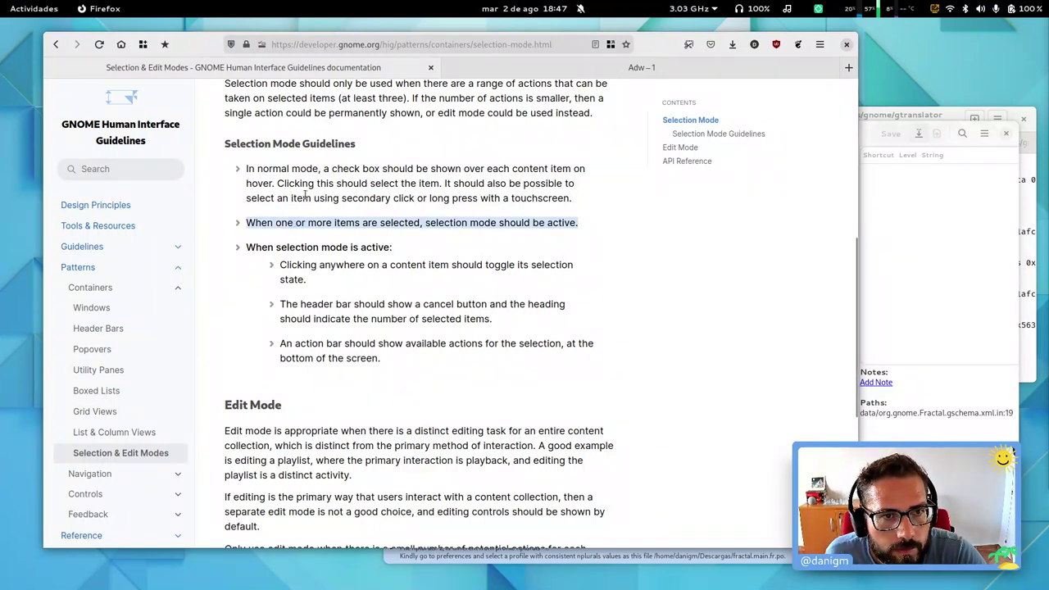
triple_click(308, 194)
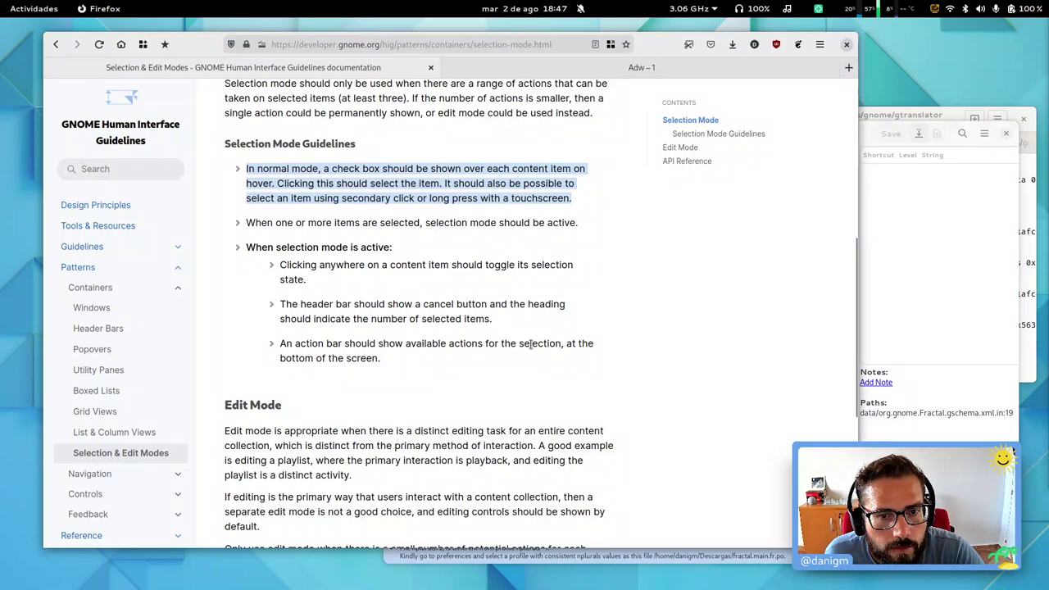
triple_click(585, 343)
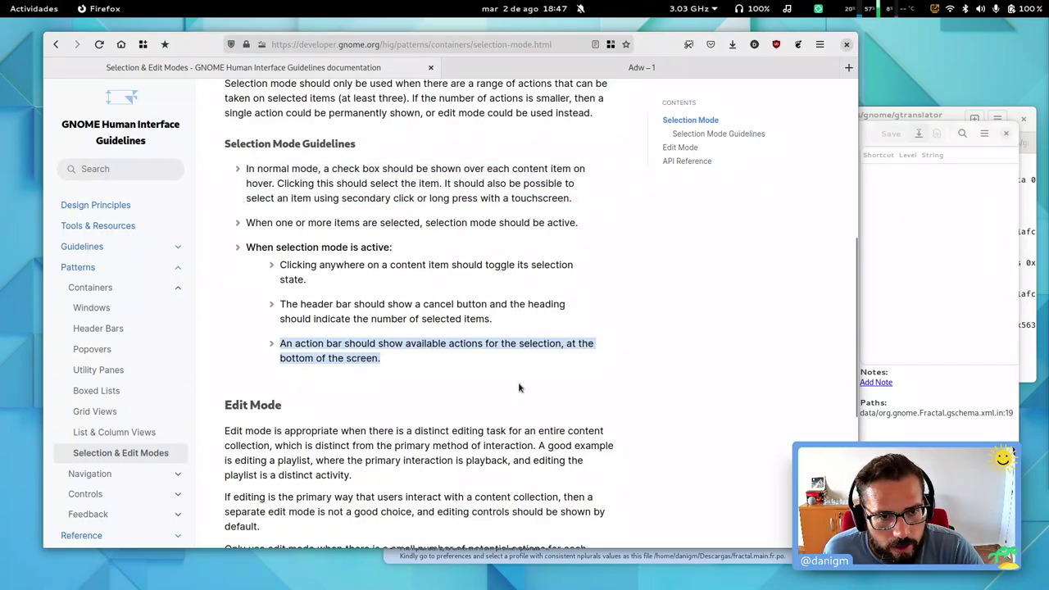
scroll(518, 382, "down", 3)
scroll(392, 279, "down", 1)
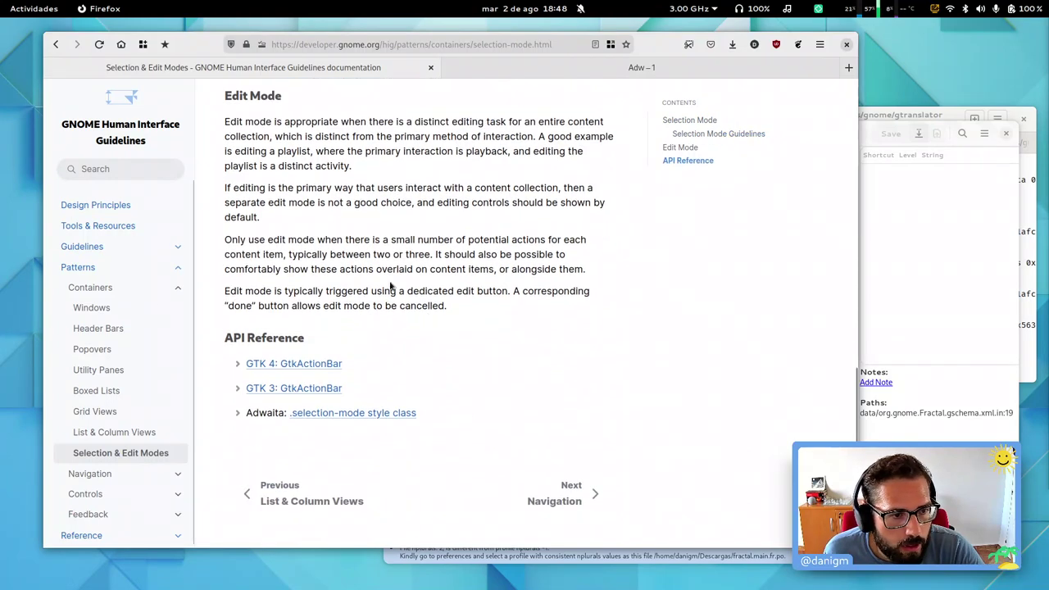
scroll(510, 425, "up", 4)
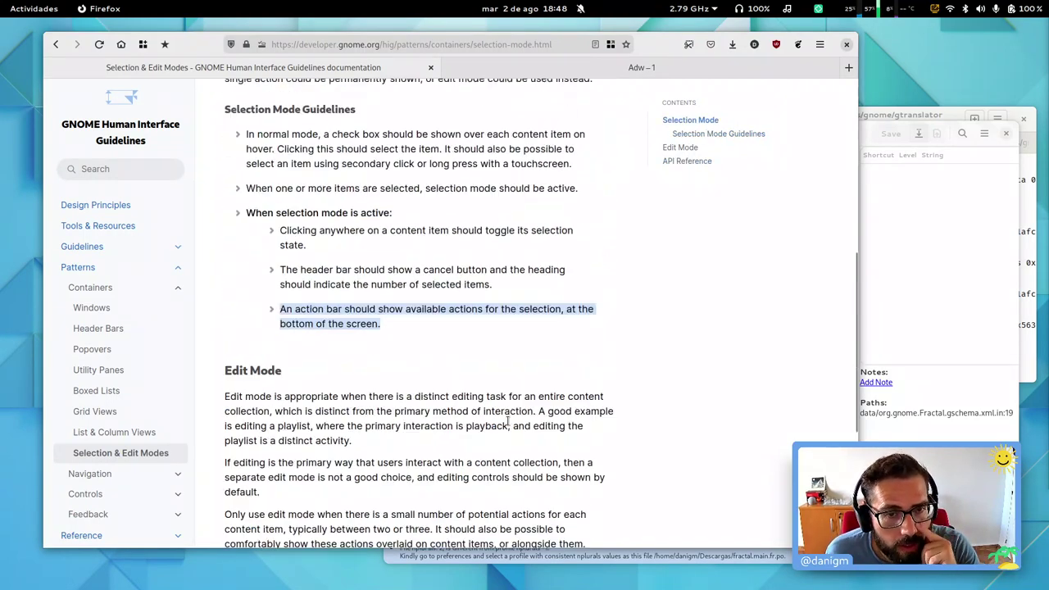
scroll(509, 421, "up", 5)
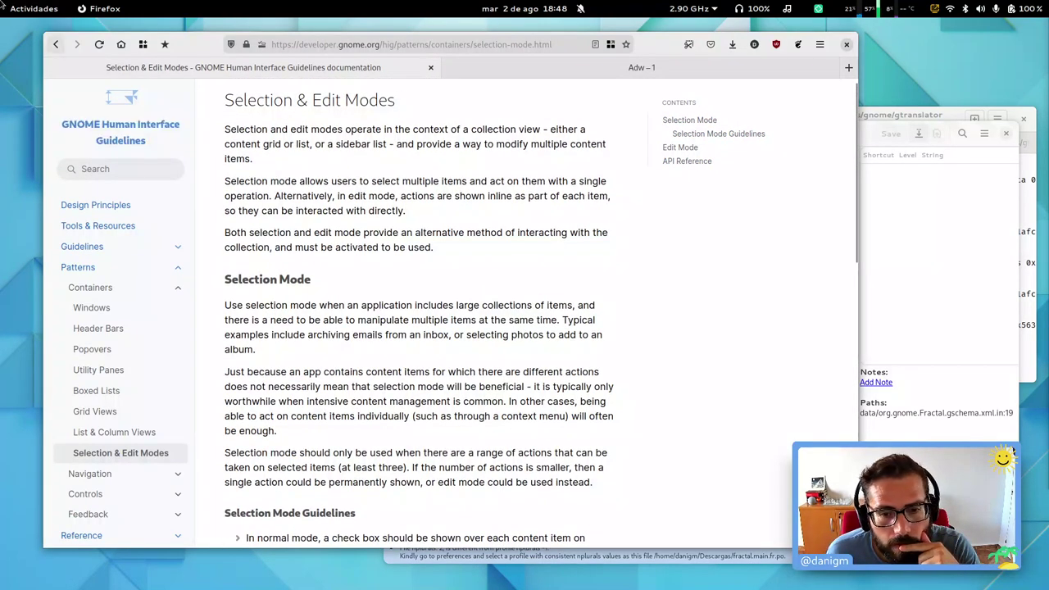
Step: Switch to Files and compare the context menus of the Desktop folder in list view and the tmp folder in grid view
key("super")
left_click(453, 556)
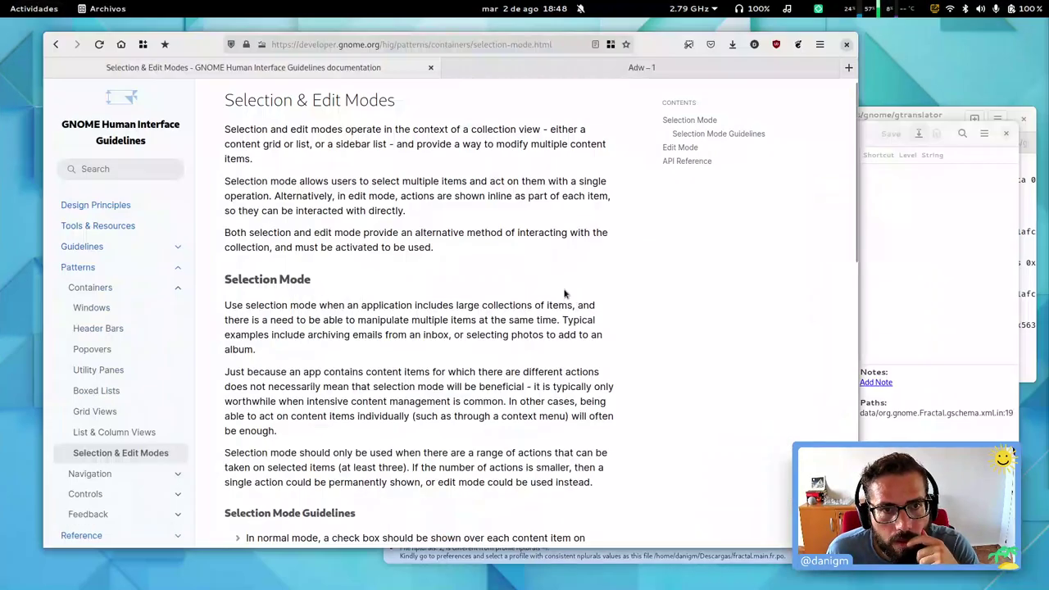
right_click(226, 95)
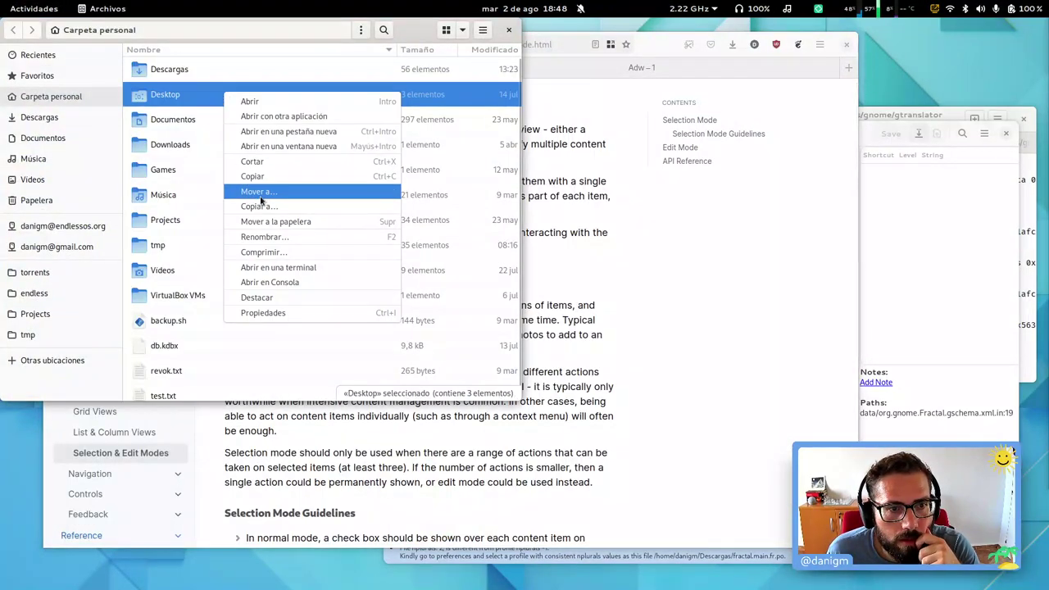
left_click(446, 30)
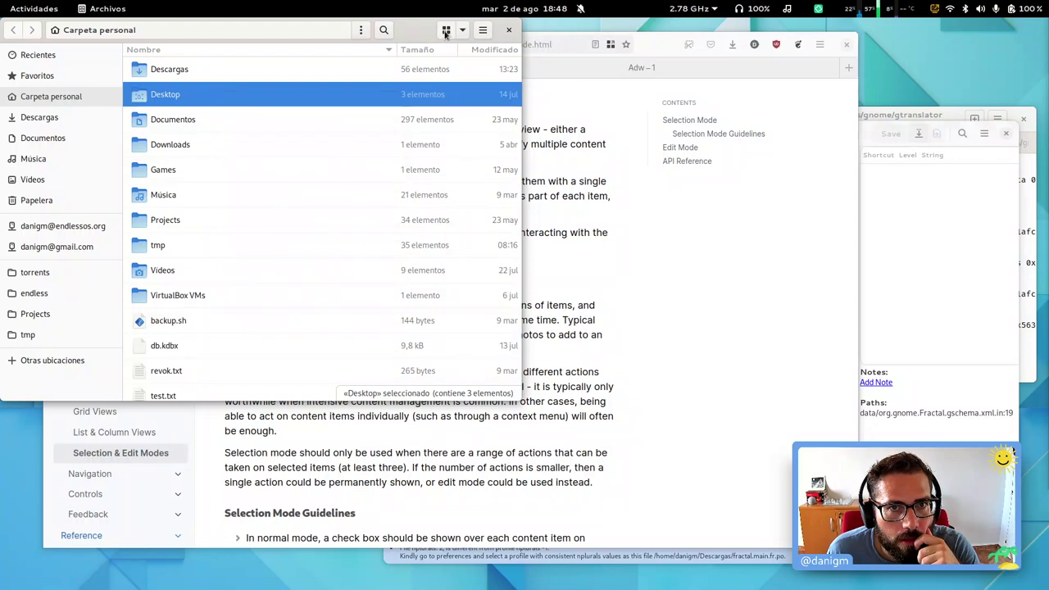
left_click(446, 29)
right_click(215, 73)
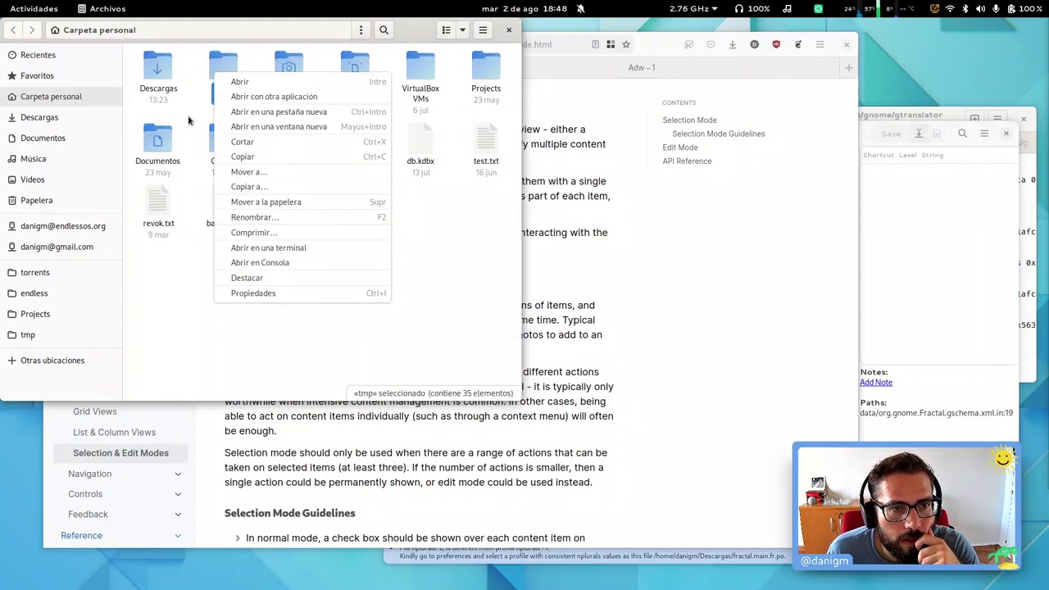
Step: Select the tmp, Vídeos and Downloads folders together in Files and examine the context menu for the multiple selection
left_click(171, 308)
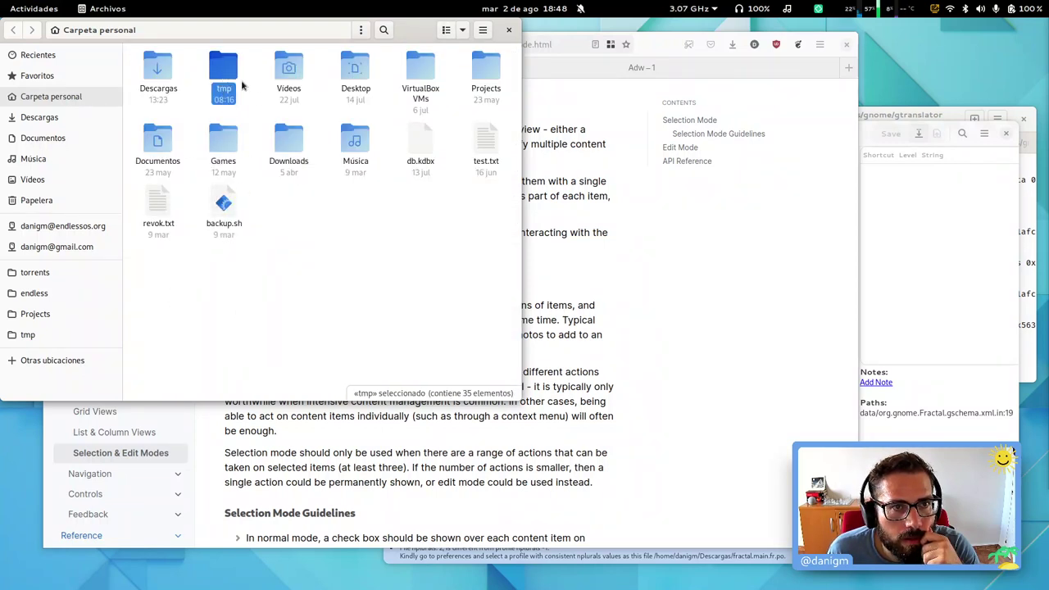
left_click(291, 78)
left_click(224, 74, "ctrl")
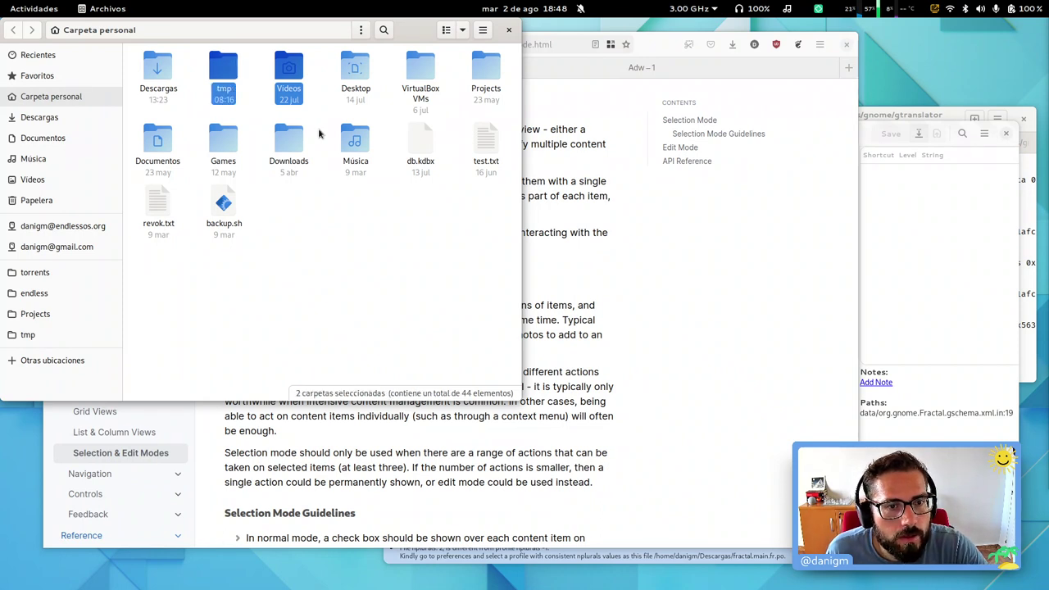
left_click(295, 139, "ctrl")
right_click(296, 141)
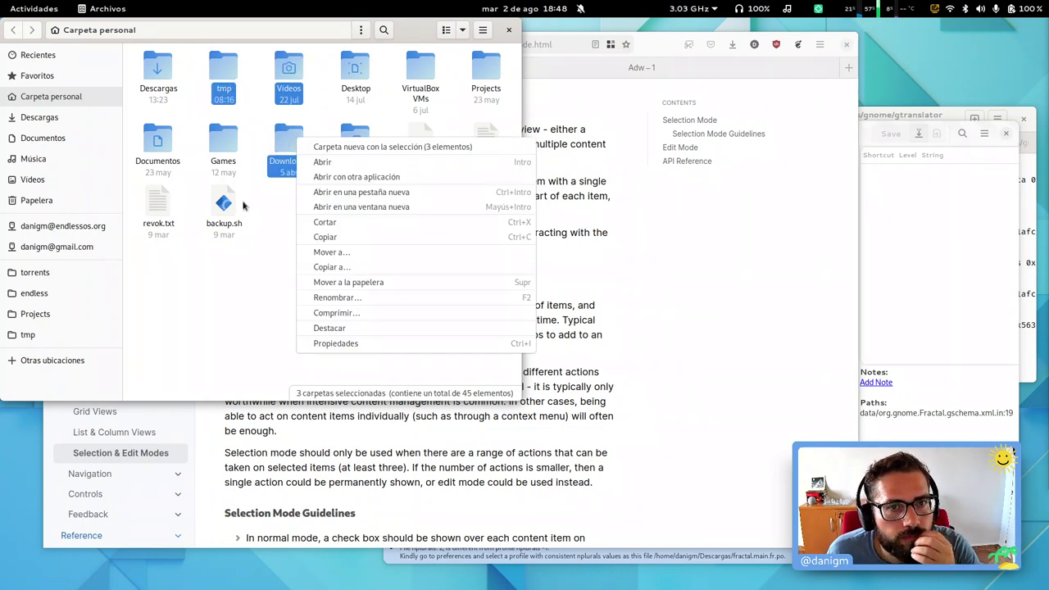
key("Escape")
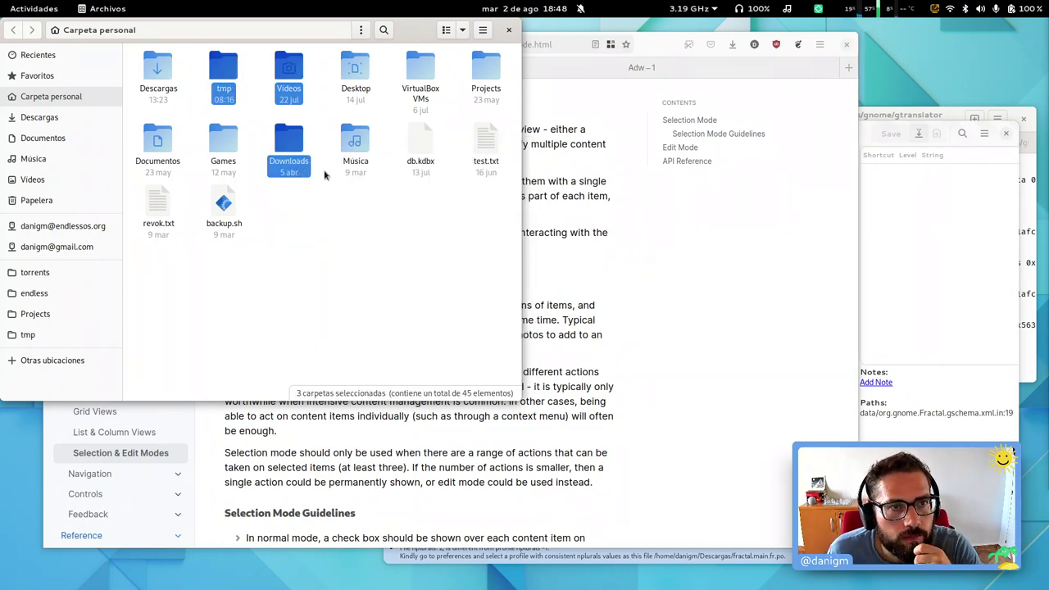
Step: Check the main menu of Files, hide and restore its sidebar, and close the file manager
left_click(483, 30)
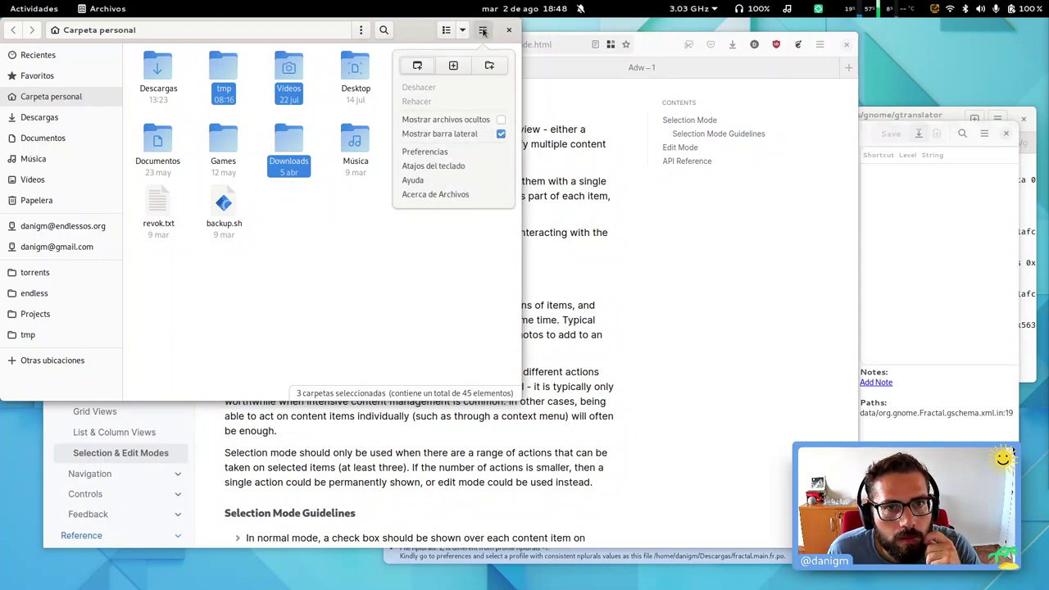
left_click(483, 31)
key("F9")
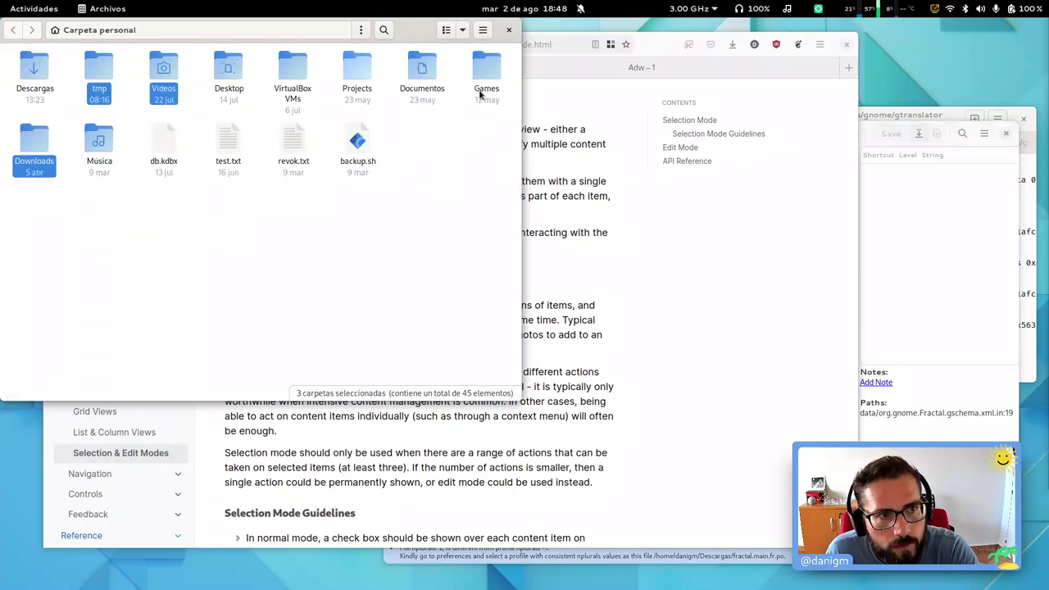
key("F9")
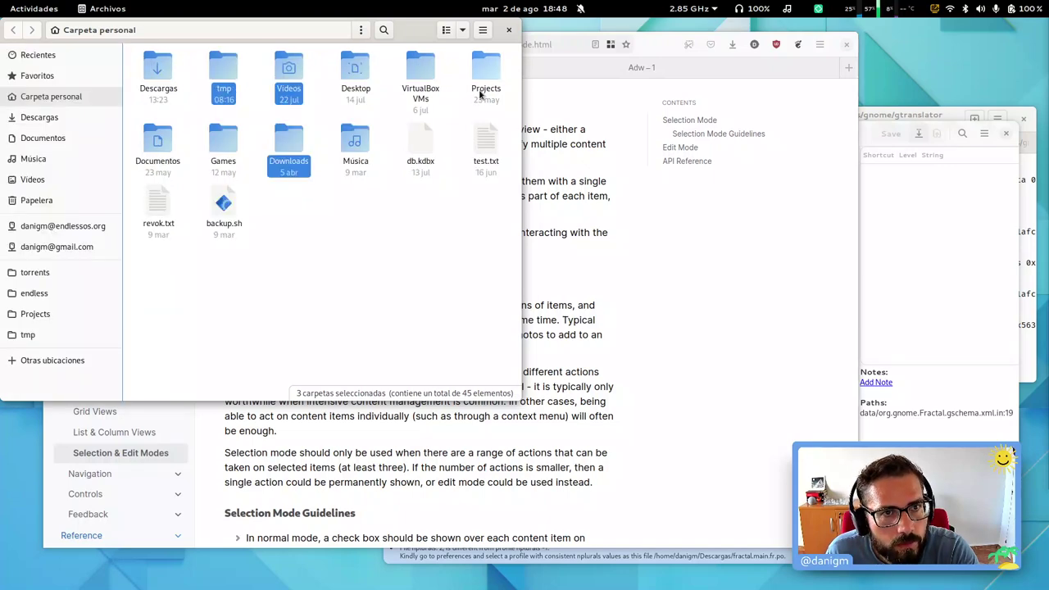
left_click(508, 29)
Step: Return to the GNOME guidelines, finish the Selection & Edit Modes page and open the Navigation overview
key("super")
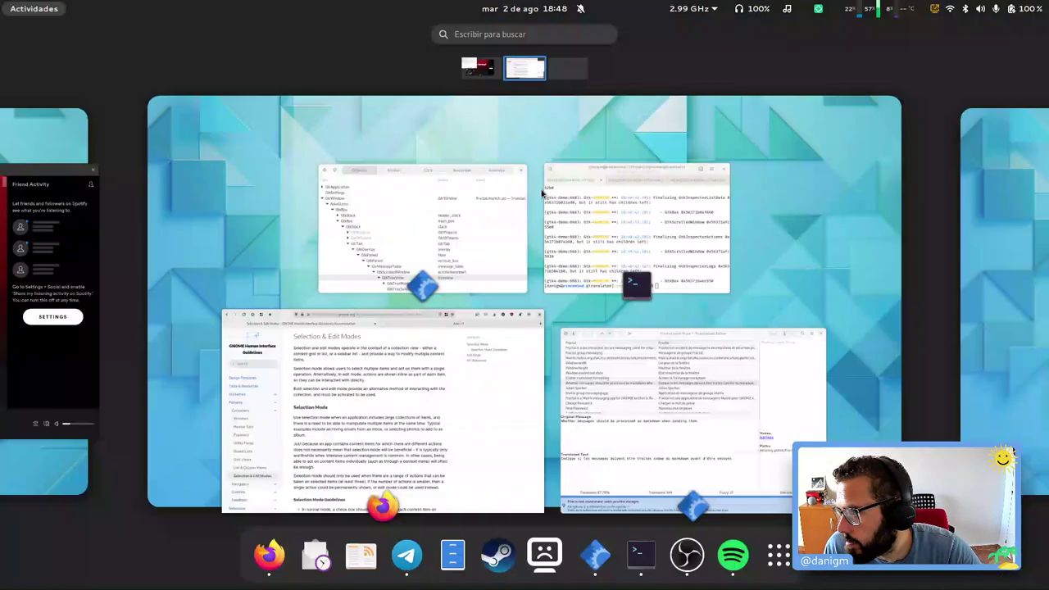
key("super")
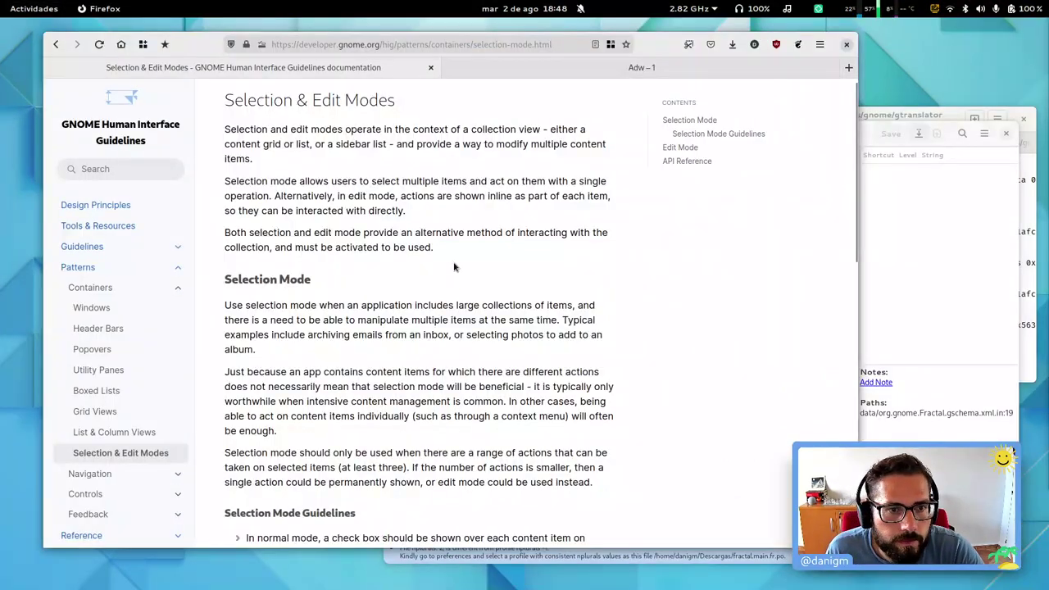
scroll(454, 266, "down", 10)
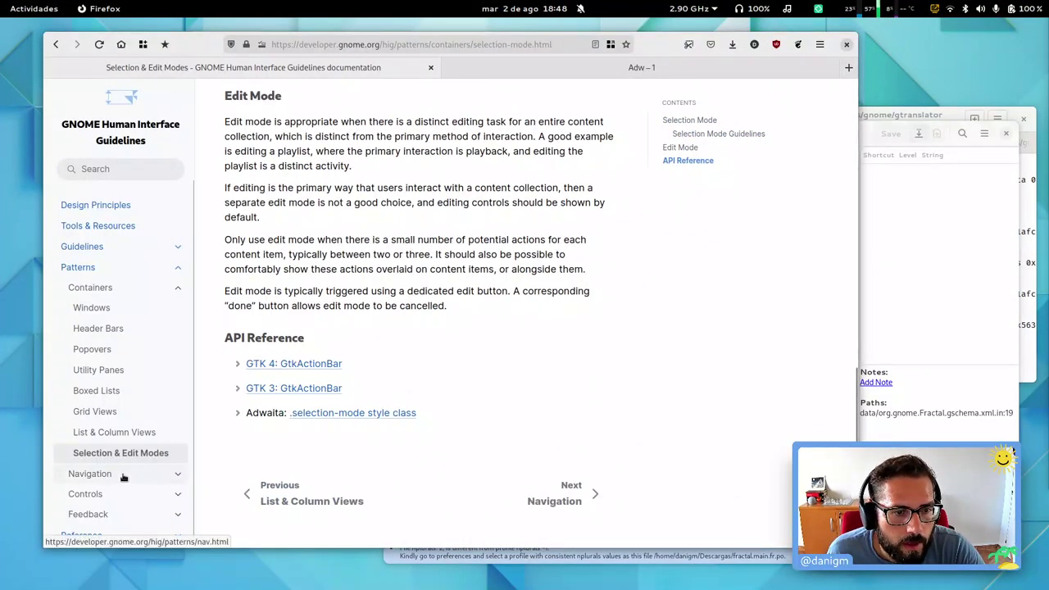
left_click(579, 494)
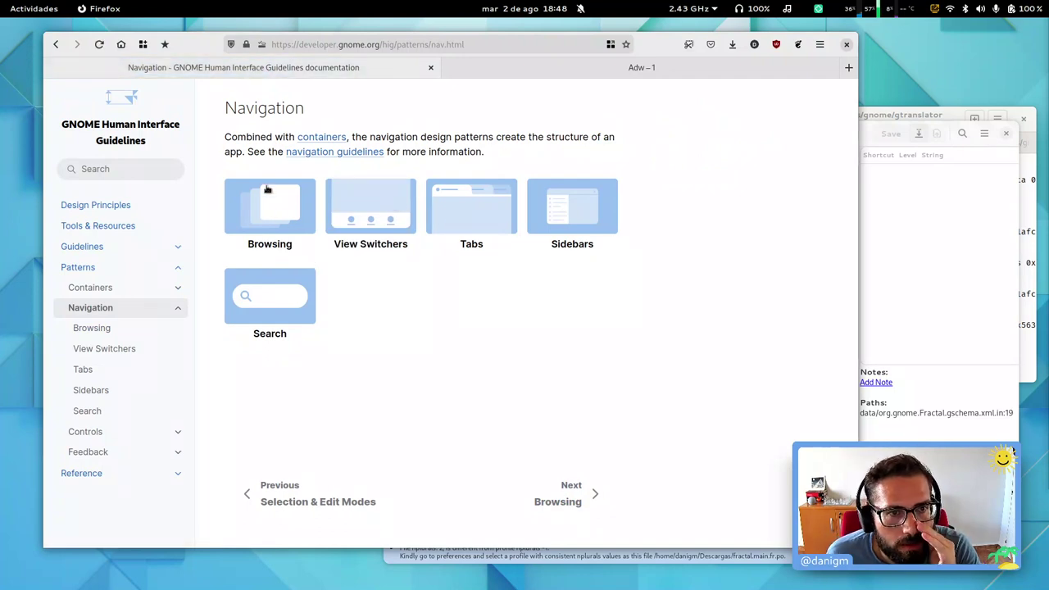
Step: Clear the desktop's notification list and close the calendar and notification panel
left_click(510, 8)
left_click(533, 466)
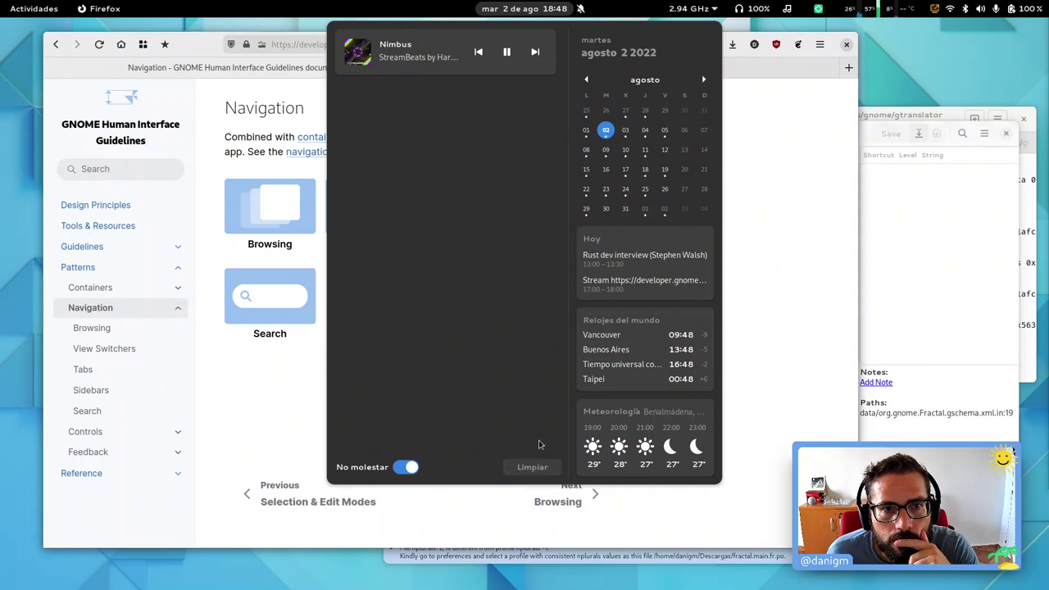
key("Escape")
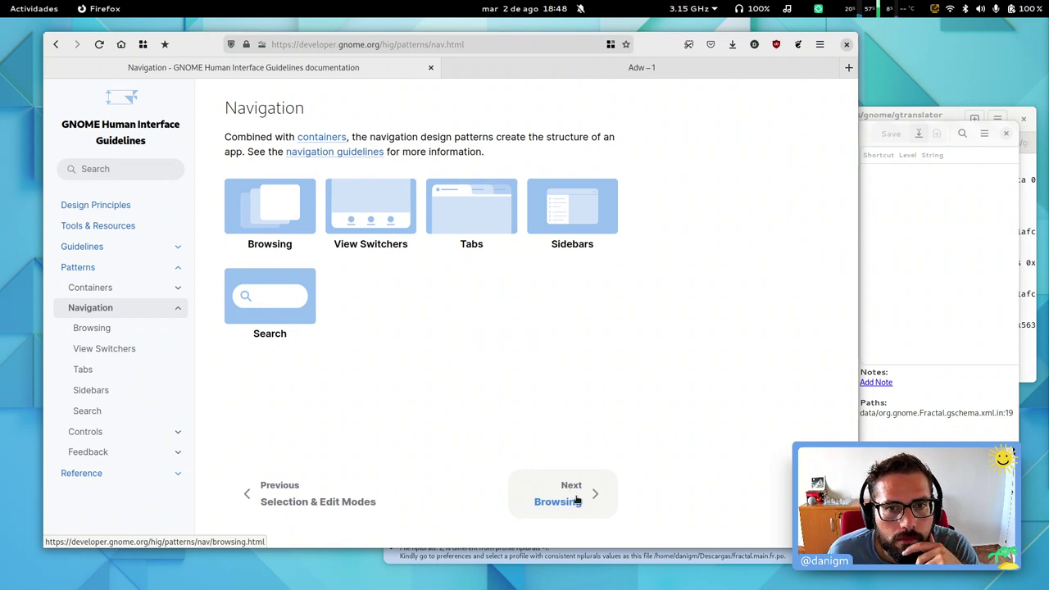
Step: Open the Browsing page of the navigation patterns and highlight its opening paragraph about changing views
left_click(577, 499)
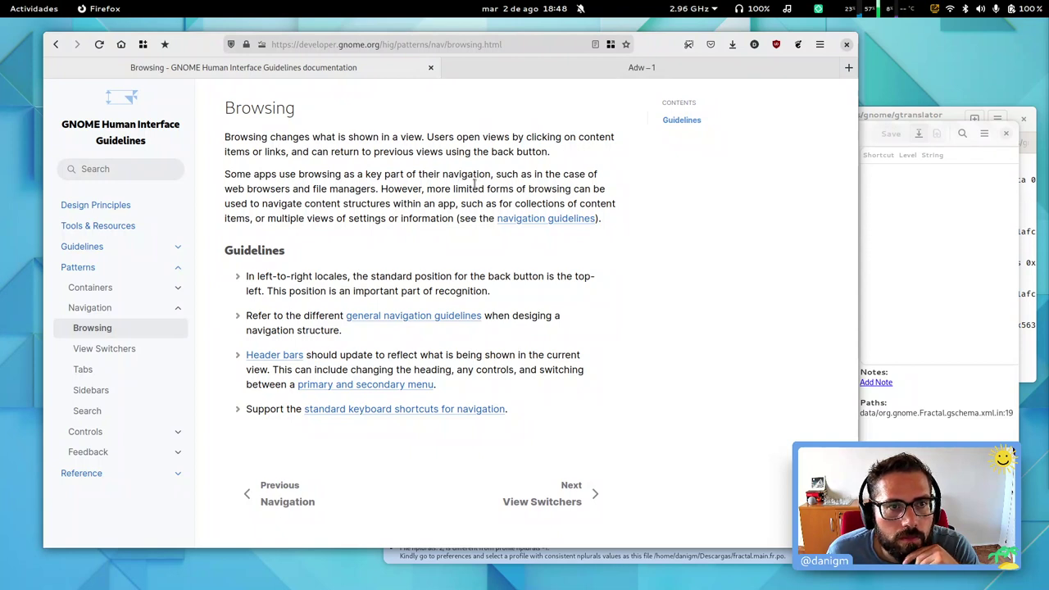
triple_click(408, 138)
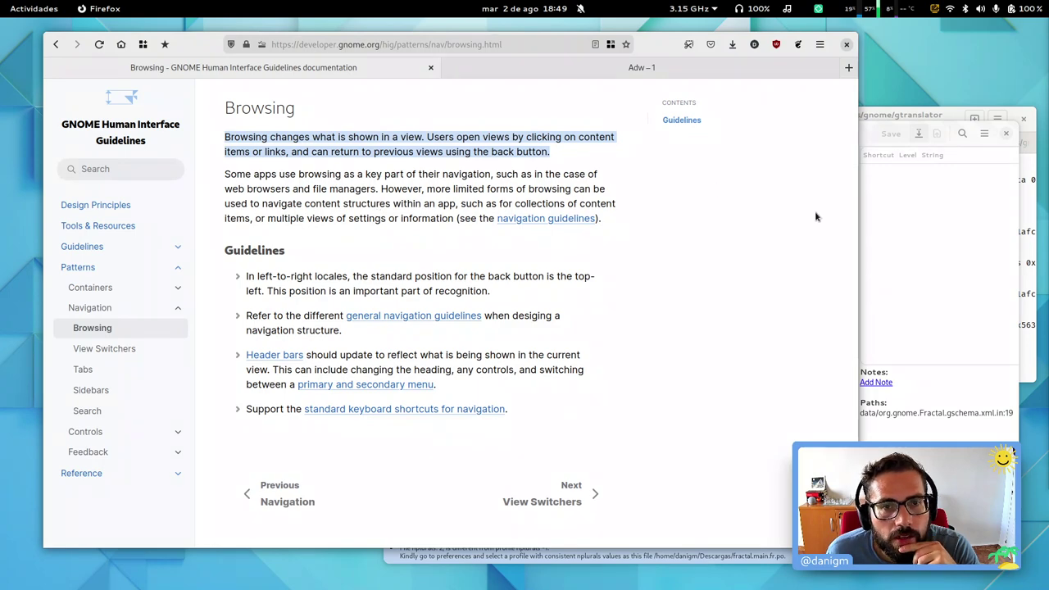
Step: Switch to the gtranslator window, shift it slightly, and check the file chooser for opening translations before cancelling it
left_click(894, 244)
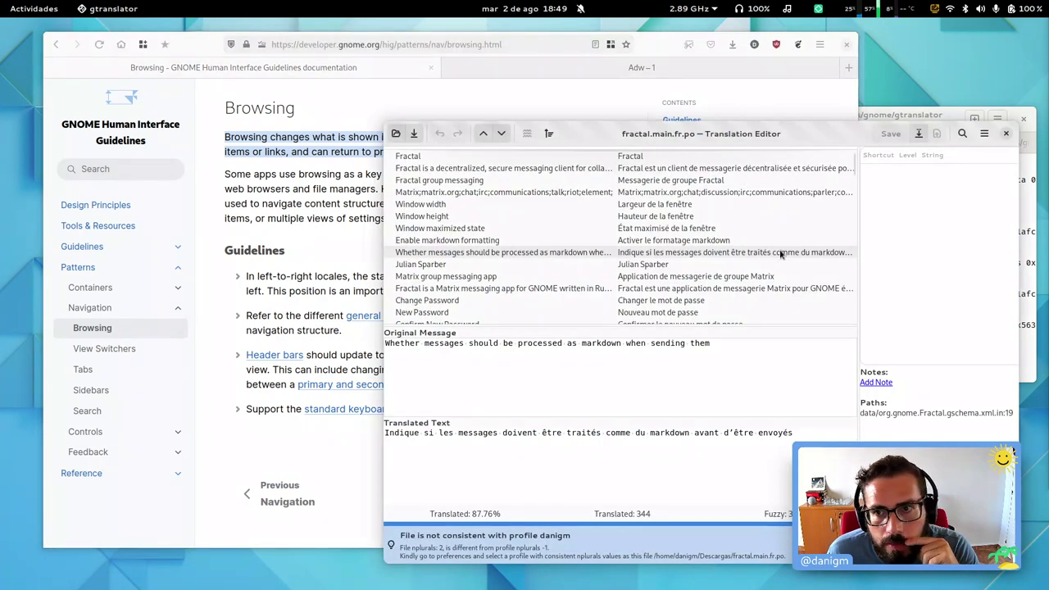
mouse_move(713, 137)
left_mouse_down()
mouse_move(710, 127)
mouse_move(700, 141)
left_mouse_up()
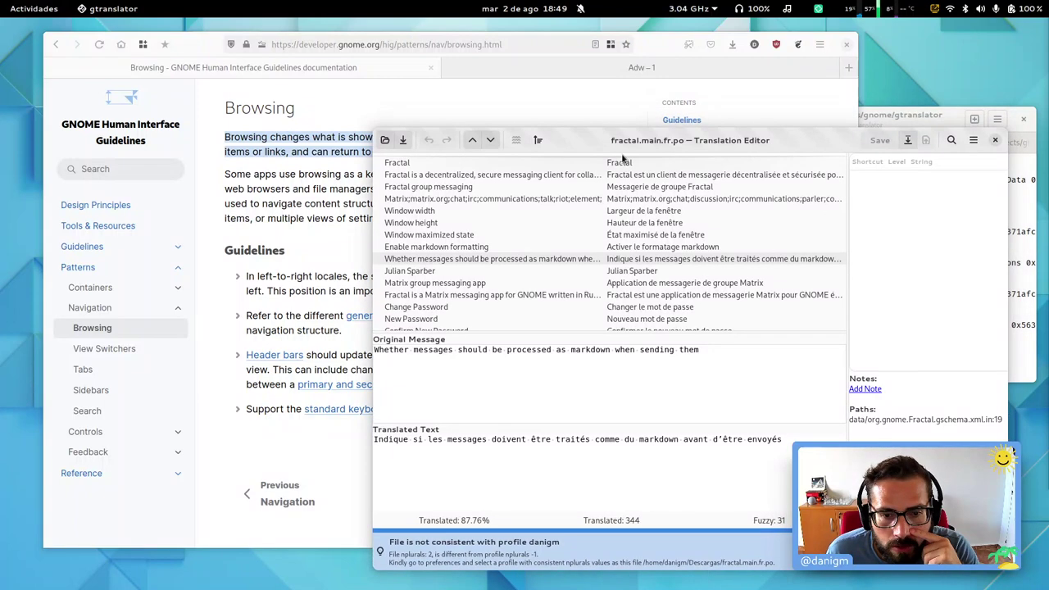
left_click(385, 141)
left_click(27, 30)
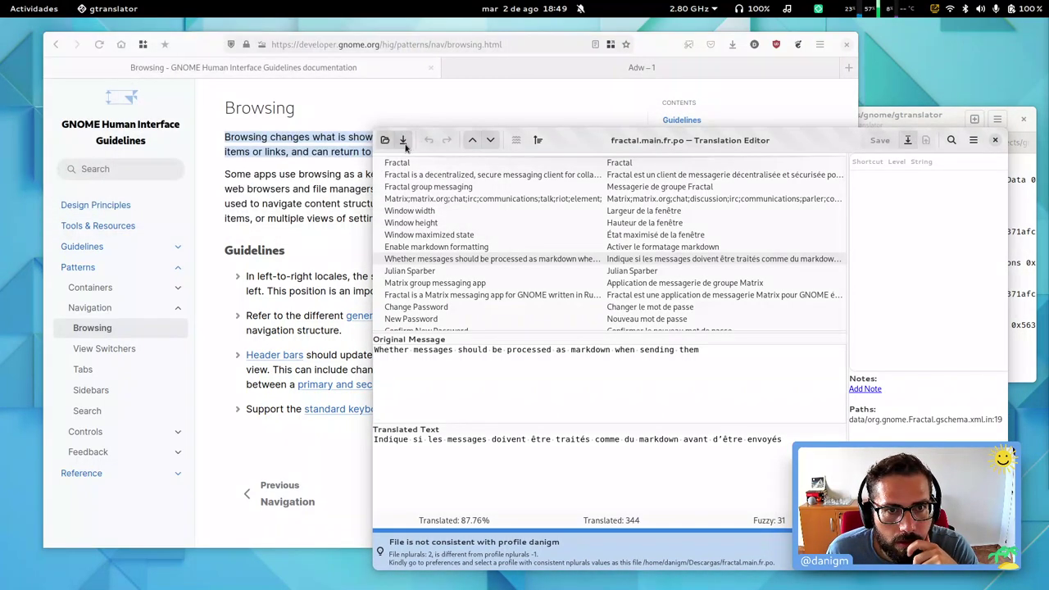
Step: Open gtranslator's Load from Damned Lies view and inspect its header bar and main menu
left_click(403, 141)
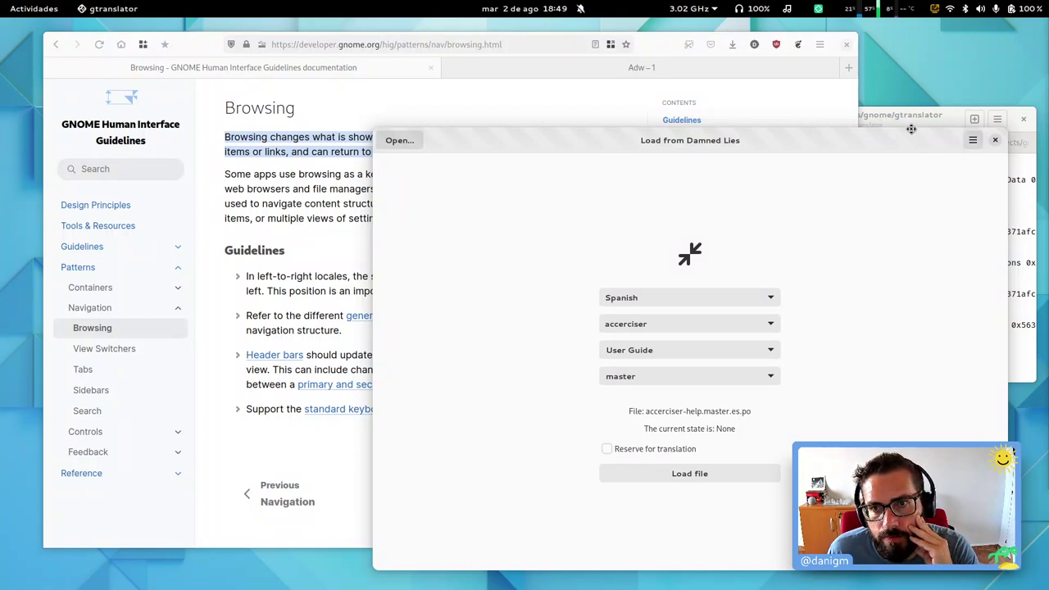
left_click_drag(924, 137, 909, 105)
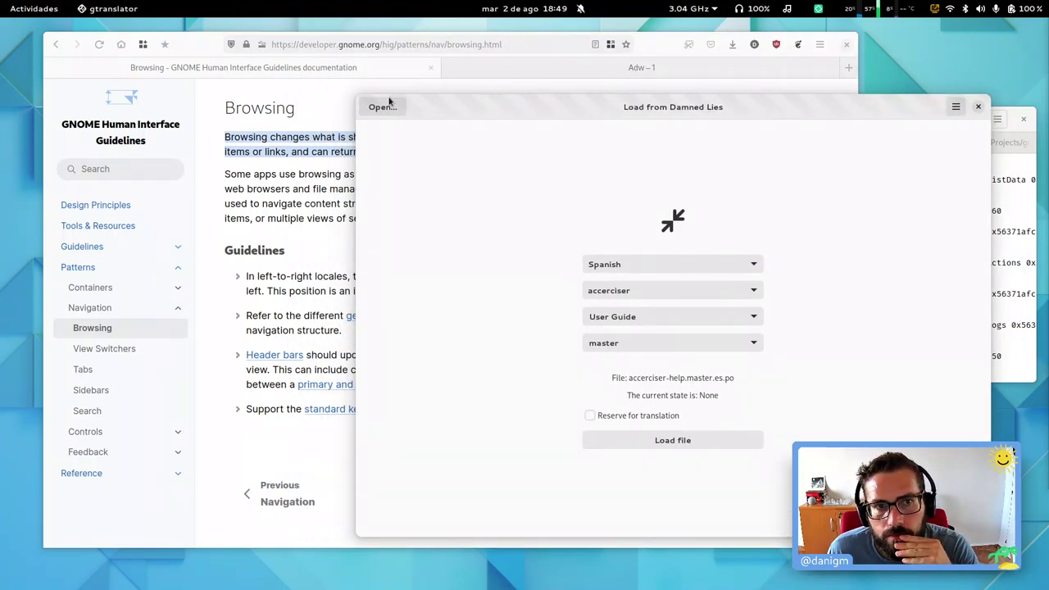
left_click(956, 107)
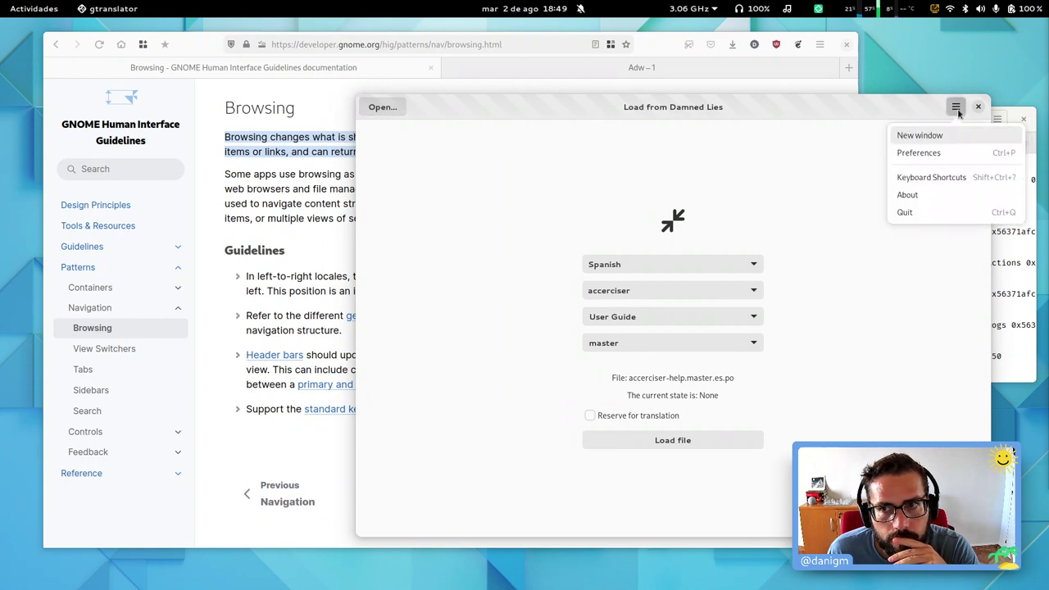
left_click(711, 113)
Step: Open the translation file fractal.main.es.po from the Descargas folder
left_click(386, 109)
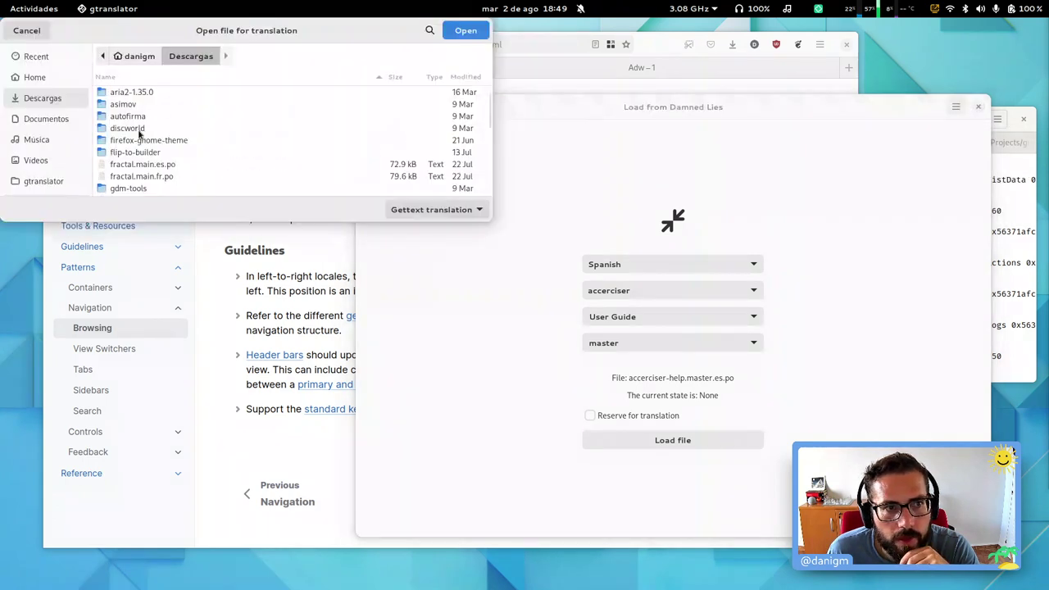
left_click(135, 178)
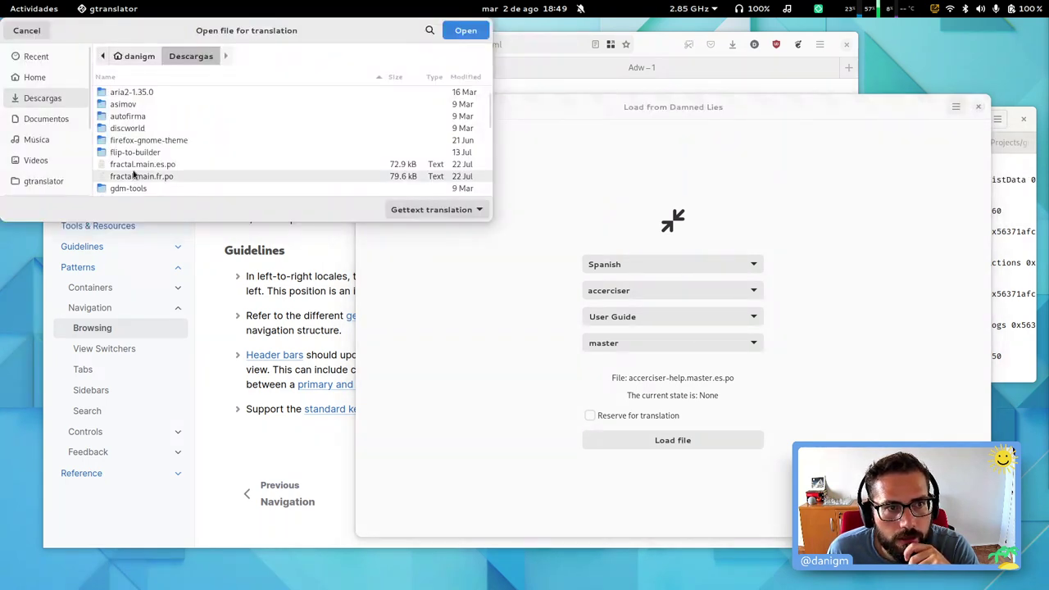
double_click(138, 165)
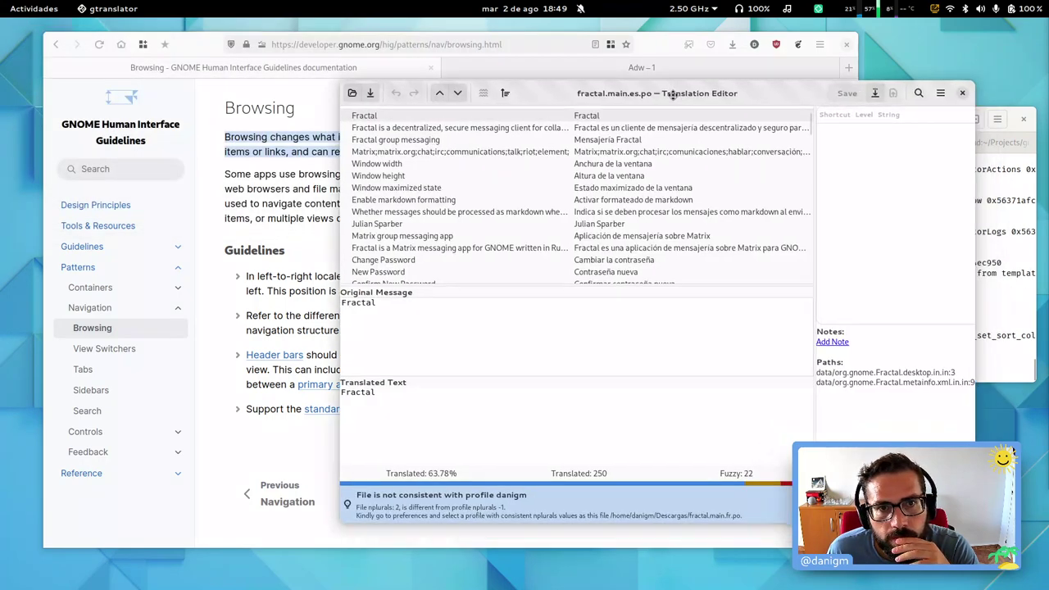
Step: Reposition the Translation Editor window, bring up its file chooser once more and cancel it
left_click_drag(678, 103, 658, 97)
left_click(349, 104)
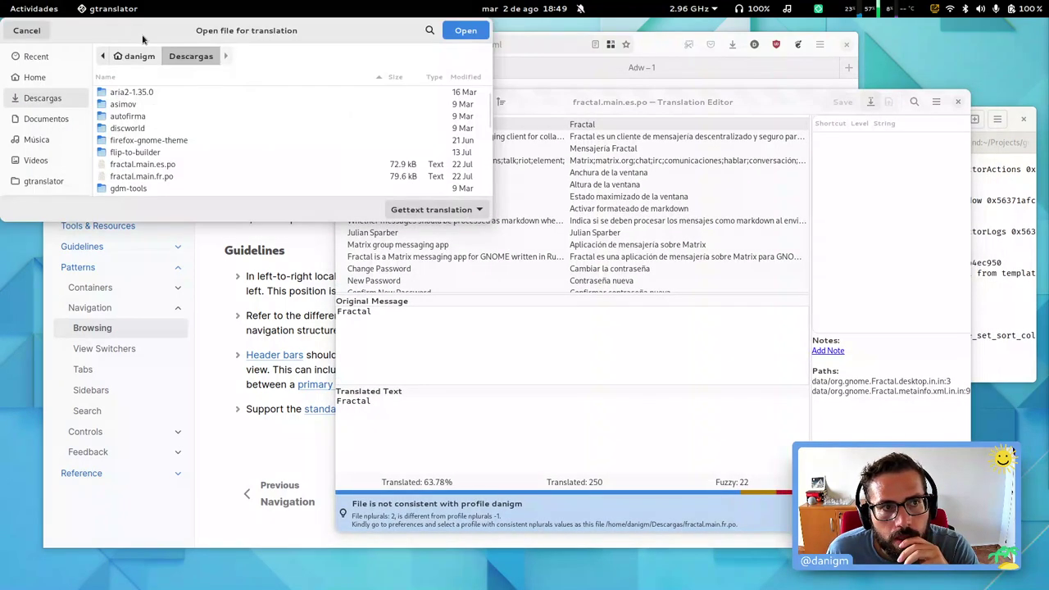
left_click_drag(141, 37, 423, 207)
left_click(305, 203)
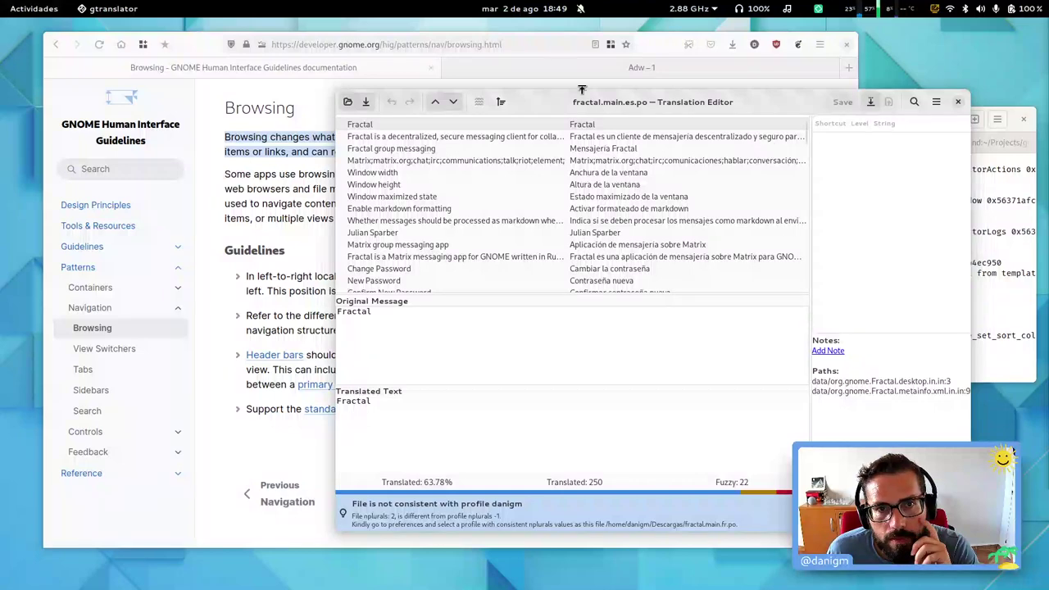
Step: Return to the Browsing page and highlight its guidelines on the back button position and on header bars updating per view
left_click(659, 51)
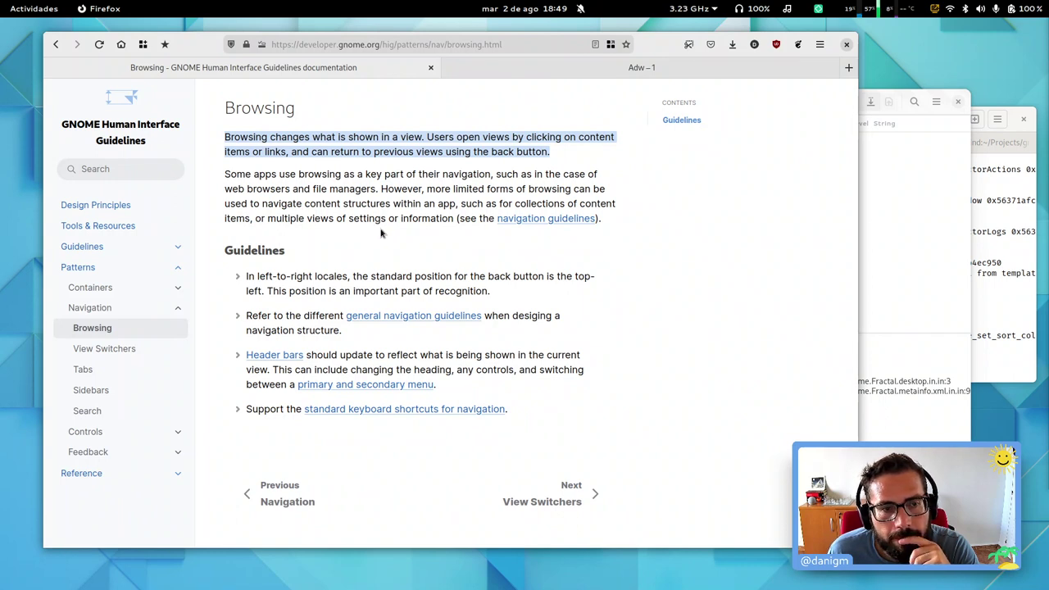
triple_click(289, 279)
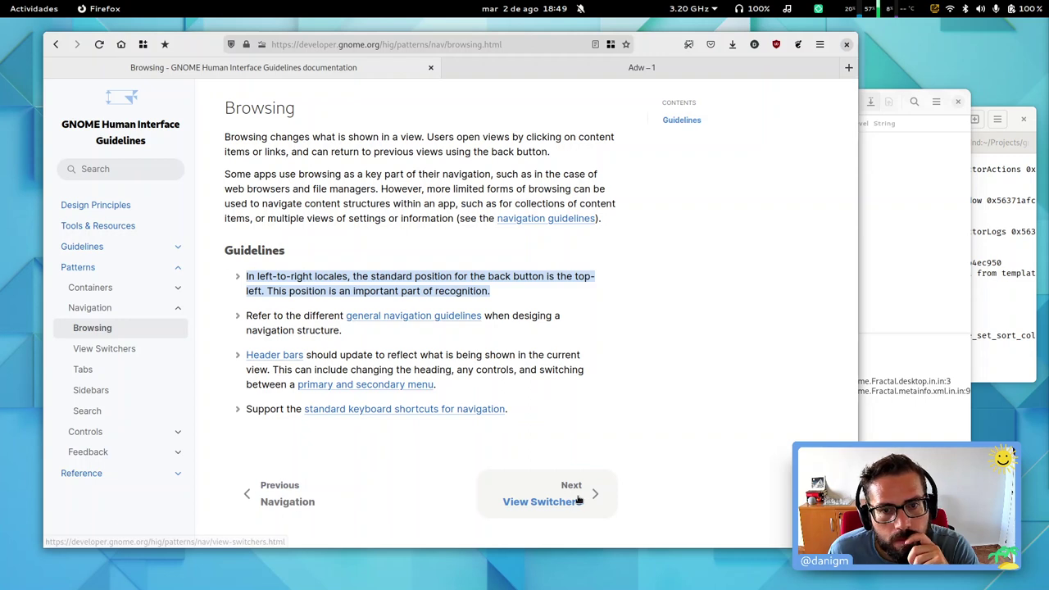
triple_click(448, 358)
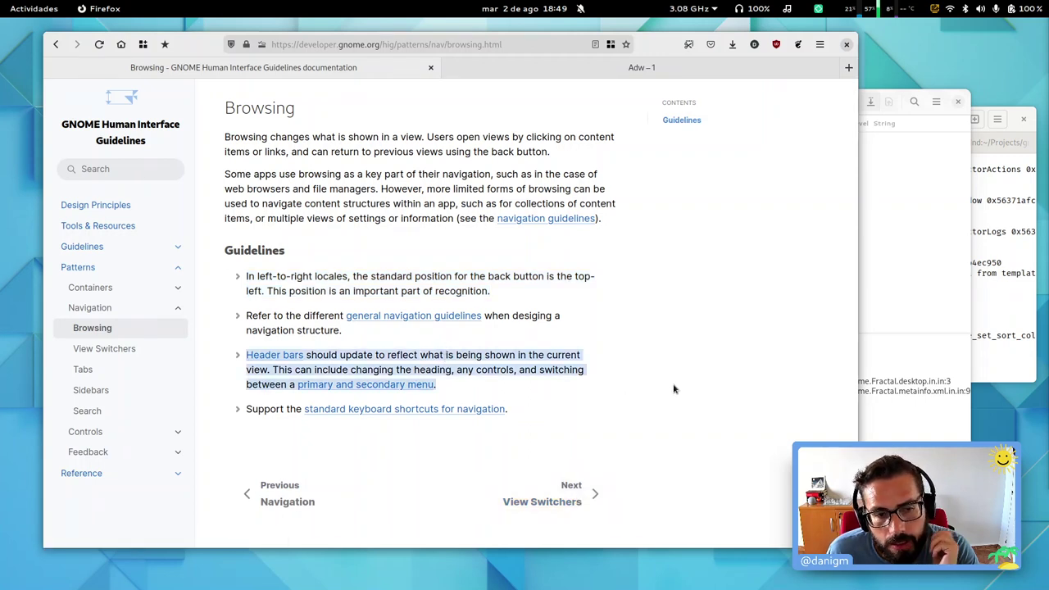
Step: Open the View Switchers page and read it through to the API Reference
left_click(578, 498)
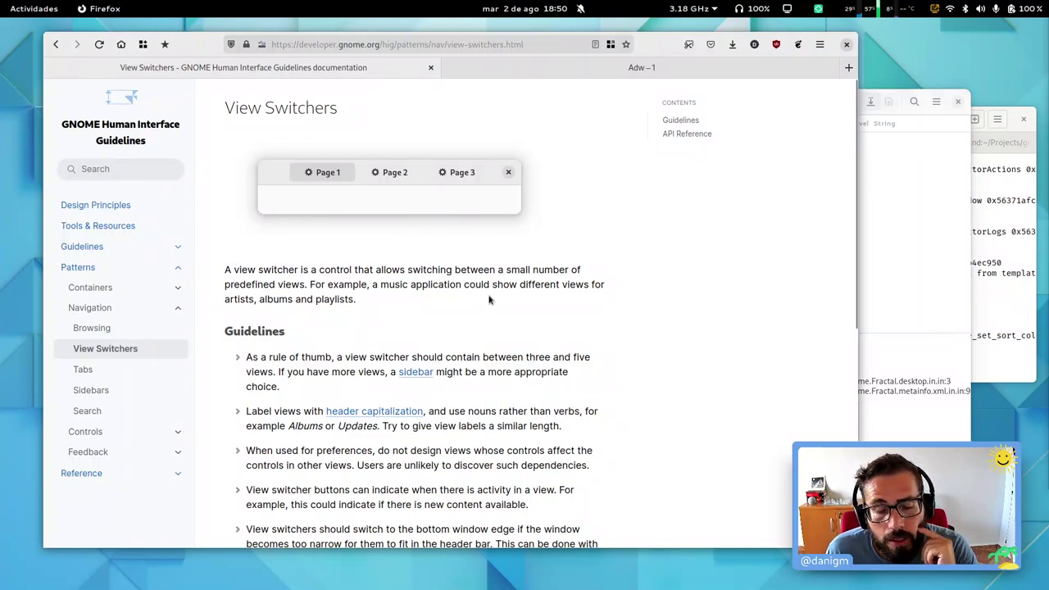
scroll(489, 300, "down", 2)
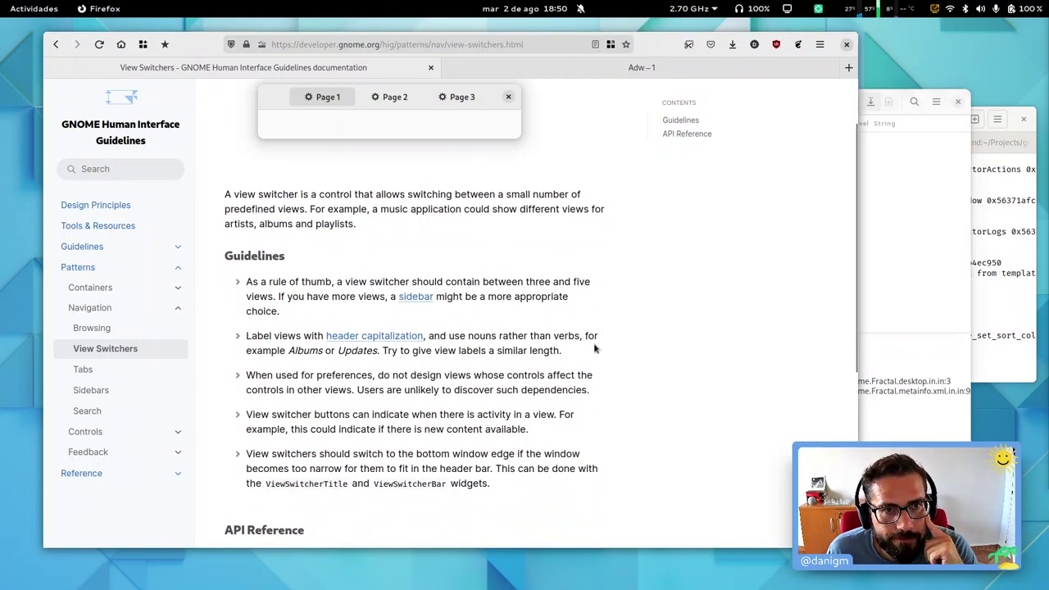
scroll(595, 349, "down", 7)
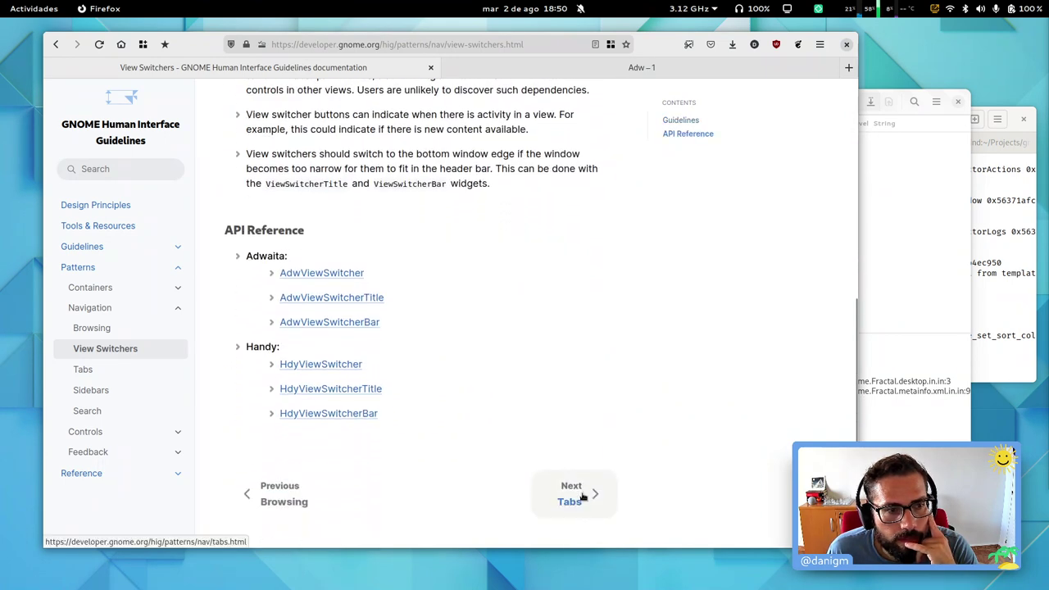
Step: Open the Tabs page, read its guidelines and switch to the gtranslator window for comparison
left_click(583, 496)
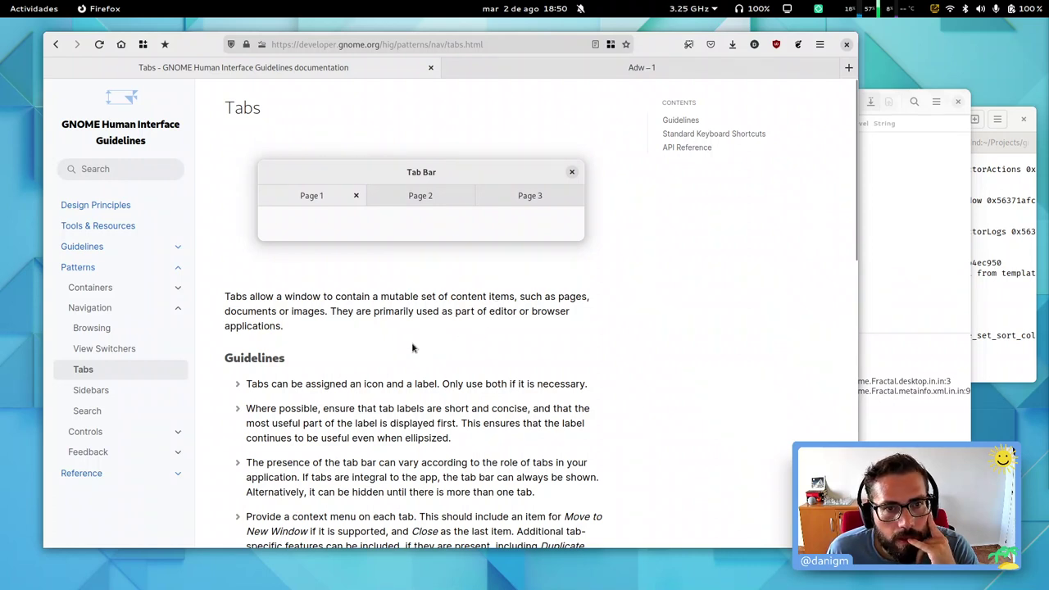
scroll(412, 348, "down", 3)
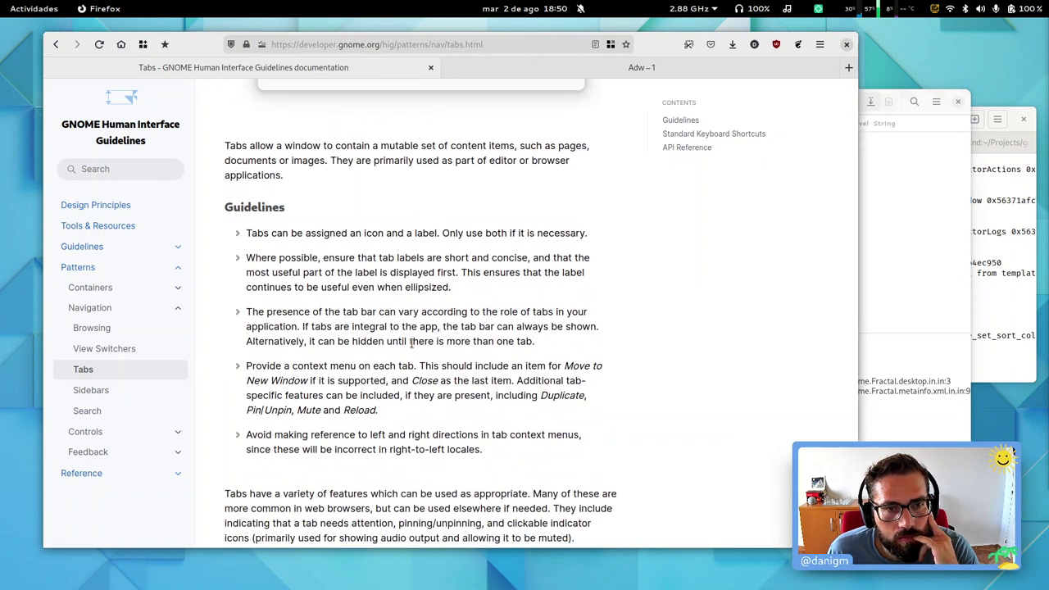
scroll(412, 344, "up", 3)
left_click(905, 268)
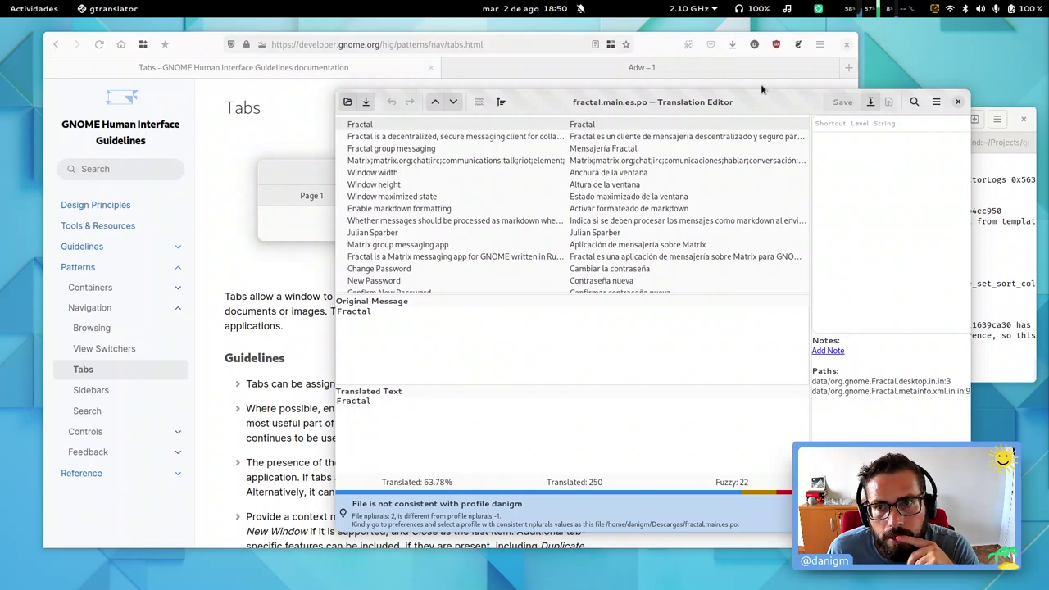
Step: Quit Translation Editor and relaunch /app/bin/gtranslator from the terminal
key("ctrl+q")
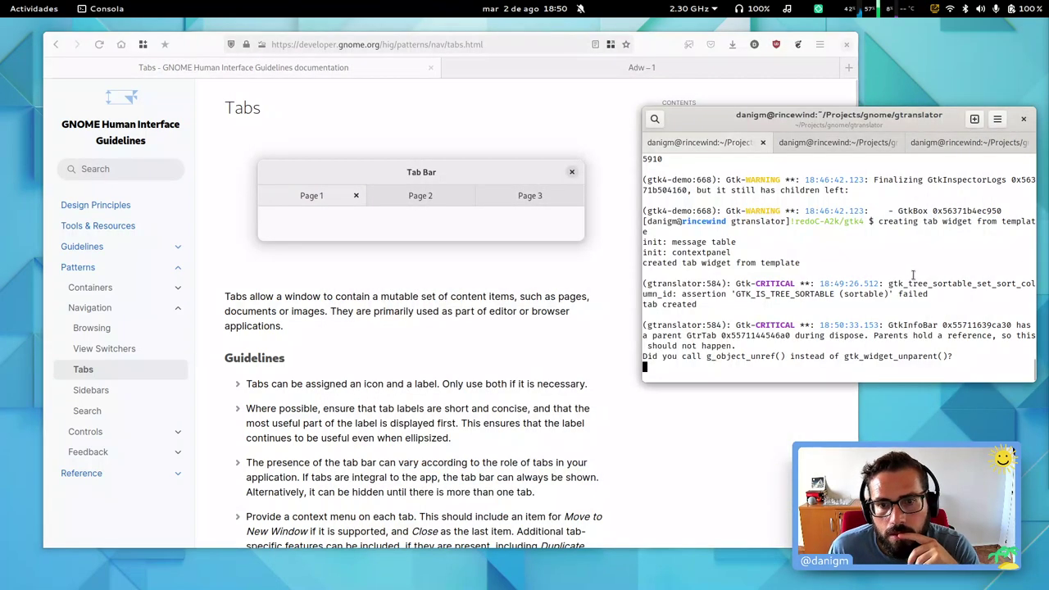
key("Return")
key("Return")
type("gtk4-demo")
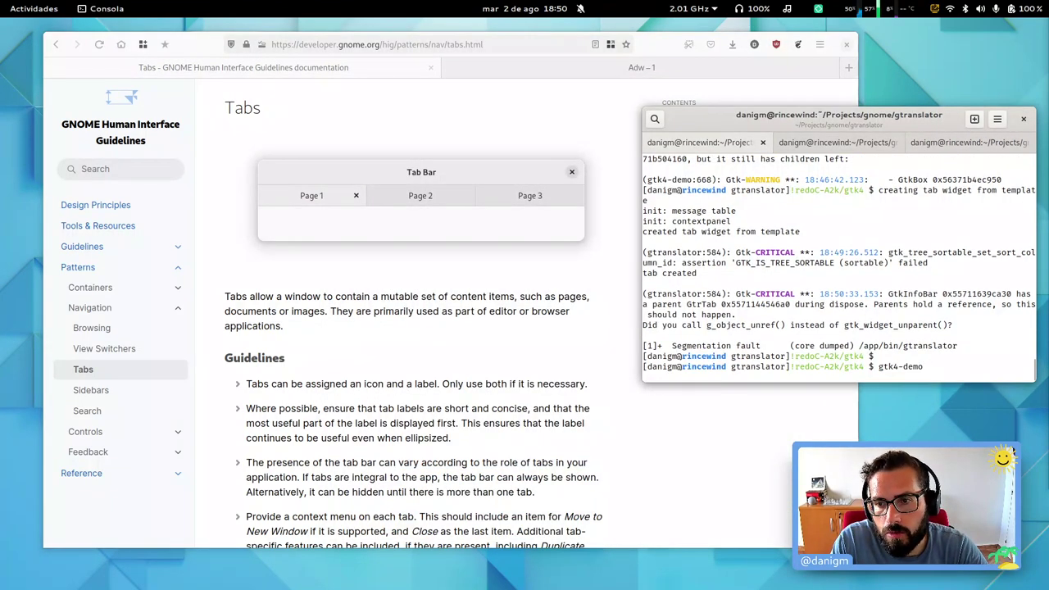
key("ctrl+u")
key("Up")
key("Return")
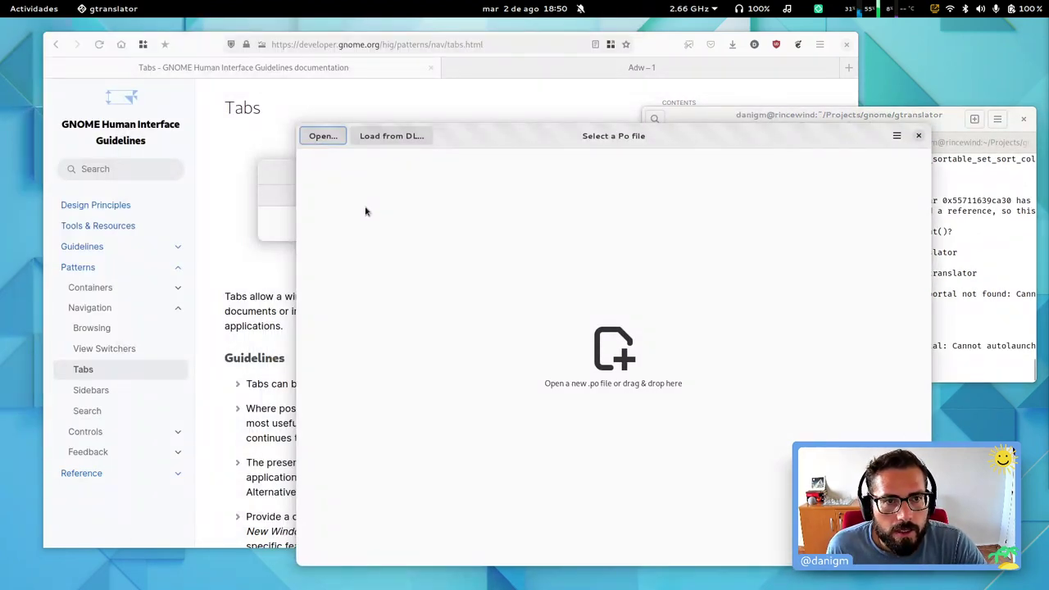
Step: Open fractal.main.fr.po from the recent files and move the editor window slightly upward
left_click(329, 138)
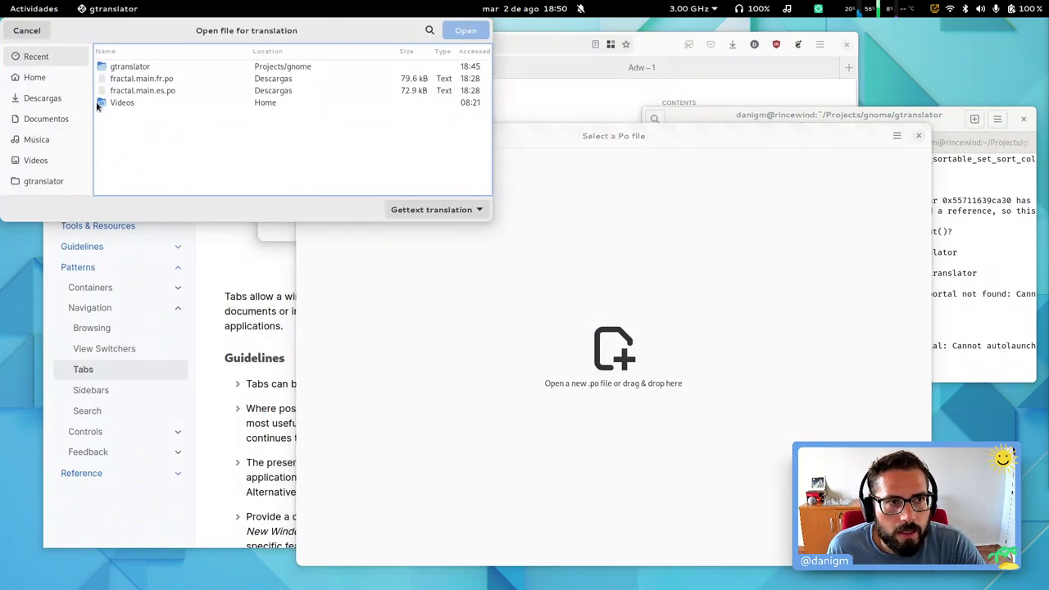
double_click(154, 80)
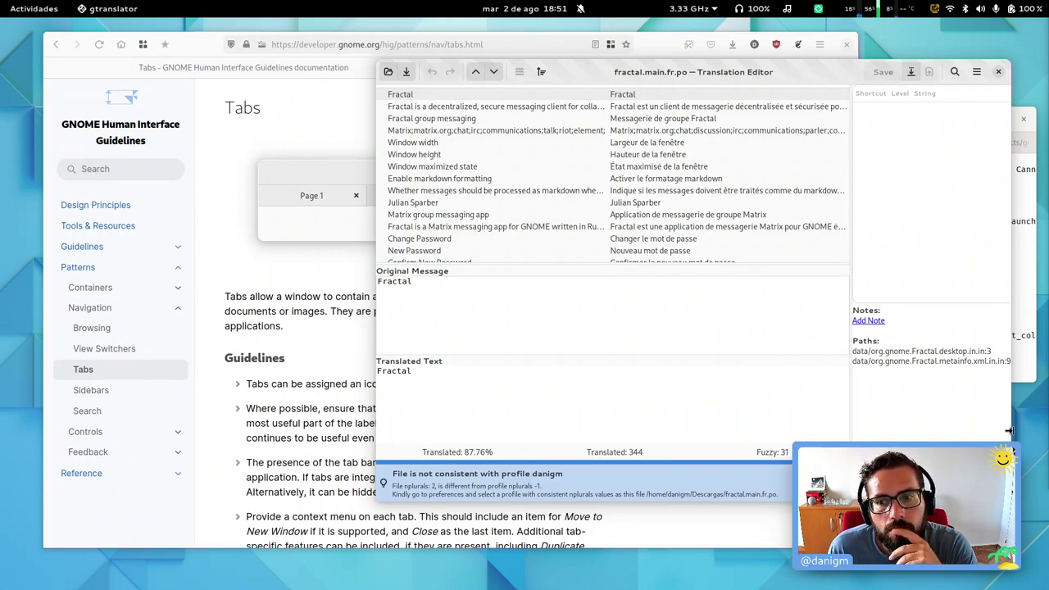
left_click_drag(781, 73, 784, 58)
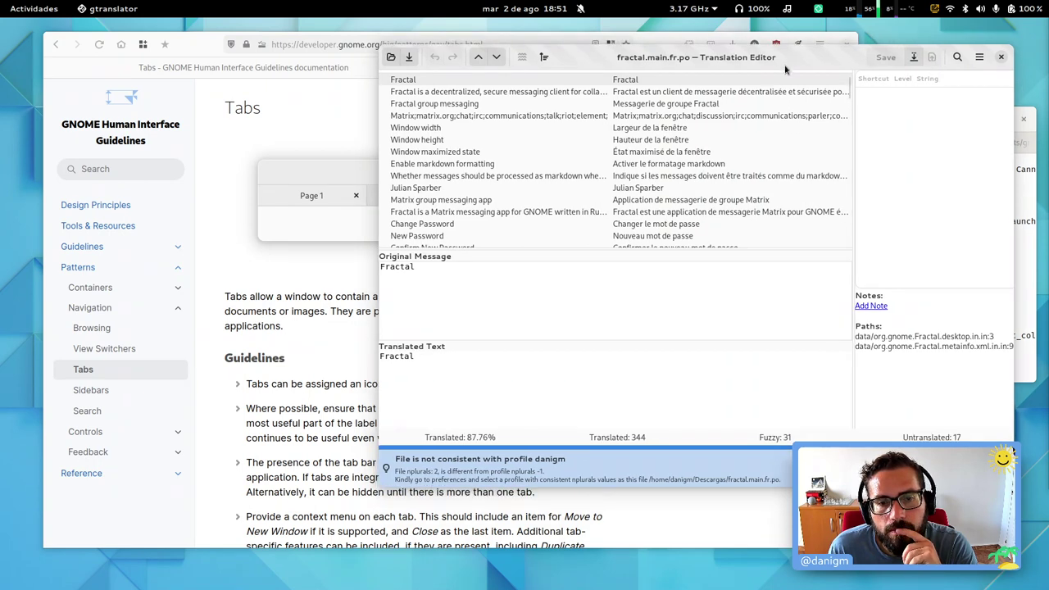
Step: Bring up the Translation Editor preferences and open the existing translator profile for editing
left_click(979, 60)
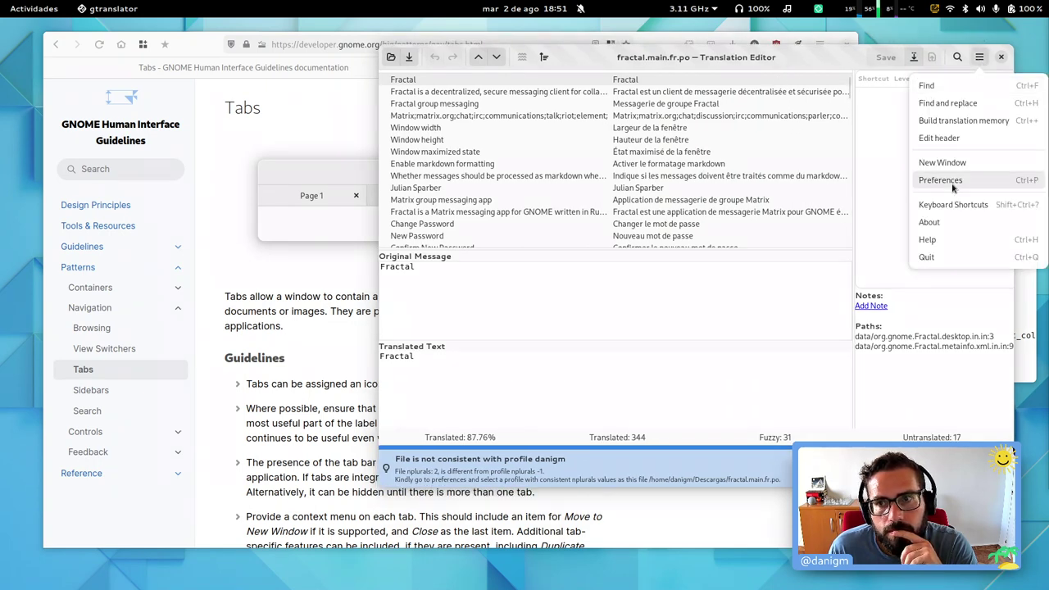
left_click(859, 198)
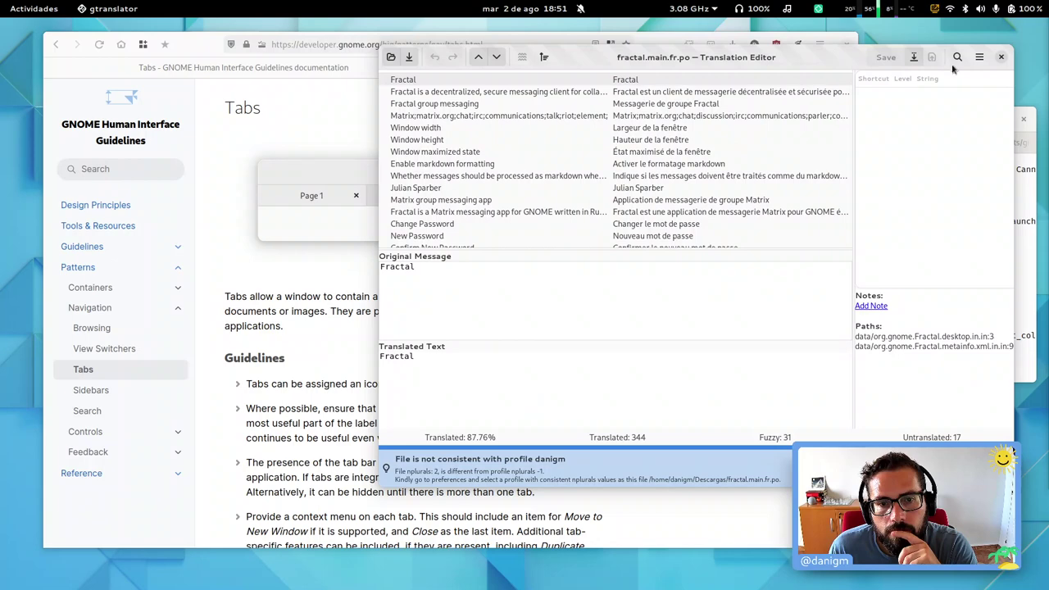
left_click(981, 59)
left_click(967, 179)
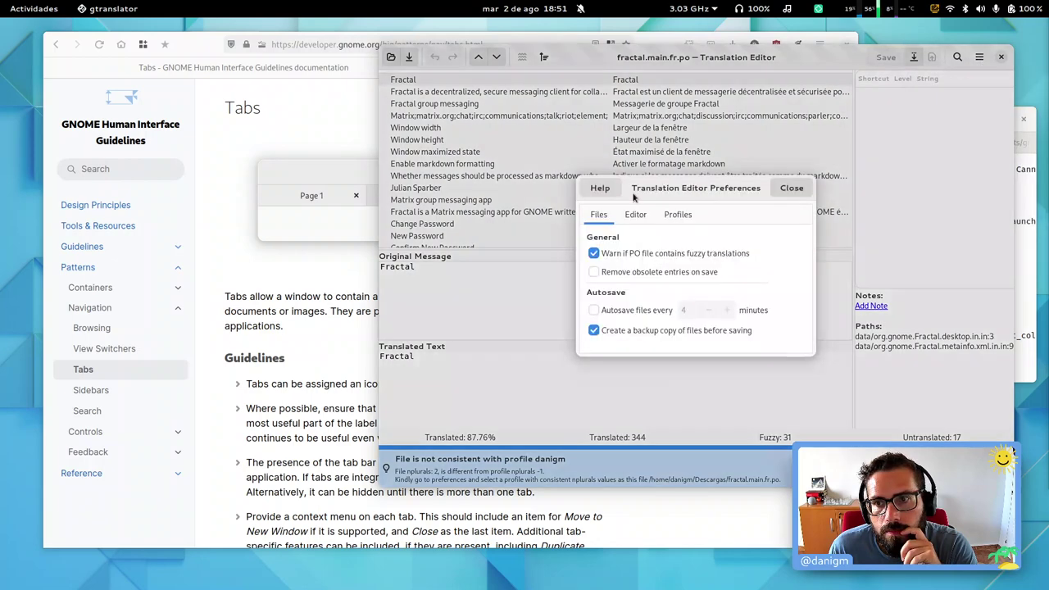
left_click(679, 214)
left_click(644, 249)
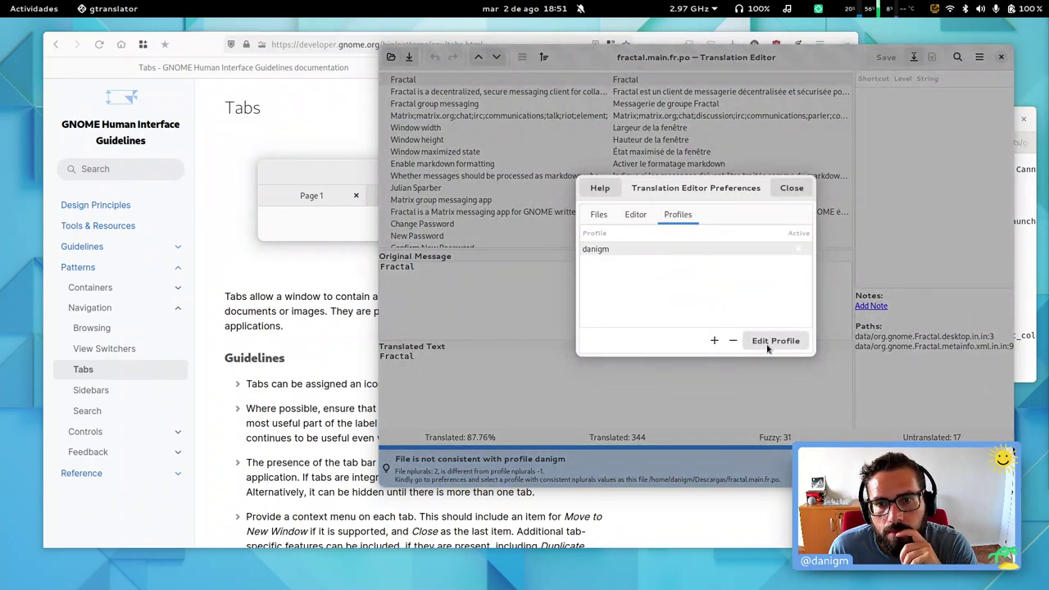
left_click(775, 340)
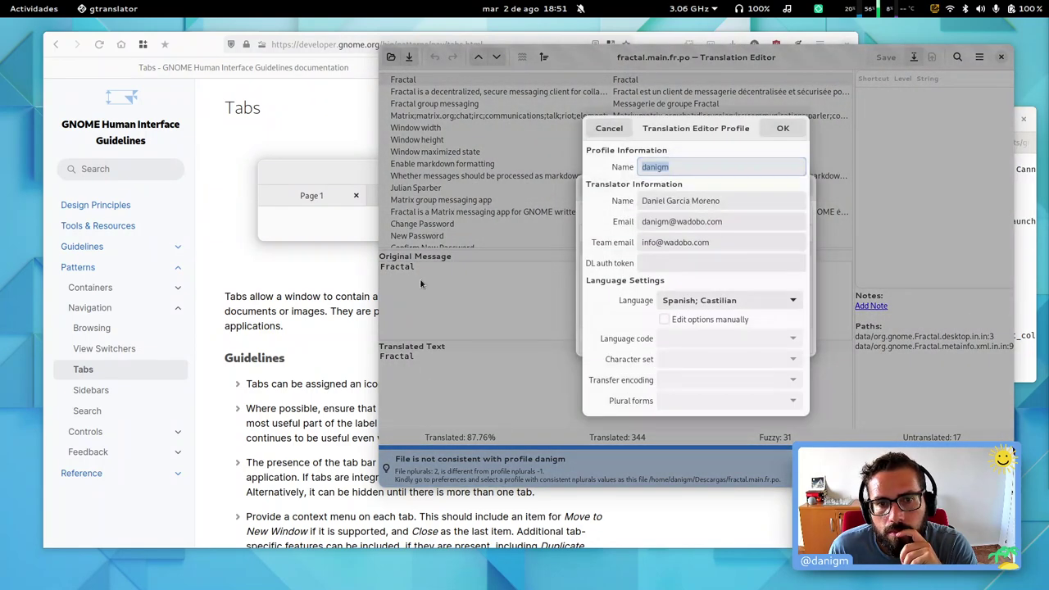
Step: Reselect Spanish; Castilian as the profile's language, toggle manual option editing on and off, and accept the profile
left_click(733, 301)
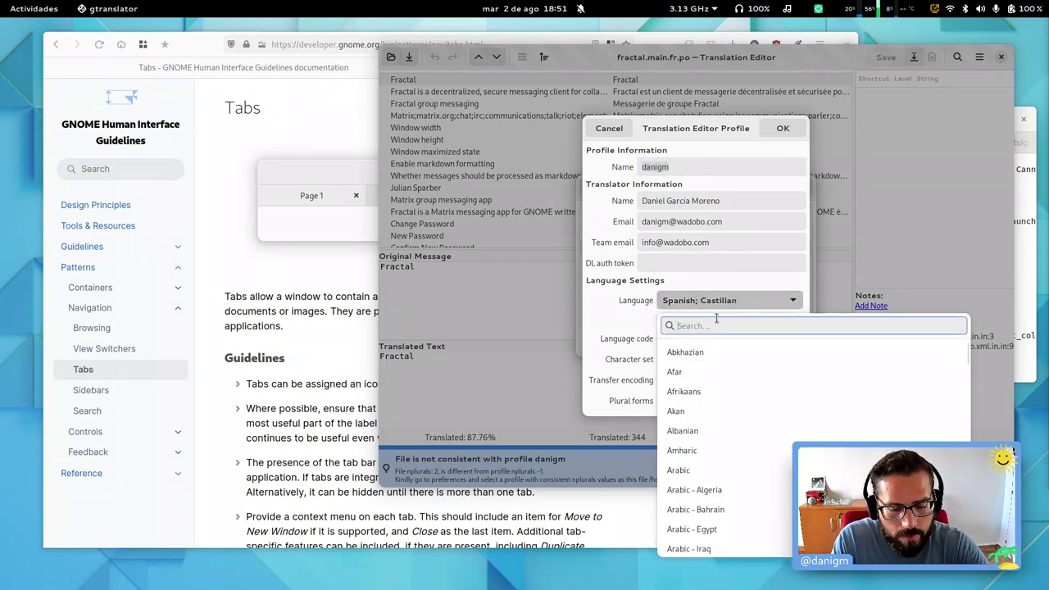
type("sp")
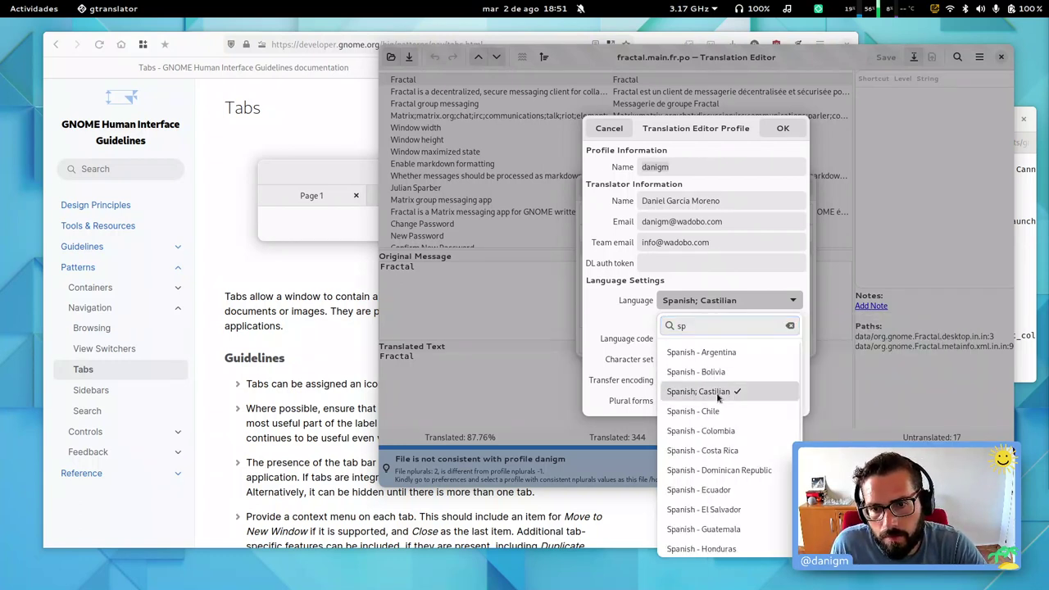
left_click(696, 391)
left_click(684, 324)
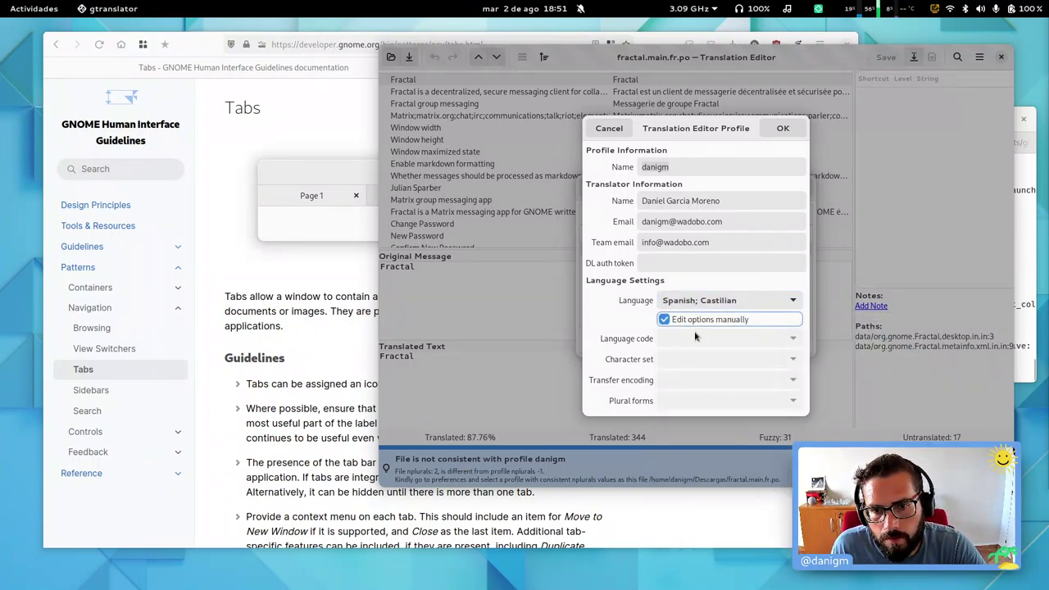
left_click(697, 320)
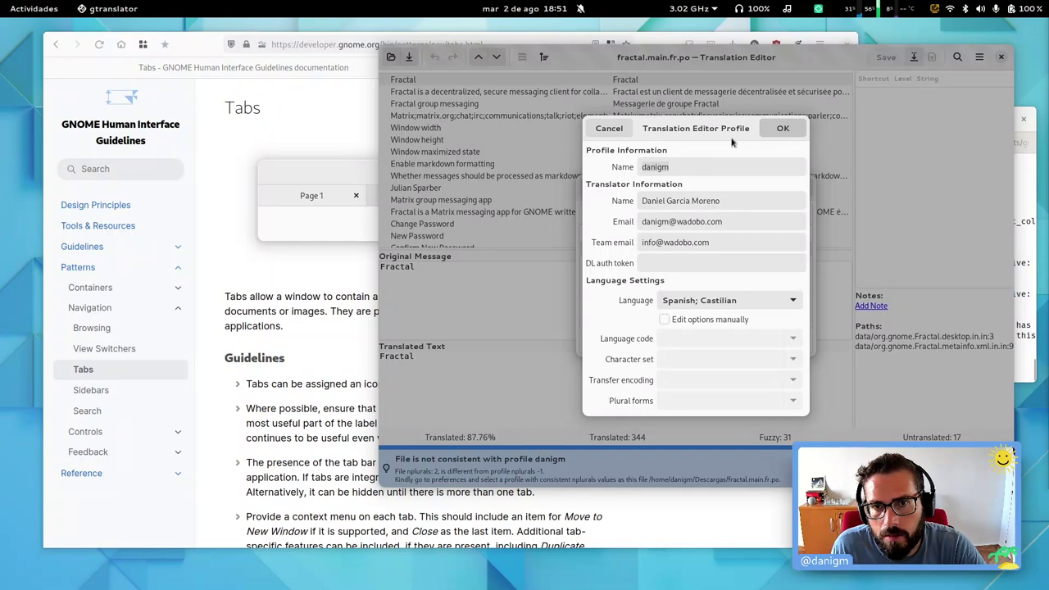
left_click(783, 128)
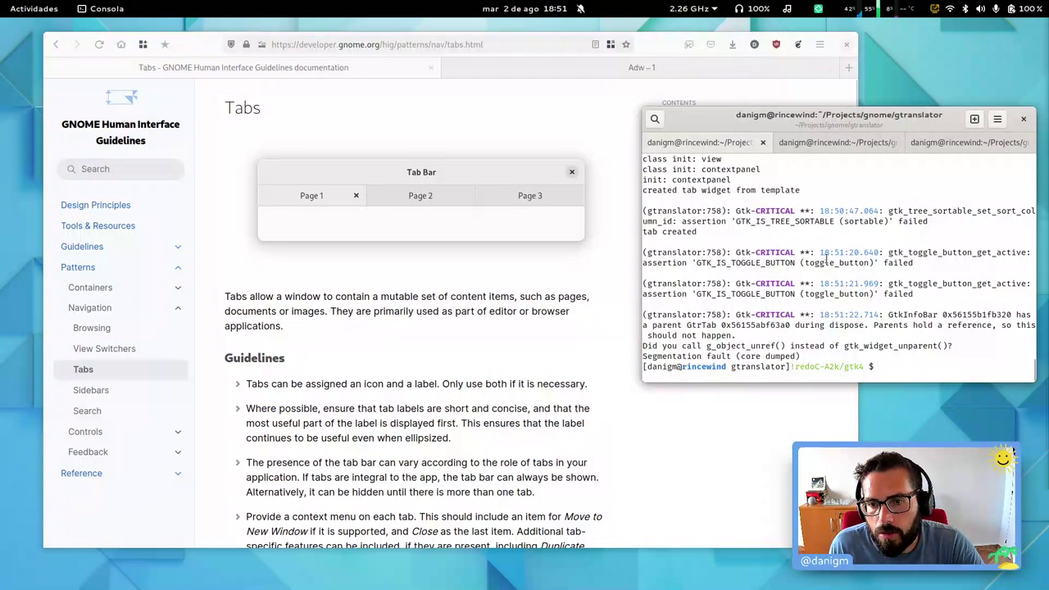
Step: Relaunch gtranslator from the terminal and open fractal.main.es.po from the recent files
key("Up")
key("Return")
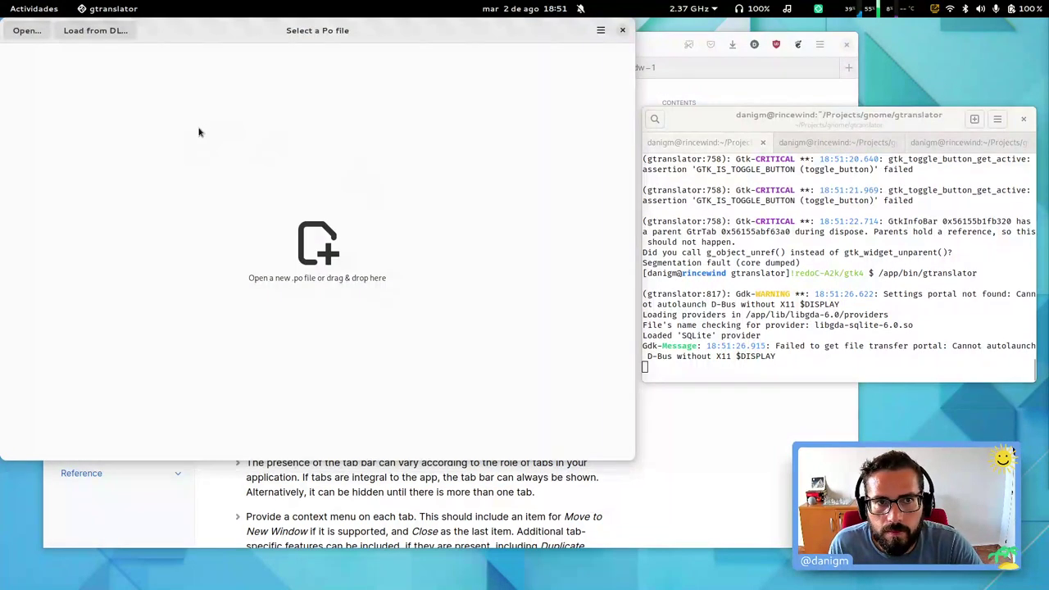
left_click(351, 78)
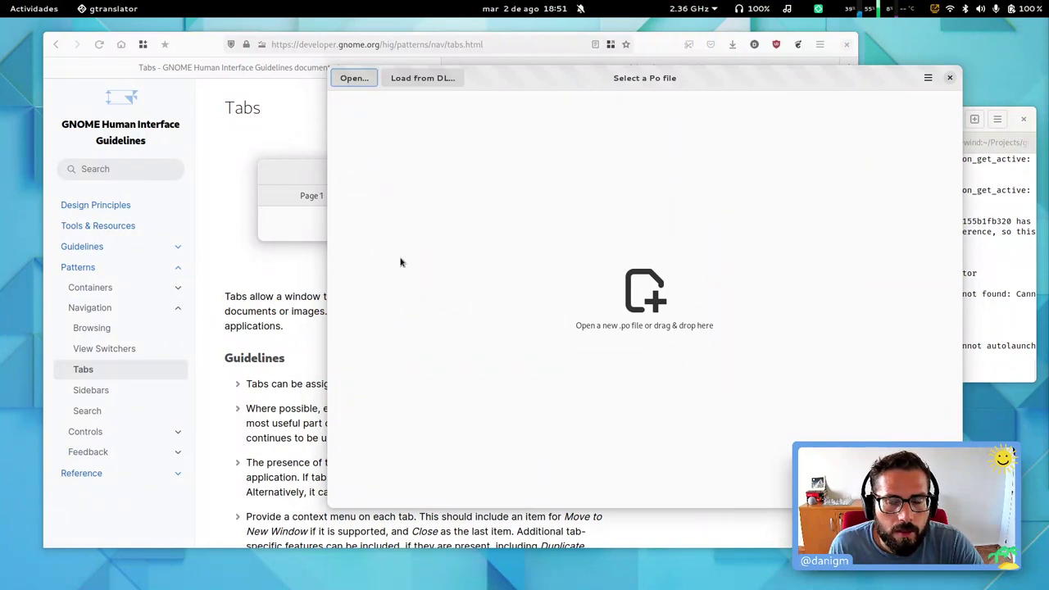
double_click(143, 91)
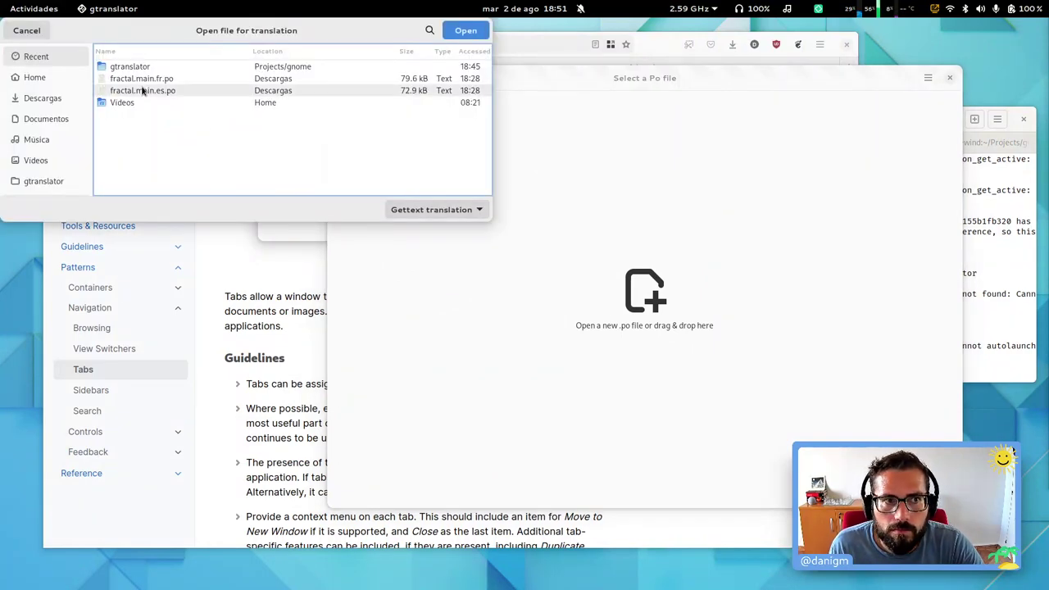
left_click_drag(650, 292, 677, 340)
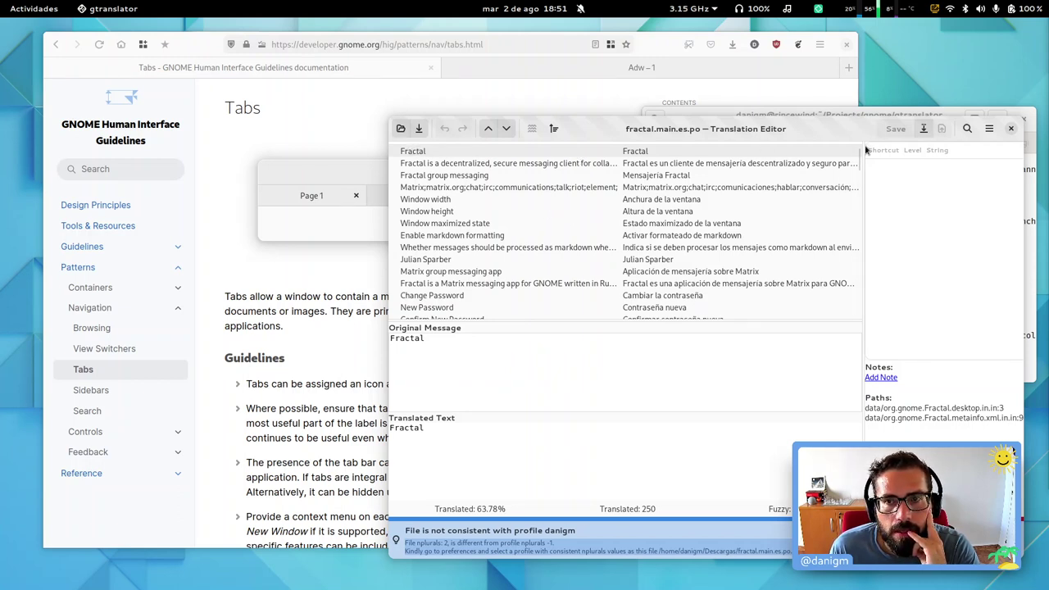
Step: Look through the message list and widen the side pane holding the translation memory suggestions and notes
scroll(862, 147, "down", 8)
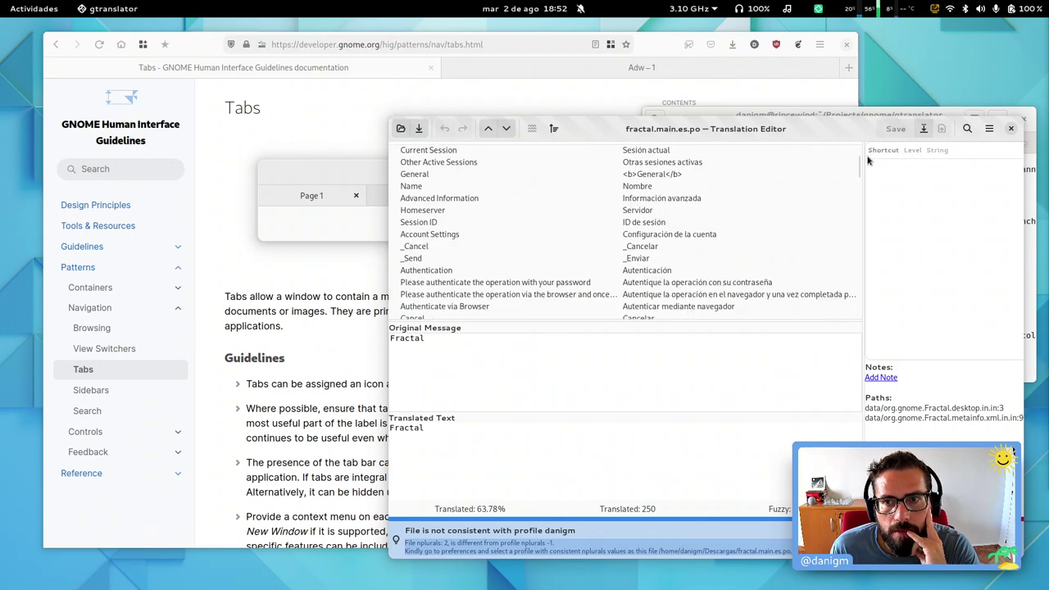
left_click_drag(862, 156, 837, 172)
scroll(656, 205, "up", 8)
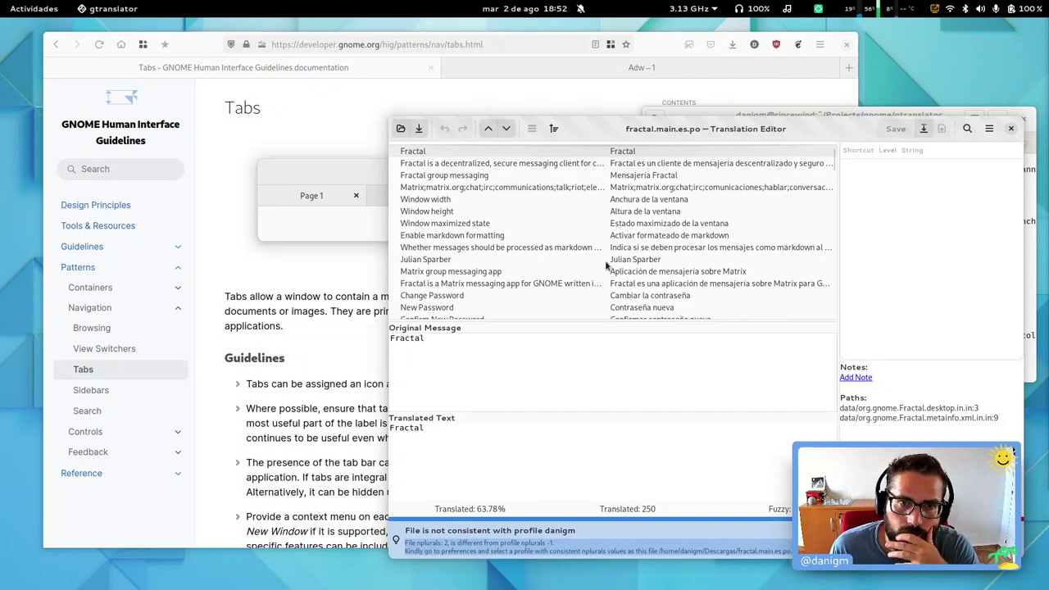
Step: Move the editor window up and select the Matrix search terms and "Window maximized state" messages to examine their side pane contents
left_click_drag(737, 129, 730, 90)
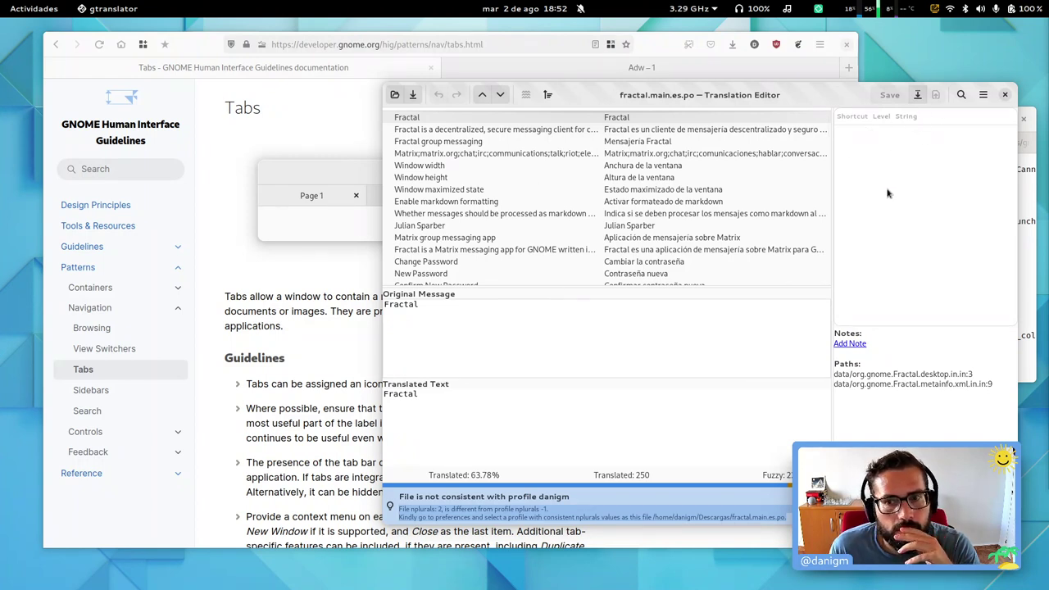
left_click(576, 154)
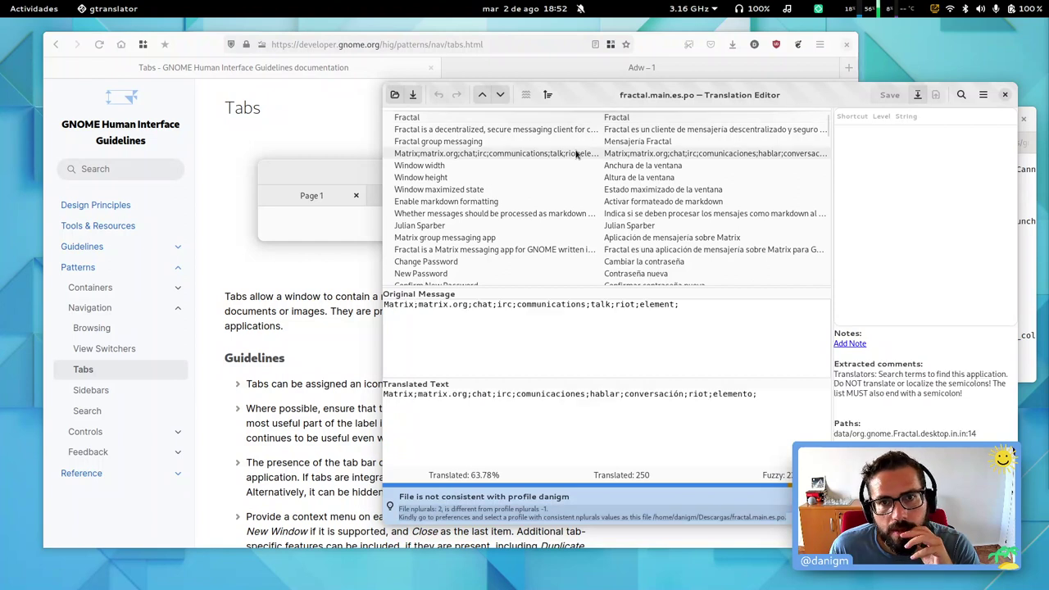
left_click(567, 191)
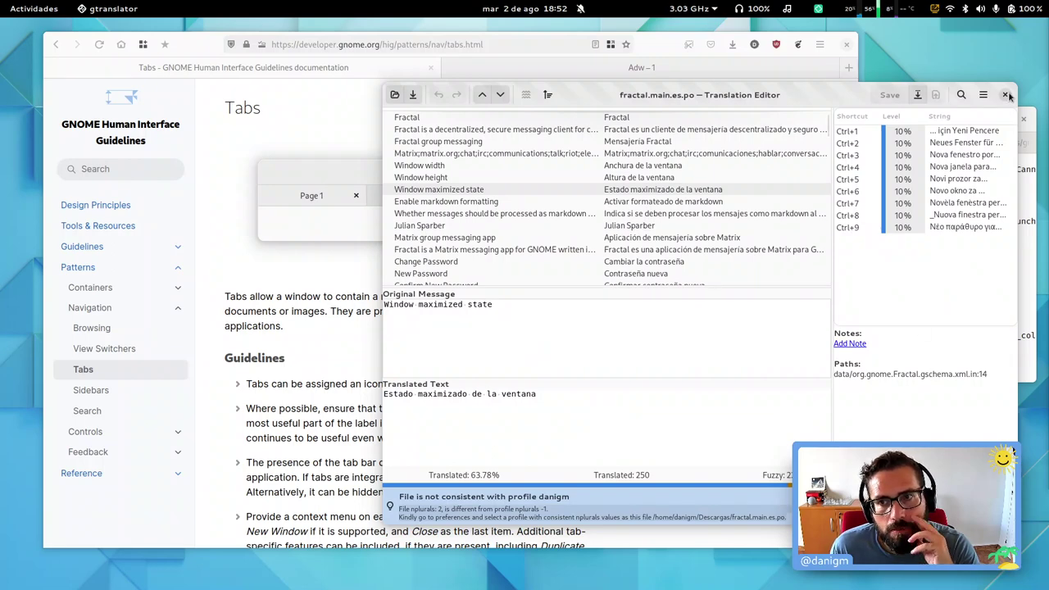
Step: Return to the Tabs guidelines page and read on through Standard Keyboard Shortcuts to the API Reference
left_click(374, 299)
scroll(470, 348, "down", 5)
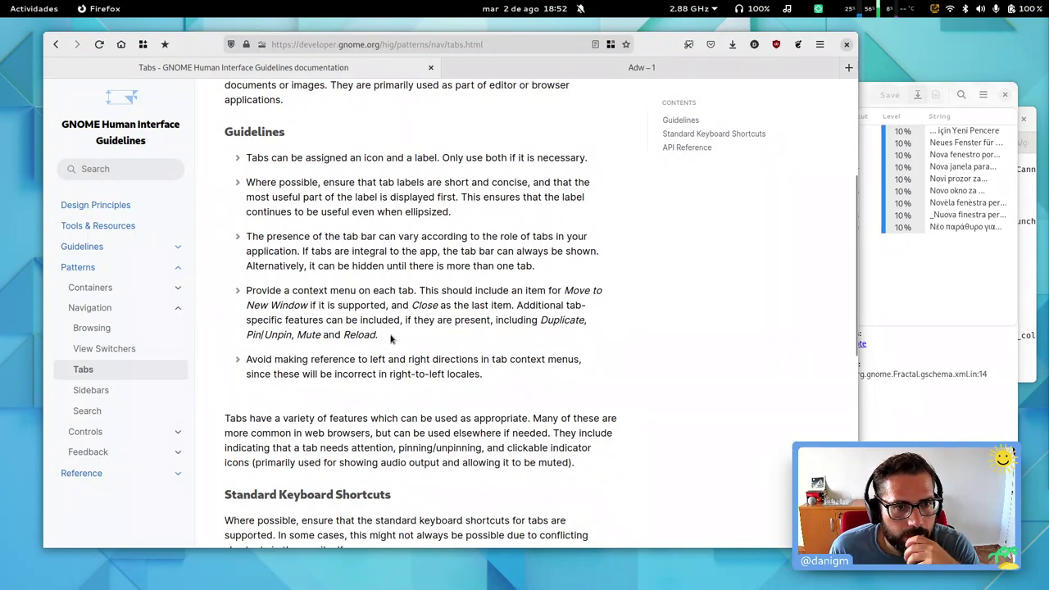
scroll(391, 338, "down", 10)
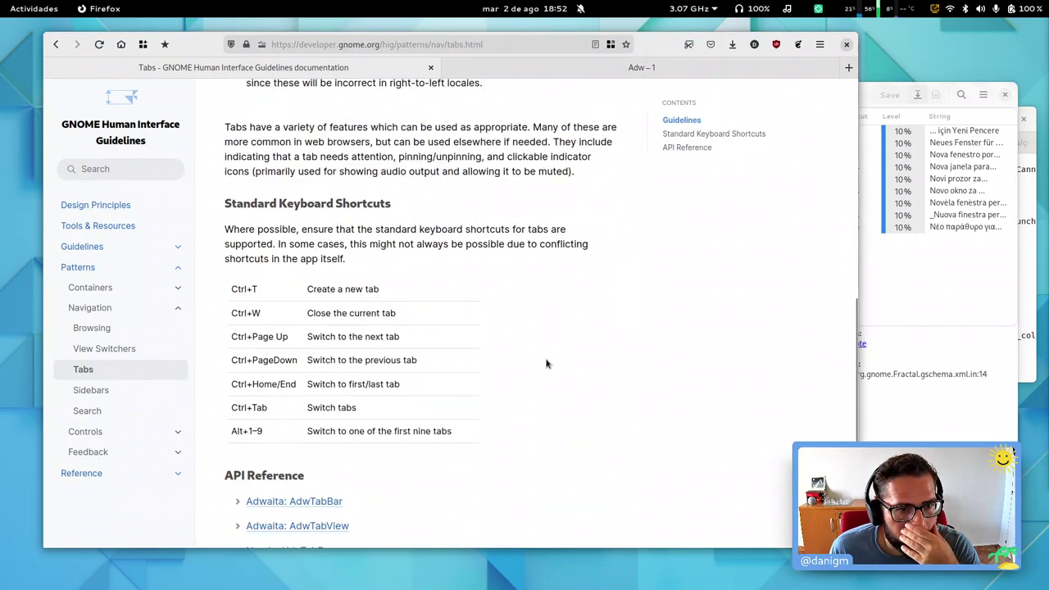
Step: Open the Sidebars page and read it to the API Reference, highlighting the When to Use paragraph on exposing more views
left_click(576, 500)
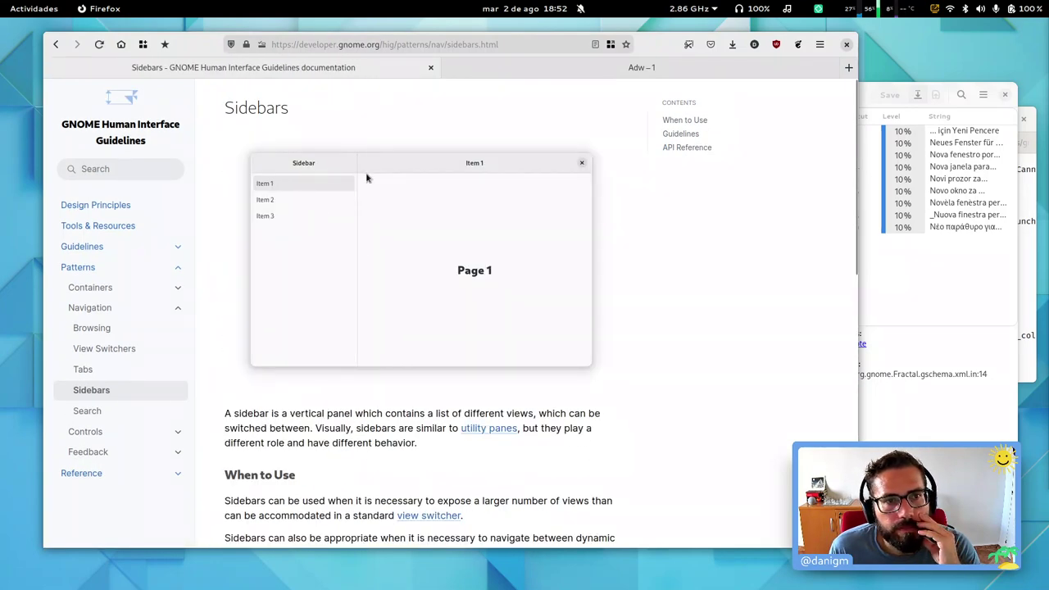
scroll(373, 293, "down", 2)
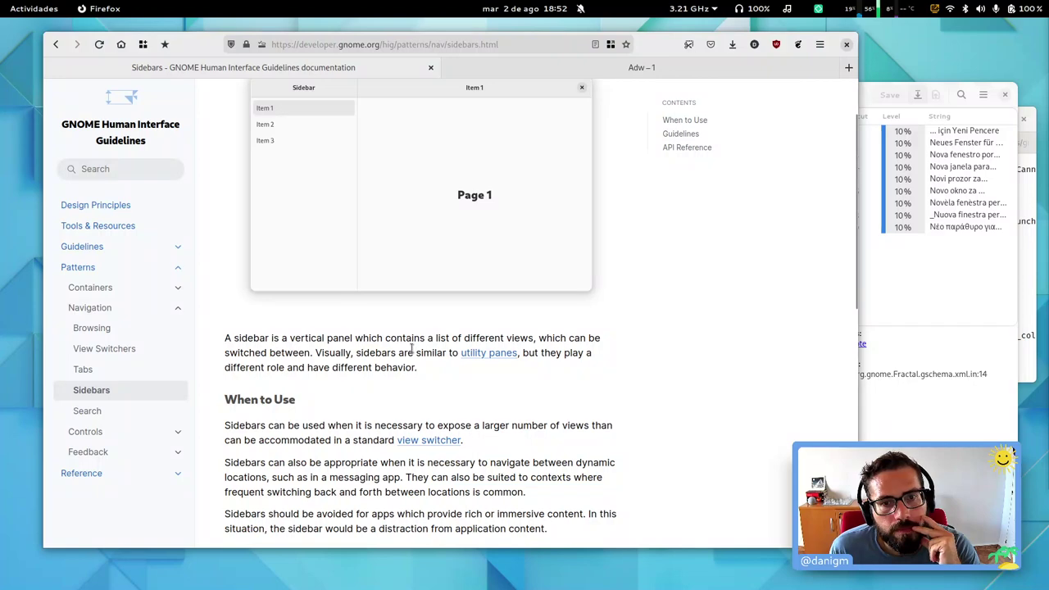
scroll(443, 327, "down", 2)
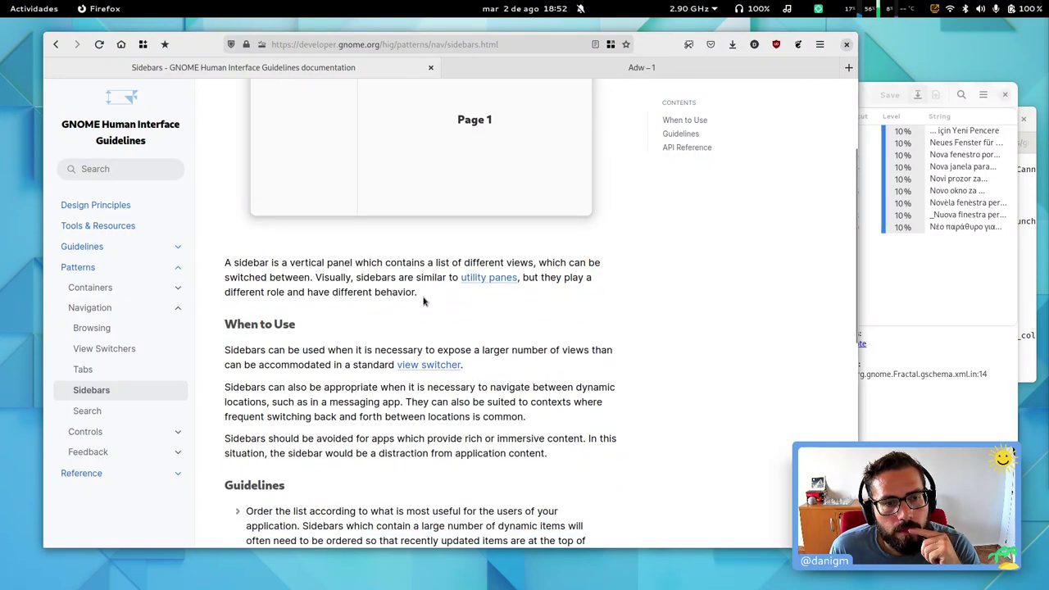
scroll(343, 289, "down", 4)
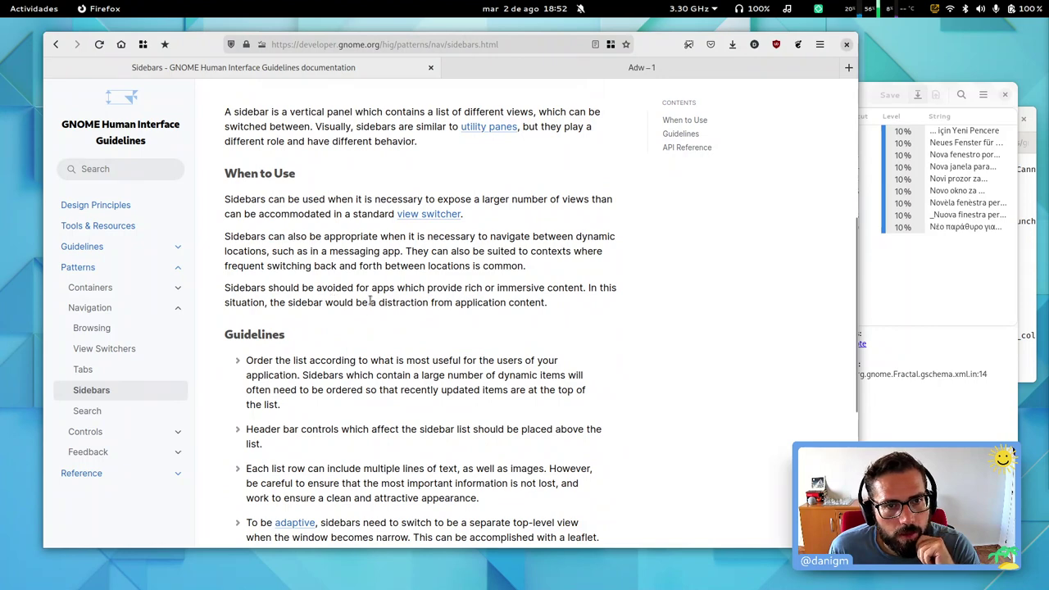
scroll(371, 302, "down", 2)
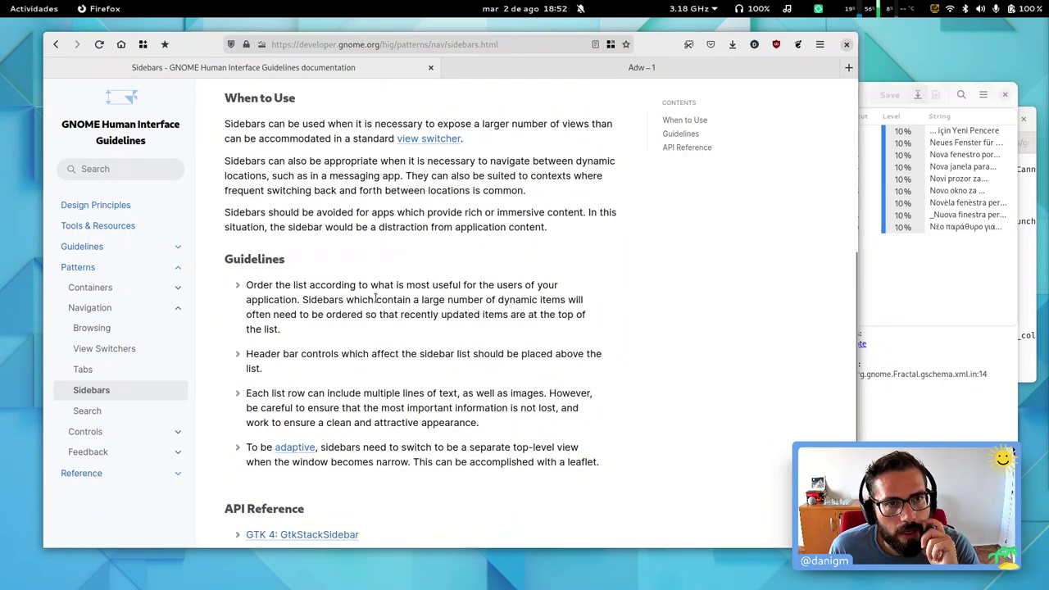
triple_click(363, 124)
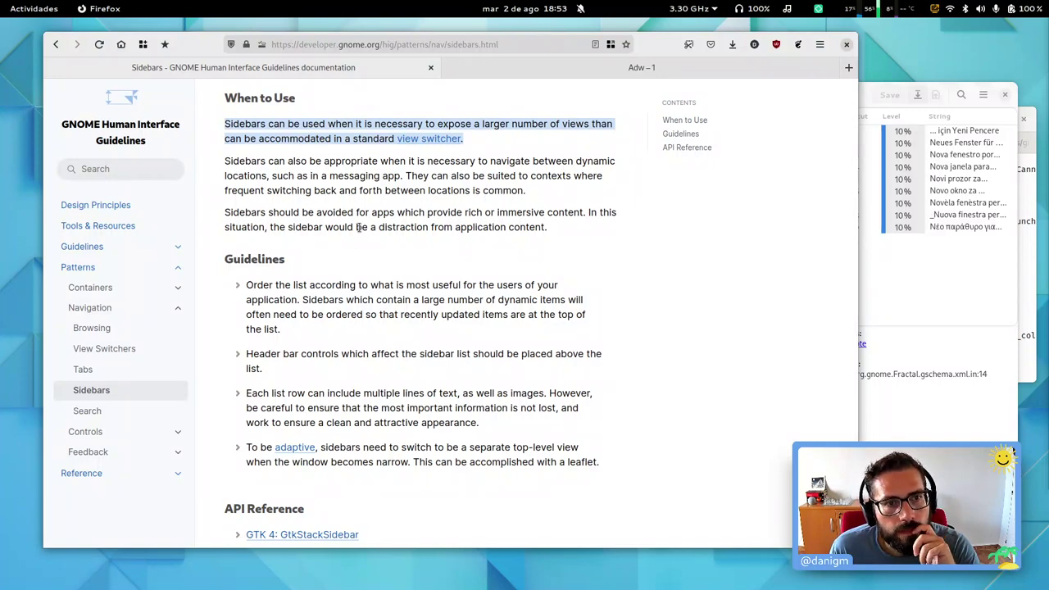
scroll(358, 227, "down", 2)
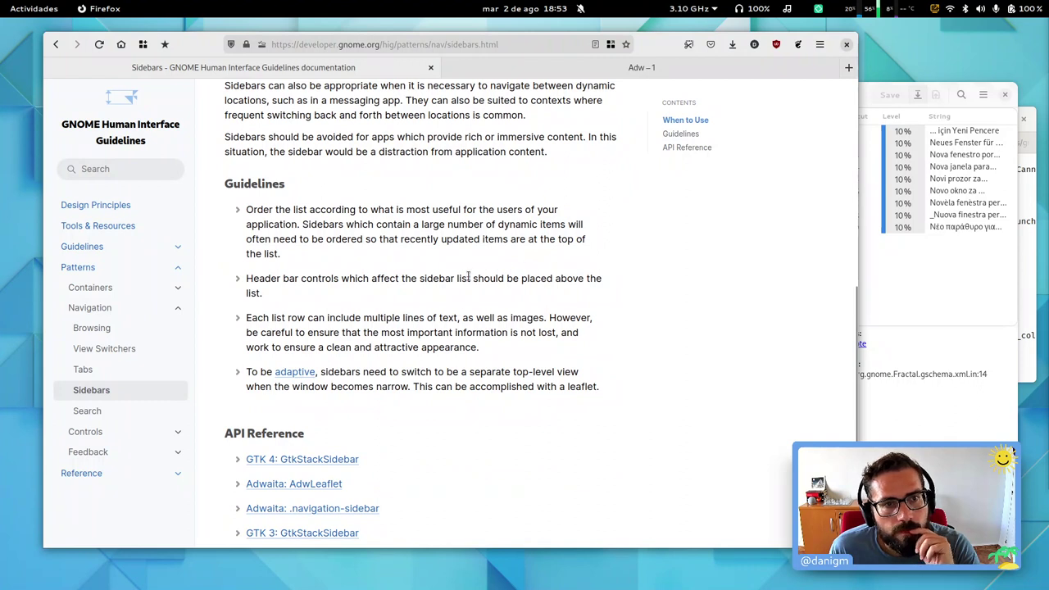
scroll(517, 291, "down", 2)
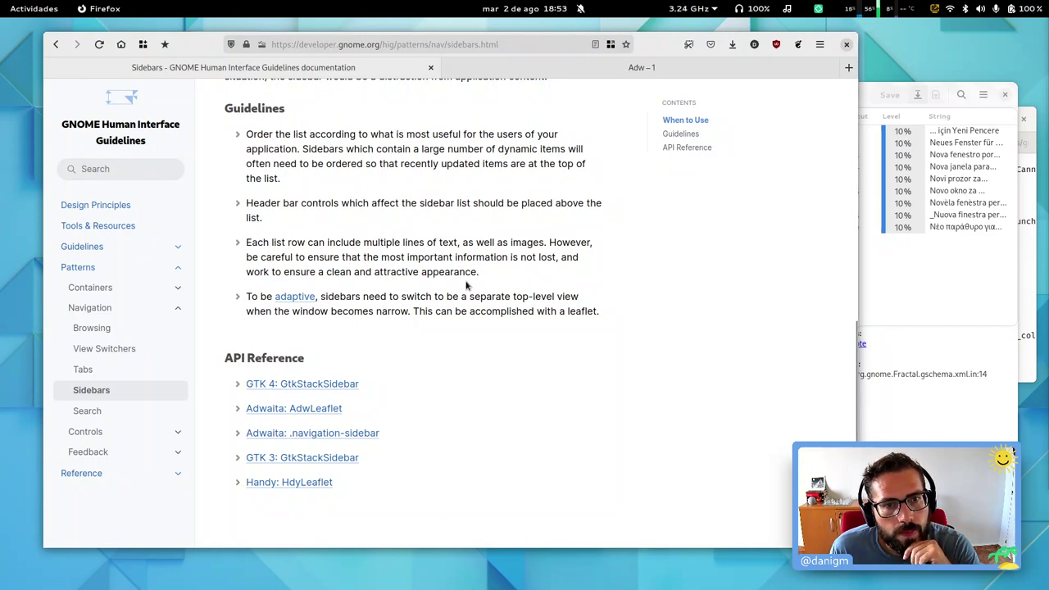
Step: Review the Sidebars guidelines from the example image to the API Reference and open the following Search guidelines page
scroll(472, 282, "up", 10)
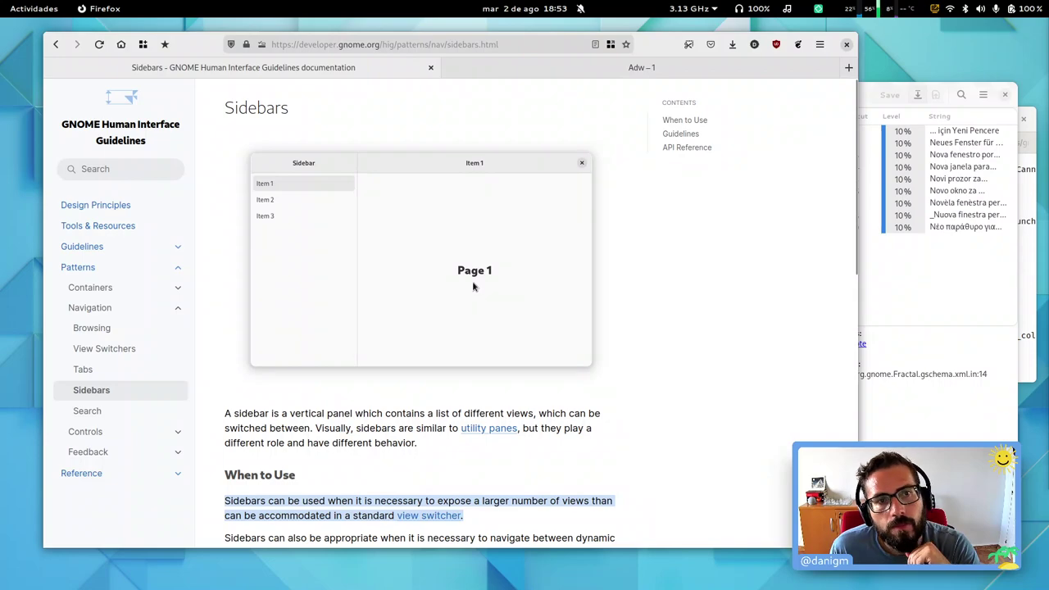
scroll(473, 285, "down", 5)
scroll(473, 285, "up", 5)
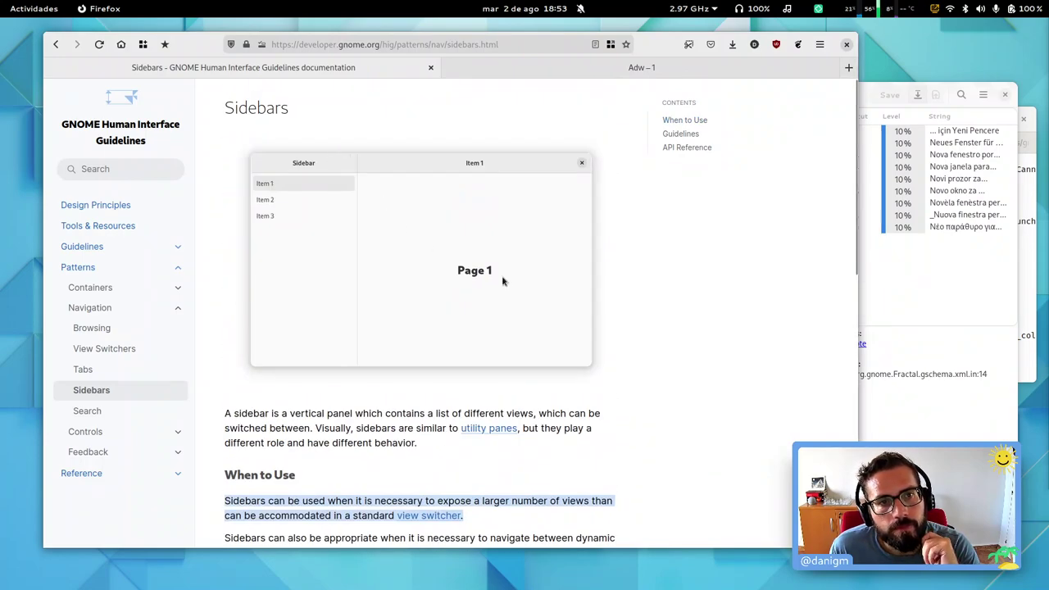
scroll(503, 281, "down", 15)
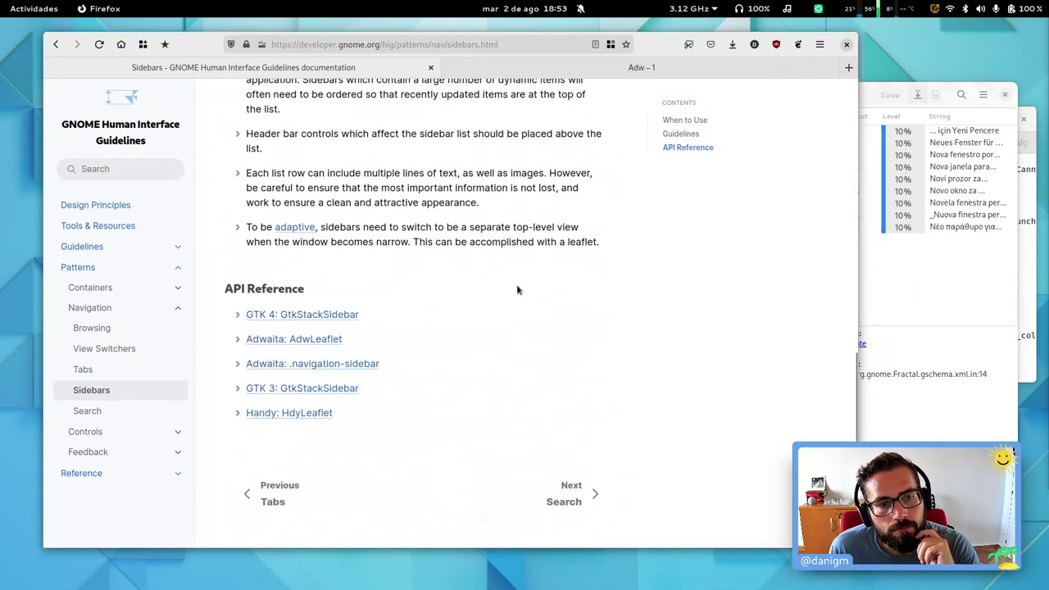
left_click(579, 497)
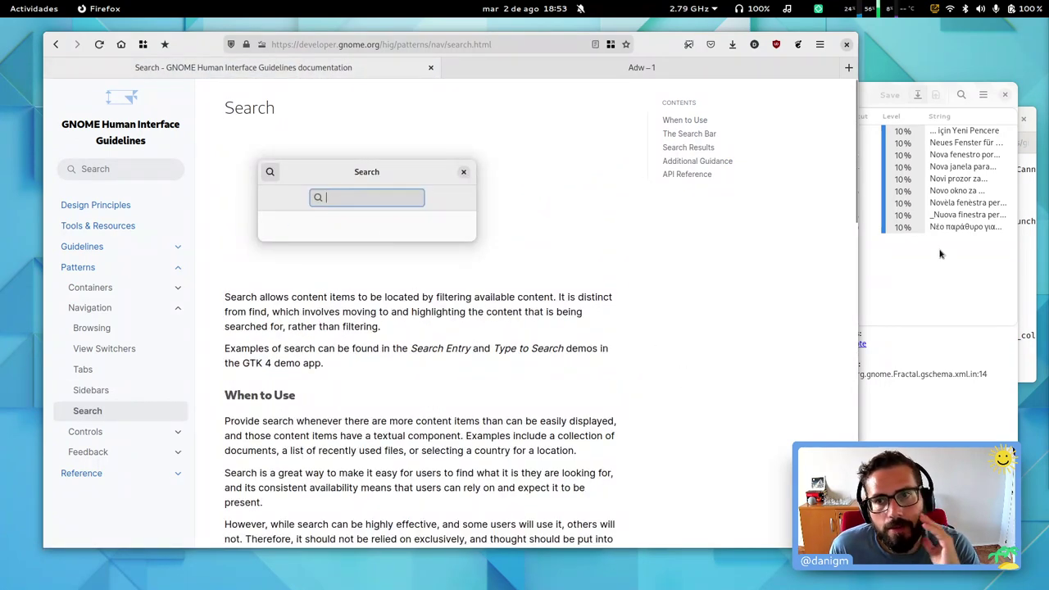
Step: Switch to the terminal's HIG-TODO file and add an unchecked item below the column view entry, starting with "Update sear"
left_click(1031, 241)
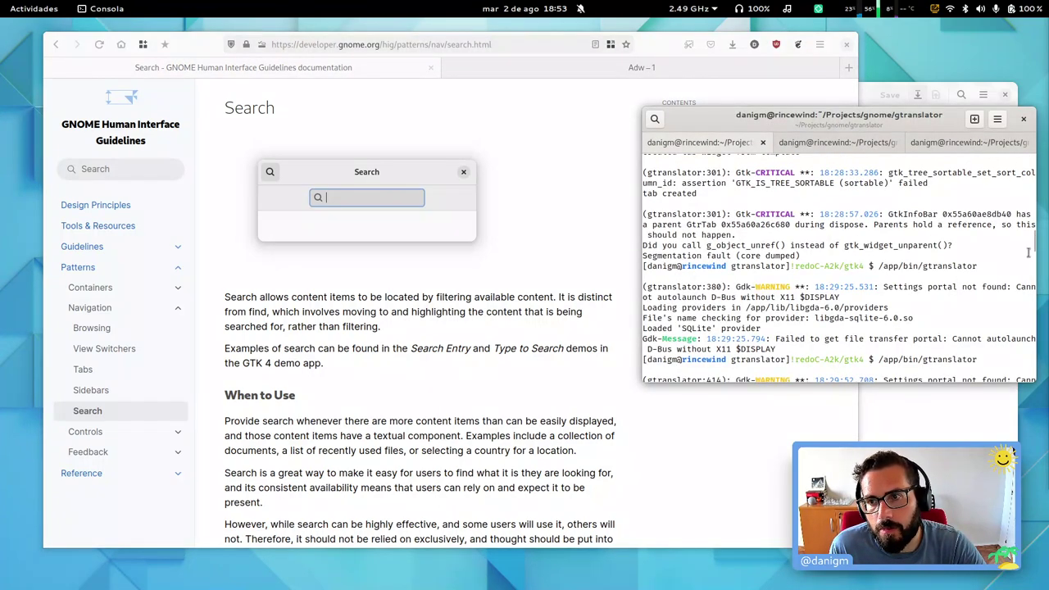
scroll(840, 270, "down", 10)
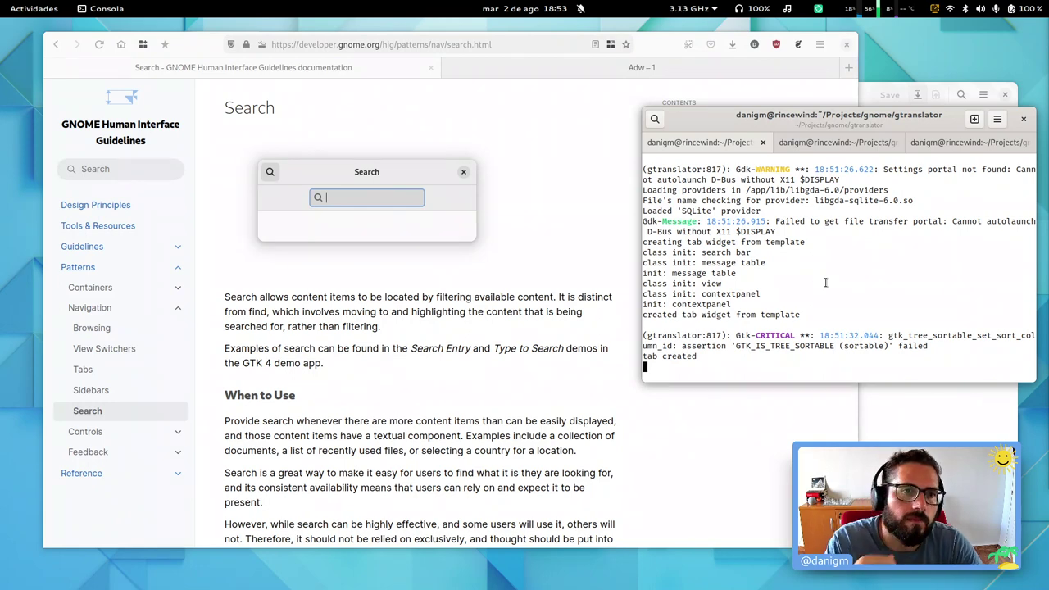
key("ctrl+Page_Down")
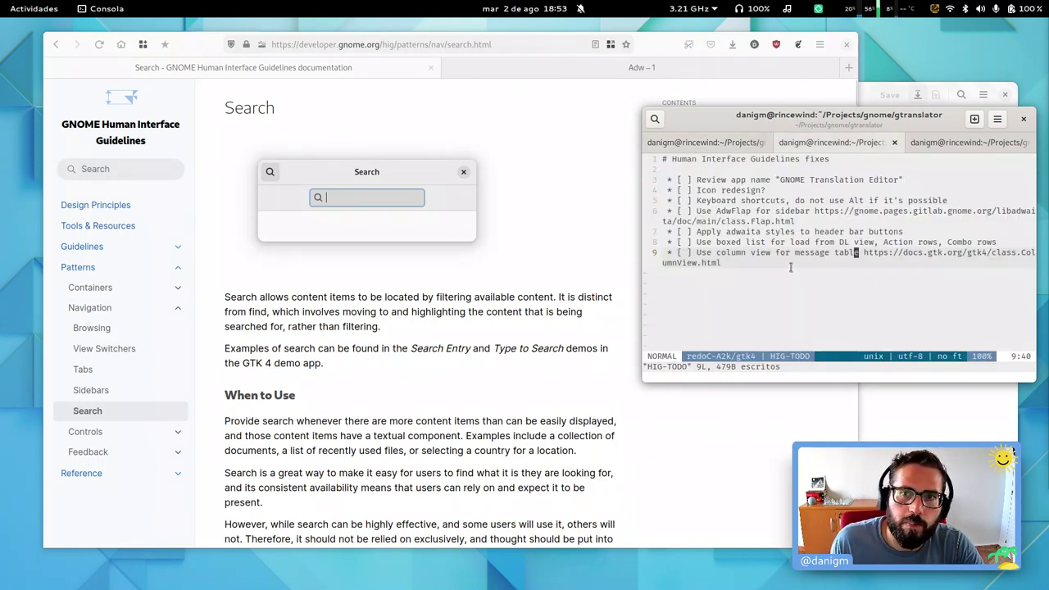
type("o")
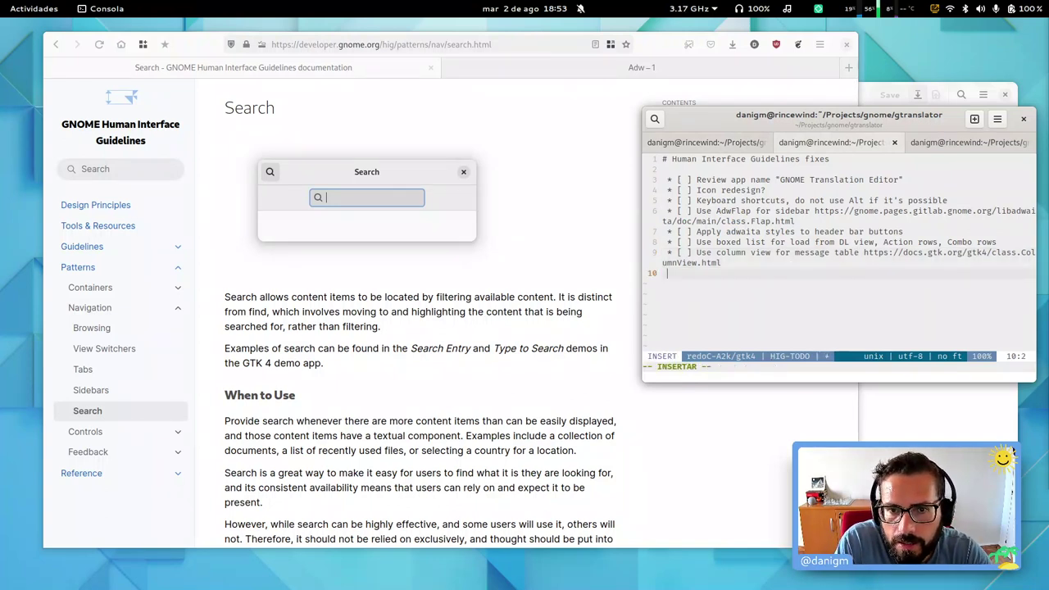
type(" * [ ] ")
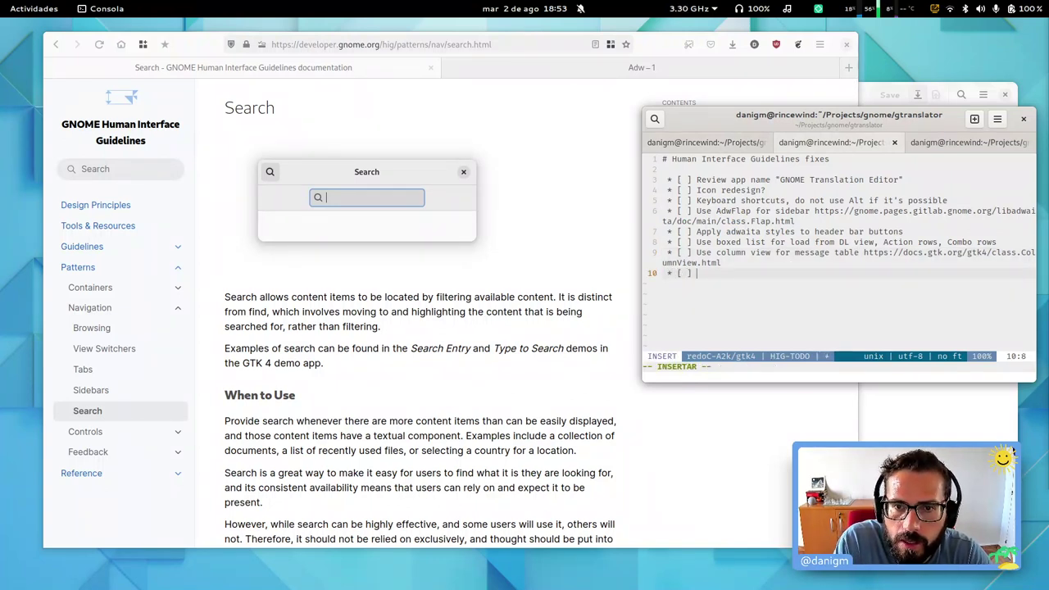
type("Update sear")
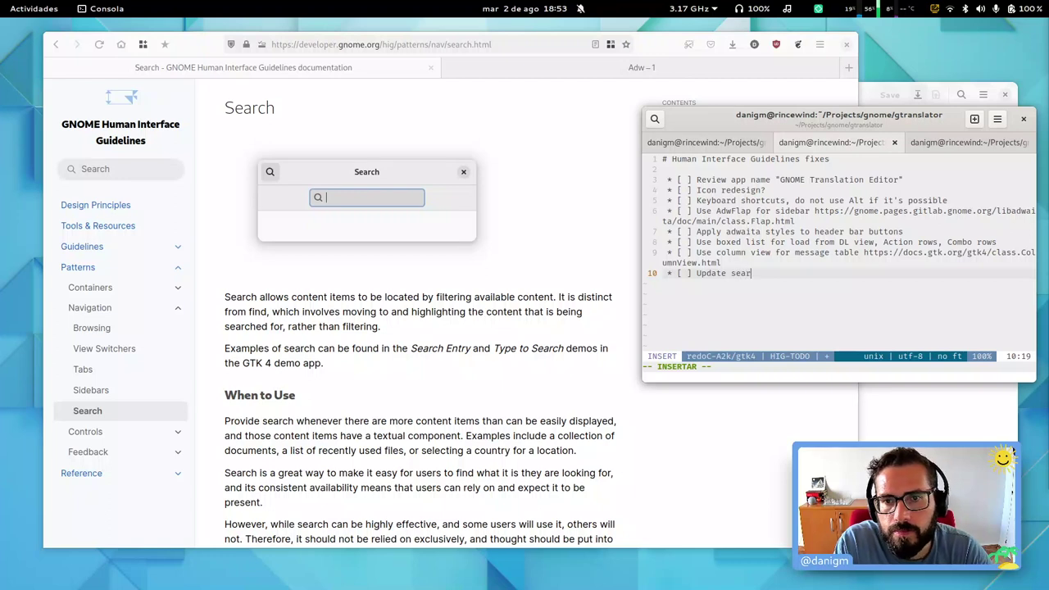
Step: Continue the last to-do item in the HIG-TODO file so it reads "Update search bar to"
type("ch bar to")
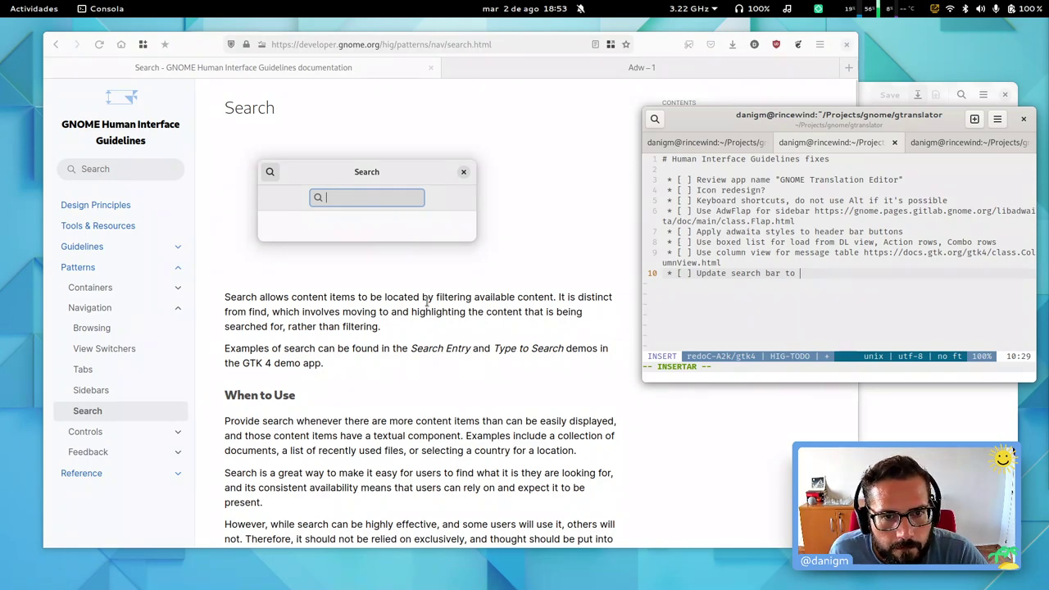
scroll(426, 301, "down", 2)
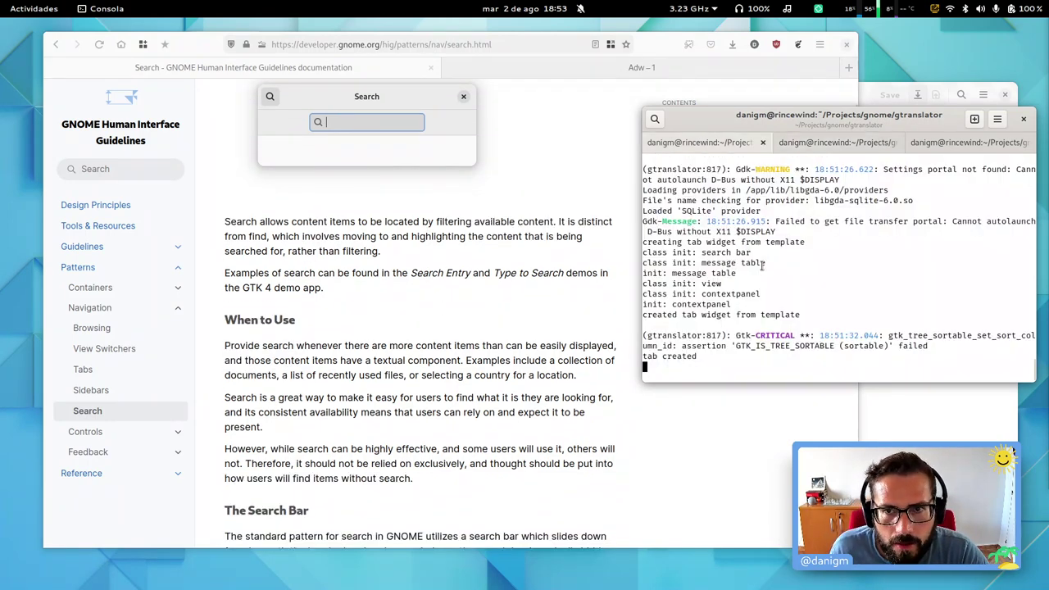
Step: Switch to the running Translation Editor, examine its search bar in the GTK inspector's object tree, and close the inspector and the editor
key("ctrl+Page_Up")
key("Up")
key("super")
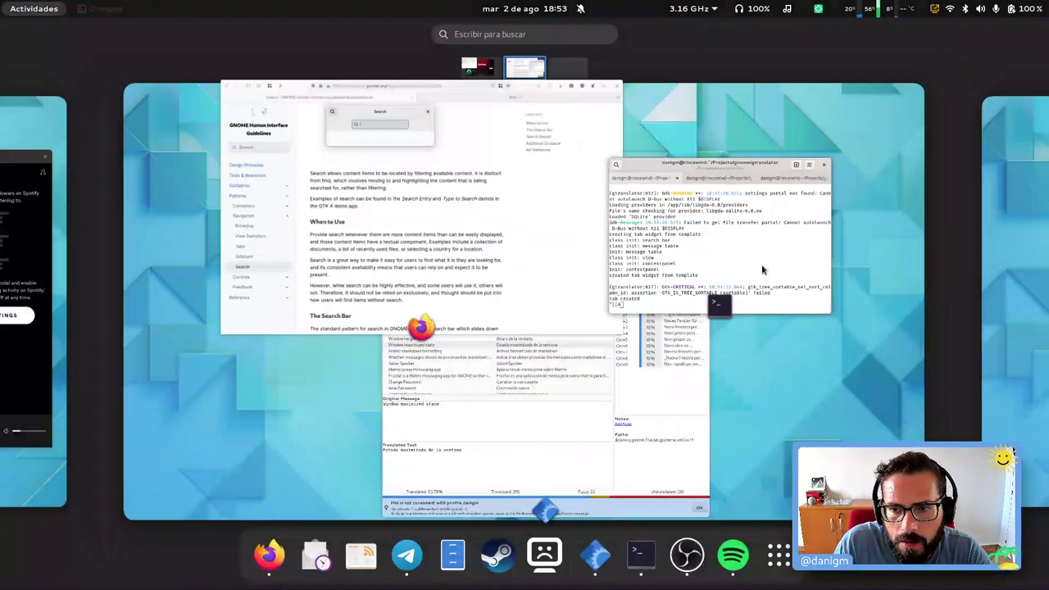
left_click(601, 421)
left_click(962, 95)
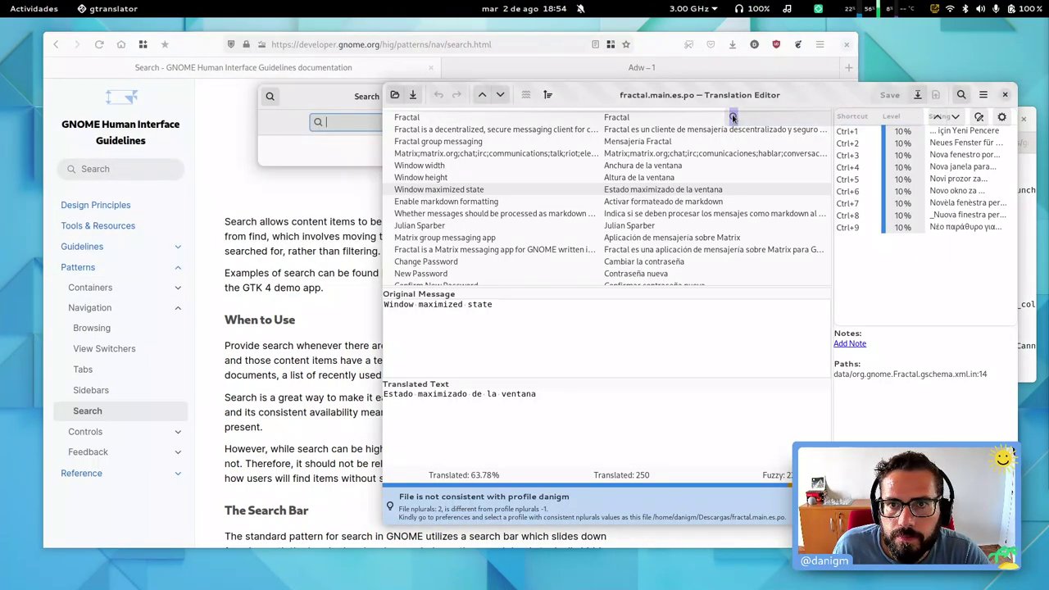
key("ctrl+shift+d")
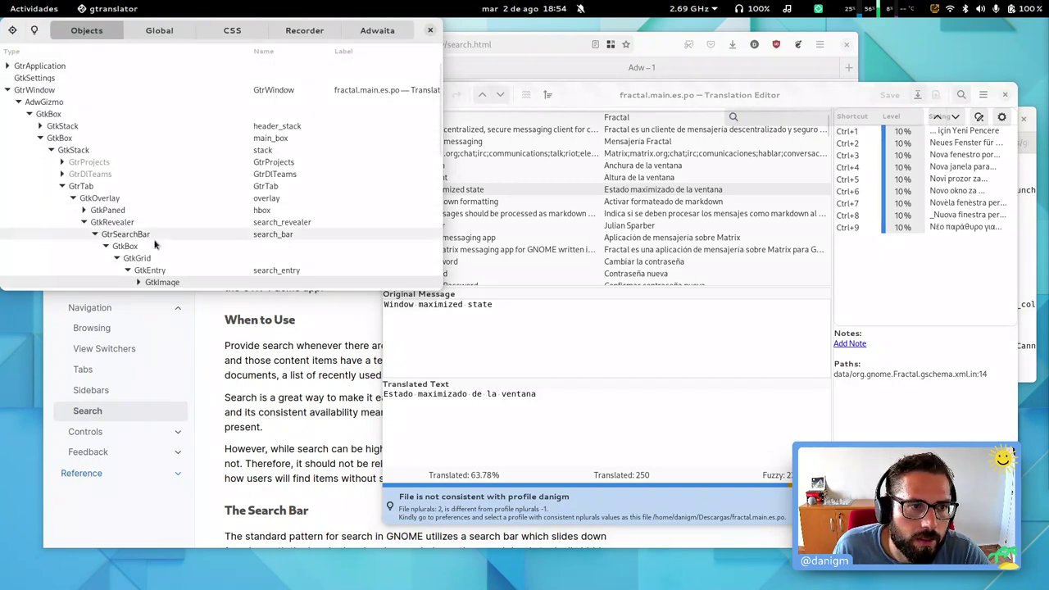
left_click(105, 200)
left_click(431, 31)
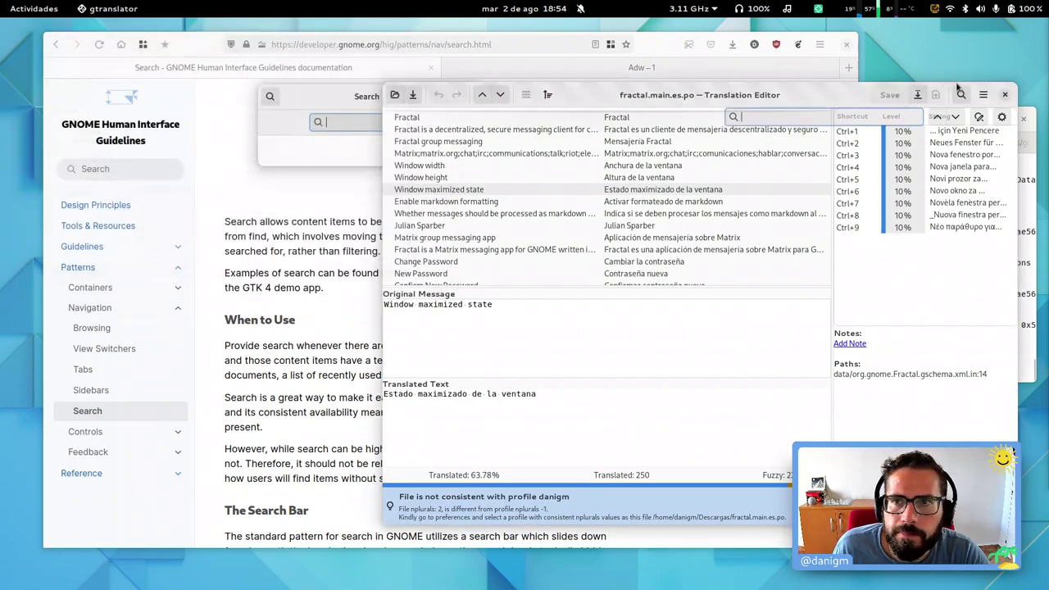
left_click(1006, 94)
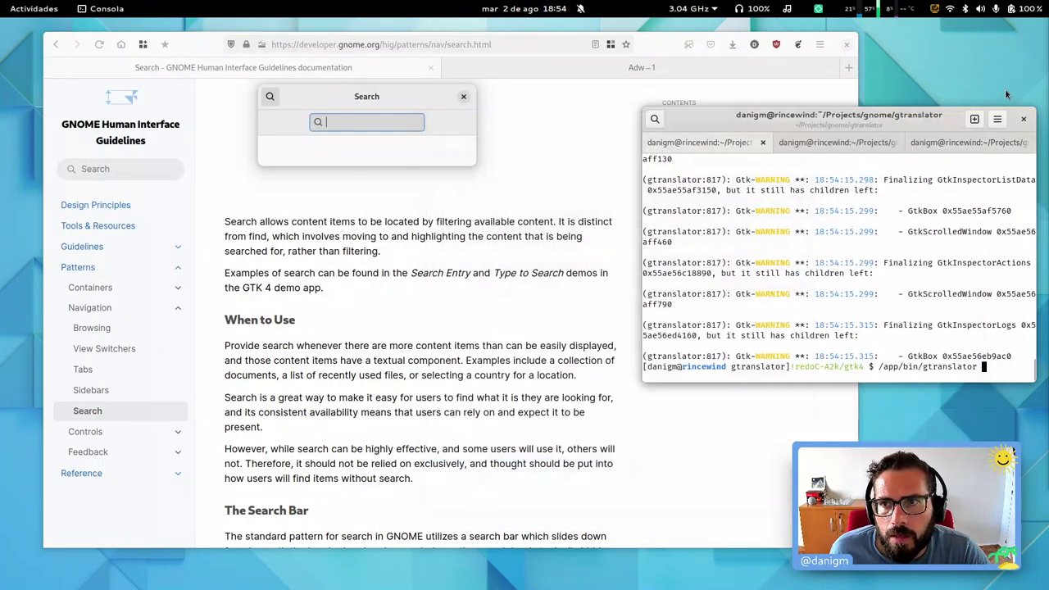
Step: Read the "When to Use" and "The Search Bar" sections of the GNOME Human Interface Guidelines search page
left_click(487, 284)
scroll(487, 285, "down", 2)
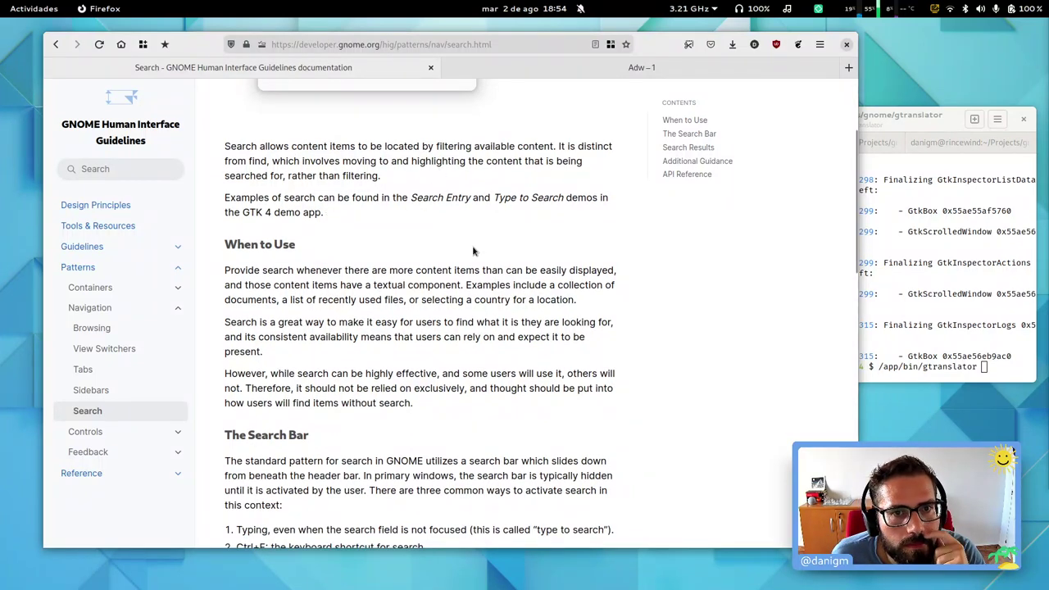
scroll(344, 258, "down", 2)
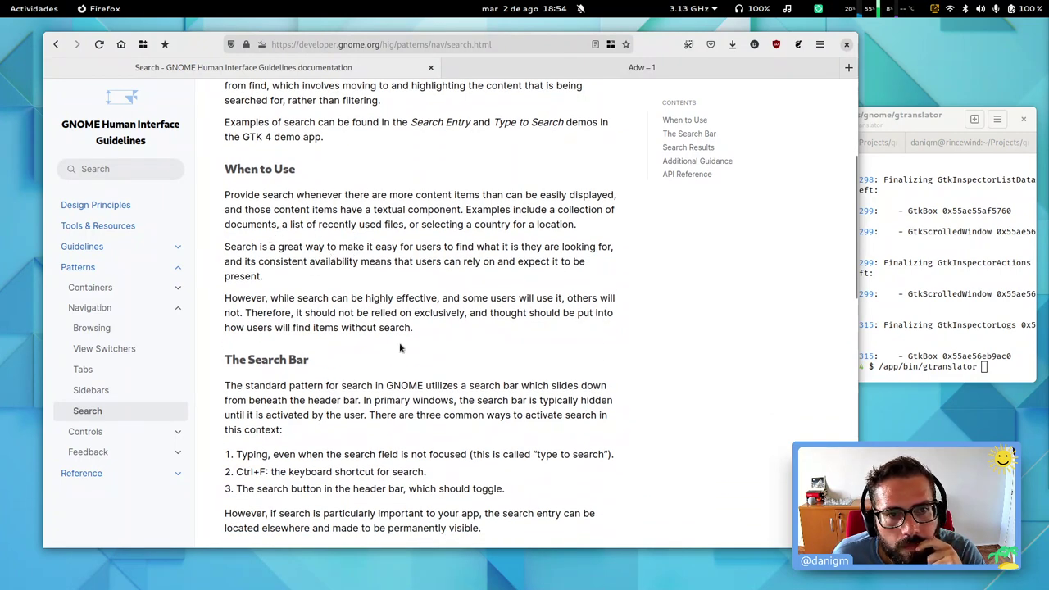
scroll(399, 346, "down", 4)
triple_click(327, 235)
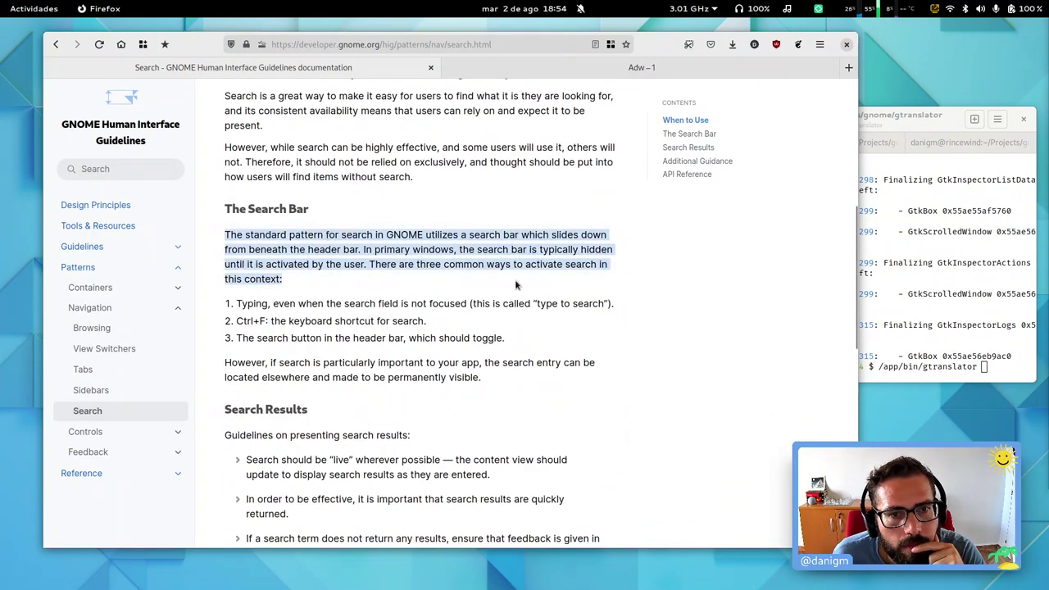
Step: Return to the HIG-TODO file in the terminal and shorten the last item to "Update search bar"
left_click(929, 222)
key("ctrl+Page_Up")
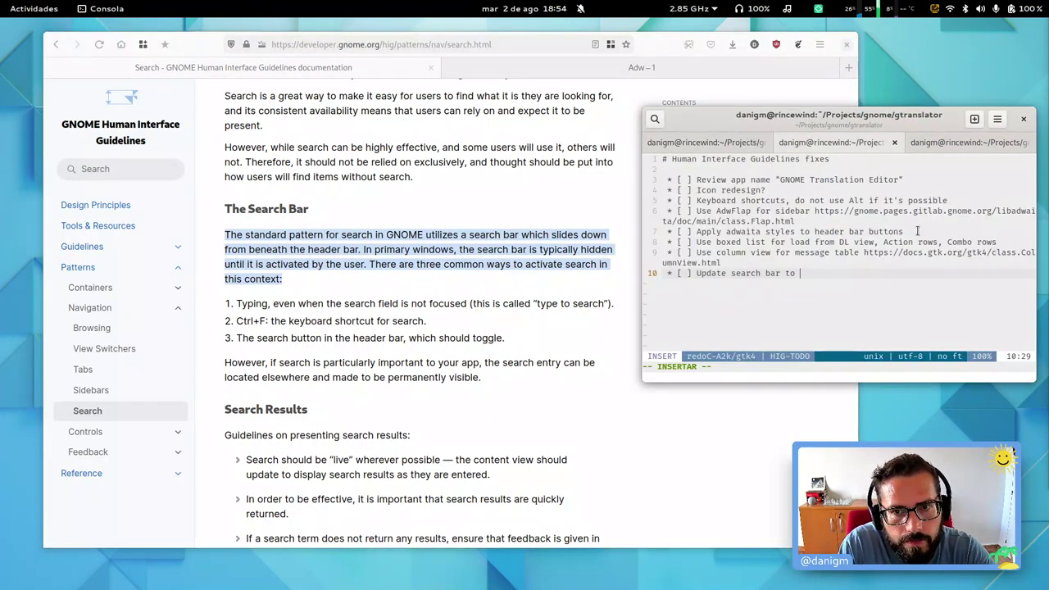
key("BackSpace")
key("BackSpace")
Step: Read the "Search Results" and "Additional Guidance" sections of the search guidelines, down to the API references
scroll(426, 295, "down", 2)
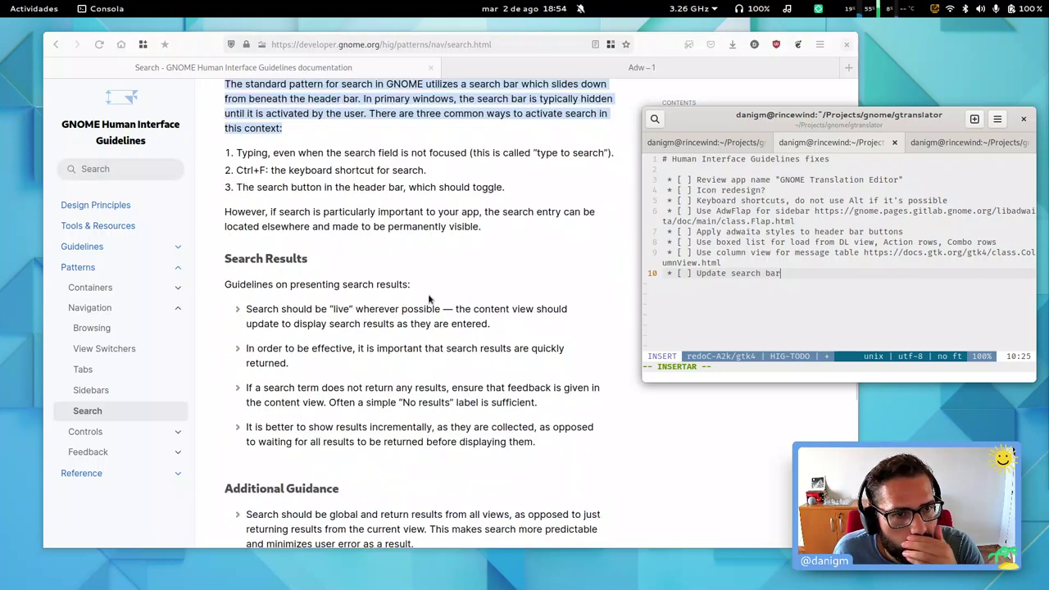
scroll(492, 295, "down", 1)
scroll(483, 297, "down", 1)
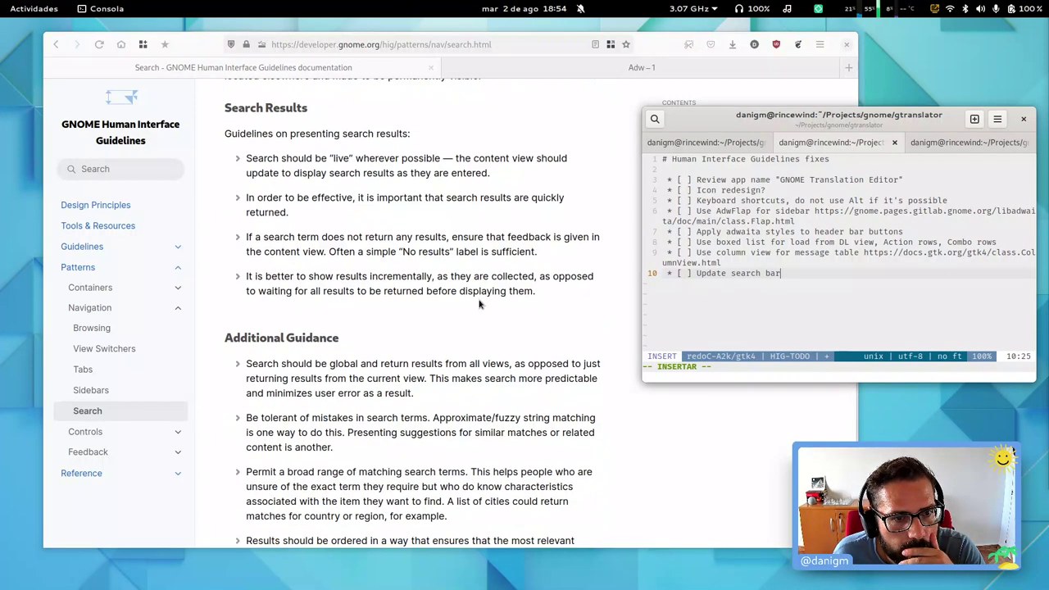
triple_click(338, 158)
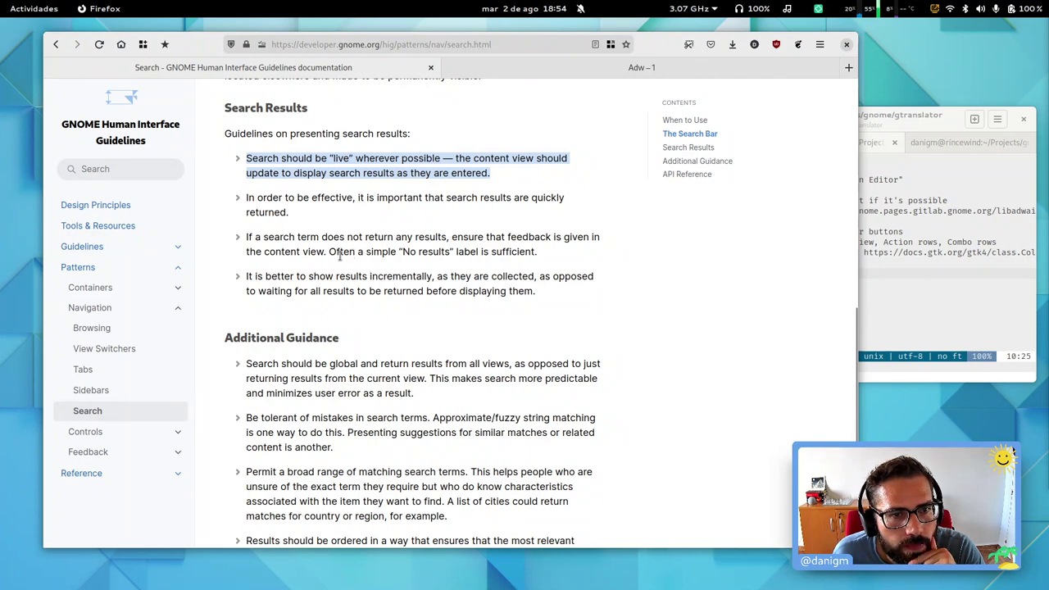
scroll(340, 256, "down", 2)
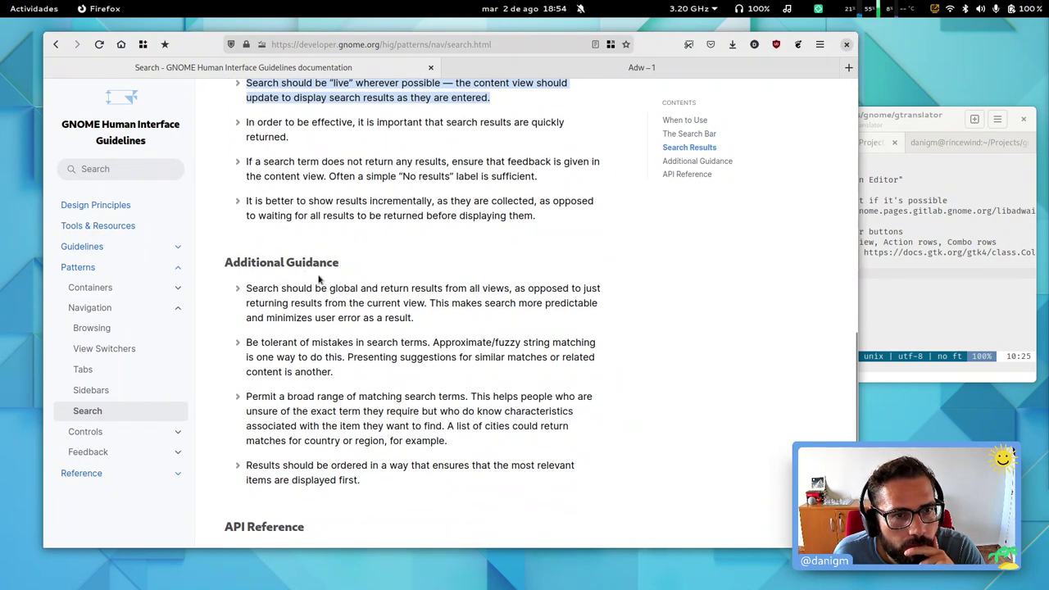
scroll(318, 277, "down", 2)
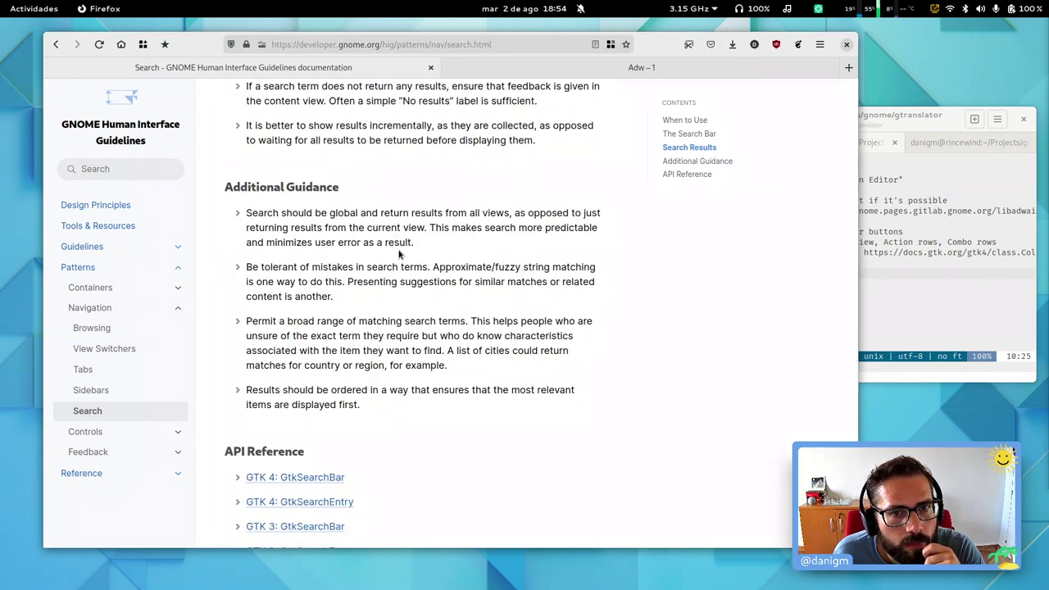
scroll(399, 254, "down", 4)
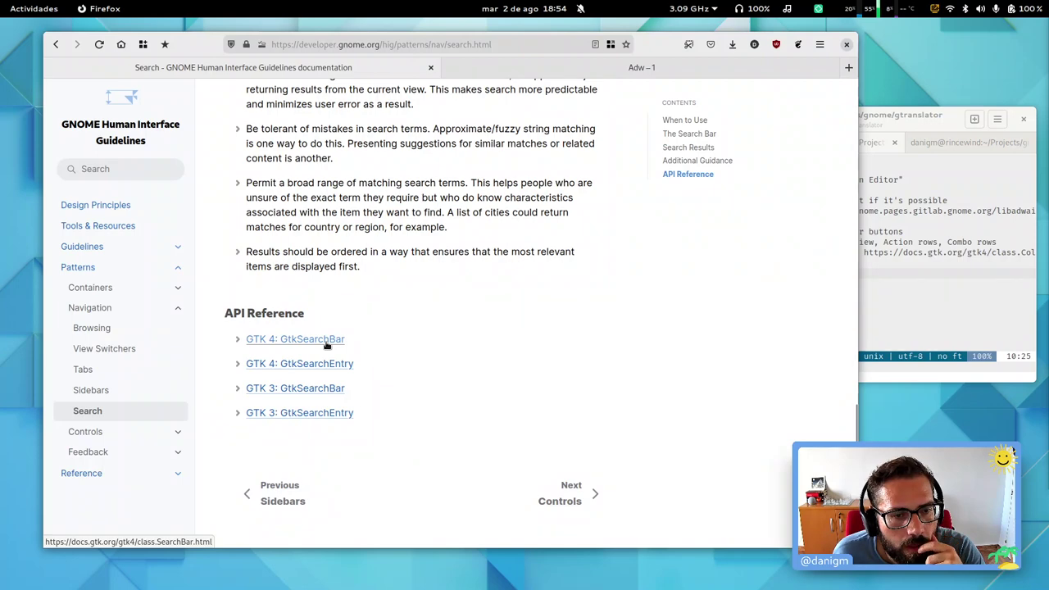
Step: Open the GTK 4 GtkSearchBar reference in a separate browser tab and read its description
middle_click(327, 345)
left_click(468, 74)
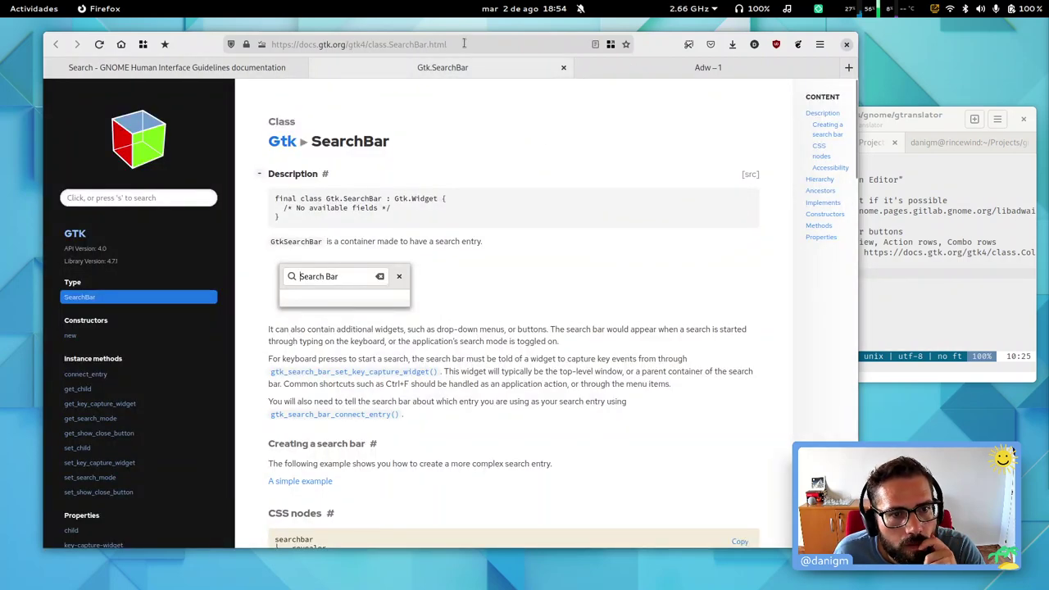
triple_click(311, 241)
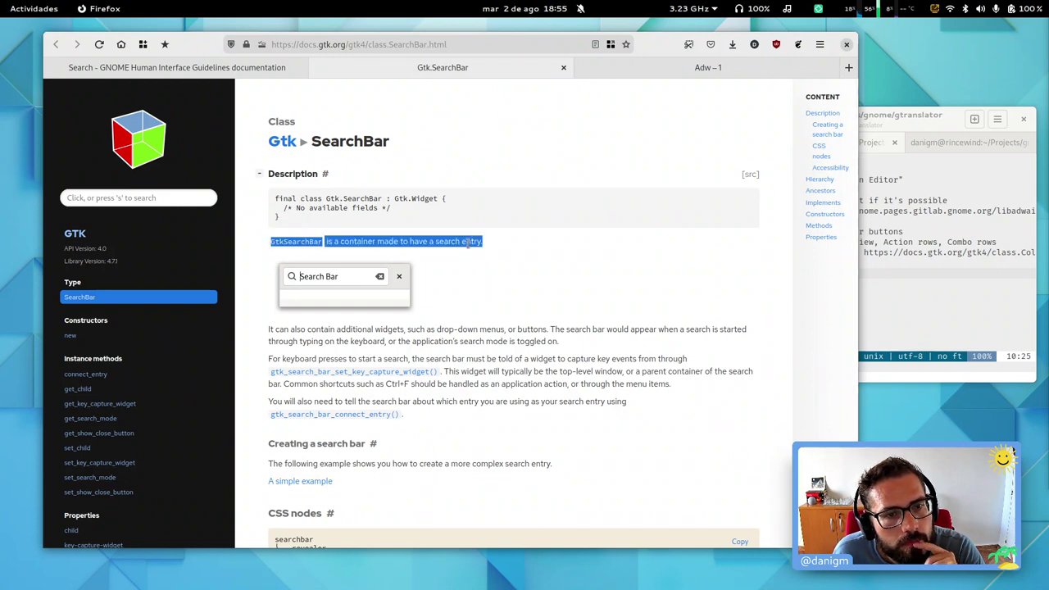
triple_click(435, 331)
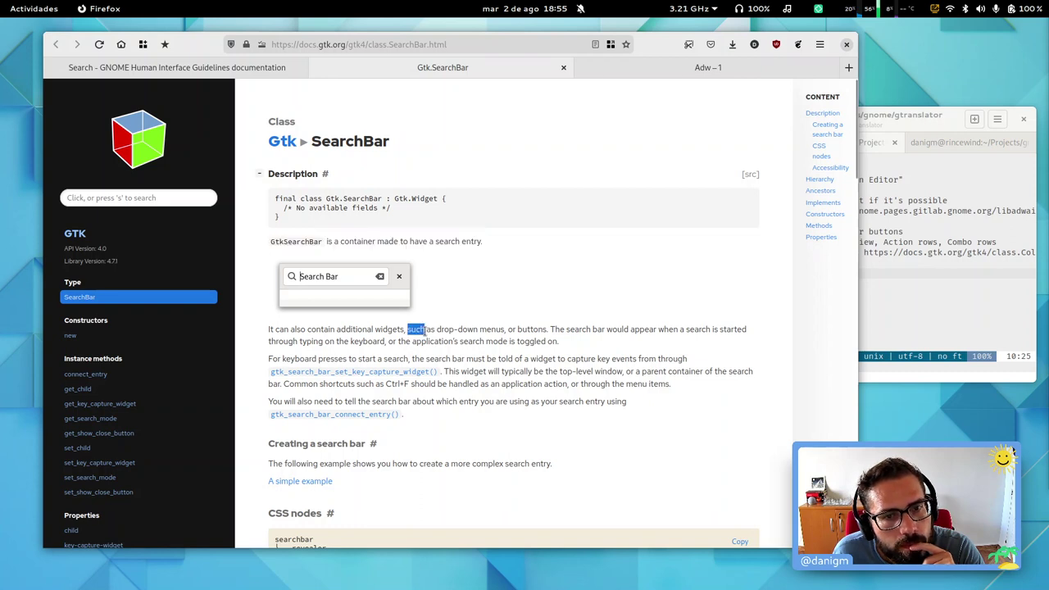
triple_click(499, 337)
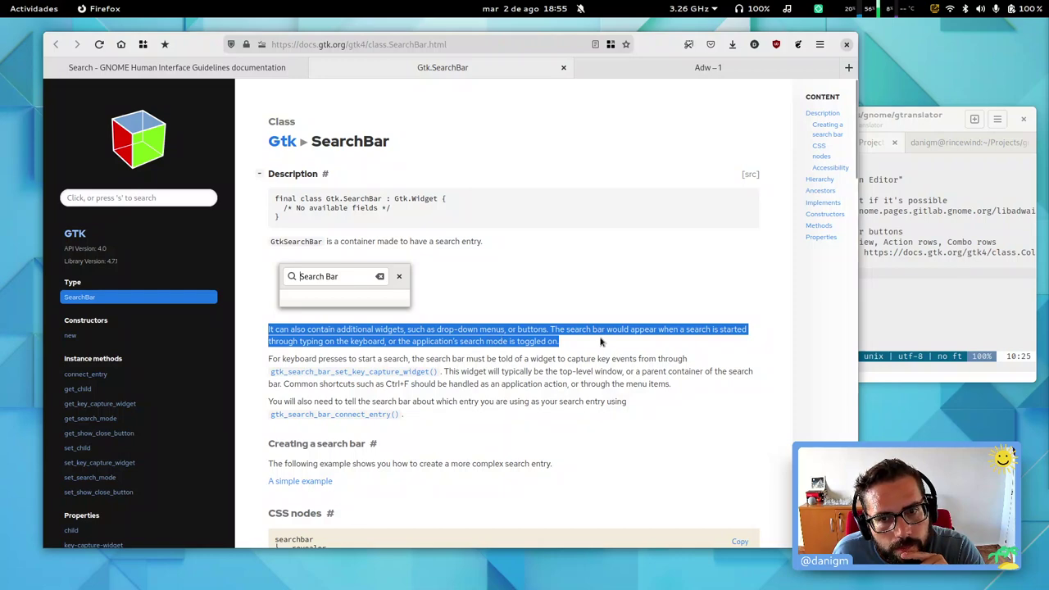
left_click(518, 44)
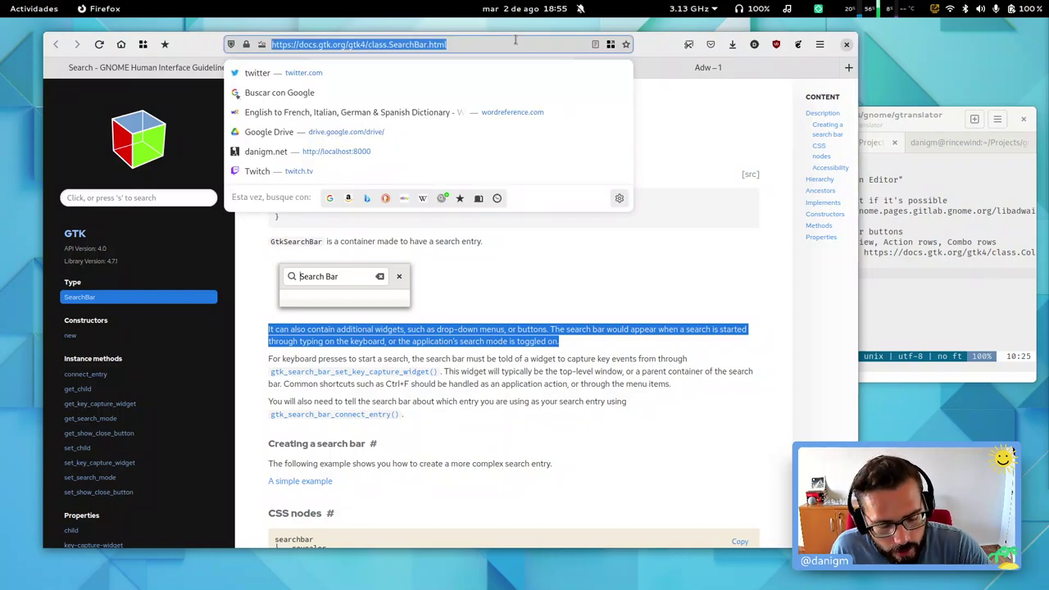
left_click(897, 271)
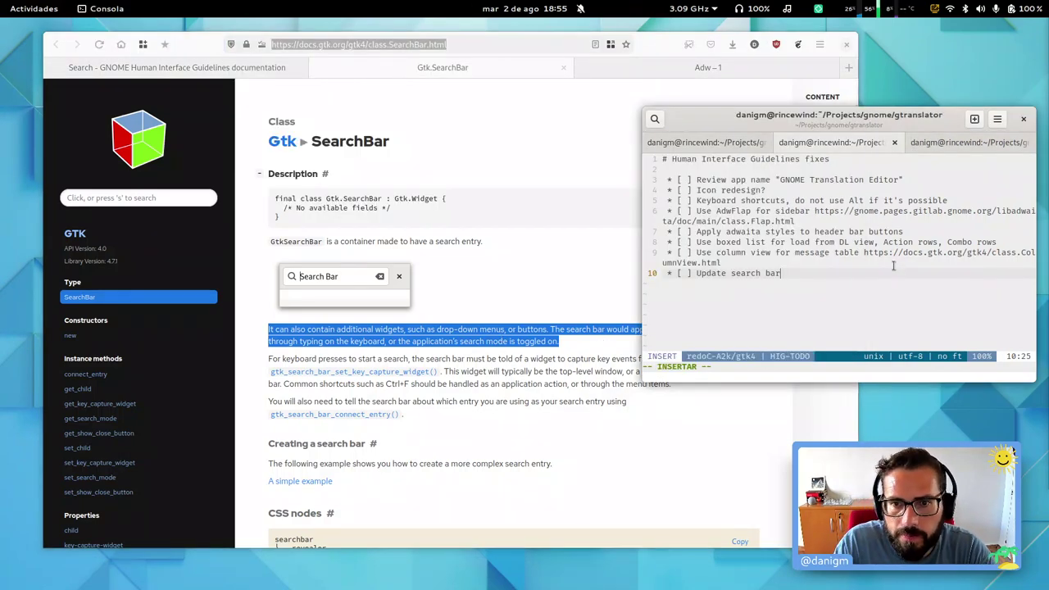
type(", use e")
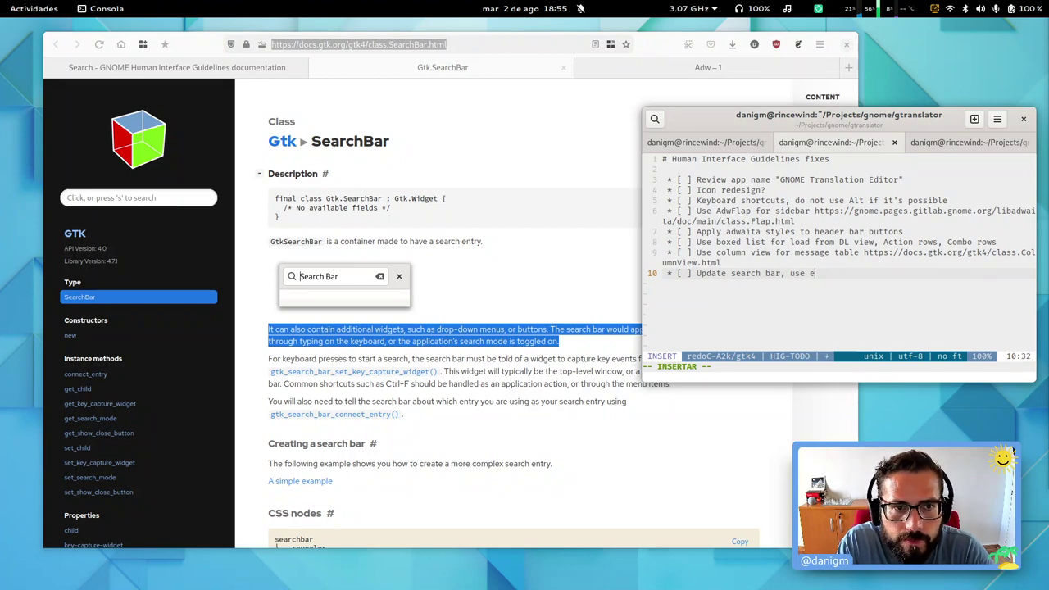
type("GtkSearchBar")
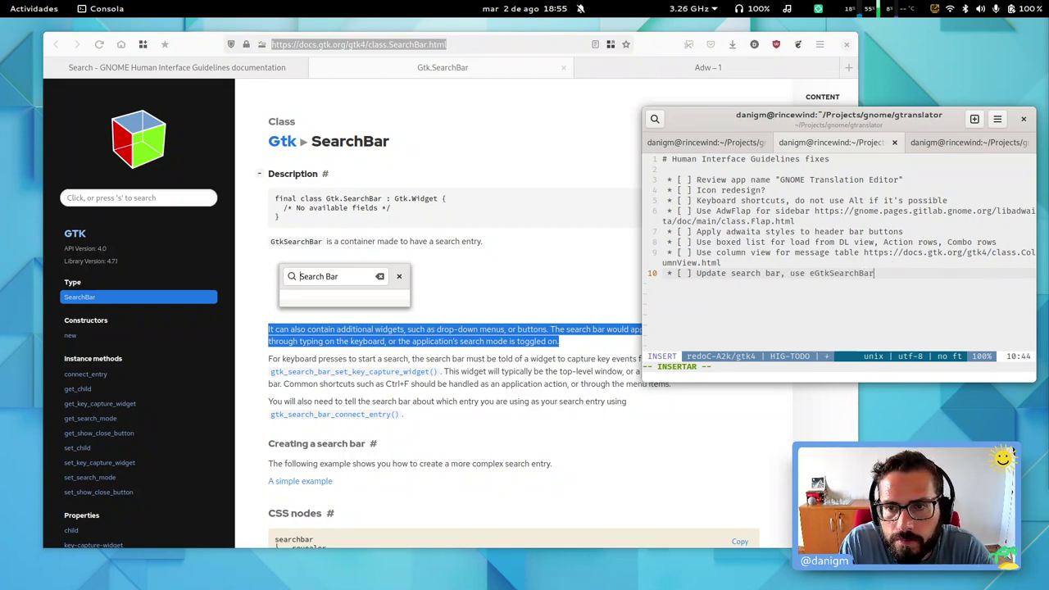
key("ctrl+w")
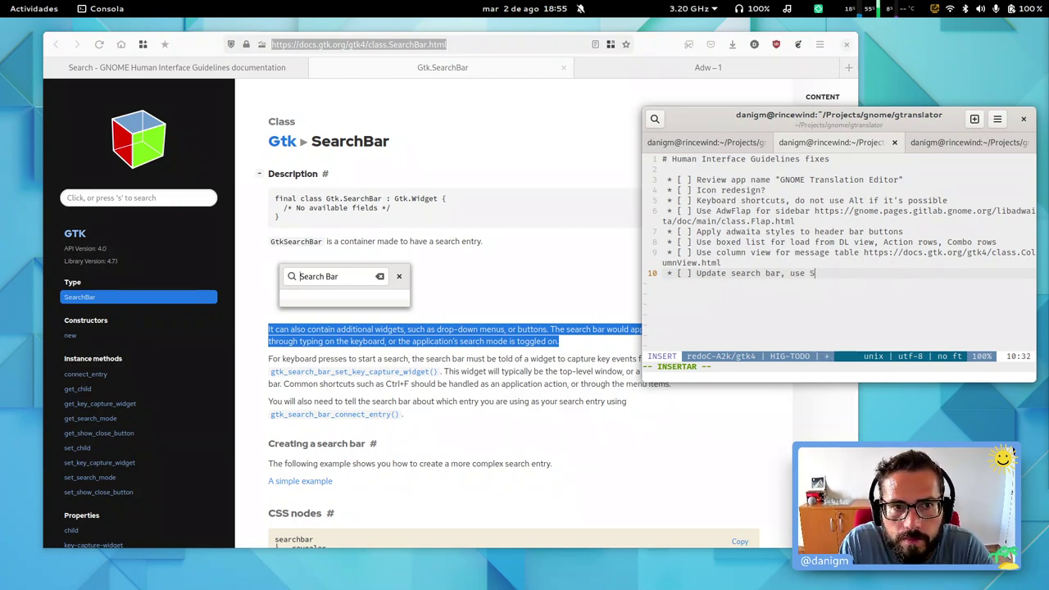
type("SearchBar widget: <BS>")
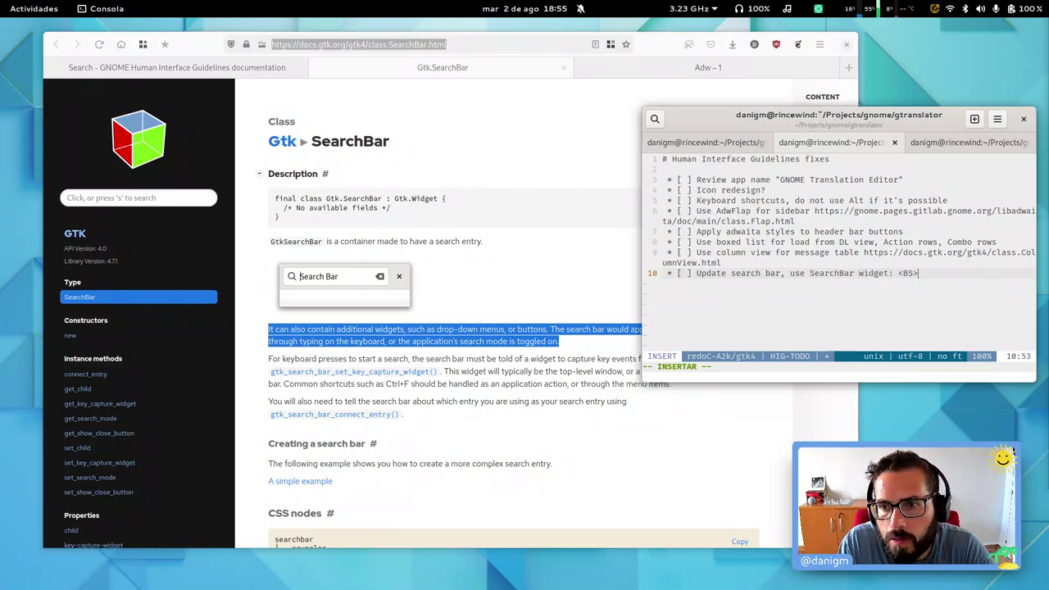
key("Escape")
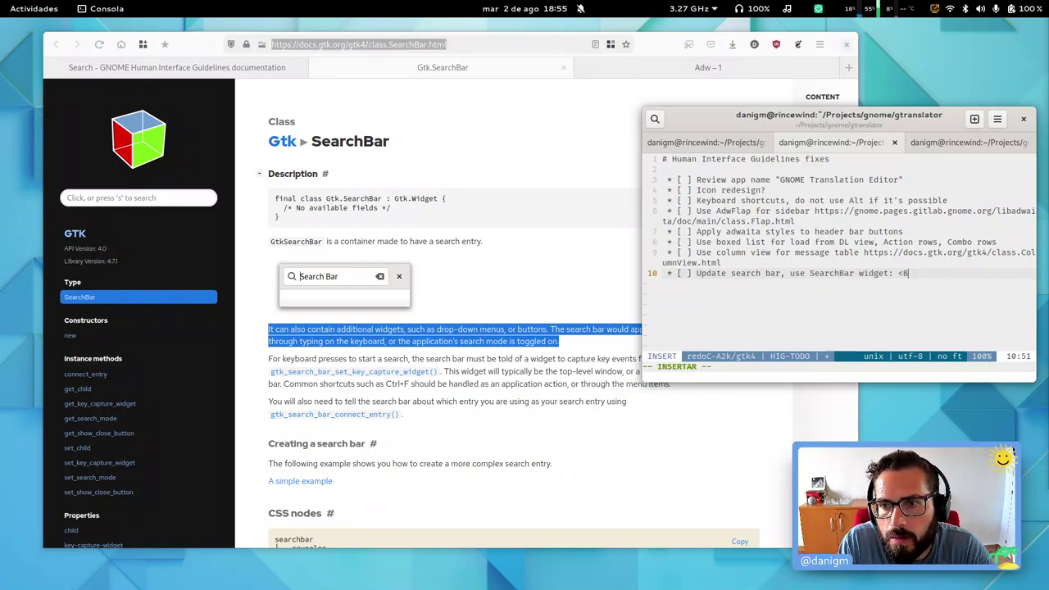
type("p")
type(":w")
key("Return")
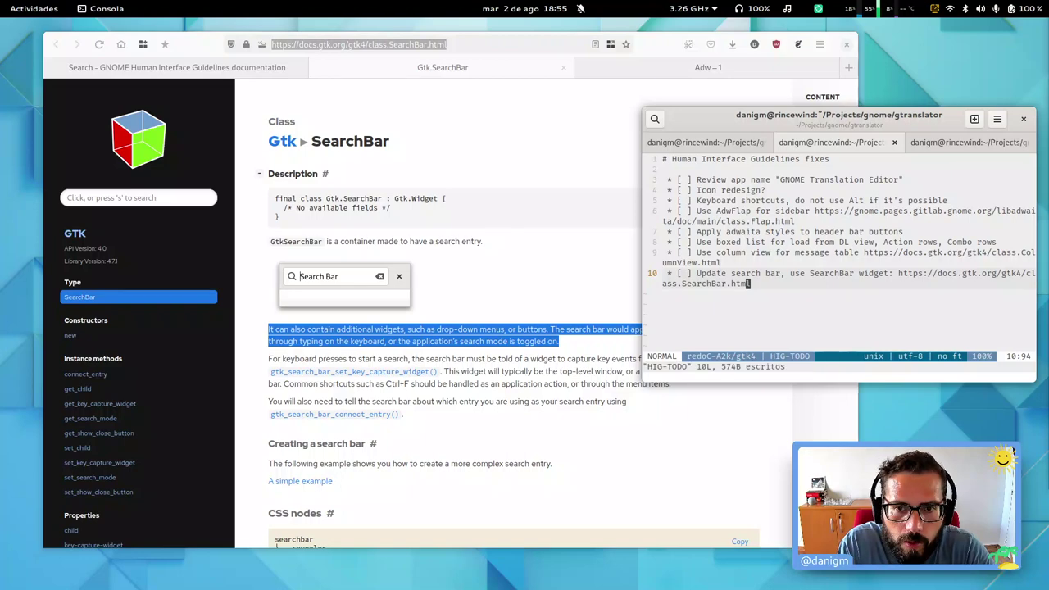
Step: Look through the GtkSearchBar reference's CSS nodes and methods, check the guidelines' API links, and reread the class description
left_click(512, 413)
scroll(613, 380, "down", 10)
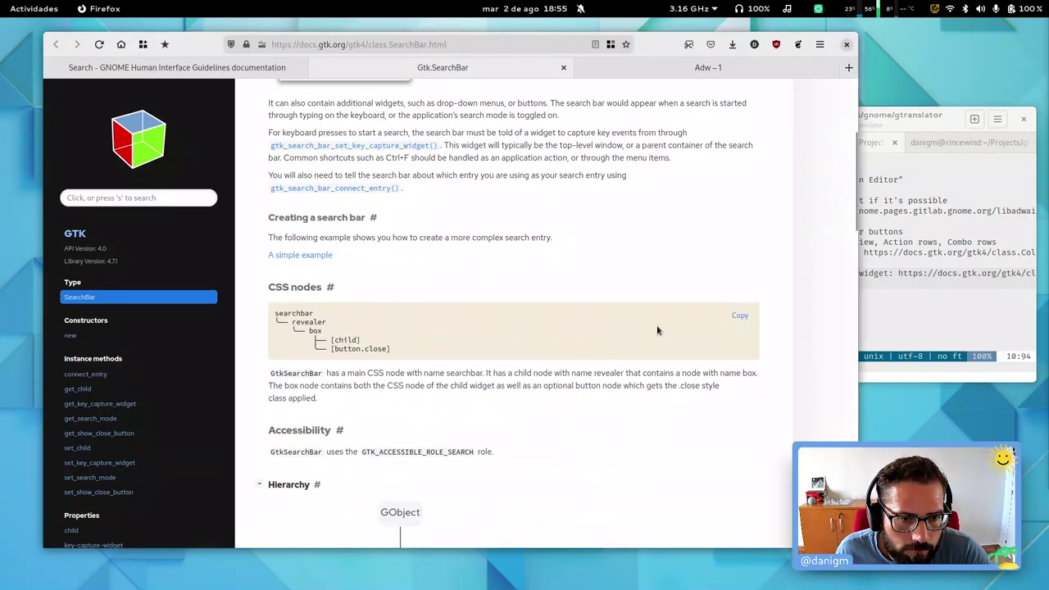
scroll(651, 324, "down", 20)
scroll(644, 323, "up", 15)
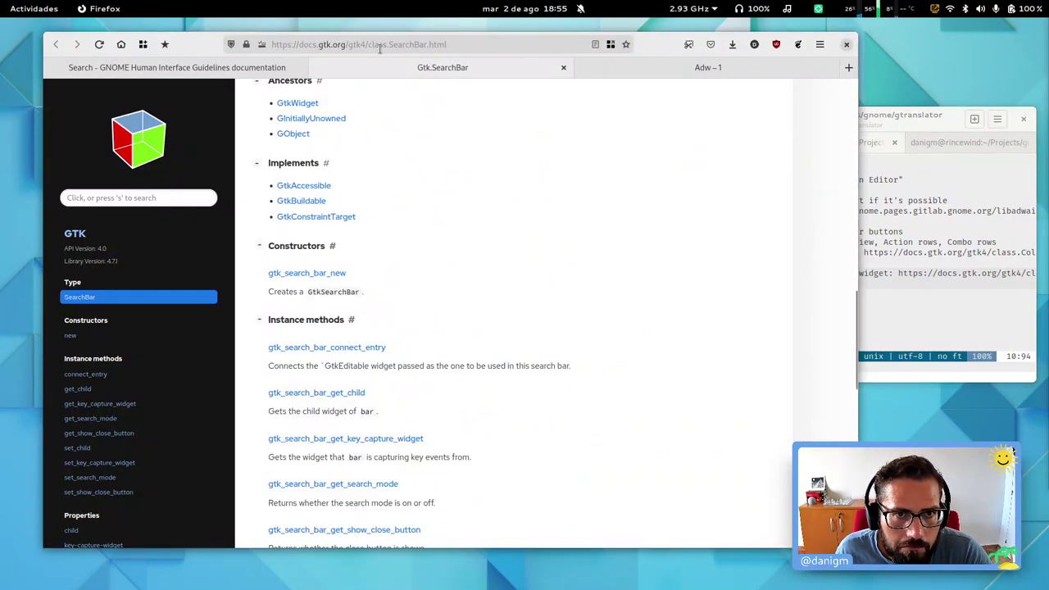
left_click(255, 71)
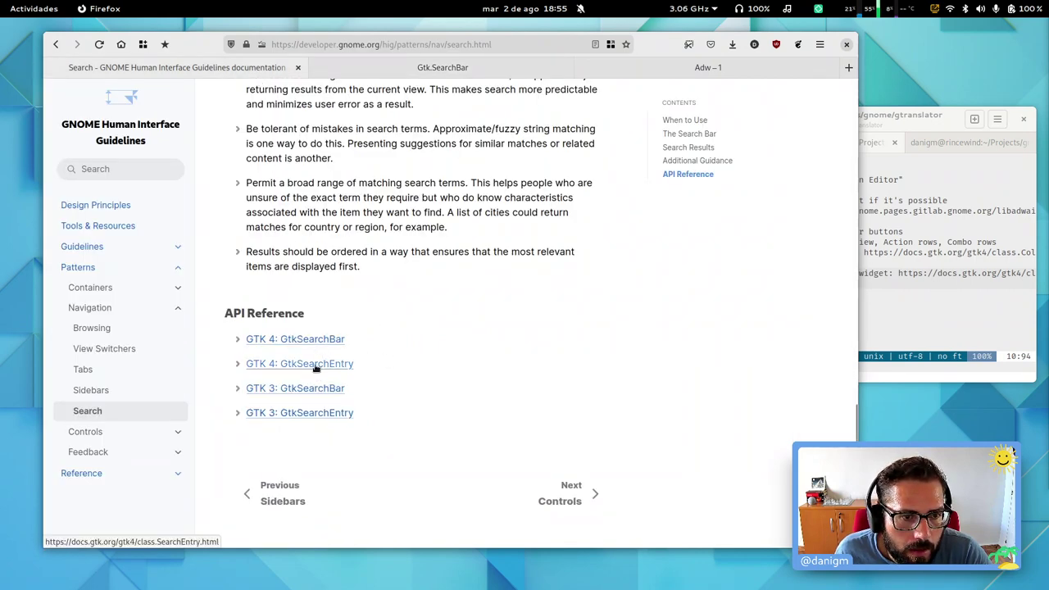
key("ctrl+Tab")
scroll(578, 320, "up", 10)
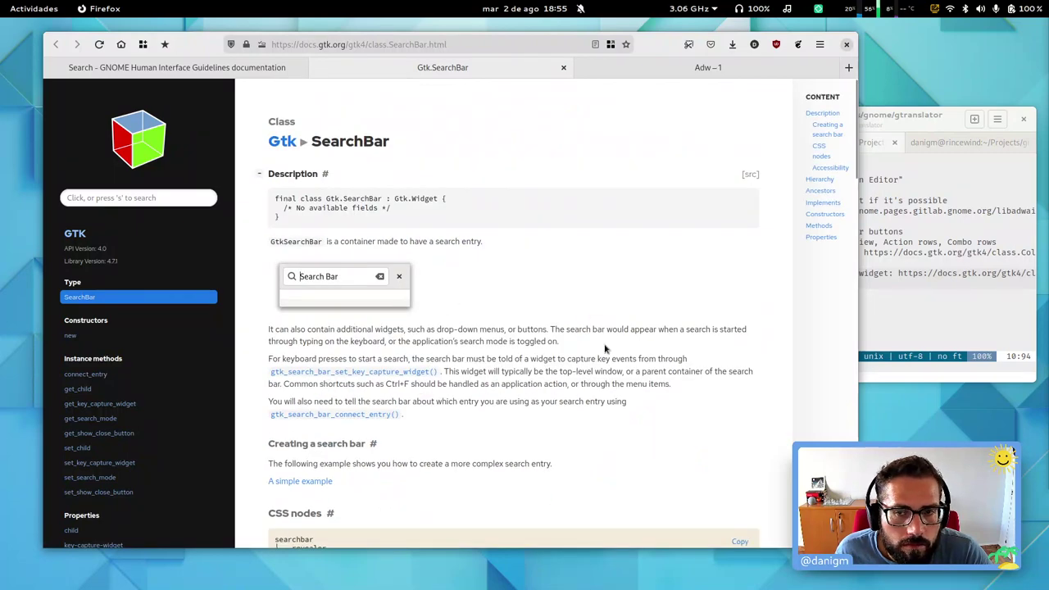
triple_click(382, 240)
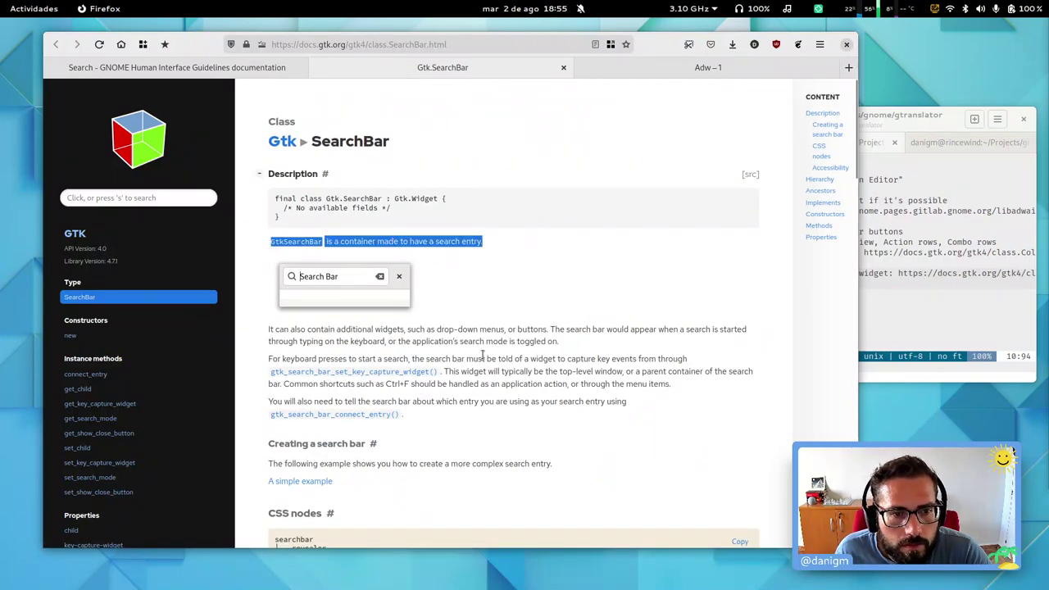
triple_click(305, 335)
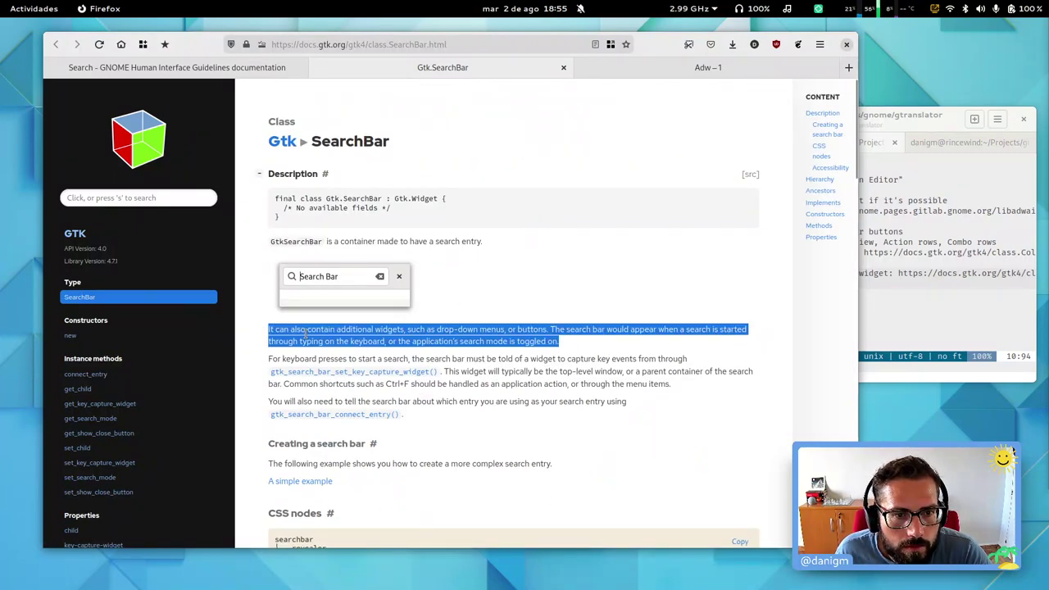
Step: Read how GtkSearchBar captures key presses and connects to a search entry, then look over its class hierarchy
triple_click(537, 374)
scroll(529, 424, "down", 3)
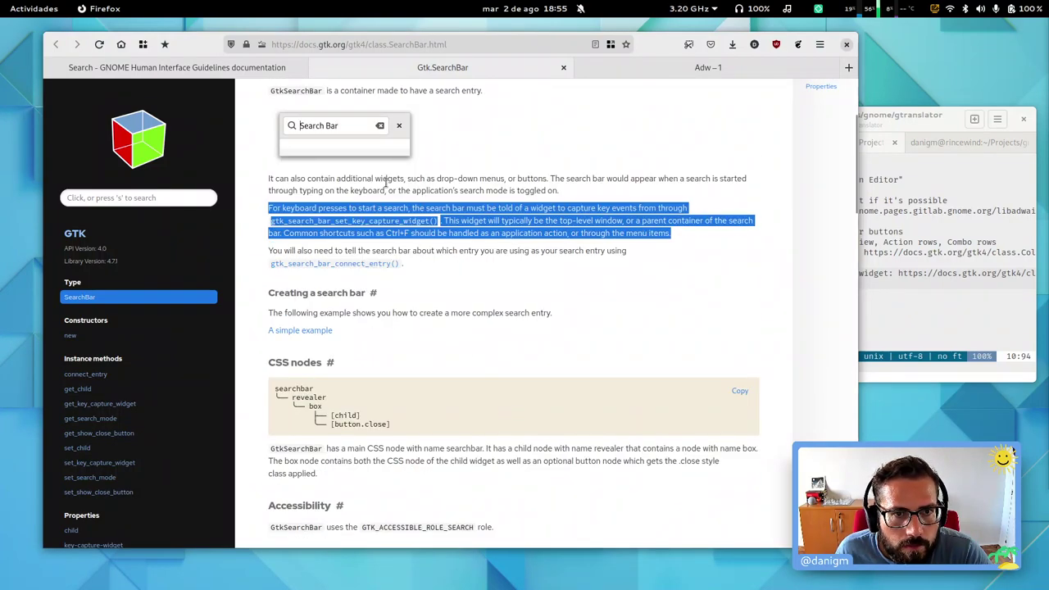
triple_click(624, 178)
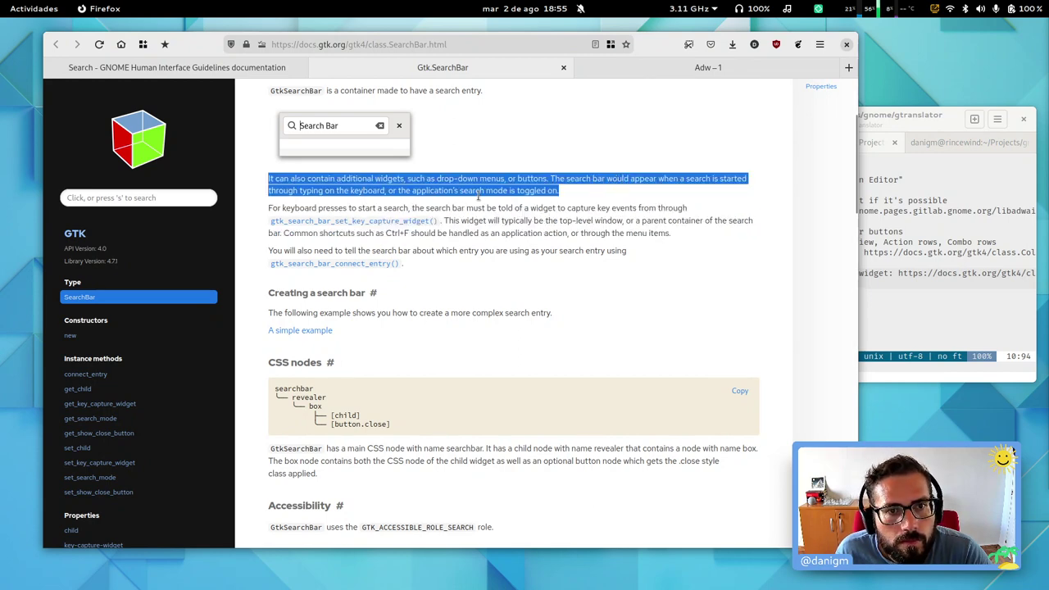
triple_click(432, 190)
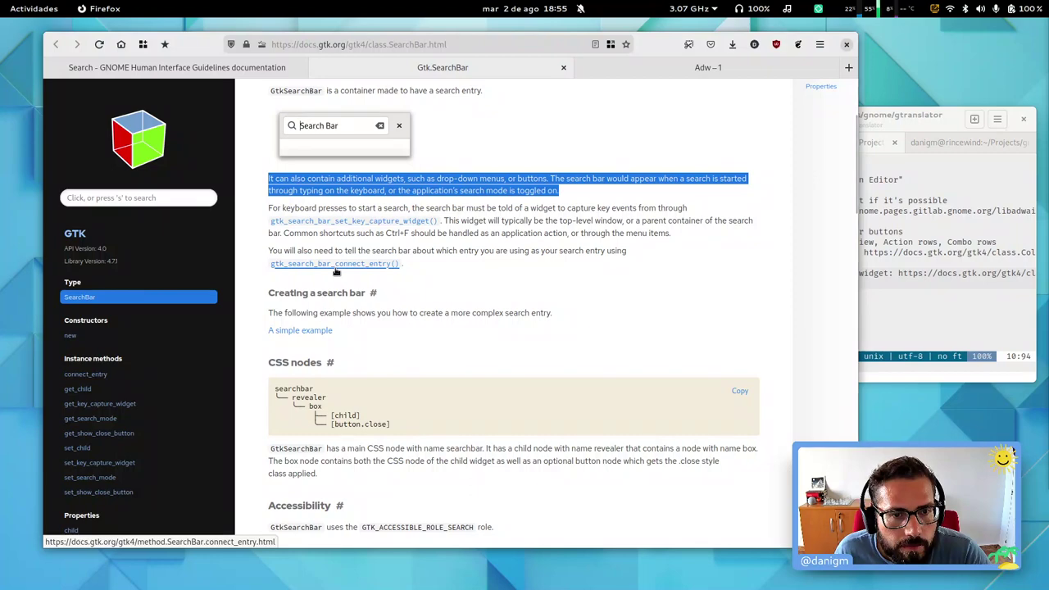
scroll(401, 339, "down", 3)
scroll(401, 338, "down", 10)
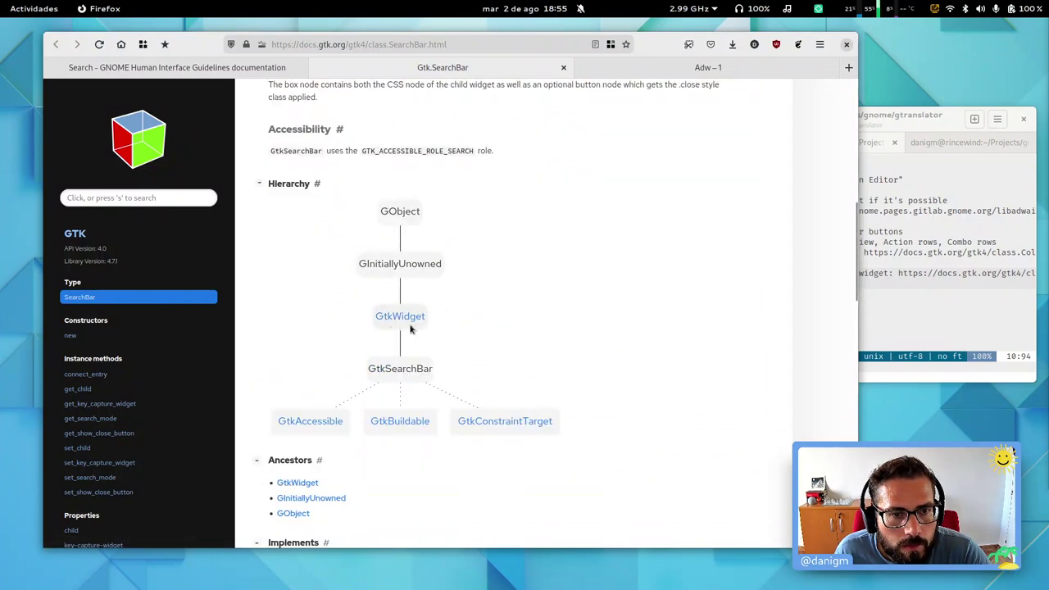
Step: Close the GtkSearchBar reference and look over the "Controls" overview that follows the search guidelines
key("ctrl+w")
key("ctrl+Page_Up")
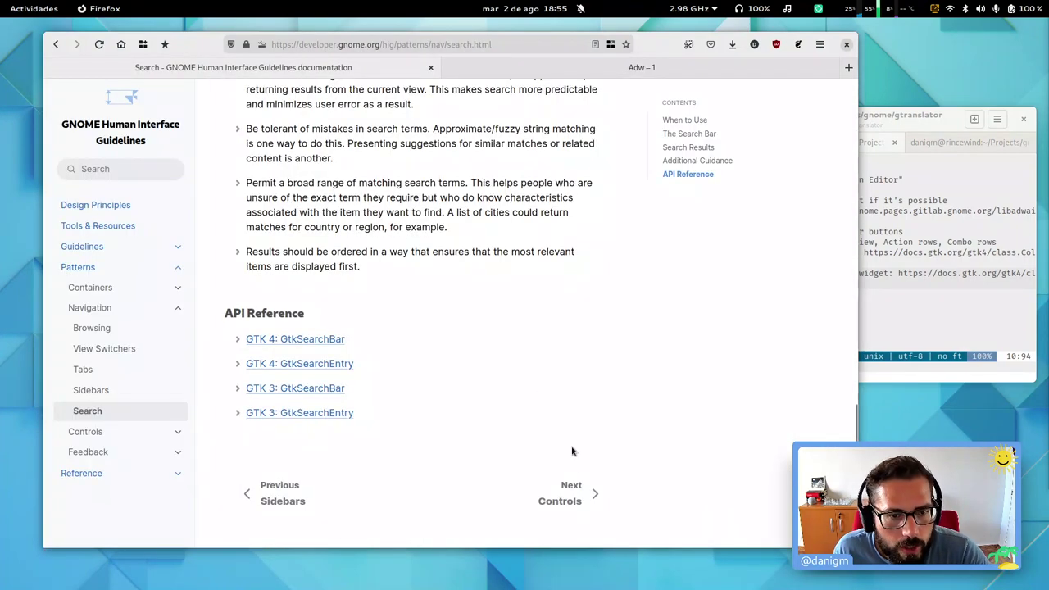
left_click(575, 493)
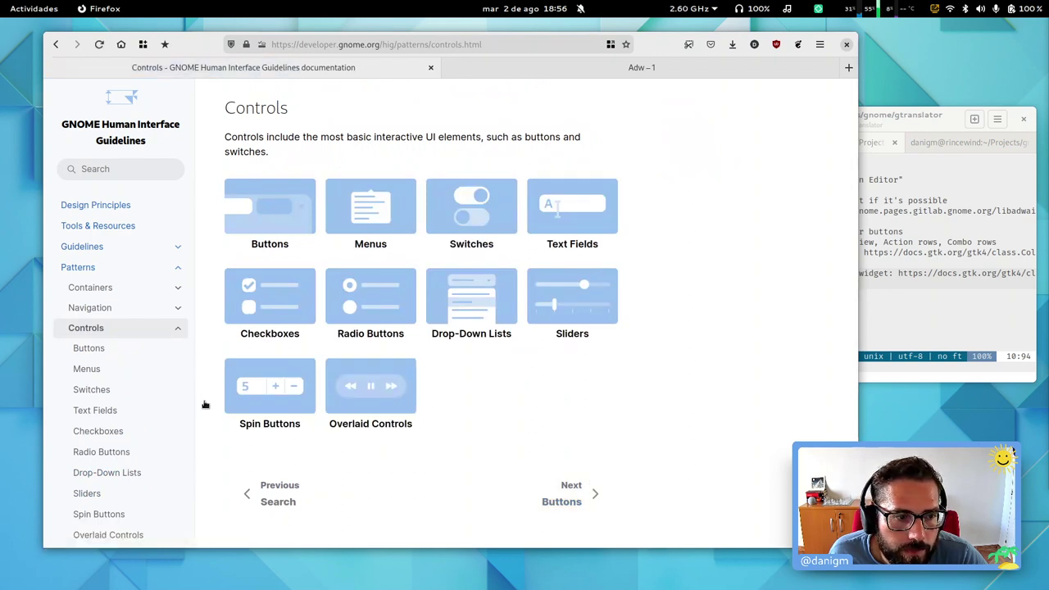
scroll(147, 402, "down", 1)
scroll(148, 401, "up", 1)
scroll(147, 402, "down", 1)
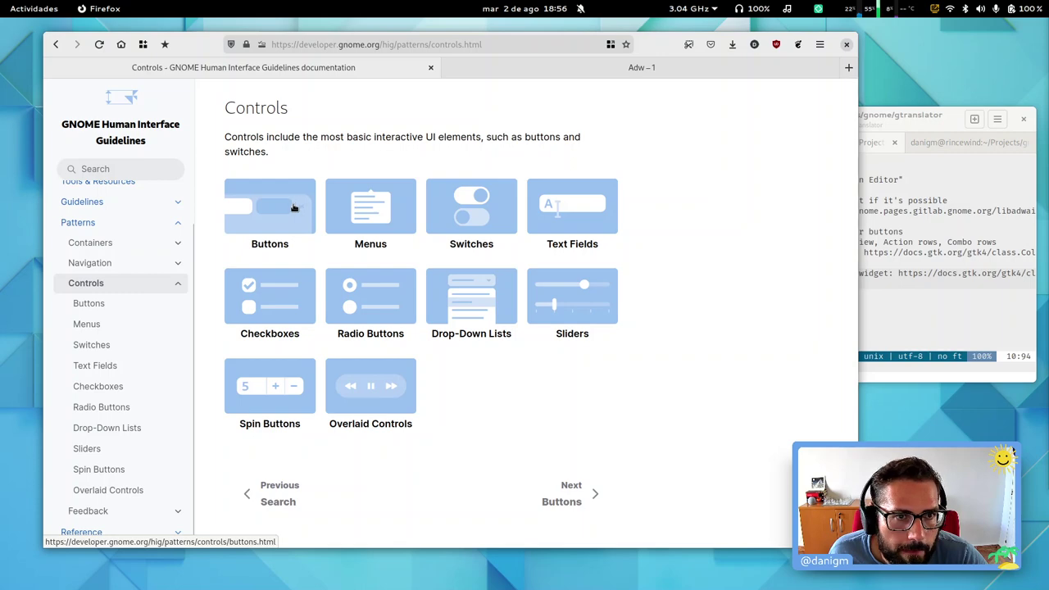
Step: Open the "Buttons" guidelines, check the linked header bar button guidance in a separate browser tab, and compare it with the HIG-TODO list
left_click(580, 499)
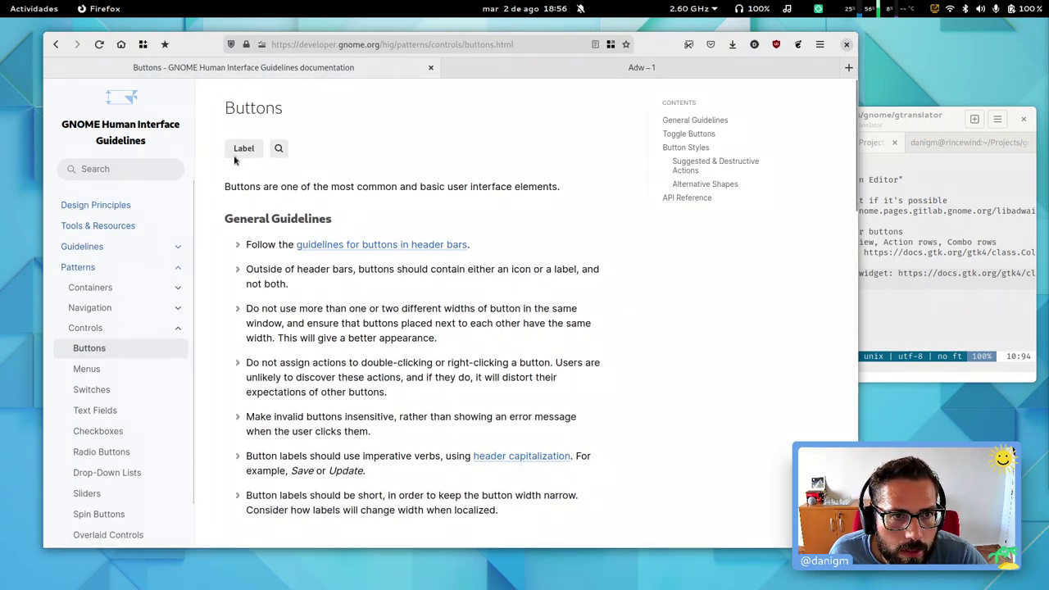
triple_click(384, 187)
triple_click(285, 268)
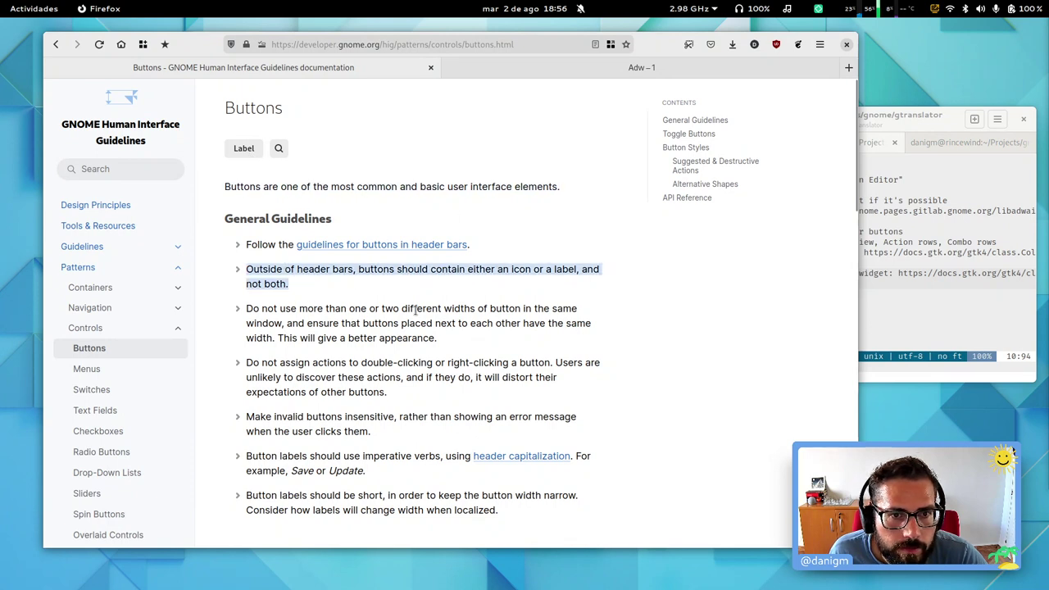
middle_click(386, 244)
key("ctrl+Tab")
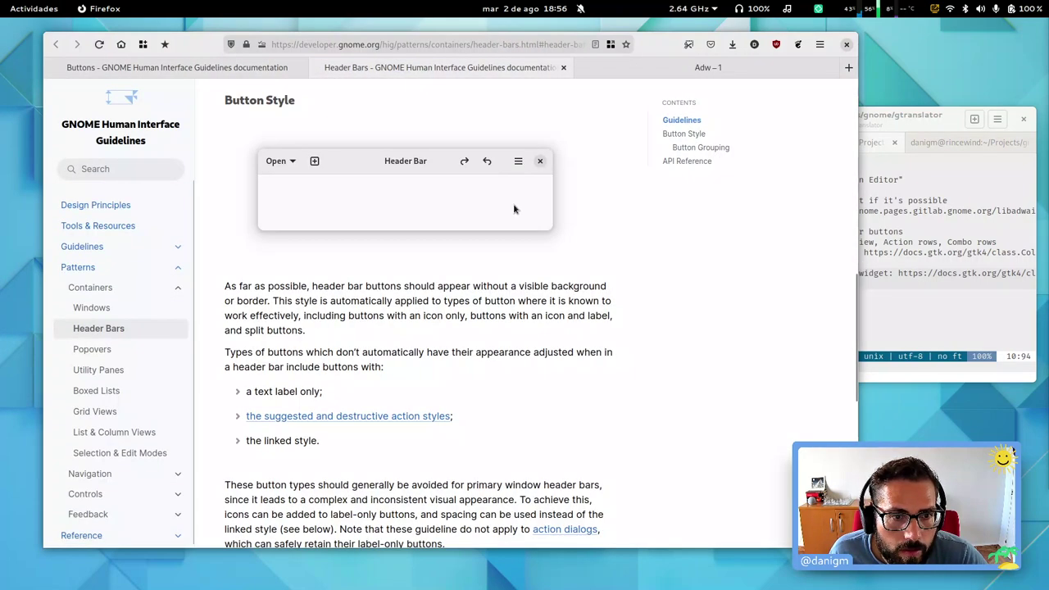
key("ctrl+w")
left_click(929, 197)
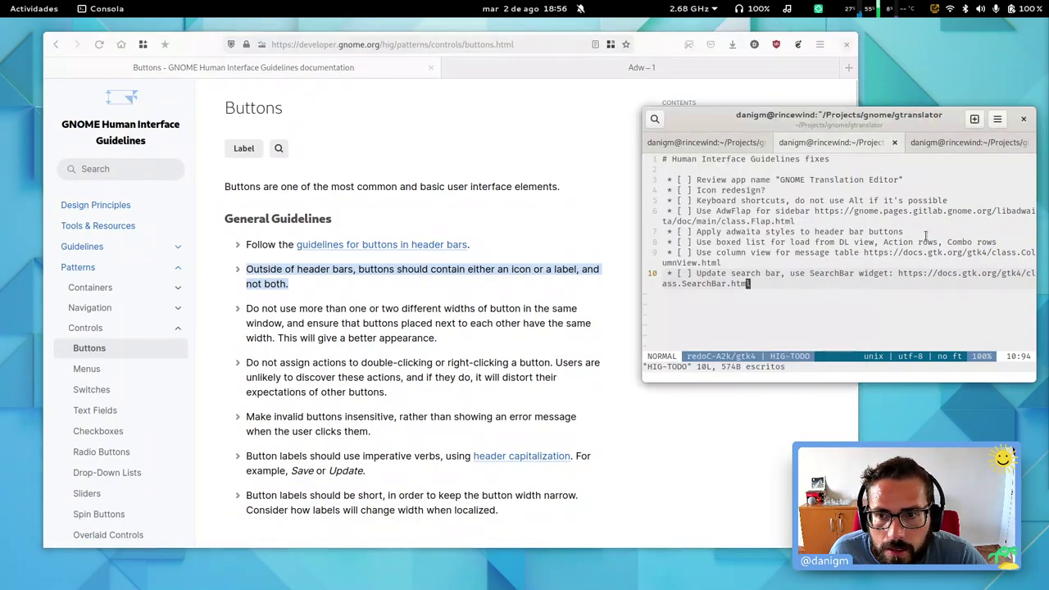
left_click(373, 299)
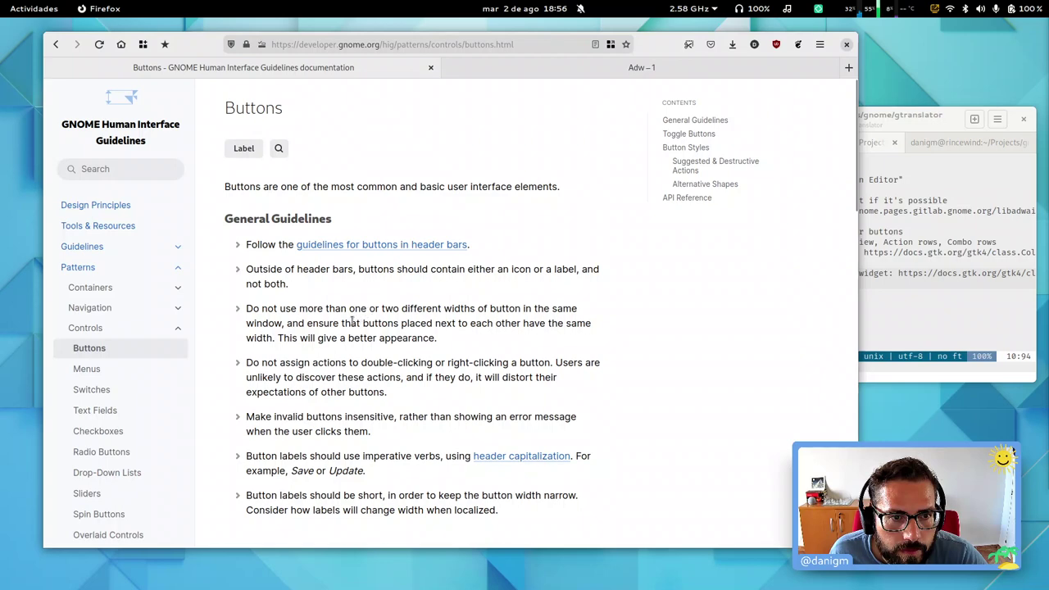
Step: Read the general guidelines for buttons, covering icon or label content, widths, invalid buttons and label wording
scroll(366, 274, "down", 2)
triple_click(353, 197)
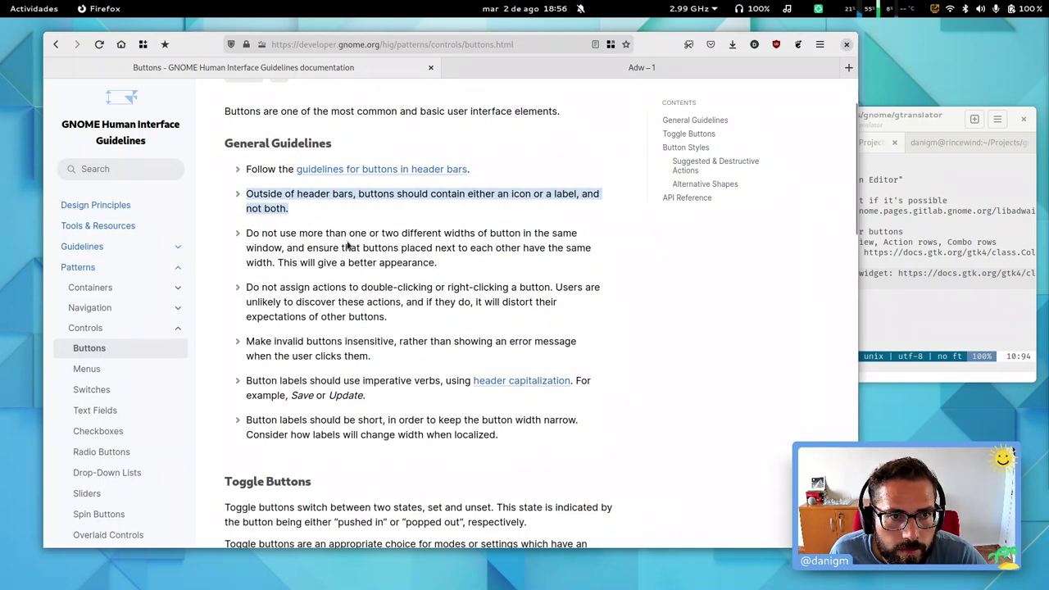
left_click(350, 246)
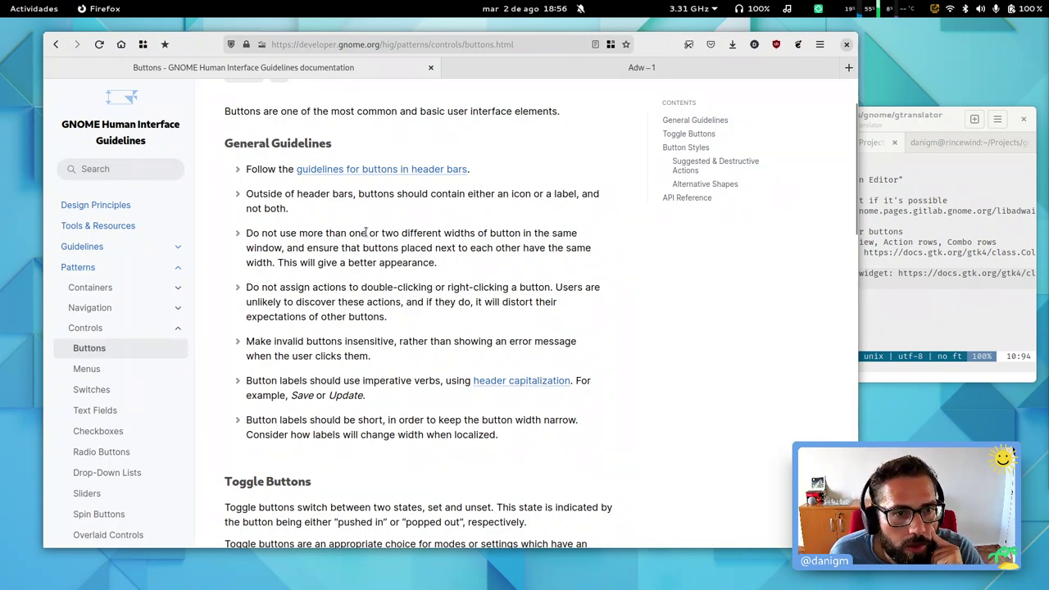
triple_click(424, 248)
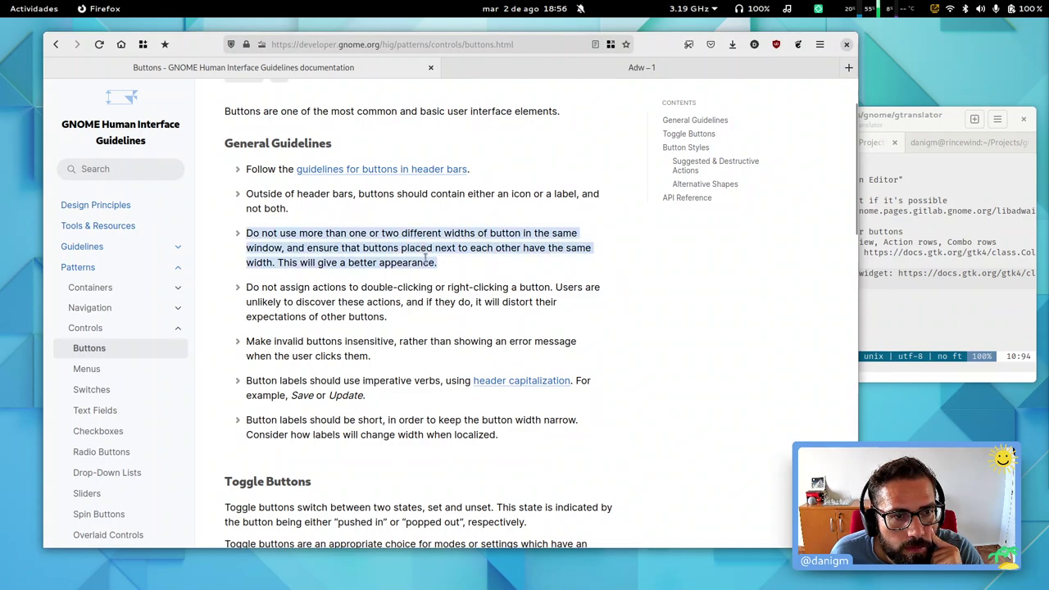
left_click(395, 265)
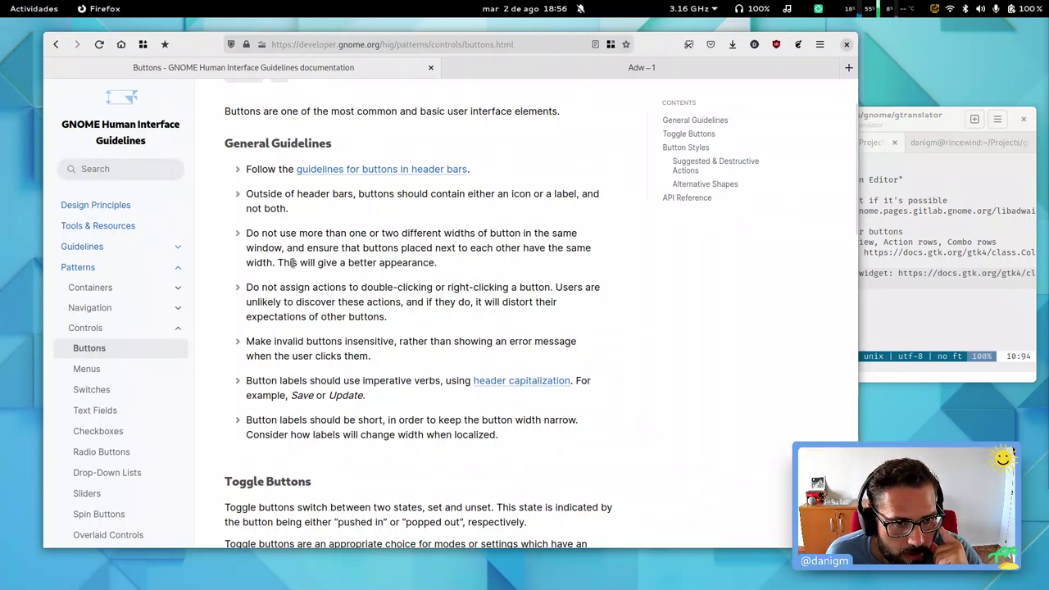
scroll(416, 297, "down", 4)
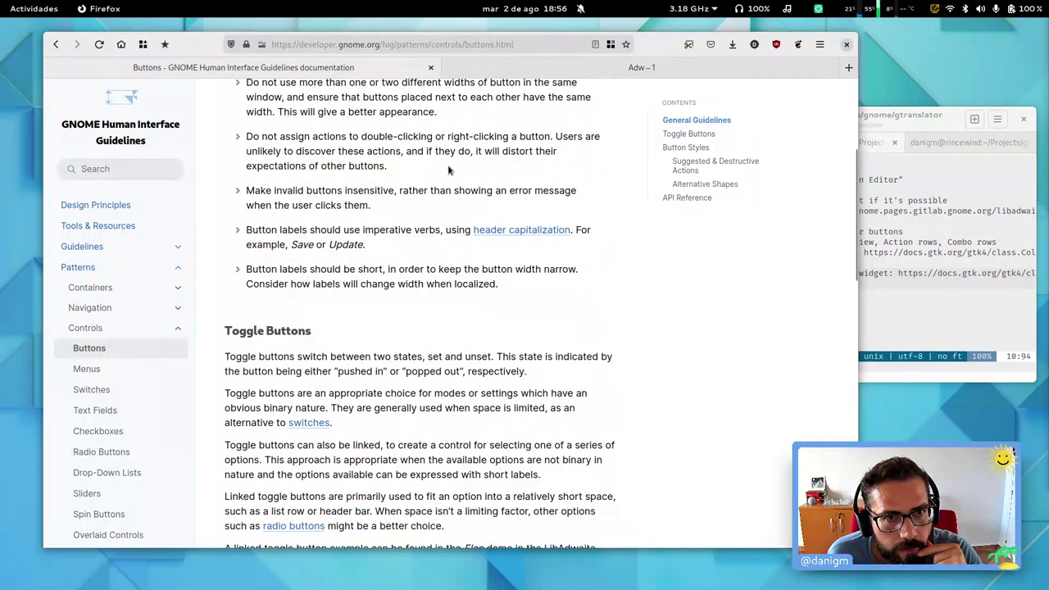
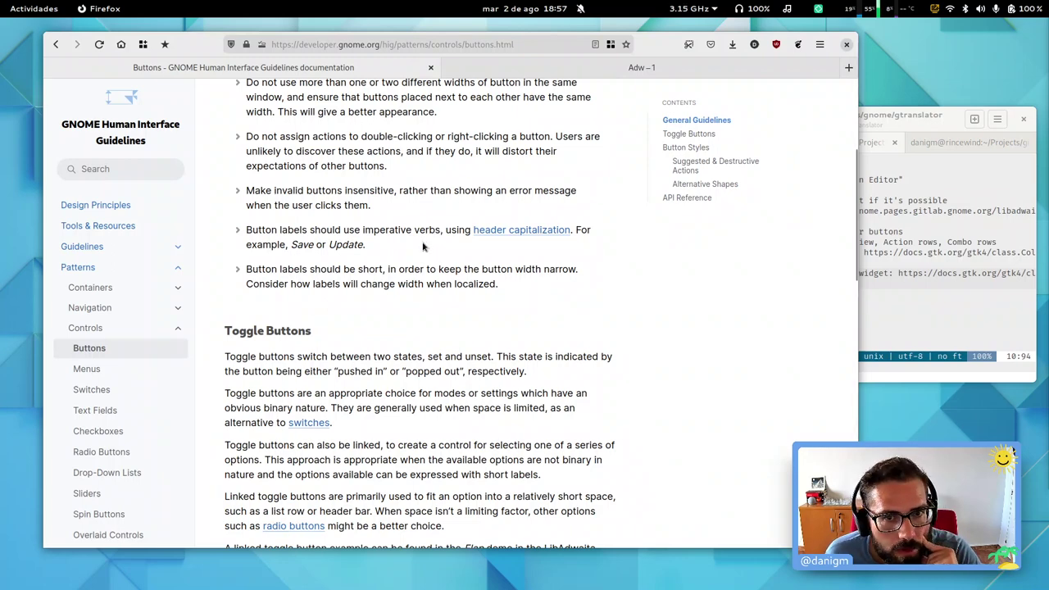
scroll(416, 243, "down", 2)
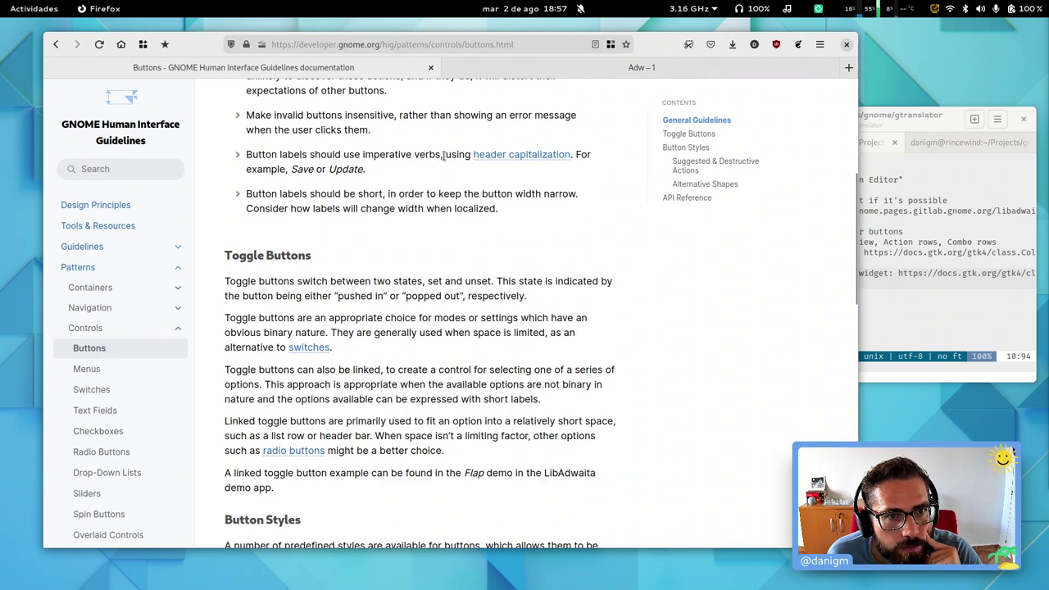
triple_click(400, 155)
double_click(407, 155)
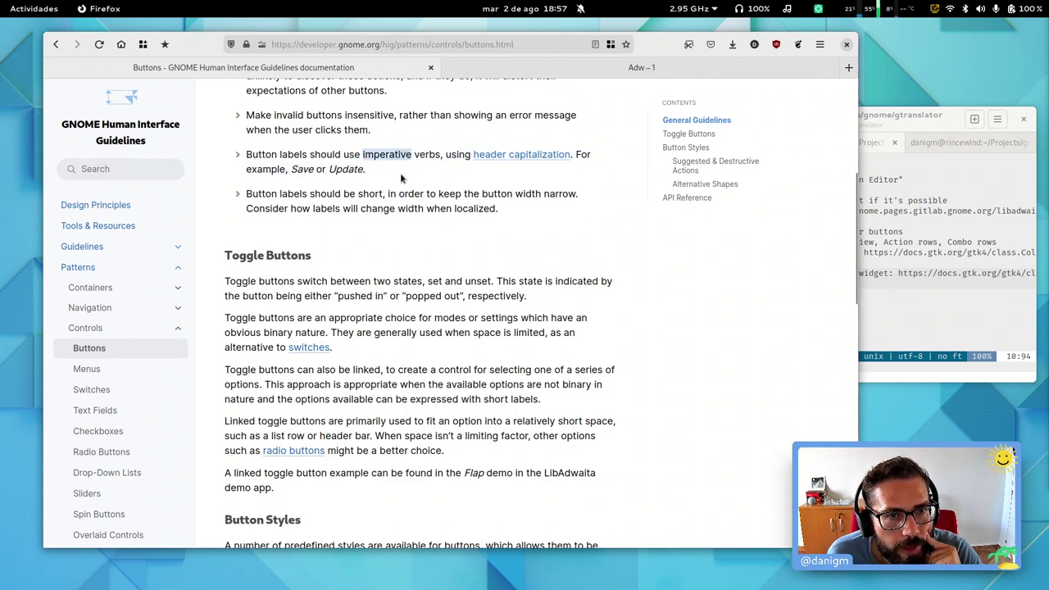
left_click(404, 198)
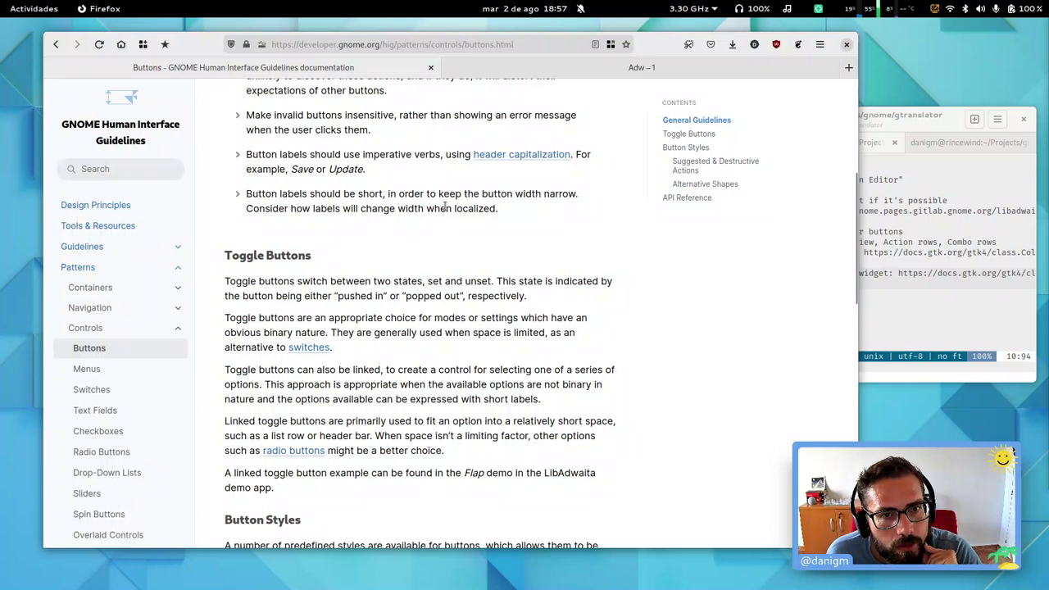
Step: Read the opening paragraphs of the "Toggle Buttons" section on button states and when to use them
scroll(476, 230, "down", 2)
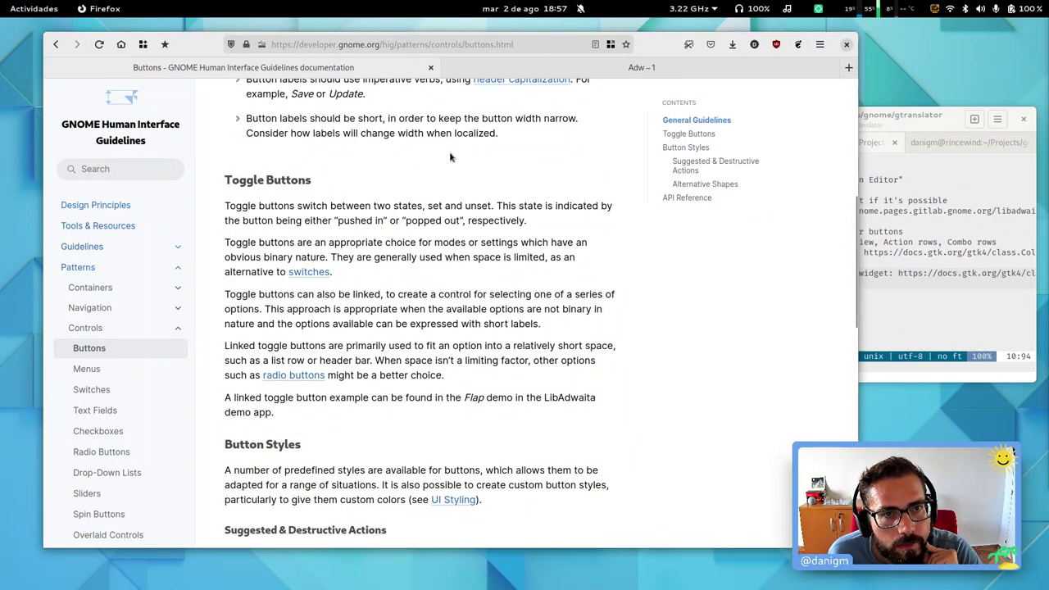
scroll(473, 262, "down", 2)
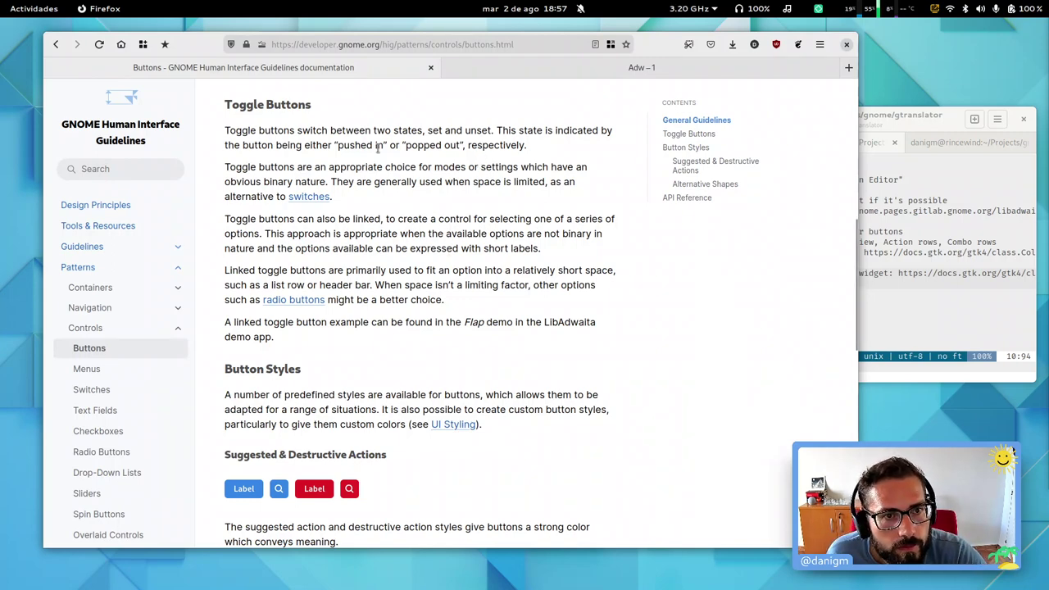
triple_click(400, 169)
left_click(492, 257)
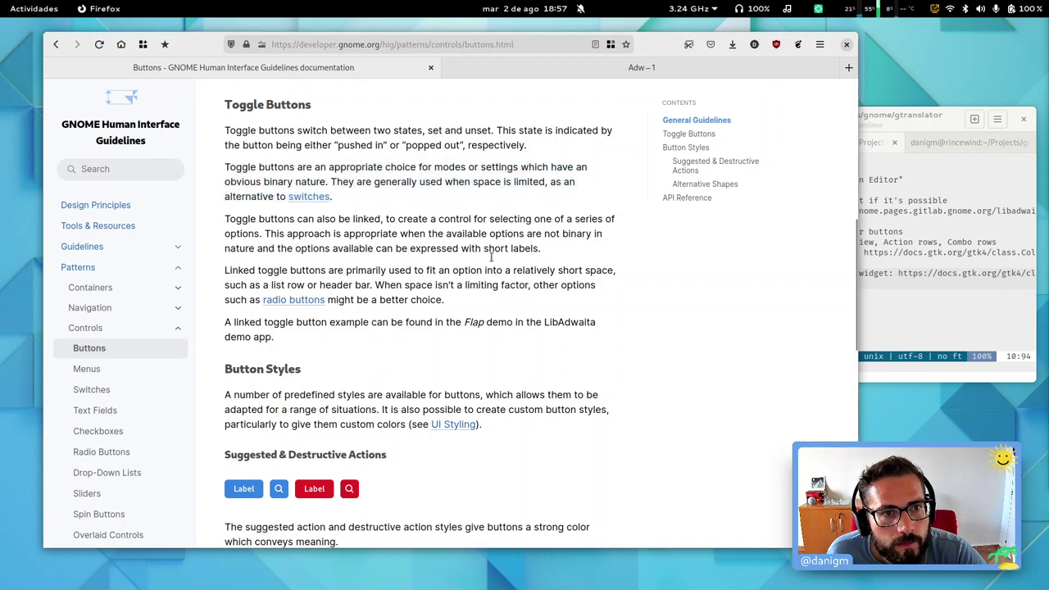
Step: Open the linked "Switches" guidelines in a separate browser tab, skim them down to the API references, and close them
middle_click(309, 198)
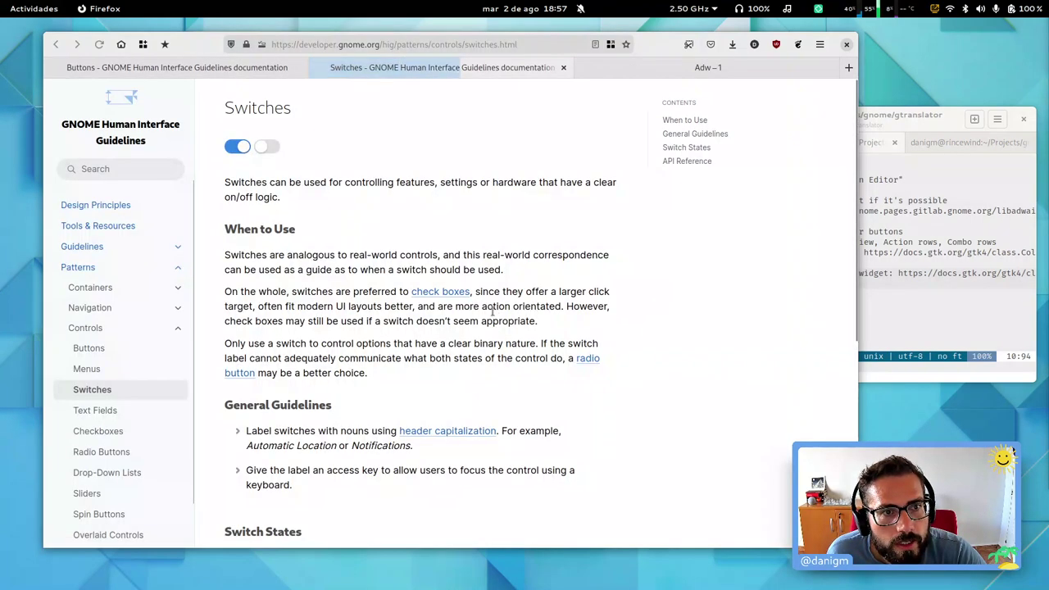
scroll(459, 318, "down", 5)
scroll(459, 318, "up", 5)
scroll(459, 318, "down", 5)
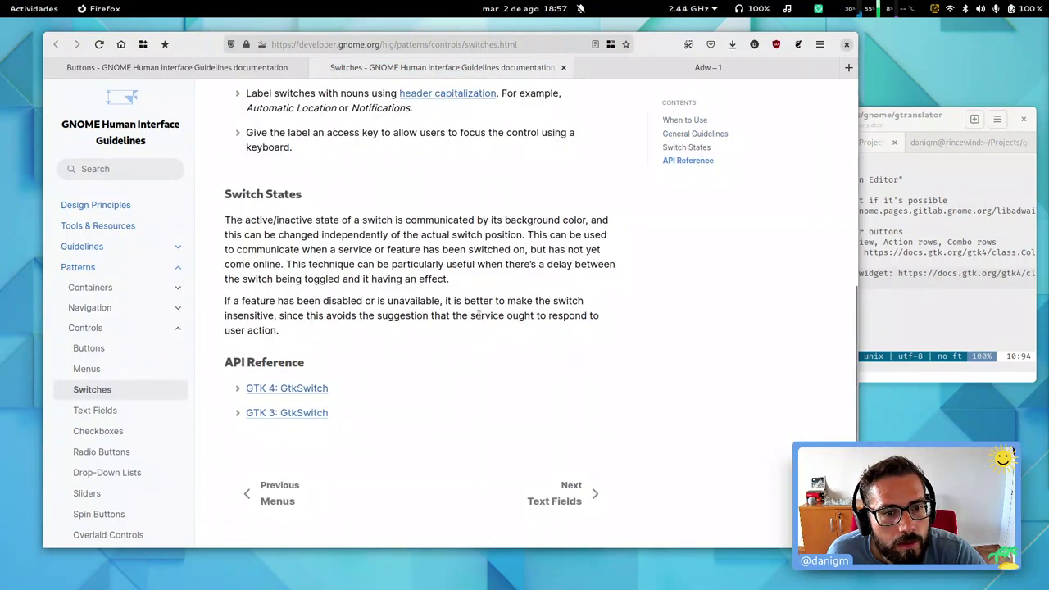
scroll(478, 316, "up", 5)
key("ctrl+w")
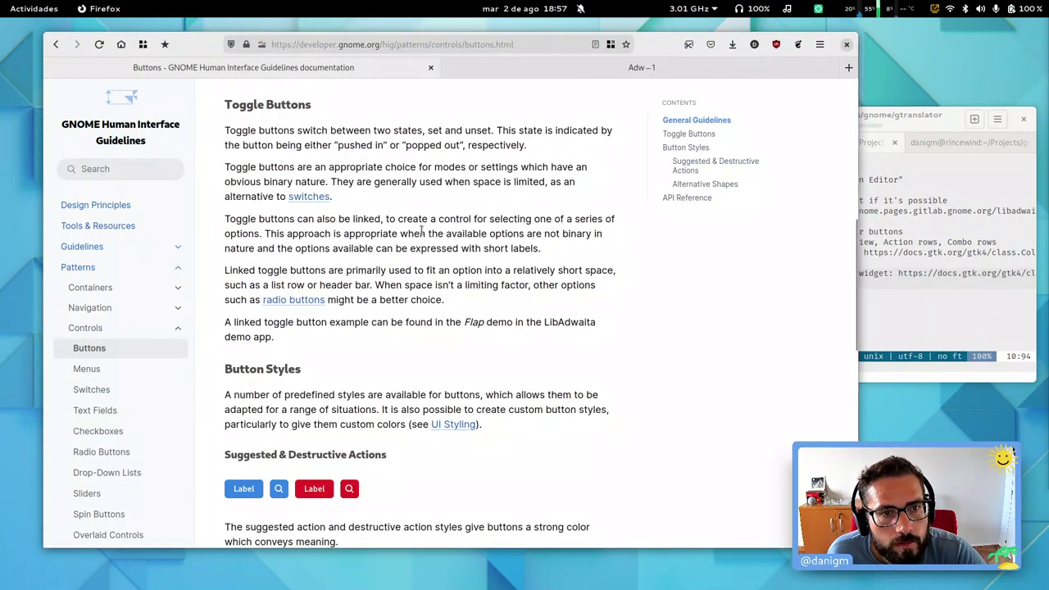
Step: Read the guidance on linked toggle buttons, including the mention of the Flap demo in the LibAdwaita demo app
triple_click(414, 230)
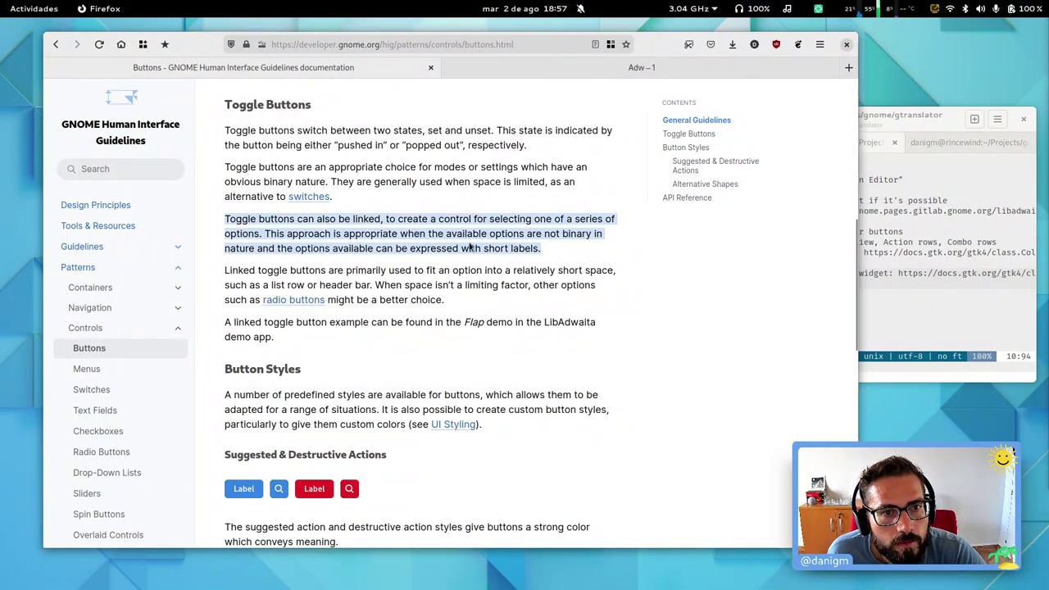
left_click(422, 255)
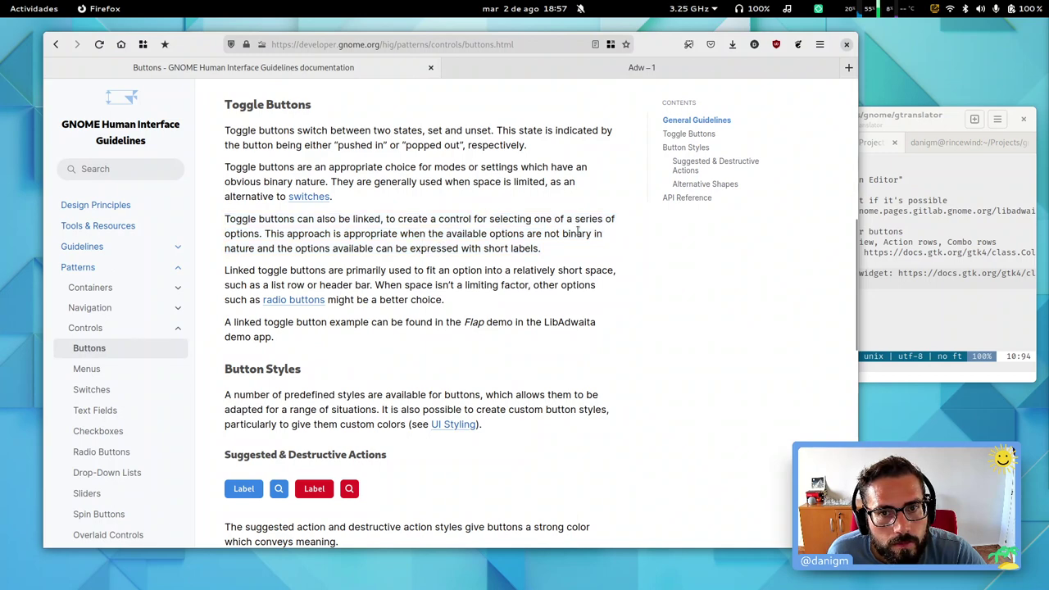
triple_click(373, 234)
left_click(501, 235)
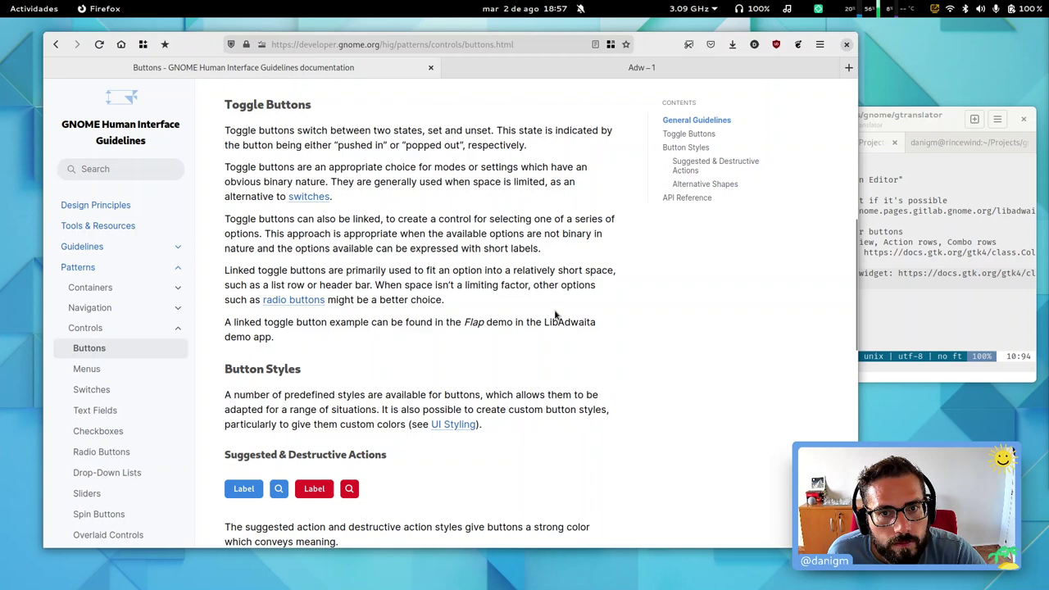
triple_click(393, 279)
left_click(552, 316)
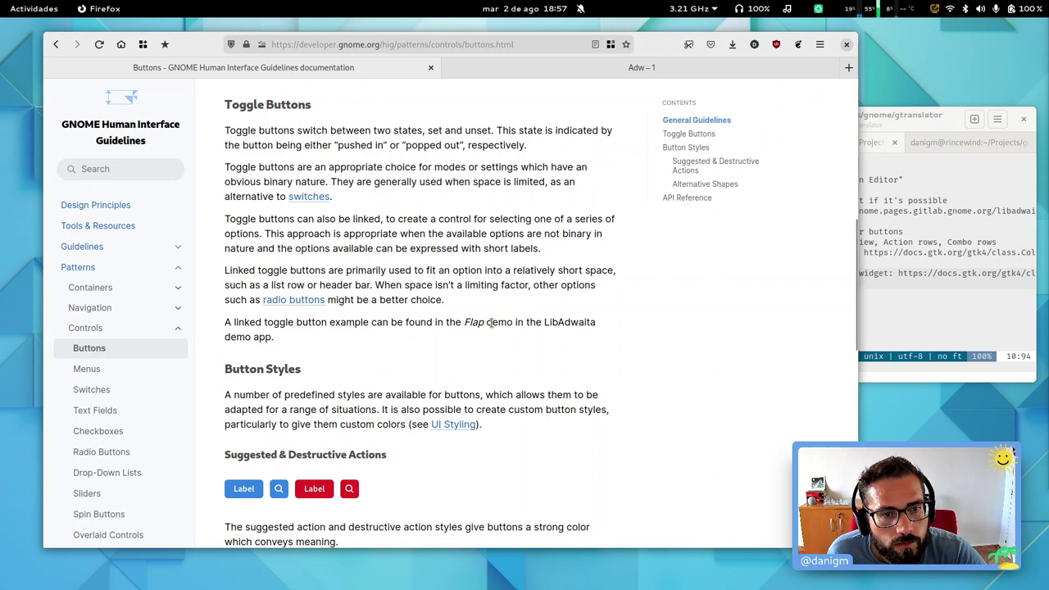
scroll(490, 325, "down", 2)
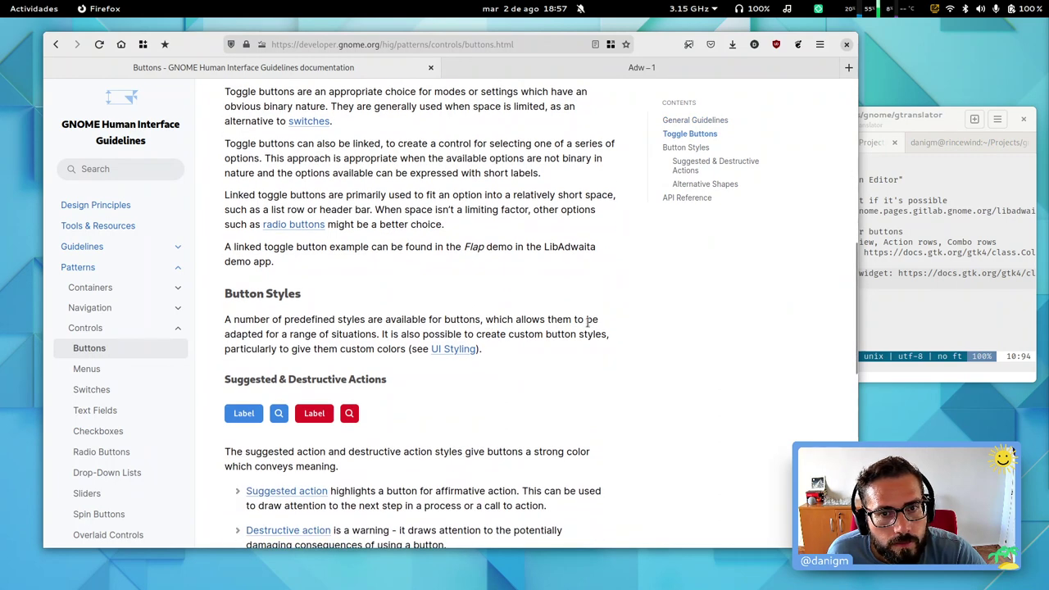
triple_click(510, 248)
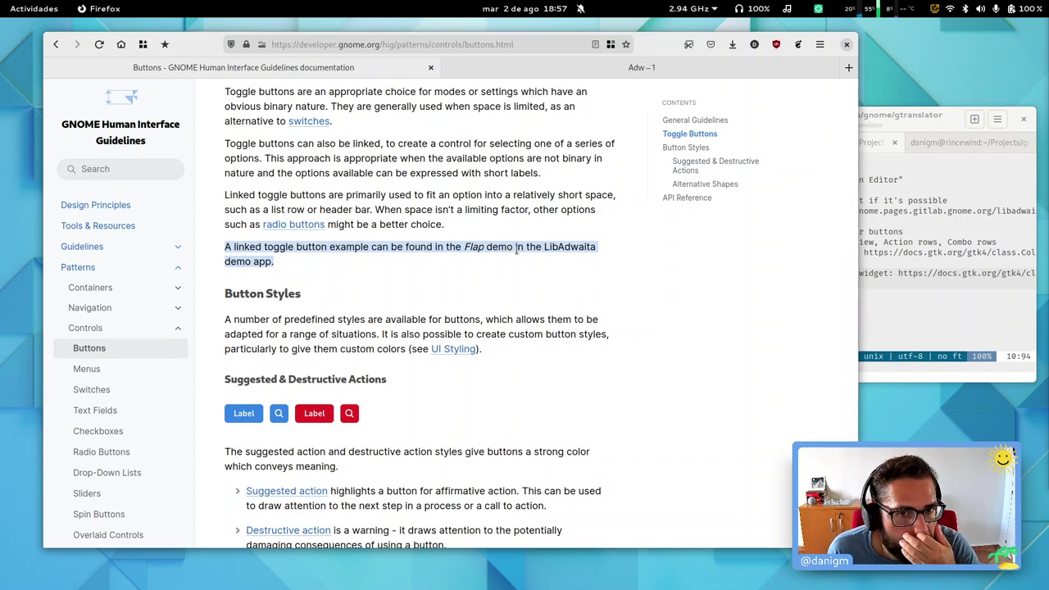
Step: Switch to the terminal and quit the text editor that has the HIG-TODO file open
left_click(893, 227)
type(":q")
key("Return")
Step: Find the LibAdwaita demo command through shell completion and launch adwaita-1-demo from the terminal
key("Up")
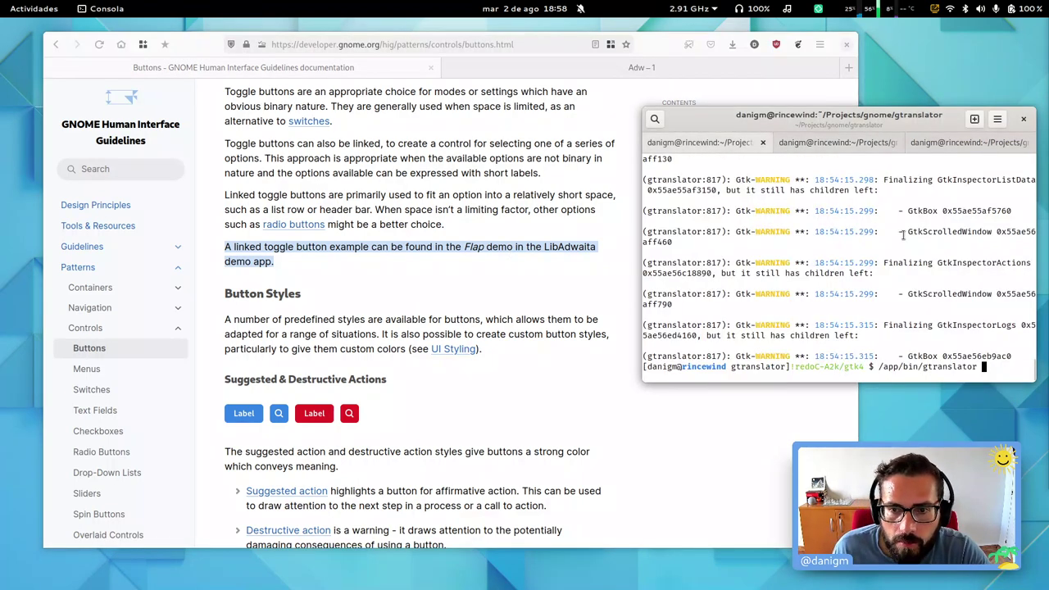
key("ctrl+c")
type("lib")
key("Tab")
key("Tab")
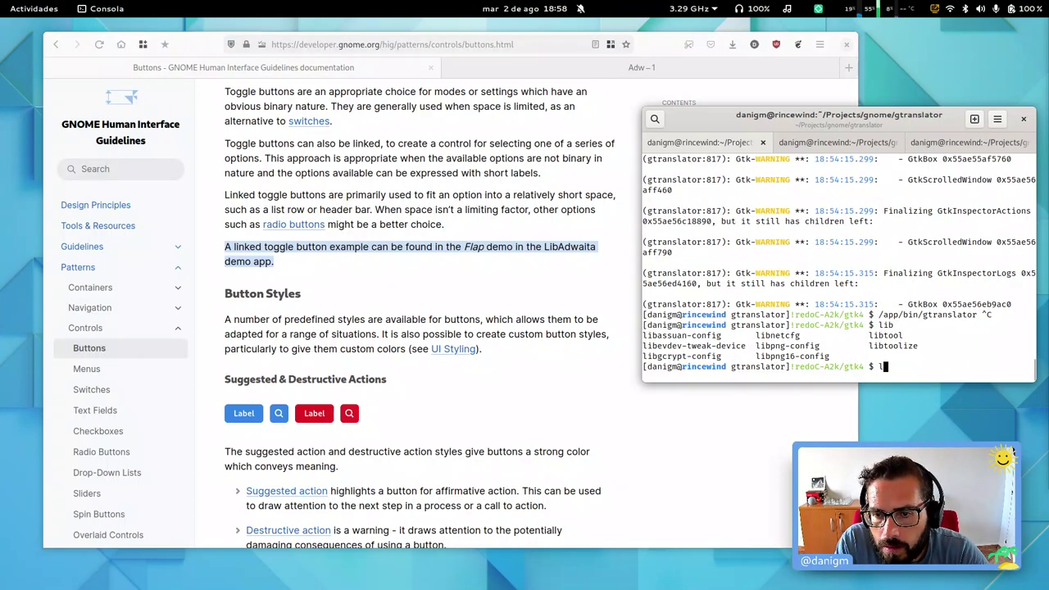
key("BackSpace")
type("ad")
key("Tab")
key("Tab")
key("Tab")
key("Tab")
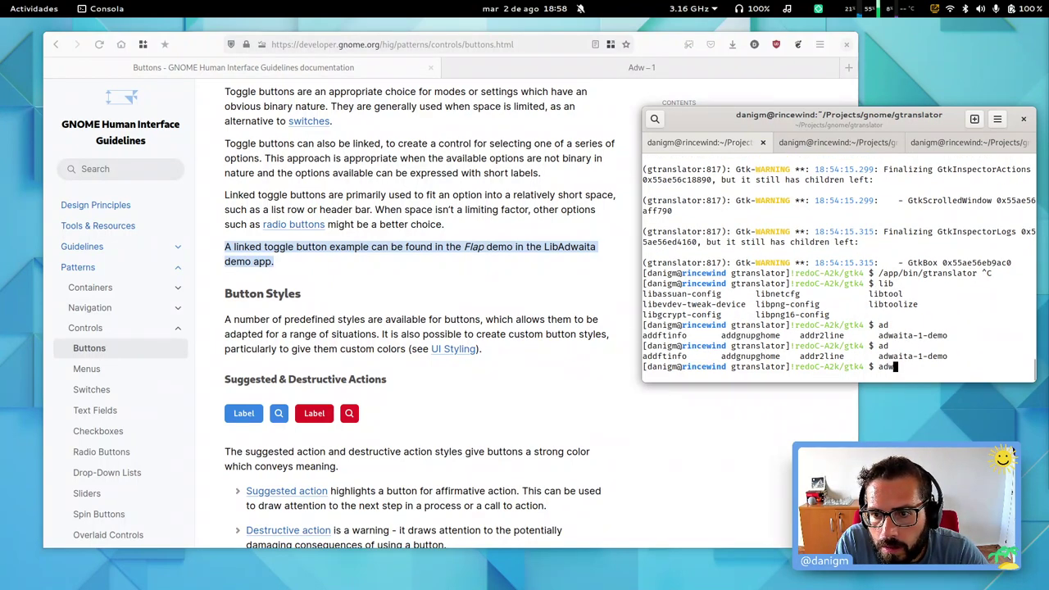
type("w")
key("Tab")
key("Return")
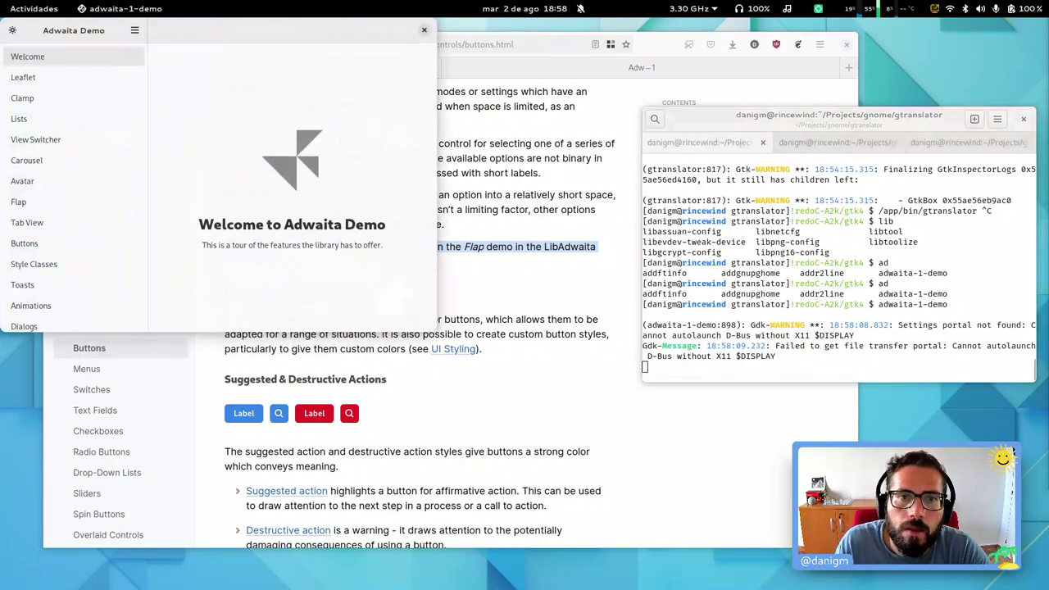
Step: Reposition the Adwaita Demo window, show its Flap page and run the Flap demo
left_click_drag(306, 123, 692, 275)
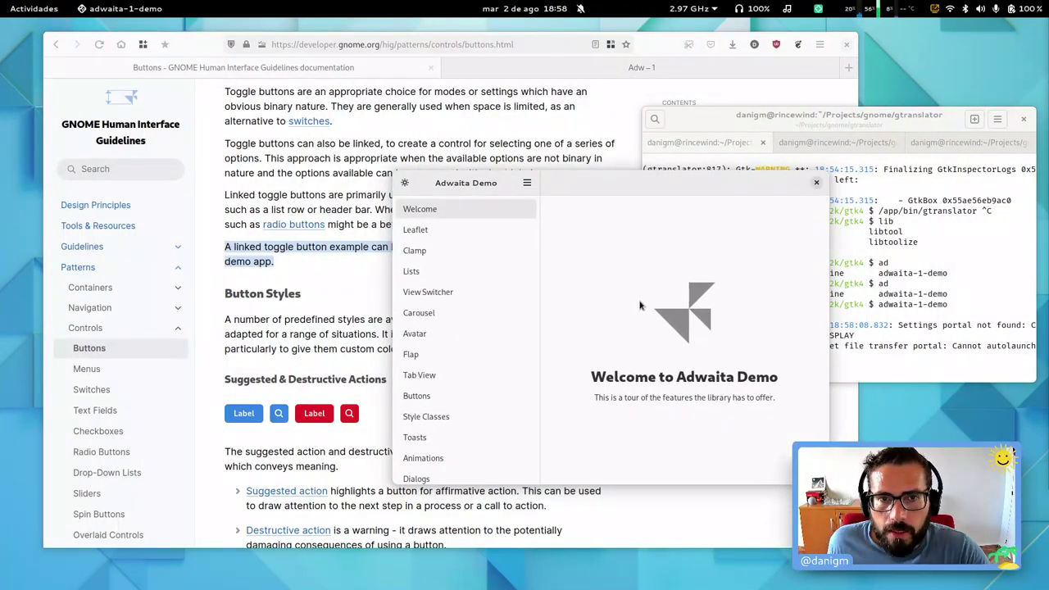
left_click_drag(665, 326, 673, 300)
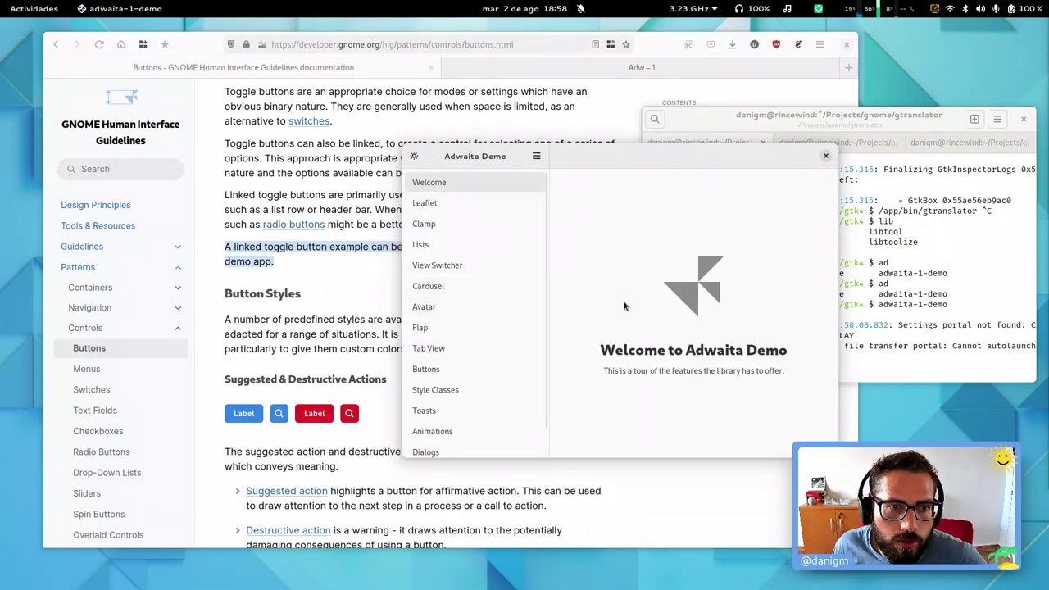
left_click_drag(623, 300, 726, 423)
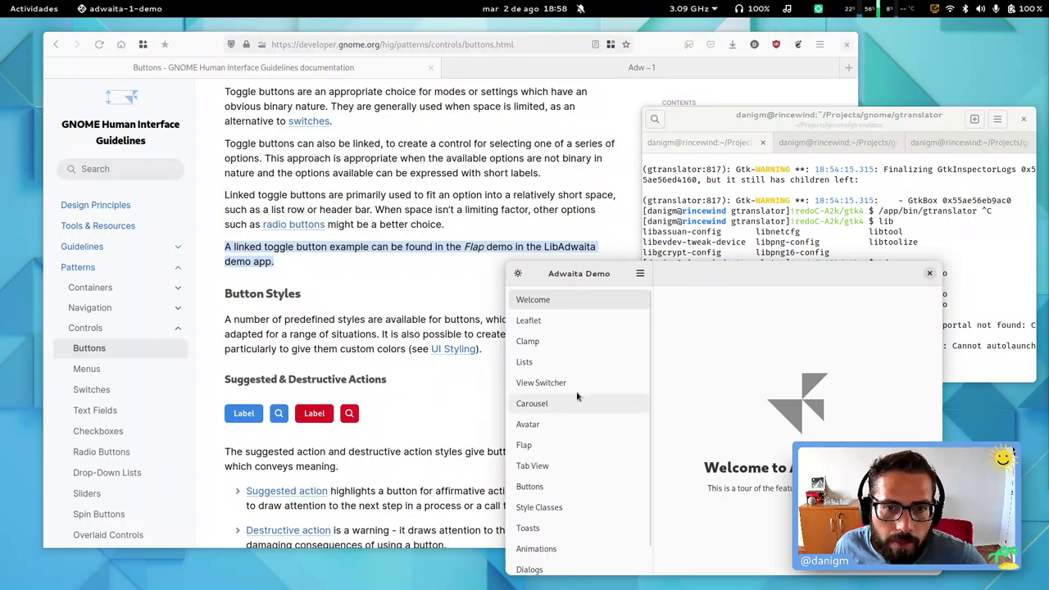
scroll(551, 401, "down", 1)
left_click(549, 416)
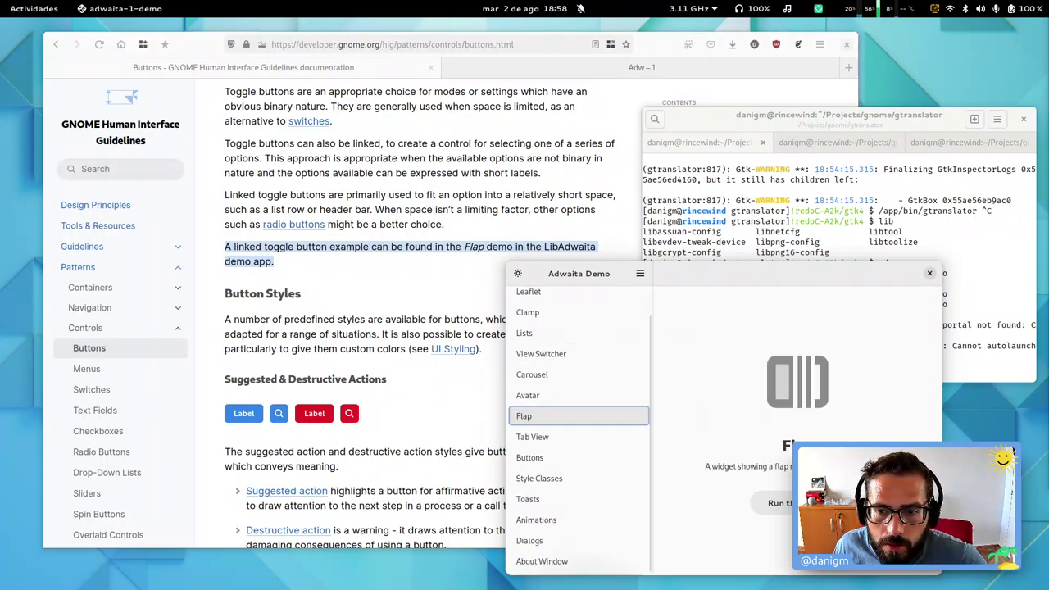
left_click(778, 502)
Step: Hide and show the sidebar of the AdwFlap demo and look through its Folding, Layout and Interaction pages
left_click(562, 300)
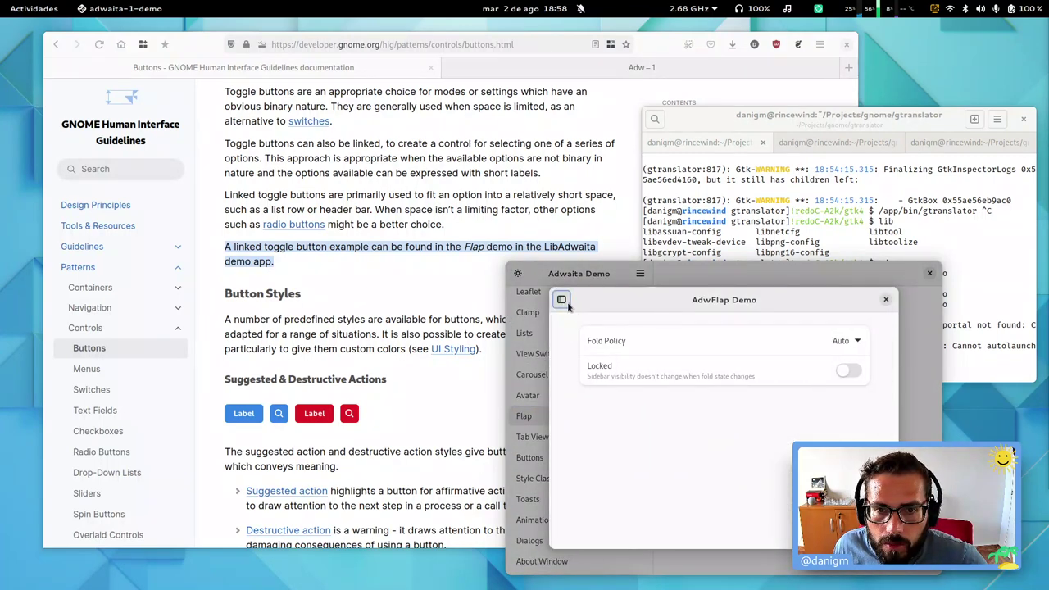
left_click(562, 300)
left_click(583, 346)
key("Down")
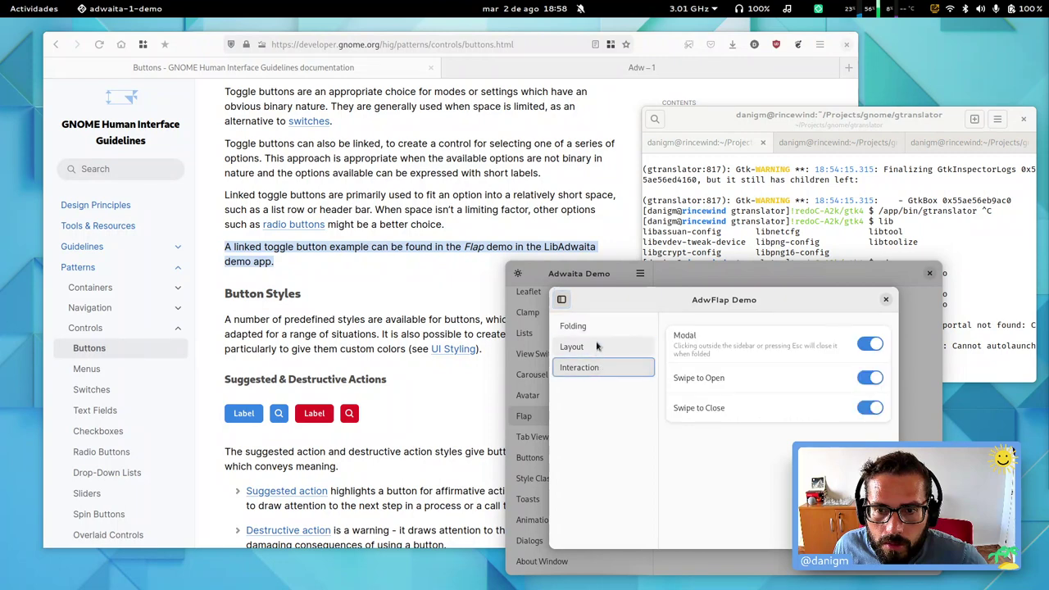
key("Up")
key("Up")
left_click(609, 349)
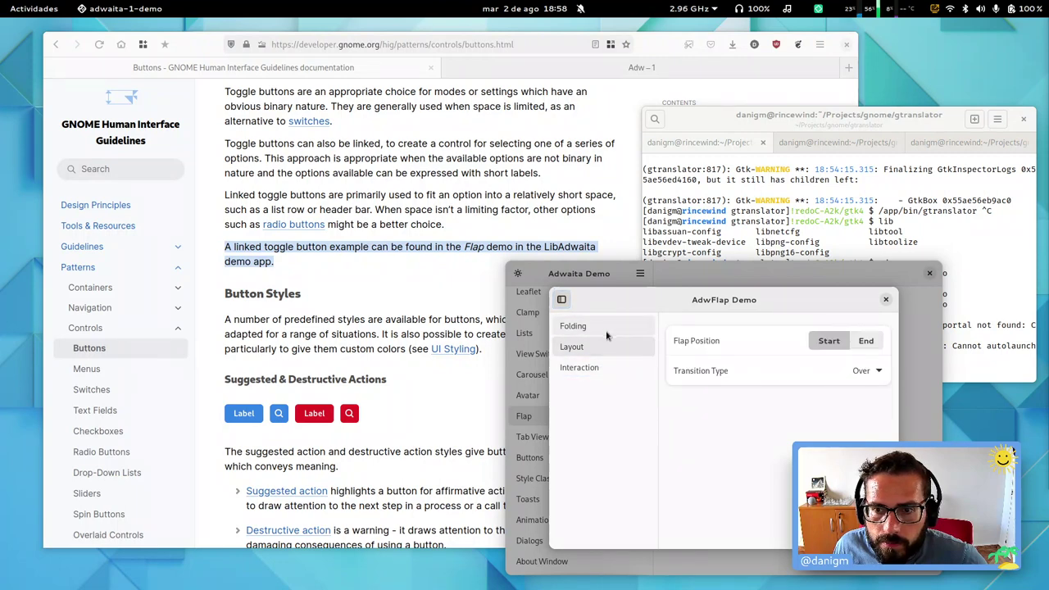
Step: Try the linked Flap Position toggles by choosing End and Start, and inspect the Transition Type options
left_click(747, 343)
left_click(720, 342)
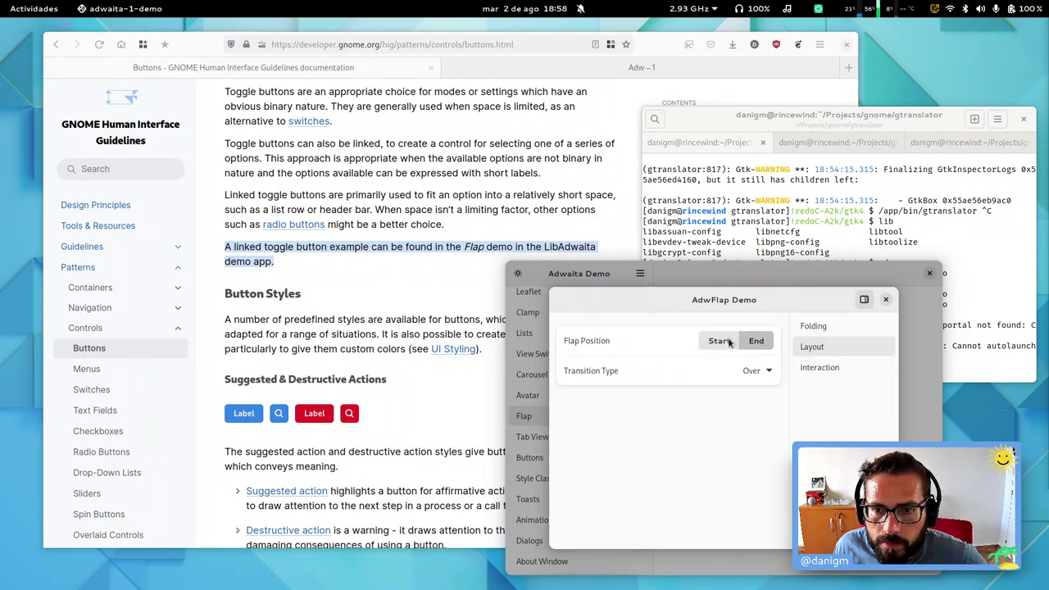
left_click(865, 370)
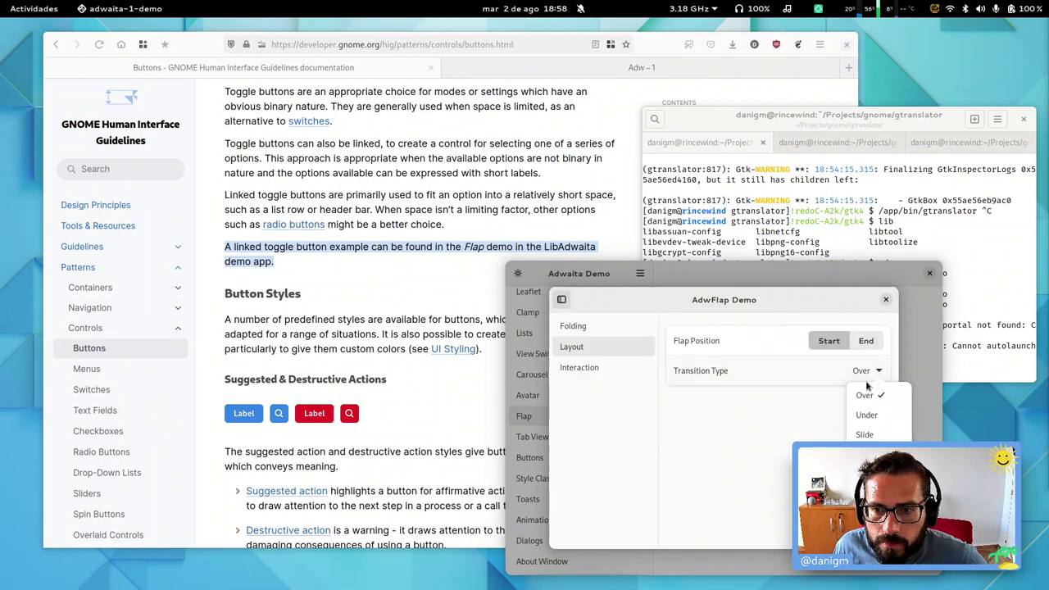
left_click(784, 410)
Step: Examine the switches on the Interaction page and the Fold Policy options on the Folding page
left_click(592, 367)
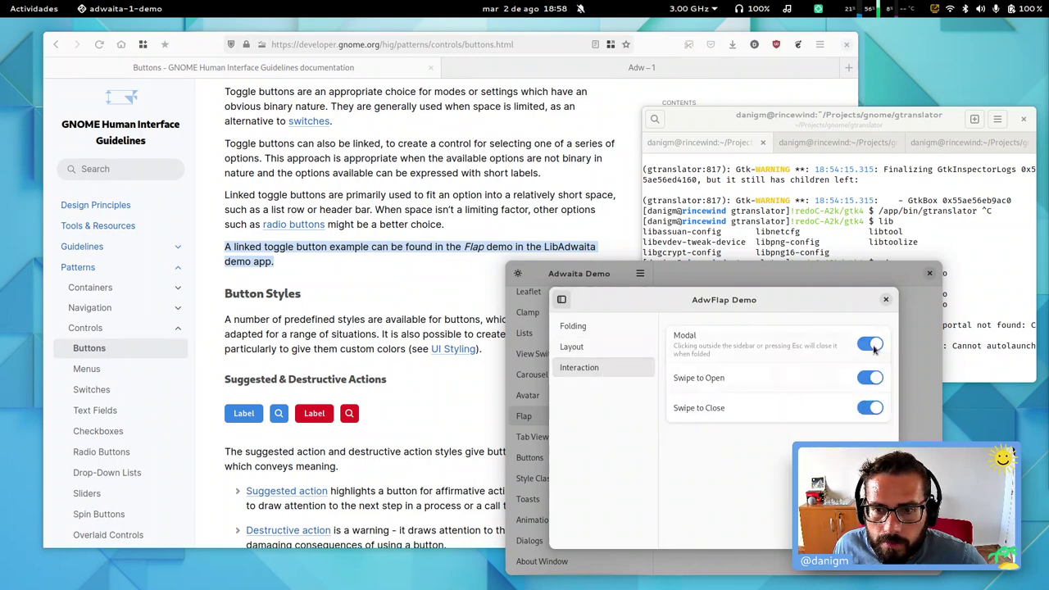
left_click(573, 326)
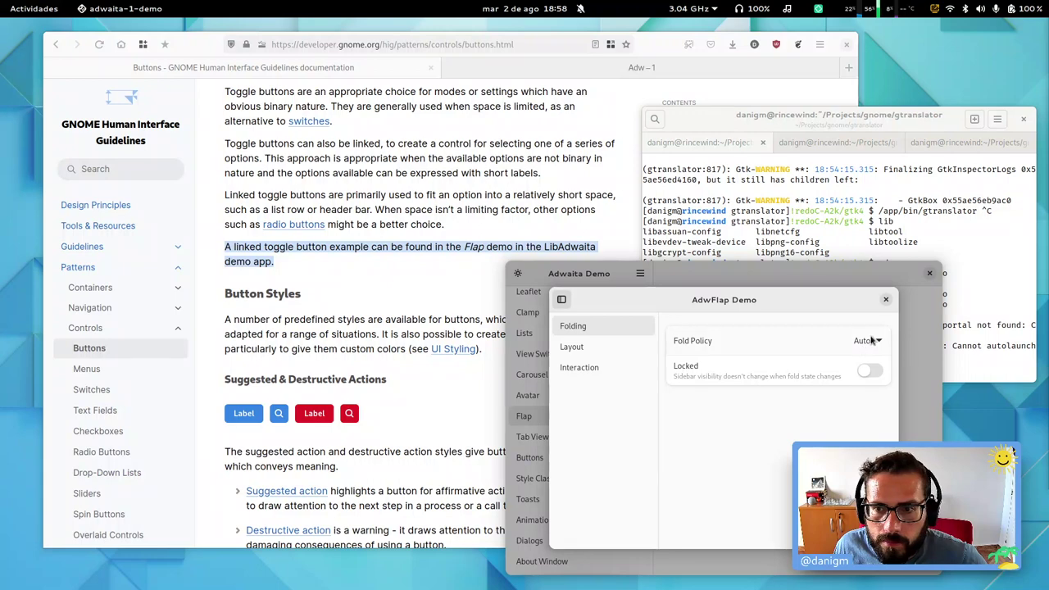
left_click(867, 340)
Step: Return to the Layout page, try the End and Start position toggles again, and close the AdwFlap demo
left_click(586, 347)
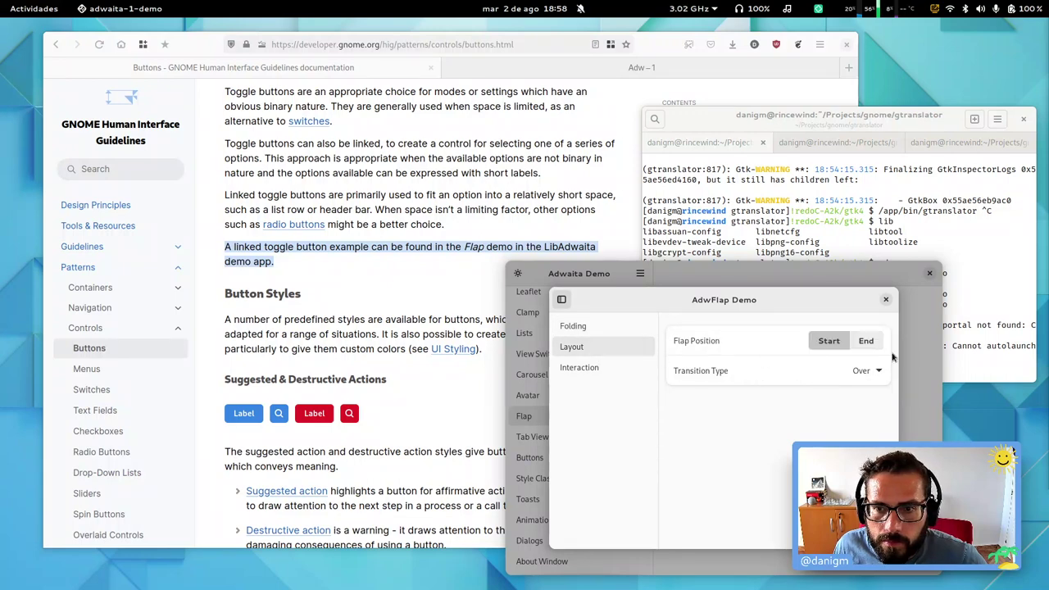
left_click(863, 340)
left_click(726, 340)
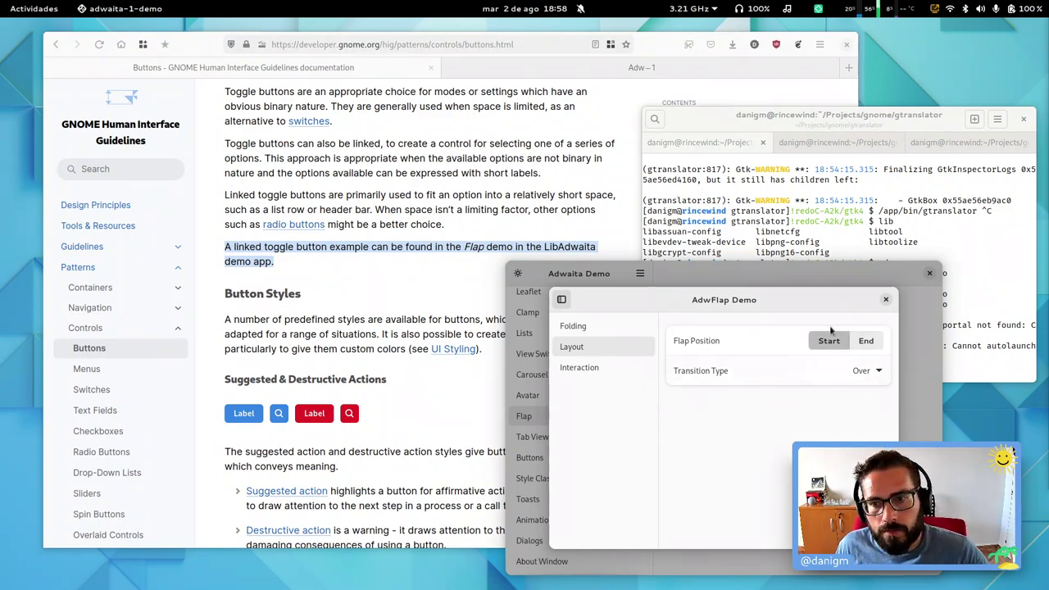
left_click(886, 300)
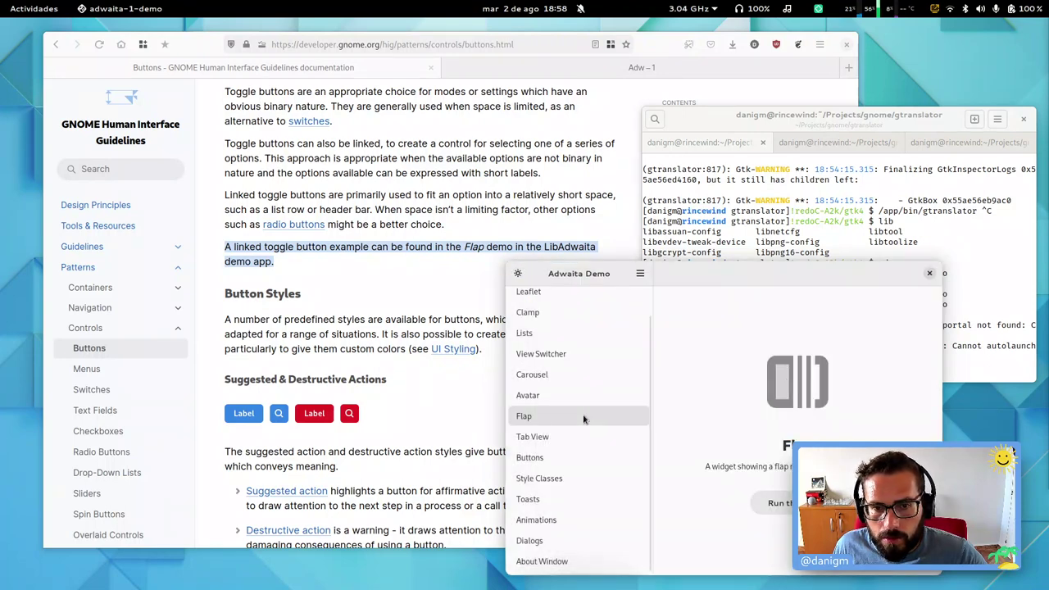
Step: Open and close the Inspector of Adwaita Demo, and switch the demo to the dark appearance and back to light
left_click(639, 274)
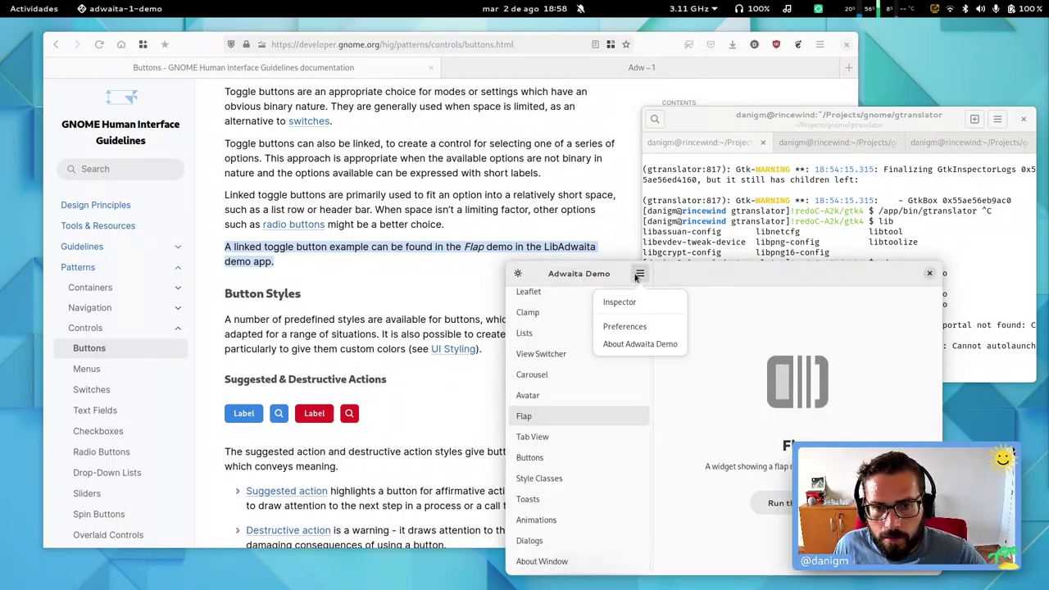
left_click(619, 301)
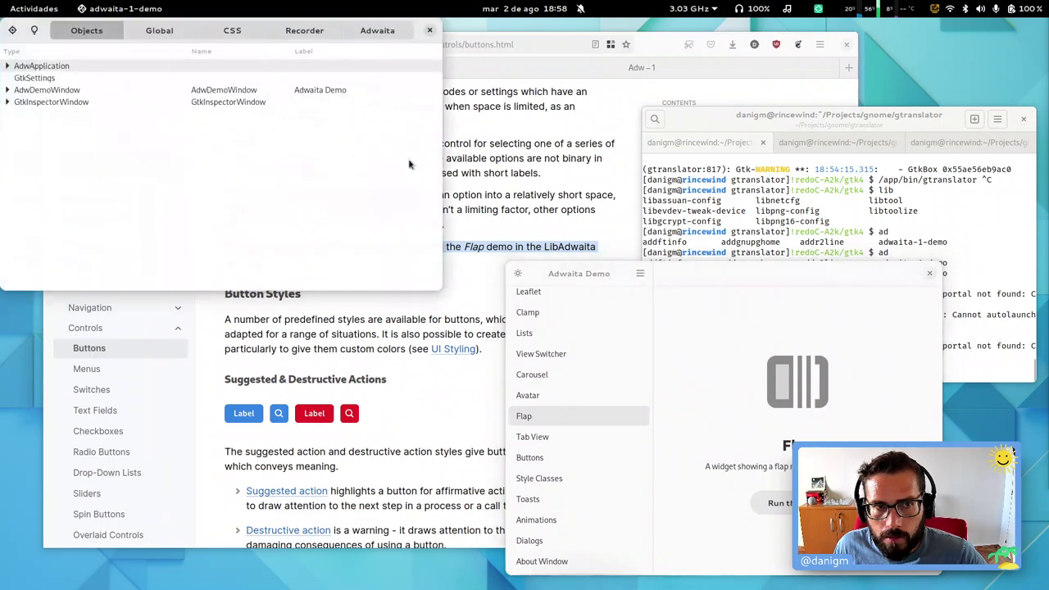
left_click(432, 30)
left_click(639, 275)
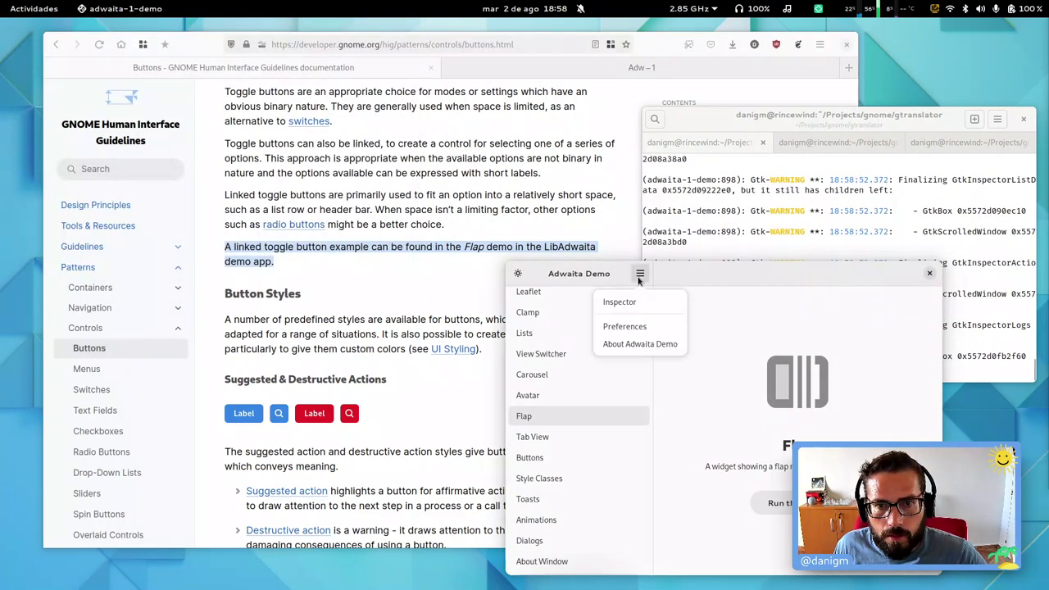
left_click(639, 277)
left_click(517, 273)
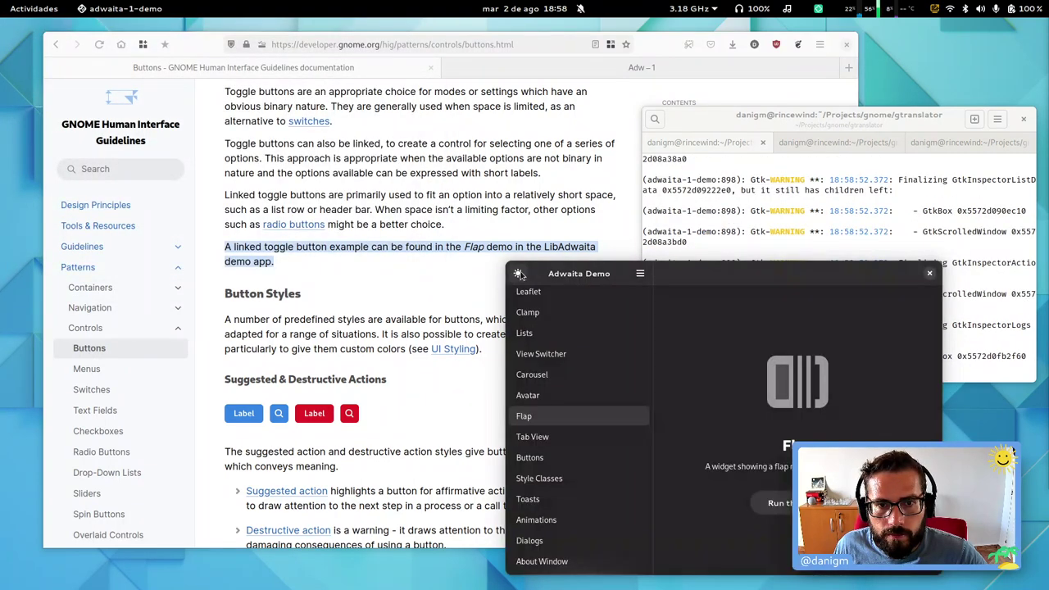
left_click(518, 274)
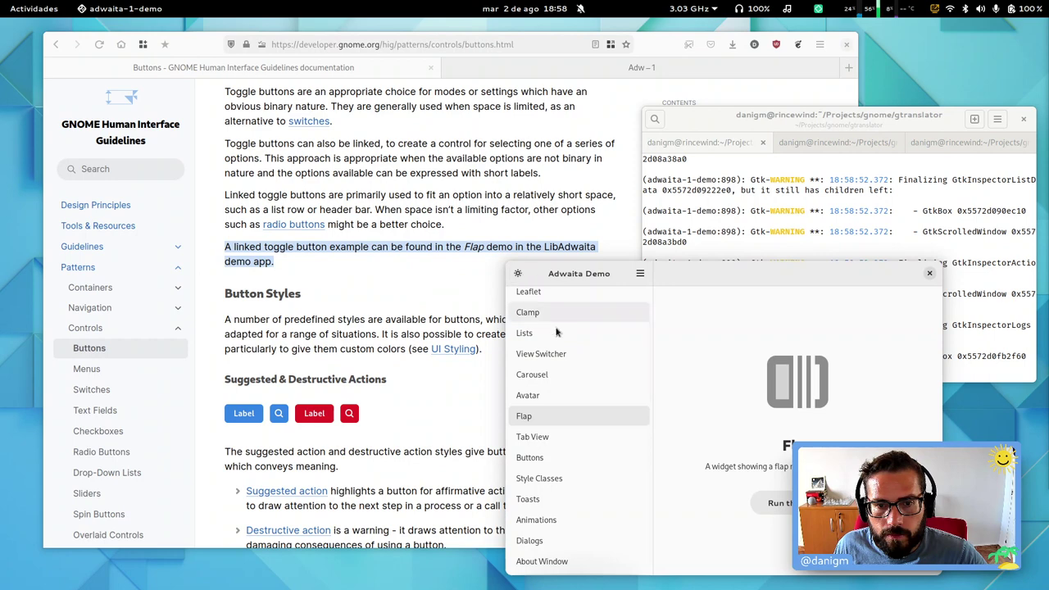
Step: Run the Tab View demo, and open a second demo window from it and close that window
left_click(564, 441)
left_click(778, 503)
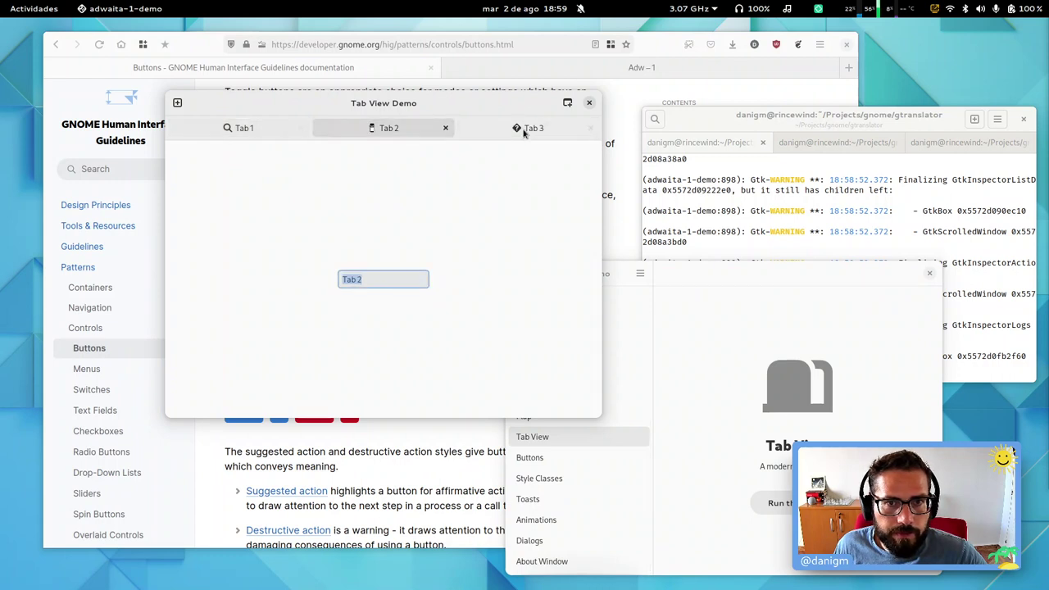
left_click(566, 104)
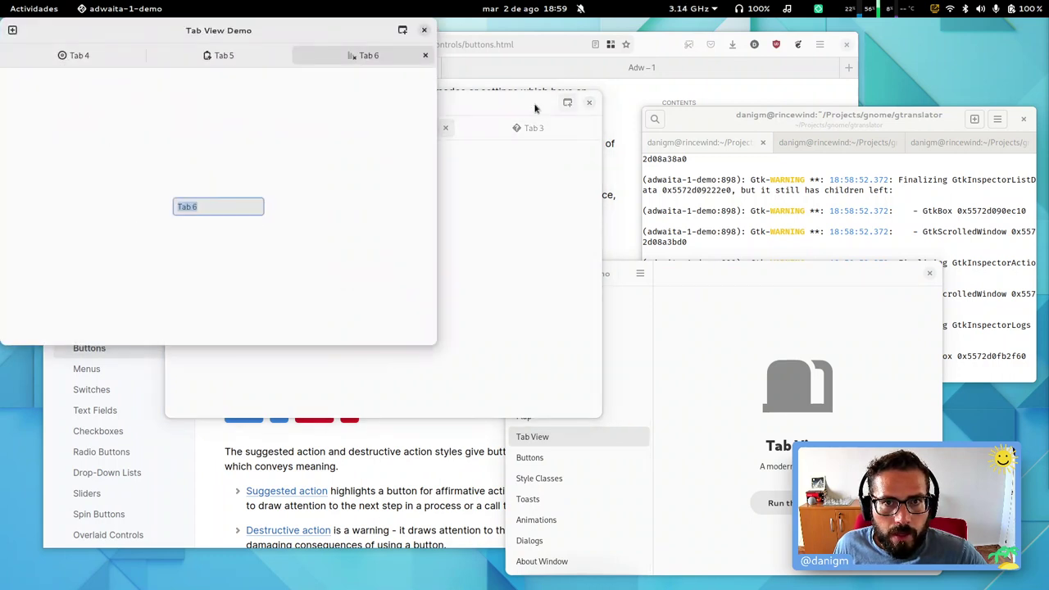
left_click(423, 34)
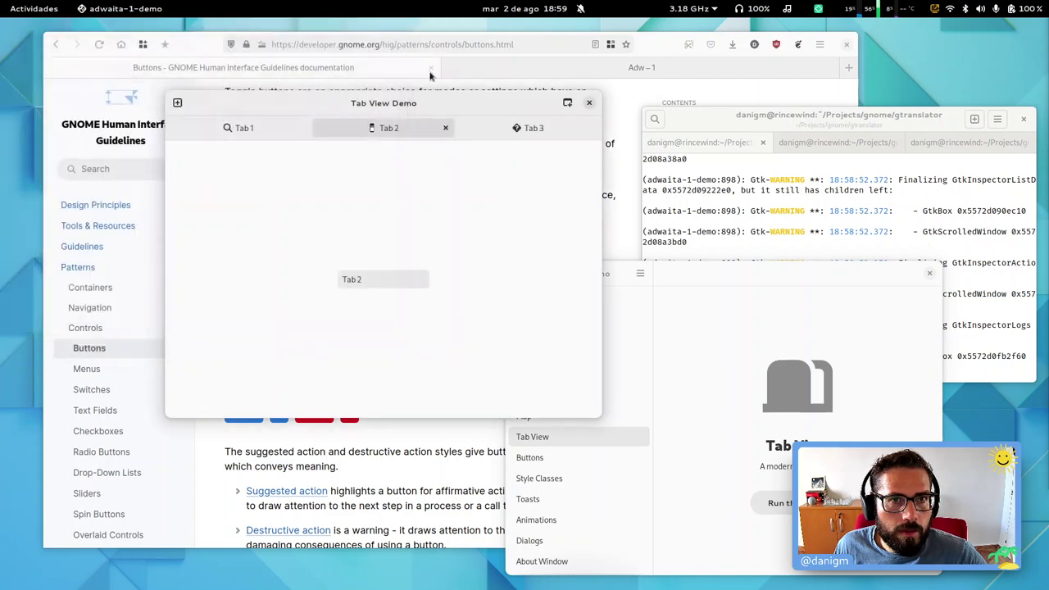
Step: Try adding and closing tabs in the Tab View demo, and close its window
left_click(177, 103)
left_click(590, 128)
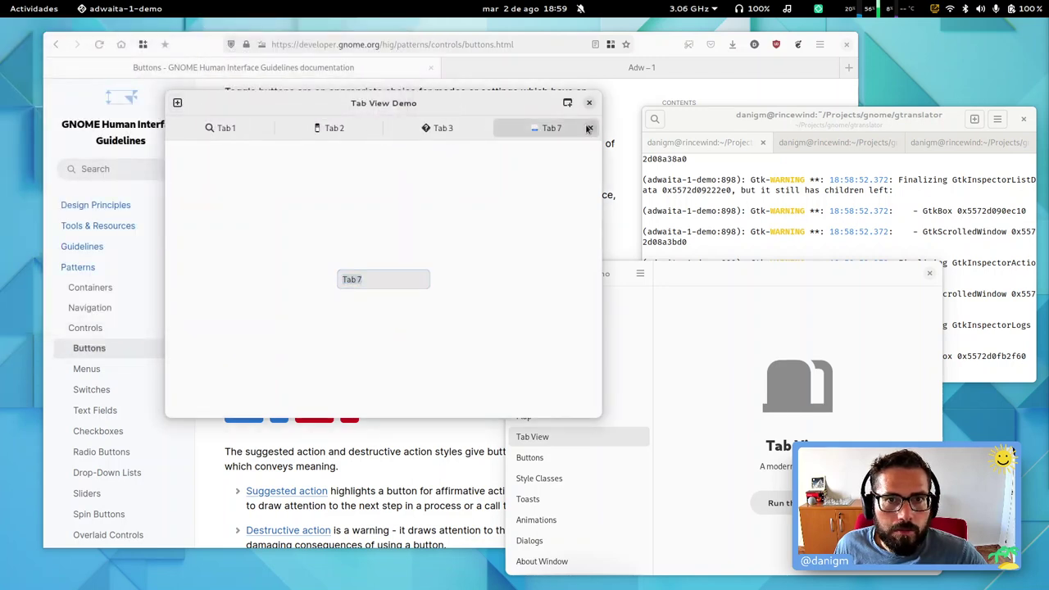
left_click(588, 129)
left_click(589, 129)
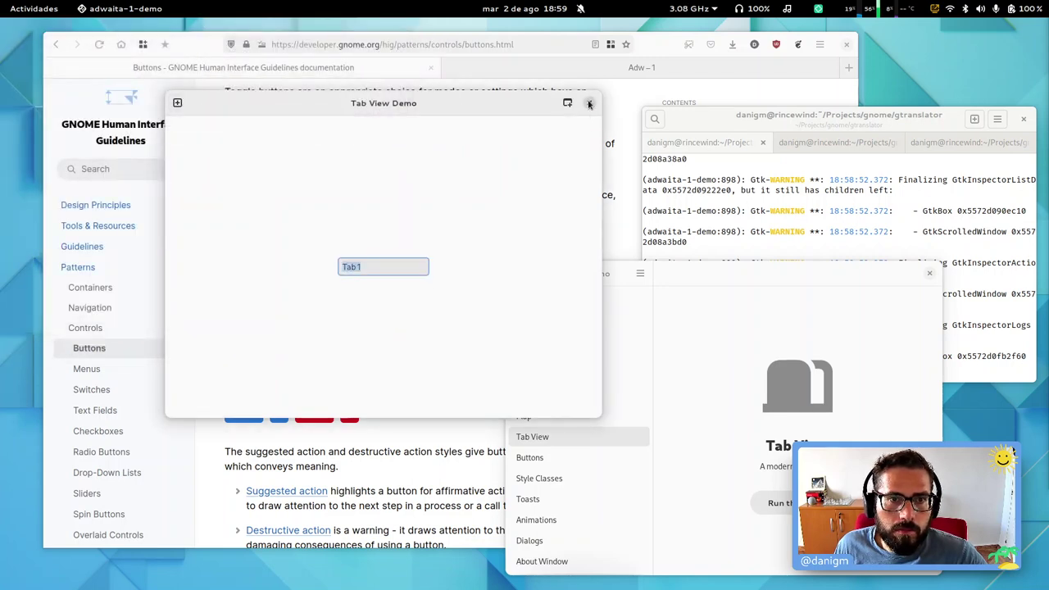
left_click(177, 102)
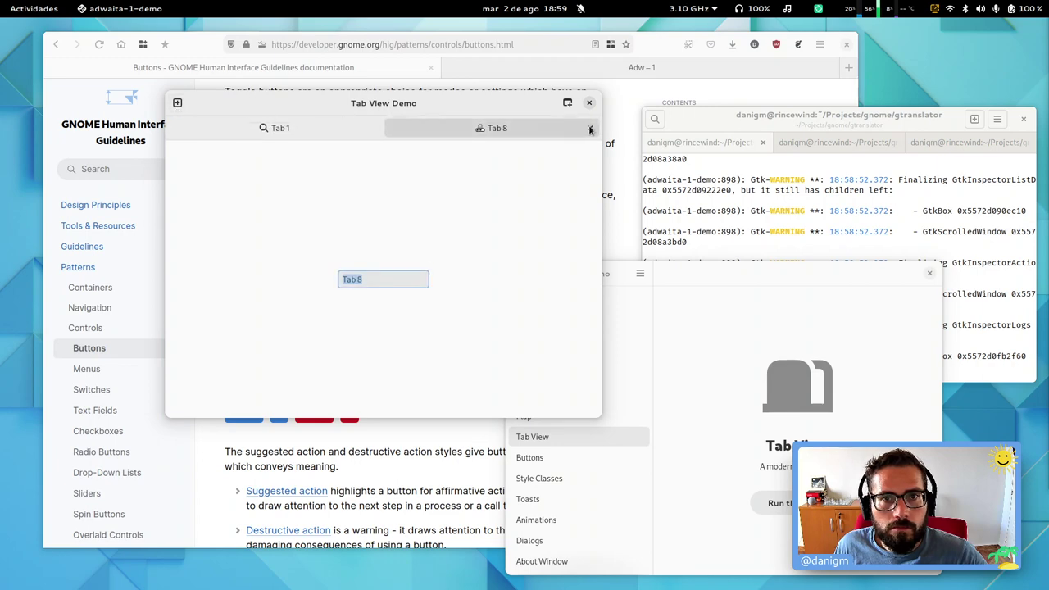
left_click(174, 103)
left_click(588, 103)
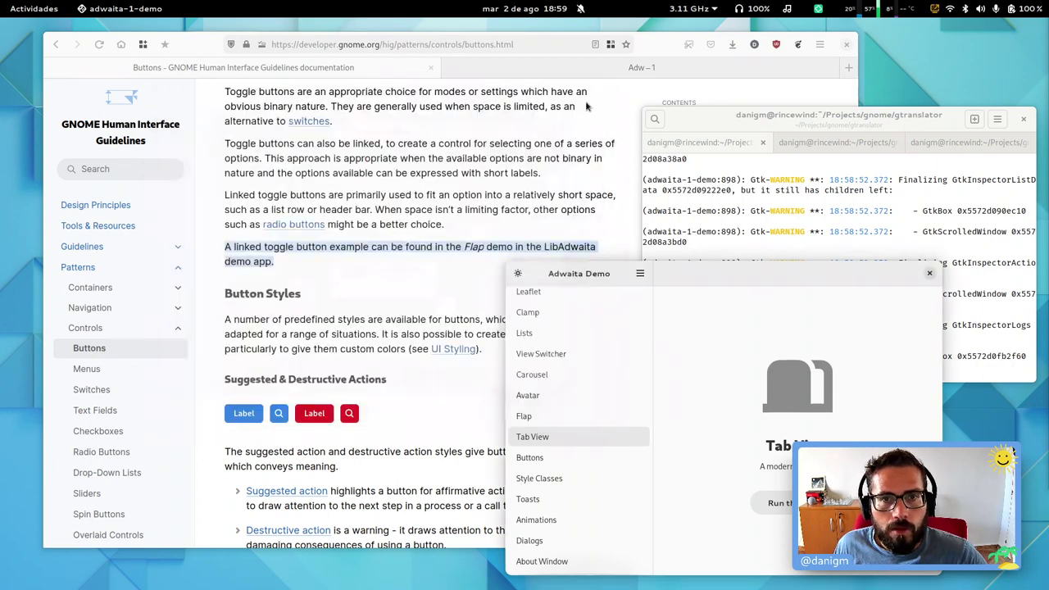
Step: View the Avatar and Buttons pages of Adwaita Demo, moving the window so the button examples can be seen
left_click(568, 393)
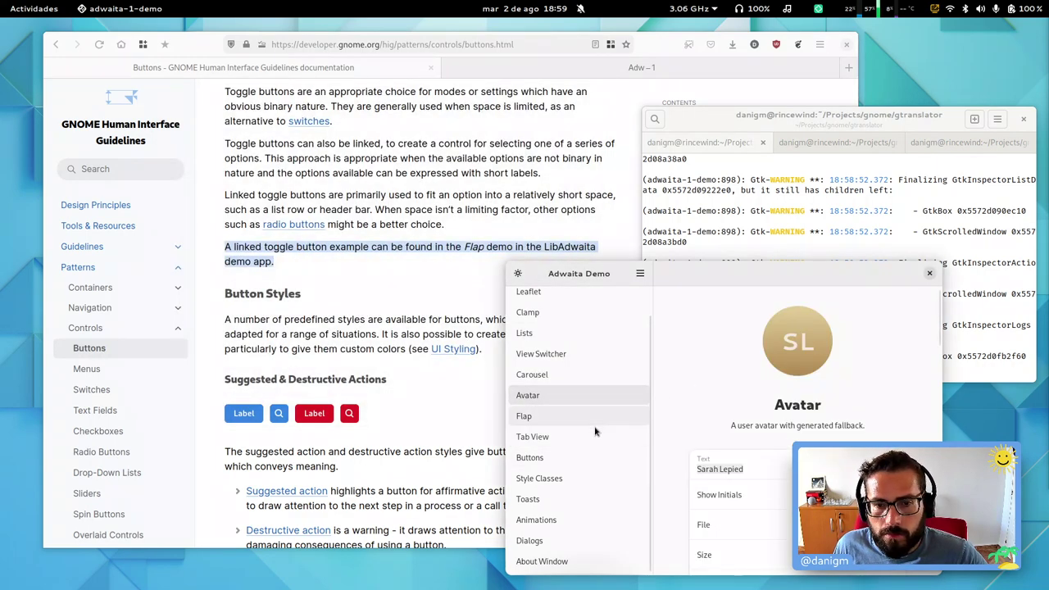
left_click(592, 459)
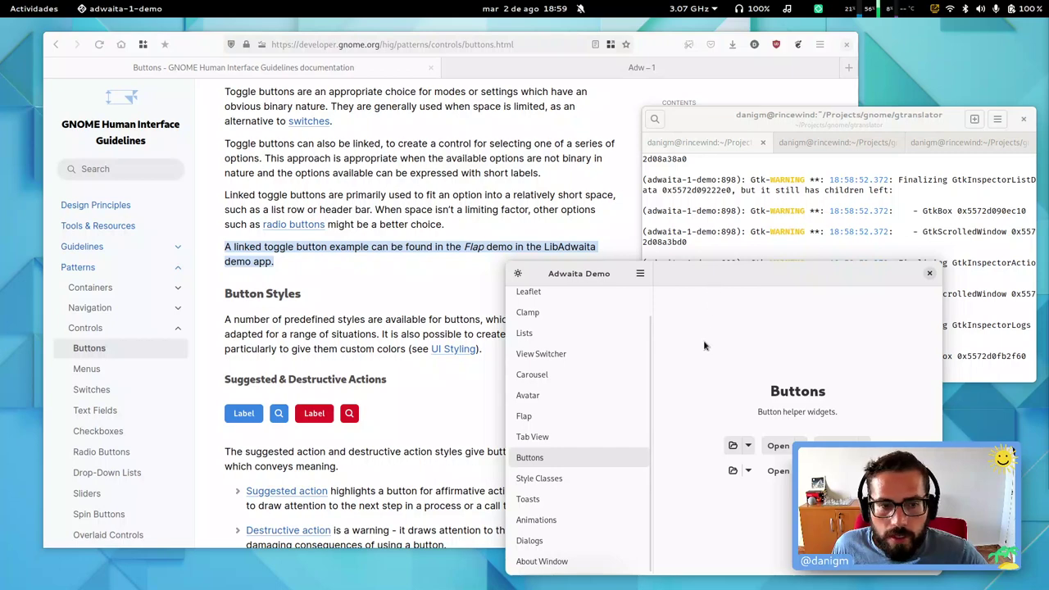
left_click_drag(701, 324, 729, 226)
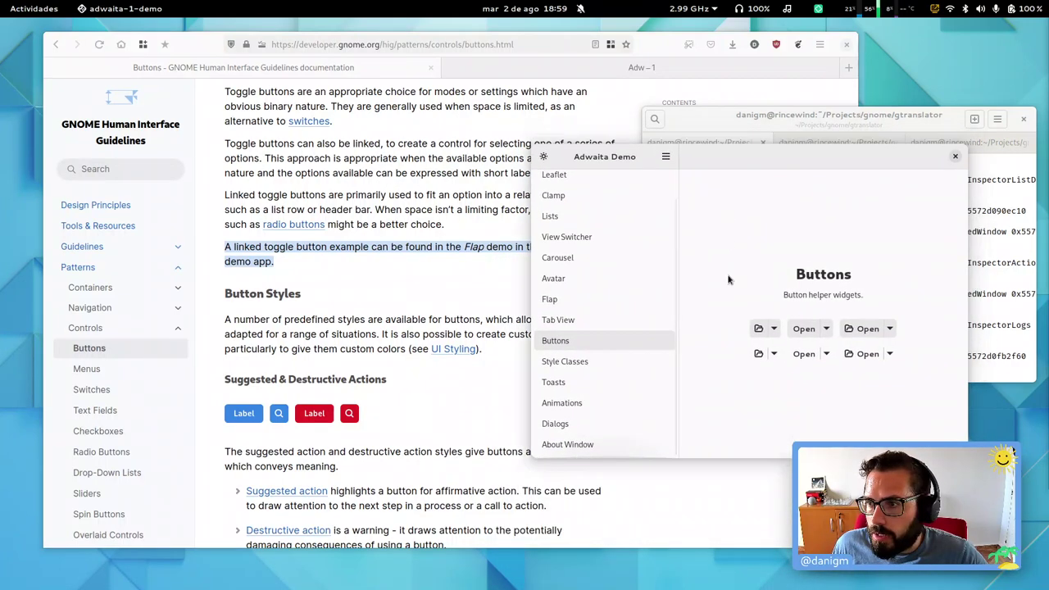
left_click_drag(733, 264, 651, 339)
Step: Return to the terminal and look through the output logged by adwaita-1-demo
left_click(894, 182)
scroll(902, 213, "up", 5)
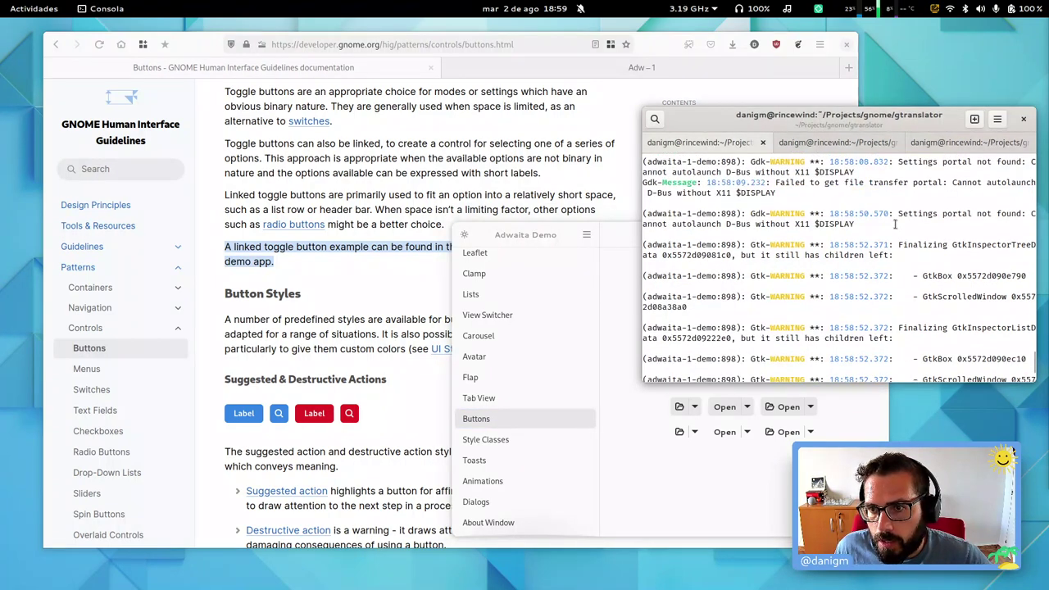
scroll(898, 316, "down", 5)
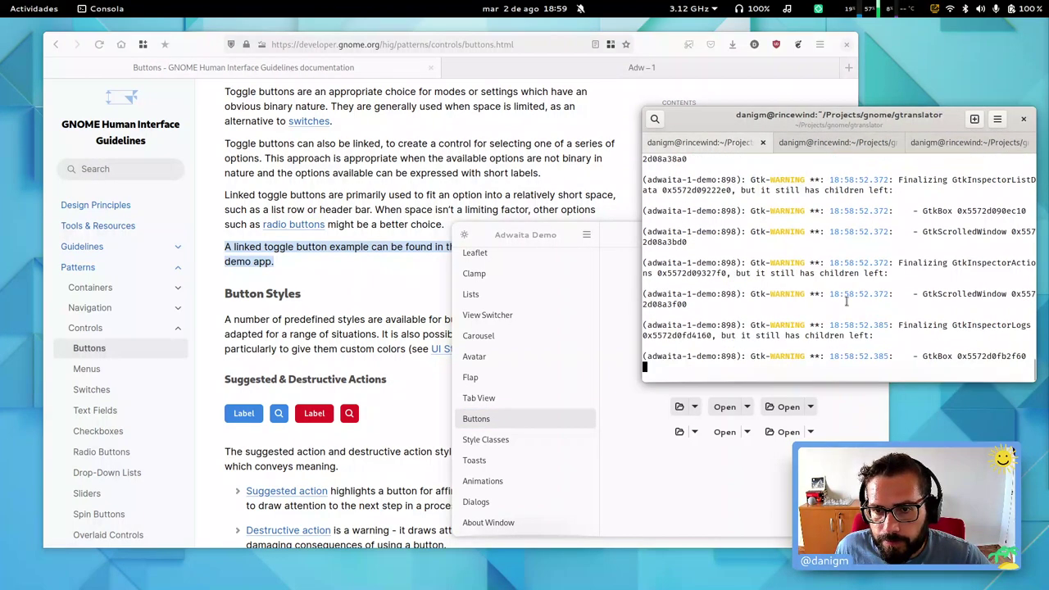
Step: Return to Adwaita Demo and view the dropdown items of the icon-only split button on the Buttons page, then close that menu
left_click(690, 482)
left_click(694, 407)
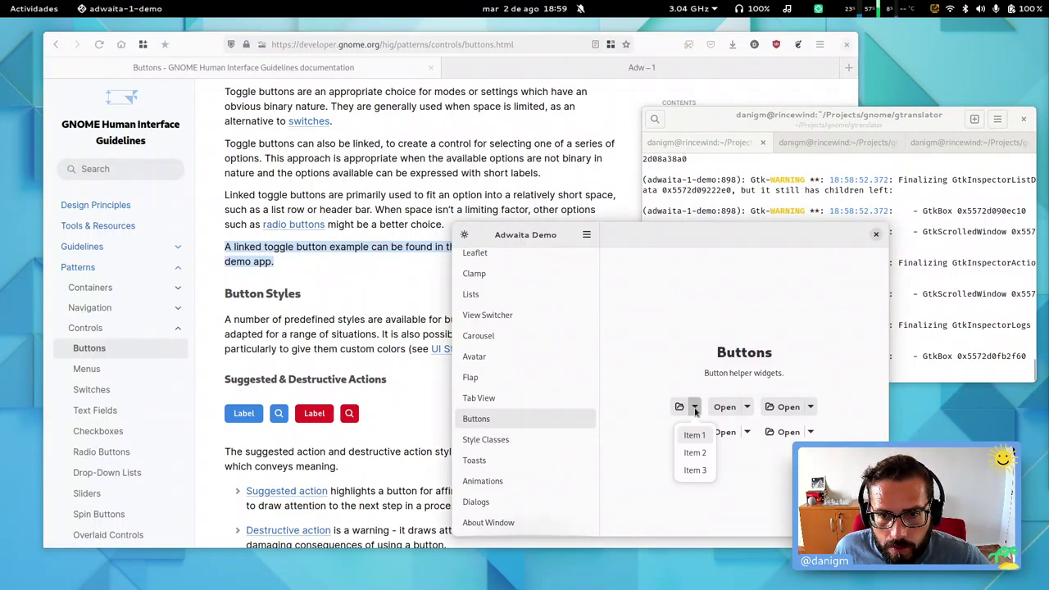
left_click(695, 409)
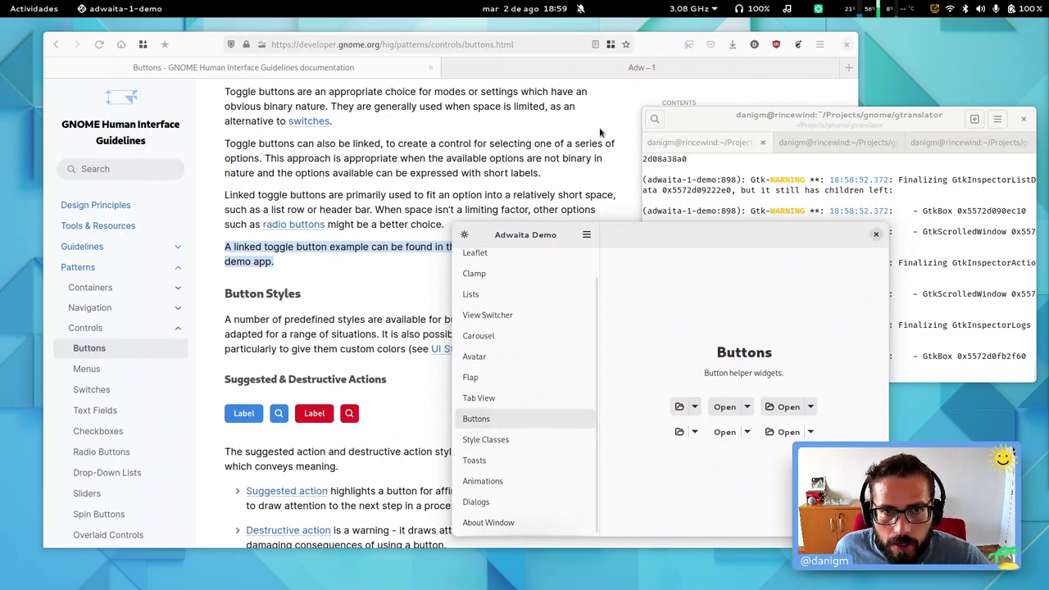
Step: Open the GNOME libadwaita repository from gitlab.gnome.org in a new Firefox tab
left_click(564, 143)
key("ctrl+t")
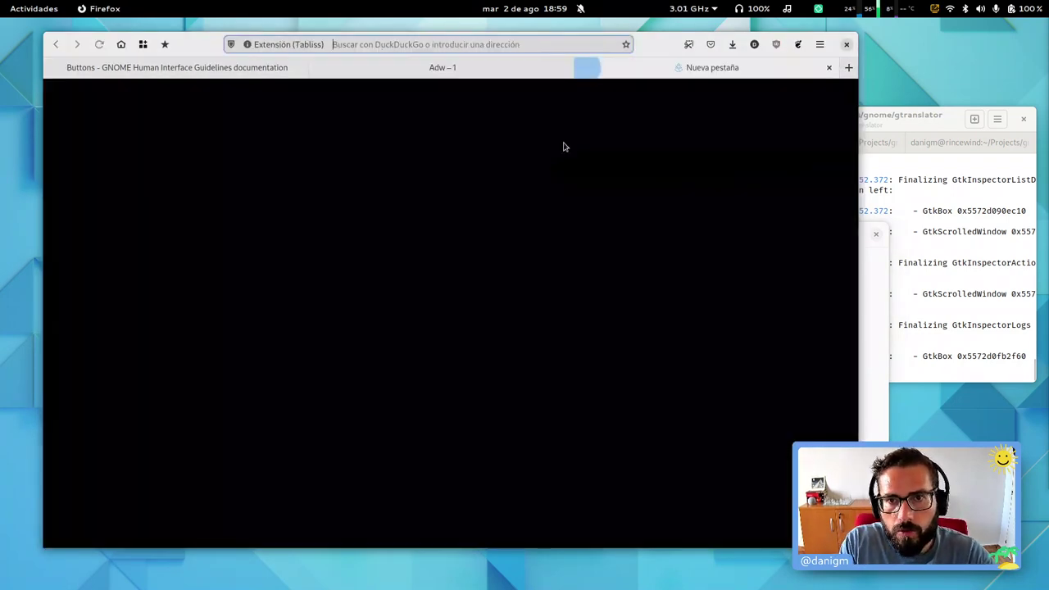
type("gitlab.gnome.org/gNOME/")
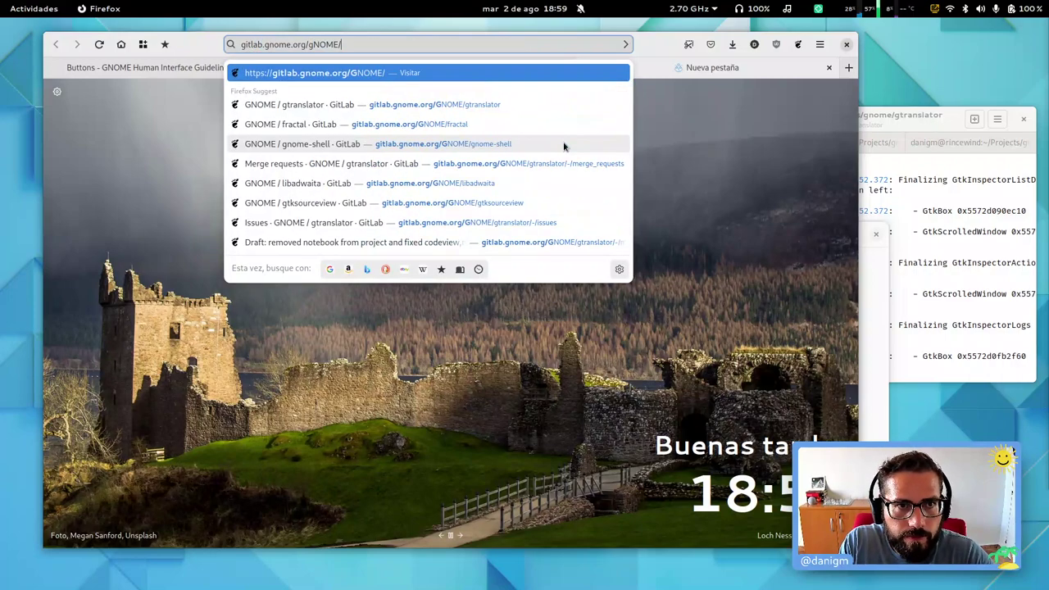
key("BackSpace")
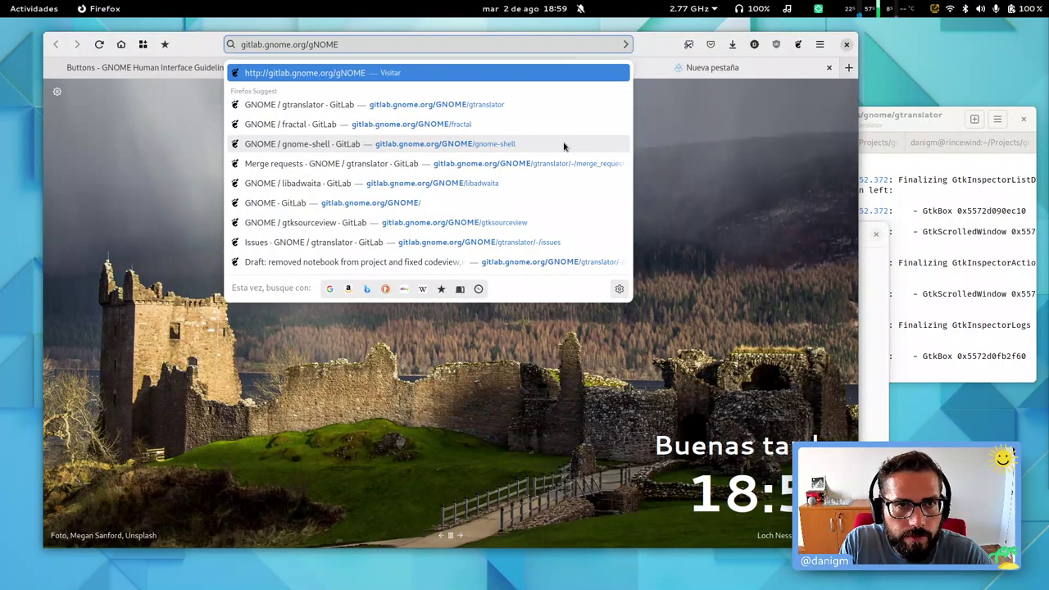
type("/l")
key("Return")
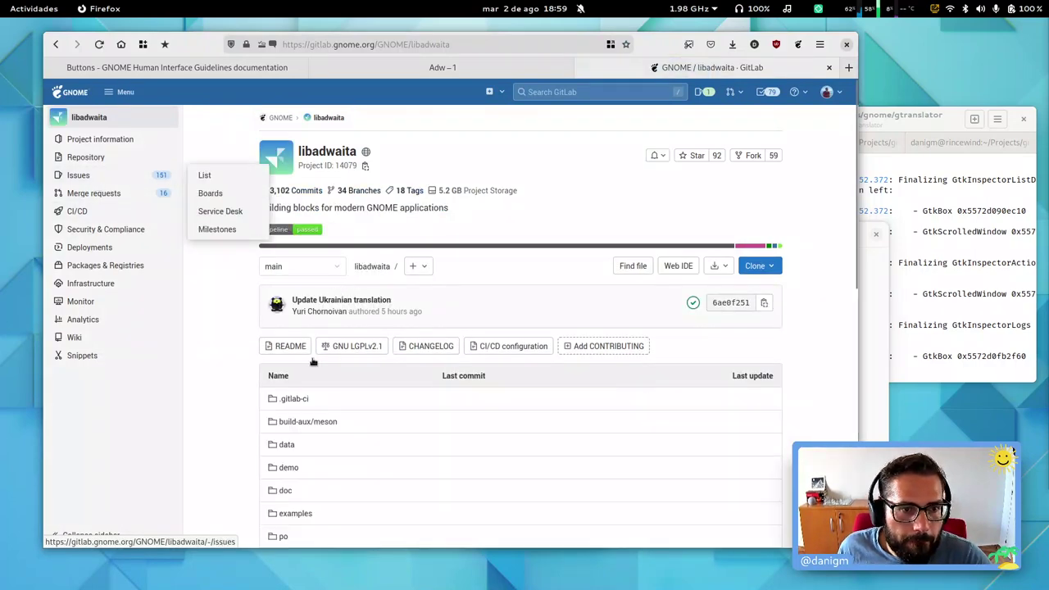
Step: Browse the repository to demo/pages/flap and open the source file adw-flap-demo-window.c
scroll(246, 426, "down", 3)
left_click(287, 311)
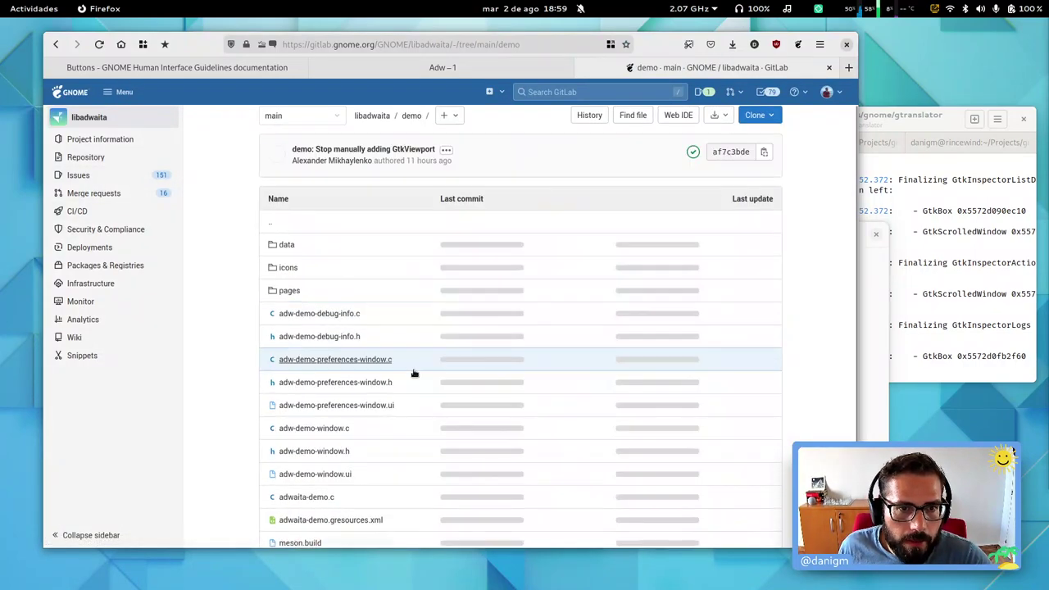
scroll(241, 434, "down", 2)
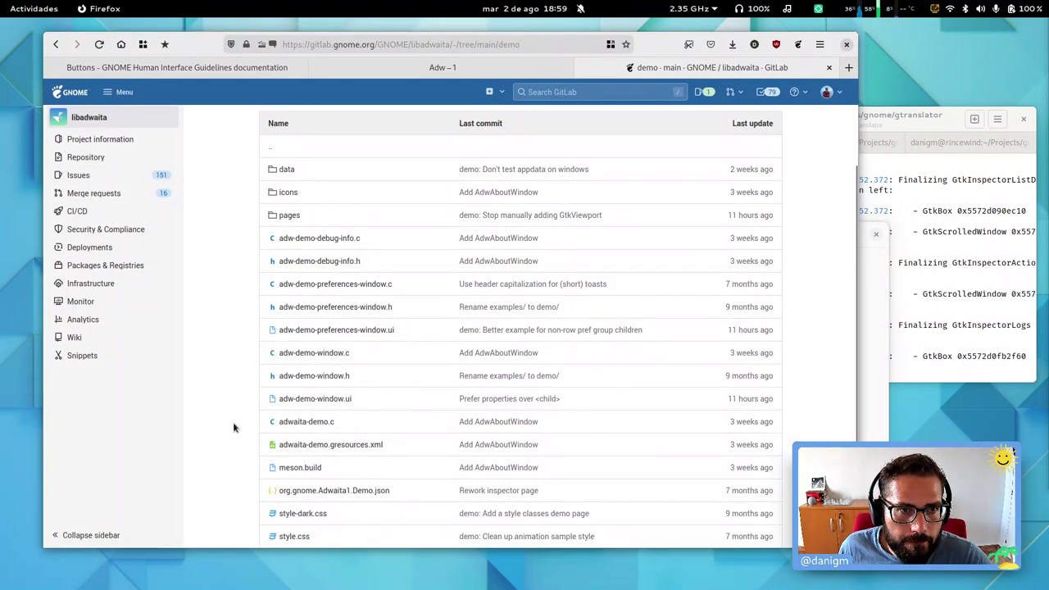
scroll(234, 427, "down", 1)
left_click(283, 160)
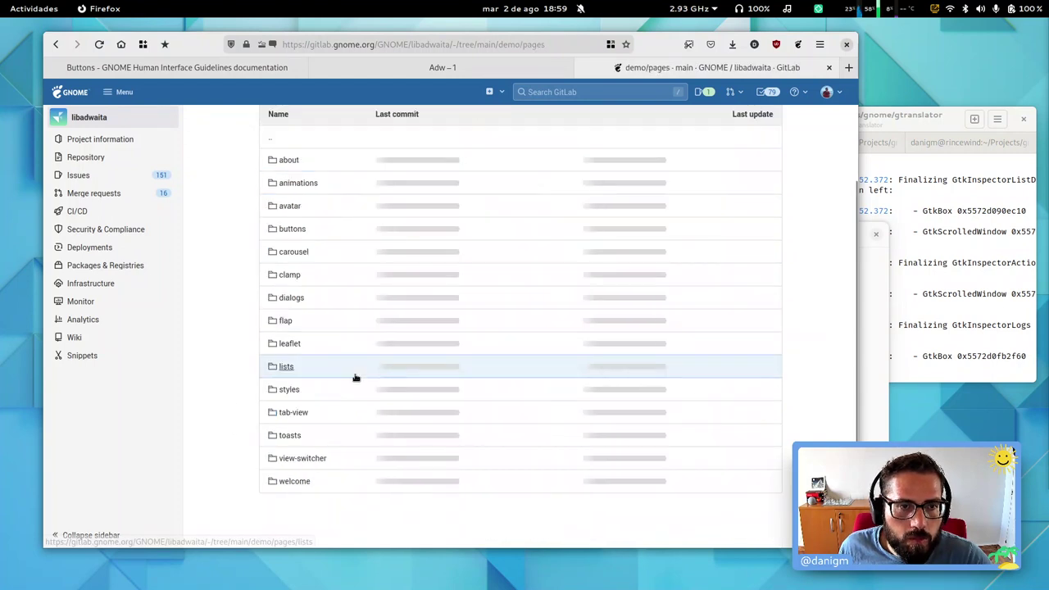
left_click(285, 321)
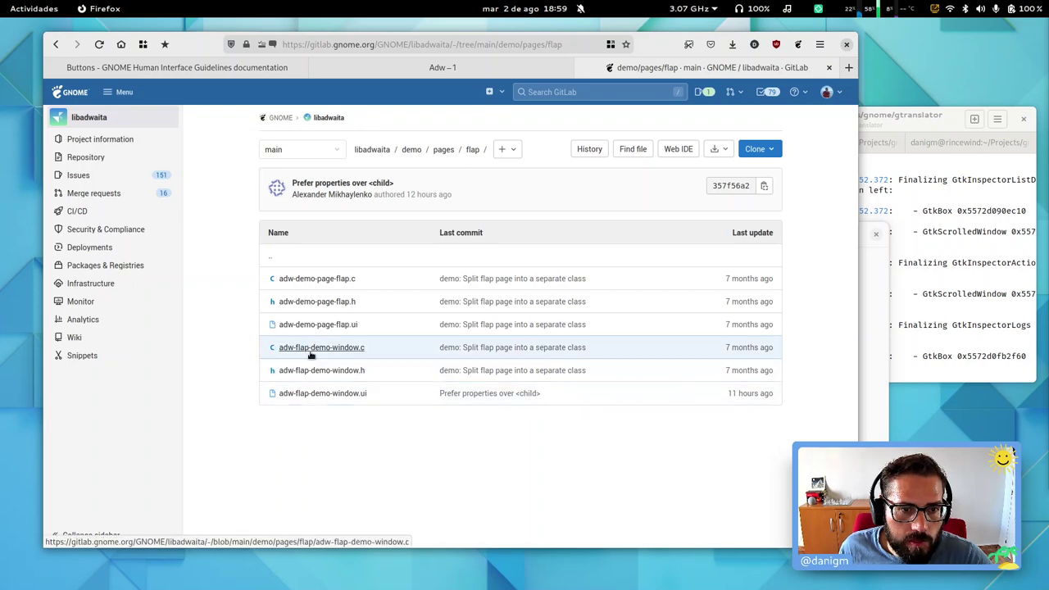
left_click(310, 350)
Step: Look through the adw-flap-demo-window.c code and search it for "start"
scroll(500, 336, "down", 12)
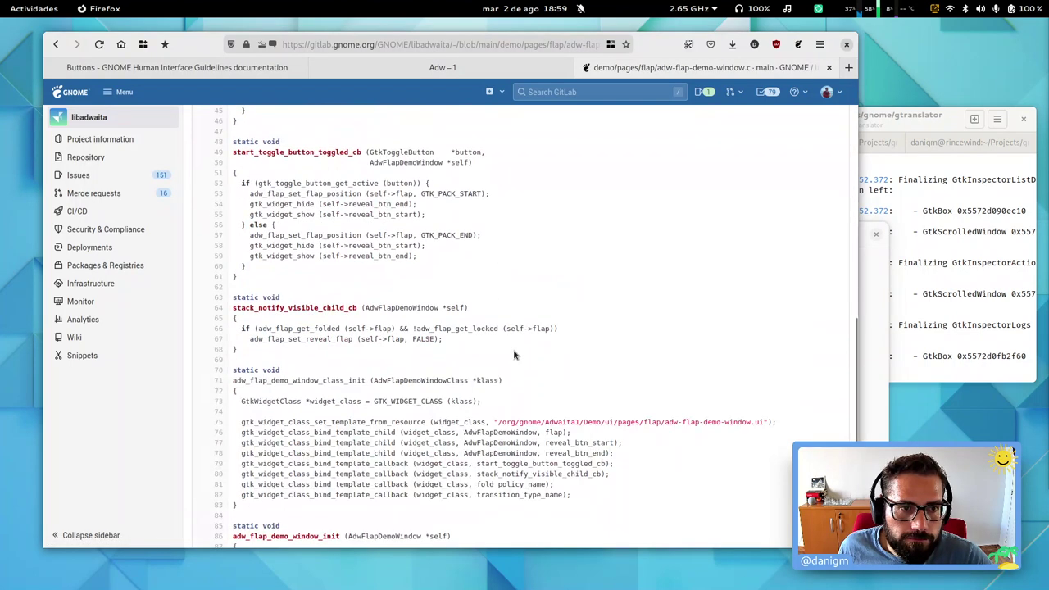
scroll(524, 359, "down", 3)
scroll(526, 361, "up", 15)
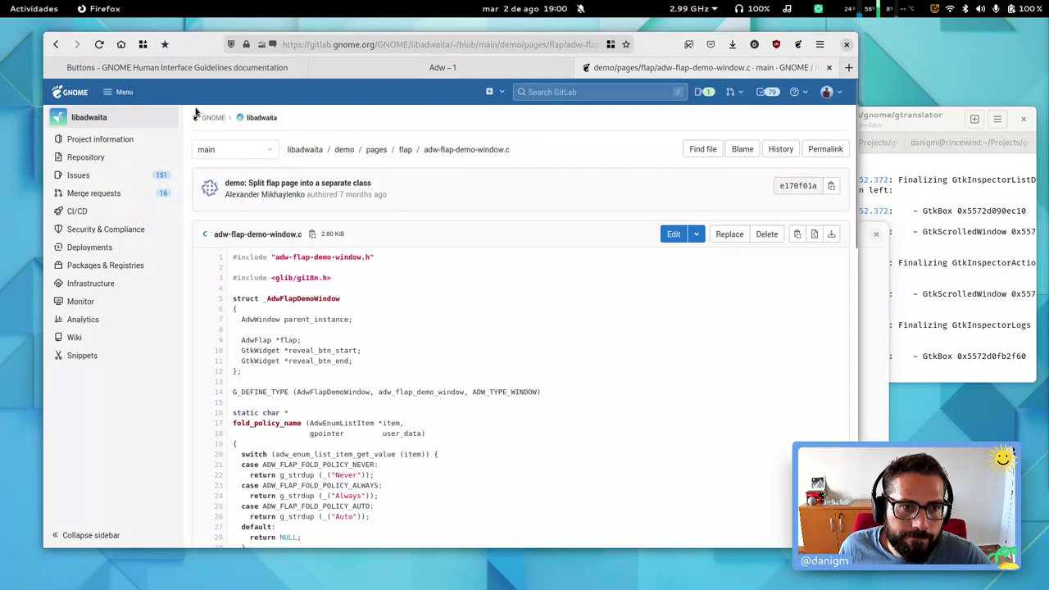
scroll(527, 366, "down", 10)
scroll(487, 328, "up", 7)
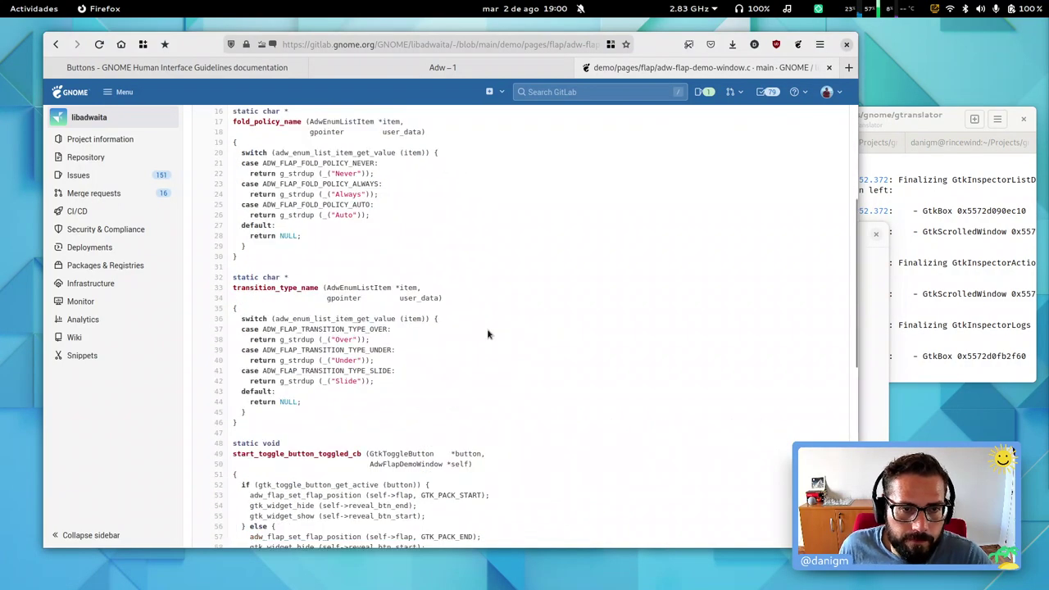
key("ctrl+f")
type("start")
key("Return")
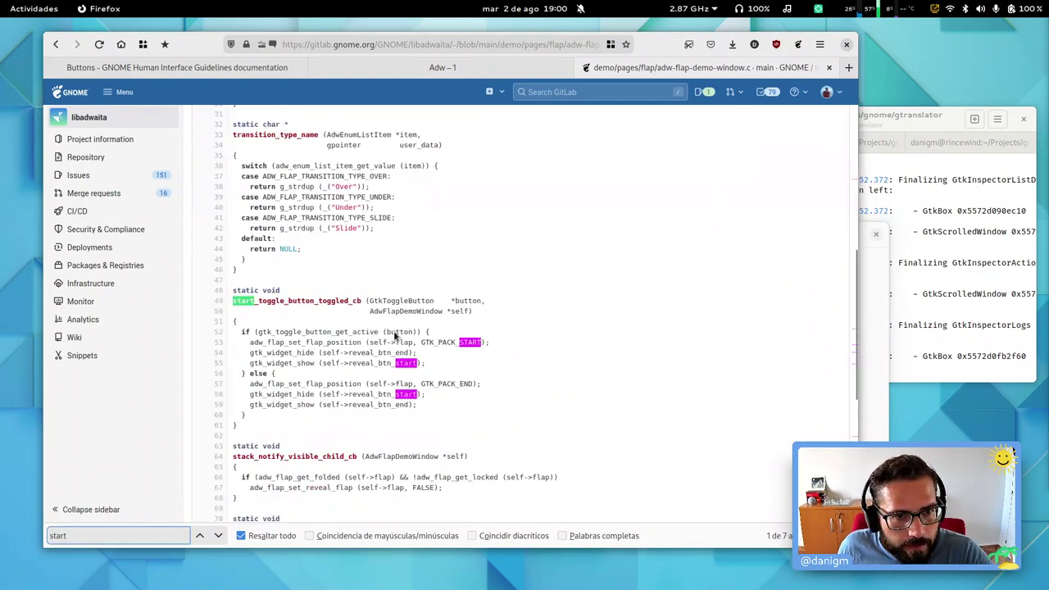
key("Return")
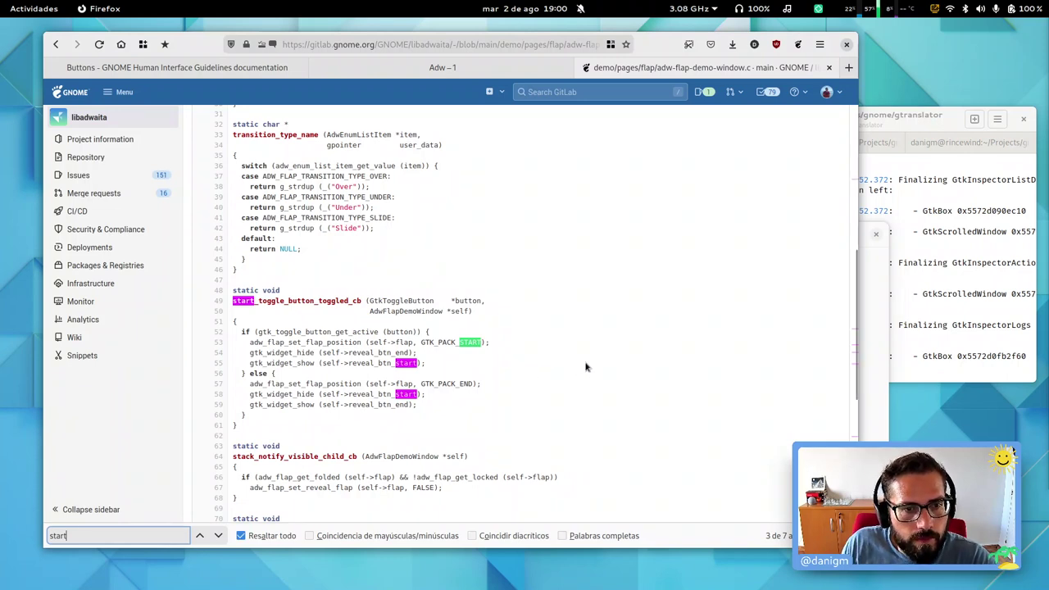
Step: Search the source file for "toggle_" and go through the matches
key("ctrl+a")
type("togg")
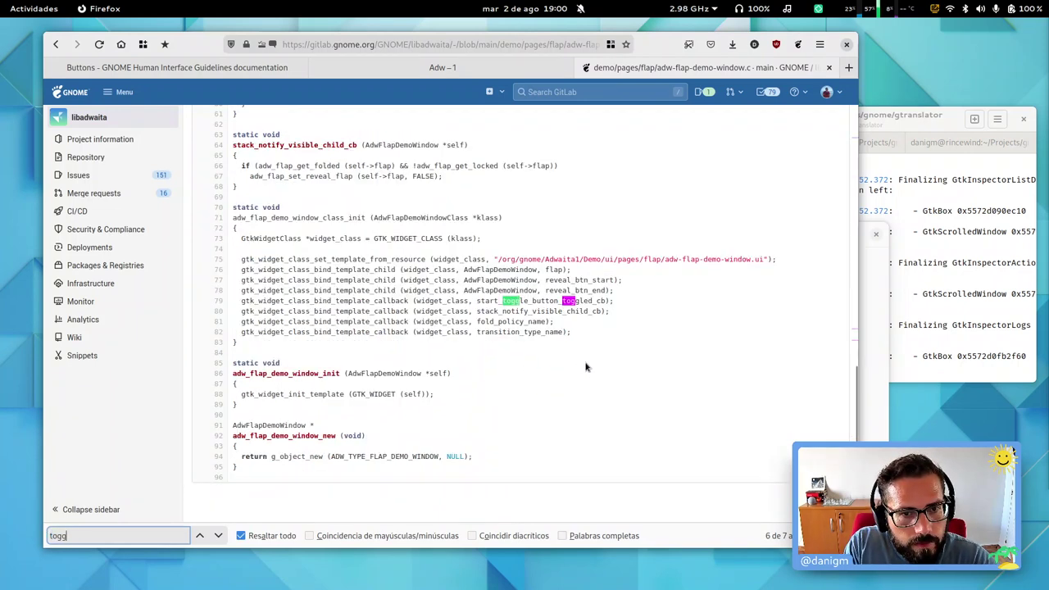
type("le_")
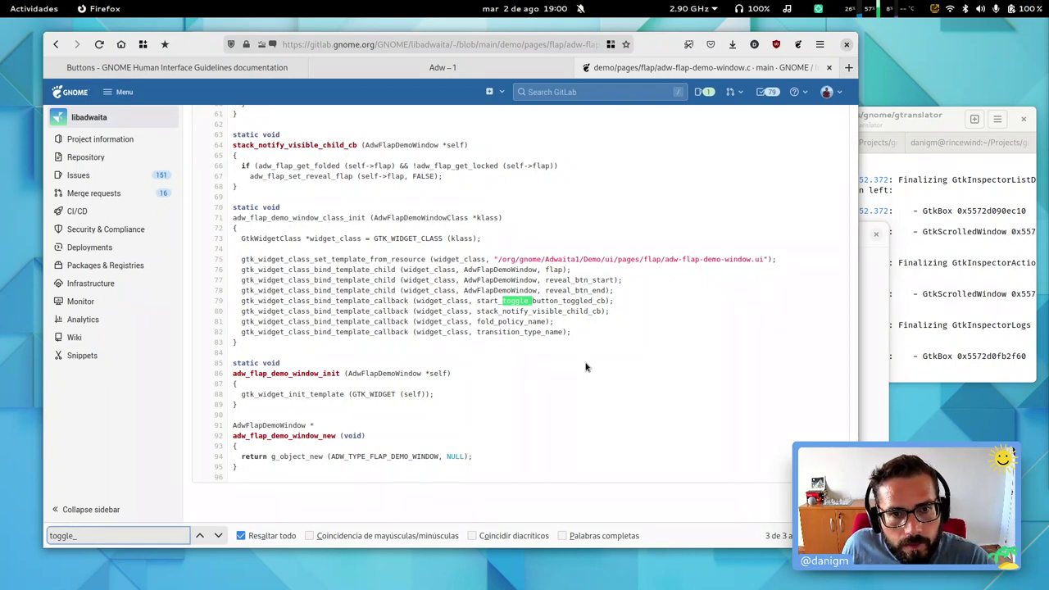
key("Return")
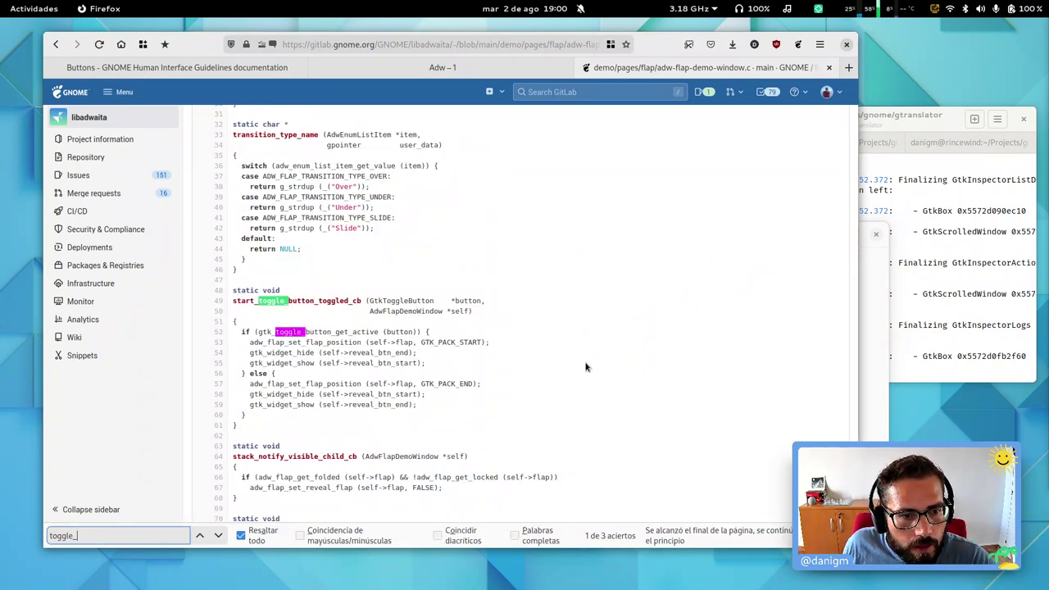
key("Return")
key("Return")
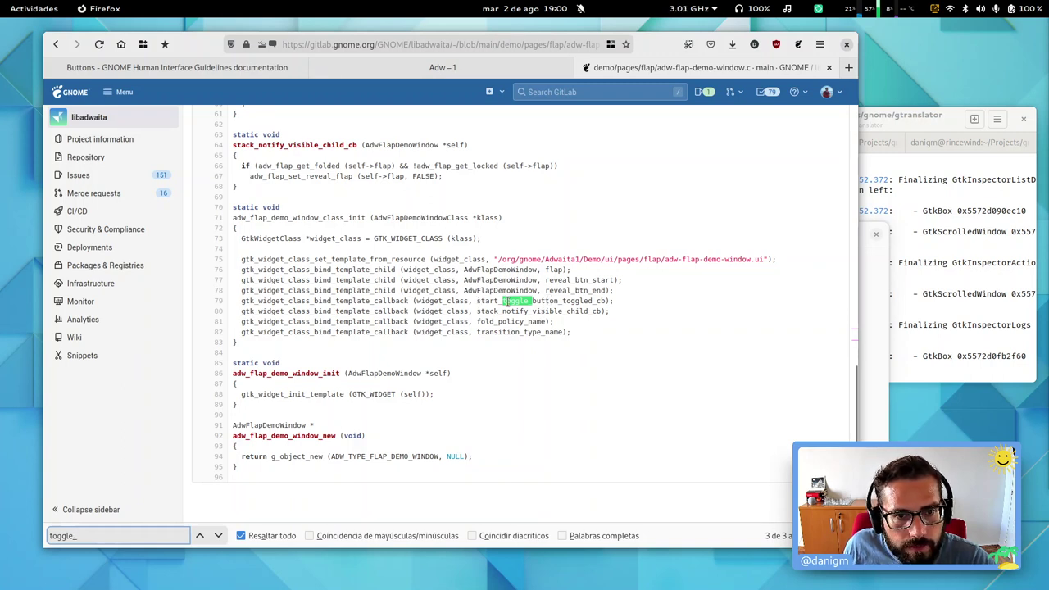
Step: Open the flap folder in a separate tab and view adw-flap-demo-window.ui from there
scroll(541, 279, "up", 10)
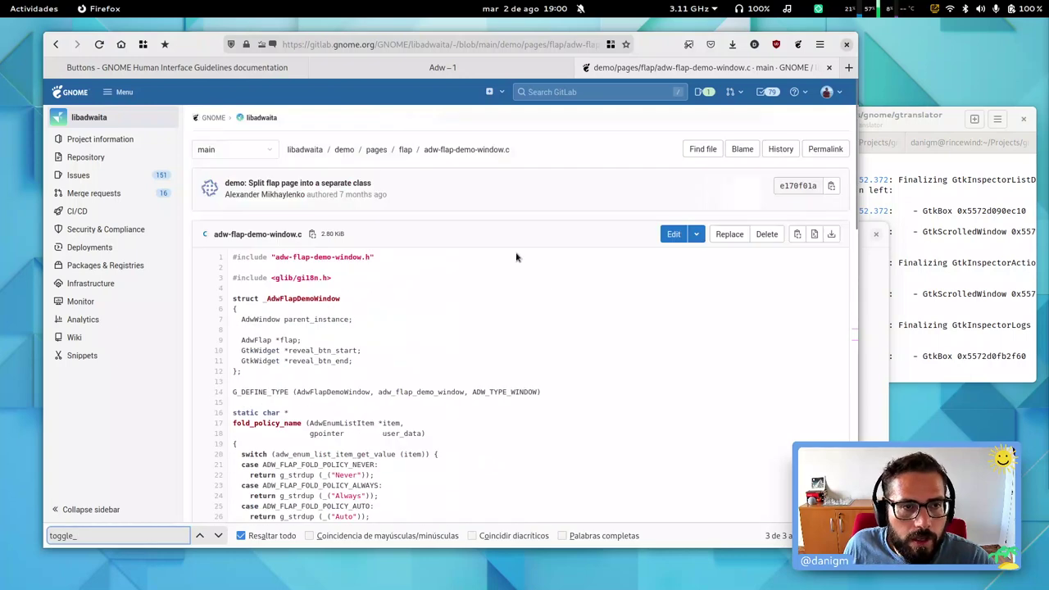
middle_click(406, 153)
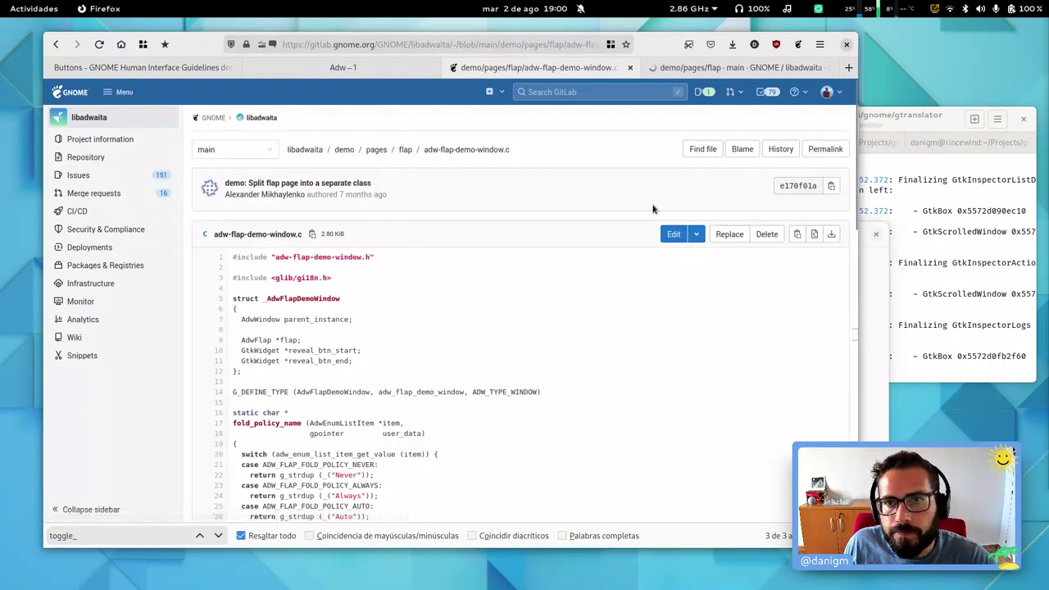
key("ctrl+Tab")
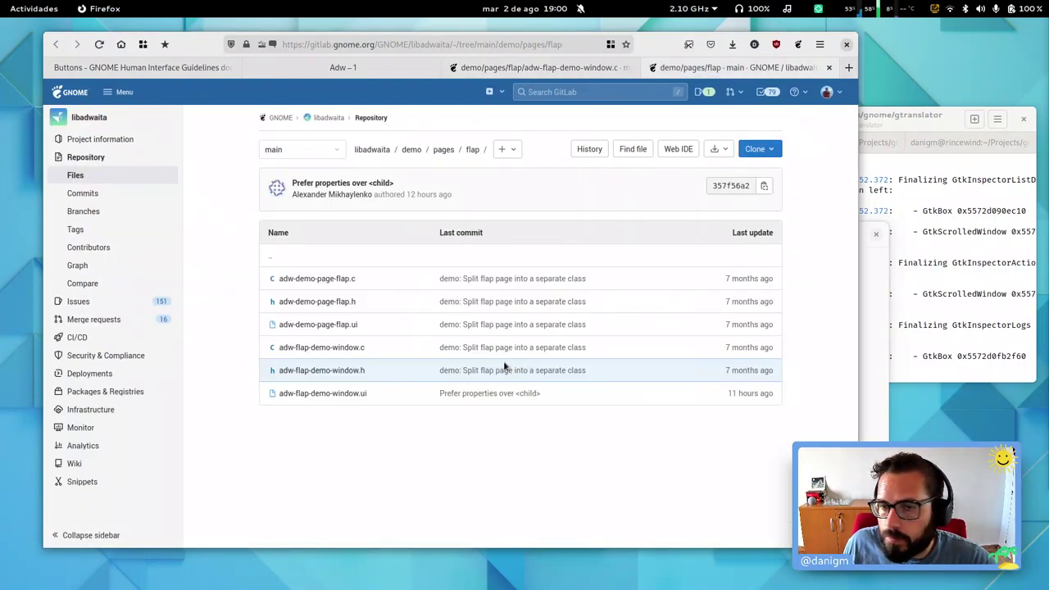
left_click(342, 395)
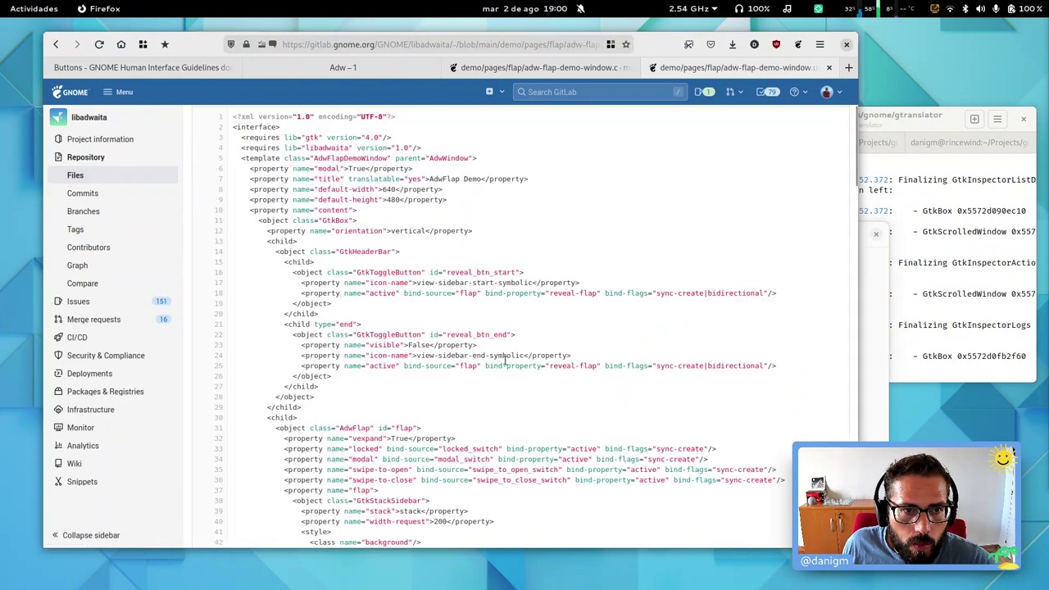
Step: Find "toggle_" in the UI file and highlight the group property and the child block defining end_toggle_button
scroll(503, 361, "down", 15)
key("ctrl+f")
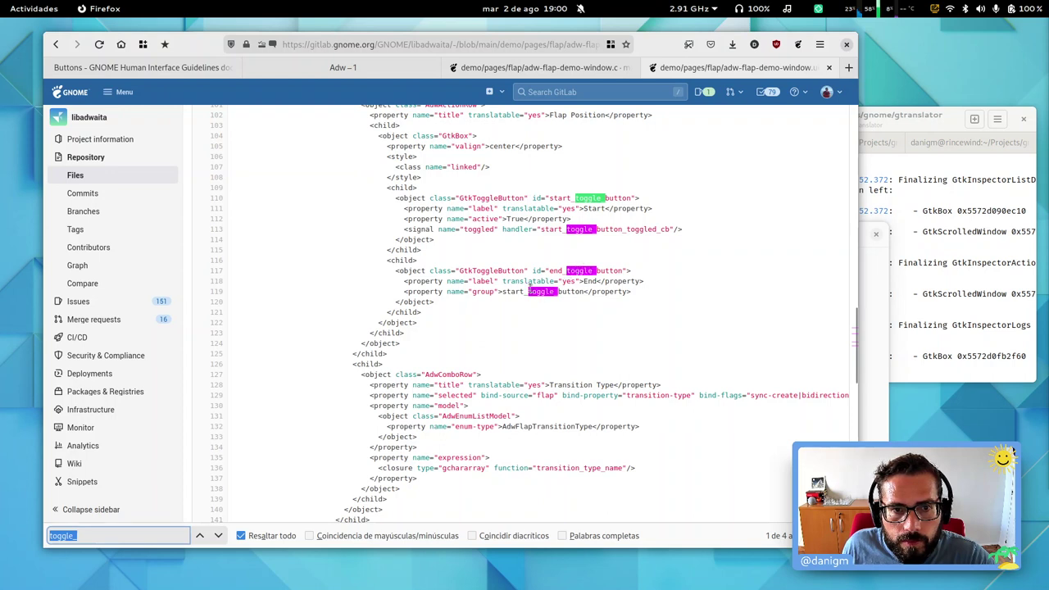
triple_click(529, 291)
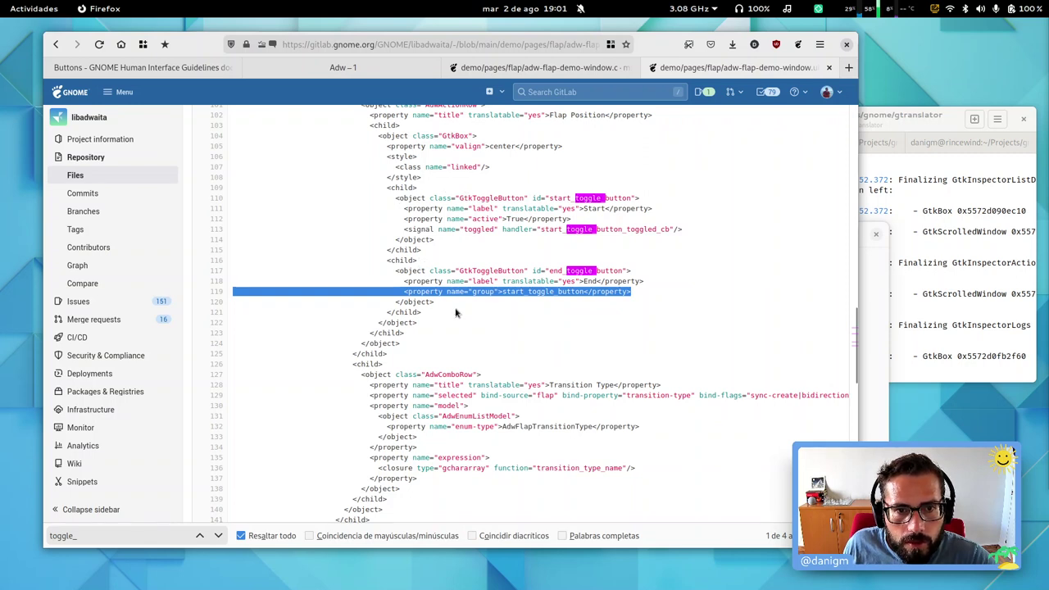
left_click_drag(432, 316, 347, 259)
Step: In a new terminal tab, change to the Projects/gambito directory and list its files
left_click(947, 236)
key("ctrl+Page_Up")
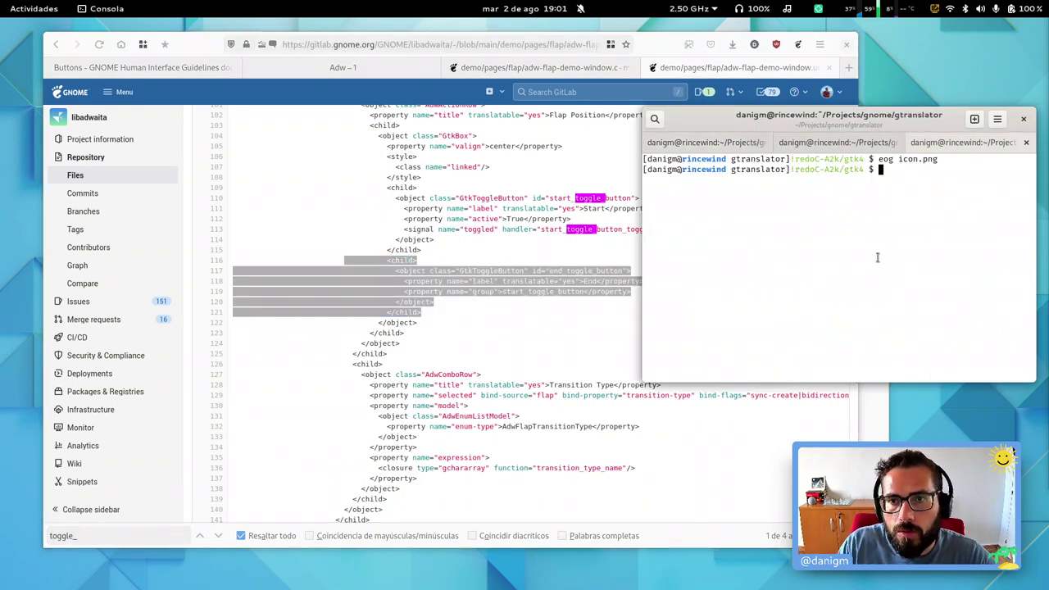
key("ctrl+shift+t")
type("cd")
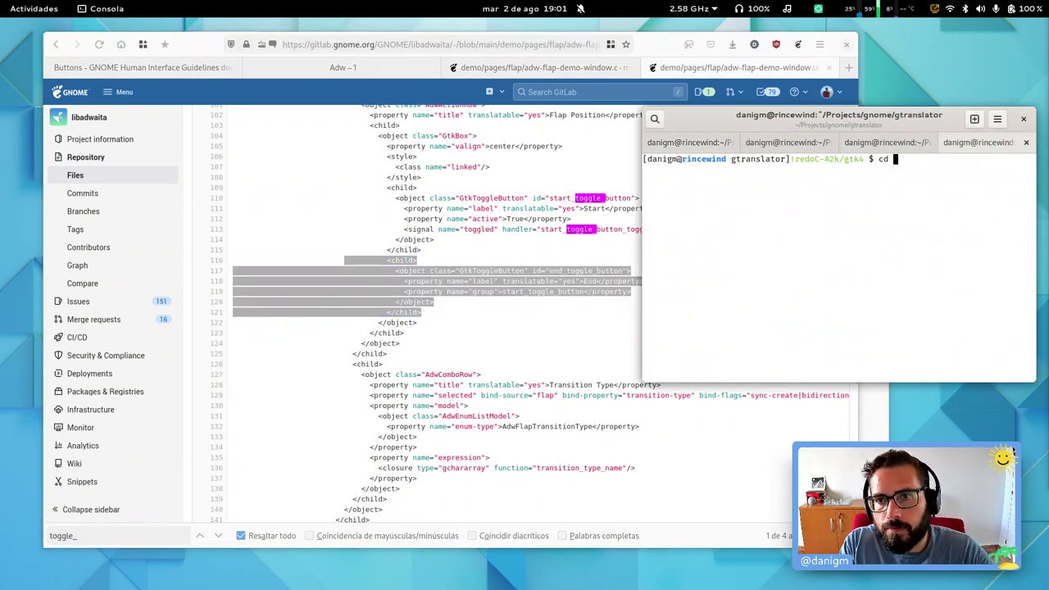
key("Return")
type("cd Projects/g")
key("Tab")
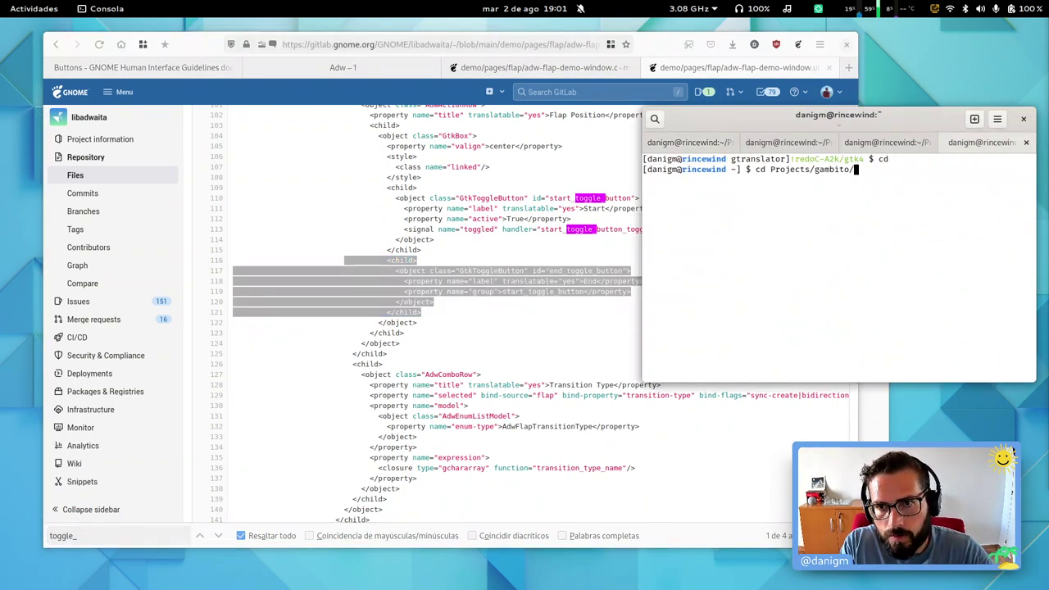
key("Return")
type("ls")
key("Return")
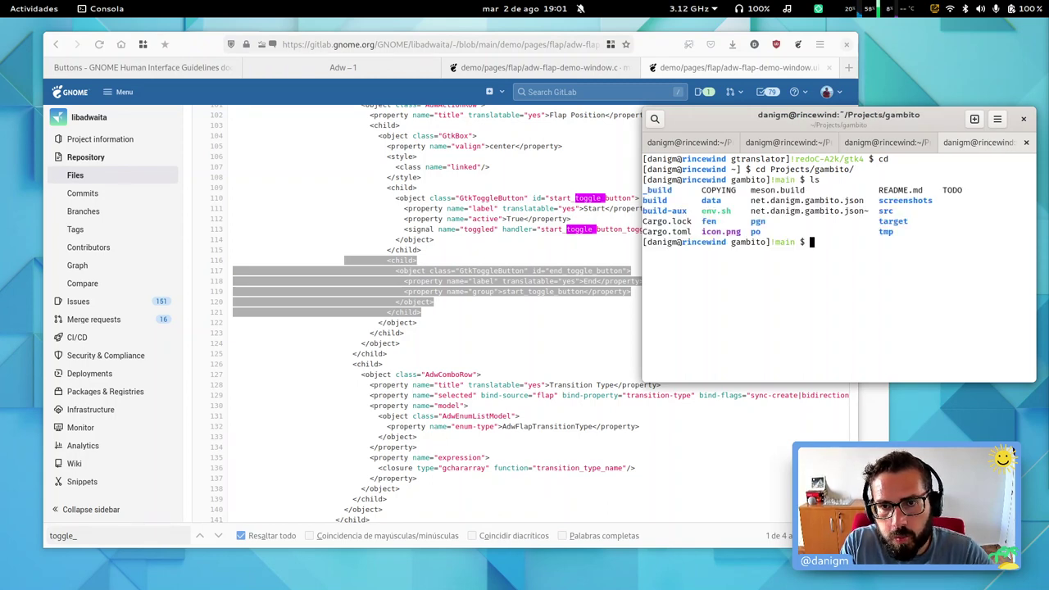
Step: Enter the project's environment with ./env.sh and launch /app/bin/gambito
type("./env.sh")
key("Return")
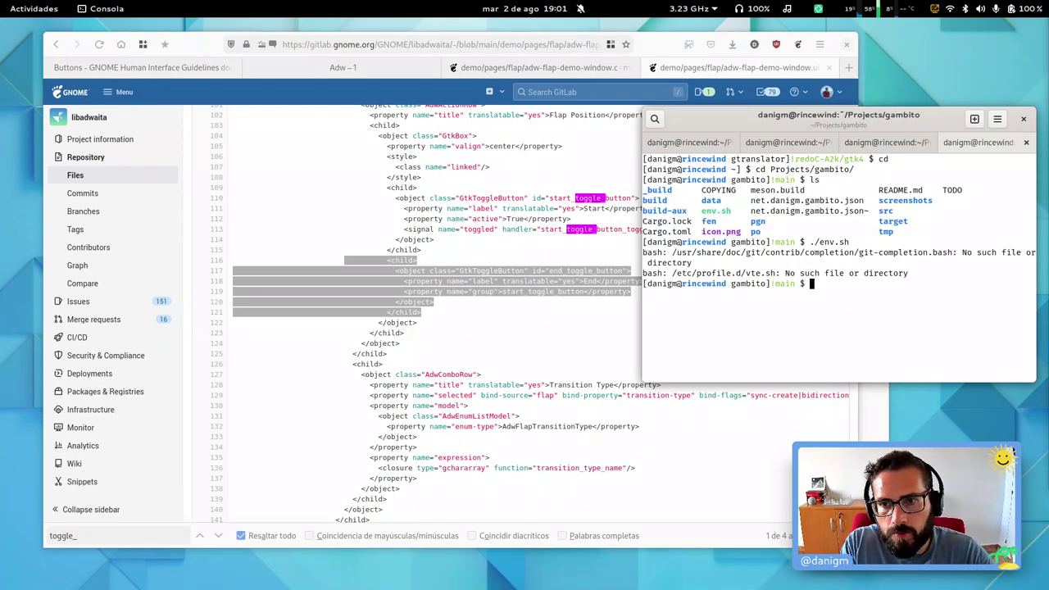
type("./")
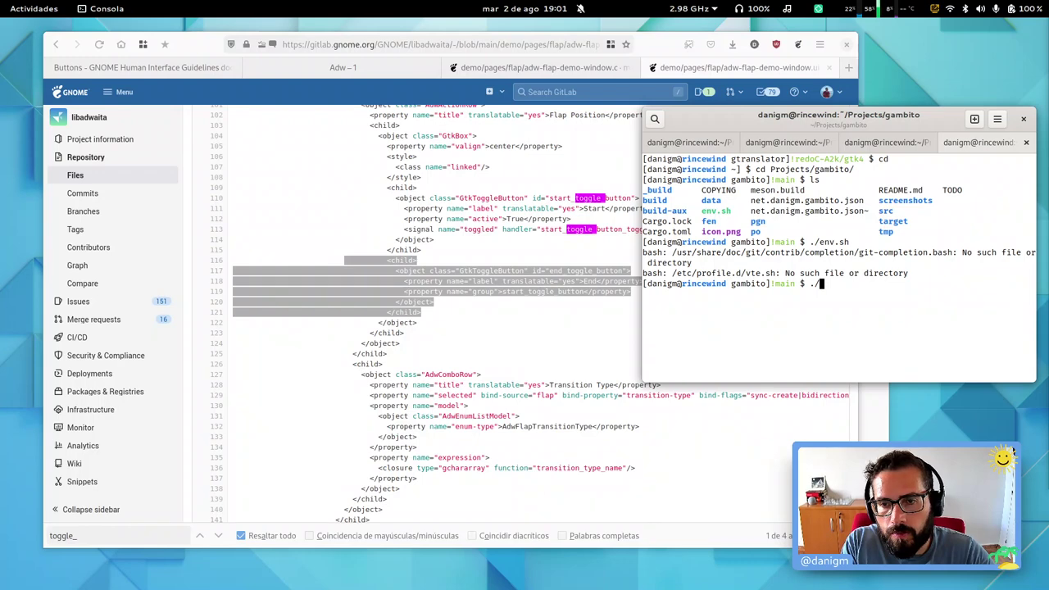
key("BackSpace")
key("BackSpace")
type("/app/bin/gambito")
key("Return")
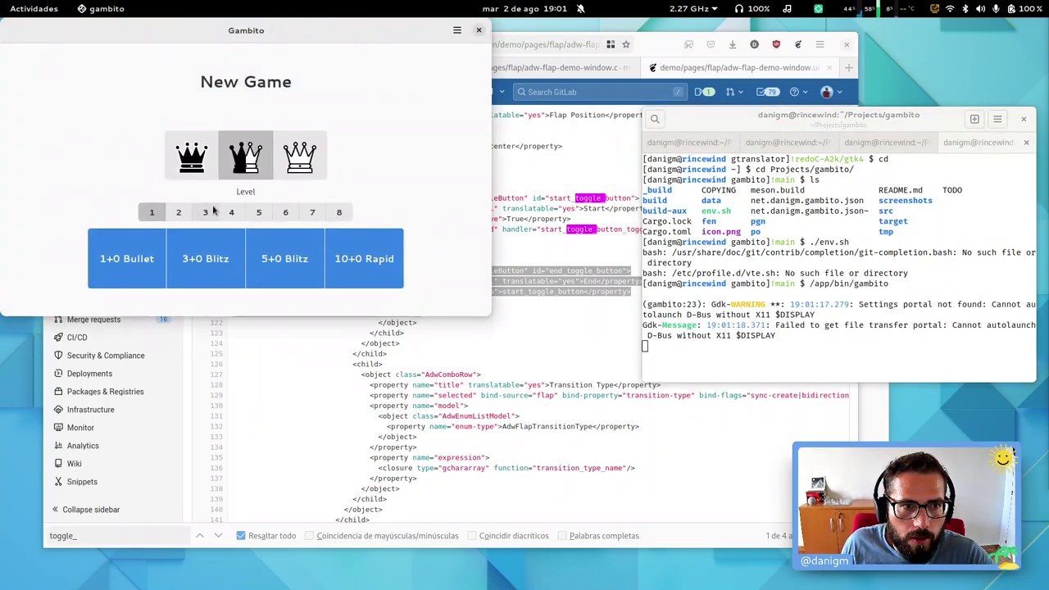
Step: Set the New Game level to 4 in Gambito and inspect that level button in GTK Inspector, moving the inspector clear of the game window
left_click(206, 213)
left_click(231, 215)
key("ctrl+shift+d")
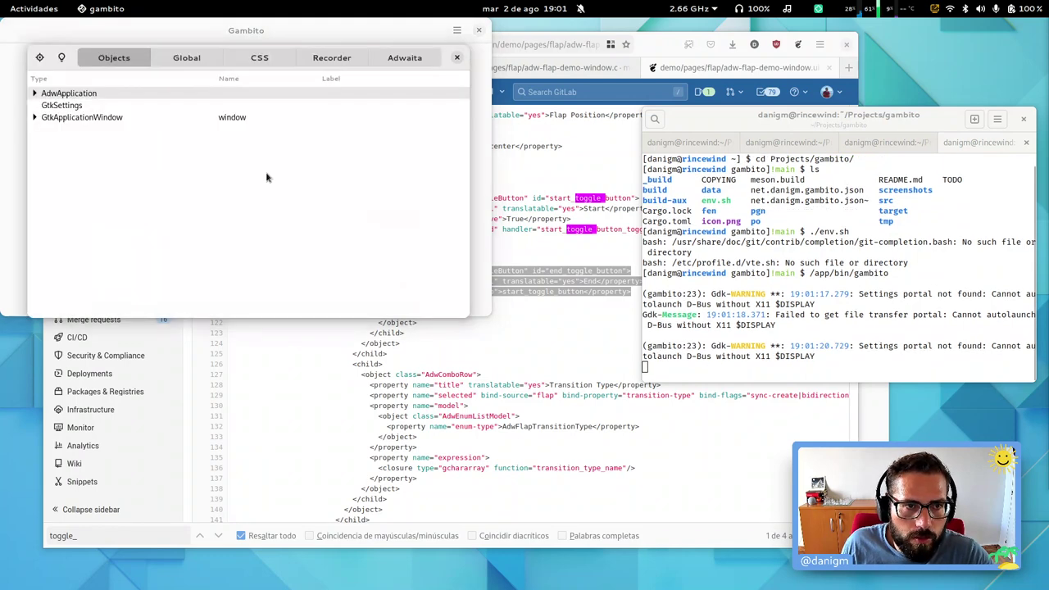
left_click(293, 177)
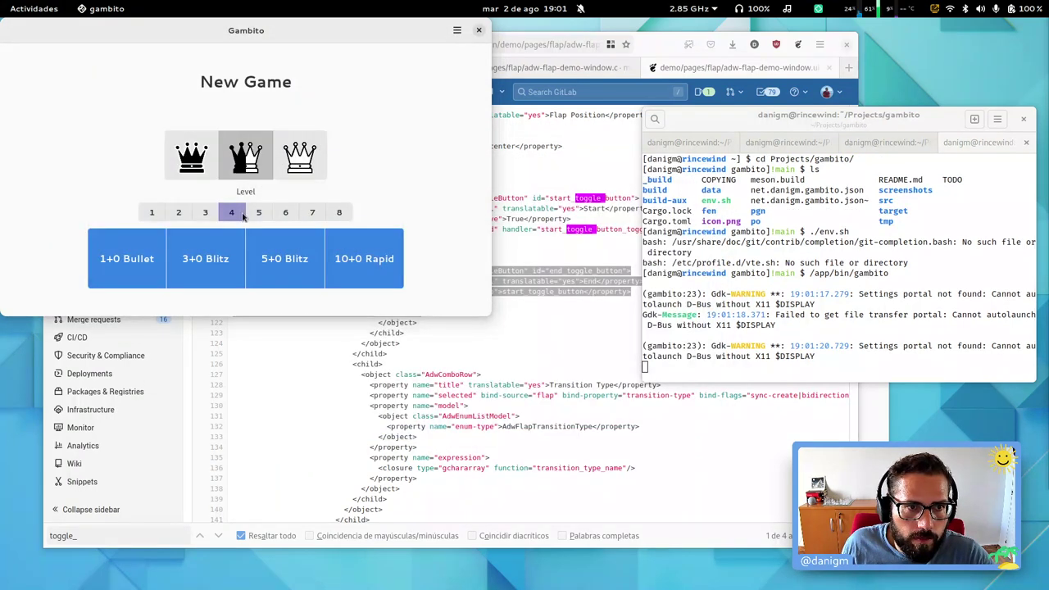
left_click(232, 213)
left_click_drag(417, 191, 842, 362)
left_click(39, 83)
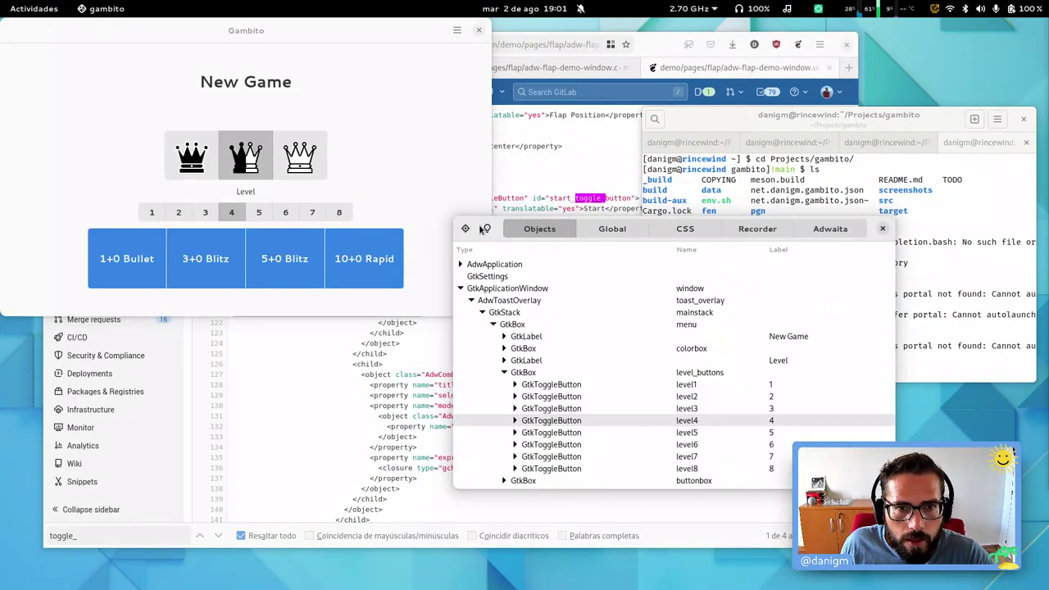
Step: Open the level4 toggle button's properties in GTK Inspector and look through the whole list for its group setting
left_click(515, 421)
double_click(541, 421)
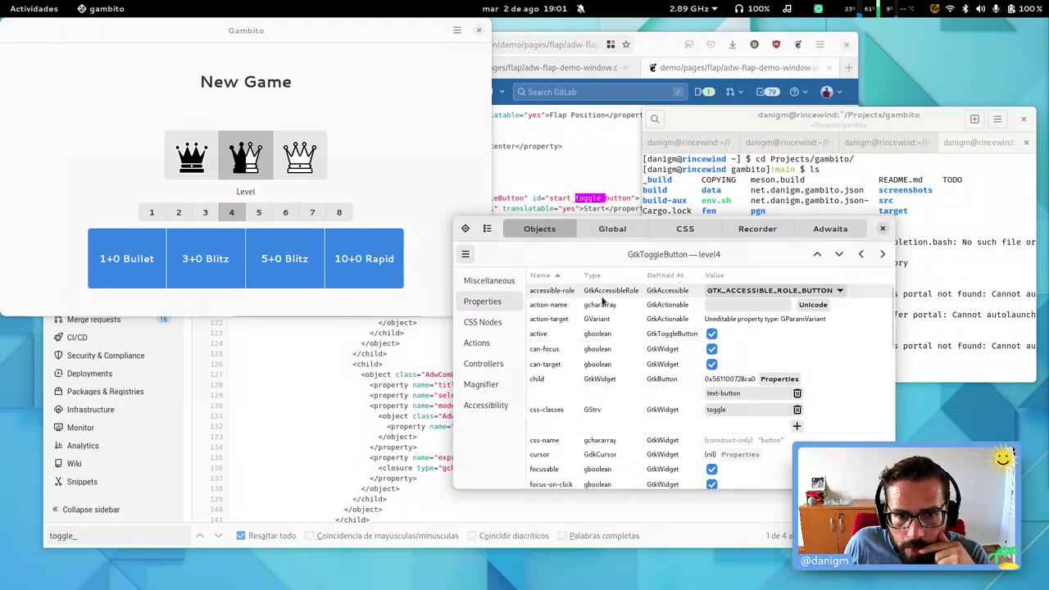
scroll(574, 360, "down", 2)
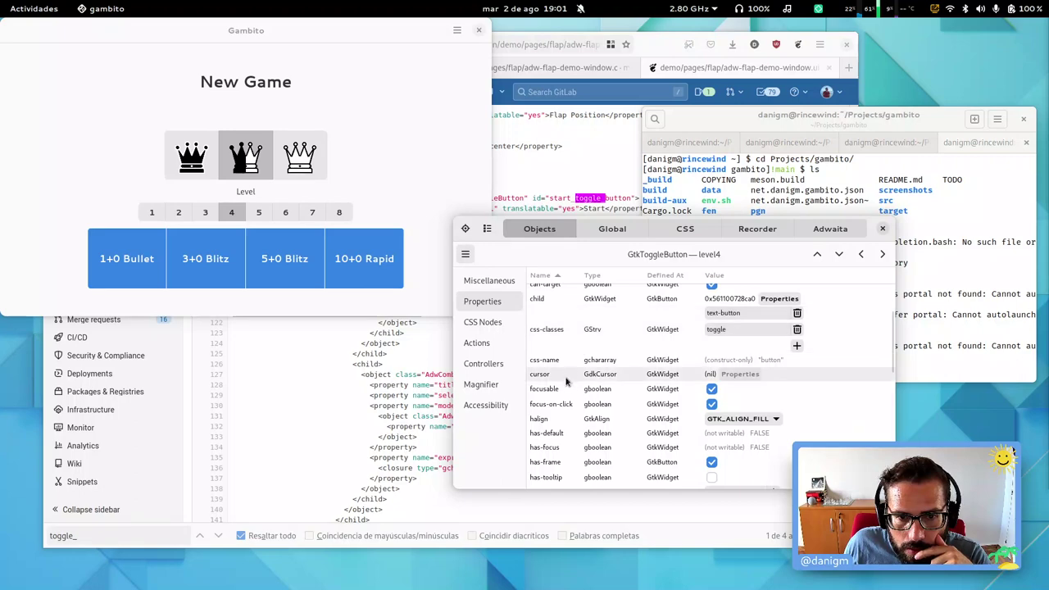
scroll(563, 393, "down", 5)
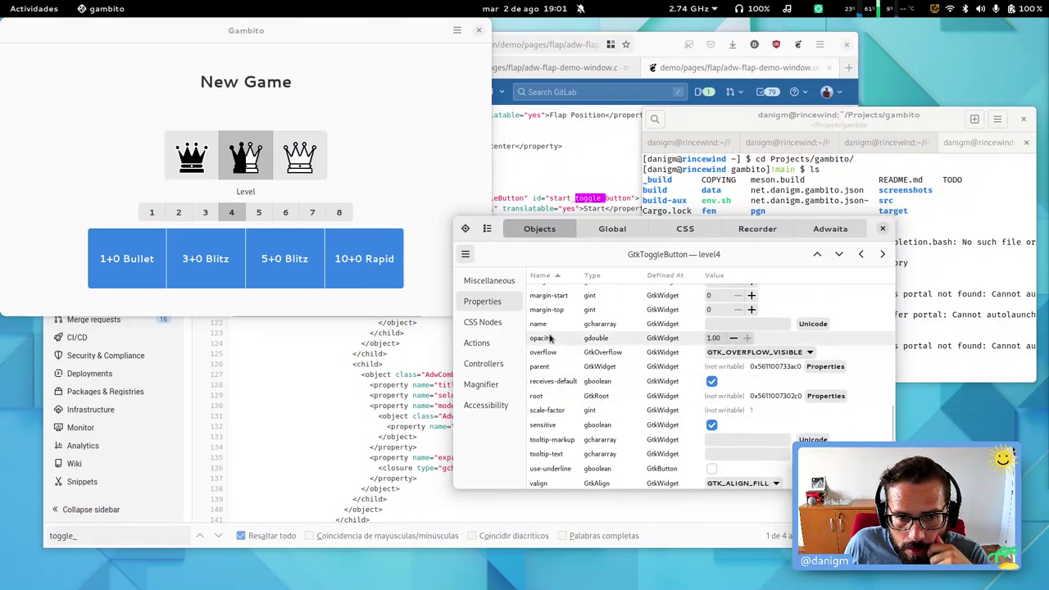
scroll(550, 339, "down", 2)
scroll(563, 397, "up", 2)
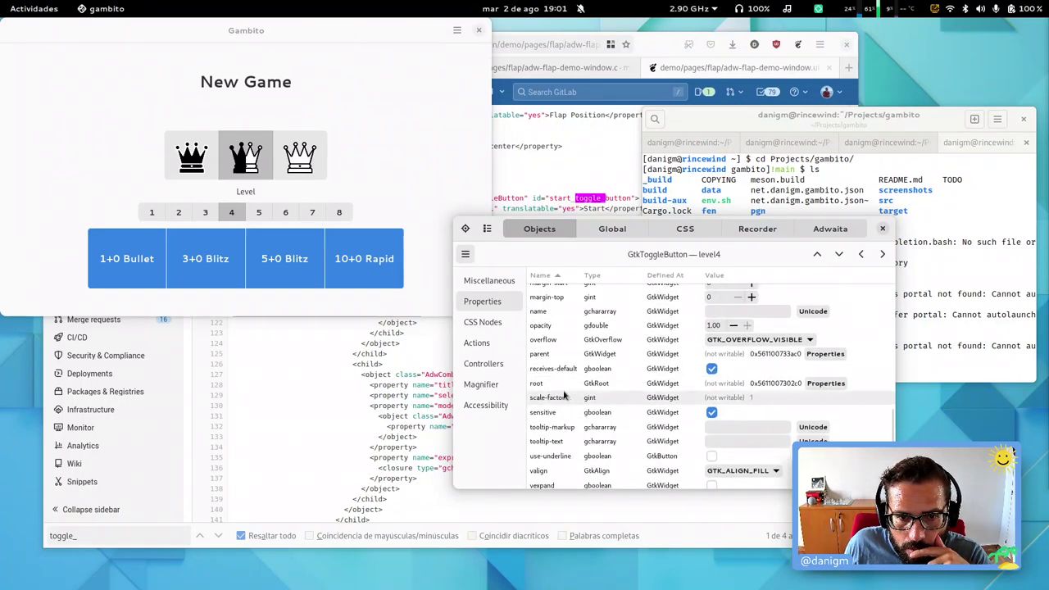
scroll(564, 396, "up", 2)
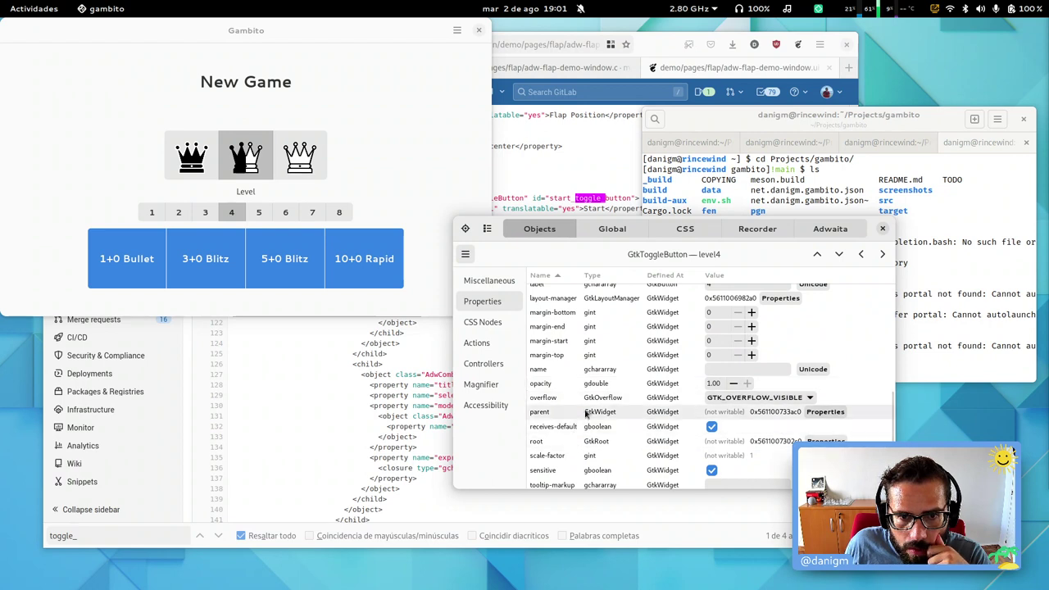
scroll(586, 414, "up", 6)
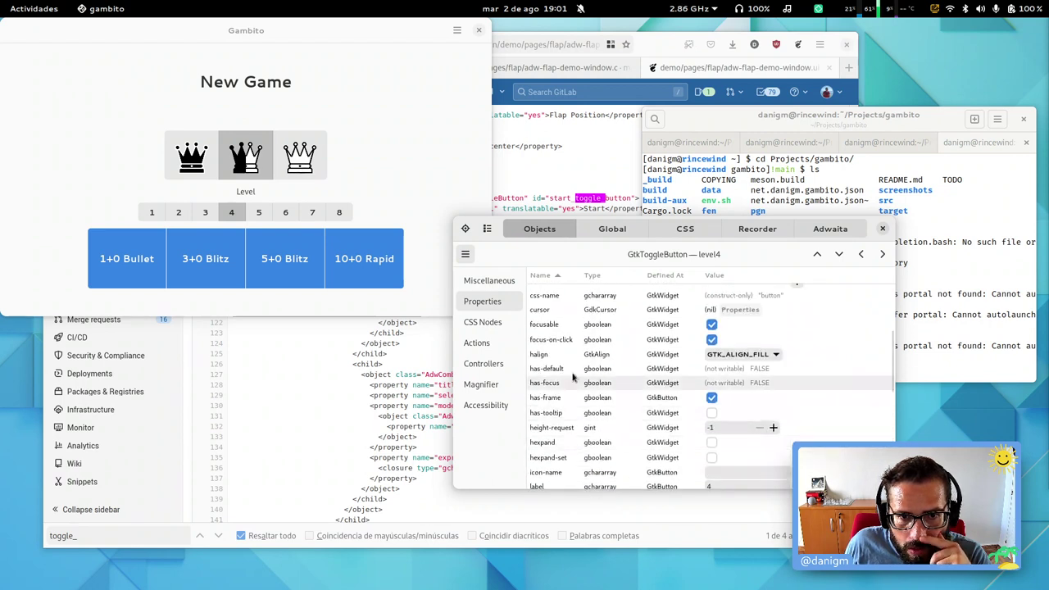
scroll(564, 378, "up", 2)
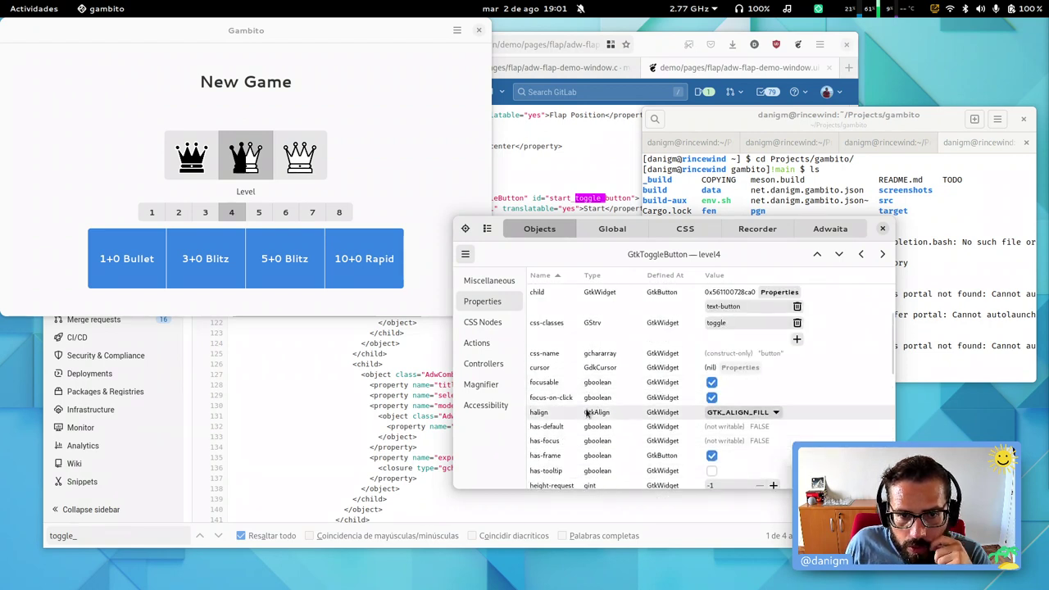
scroll(586, 414, "up", 2)
scroll(587, 415, "up", 1)
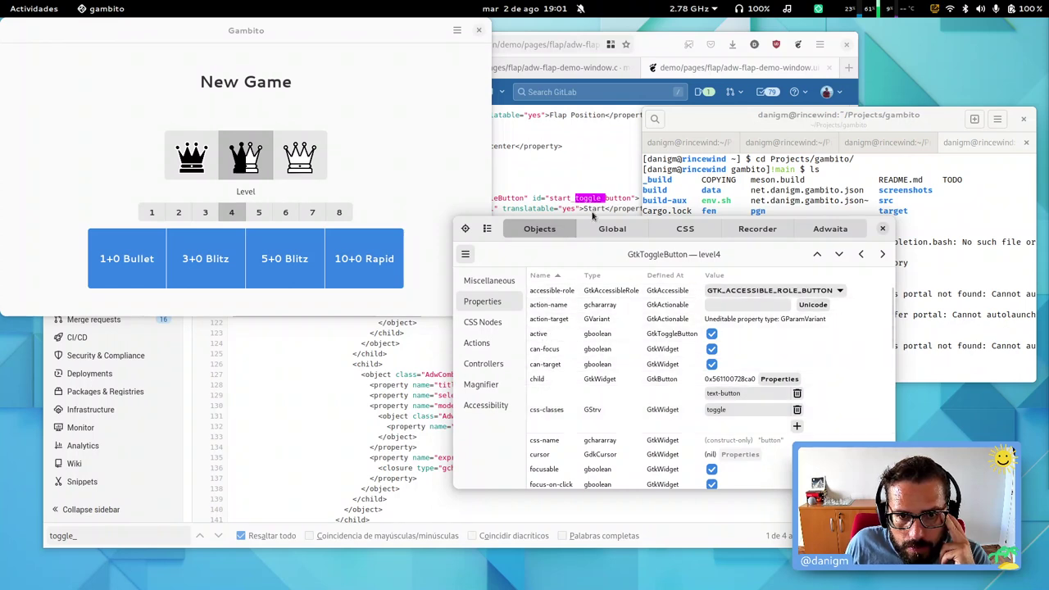
Step: Switch back to the libadwaita demo UI file in Firefox and highlight the GtkToggleButton class name of end_toggle_button
left_click(596, 165)
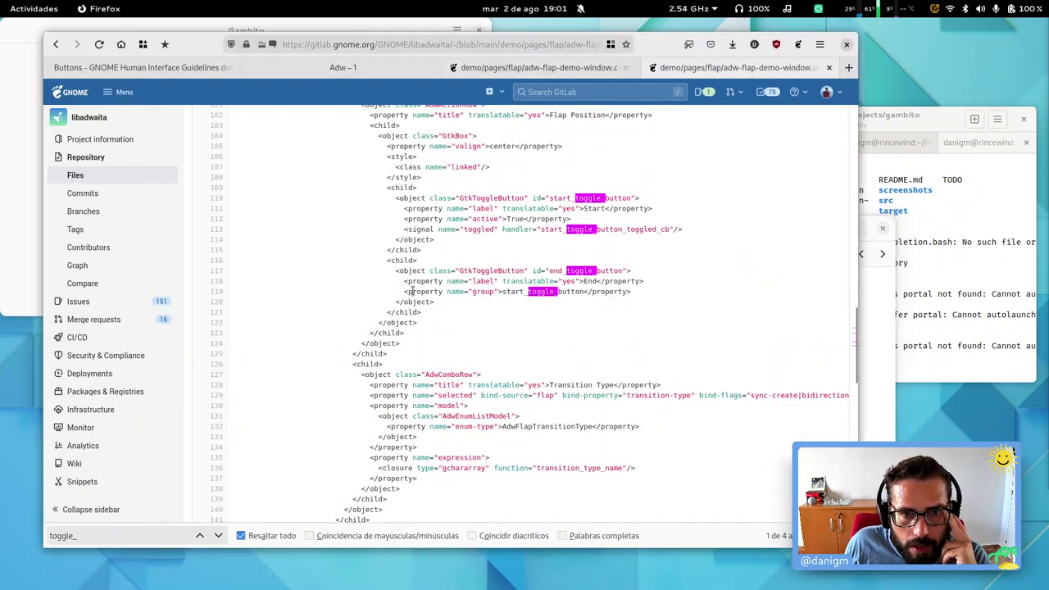
triple_click(412, 291)
left_click(642, 297)
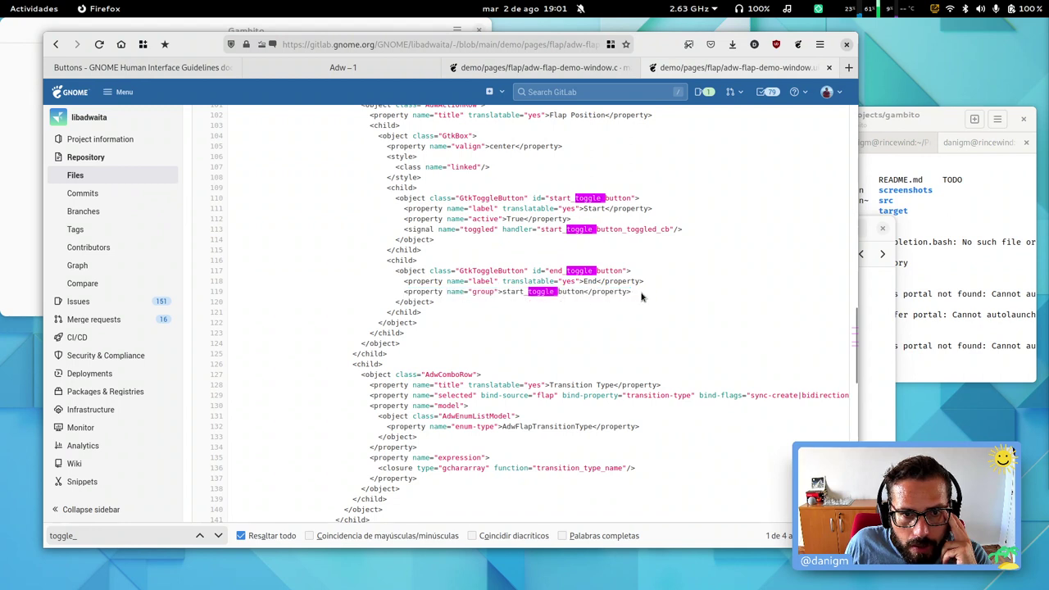
double_click(516, 270)
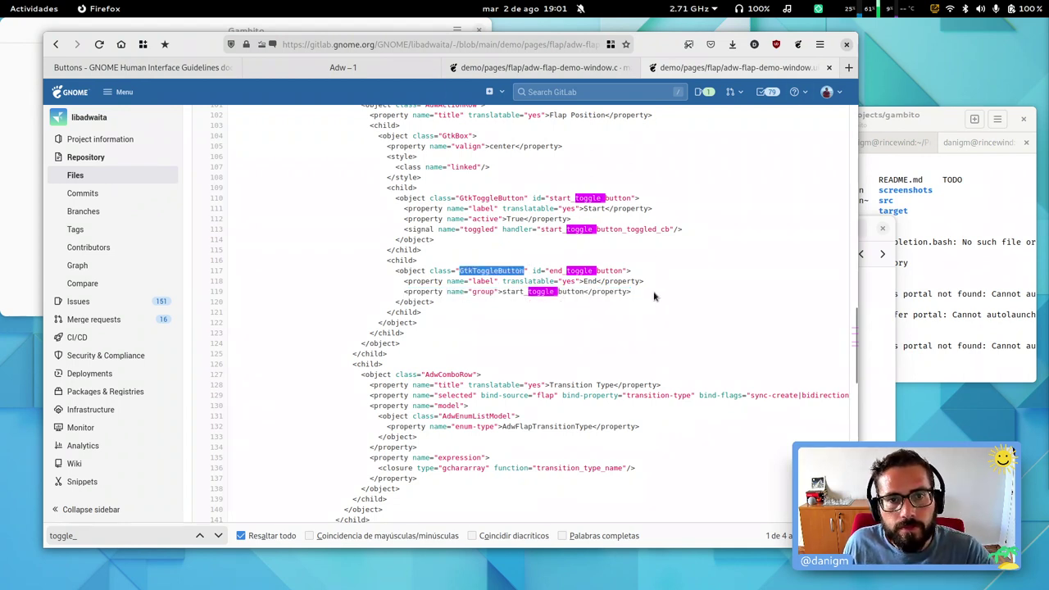
Step: In a new browser tab, look up gtktoggle and open the suggested GTK 3 reference address for GtkToggleButton.properties
key("ctrl+t")
type("gtktoo")
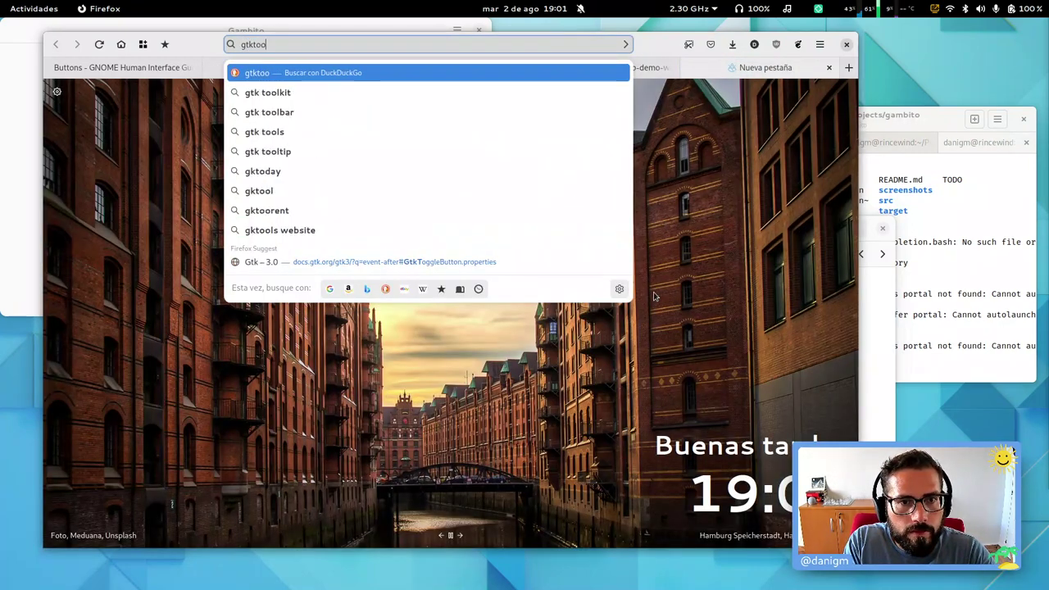
key("BackSpace")
type("ggle")
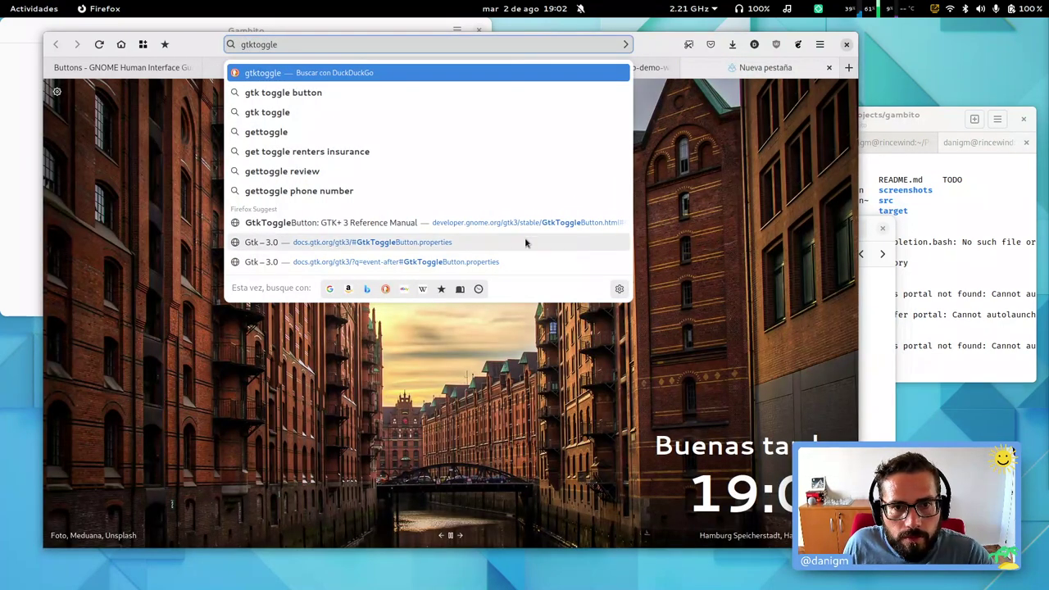
left_click(482, 228)
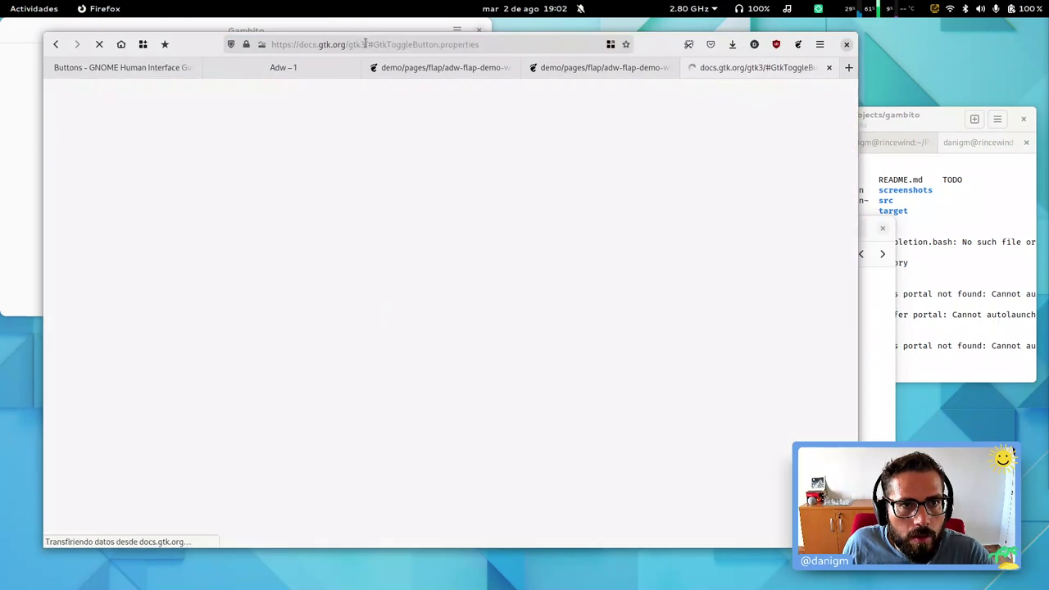
Step: Change gtk3 to gtk4 in the page address to load the GTK 4 reference
left_click(391, 45)
left_click(392, 44)
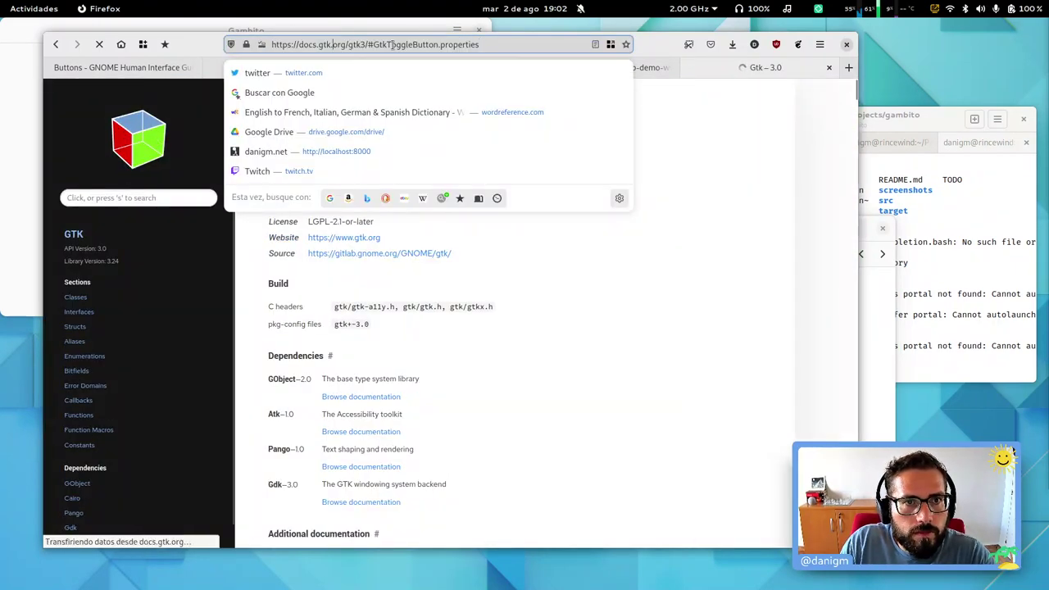
key("Left")
key("Left")
key("BackSpace")
type("4")
key("Return")
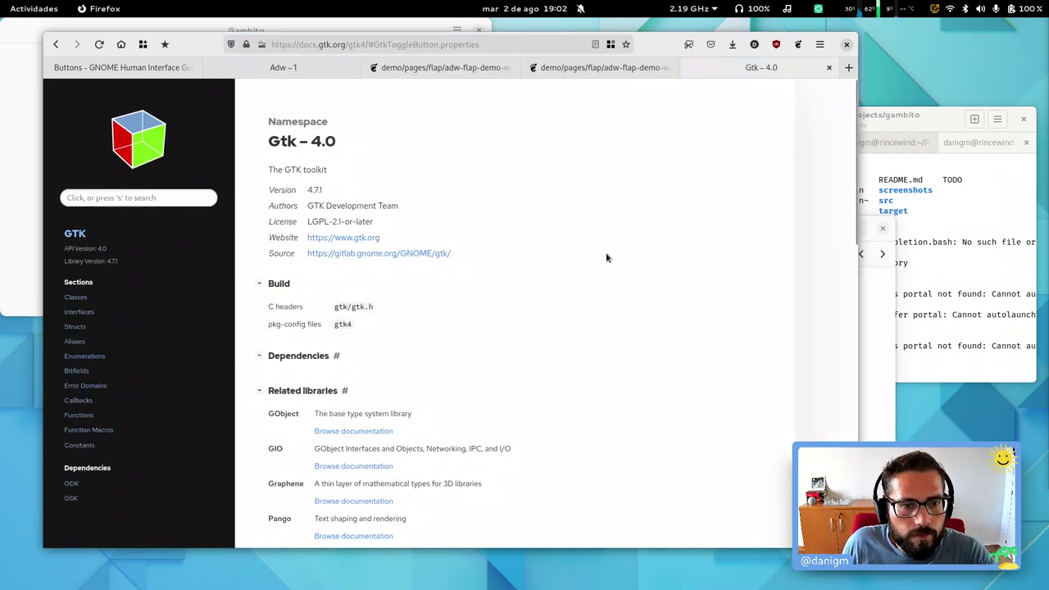
Step: Search the GTK 4 reference for "togglebutton" and open the gtk_toggle_button_new entry
scroll(606, 258, "down", 5)
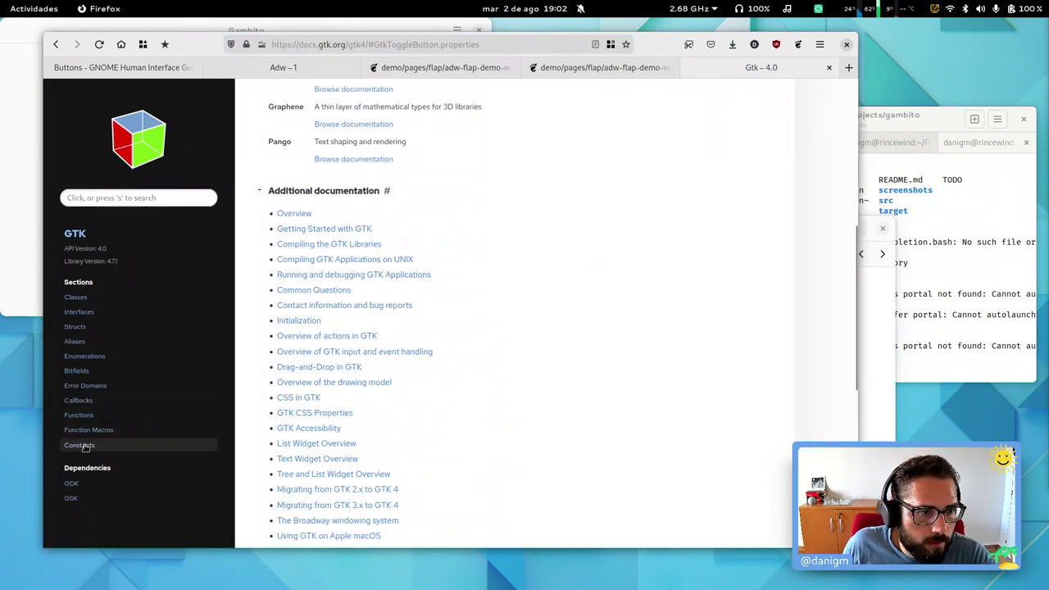
scroll(539, 233, "up", 5)
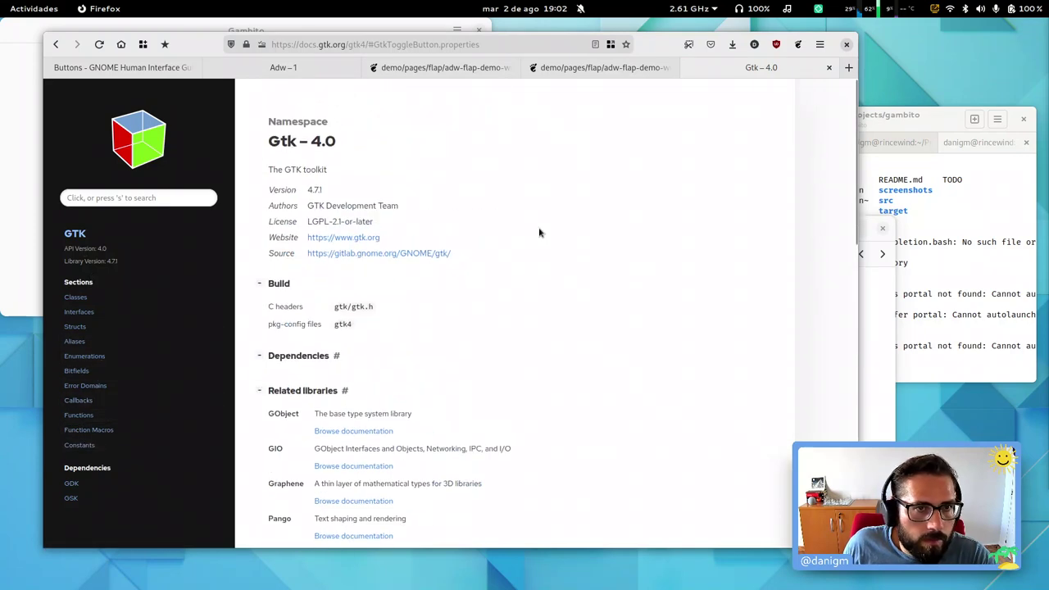
left_click(115, 197)
type("toggl")
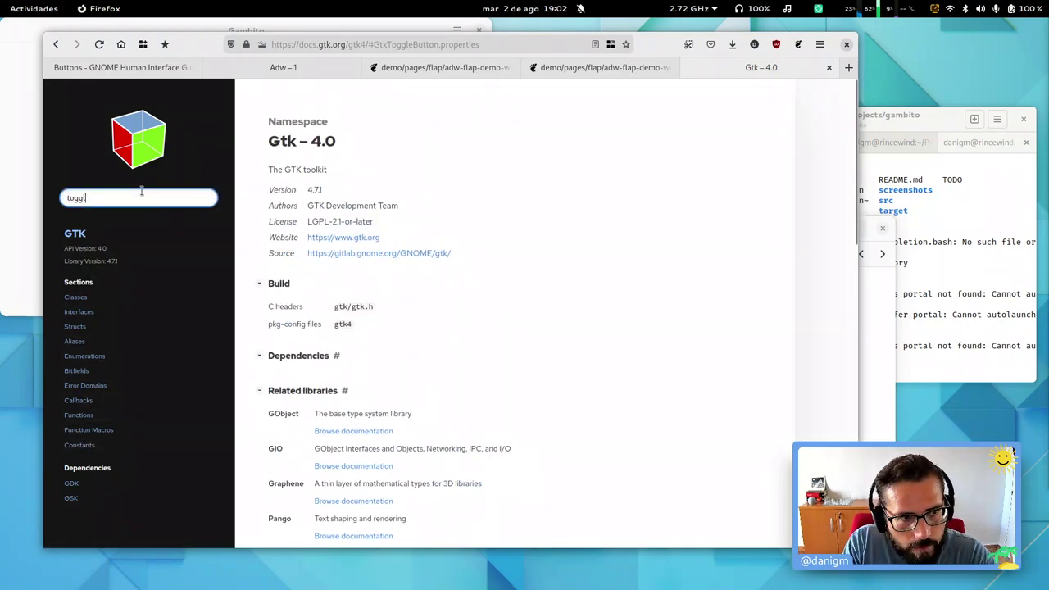
type("ebutton")
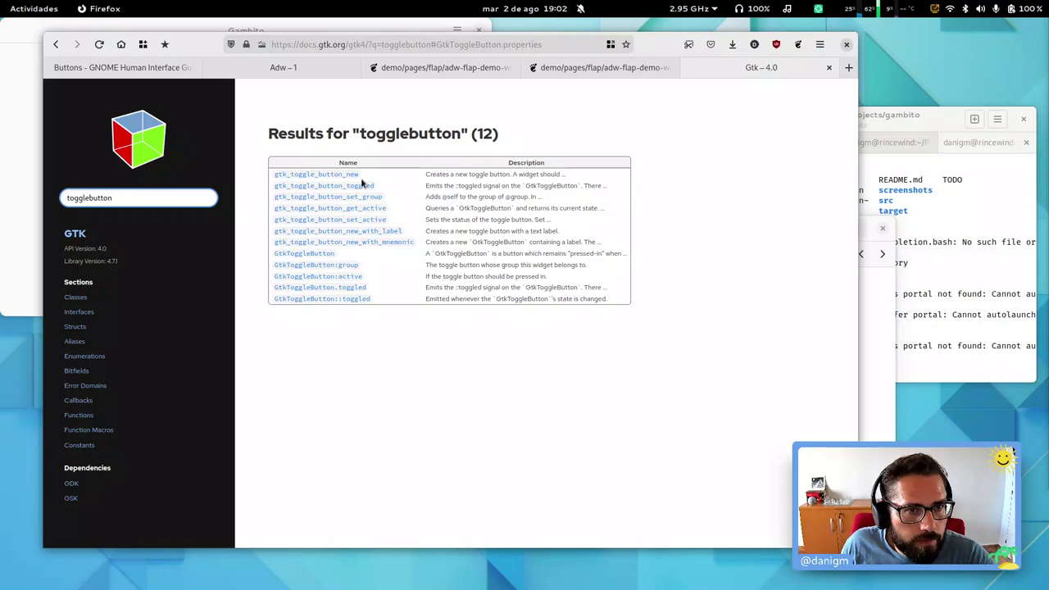
left_click(350, 174)
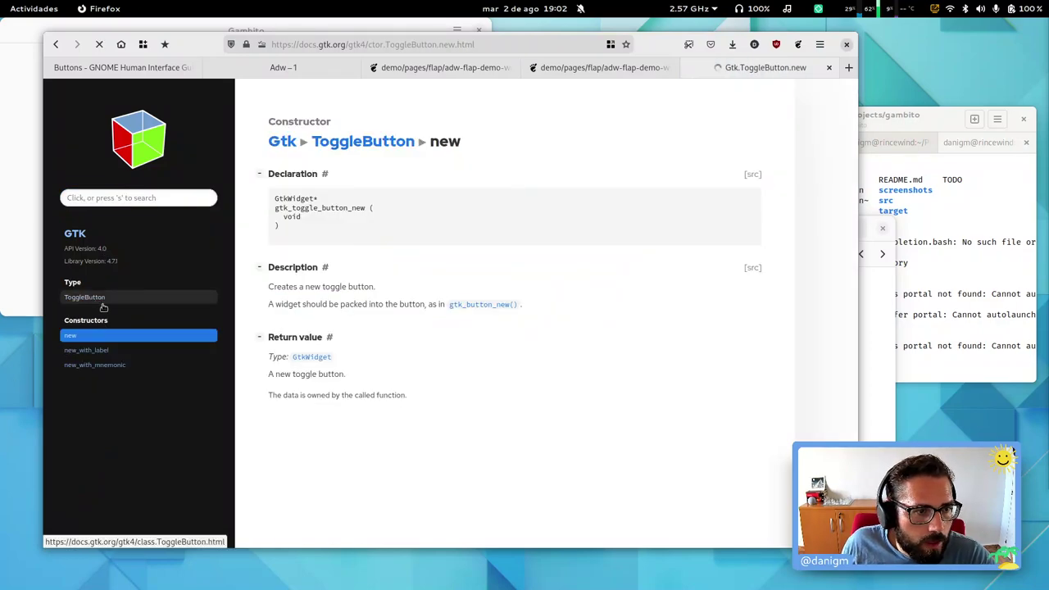
Step: Go to the ToggleButton class page and open the documentation of its group property
left_click(102, 300)
left_click(818, 249)
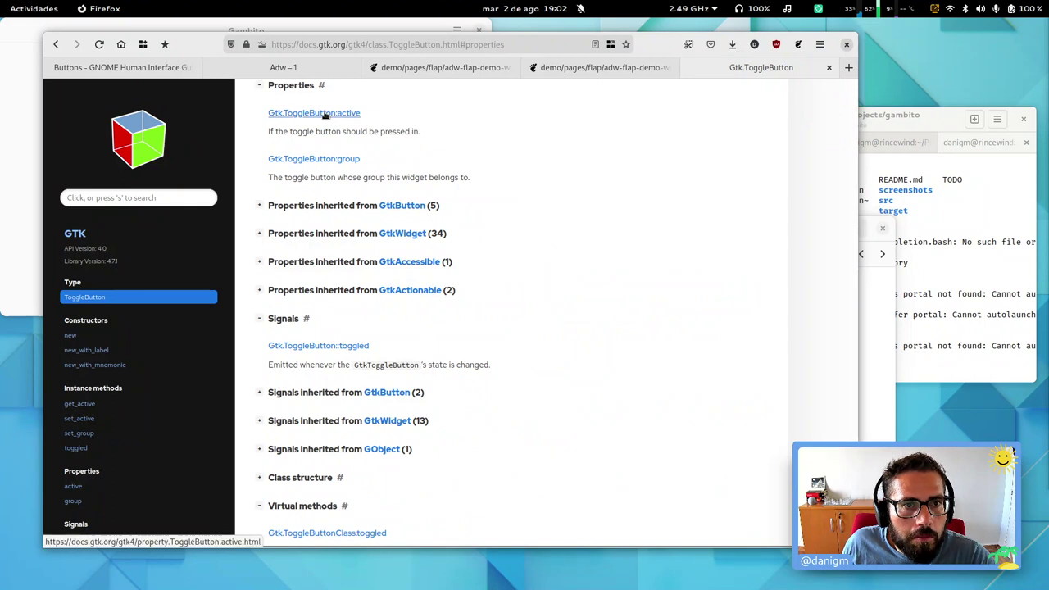
left_click(338, 159)
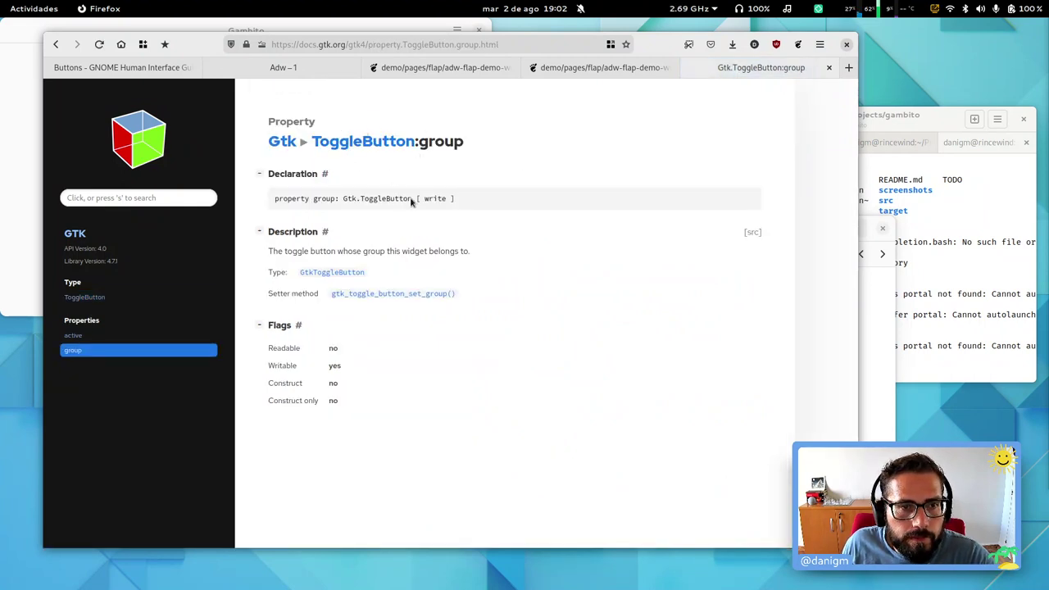
Step: Return to Gambito's GTK Inspector and reopen the level4 toggle button's properties from the object tree
key("super")
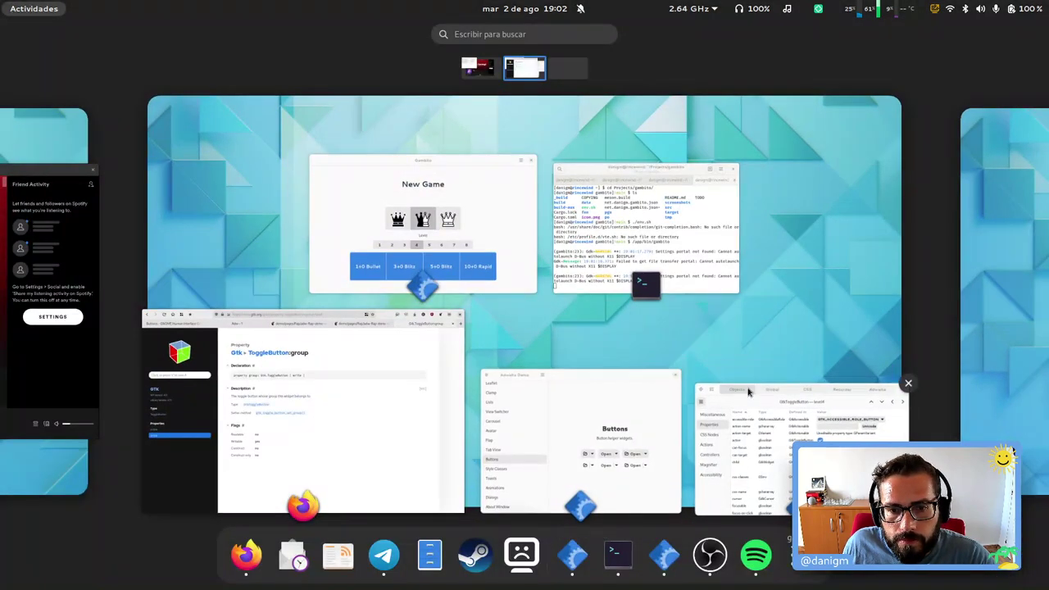
left_click(483, 246)
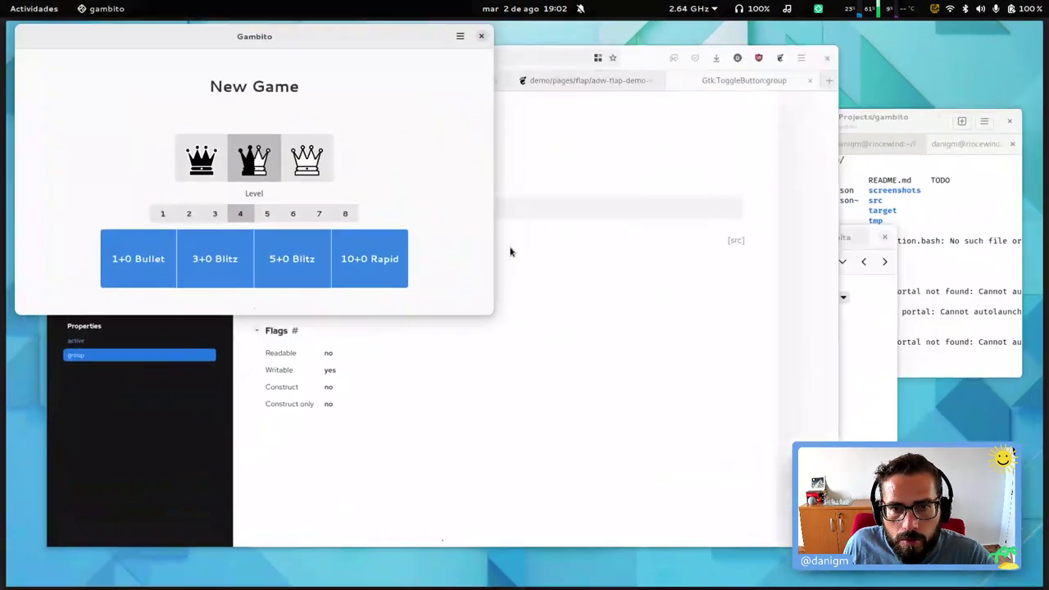
key("super")
left_click(689, 397)
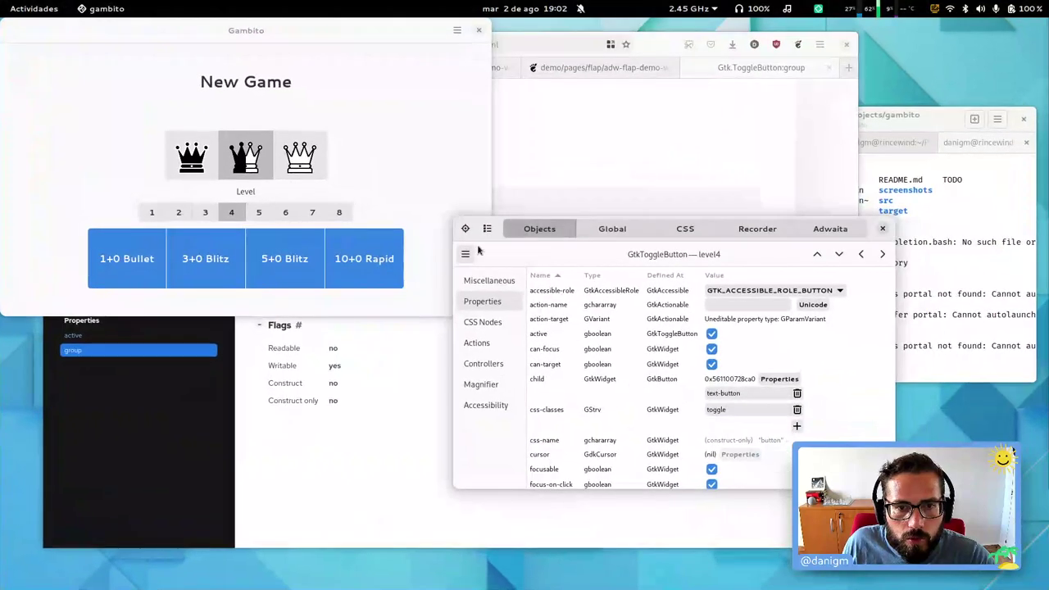
left_click(489, 229)
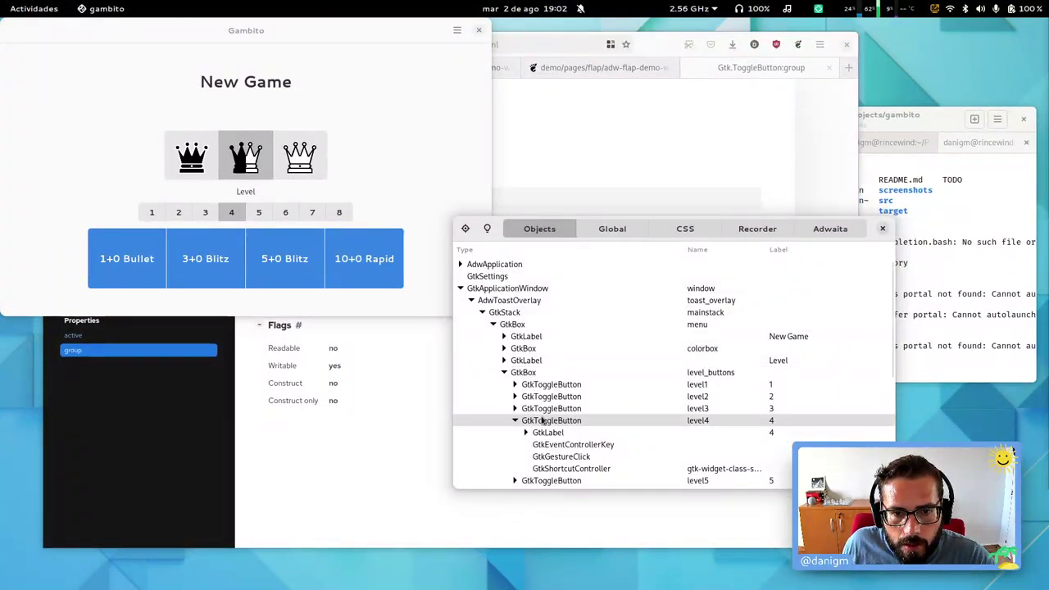
double_click(543, 421)
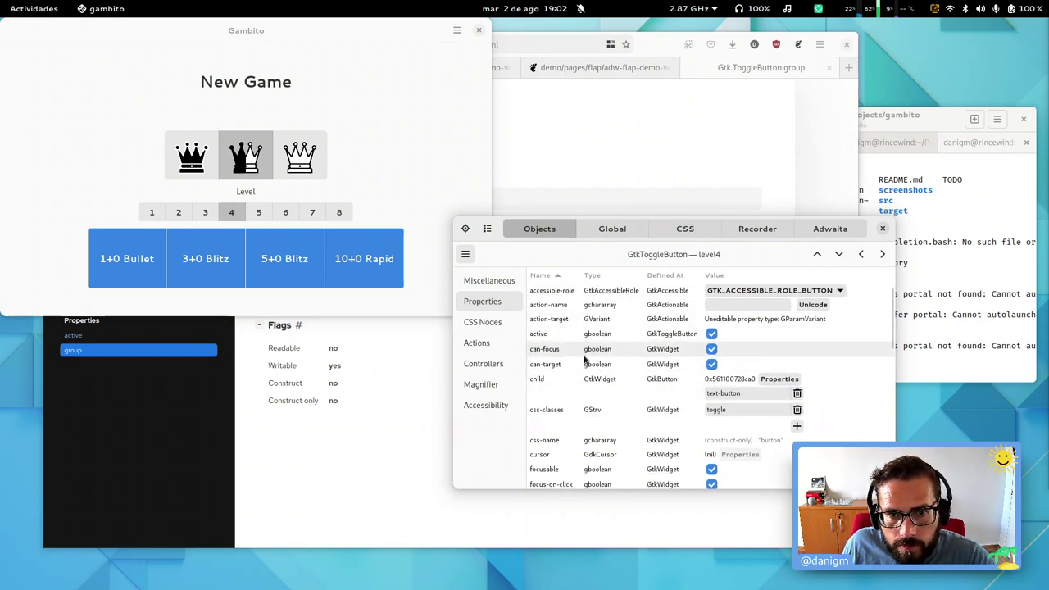
Step: Check the rest of level4's property list for group, return to the object tree and switch back to the ToggleButton:group page in Firefox
scroll(572, 390, "down", 1)
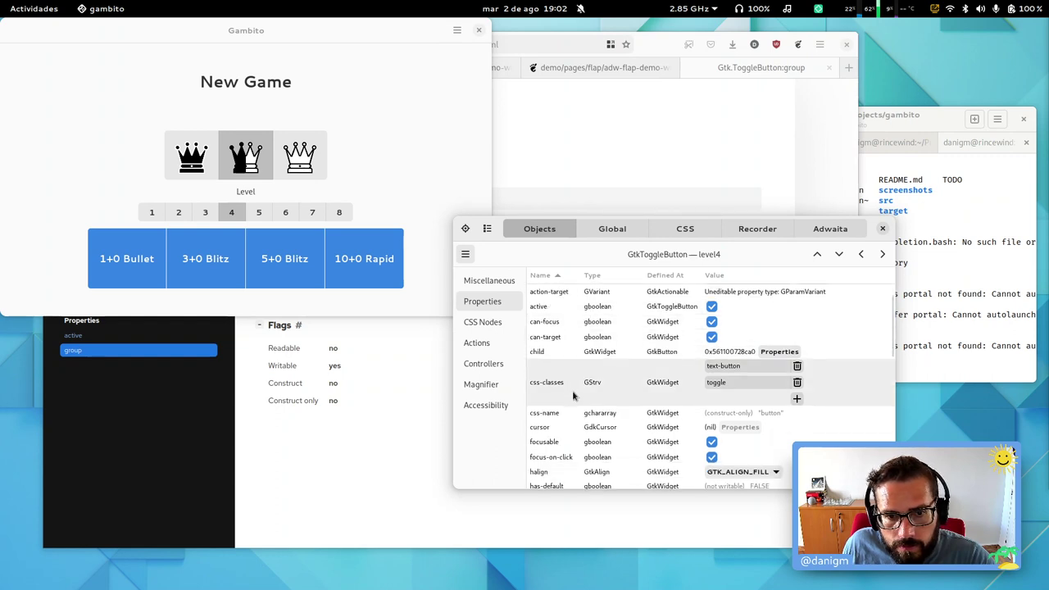
scroll(572, 393, "down", 2)
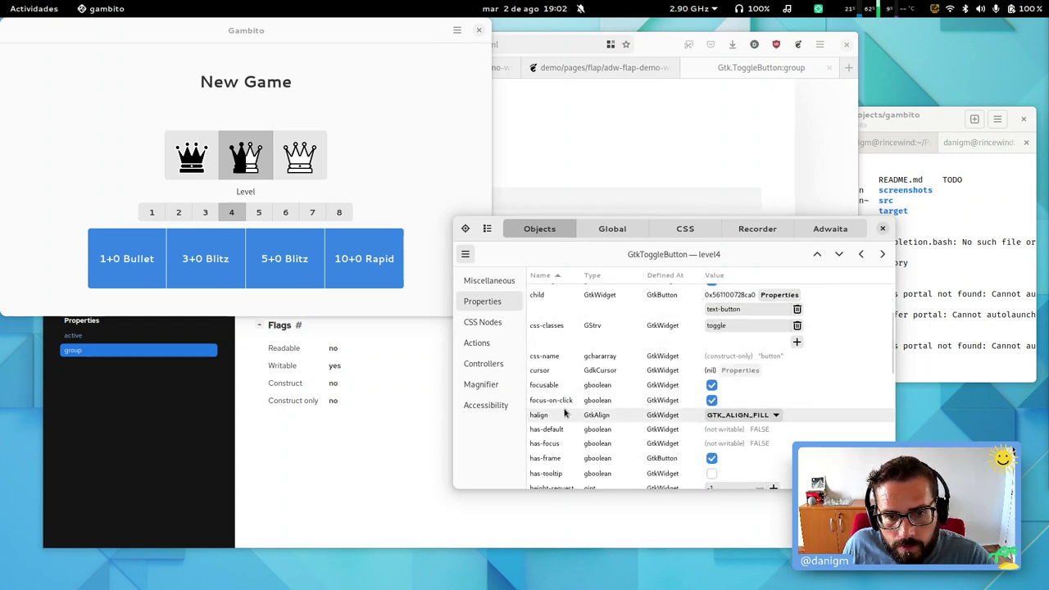
scroll(563, 414, "down", 5)
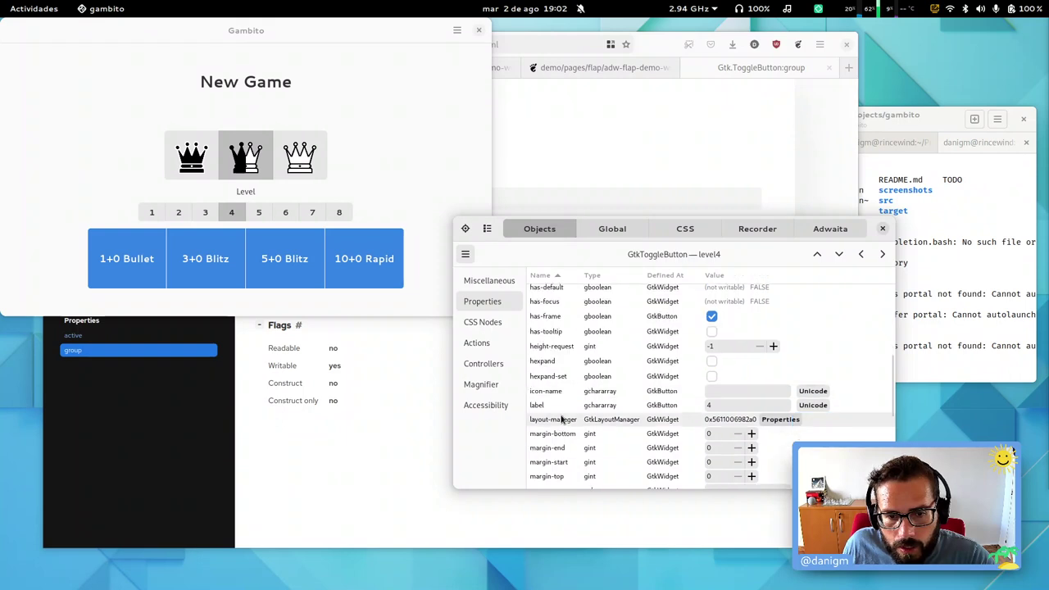
scroll(562, 420, "down", 3)
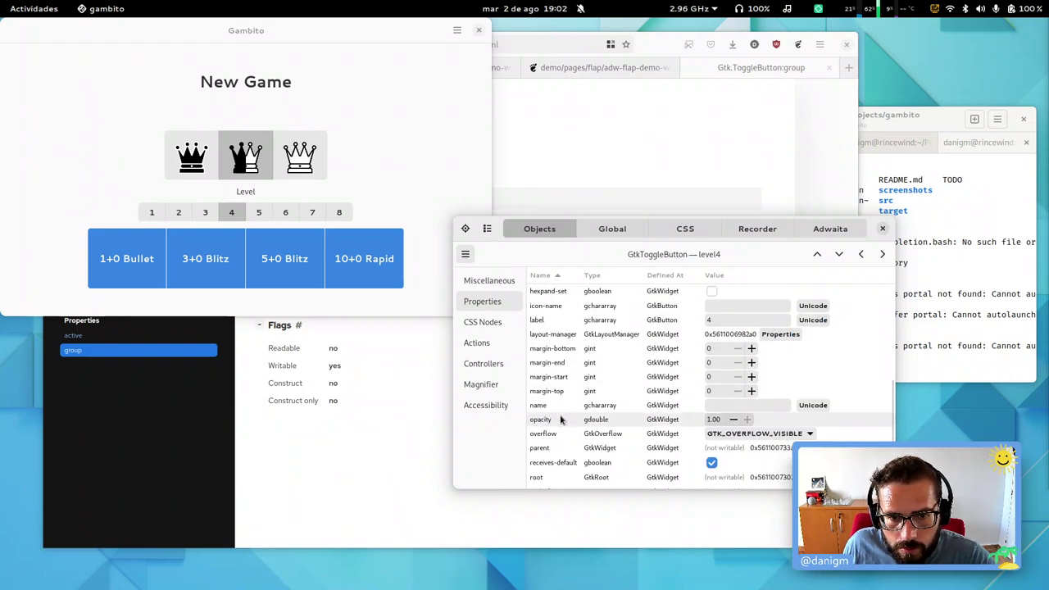
scroll(553, 407, "down", 5)
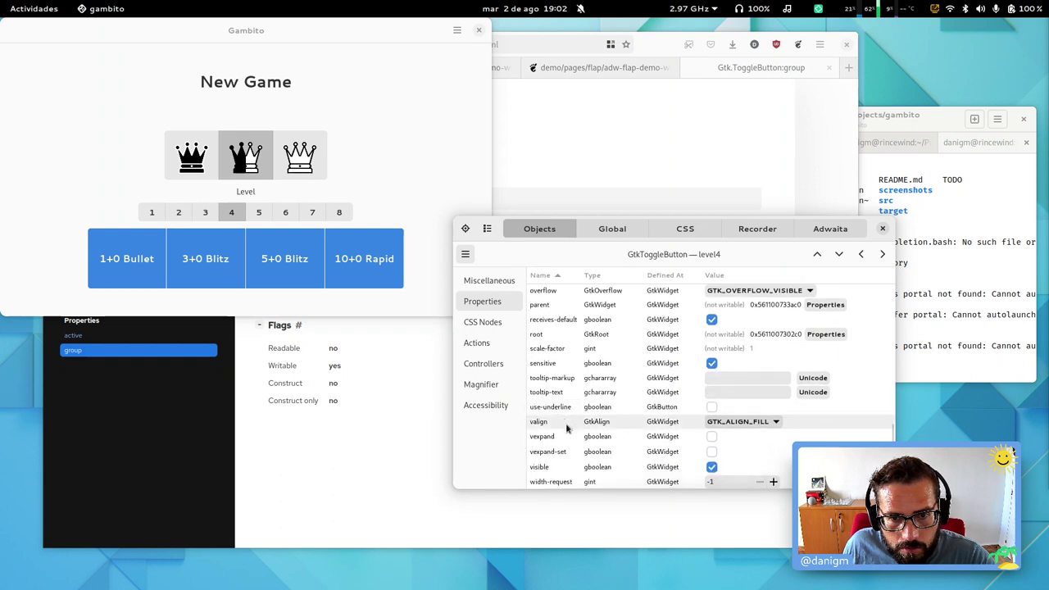
left_click(486, 233)
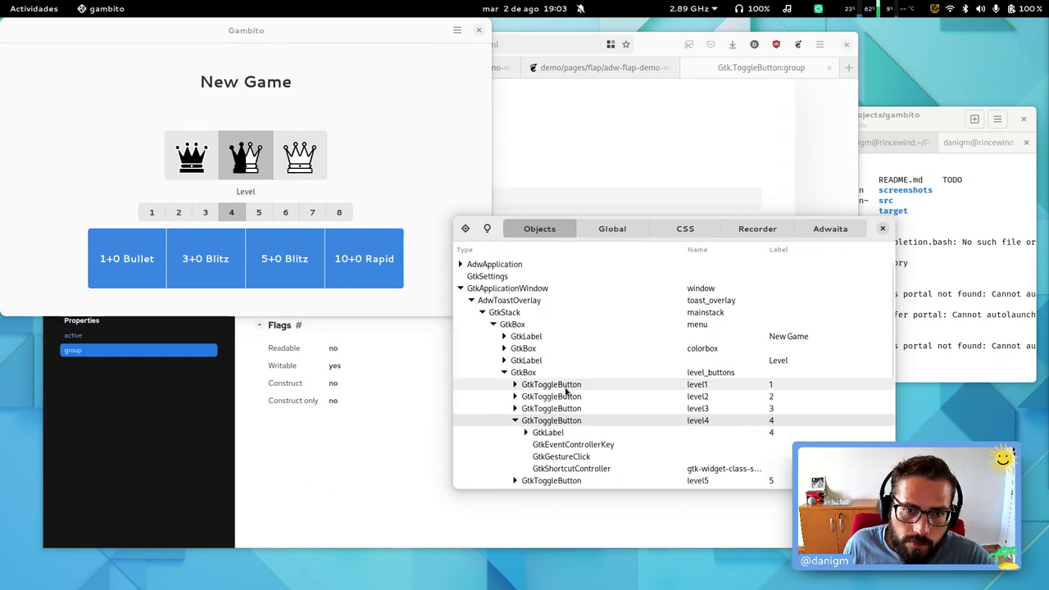
left_click(392, 461)
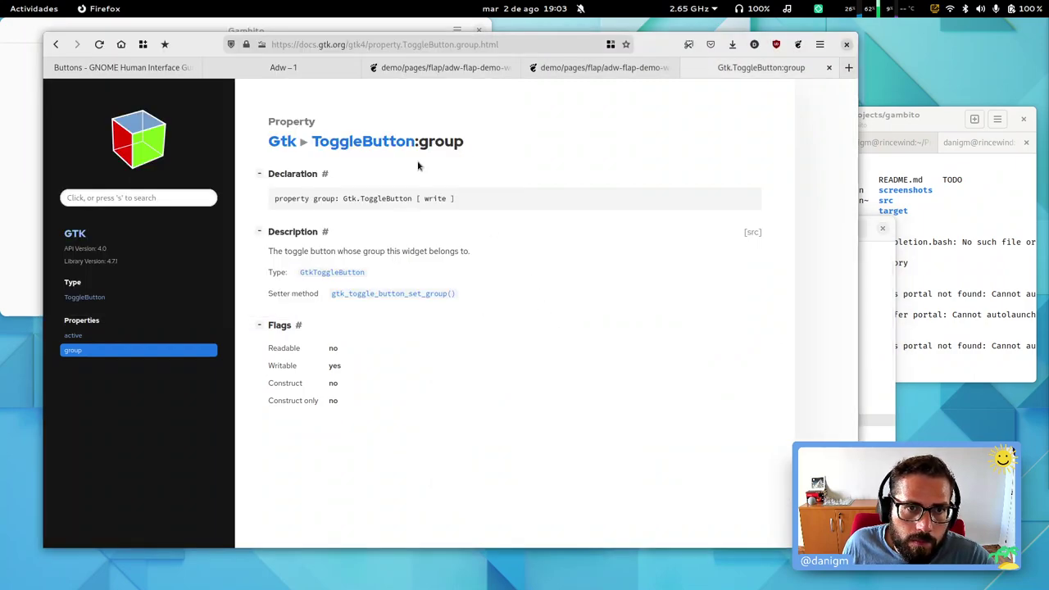
Step: Go back to the ToggleButton class documentation and close Gambito's GTK Inspector window
left_click(378, 143)
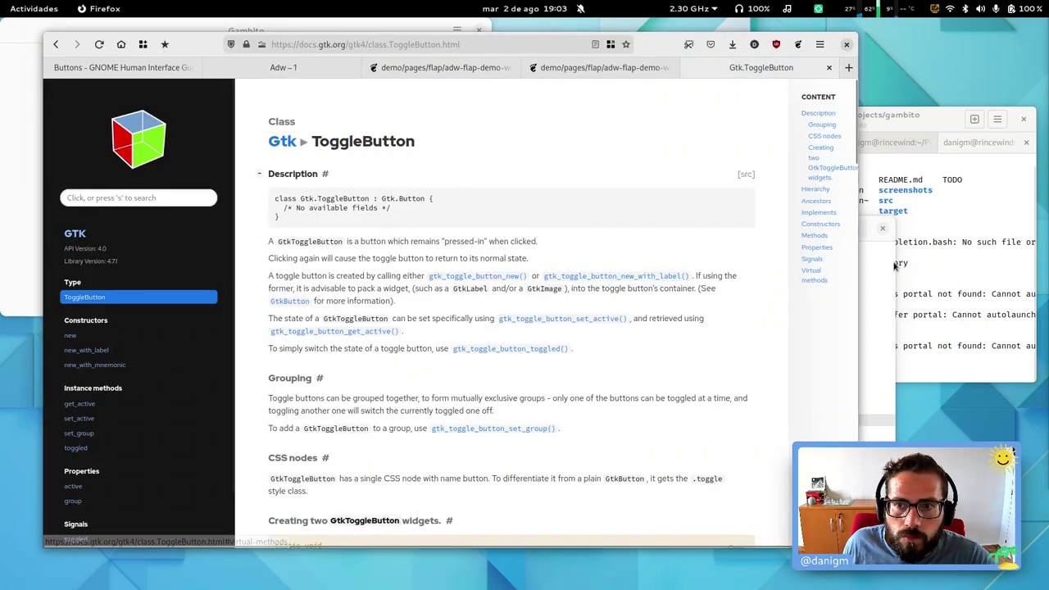
key("super")
left_click(769, 454)
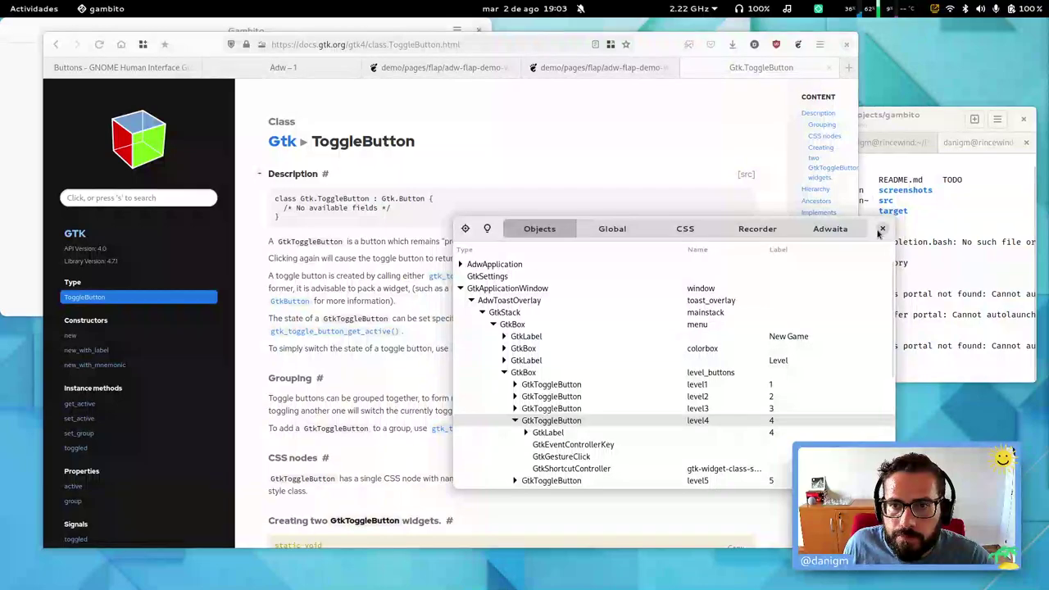
key("alt+F4")
Step: Bring up the Adwaita Demo window, switch to Gambito and close its New Game window
key("super")
left_click(684, 373)
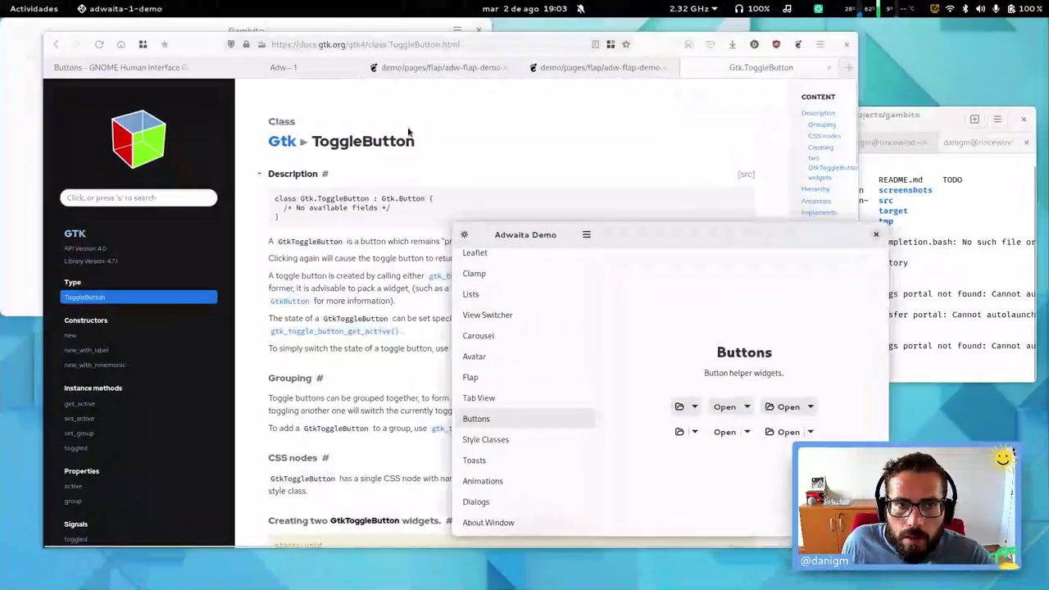
key("super")
left_click(312, 164)
left_click(298, 154)
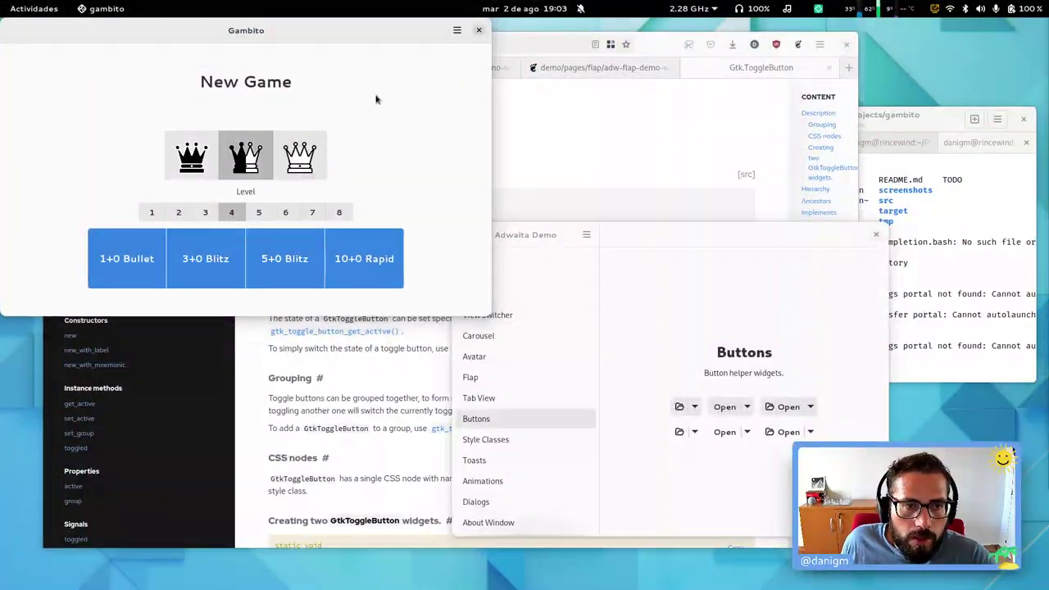
left_click(478, 32)
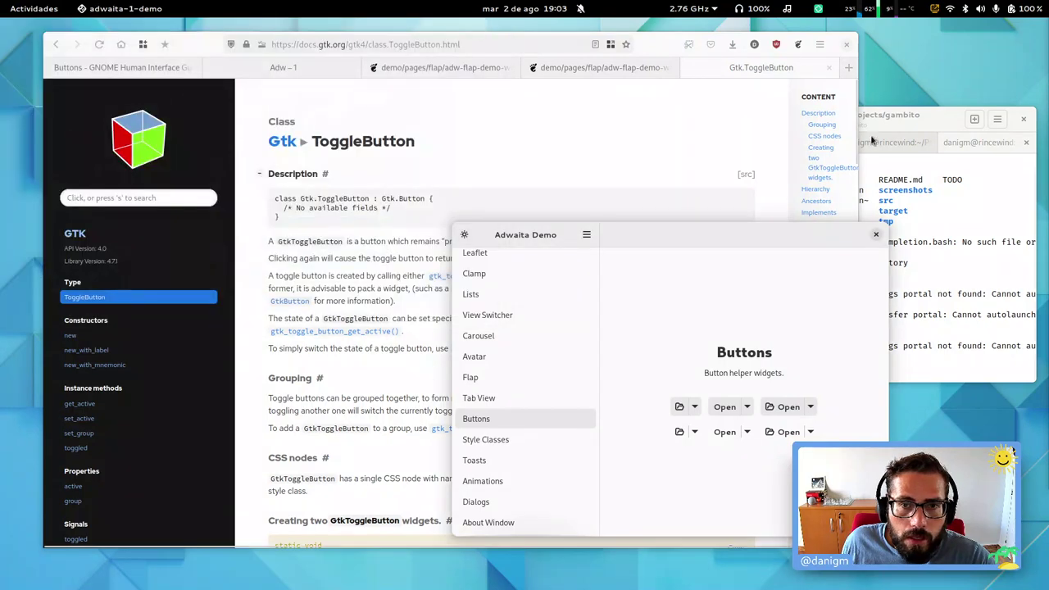
Step: End the gambito shell session in the terminal and return to the HIG-TODO file
left_click(712, 288)
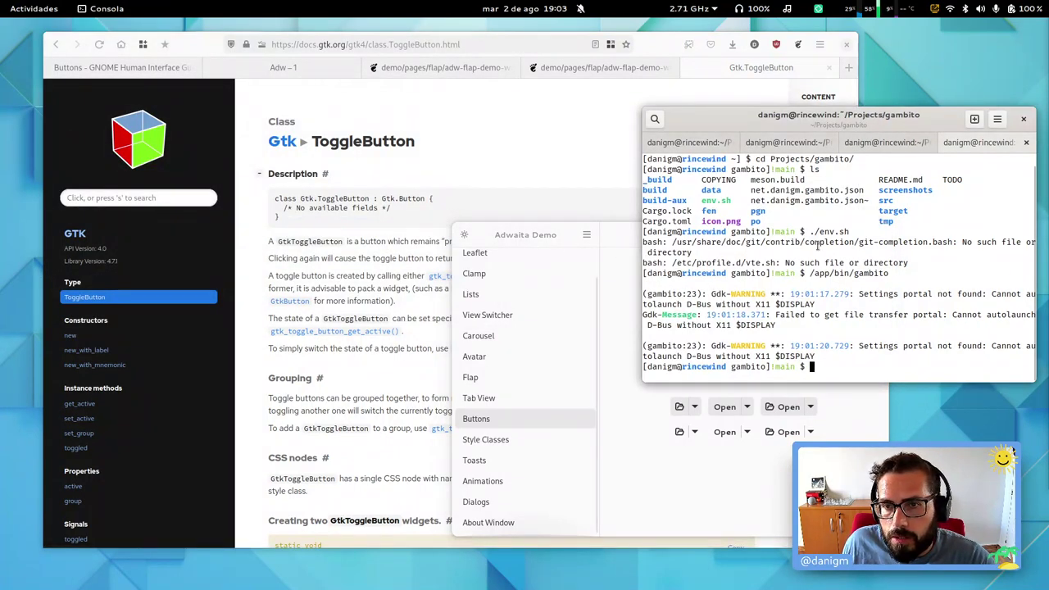
key("ctrl+d")
key("ctrl+d")
key("ctrl+Page_Up")
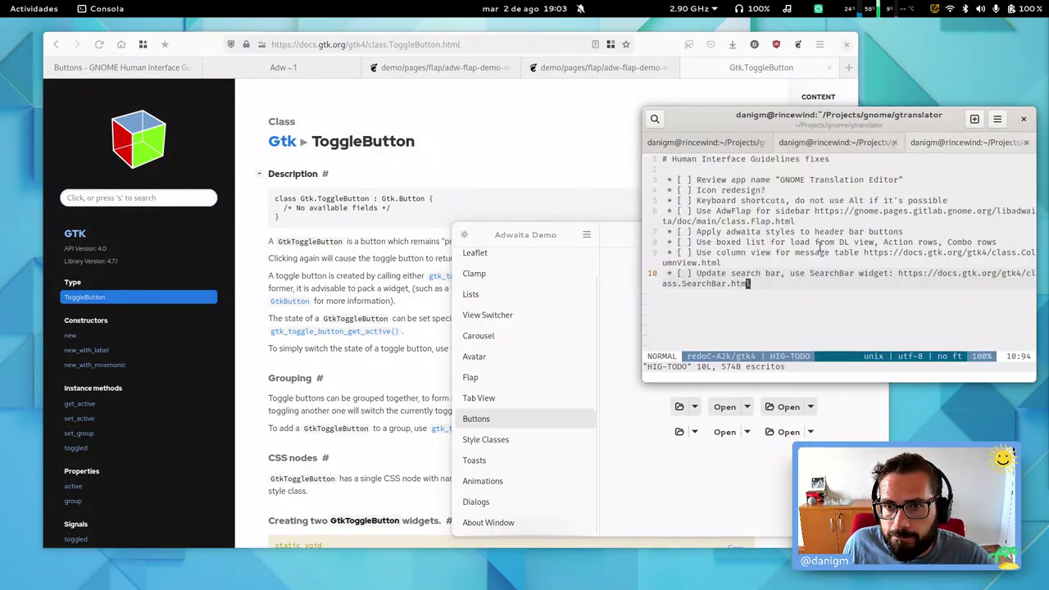
key("ctrl+Page_Up")
key("ctrl+Page_Down")
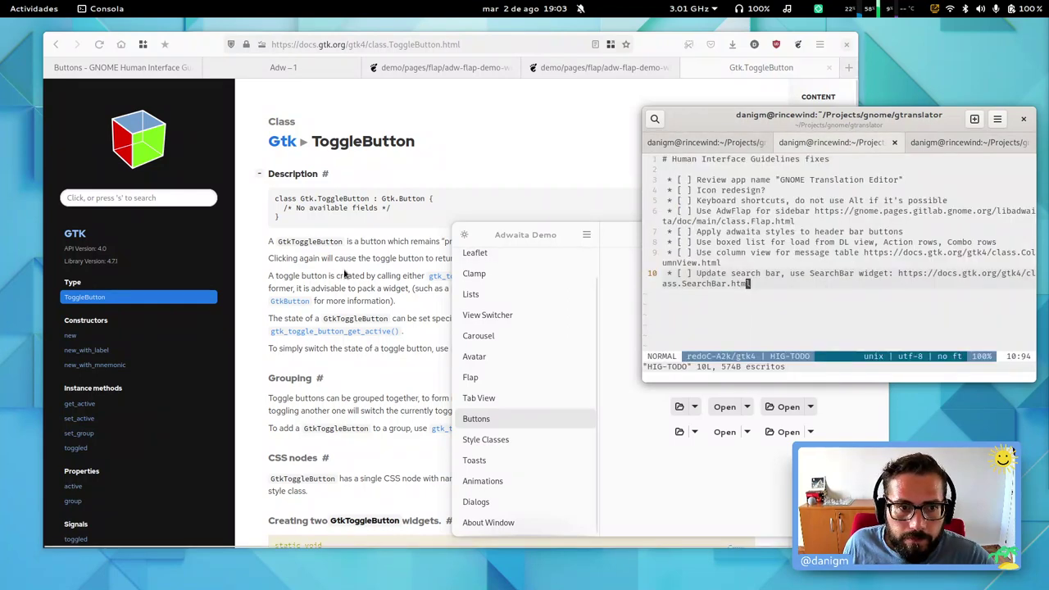
Step: Return to the GNOME HIG Buttons page in Firefox and read the Suggested & Destructive Actions guidance
left_click(344, 261)
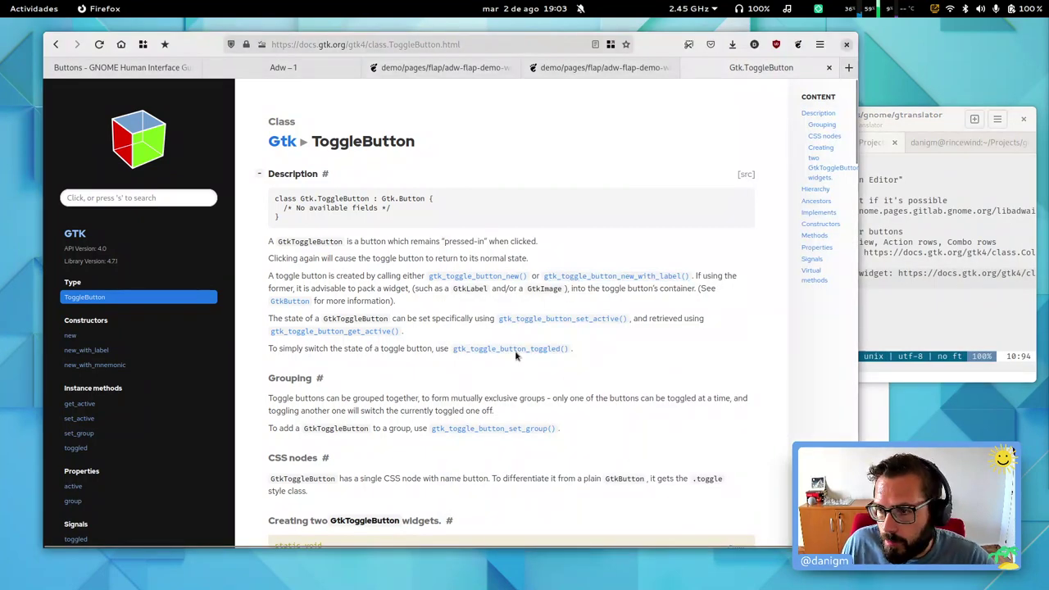
left_click(440, 72)
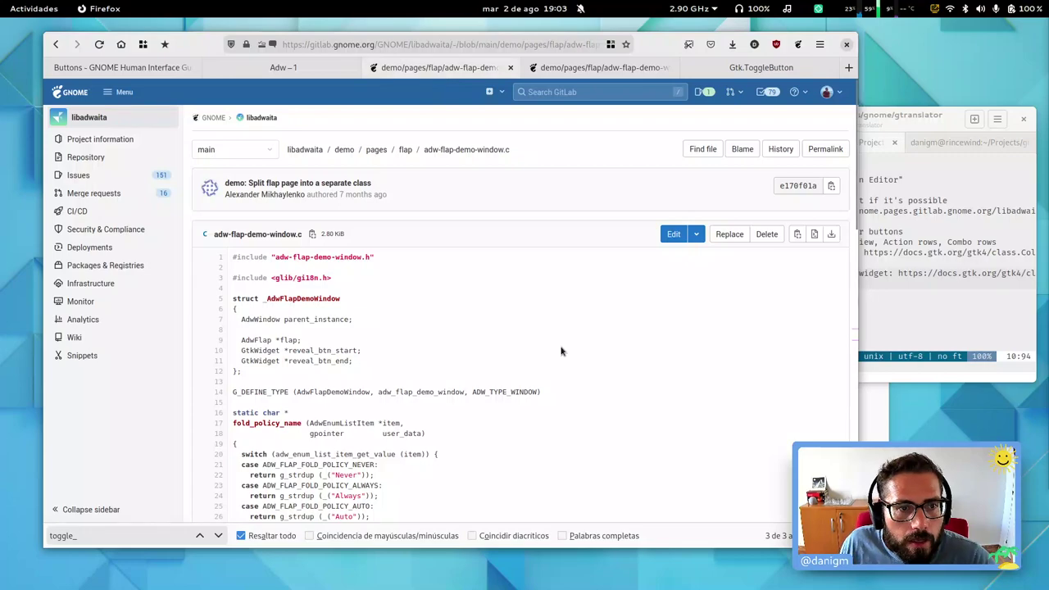
key("ctrl+Page_Up")
key("super")
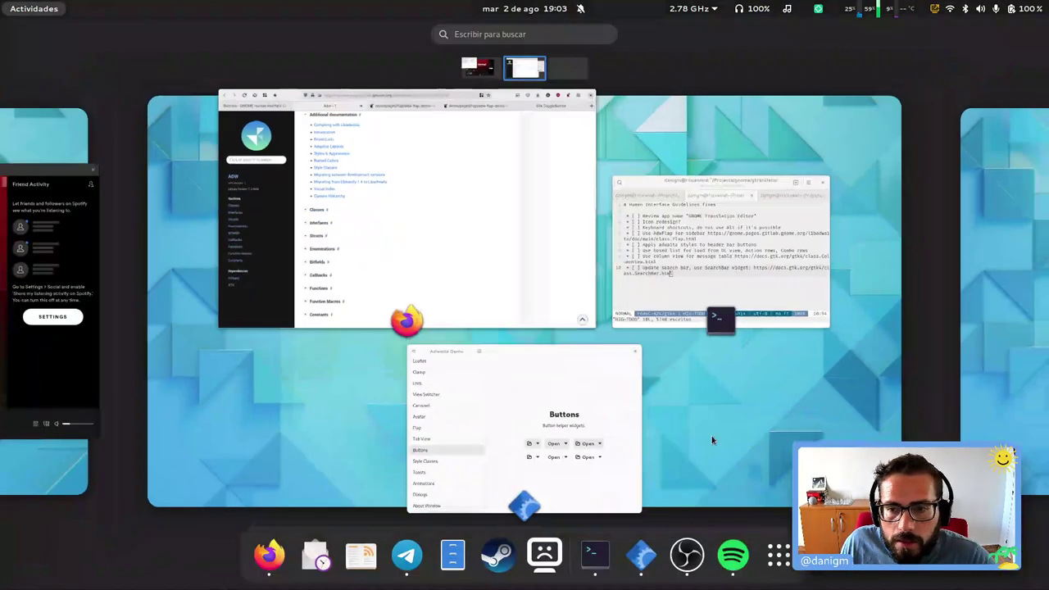
left_click(616, 415)
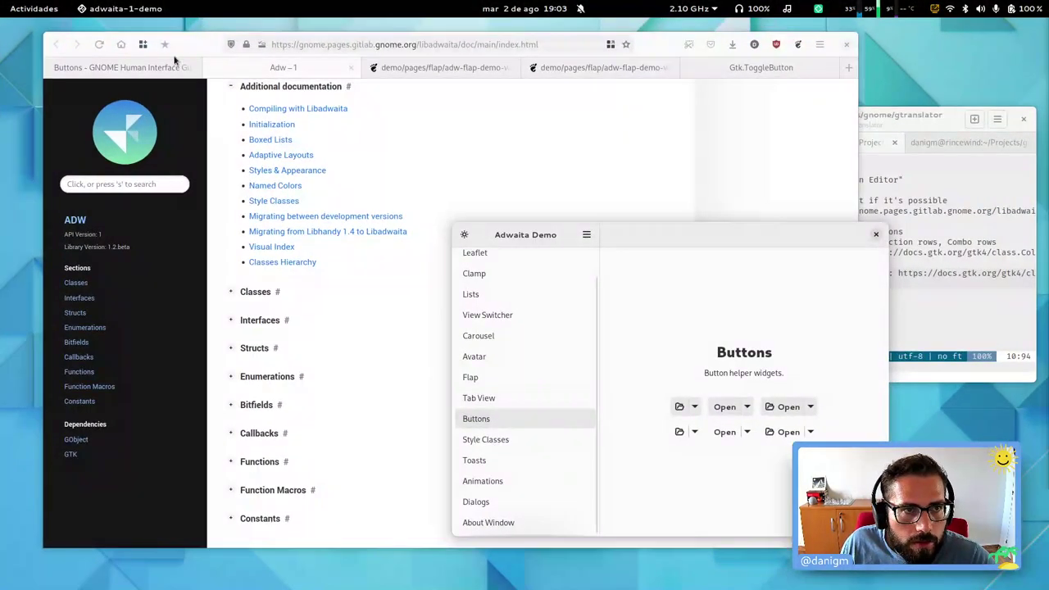
left_click(176, 65)
scroll(590, 376, "down", 5)
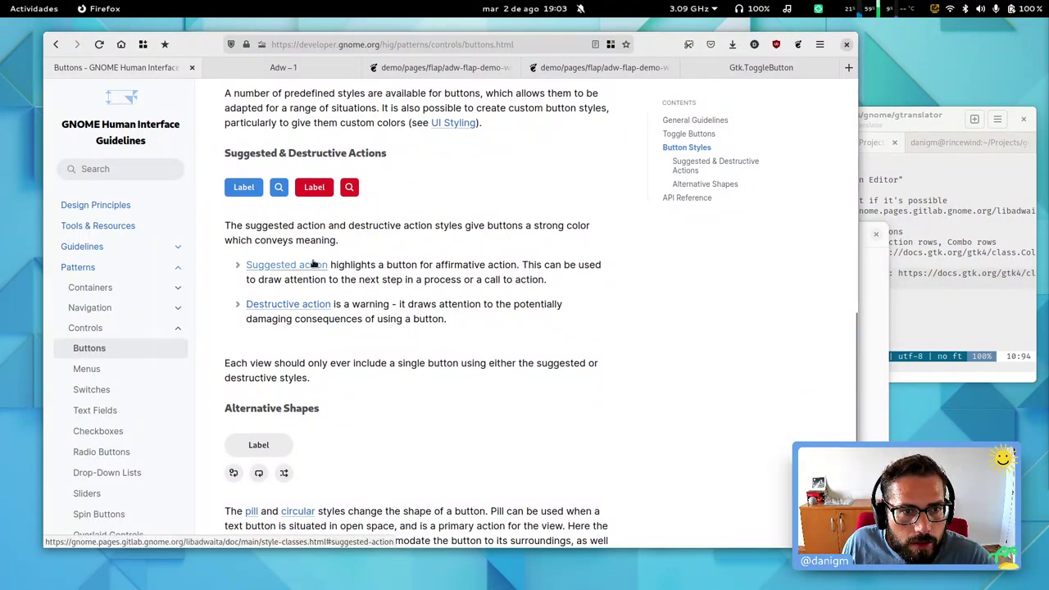
scroll(311, 315, "down", 4)
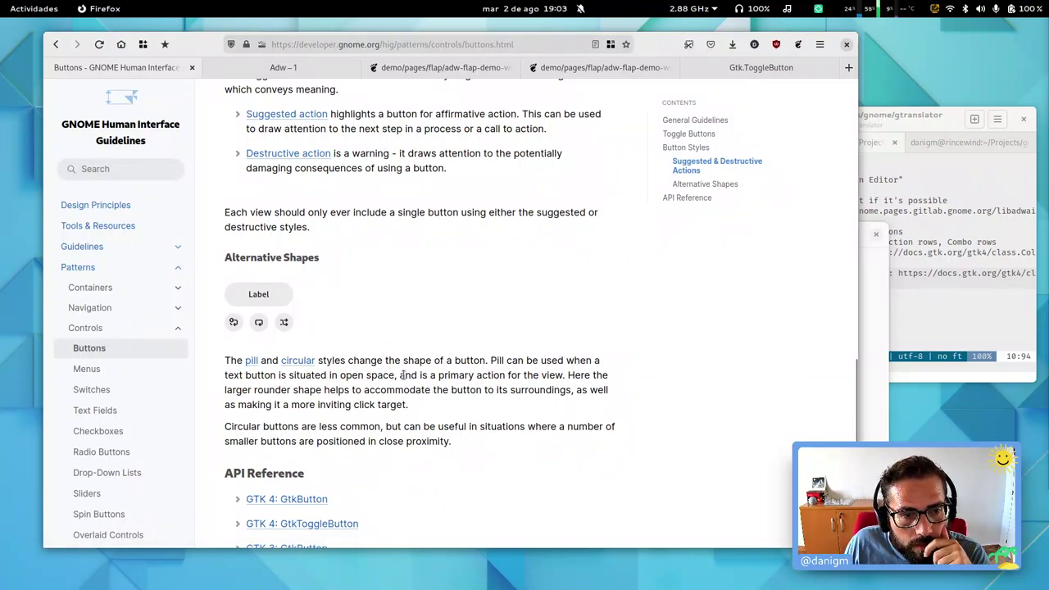
Step: Read the Alternative Shapes guidance on when to use pill and circular buttons
left_click_drag(400, 374, 509, 375)
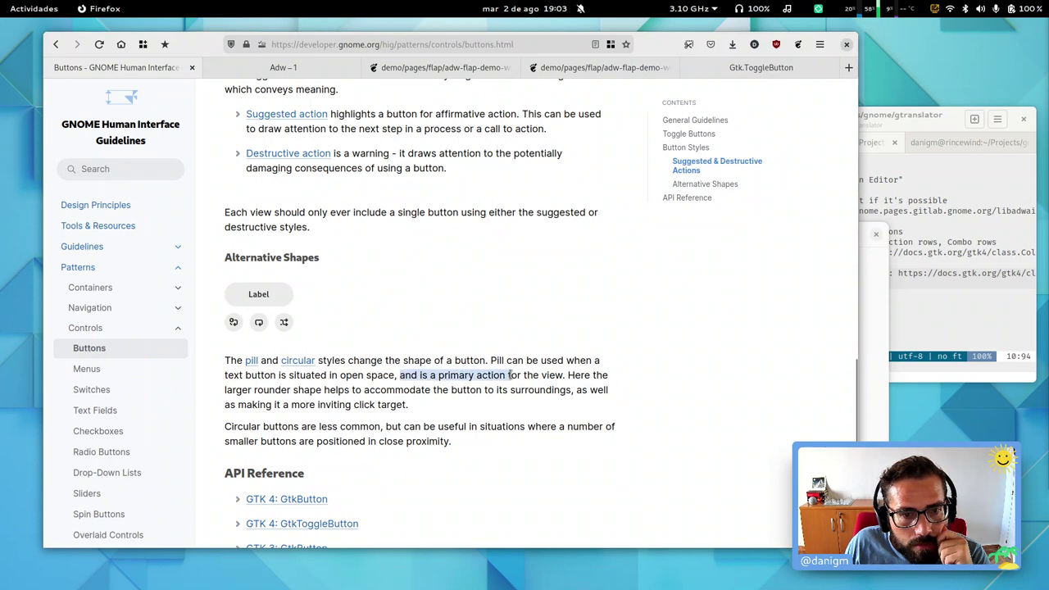
double_click(514, 374)
left_click(531, 375)
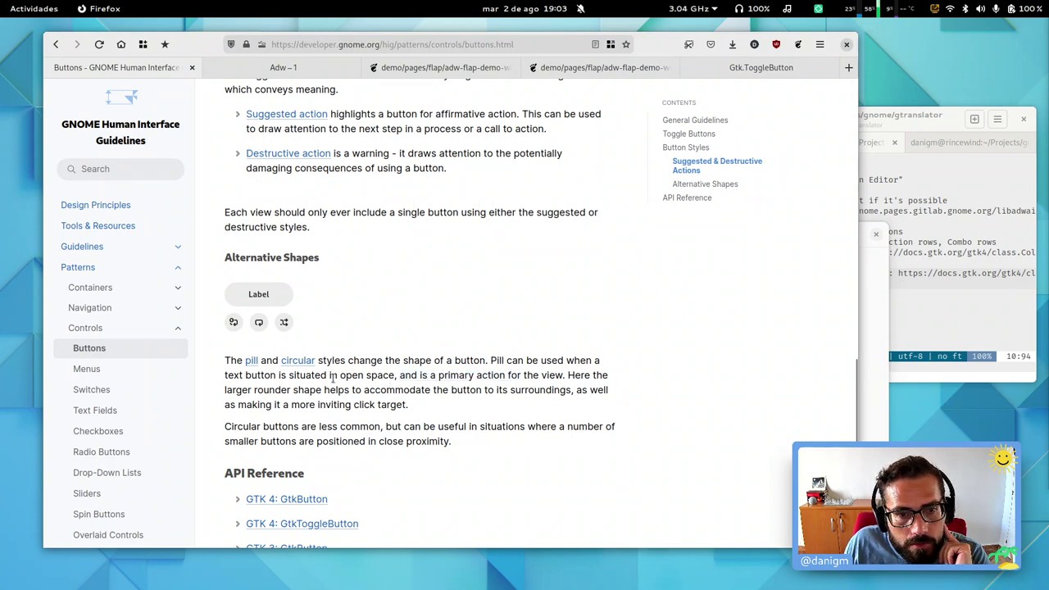
triple_click(281, 390)
left_click(446, 389)
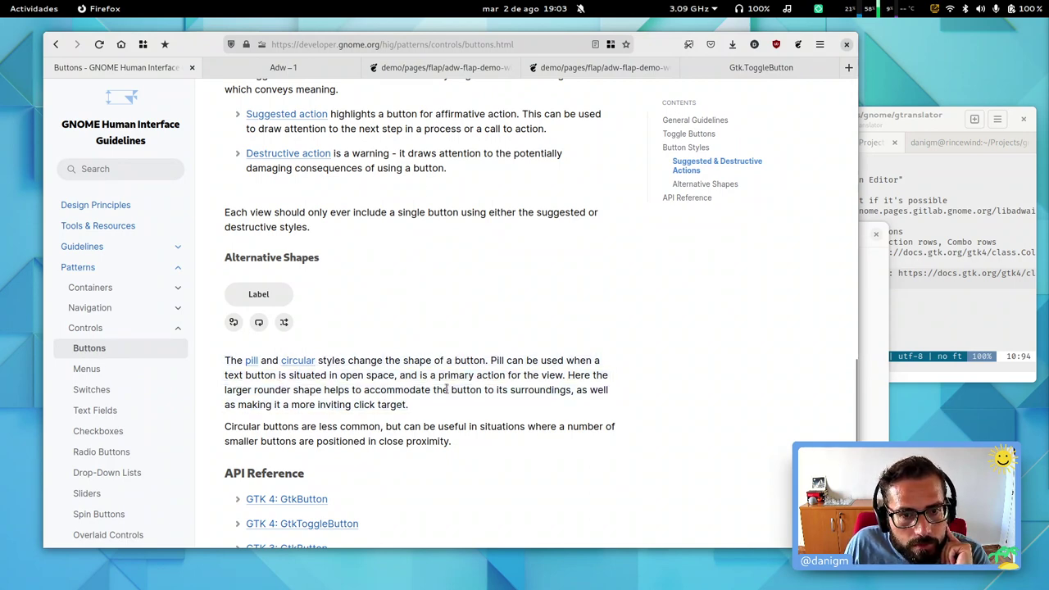
triple_click(398, 428)
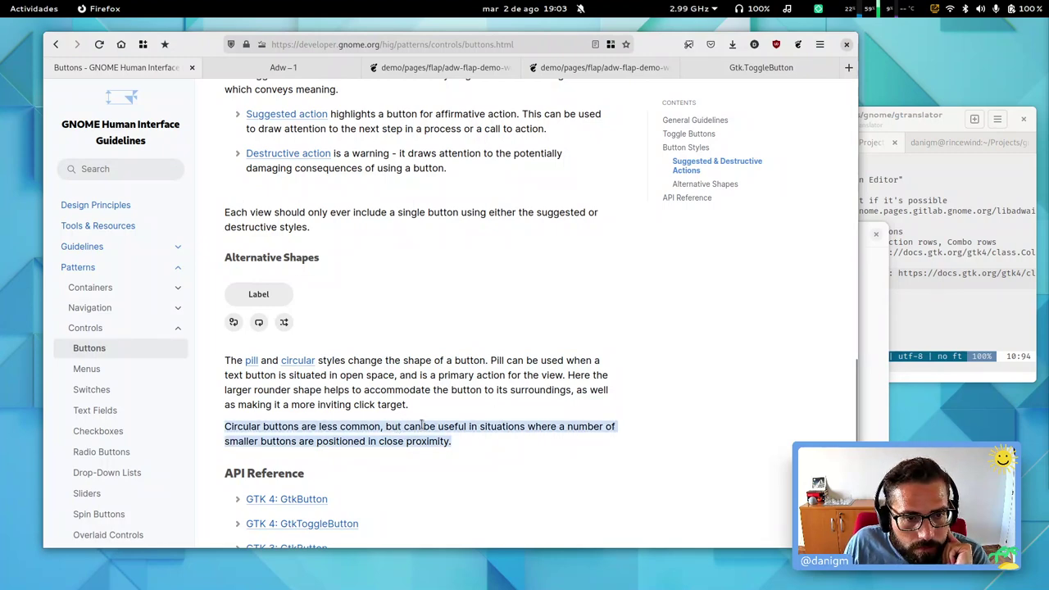
scroll(426, 418, "down", 4)
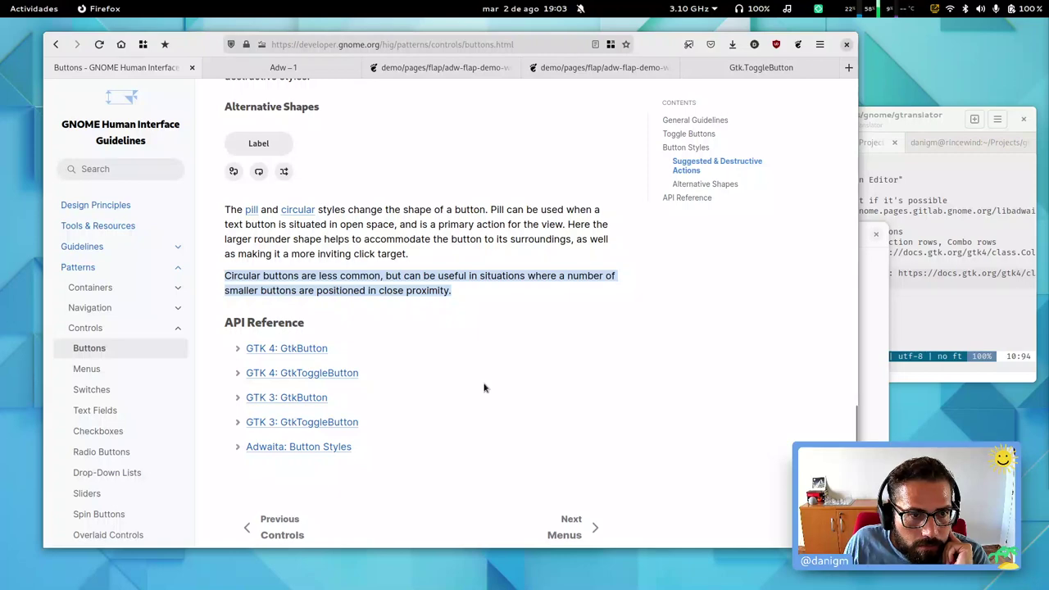
Step: Open the HIG Menus page and read its guidance on menu items, structure, primary menus and secondary menus
scroll(492, 393, "down", 1)
left_click(569, 493)
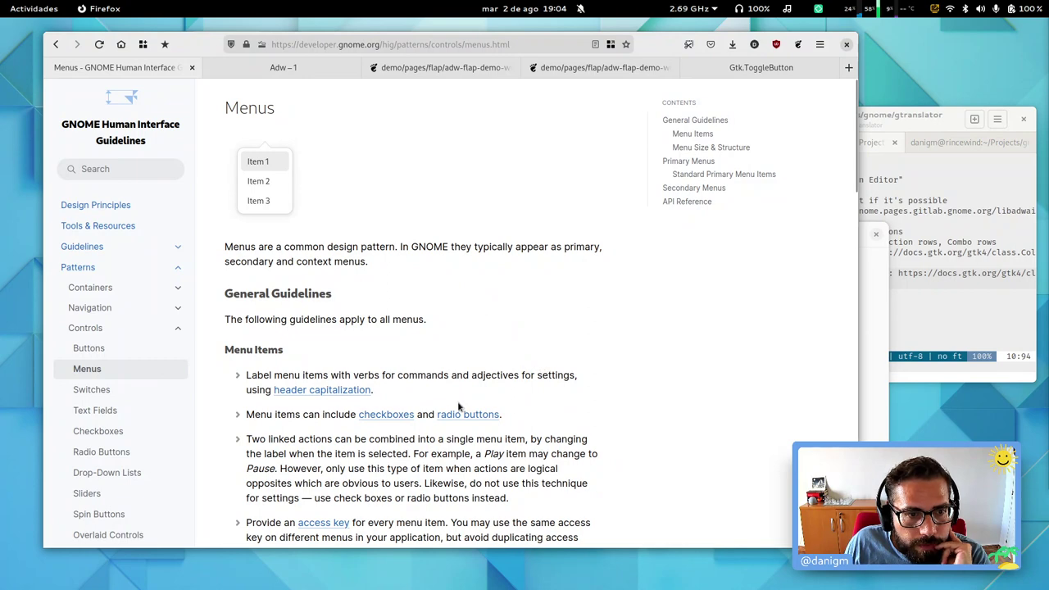
scroll(459, 403, "down", 3)
scroll(465, 415, "down", 2)
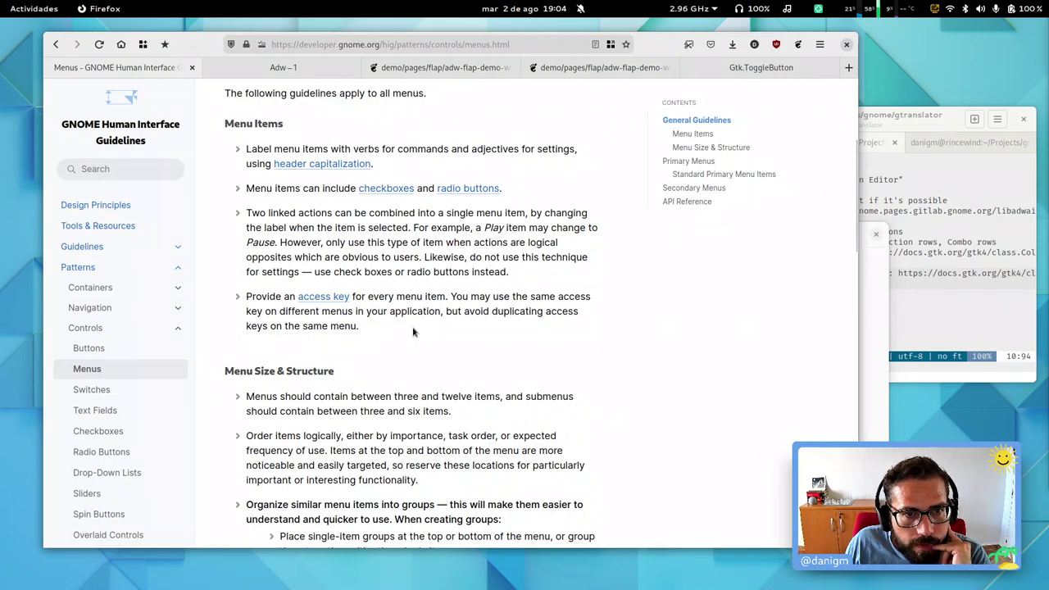
scroll(418, 332, "down", 6)
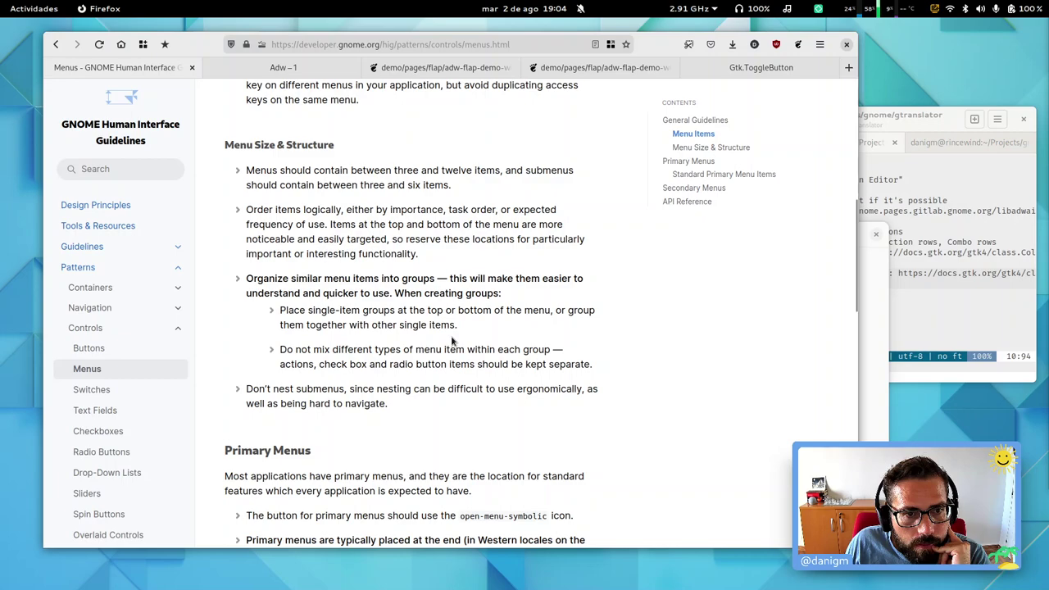
scroll(450, 340, "down", 2)
scroll(450, 341, "down", 12)
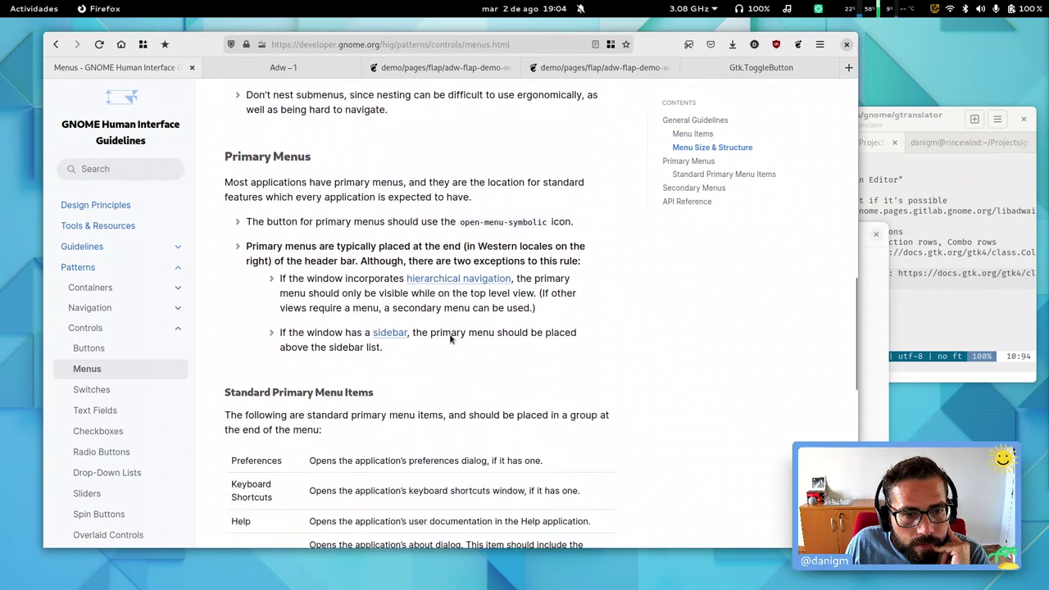
scroll(449, 333, "down", 7)
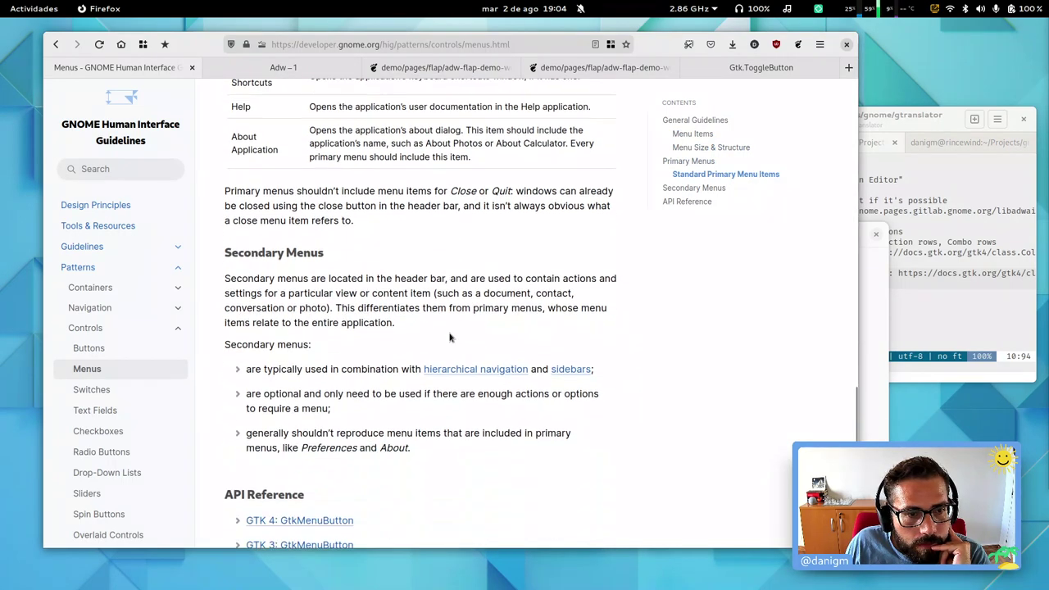
scroll(449, 335, "up", 8)
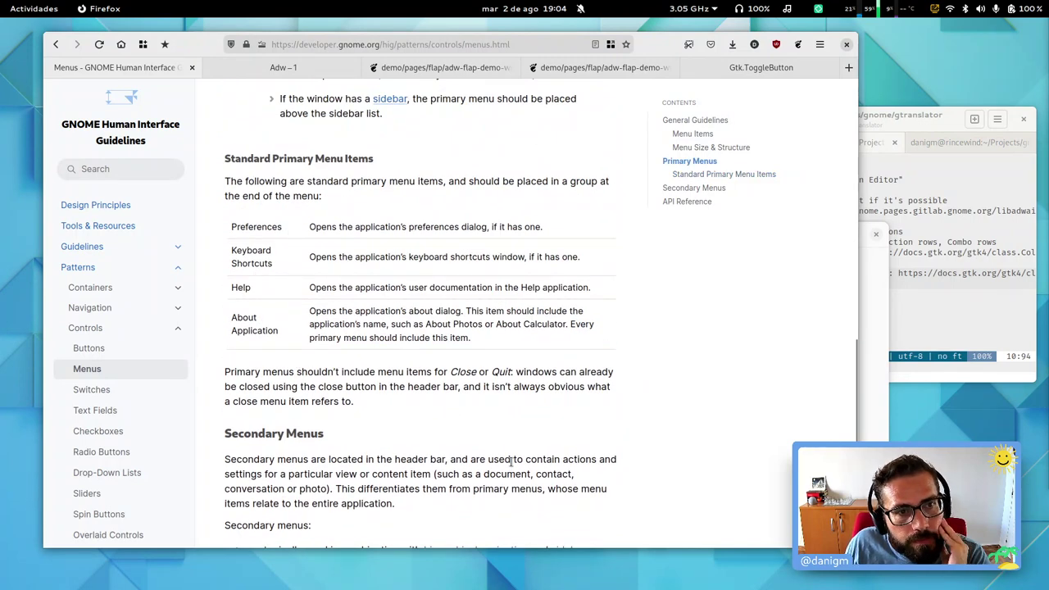
scroll(511, 460, "down", 7)
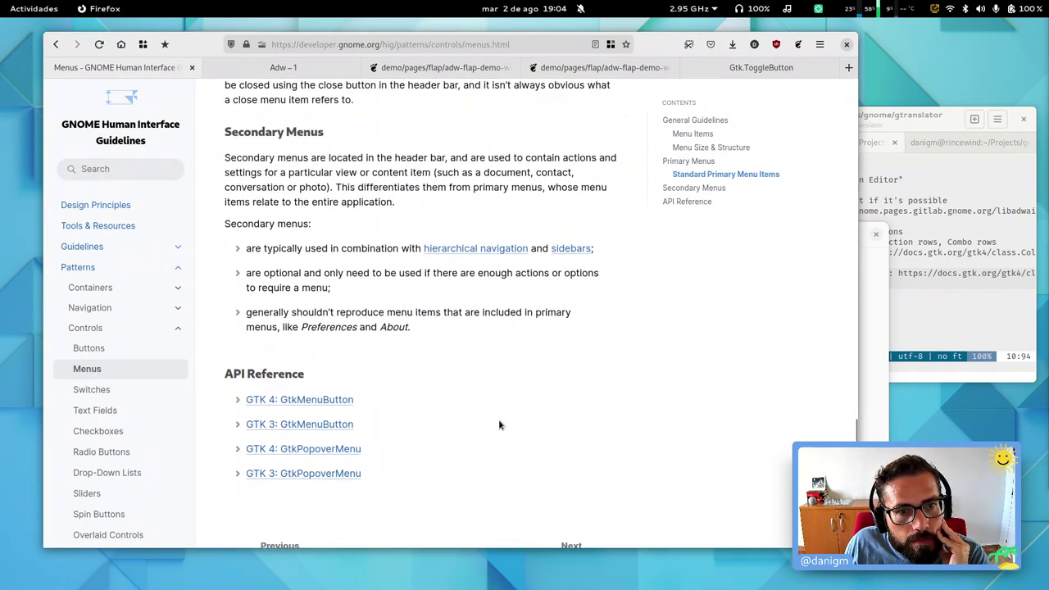
Step: Open the HIG Switches page and read its When to Use section
scroll(494, 422, "down", 2)
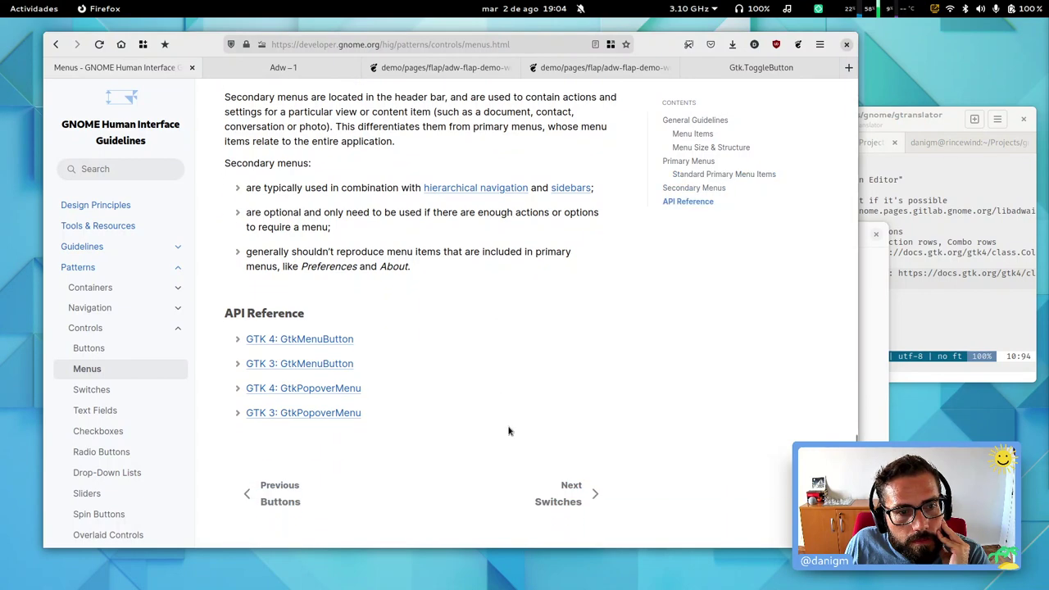
left_click(561, 498)
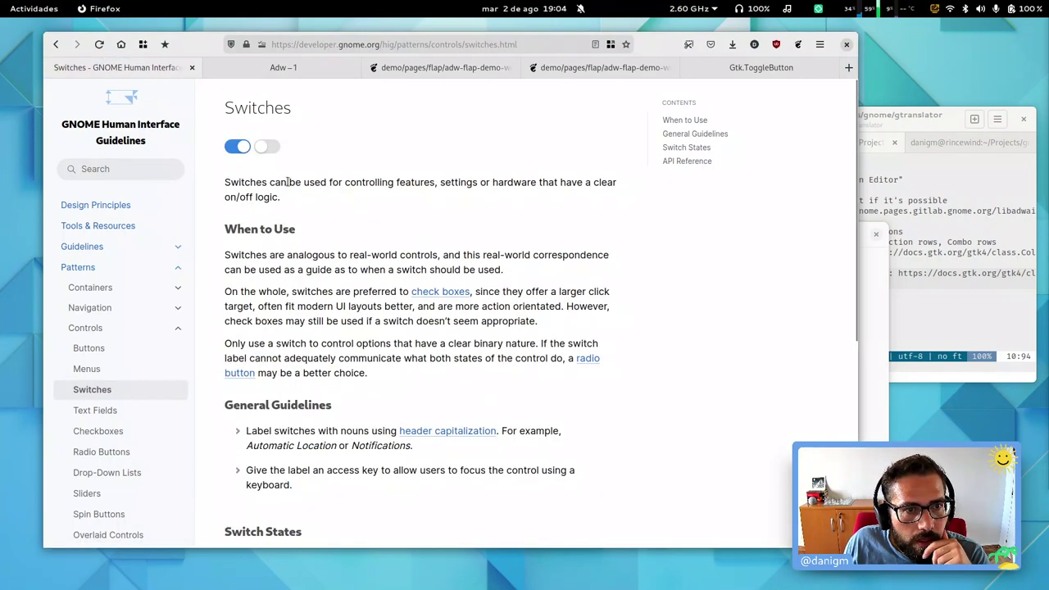
triple_click(312, 260)
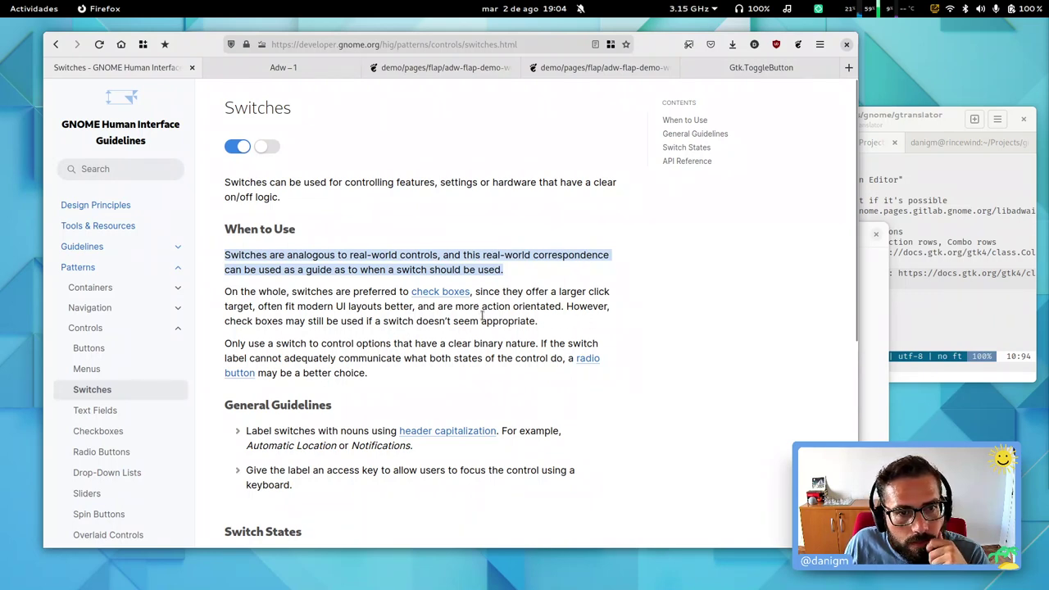
Step: Close Adwaita Demo and launch /app/bin/gtranslator from the gtranslator terminal session
left_click(913, 259)
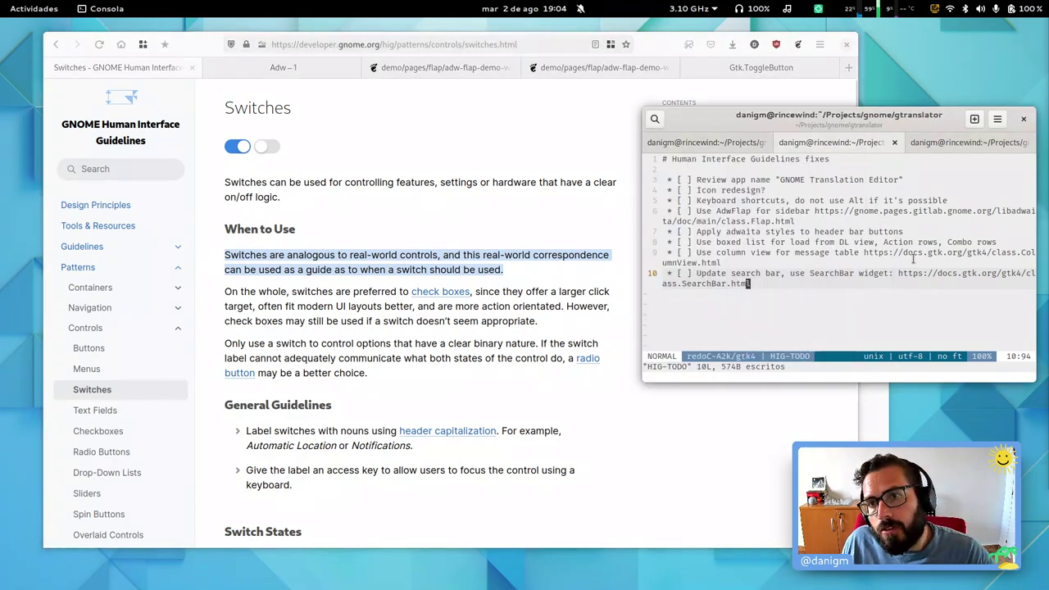
key("ctrl+Page_Up")
key("super")
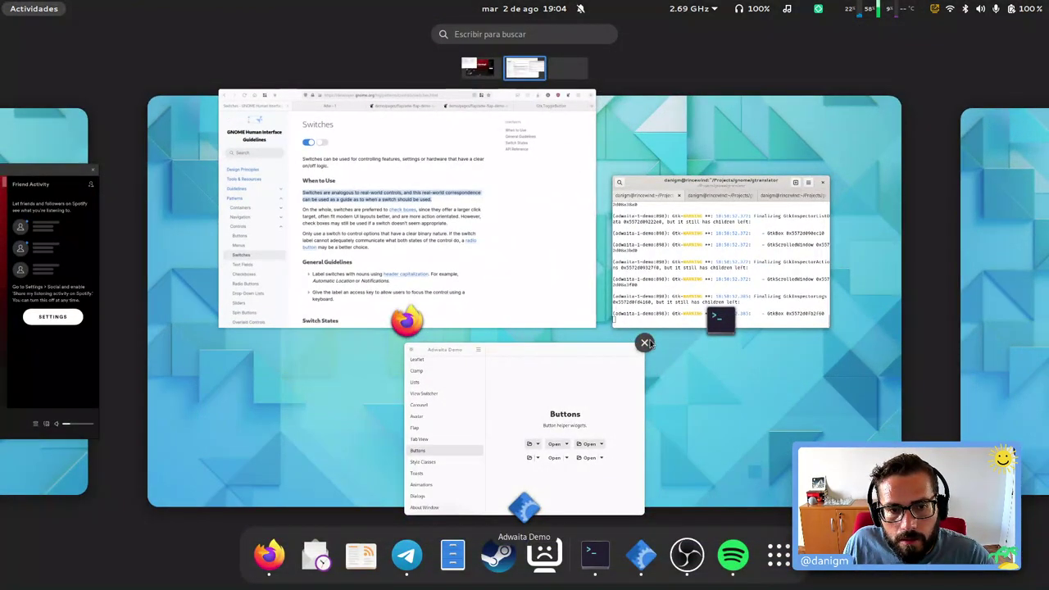
left_click(645, 342)
key("super")
key("Up")
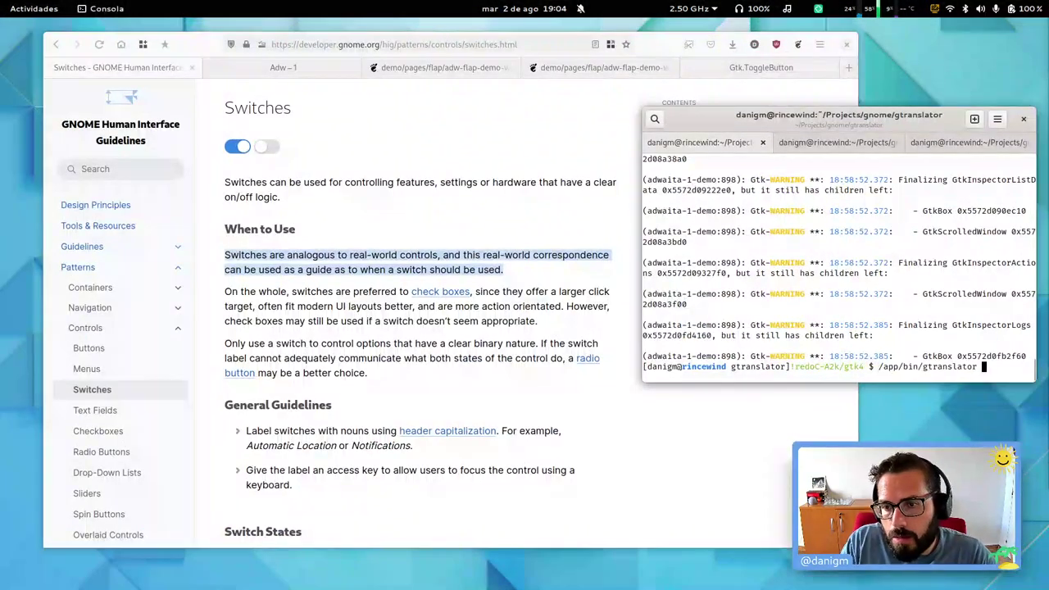
key("Return")
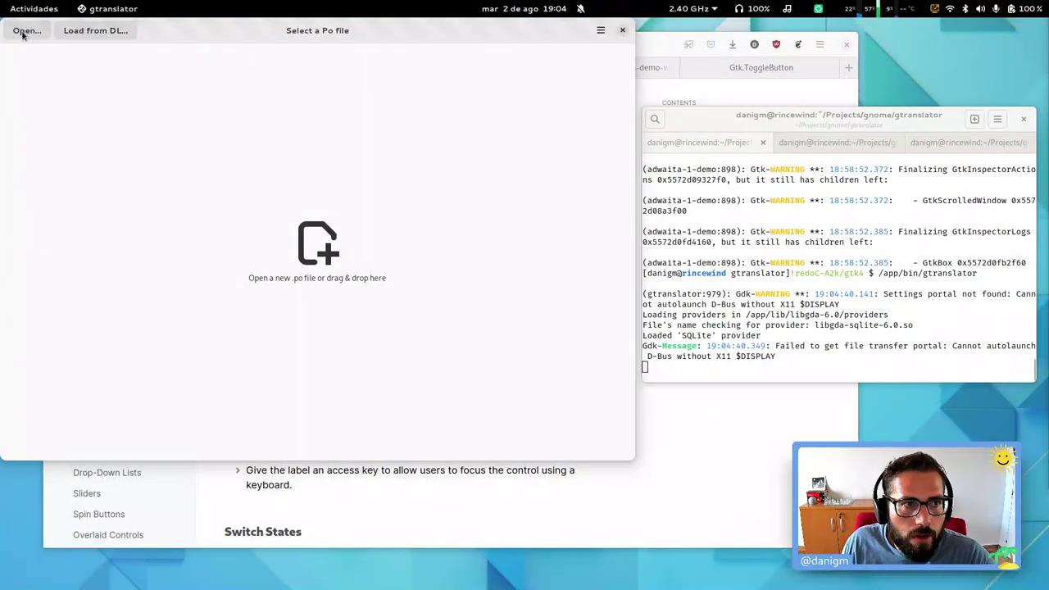
Step: Open gtranslator's Load from Damned Lies view and enable Reserve for translation
left_click(73, 33)
left_click_drag(410, 211, 770, 237)
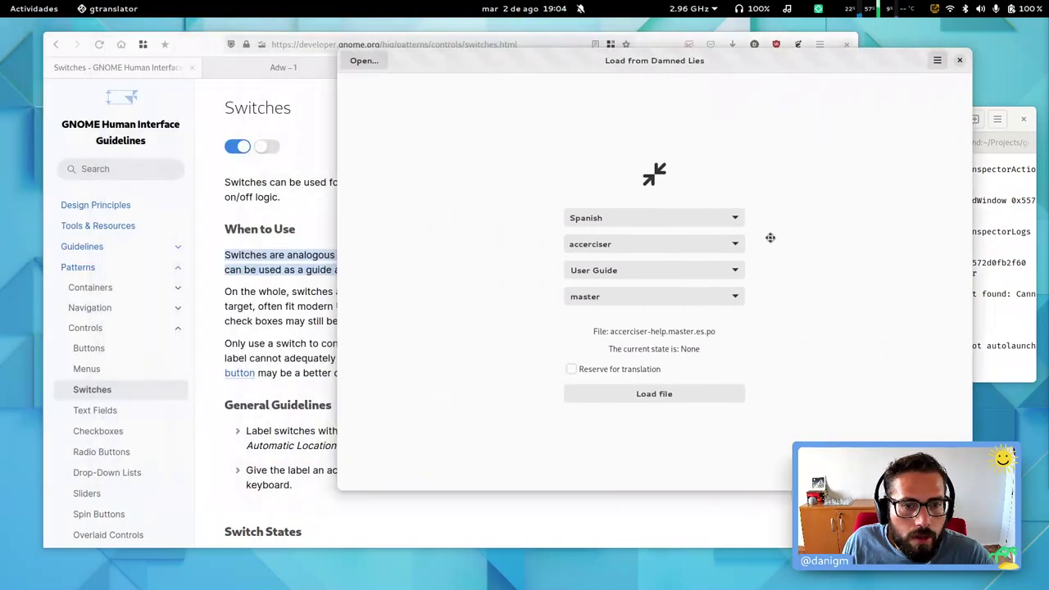
left_click(653, 369)
left_click(653, 370)
left_click(653, 372)
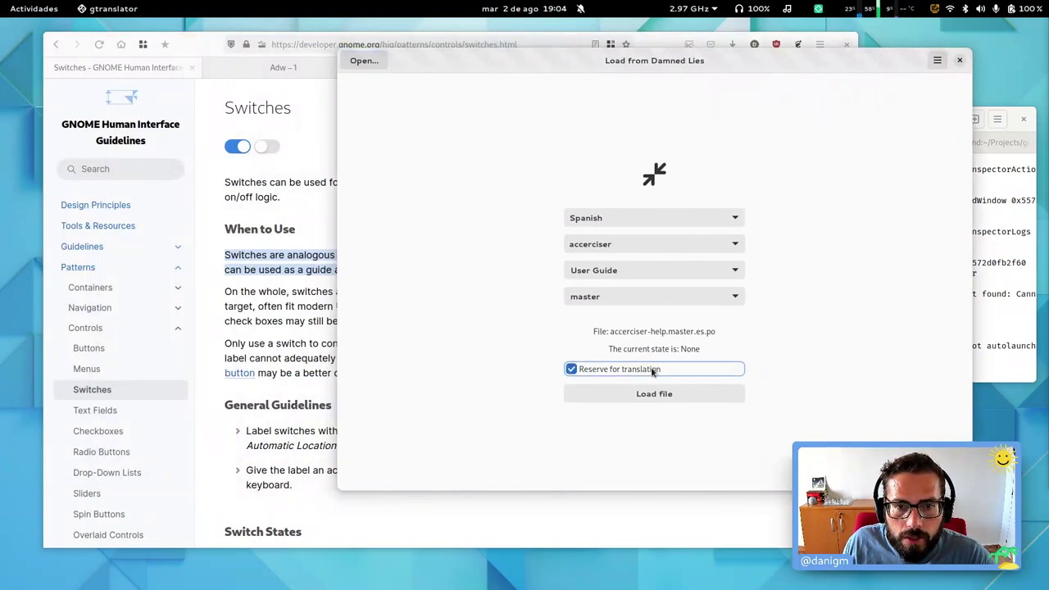
Step: Toggle the Reserve for translation checkbox off and on again, and close the gtranslator window
left_click(653, 370)
left_click(653, 371)
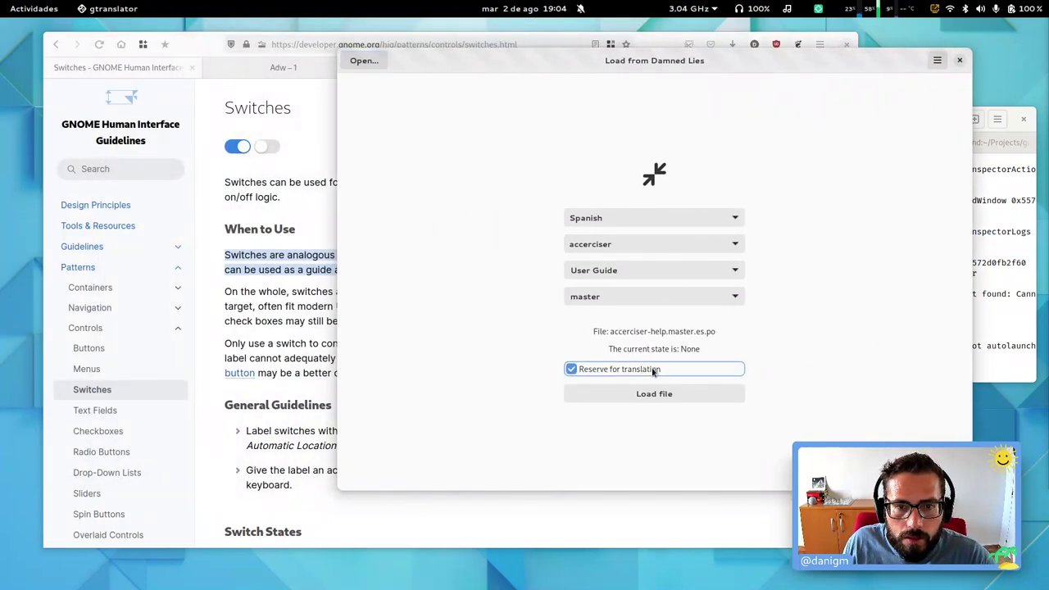
left_click(959, 62)
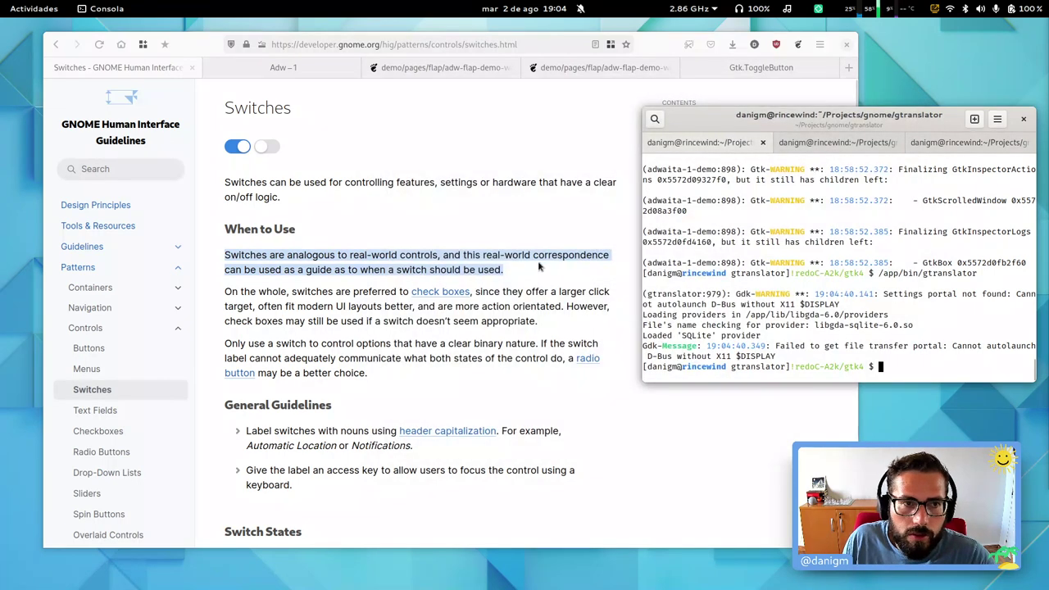
Step: Read the General Guidelines and Switch States sections of the HIG Switches page
left_click(567, 321)
scroll(545, 317, "down", 3)
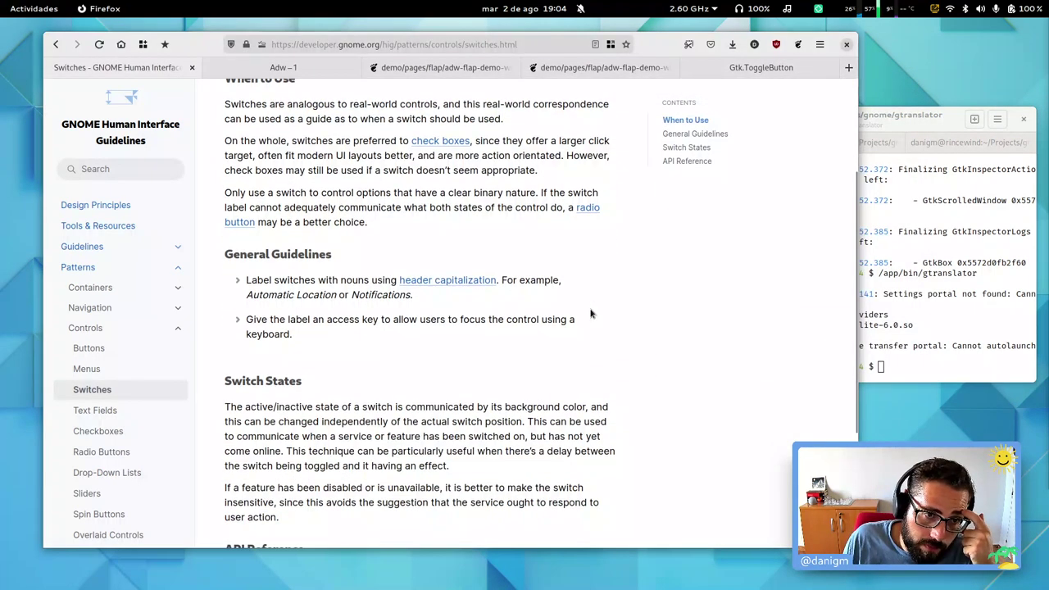
scroll(590, 314, "down", 4)
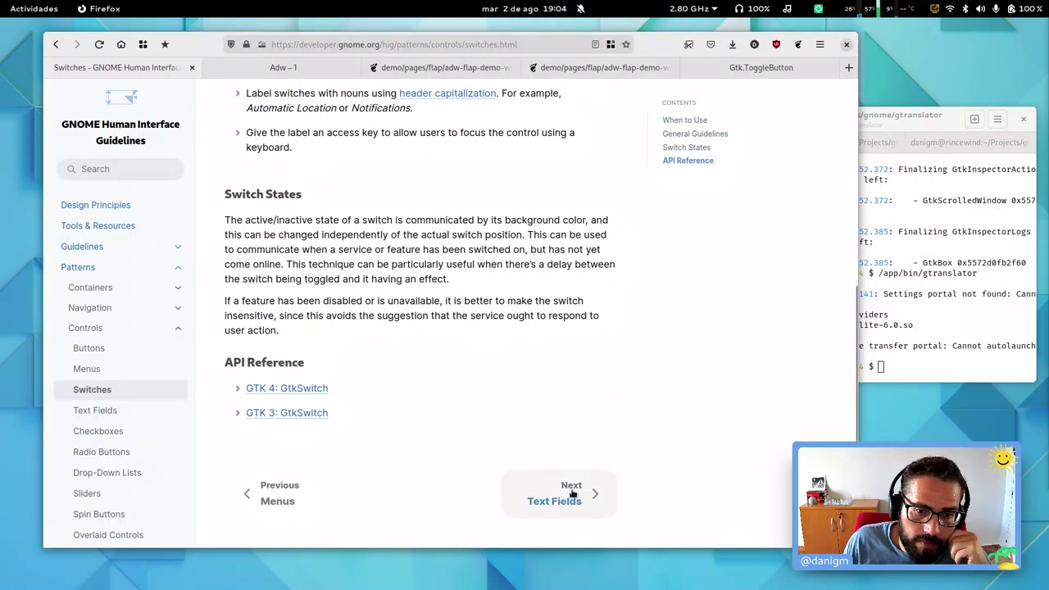
Step: Open the HIG Text Fields page and read its guidelines, text validation, password fields, automatic suggestions and tags sections
left_click(589, 494)
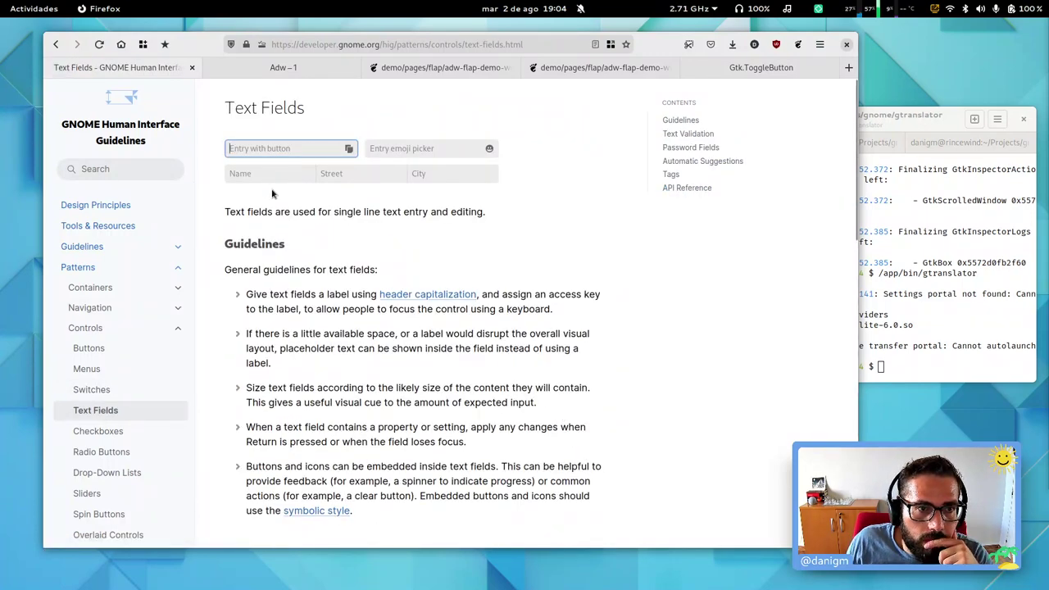
left_click_drag(269, 180, 534, 269)
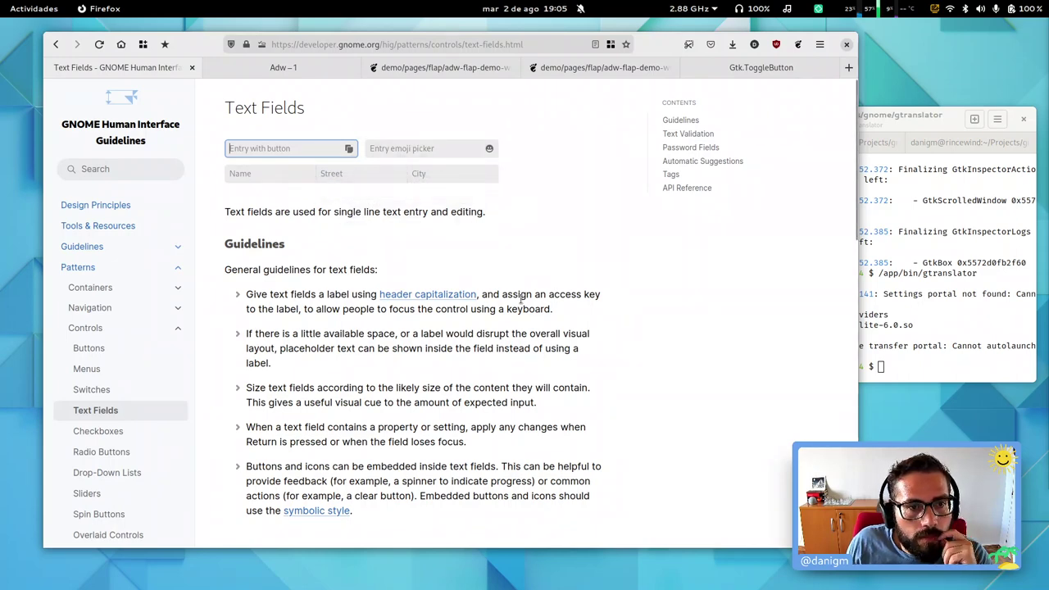
scroll(519, 305, "down", 2)
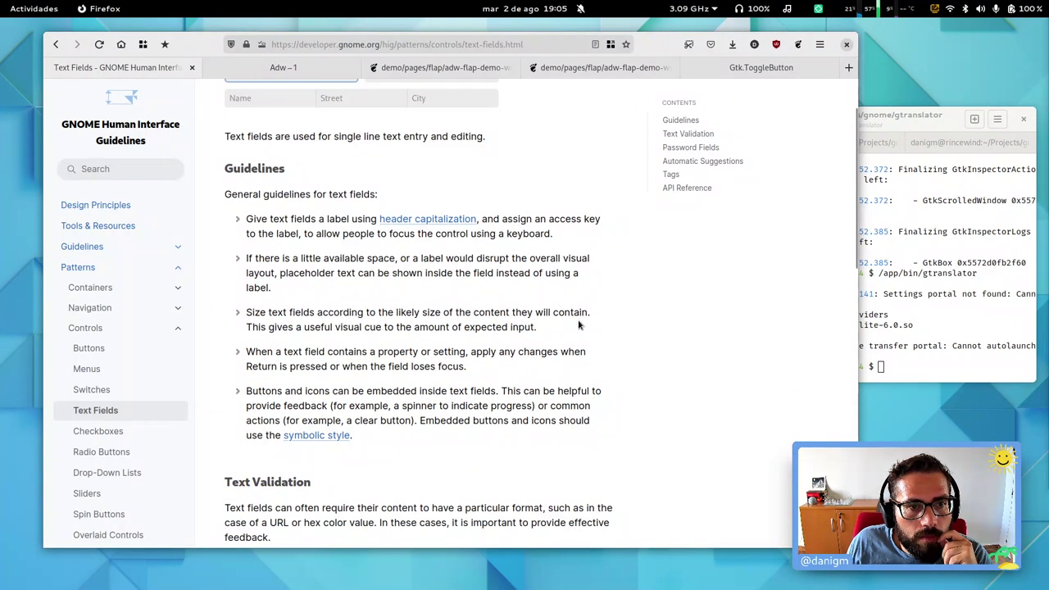
scroll(577, 325, "down", 12)
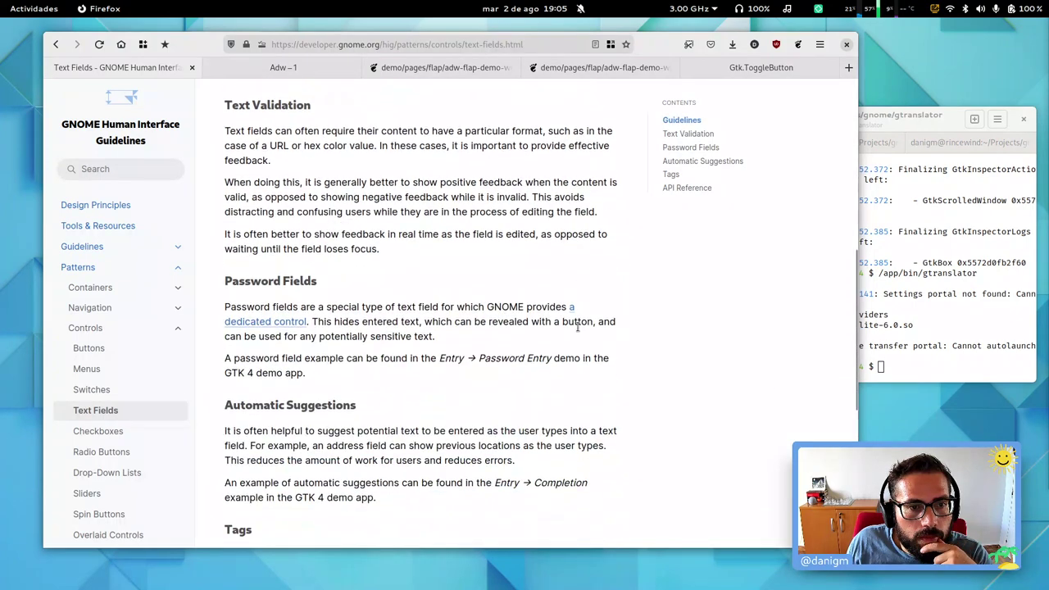
scroll(579, 331, "down", 5)
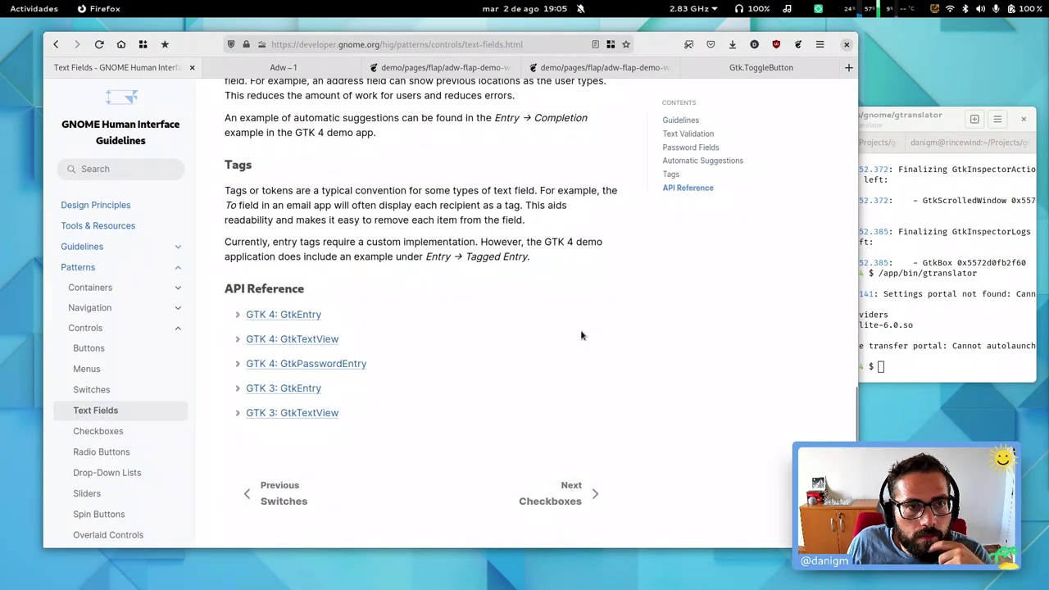
Step: Open the HIG Checkboxes page, read its guidelines and mixed states, and continue to the Radio Buttons page
left_click(574, 497)
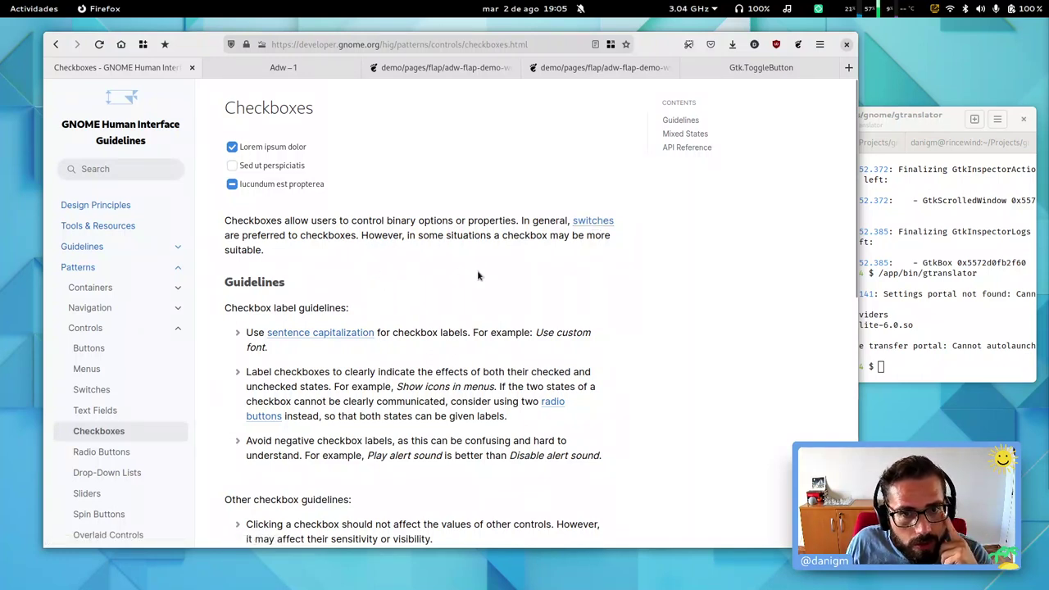
scroll(504, 286, "down", 3)
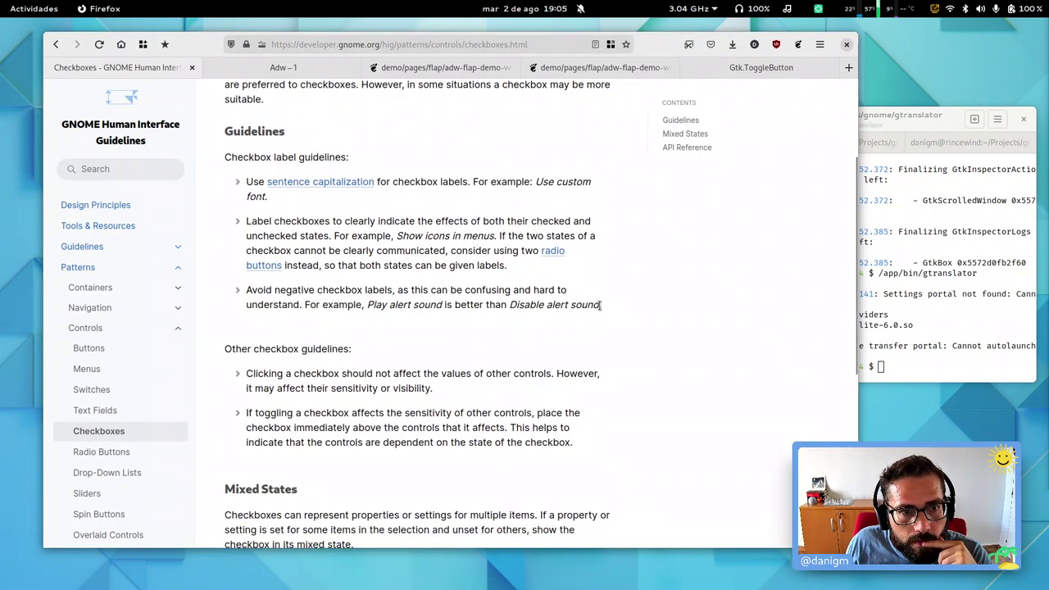
scroll(602, 307, "down", 4)
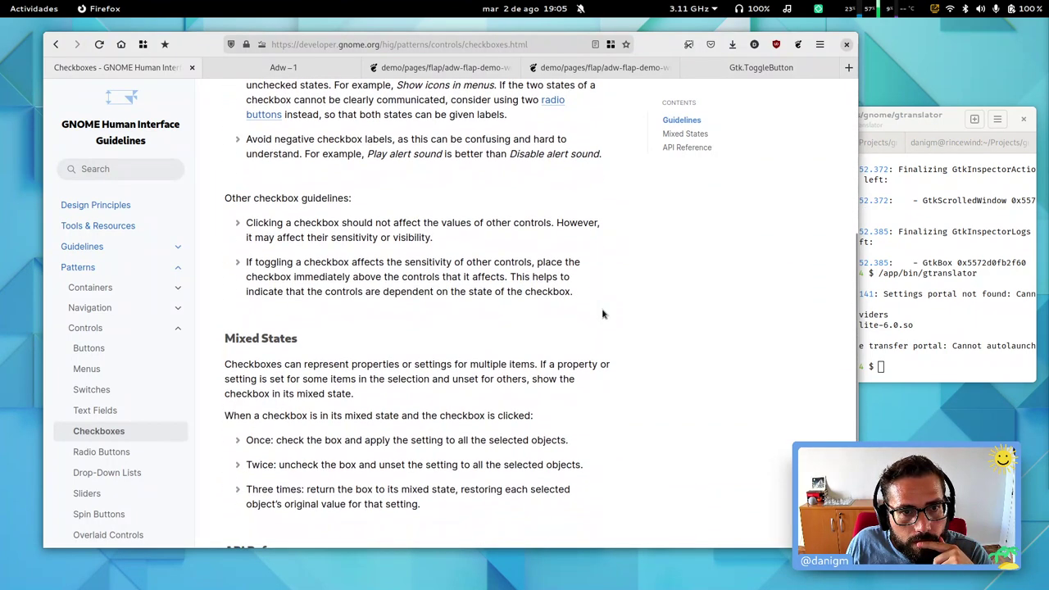
scroll(601, 314, "down", 1)
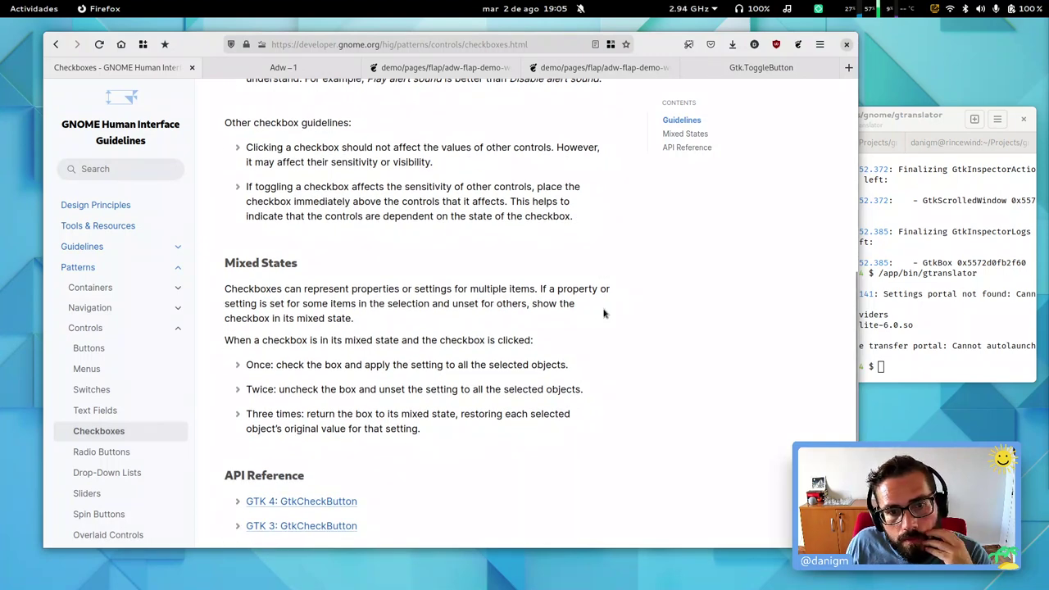
scroll(603, 313, "down", 3)
left_click(574, 489)
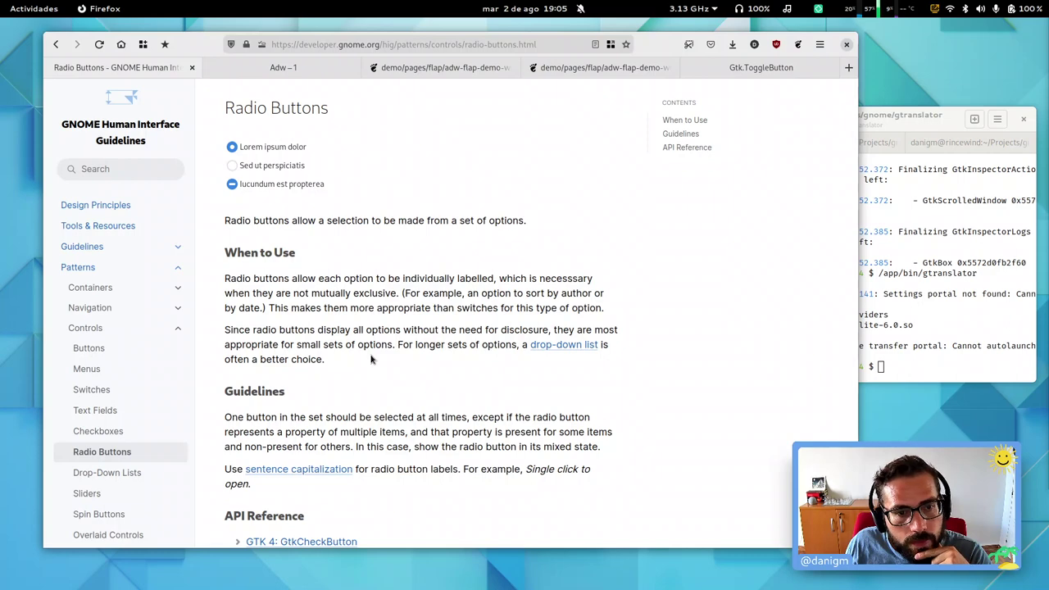
Step: Relaunch /app/bin/gtranslator from the terminal and open fractal.main.fr.po for translation
key("alt+Tab")
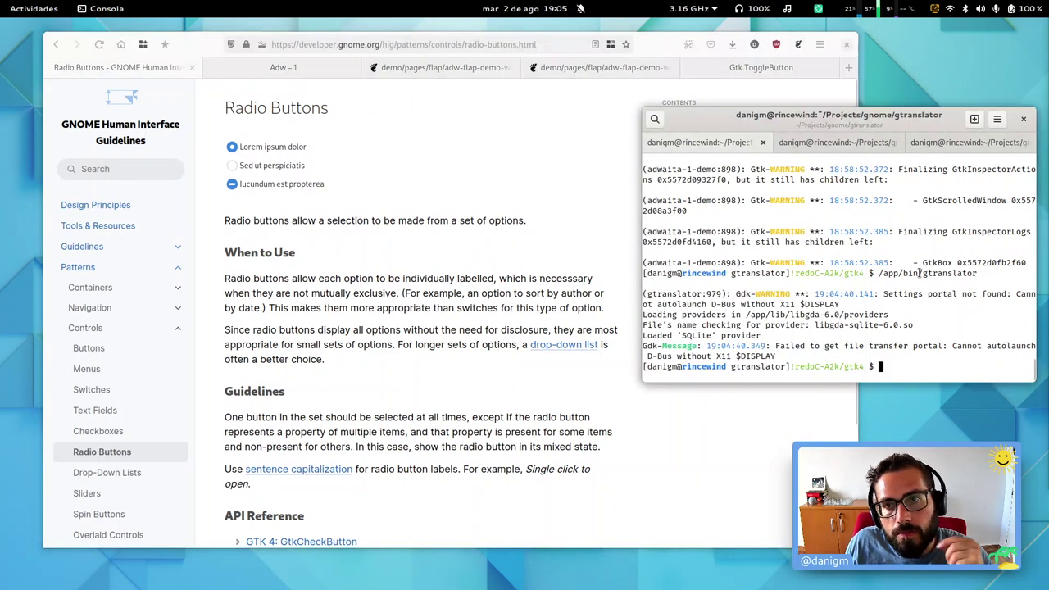
key("Up")
key("Return")
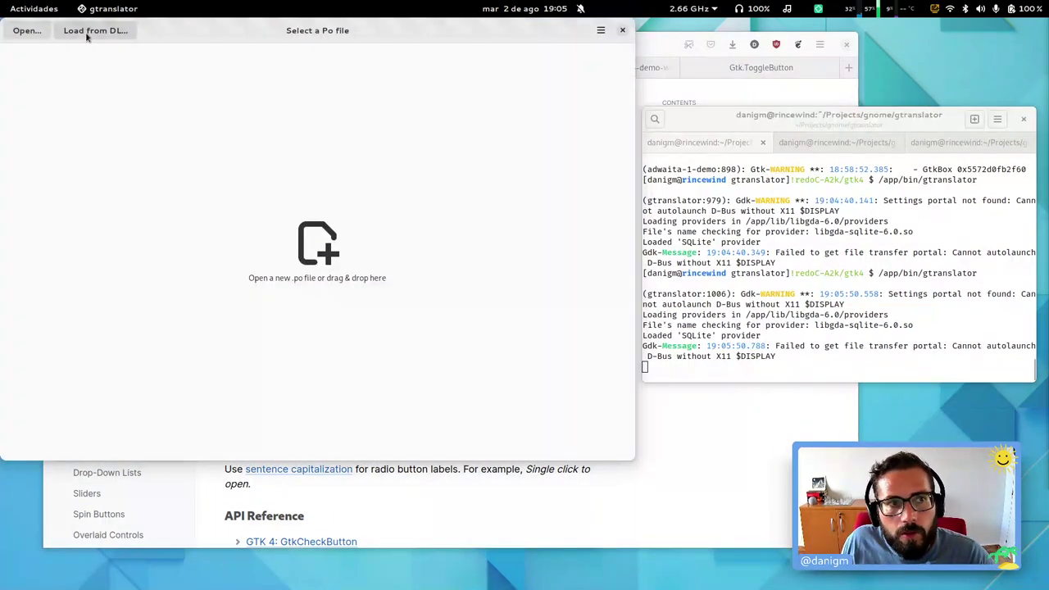
key("ctrl+o")
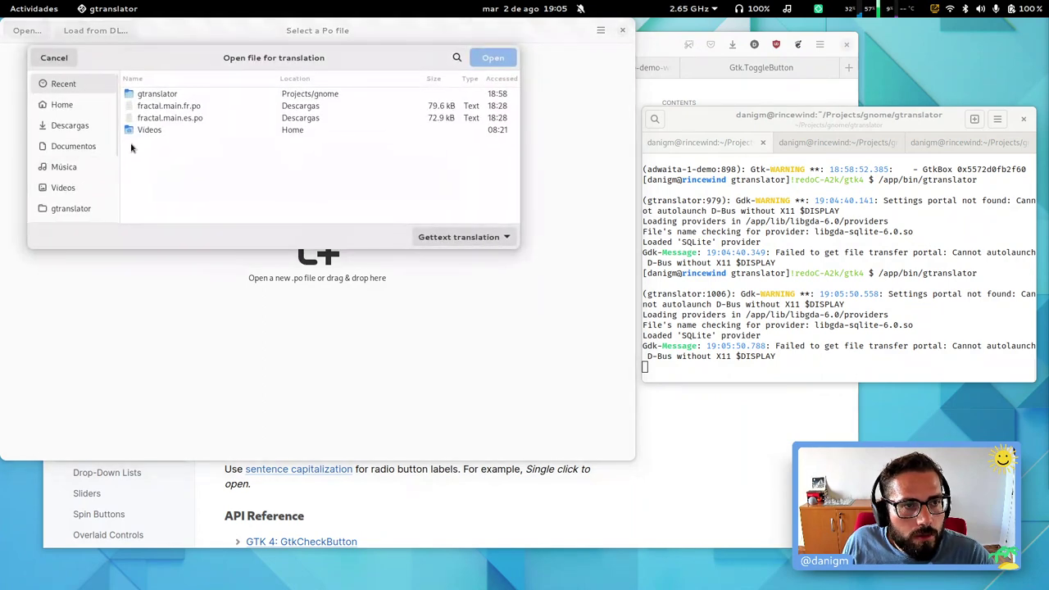
double_click(149, 112)
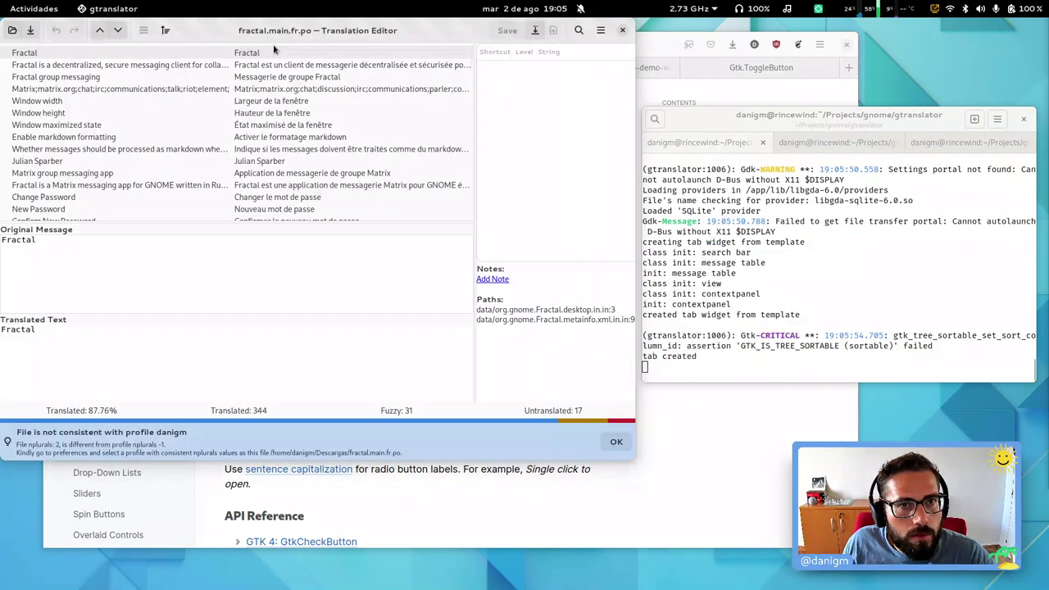
Step: Try ordering the messages by Translated message, and restore the order to Appearance in the original file
left_click(165, 31)
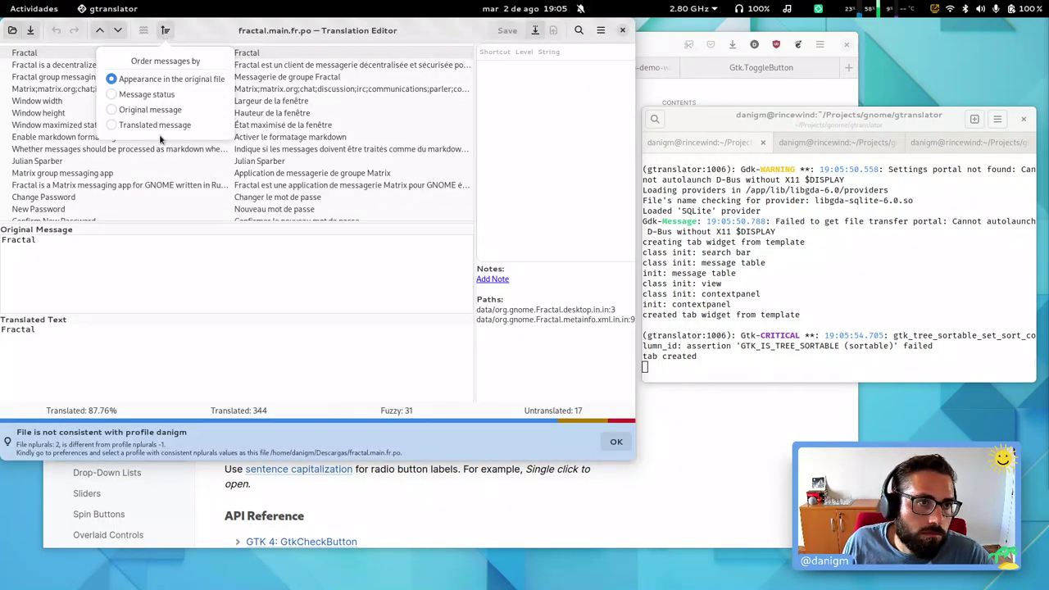
left_click(320, 31)
left_click_drag(319, 32, 668, 77)
left_click(514, 76)
left_click(491, 169)
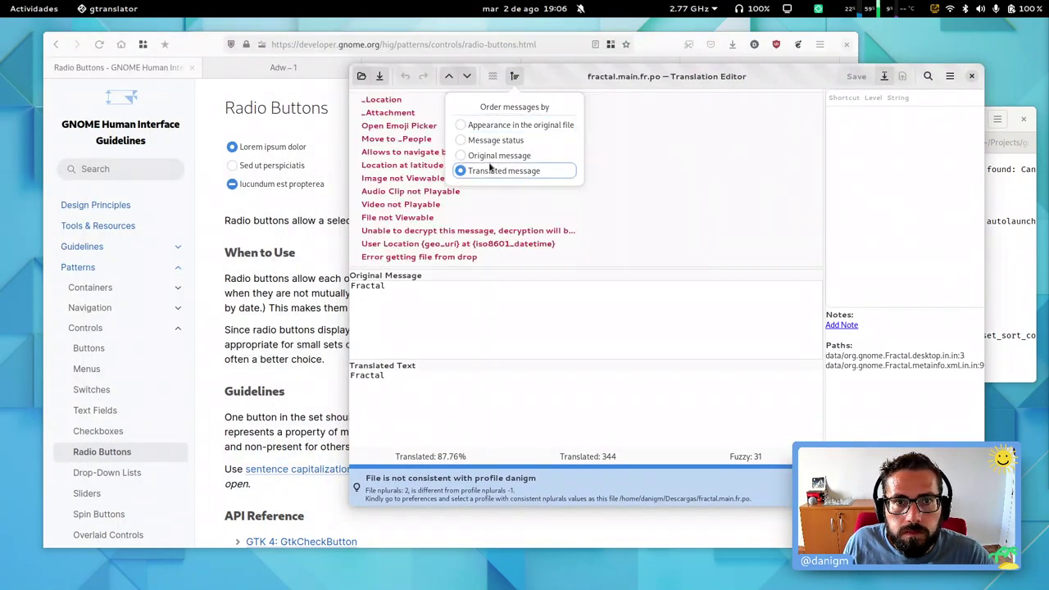
left_click(534, 127)
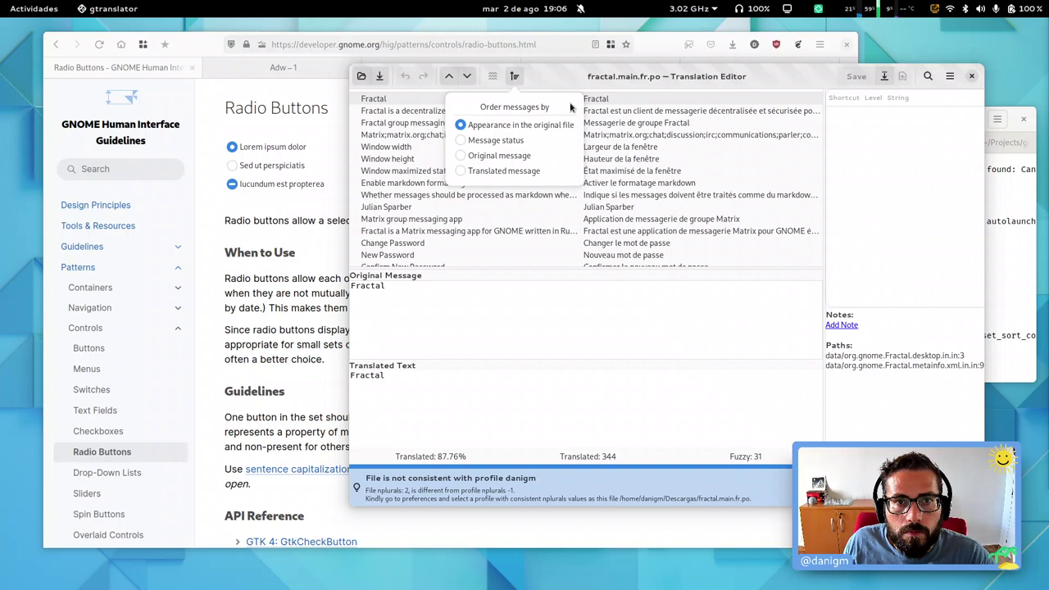
Step: Try ordering the messages by Message status, and return the order to Appearance in the original file
left_click(514, 76)
left_click(513, 77)
left_click(495, 140)
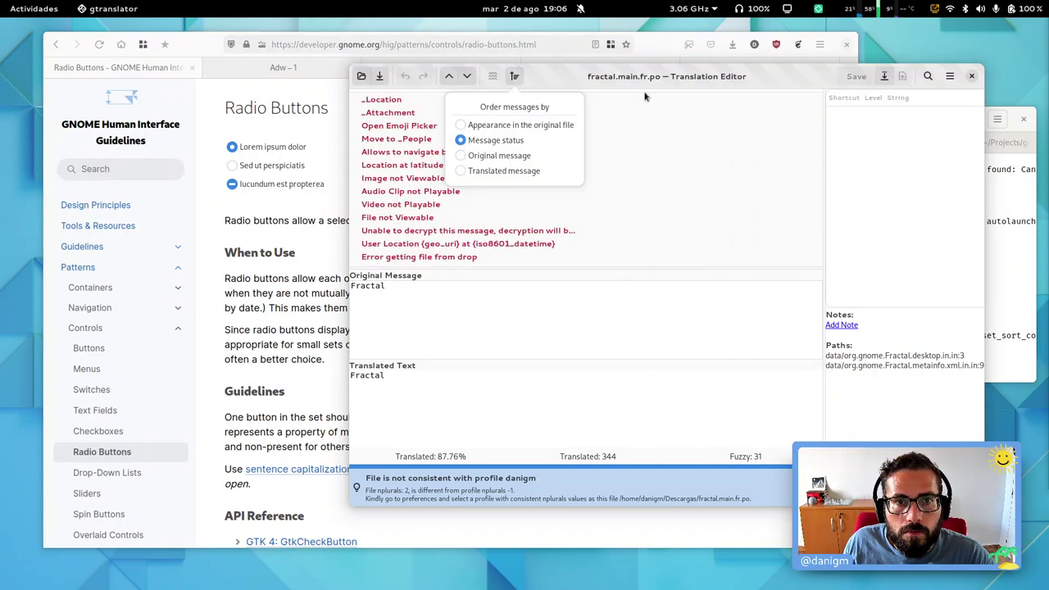
left_click(514, 76)
left_click(512, 77)
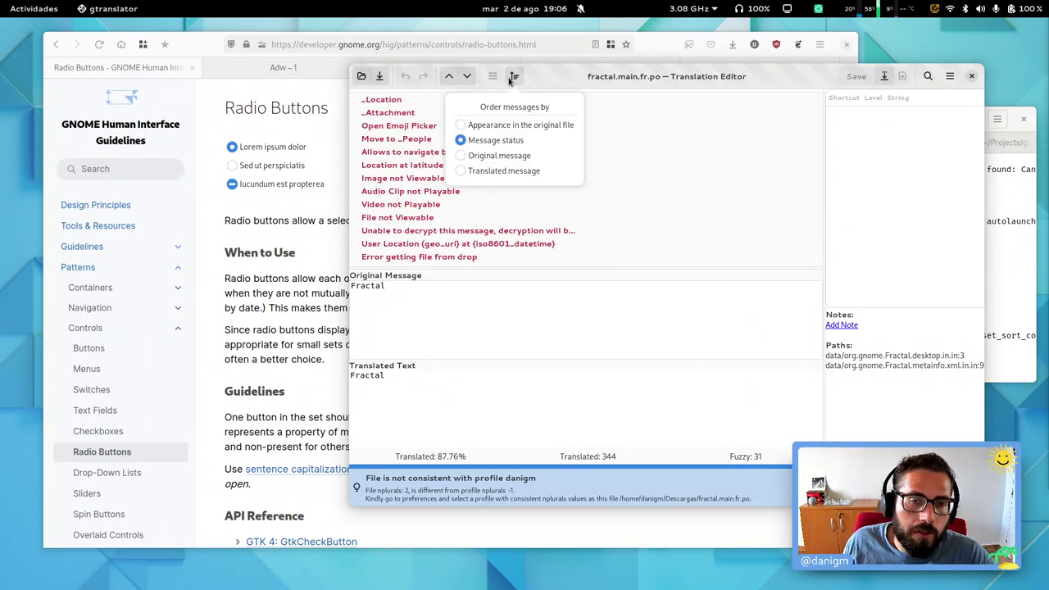
left_click(498, 126)
left_click(590, 77)
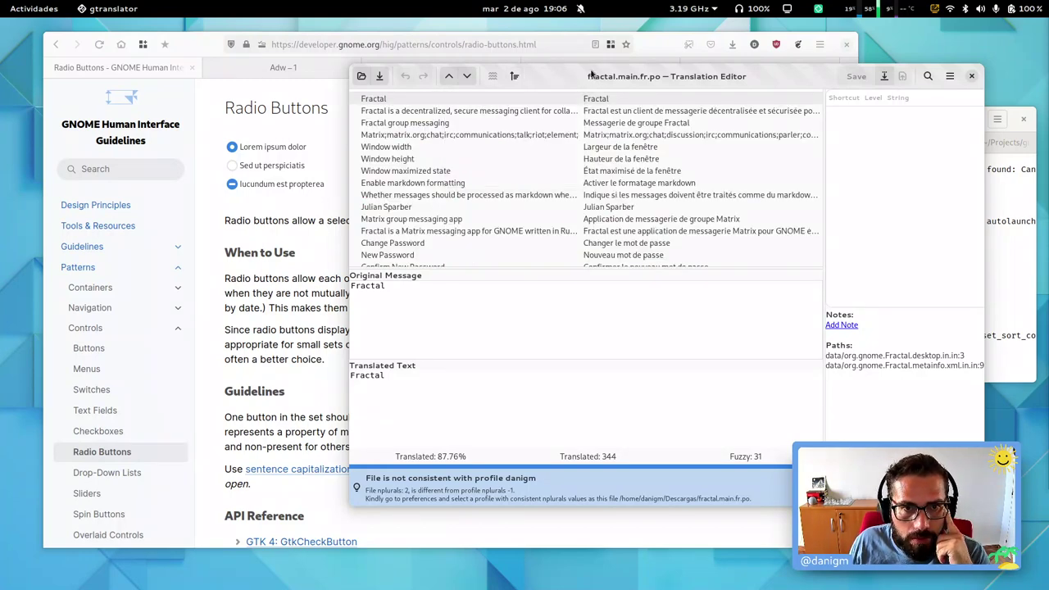
Step: Close gtranslator and read the rest of the HIG Radio Buttons page in Firefox
left_click(971, 76)
left_click(517, 263)
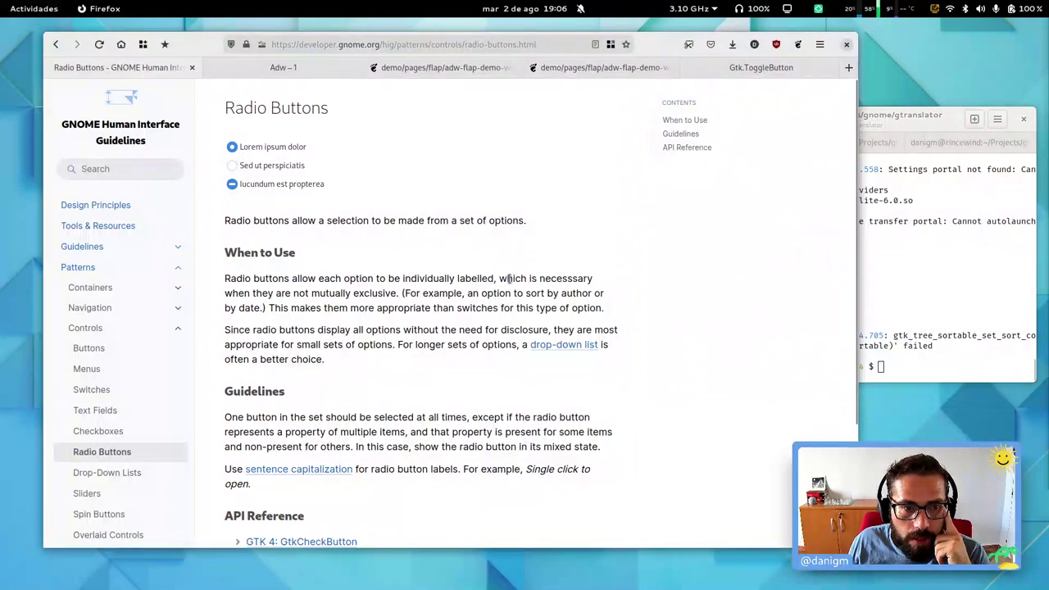
scroll(515, 342, "down", 4)
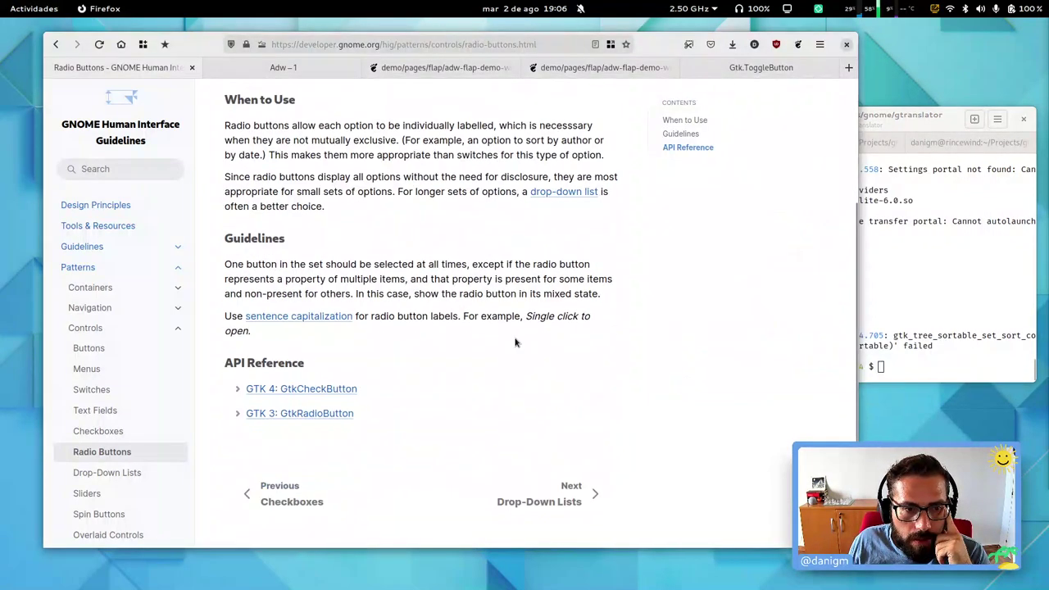
Step: Open the HIG Drop-Down Lists page and read its When to Use and Guidelines sections
left_click(607, 495)
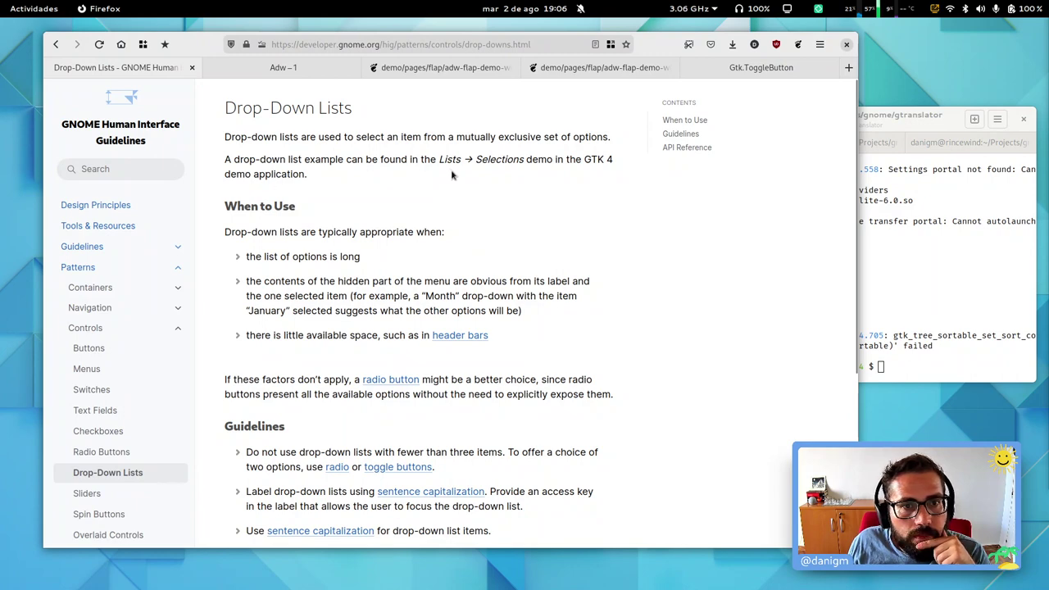
scroll(398, 234, "down", 3)
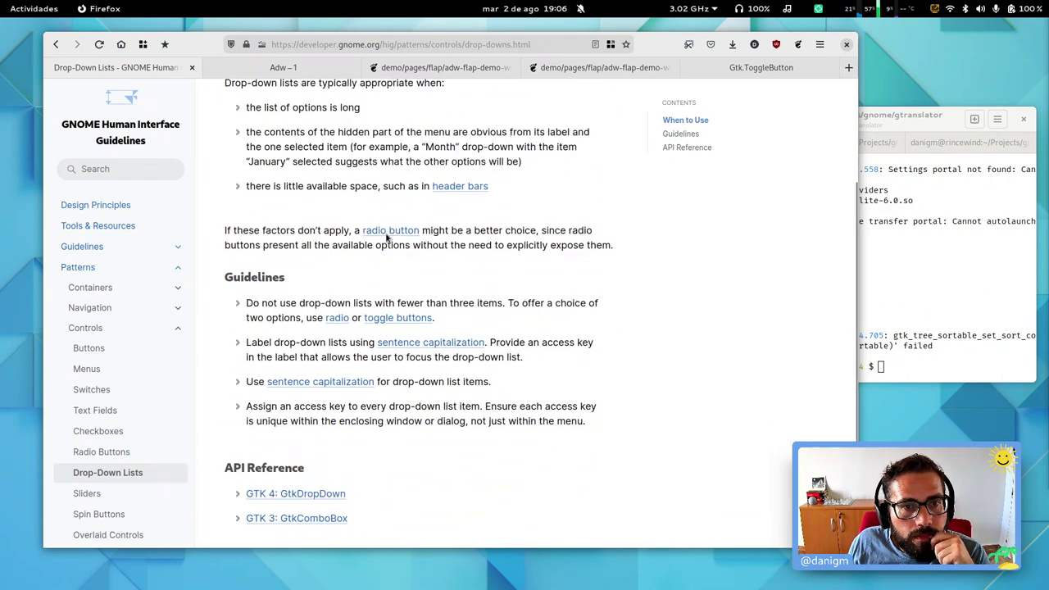
scroll(353, 246, "up", 2)
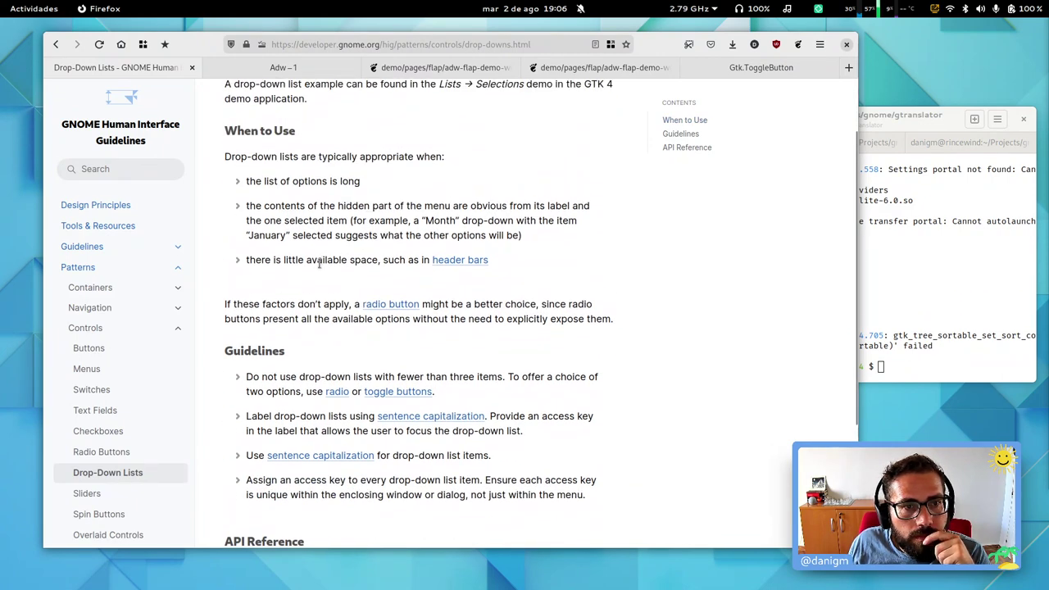
triple_click(368, 159)
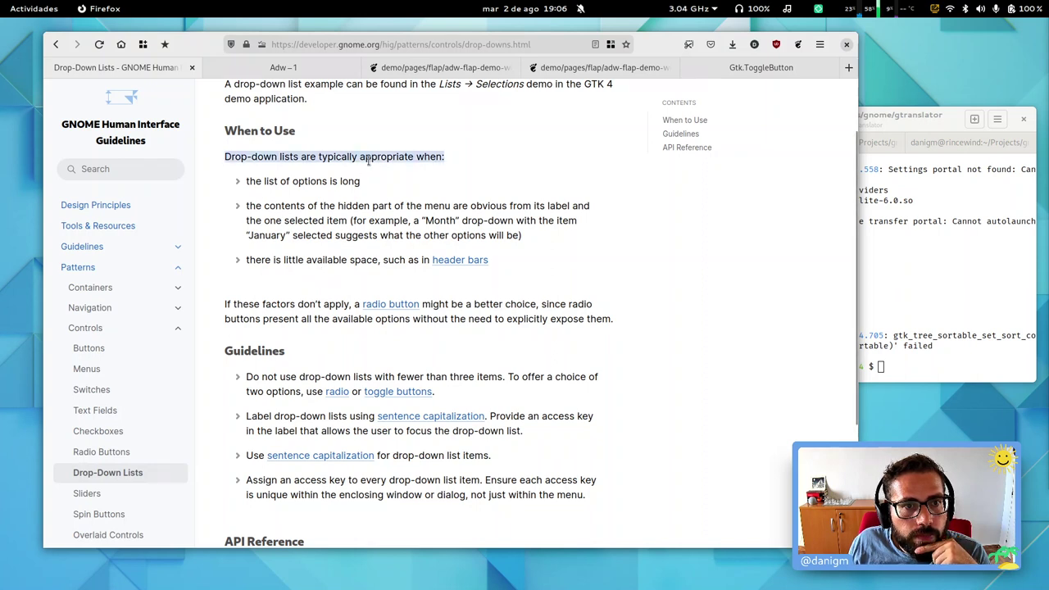
triple_click(349, 178)
left_click(400, 217)
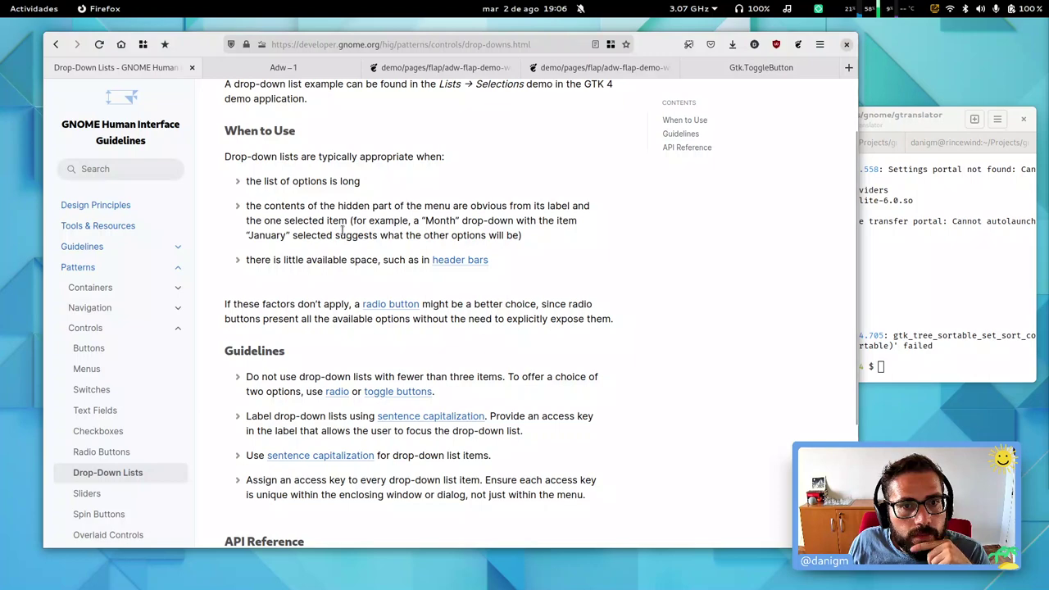
scroll(485, 267, "down", 2)
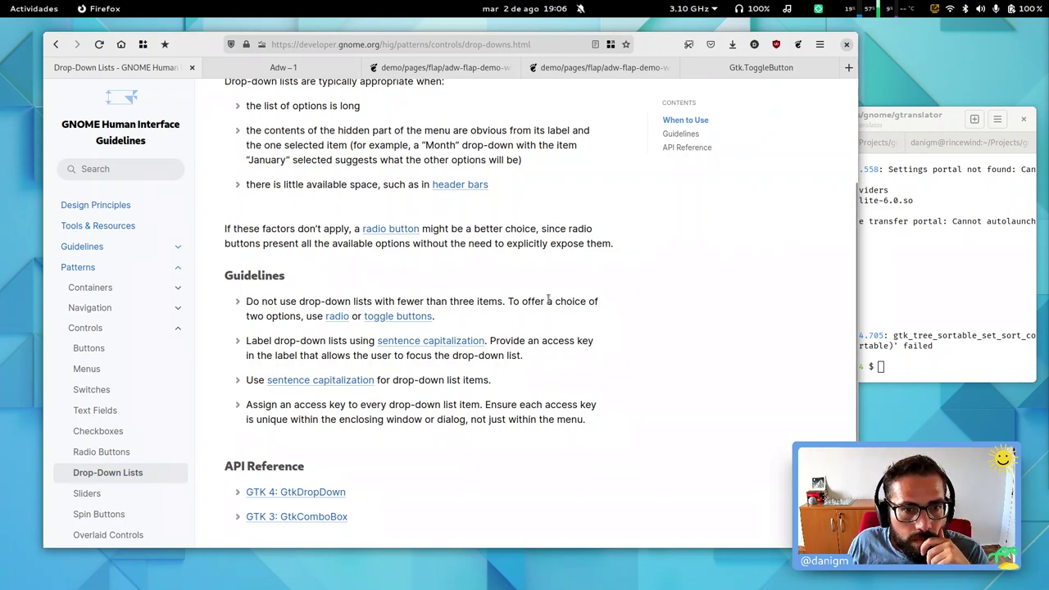
Step: Open the GTK 4 GtkDropDown API reference in a separate tab and read its description and UI definition example
middle_click(301, 496)
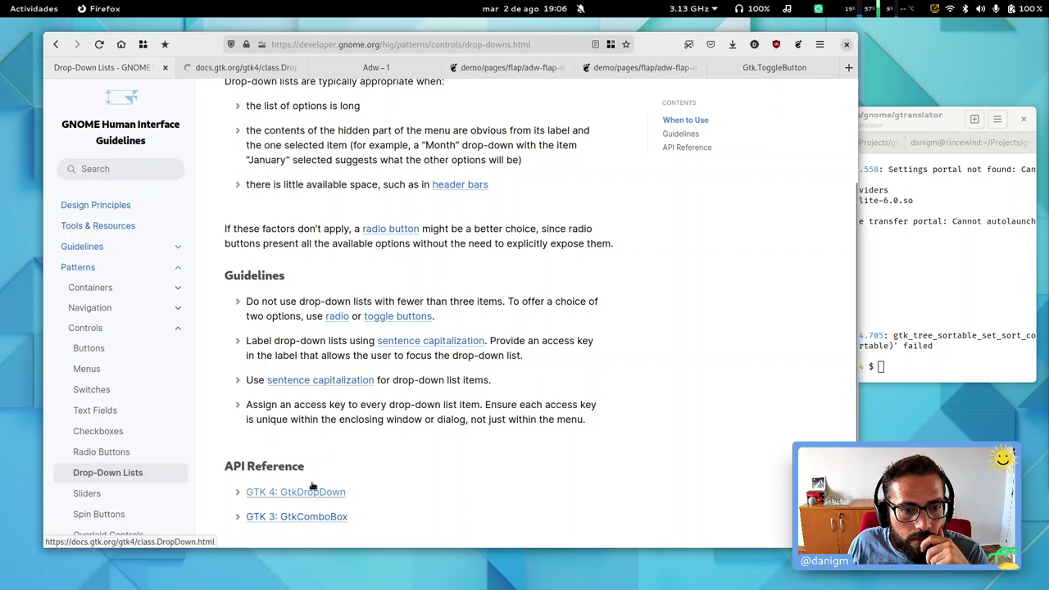
left_click(281, 68)
scroll(500, 292, "down", 10)
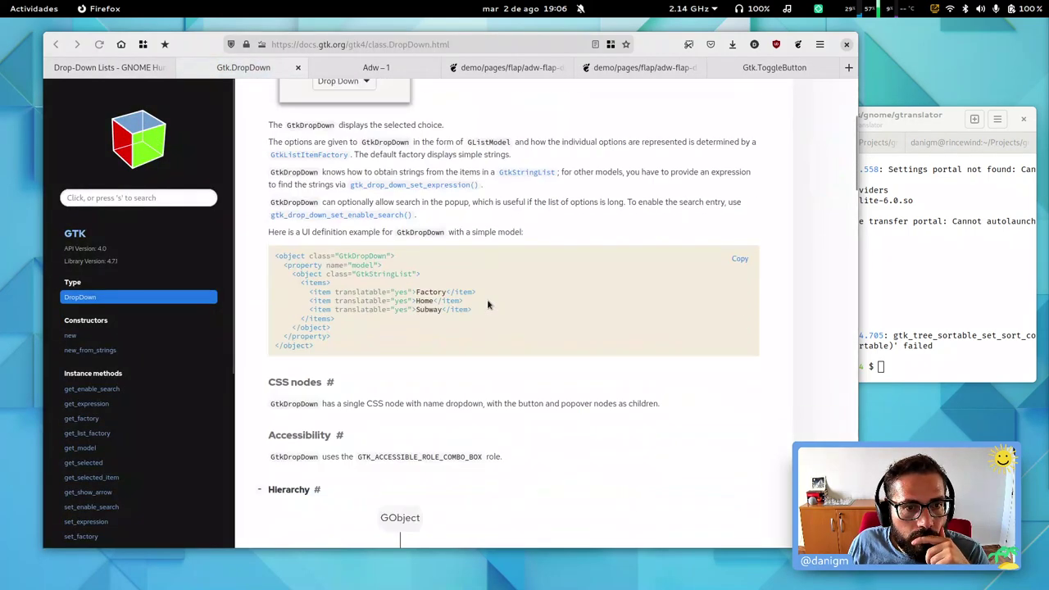
scroll(623, 270, "up", 10)
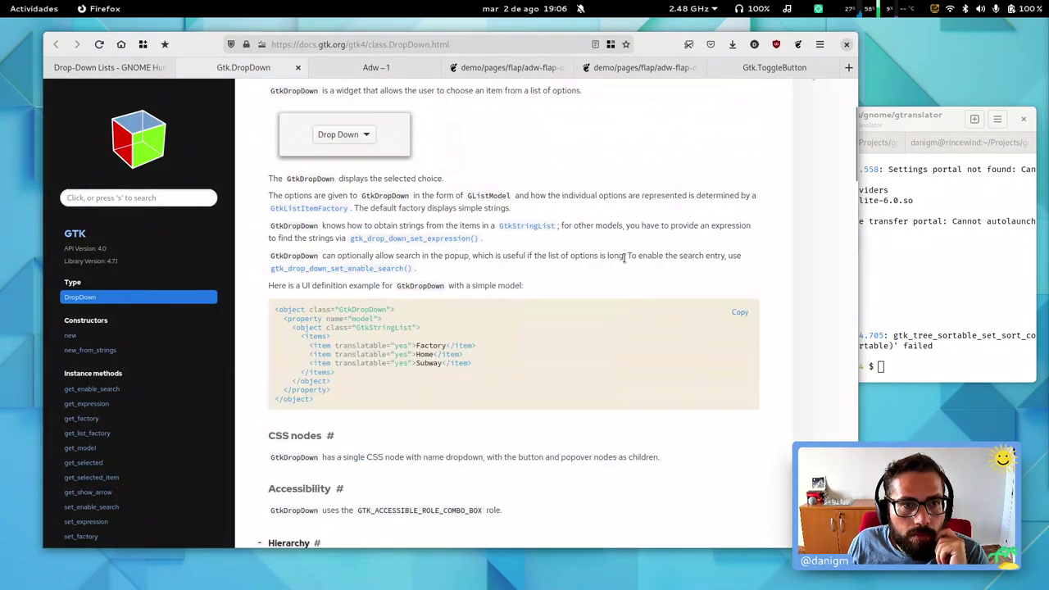
Step: Finish the HIG Drop-Down Lists guidelines and go on to the Sliders page, reading its When to use section and skimming its Guidelines
left_click(185, 69)
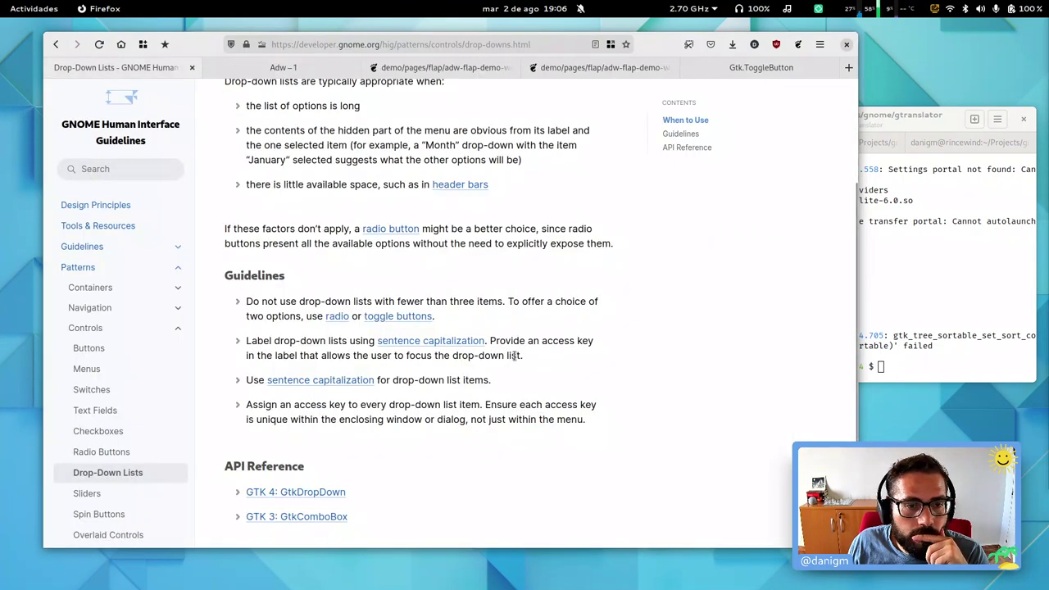
scroll(520, 375, "down", 2)
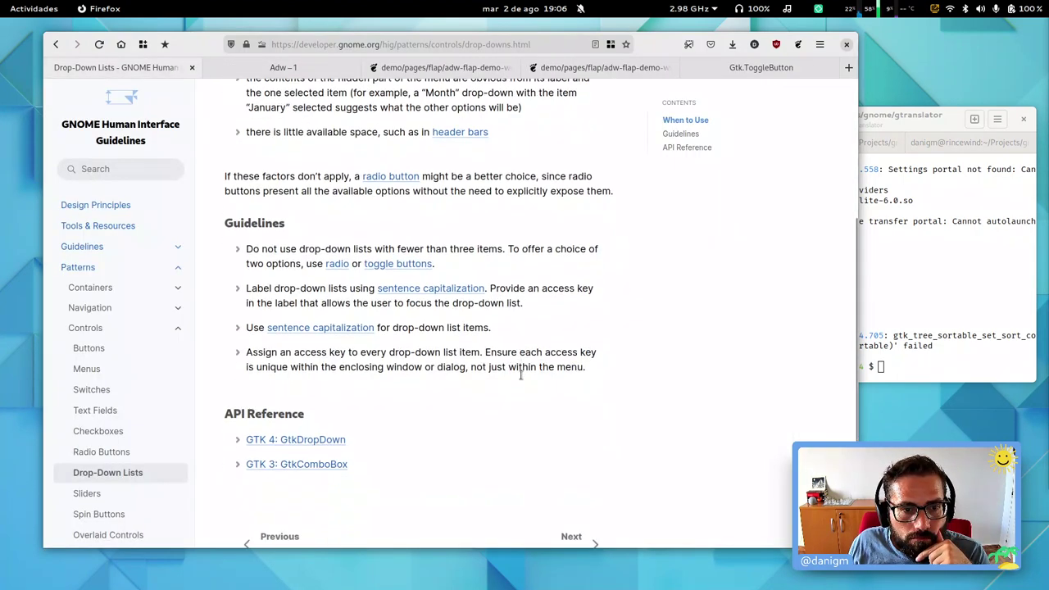
left_click(570, 494)
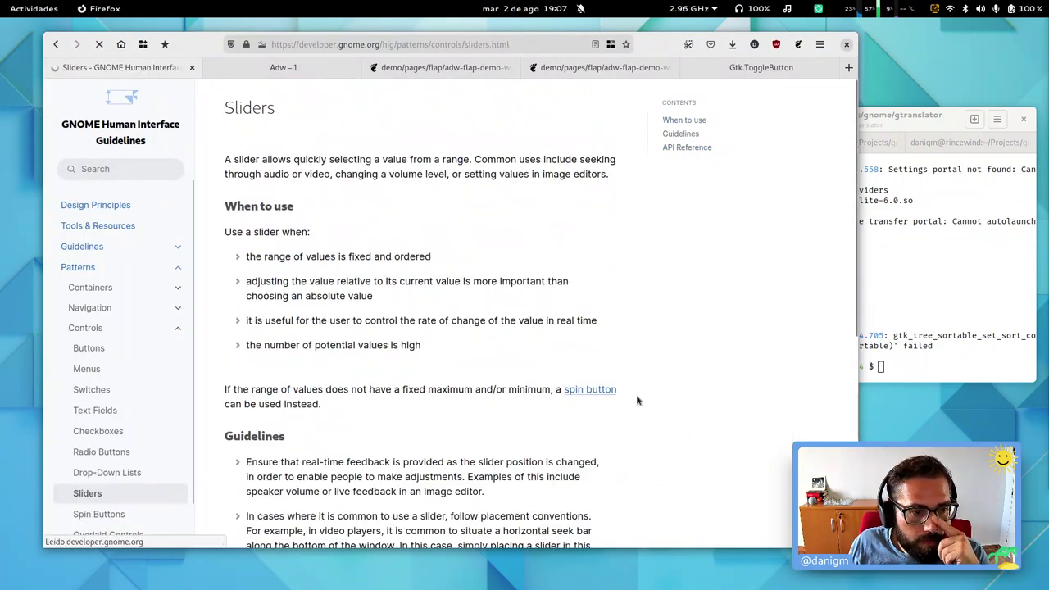
scroll(574, 381, "down", 2)
scroll(164, 414, "down", 1)
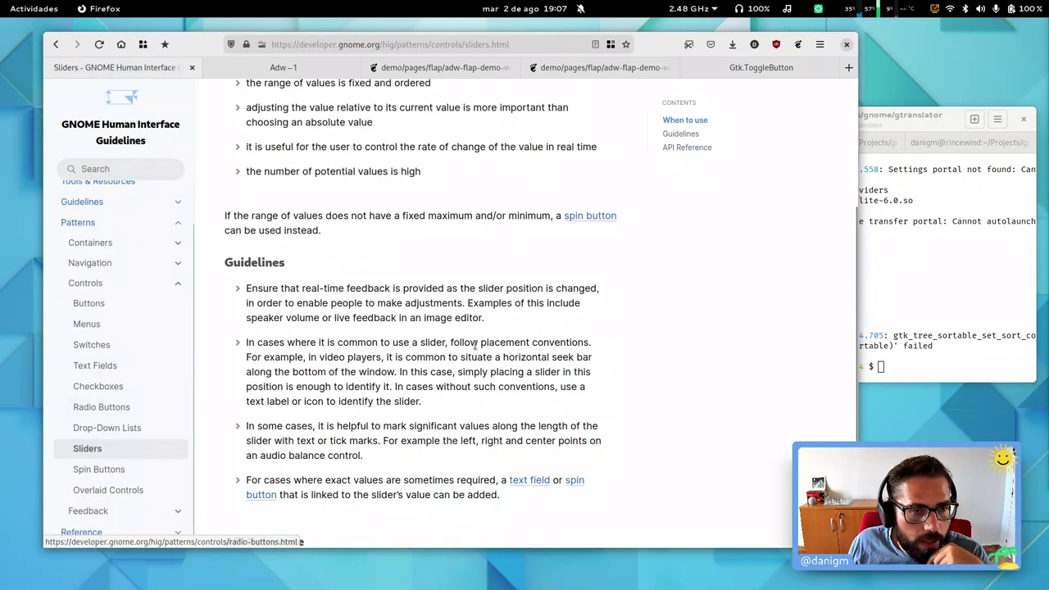
scroll(520, 328, "up", 5)
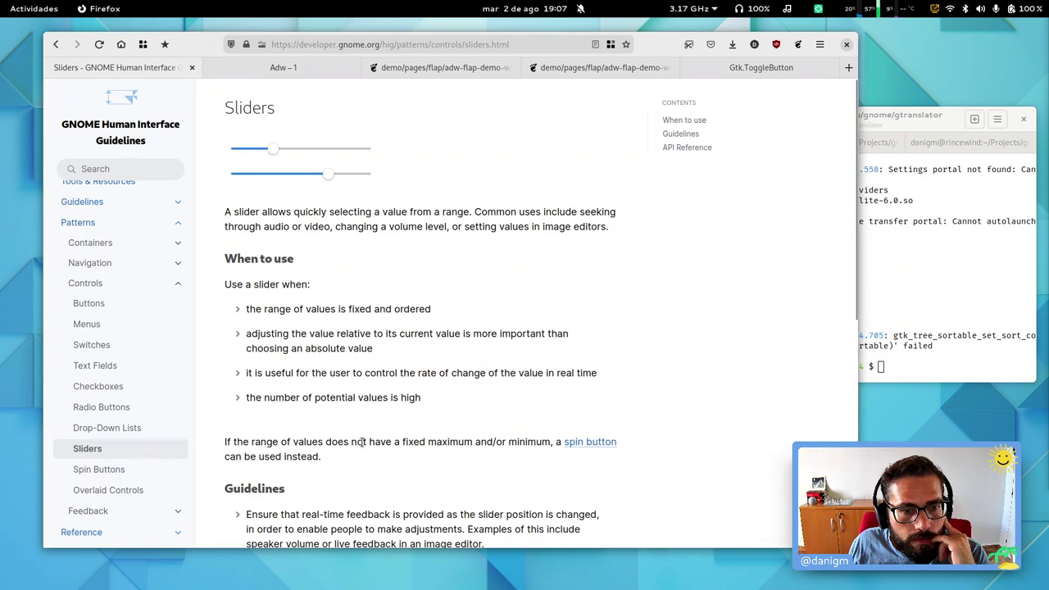
Step: Open the linked Spin Buttons page in a separate tab, glance over it, and close that tab
middle_click(573, 441)
left_click(264, 69)
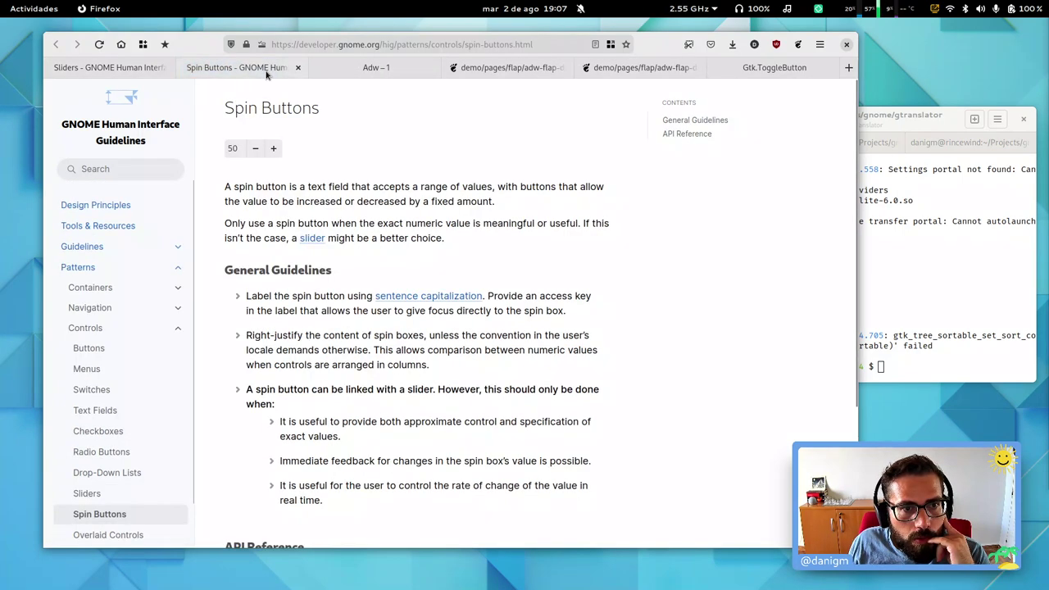
middle_click(251, 71)
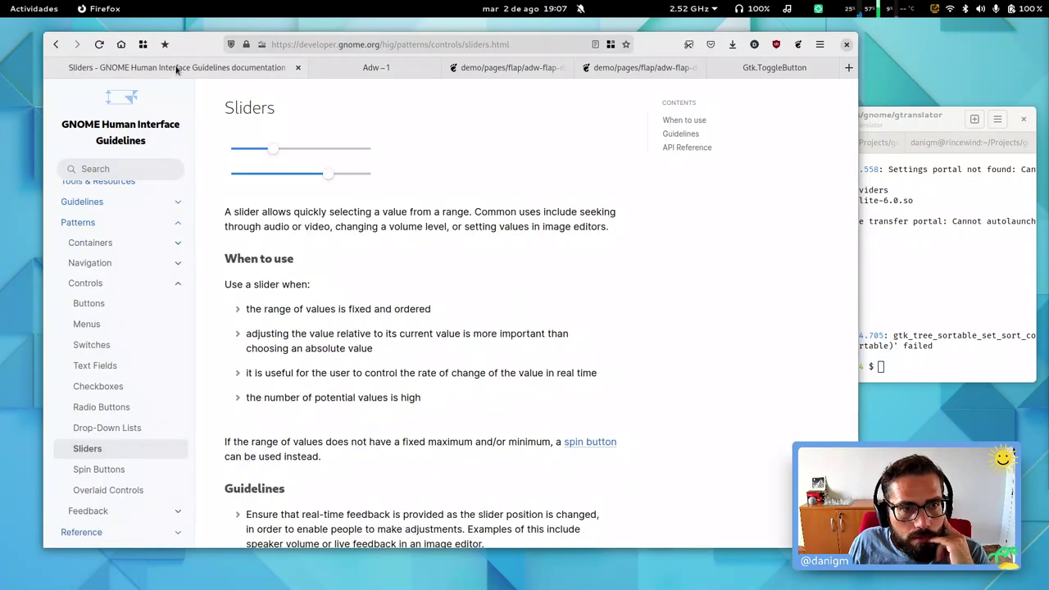
Step: Read the Guidelines section of the Sliders page, highlighting the phrase about real-time feedback
scroll(431, 434, "down", 5)
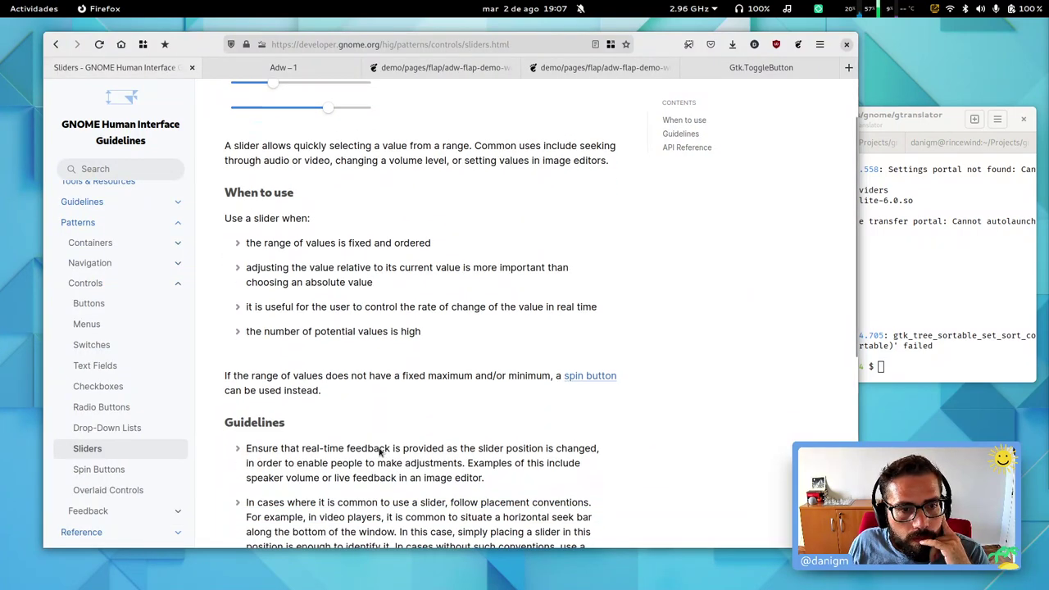
scroll(443, 369, "down", 3)
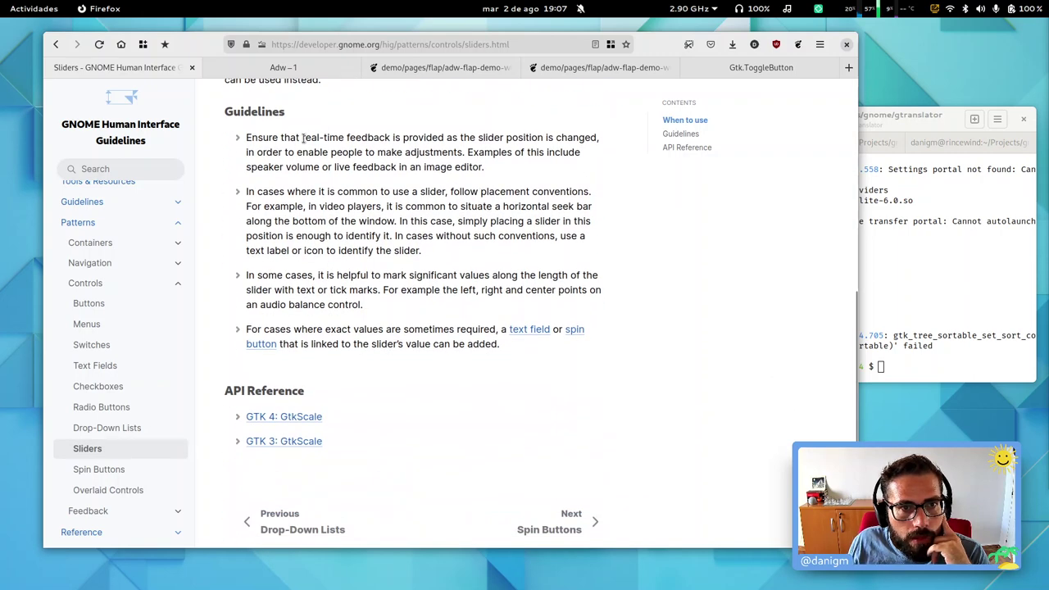
left_click_drag(302, 138, 379, 138)
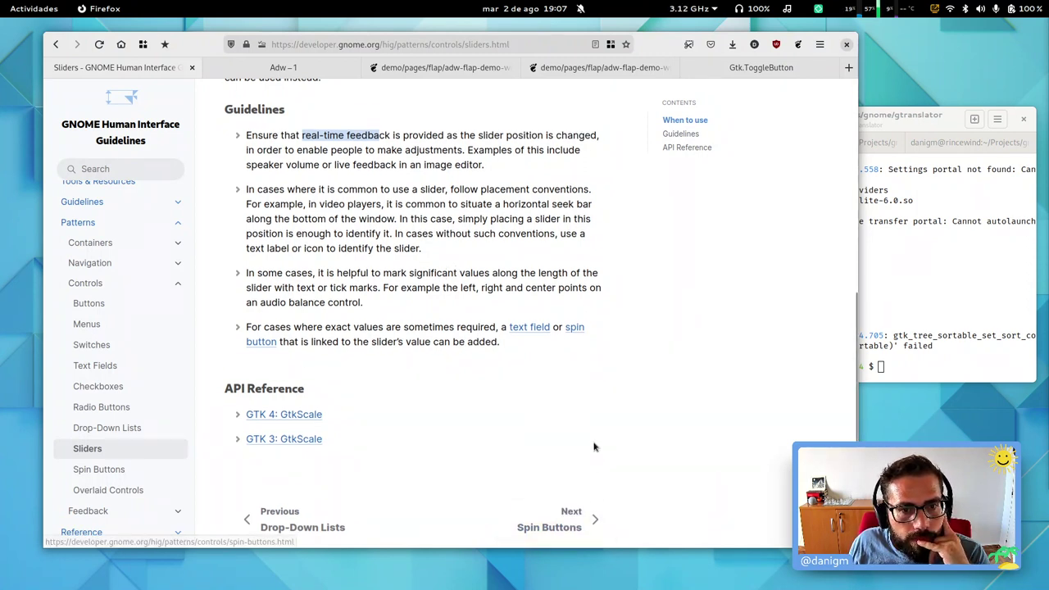
scroll(593, 446, "down", 1)
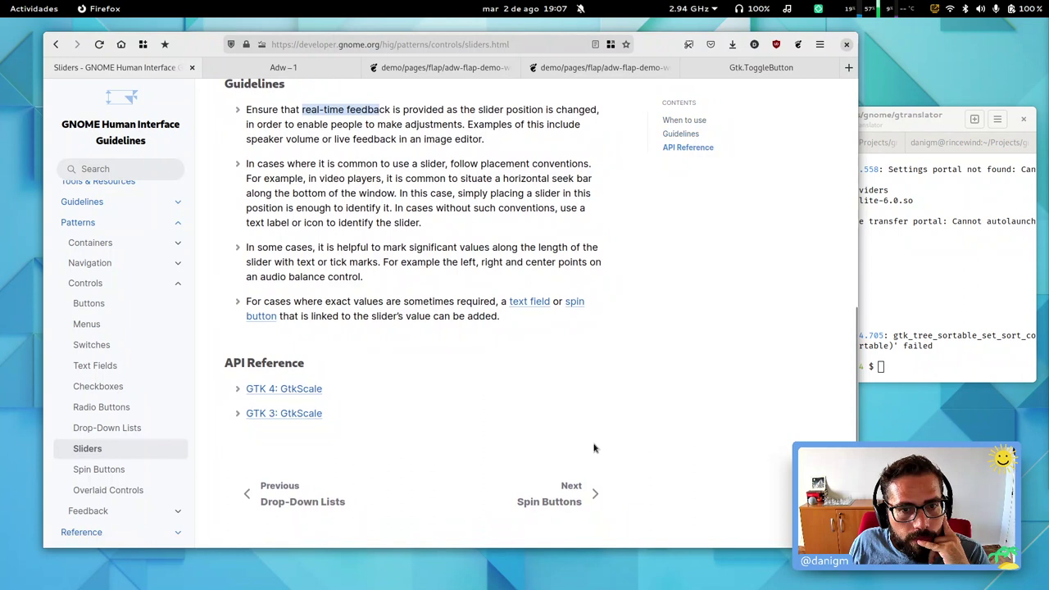
Step: Open the Text Fields page linked from the Sliders guidelines in a separate tab, look it over, and close it
middle_click(531, 303)
left_click(184, 68)
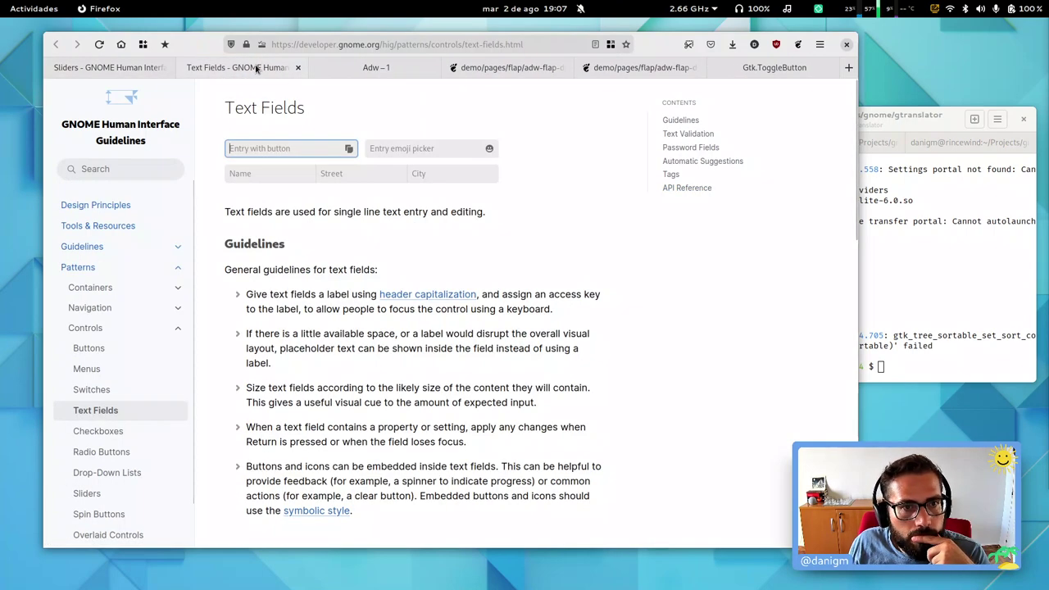
key("ctrl+w")
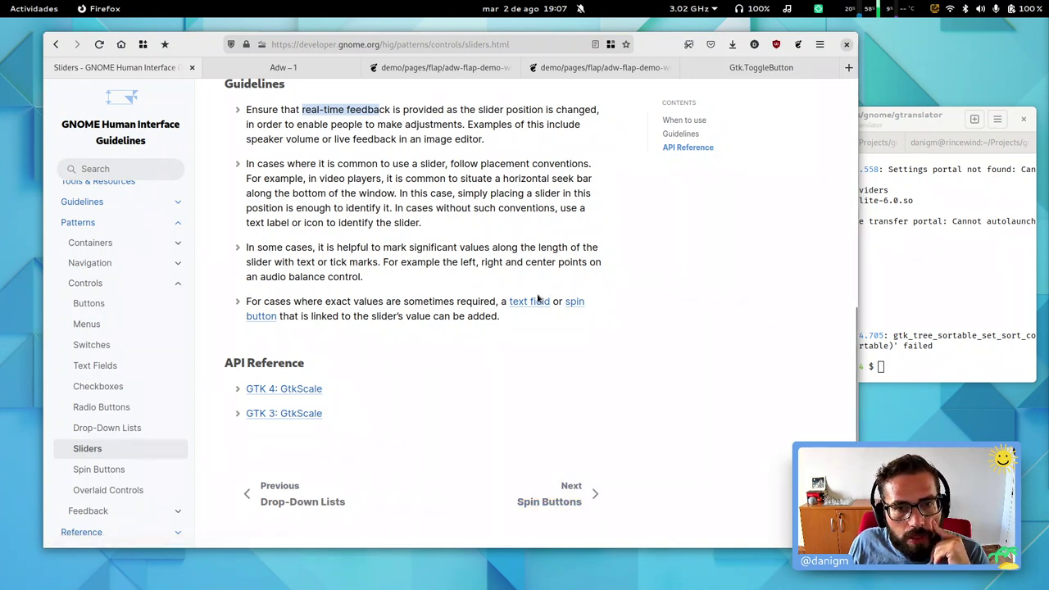
Step: Read the HIG Spin Buttons page and the following Overlaid Controls page
left_click(571, 496)
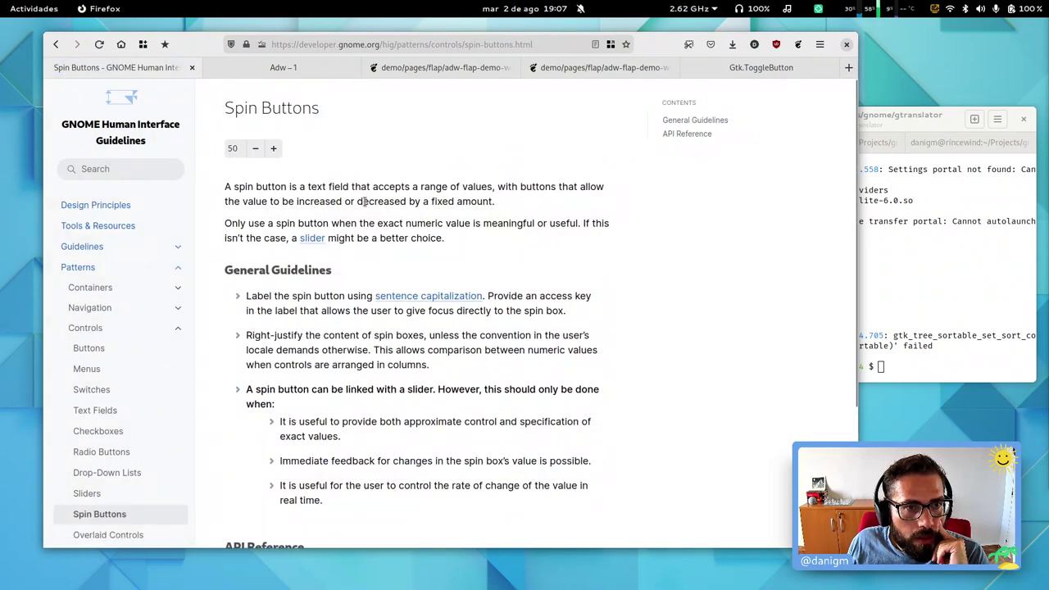
scroll(505, 234, "down", 5)
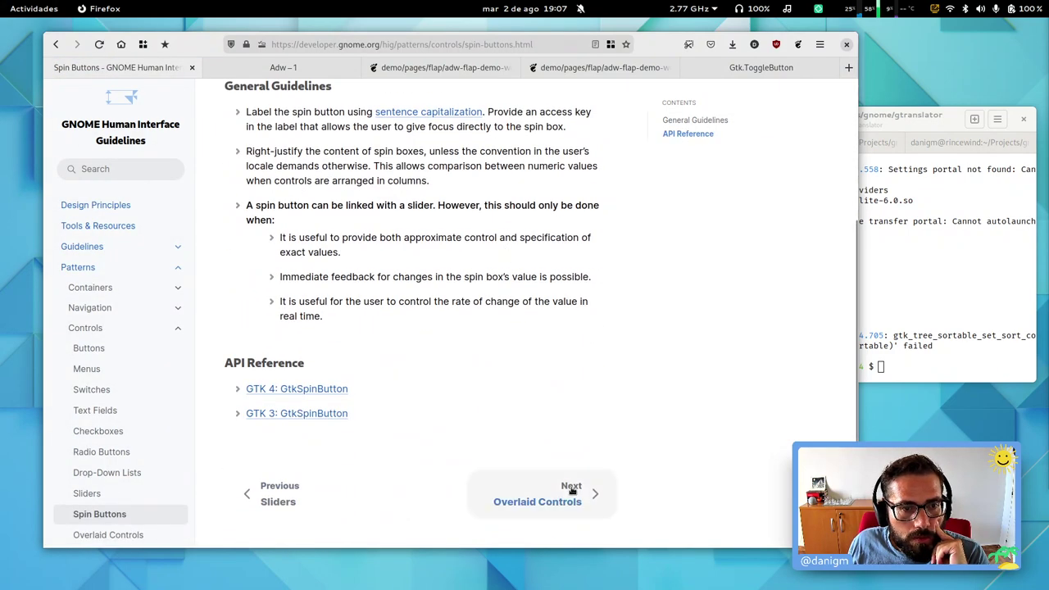
left_click(571, 490)
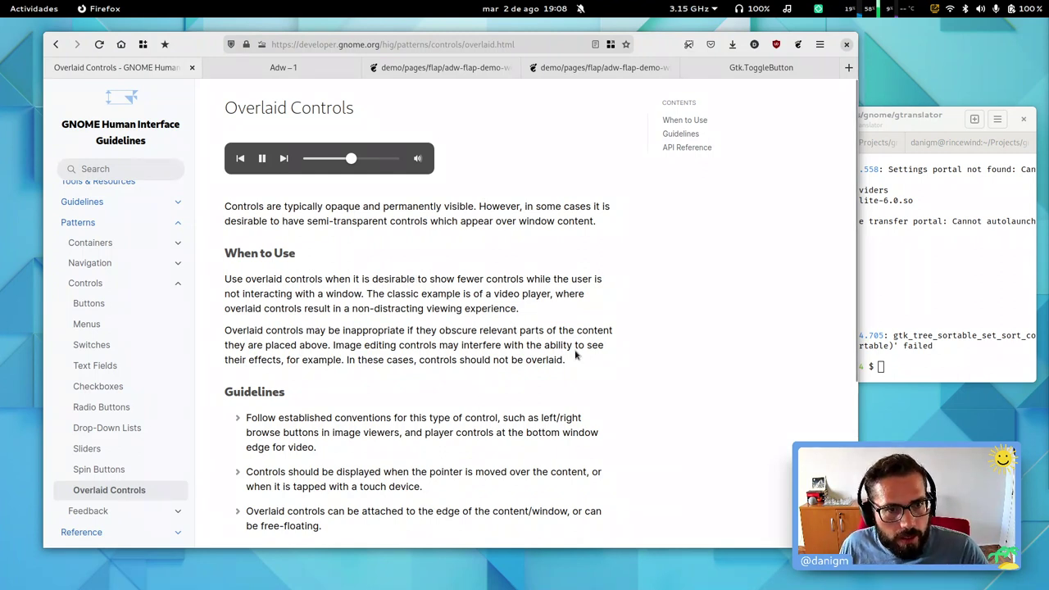
scroll(486, 365, "down", 2)
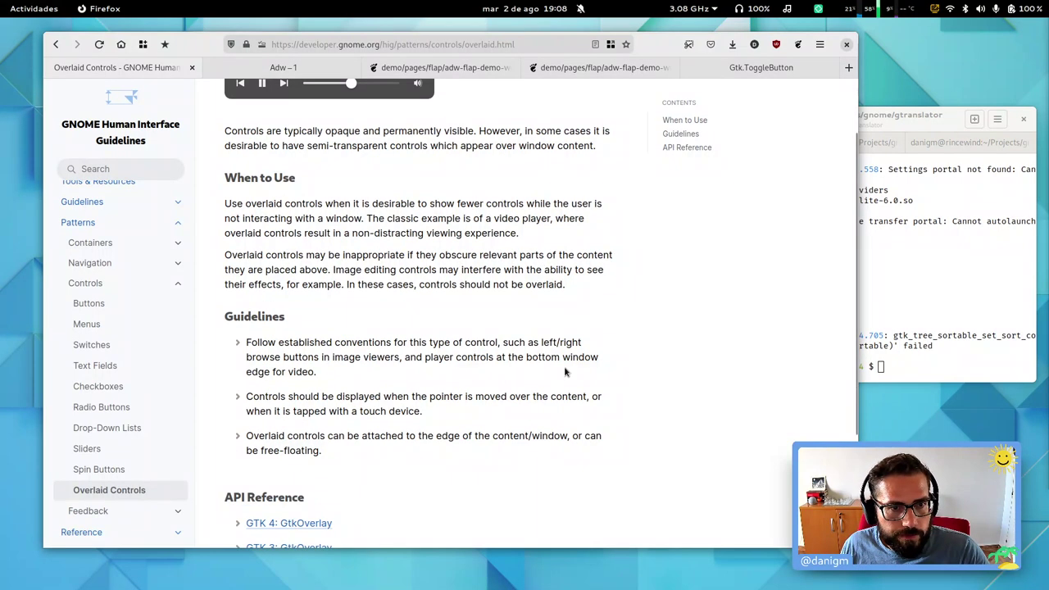
scroll(563, 371, "down", 4)
Step: Go through the Feedback overview to the Notifications page and read it completely, highlighting the guideline on removing notifications that are no longer valid
left_click(580, 494)
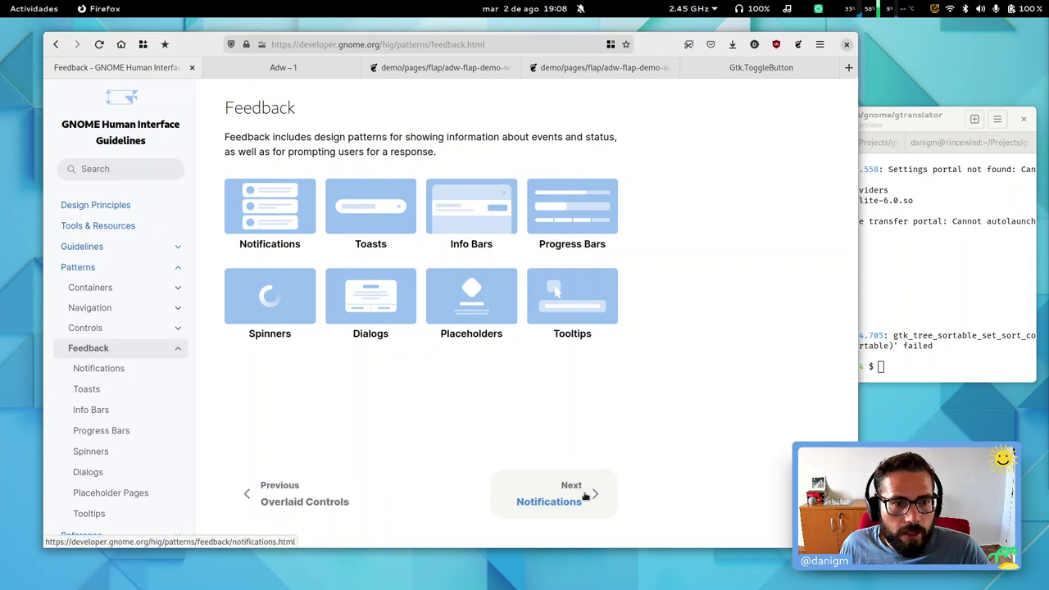
left_click(582, 495)
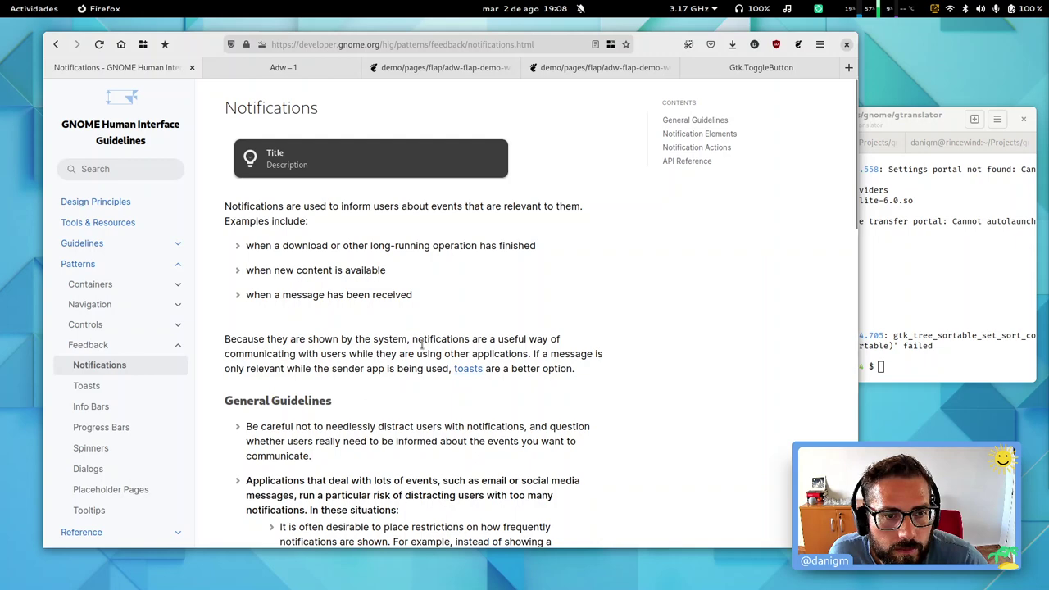
scroll(423, 344, "down", 4)
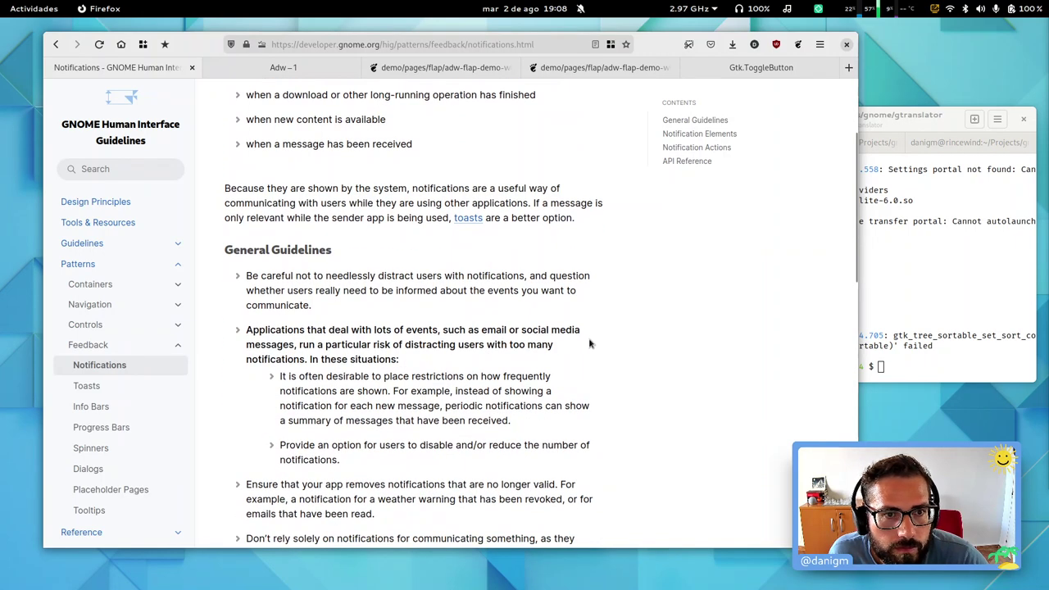
scroll(430, 346, "down", 2)
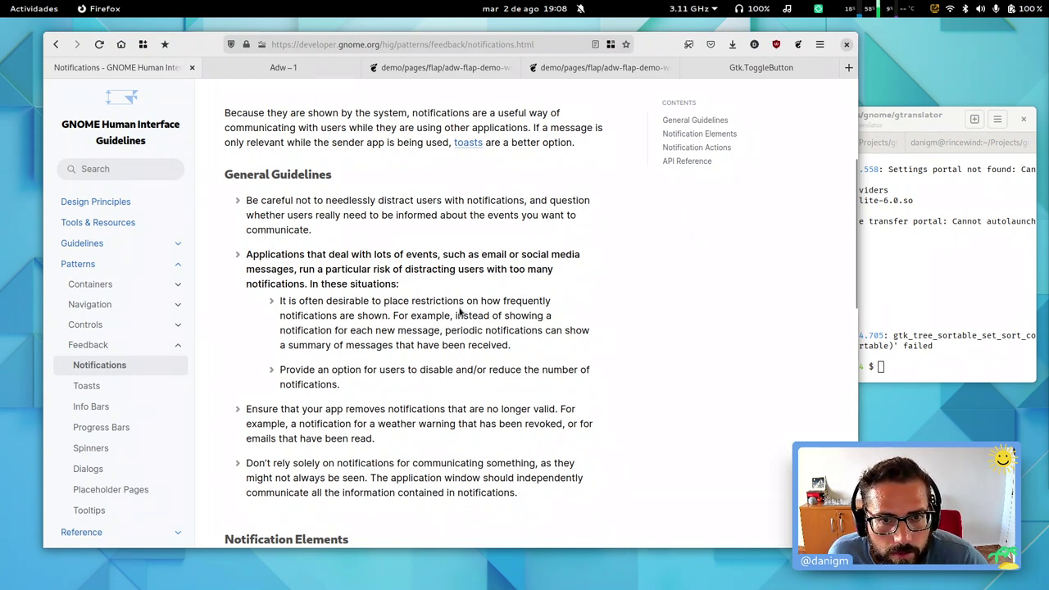
scroll(452, 319, "down", 2)
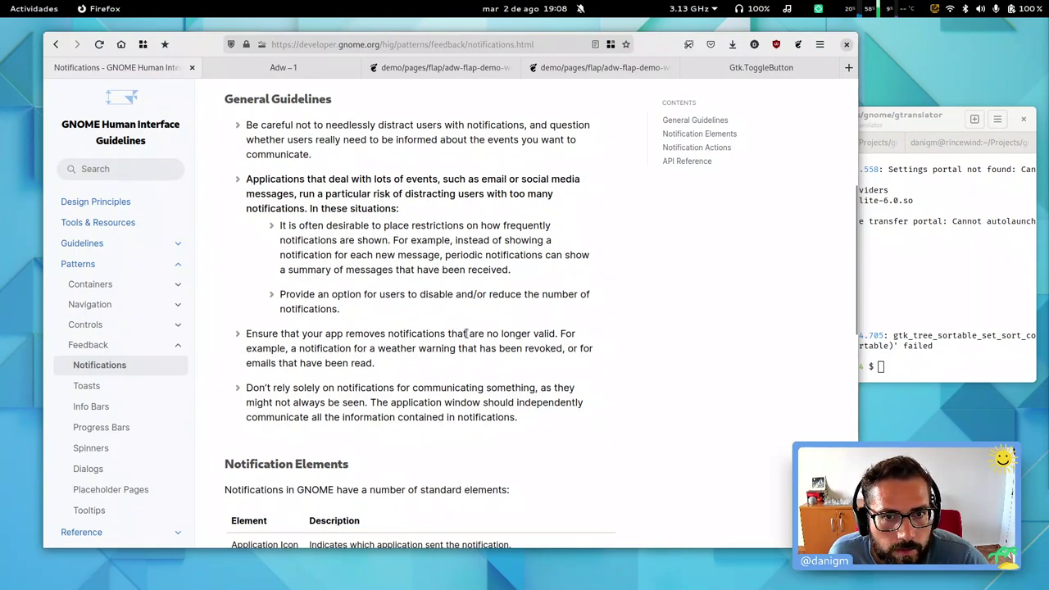
scroll(467, 333, "down", 2)
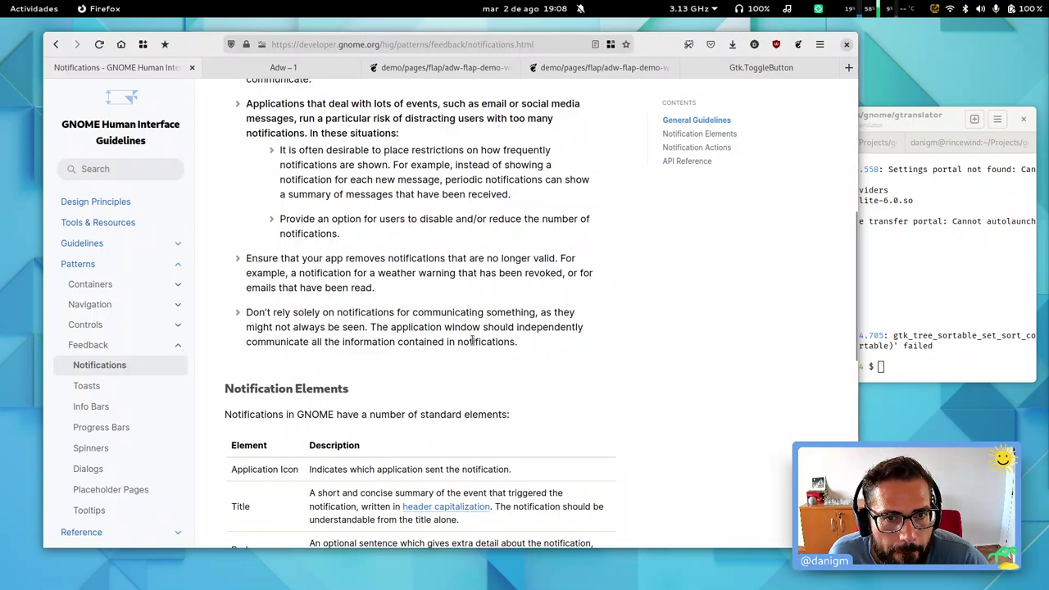
scroll(471, 340, "down", 2)
double_click(366, 184)
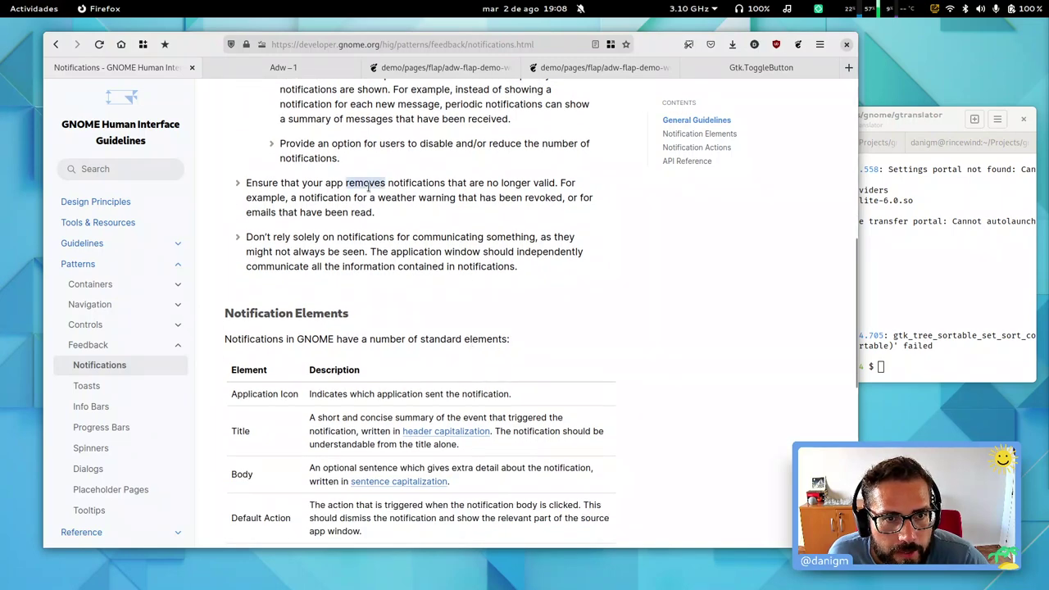
triple_click(366, 183)
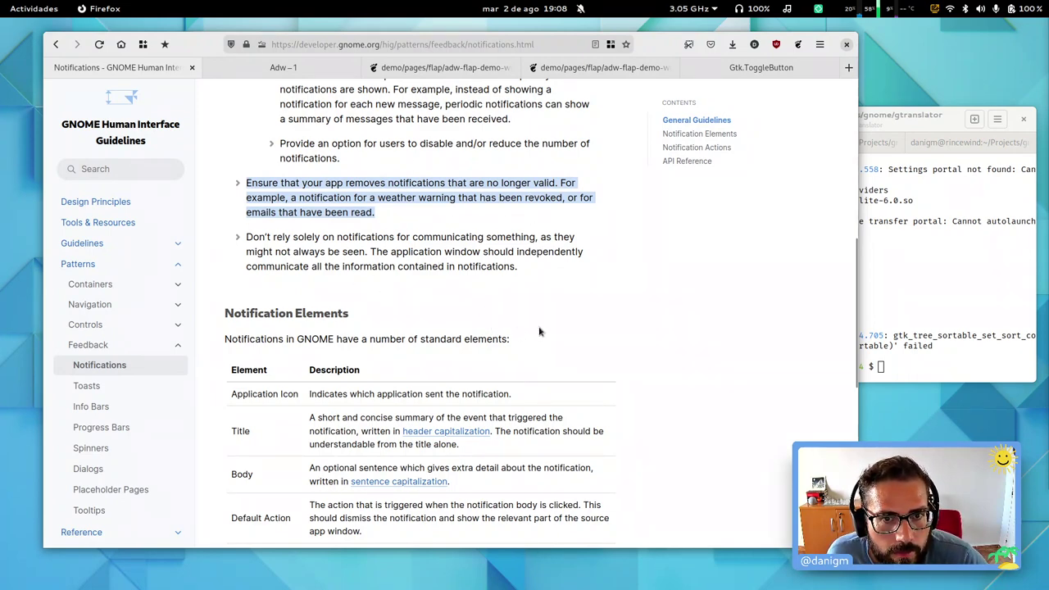
scroll(540, 331, "down", 3)
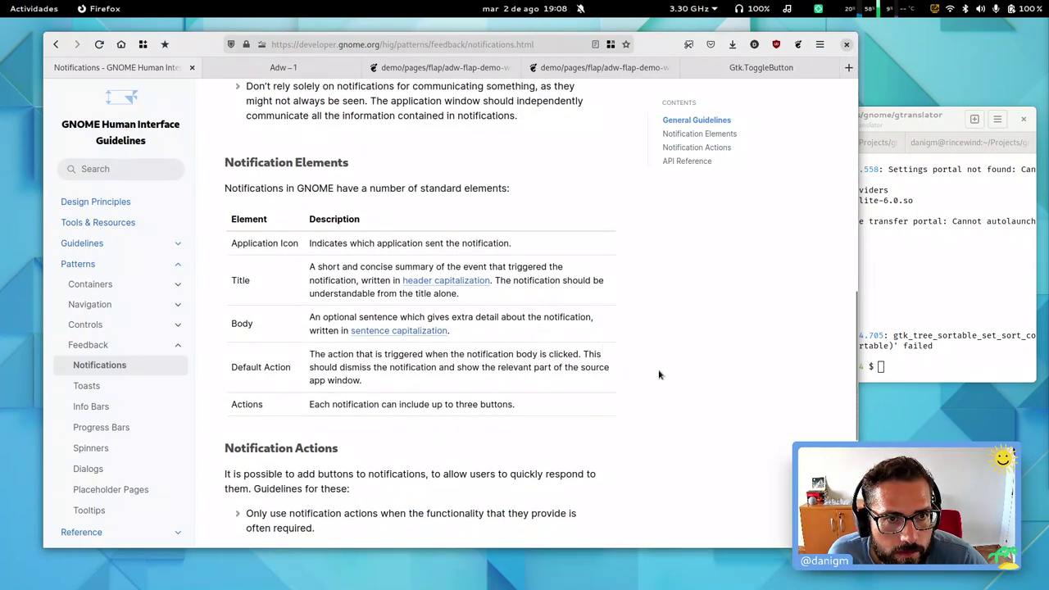
scroll(659, 375, "down", 6)
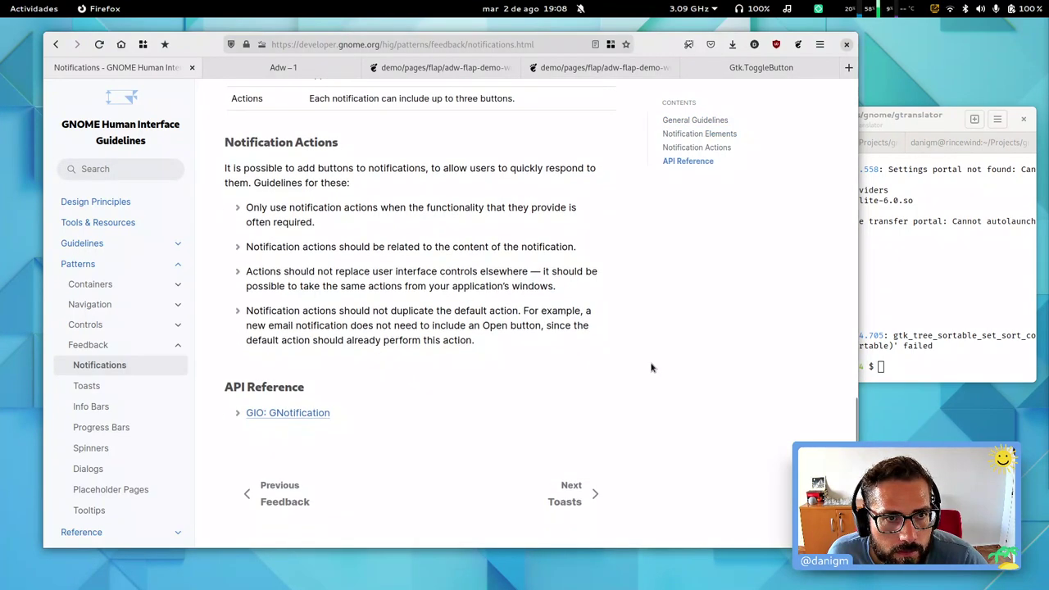
Step: Read the Toasts page, highlighting its introduction and When to Use paragraphs, and continue to the Info Bars page
left_click(595, 495)
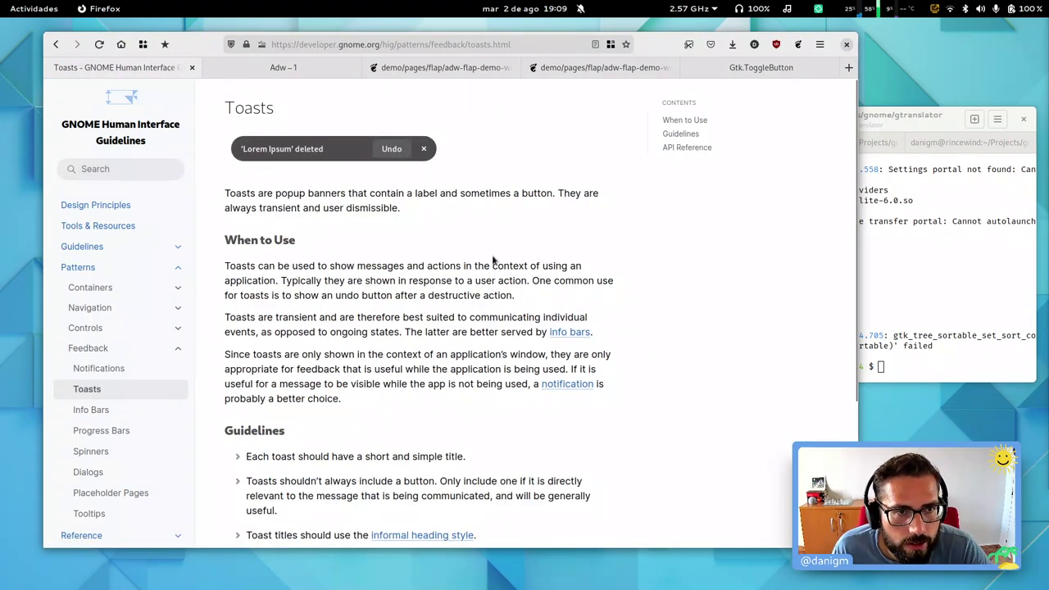
triple_click(344, 189)
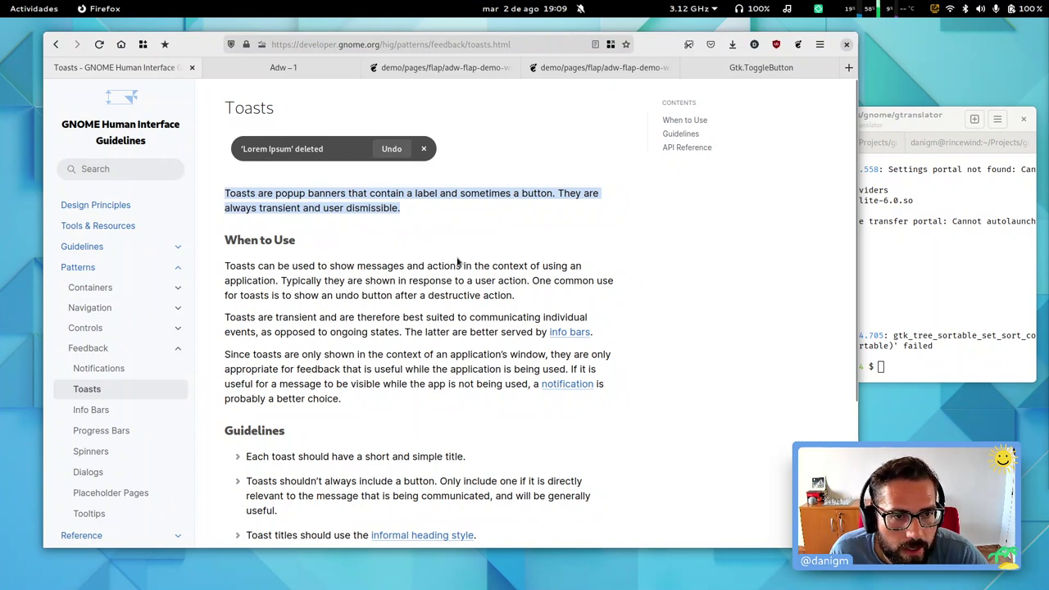
triple_click(413, 267)
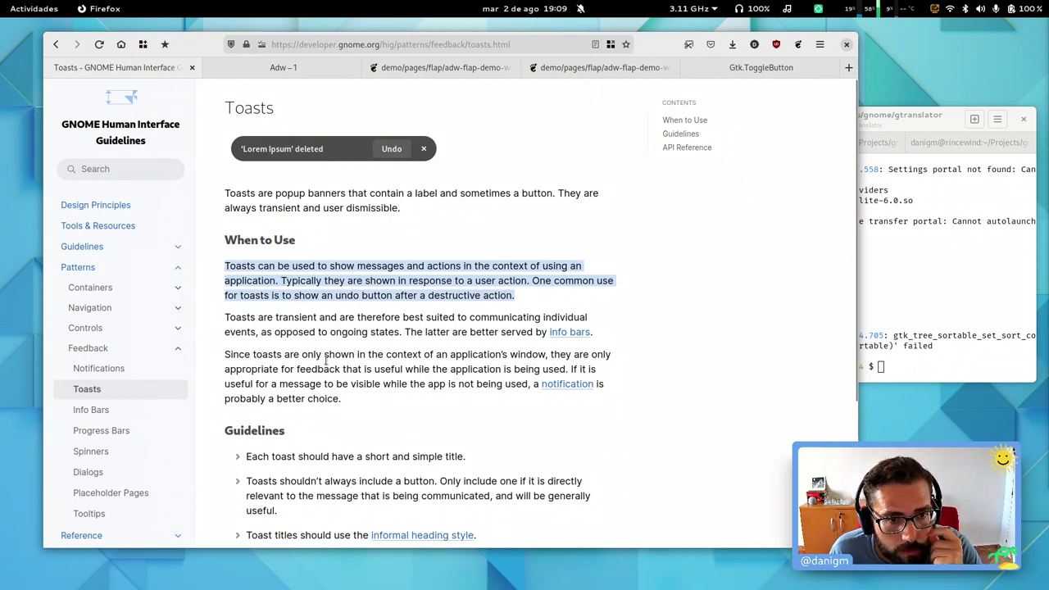
triple_click(389, 369)
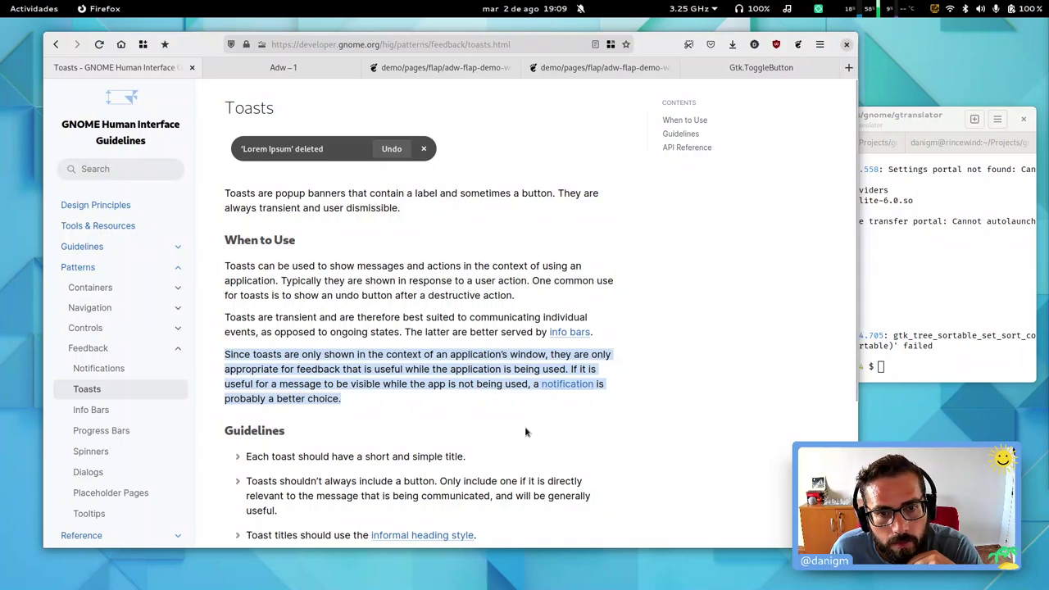
scroll(525, 432, "down", 4)
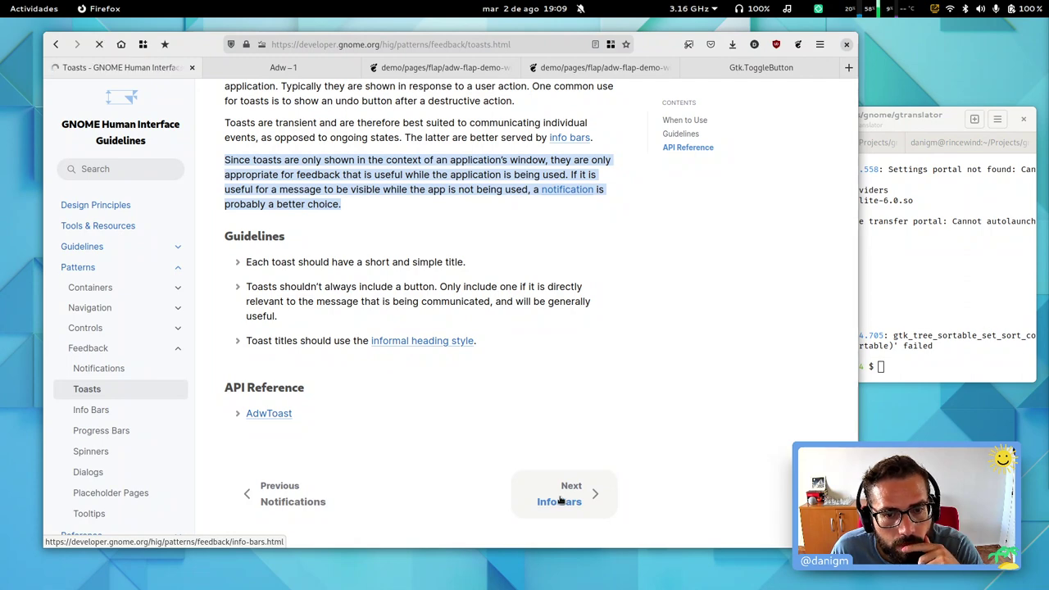
left_click(559, 500)
Step: Switch to the terminal, relaunch gtranslator with the previous command, and open fractal.main.es.po for translation
key("alt+Tab")
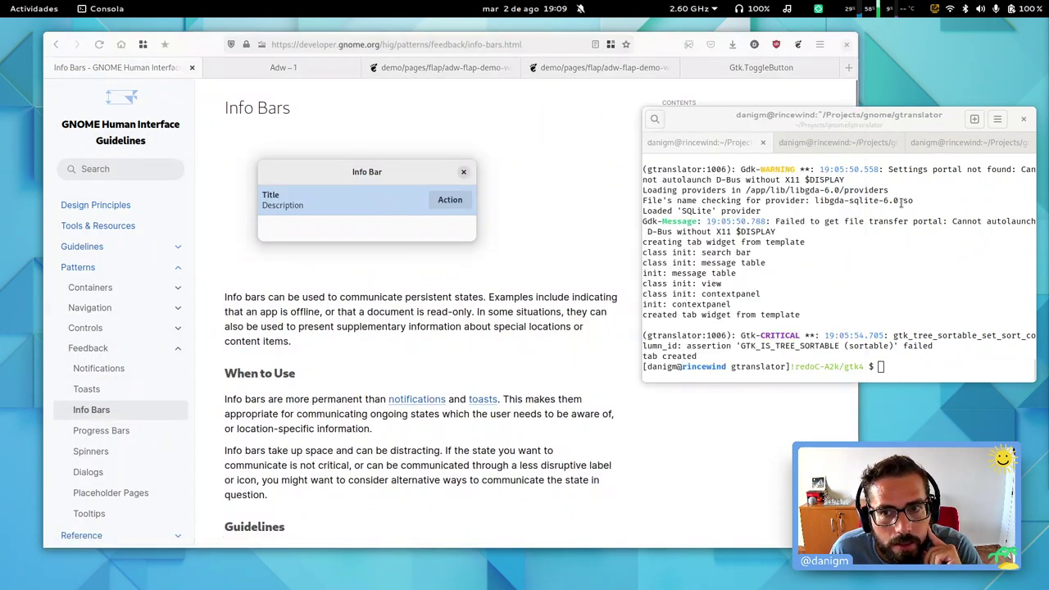
key("Up")
key("Return")
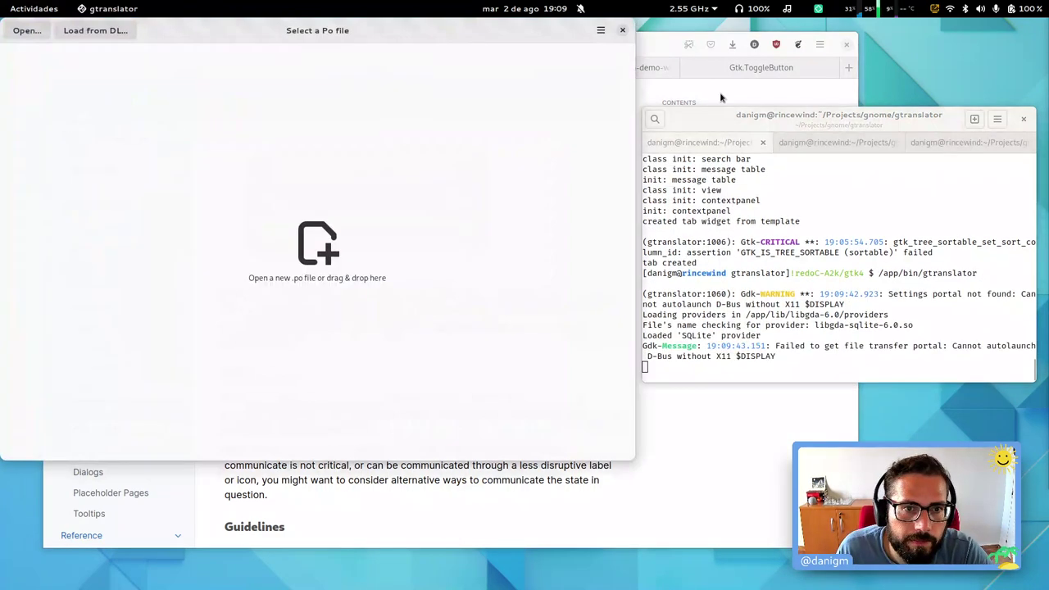
key("ctrl+o")
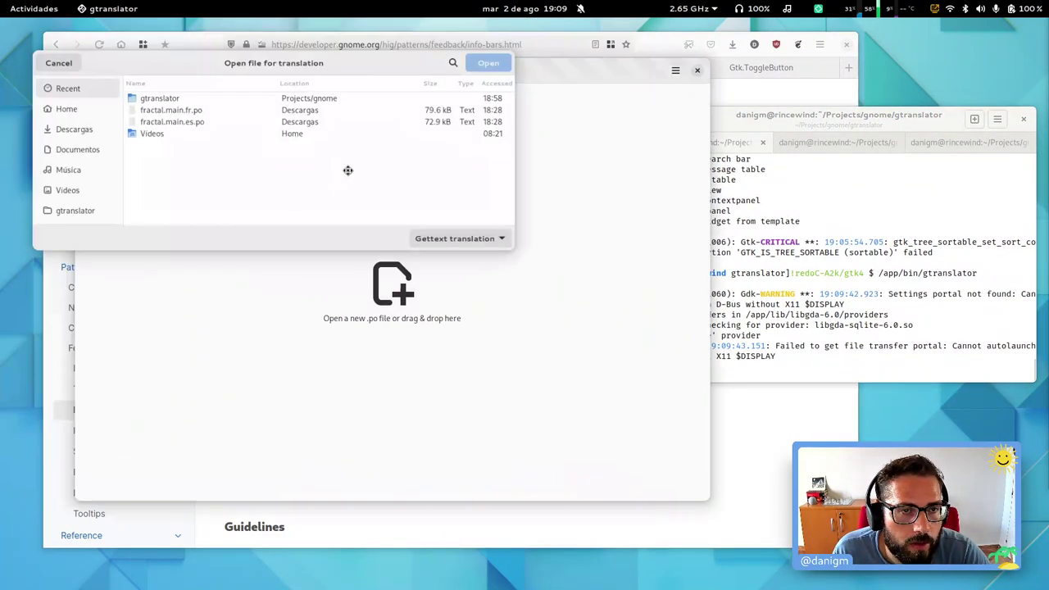
double_click(169, 119)
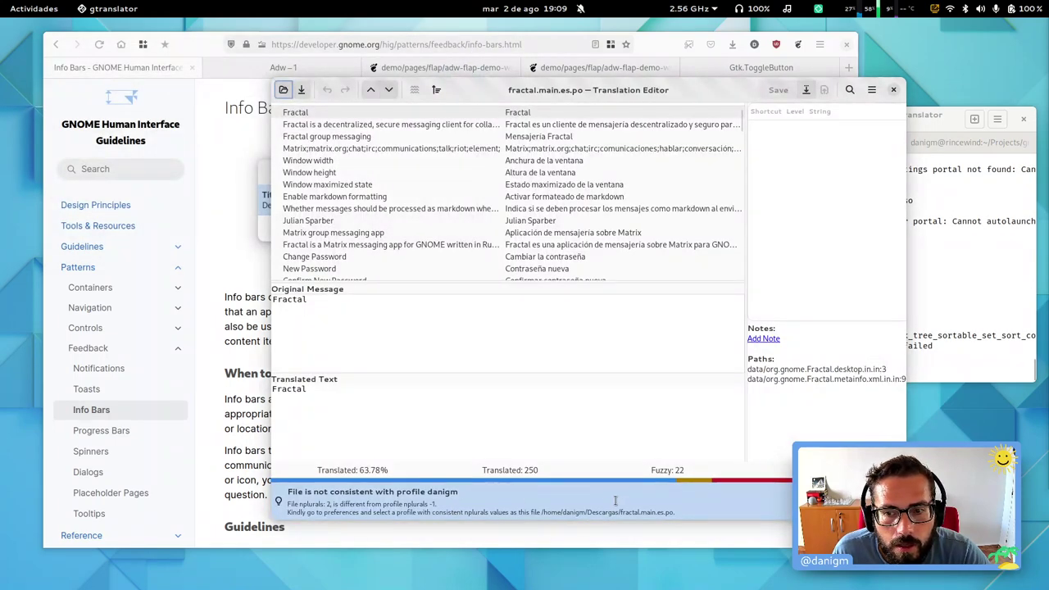
Step: Inspect the profile-mismatch info bar's widget hierarchy in GTK Inspector, then close the inspector and gtranslator
key("ctrl+shift+d")
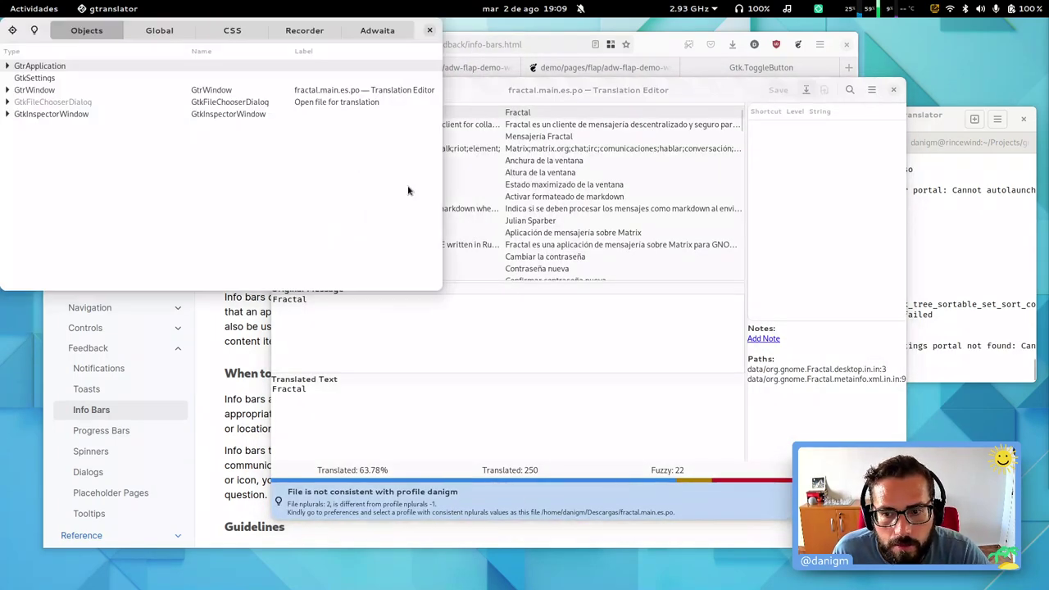
key("ctrl+shift+d")
left_click_drag(491, 489, 721, 498)
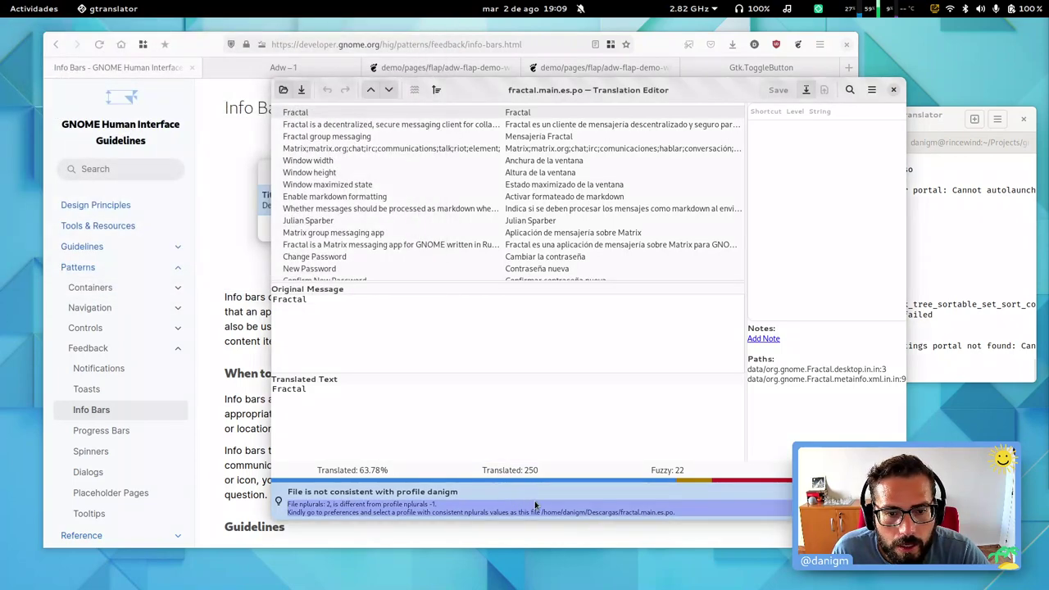
key("ctrl+shift+d")
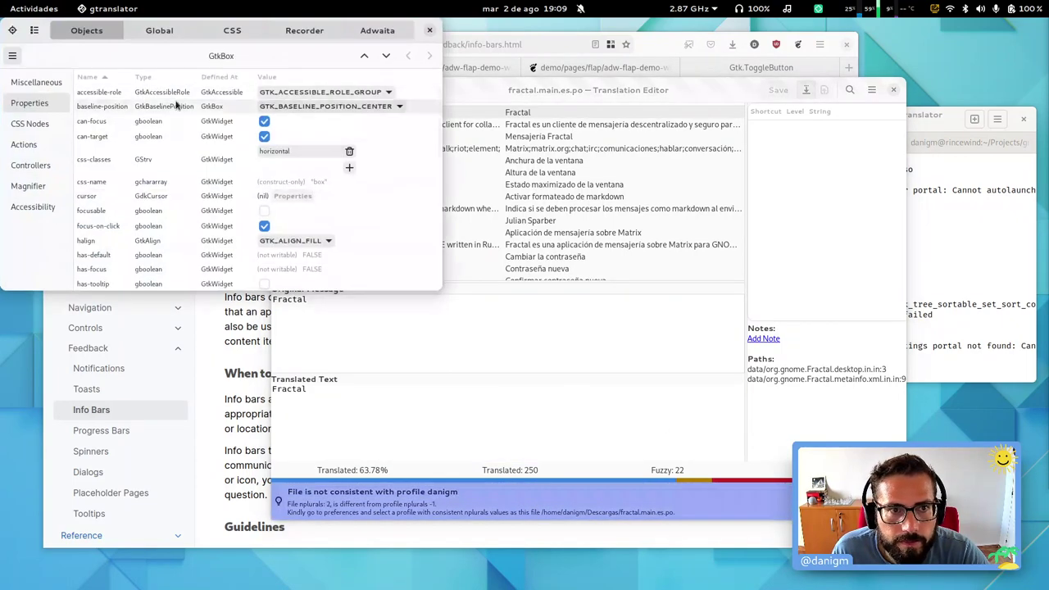
left_click(33, 31)
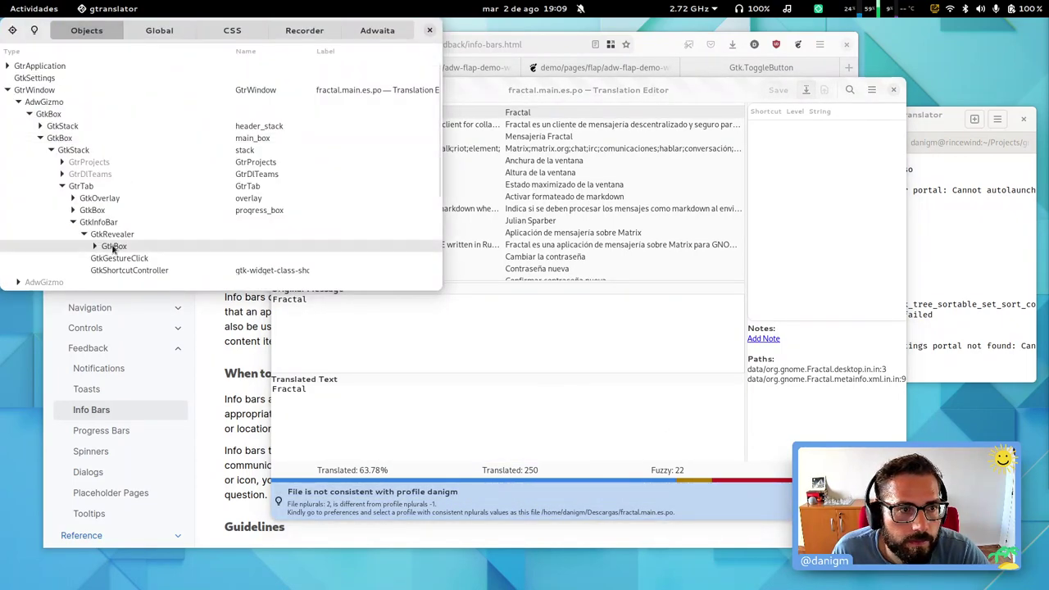
key("Up")
key("Up")
left_click(429, 30)
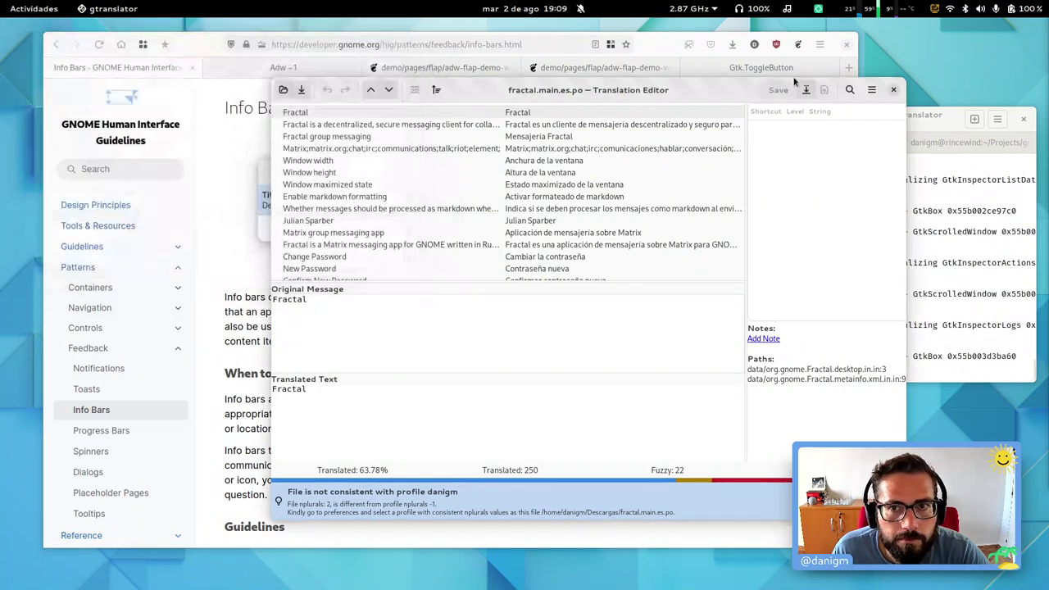
left_click(893, 89)
Step: Add the checklist item "[ ] Move info-bar to the top" to HIG-TODO, save the file, and start another empty checkbox item
key("ctrl+Page_Down")
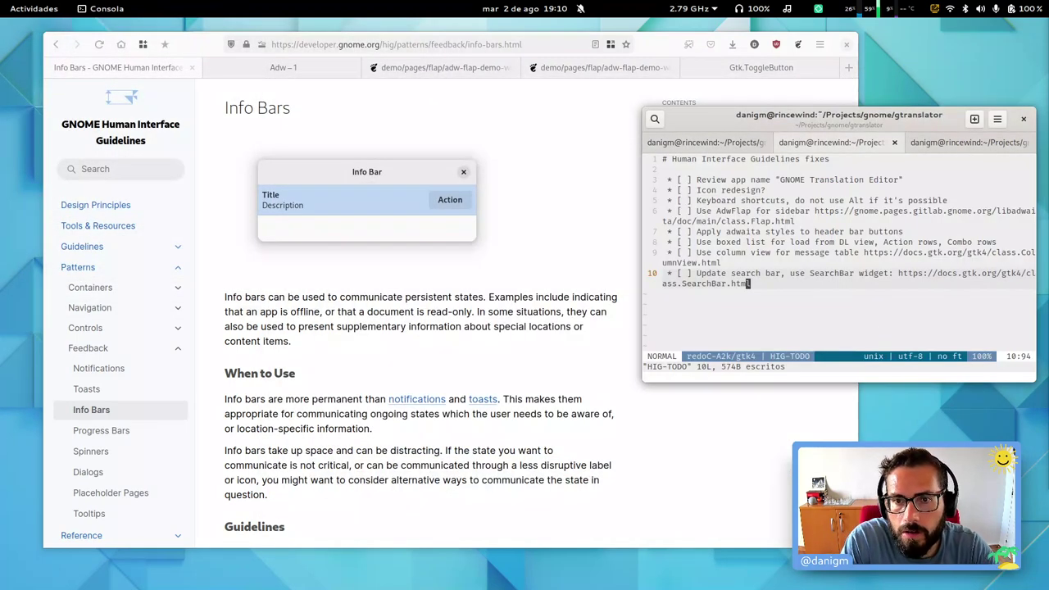
key("o")
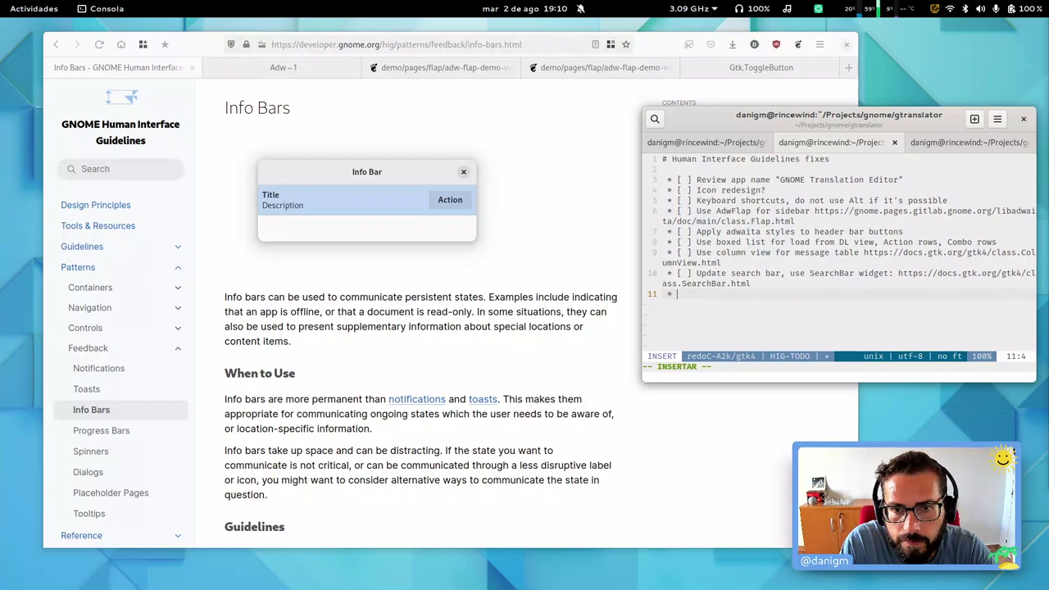
type("[ ] Move")
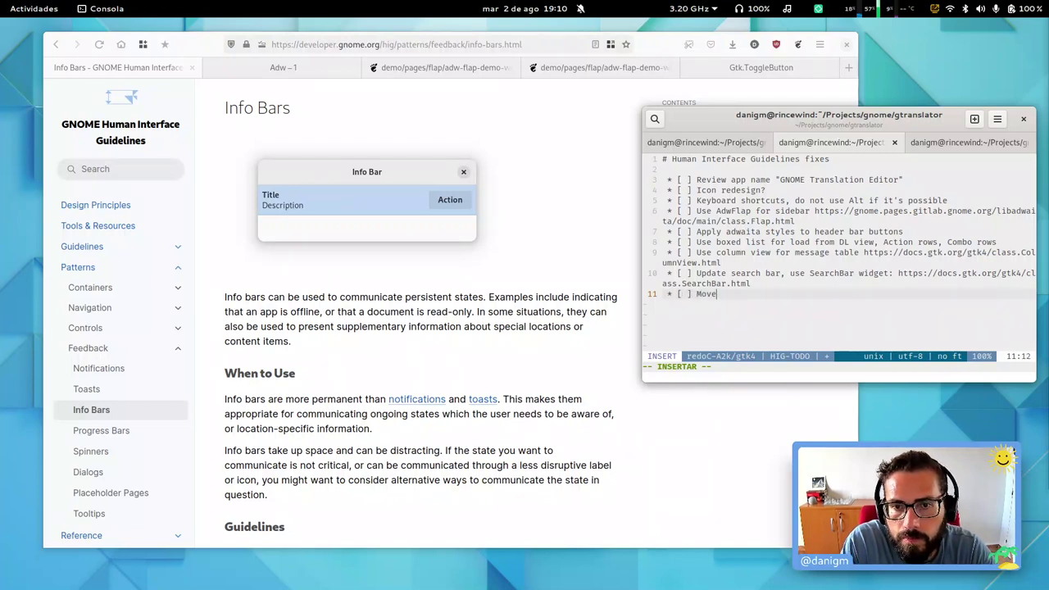
type(" info-bar to t")
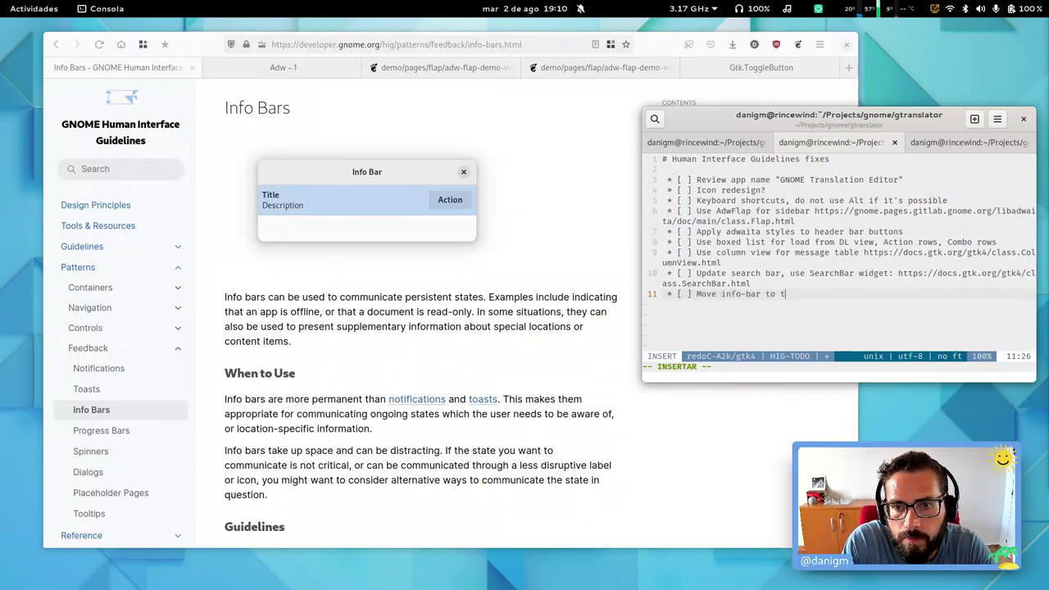
type("he top")
key("Escape")
type(":w")
key("Return")
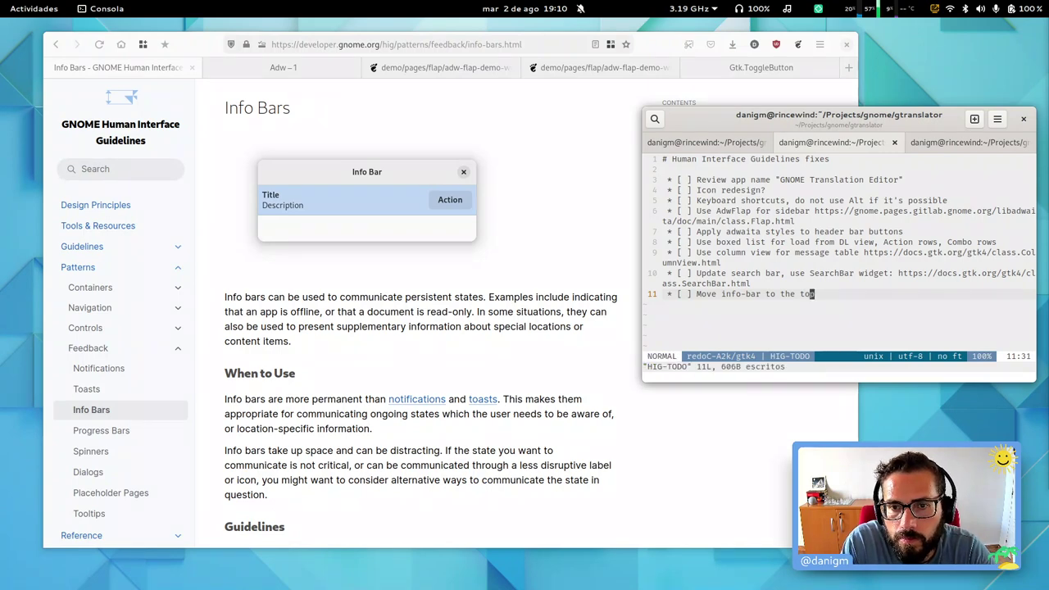
key("o")
key("End")
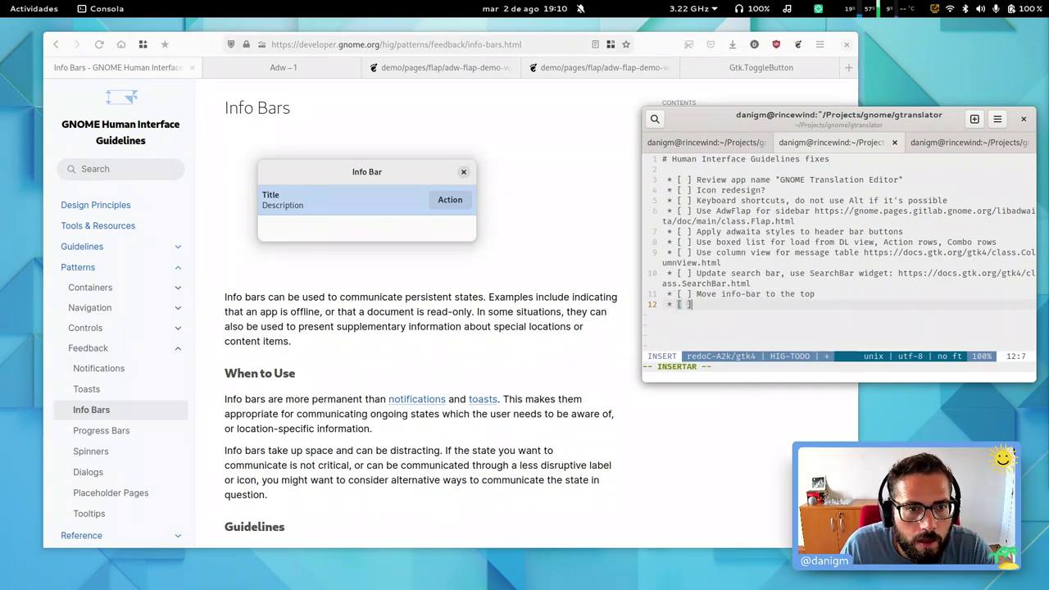
Step: Read the HIG Info Bars page in Firefox, highlighting its introduction and the guidelines on headings and longer explanations
left_click(554, 307)
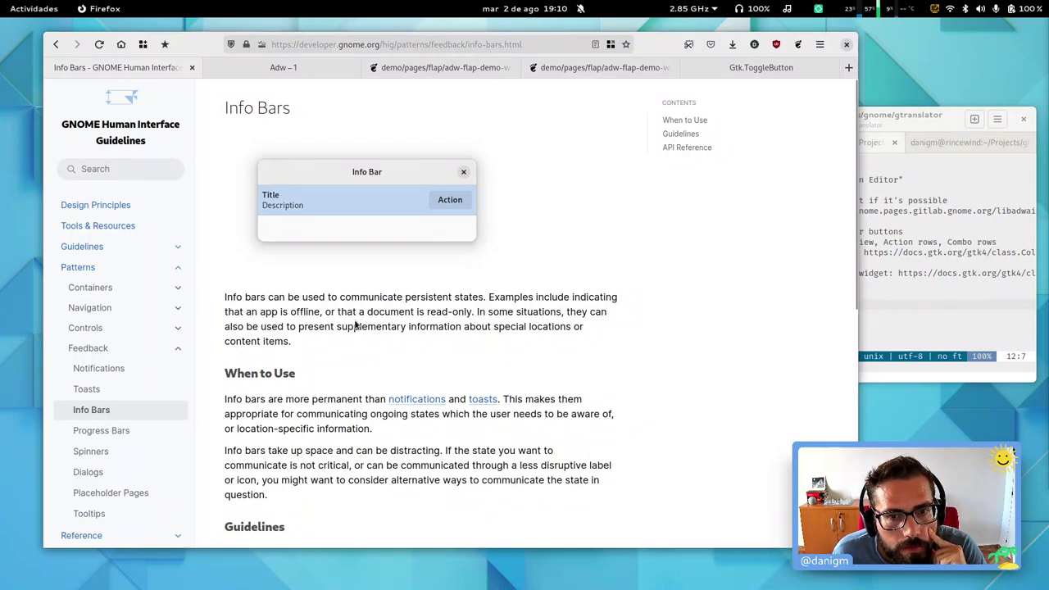
triple_click(316, 326)
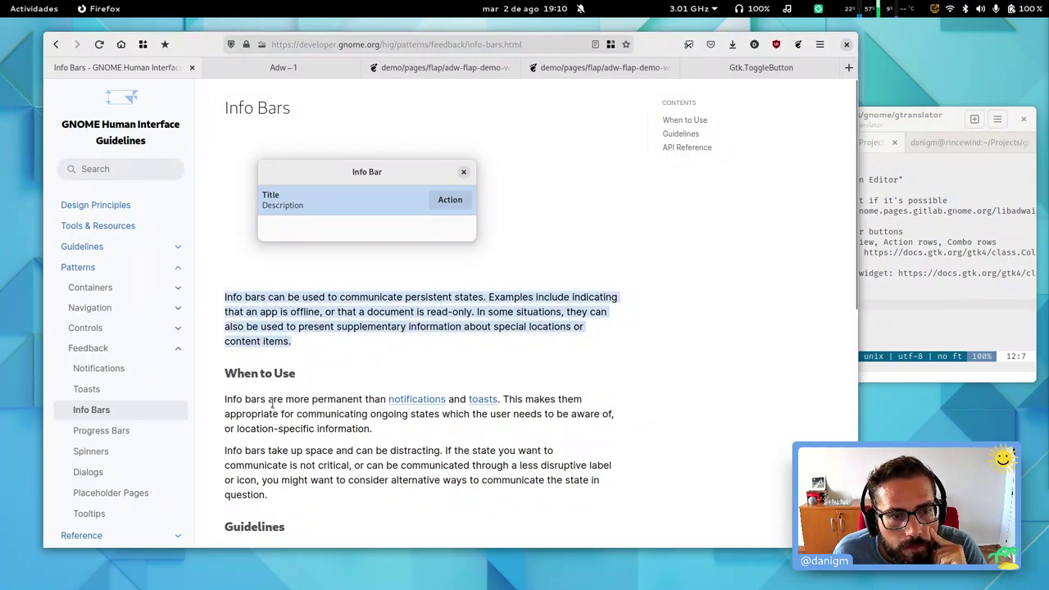
triple_click(264, 400)
left_click(414, 426)
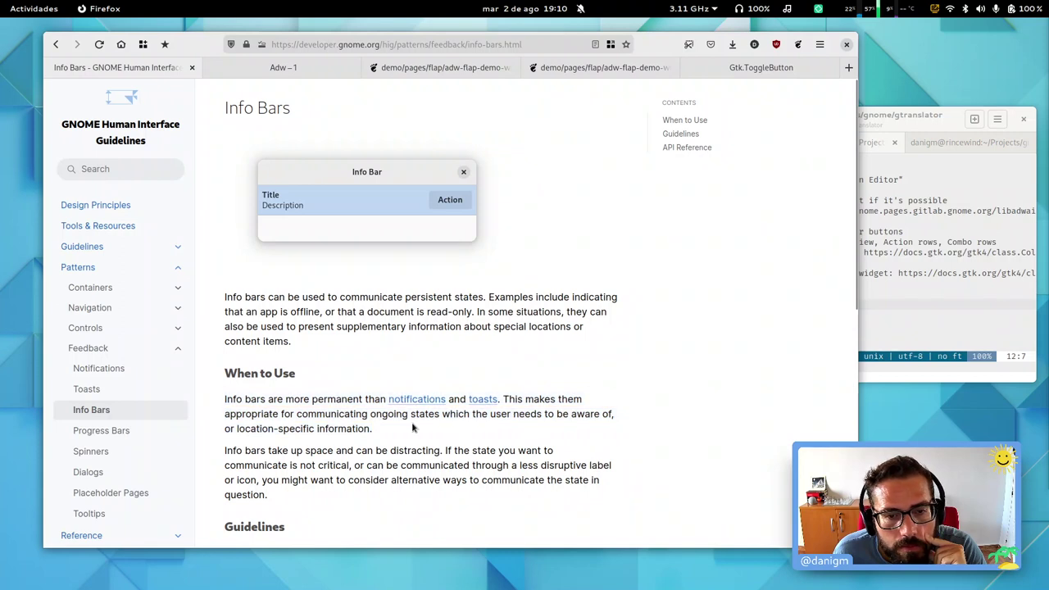
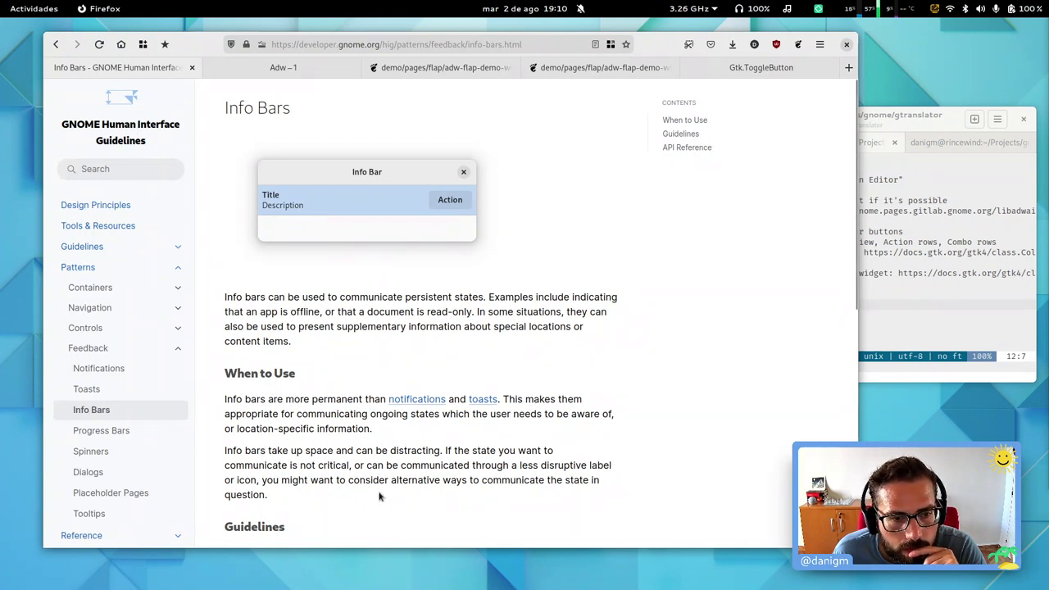
scroll(345, 481, "down", 5)
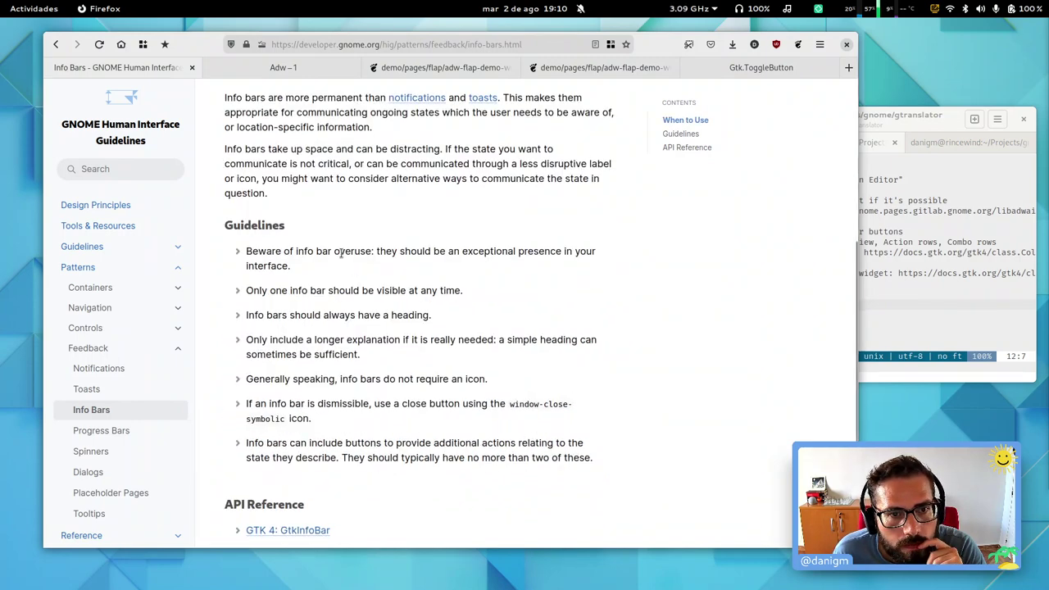
triple_click(352, 316)
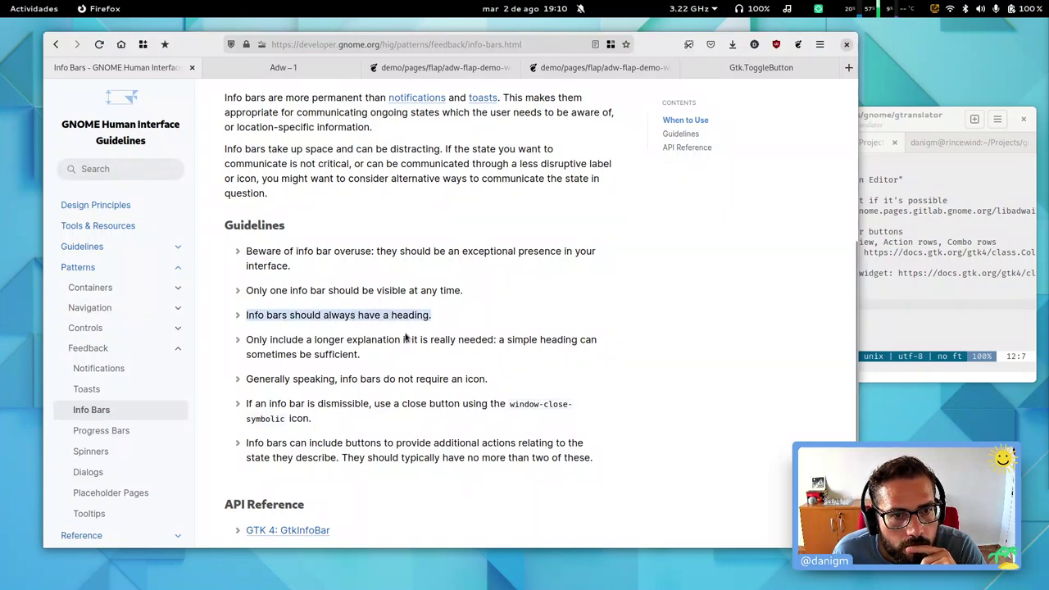
triple_click(407, 339)
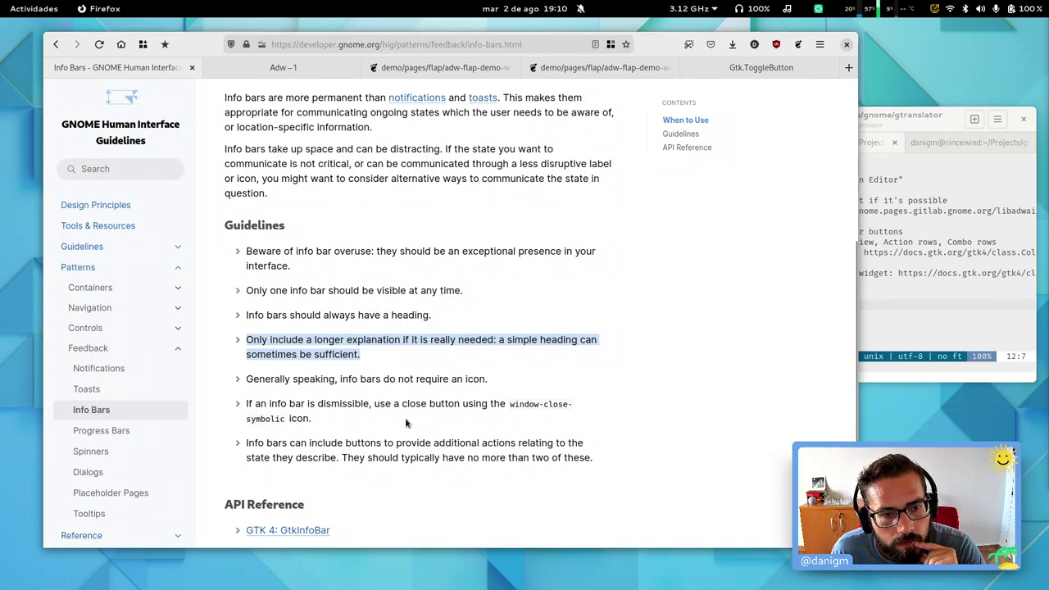
scroll(409, 423, "down", 3)
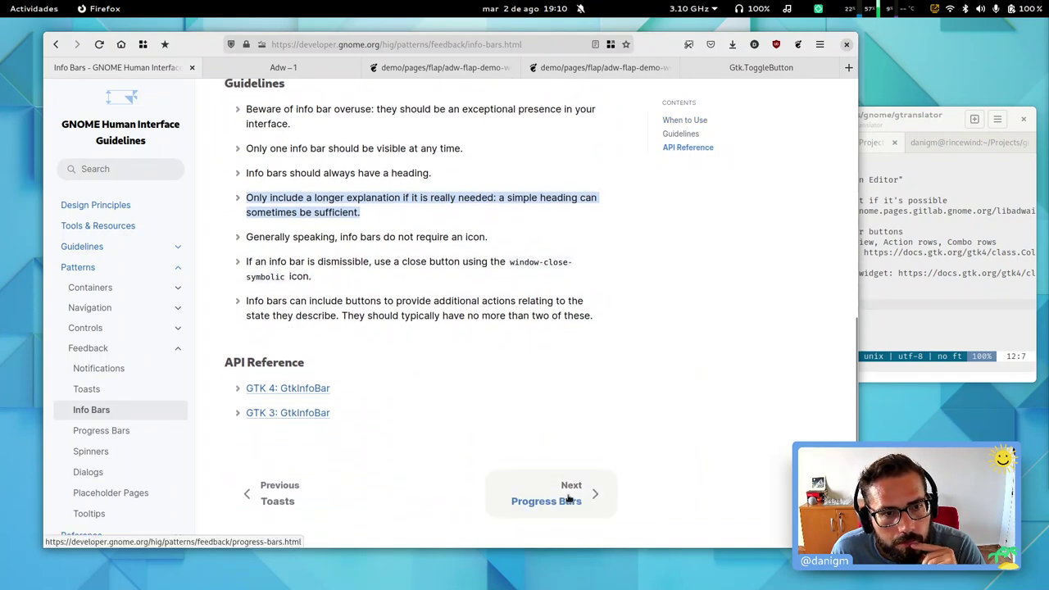
Step: Continue to the Progress Bars page and read it through the Thin Progress Bars section
left_click(568, 497)
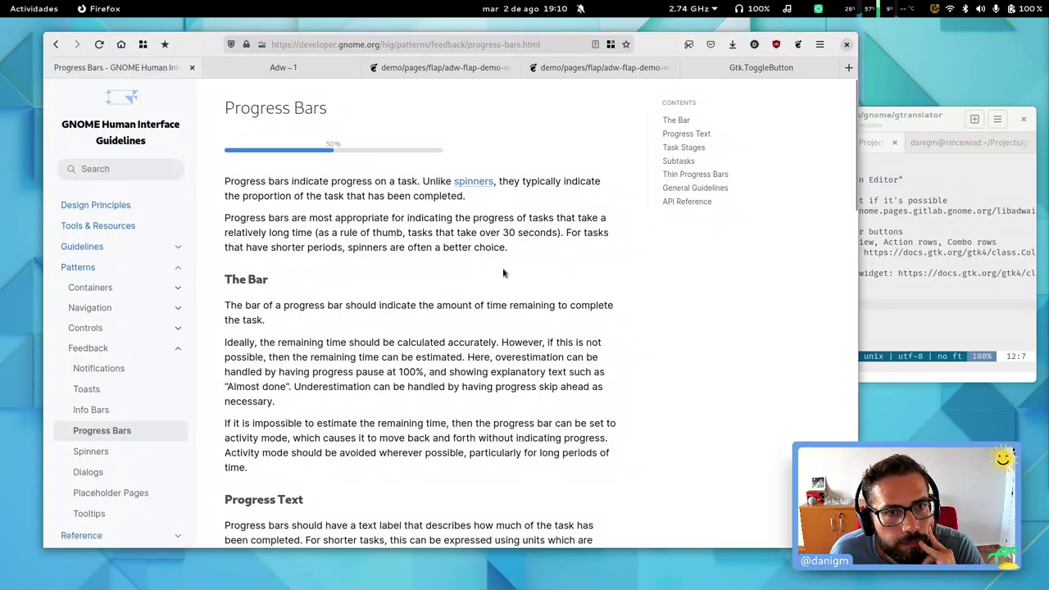
scroll(480, 248, "down", 3)
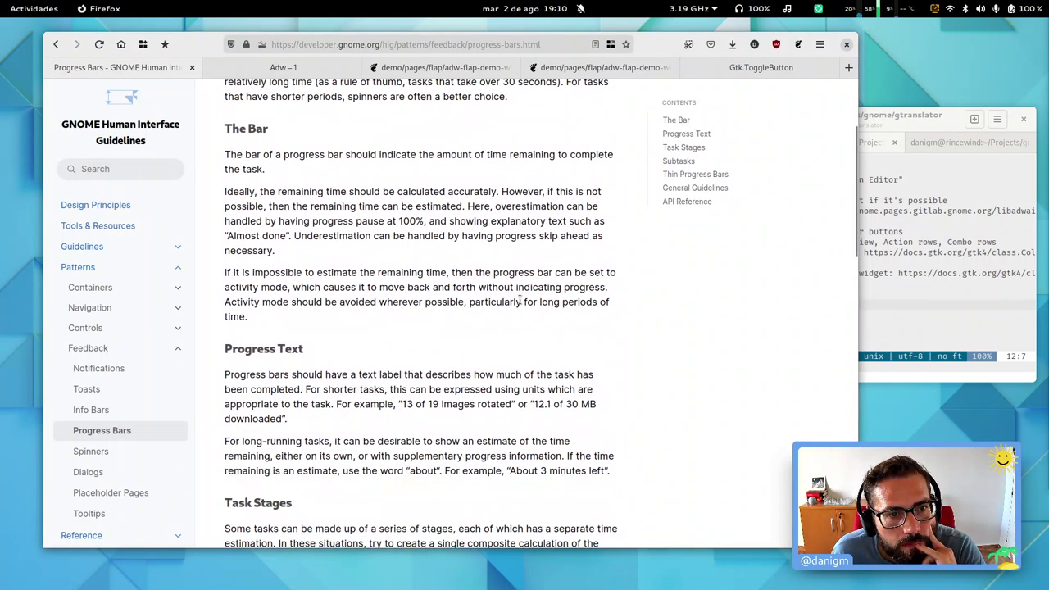
scroll(527, 326, "down", 8)
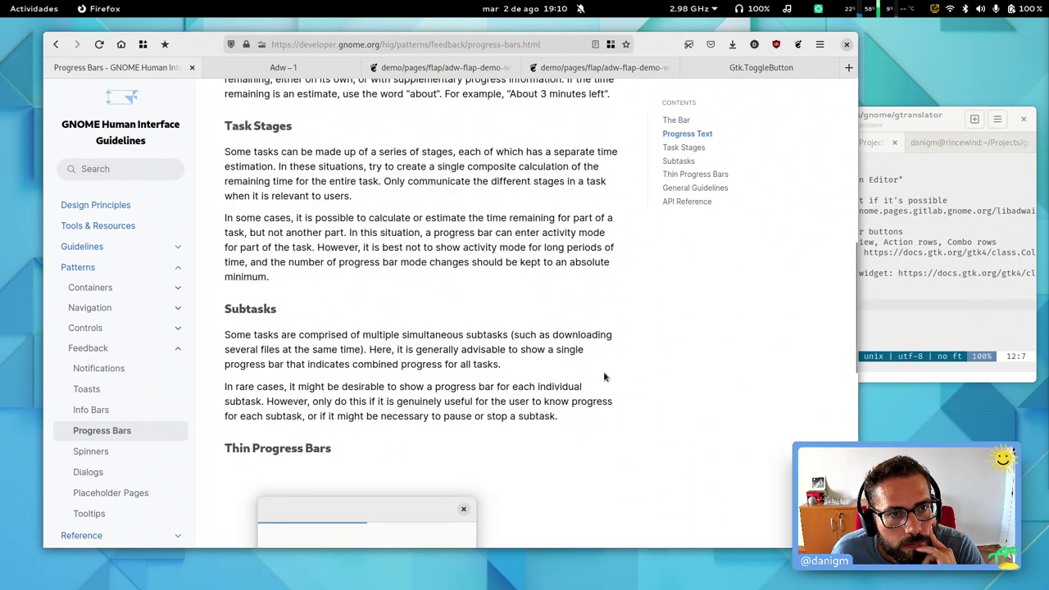
scroll(593, 373, "down", 3)
scroll(592, 372, "down", 3)
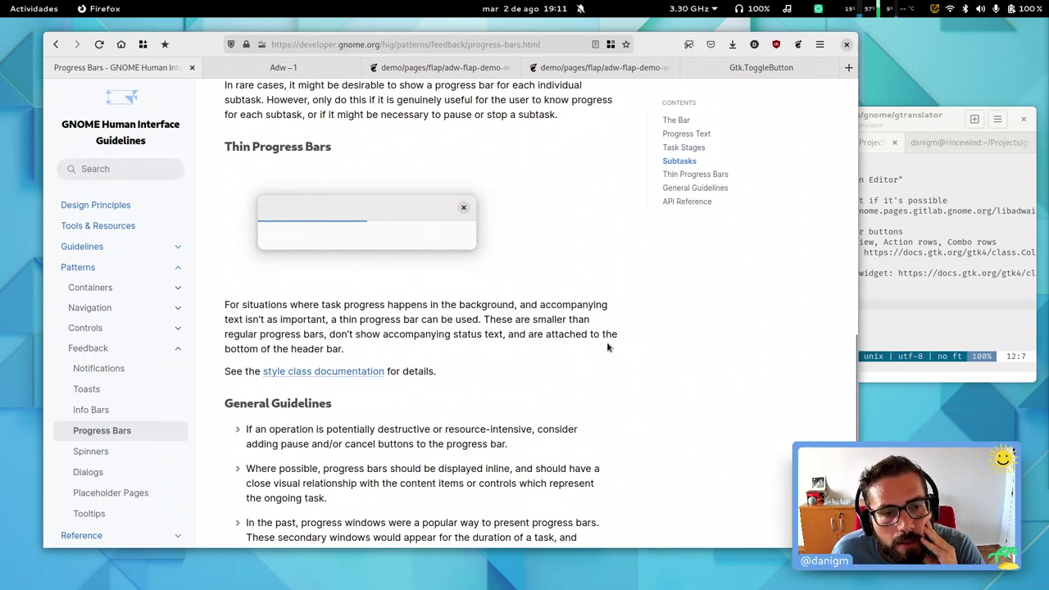
Step: Open the style class documentation linked under Thin Progress Bars in a separate tab, view its Progress Bars section, and close it
middle_click(347, 373)
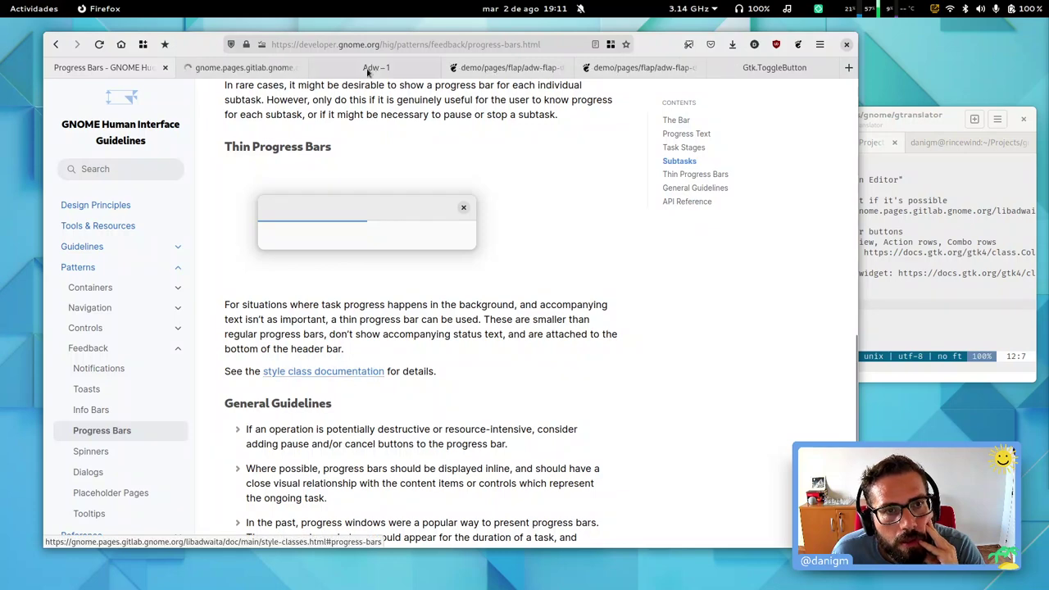
left_click(263, 74)
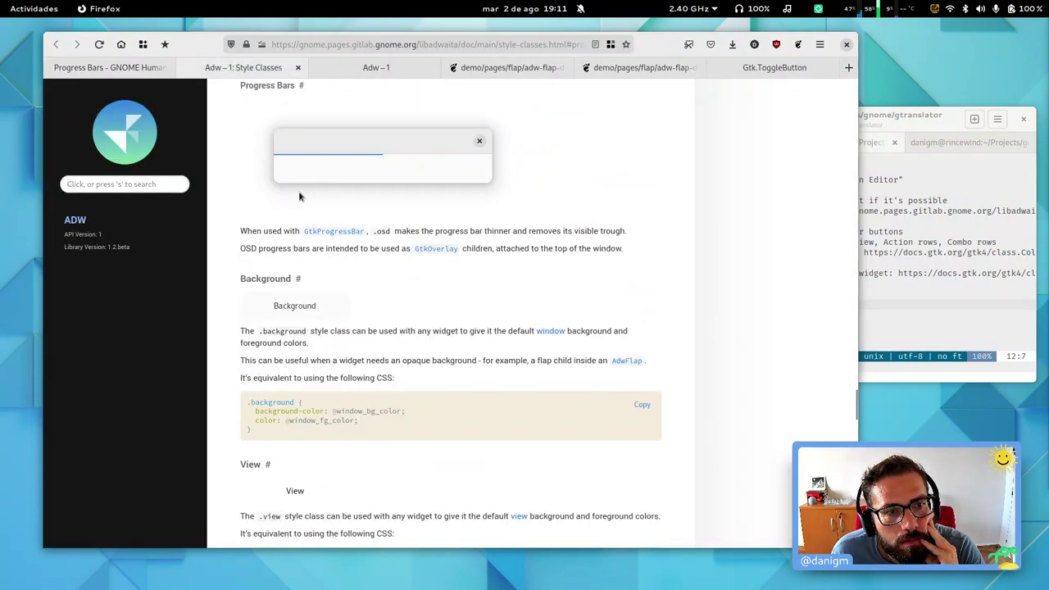
middle_click(237, 68)
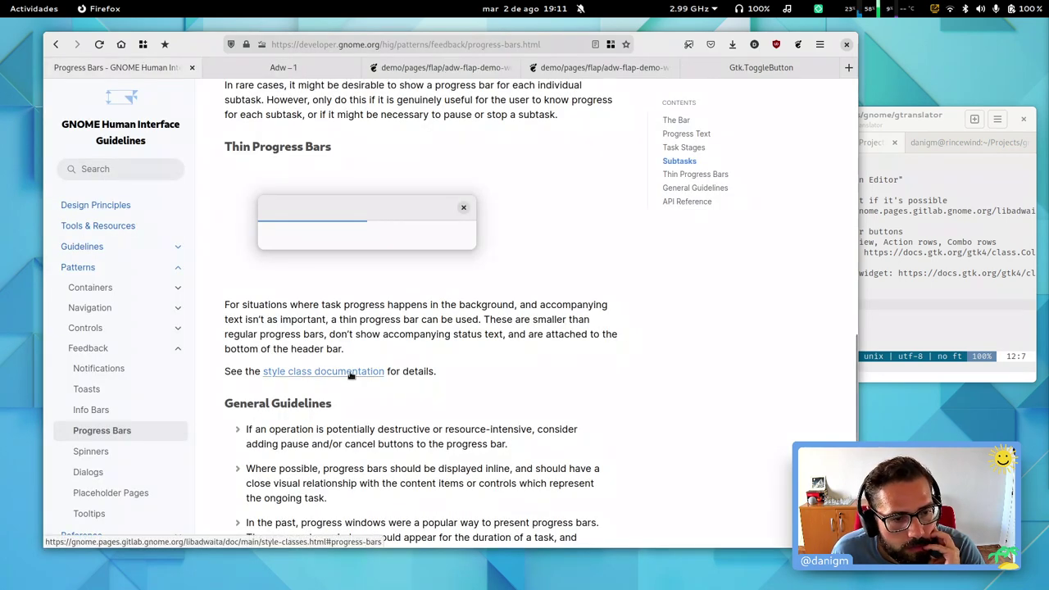
Step: Read the General Guidelines for progress bars, then continue to the Spinners page and read its usage advice and guidelines
scroll(351, 375, "down", 3)
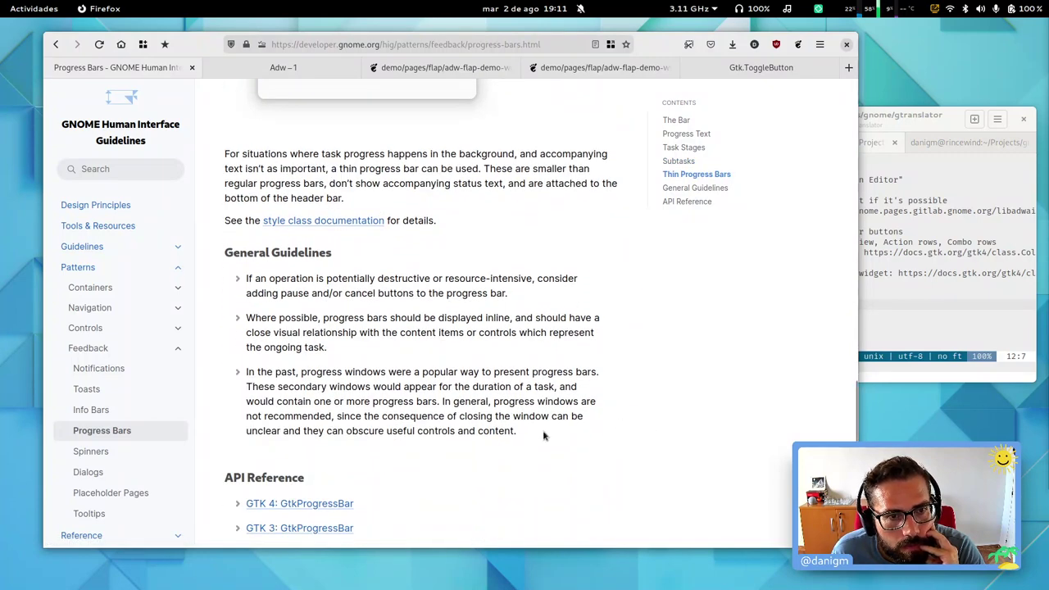
scroll(585, 455, "down", 3)
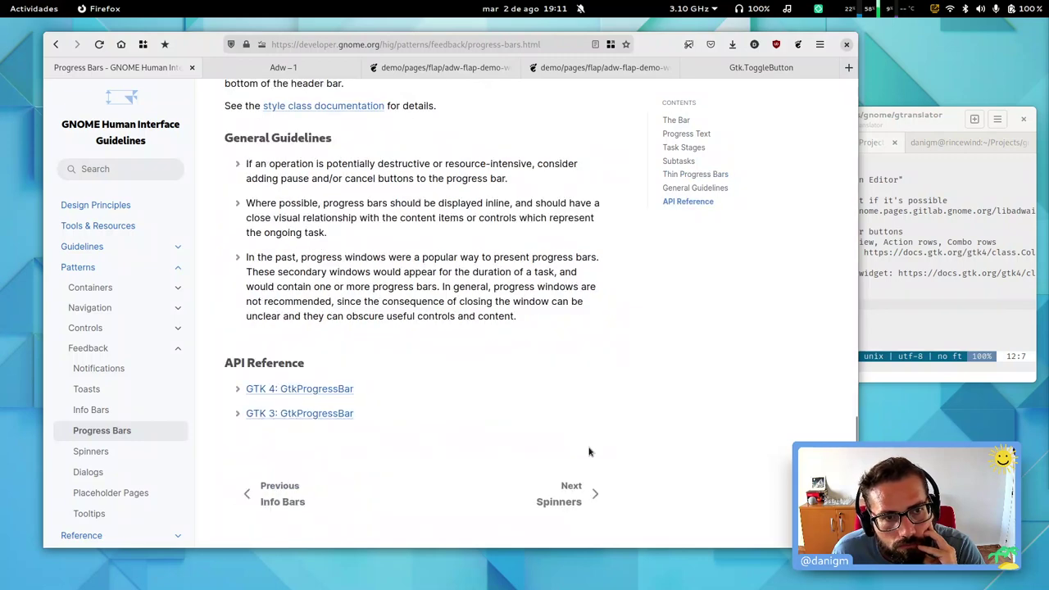
left_click(574, 495)
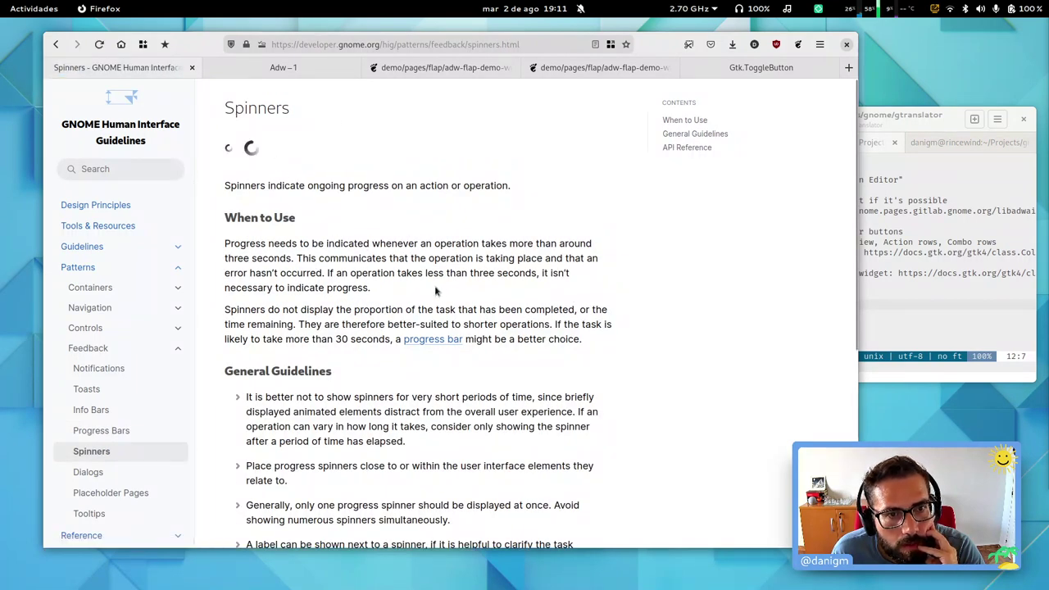
scroll(426, 287, "down", 2)
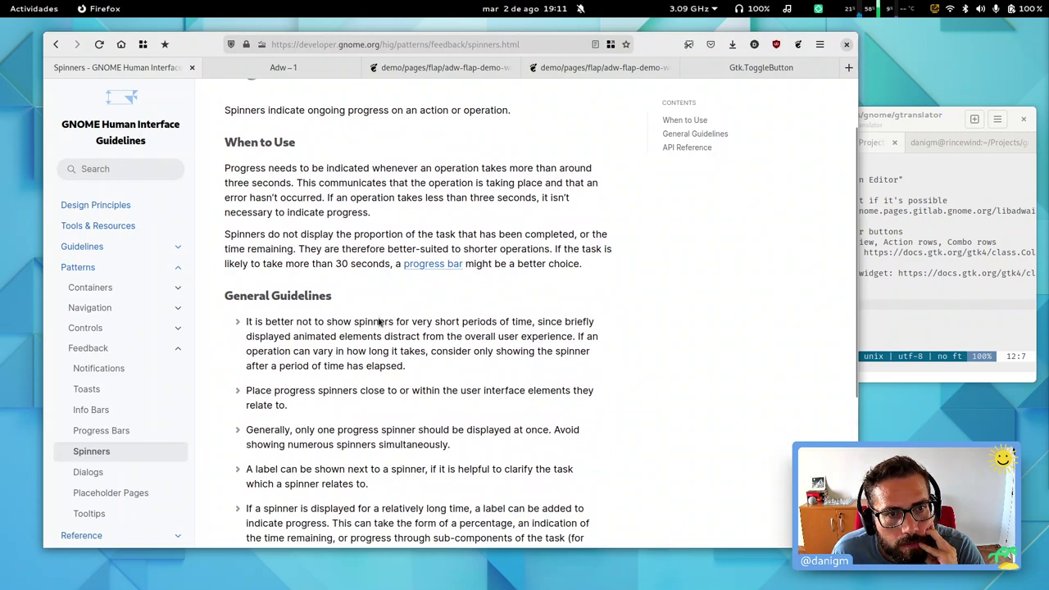
scroll(483, 311, "down", 2)
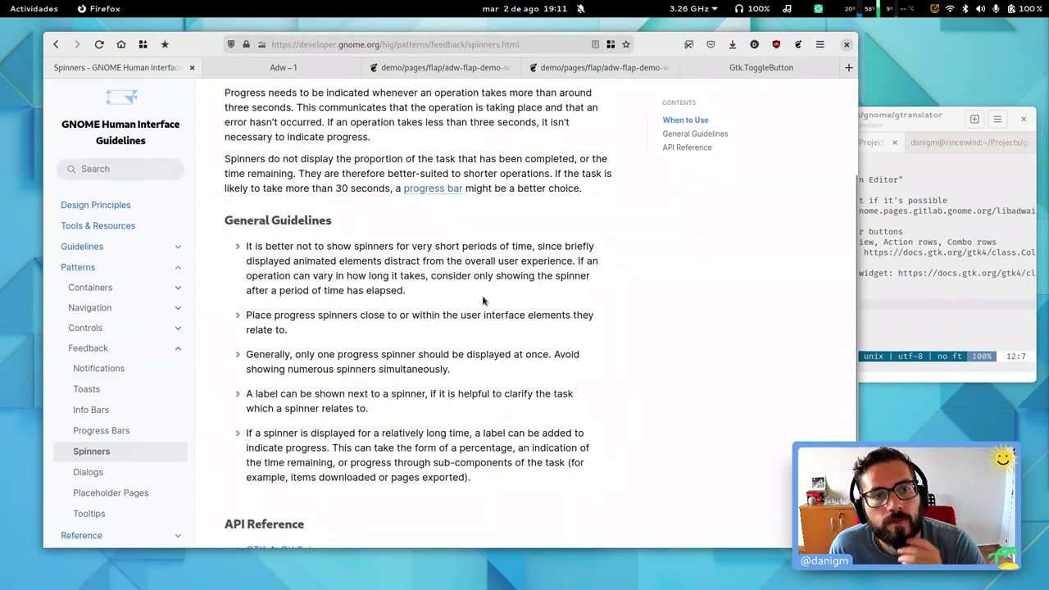
Step: Highlight the Spinners guideline about very short display periods and read the remaining guidelines through the API Reference
triple_click(394, 287)
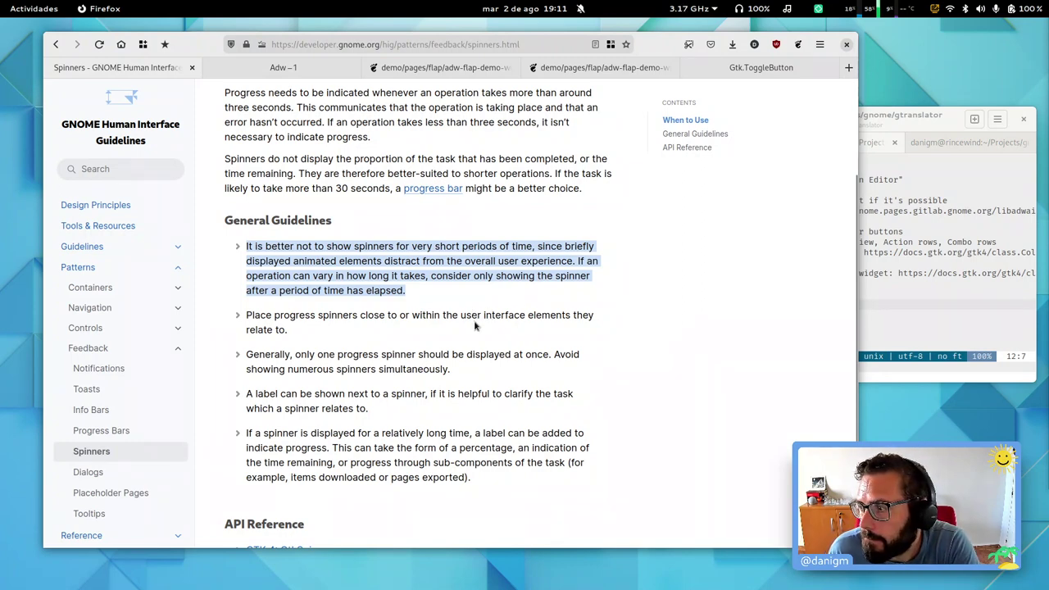
left_click(462, 399)
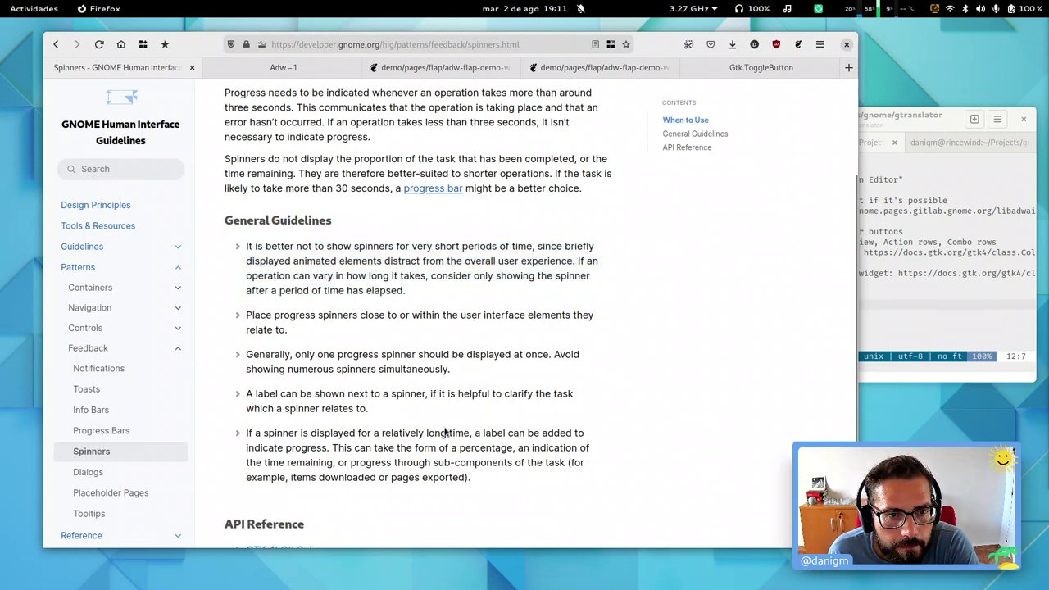
scroll(459, 443, "down", 1)
scroll(459, 443, "down", 3)
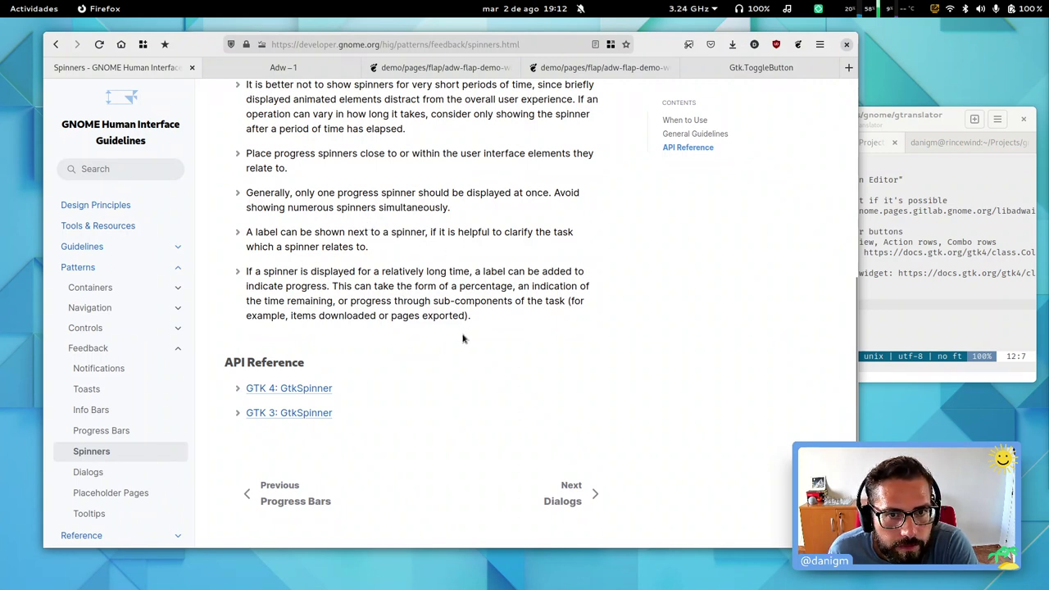
Step: Continue to the Dialogs page, highlight its introduction, and read the Message, Confirmation and Error Dialogs sections
left_click(574, 485)
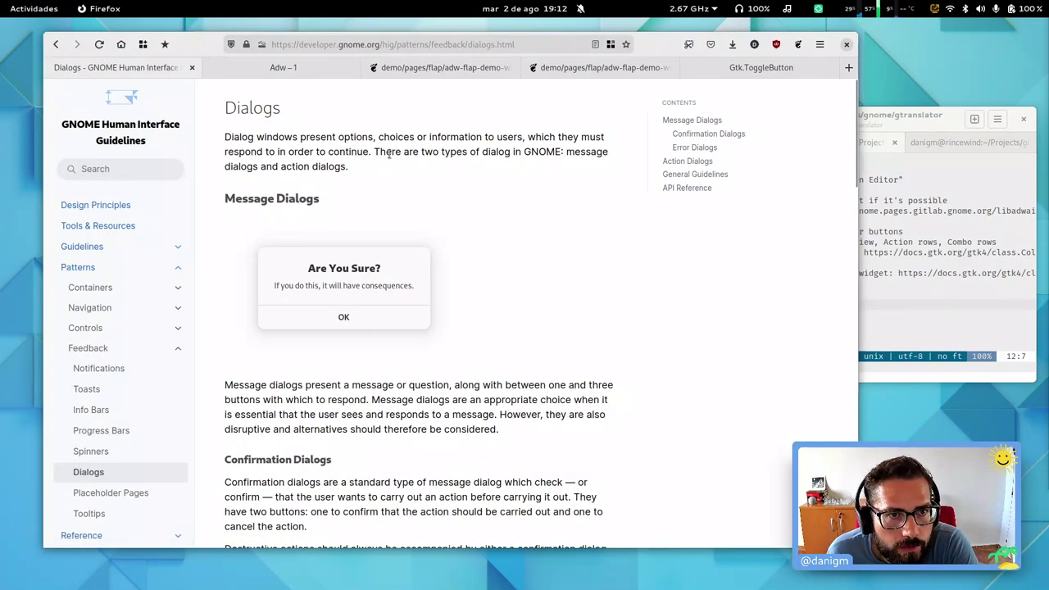
triple_click(391, 154)
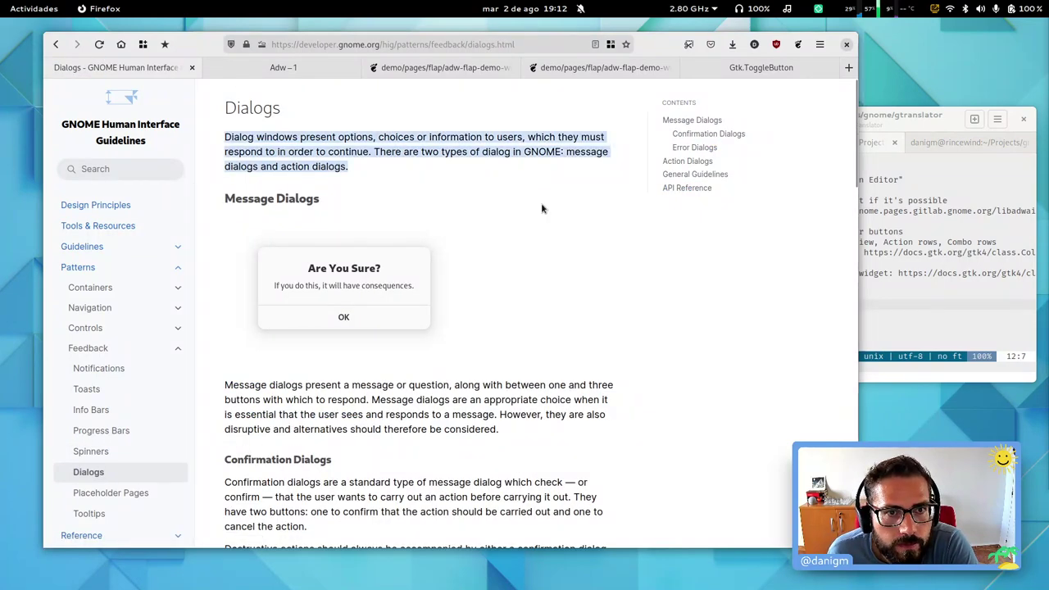
left_click(404, 172)
scroll(519, 234, "down", 5)
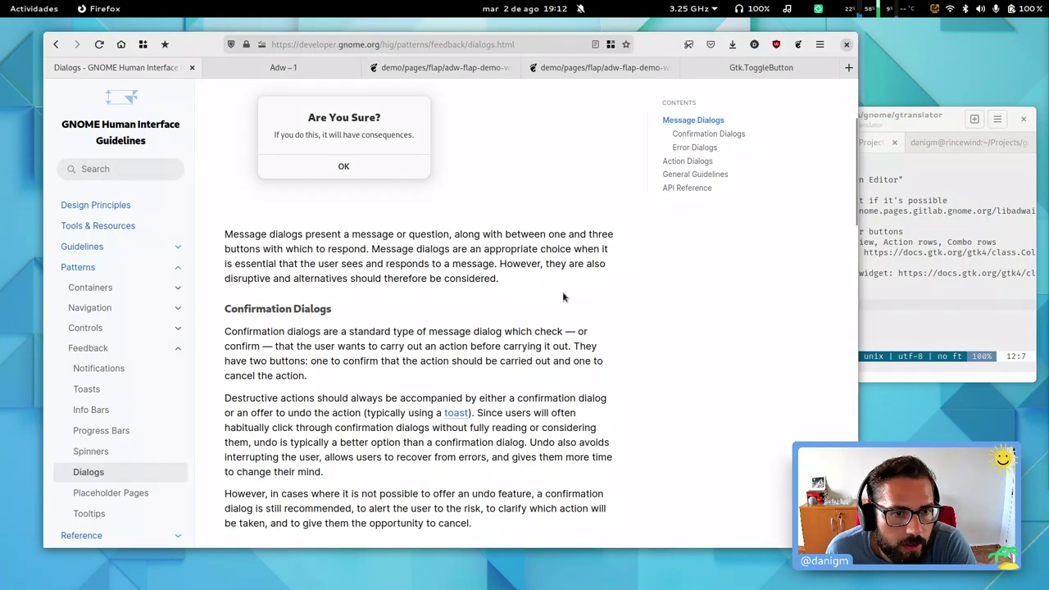
scroll(504, 191, "down", 2)
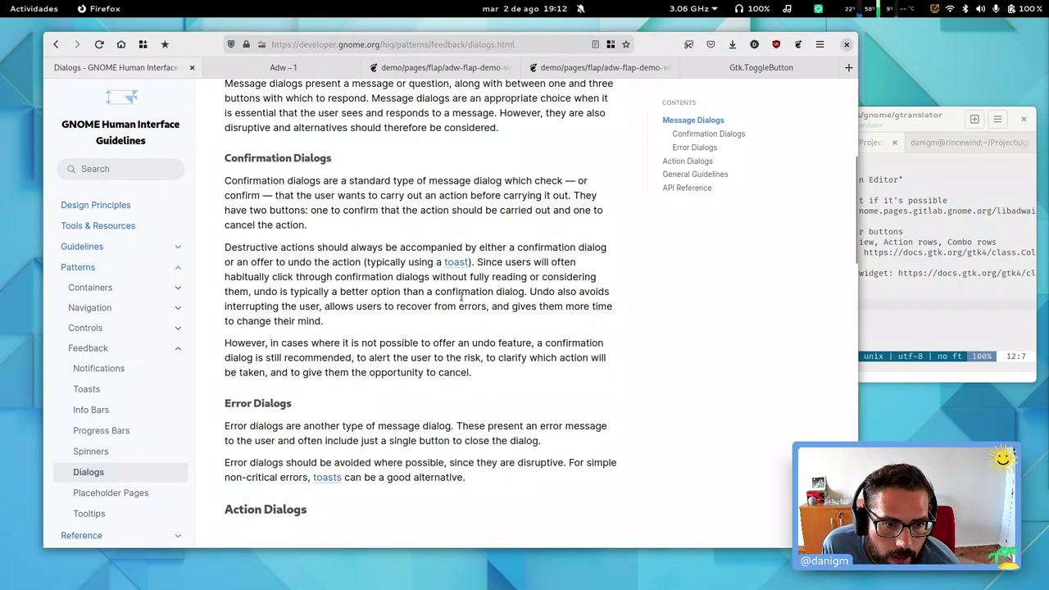
scroll(468, 285, "down", 3)
scroll(545, 301, "down", 5)
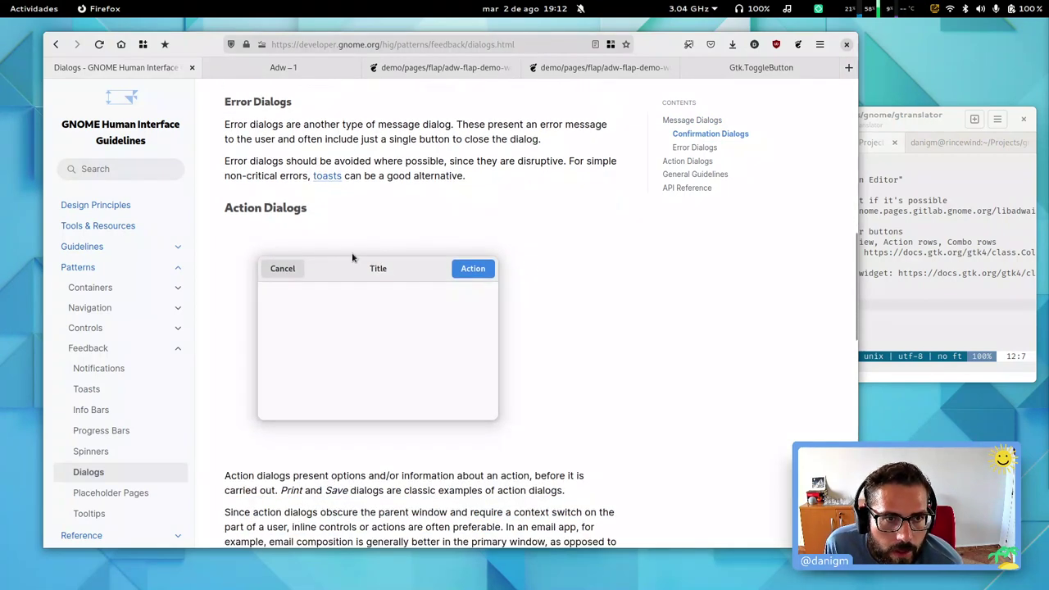
Step: Read the Action Dialogs section with its example and guidelines, glancing at the HIG-TODO list in the terminal
scroll(392, 298, "down", 3)
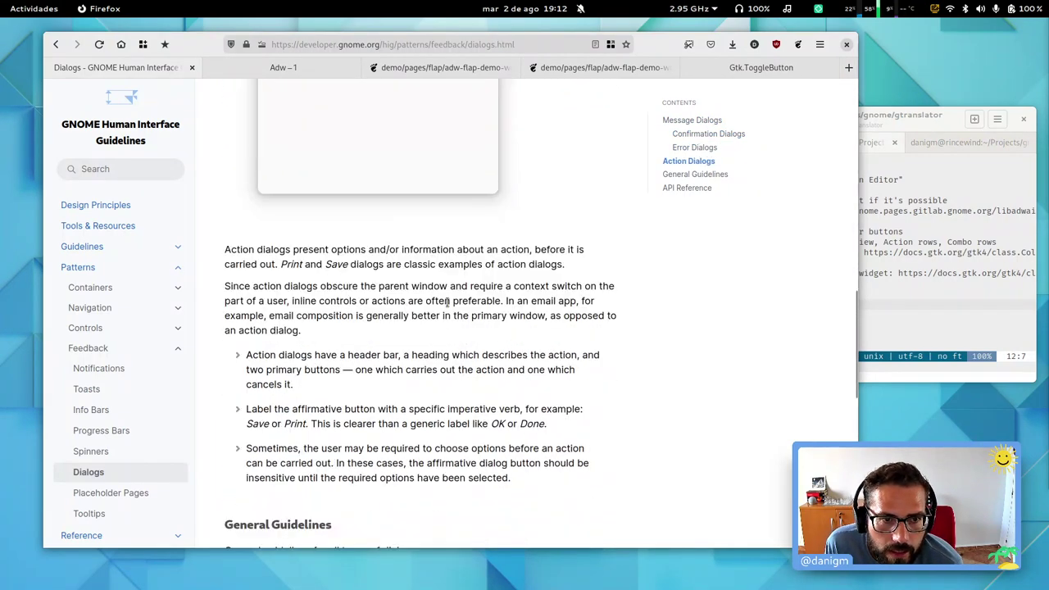
scroll(447, 293, "down", 2)
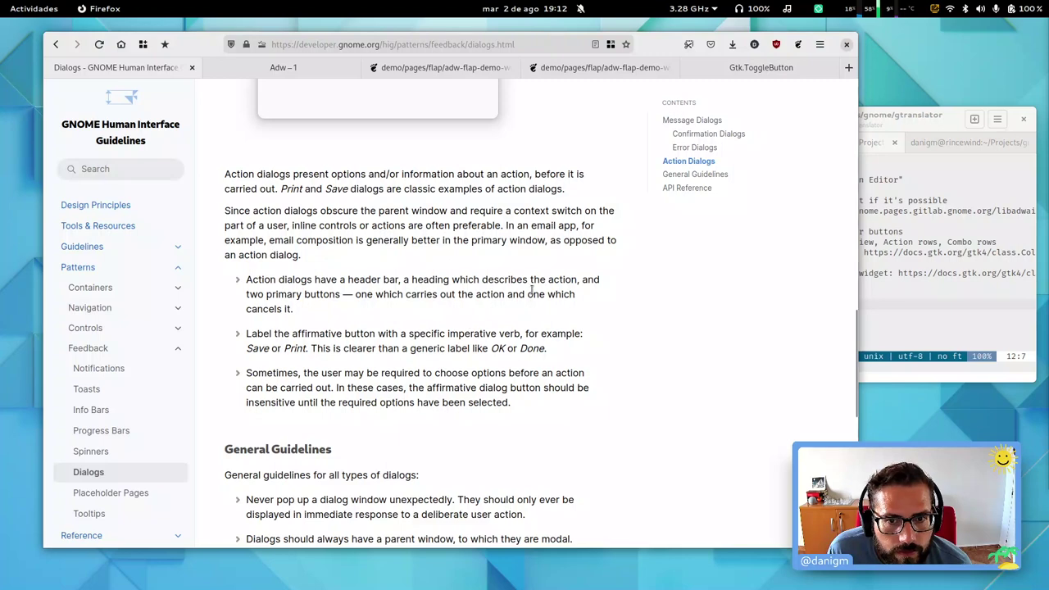
scroll(535, 293, "up", 3)
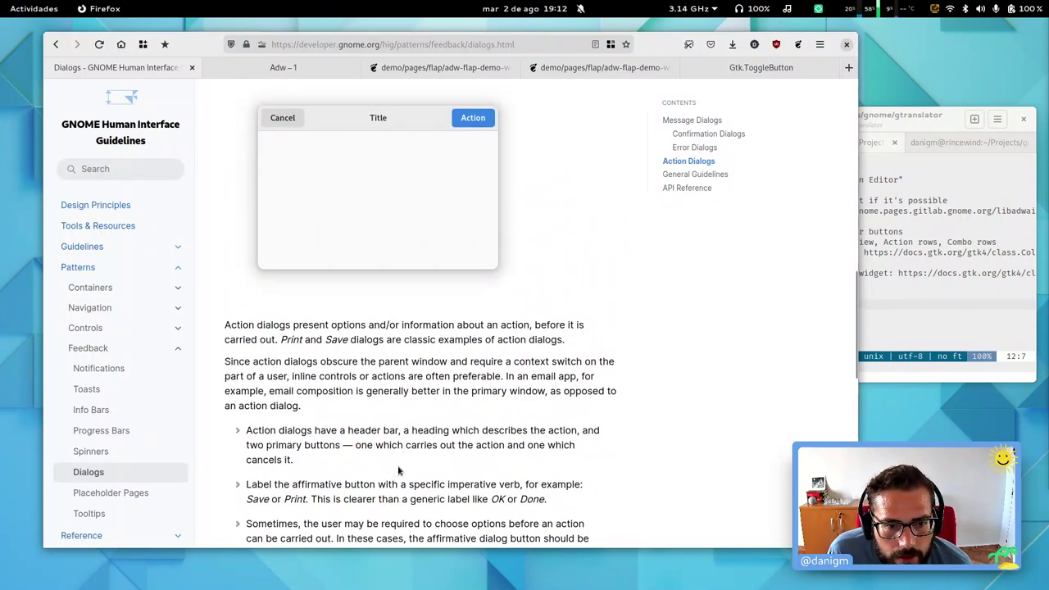
scroll(505, 212, "up", 5)
scroll(500, 263, "down", 6)
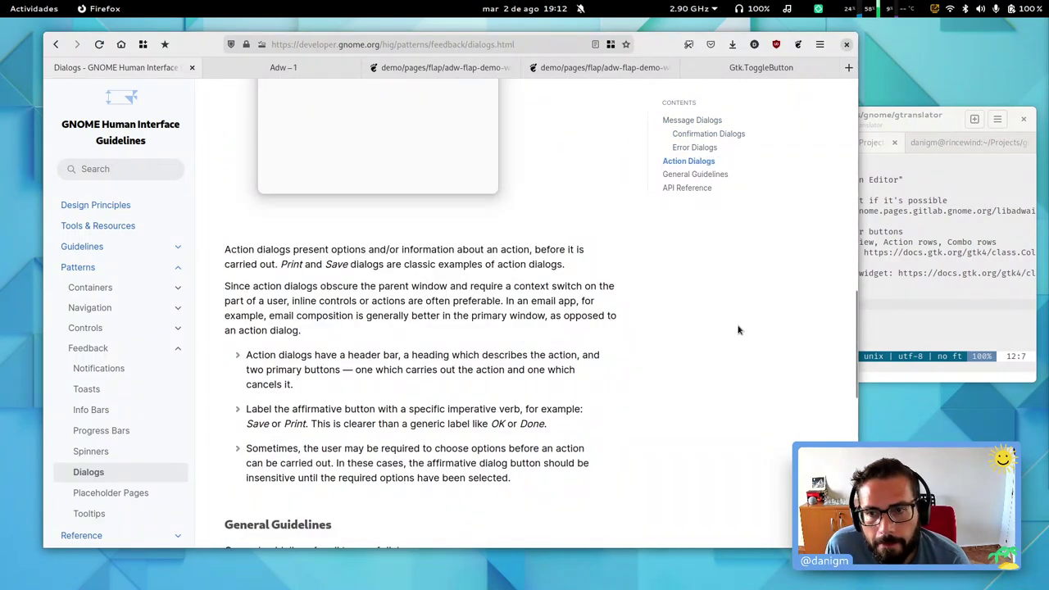
key("alt+Tab")
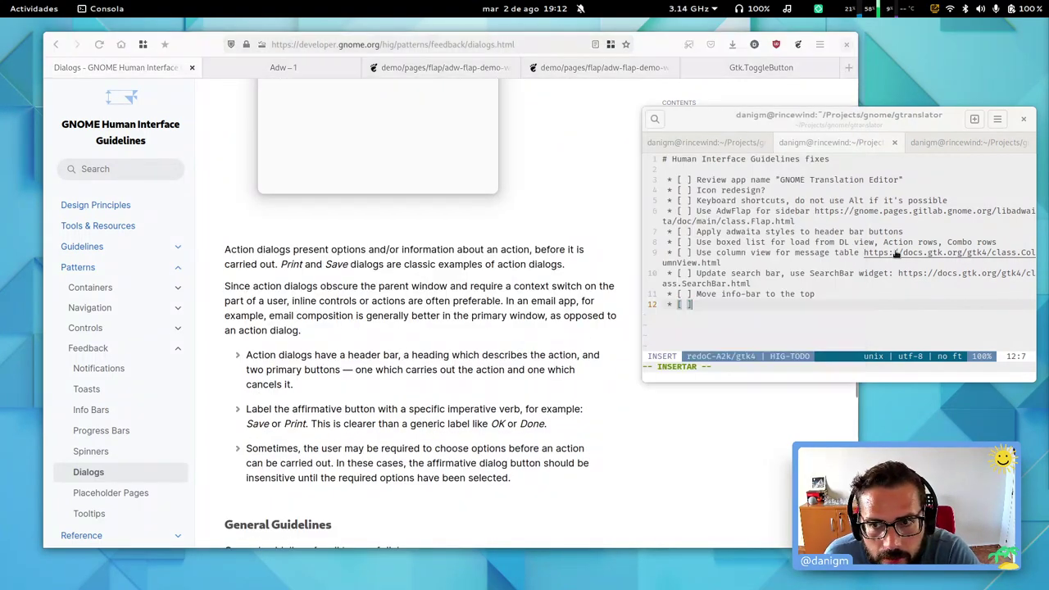
scroll(414, 200, "up", 2)
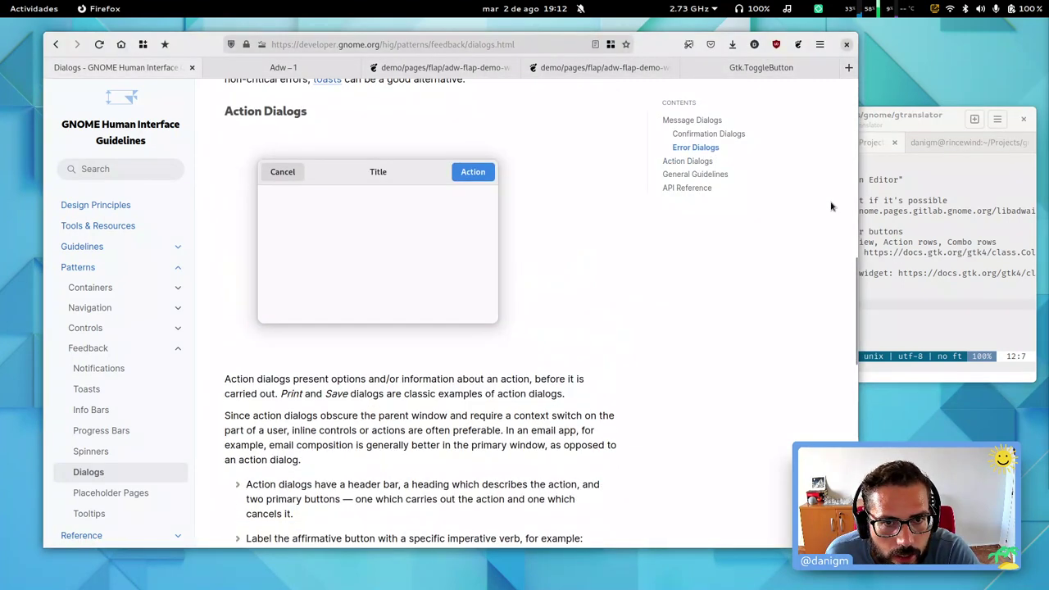
Step: Switch to the terminal, relaunch /app/bin/gtranslator and open the recent file fractal.main.es.po for translation
key("alt+Tab")
left_click(692, 143)
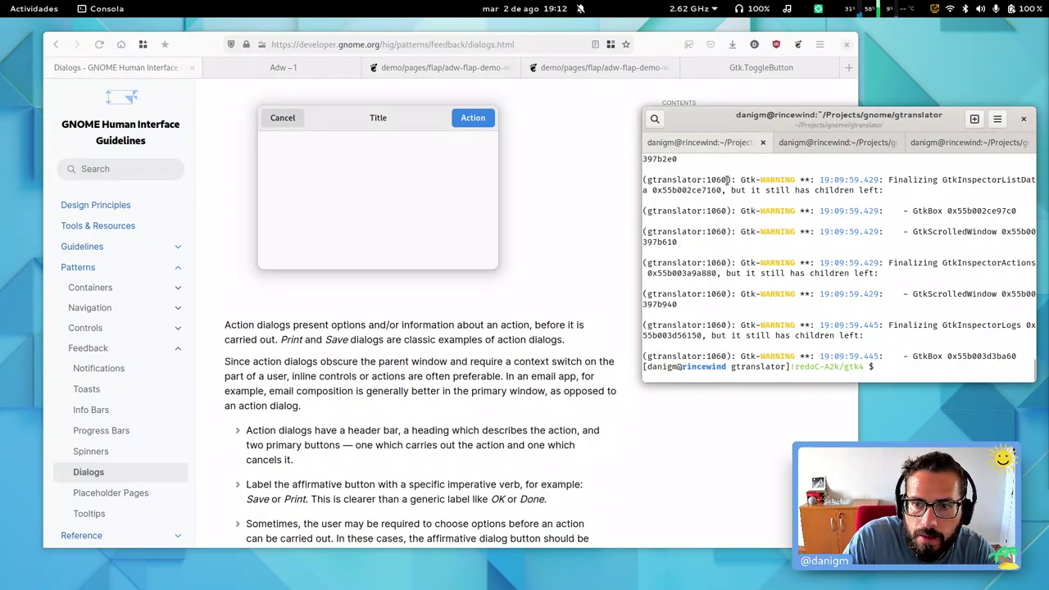
key("Up")
key("Return")
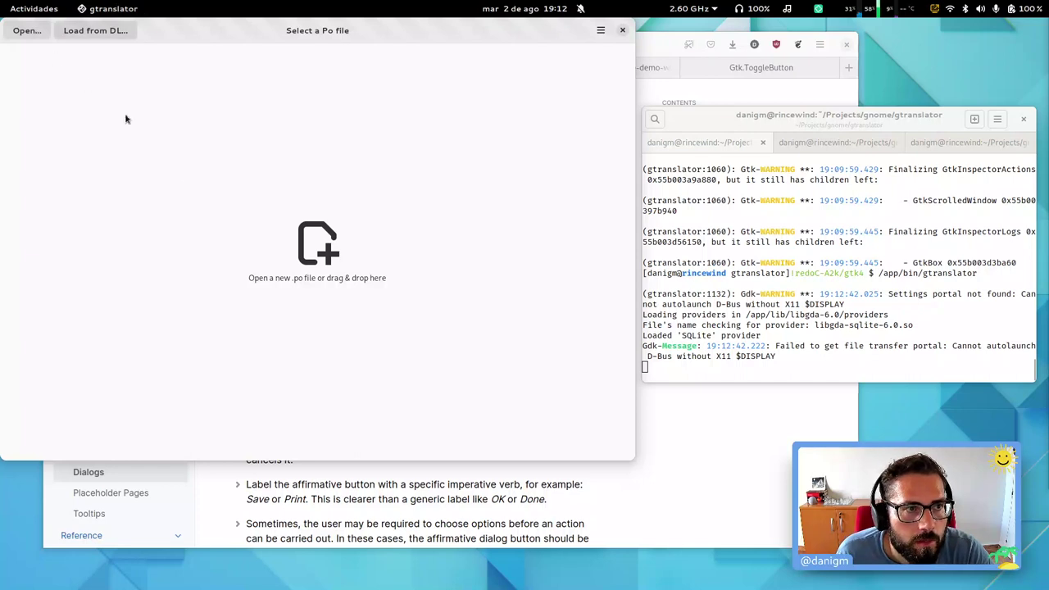
left_click(27, 30)
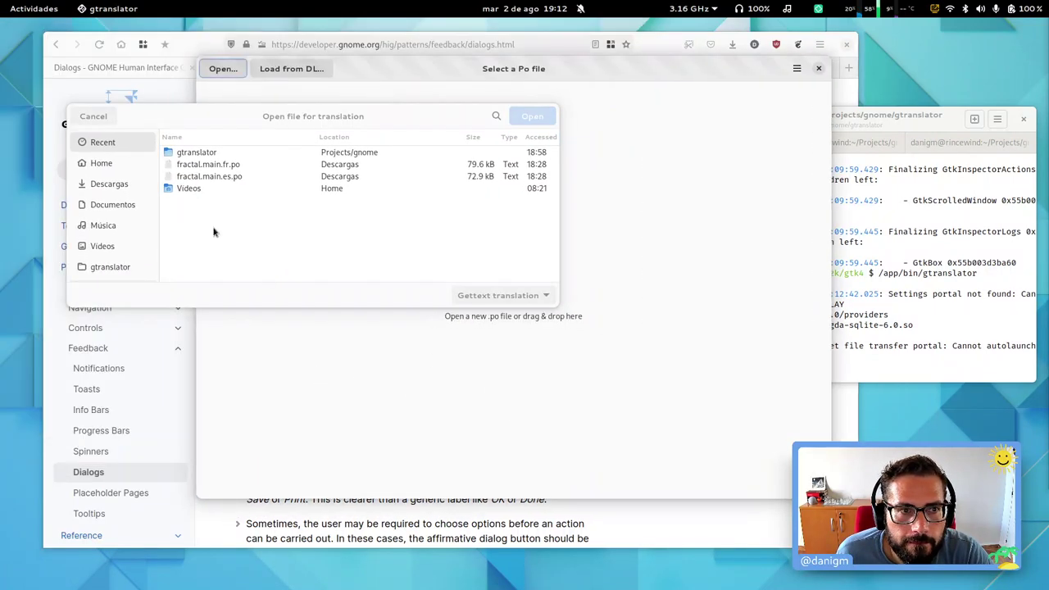
double_click(217, 177)
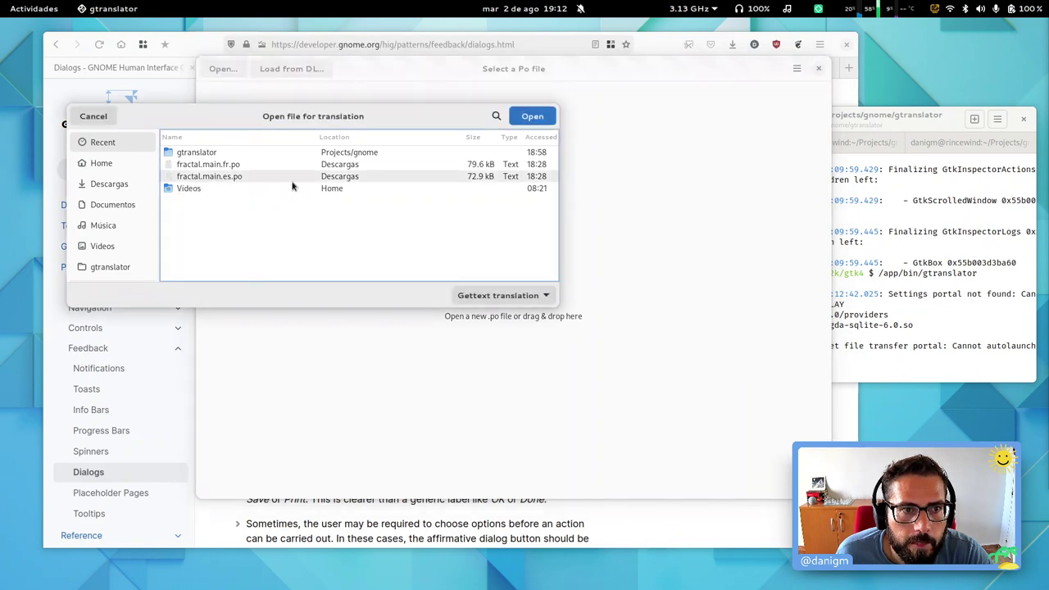
Step: Review the existing translator profile's details and language settings in Preferences, cancel without changes, and close the translation editor
left_click(796, 71)
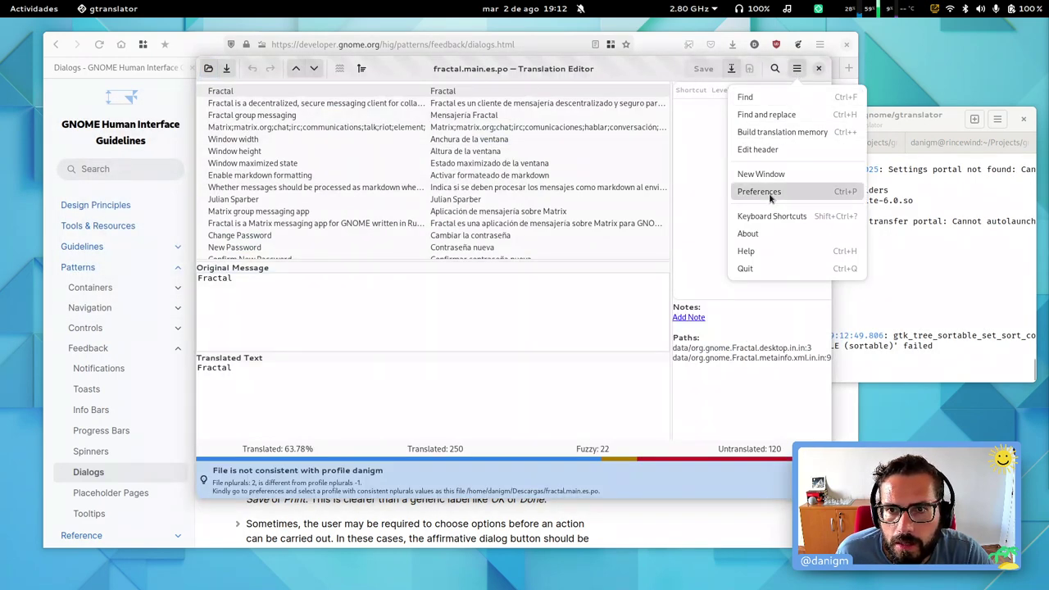
left_click(766, 190)
left_click(495, 226)
left_click(489, 261)
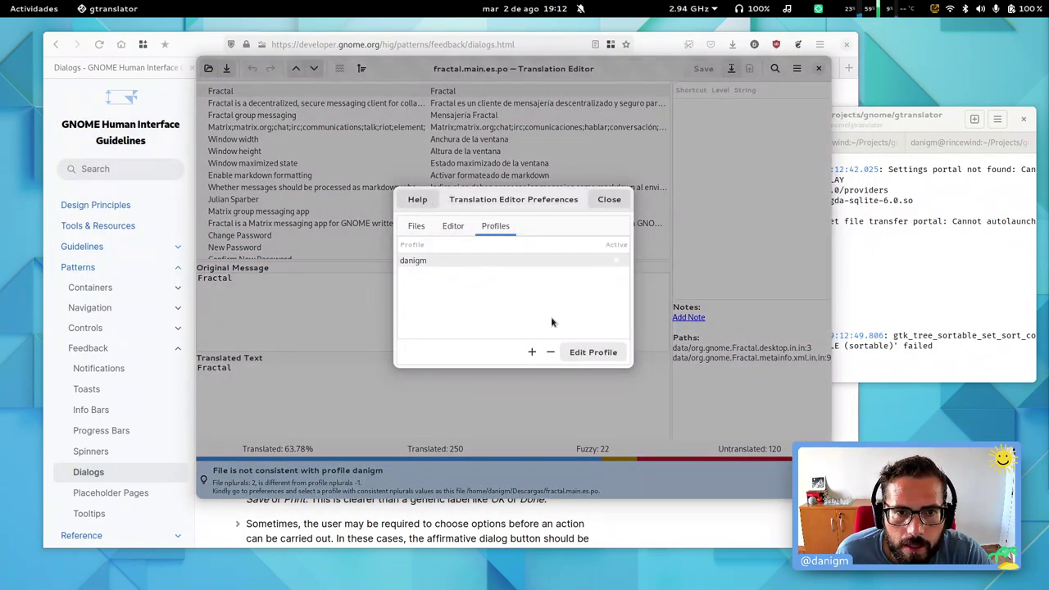
left_click(595, 352)
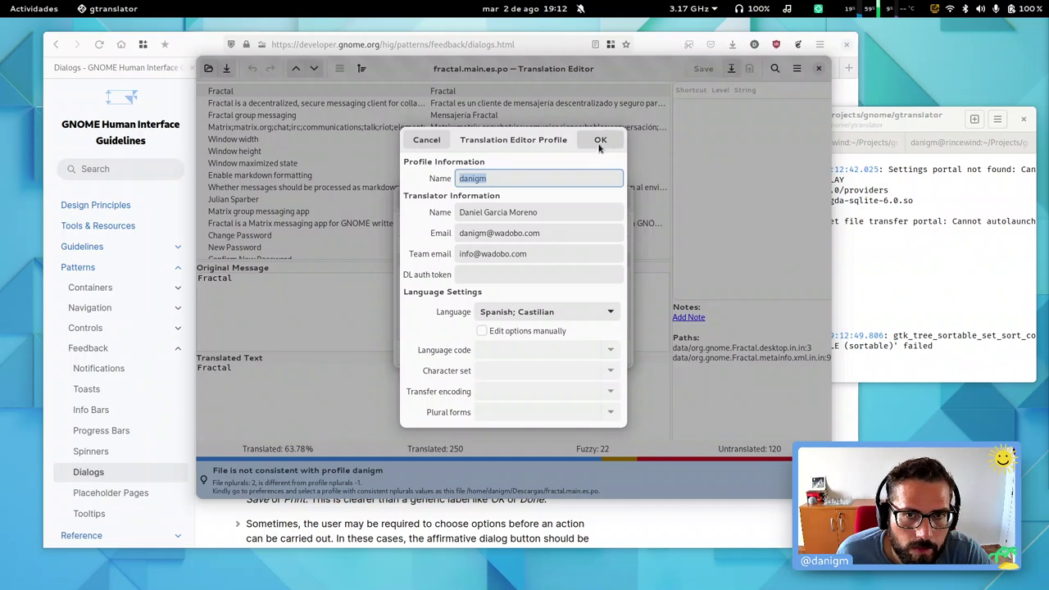
left_click(445, 139)
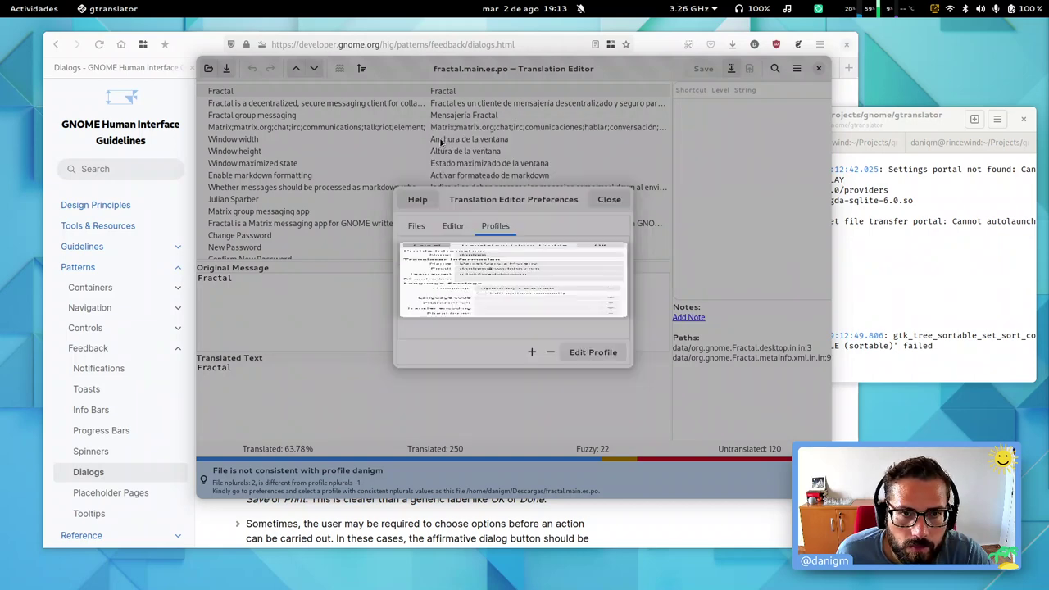
left_click(613, 199)
left_click(819, 71)
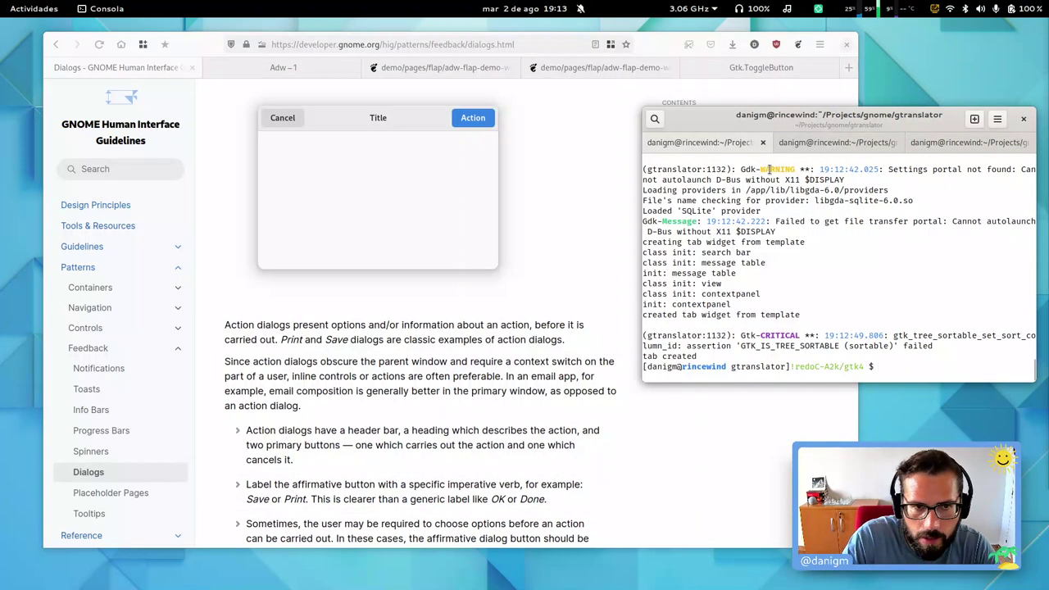
Step: Open a new terminal window and change into the directory .var/app/org.gnome.GtranslatorDevel
key("ctrl+alt+t")
type("cd .var/app/")
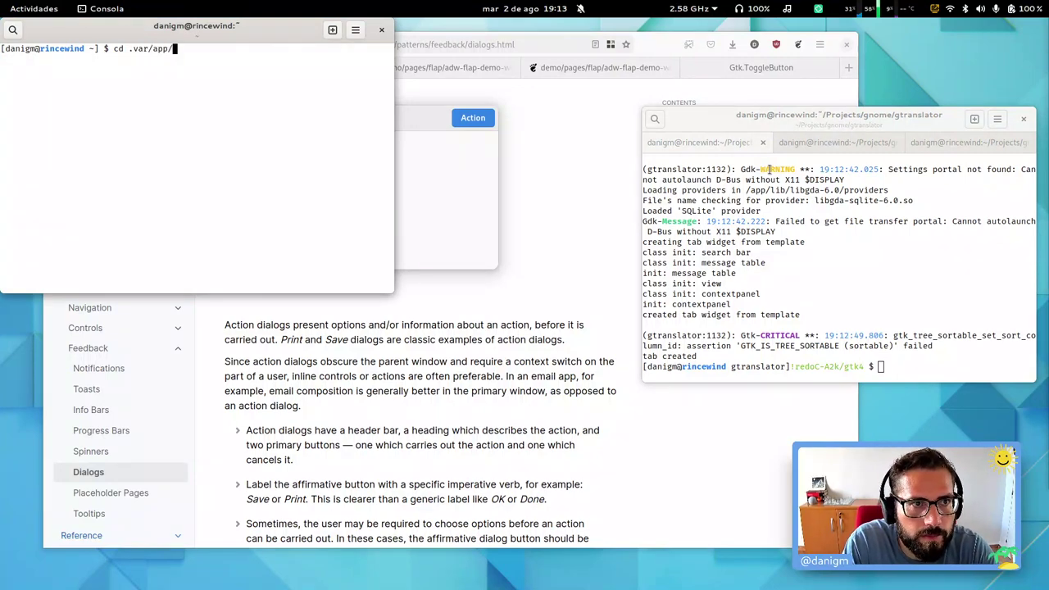
type("org.gnome.gtr")
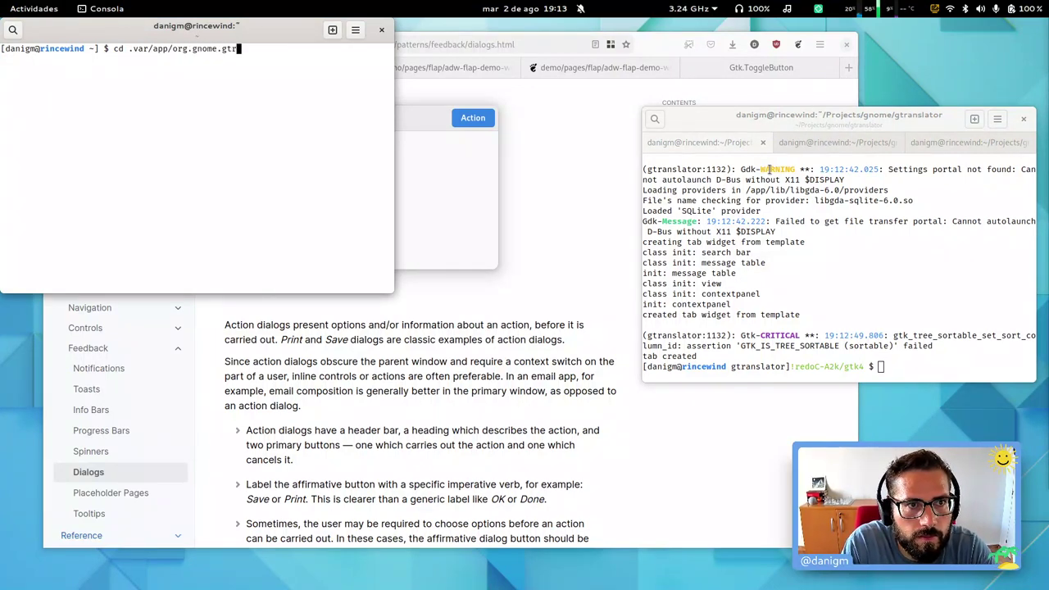
key("BackSpace")
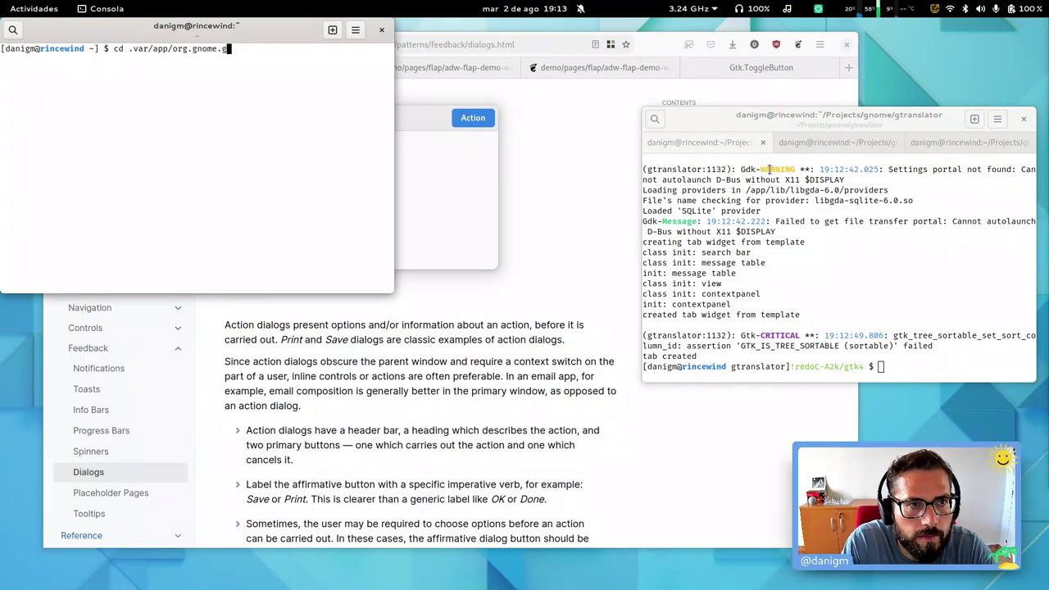
type("Gtt")
key("BackSpace")
key("Tab")
key("Tab")
key("Tab")
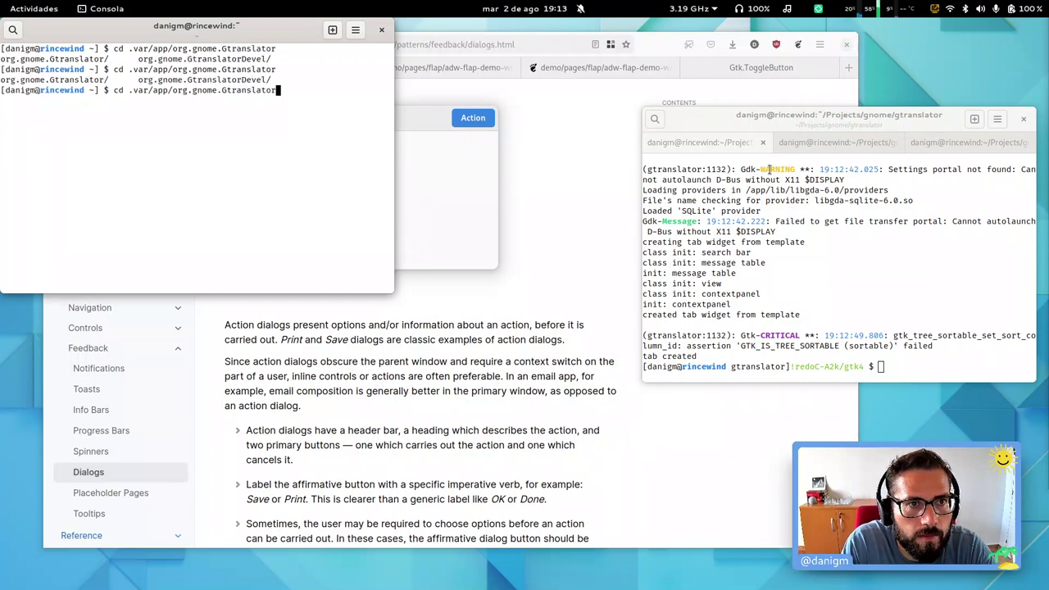
type("D")
key("Tab")
key("Return")
Step: List the GtranslatorDevel directory, including the contents of its data folder after changing into it
type("ls")
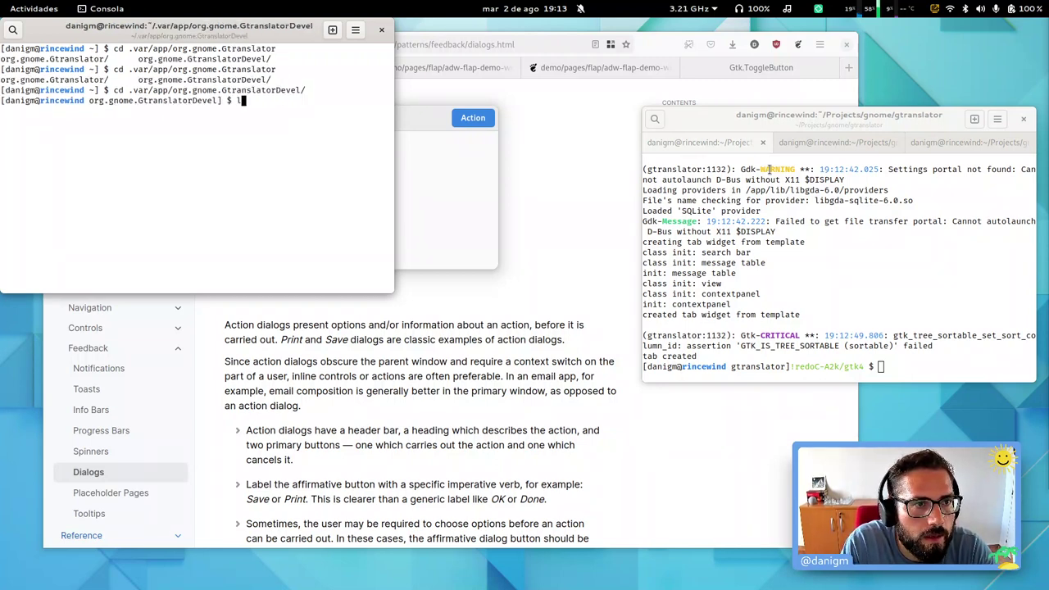
key("Return")
type("cd da")
key("Tab")
key("Return")
type("ls")
key("Return")
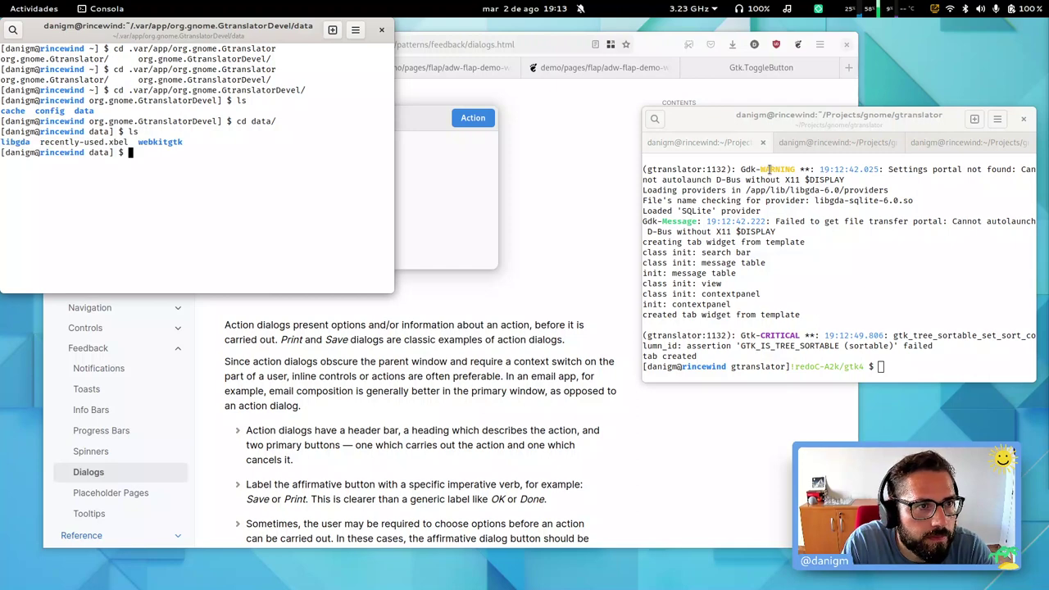
Step: Return to the GtranslatorDevel directory and list its contents, including the config and data folders
type("cd ..")
key("Return")
type("ls con")
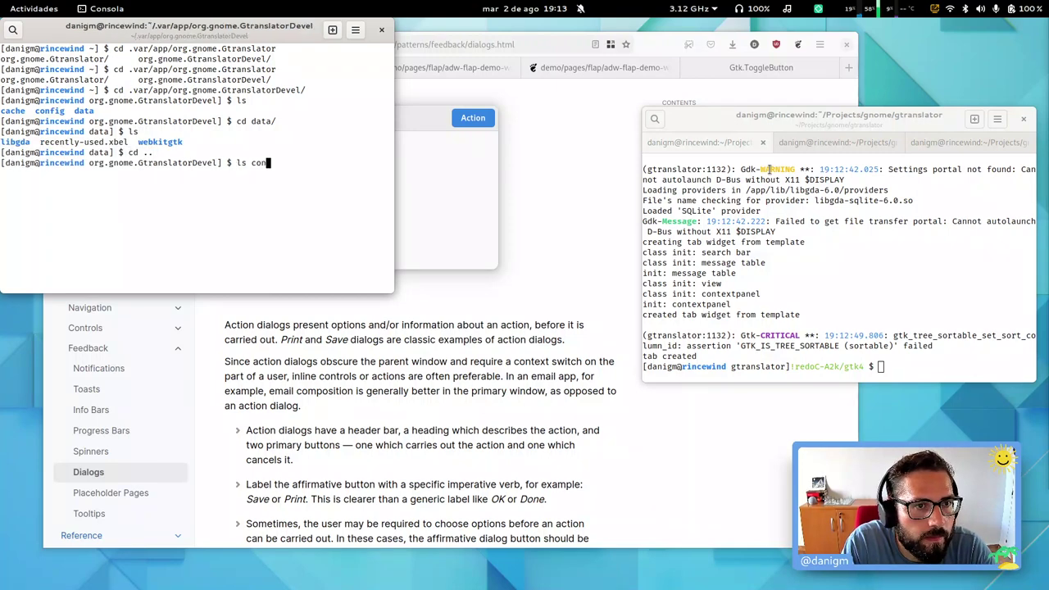
key("Tab")
key("Return")
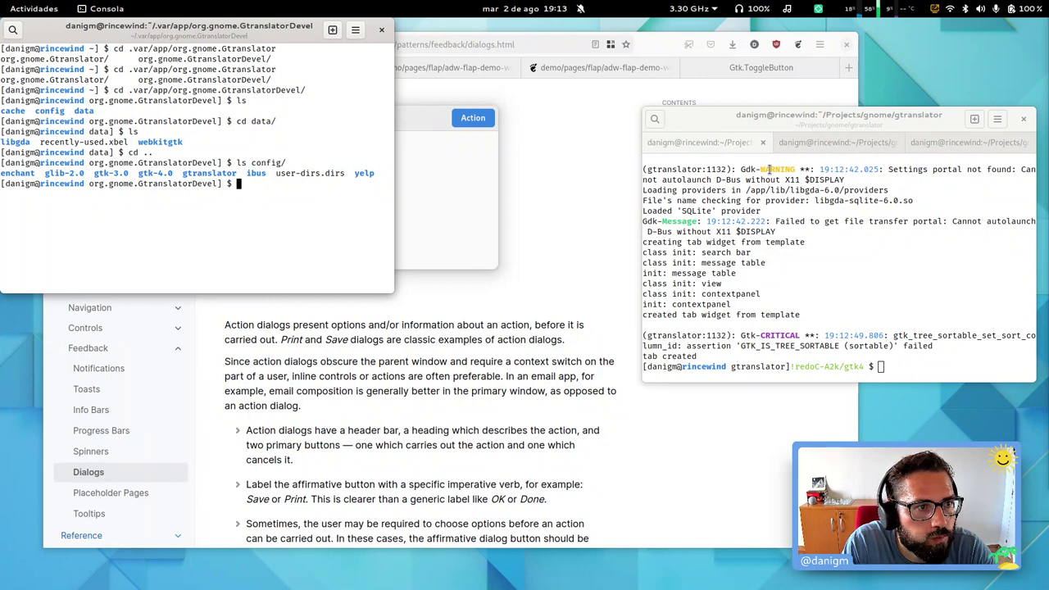
type("ls")
key("Return")
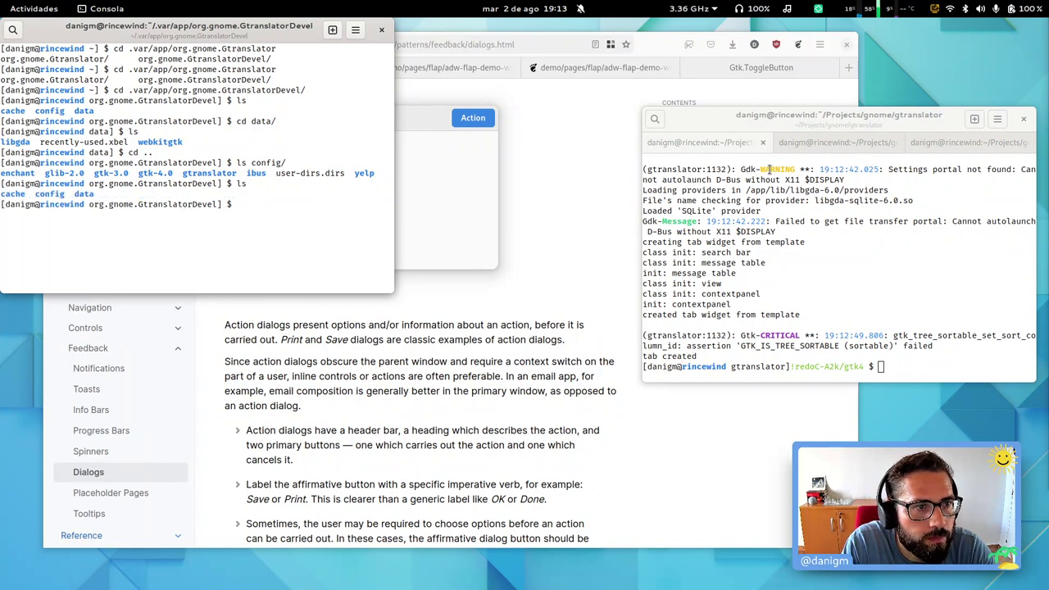
type("ls data/")
key("Return")
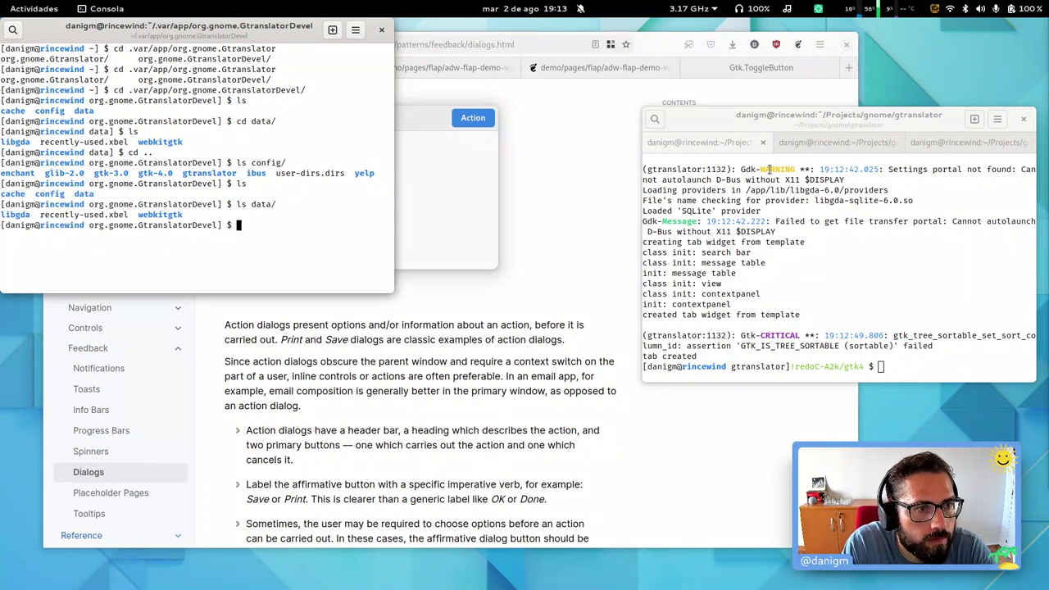
key("Up")
type("libgda/")
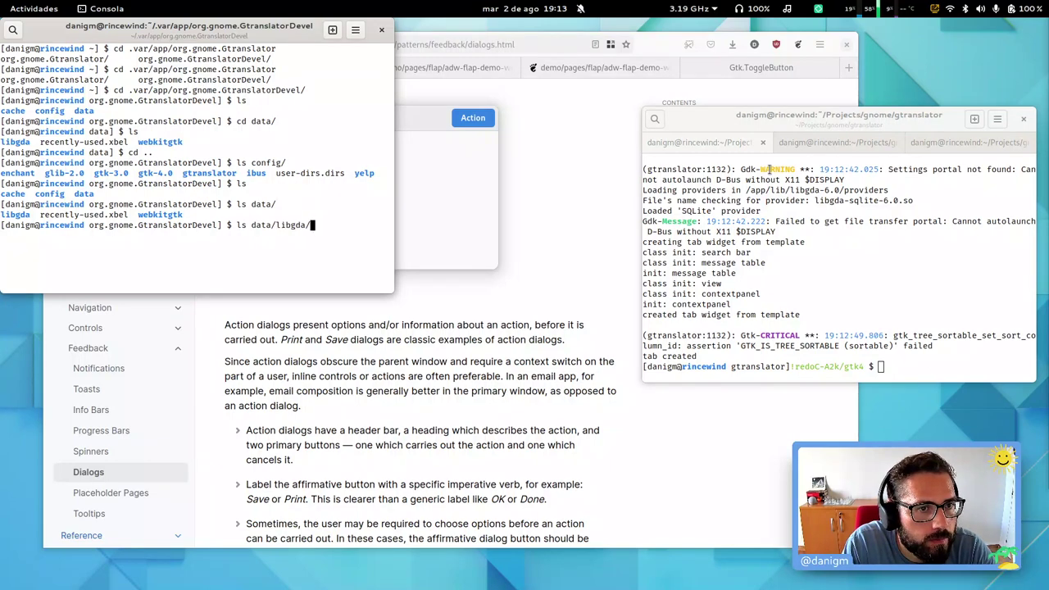
key("ctrl+c")
Step: Search the file names under the current directory for nplural using find and grep
type("find . | grep ")
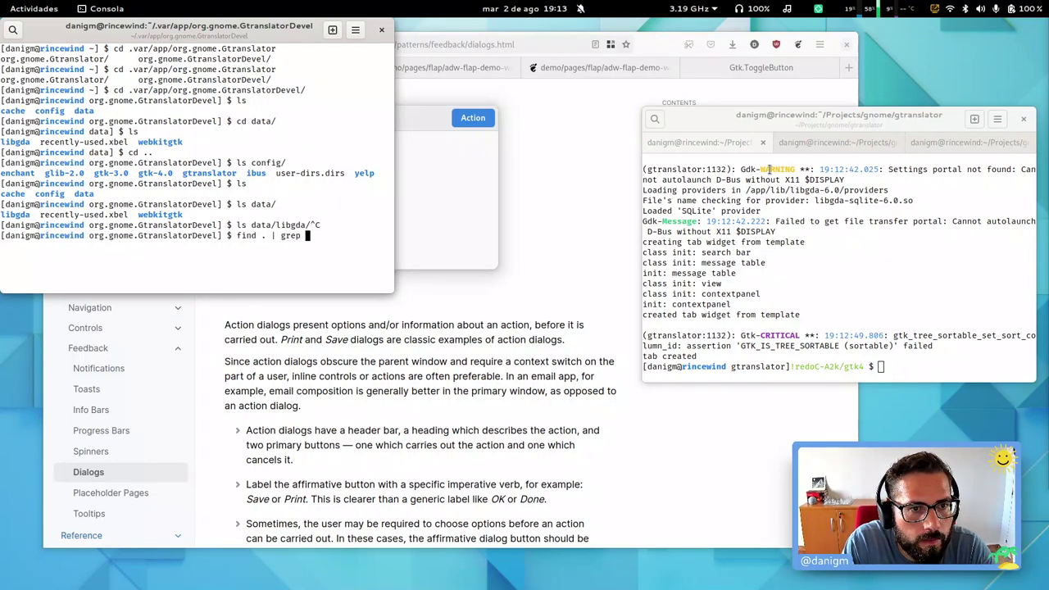
type("nplur")
type("al")
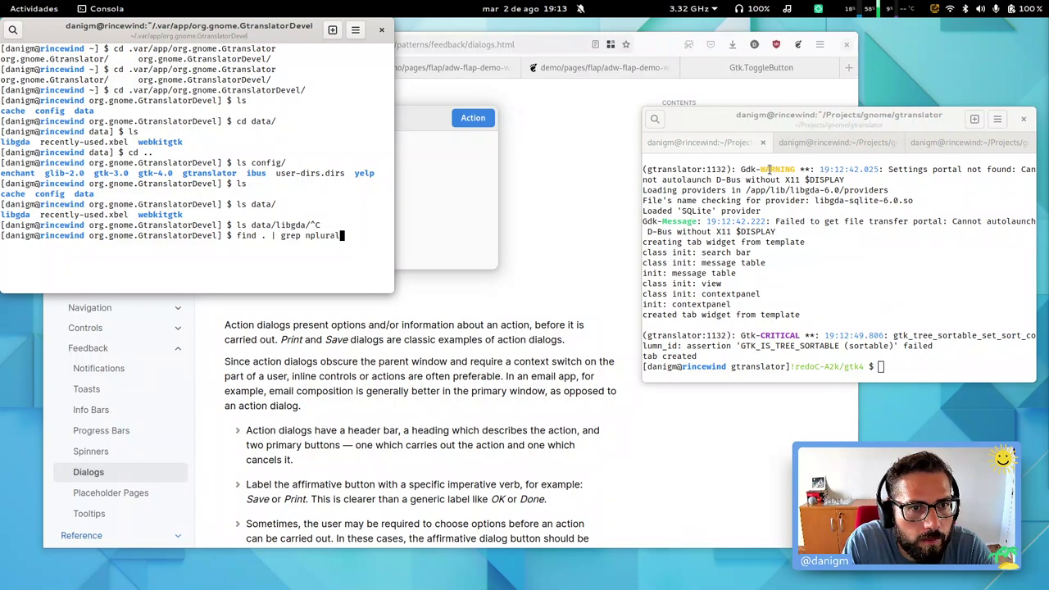
key("Return")
key("Up")
key("Home")
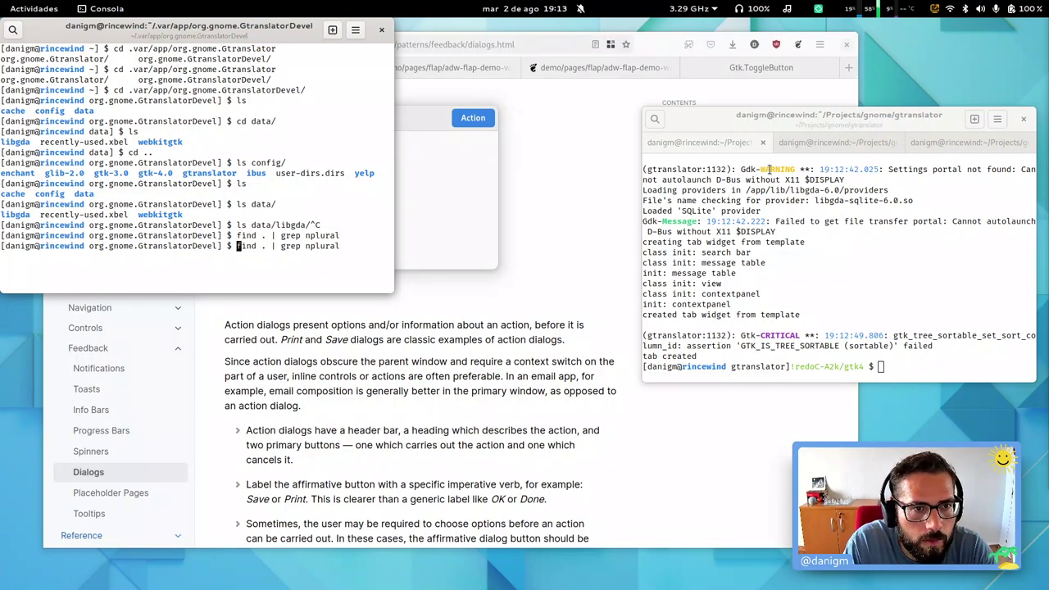
key("Delete")
key("Delete")
key("Delete")
key("Delete")
key("Delete")
key("Delete")
key("Delete")
key("Delete")
key("Return")
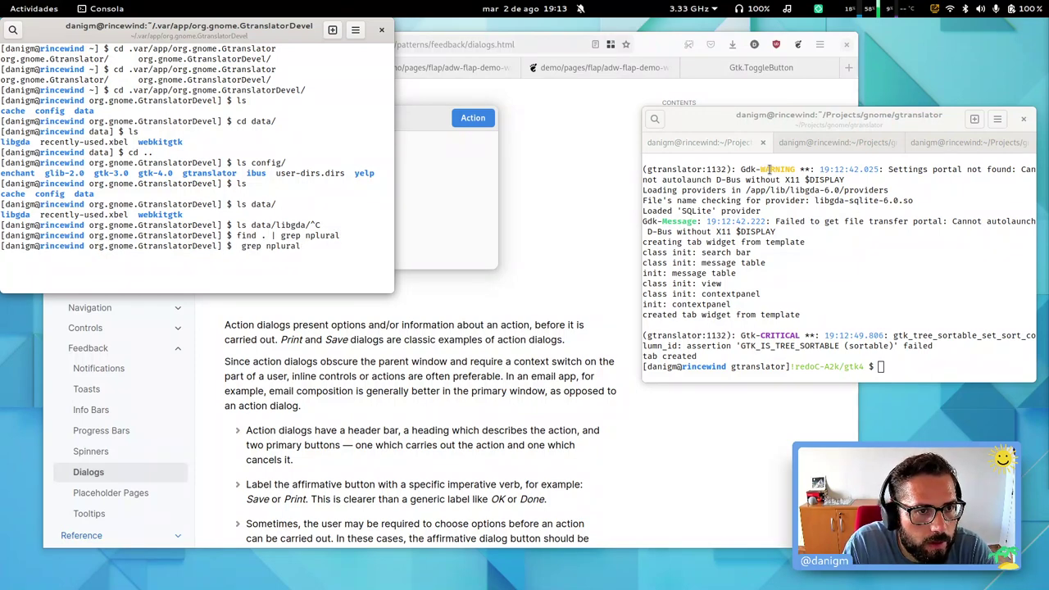
key("Return")
key("ctrl+c")
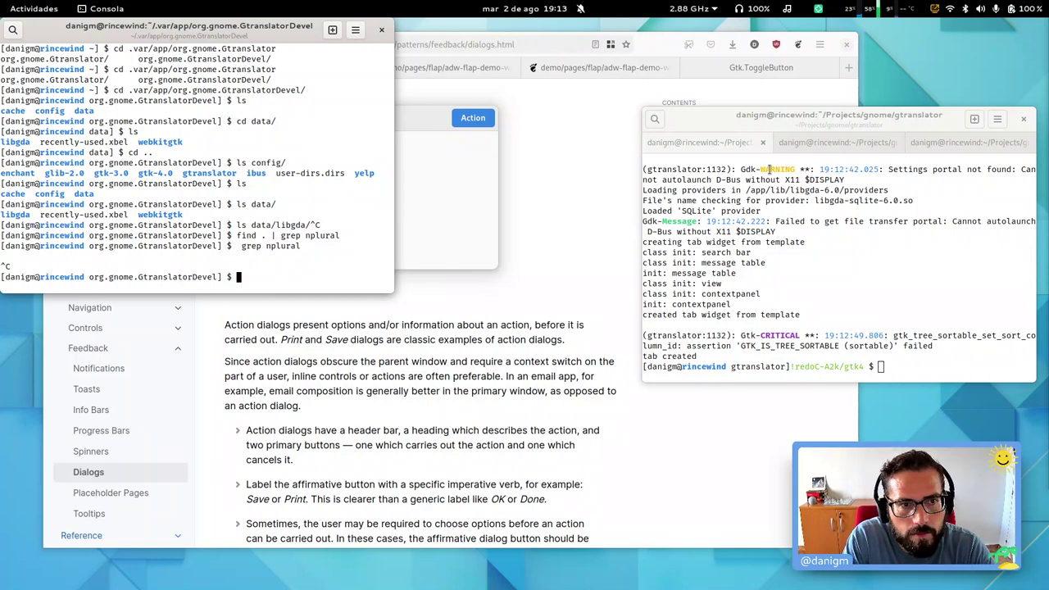
Step: Search the contents of all files in the current directory for nplural using rg
type("rg nl")
key("BackSpace")
type("plural *")
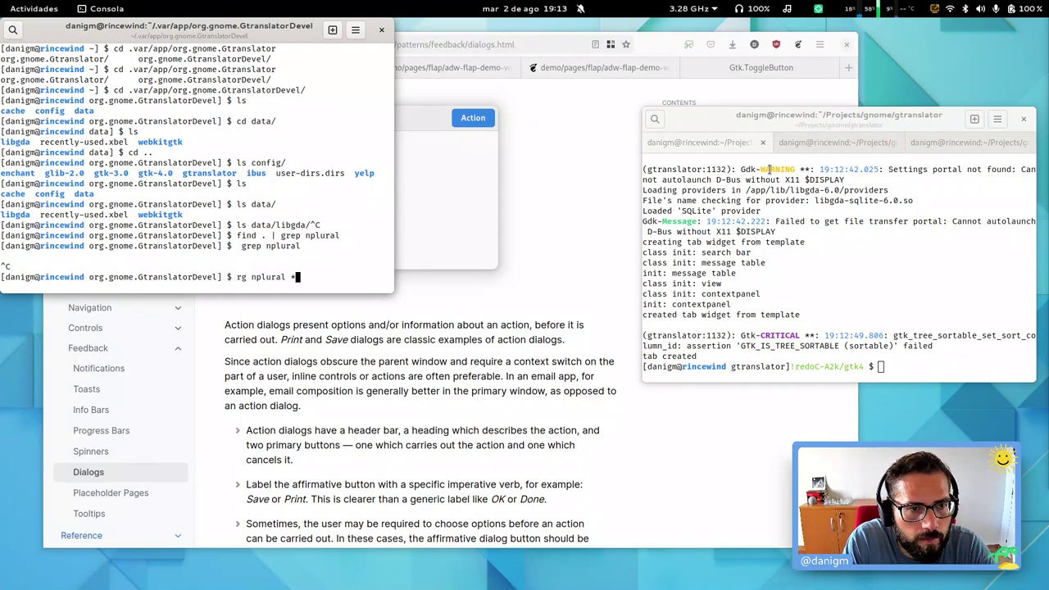
key("Return")
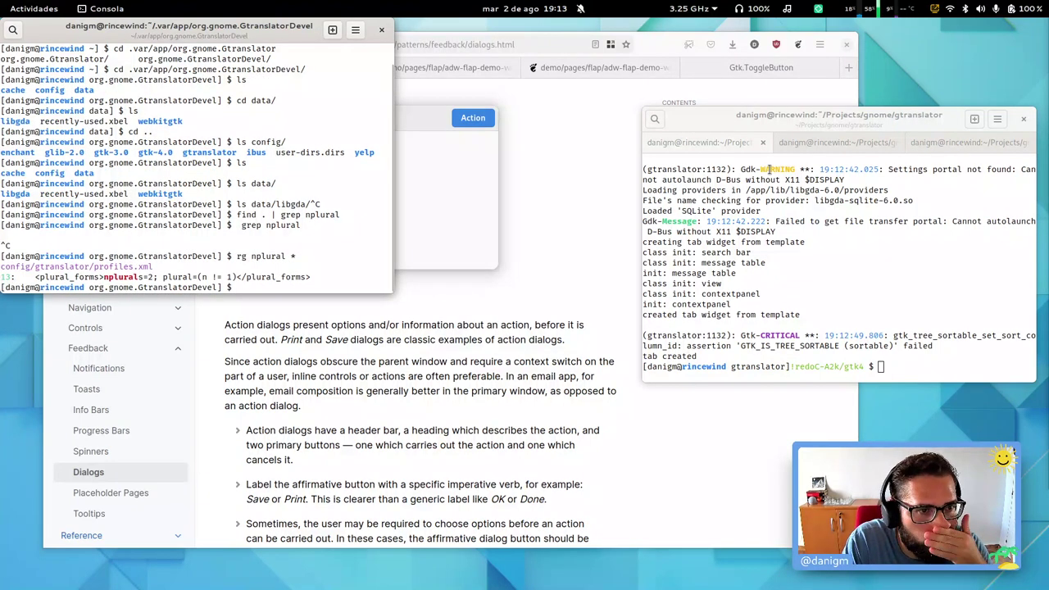
Step: Open config/gtranslator/profiles.xml in vim, unfold the profiles block and search for "plurals"
type("vim config/gtranslator/p")
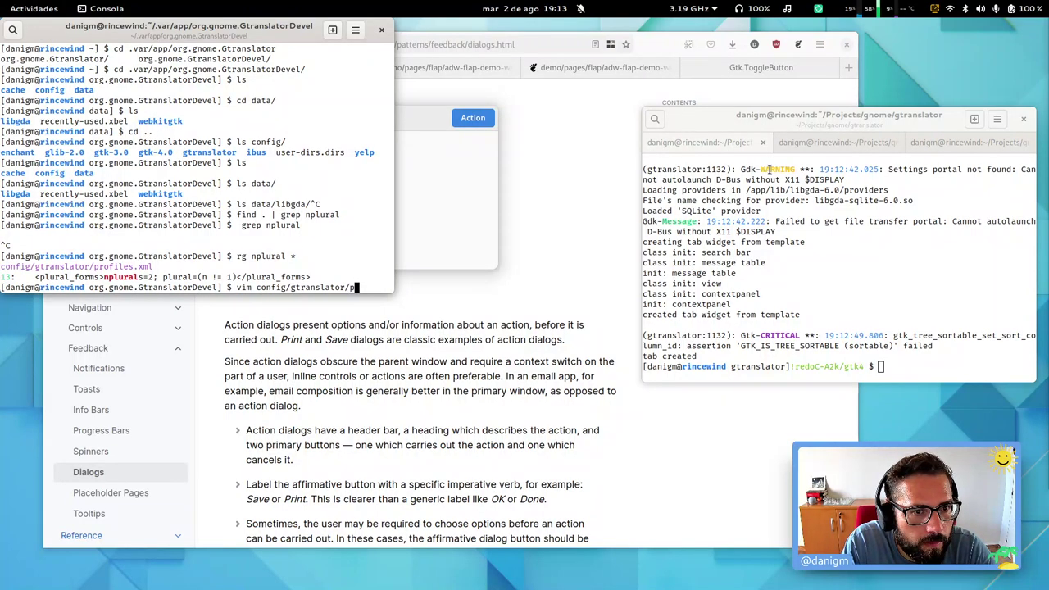
key("Tab")
key("Return")
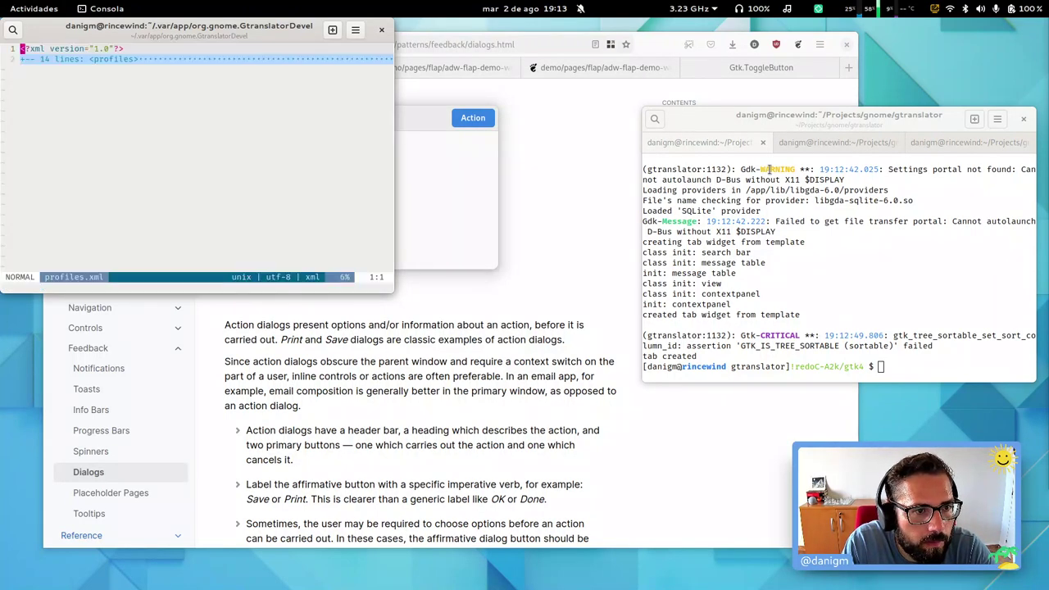
type("o/p")
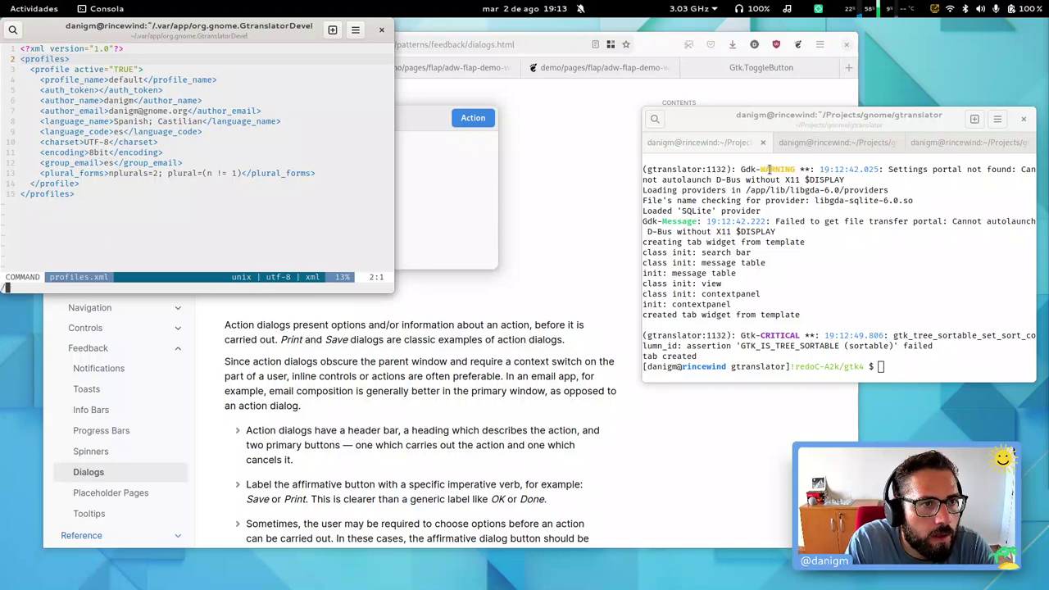
type("lurals")
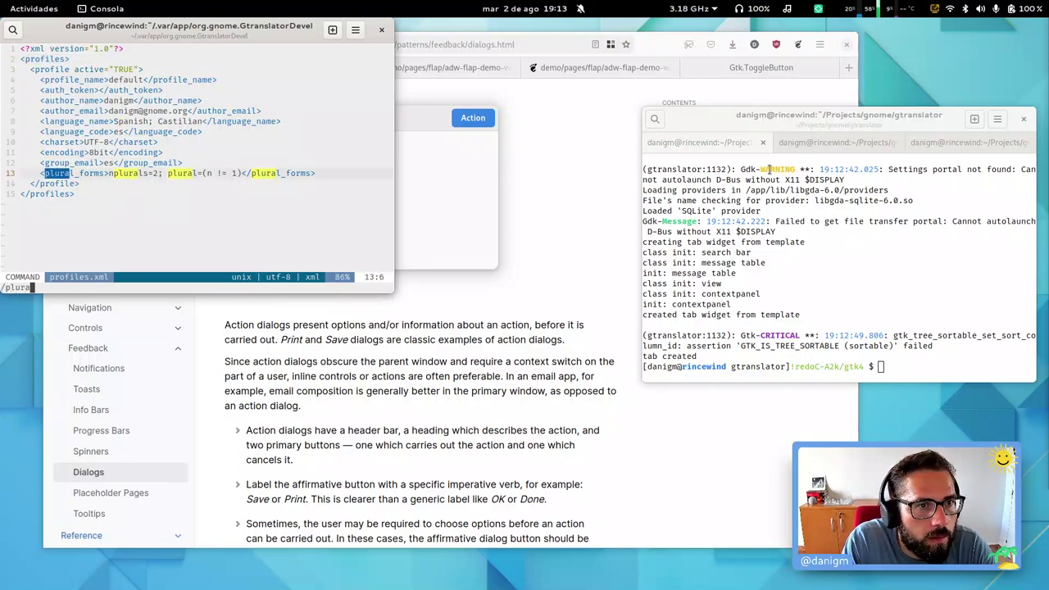
key("Return")
Step: Open a second terminal tab, change to the Descargas folder in the home directory and list its files
key("ctrl+shift+t")
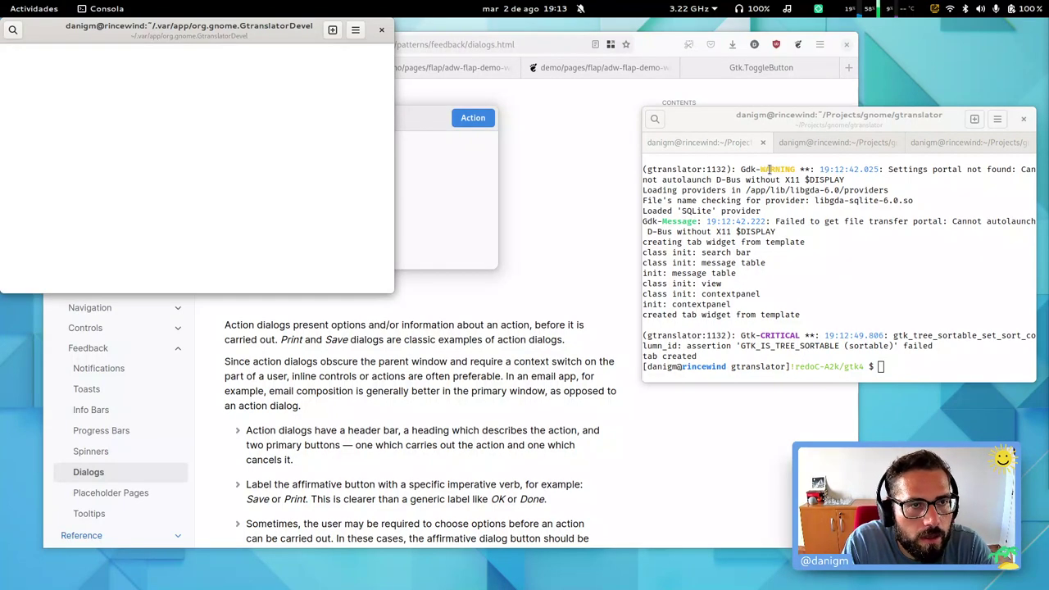
type("cd")
key("Return")
type("cd D")
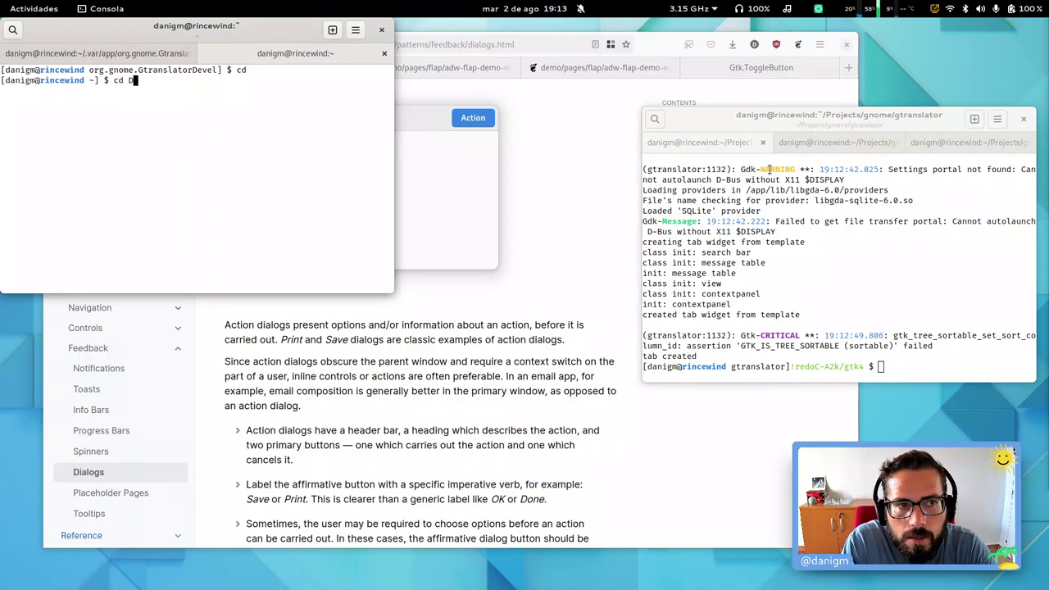
key("Tab")
key("Return")
type("ls")
key("Return")
type("vv")
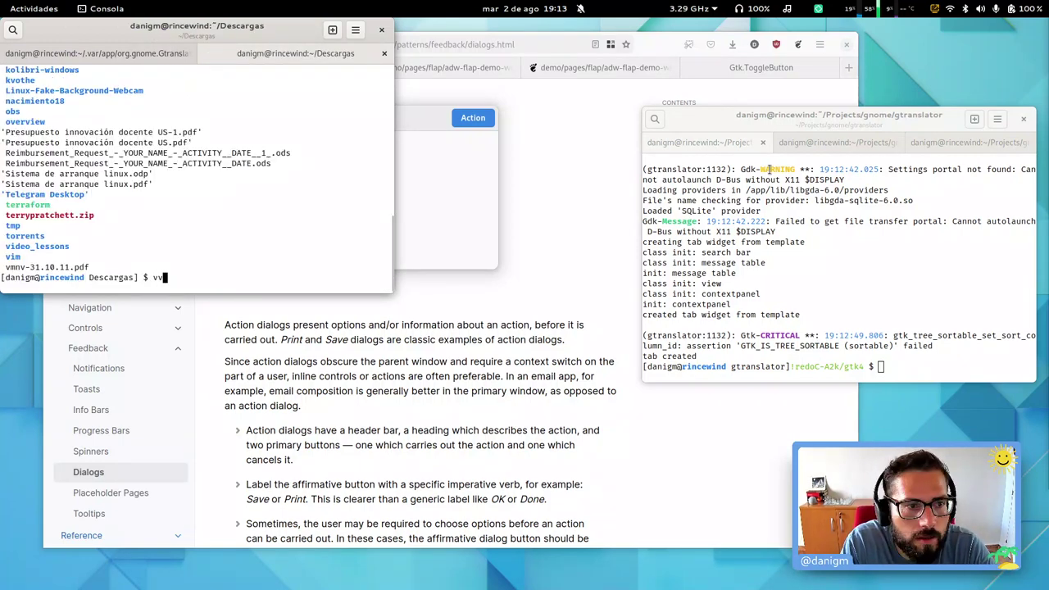
key("BackSpace")
type("im org.gn")
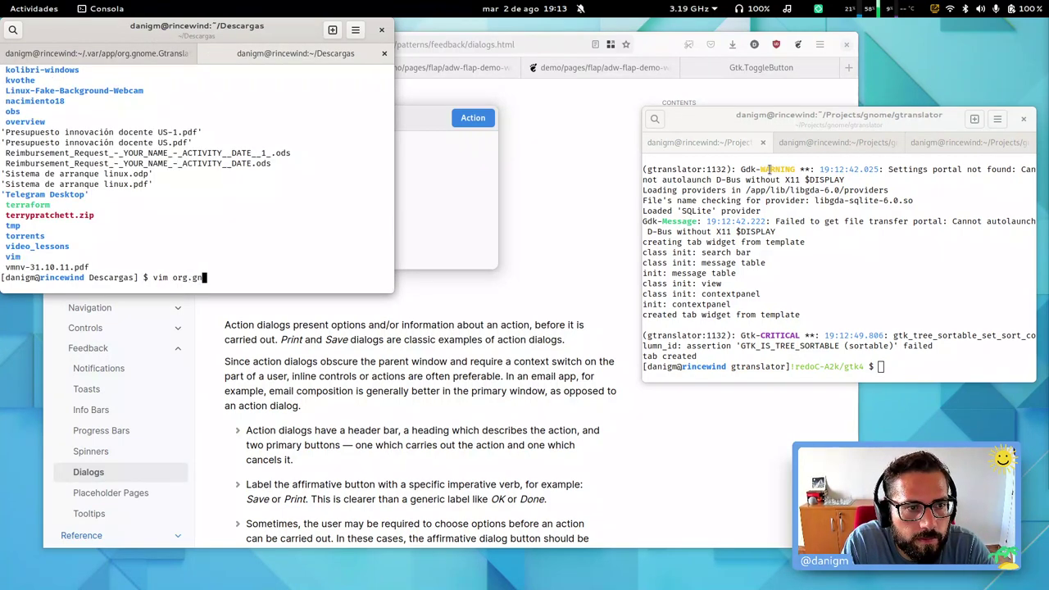
key("BackSpace")
key("BackSpace")
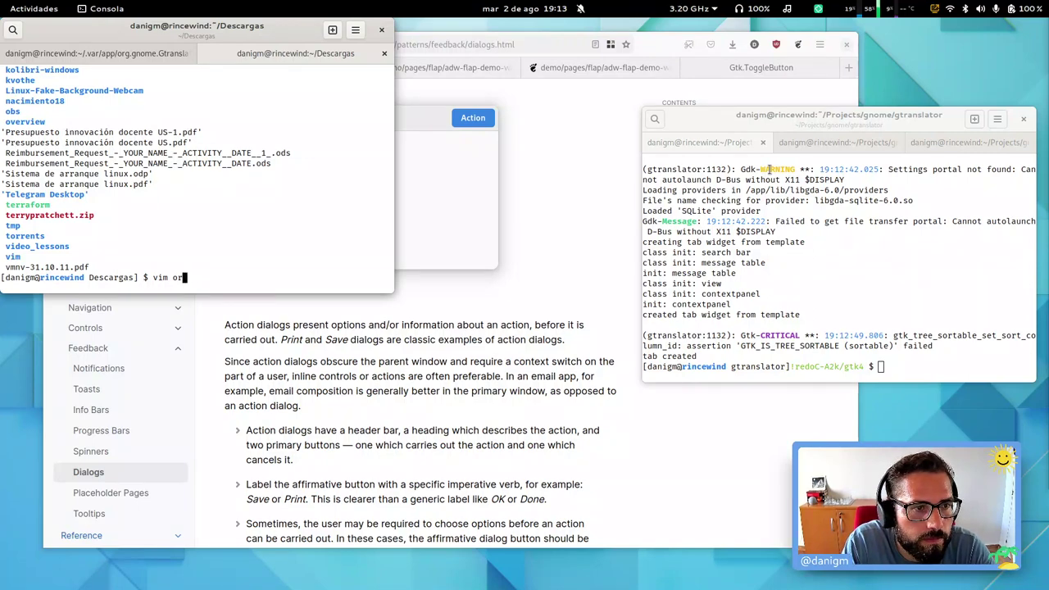
key("BackSpace")
key("BackSpace")
key("ctrl+c")
Step: List the files in Descargas whose names end in po using ls and grep
type("ls | ")
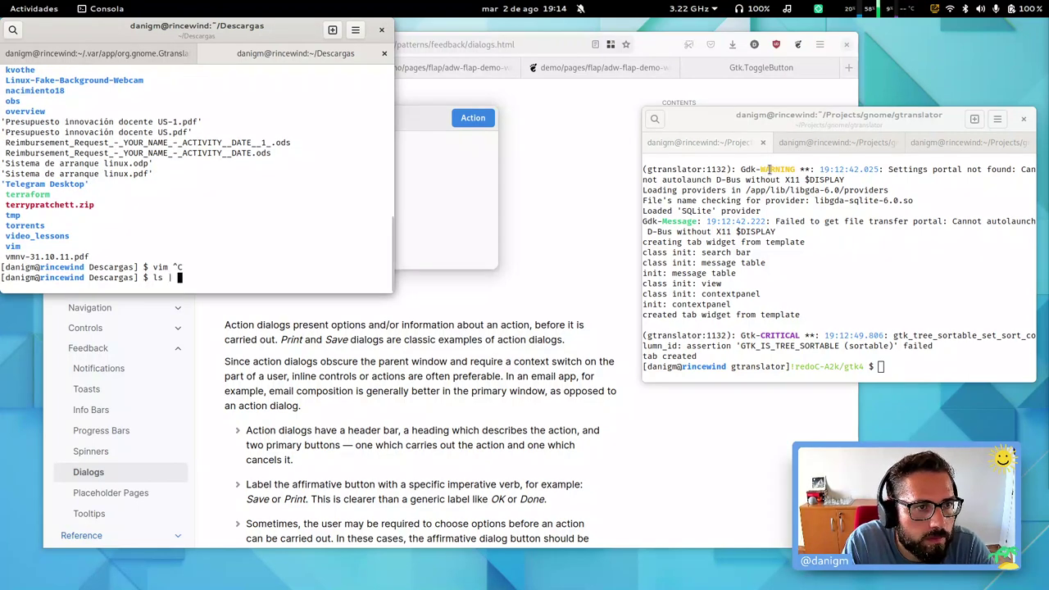
type("grep po$")
key("Return")
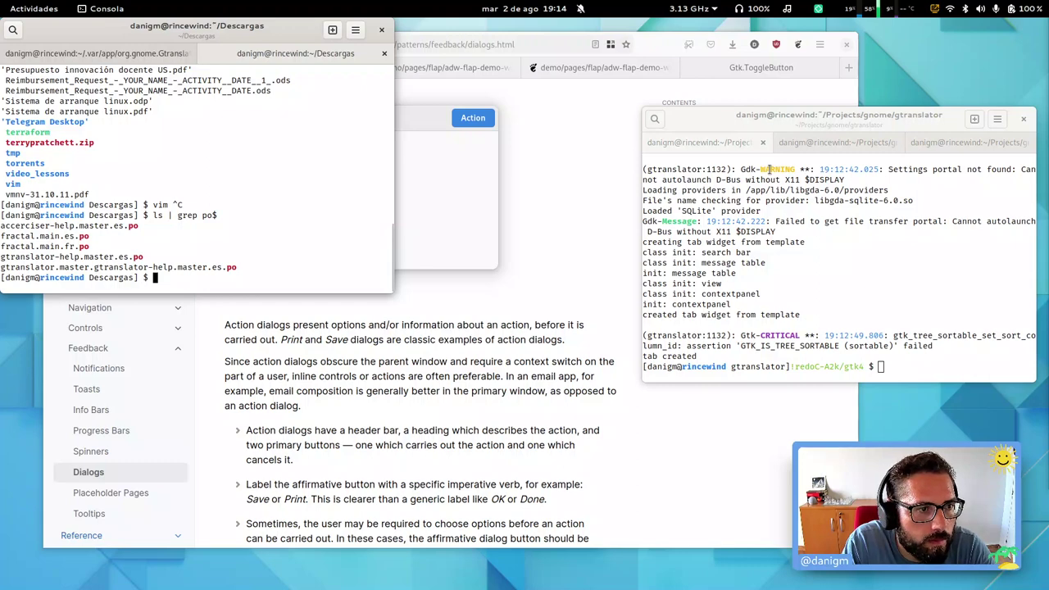
Step: Open fractal.main.es.po in vim and search for "nplura"
type("vim fractal.main.es.po")
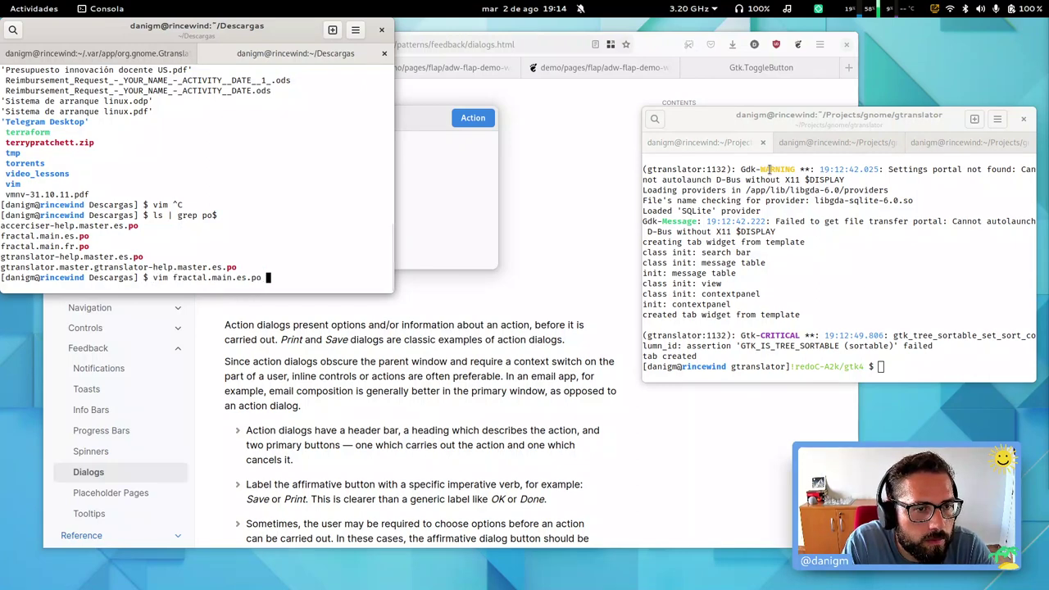
key("Return")
type("/n")
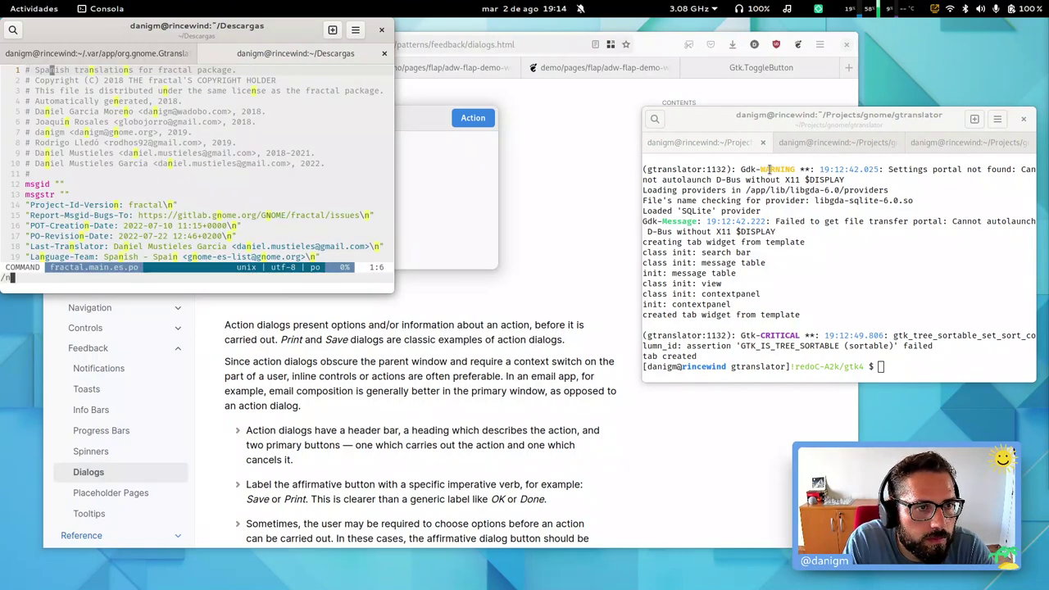
type("plura")
key("Return")
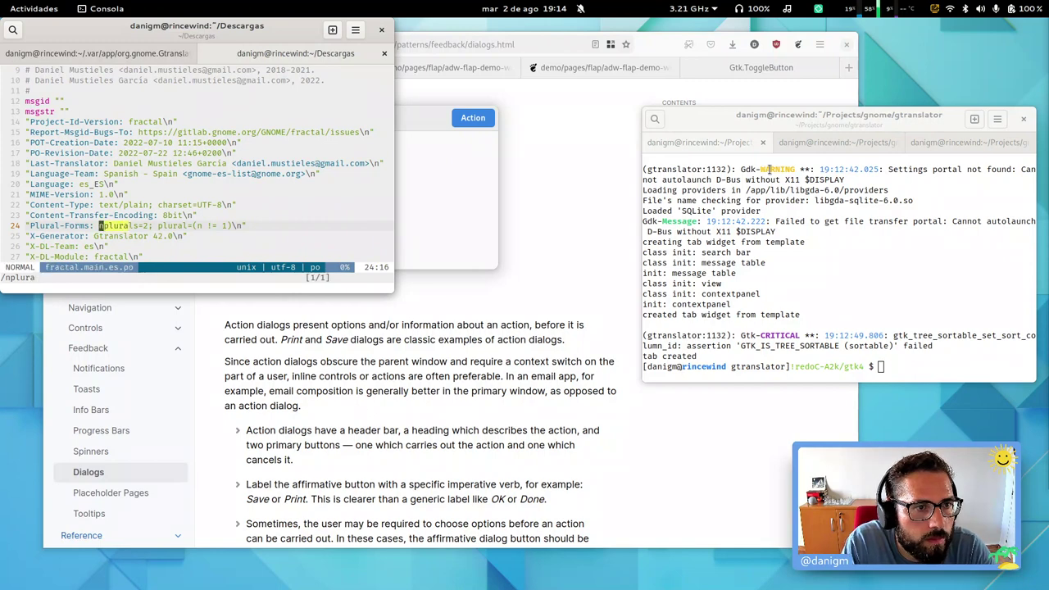
key("g")
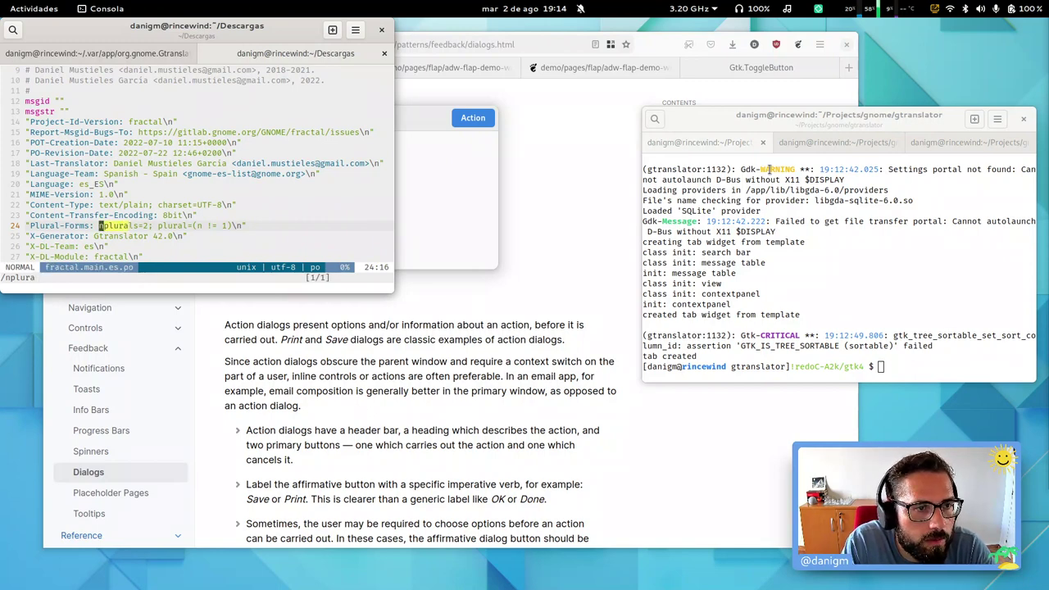
Step: Compare the plural forms line in profiles.xml with the Plural-Forms header in fractal.main.es.po
key("ctrl+Page_Up")
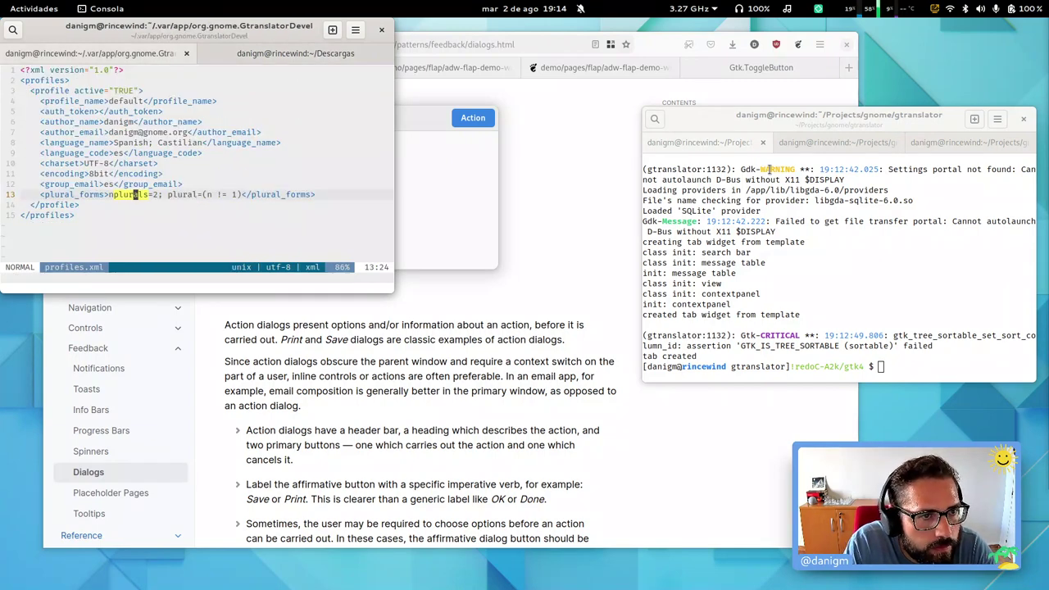
key("ctrl+Page_Down")
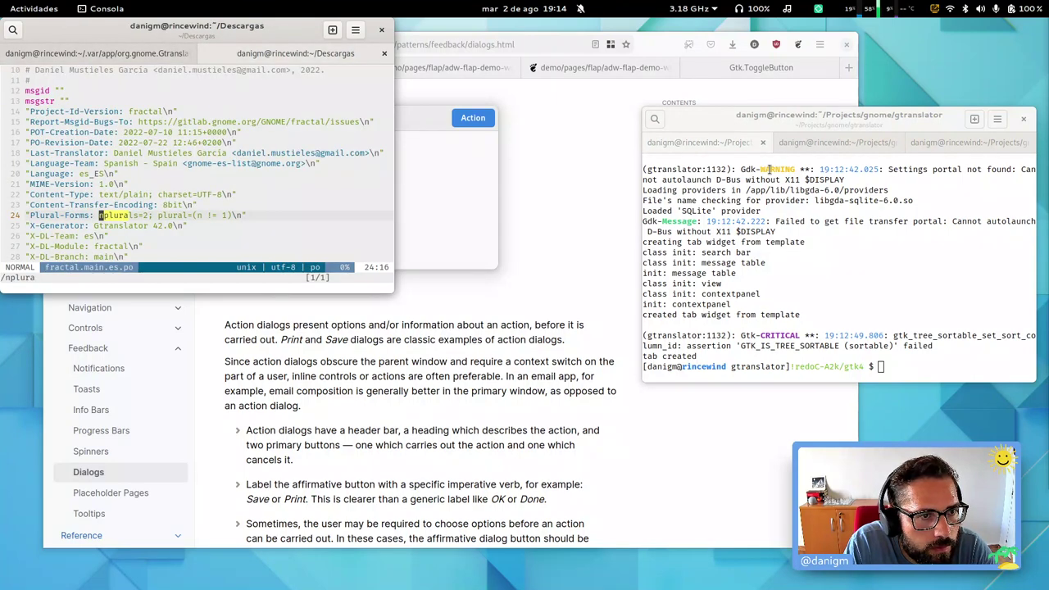
key("ctrl+Page_Up")
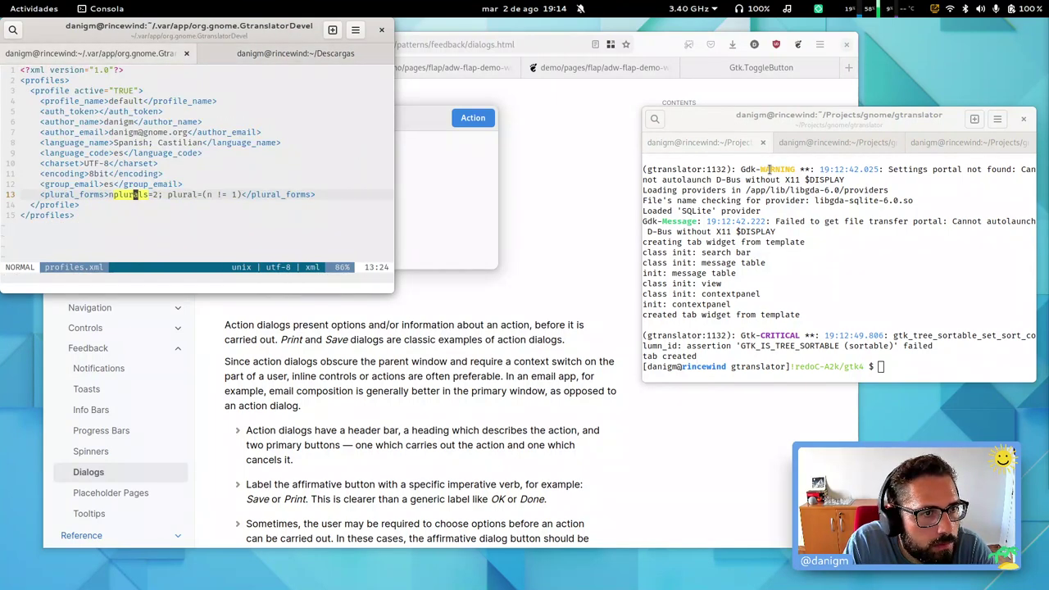
key("ctrl+Page_Down")
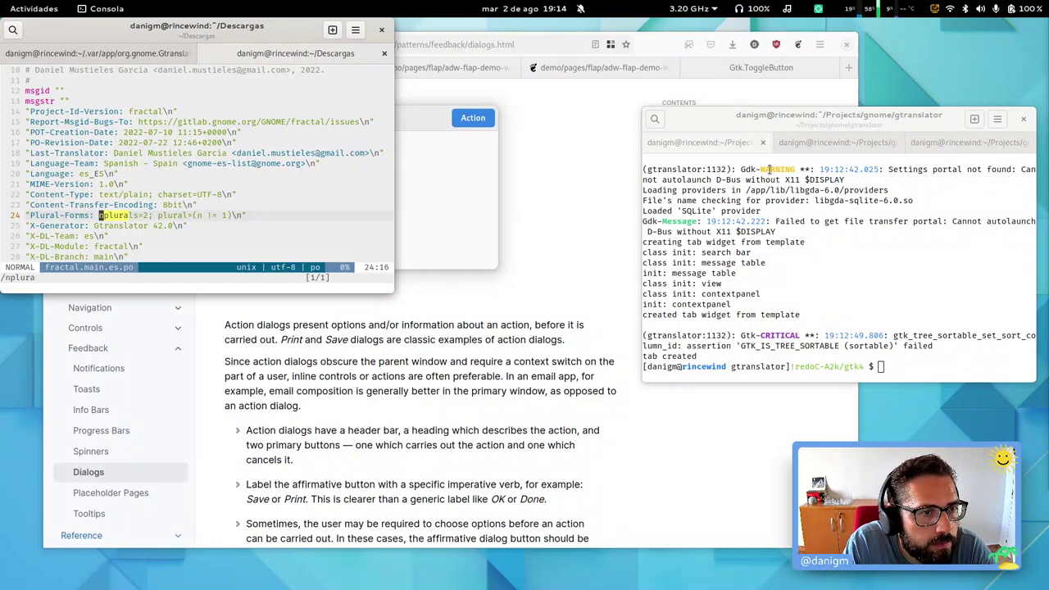
key("ctrl+Page_Up")
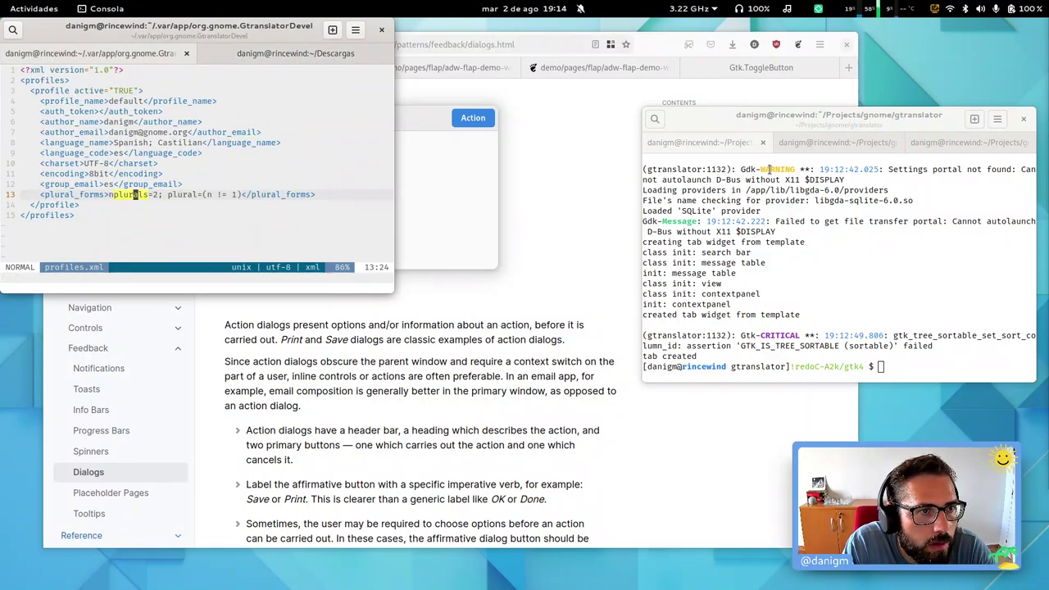
Step: Quit vim in both terminal tabs, closing profiles.xml and fractal.main.es.po
type(":q")
key("Return")
key("ctrl+Page_Down")
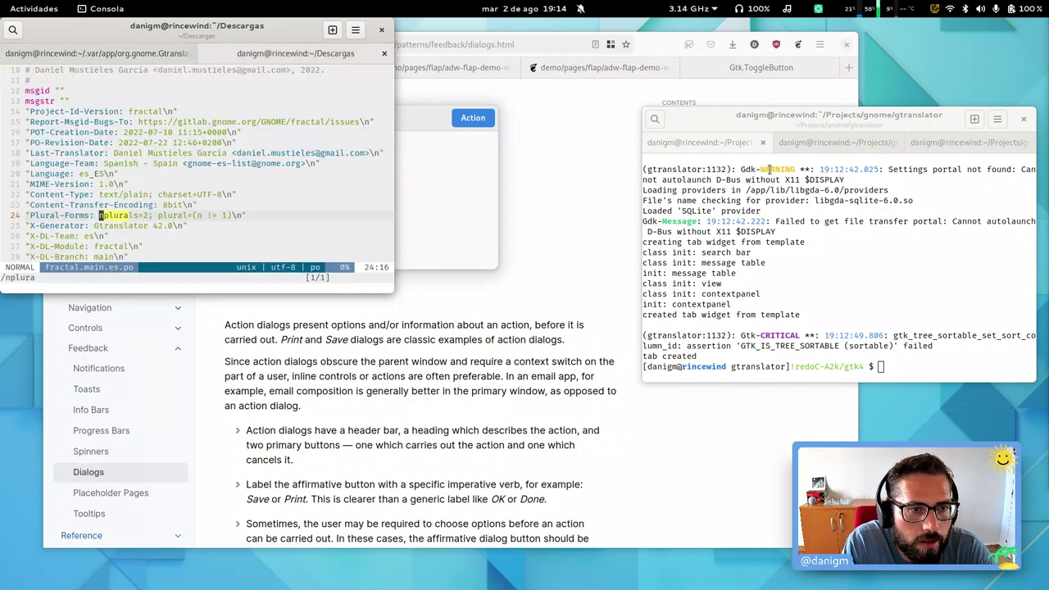
type(":q")
key("Return")
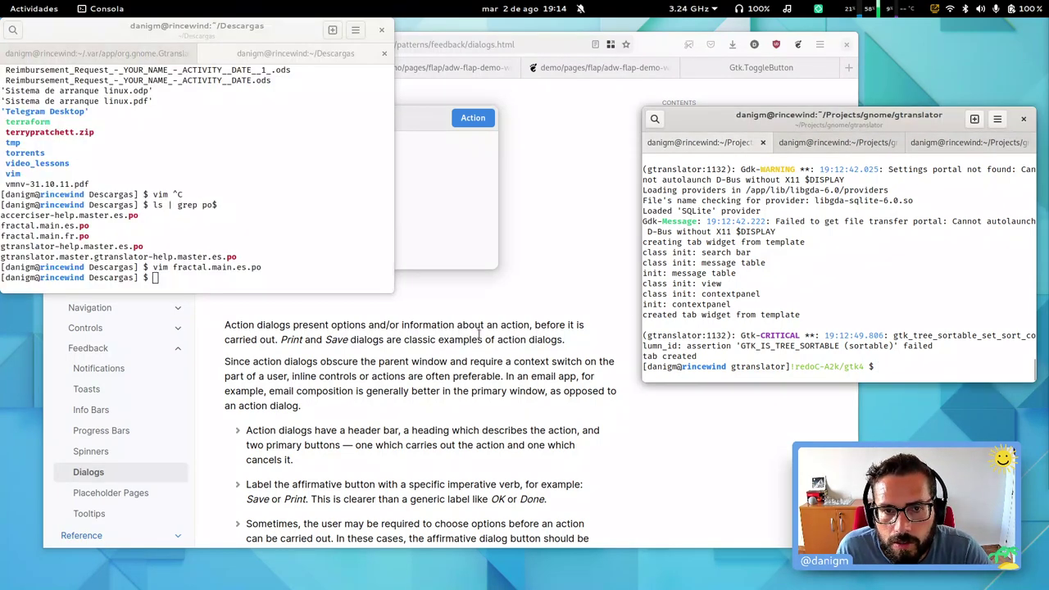
Step: Switch to Firefox and read the Action Dialogs section of the GNOME dialog guidelines, including its illustration and three bullet points
left_click(538, 300)
scroll(492, 352, "down", 4)
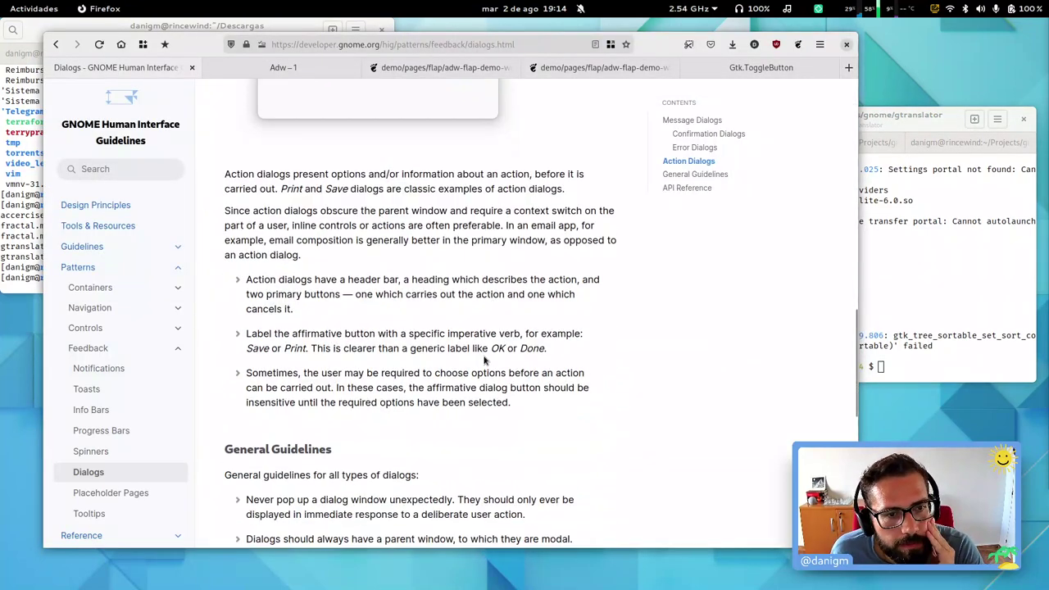
scroll(484, 360, "up", 1)
triple_click(328, 283)
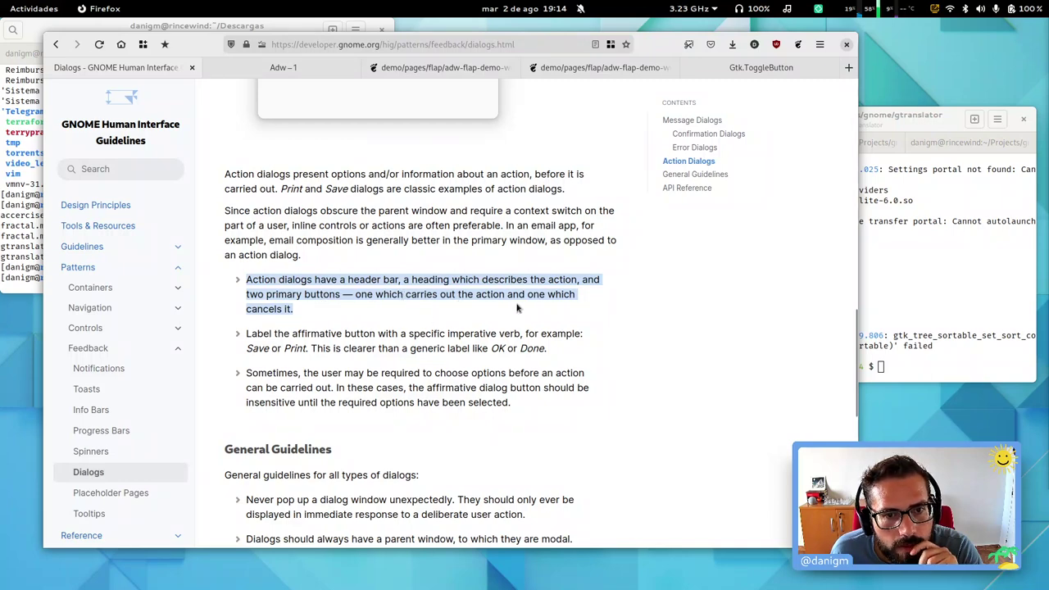
scroll(471, 287, "up", 5)
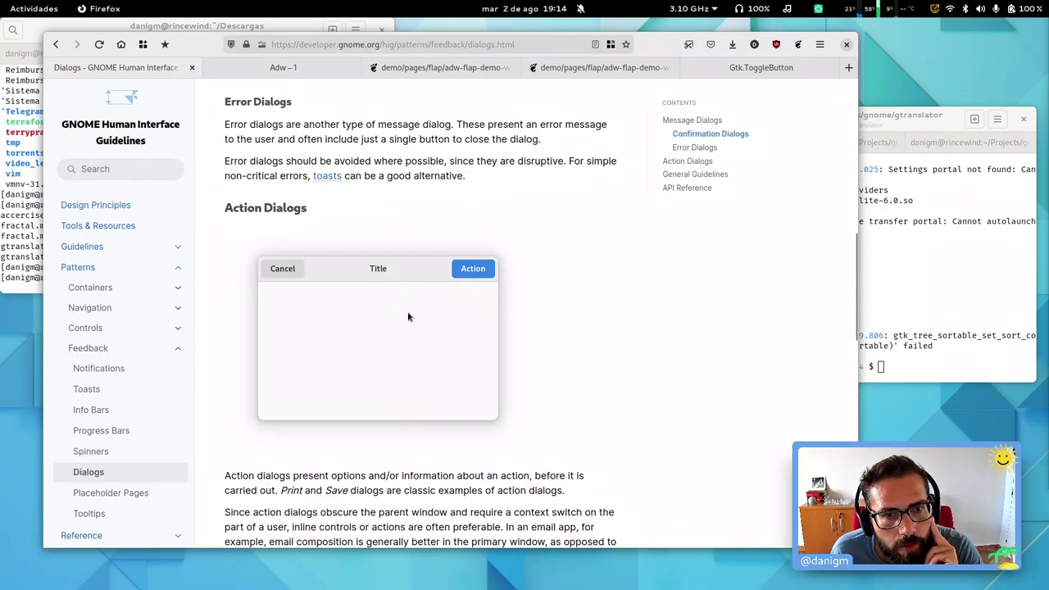
scroll(434, 332, "down", 5)
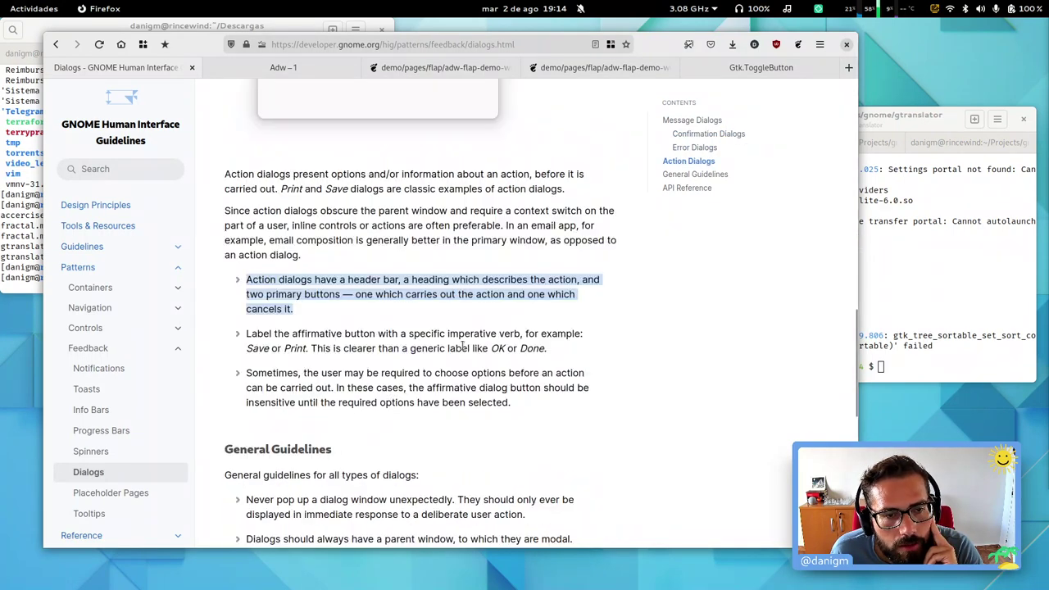
triple_click(348, 338)
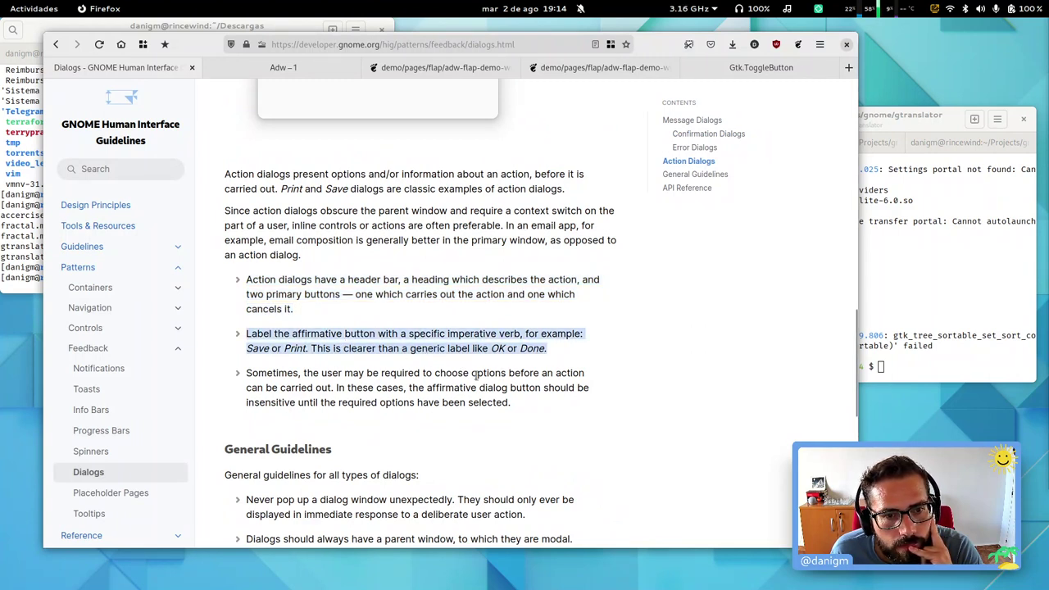
triple_click(455, 385)
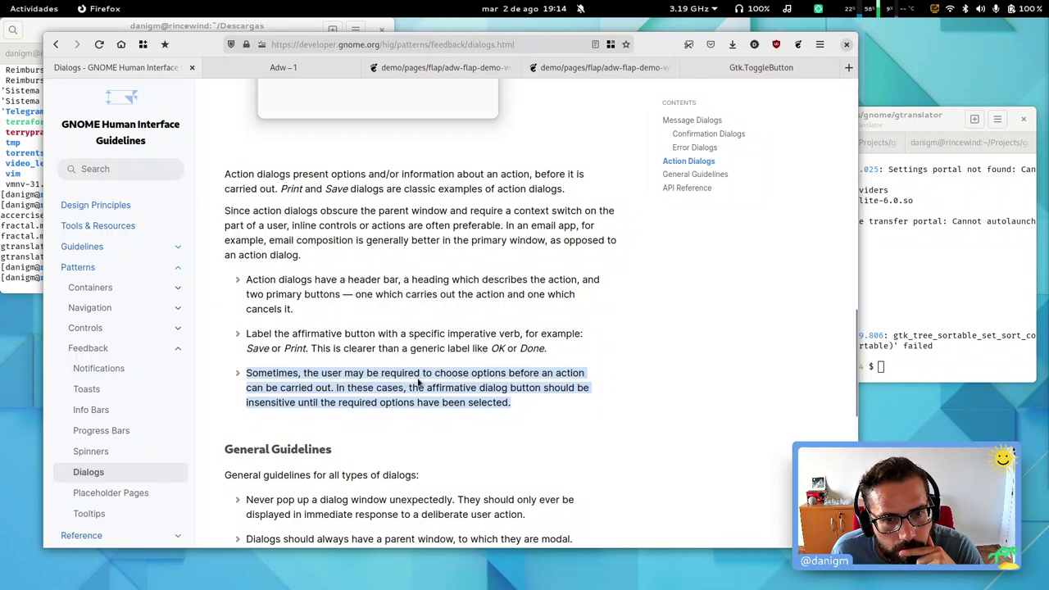
left_click(559, 384)
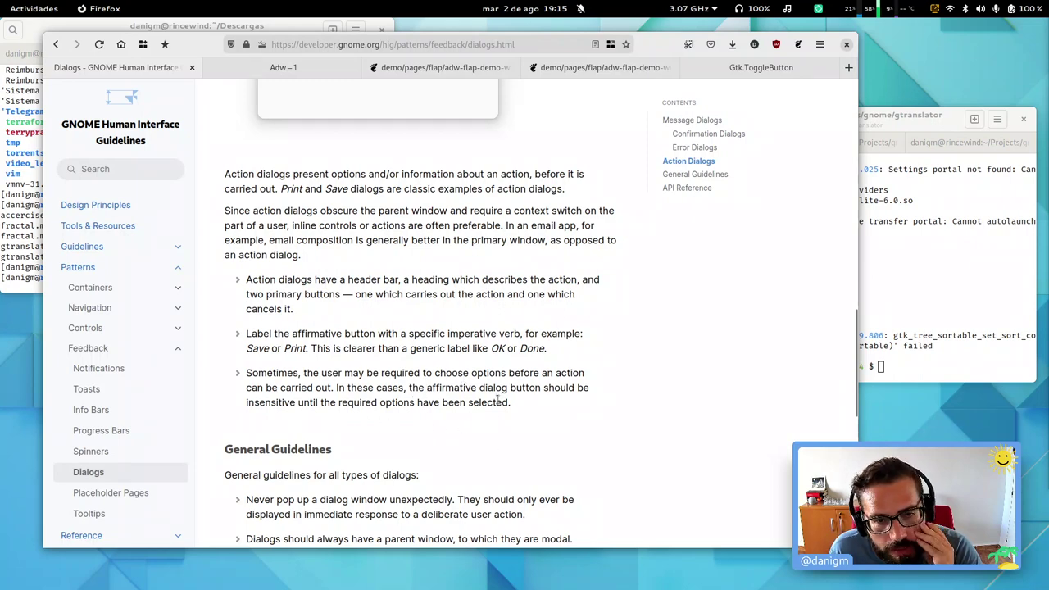
Step: Read the General Guidelines and the dialog button guidelines down to the API Reference on the Dialogs page
scroll(547, 385, "down", 5)
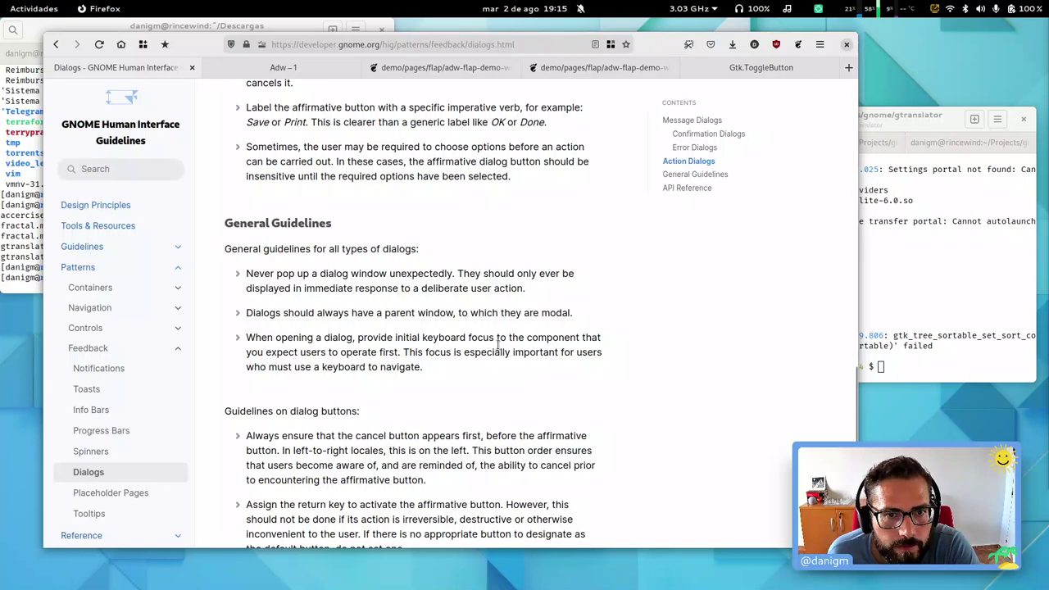
scroll(487, 353, "down", 2)
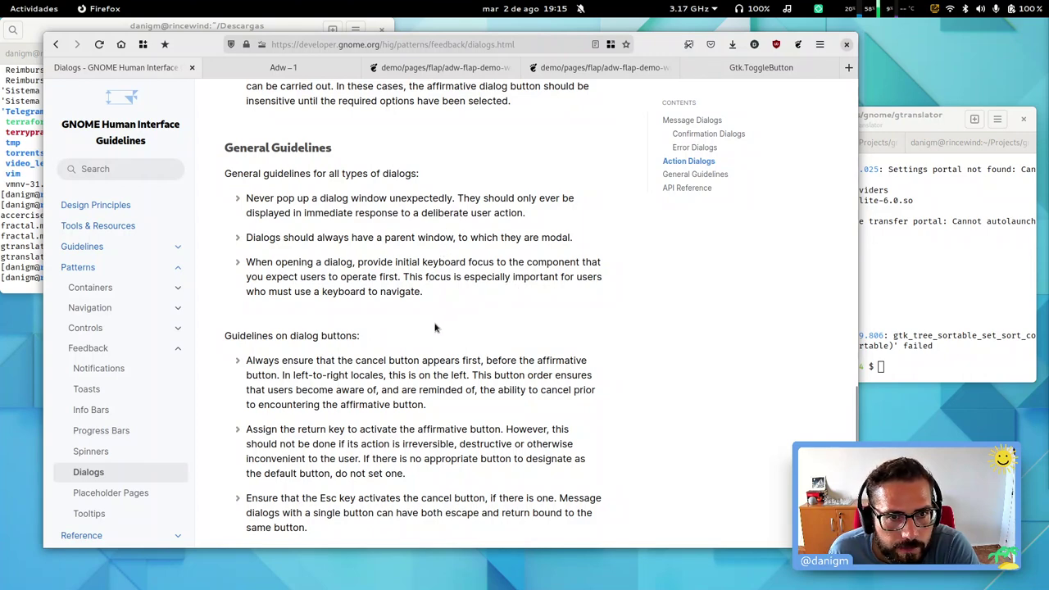
scroll(449, 330, "down", 2)
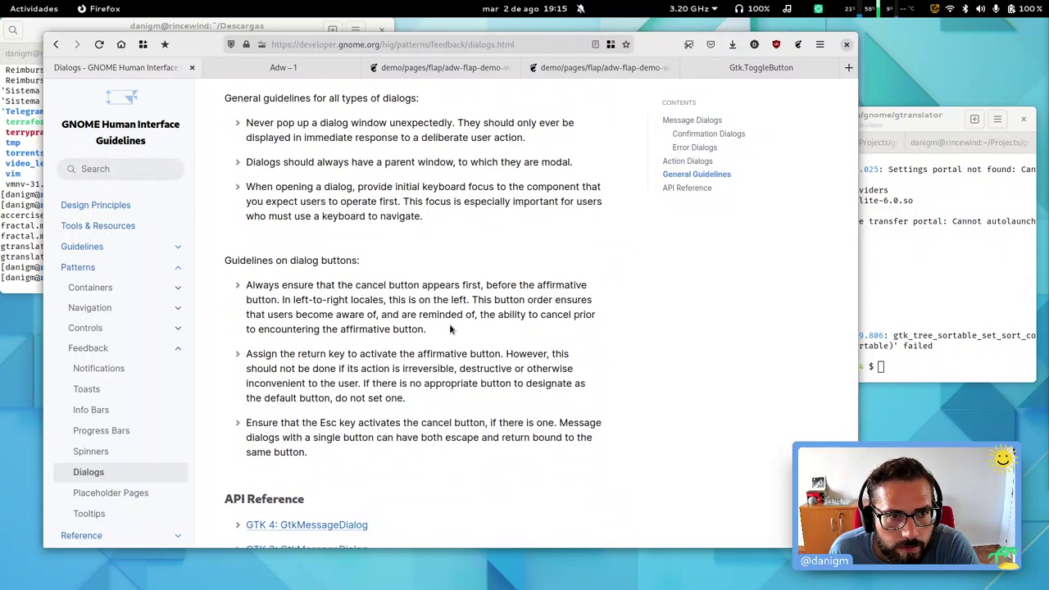
scroll(449, 330, "down", 2)
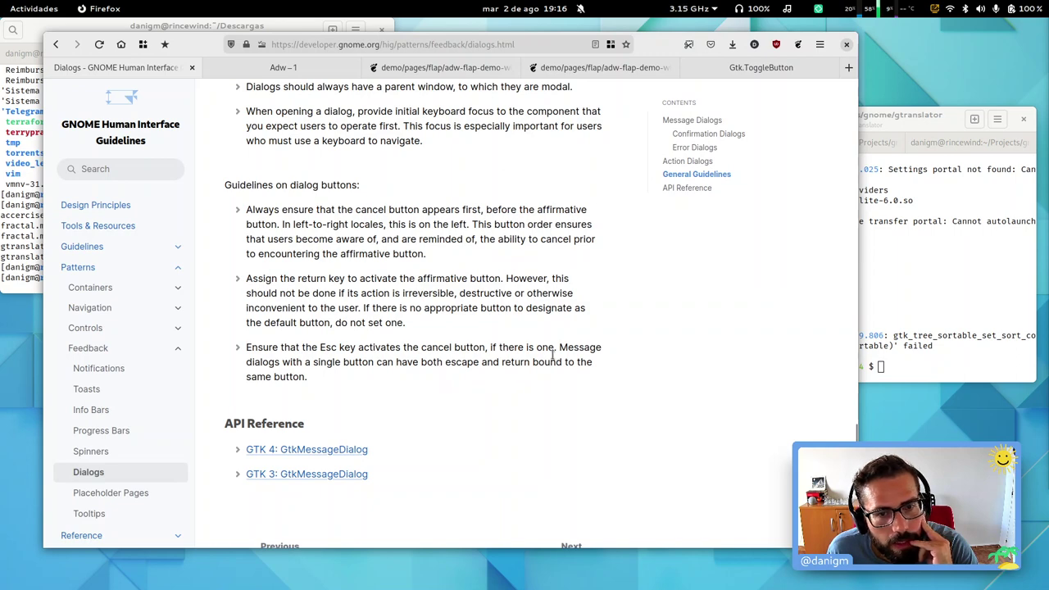
scroll(567, 363, "down", 2)
Step: Open the Placeholder Pages guideline that follows Dialogs and skim its content
left_click(577, 500)
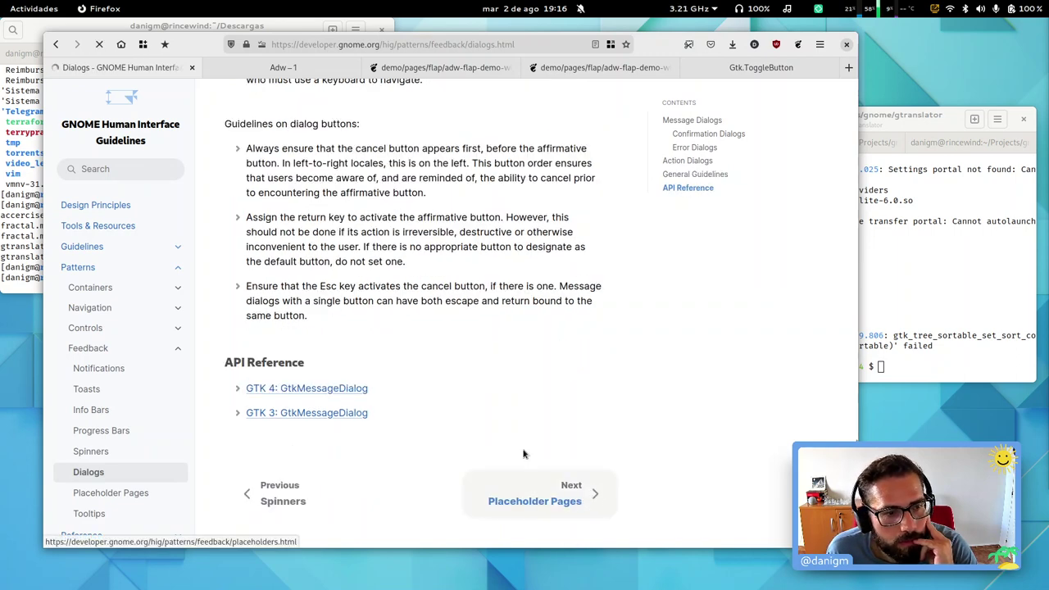
scroll(483, 409, "down", 4)
scroll(632, 344, "up", 4)
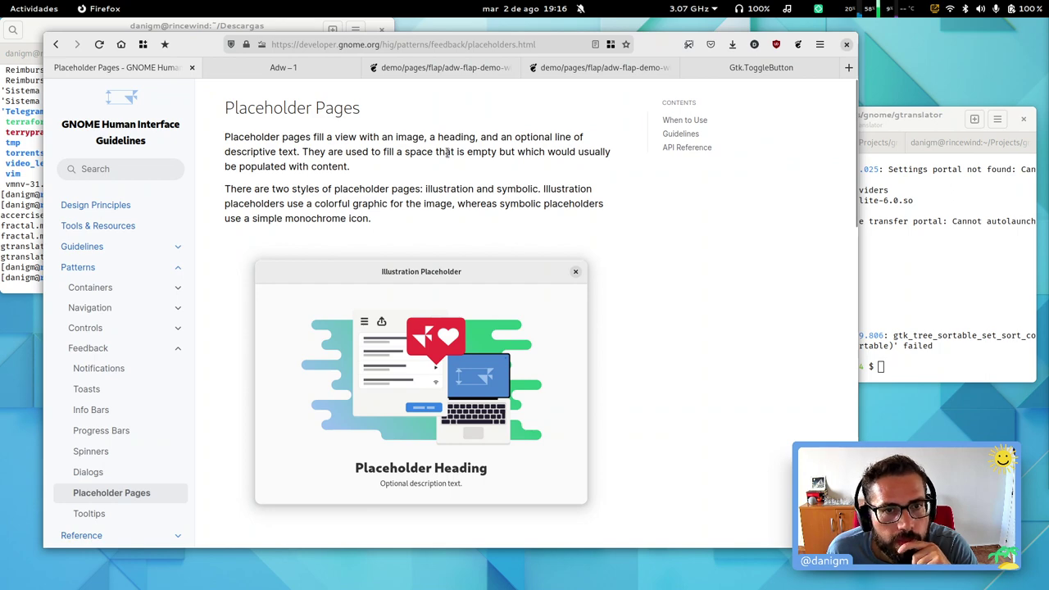
Step: Run /app/bin/gtranslator from the project terminal, inspect its "Select a Po file" start window and close it
left_click(899, 234)
key("Up")
key("Return")
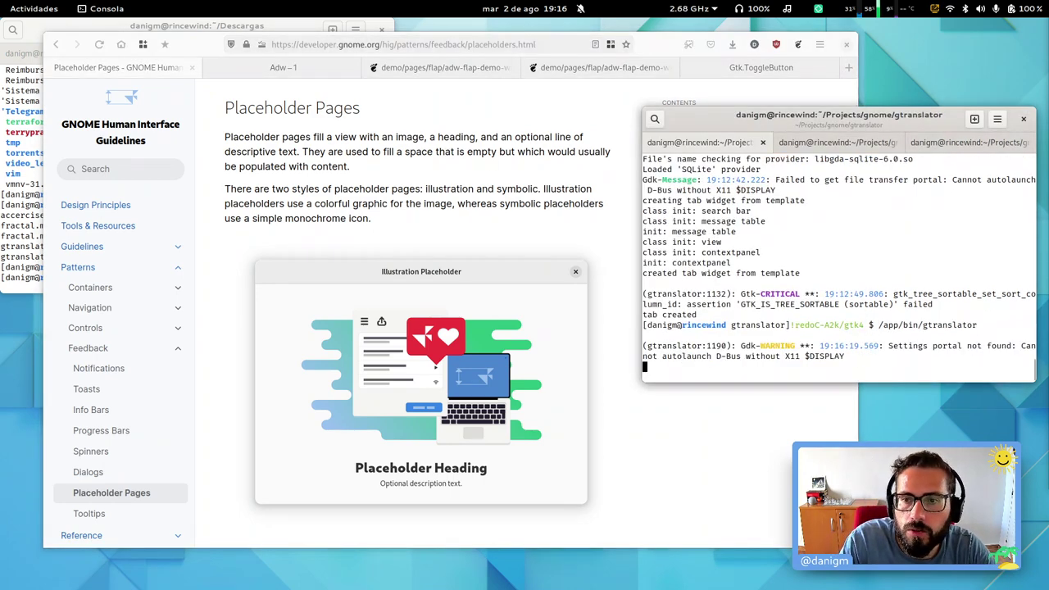
left_click_drag(351, 154, 605, 171)
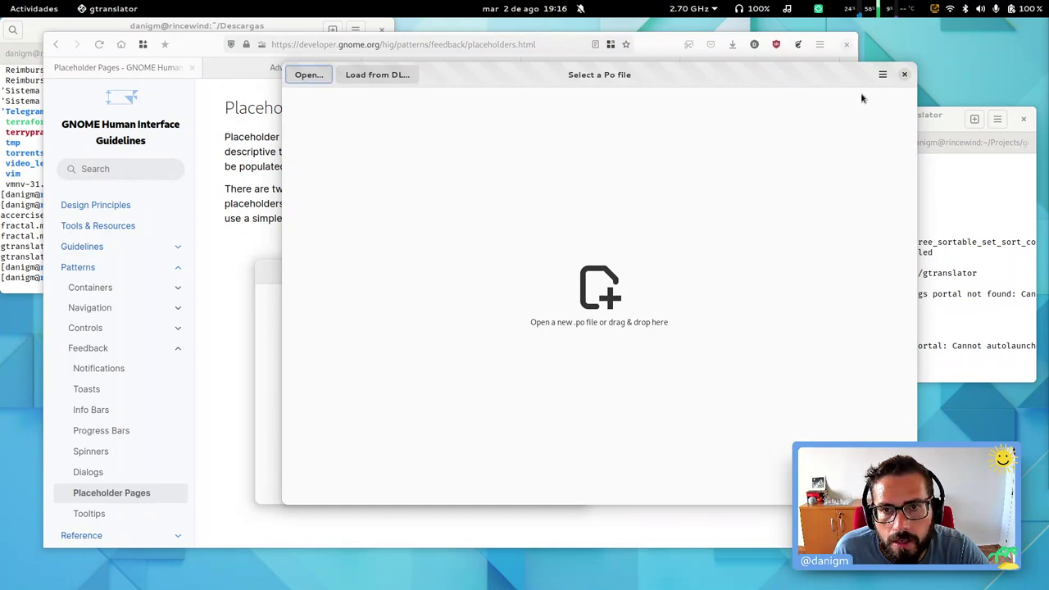
left_click(904, 74)
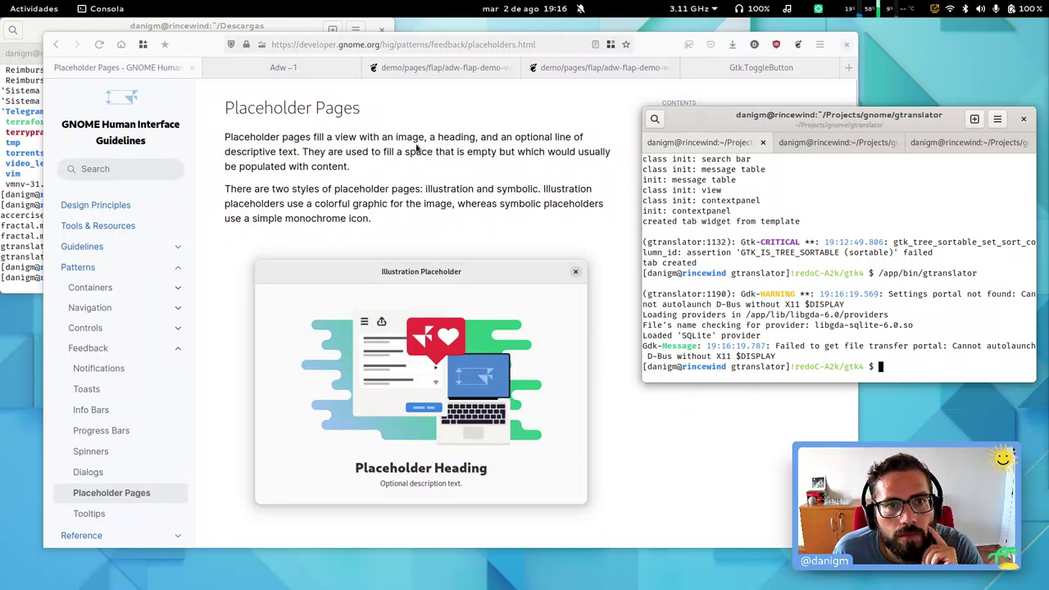
Step: Relaunch gtranslator to check its start screen again, close it and return to the Placeholder Pages guideline in Firefox
key("Up")
key("Return")
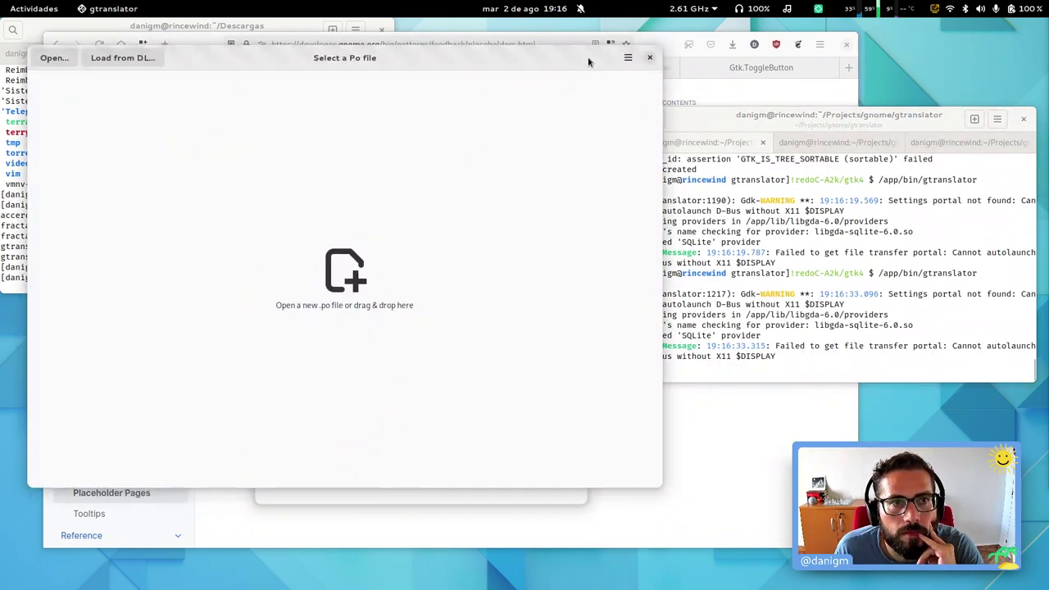
left_click(832, 75)
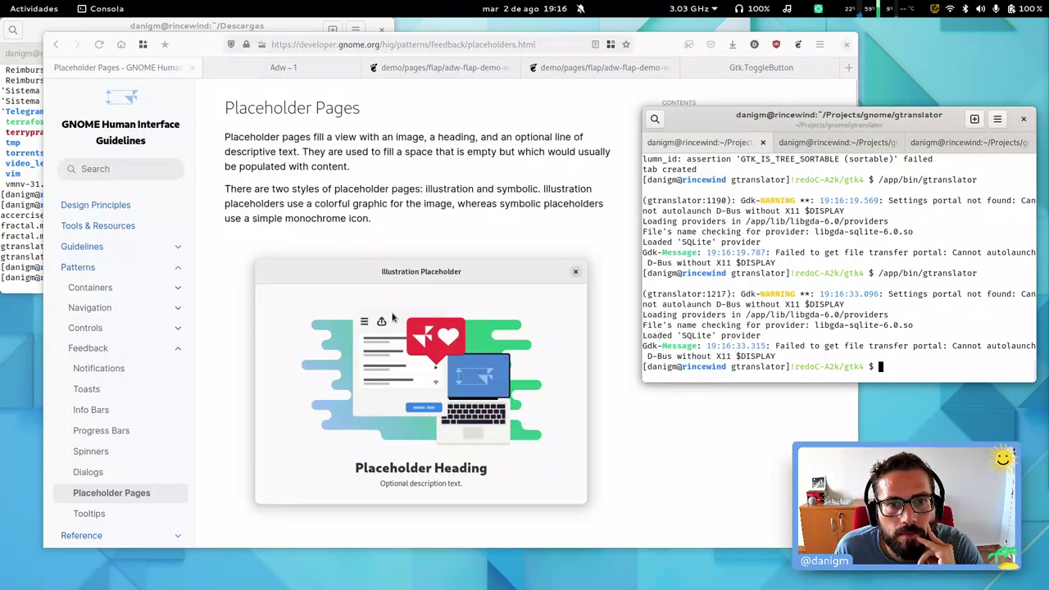
left_click(424, 219)
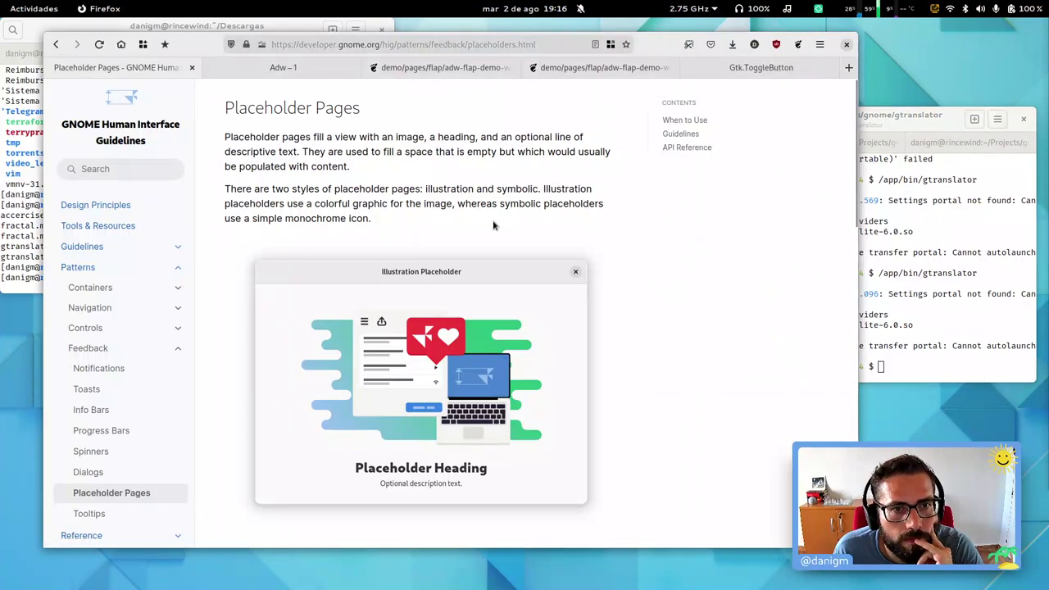
Step: Compare the illustration and symbolic placeholder examples with the start window of a relaunched /app/bin/gtranslator, and close that window
scroll(493, 225, "down", 6)
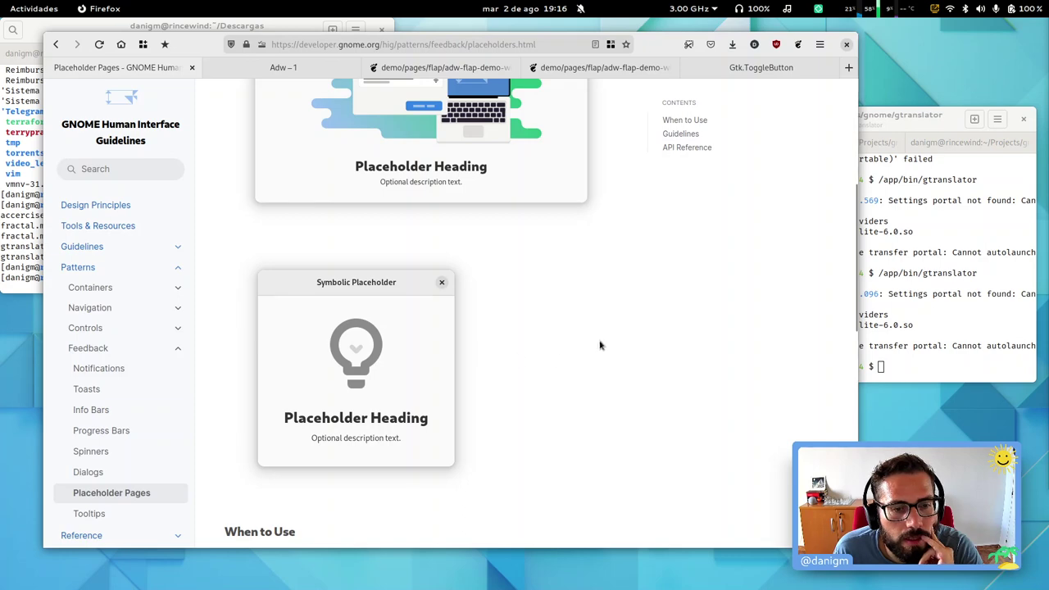
scroll(604, 345, "up", 4)
key("alt+Tab")
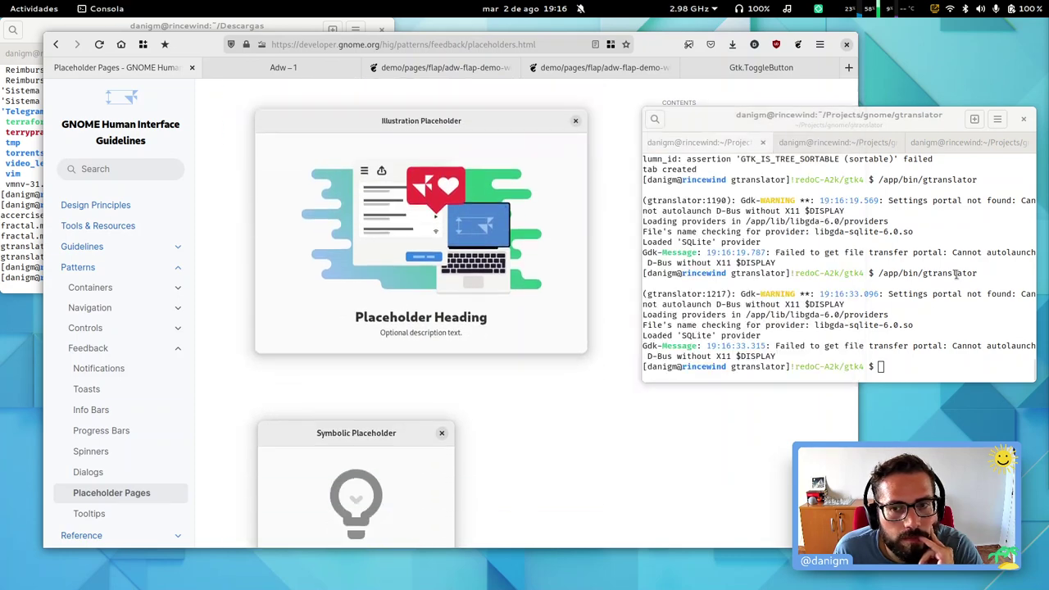
key("Up")
key("Return")
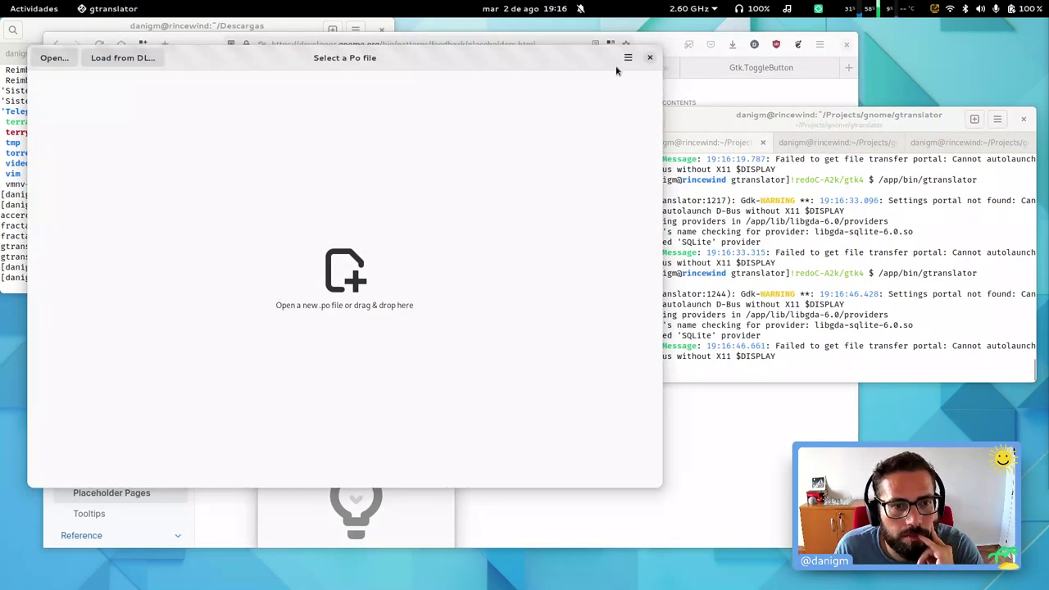
left_click(649, 57)
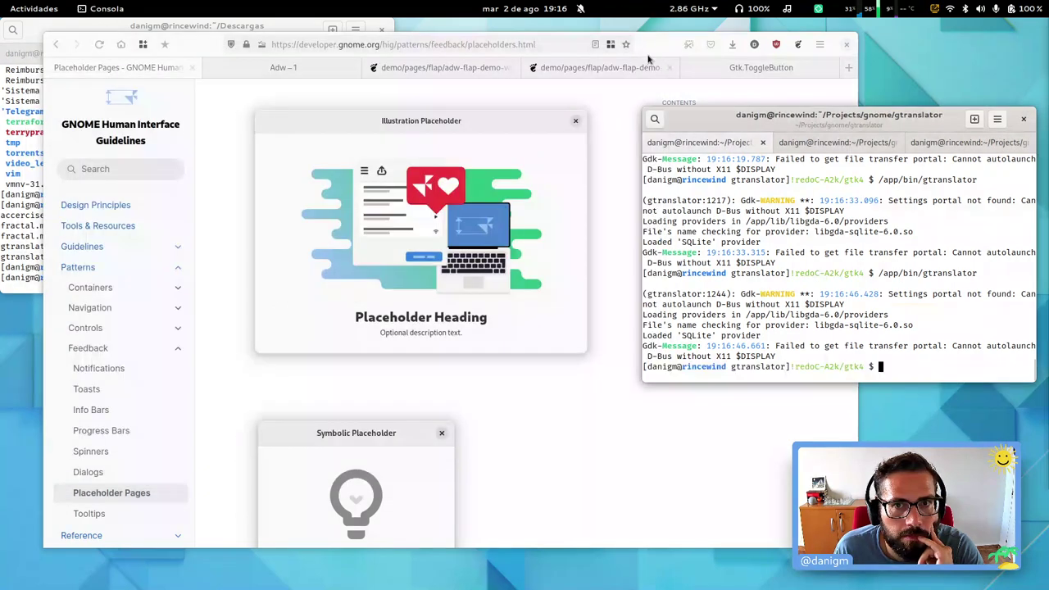
Step: Read the When to Use and Guidelines sections of the Placeholder Pages guideline in Firefox down to the API Reference
left_click(617, 269)
scroll(623, 286, "down", 7)
scroll(631, 311, "down", 2)
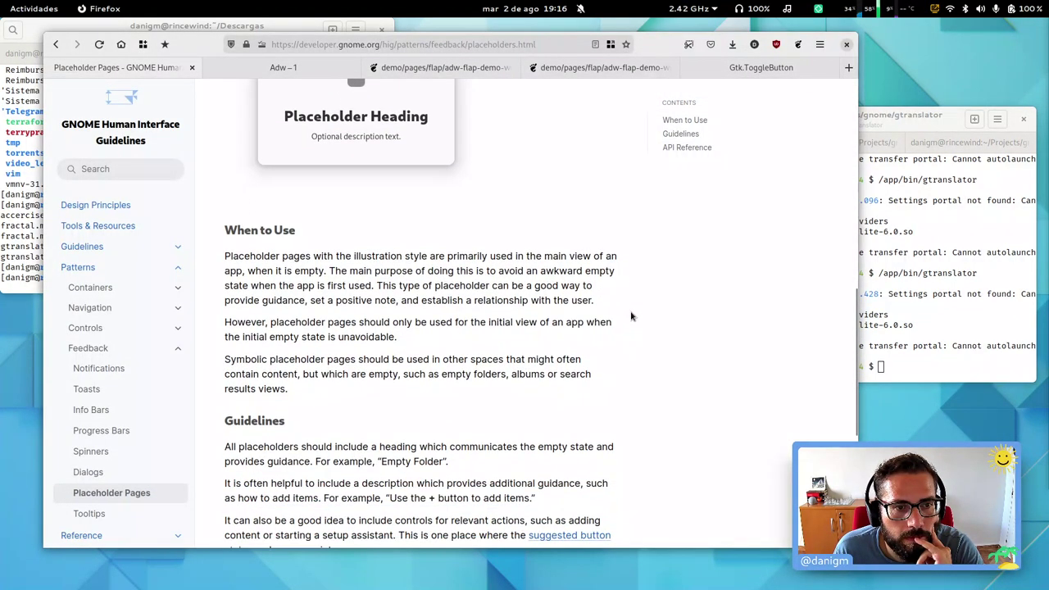
scroll(631, 315, "down", 2)
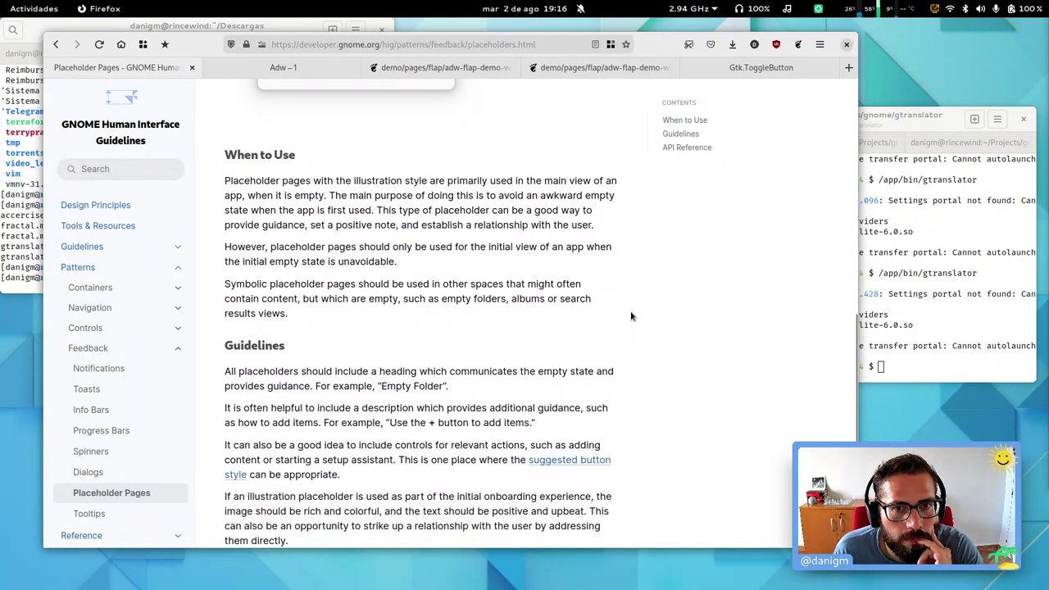
scroll(631, 316, "down", 4)
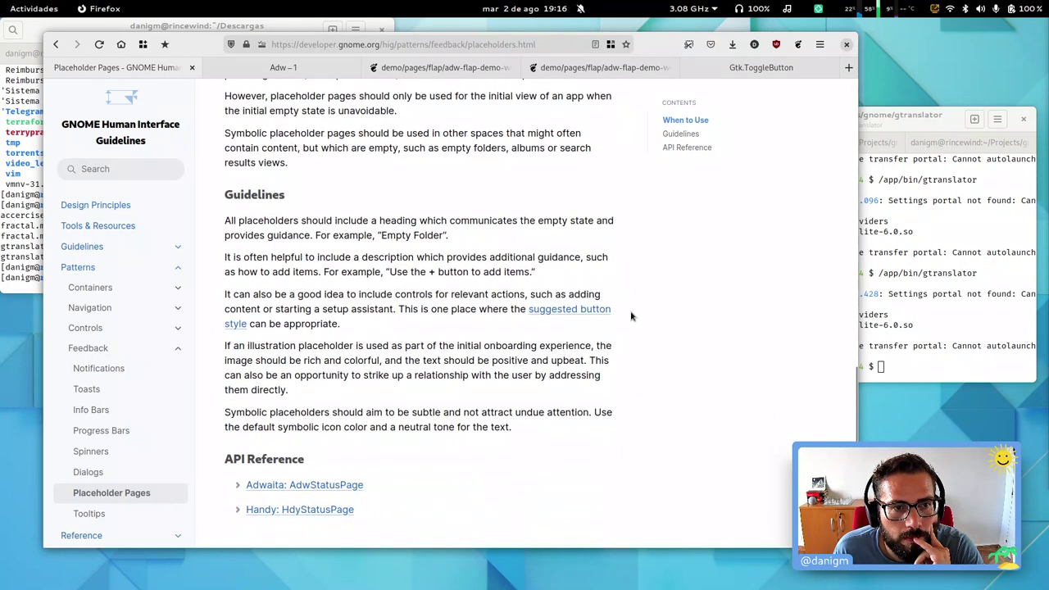
scroll(631, 315, "down", 3)
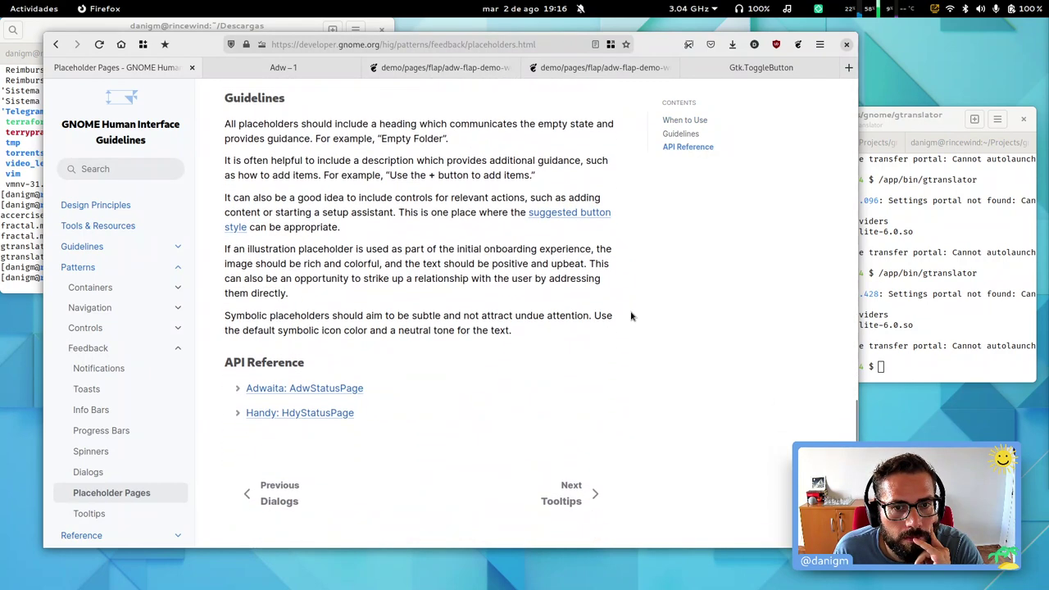
Step: Switch to the HIG-TODO file in the terminal, add the item "Show recent files in placeholder view" and save the file
left_click(895, 276)
key("ctrl+Page_Down")
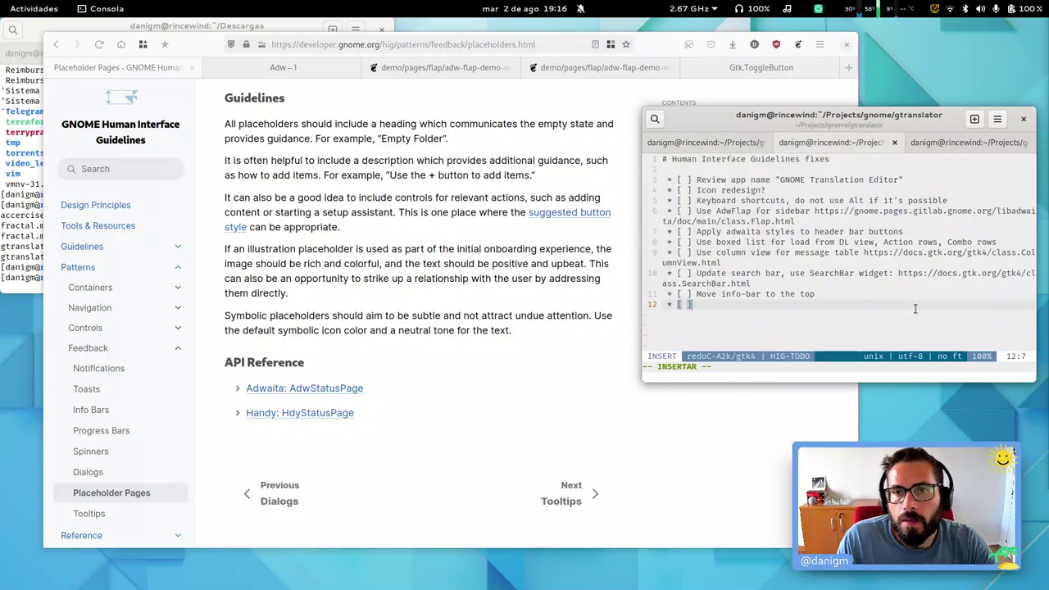
type("A ")
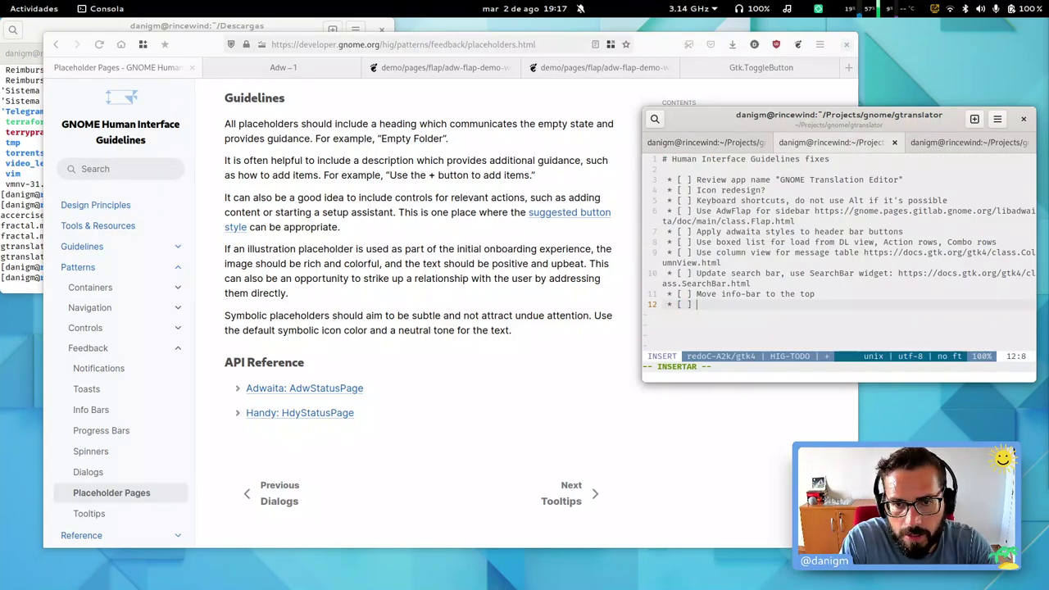
type("Show recen")
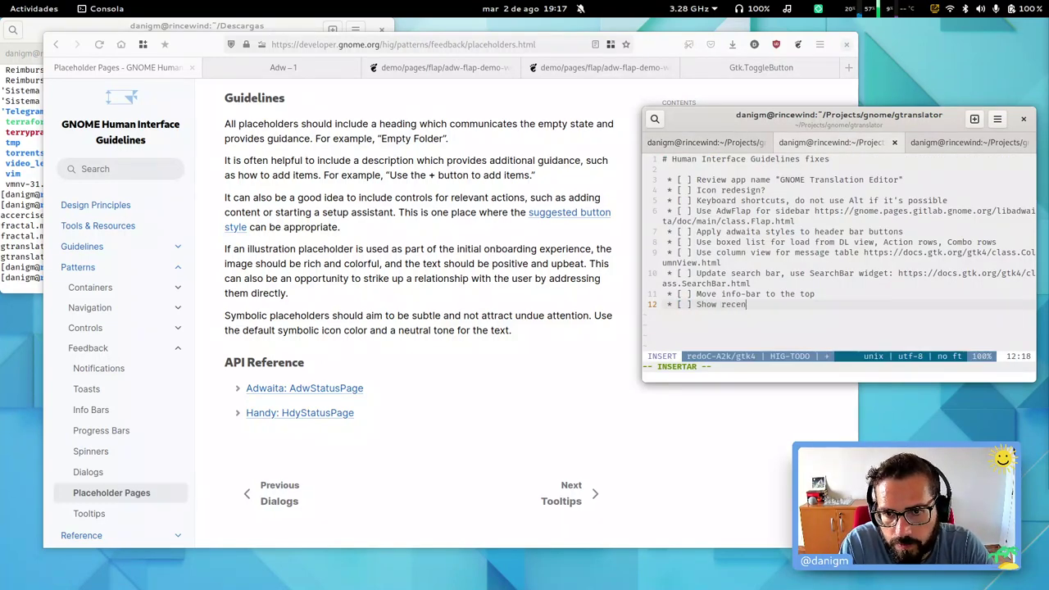
type("t files in ")
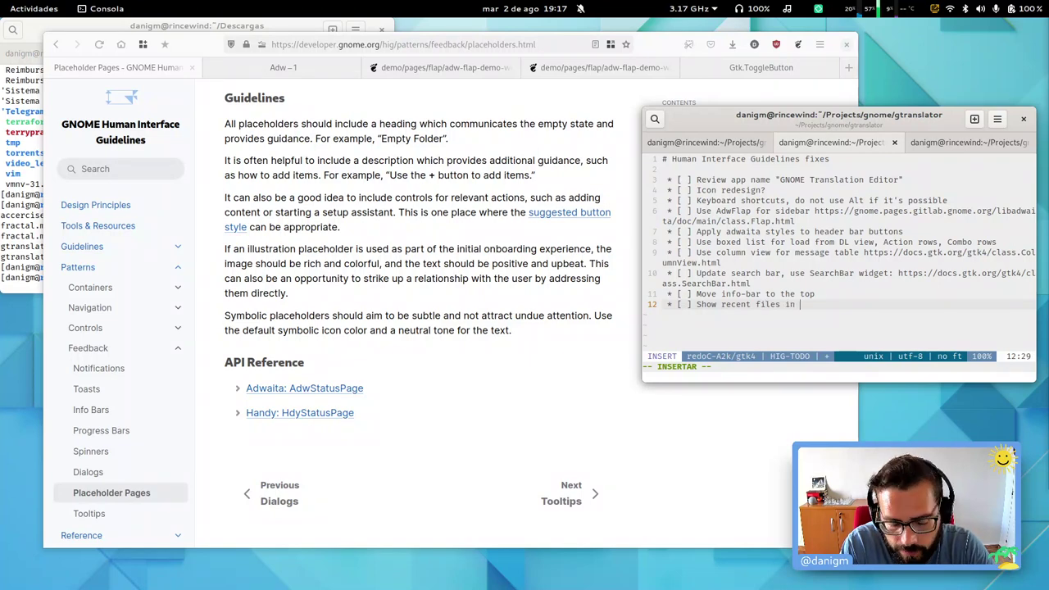
type("placeh")
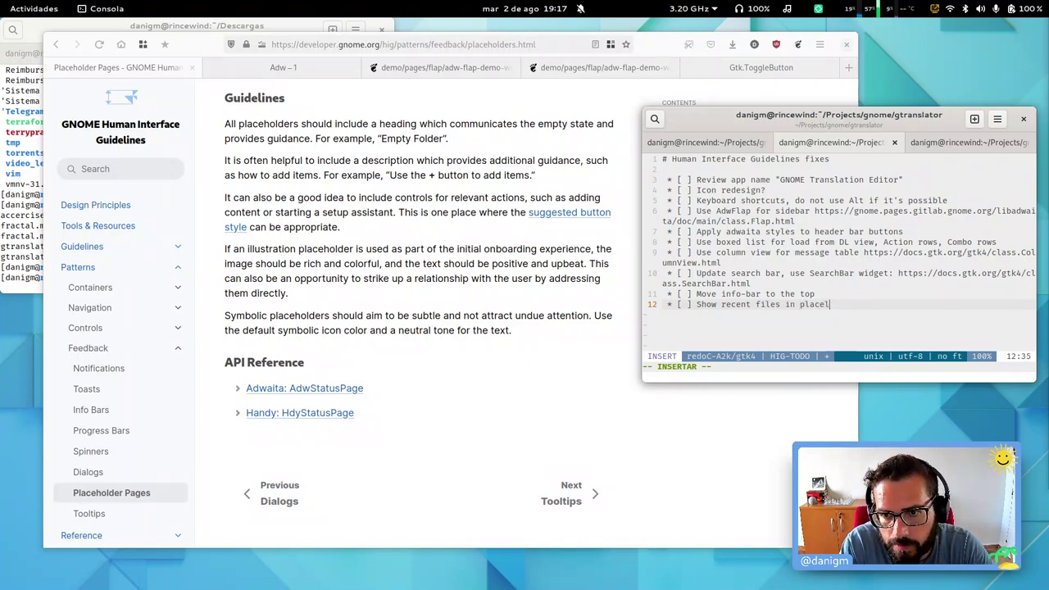
type("old")
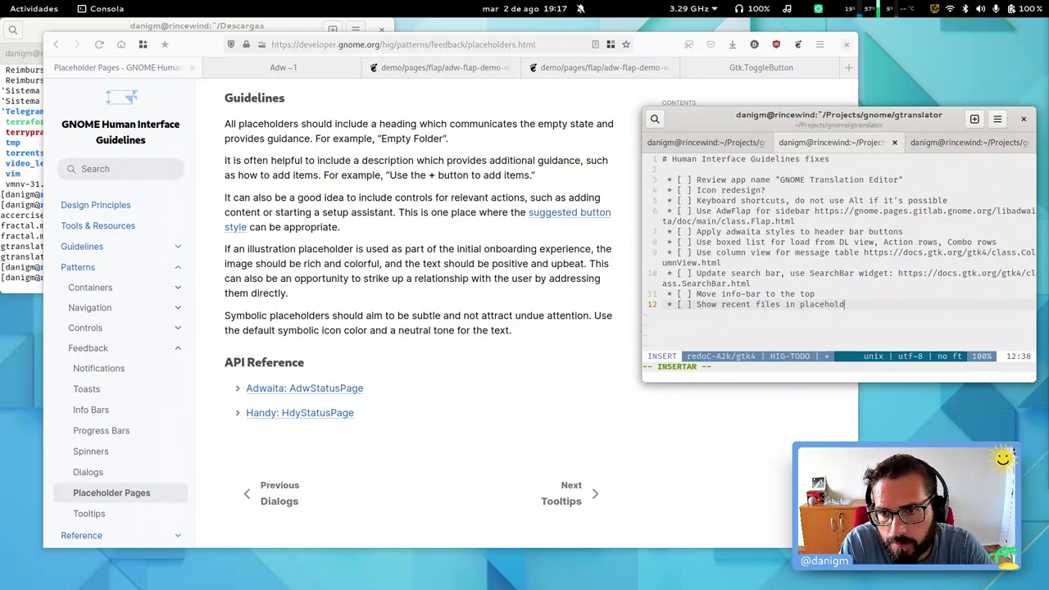
type("er view")
key("Escape")
type(":w")
key("Return")
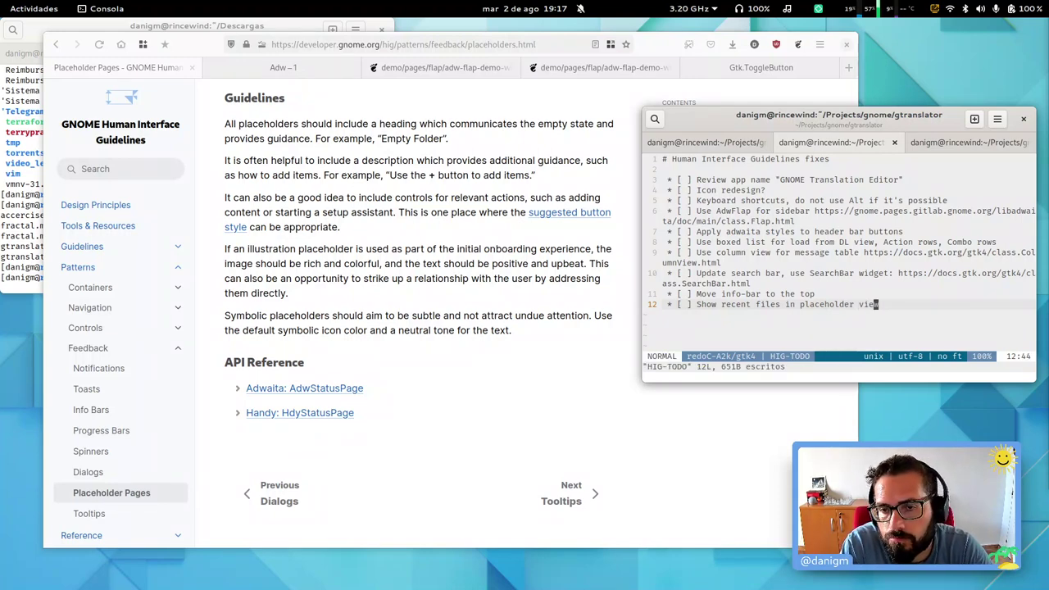
Step: Try inserting "or DL" before "files" in the recent files item, remove those words and save HIG-TODO
key("h")
key("h")
key("h")
key("h")
key("h")
key("h")
key("h")
key("h")
key("h")
key("h")
key("h")
key("h")
key("h")
key("h")
key("h")
key("h")
key("h")
key("h")
key("h")
key("h")
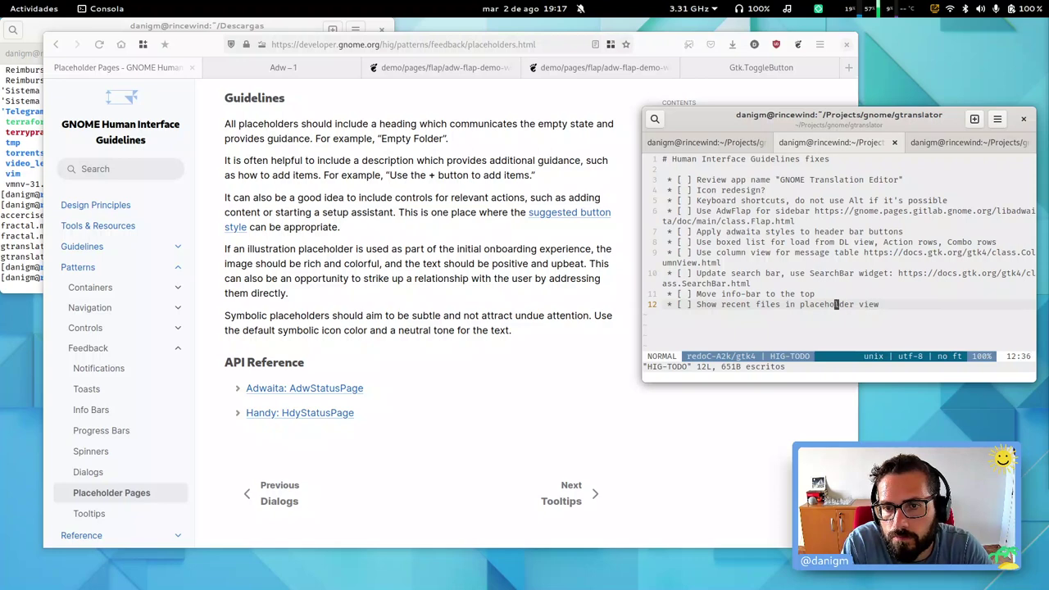
key("h")
key("h")
type("ior ")
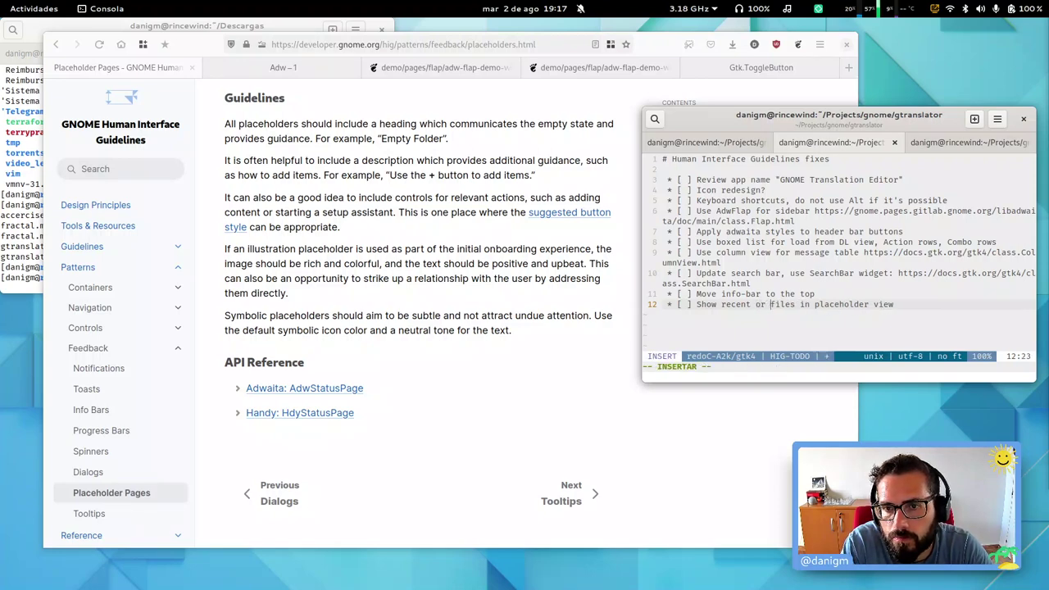
type("DL")
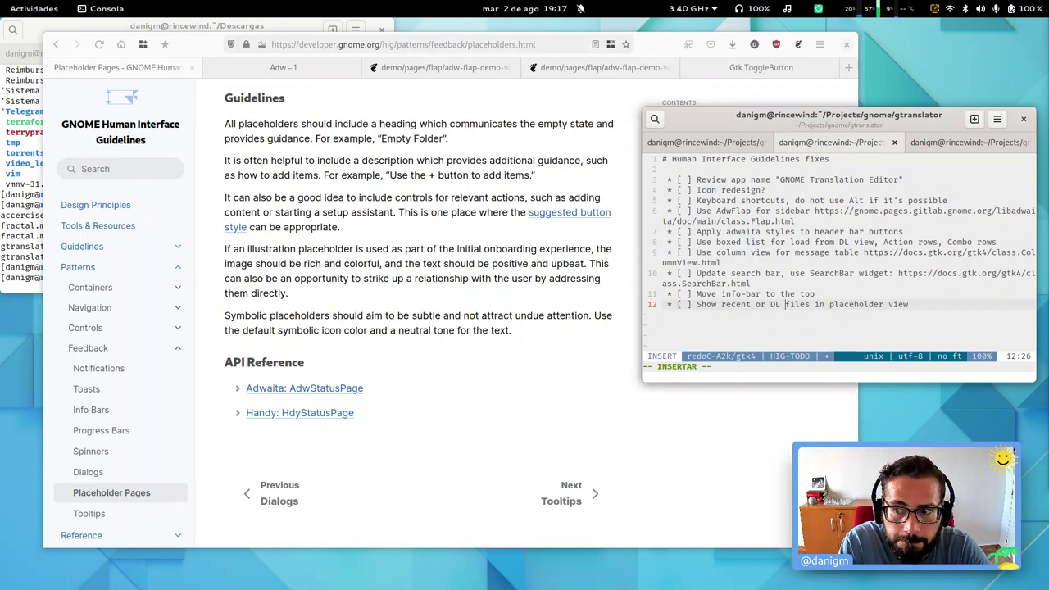
key("BackSpace")
key("BackSpace")
key("BackSpace")
key("BackSpace")
key("BackSpace")
key("BackSpace")
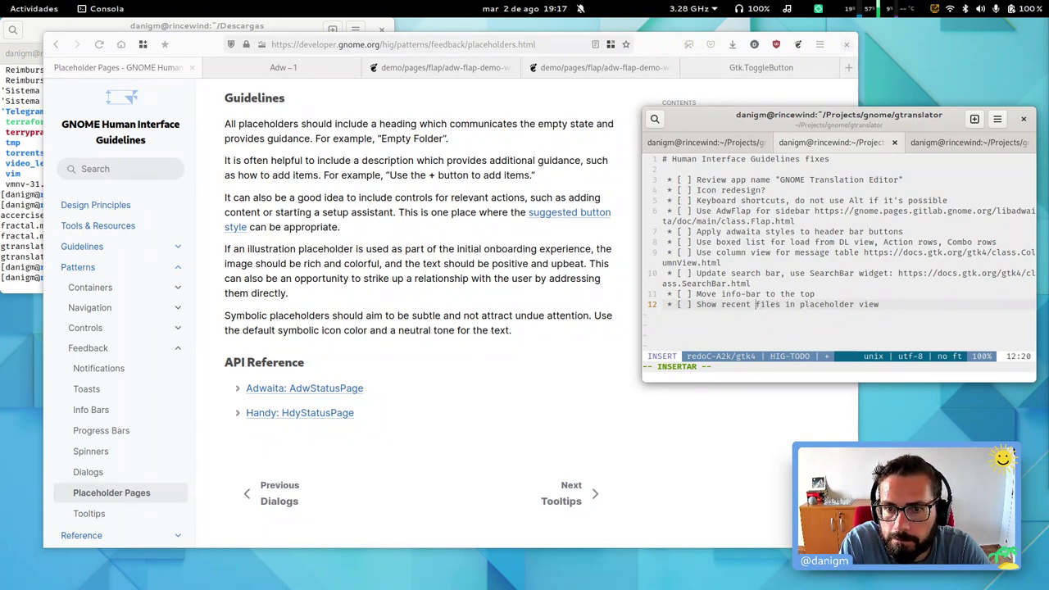
key("Escape")
type(":w")
key("Return")
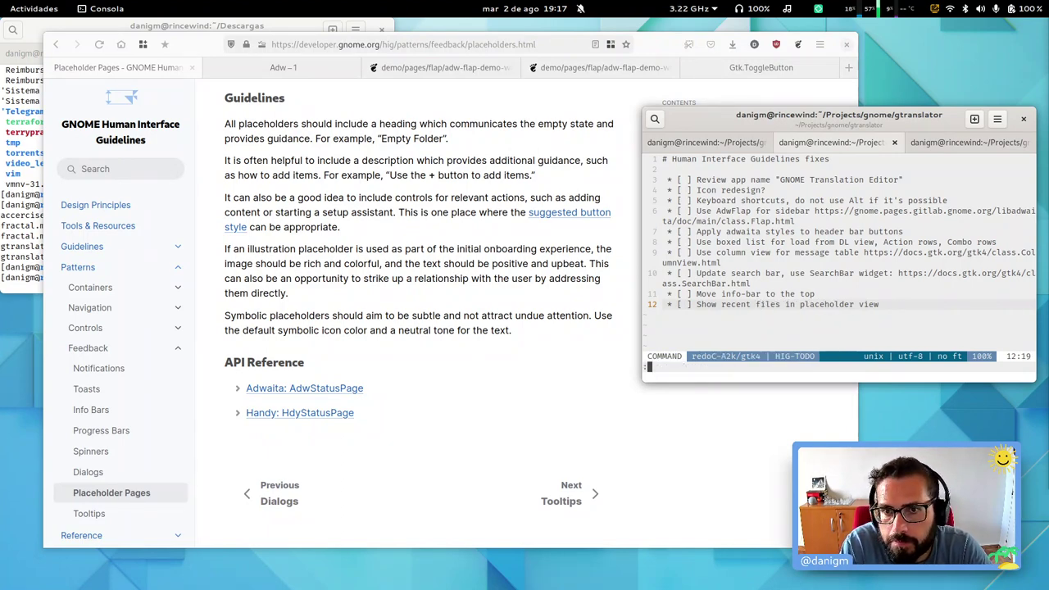
Step: Read the Tooltips guideline in Firefox down to its API Reference, continue to the Reference overview and open the Design Principles page
left_click(564, 406)
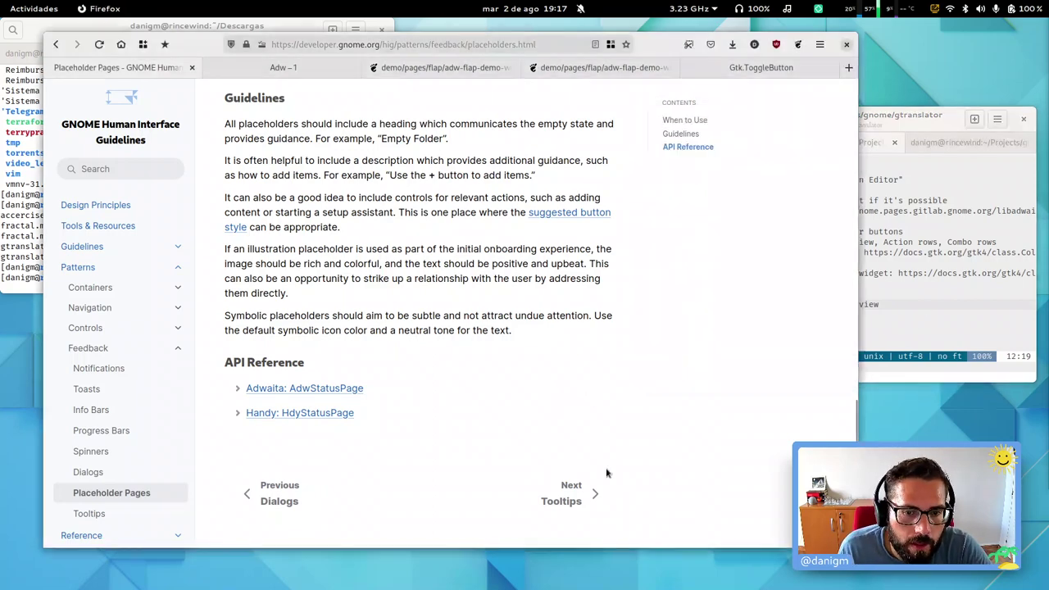
left_click(570, 498)
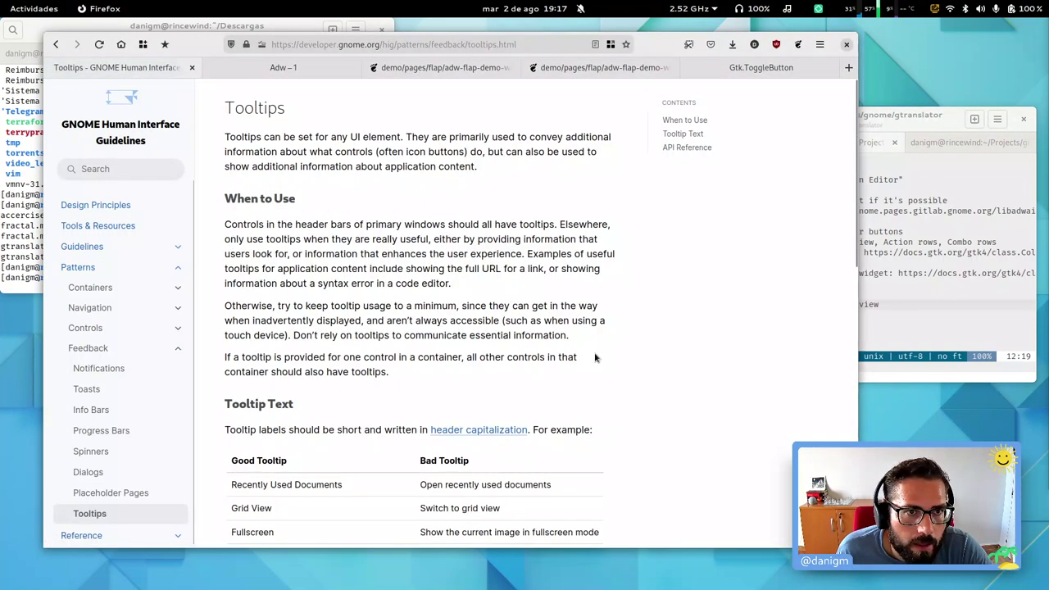
scroll(492, 189, "down", 2)
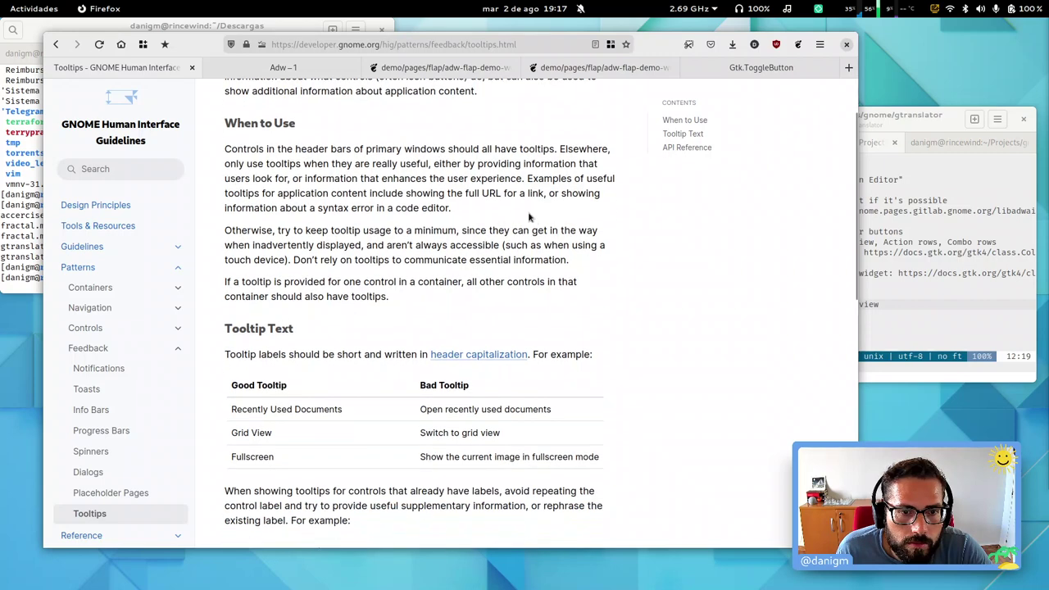
scroll(451, 247, "down", 10)
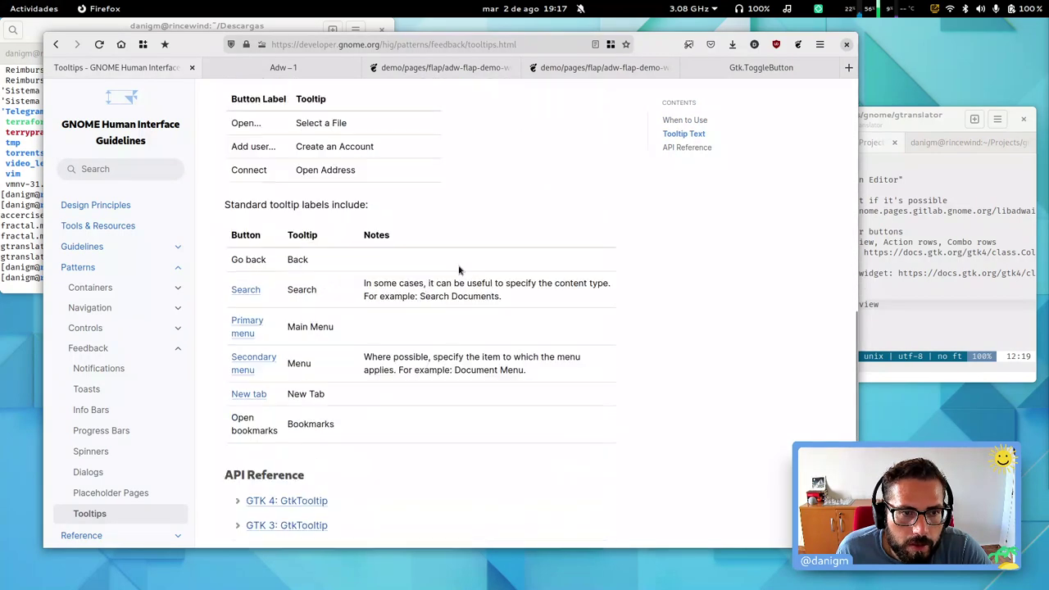
left_click(571, 499)
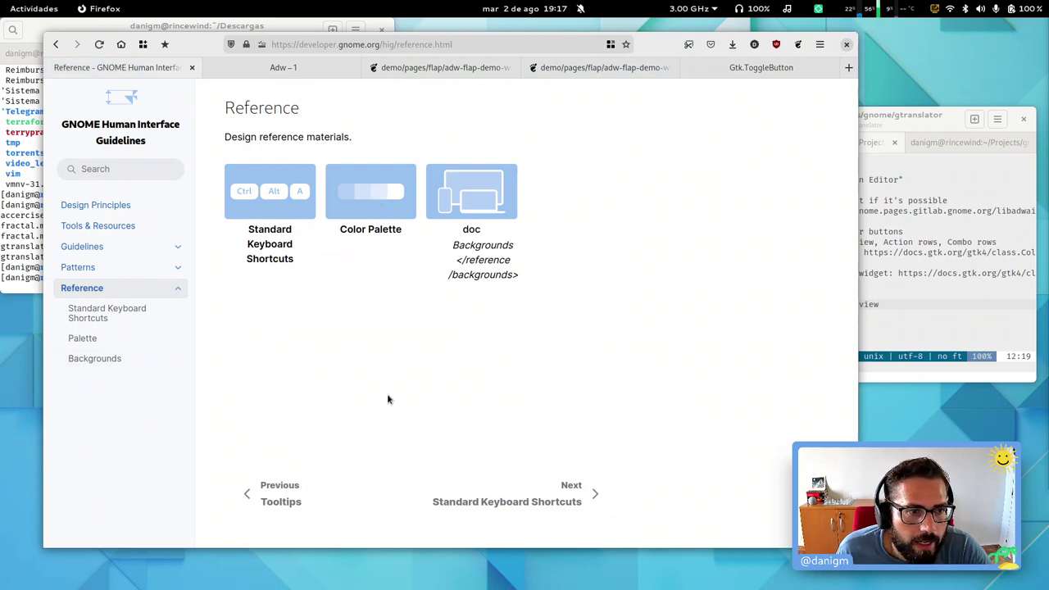
left_click(127, 205)
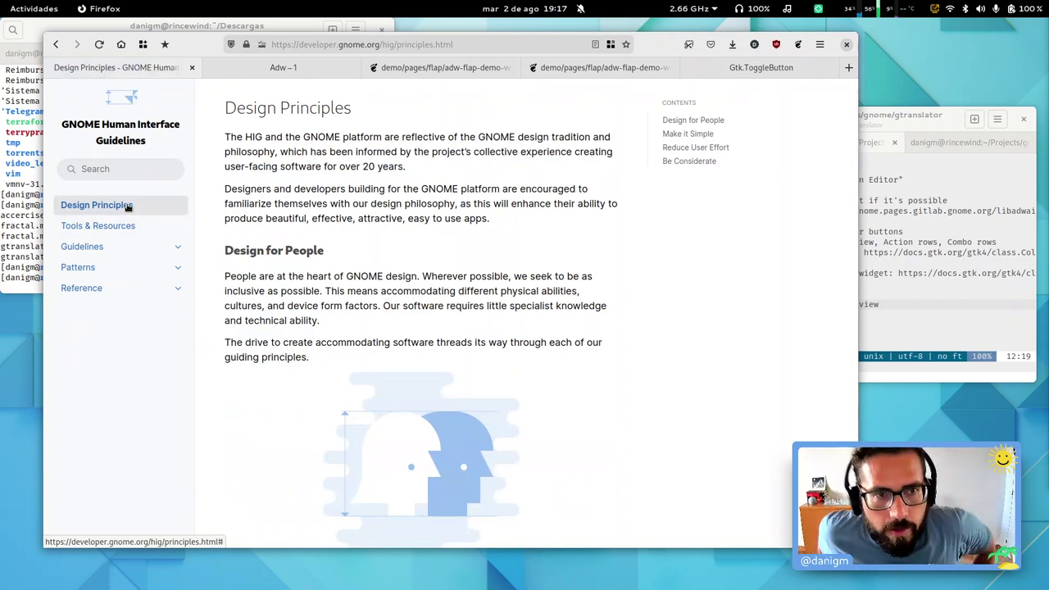
Step: Return to HIG-TODO in the terminal and write the file to disk while keeping the editor open
left_click(902, 180)
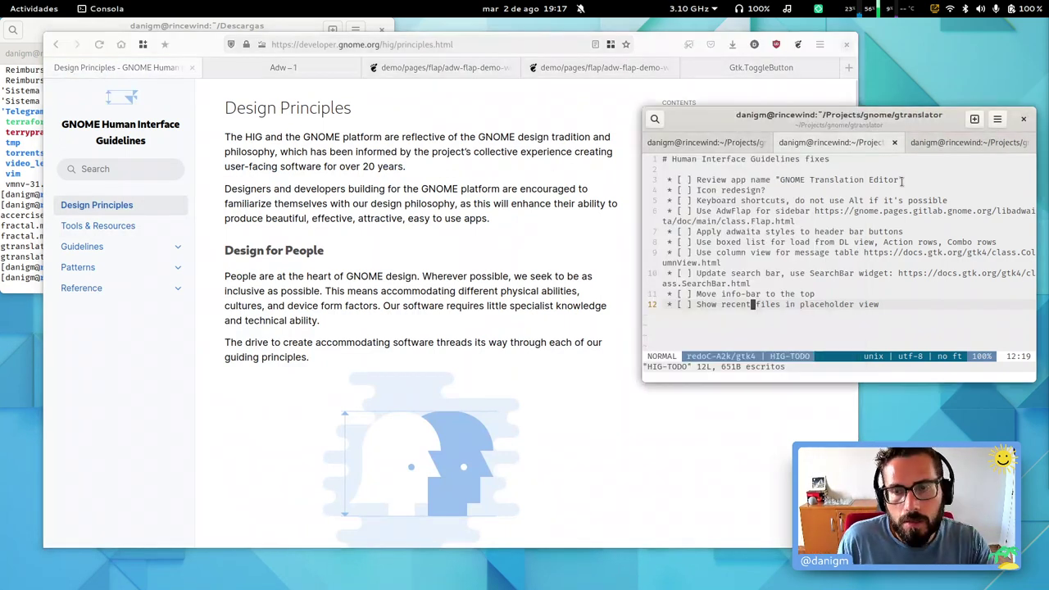
type(":wqa")
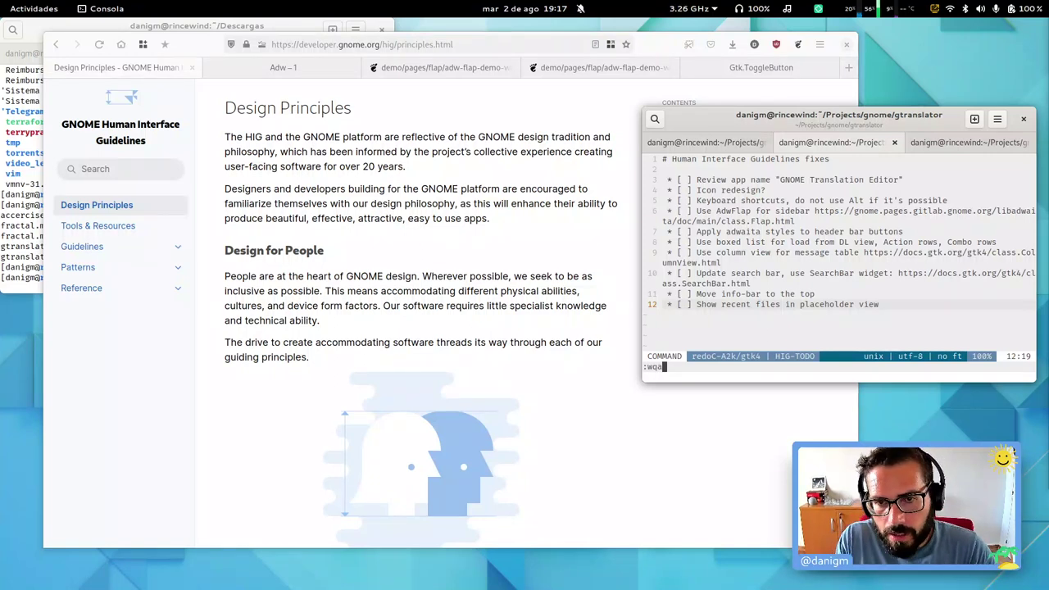
key("Escape")
type("l")
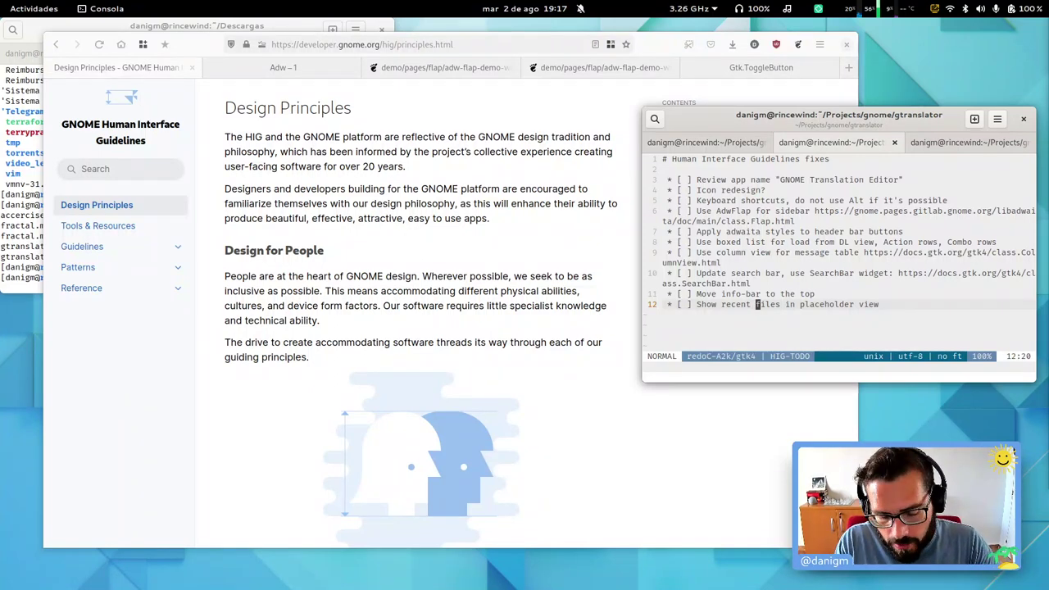
type(":w")
key("Return")
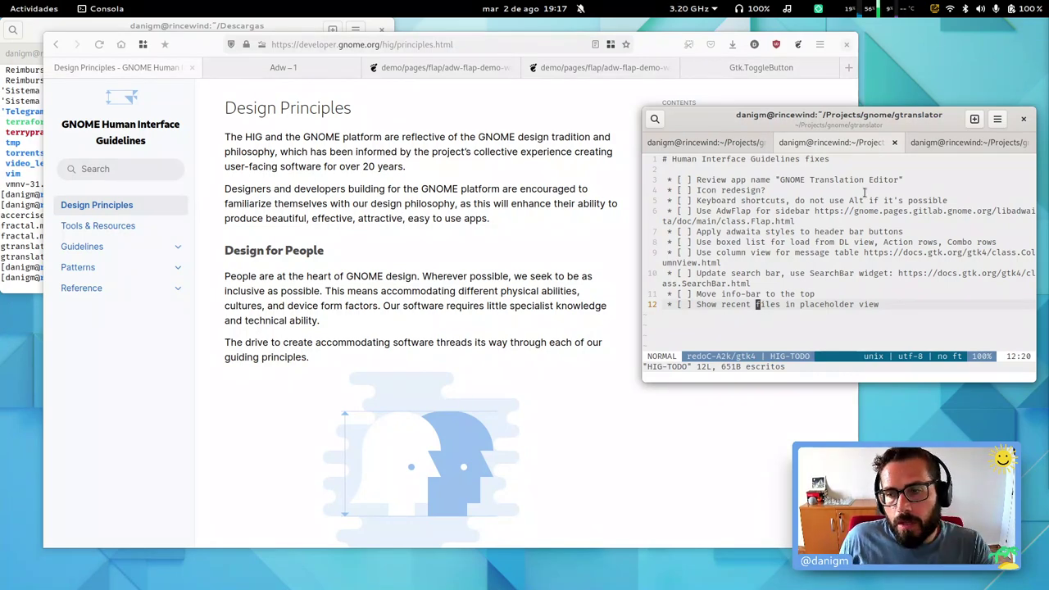
Step: Move the "Use AdwFlap for sidebar" and "Apply adwaita styles to header bar buttons" items to the start of the to-do list
key("k")
key("k")
key("k")
key("k")
key("k")
key("k")
key("k")
key("k")
key("k")
key("k")
key("k")
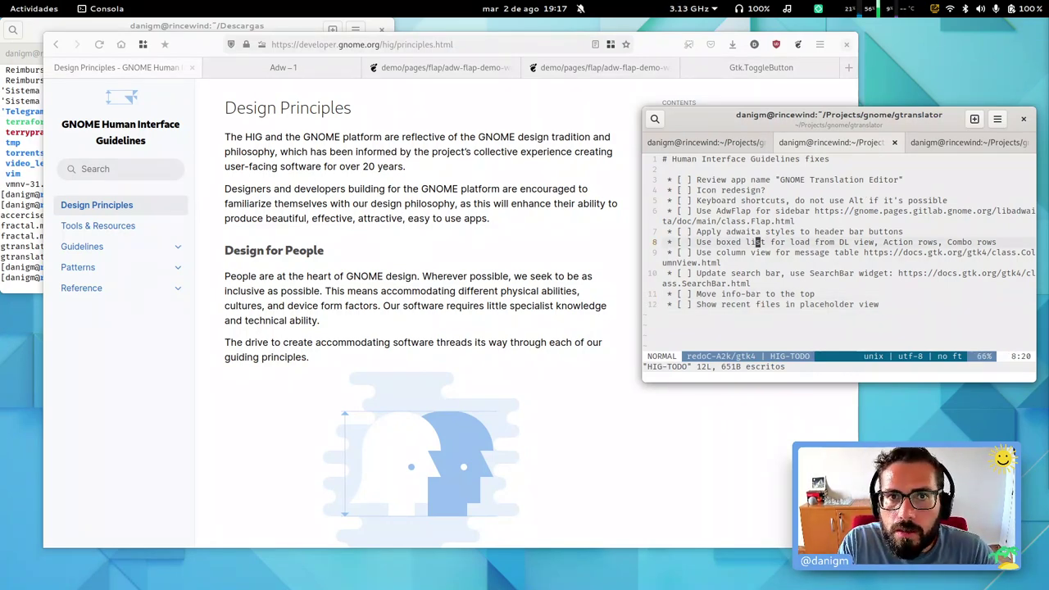
key("j")
left_click(757, 190)
key("j")
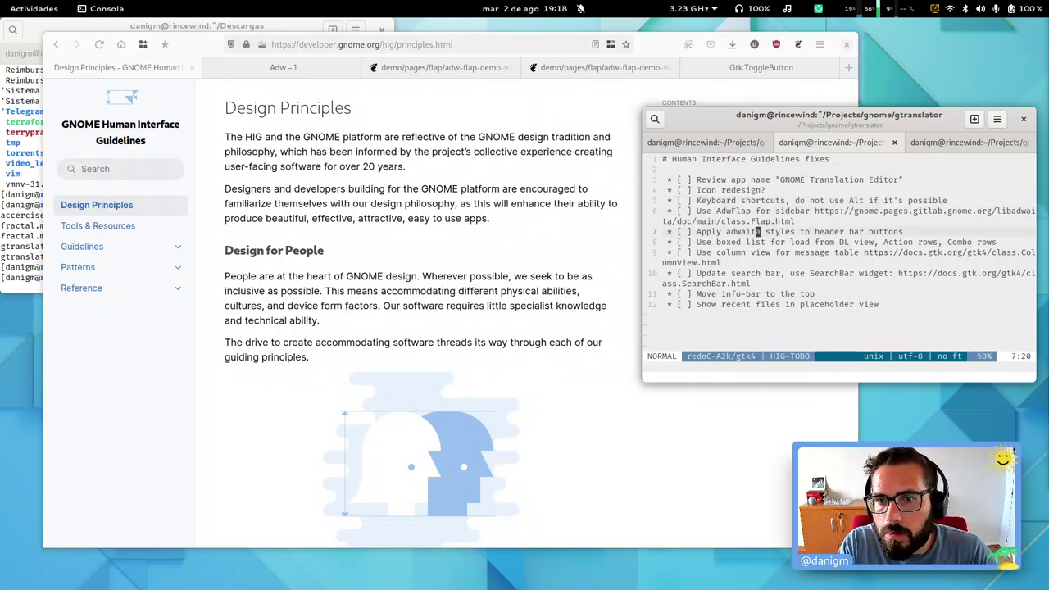
key("j")
key("shift+v")
key("j")
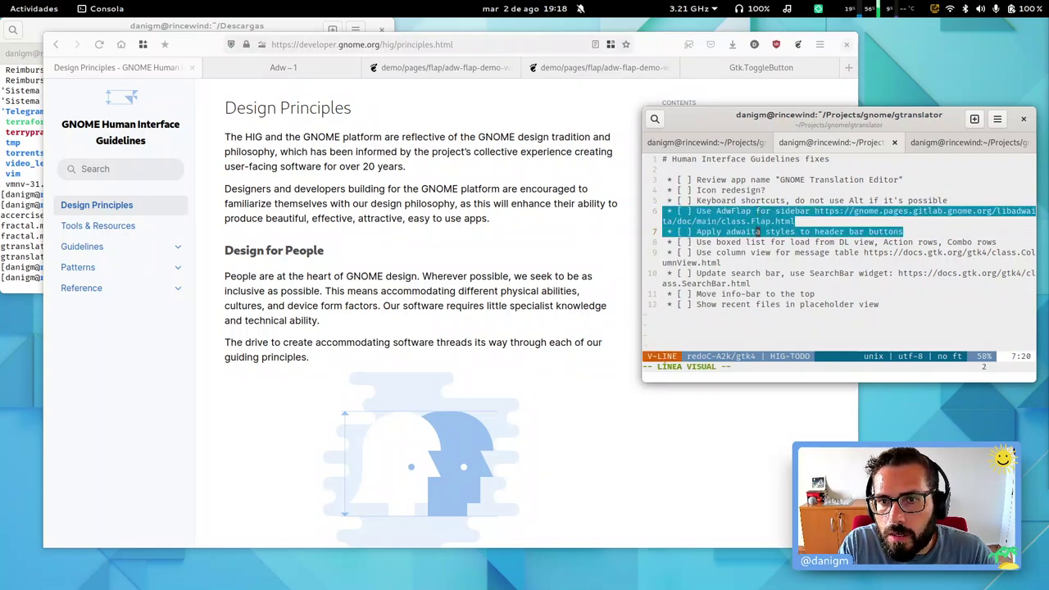
key("d")
key("k")
key("k")
key("k")
key("k")
key("p")
Step: Insert a blank line above the "Review app name" item to separate the two moved items from the rest
key("j")
key("j")
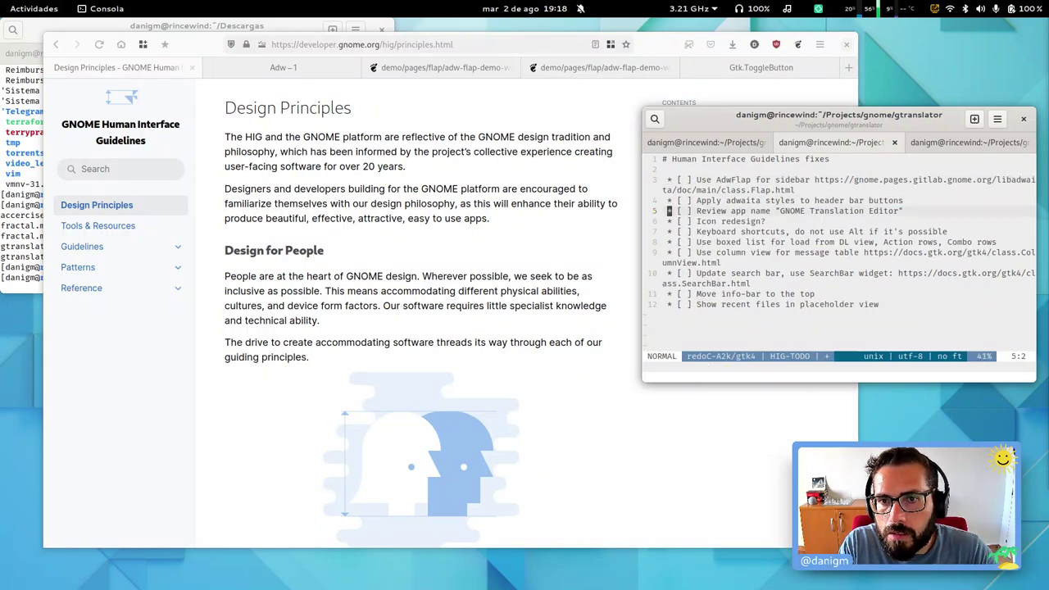
key("bracketleft")
key("space")
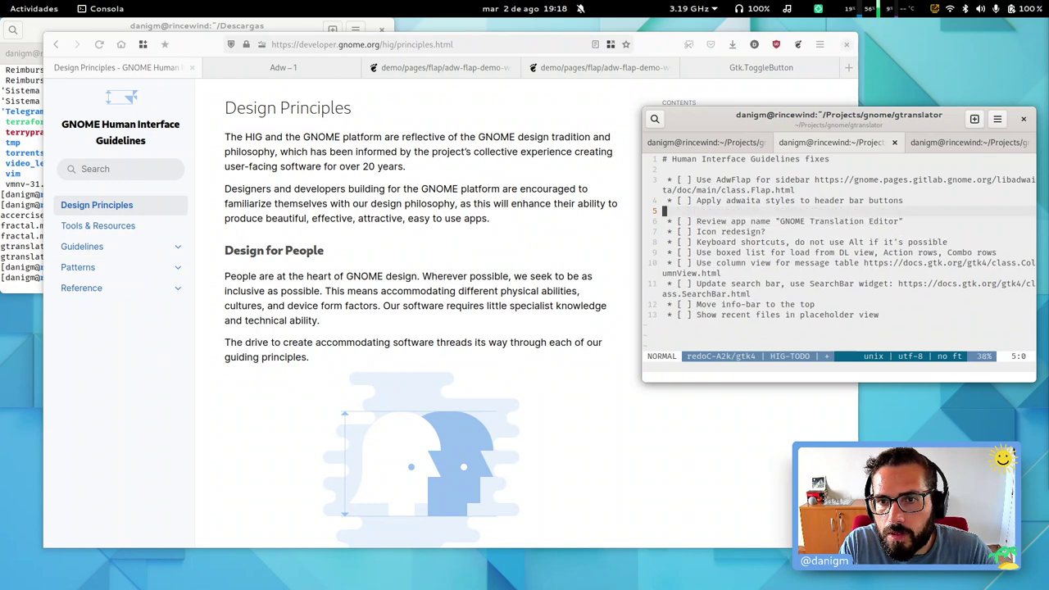
Step: Move the "Use boxed list for load from DL view, Action rows, Combo rows" item directly below the "Apply adwaita styles" item
key("j")
key("j")
key("j")
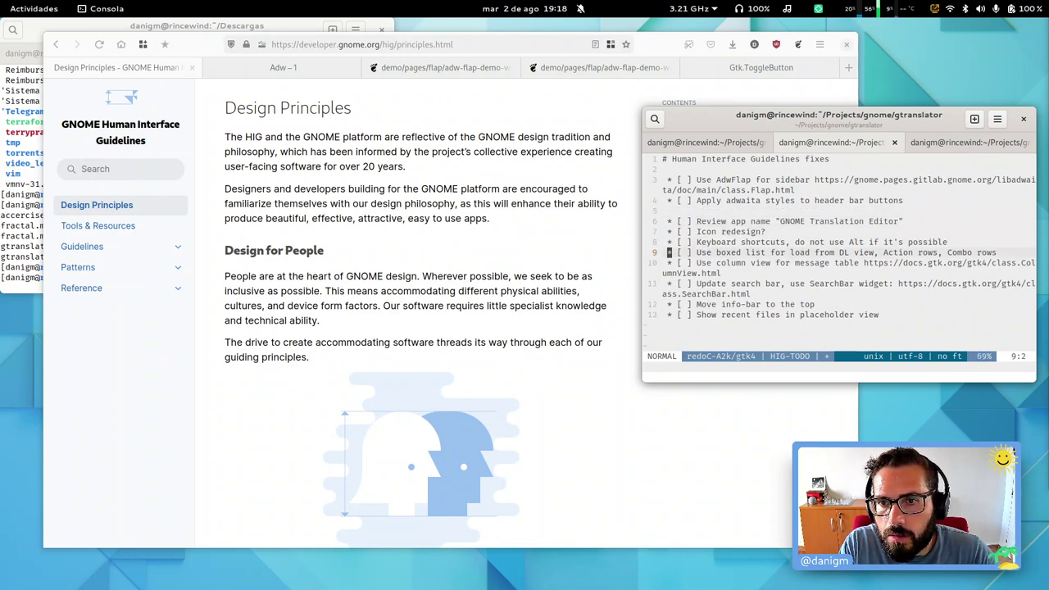
key("d")
key("d")
key("k")
key("k")
key("k")
key("k")
key("k")
key("p")
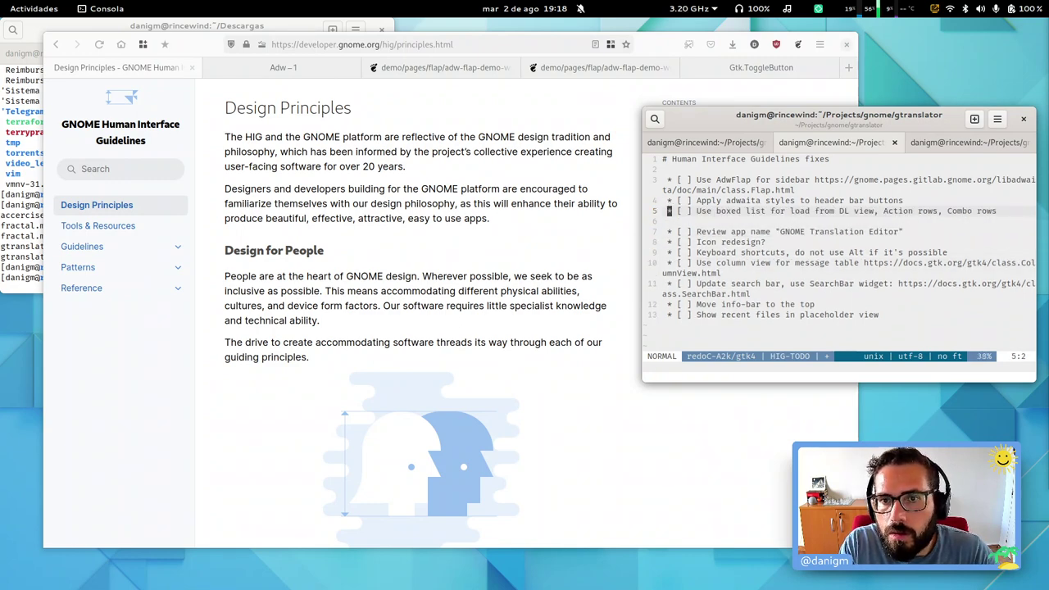
Step: Go to the "Use column view for message table" item and write HIG-TODO to disk without leaving the editor
key("j")
key("j")
key("j")
key("j")
key("j")
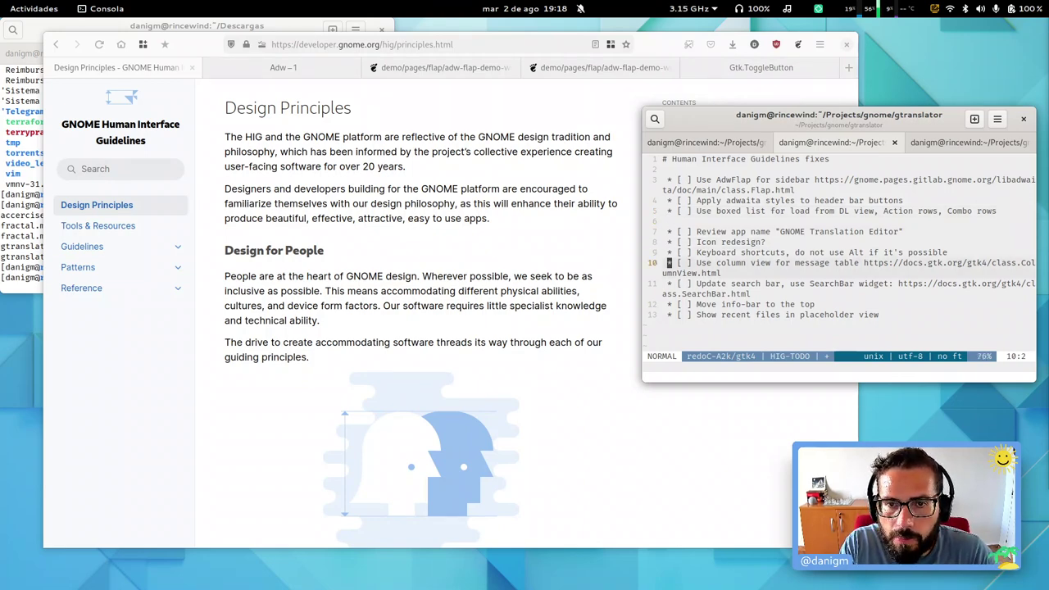
type(":w")
key("Return")
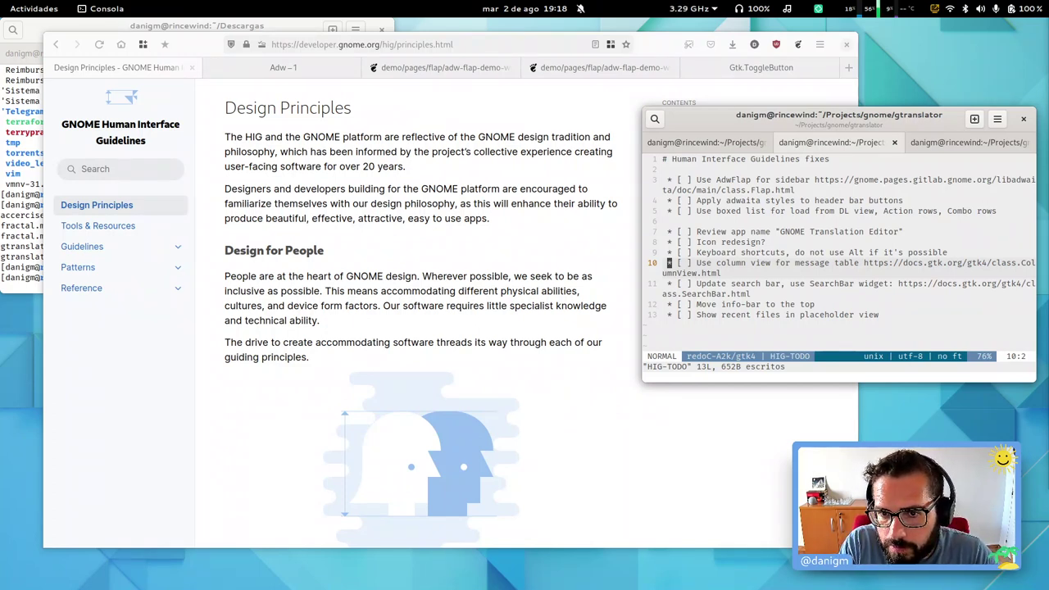
Step: Move the column view, search bar, info-bar and recent files items below the "Use boxed list" item and save HIG-TODO
key("shift+v")
key("j")
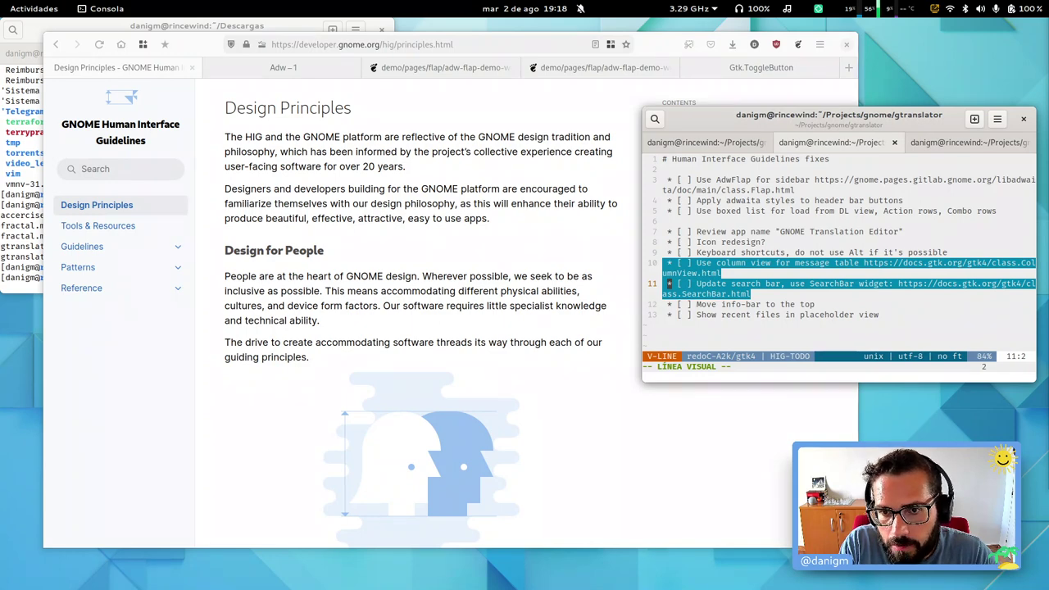
key("j")
key("j")
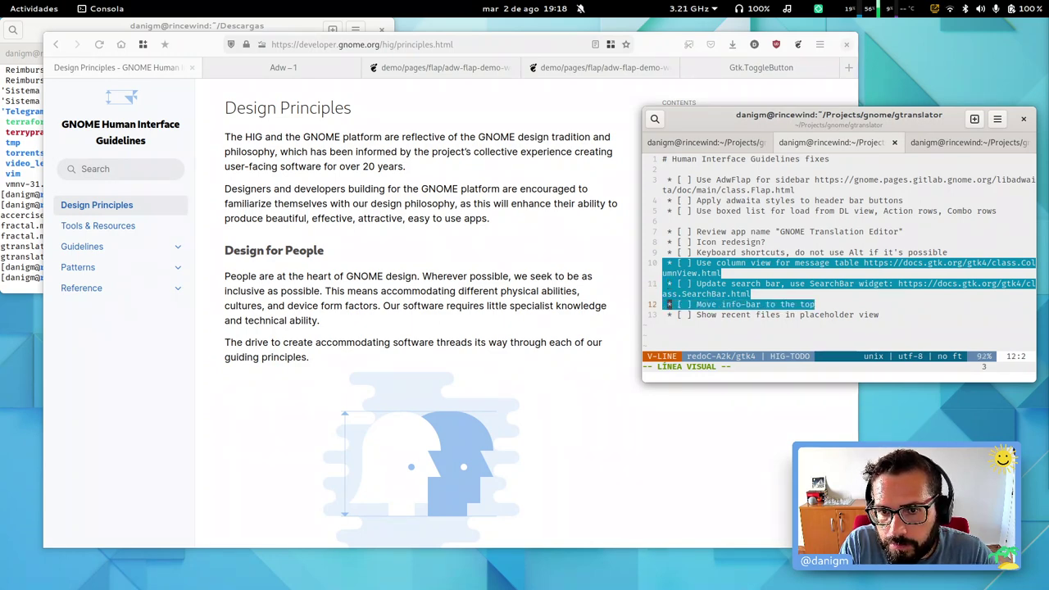
key("d")
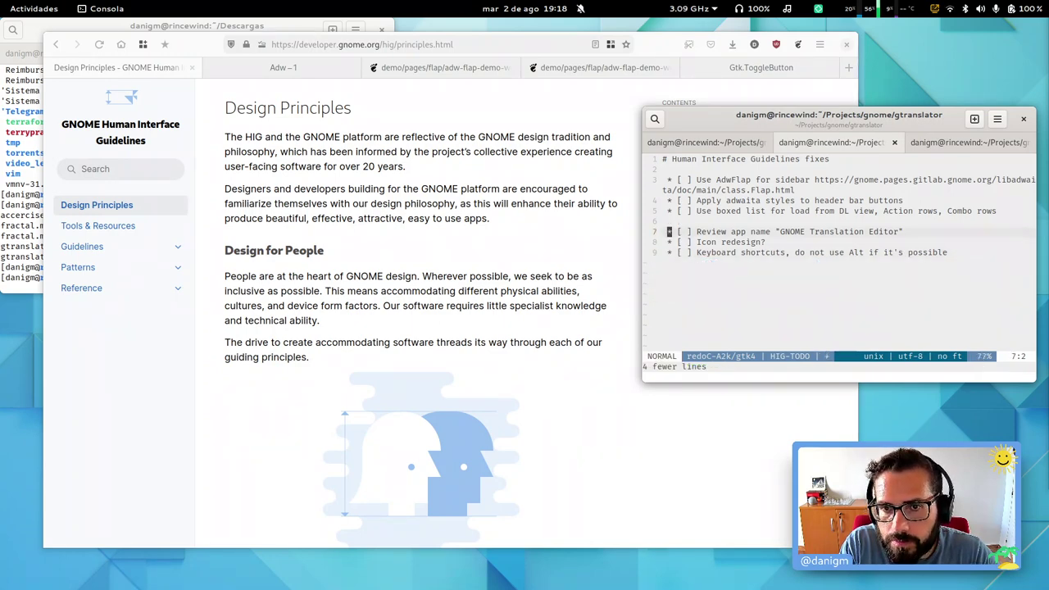
key("k")
key("k")
key("k")
key("k")
type("p:w")
key("Return")
key("j")
key("j")
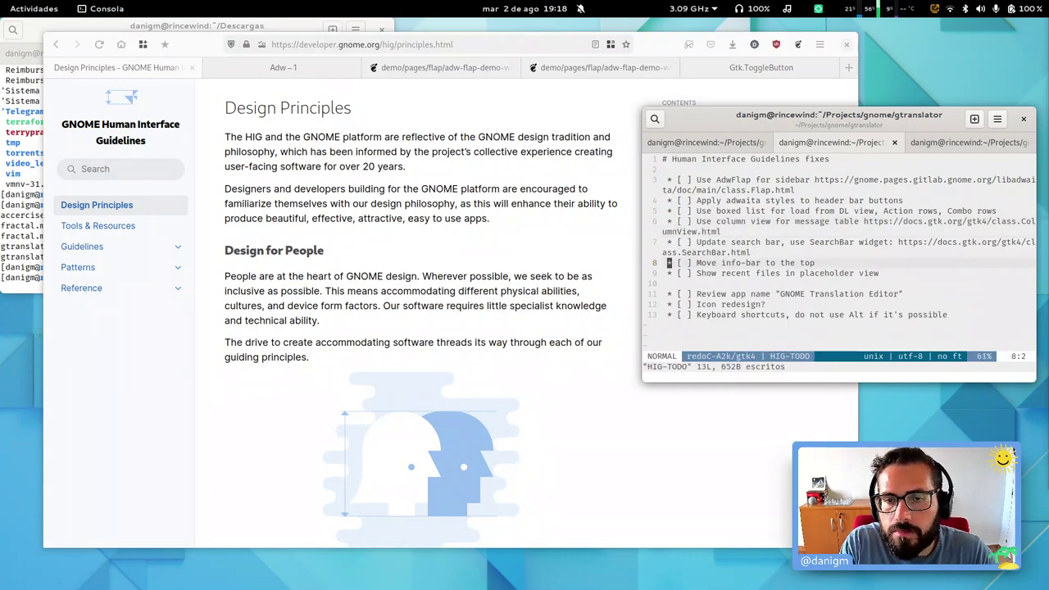
Step: Quit the editor and close all sessions of the gtranslator terminal window
type("G:q")
key("Return")
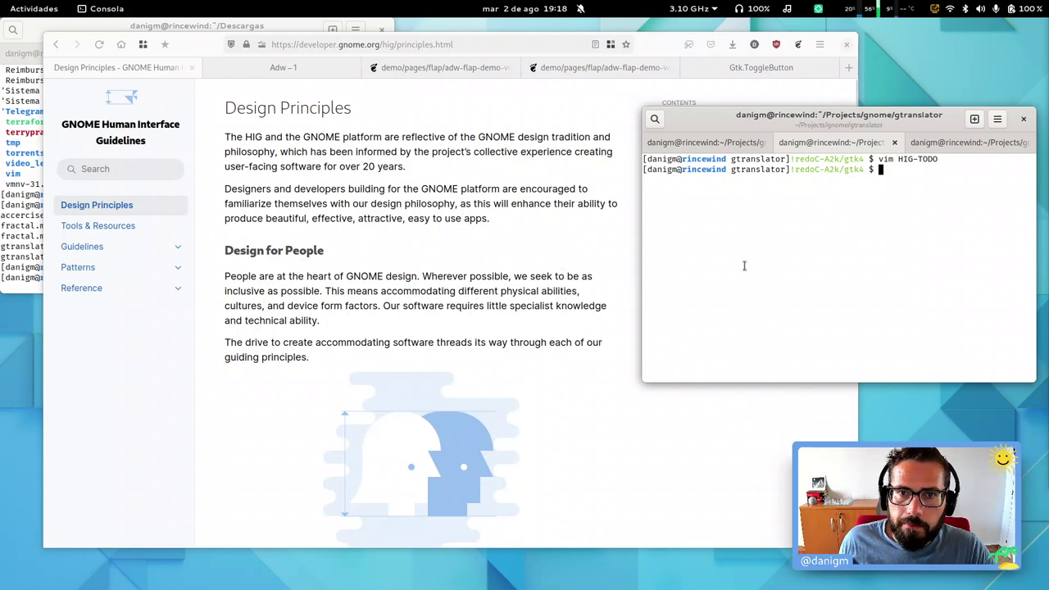
key("ctrl+d")
key("ctrl+d")
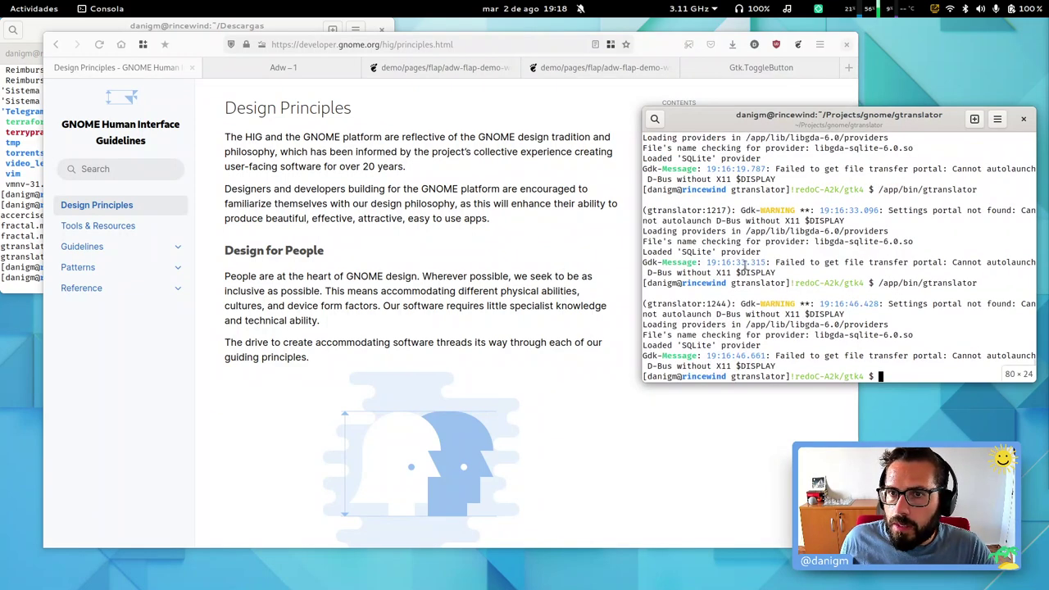
key("ctrl+d")
key("ctrl+d")
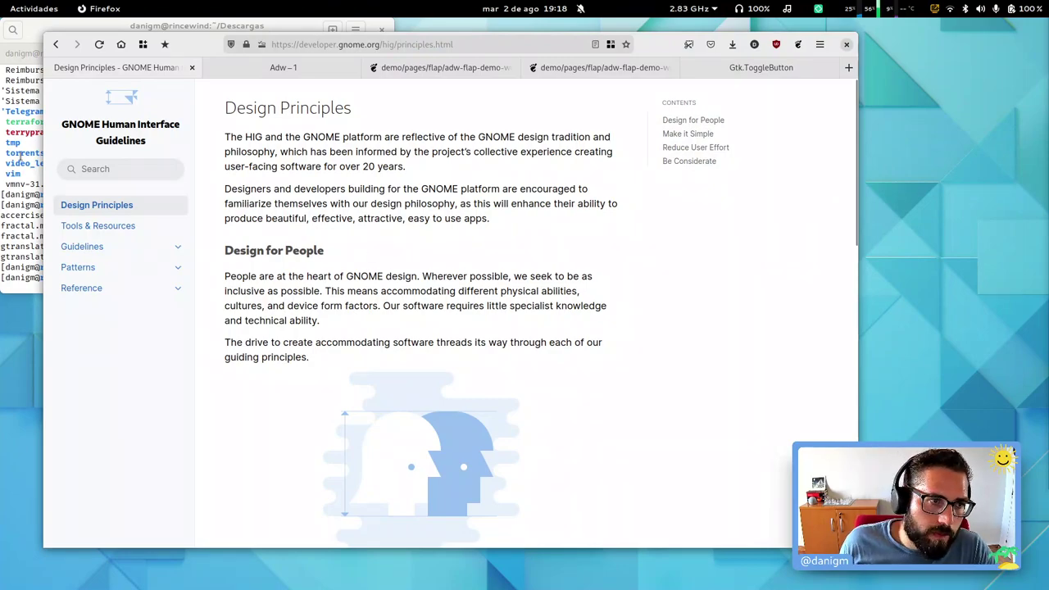
Step: Return to the GNOME Human Interface Guidelines home page in Firefox and skim its introduction and content overview
key("super")
left_click(198, 162)
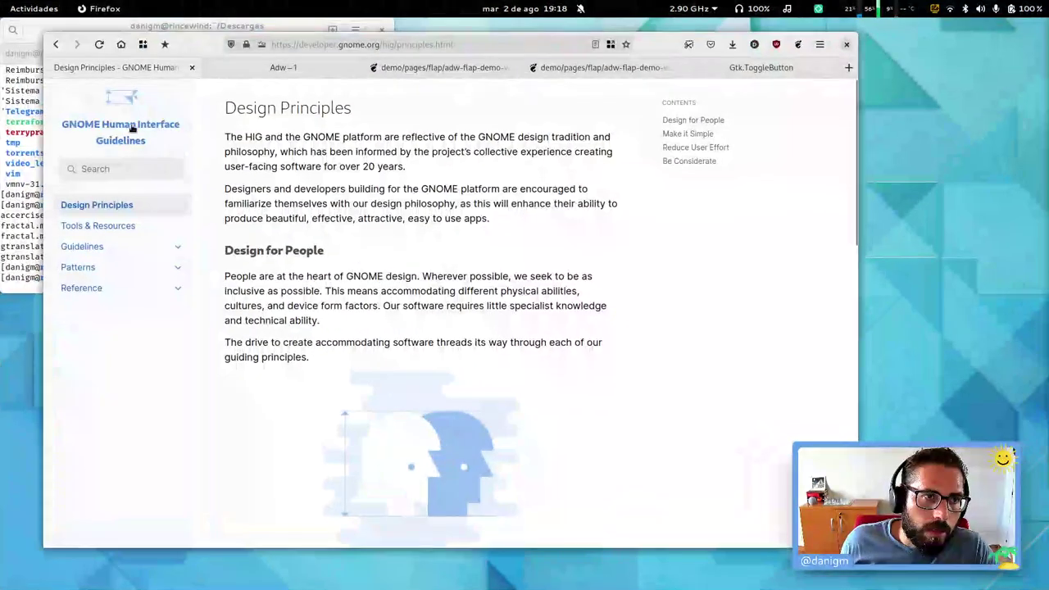
left_click(123, 132)
scroll(531, 215, "down", 1)
scroll(531, 216, "down", 2)
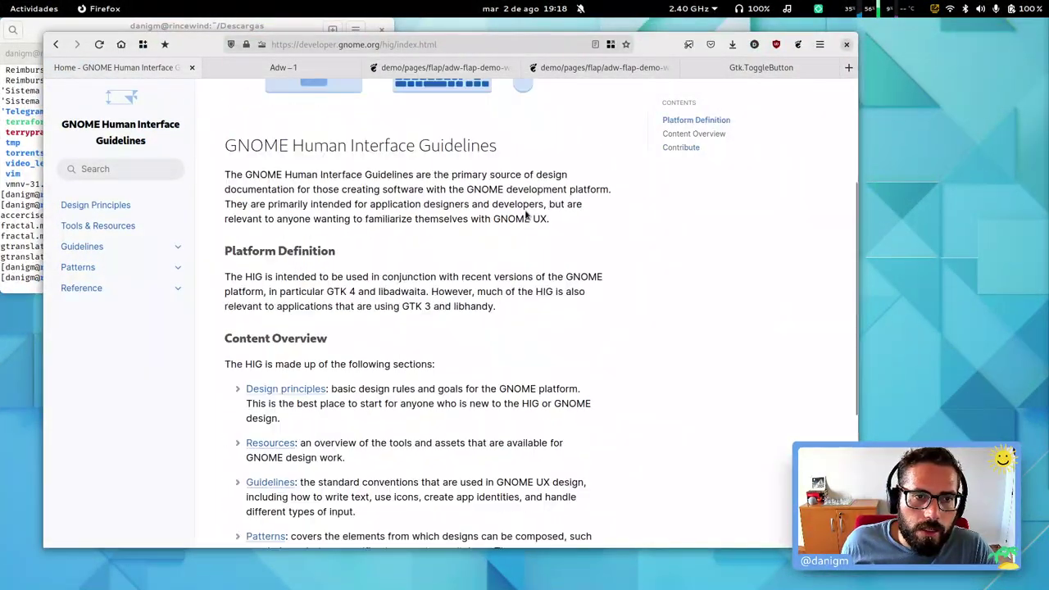
scroll(380, 211, "up", 3)
Step: Move the Descargas terminal window off the guidelines sidebar and close every Firefox page except the guidelines home page
left_click(24, 151)
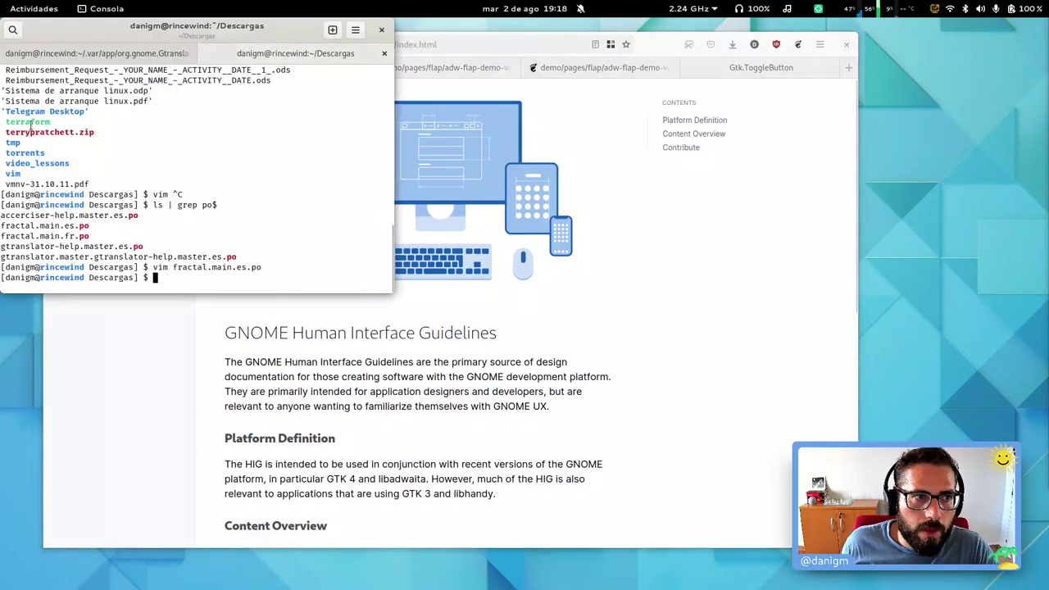
left_click_drag(214, 149, 831, 403)
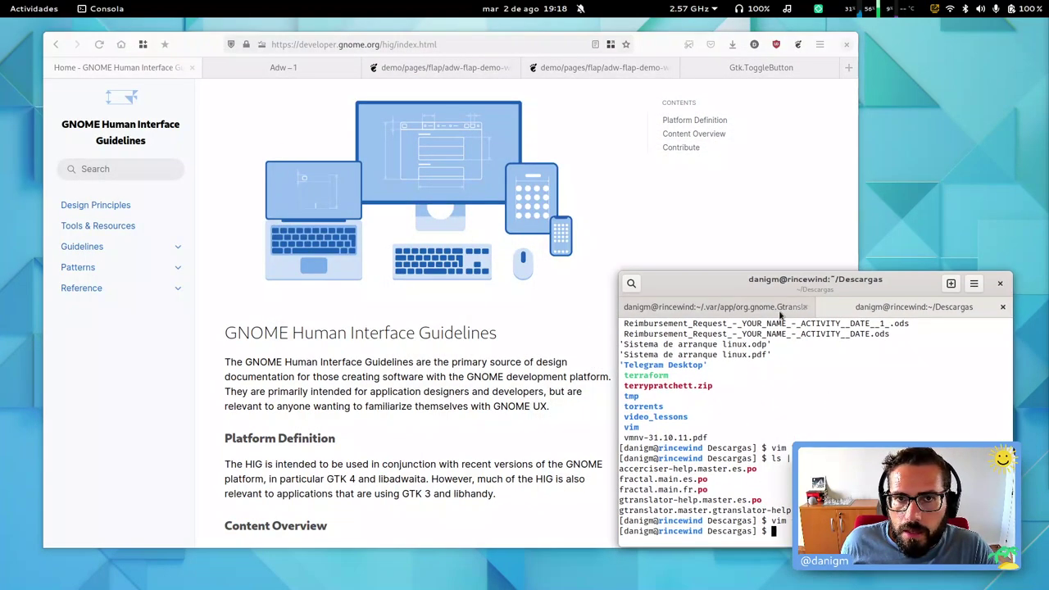
left_click(330, 71)
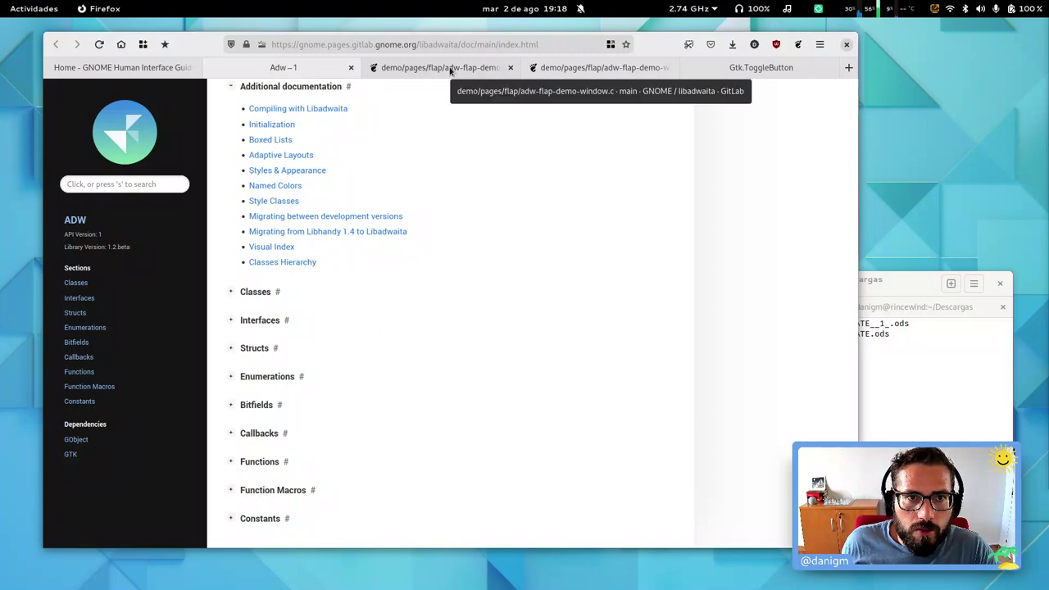
left_click(452, 68)
middle_click(449, 69)
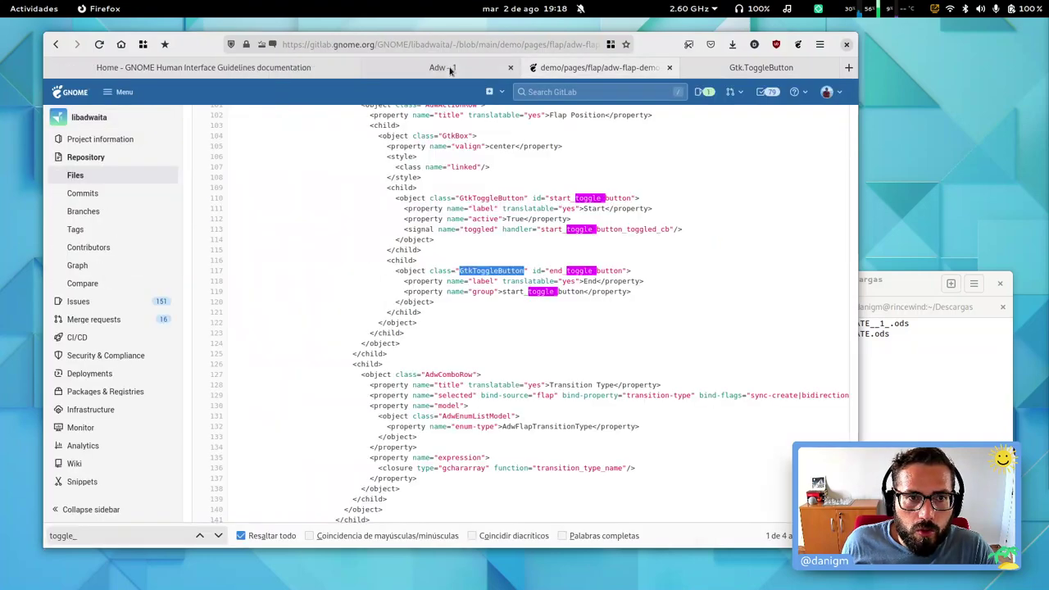
middle_click(613, 72)
middle_click(740, 72)
Step: Switch to the terminal's org.gnome.GtranslatorDevel session, change to the home directory and list its contents
left_click(901, 368)
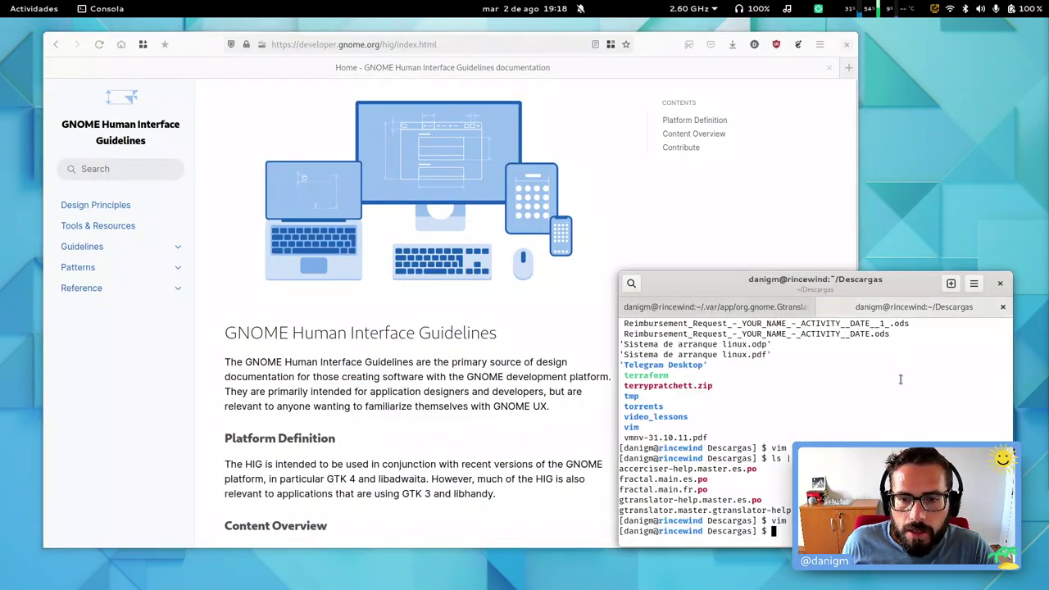
key("ctrl+Page_Up")
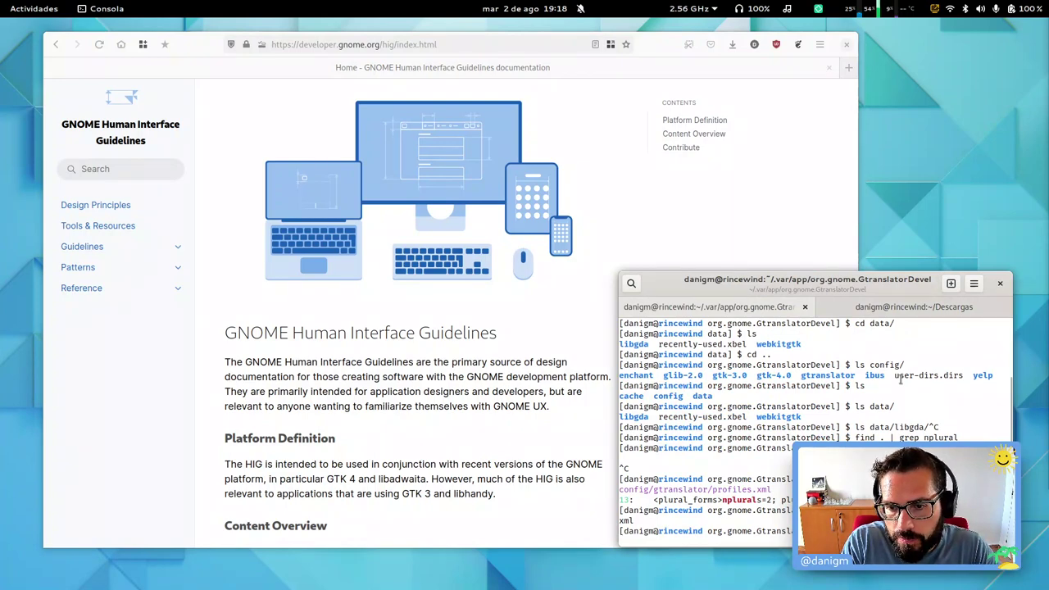
type("cd")
key("Return")
type("ls")
key("Return")
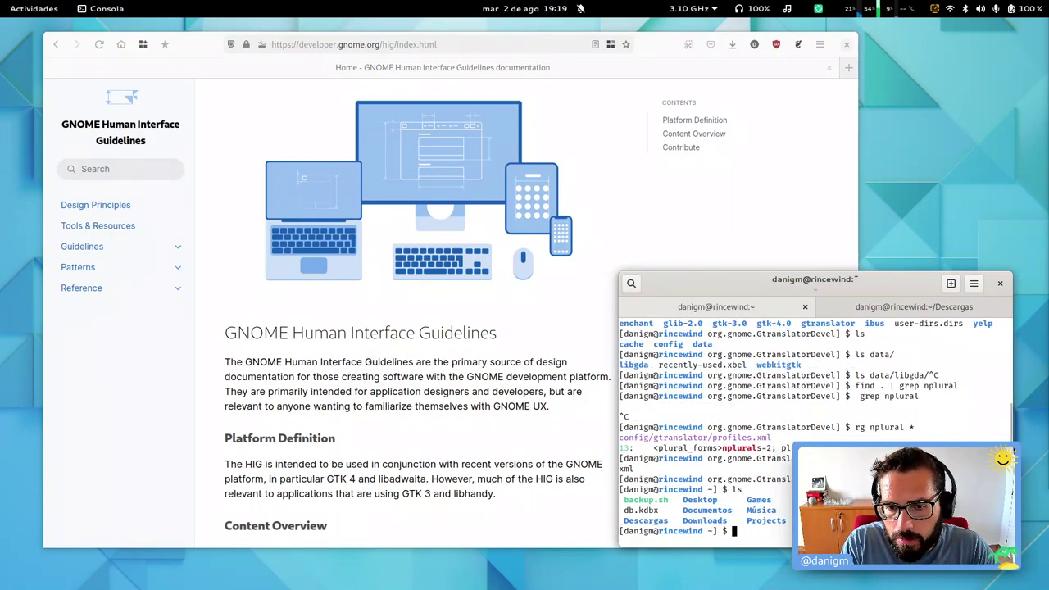
type("cd")
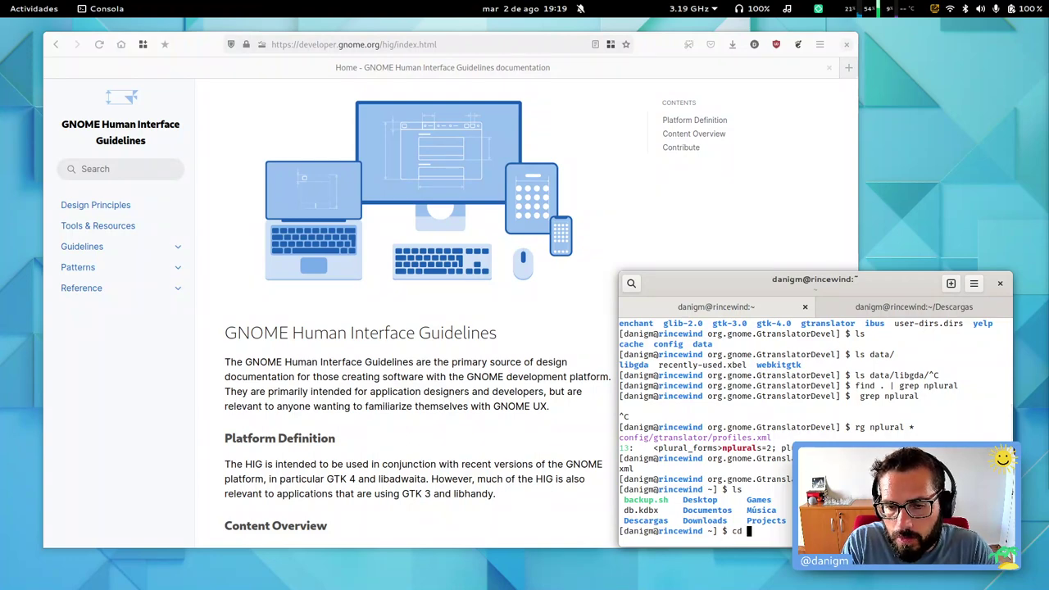
key("ctrl+c")
Step: Try to launch adwaita-1-demo from a Flatpak bash shell of org.gnome.Sdk//master, then exit that shell
type("flatpak run")
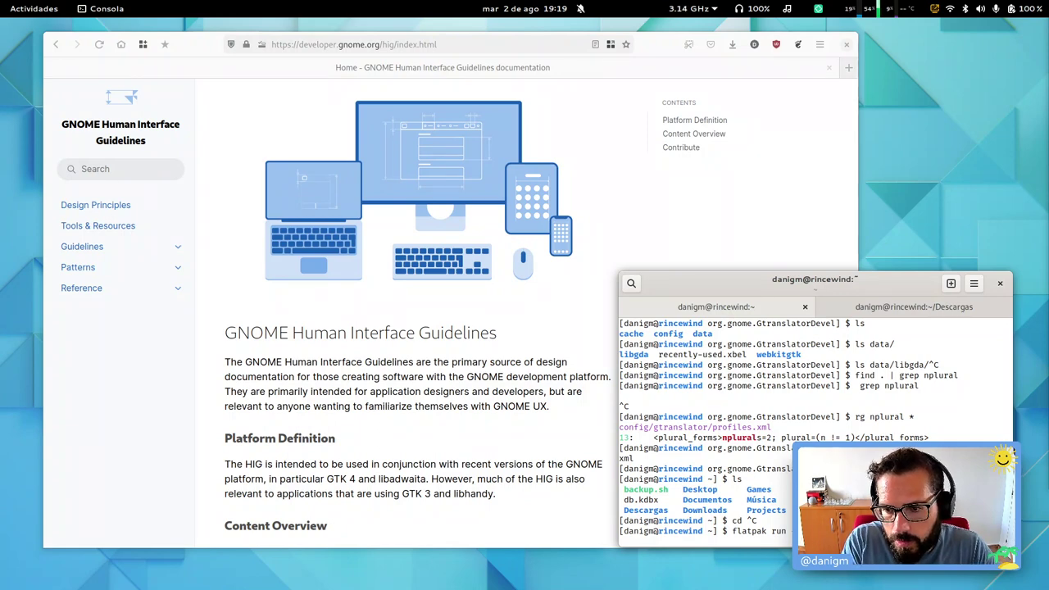
key("Return")
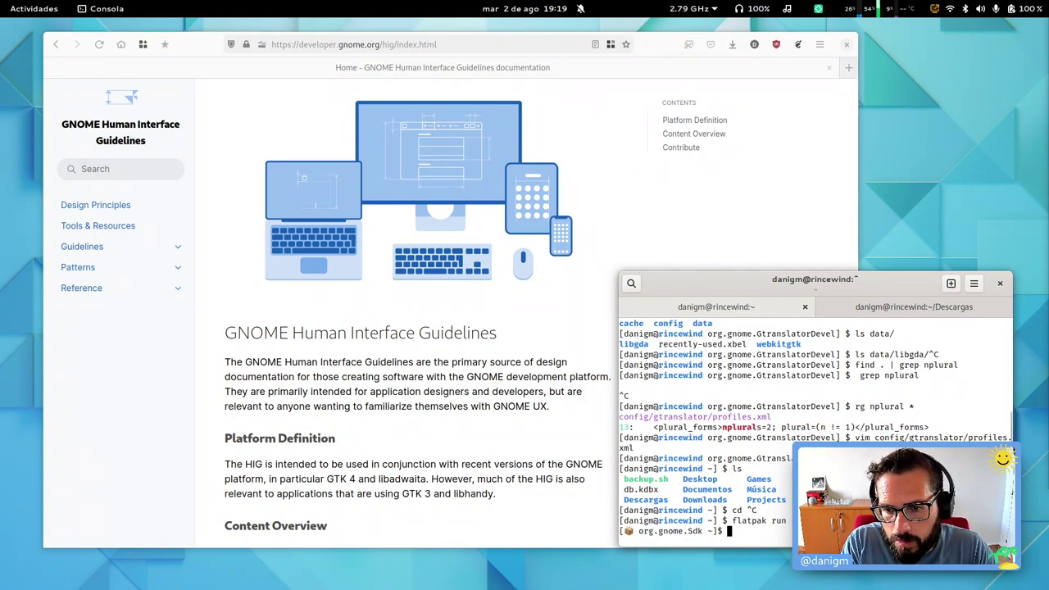
type("adwaita-1-demo")
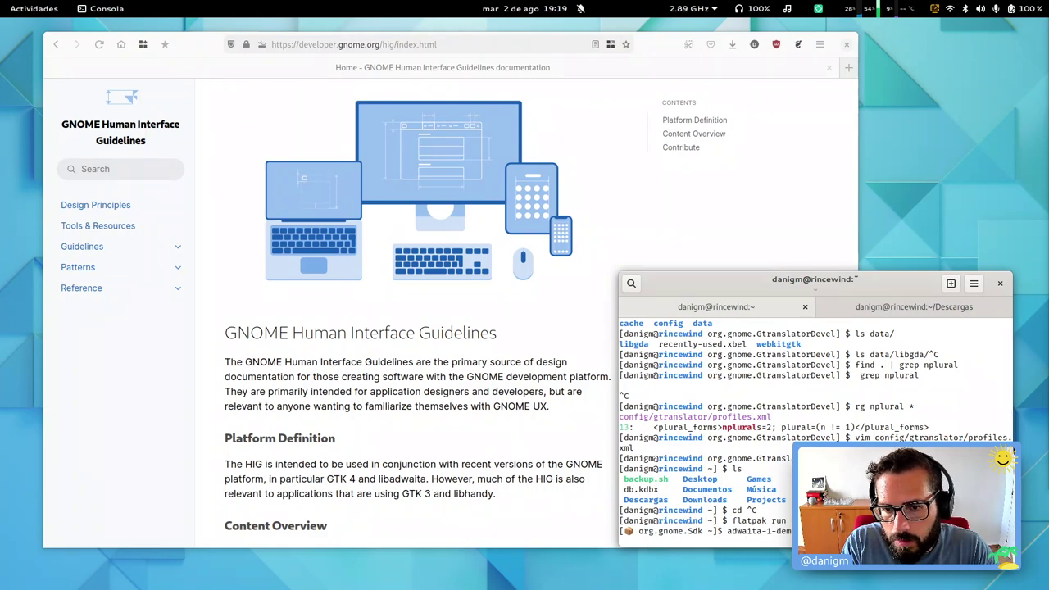
key("Return")
key("ctrl+d")
Step: Change to Projects/gnome/gtranslator in the Descargas terminal session and print the contents of env.sh
key("Up")
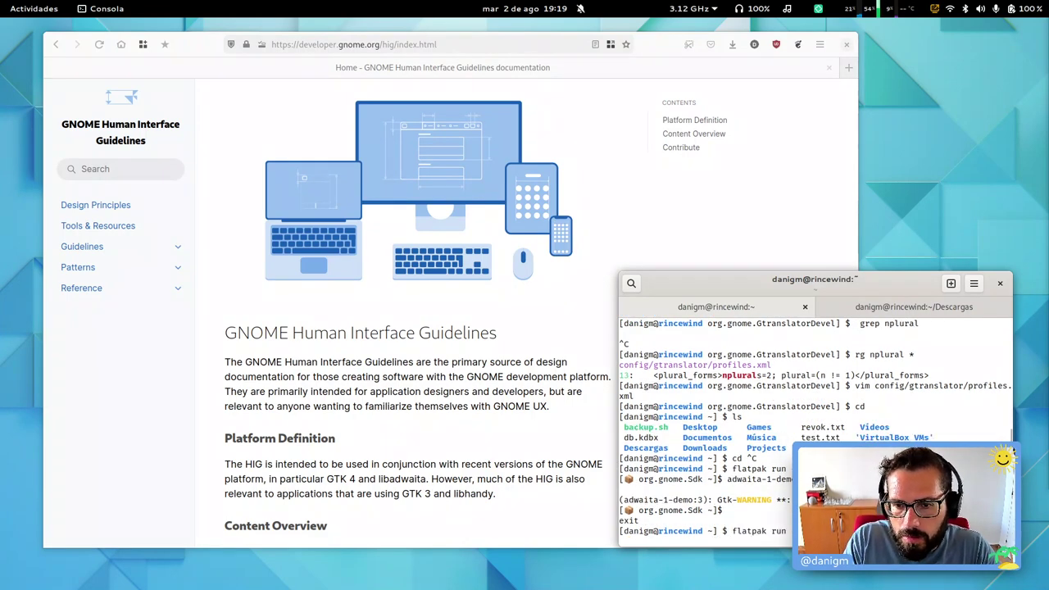
key("ctrl+Page_Down")
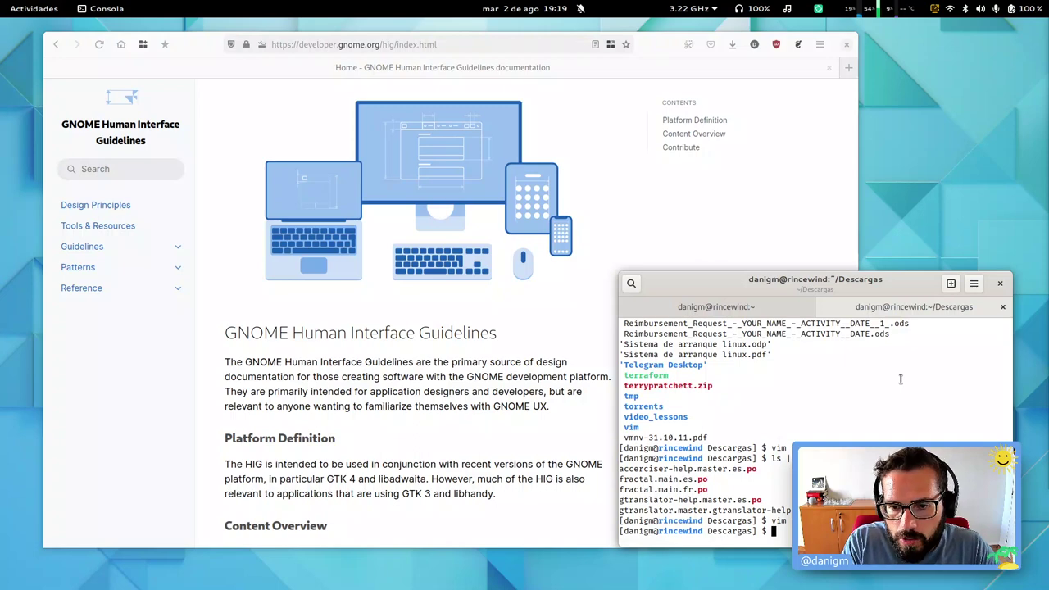
type("cd")
key("Return")
type("cd Projects/")
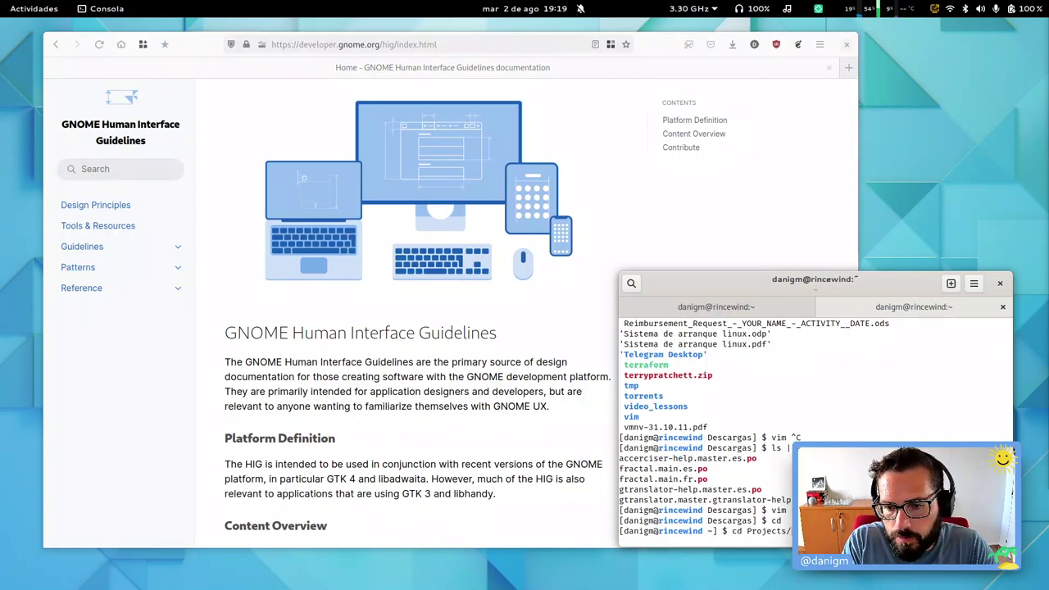
key("Return")
key("Up")
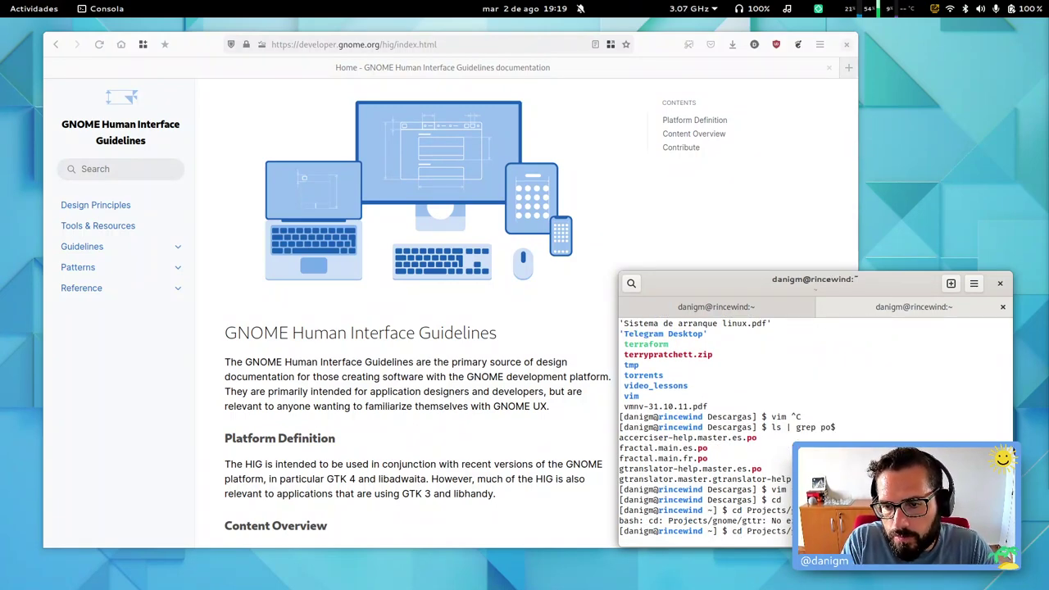
key("Return")
type("cat env.sh")
key("Return")
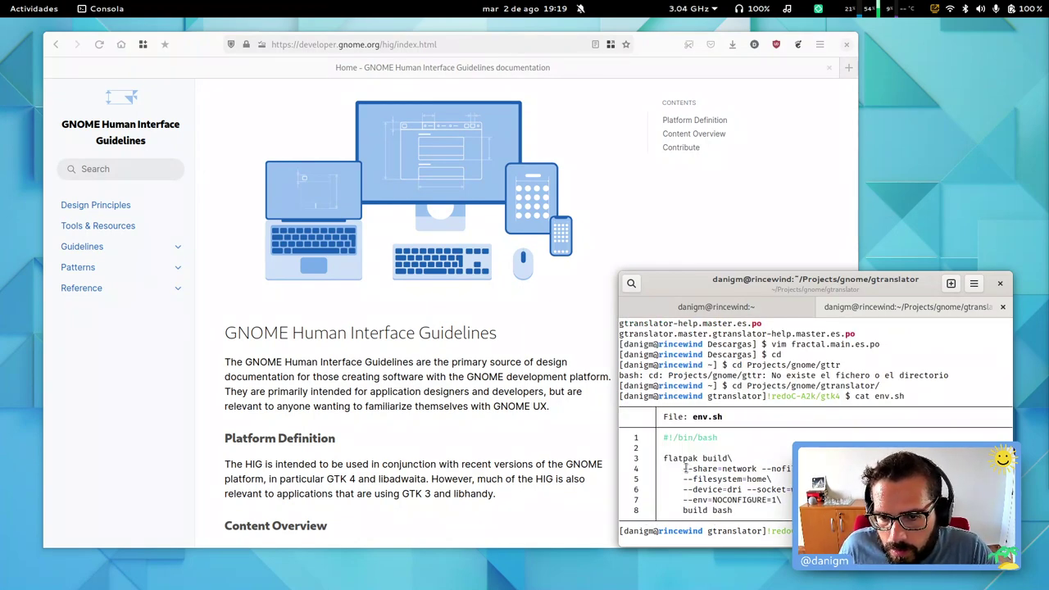
Step: Copy the --device=dri and --socket options from env.sh into the recalled flatpak run command for org.gnome.Sdk and run it
left_click_drag(680, 489, 793, 489)
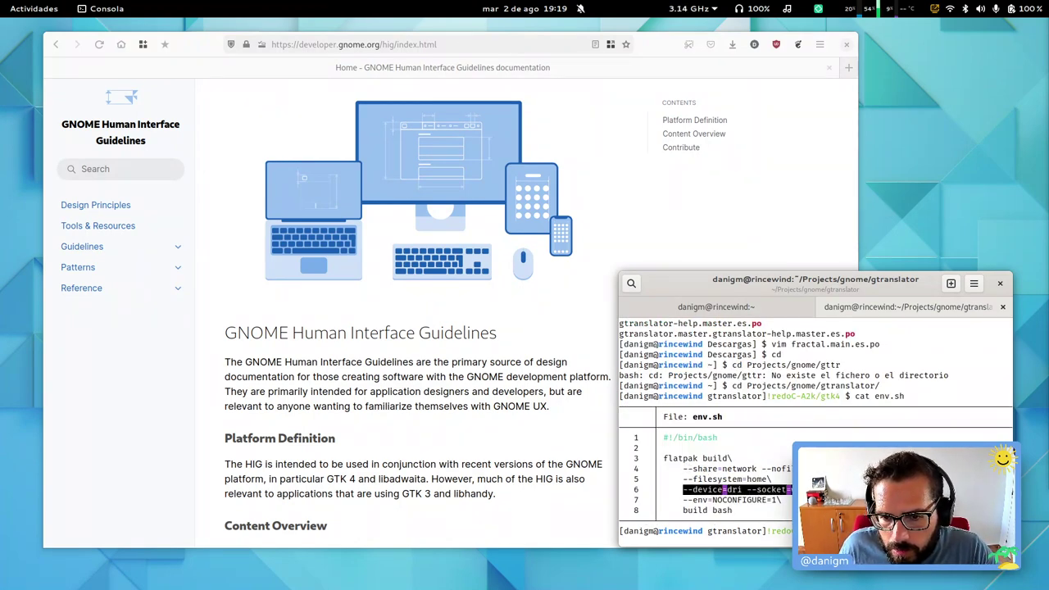
key("ctrl+Page_Up")
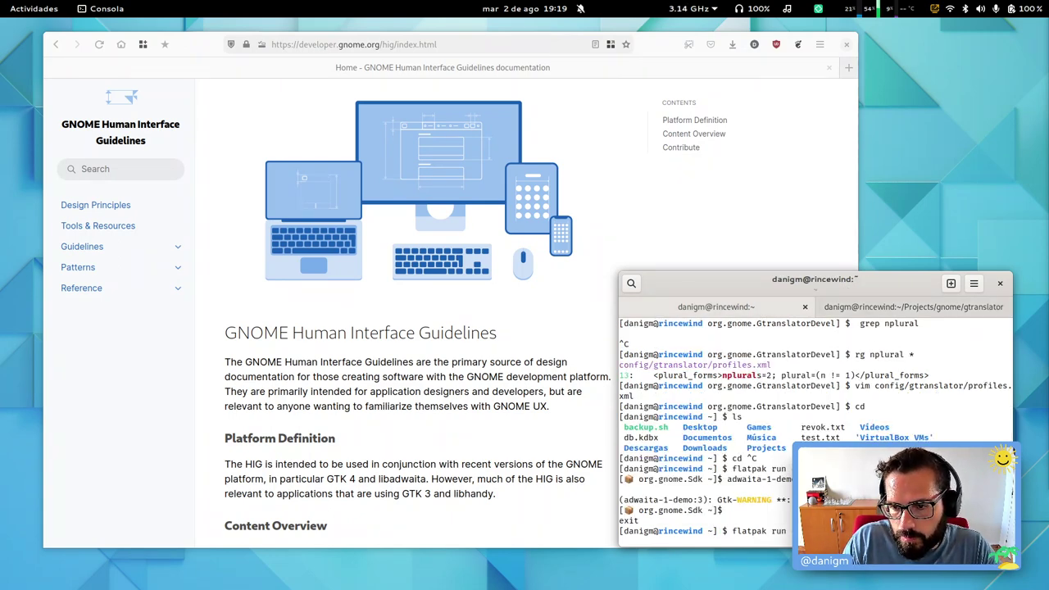
middle_click(883, 419)
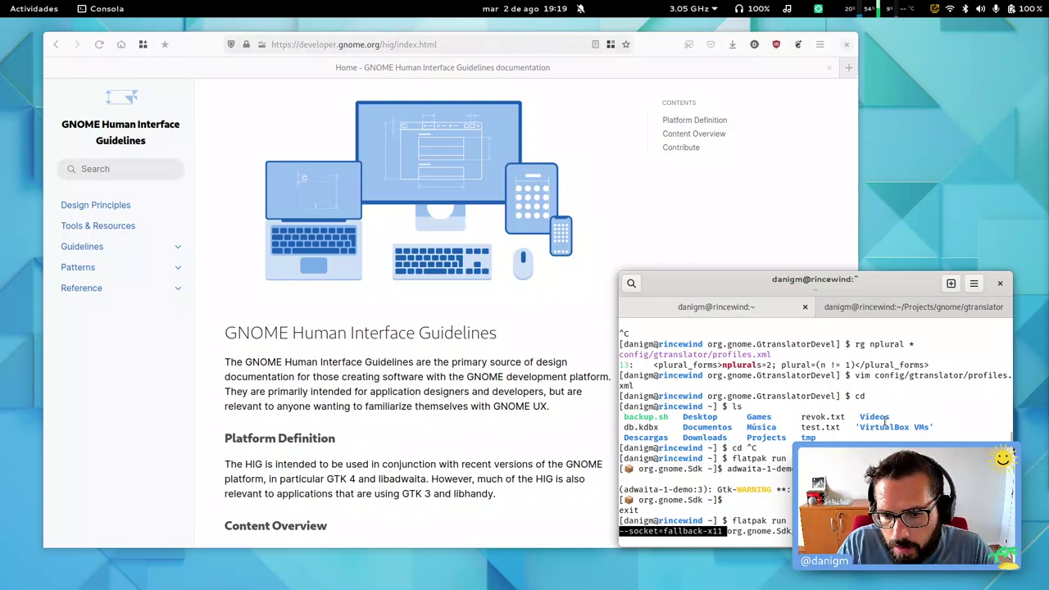
key("Return")
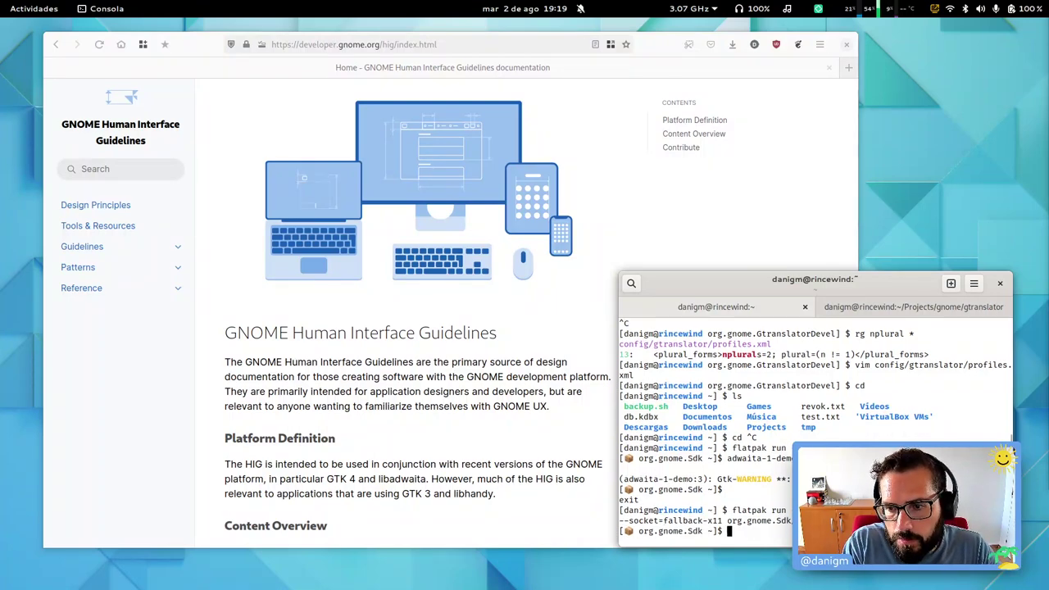
Step: List the directory in the org.gnome.Sdk shell and launch adwaita-1-demo
type("ls")
key("Return")
type("adwaita-1-demo")
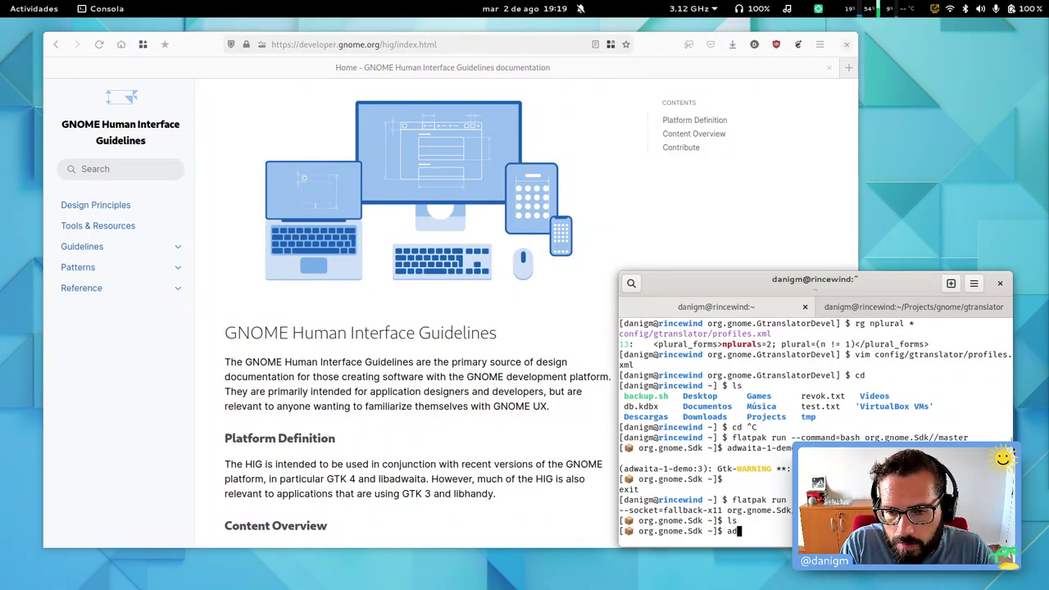
key("Return")
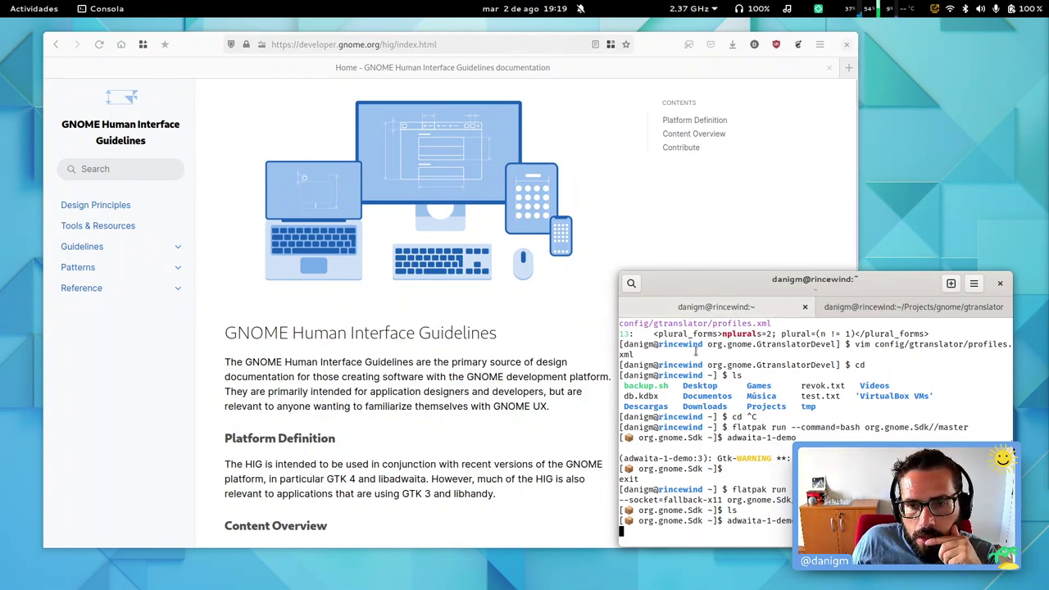
Step: Switch to the Adwaita Demo window, open its Animations page and play the timed animation
key("super")
left_click(459, 164)
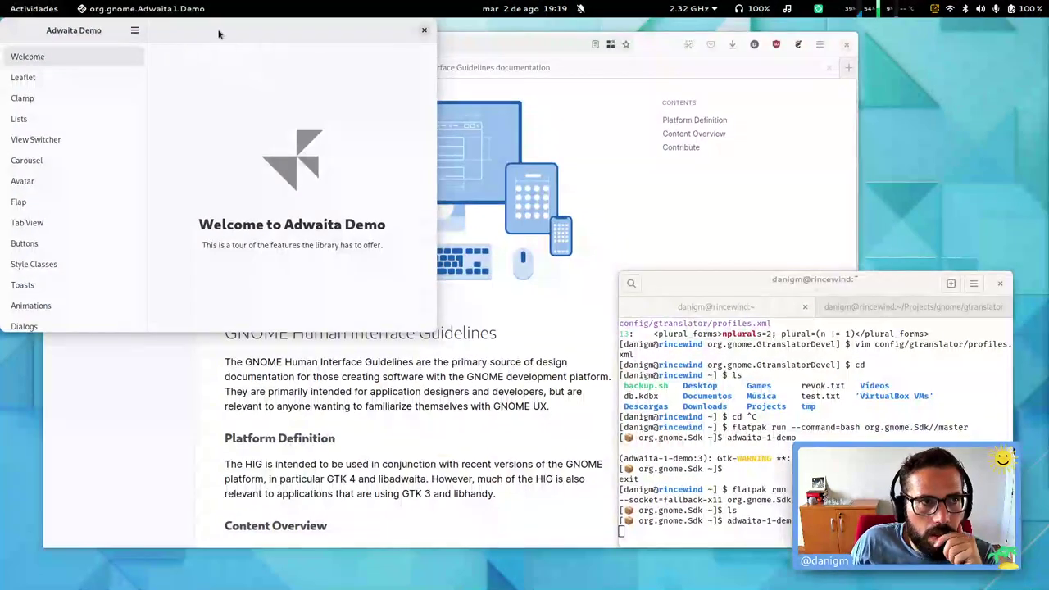
scroll(395, 298, "down", 2)
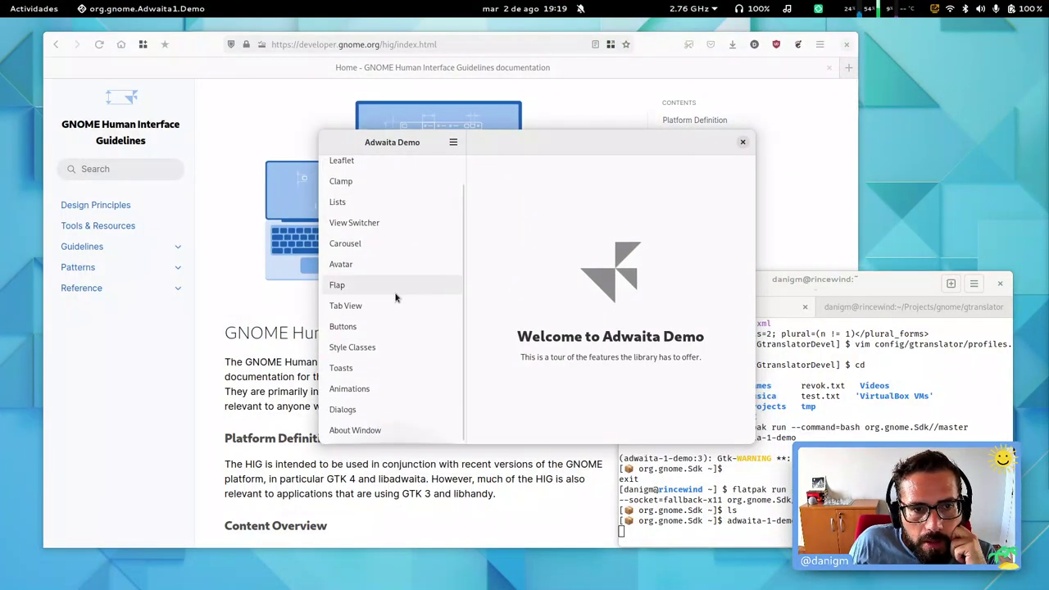
left_click(370, 388)
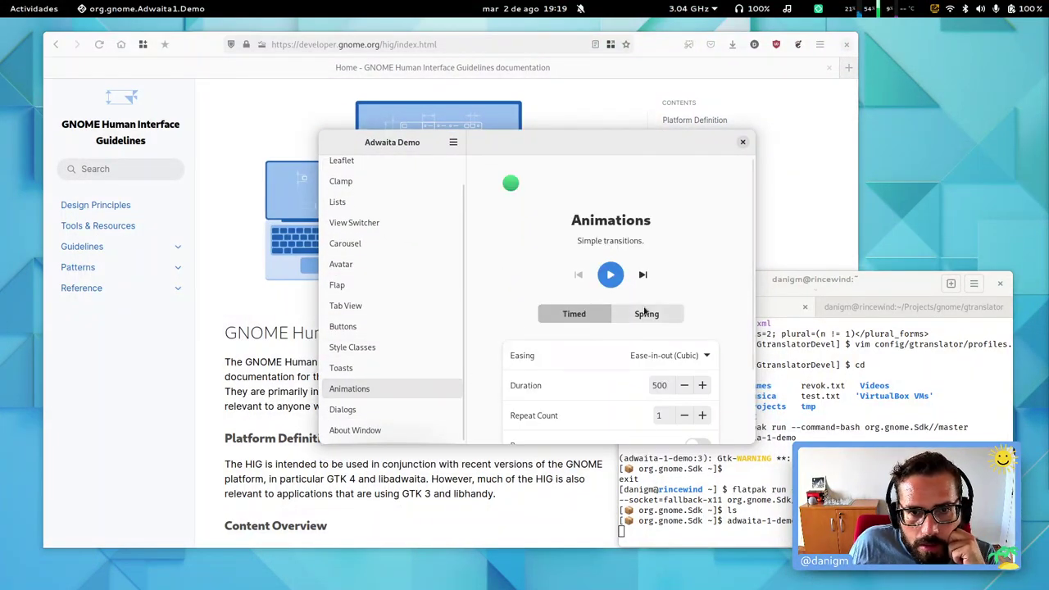
left_click(614, 277)
left_click(620, 278)
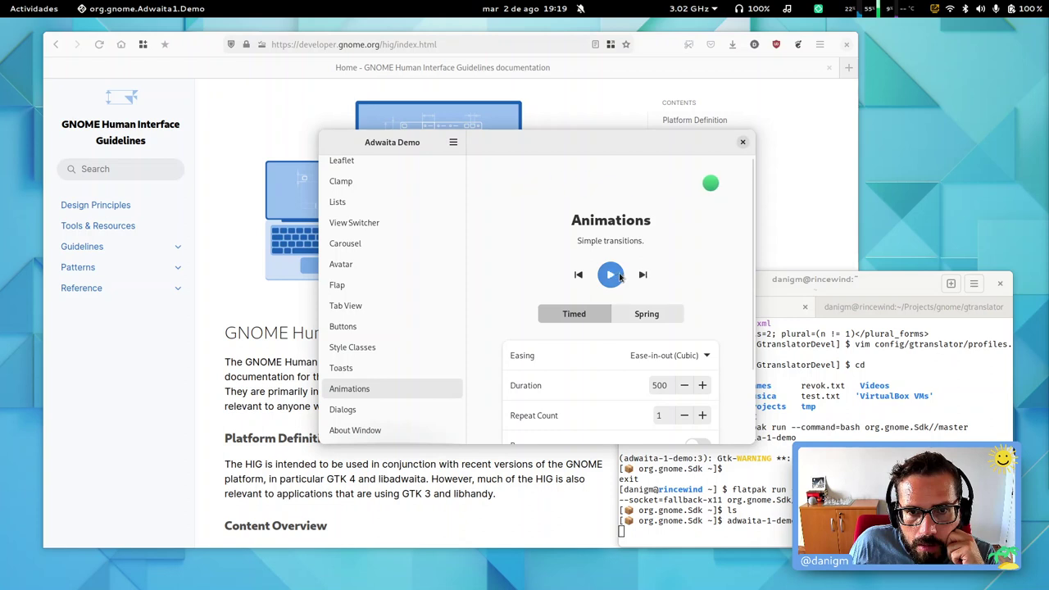
left_click(620, 277)
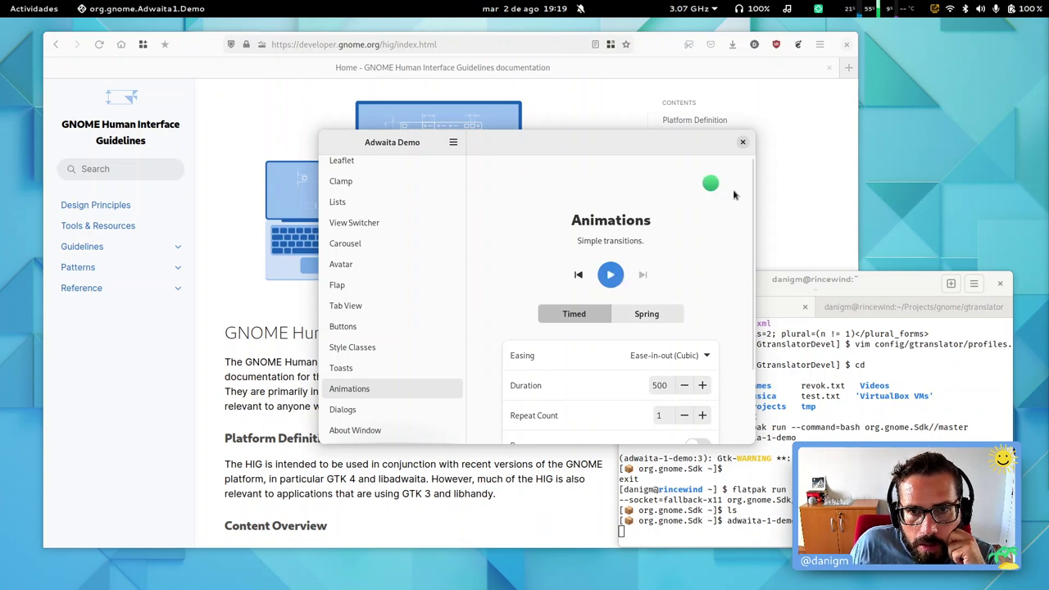
scroll(734, 195, "down", 3)
scroll(724, 226, "up", 3)
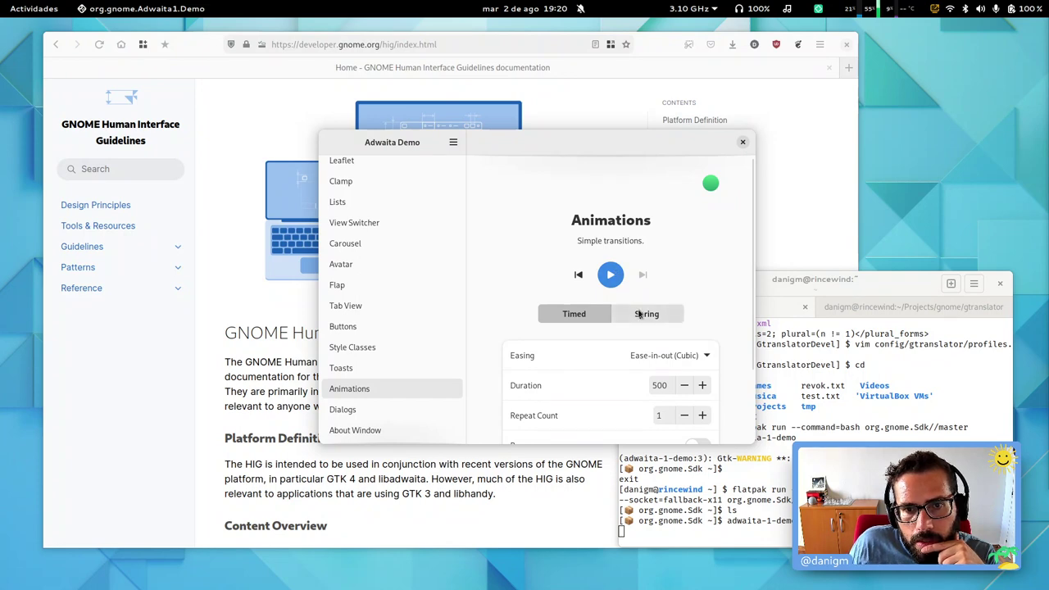
Step: Play the Spring animation on the Animations page and switch back to the Timed one
left_click(640, 314)
left_click(608, 275)
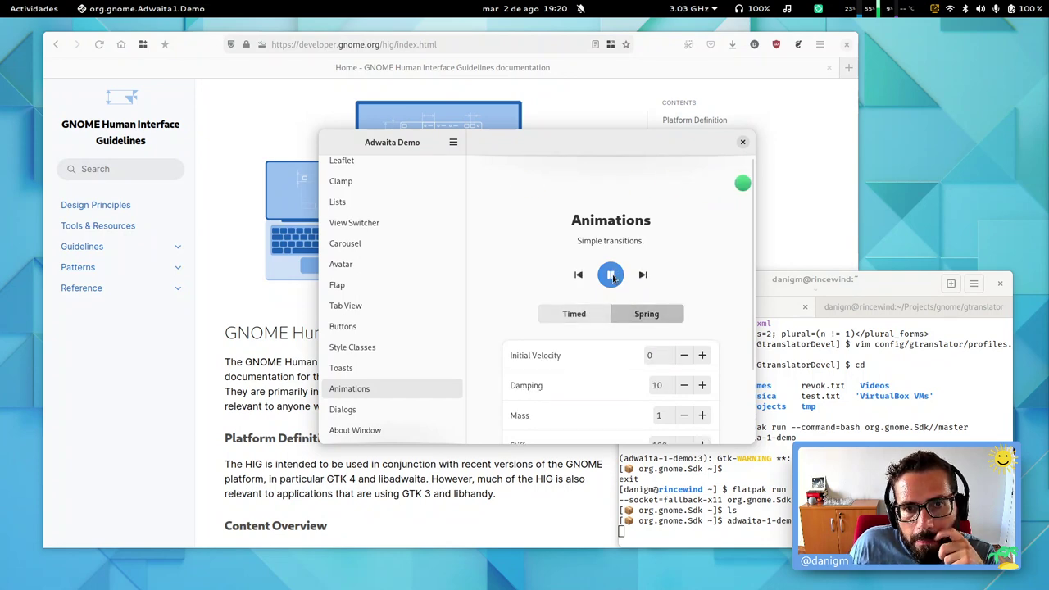
left_click(543, 311)
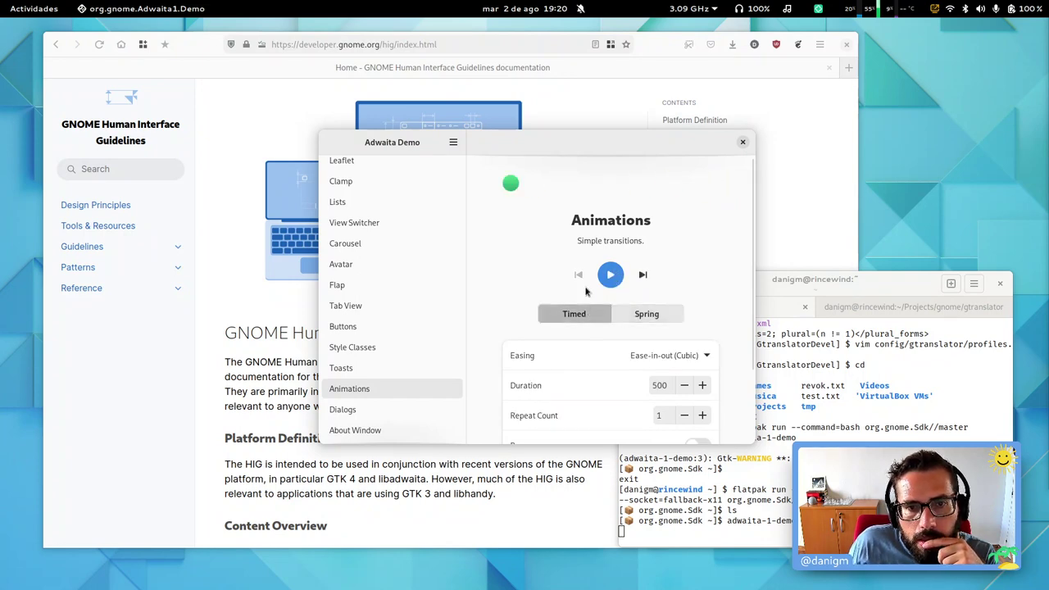
Step: Switch to Firefox and open the GNOME/libadwaita GitLab repository in a new tab, showing its file list
left_click(644, 108)
key("ctrl+t")
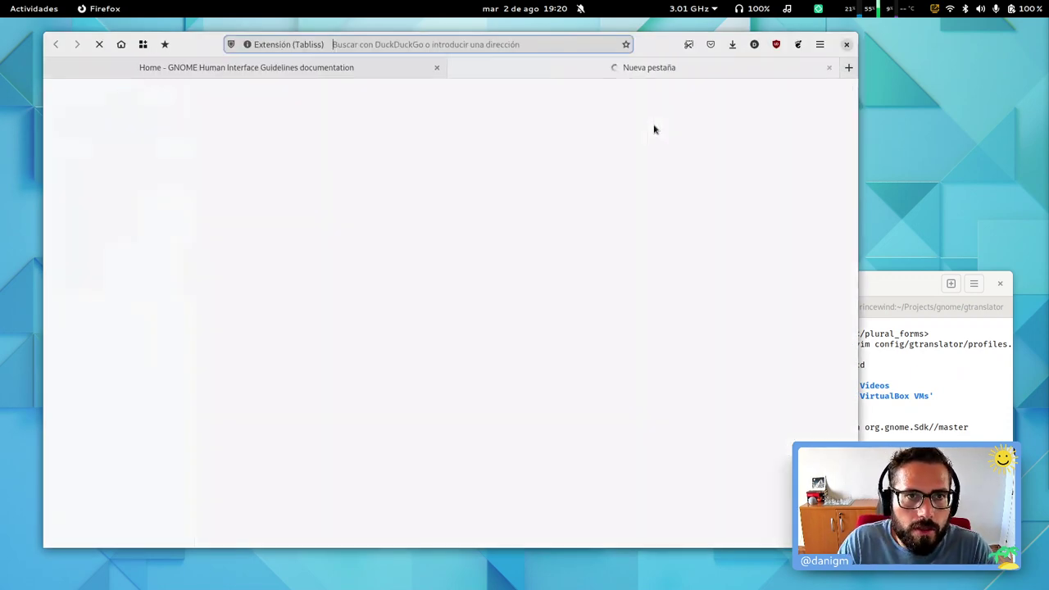
type("libadwaita")
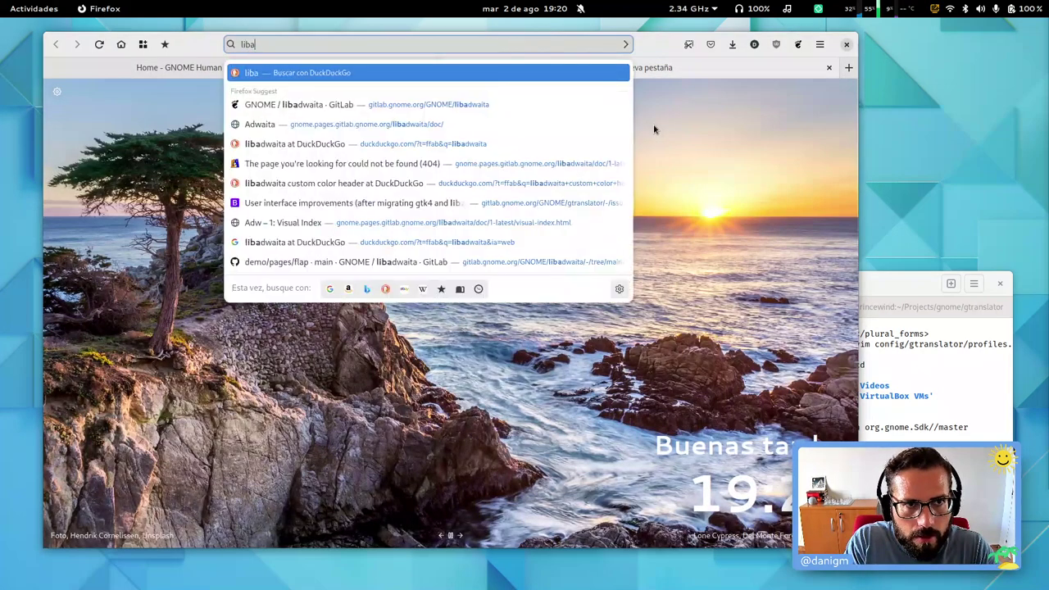
key("Down")
key("Down")
key("Down")
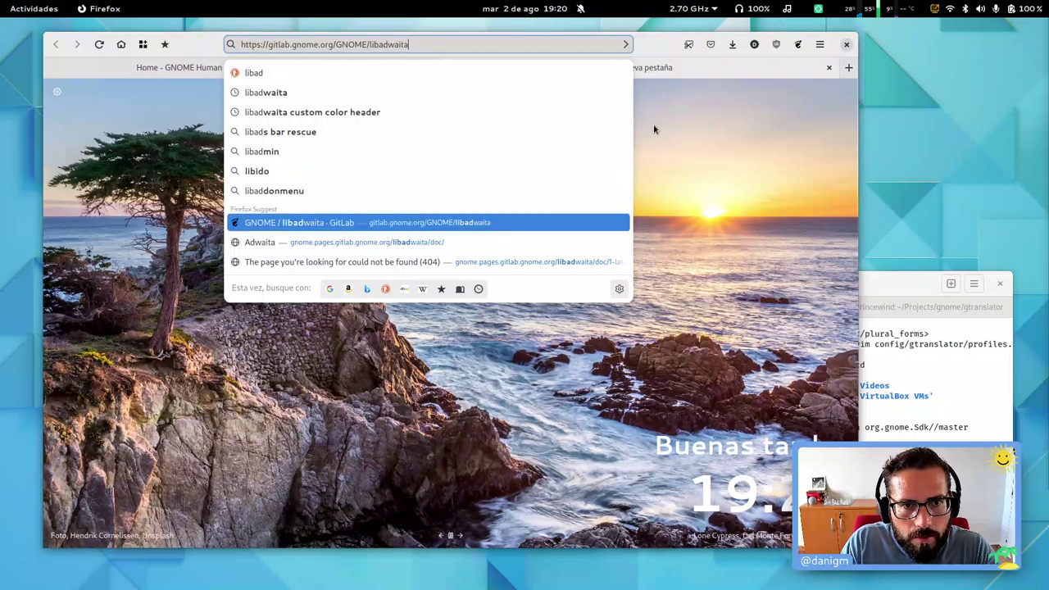
key("Return")
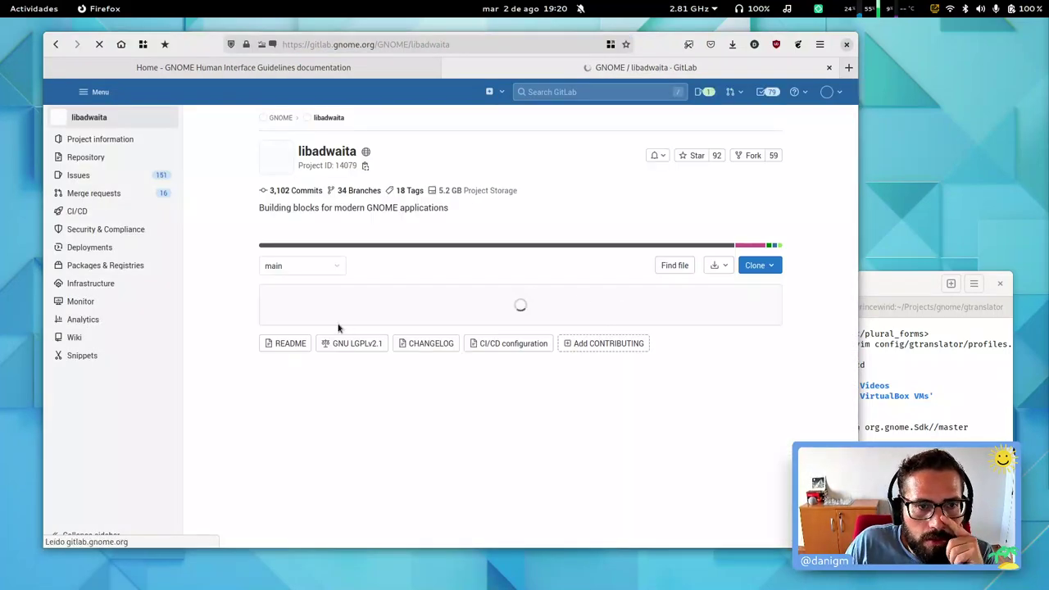
scroll(215, 372, "down", 3)
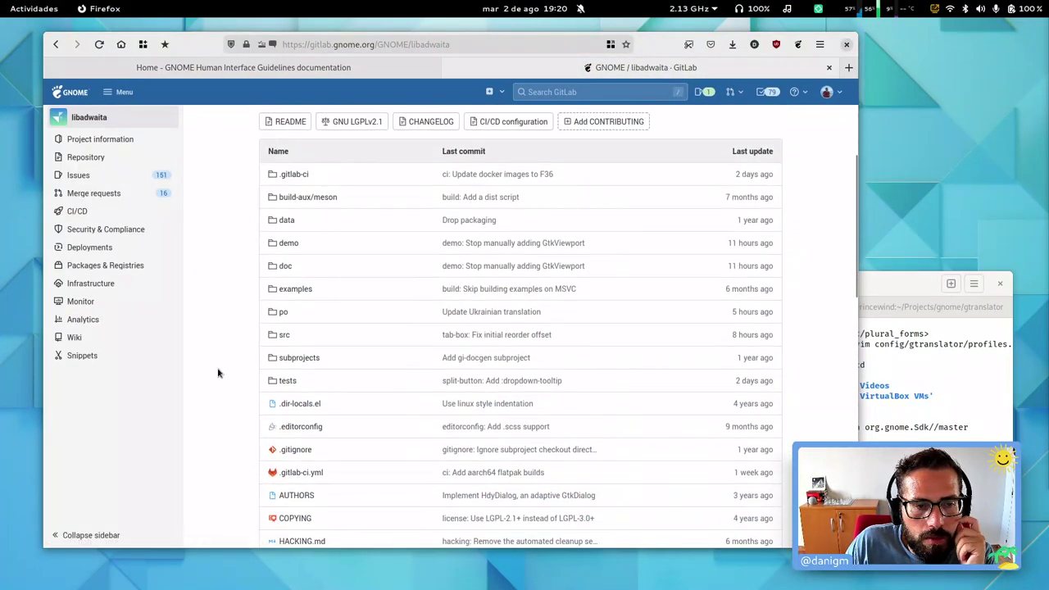
Step: Return to Adwaita Demo, start the GTK Inspector, accept its warning and pick the green circle on the Animations page for inspection
key("super")
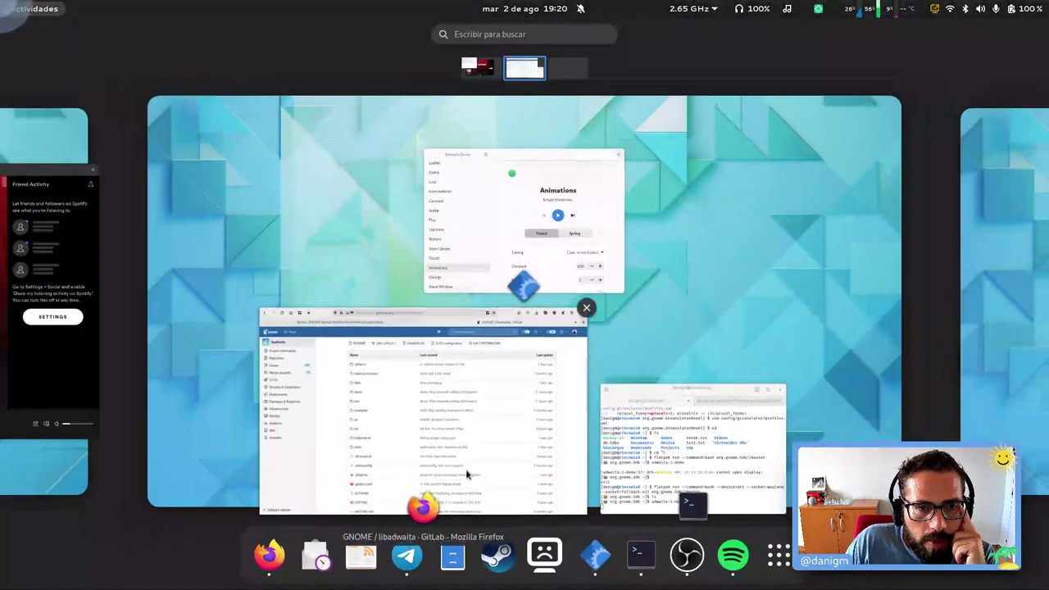
key("super")
key("super")
left_click(519, 204)
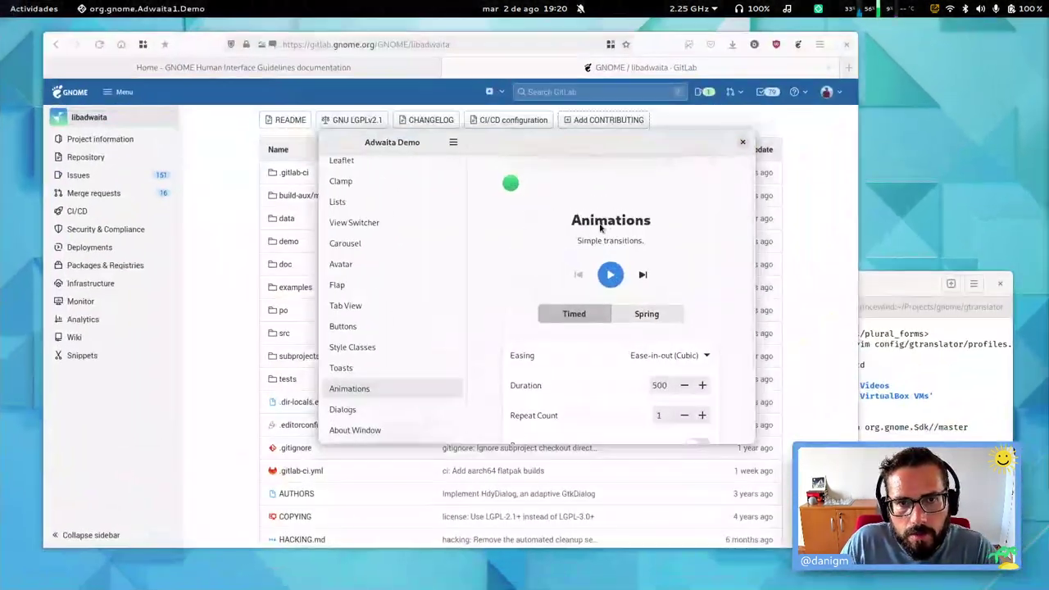
key("ctrl+shift+d")
key("super")
key("super")
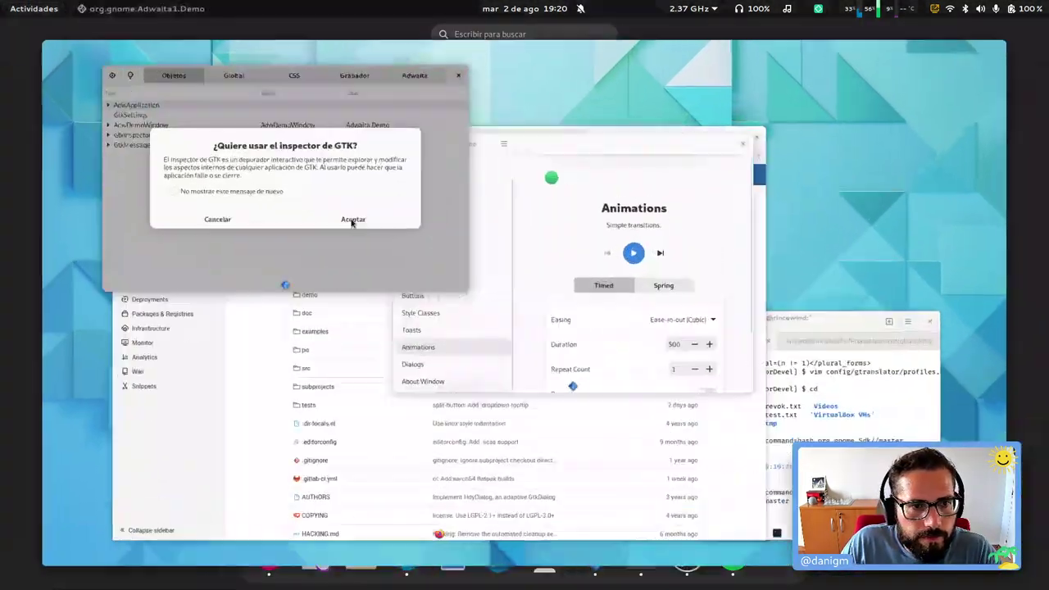
left_click(302, 203)
left_click_drag(215, 200, 292, 355)
left_click(507, 186)
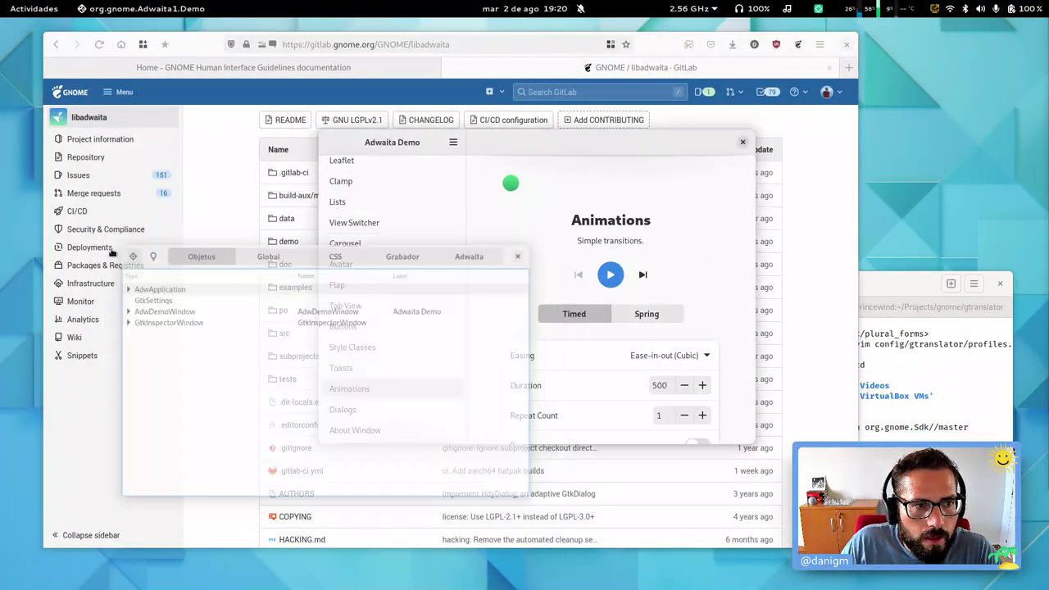
left_click(531, 191)
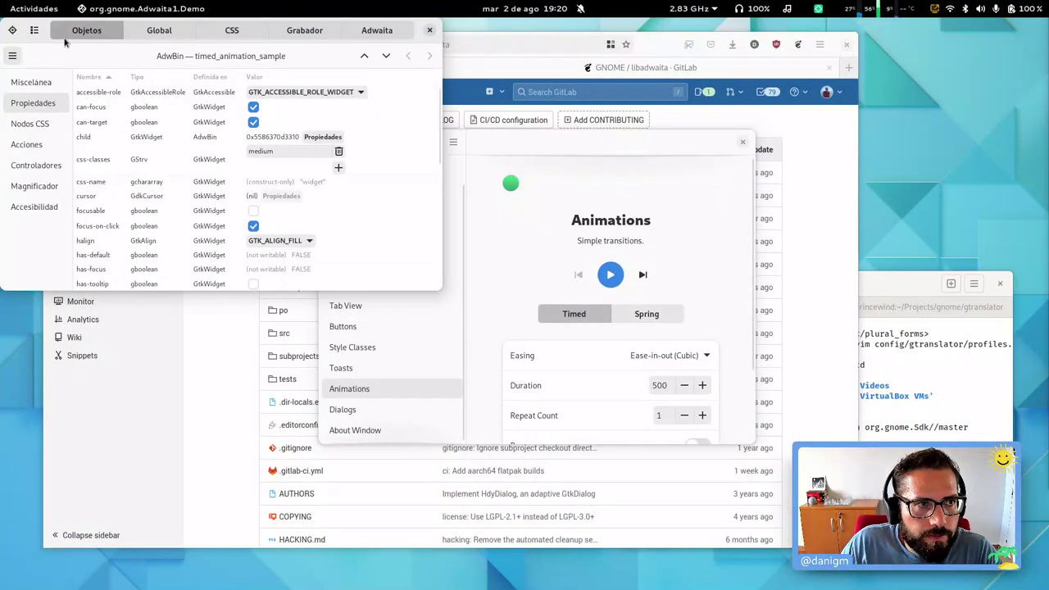
Step: Examine the AdwBin timed_animation_sample in the inspector's object tree, view its properties and close the inspector
left_click(34, 30)
scroll(164, 213, "down", 10)
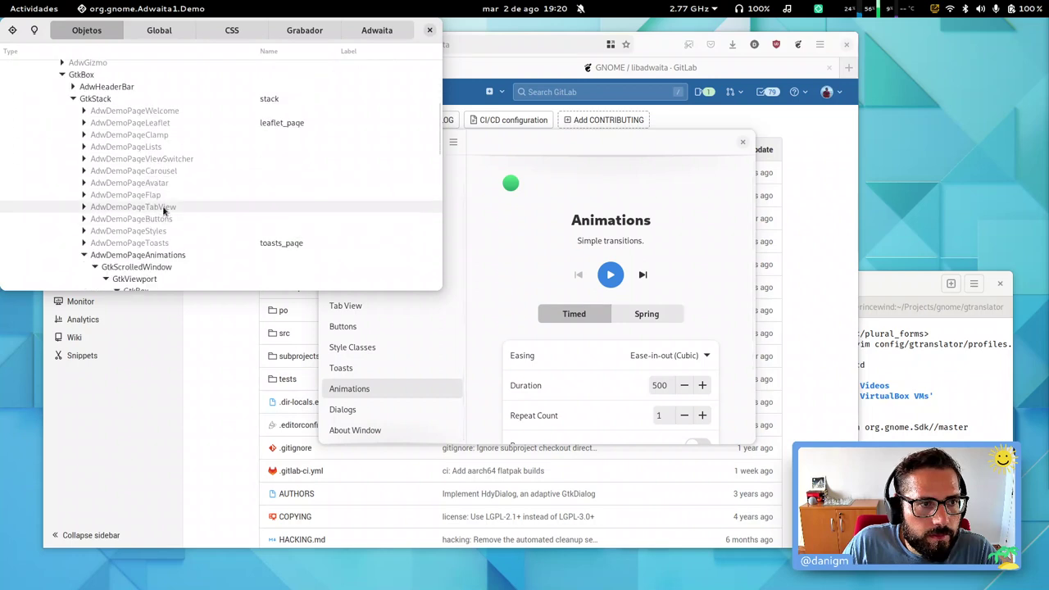
scroll(163, 229, "up", 5)
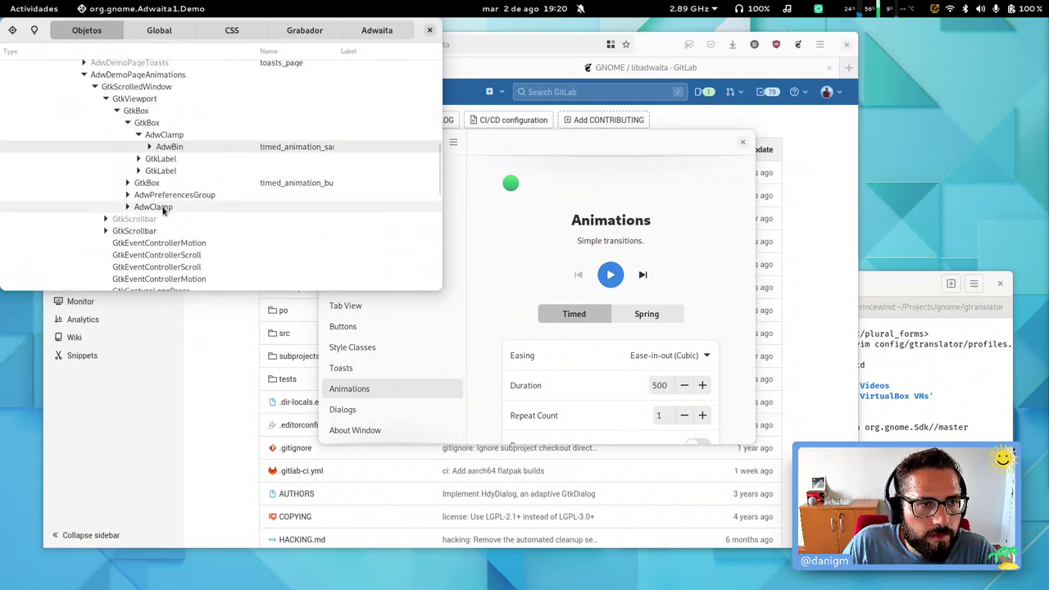
left_click(150, 146)
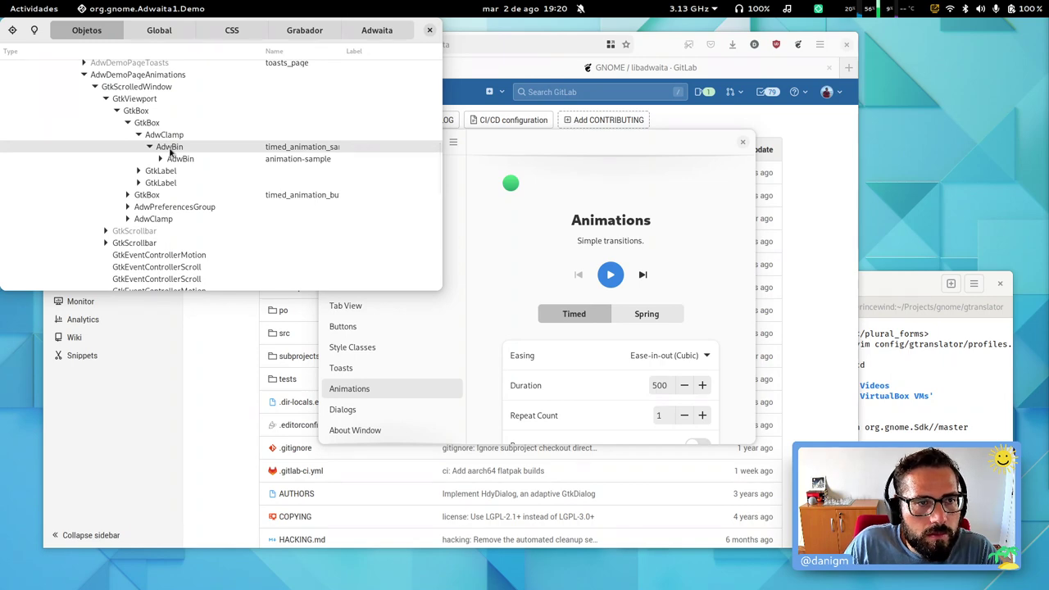
double_click(170, 148)
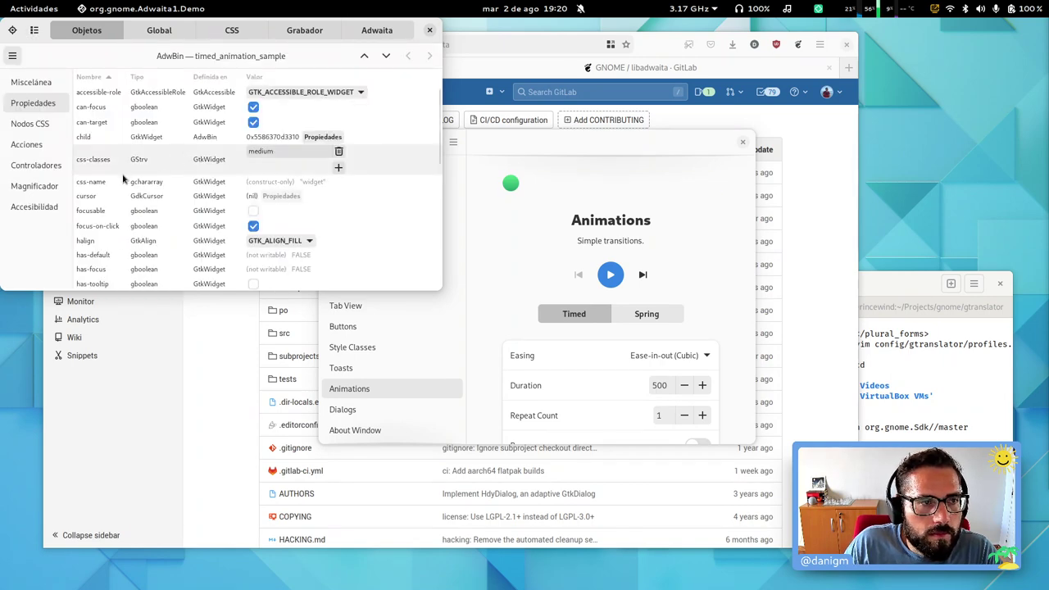
left_click(429, 33)
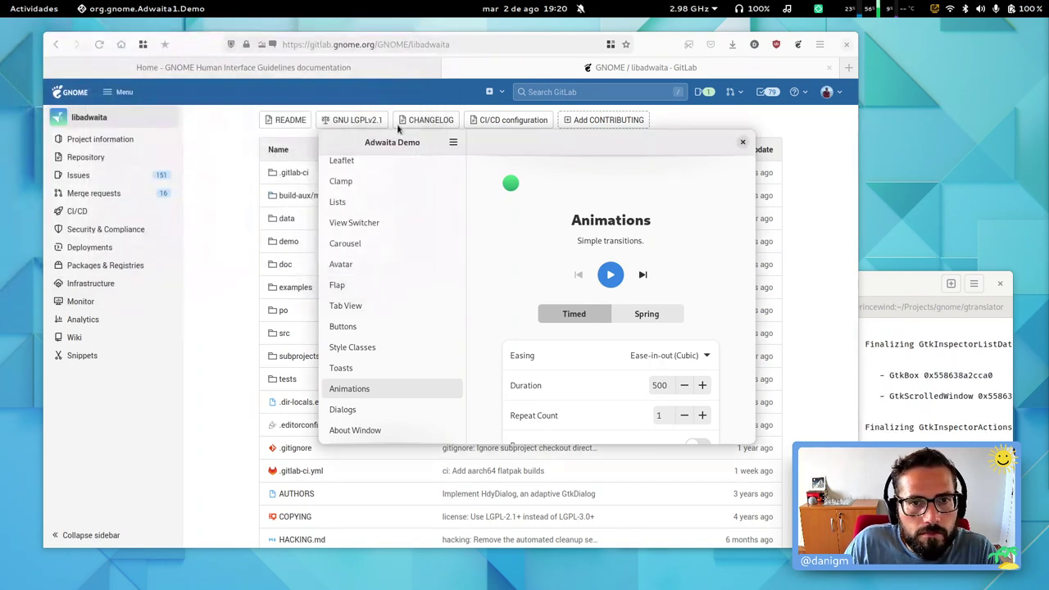
Step: Switch to Firefox, open the demo folder of the libadwaita repository and find "animation" on the page
key("super")
left_click(404, 342)
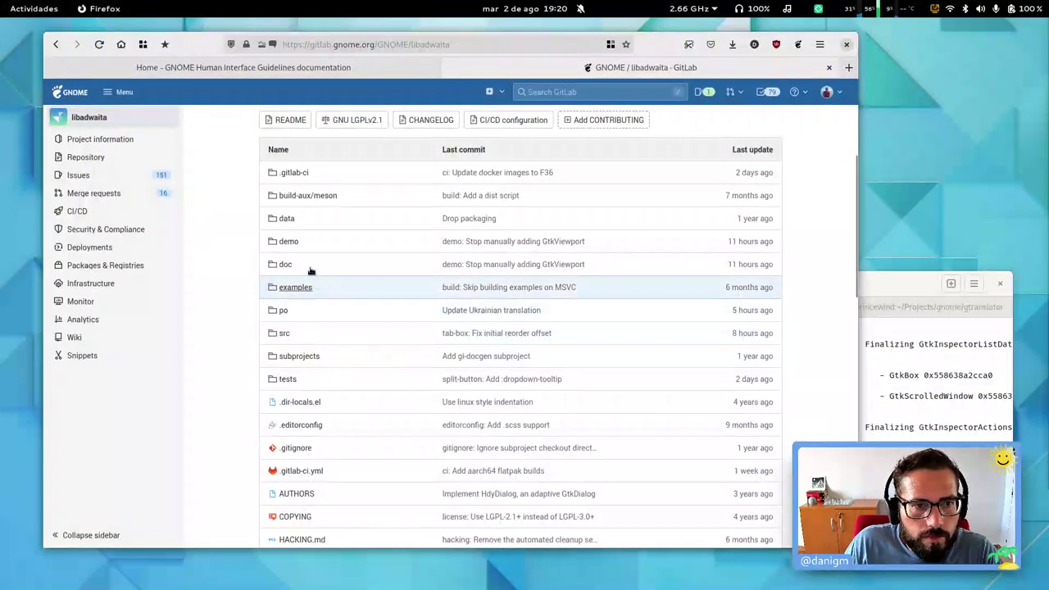
left_click(289, 243)
key("ctrl+f")
type("animation")
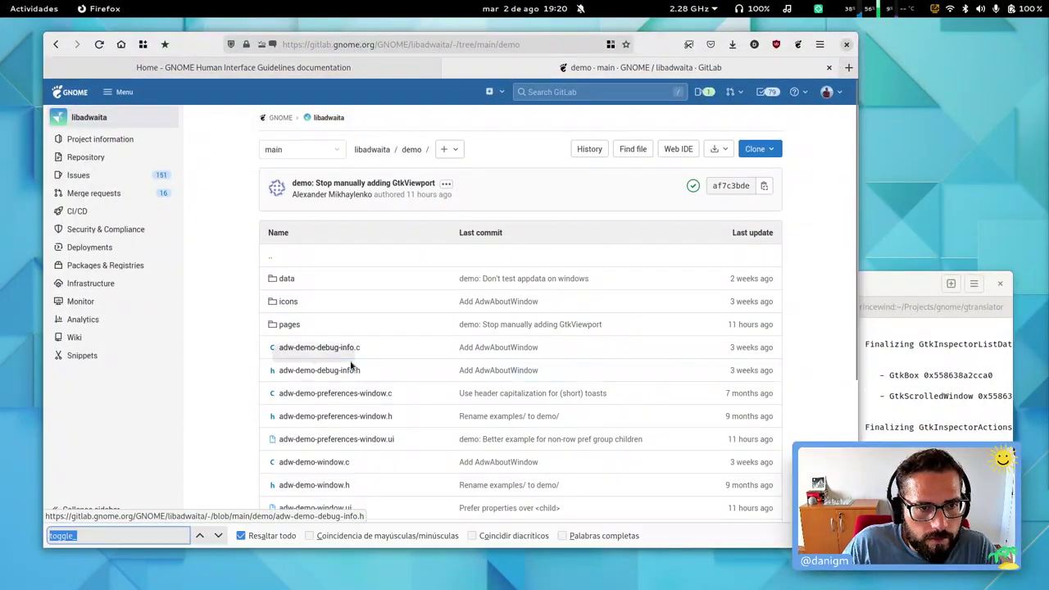
key("Return")
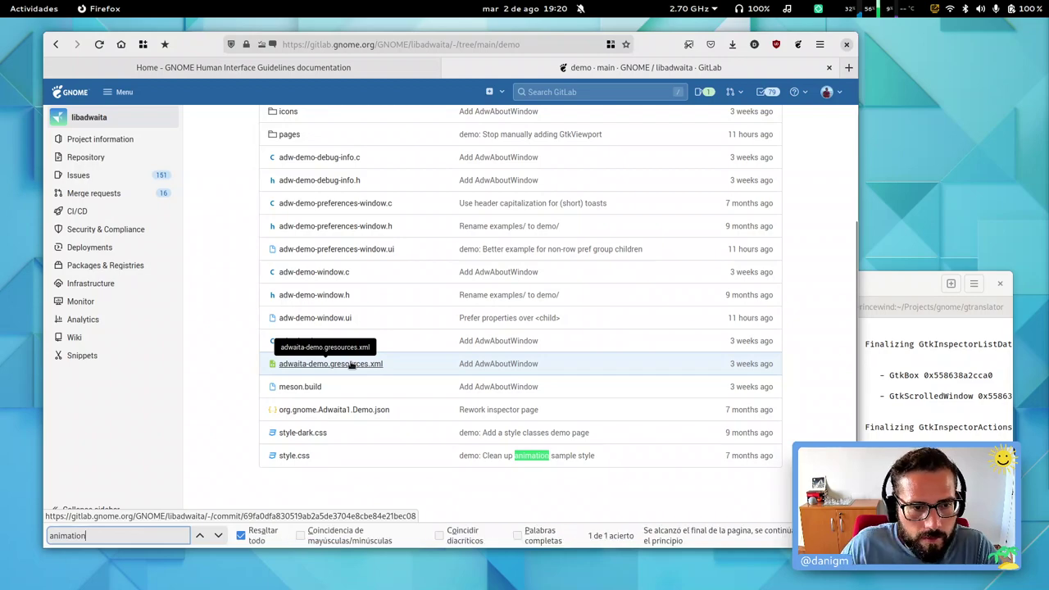
Step: Open adw-demo-page-animations.c from the repository's demo/pages/animations folder and look through the start of its source
key("alt+Tab")
key("super")
key("super")
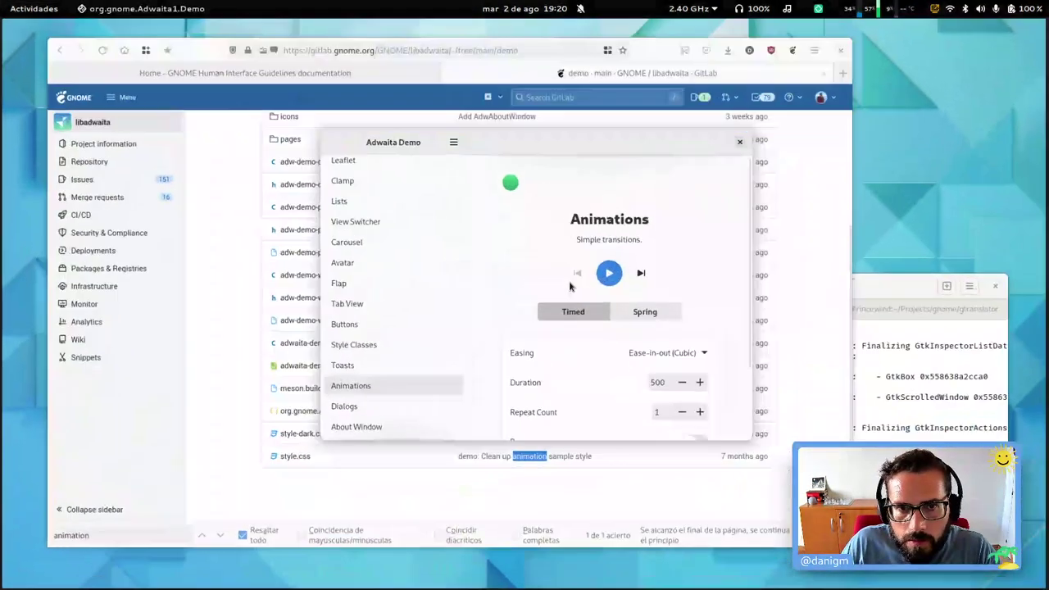
left_click(230, 352)
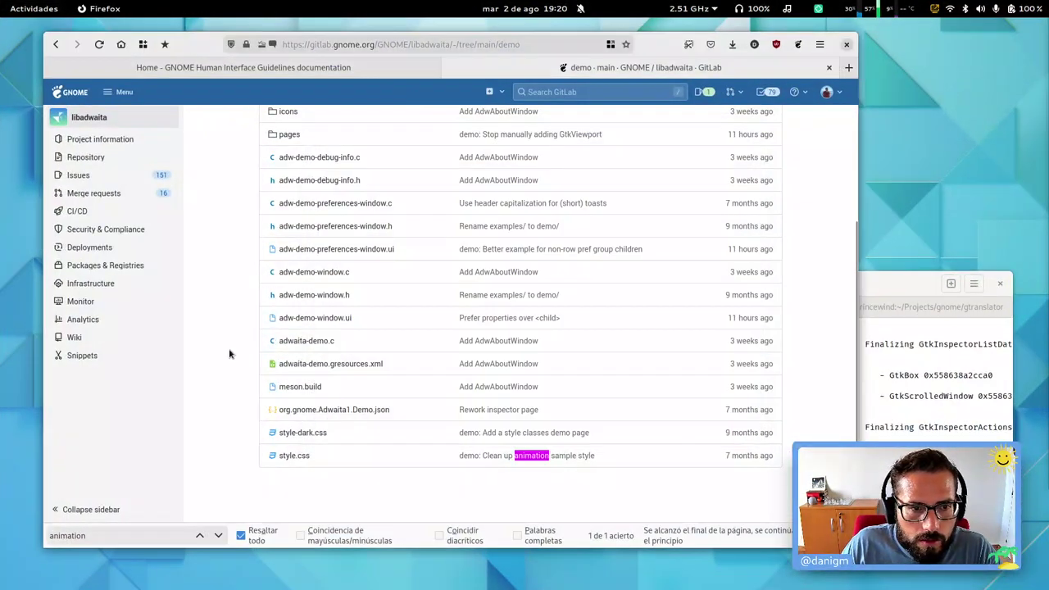
scroll(238, 359, "up", 3)
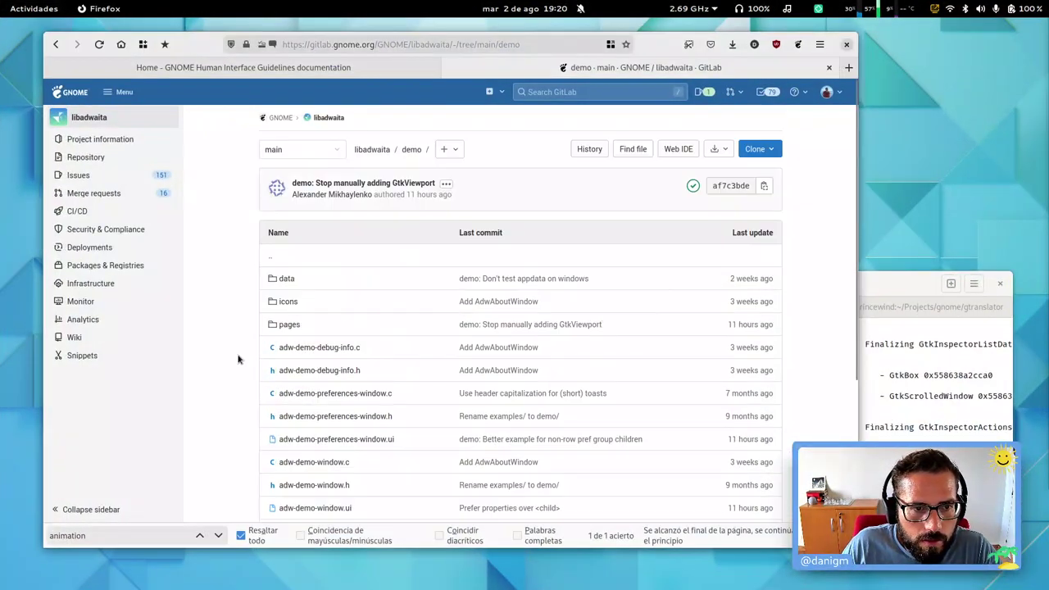
left_click(292, 324)
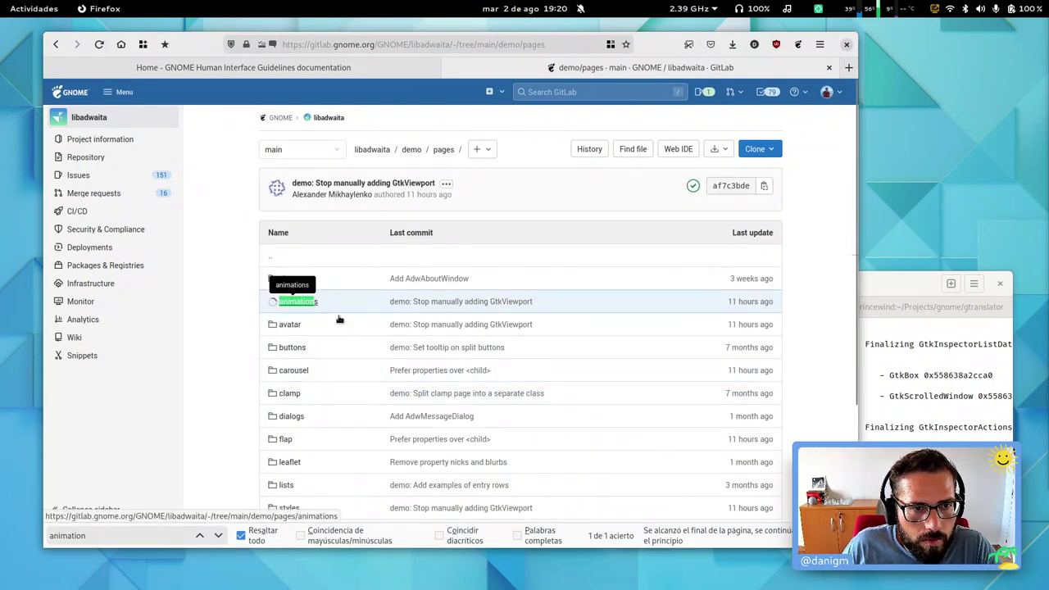
left_click(313, 306)
left_click(325, 279)
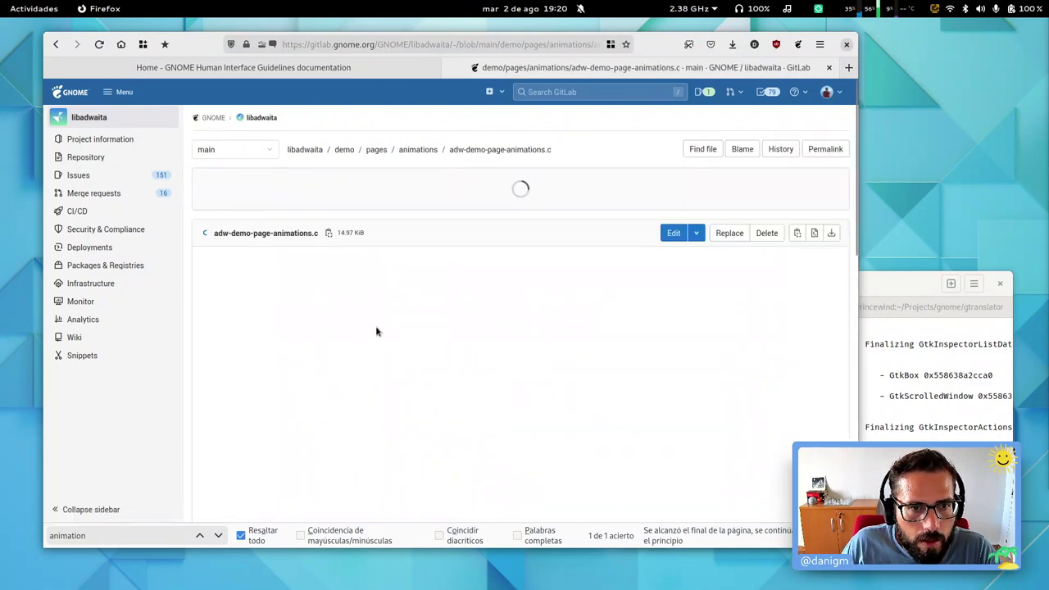
scroll(542, 371, "down", 6)
scroll(522, 370, "up", 4)
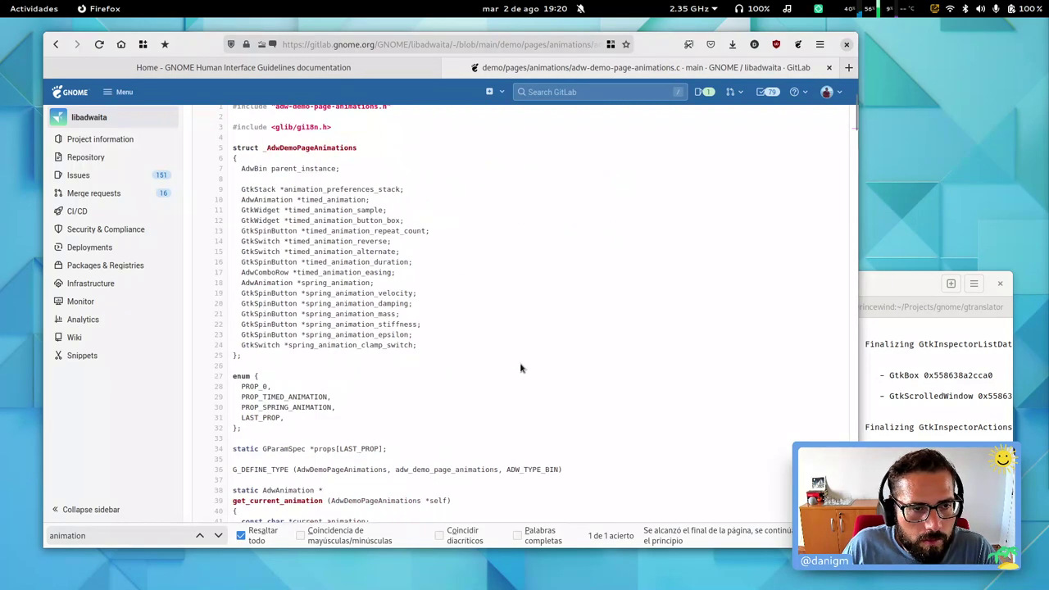
scroll(523, 363, "up", 3)
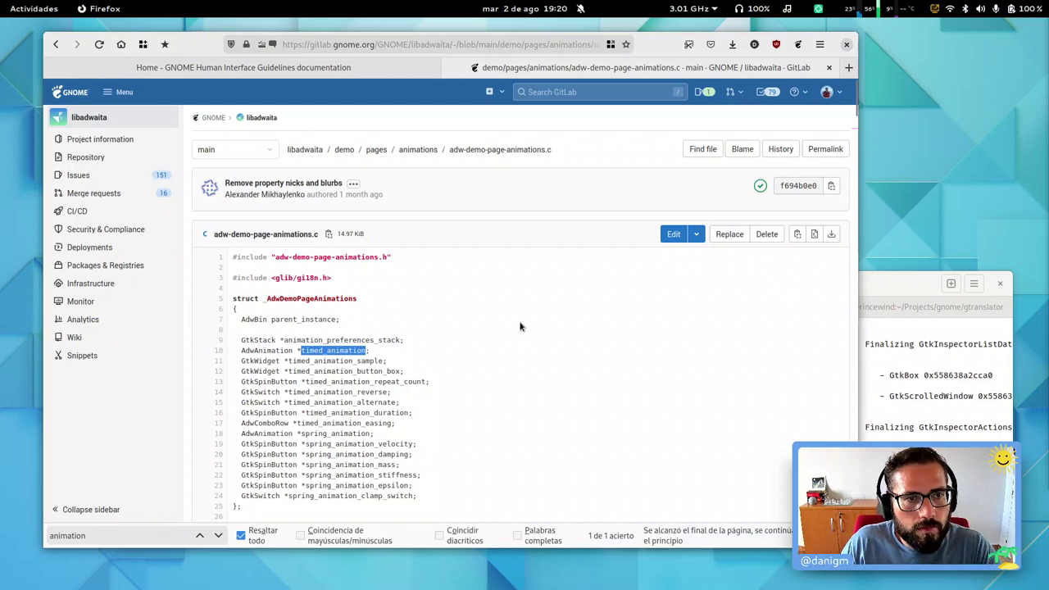
Step: Open the Adwaita documentation site, gnome.pages.gitlab.gnome.org/libadwaita/doc/, in a new browser tab
key("ctrl+t")
type("adwa")
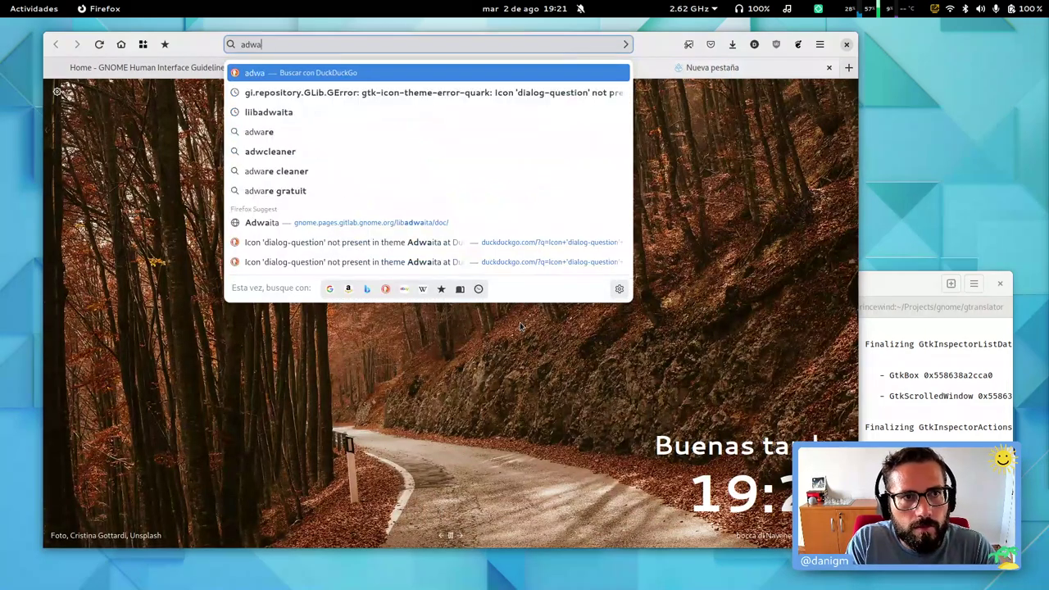
type("ita")
key("Down")
key("Down")
key("Down")
key("Down")
key("Down")
key("Down")
key("Down")
key("Return")
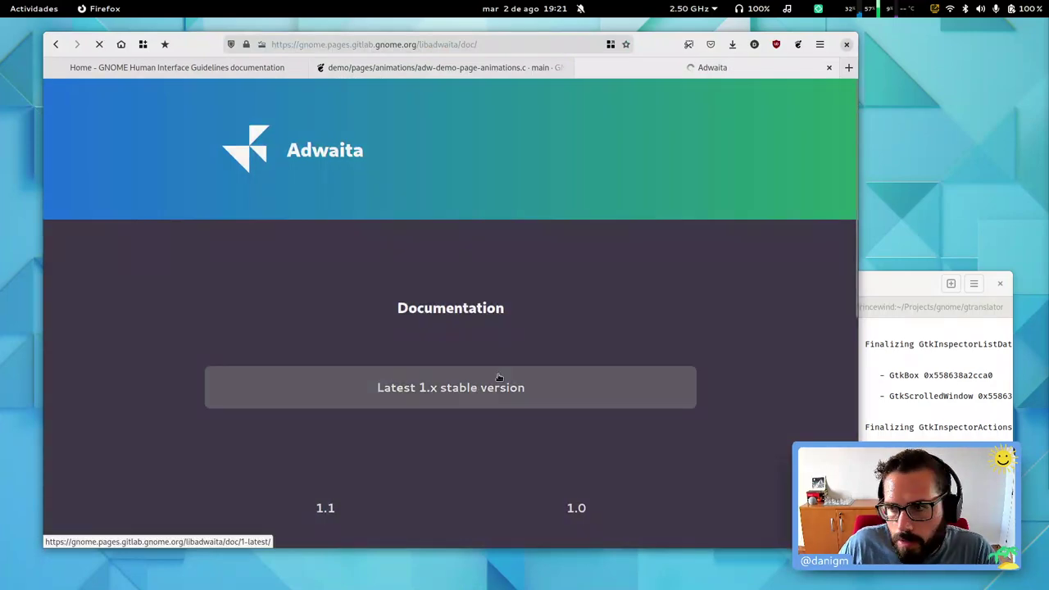
Step: Open the latest 1.x stable documentation, search it for "animation" and open the Adw.Animation class page
left_click(498, 377)
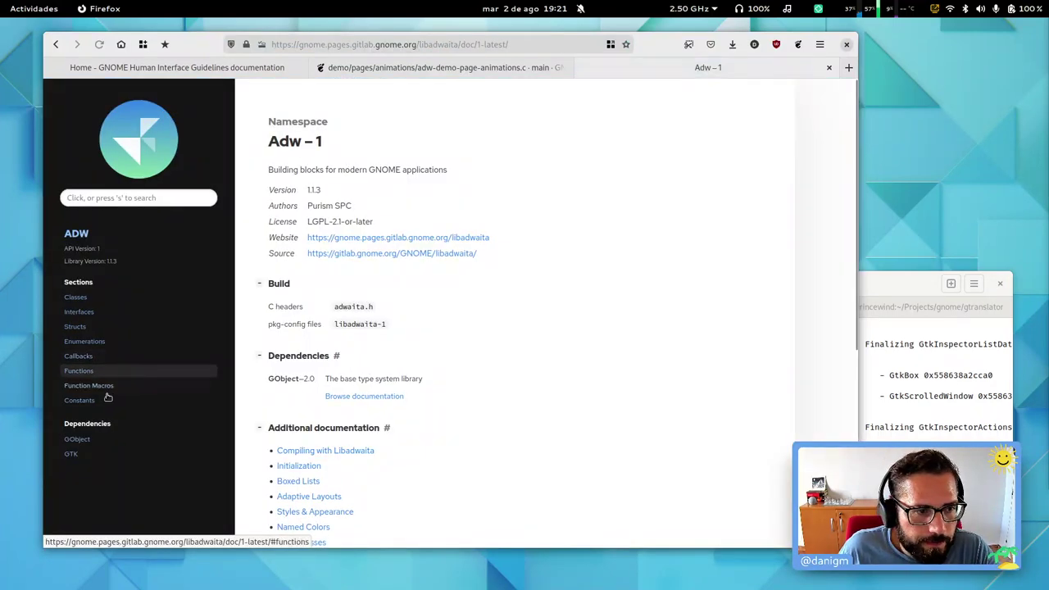
left_click(129, 205)
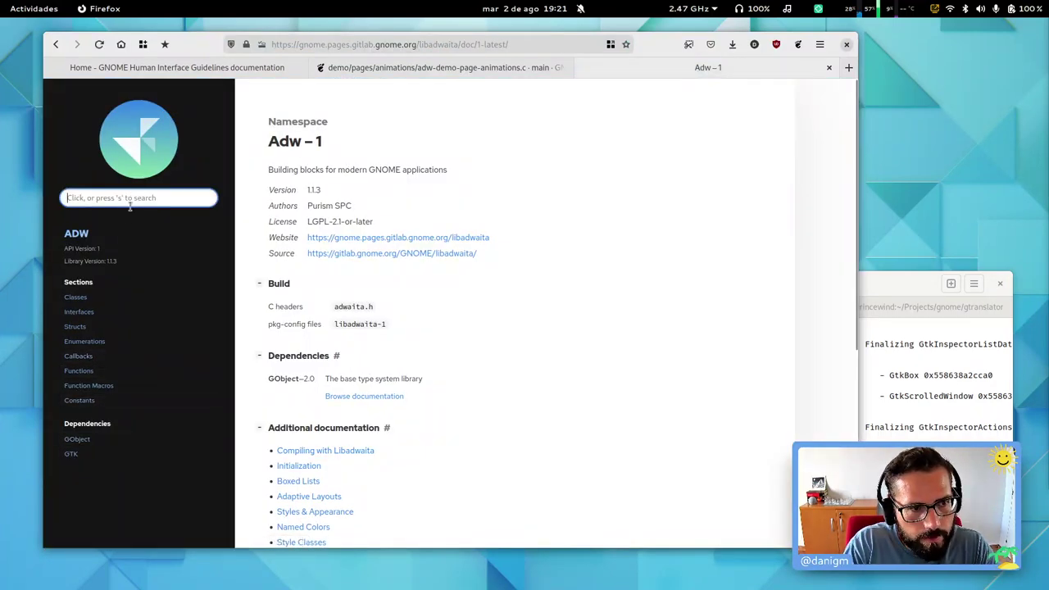
type("animation")
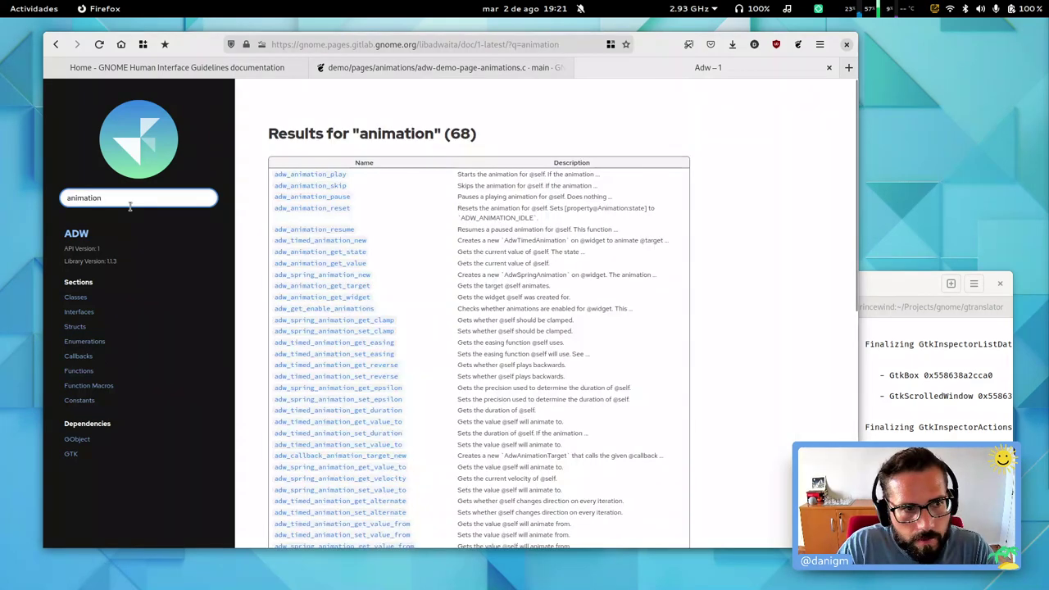
left_click(298, 177)
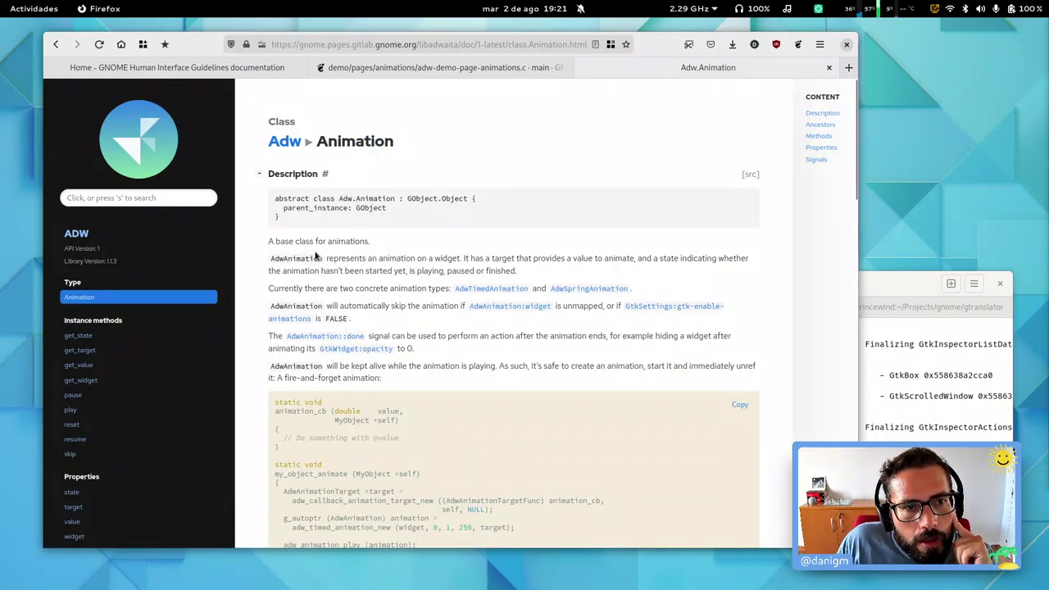
Step: Read the Adw.Animation class description and its fire-and-forget animation example, and close the documentation tab
triple_click(303, 244)
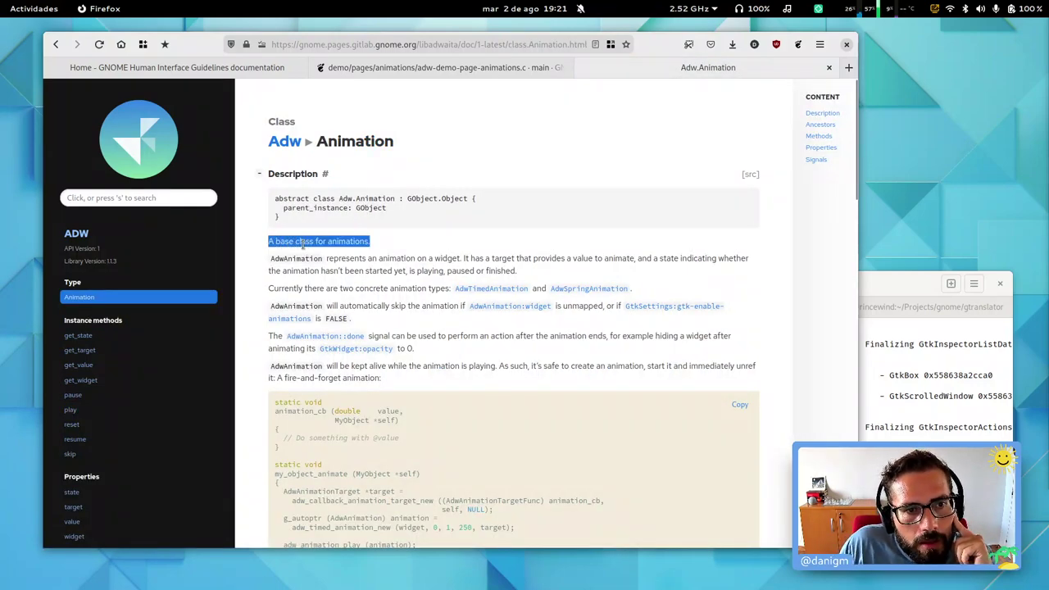
left_click(366, 258)
triple_click(367, 258)
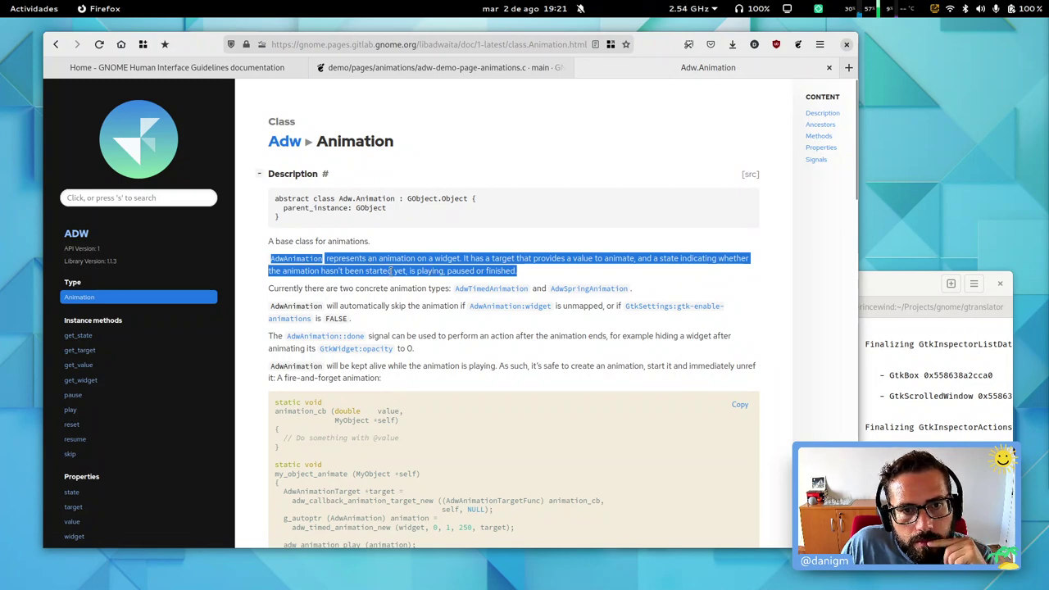
left_click(384, 284)
triple_click(386, 260)
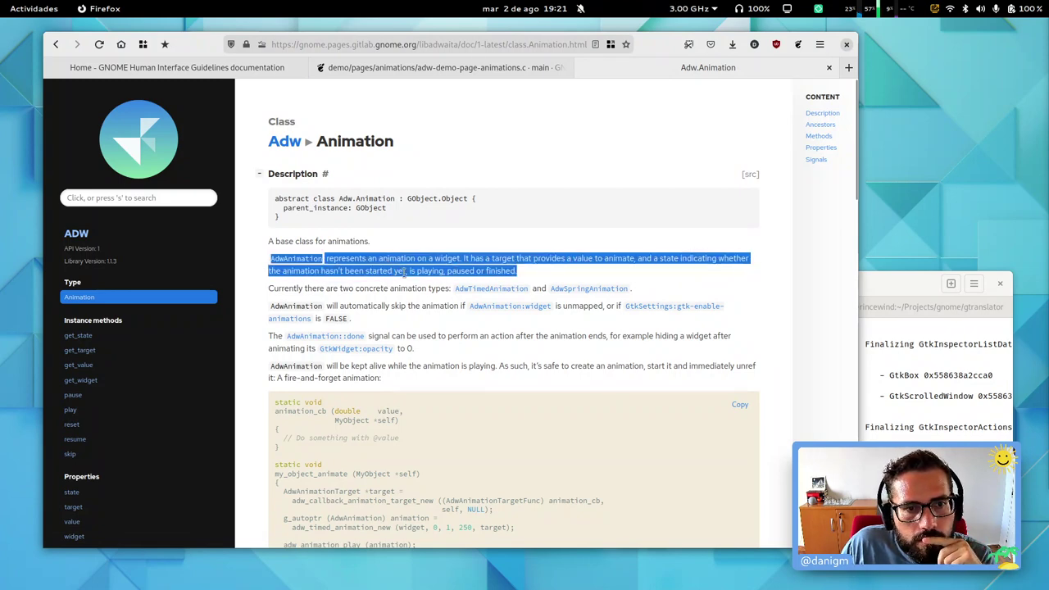
left_click(541, 271)
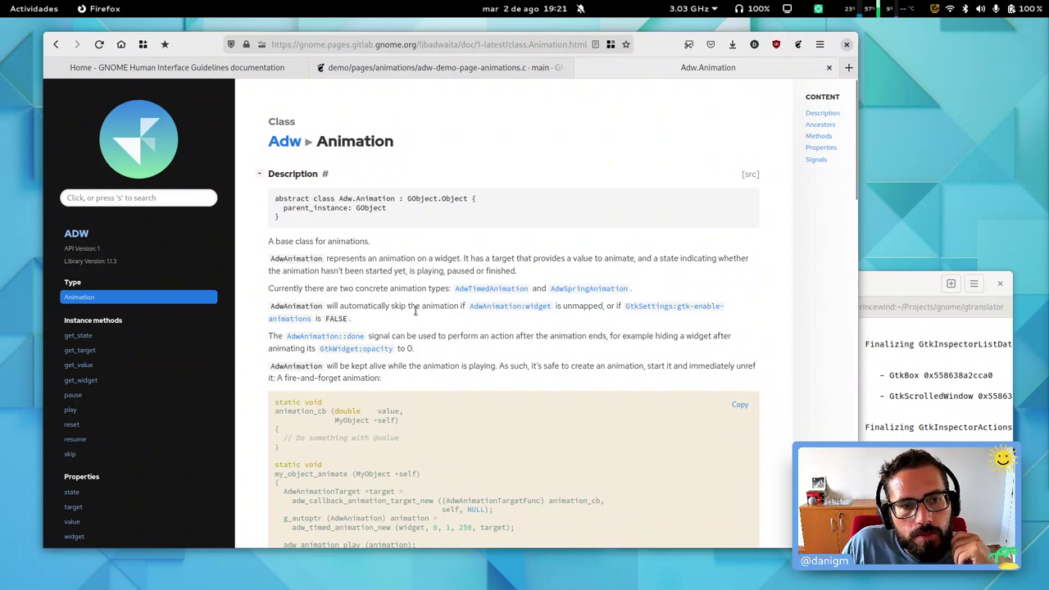
scroll(415, 309, "down", 2)
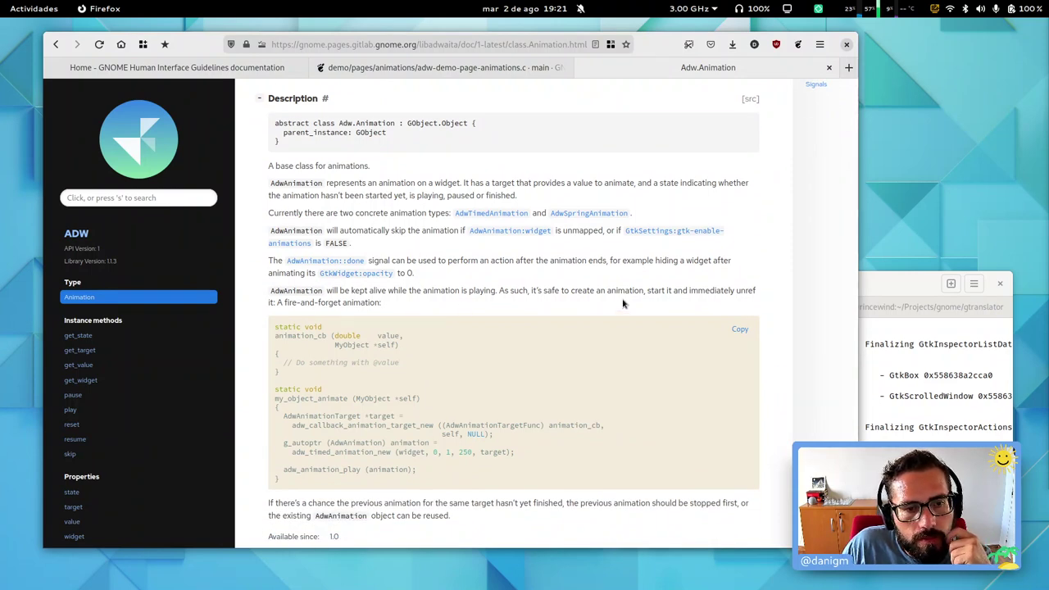
scroll(622, 304, "down", 5)
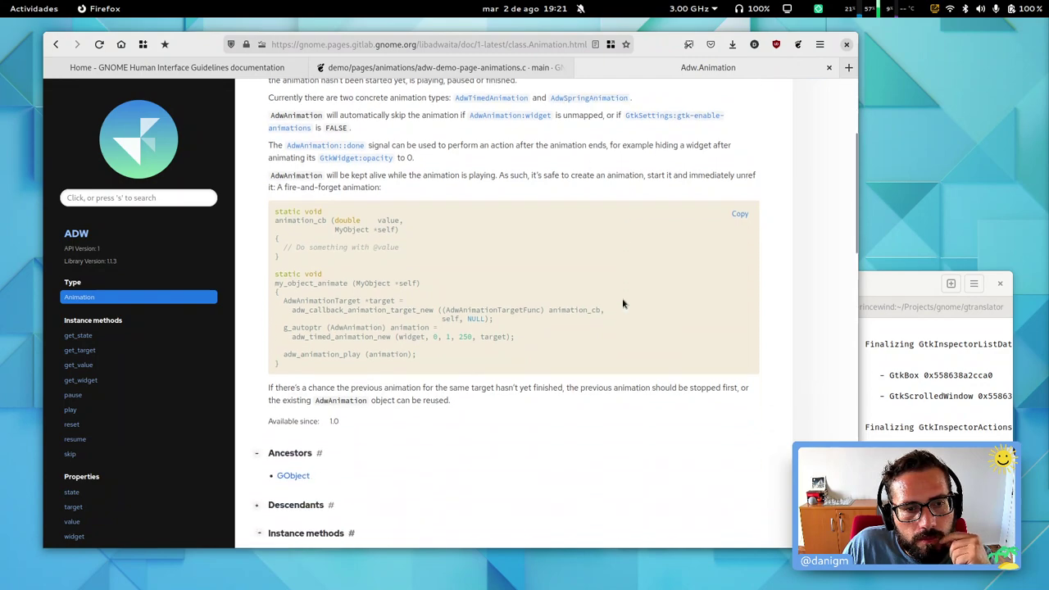
scroll(620, 304, "down", 2)
scroll(628, 328, "up", 10)
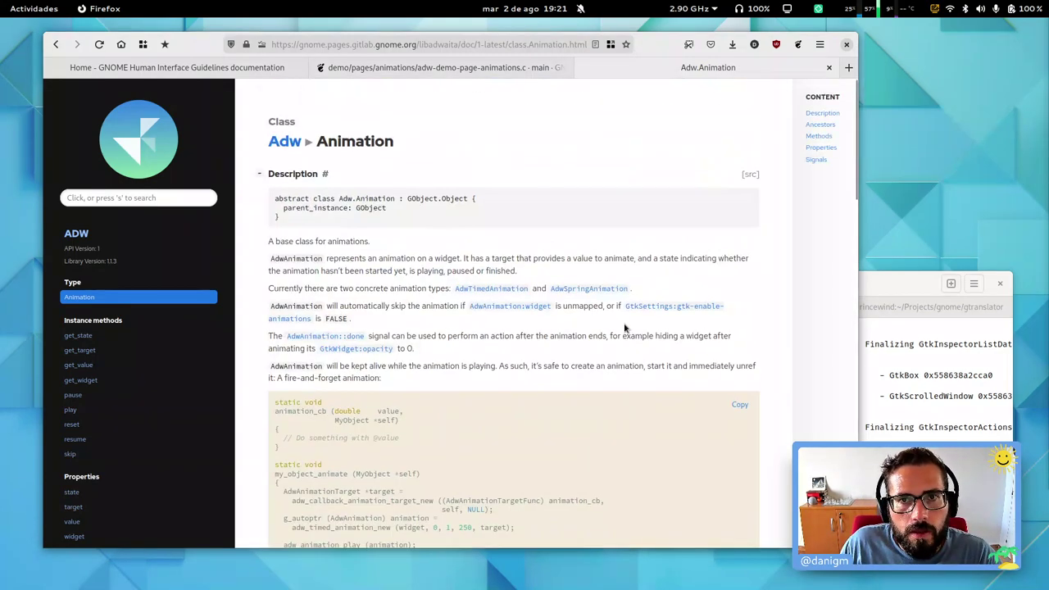
key("ctrl+w")
Step: Switch to Adwaita Demo, open the Dialogs page and answer its sample message dialog with Cancel
key("super")
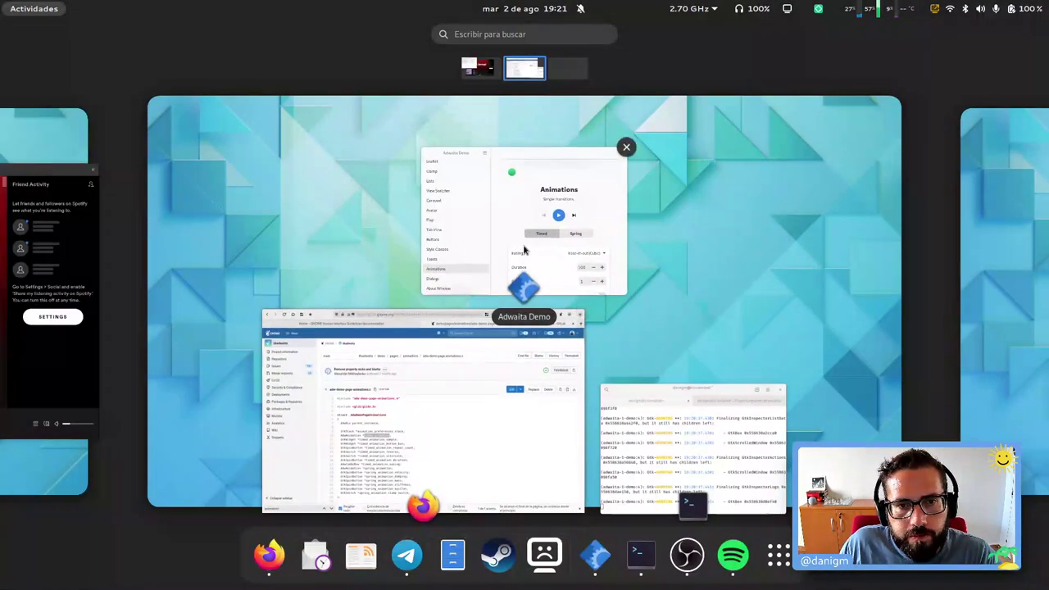
left_click(524, 243)
left_click(377, 410)
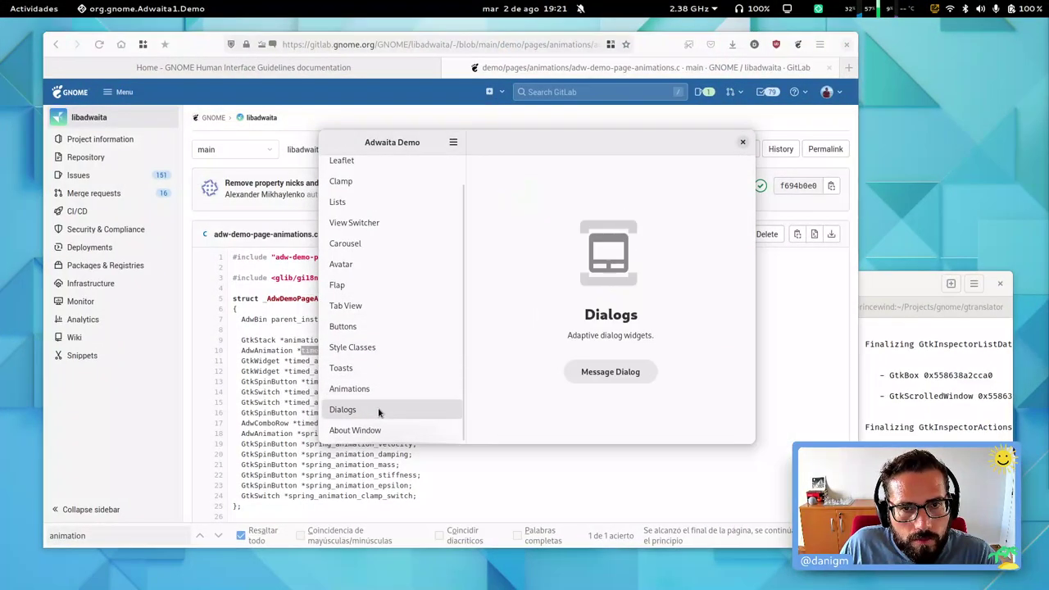
left_click(593, 373)
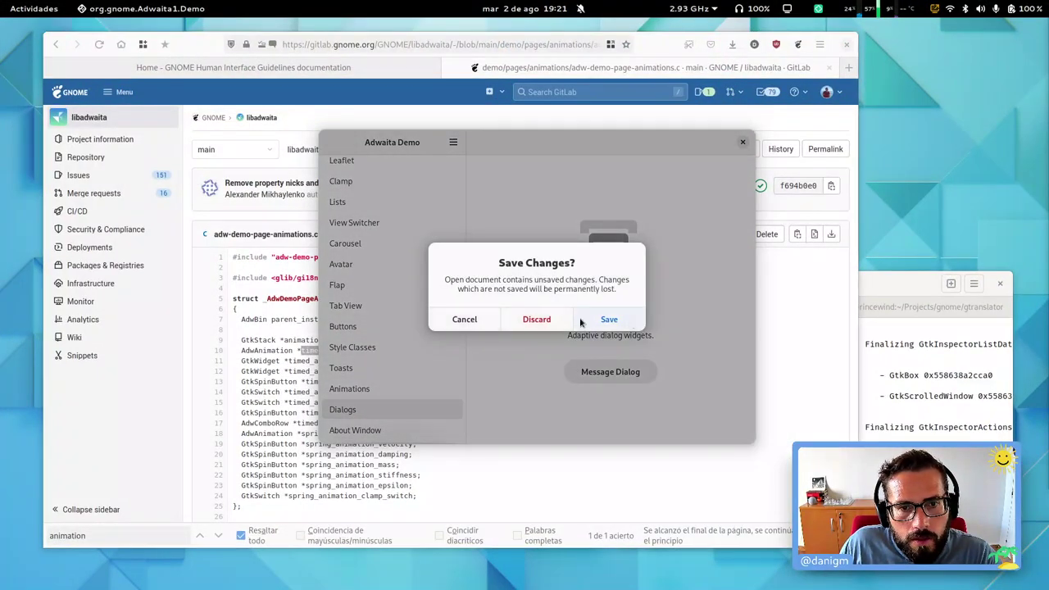
left_click(461, 320)
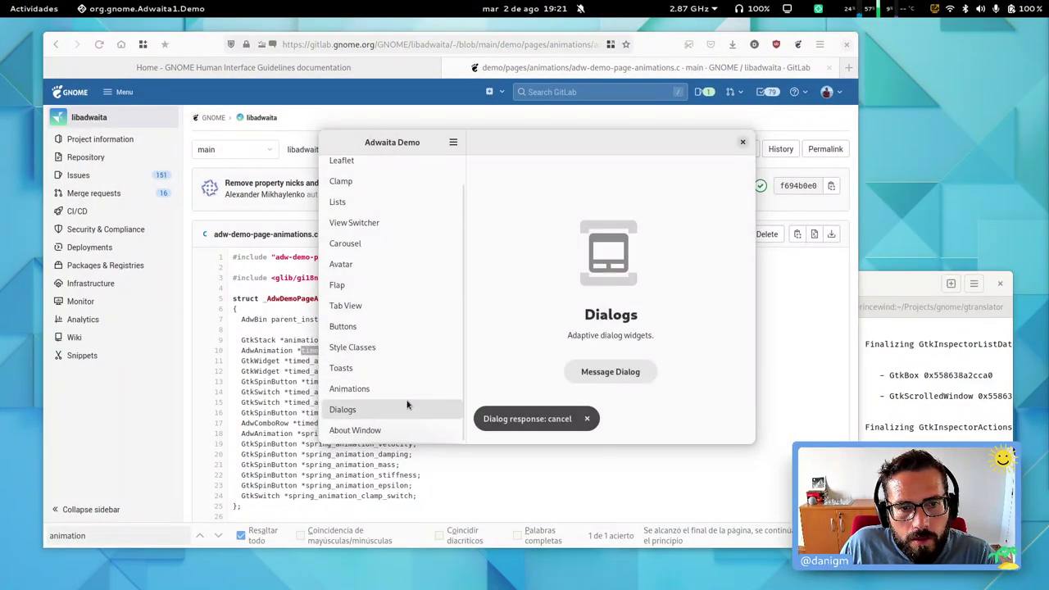
Step: Reopen the sample message dialog and try its Save and Discard responses
left_click(607, 383)
left_click(582, 327)
left_click(614, 370)
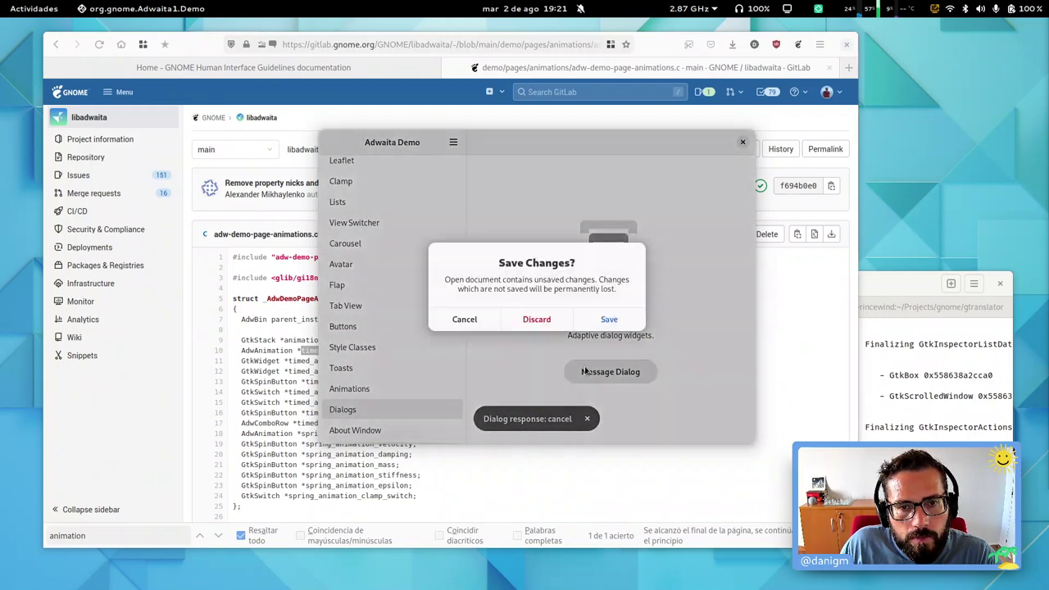
key("Escape")
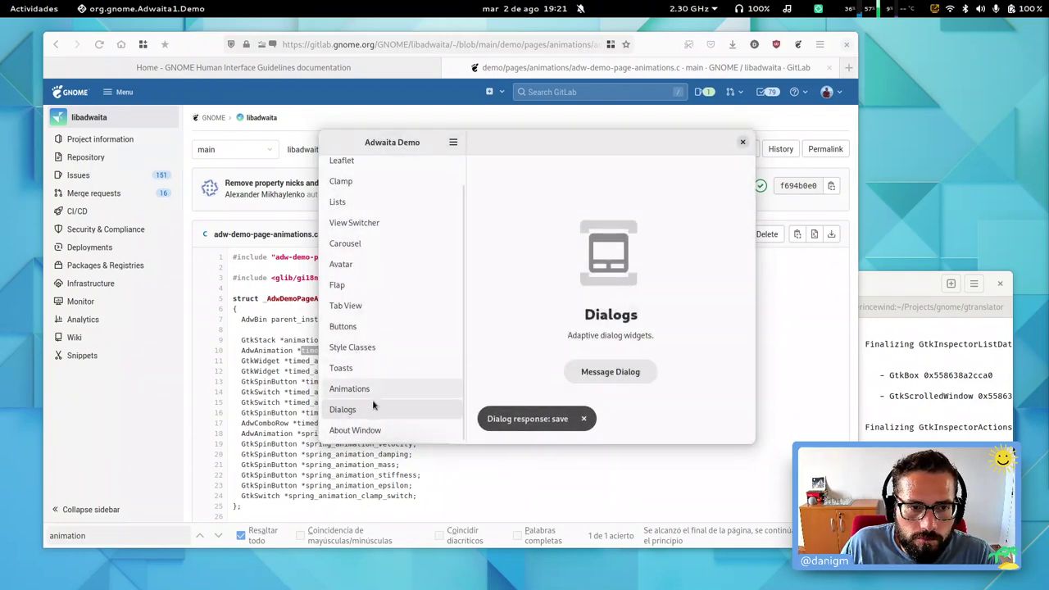
left_click(630, 375)
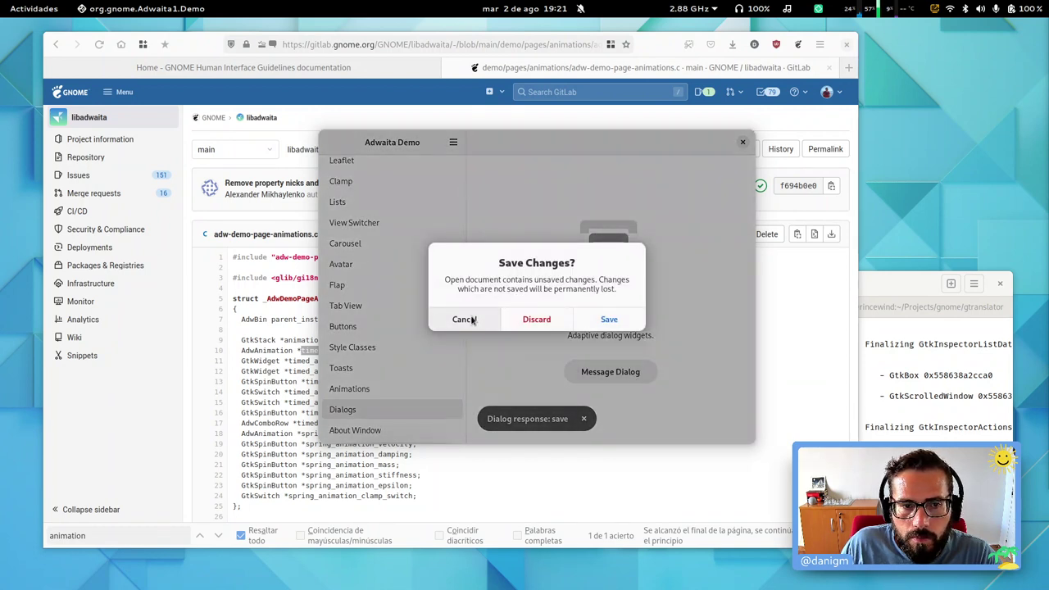
left_click(537, 318)
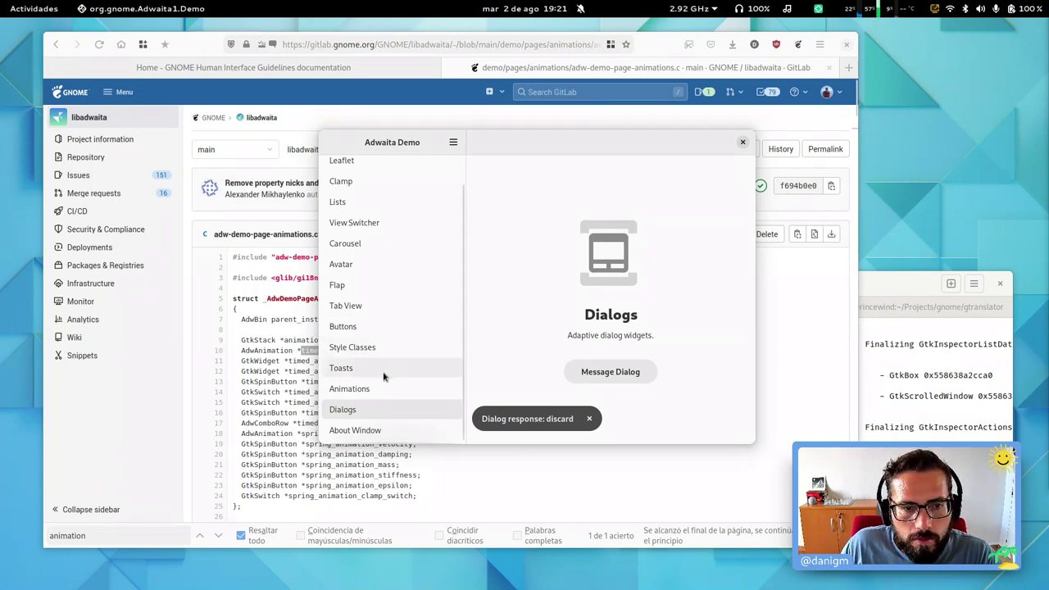
Step: Run the About Window demo, reposition and slightly widen the sample window, and view its Details page
left_click(358, 437)
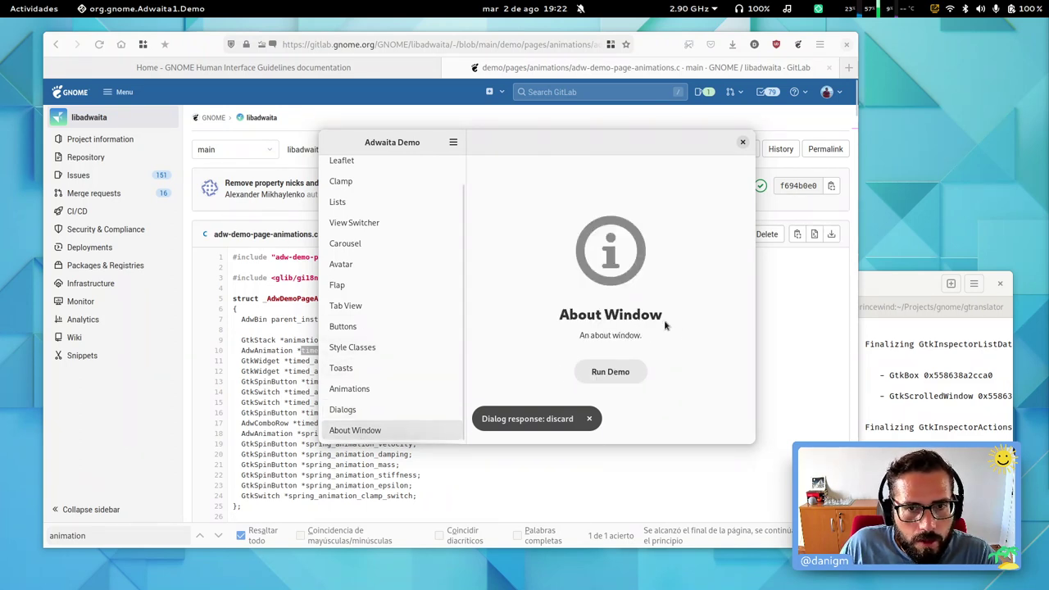
left_click(612, 372)
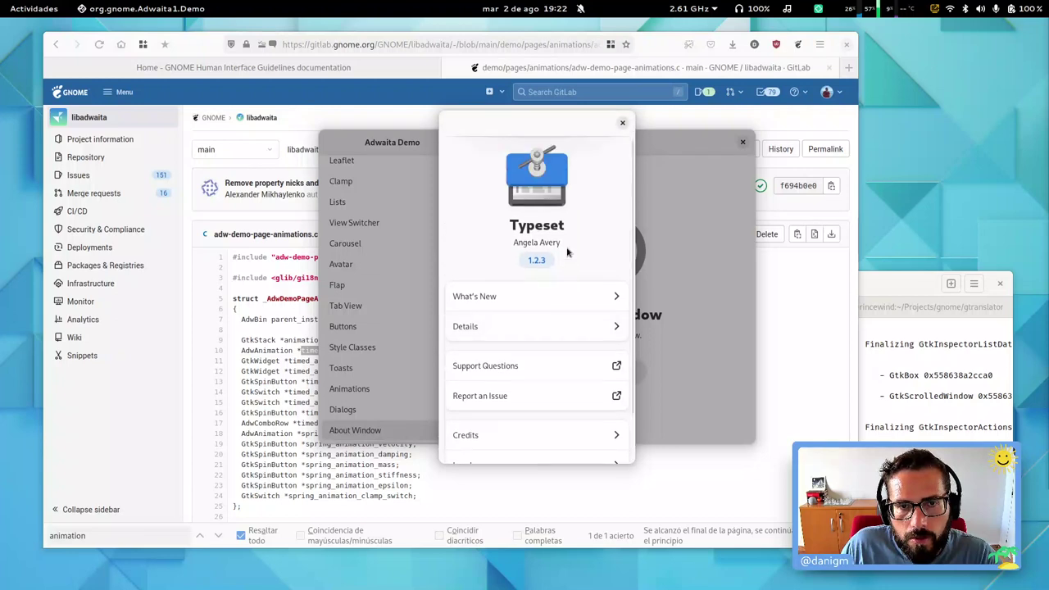
left_click_drag(564, 195, 600, 174)
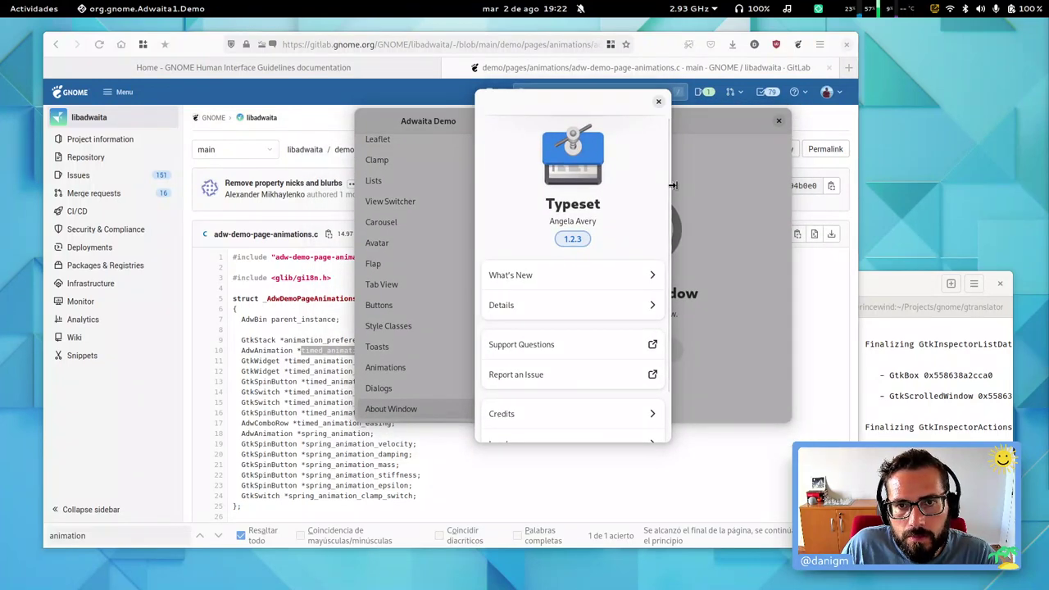
mouse_move(671, 185)
left_mouse_down()
mouse_move(742, 186)
mouse_move(677, 185)
left_mouse_up()
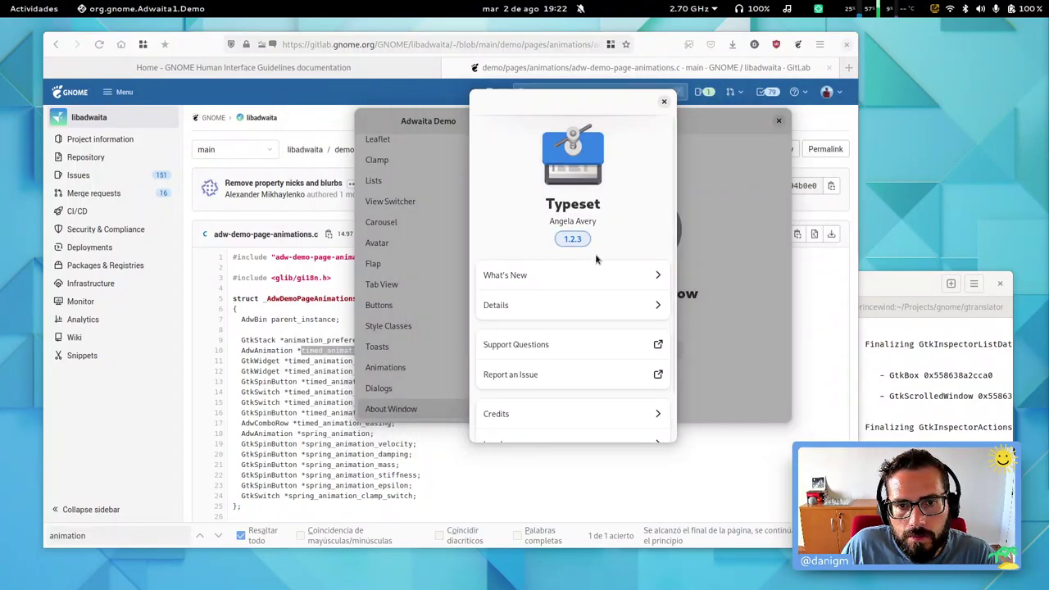
scroll(596, 258, "down", 2)
left_click(586, 247)
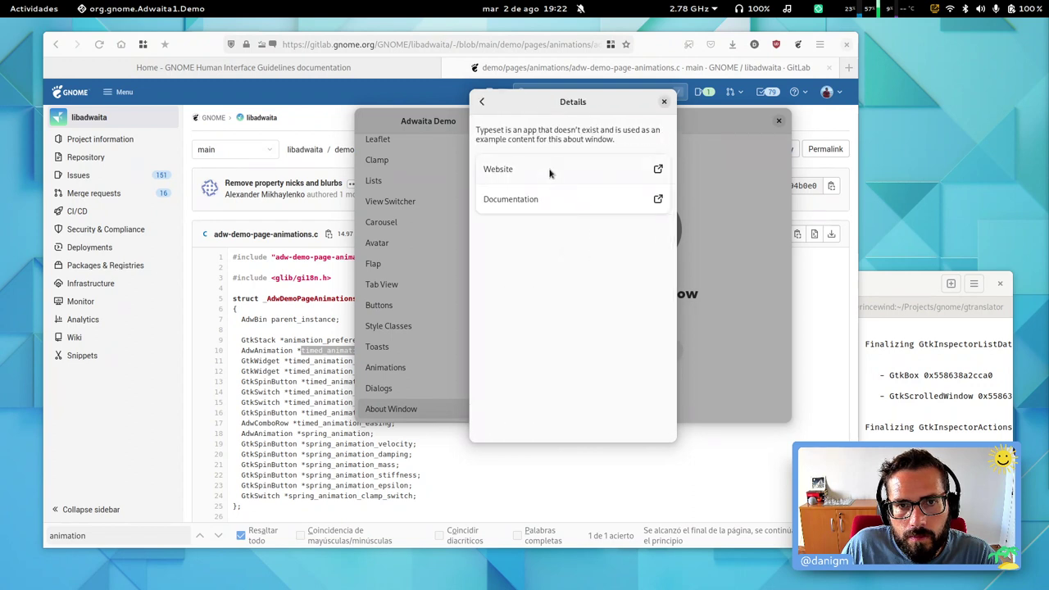
left_click(483, 103)
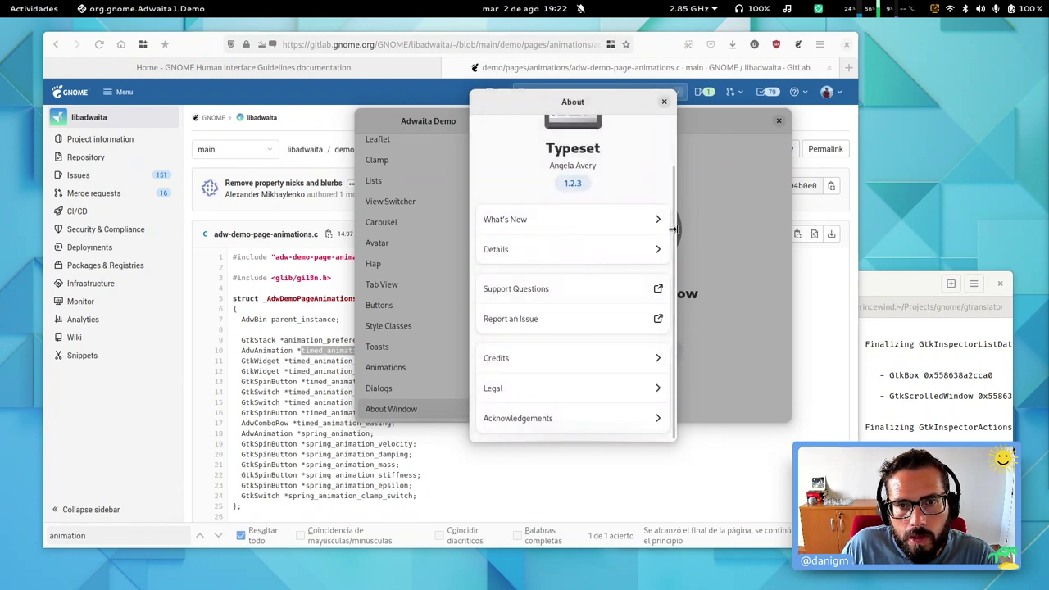
Step: Widen the sample about window further and view its Credits, Legal and Acknowledgements pages
left_click_drag(676, 238, 747, 231)
left_click(592, 358)
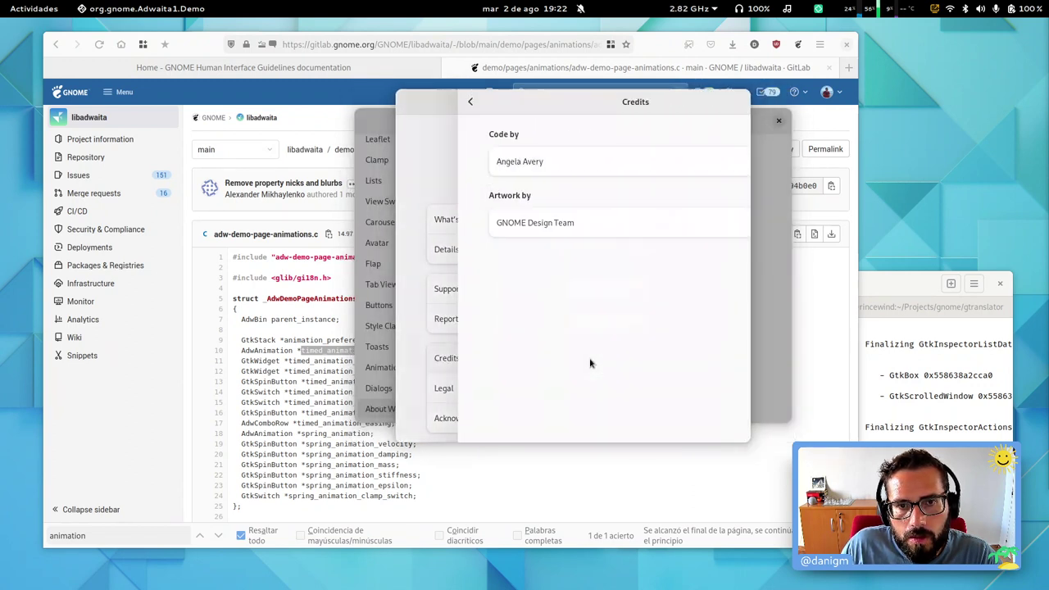
left_click(409, 104)
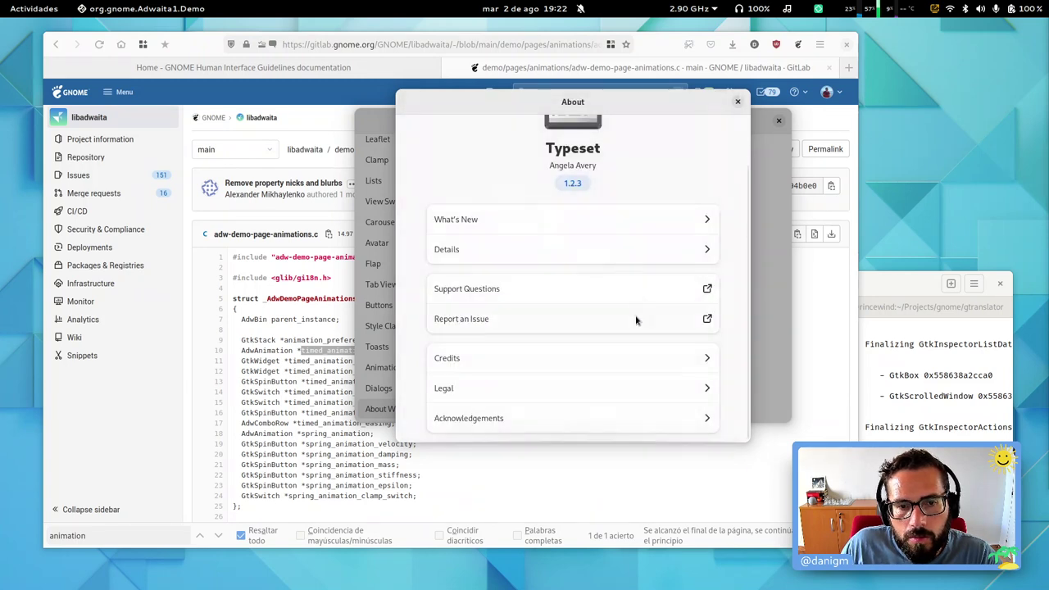
left_click(508, 393)
left_click(407, 102)
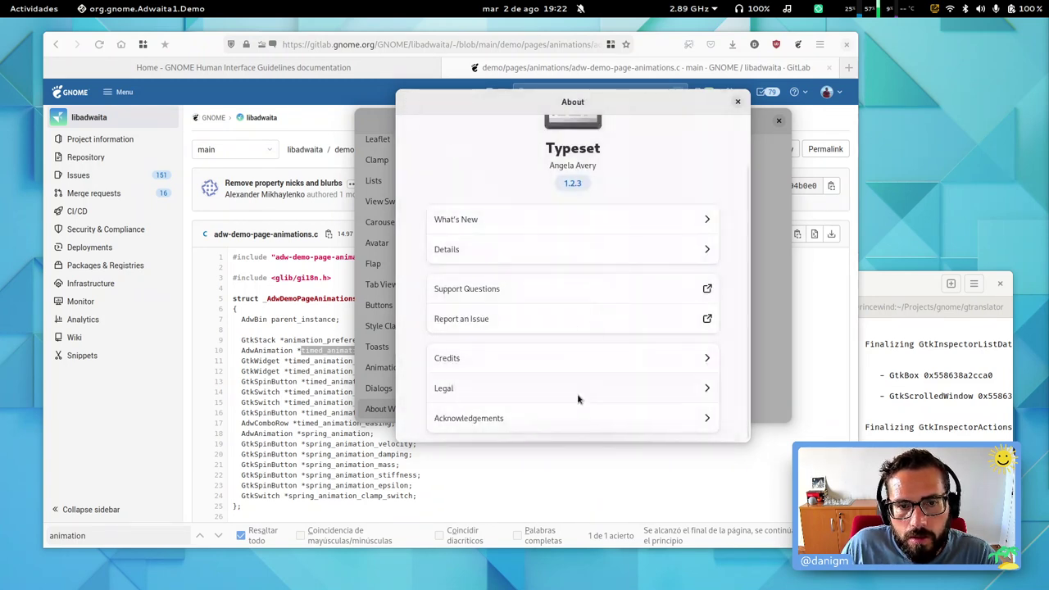
left_click(566, 419)
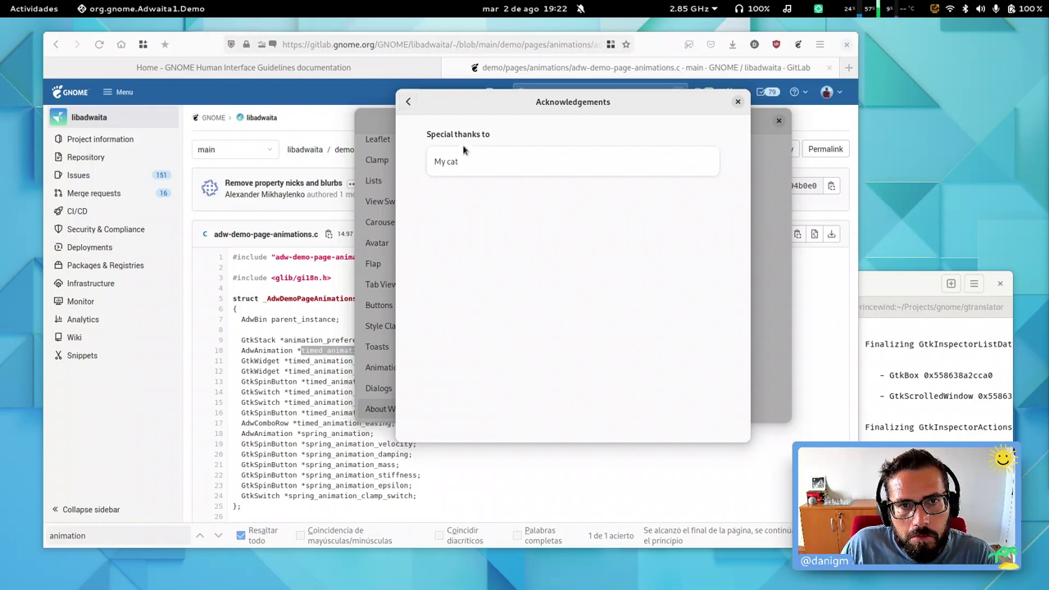
left_click(407, 102)
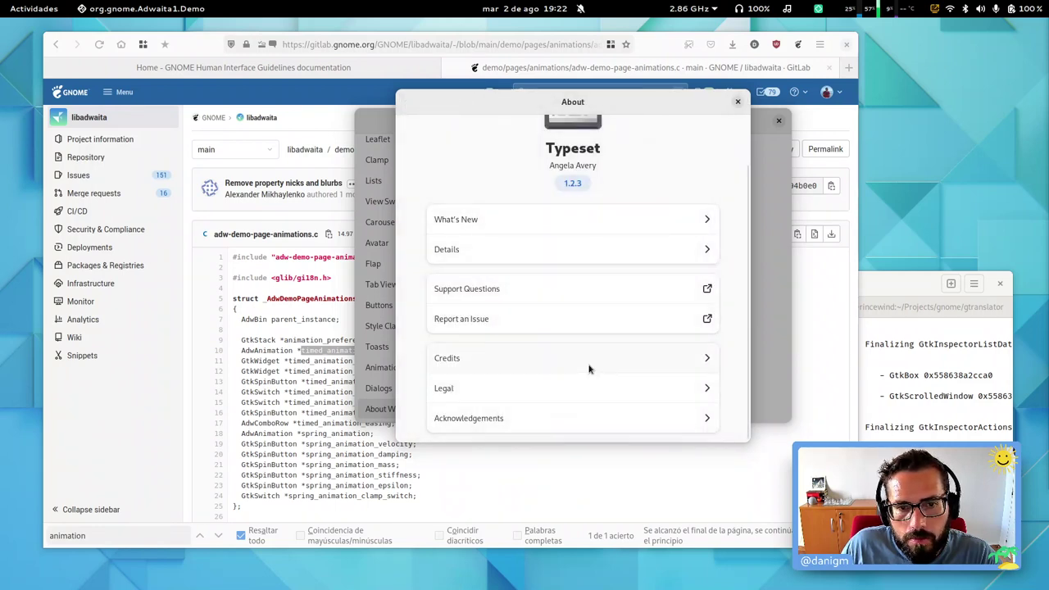
Step: Try the Report an Issue link in the sample about window and close the browser tab it opens
scroll(579, 358, "up", 2)
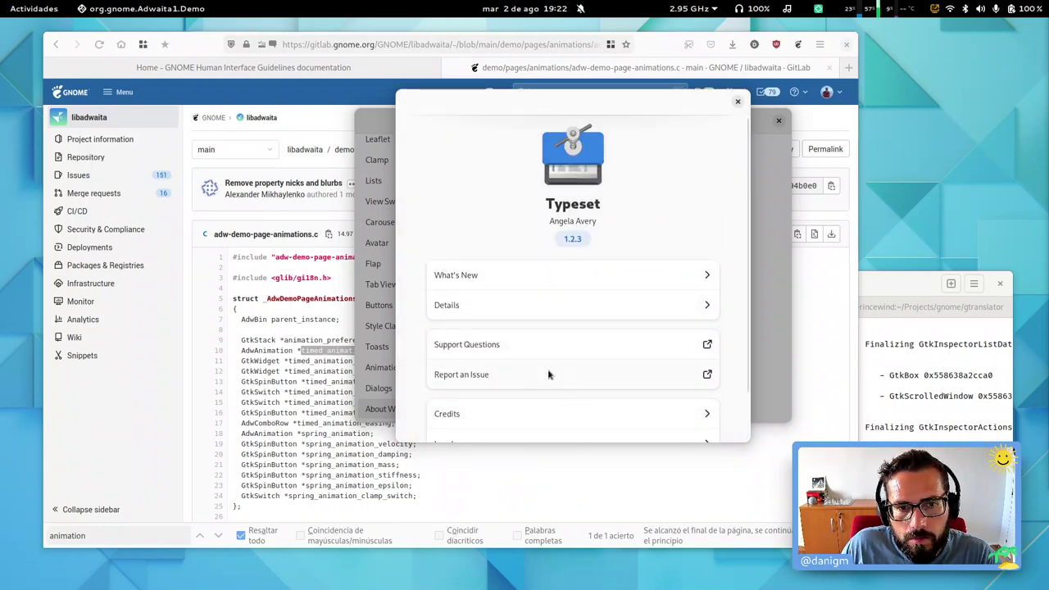
left_click(549, 374)
key("ctrl+w")
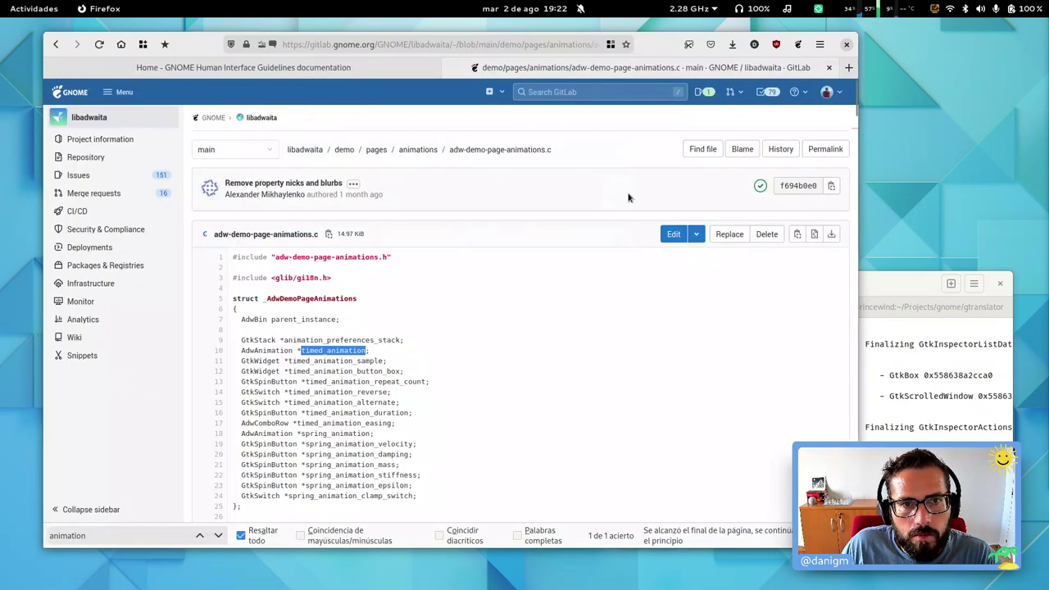
Step: Return to the sample about window, view its What's New page and close the window
key("alt+Tab")
left_click(578, 276)
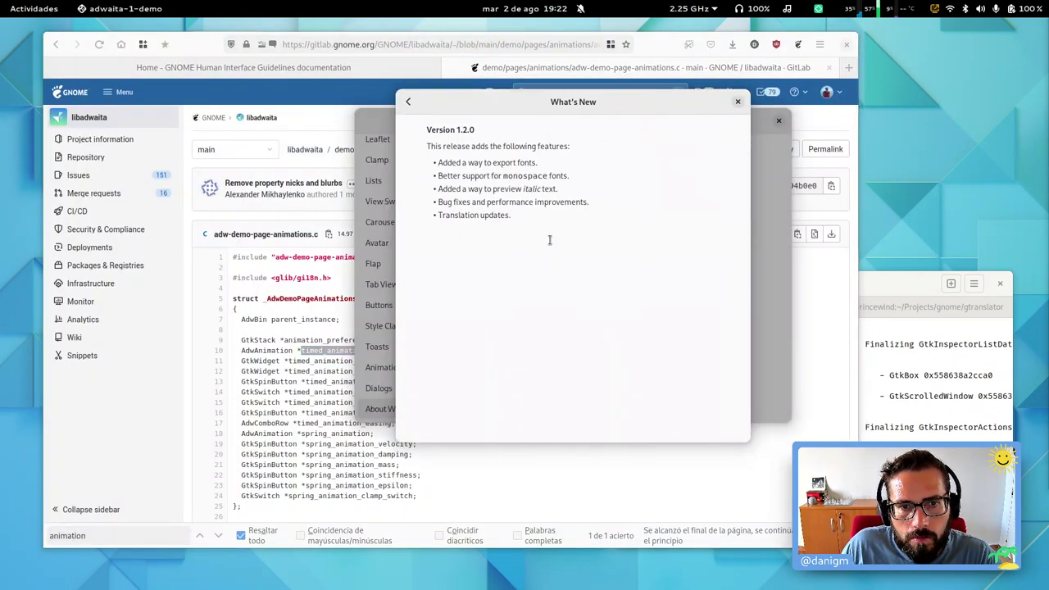
left_click(409, 104)
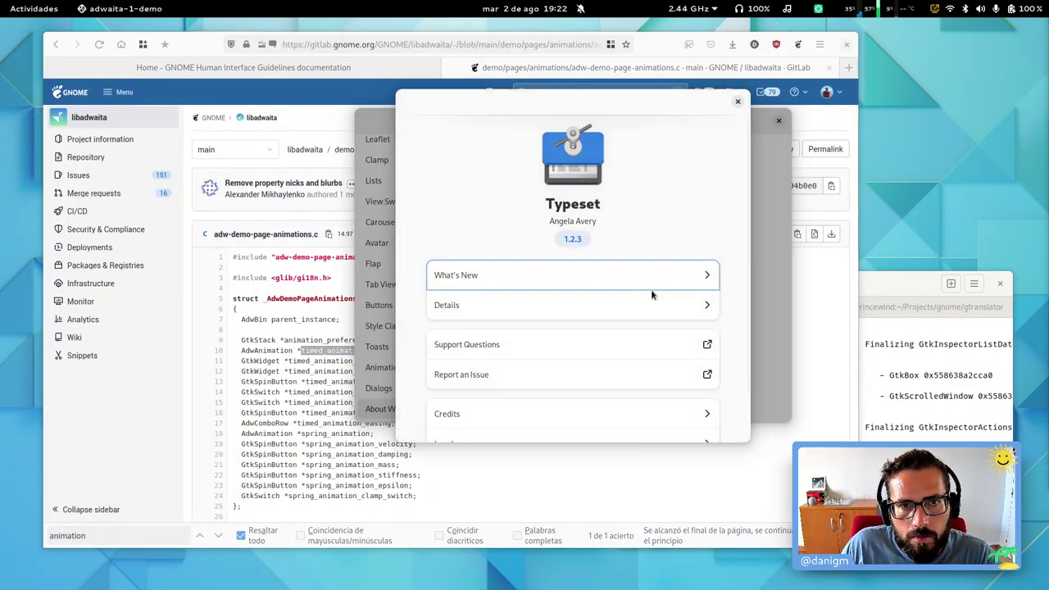
left_click(737, 103)
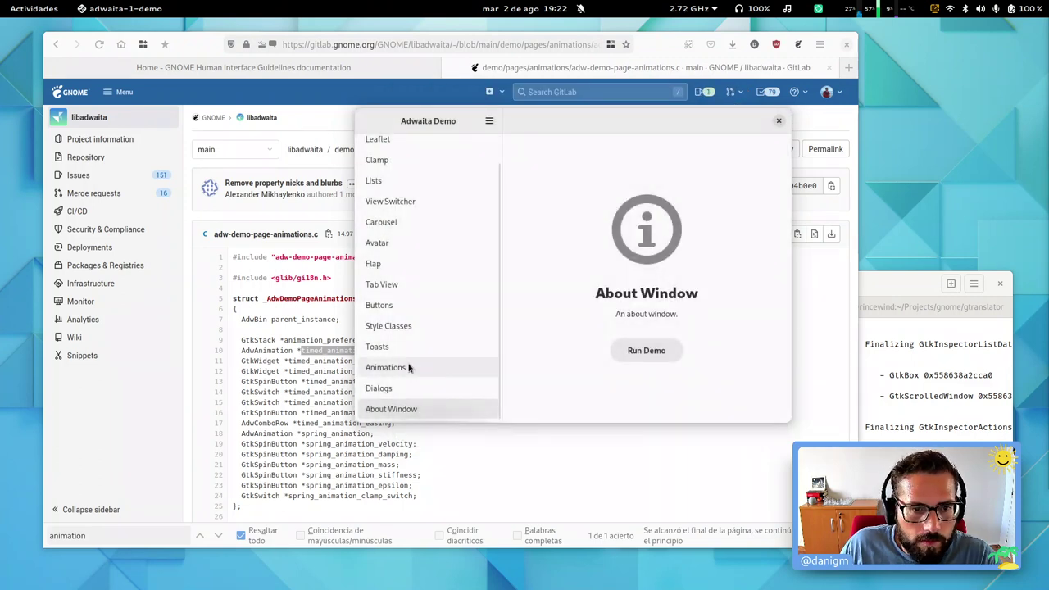
Step: On the Toasts page, show and dismiss the simple and action toasts, and try the action toast's Undo
left_click(394, 347)
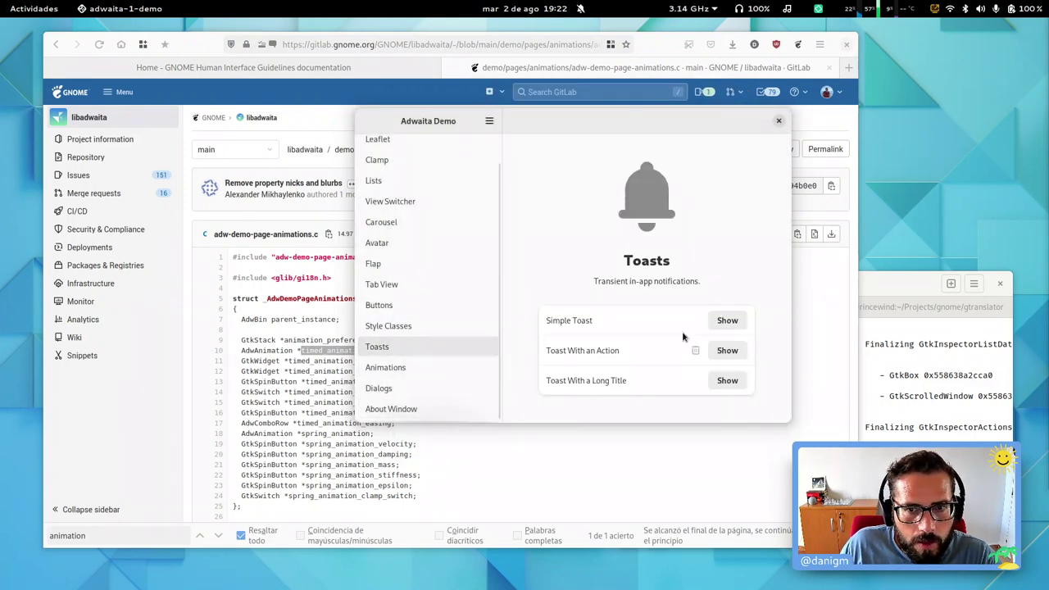
left_click(727, 320)
left_click(727, 349)
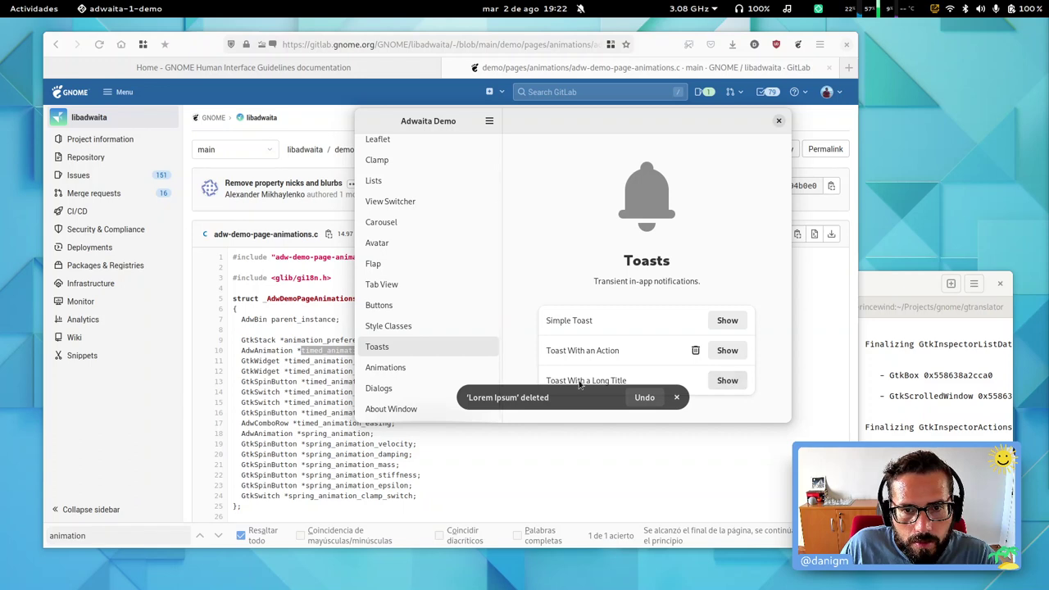
left_click(676, 398)
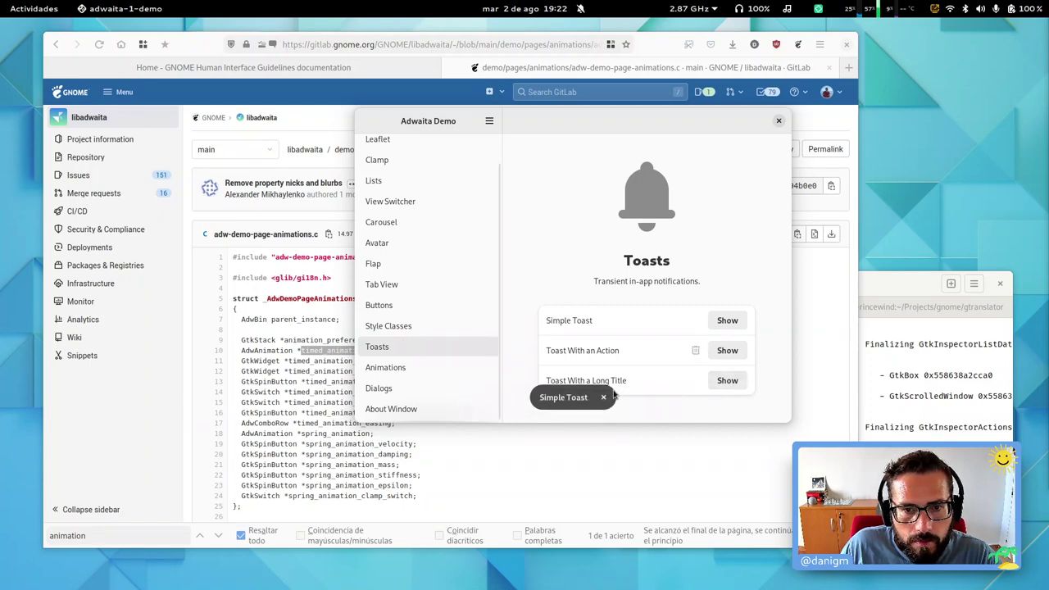
left_click(604, 398)
left_click(773, 395)
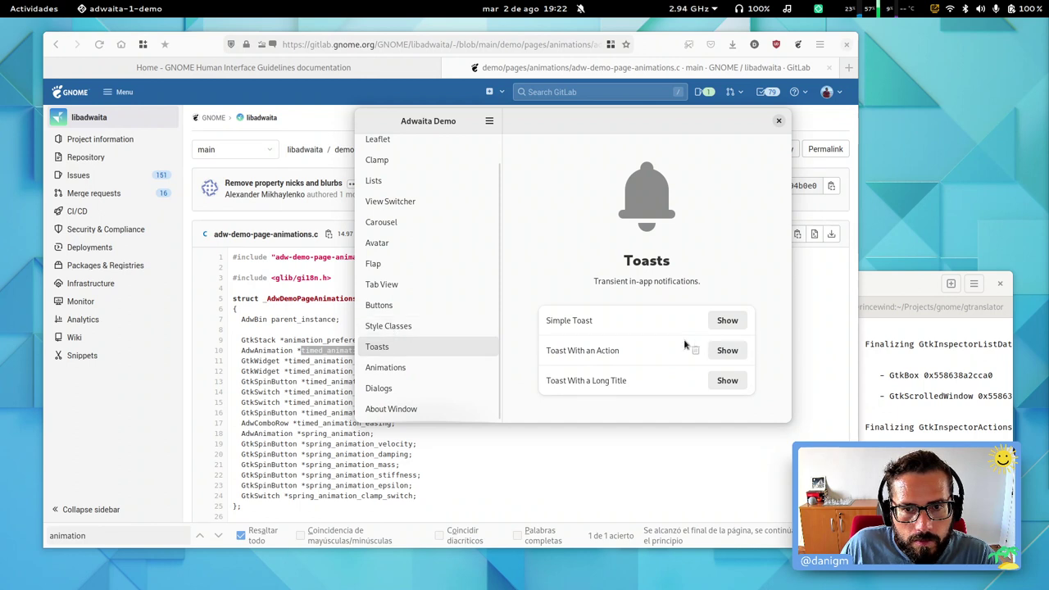
left_click(726, 350)
left_click(645, 399)
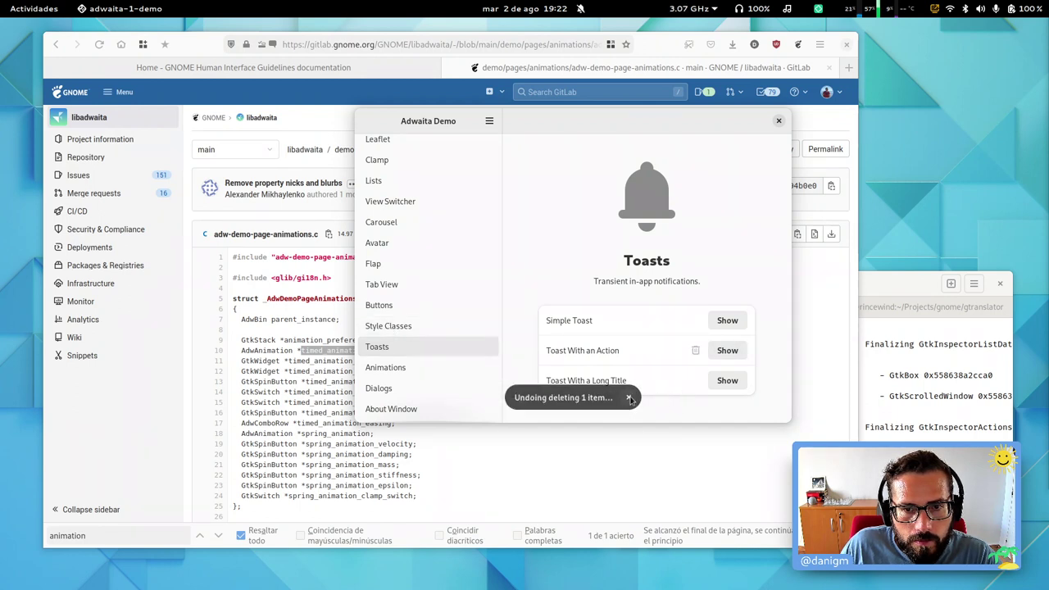
Step: Run the Style Classes demo and examine its buttons and linked controls, focusing the Error and Regular sample entries
left_click(396, 325)
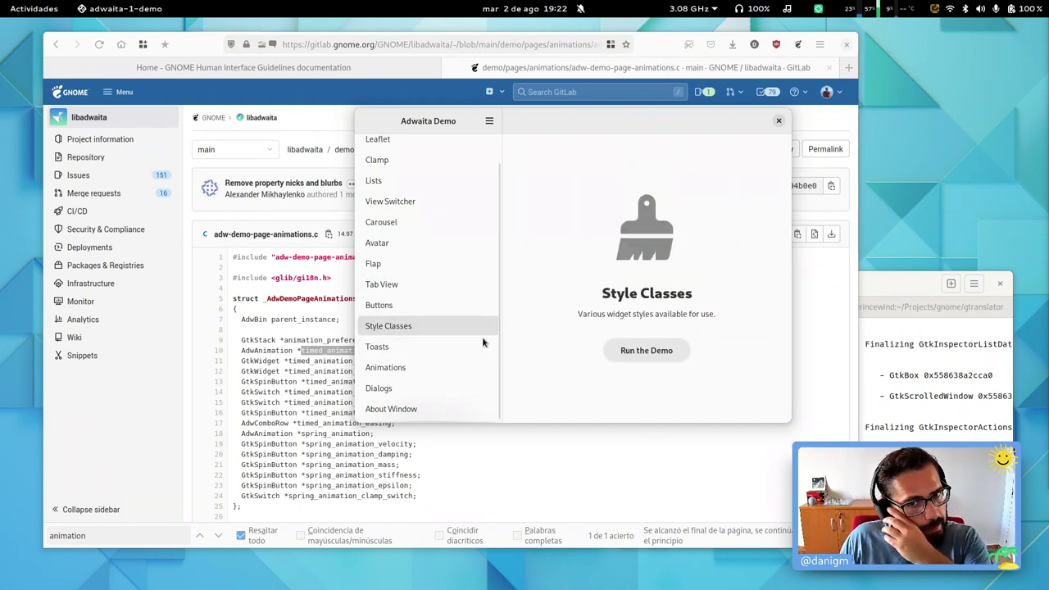
left_click(640, 354)
scroll(659, 299, "down", 5)
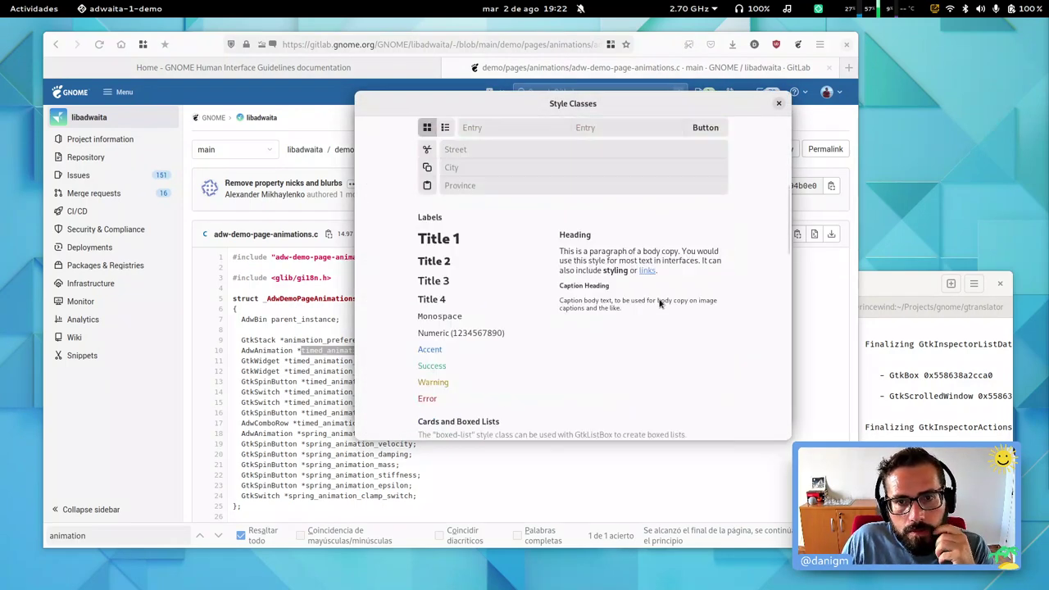
scroll(655, 294, "up", 5)
scroll(656, 295, "down", 3)
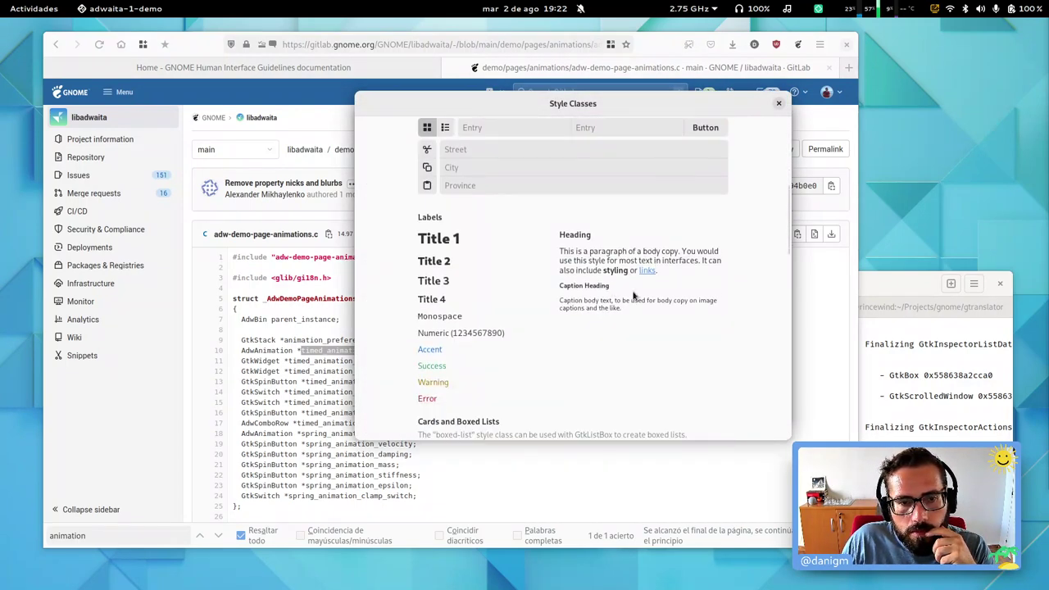
left_click(484, 151)
scroll(439, 271, "up", 2)
scroll(735, 326, "up", 3)
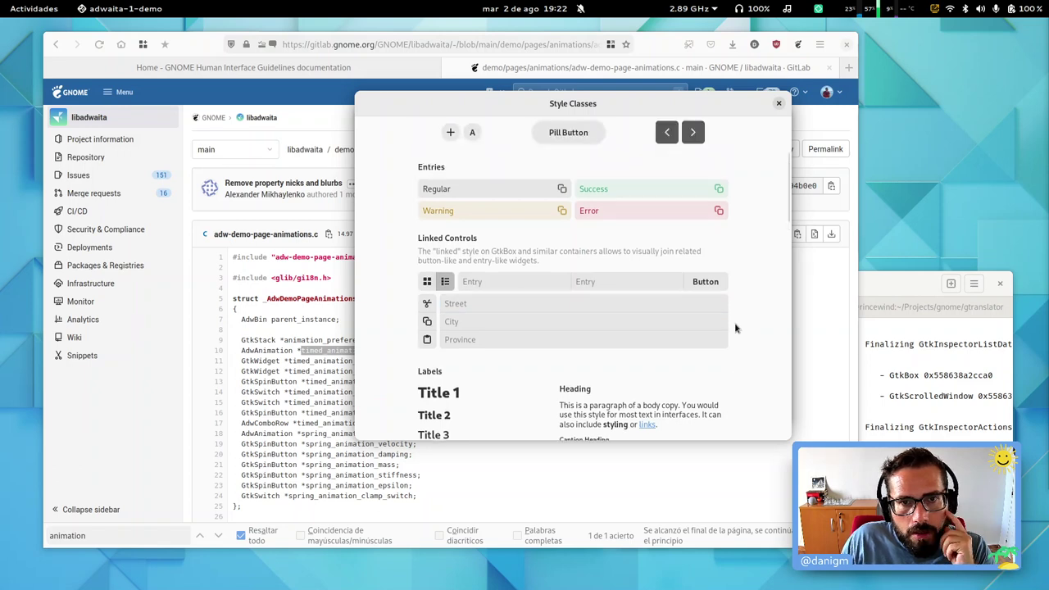
left_click(629, 288)
left_click(520, 271)
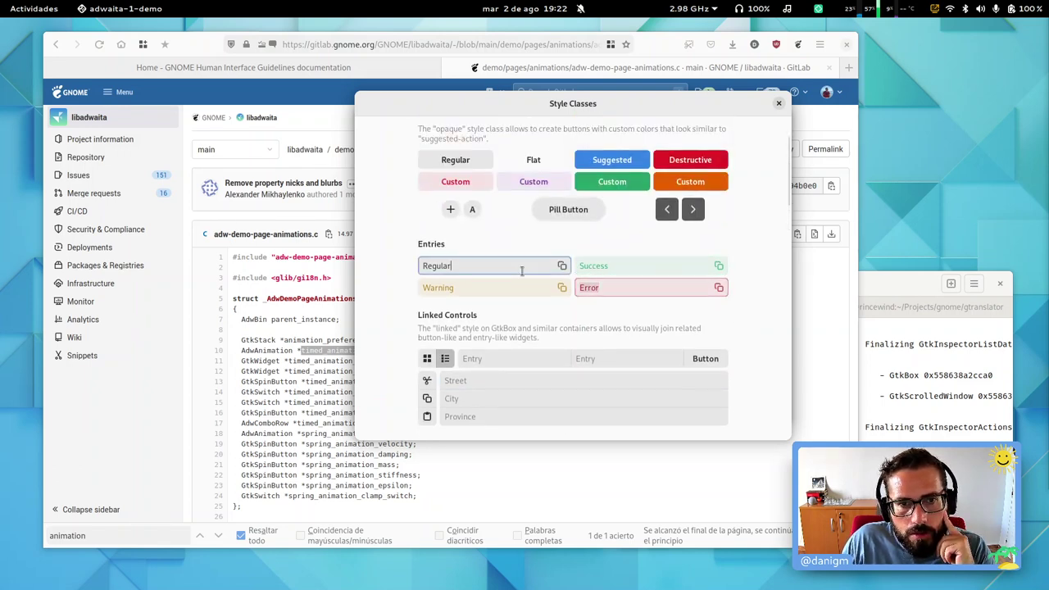
scroll(702, 325, "up", 2)
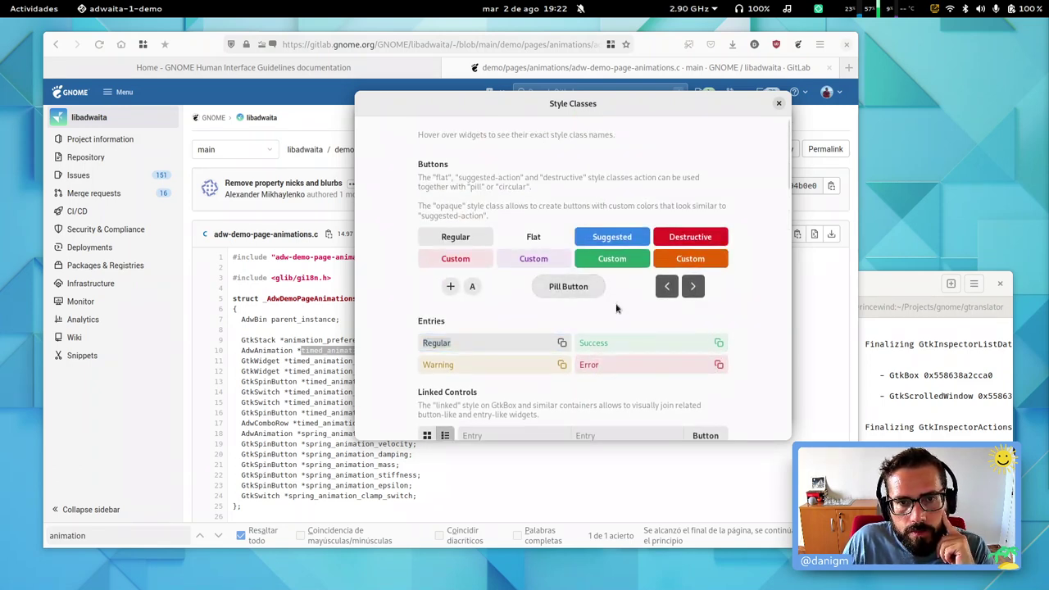
Step: Examine the remaining style class samples from cards to backgrounds, opening and closing both menus of the sample toolbar
scroll(621, 318, "down", 6)
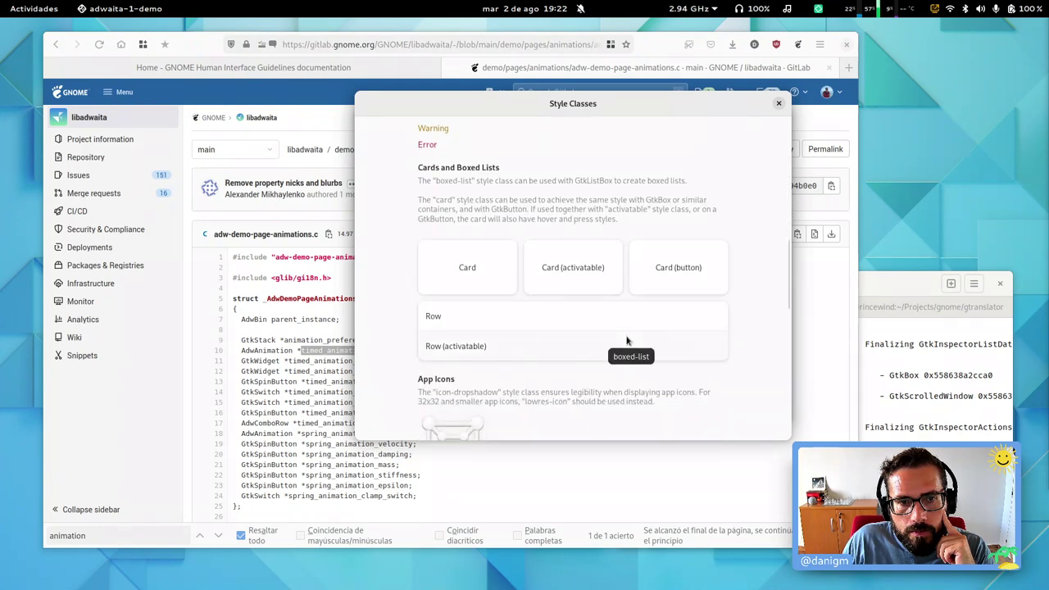
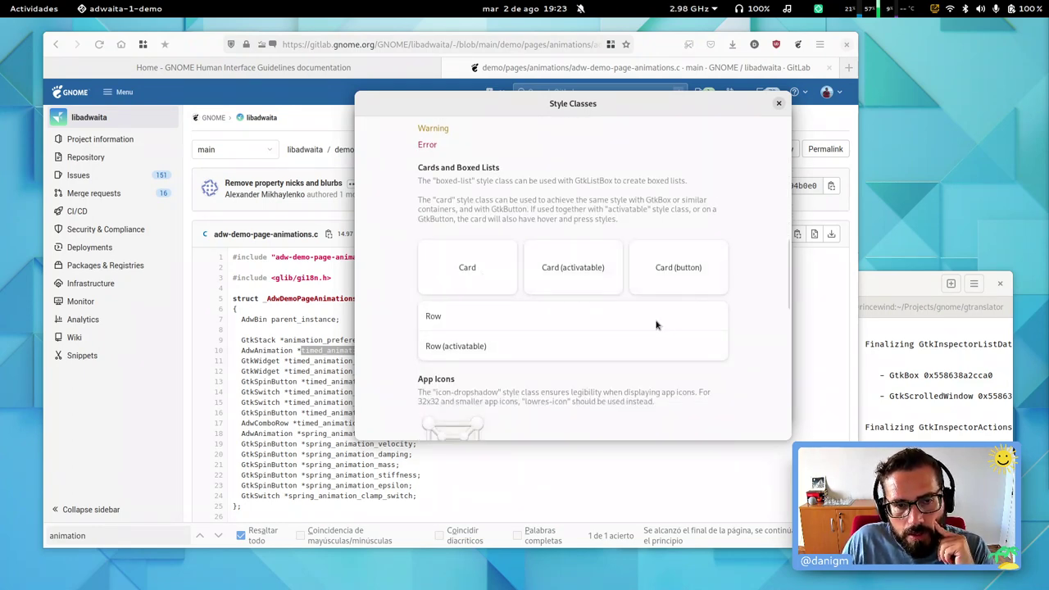
scroll(656, 325, "down", 4)
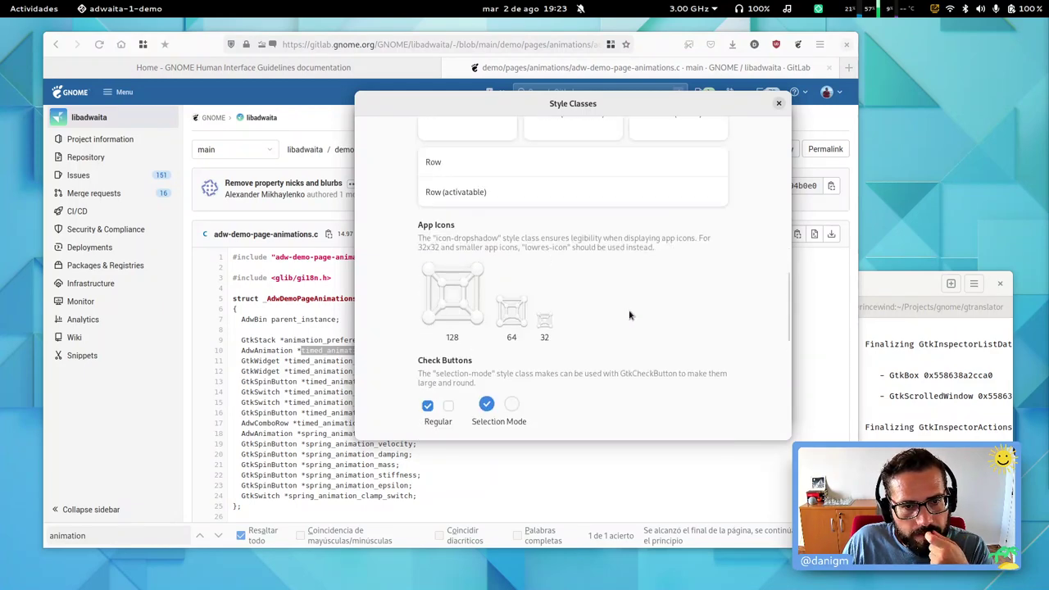
scroll(629, 315, "down", 3)
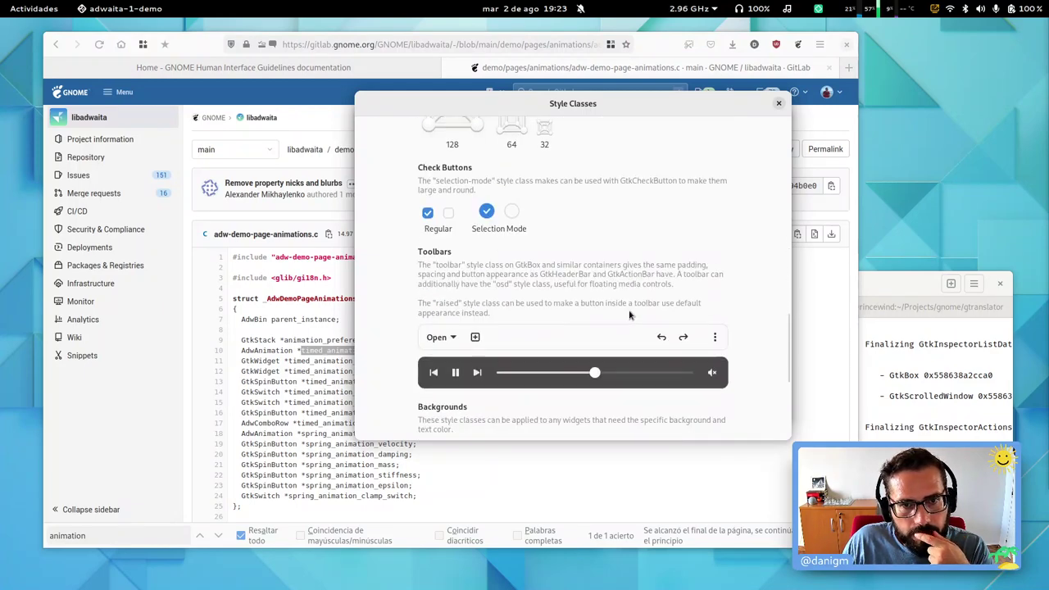
left_click(453, 339)
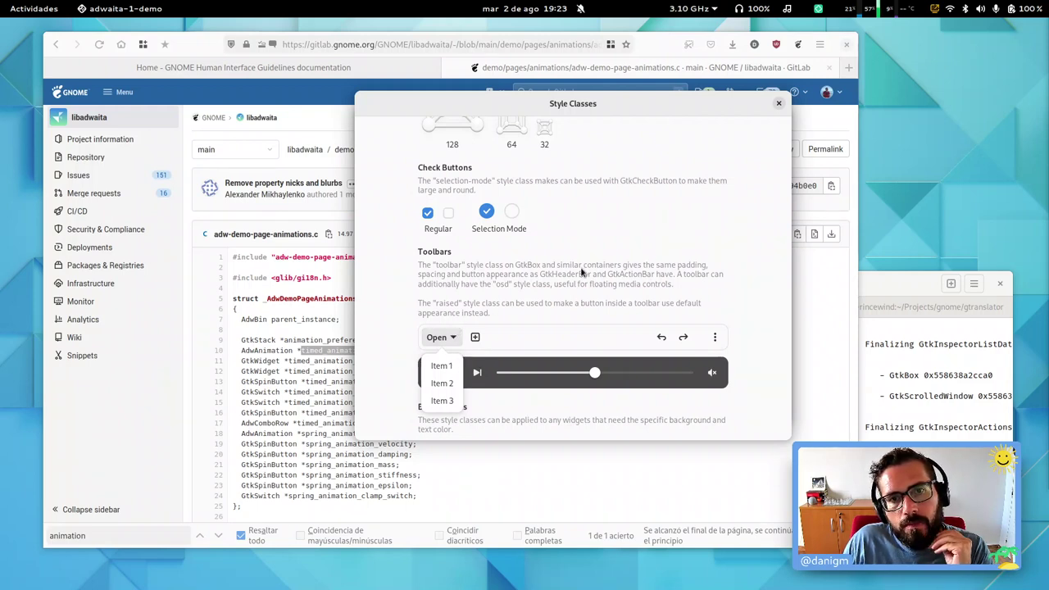
left_click(503, 291)
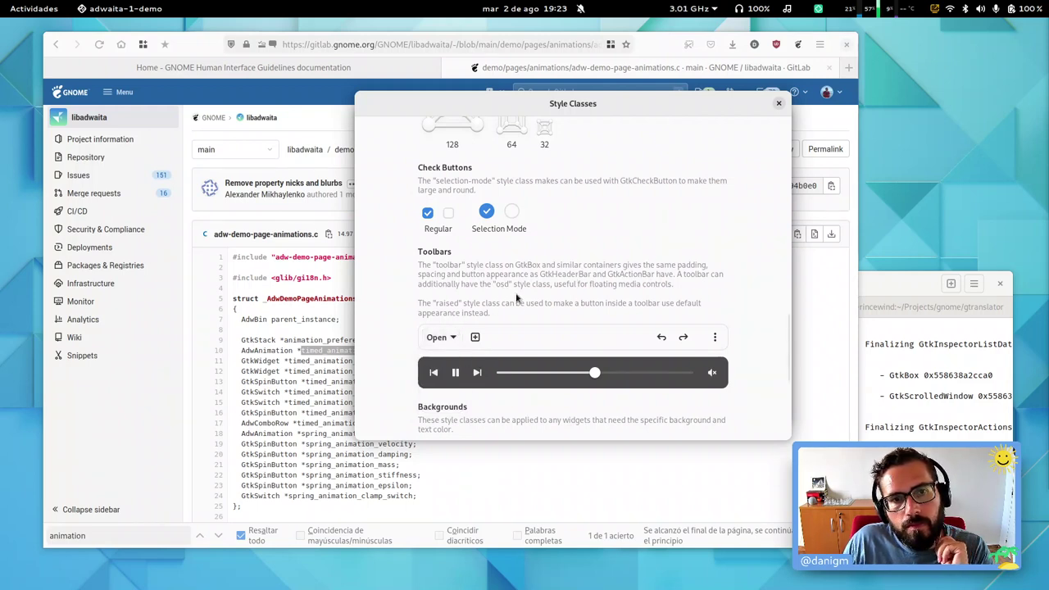
scroll(686, 306, "down", 1)
left_click(713, 299)
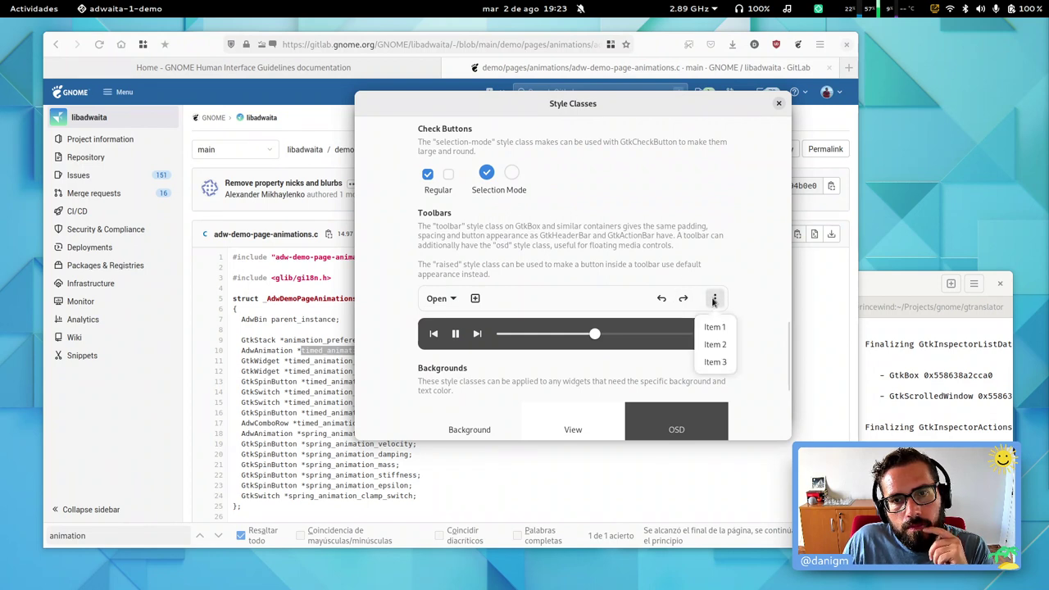
left_click(714, 300)
scroll(747, 281, "down", 4)
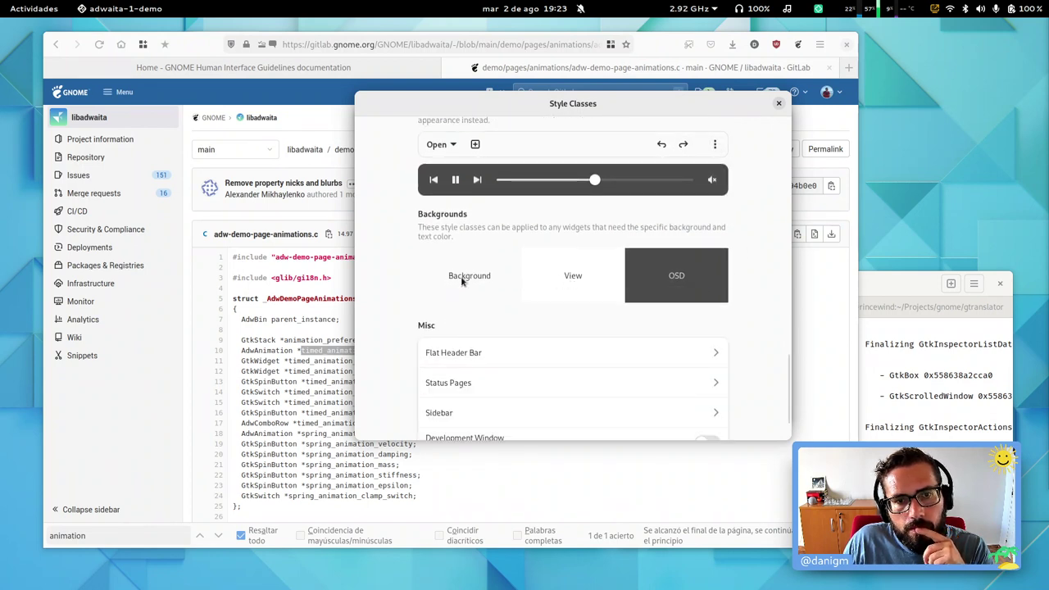
scroll(750, 285, "down", 2)
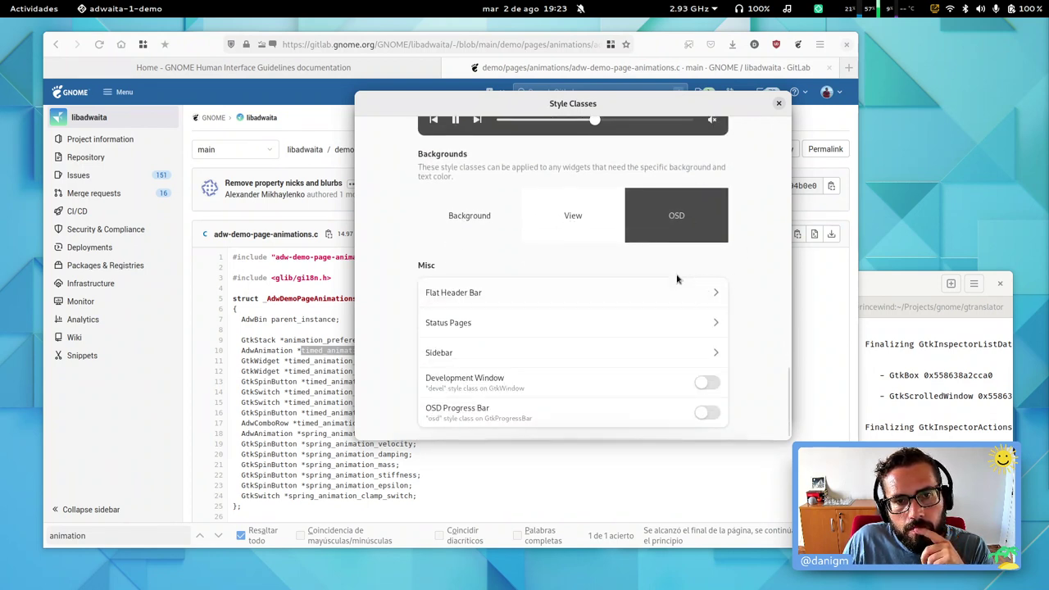
Step: Open and close the Flat Header Bar, Status Pages and Sidebar samples in the Misc section
left_click(665, 296)
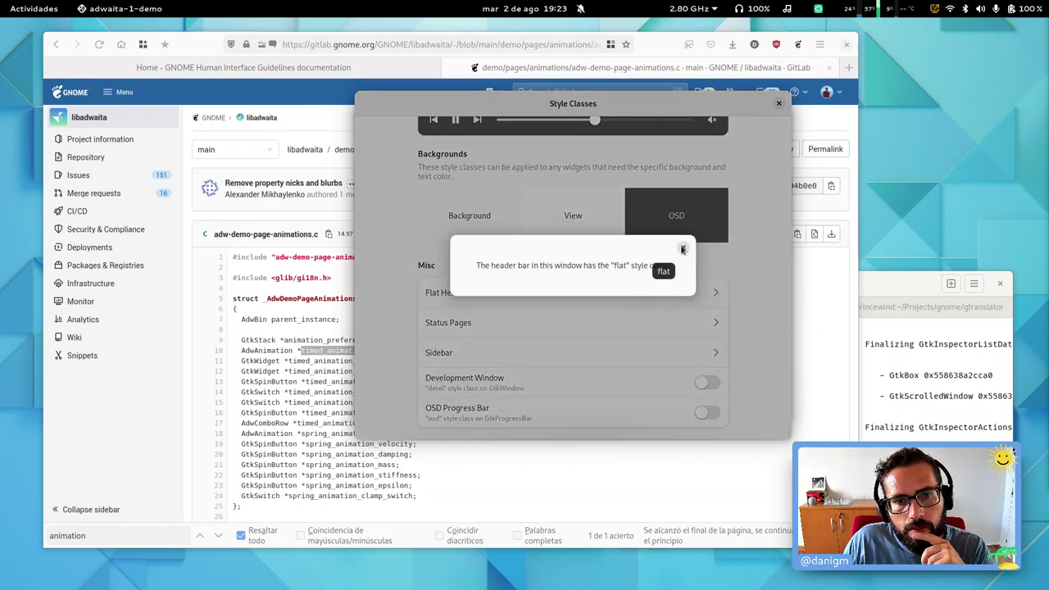
left_click(681, 249)
left_click(693, 323)
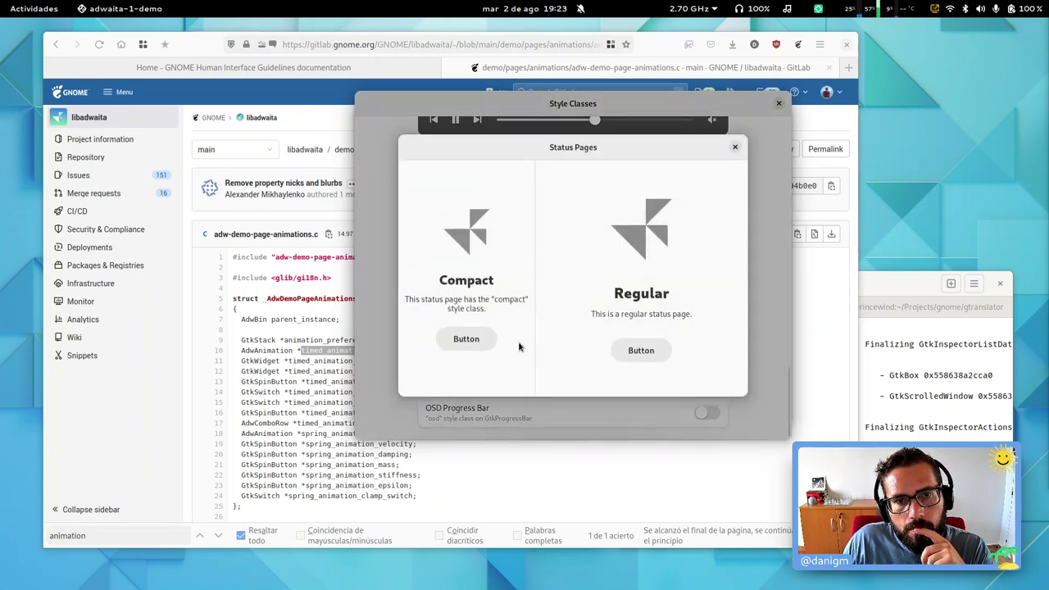
left_click(734, 150)
left_click(686, 355)
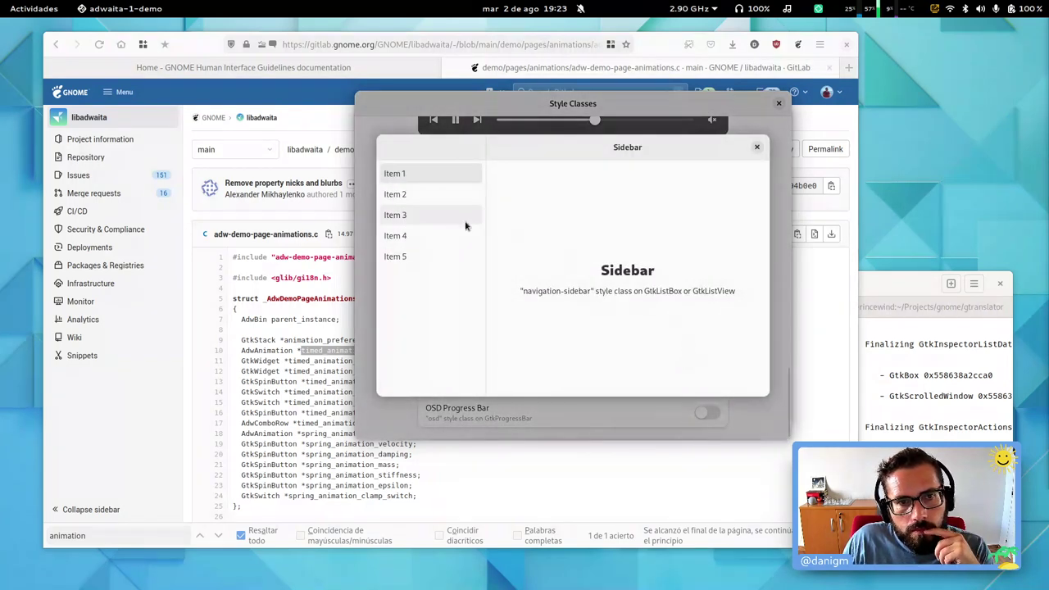
left_click(756, 146)
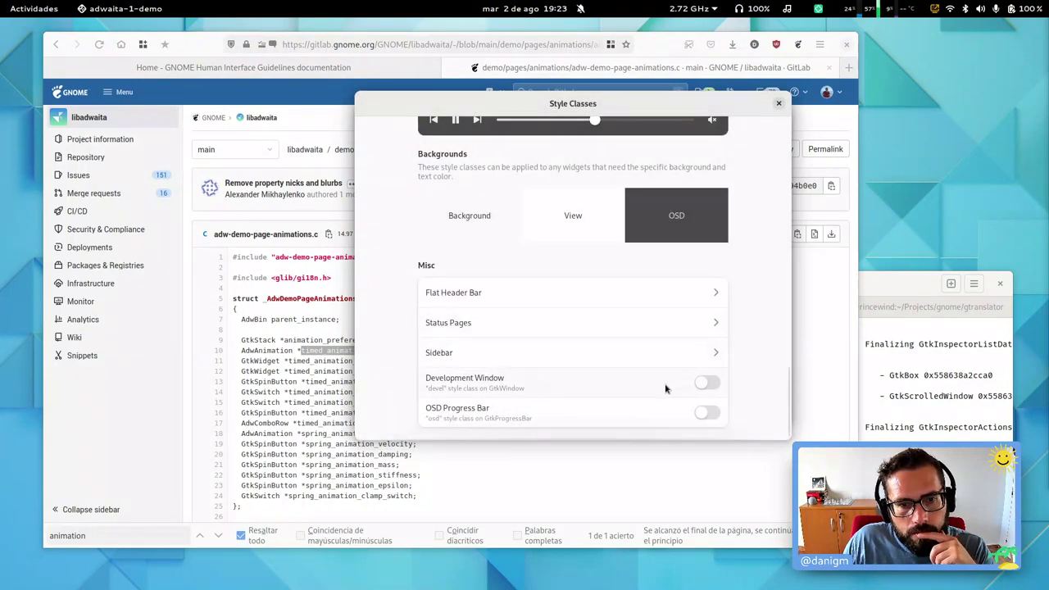
Step: Switch the OSD Progress Bar sample on and off and close the Style Classes window
left_click(673, 408)
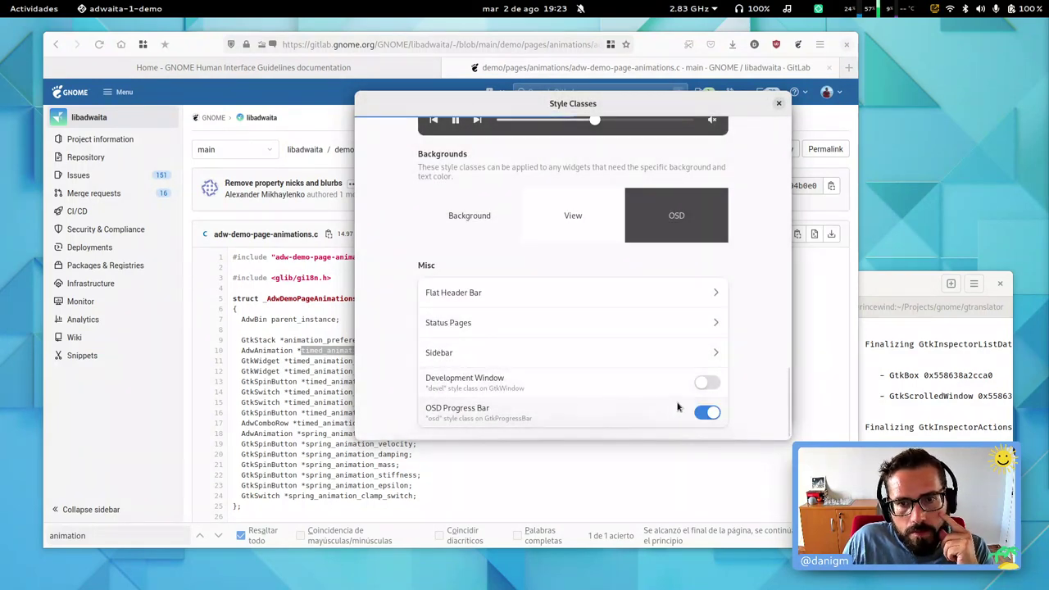
left_click(679, 407)
left_click(778, 105)
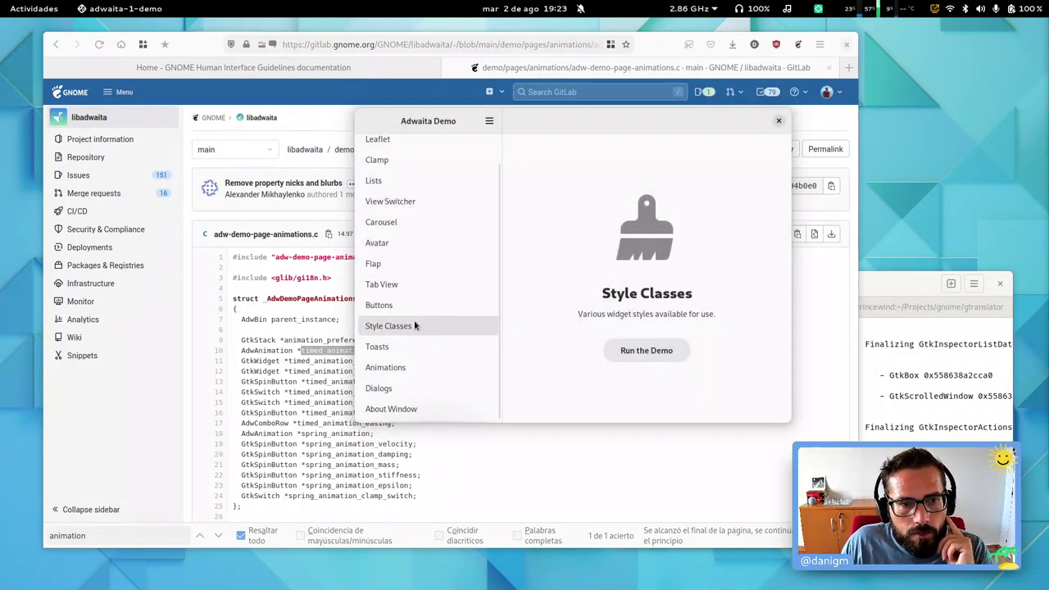
Step: View the Buttons page, run the Tab View demo, switch to Tab 2 and close the demo window
left_click(413, 305)
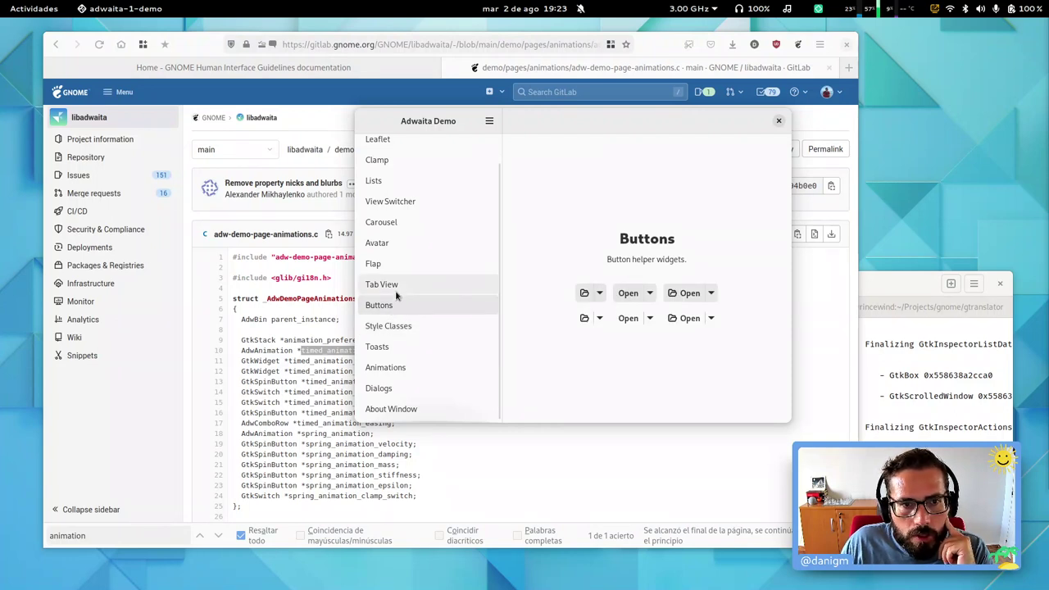
left_click(396, 292)
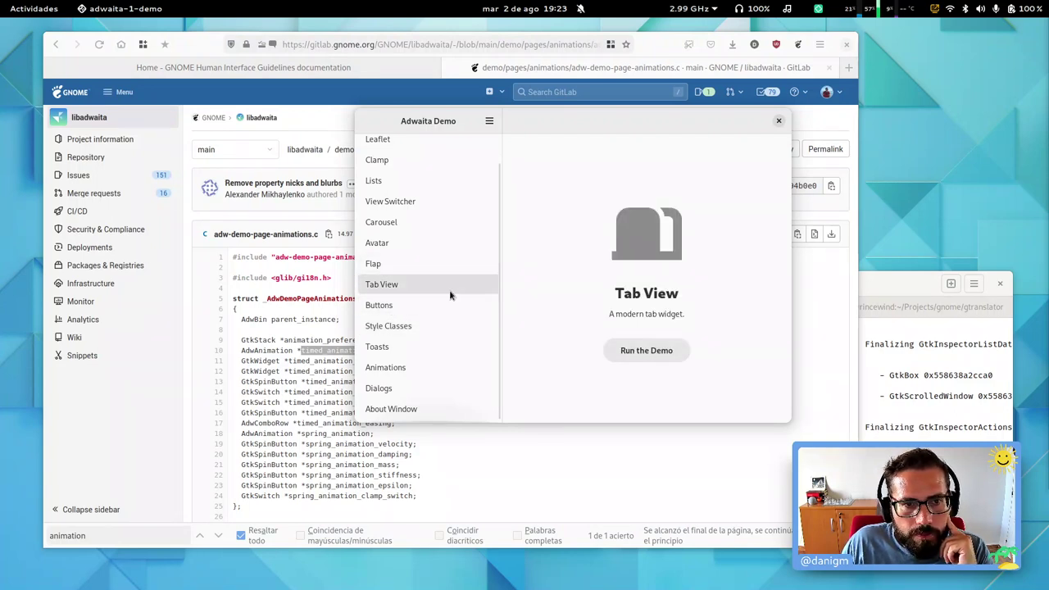
left_click(659, 353)
left_click(233, 57)
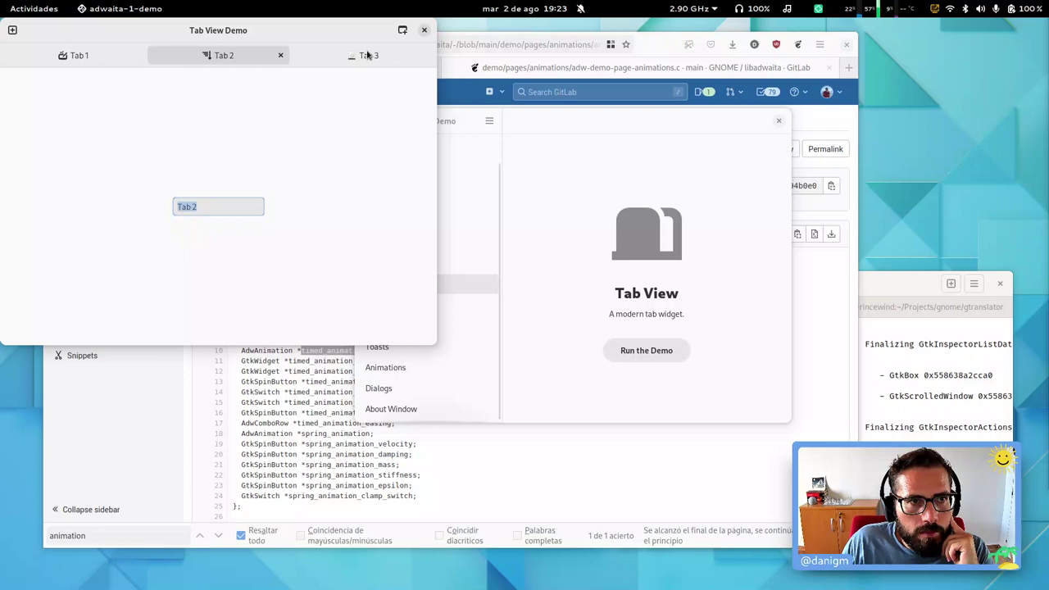
left_click(423, 33)
Step: Run the Flap demo, hide and show its sidebar, and narrow the window until the sidebar folds
left_click(419, 260)
left_click(662, 350)
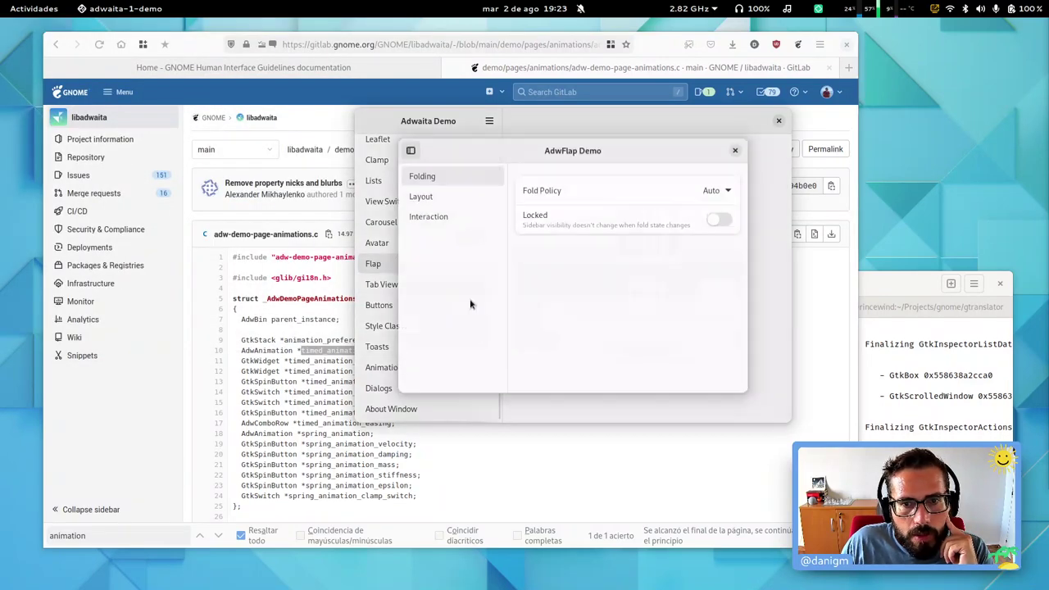
left_click(410, 147)
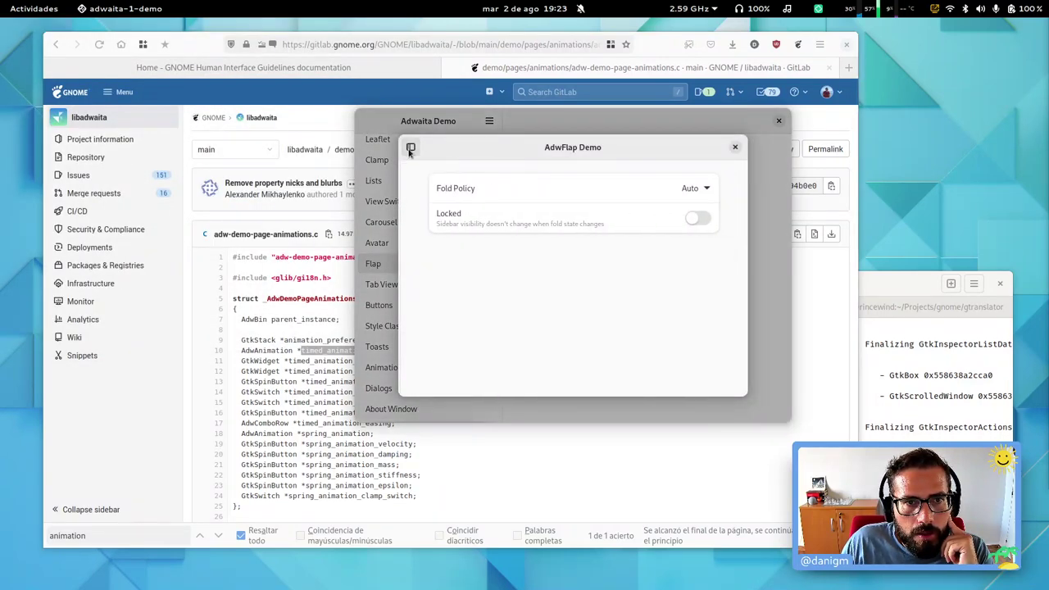
left_click(410, 147)
left_click_drag(404, 211, 546, 212)
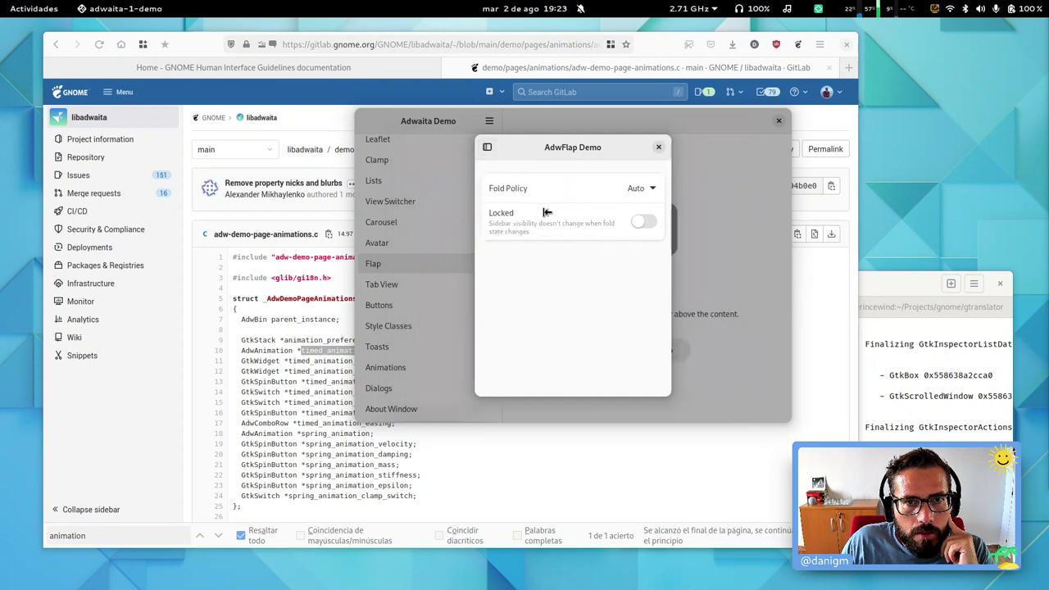
Step: Toggle the folded sidebar in the narrow AdwFlap Demo window and open its Layout page
left_click(487, 147)
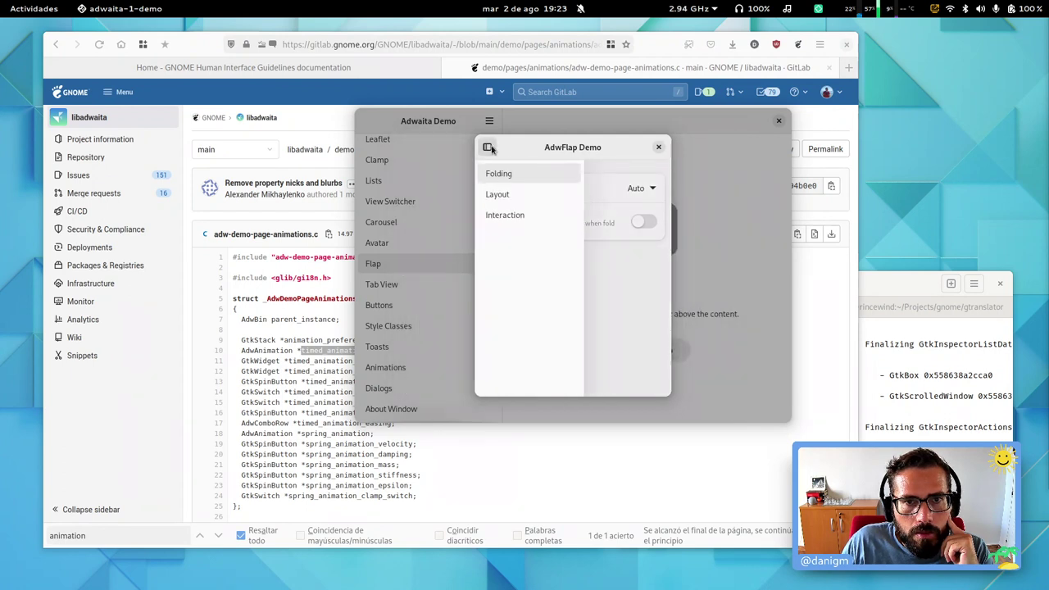
left_click(486, 147)
left_click(487, 147)
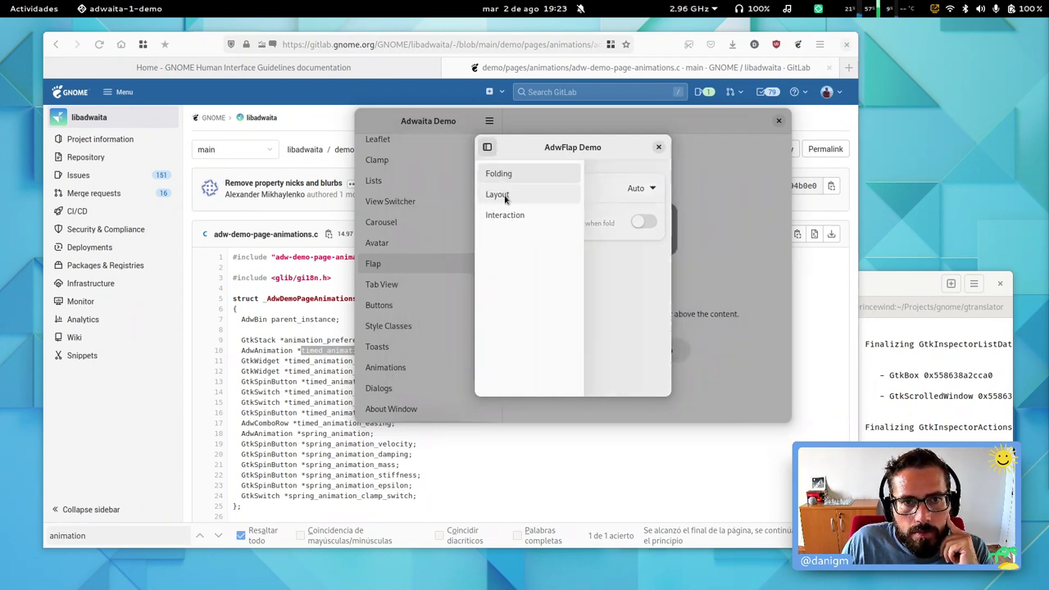
left_click(504, 197)
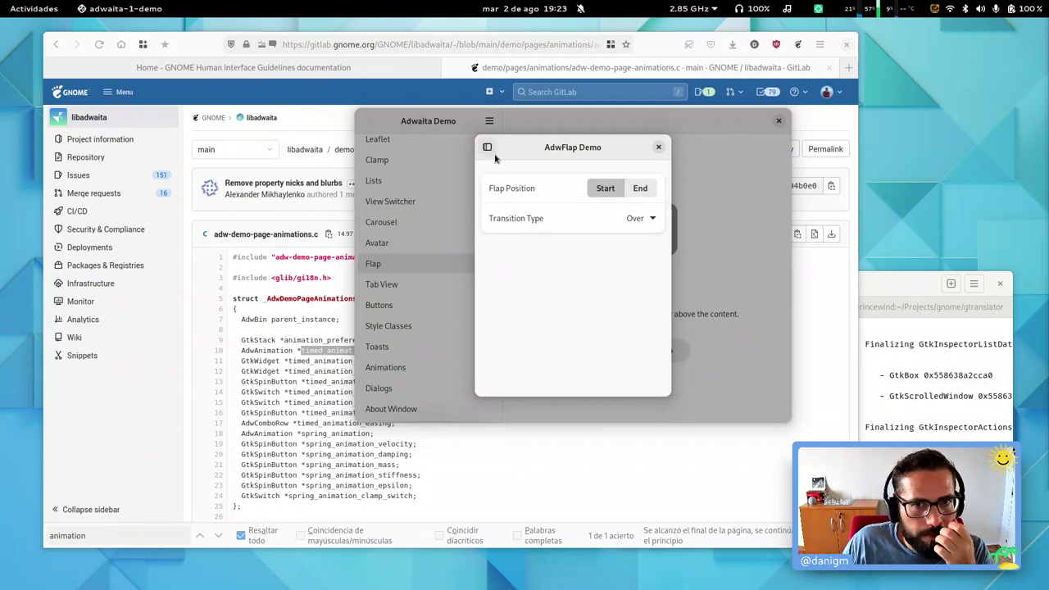
Step: View the Interaction page of the AdwFlap Demo and switch back to its Folding page through the folded sidebar
left_click(486, 148)
left_click(498, 216)
left_click(487, 151)
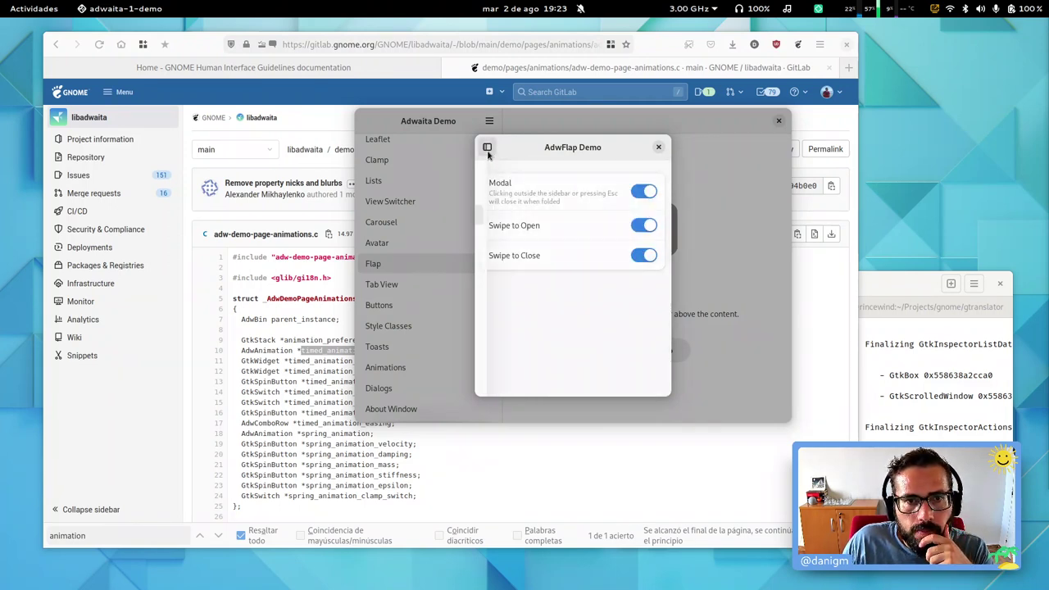
left_click(500, 174)
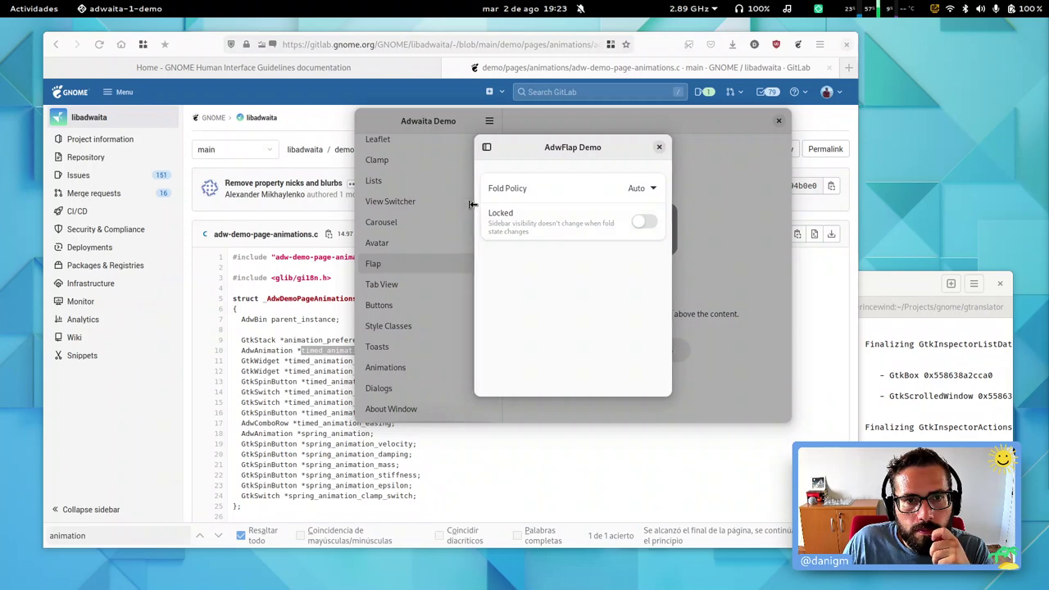
Step: Widen the AdwFlap Demo window slightly, show and hide its folded sidebar, and close the demo
mouse_move(472, 204)
left_mouse_down()
mouse_move(375, 204)
mouse_move(471, 203)
left_mouse_up()
left_click(479, 148)
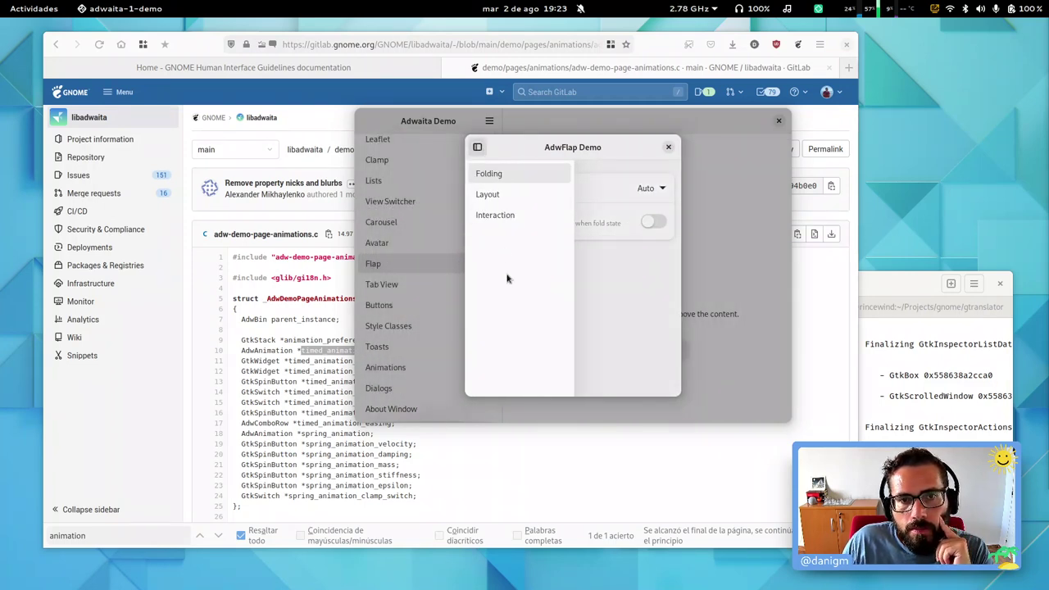
left_click(479, 149)
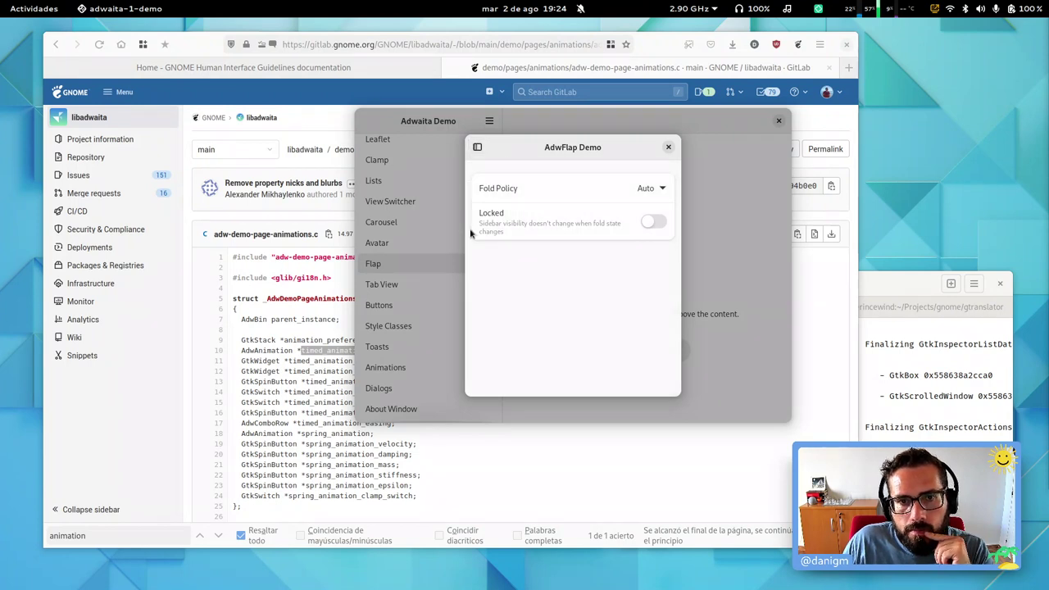
left_click(669, 147)
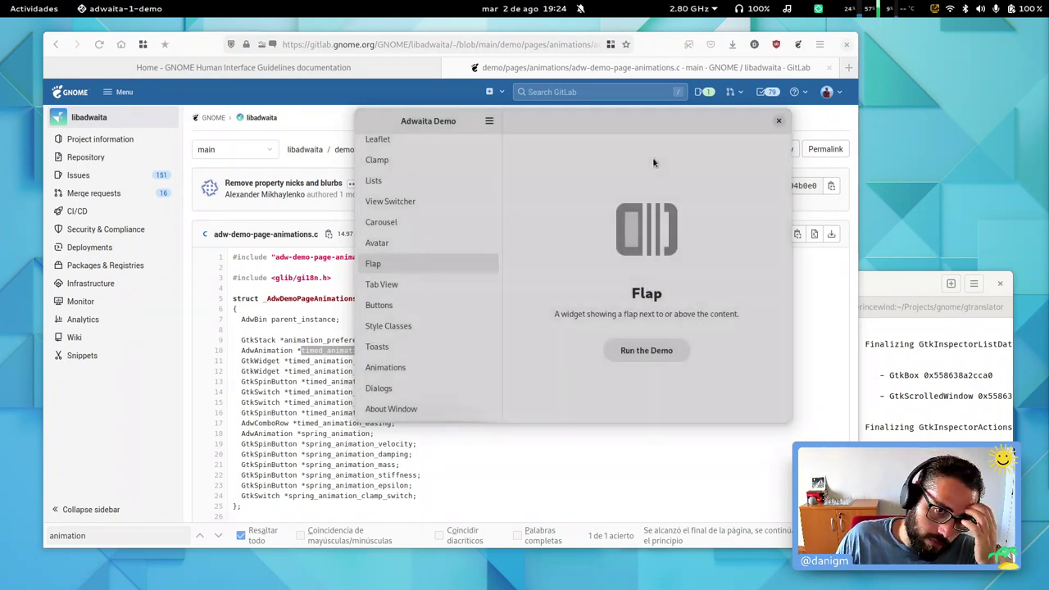
Step: Open the Avatar page of the demo and look through its settings
left_click(412, 242)
scroll(681, 250, "down", 5)
scroll(681, 241, "up", 5)
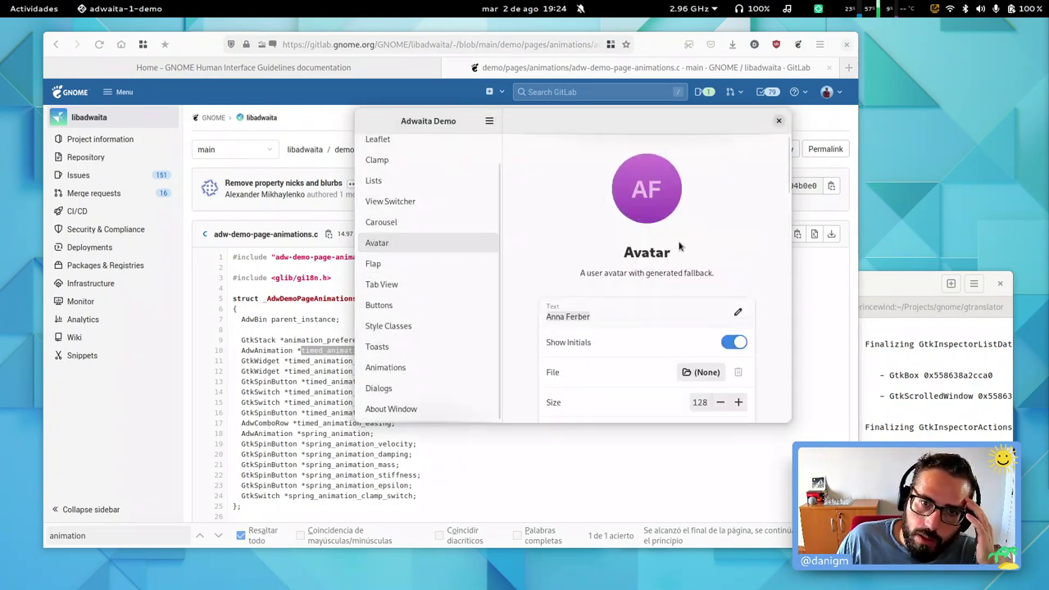
Step: Open the Carousel page and scroll back and forth between its first page and the settings page
left_click(406, 223)
scroll(649, 373, "down", 1)
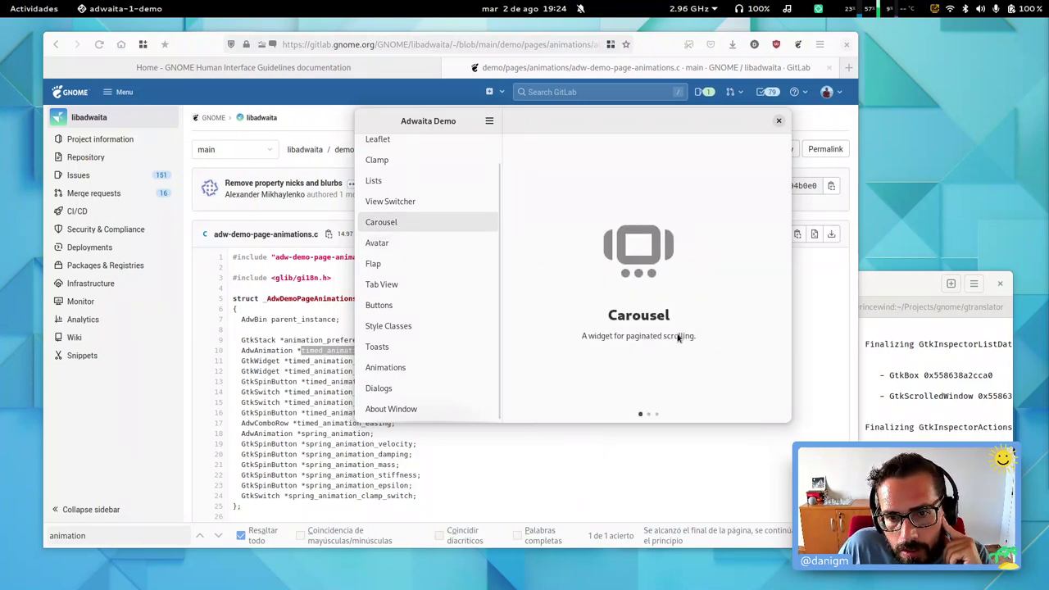
scroll(589, 303, "up", 1)
scroll(594, 286, "down", 1)
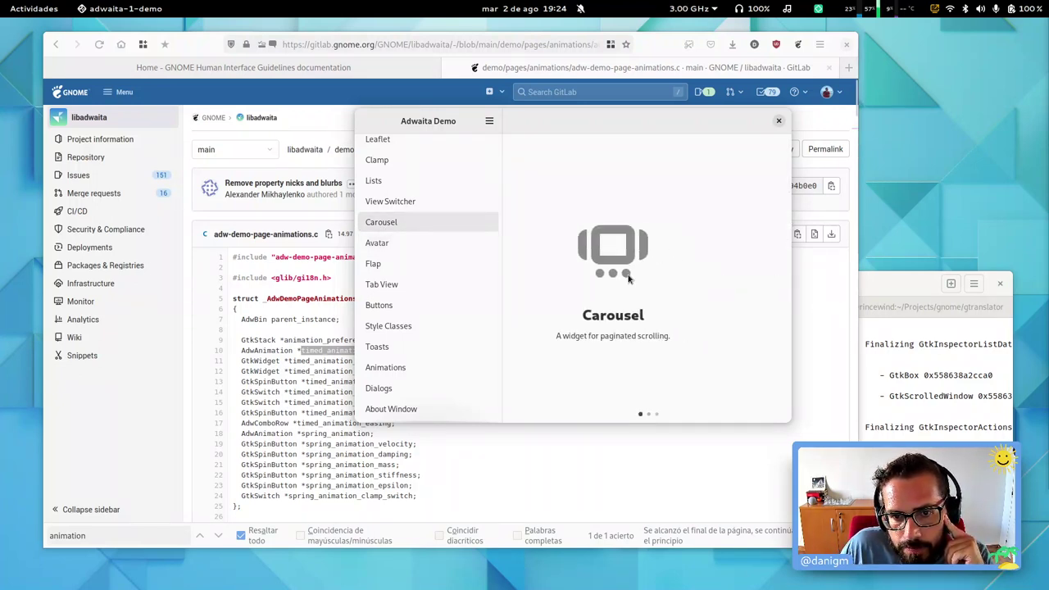
scroll(600, 267, "up", 1)
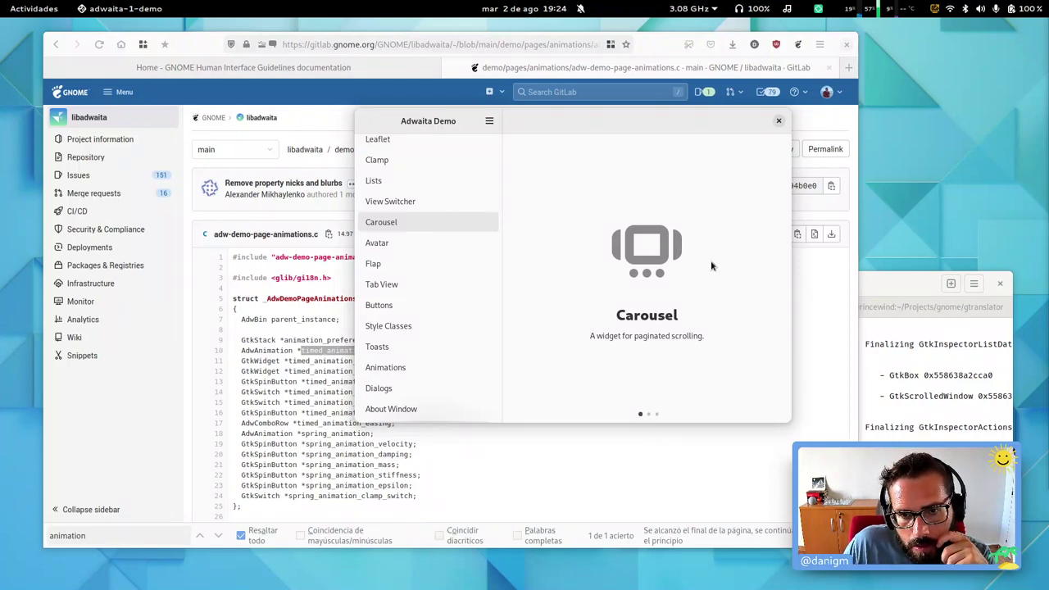
scroll(721, 262, "down", 1)
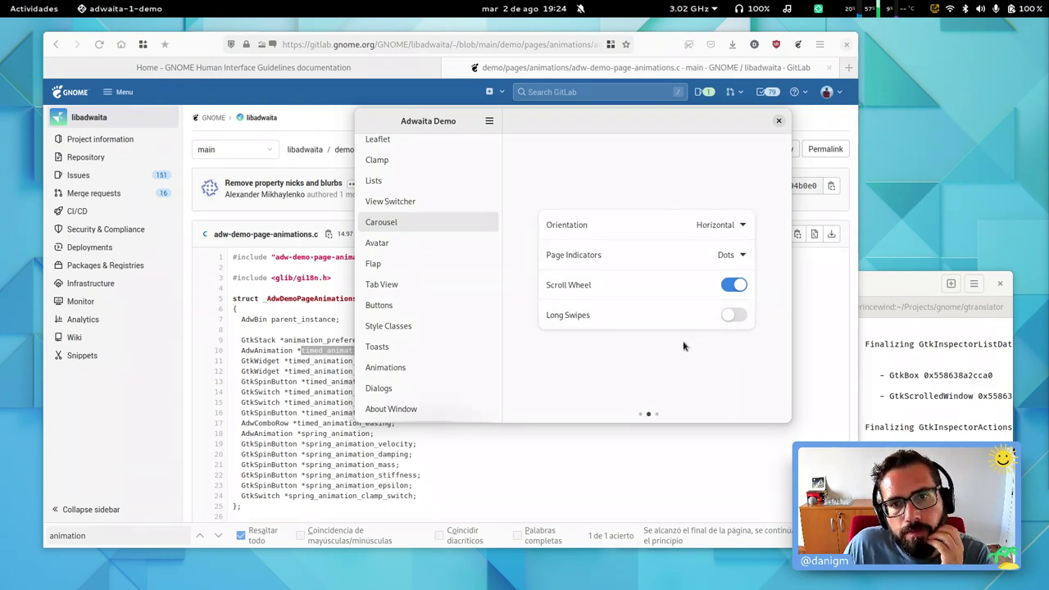
Step: Switch the carousel's Long Swipes on and off, move to its last page and return to the first page
left_click(733, 315)
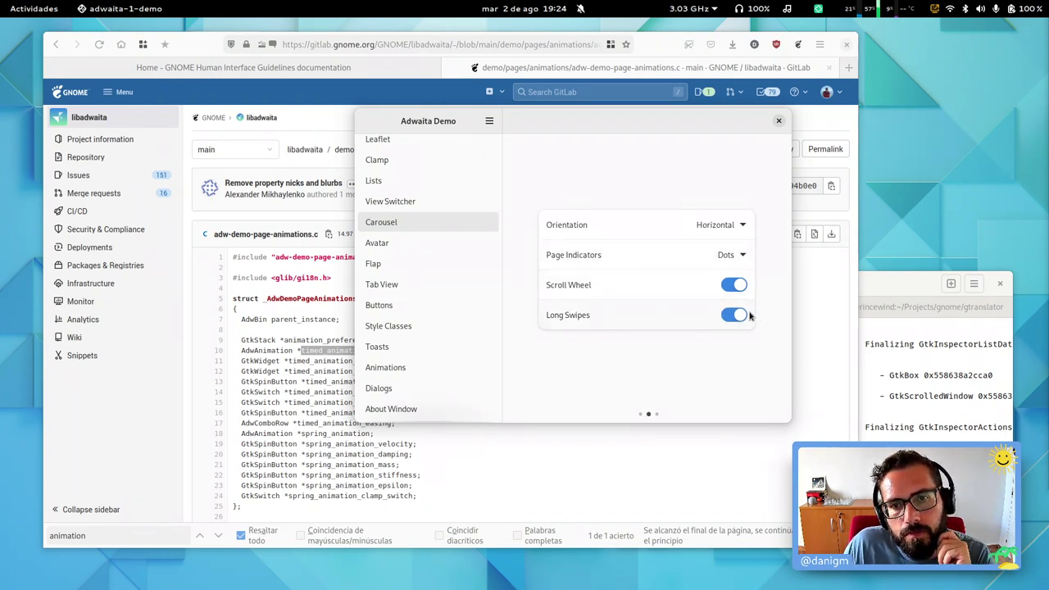
left_click(742, 315)
scroll(758, 293, "down", 1)
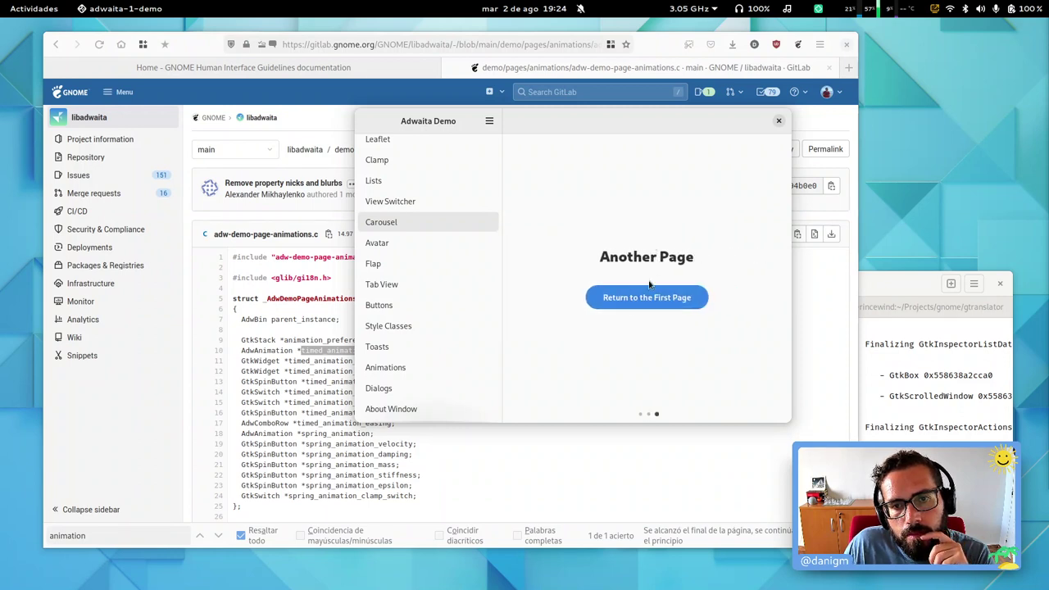
left_click(675, 300)
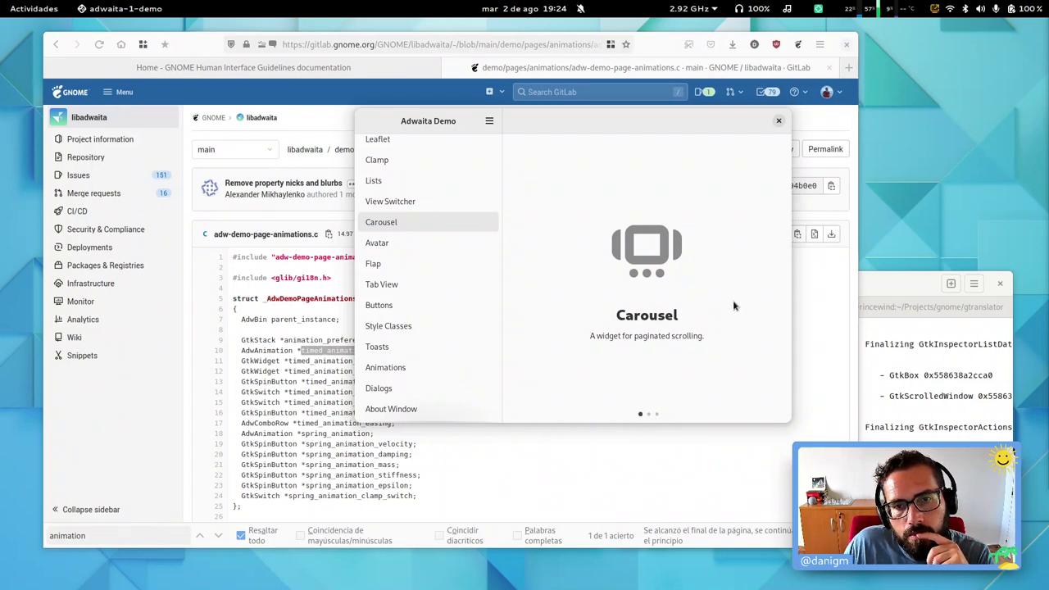
Step: Swipe to the carousel's settings page and set its Orientation to Vertical
left_click_drag(733, 305, 530, 292)
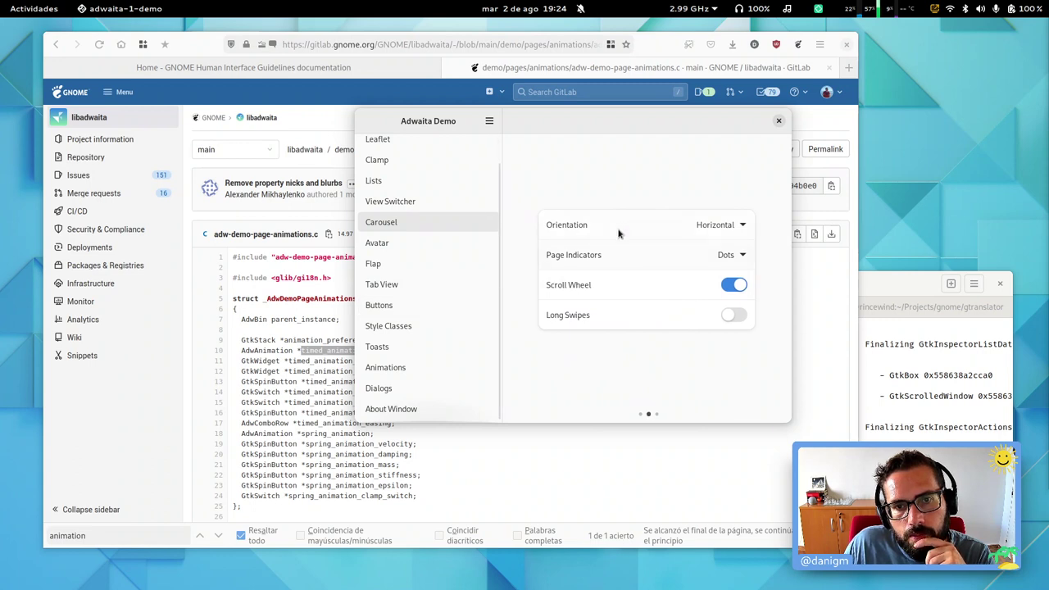
left_click(619, 234)
left_click(624, 222)
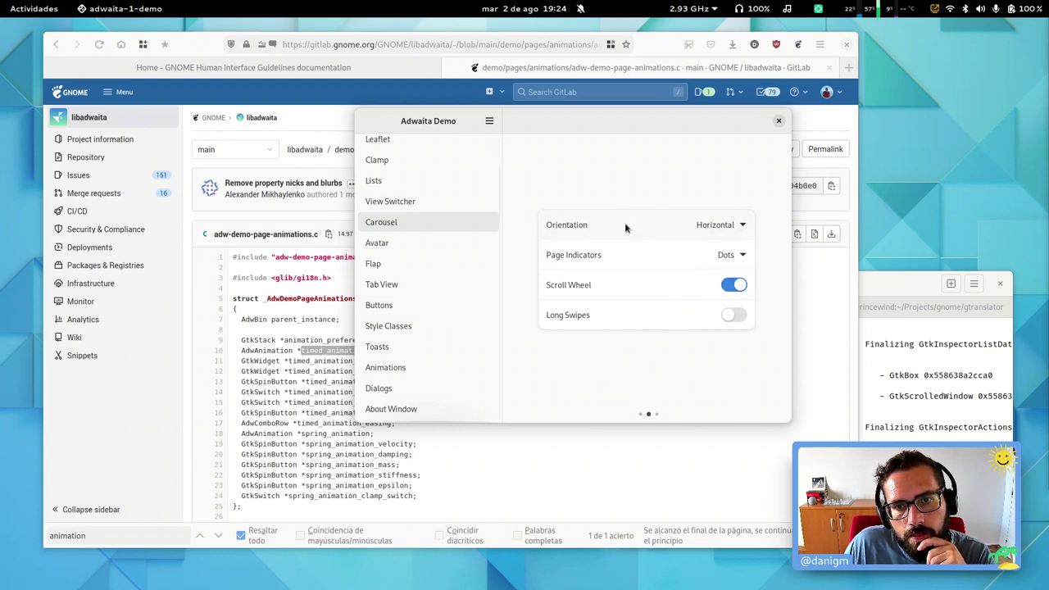
left_click(687, 224)
left_click(725, 268)
Step: Page through the vertical carousel, return to its settings and set Page Indicators to Lines
scroll(646, 203, "down", 1)
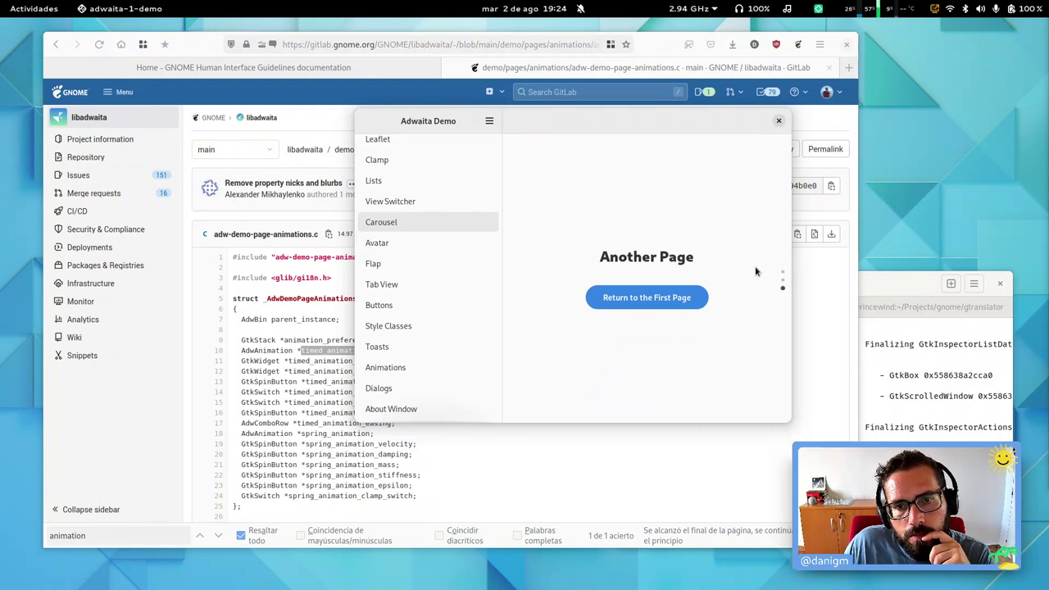
left_click(621, 297)
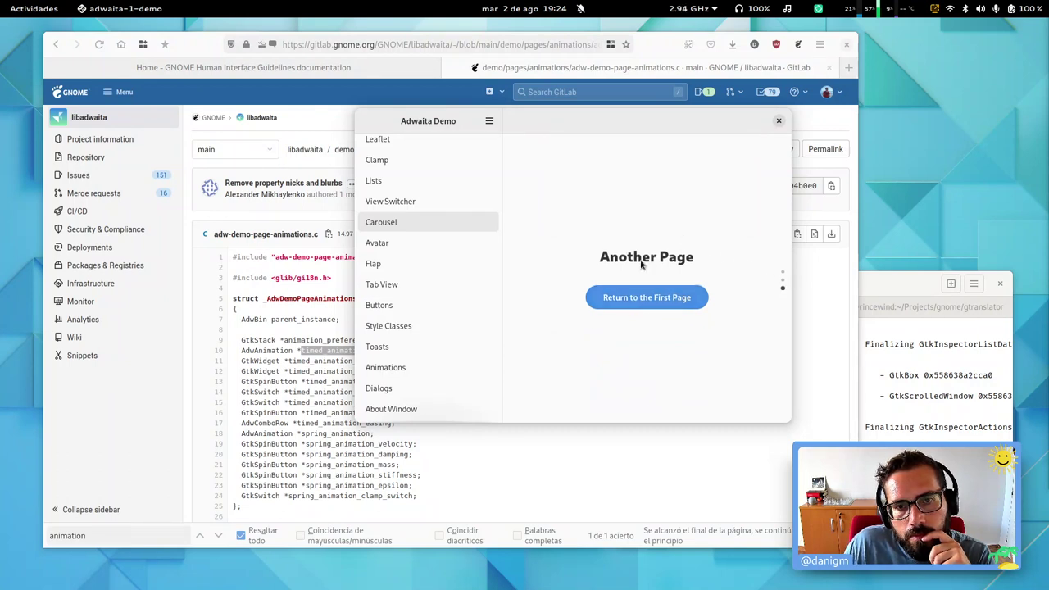
left_click(737, 255)
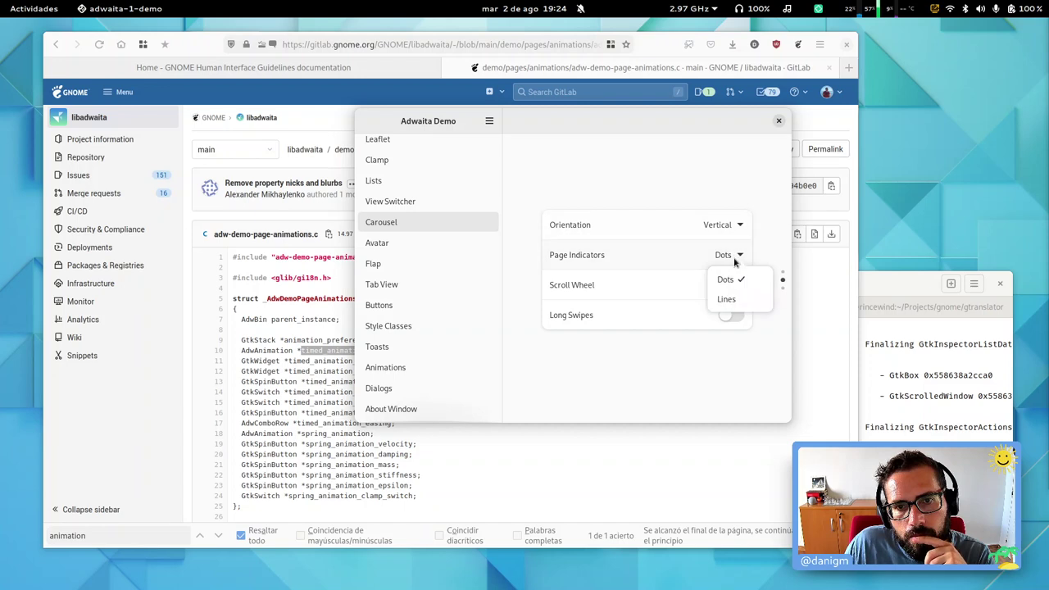
left_click(737, 299)
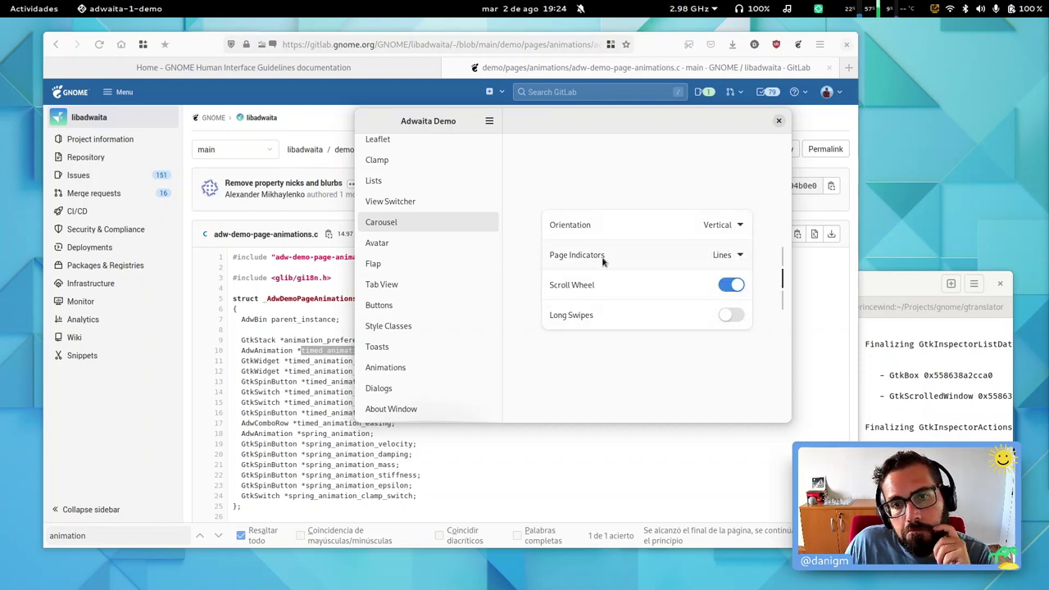
Step: Run the View Switcher demo, show its Alarm, Stopwatch and Timer views, and close the demo window
left_click(410, 201)
left_click(643, 349)
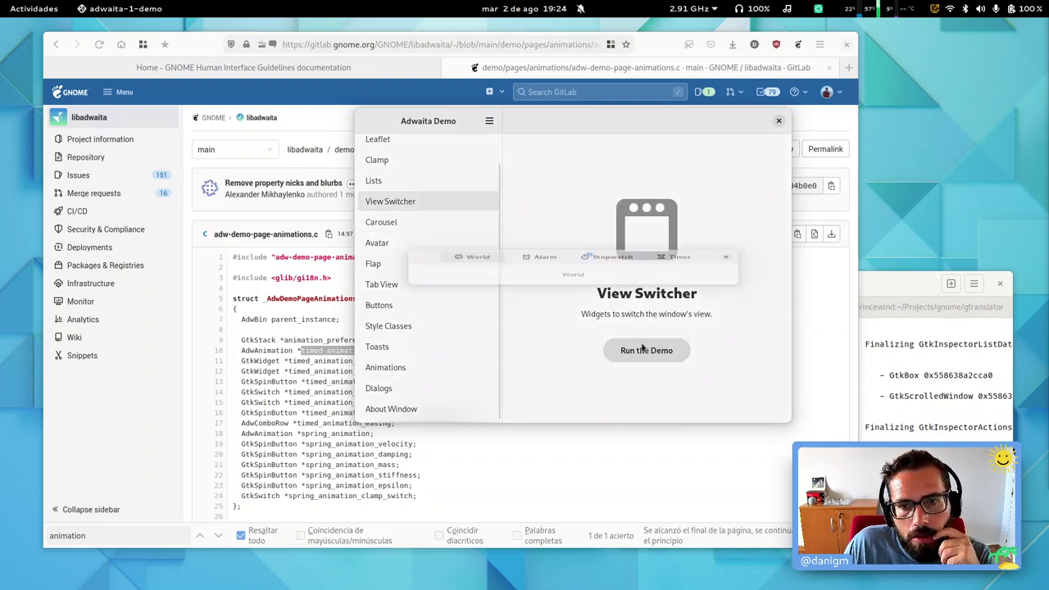
left_click(541, 247)
left_click(611, 248)
left_click(677, 248)
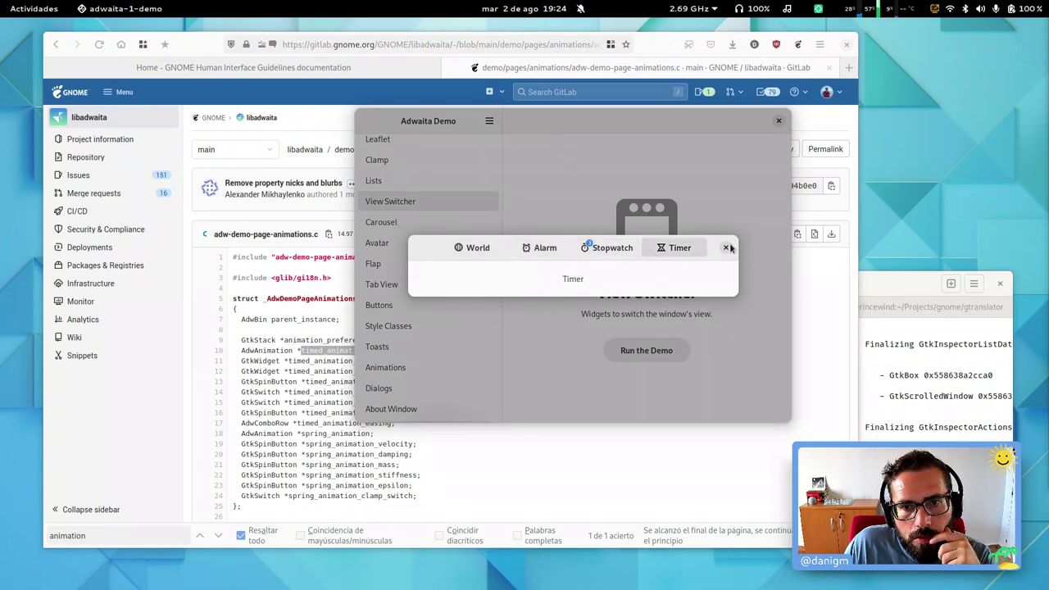
left_click(726, 247)
Step: Open the Lists page and examine its row types from the title rows down to Groups with Suffix
left_click(378, 180)
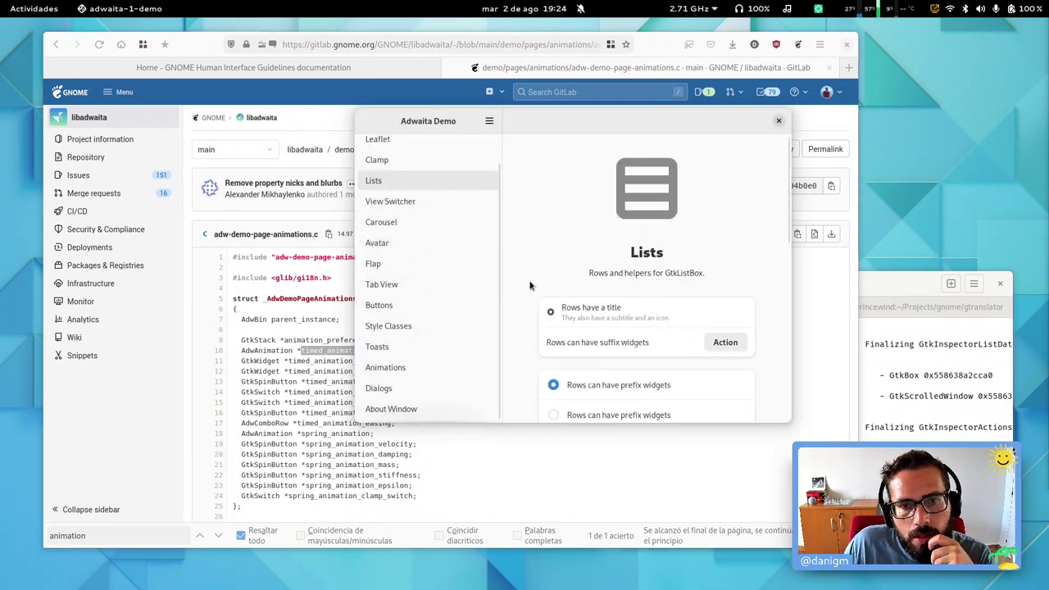
left_click(390, 202)
left_click(412, 187)
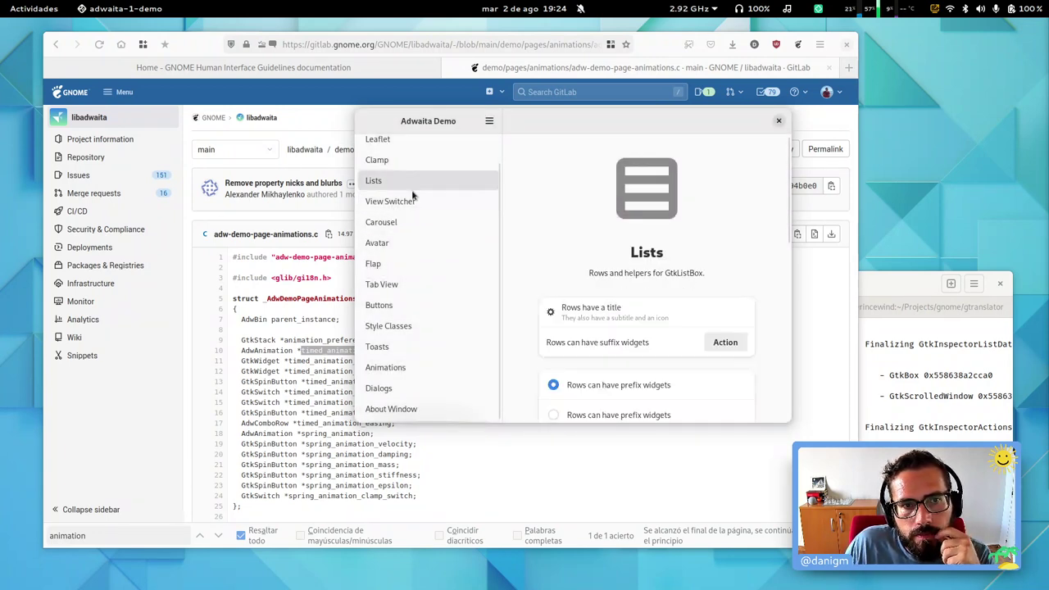
scroll(752, 268, "down", 2)
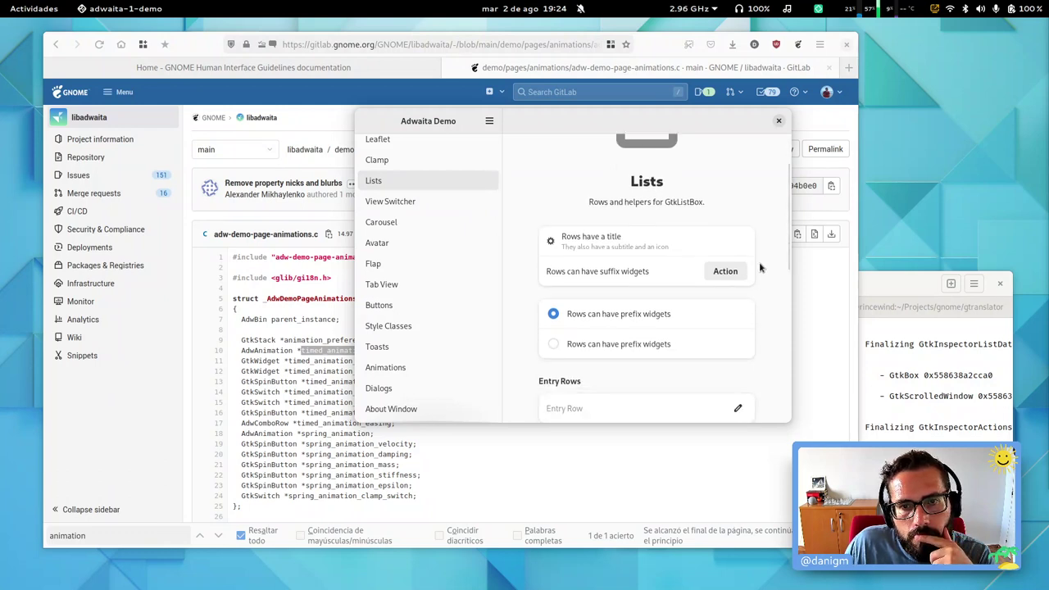
scroll(640, 240, "down", 12)
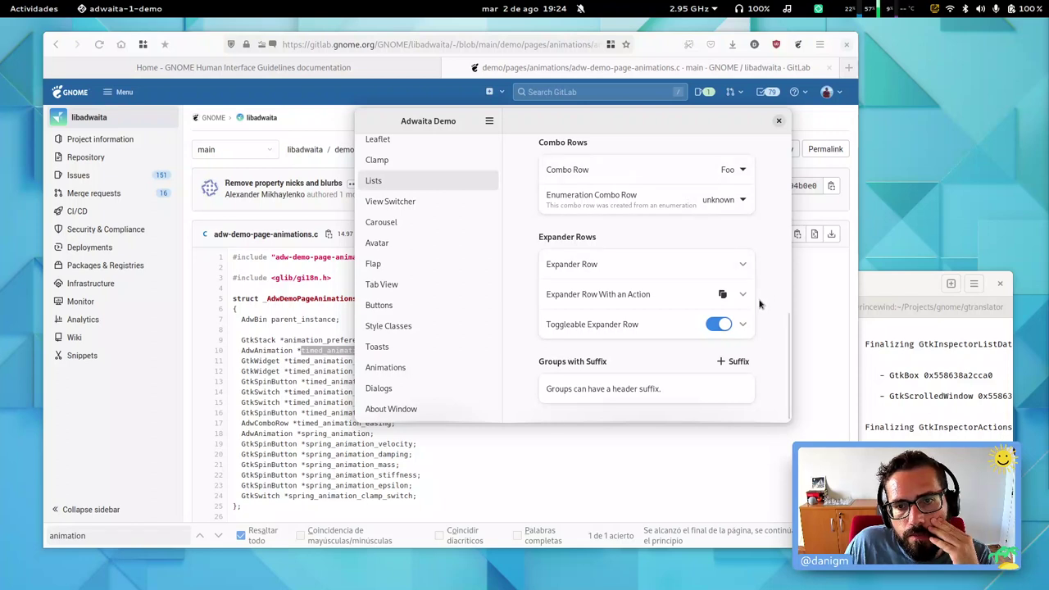
scroll(623, 365, "up", 15)
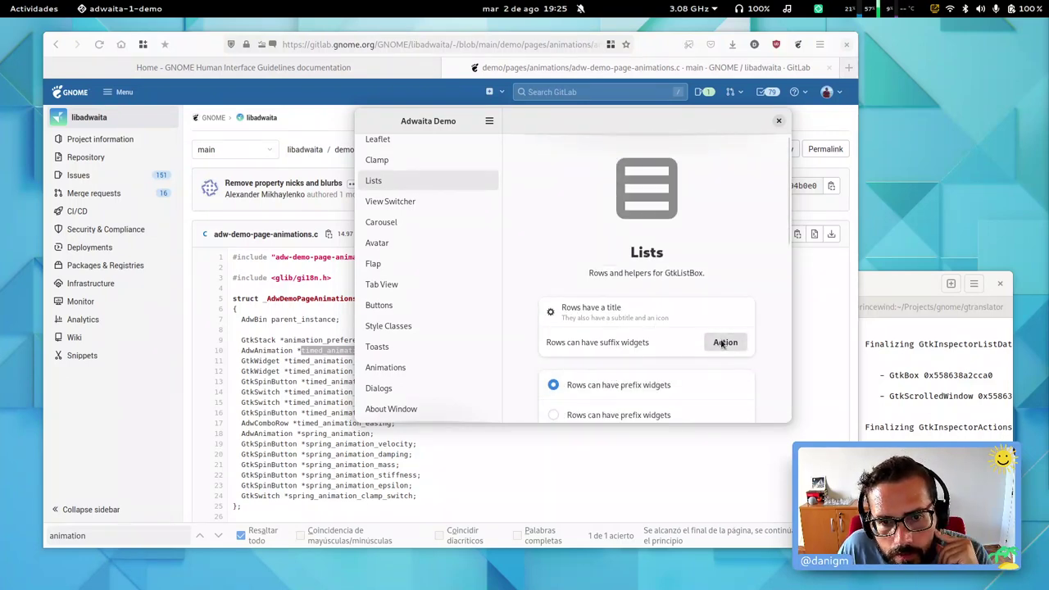
scroll(734, 348, "down", 4)
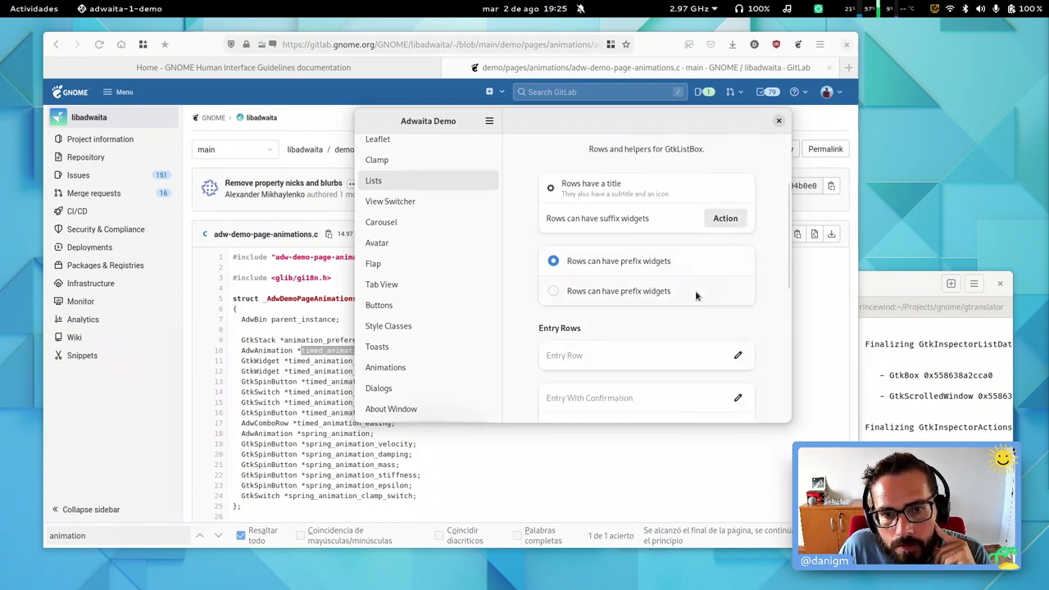
Step: Try focusing the Entry Row, Entry With Confirmation, Entry With Suffix and Password Entry rows
left_click(638, 321)
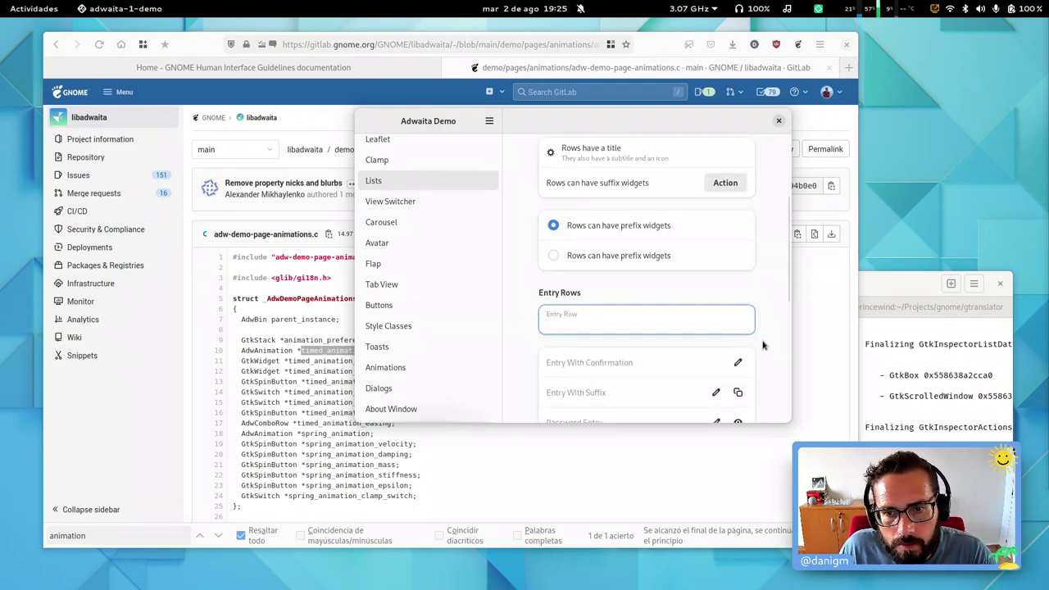
left_click(679, 368)
scroll(560, 316, "down", 2)
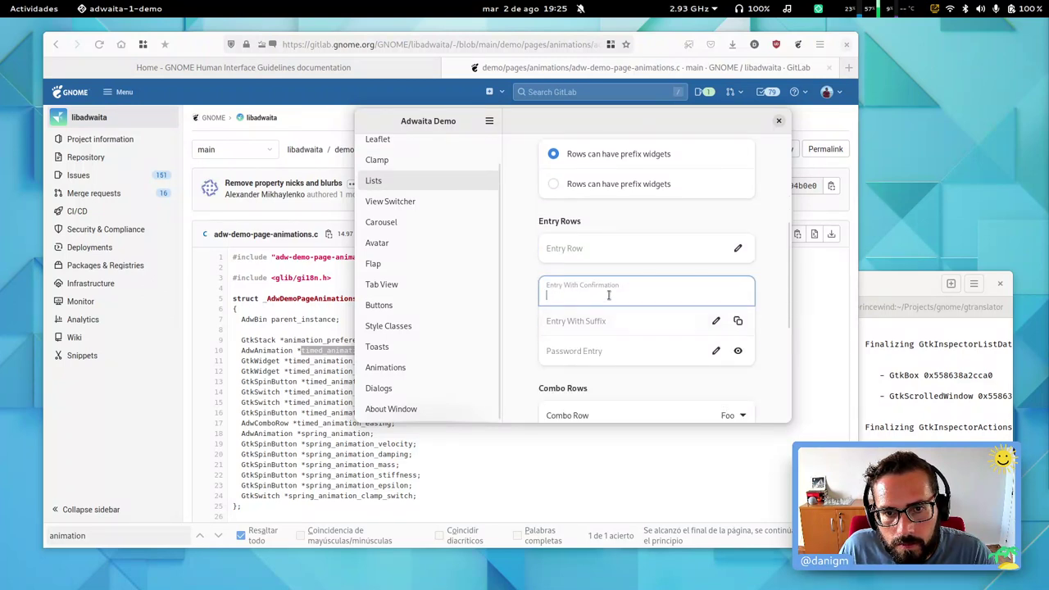
left_click(597, 324)
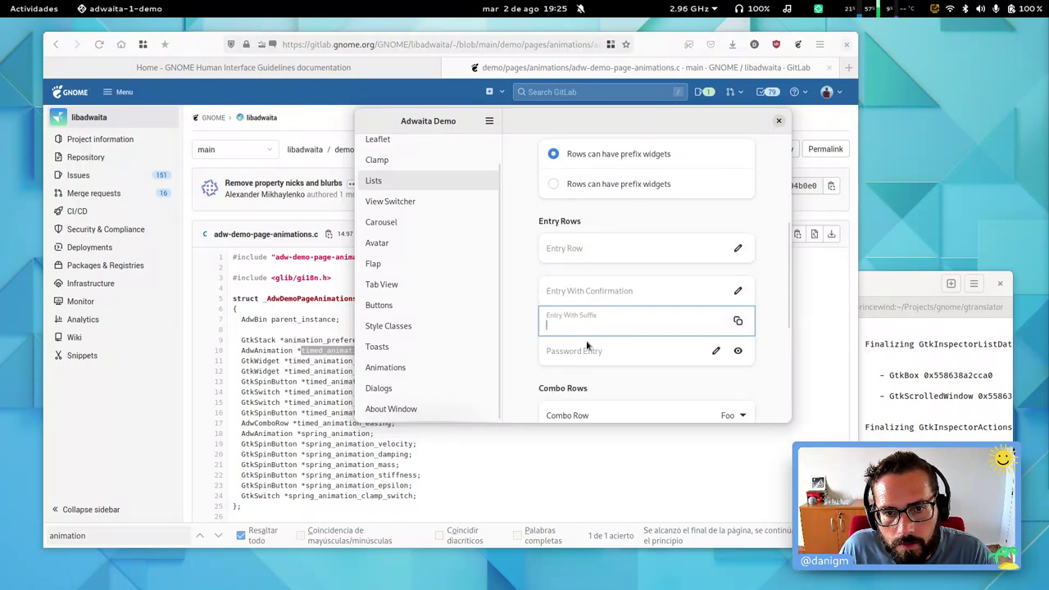
left_click(678, 352)
Step: Open and close the option lists of the Combo Row and the Enumeration Combo Row without choosing another value
scroll(761, 358, "down", 2)
left_click(670, 343)
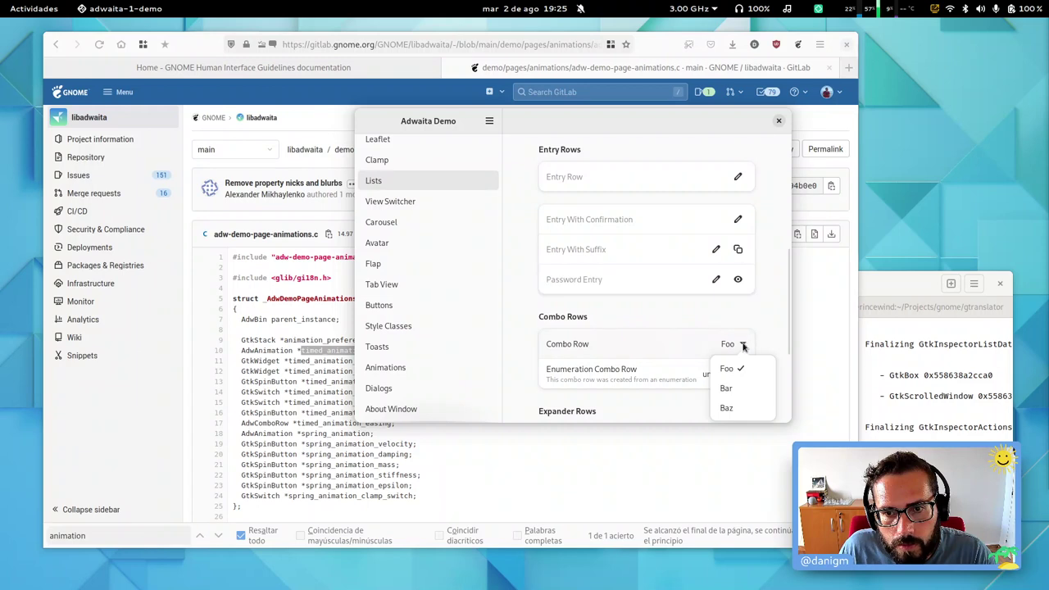
left_click(561, 358)
left_click(598, 351)
left_click(630, 360)
left_click(631, 375)
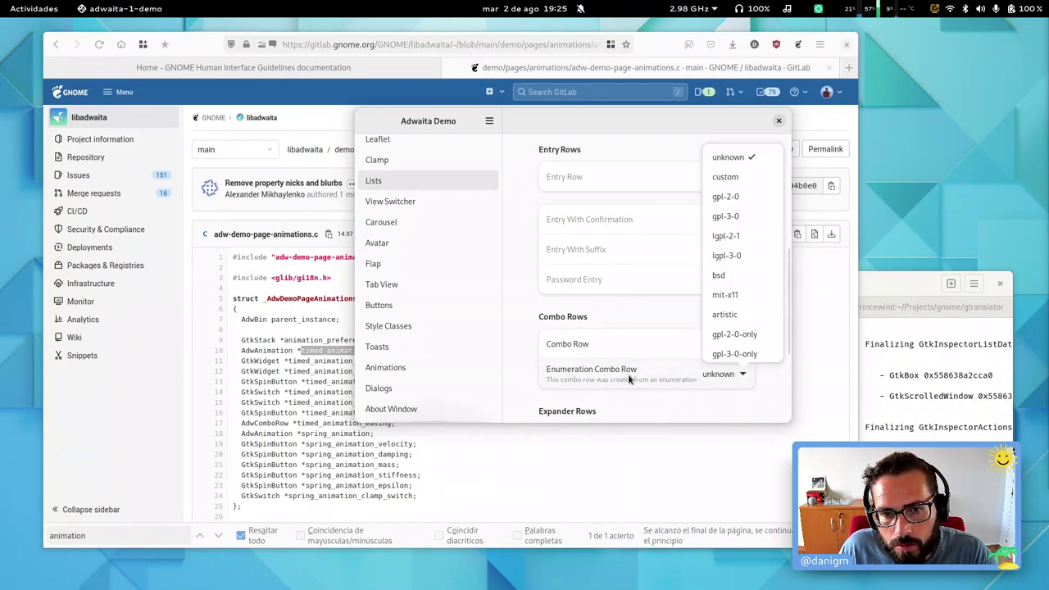
left_click(629, 377)
left_click(621, 346)
left_click(615, 327)
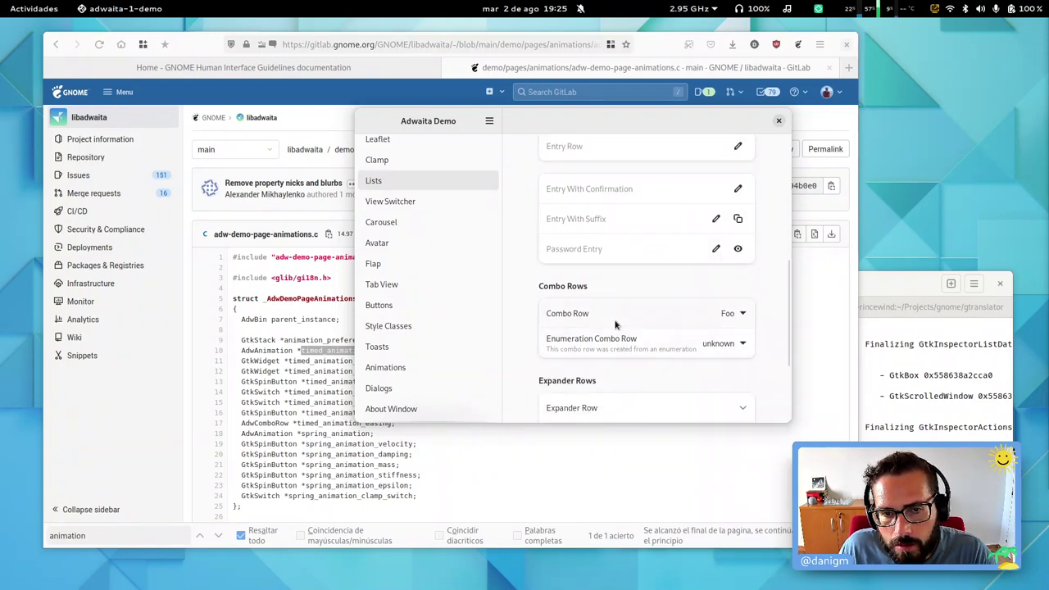
left_click(616, 323)
left_click(615, 323)
Step: Expand and collapse the plain Expander Row on the Lists page
scroll(755, 336, "down", 4)
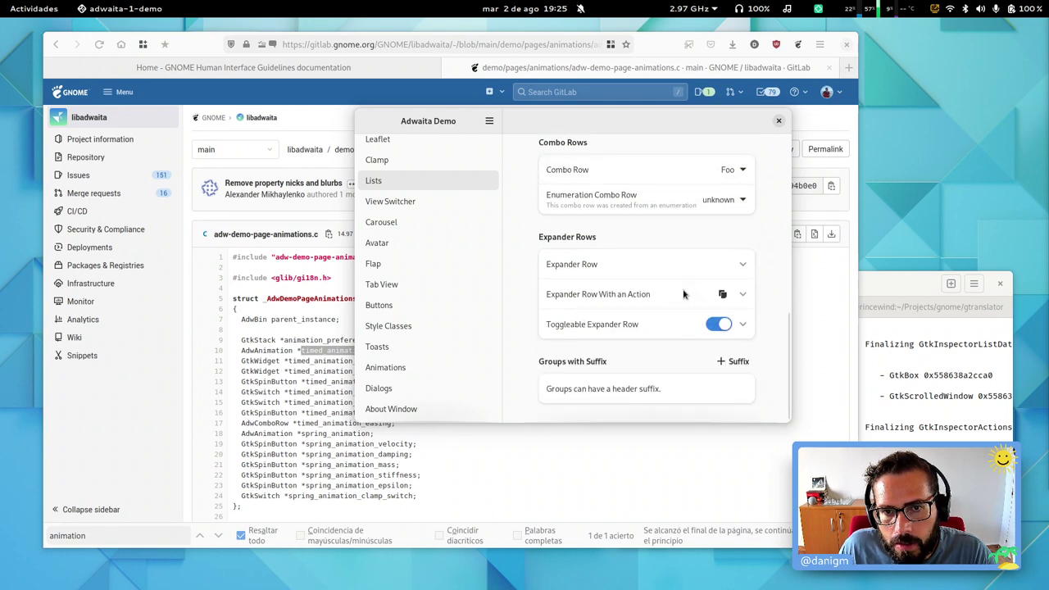
left_click(647, 263)
left_click(646, 262)
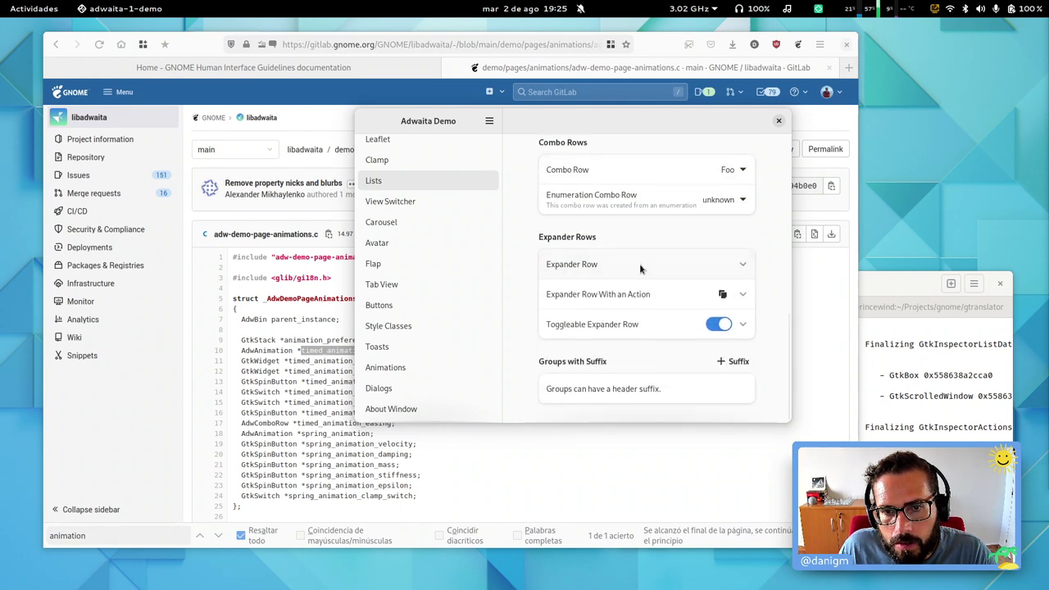
Step: Expand and collapse the Expander Row With an Action and the Toggleable Expander Row
left_click(631, 293)
left_click(627, 295)
left_click(616, 326)
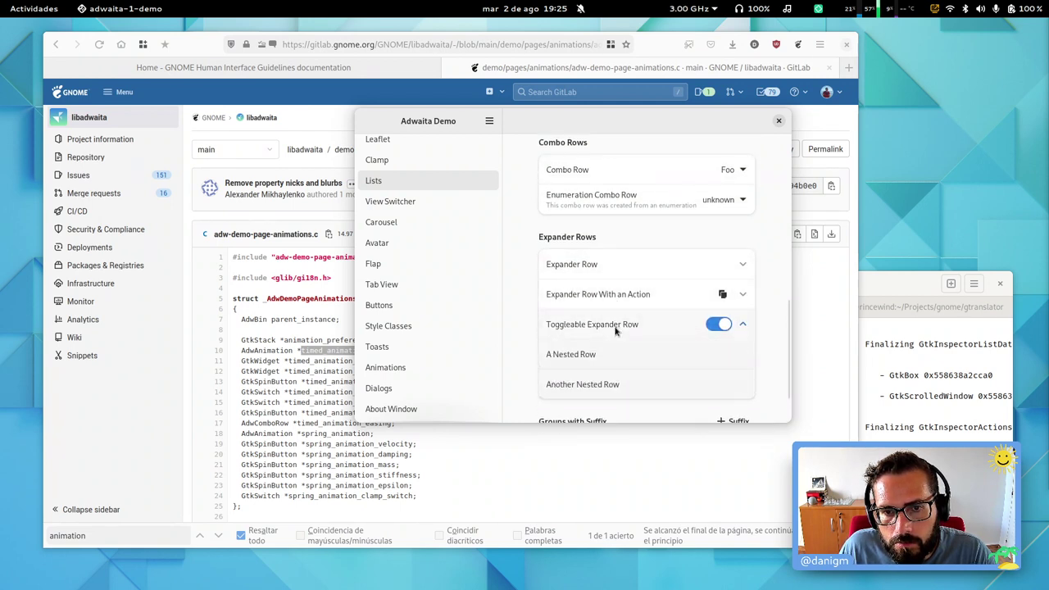
left_click(615, 328)
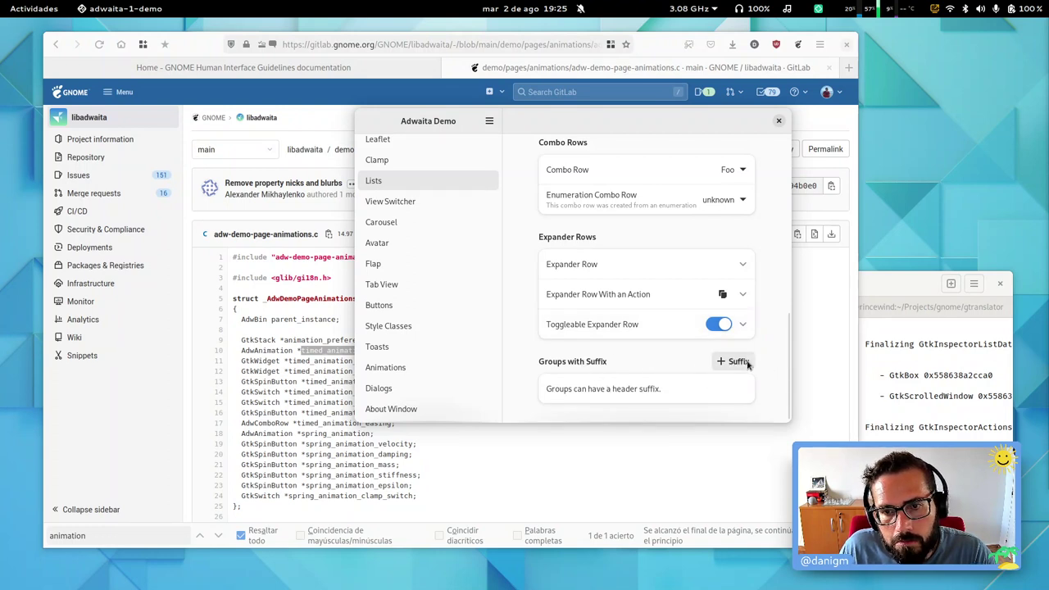
Step: Open the Clamp page and widen the demo window to see how its content is clamped
scroll(521, 227, "up", 10)
scroll(530, 219, "up", 2)
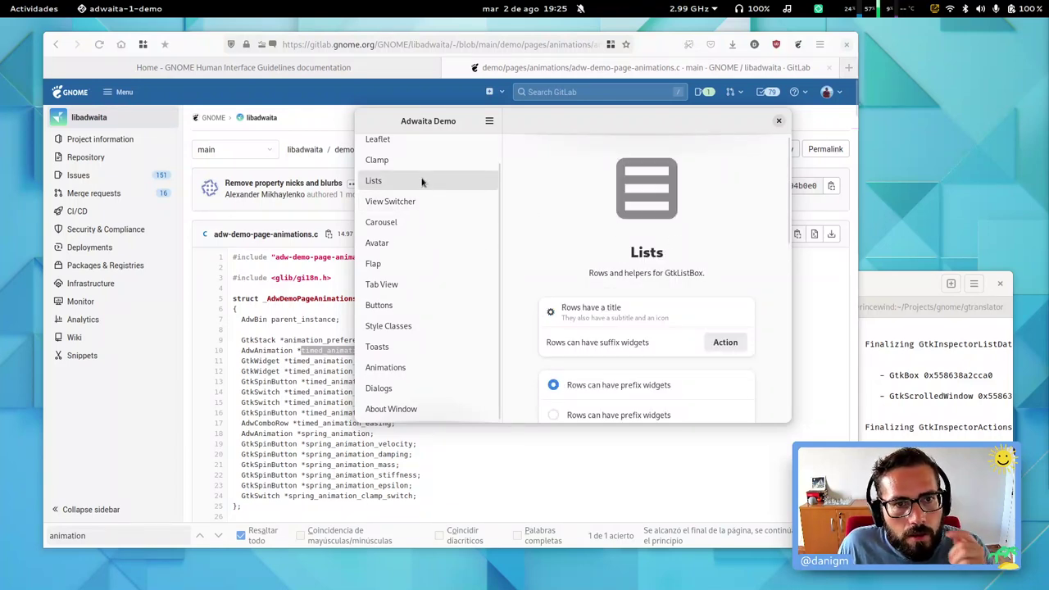
scroll(442, 187, "up", 2)
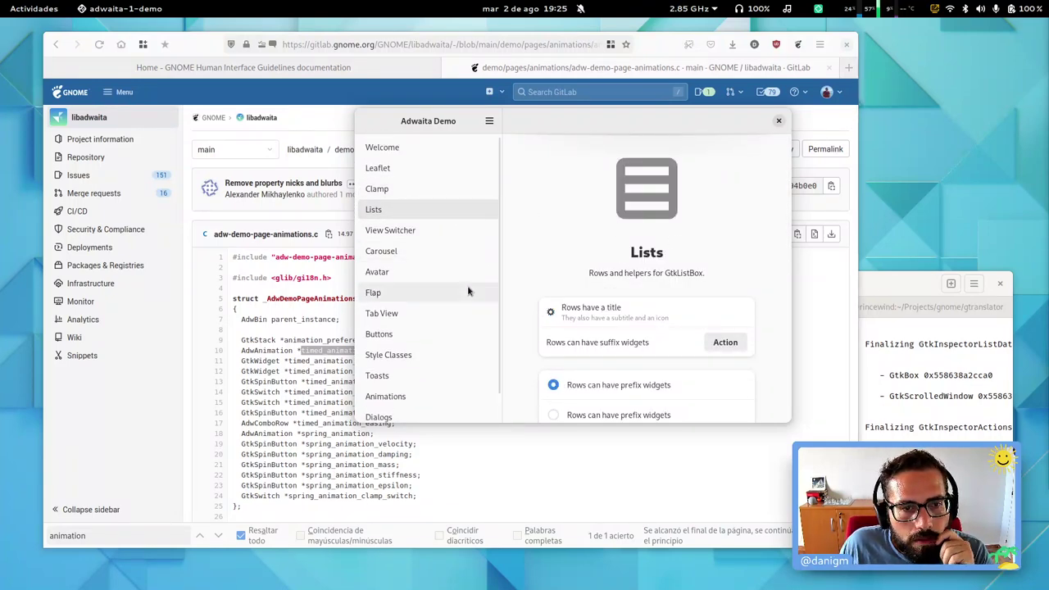
scroll(463, 297, "down", 1)
scroll(463, 298, "up", 1)
left_click(395, 187)
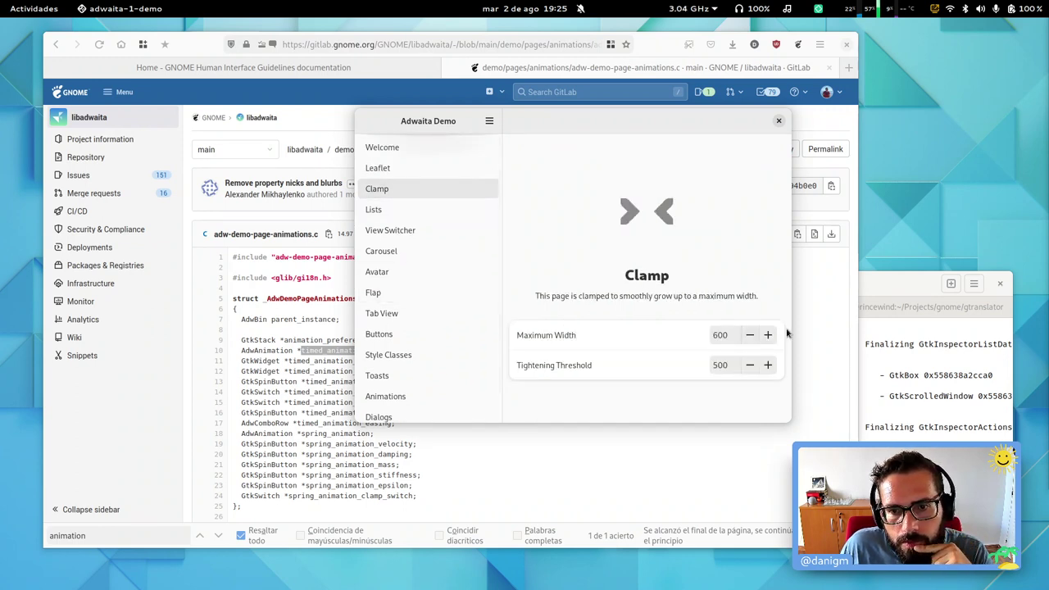
left_click_drag(790, 321, 781, 296)
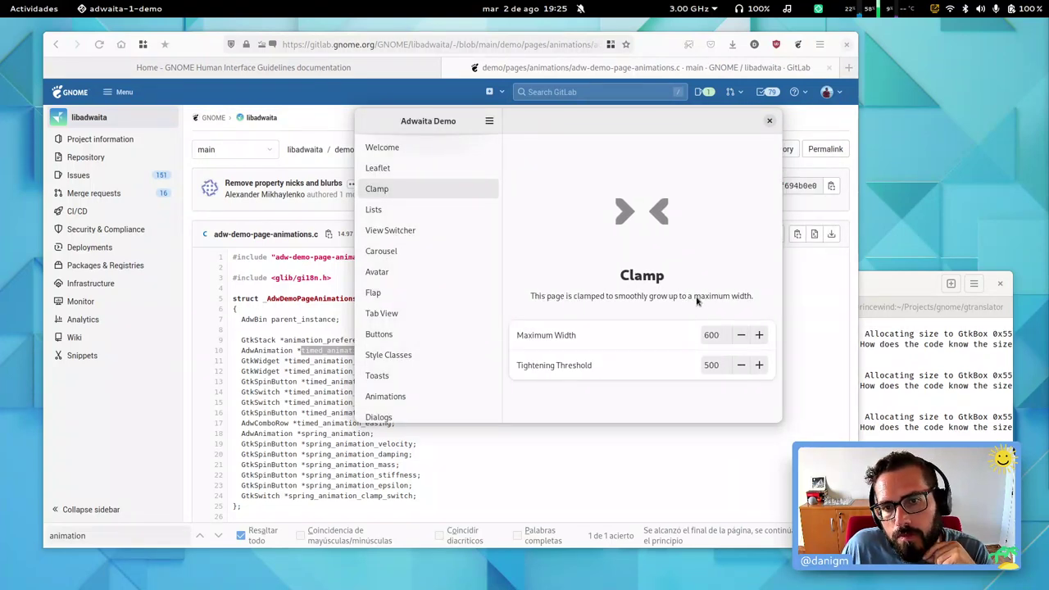
left_click_drag(779, 310, 1007, 299)
Step: Set the Maximum Width on the Clamp page to 200
double_click(861, 338)
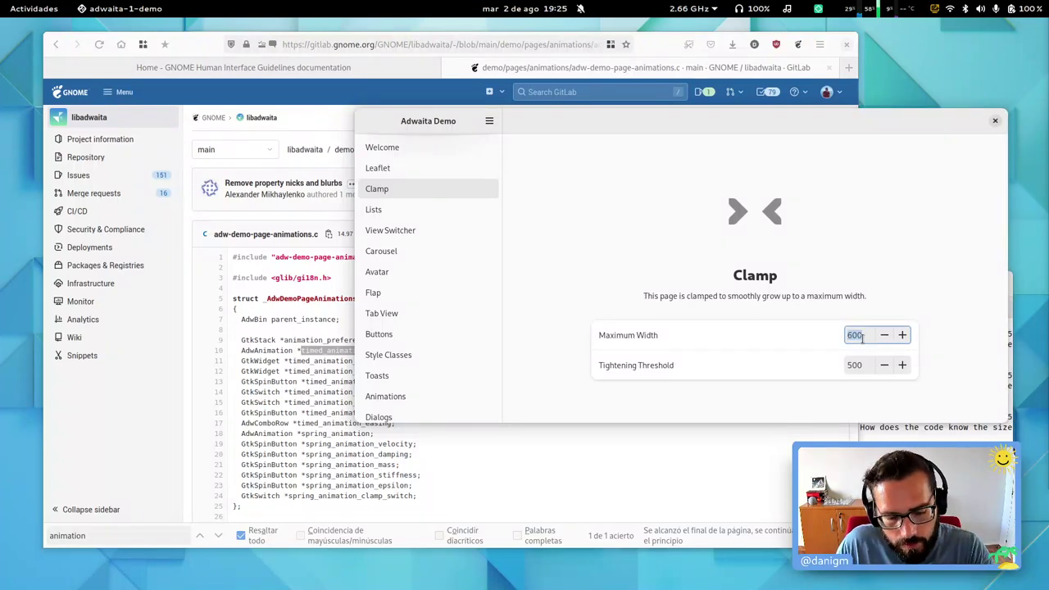
type("200")
key("Tab")
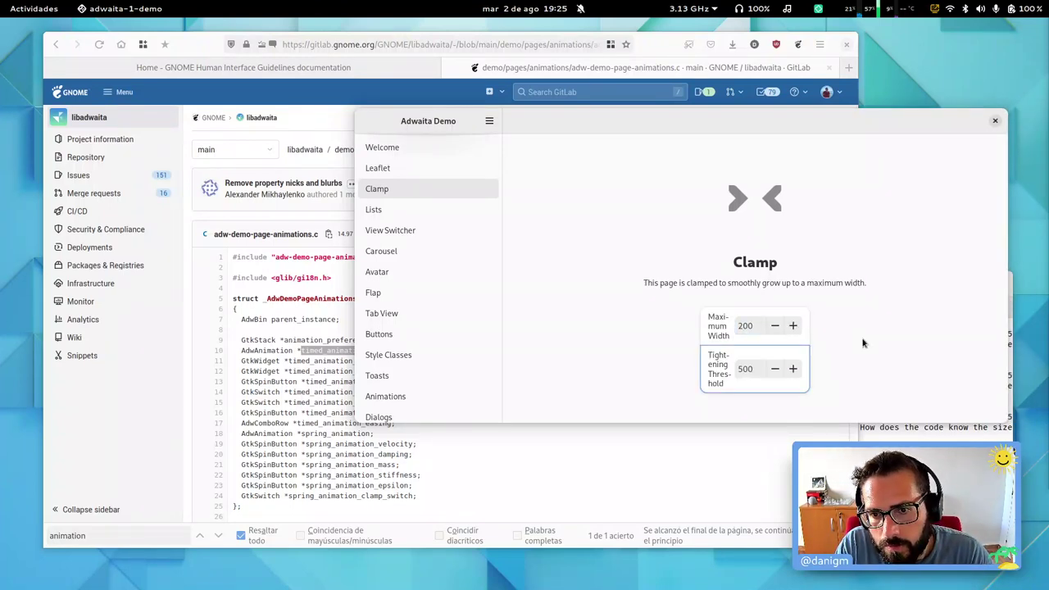
Step: Set the clamp's Maximum Width to 600 and its Tightening Threshold to 300
key("shift+Tab")
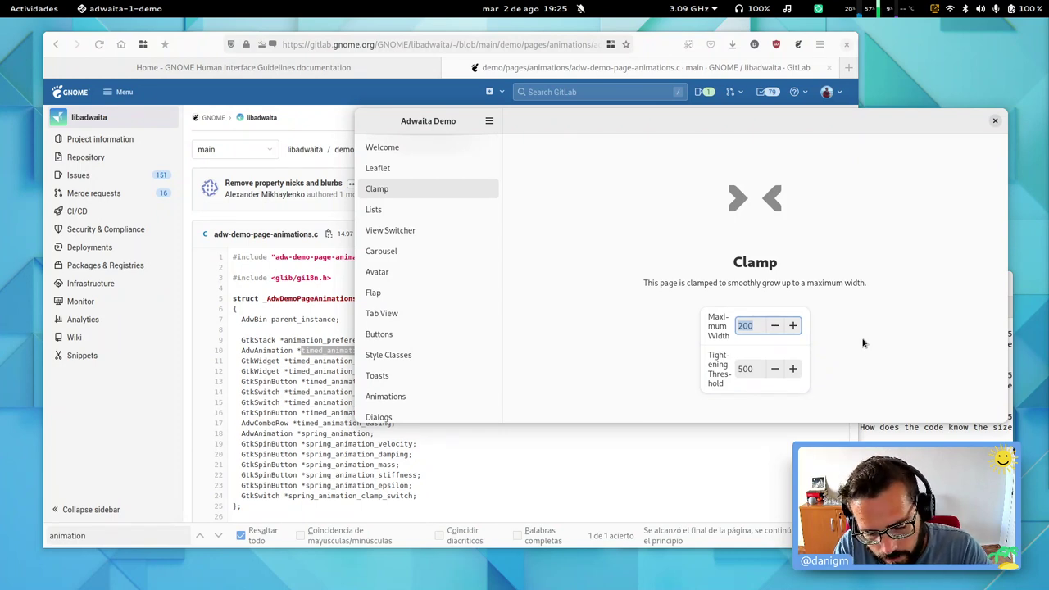
type("600")
key("Tab")
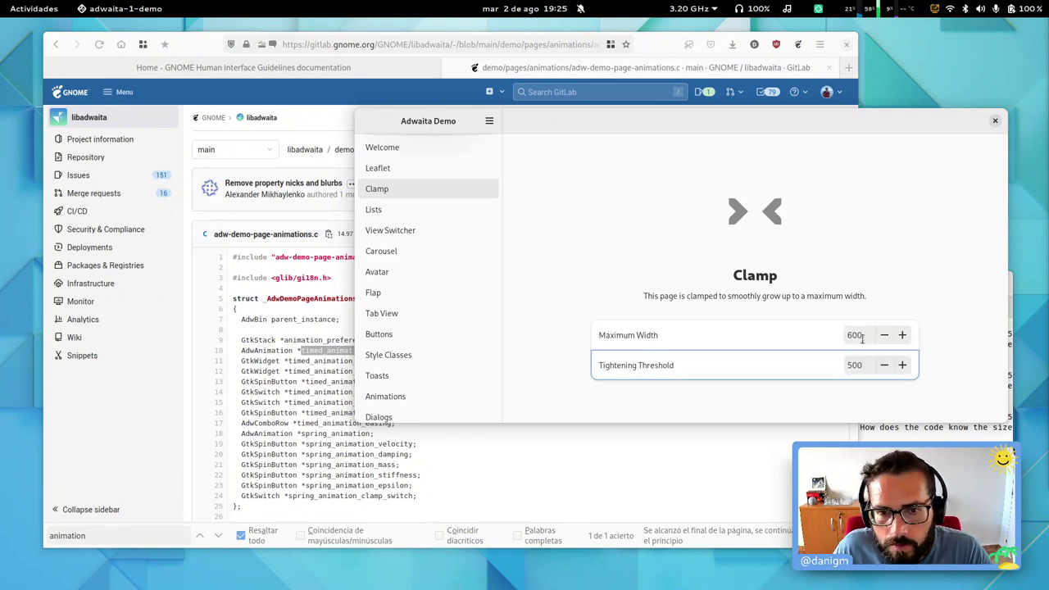
key("Tab")
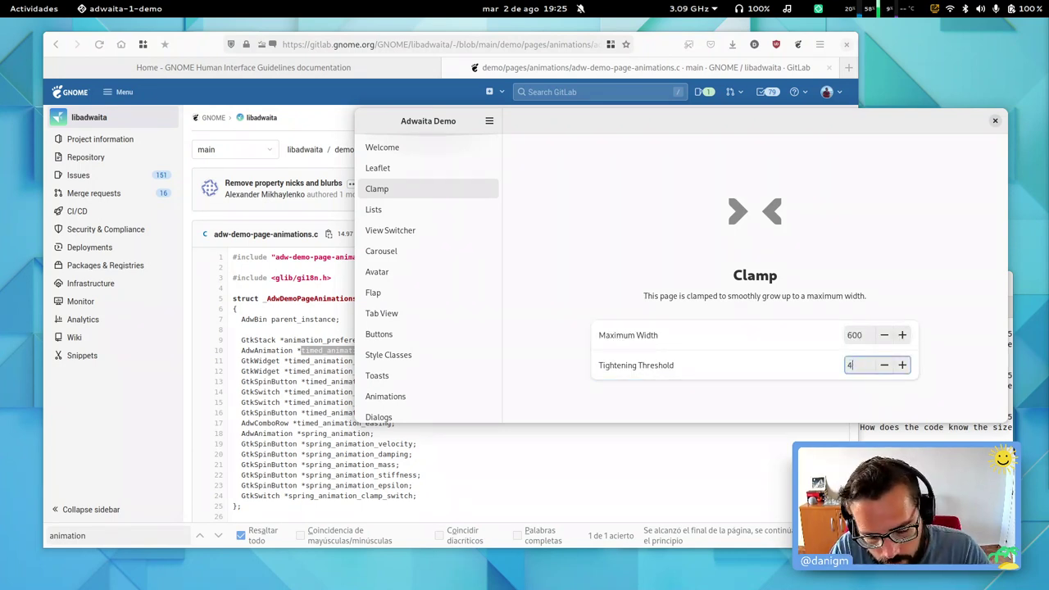
key("Tab")
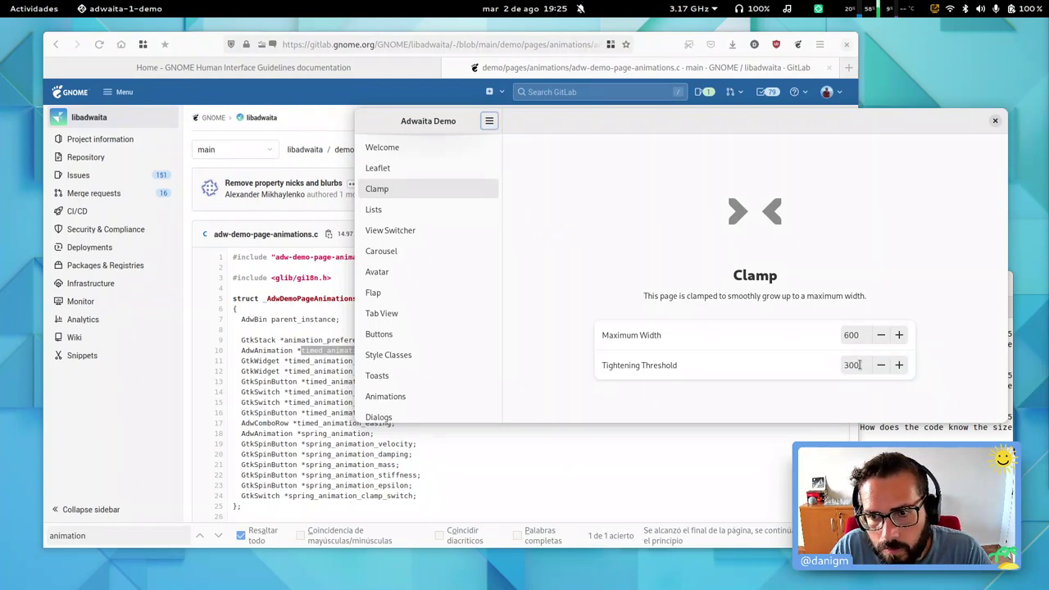
Step: On the Leaflet page, set the Transition Type to Under and preview it by visiting the next leaflet page and returning twice
left_click(417, 172)
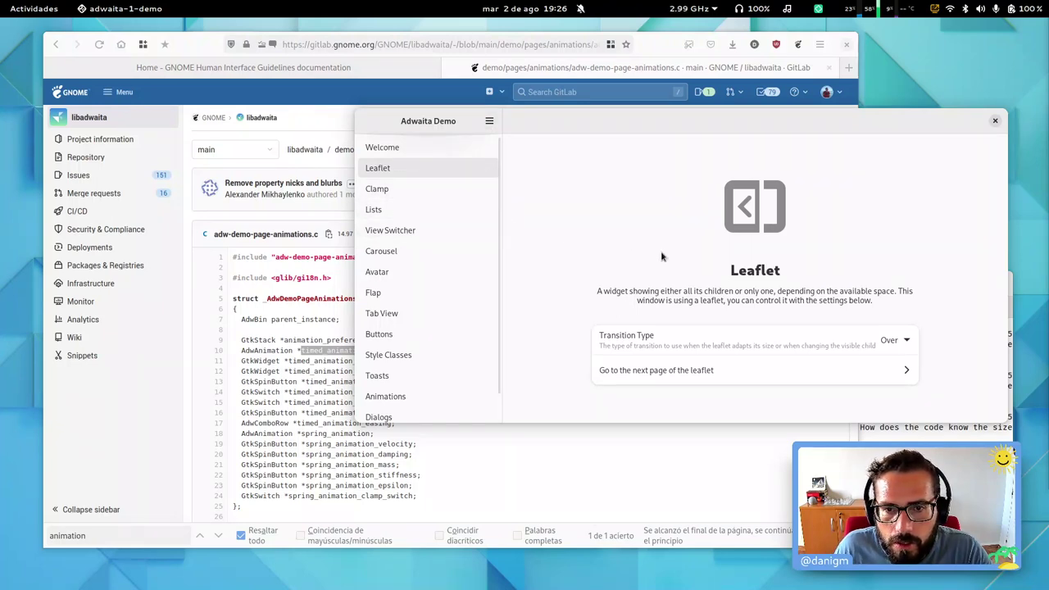
left_click(898, 340)
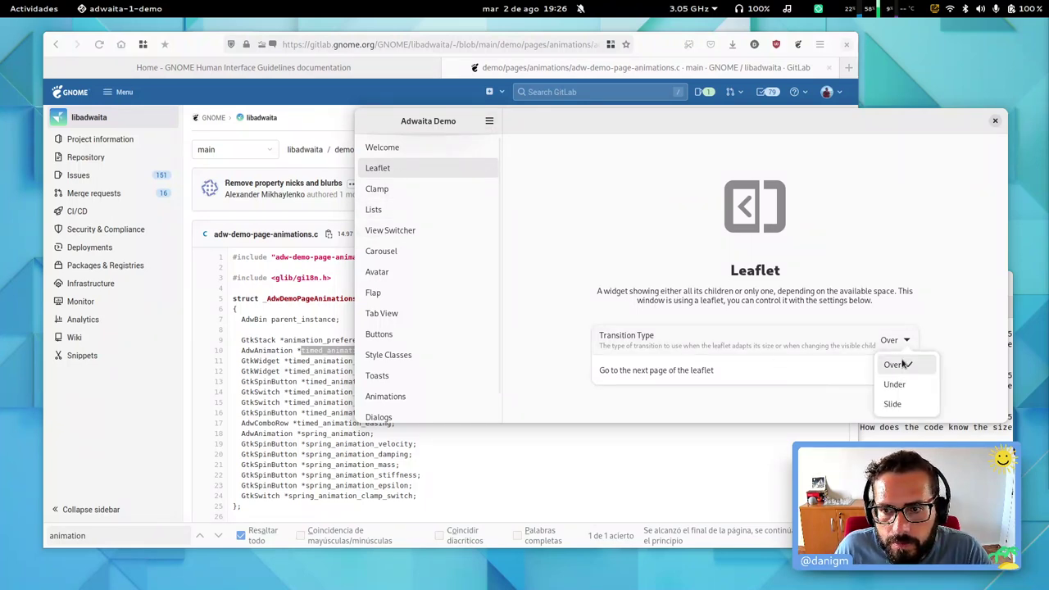
left_click(905, 384)
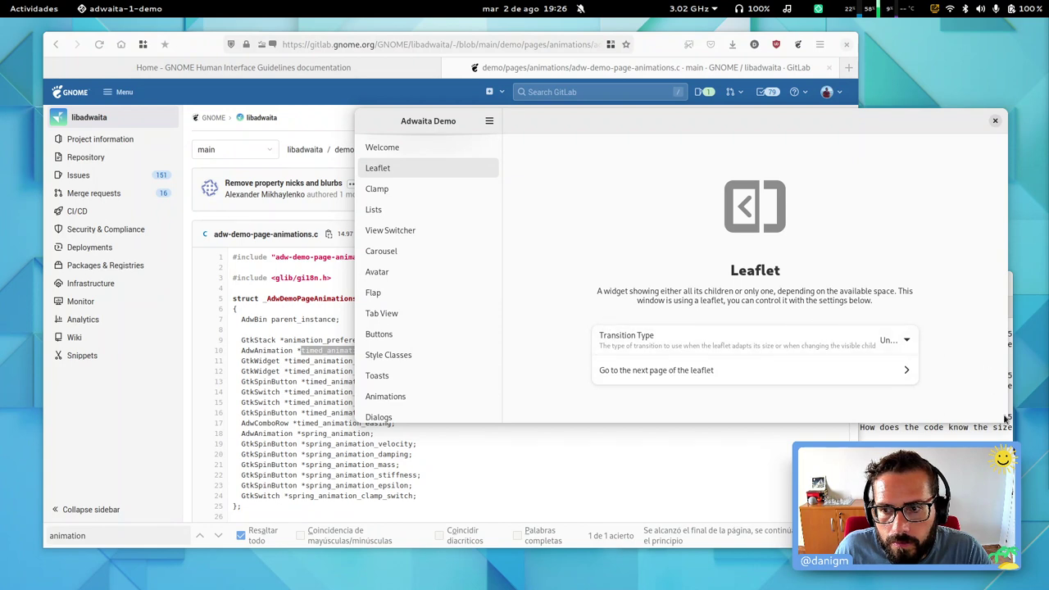
left_click(781, 370)
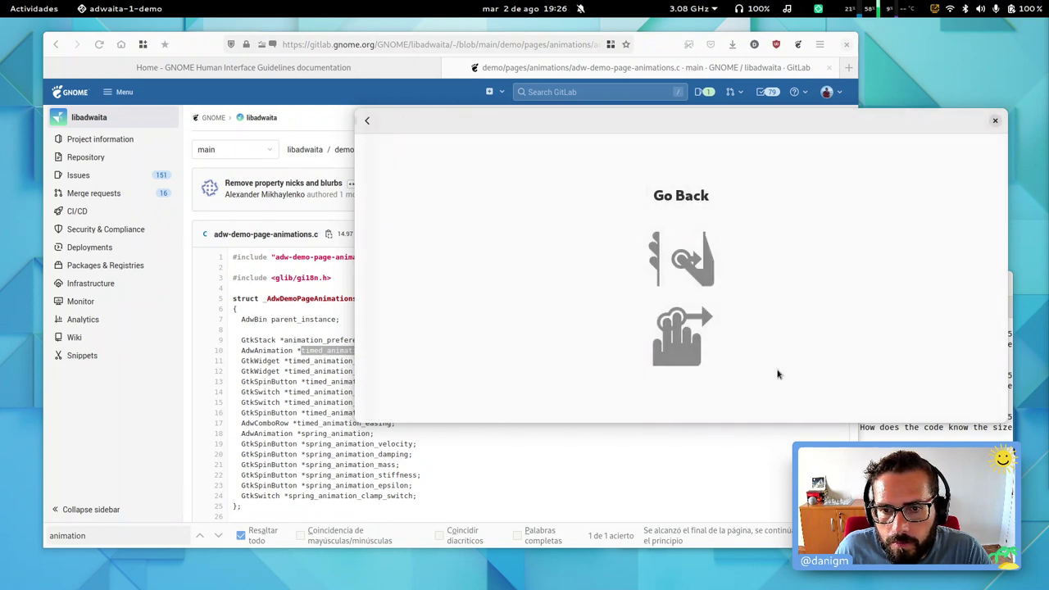
left_click(368, 120)
left_click(829, 379)
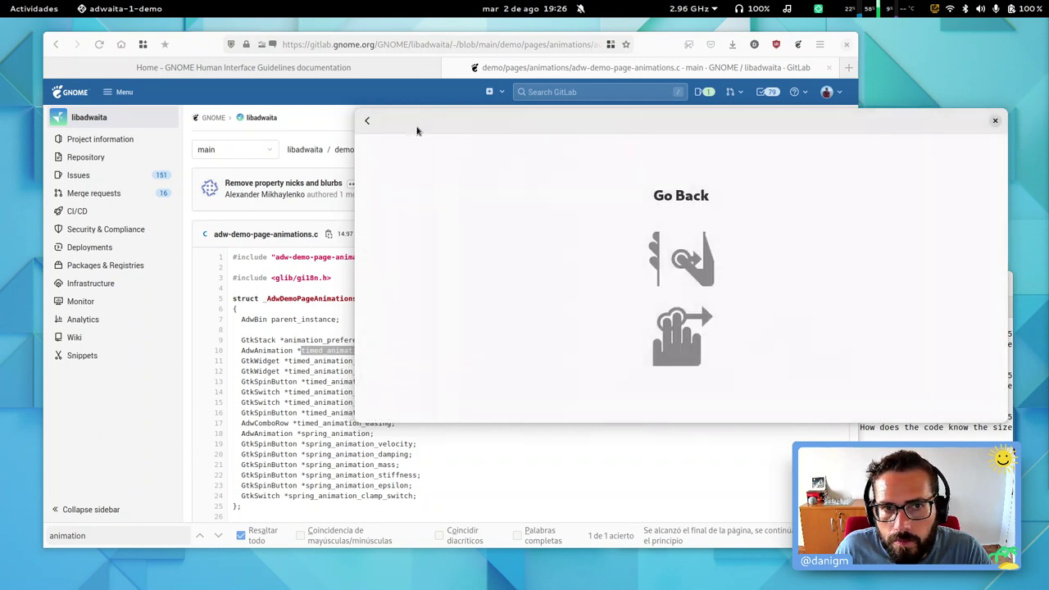
left_click(367, 122)
Step: Set the leaflet's Transition Type to Over and preview it by going to the next page and back
left_click(893, 341)
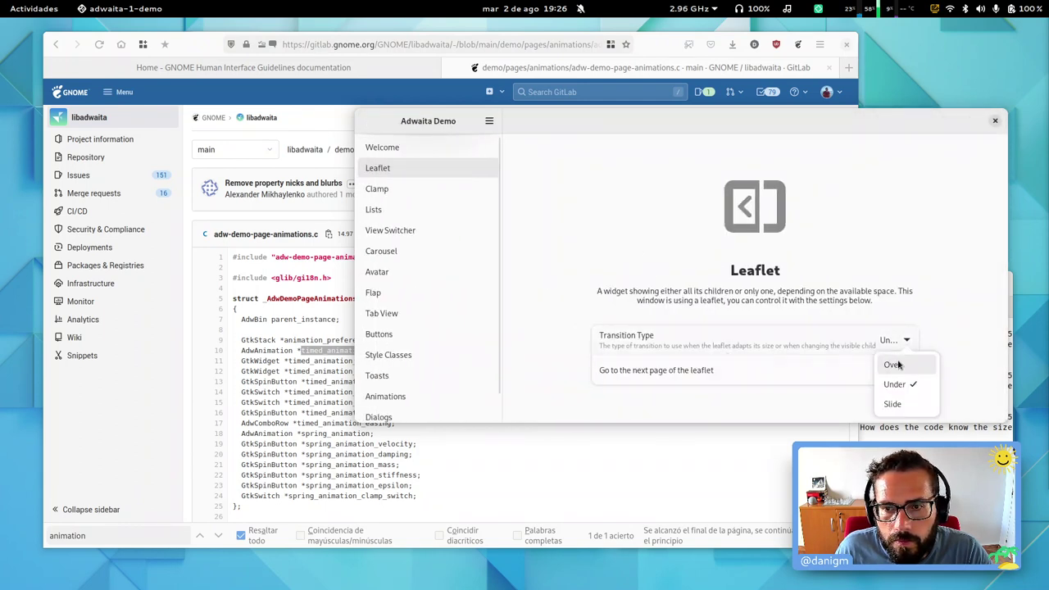
left_click(900, 368)
left_click(774, 371)
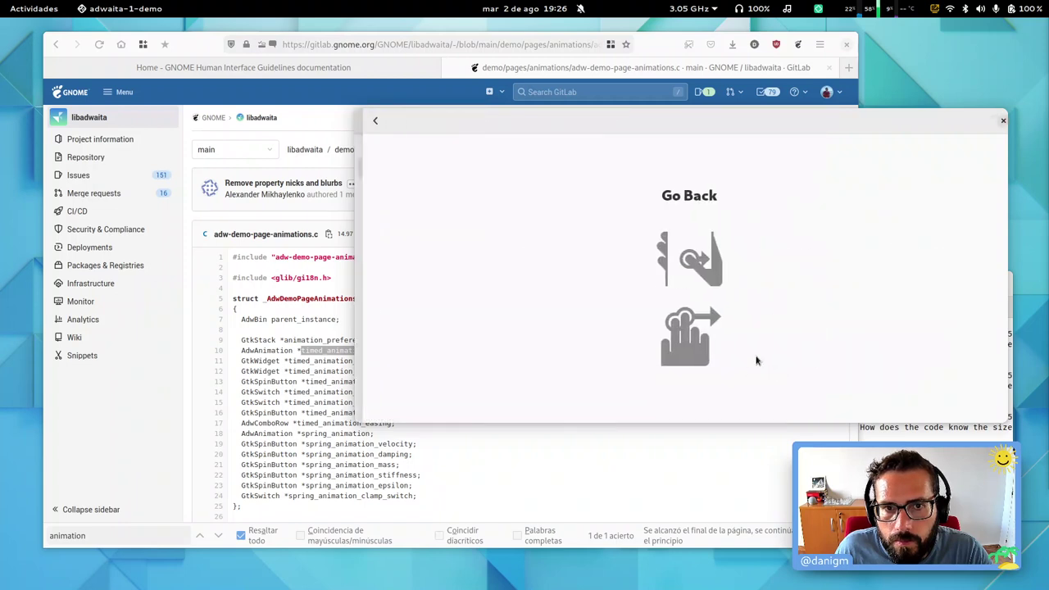
left_click(367, 121)
Step: Set the leaflet's Transition Type to Slide and preview it by going to the next page and back
left_click(828, 350)
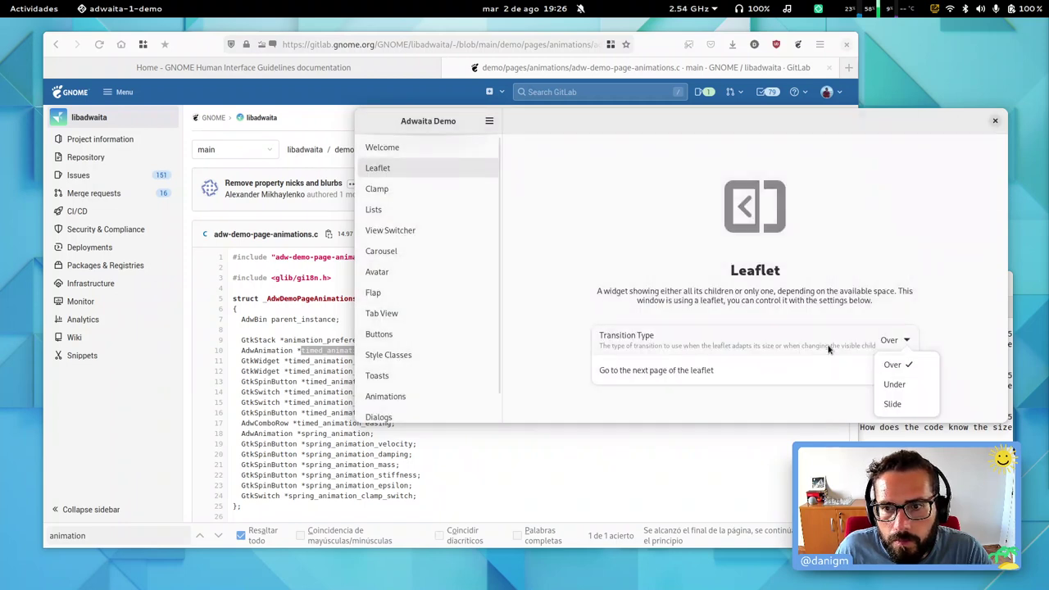
left_click(892, 404)
left_click(744, 366)
left_click(366, 123)
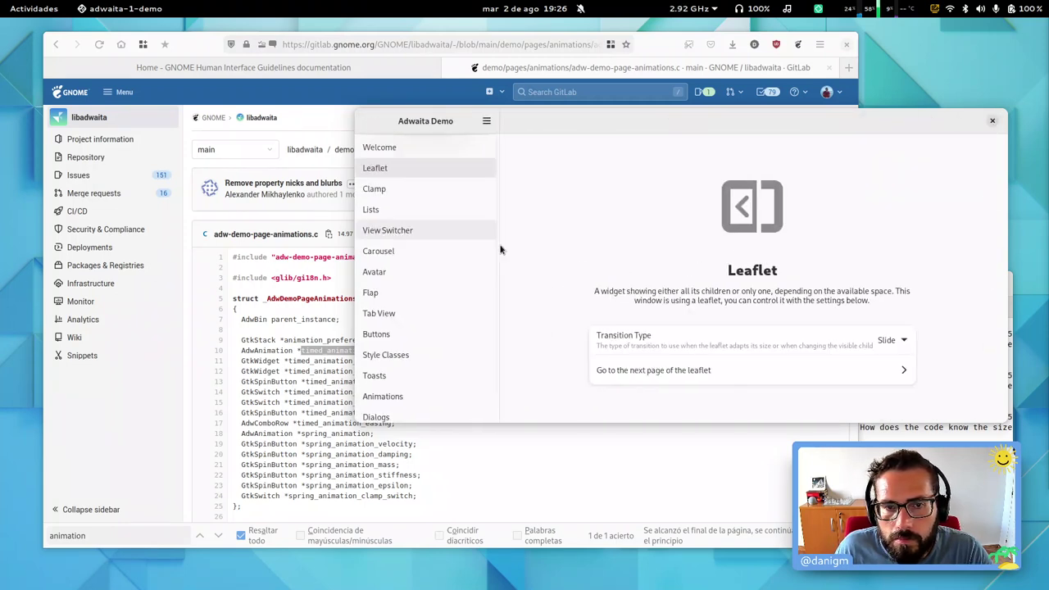
Step: Return to the Welcome page, then view and close the About Adwaita Demo dialog
left_click(439, 148)
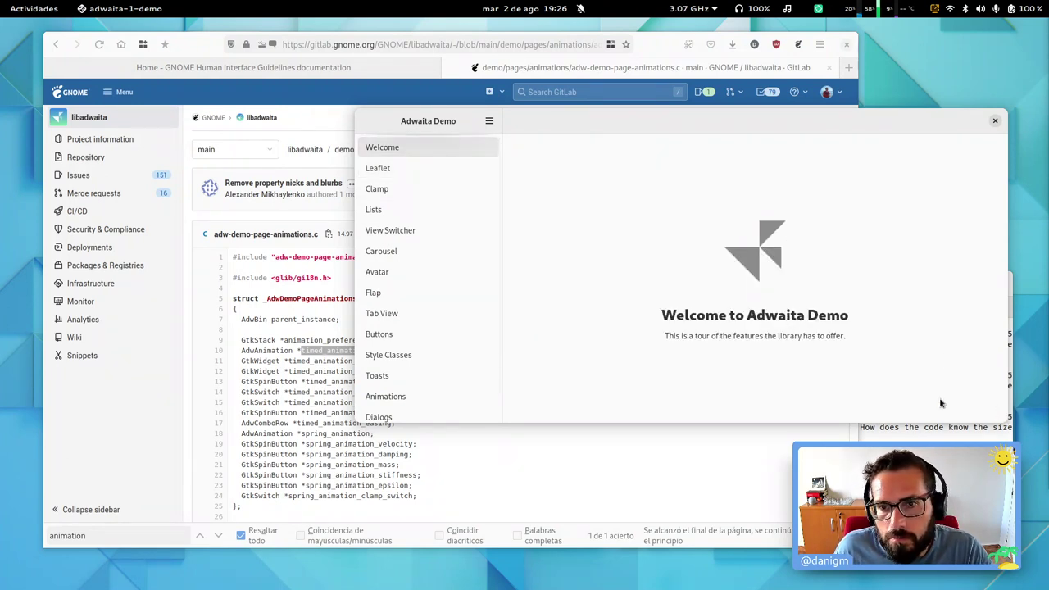
left_click_drag(598, 129, 406, 124)
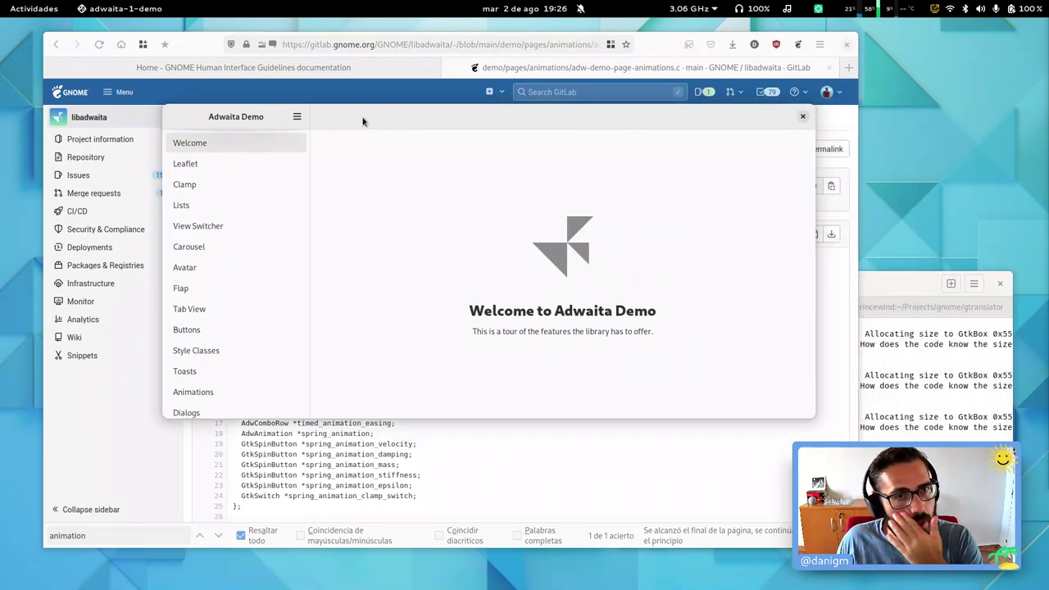
left_click(296, 119)
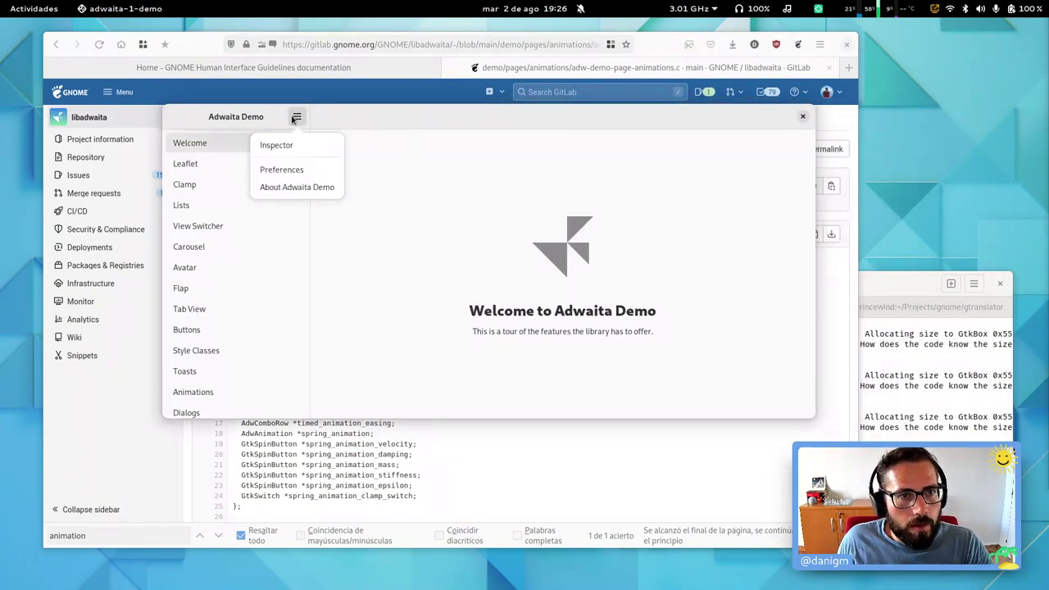
left_click(299, 187)
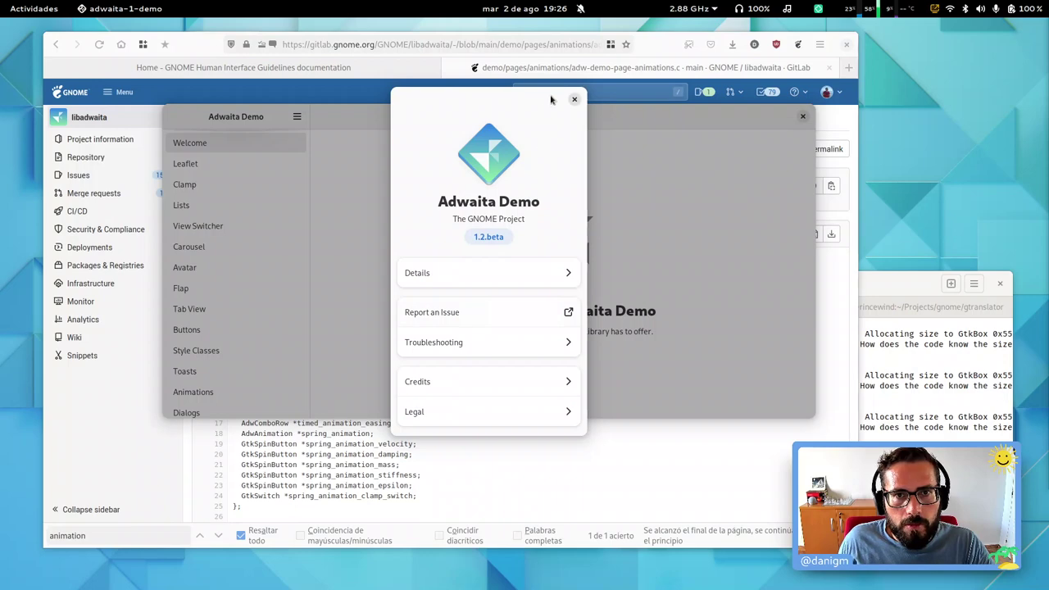
left_click_drag(521, 97, 616, 128)
left_click(669, 131)
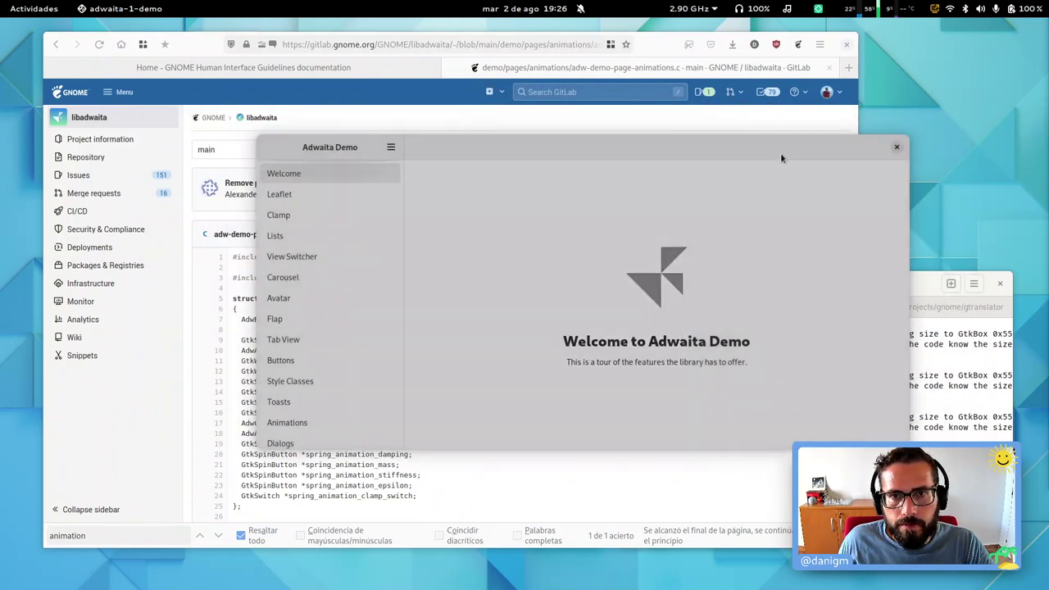
Step: Close the Adwaita demo, the terminal window with both its sessions, and the browser tab with the libadwaita source code
left_click(896, 147)
left_click(924, 302)
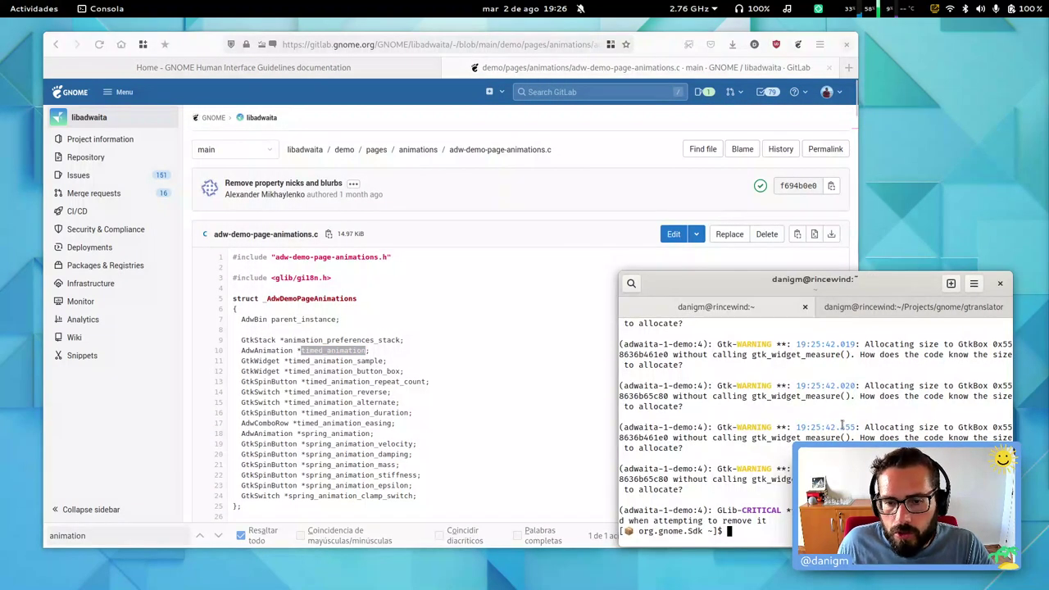
key("ctrl+Page_Down")
key("ctrl+Page_Up")
key("ctrl+Page_Down")
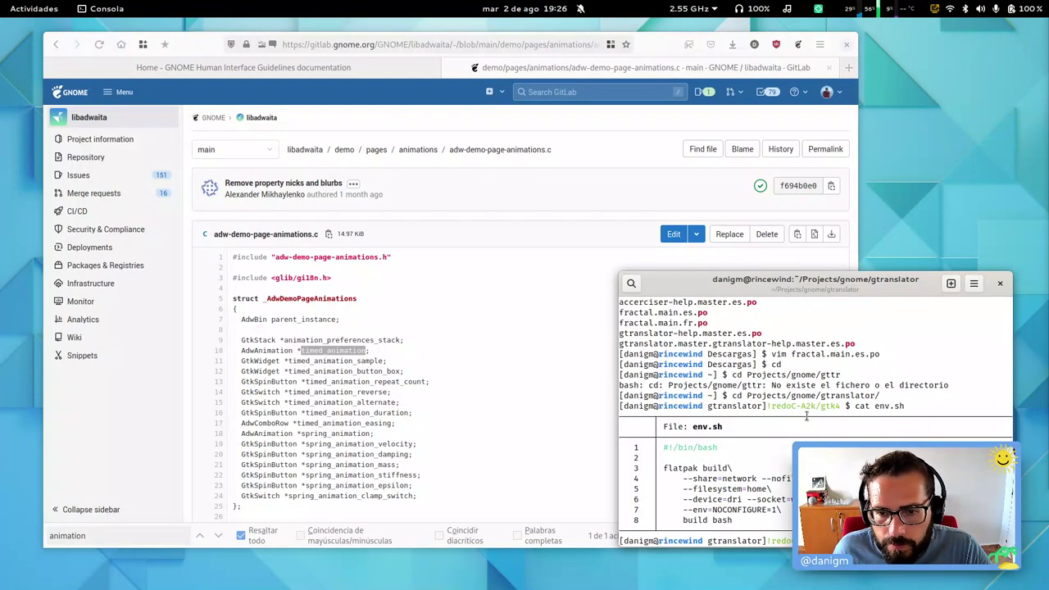
key("ctrl+shift+q")
key("ctrl+w")
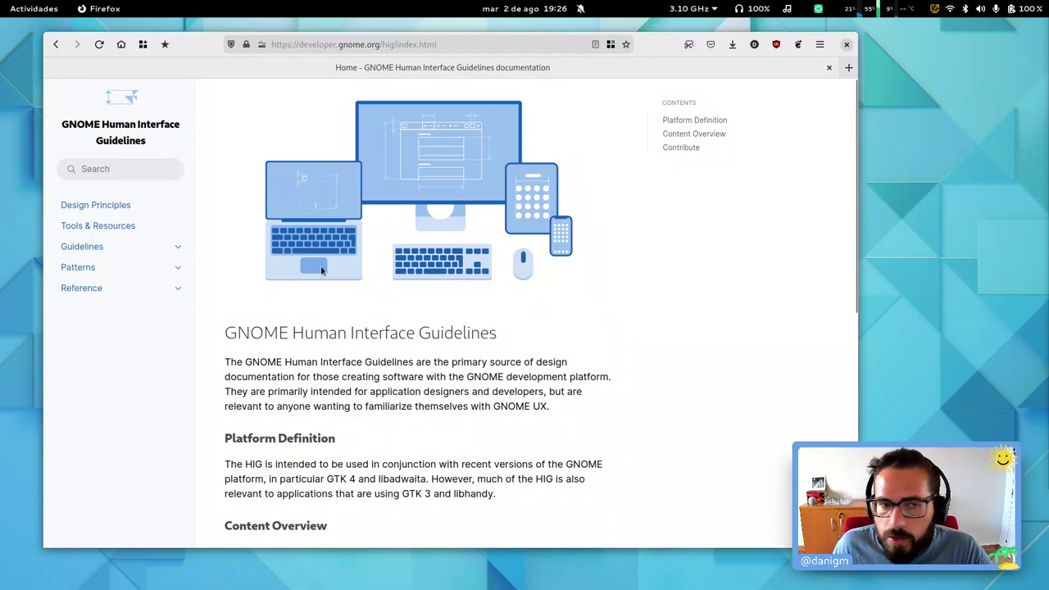
Step: Look over the GNOME Human Interface Guidelines home page and its content overview, and reposition the browser window
triple_click(293, 340)
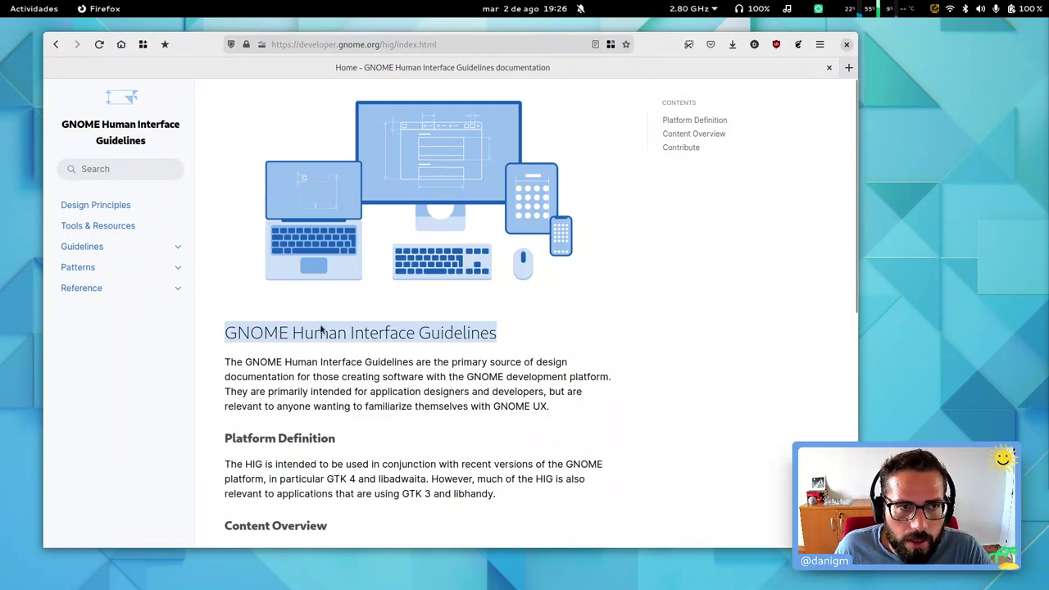
triple_click(437, 334)
scroll(648, 377, "down", 5)
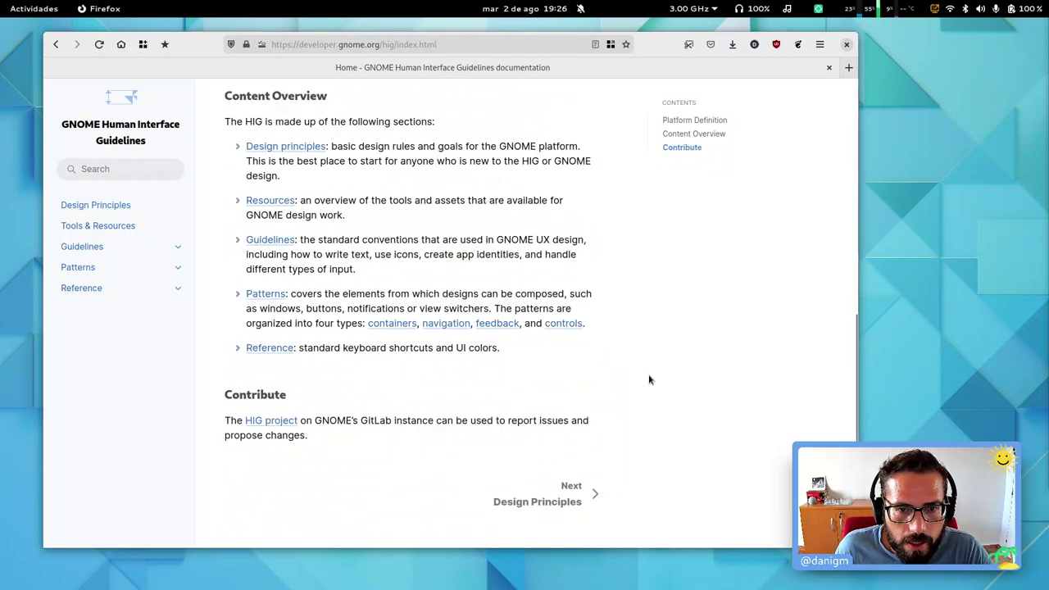
scroll(644, 374, "up", 5)
left_click(505, 338)
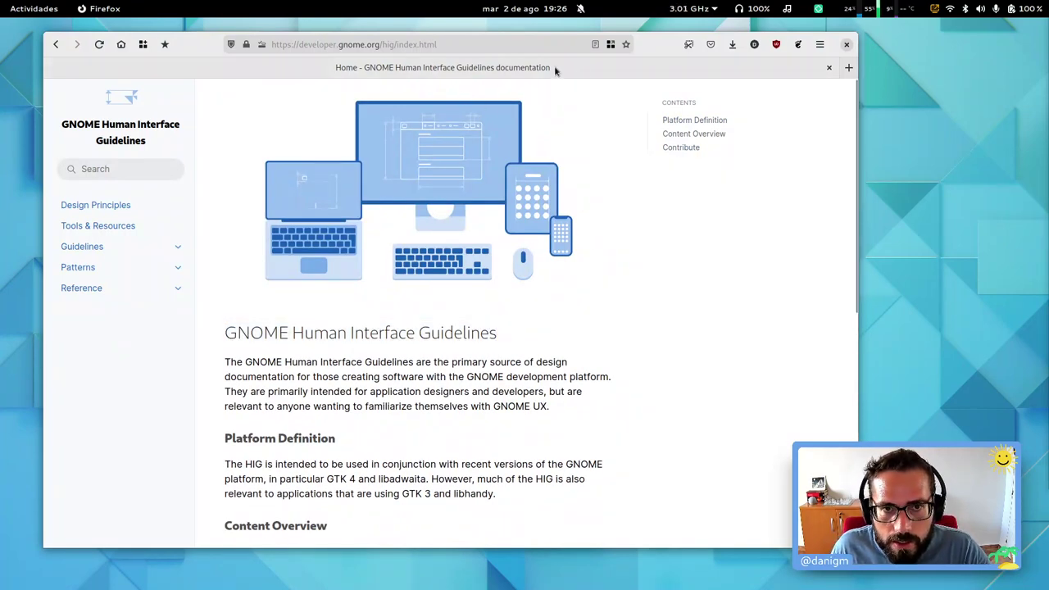
left_click_drag(651, 155, 688, 157)
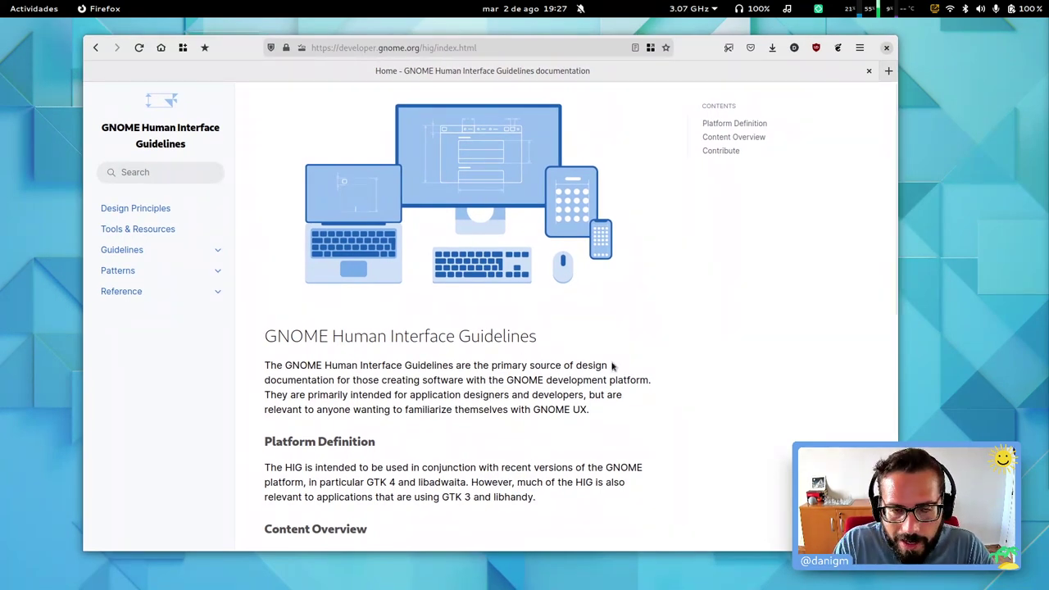
Step: Open a new Consola terminal window and change to the Projects/gambito directory
key("super")
type("consola")
key("Return")
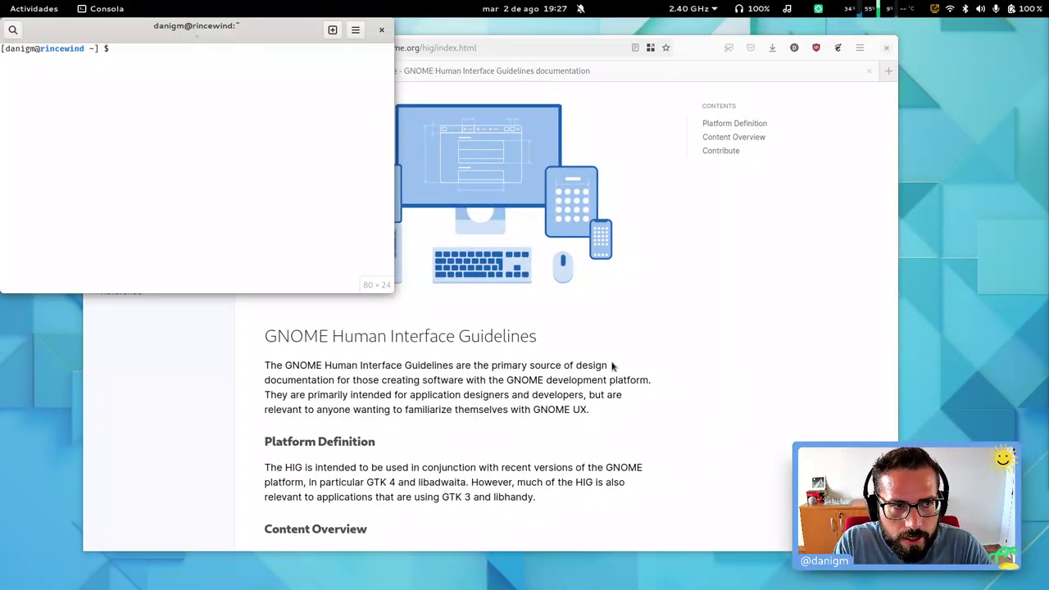
type("cd Projects/gam")
key("Tab")
key("Return")
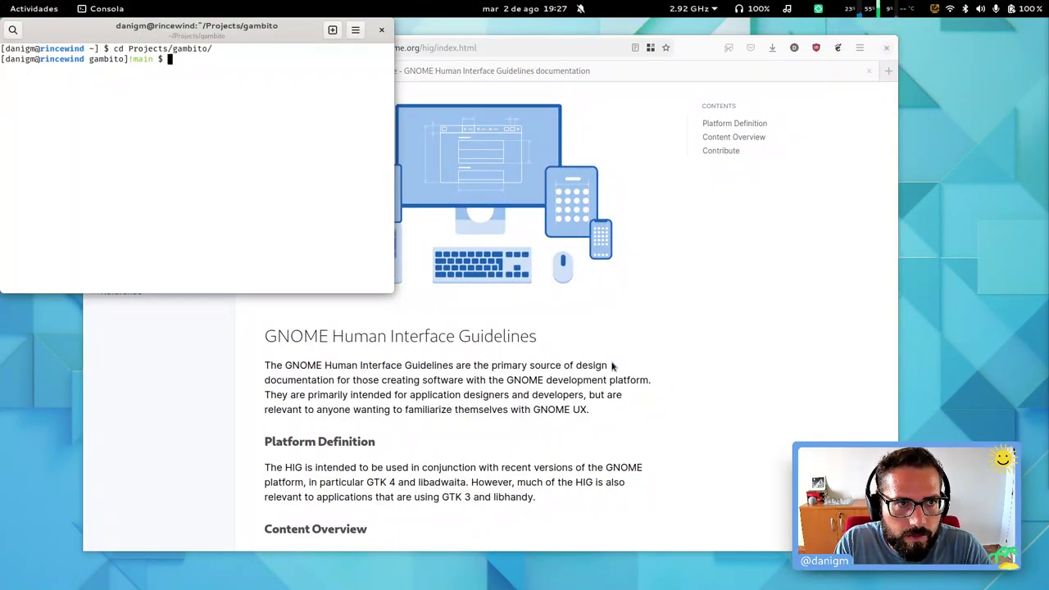
Step: List the gambito project files and run the ./env.sh script to enter its build environment
type("ls")
key("Return")
type("./e")
key("Tab")
key("Return")
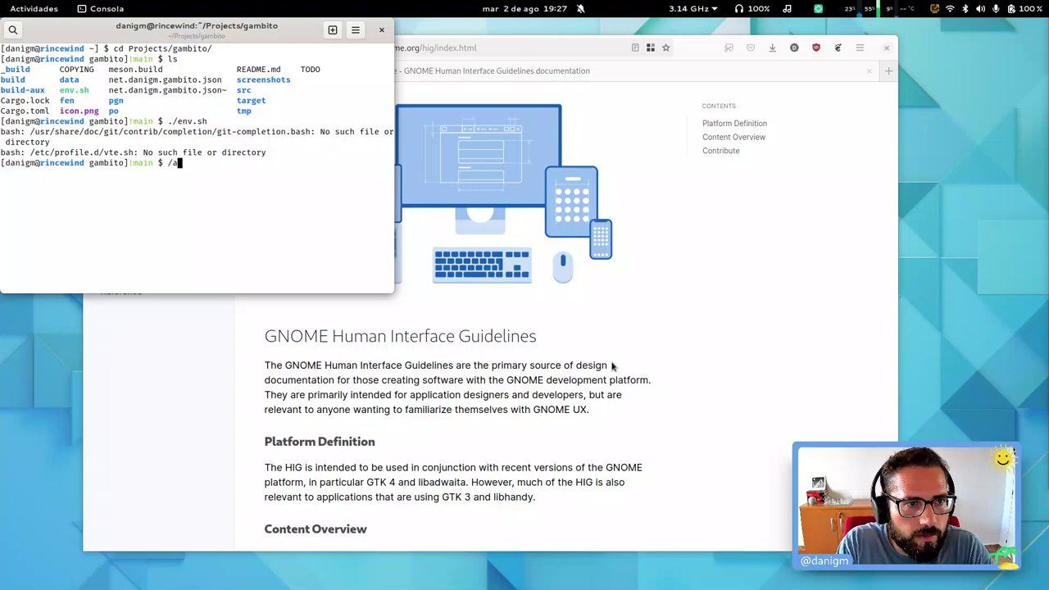
Step: Launch the built chess application from /app/bin/gambito
type("/app/bin/gambito")
key("Return")
key("super")
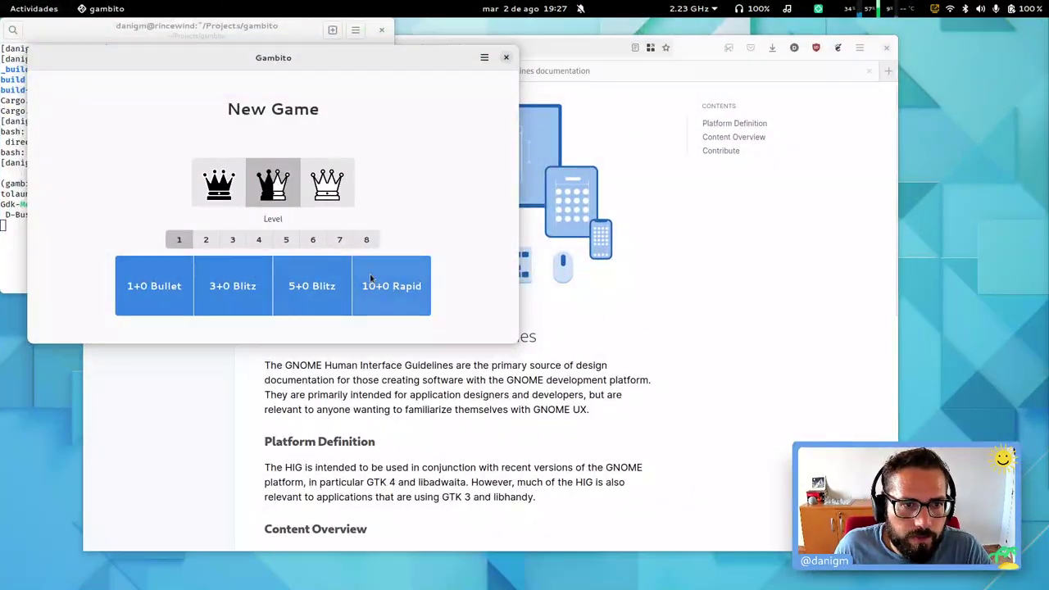
Step: Start a 10+0 Rapid game, reposition the game window, and answer with the black pawn move d7d5
left_click(392, 288)
left_click_drag(375, 71, 592, 108)
left_click_drag(393, 333, 392, 264)
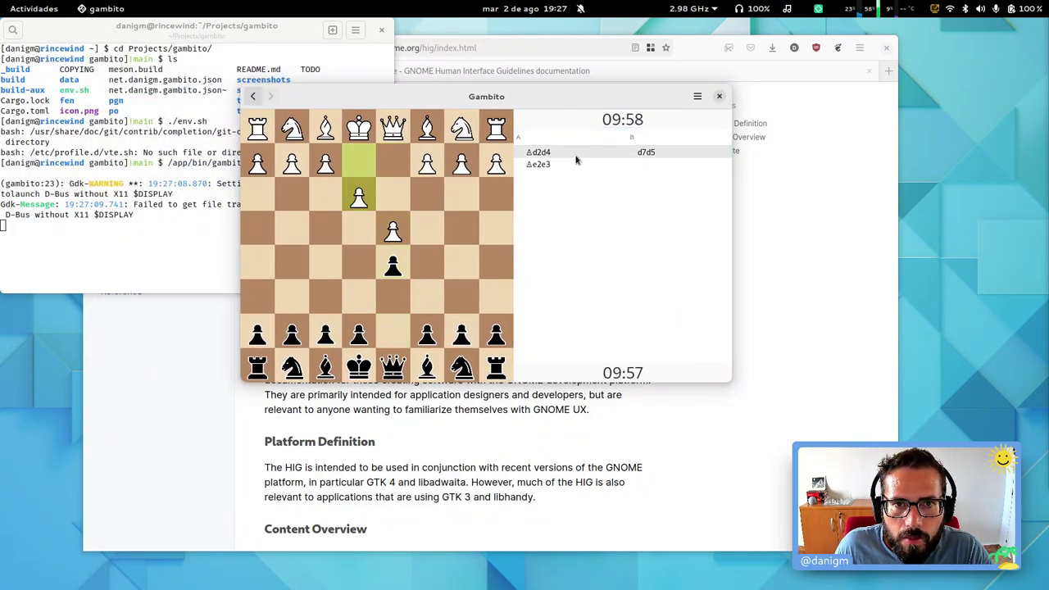
Step: Examine the move list's GtkTreeView, its columns and header buttons in the GTK Inspector object tree, and close the inspector
key("ctrl+shift+d")
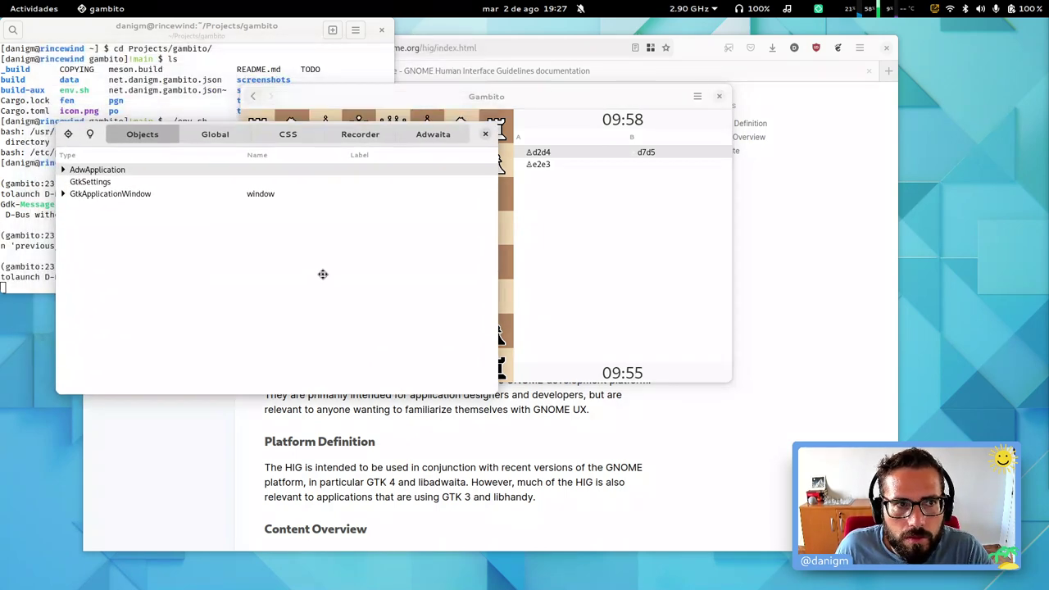
left_click(485, 133)
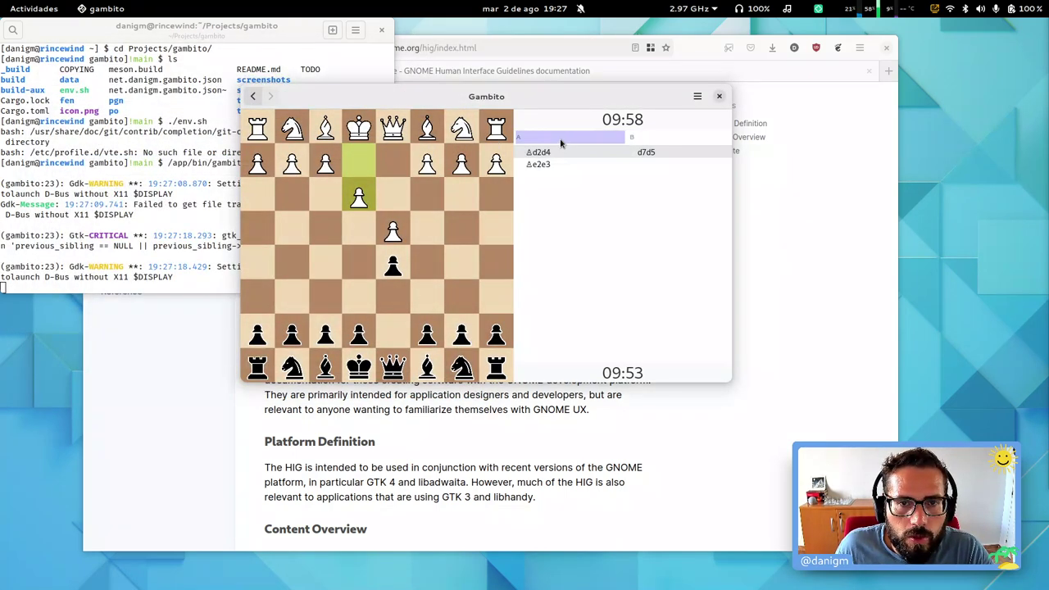
key("ctrl+shift+i")
scroll(229, 255, "down", 1)
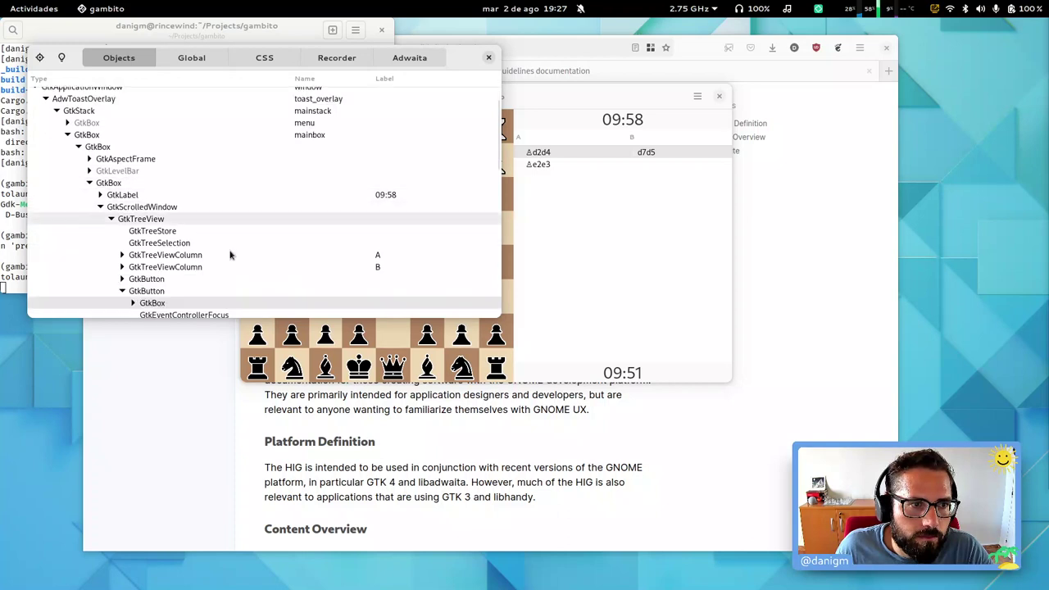
scroll(226, 246, "down", 3)
scroll(211, 264, "down", 1)
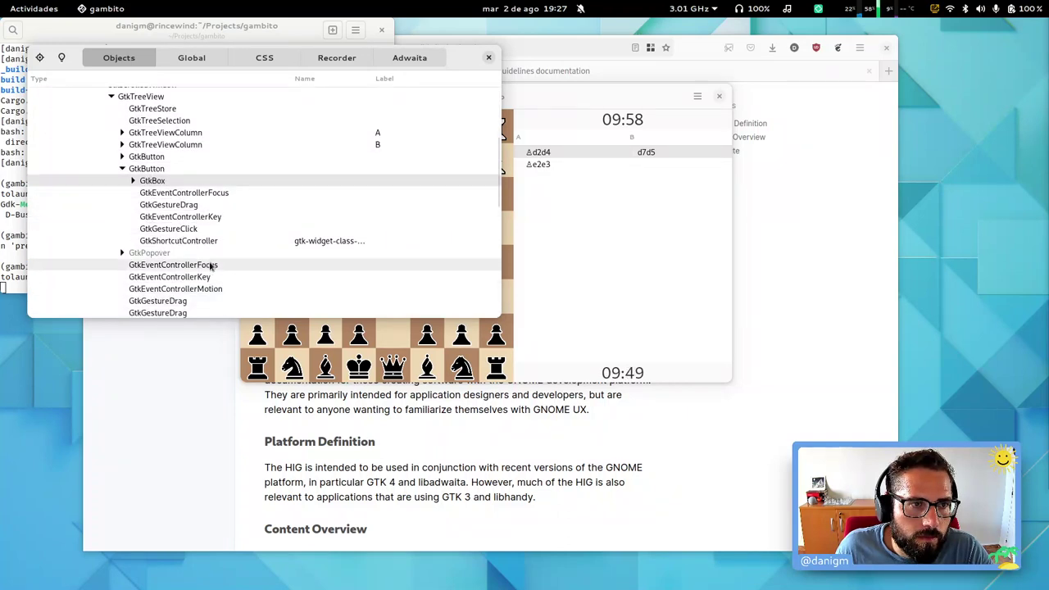
scroll(197, 248, "down", 5)
scroll(192, 241, "up", 7)
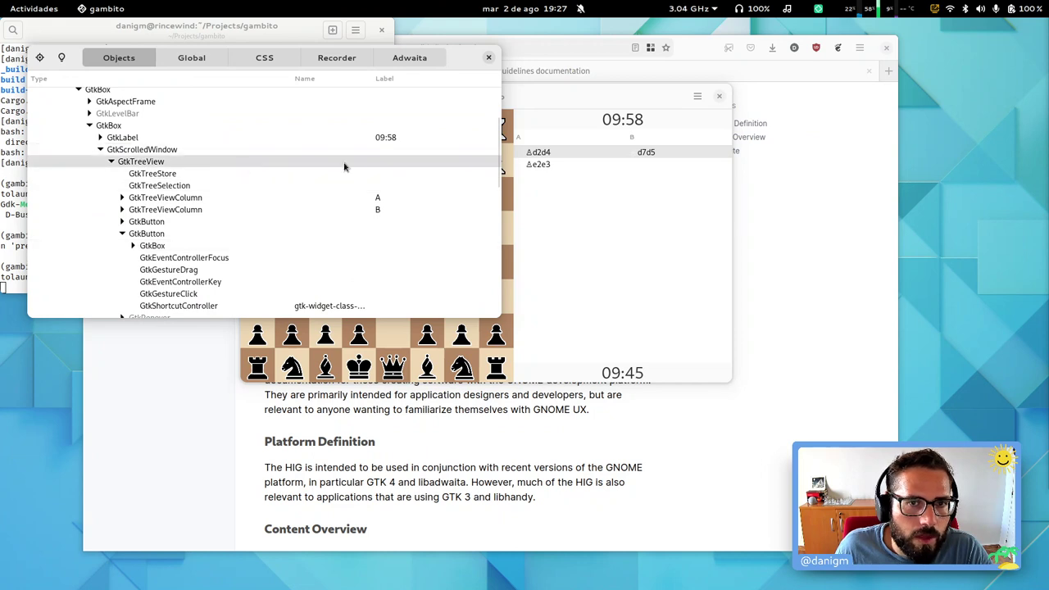
left_click(488, 59)
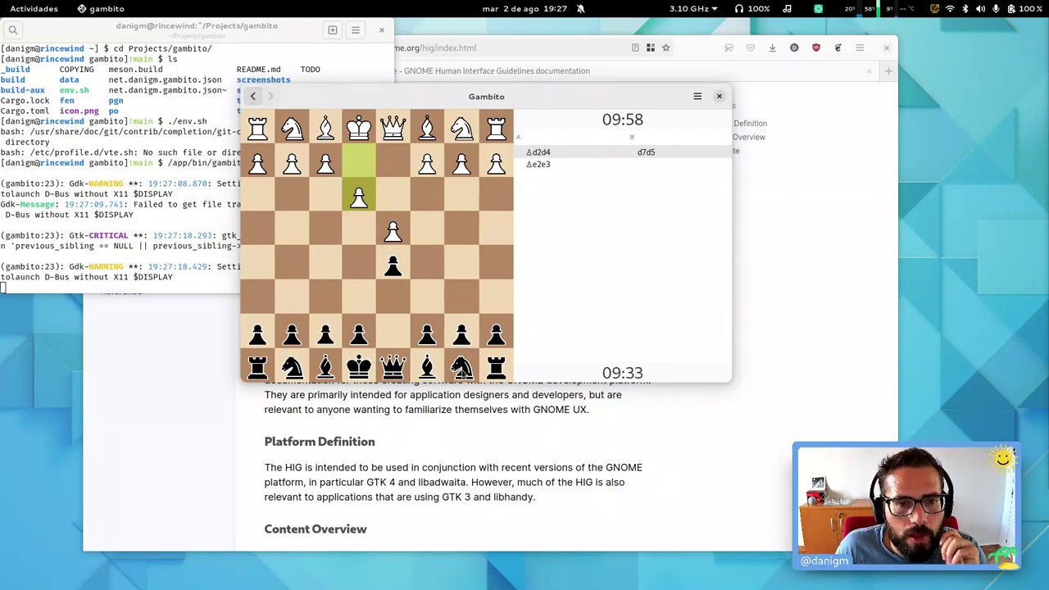
Step: Continue the game as black with knight b8c6, pawn e7e5, knight c6e5 and knight e5f3
left_click_drag(461, 366, 427, 299)
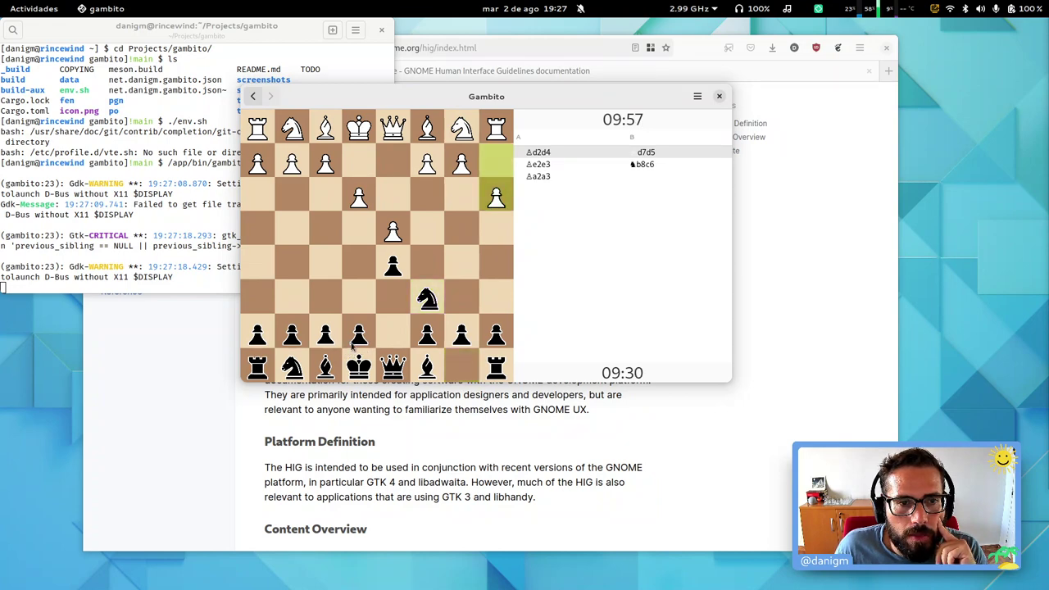
left_click_drag(354, 337, 361, 267)
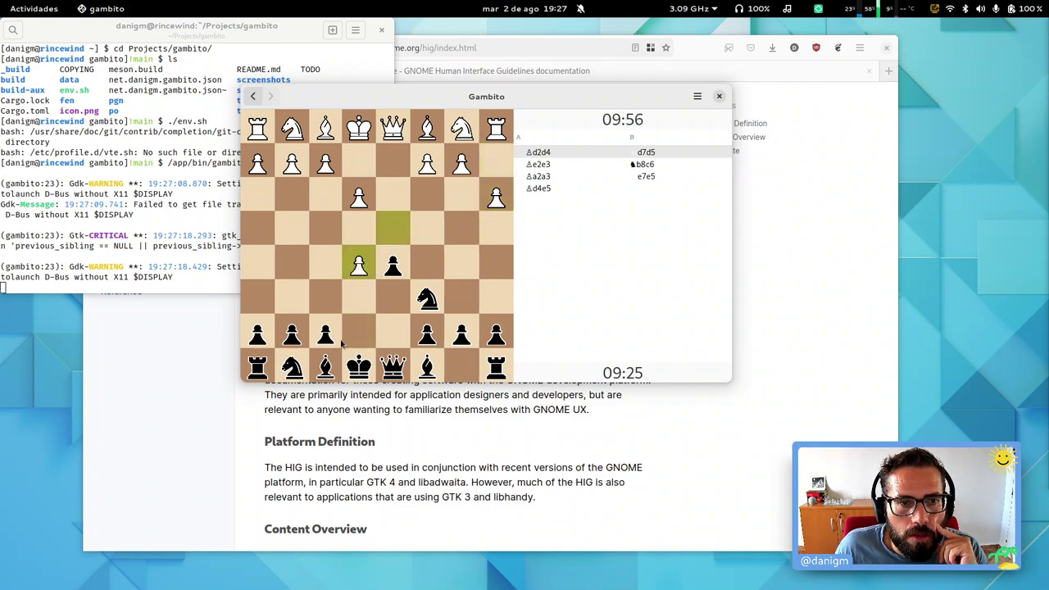
left_click_drag(426, 300, 326, 196)
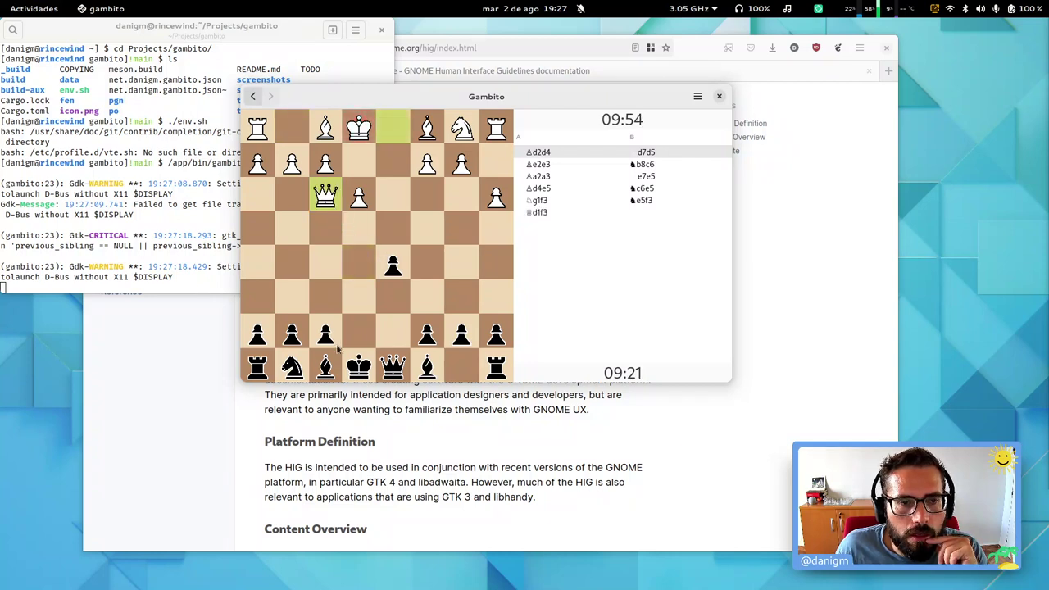